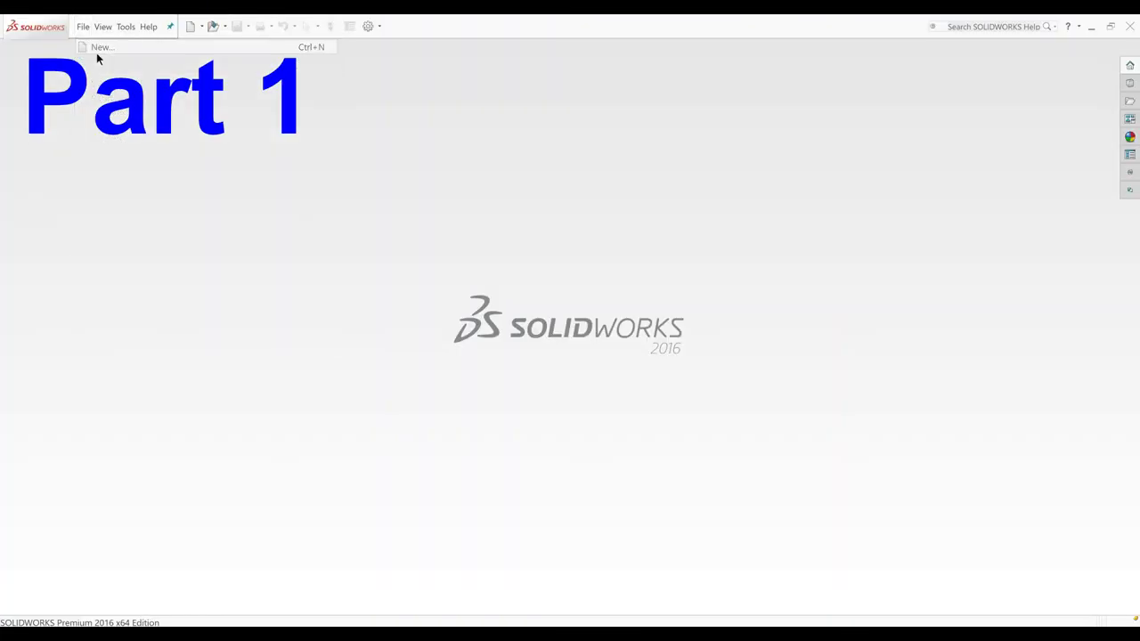
# Step: Create new part Part2 in MMGS units and start a sketch on the Right Plane
pyautogui.click(96, 51)
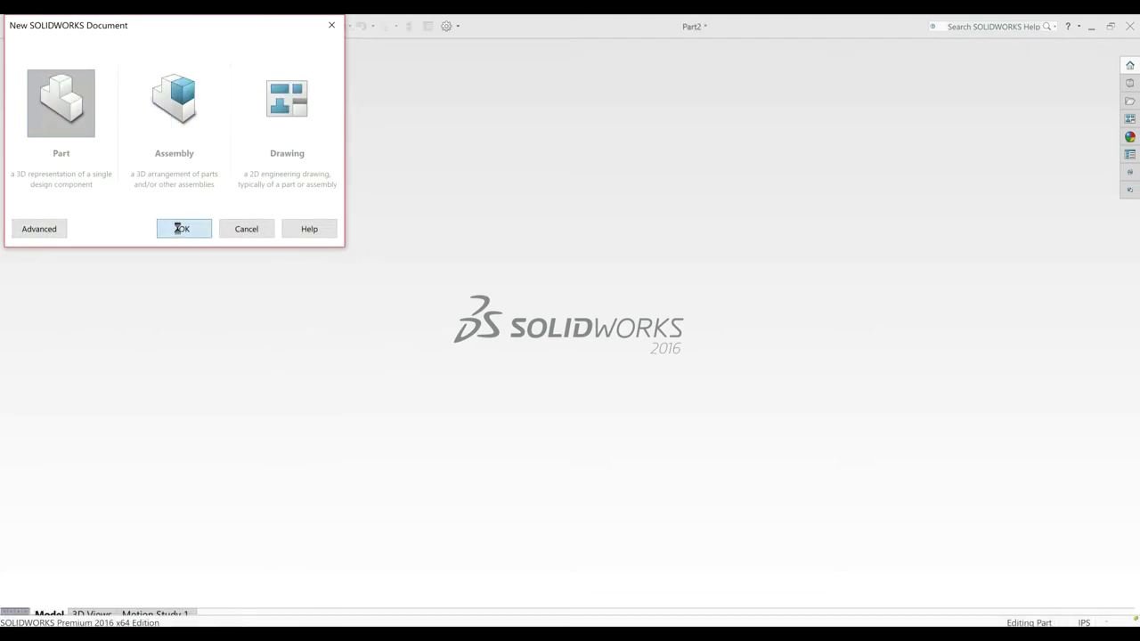
pyautogui.click(181, 229)
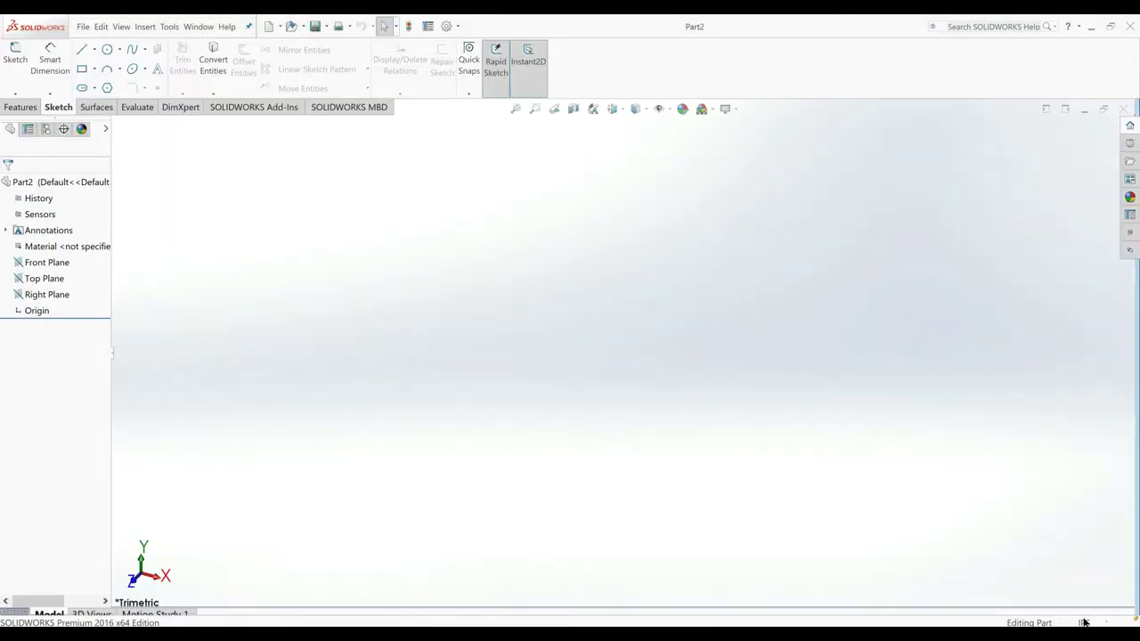
pyautogui.click(1084, 622)
pyautogui.click(1056, 572)
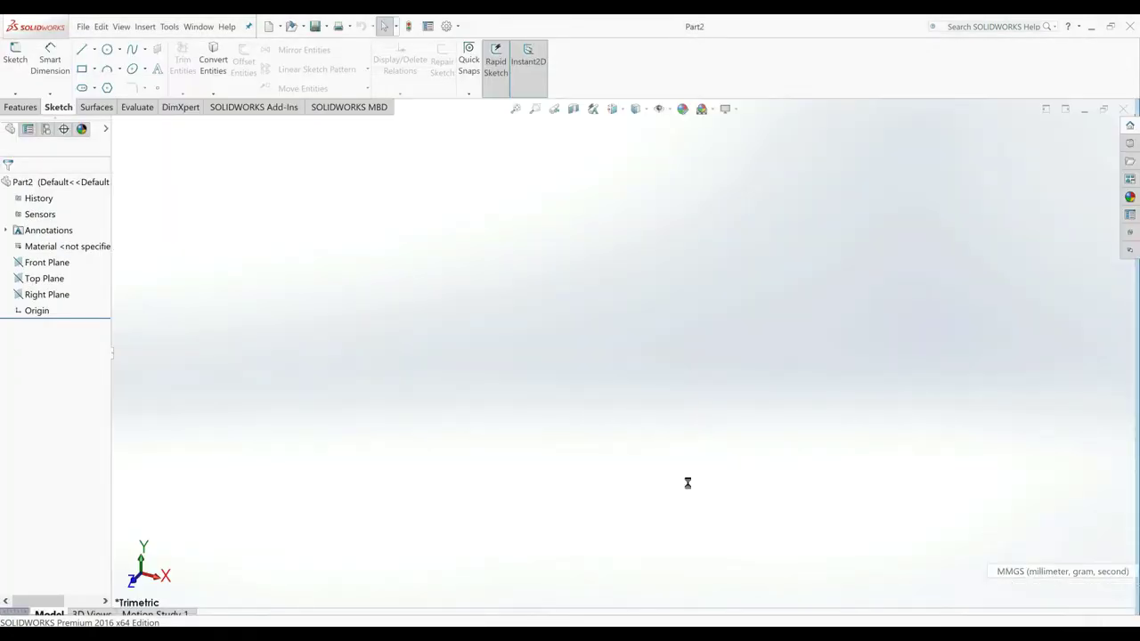
pyautogui.click(35, 295)
pyautogui.click(43, 277)
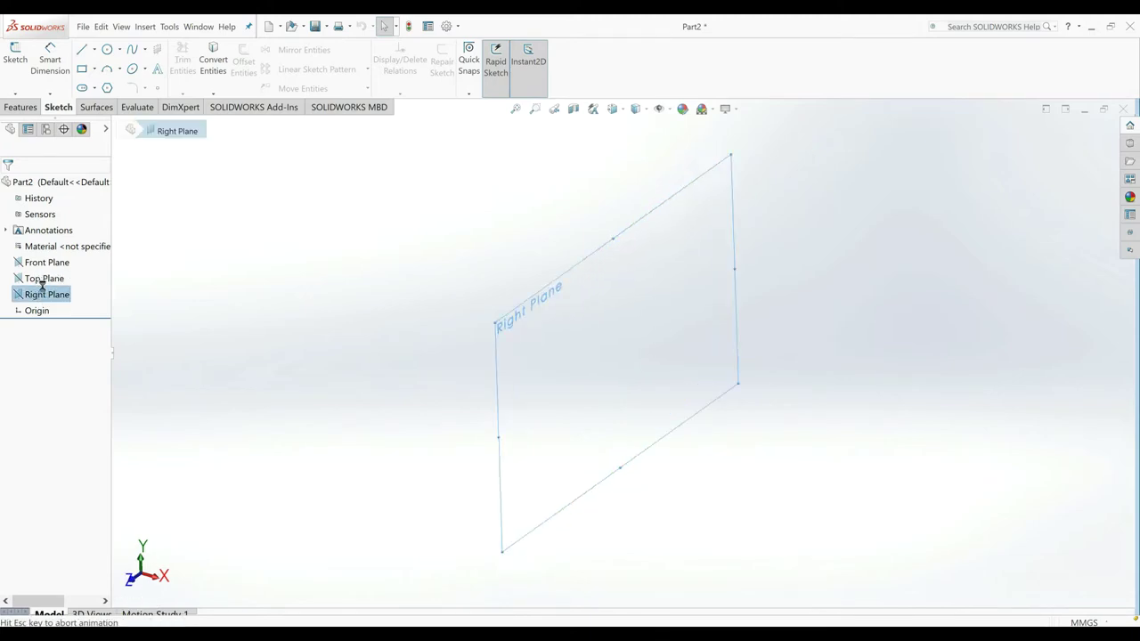
# Step: Draw a vertical centerline upward from the origin
pyautogui.click(94, 50)
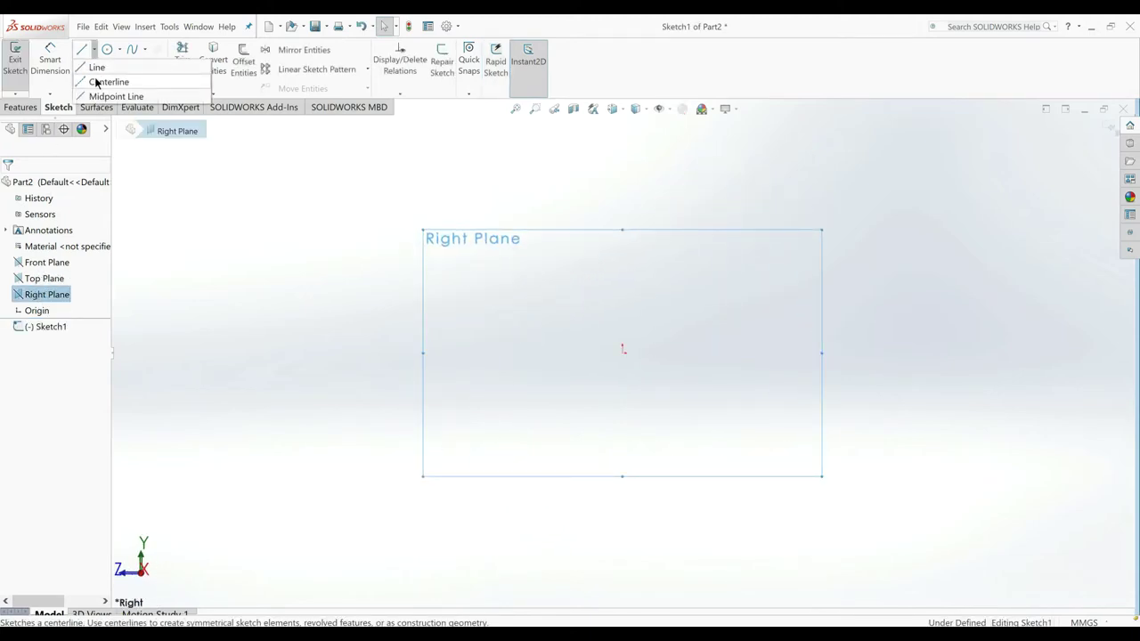
pyautogui.click(108, 80)
pyautogui.click(622, 353)
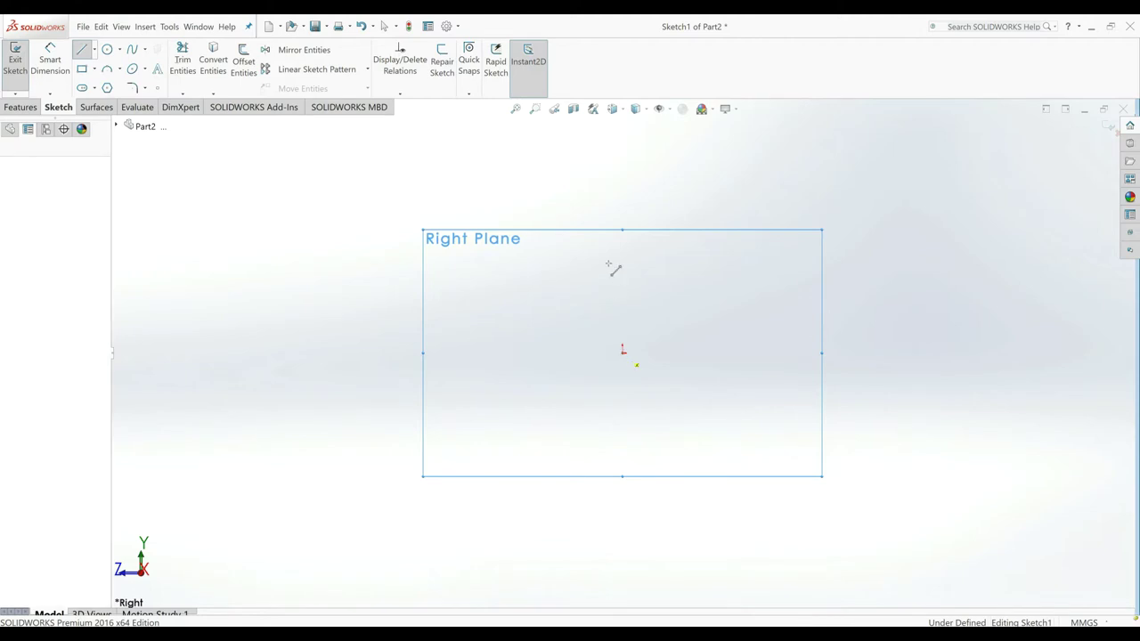
pyautogui.click(622, 178)
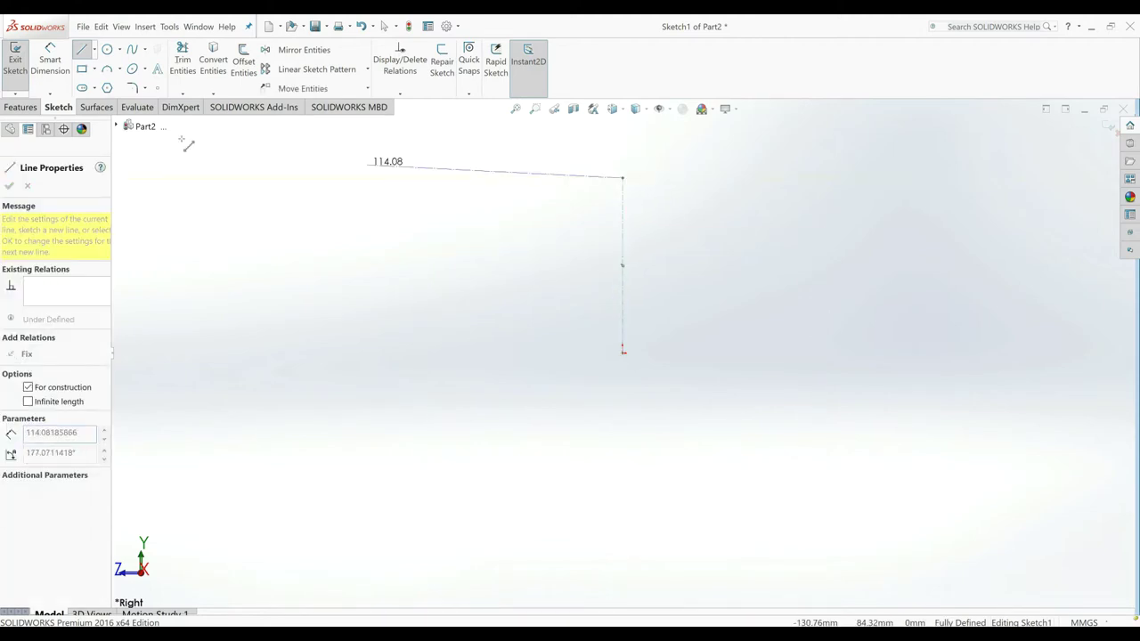
# Step: Sketch a three-point hook-shaped spline rising from the centerline's top
pyautogui.click(130, 50)
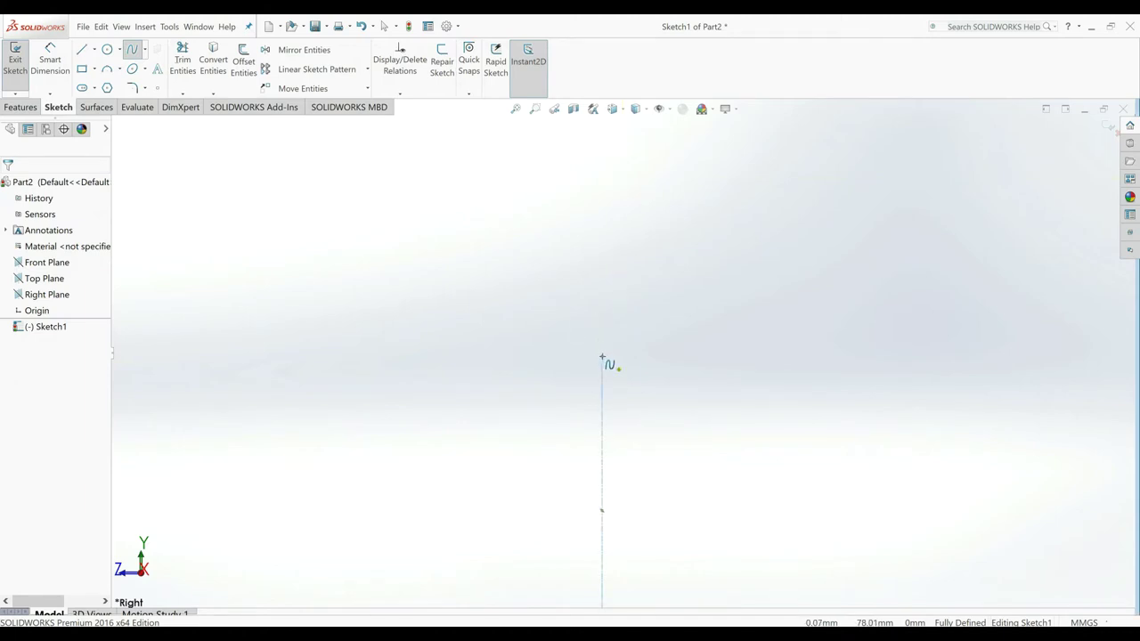
pyautogui.click(602, 356)
pyautogui.click(524, 271)
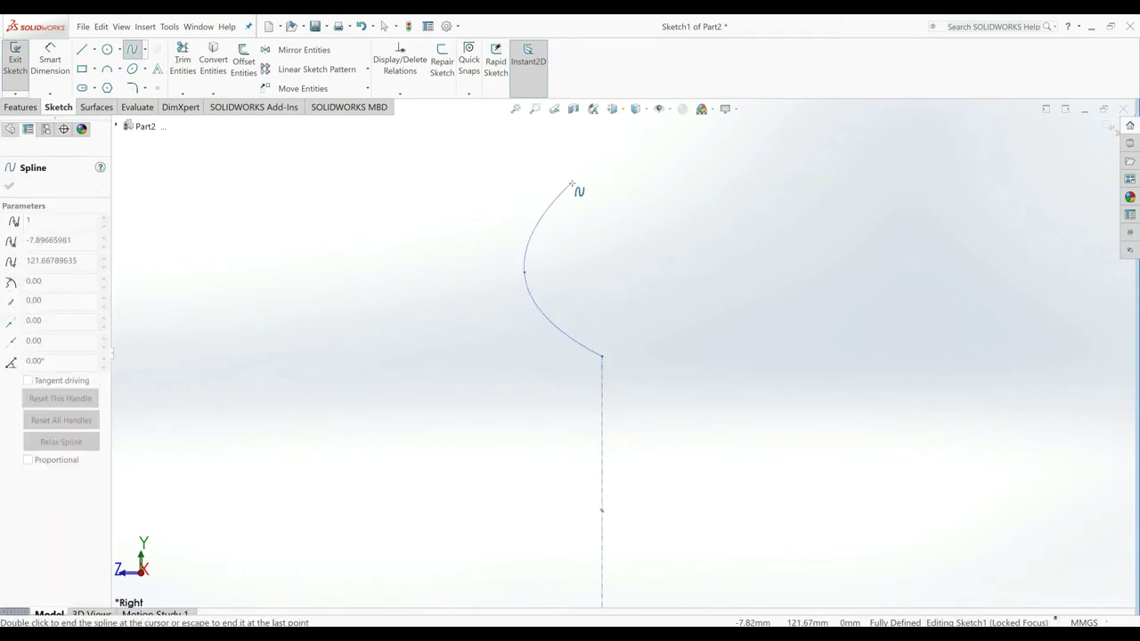
pyautogui.click(634, 177)
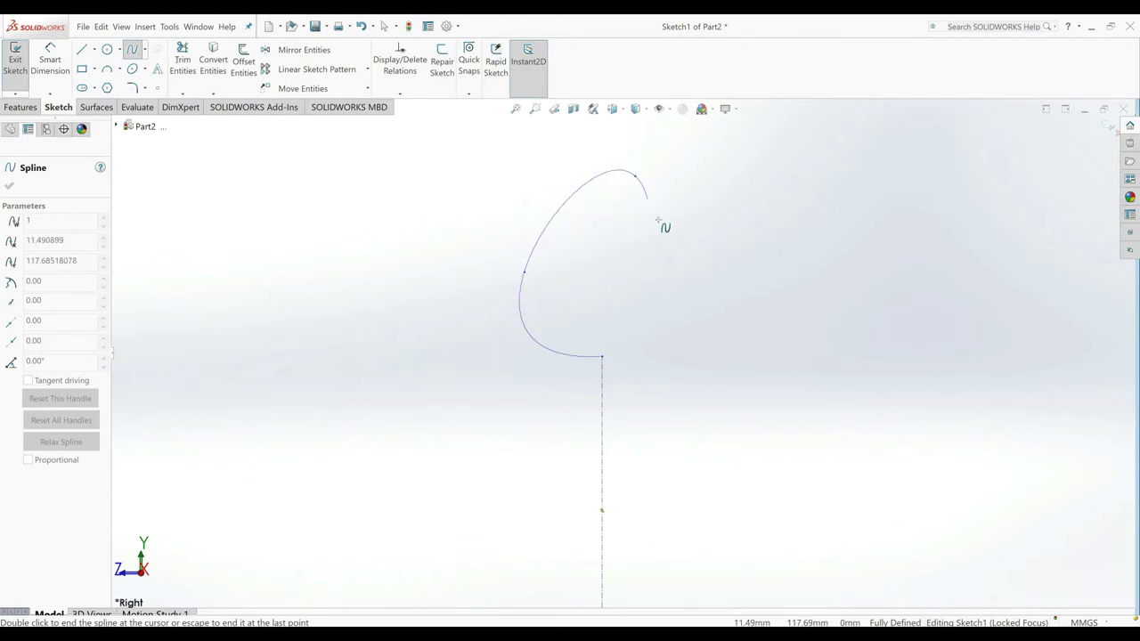
pyautogui.rightClick(709, 281)
pyautogui.click(715, 290)
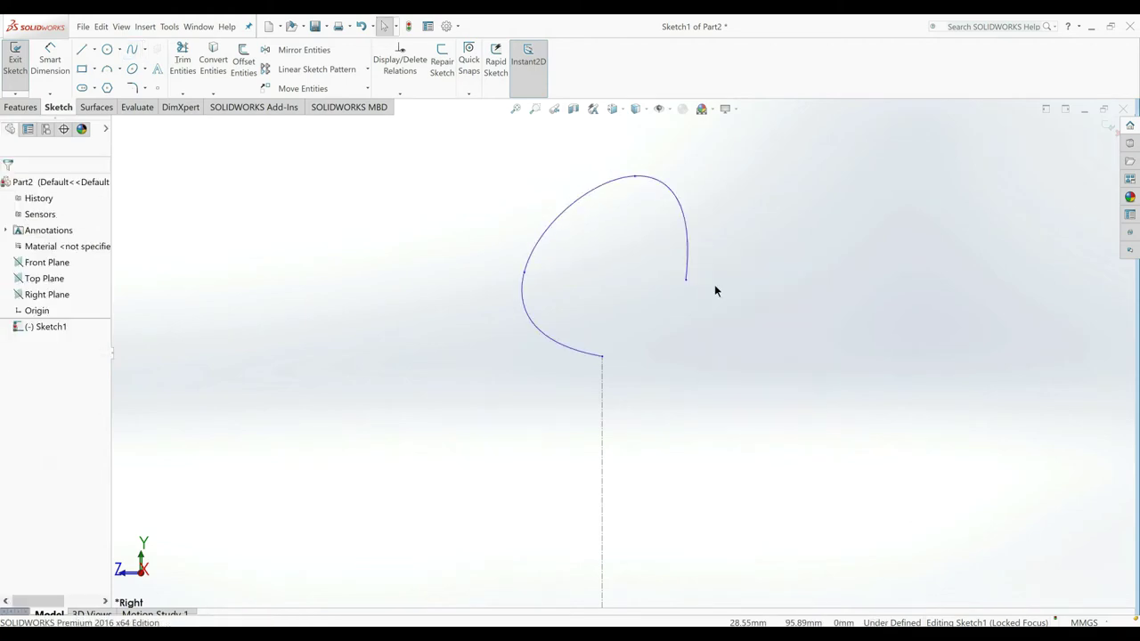
pyautogui.scroll(3, 608, 437)
pyautogui.scroll(-1, 618, 433)
pyautogui.scroll(-1, 618, 433)
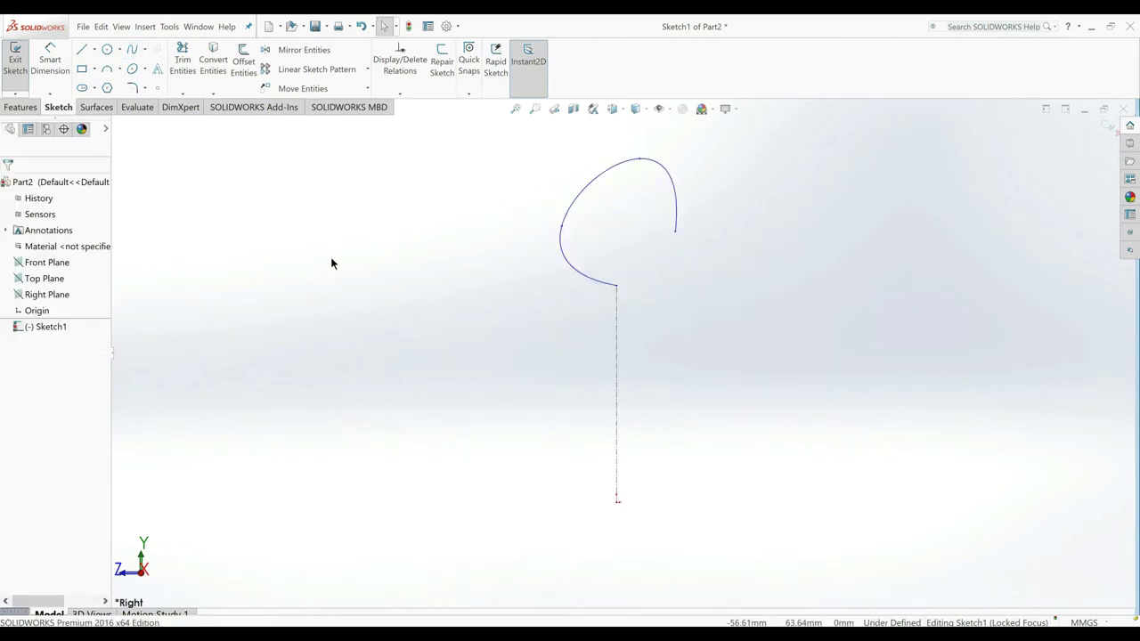
# Step: Dimension the centerline length to 75 mm
pyautogui.click(51, 64)
pyautogui.click(617, 419)
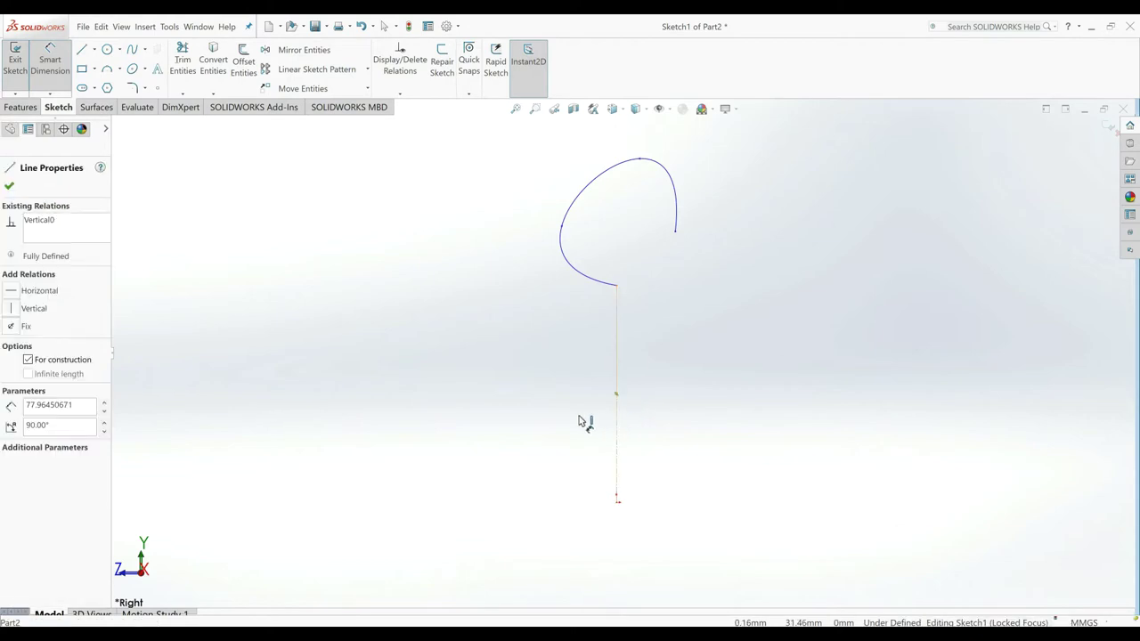
pyautogui.click(555, 420)
pyautogui.write('75')
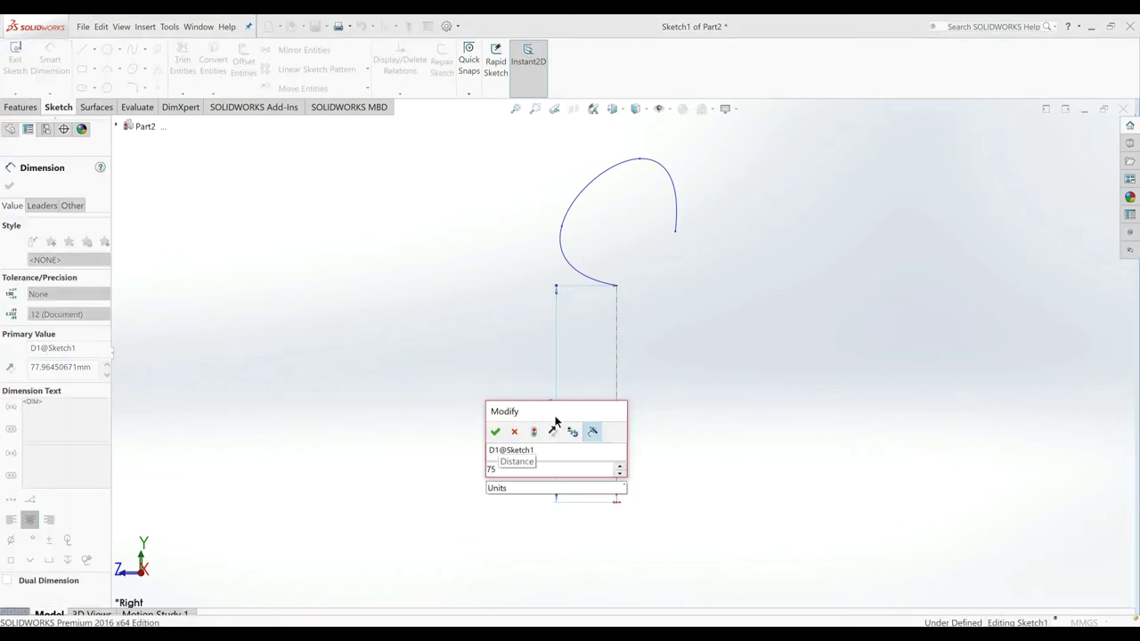
pyautogui.press('Return')
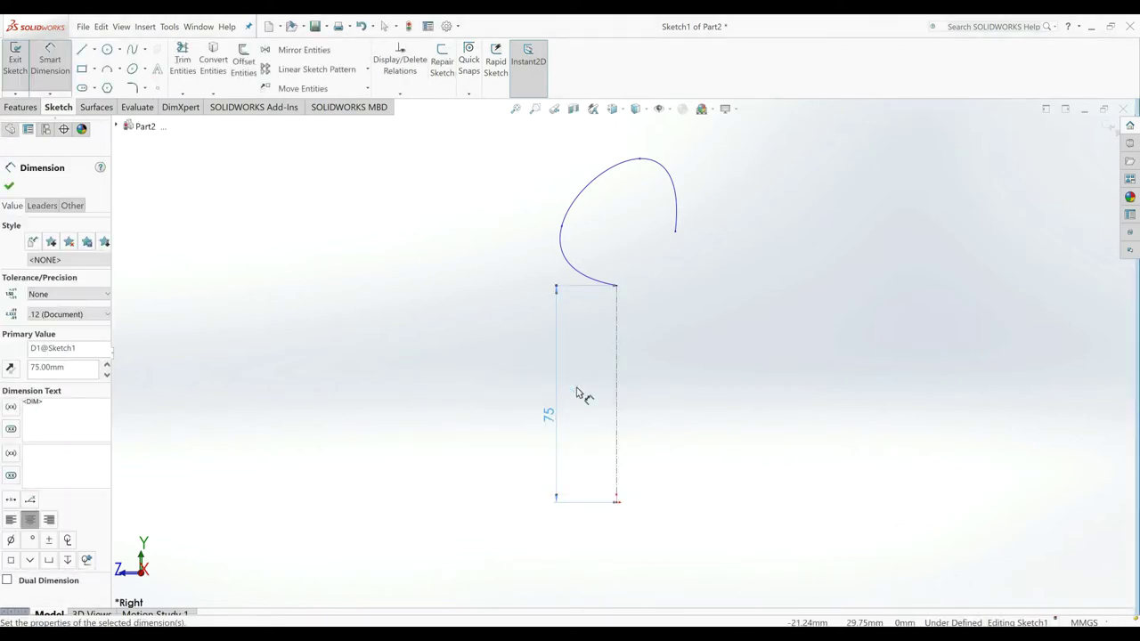
pyautogui.scroll(-2, 603, 283)
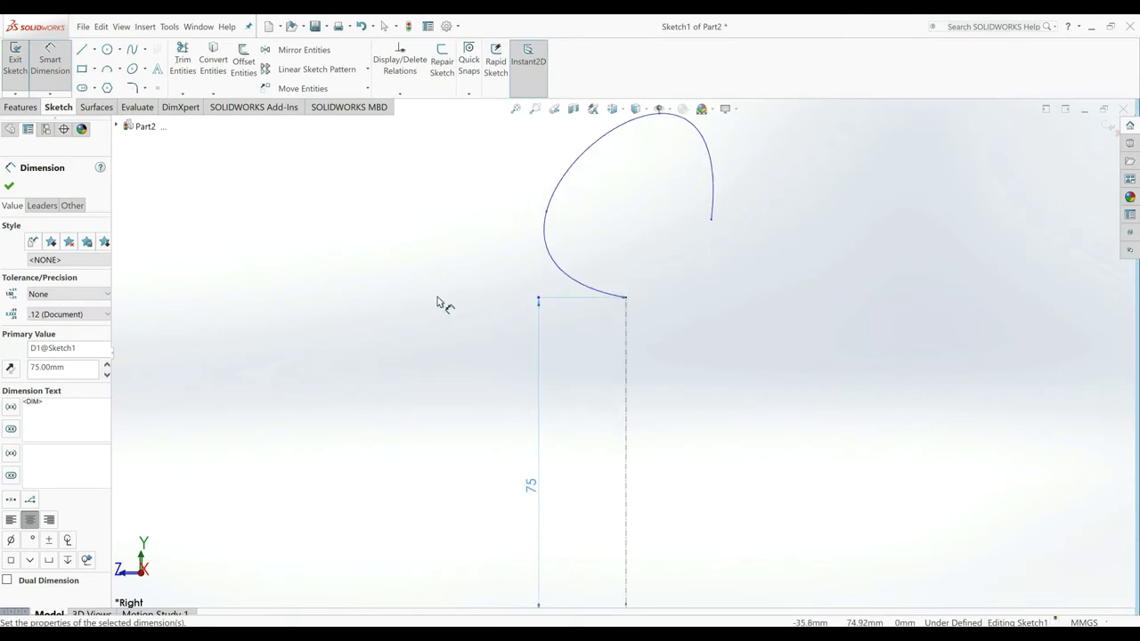
pyautogui.click(8, 186)
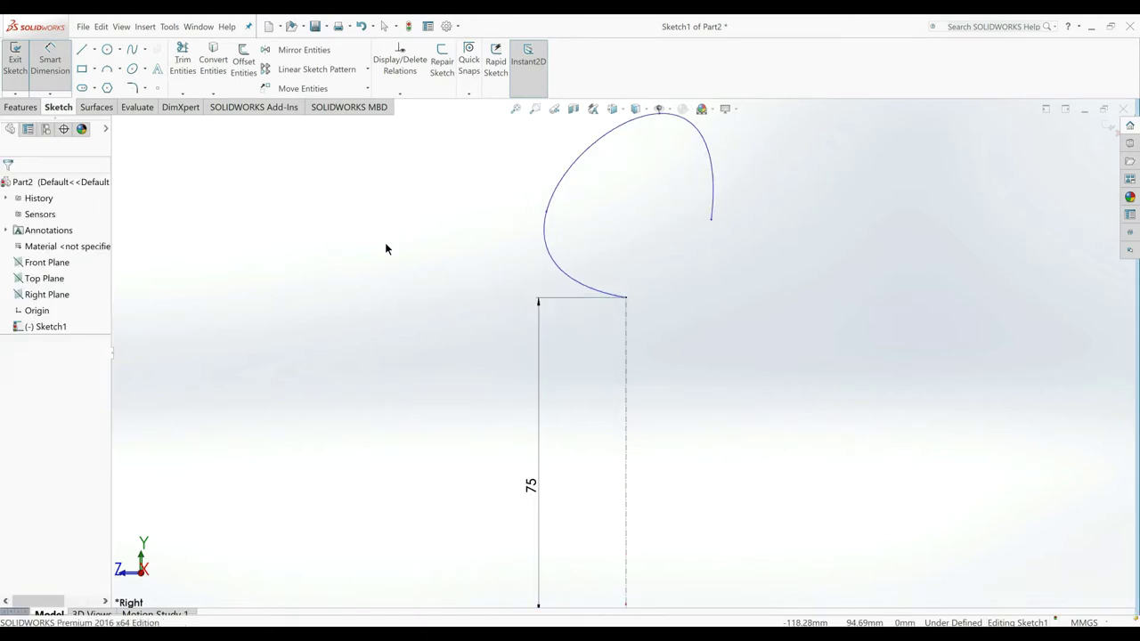
# Step: Drag the spline's start tangent handle so it runs vertically into the line
pyautogui.click(593, 290)
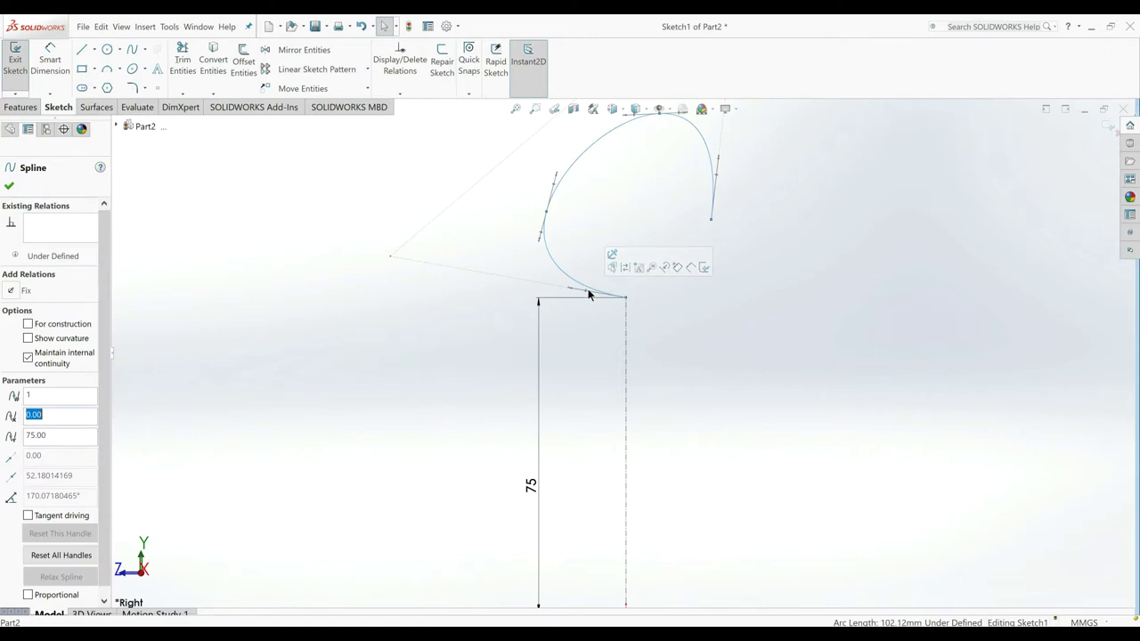
pyautogui.moveTo(585, 295); pyautogui.dragTo(626, 273)
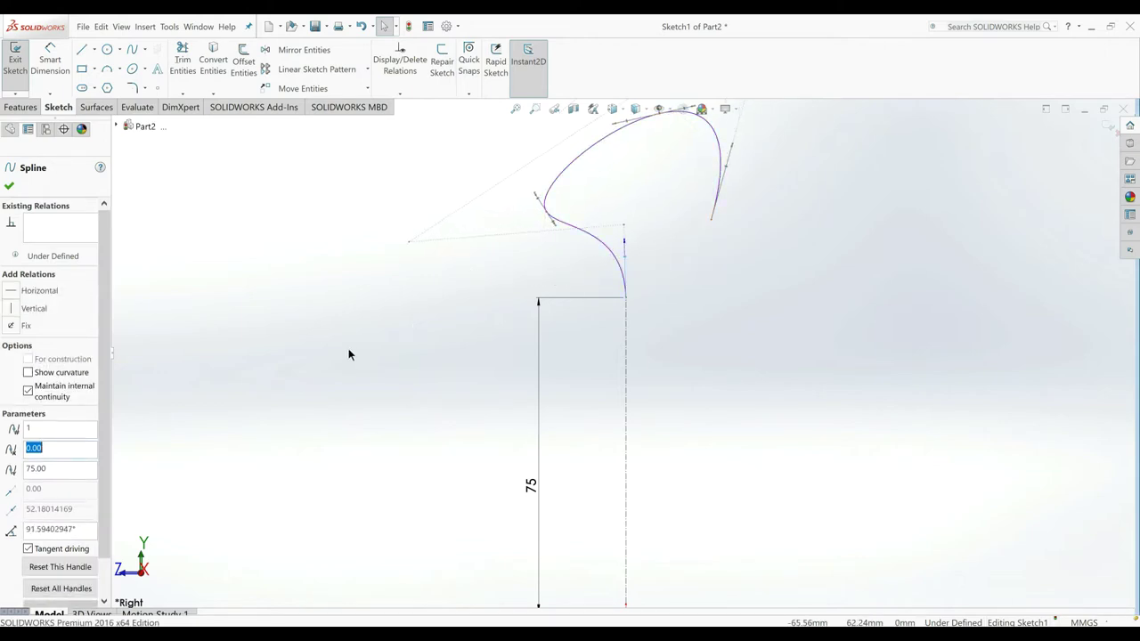
pyautogui.click(10, 187)
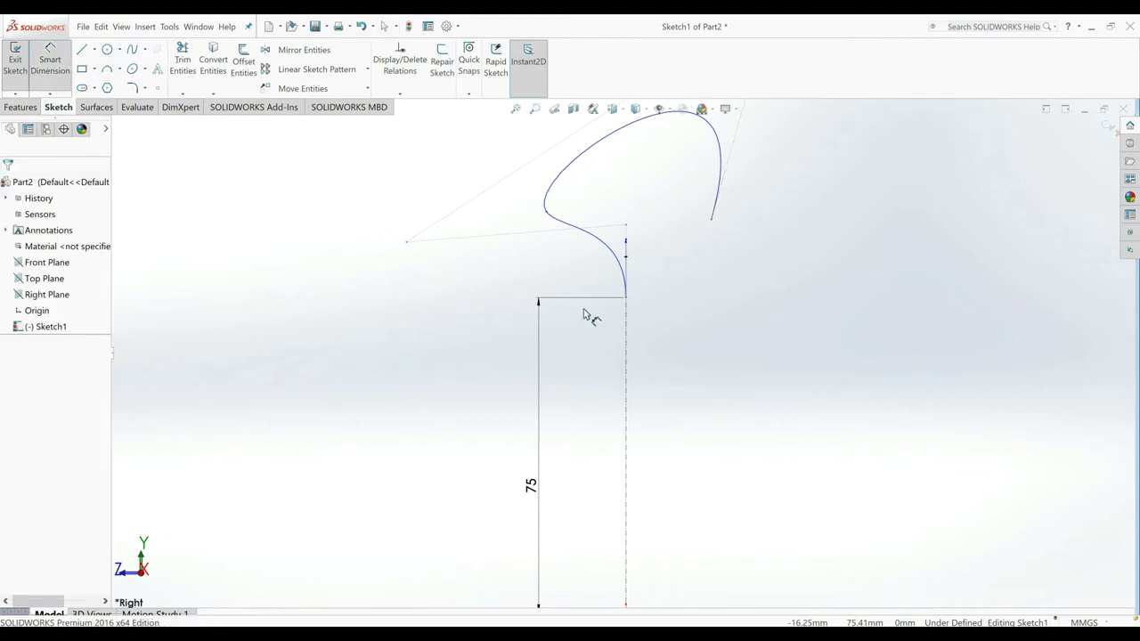
# Step: Dimension the spline's inner point 8 mm from the centerline and 17.5 mm vertically
pyautogui.click(549, 217)
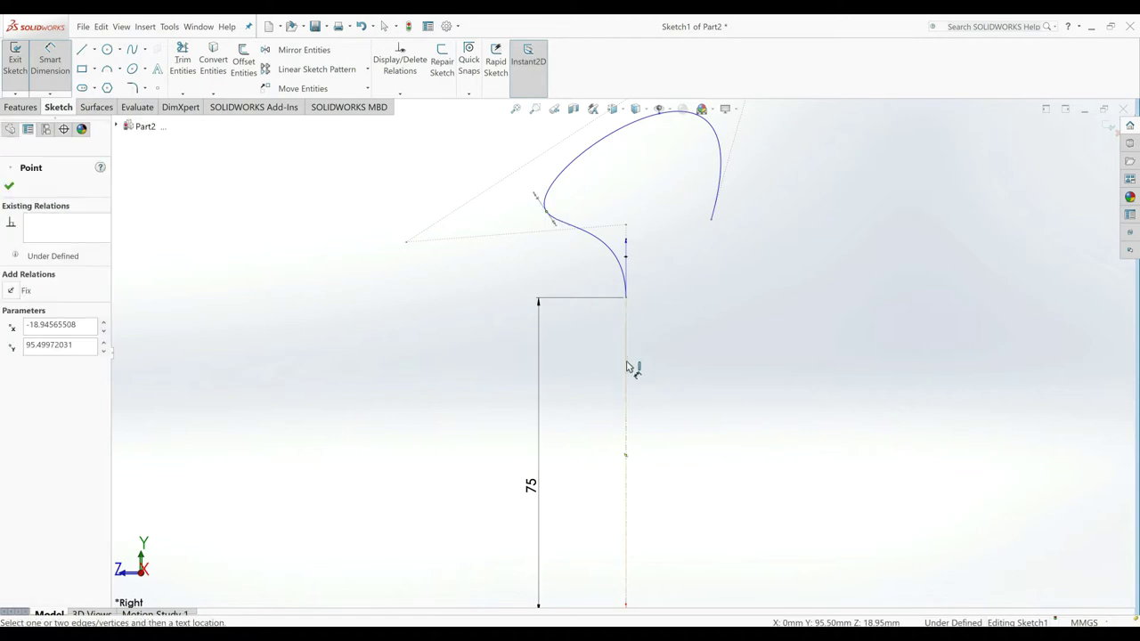
pyautogui.click(625, 367)
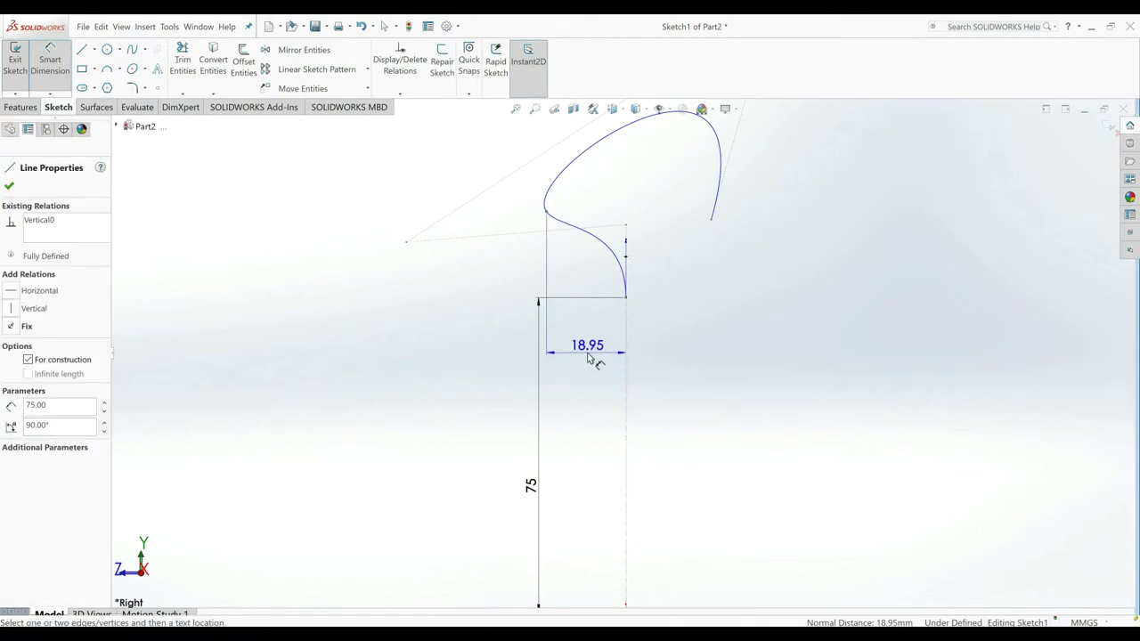
pyautogui.click(588, 356)
pyautogui.write('8')
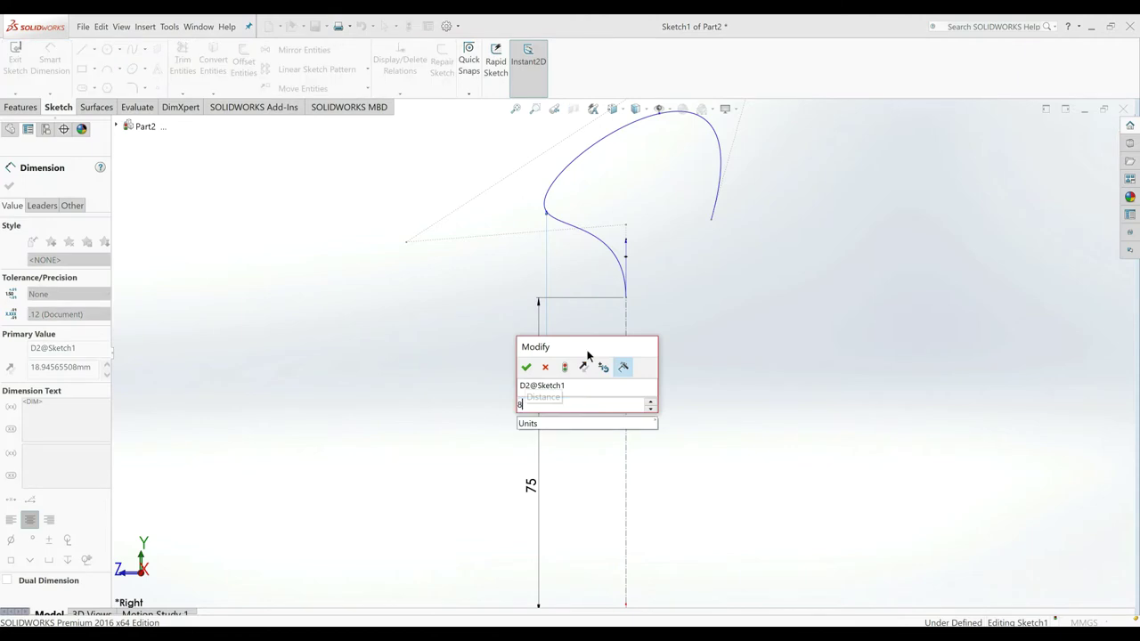
pyautogui.press('Return')
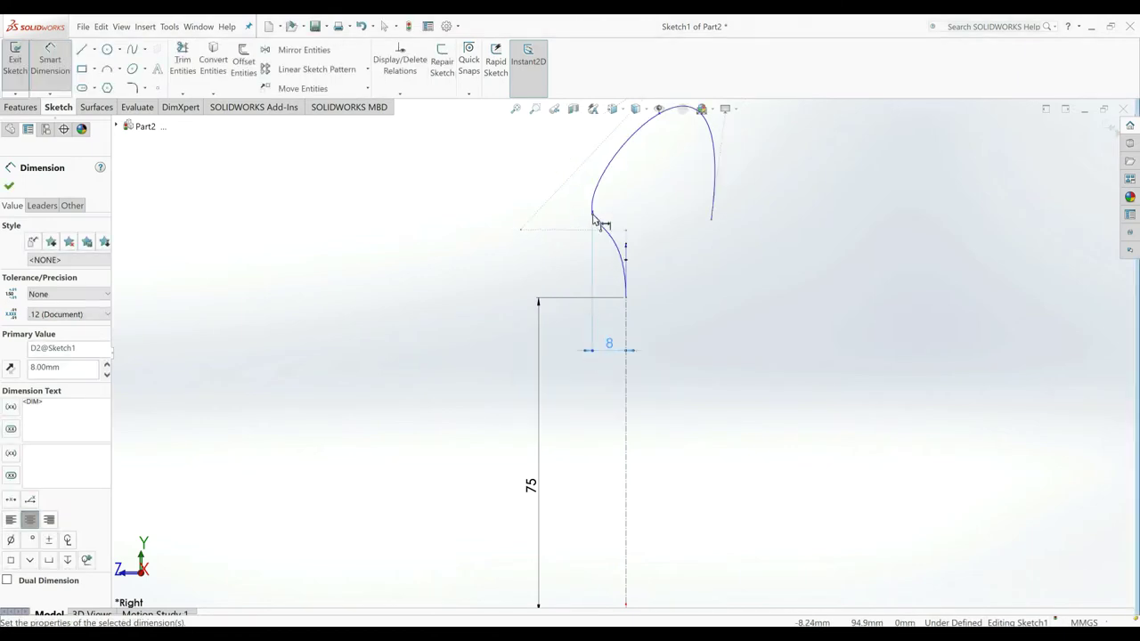
pyautogui.click(593, 216)
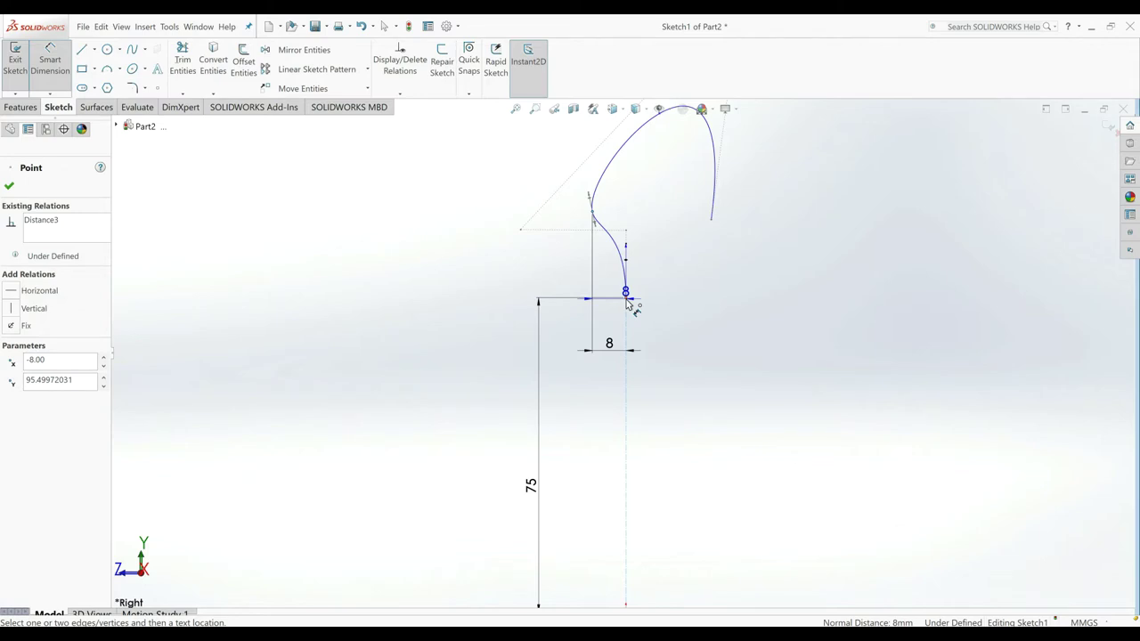
pyautogui.click(620, 304)
pyautogui.click(476, 263)
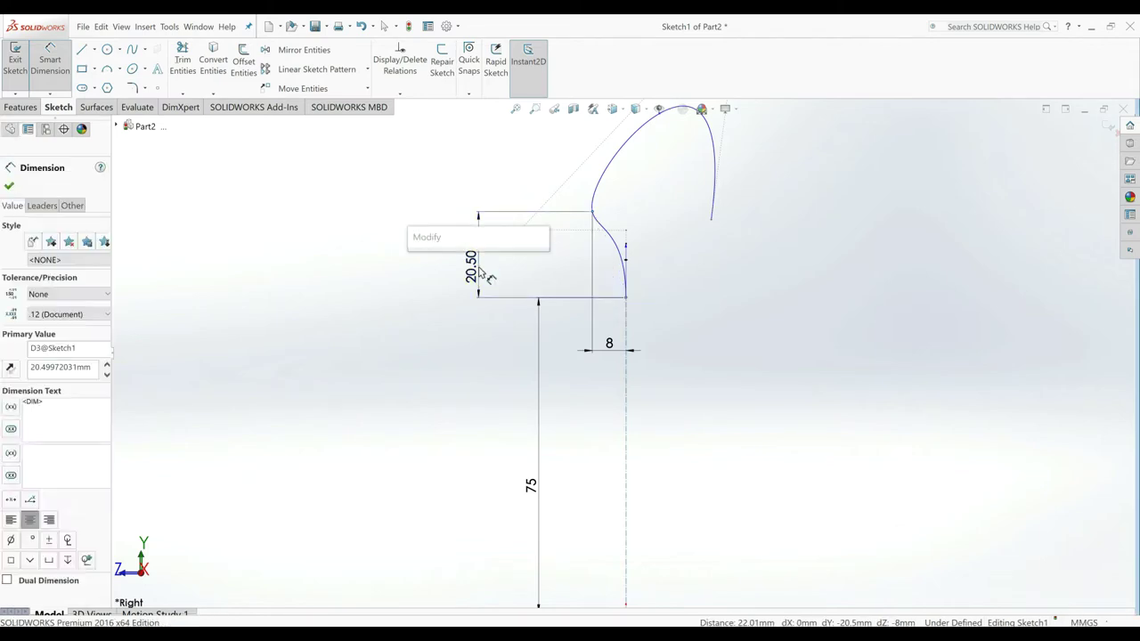
pyautogui.write('17')
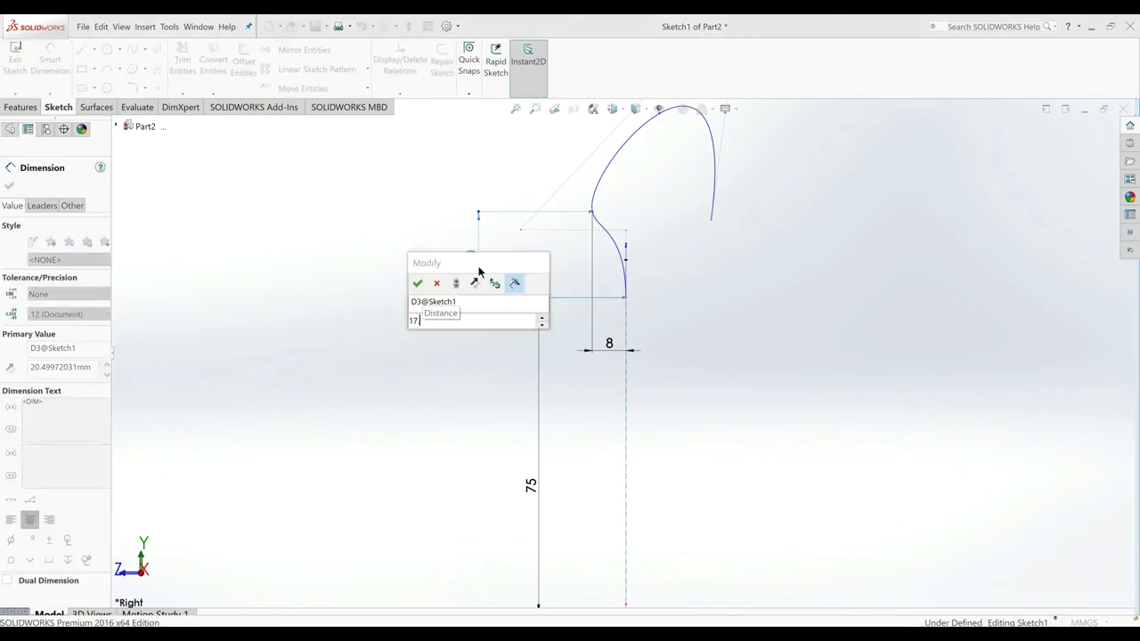
pyautogui.write('.5')
pyautogui.press('Return')
# Step: Add an 11 mm width and a 15 mm height dimension to the hook arc
pyautogui.scroll(2, 624, 384)
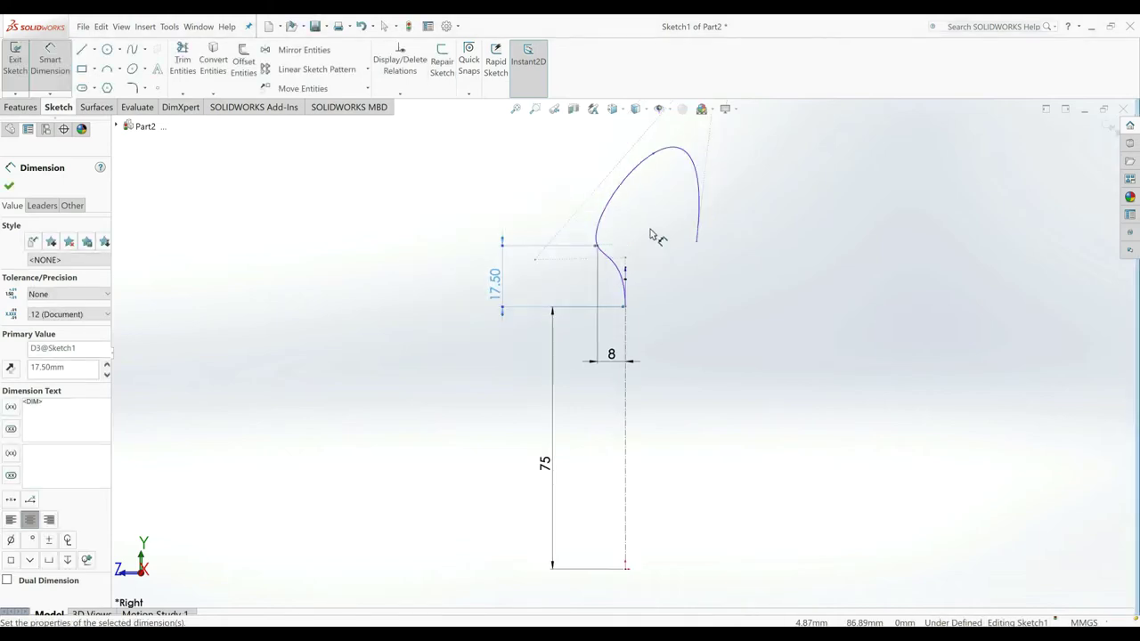
pyautogui.moveTo(649, 178); pyautogui.dragTo(561, 319, button='middle')
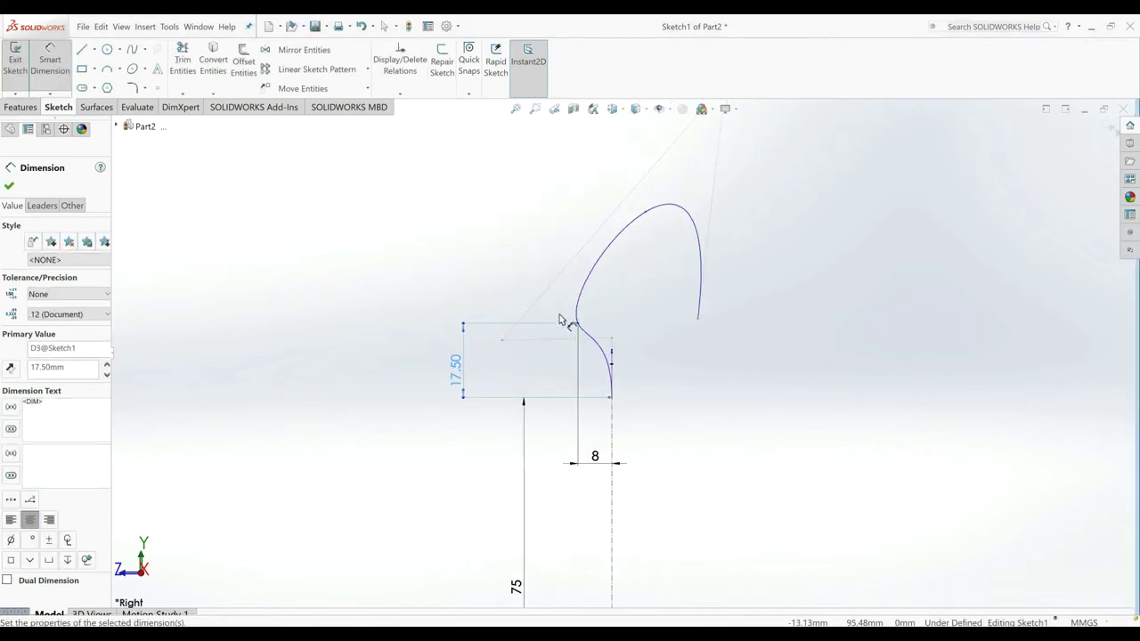
pyautogui.click(647, 217)
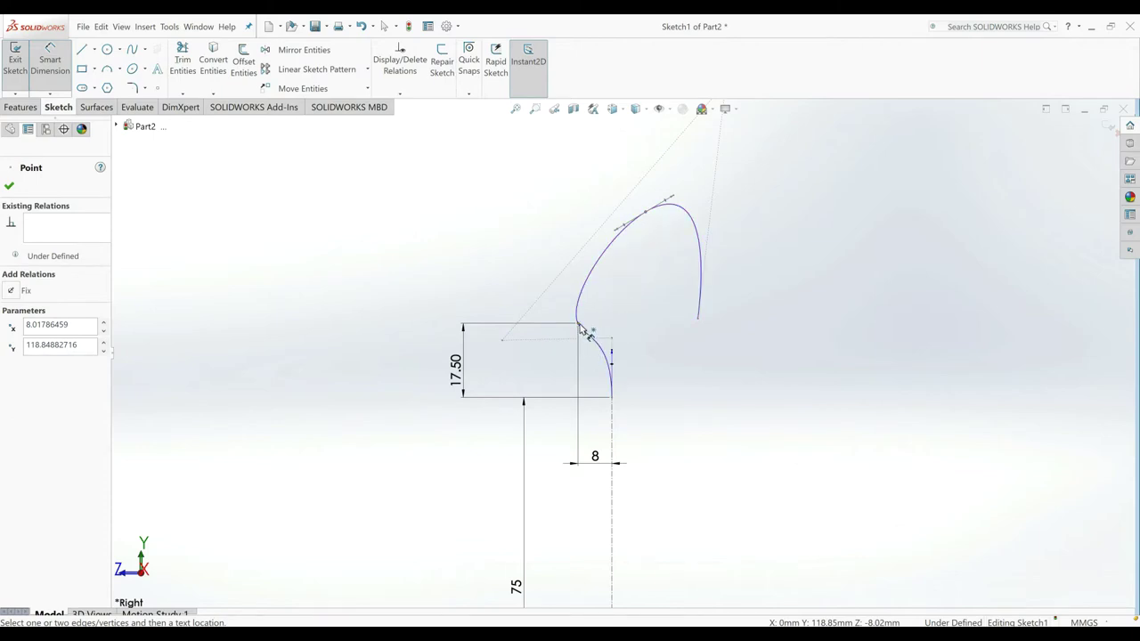
pyautogui.click(645, 211)
pyautogui.click(587, 194)
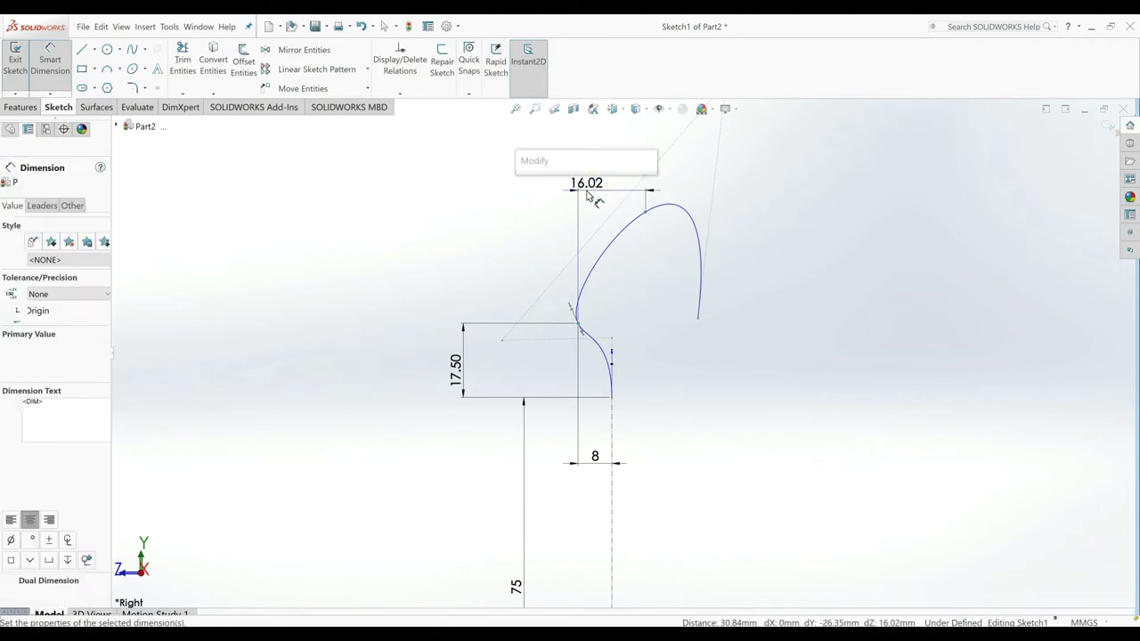
pyautogui.write('11')
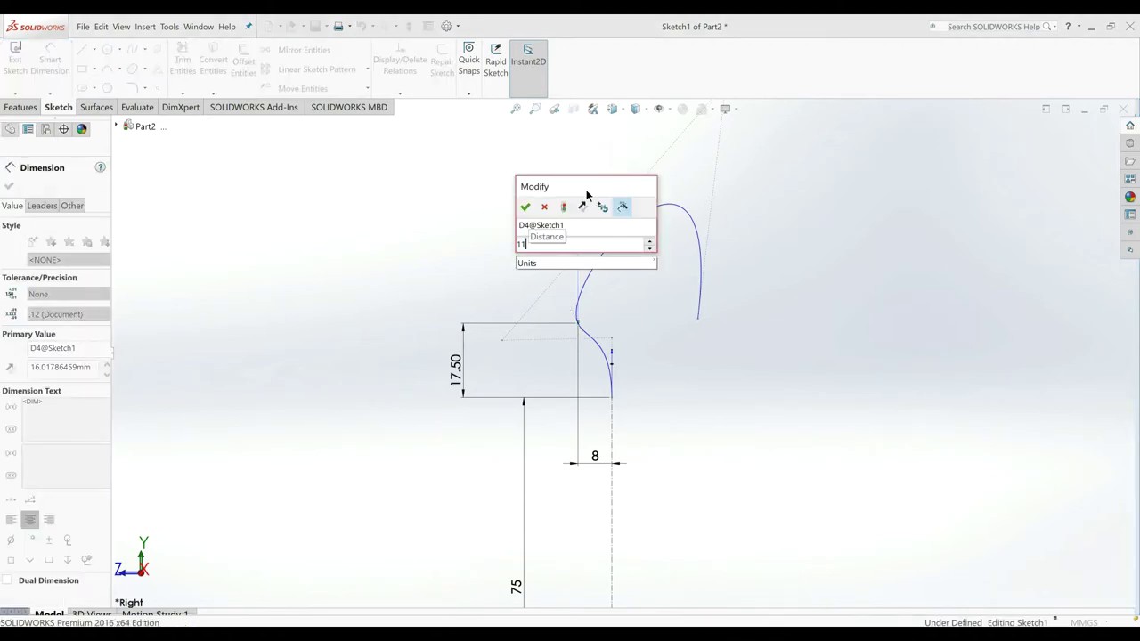
pyautogui.press('Return')
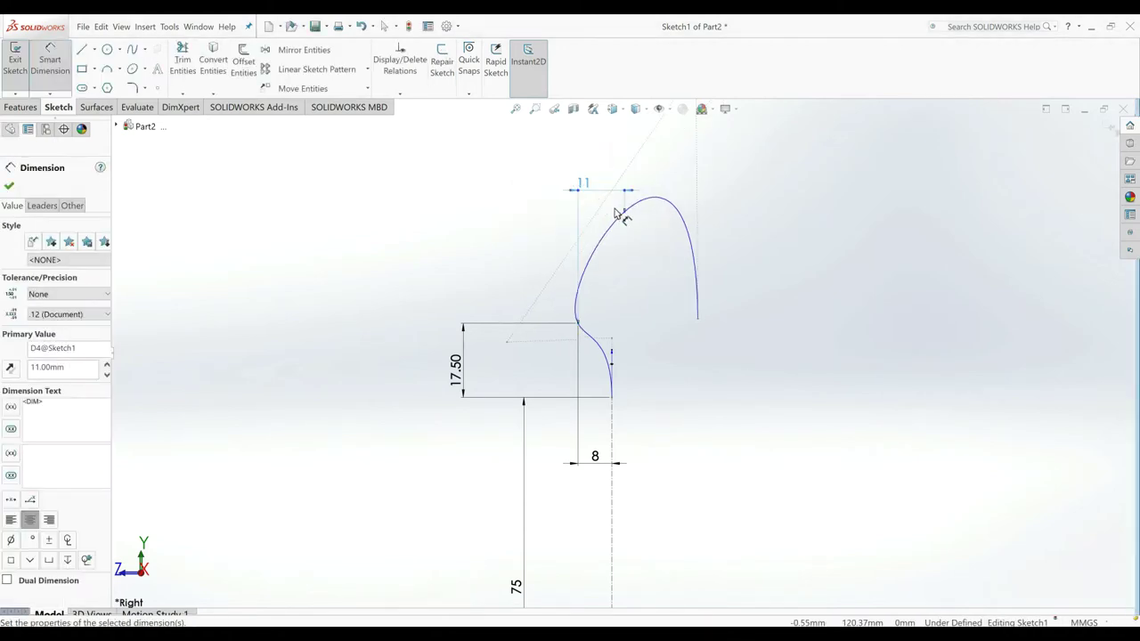
pyautogui.click(625, 213)
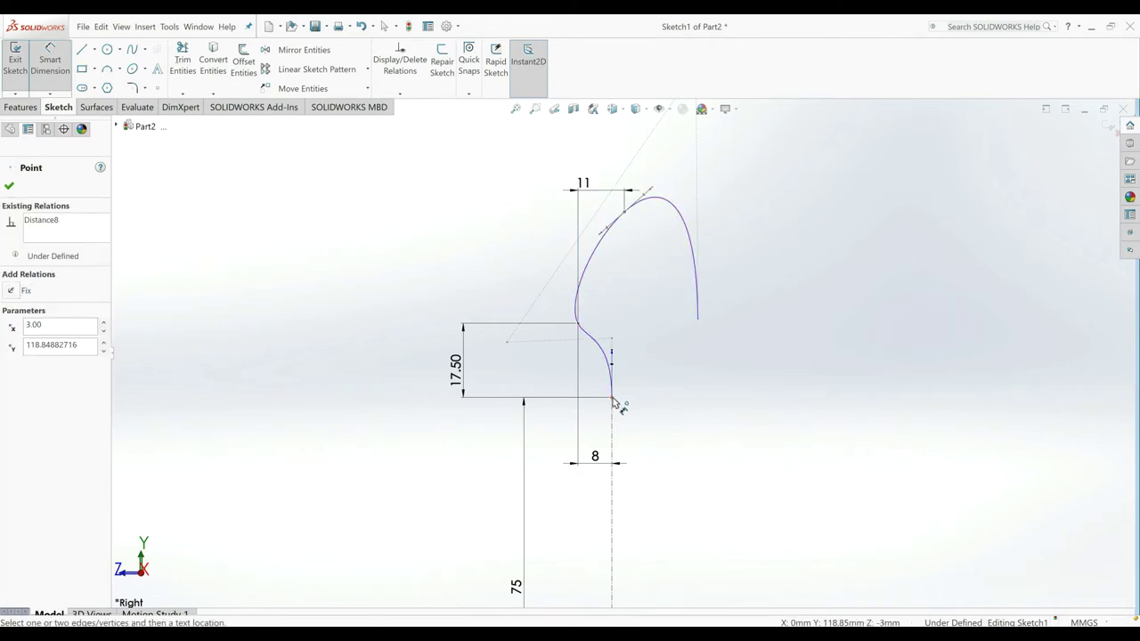
pyautogui.click(579, 326)
pyautogui.click(325, 285)
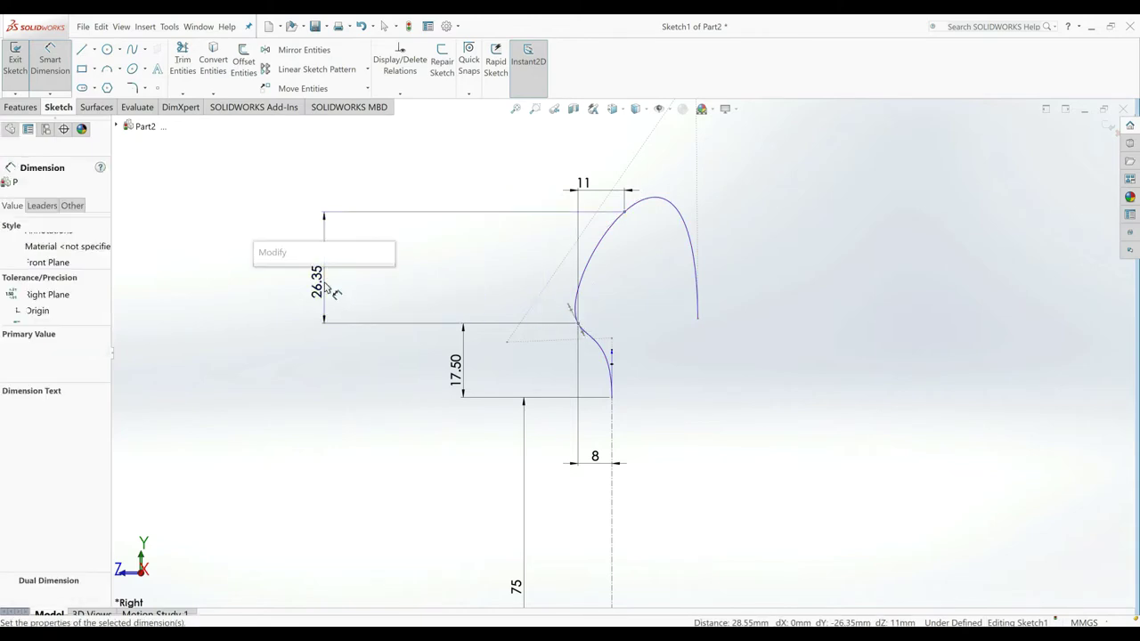
pyautogui.write('15')
pyautogui.press('Return')
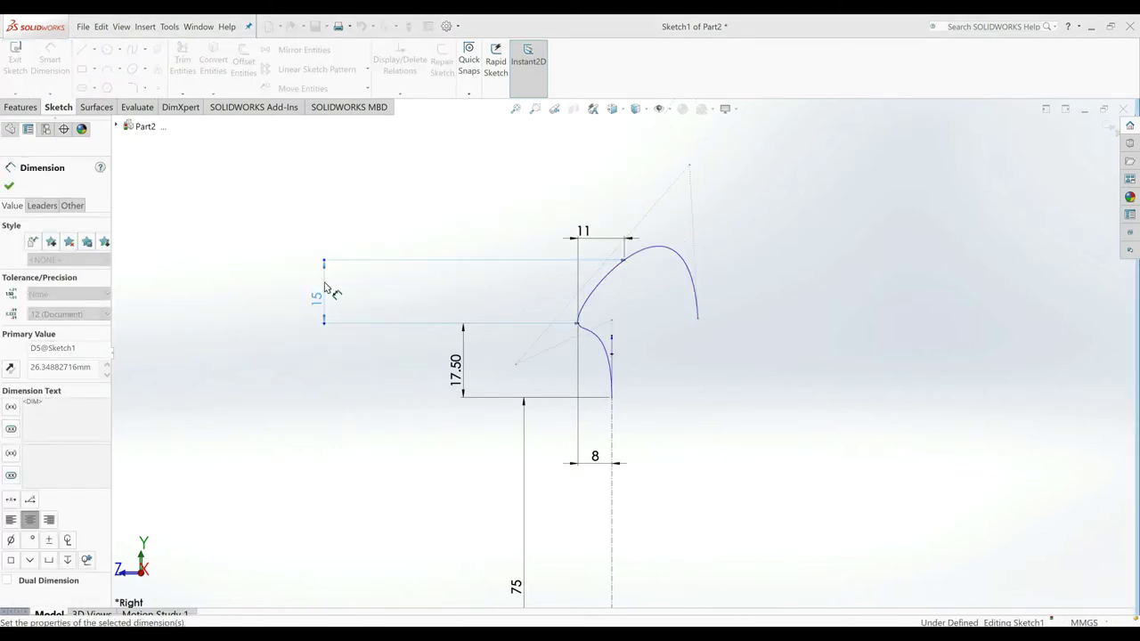
# Step: Add a 13 mm top width and an 18.5 mm tip height dimension
pyautogui.click(684, 333)
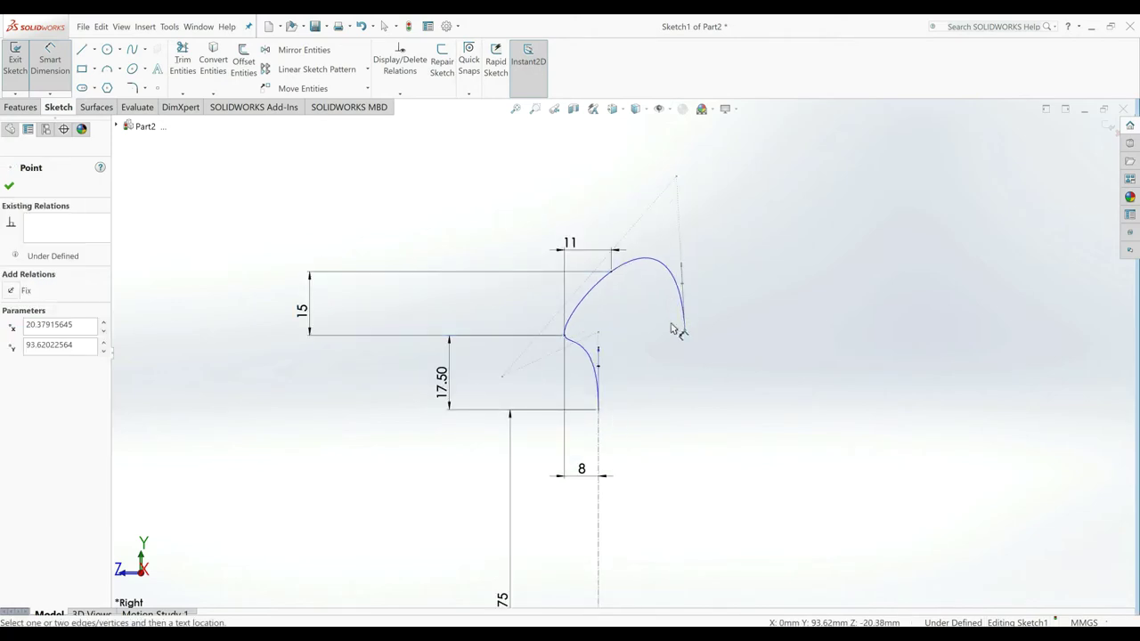
pyautogui.click(612, 272)
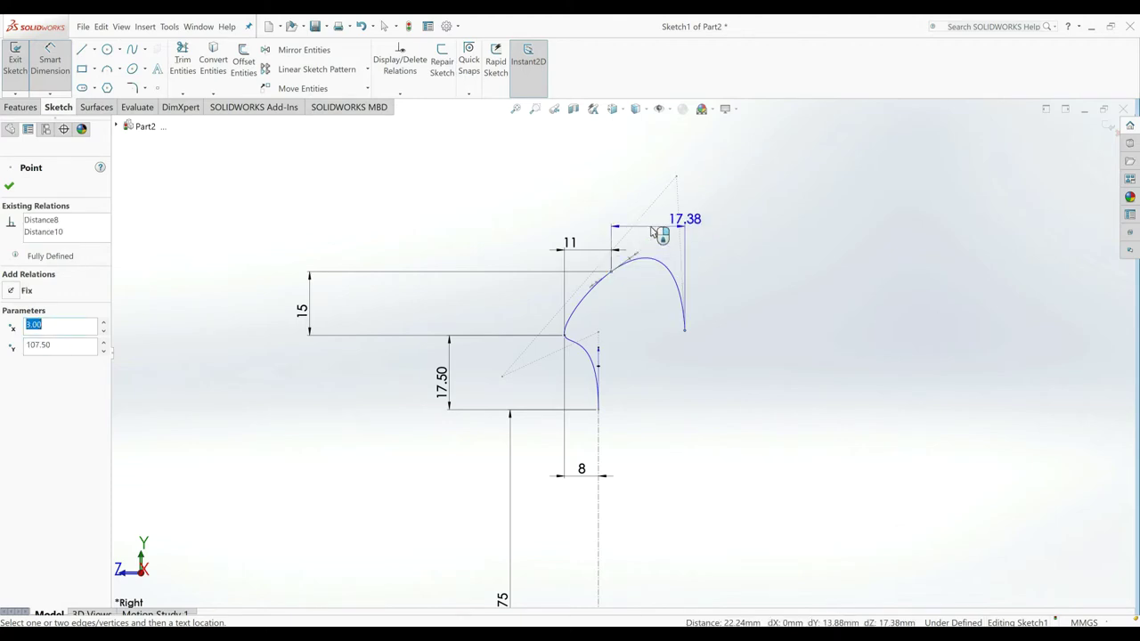
pyautogui.click(654, 232)
pyautogui.press('Return')
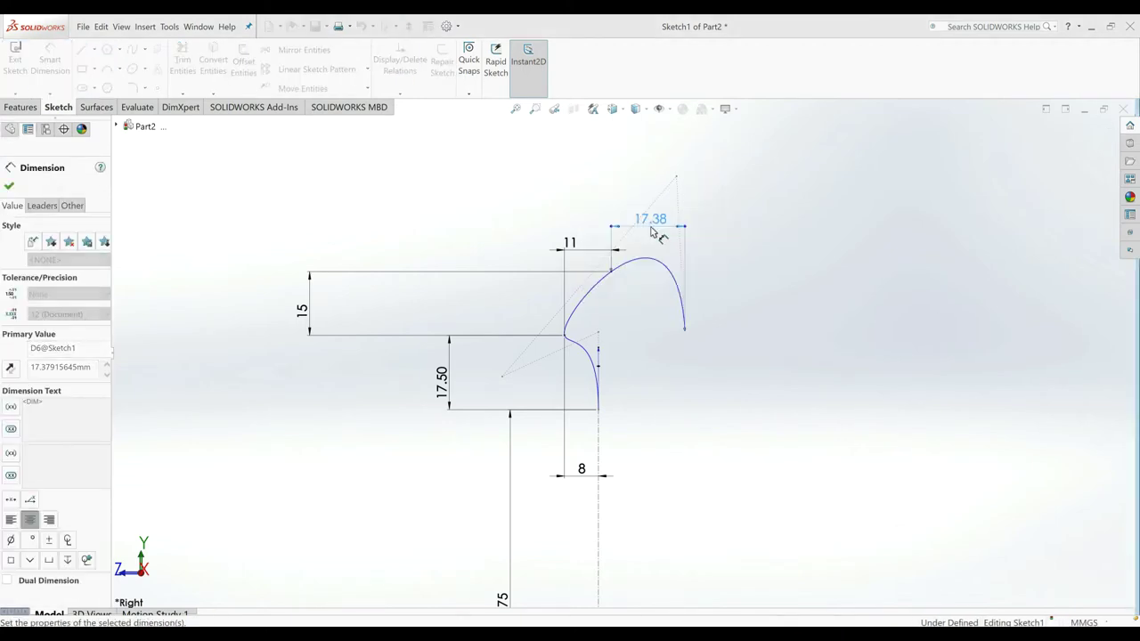
pyautogui.press('Return')
pyautogui.click(667, 331)
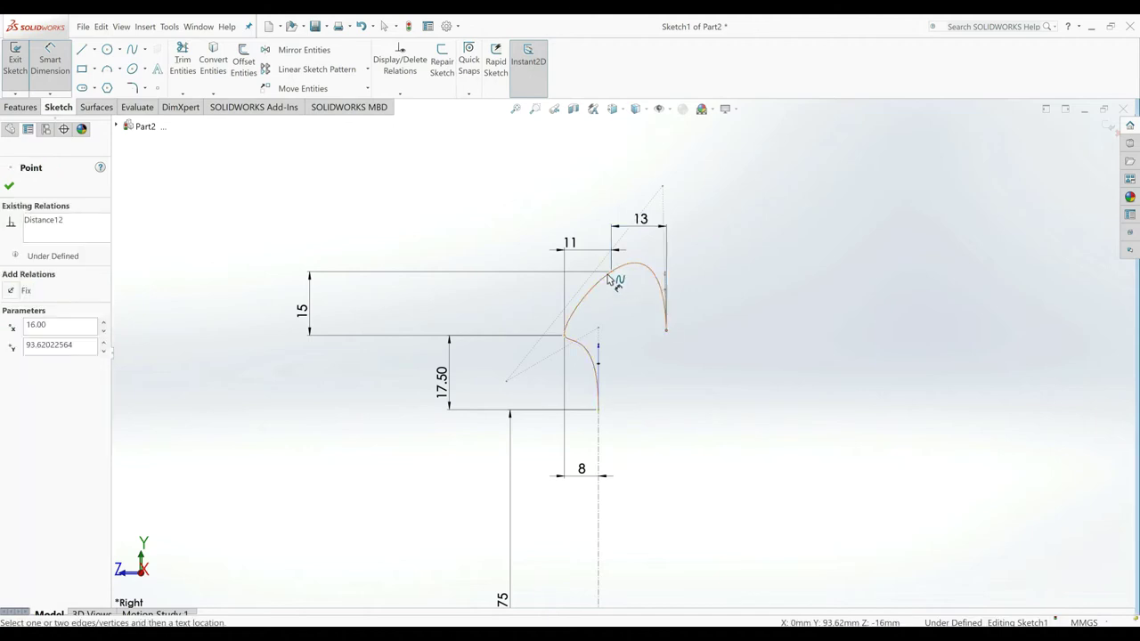
pyautogui.click(612, 269)
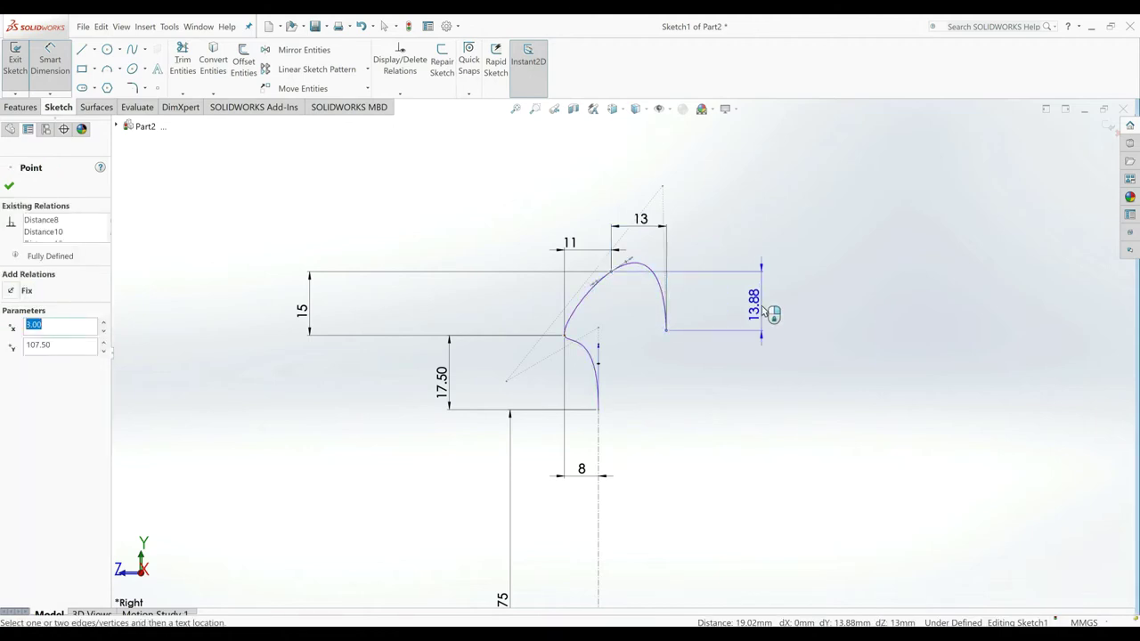
pyautogui.click(761, 305)
pyautogui.write('18')
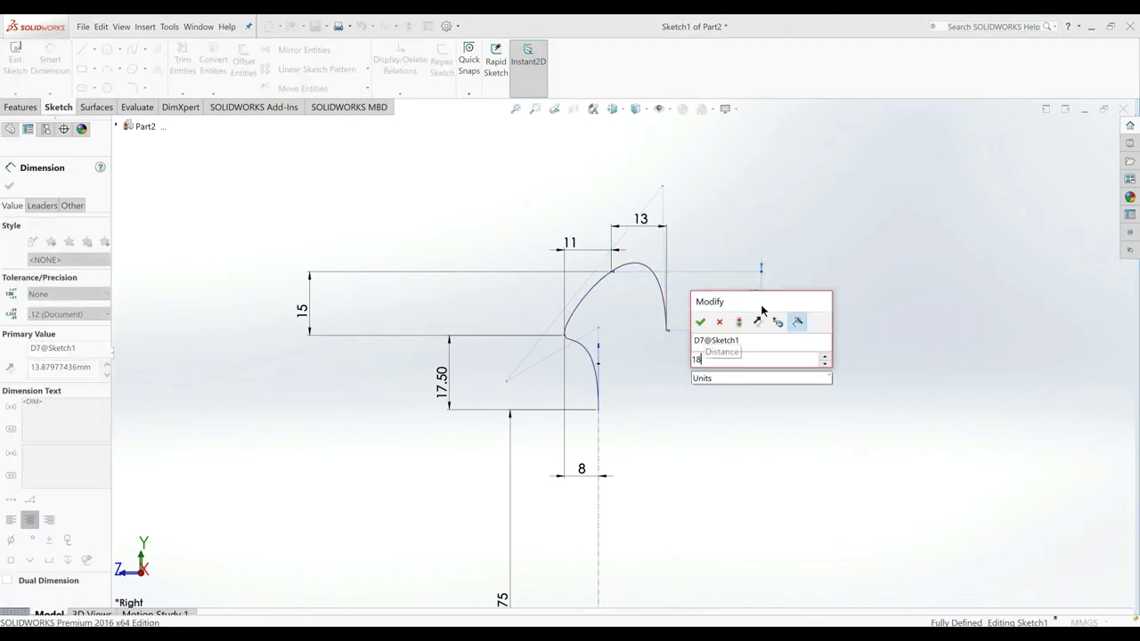
pyautogui.write('.5')
pyautogui.press('Return')
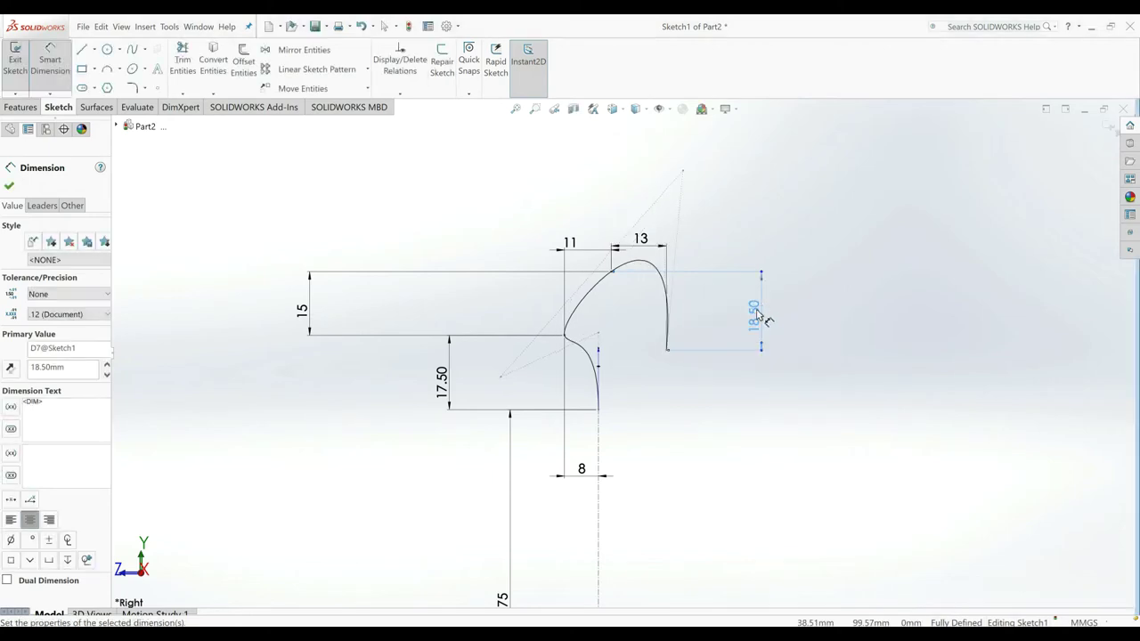
pyautogui.scroll(1, 739, 320)
pyautogui.scroll(1, 703, 325)
pyautogui.scroll(1, 667, 334)
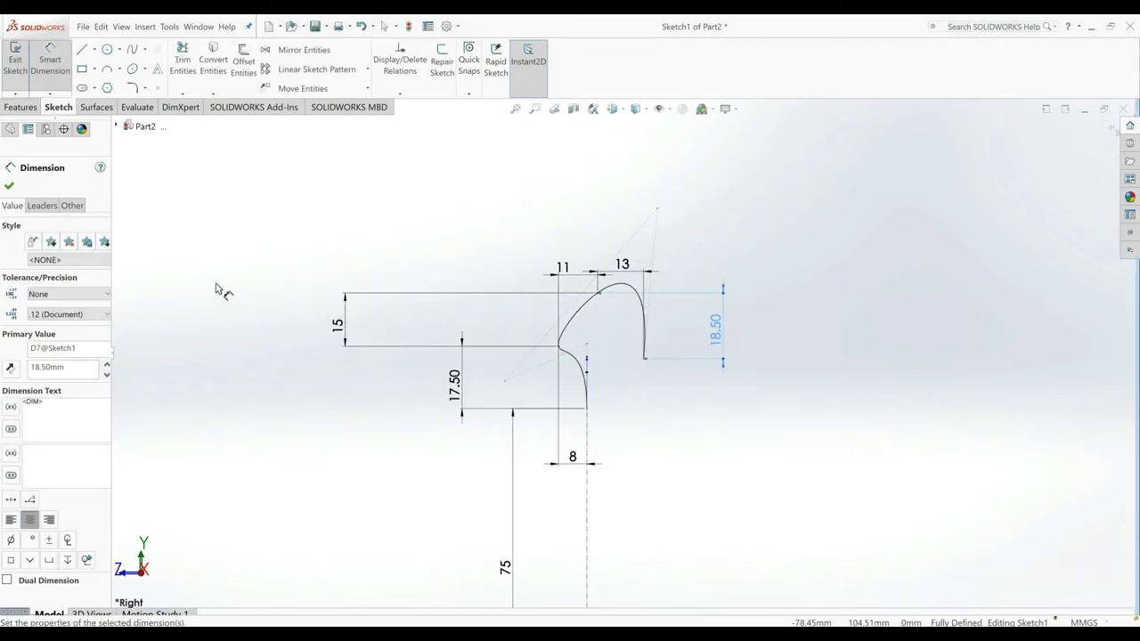
pyautogui.click(10, 187)
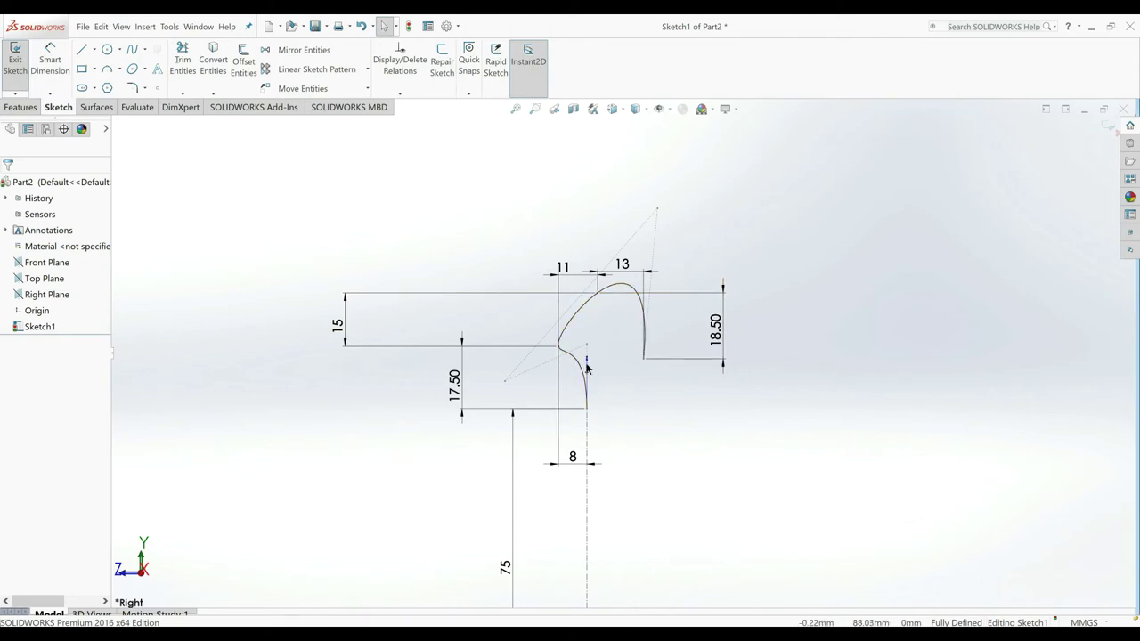
# Step: Drag the hook tip's tangent handle to reshape the upper arc
pyautogui.scroll(-2, 590, 361)
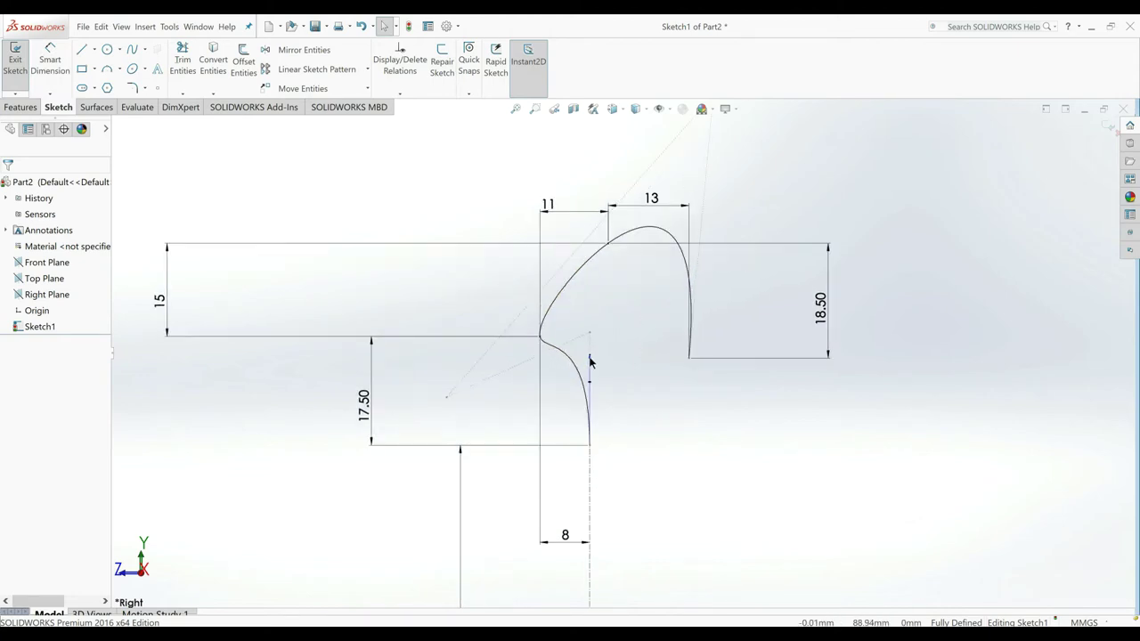
pyautogui.click(589, 361)
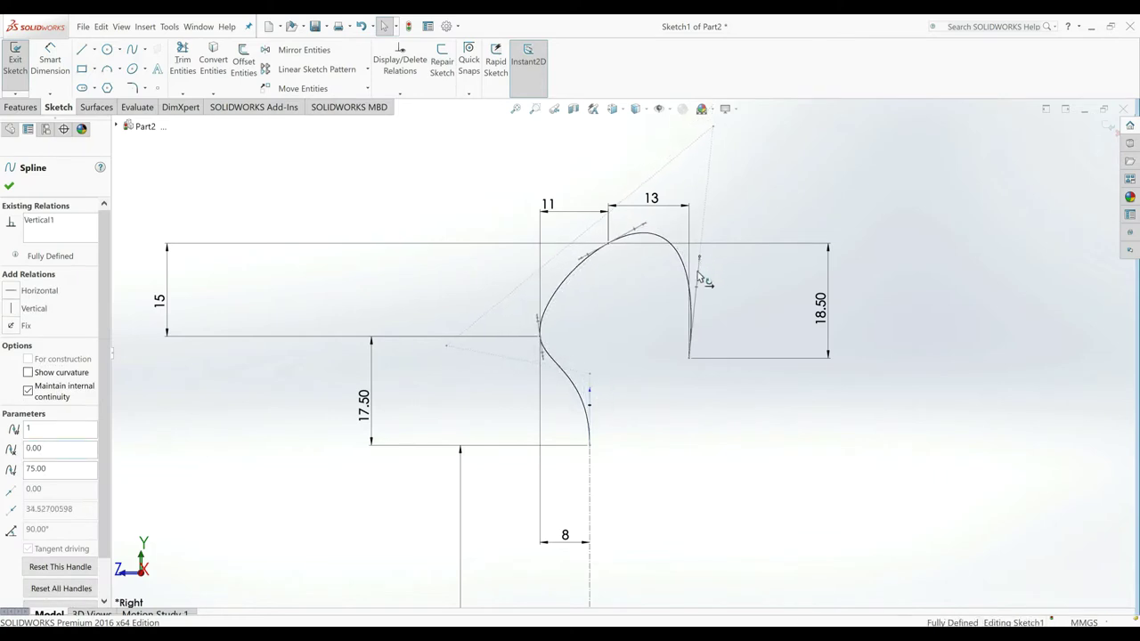
pyautogui.moveTo(699, 258); pyautogui.dragTo(689, 323)
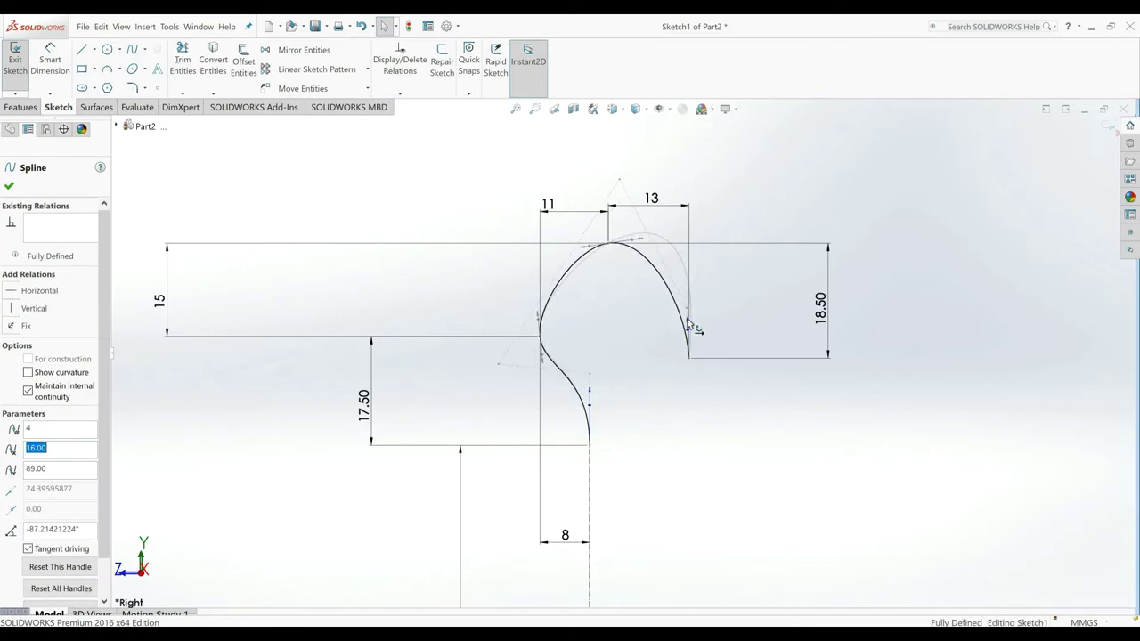
pyautogui.scroll(3, 609, 359)
pyautogui.press('Escape')
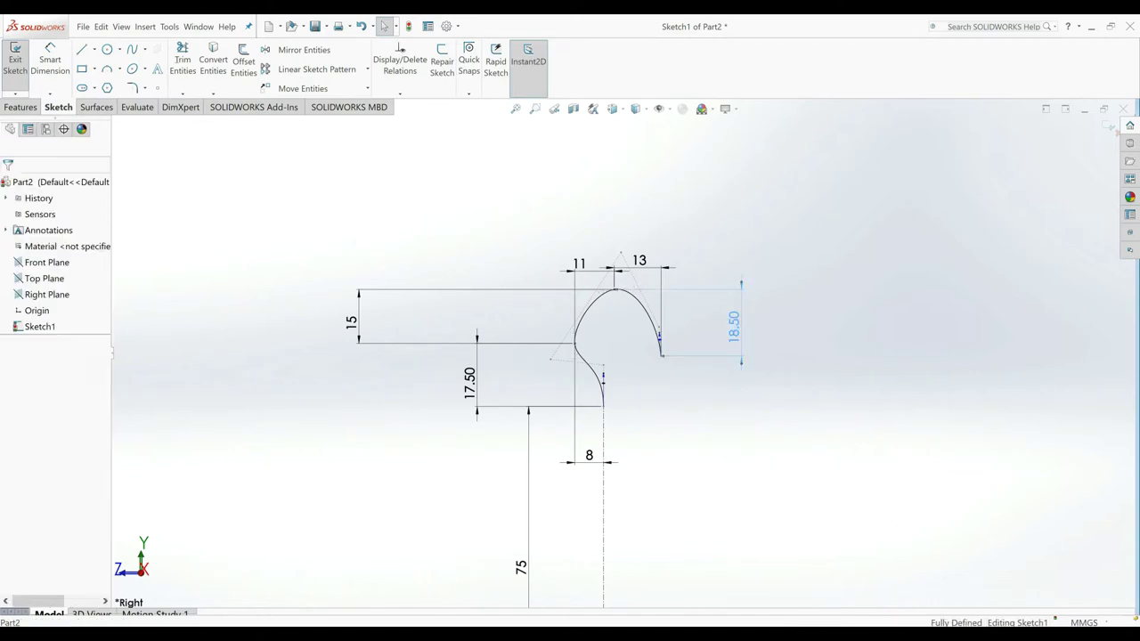
pyautogui.keyDown('ctrl'); pyautogui.moveTo(577, 352); pyautogui.dragTo(609, 349, button='middle'); pyautogui.keyUp('ctrl')
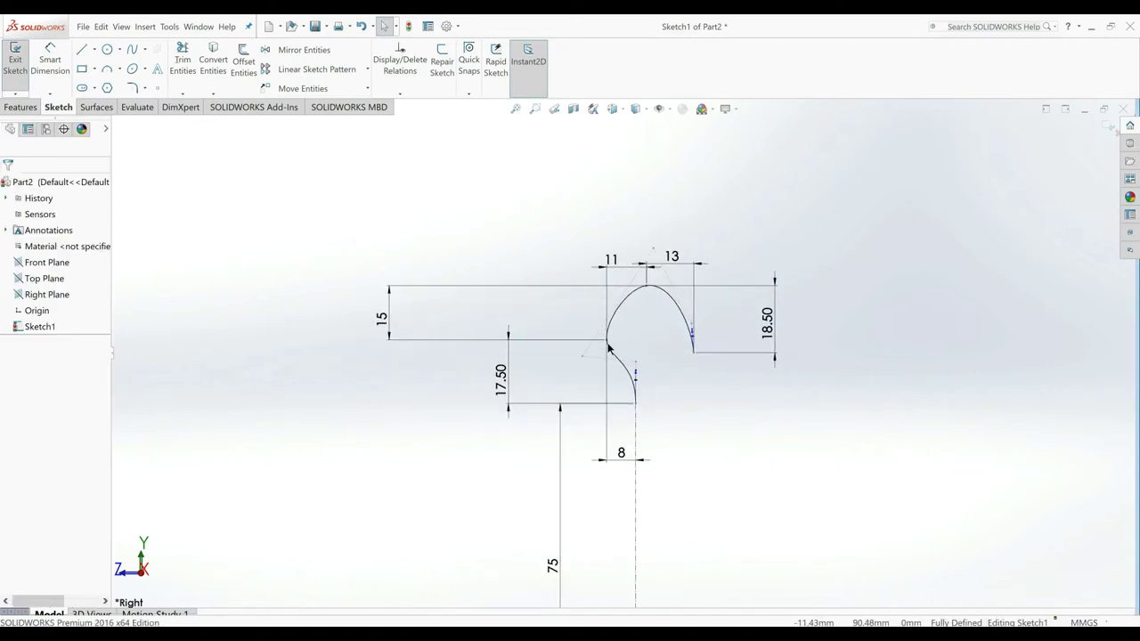
pyautogui.click(611, 359)
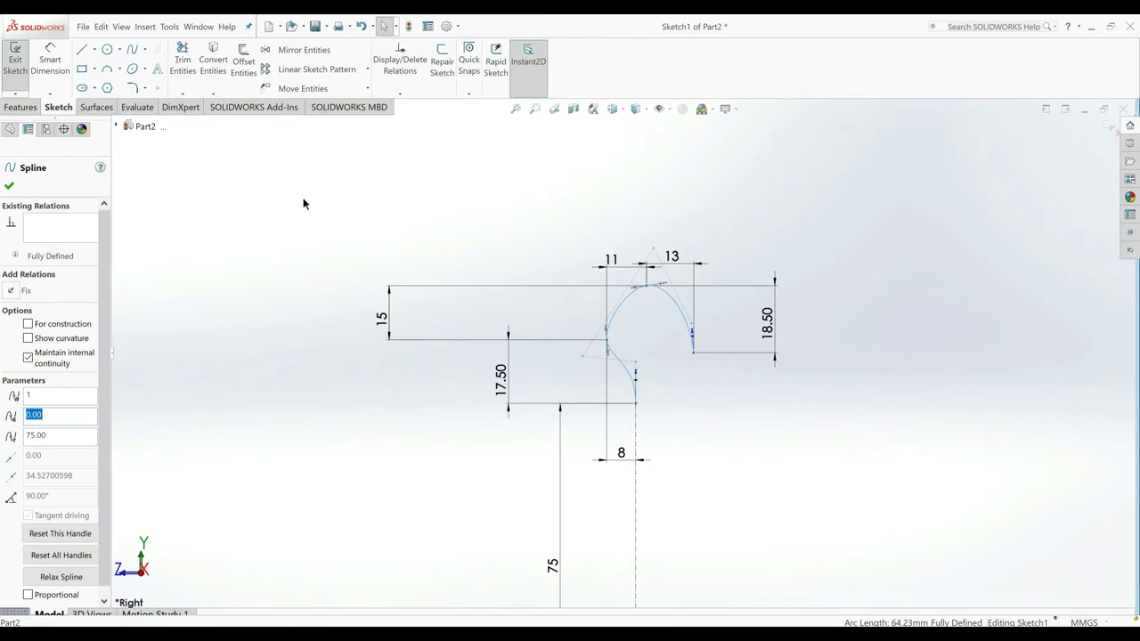
# Step: Dimension the spline's lower tangent handle at 11° to the centerline
pyautogui.click(191, 162)
pyautogui.click(50, 61)
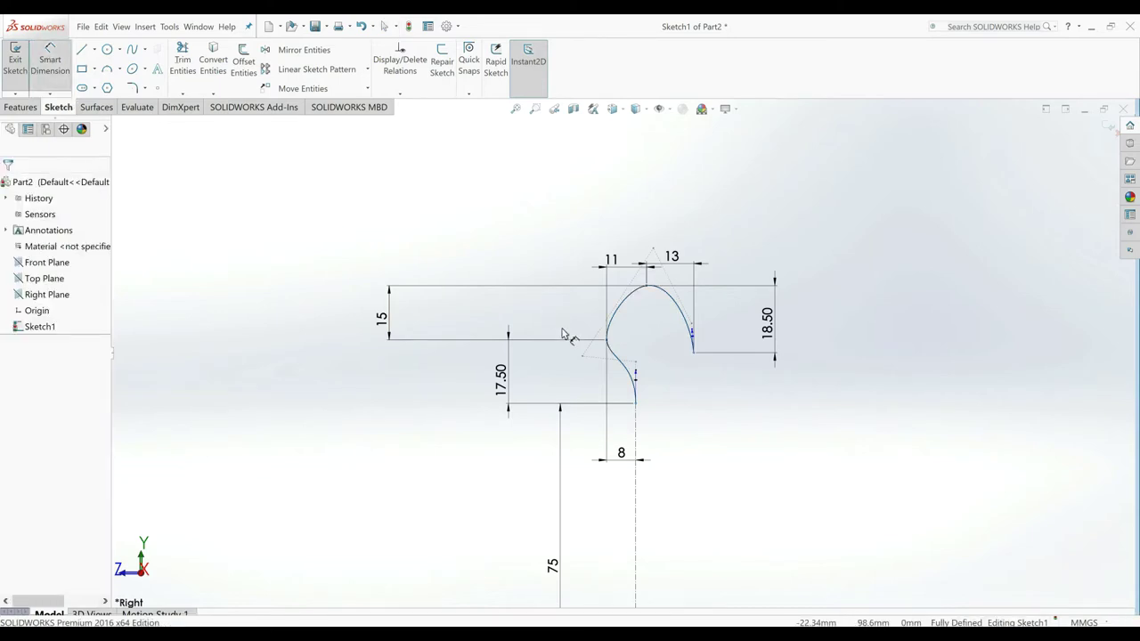
pyautogui.click(613, 358)
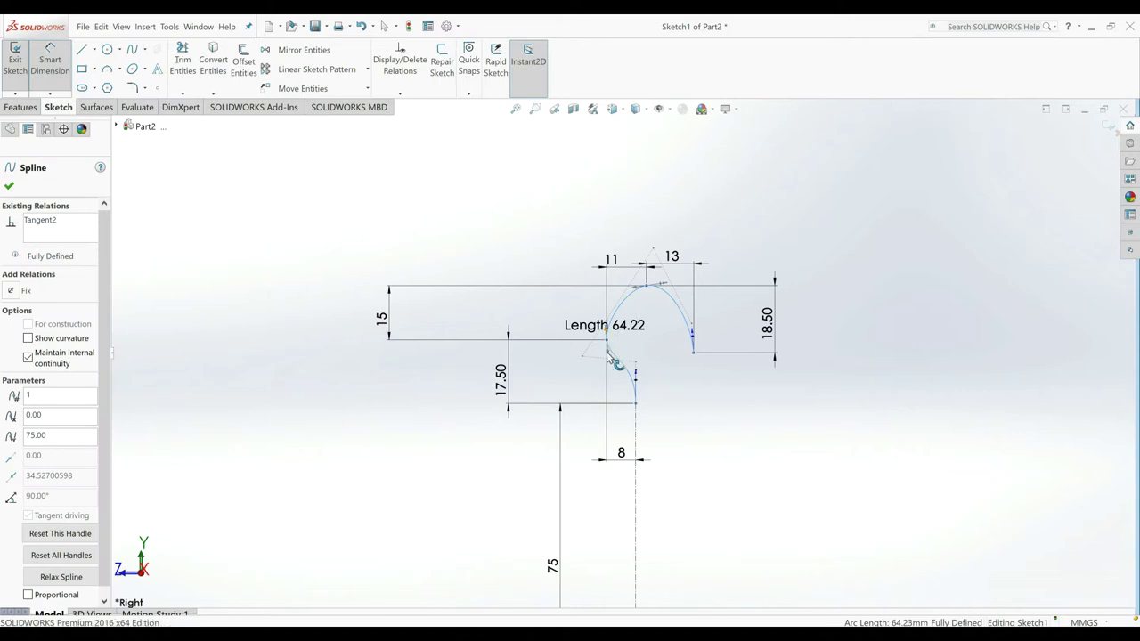
pyautogui.click(611, 359)
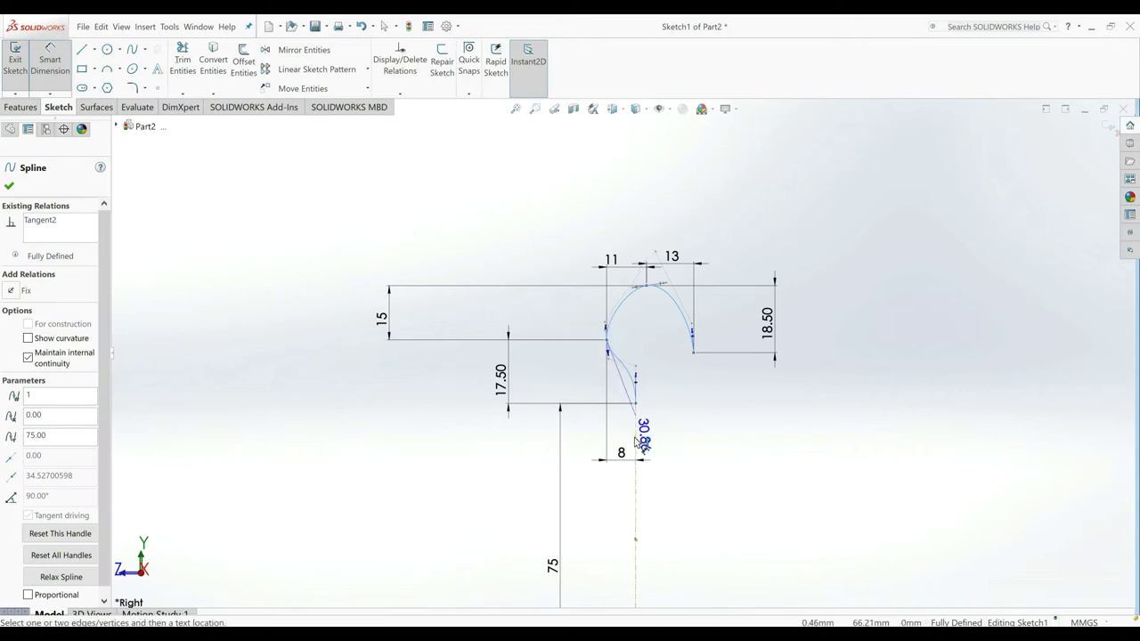
pyautogui.click(635, 441)
pyautogui.click(607, 188)
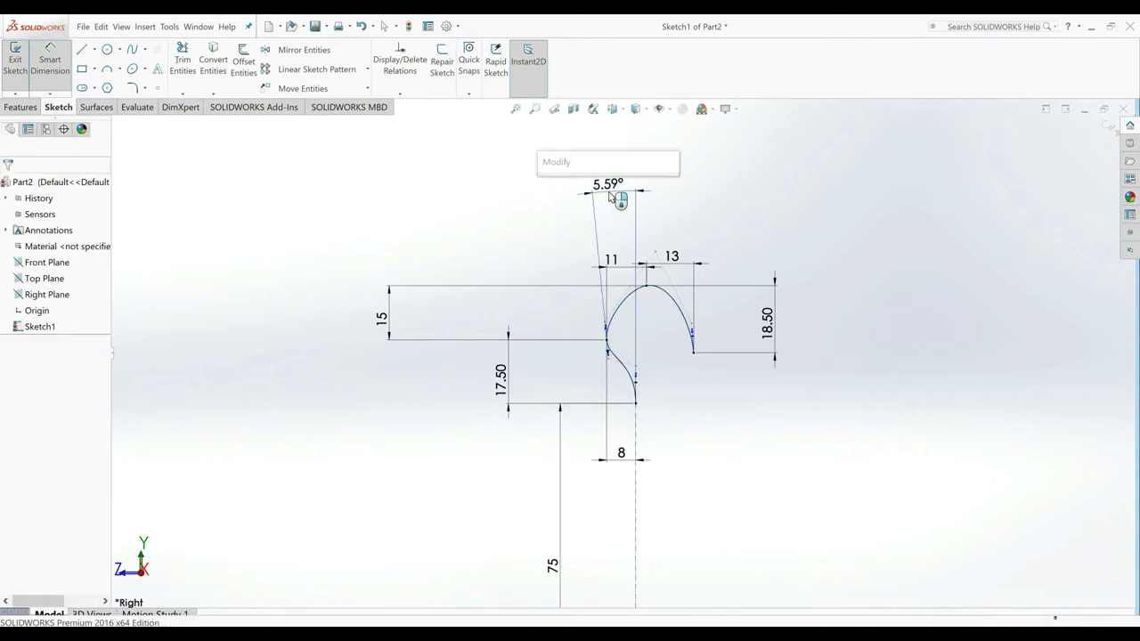
pyautogui.write('11')
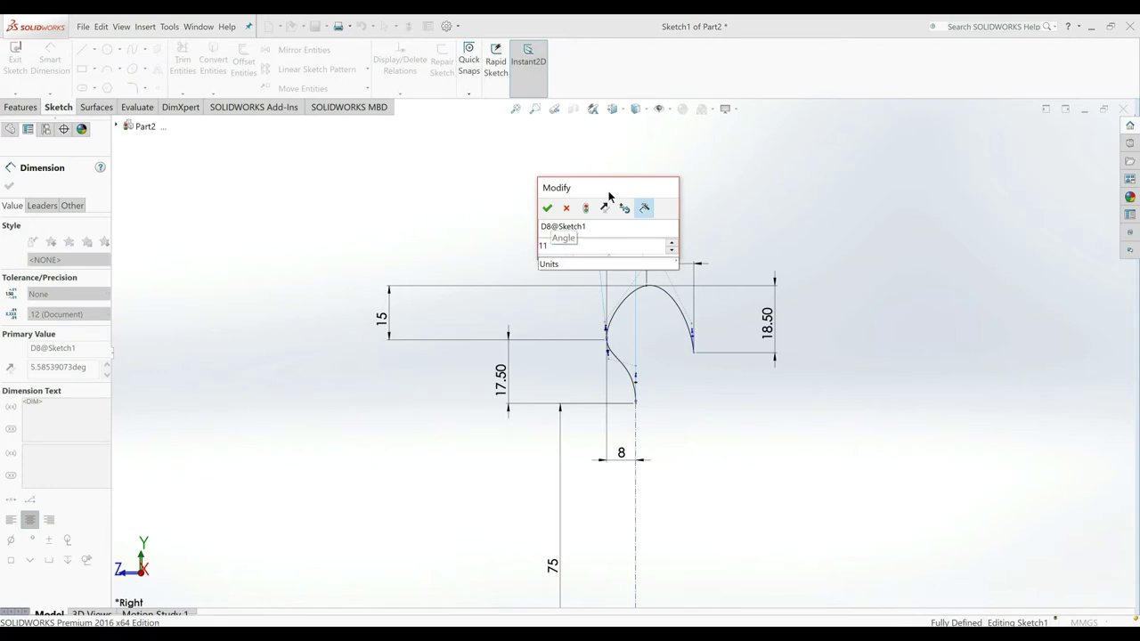
pyautogui.press('Return')
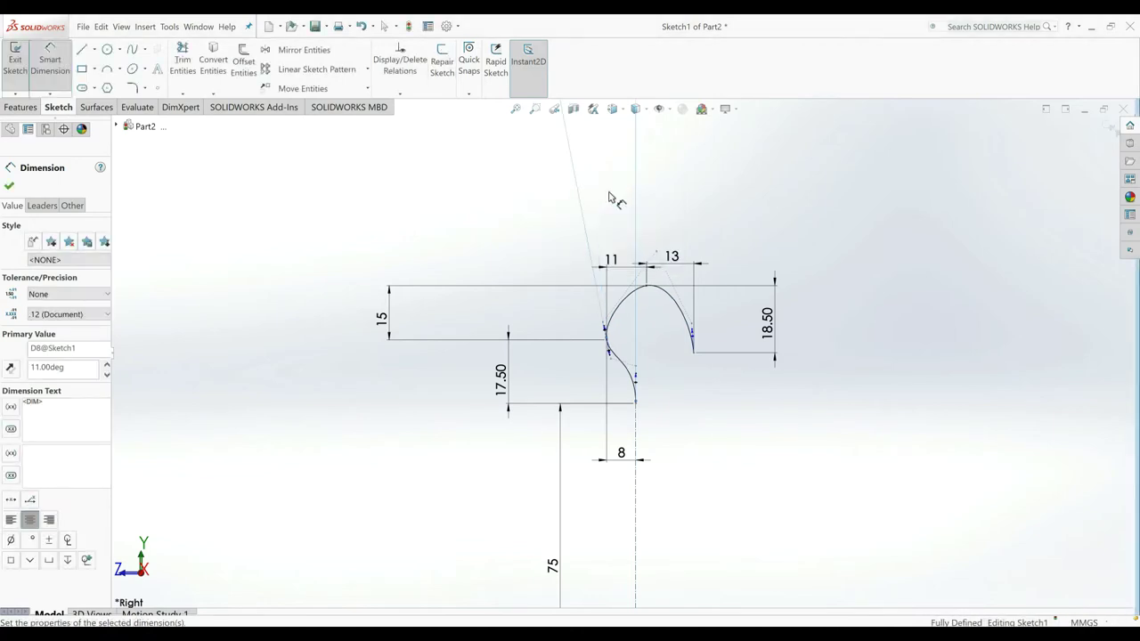
pyautogui.scroll(4, 625, 294)
pyautogui.scroll(-2, 659, 353)
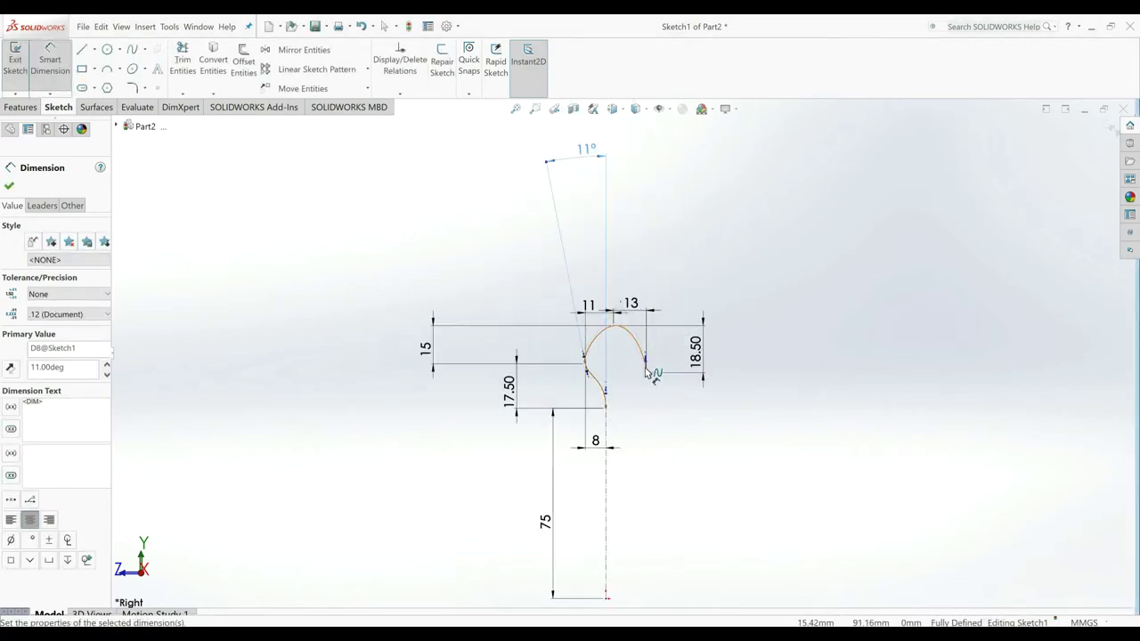
# Step: Dimension the open-end tangent handle at 14° to the centerline
pyautogui.click(642, 374)
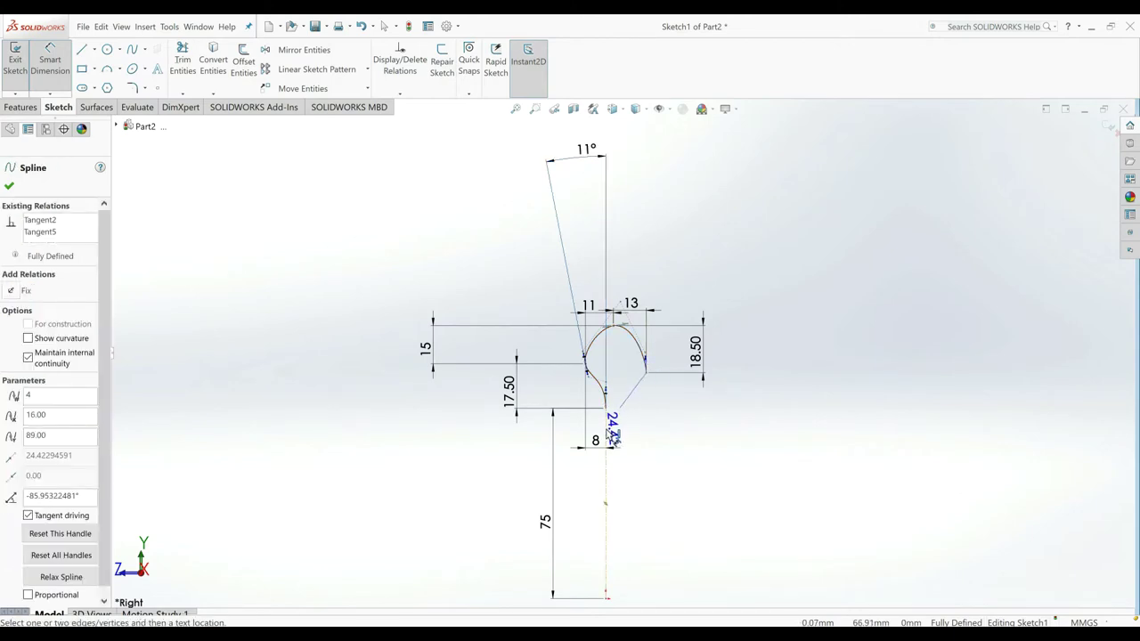
pyautogui.click(606, 433)
pyautogui.click(623, 428)
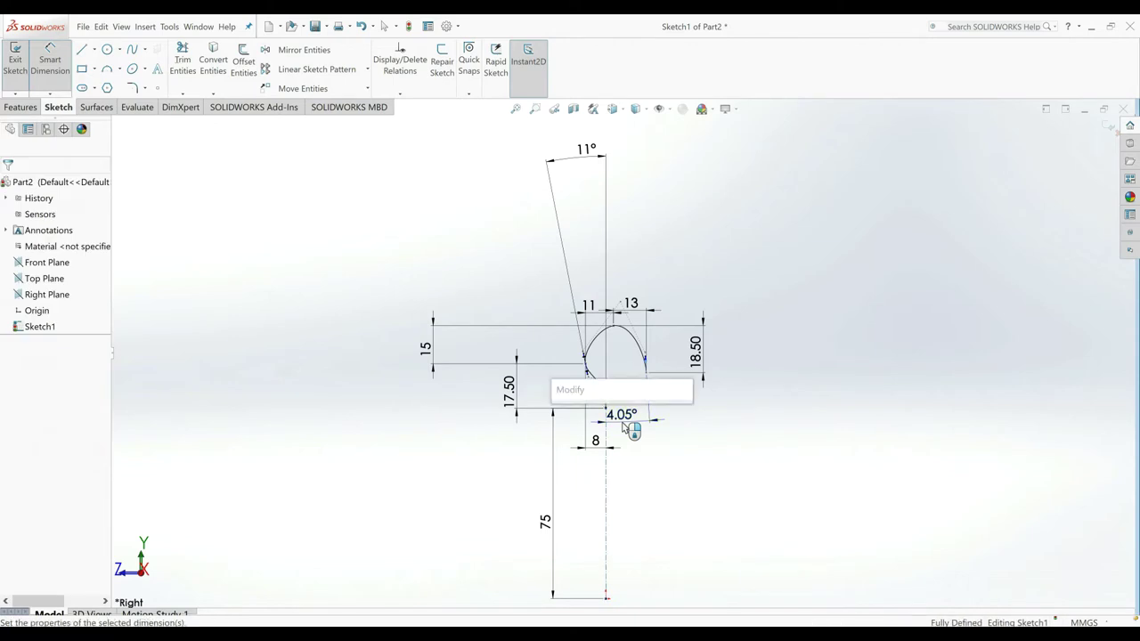
pyautogui.write('14')
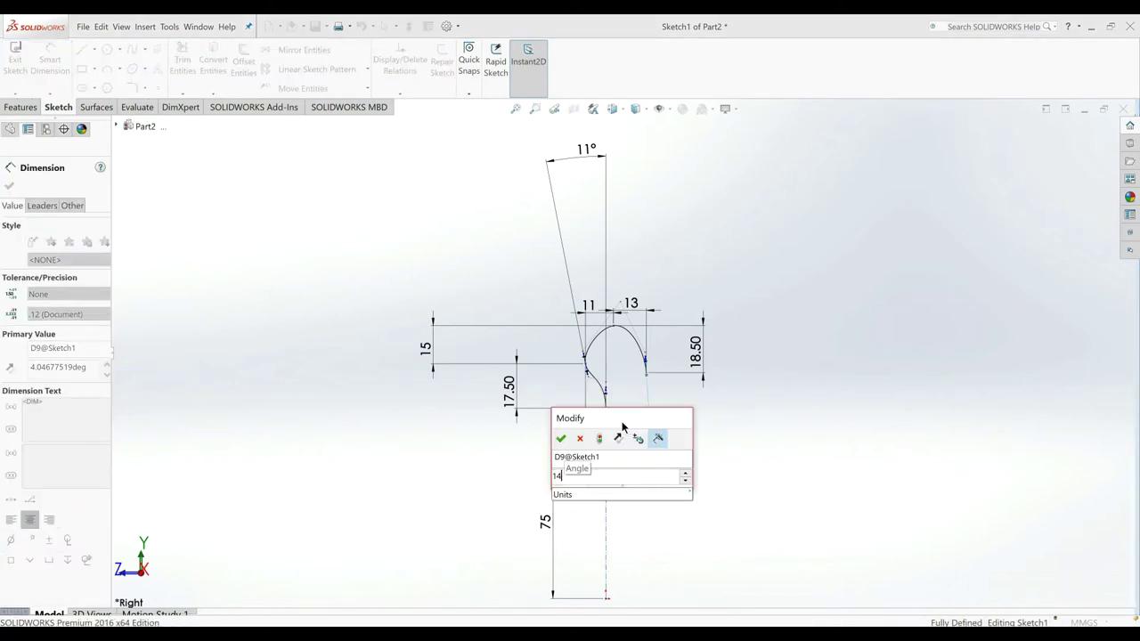
pyautogui.press('Return')
pyautogui.scroll(2, 616, 381)
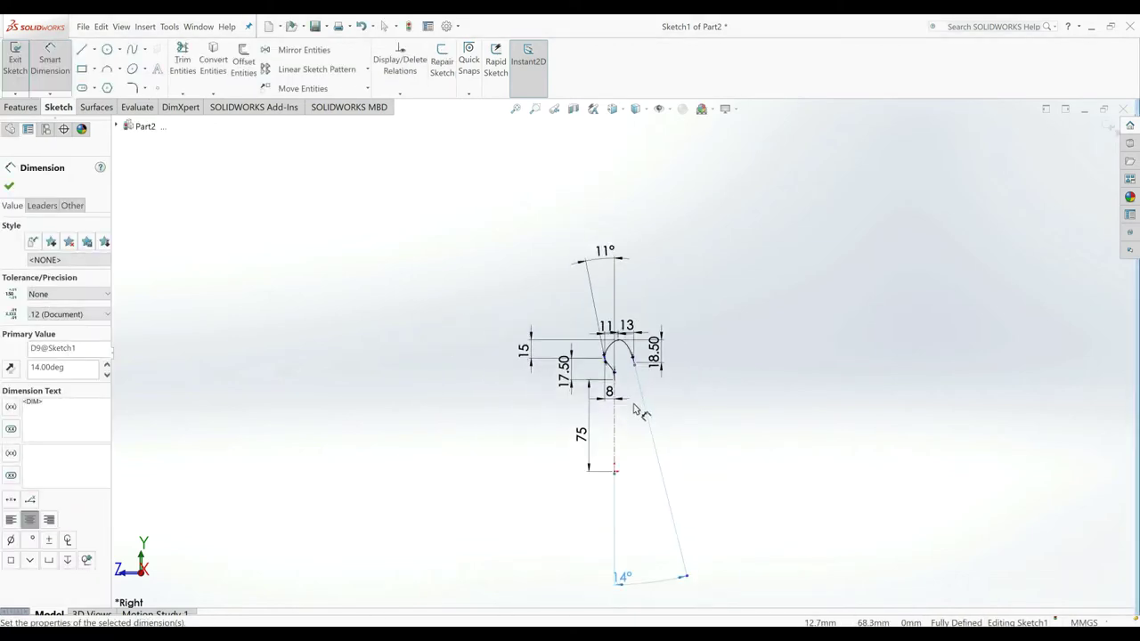
pyautogui.scroll(2, 614, 379)
pyautogui.scroll(-2, 597, 370)
pyautogui.scroll(-2, 589, 365)
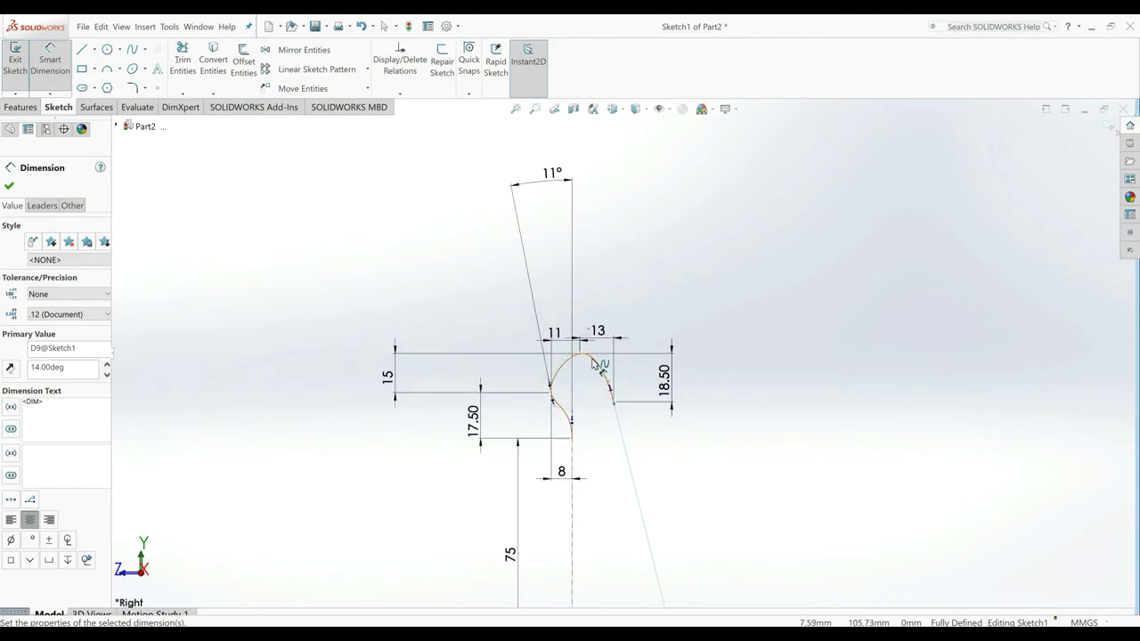
# Step: Dimension the top tangent handle at 95° to the centerline and tidy the 11° dimension
pyautogui.click(593, 364)
pyautogui.click(588, 357)
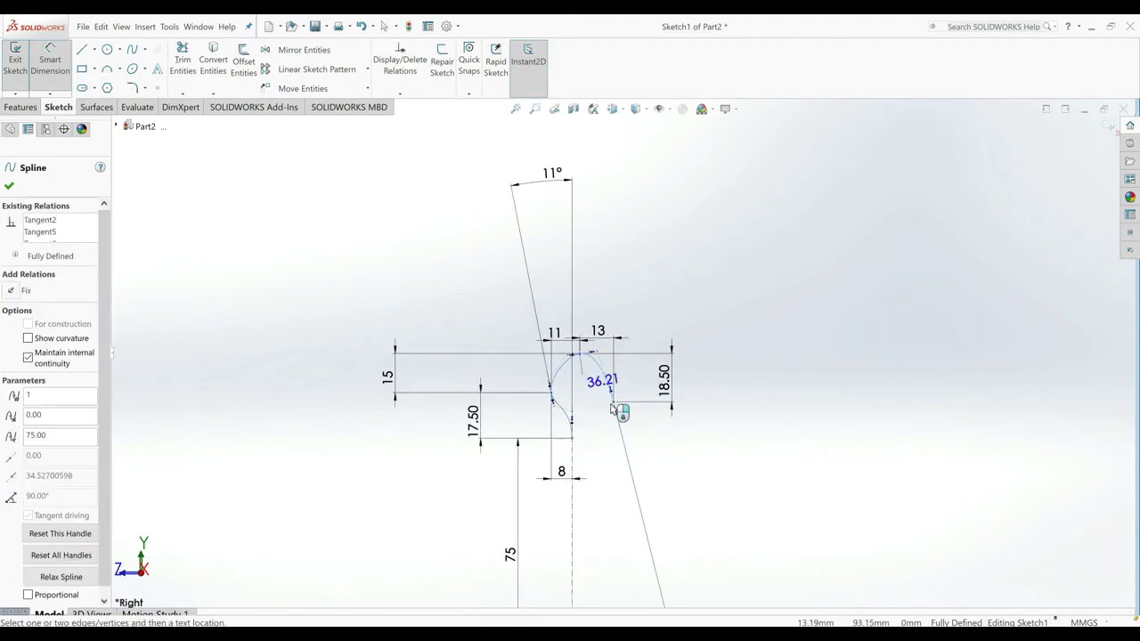
pyautogui.click(573, 503)
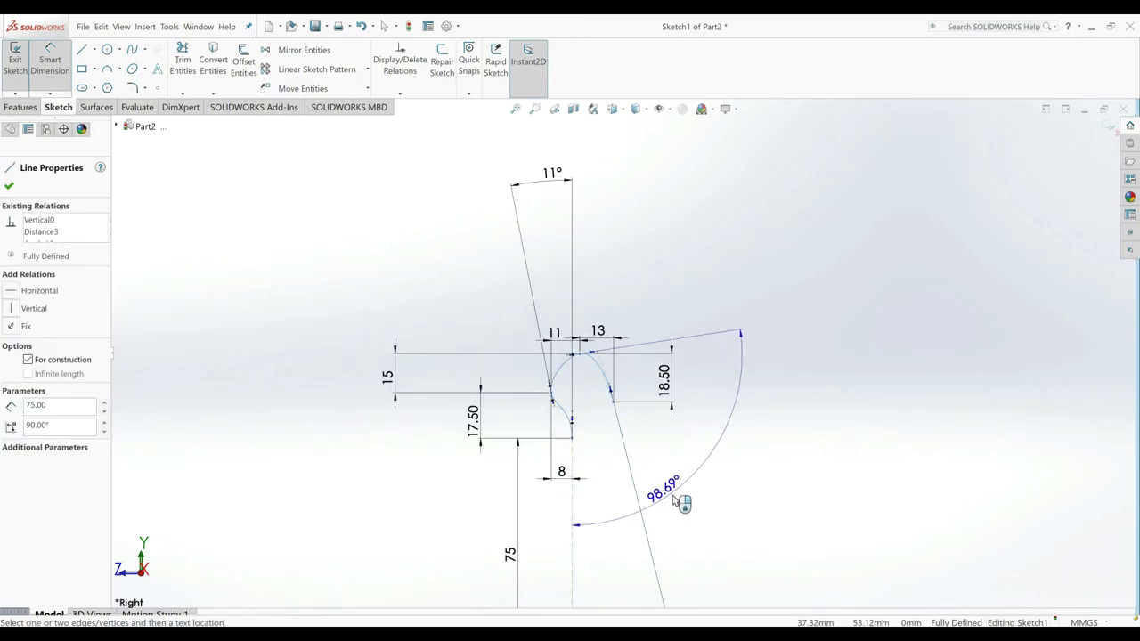
pyautogui.click(699, 500)
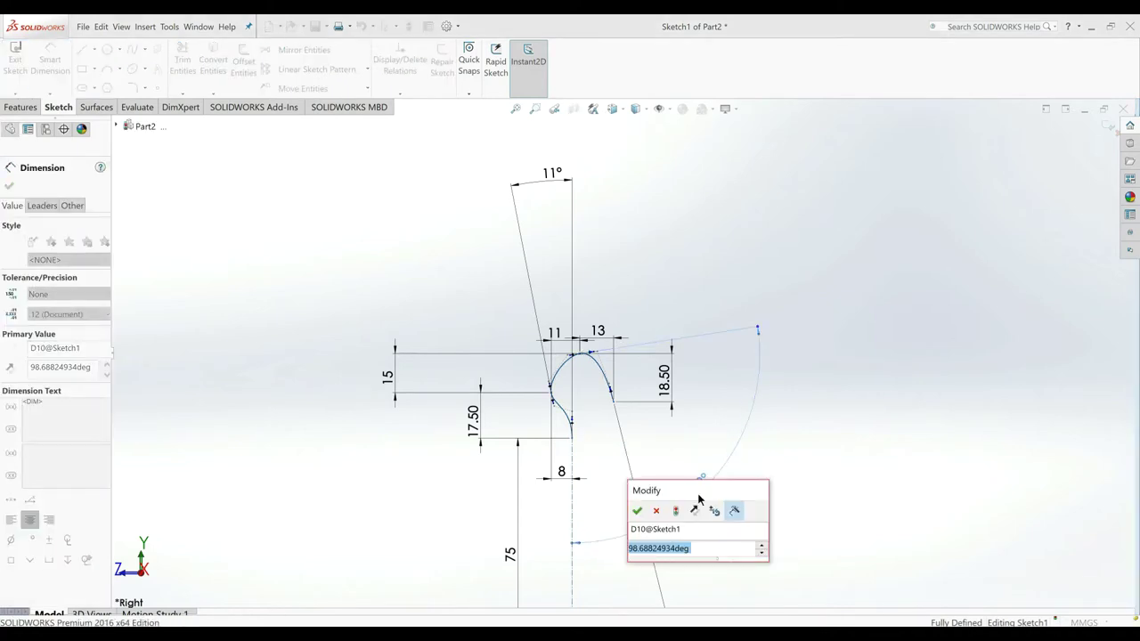
pyautogui.write('95')
pyautogui.press('Return')
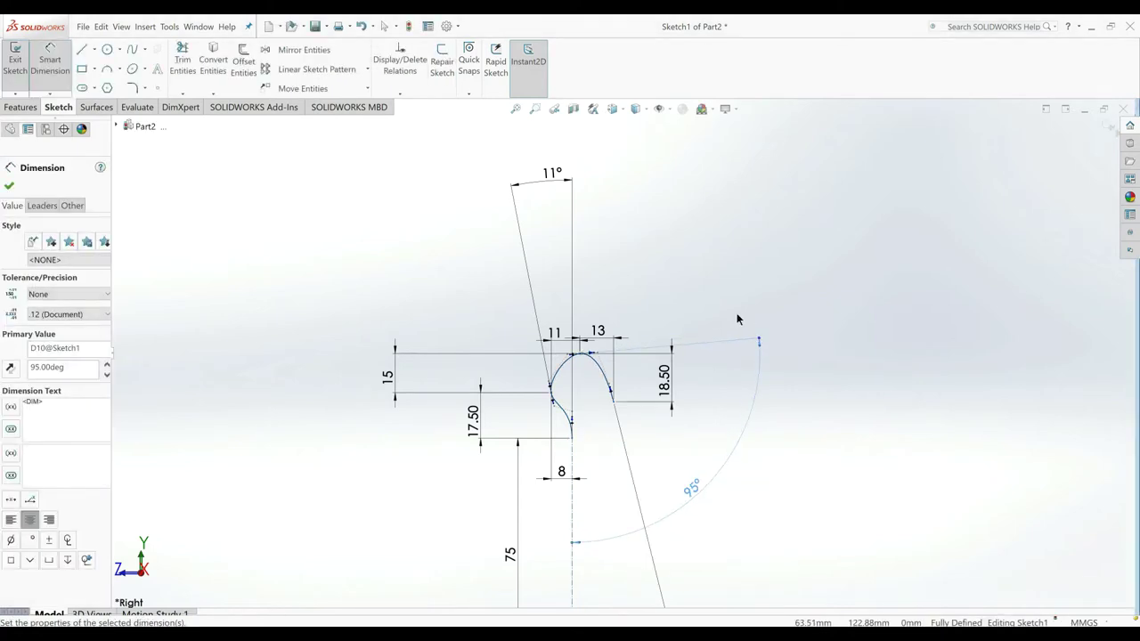
pyautogui.rightClick(737, 315)
pyautogui.click(765, 351)
pyautogui.press('f')
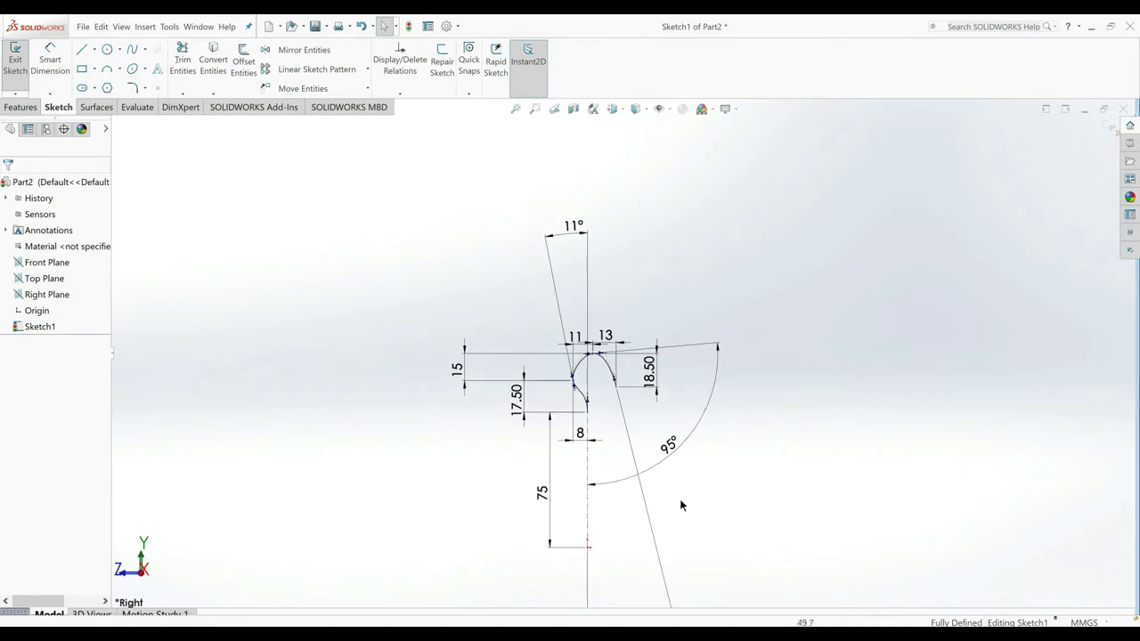
pyautogui.moveTo(597, 283); pyautogui.dragTo(603, 313)
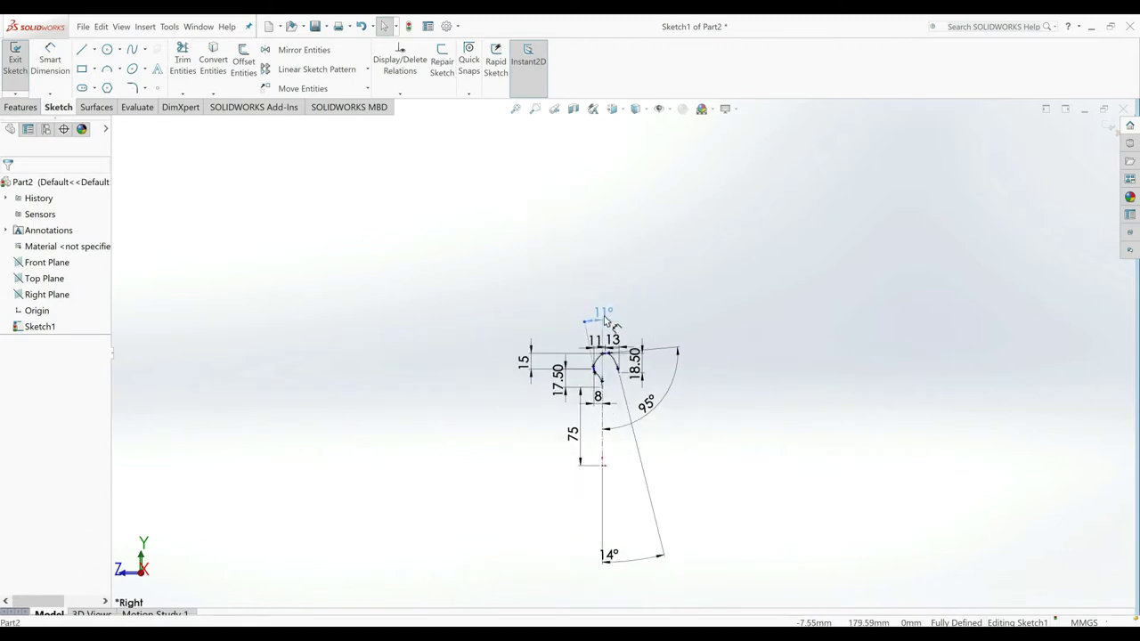
pyautogui.click(686, 526)
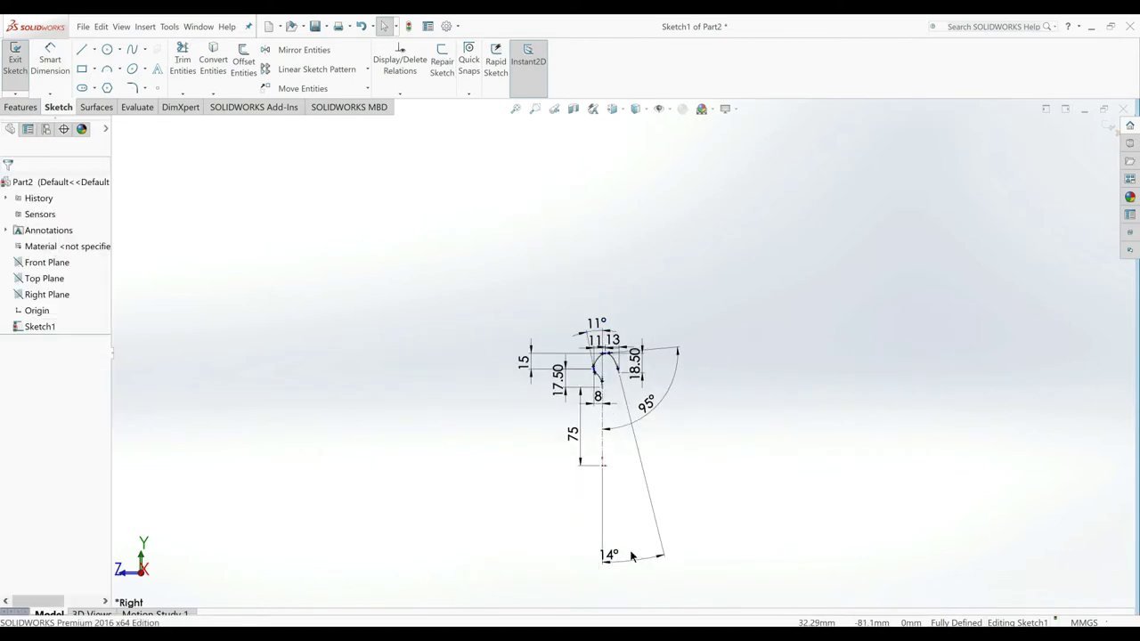
# Step: Move the 14° dimension up nearer the hook
pyautogui.moveTo(609, 554)
pyautogui.mouseDown()
pyautogui.moveTo(650, 474)
pyautogui.moveTo(644, 409)
pyautogui.moveTo(627, 408)
pyautogui.mouseUp()
pyautogui.scroll(-1, 627, 405)
pyautogui.scroll(-2, 627, 401)
pyautogui.scroll(-2, 625, 392)
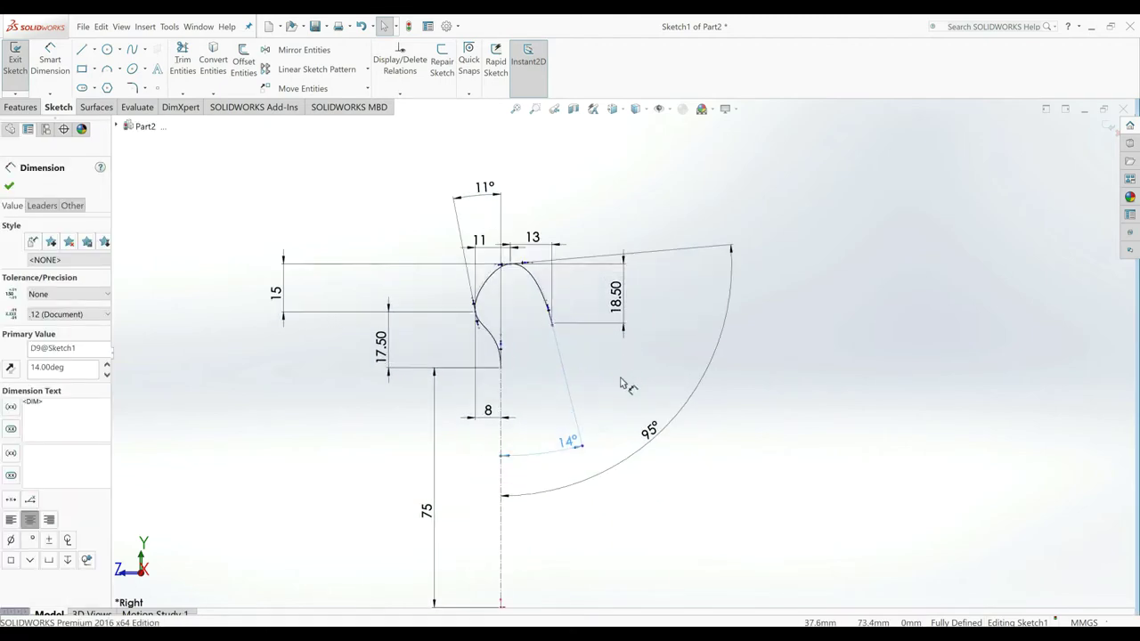
pyautogui.click(620, 379)
pyautogui.scroll(-2, 534, 365)
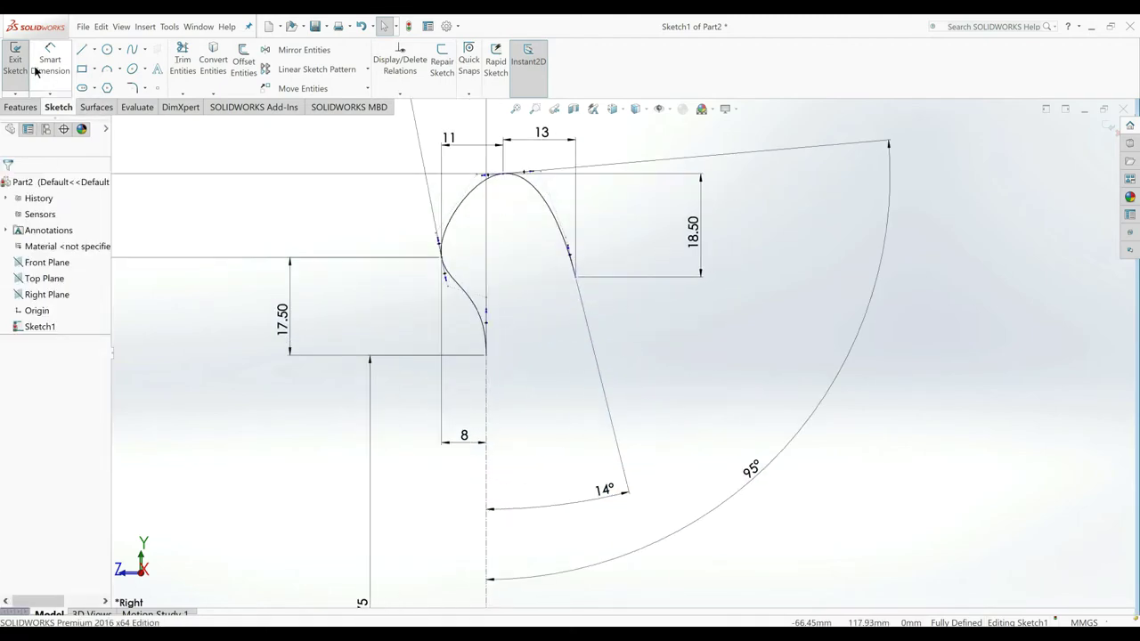
# Step: Set the lower and left spline tangent handle lengths to 32 and 35 mm
pyautogui.click(36, 71)
pyautogui.click(486, 324)
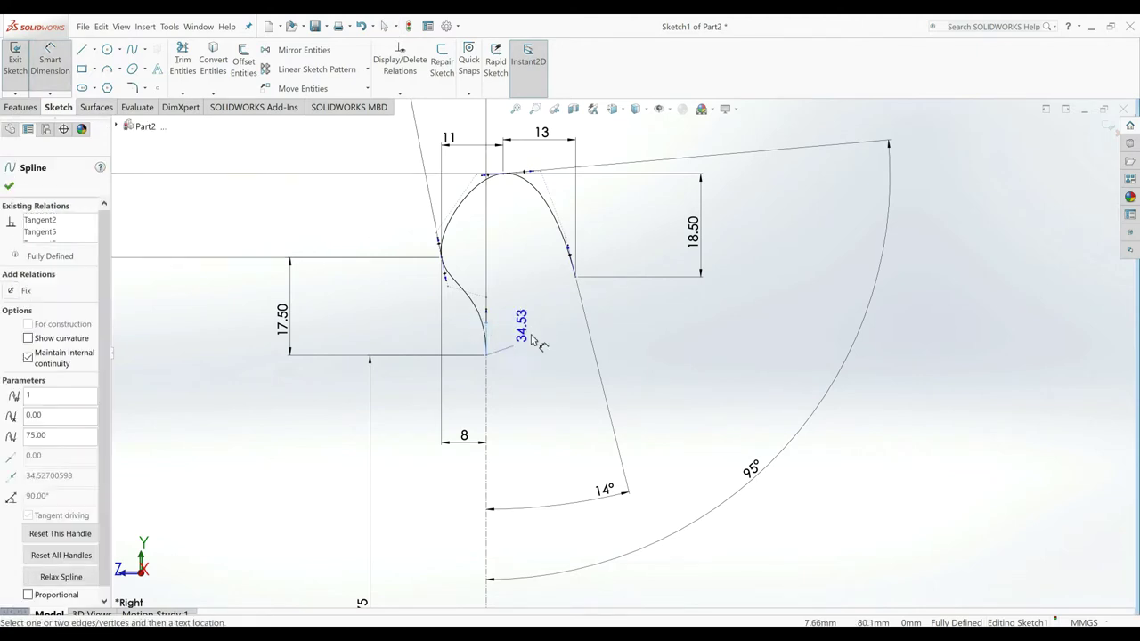
pyautogui.click(532, 339)
pyautogui.write('3')
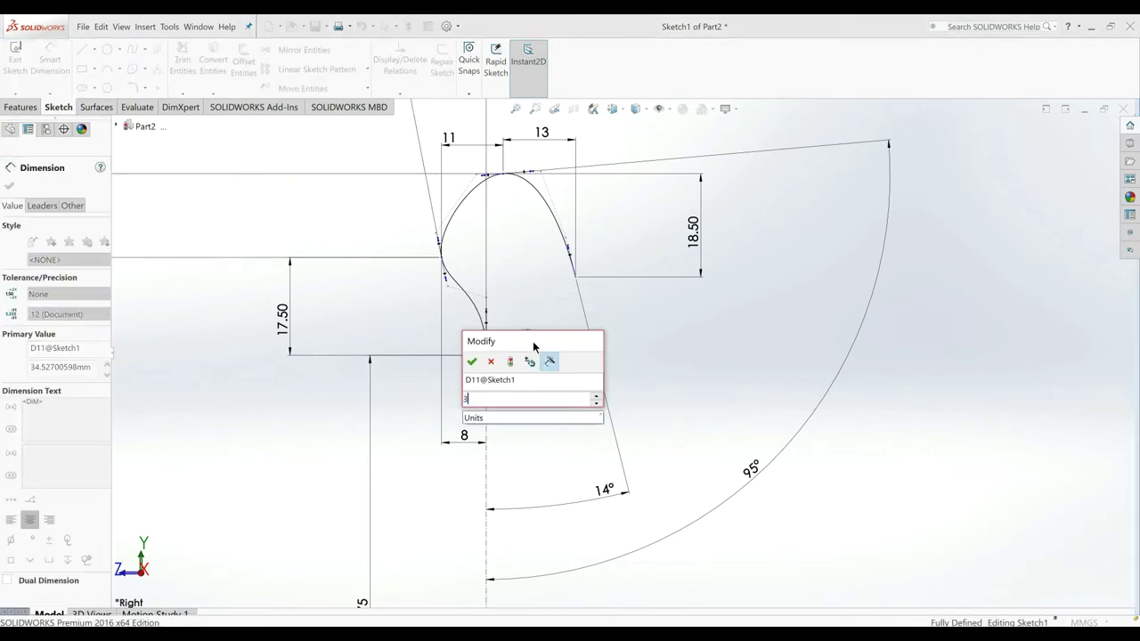
pyautogui.write('2')
pyautogui.press('Return')
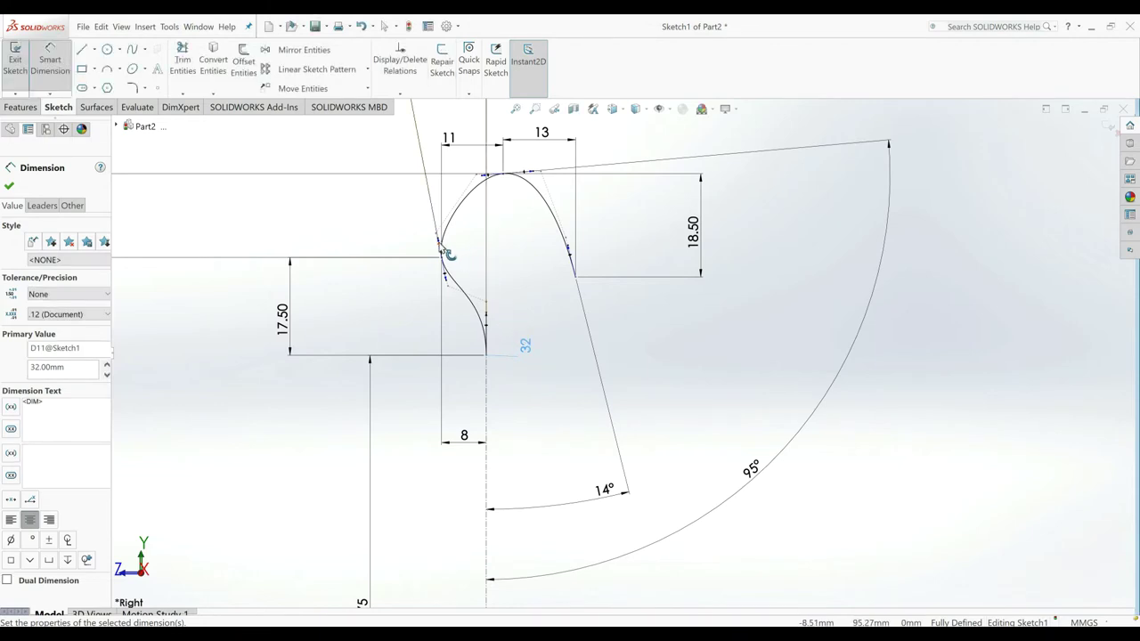
pyautogui.click(445, 252)
pyautogui.click(356, 215)
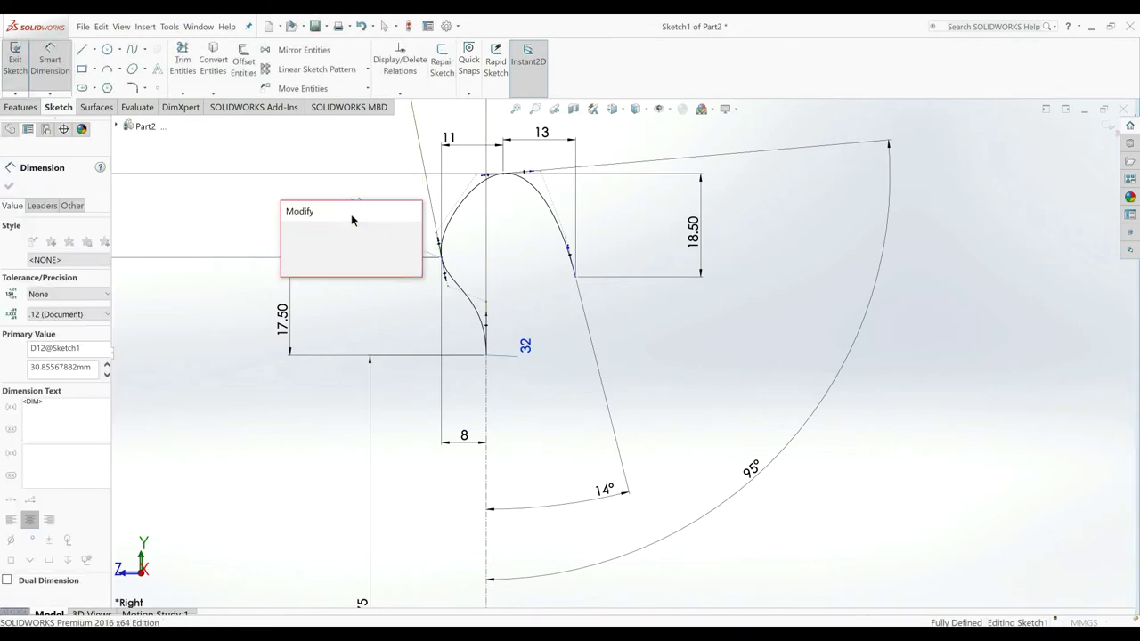
pyautogui.write('35')
pyautogui.press('Return')
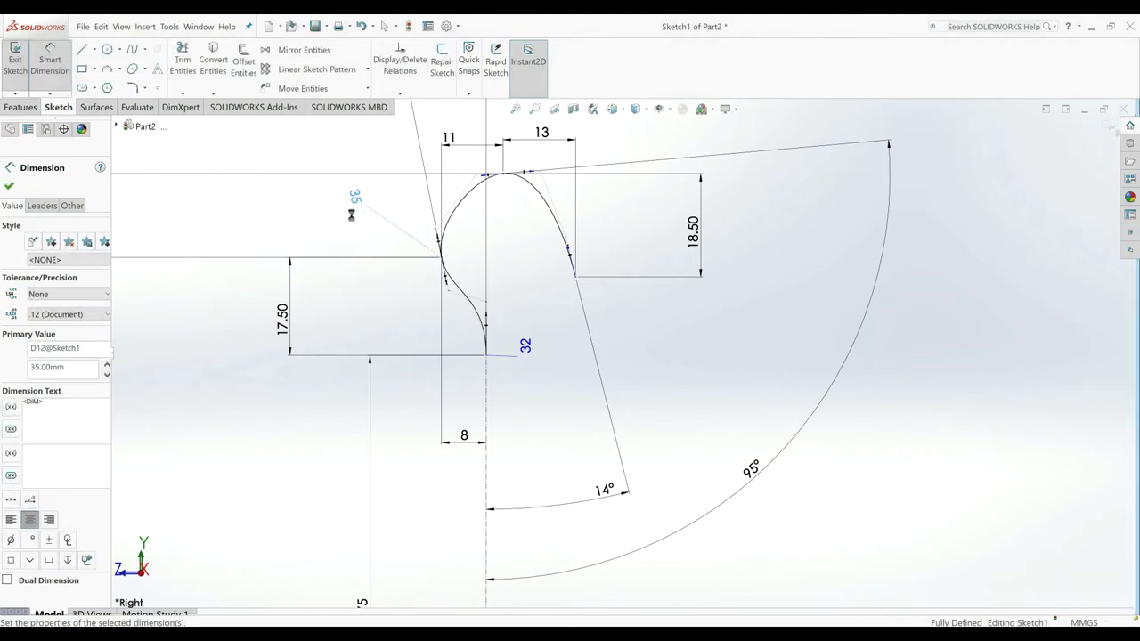
# Step: Set the top and open-end tangent handle lengths to 50 and 30 mm
pyautogui.click(528, 178)
pyautogui.scroll(2, 623, 156)
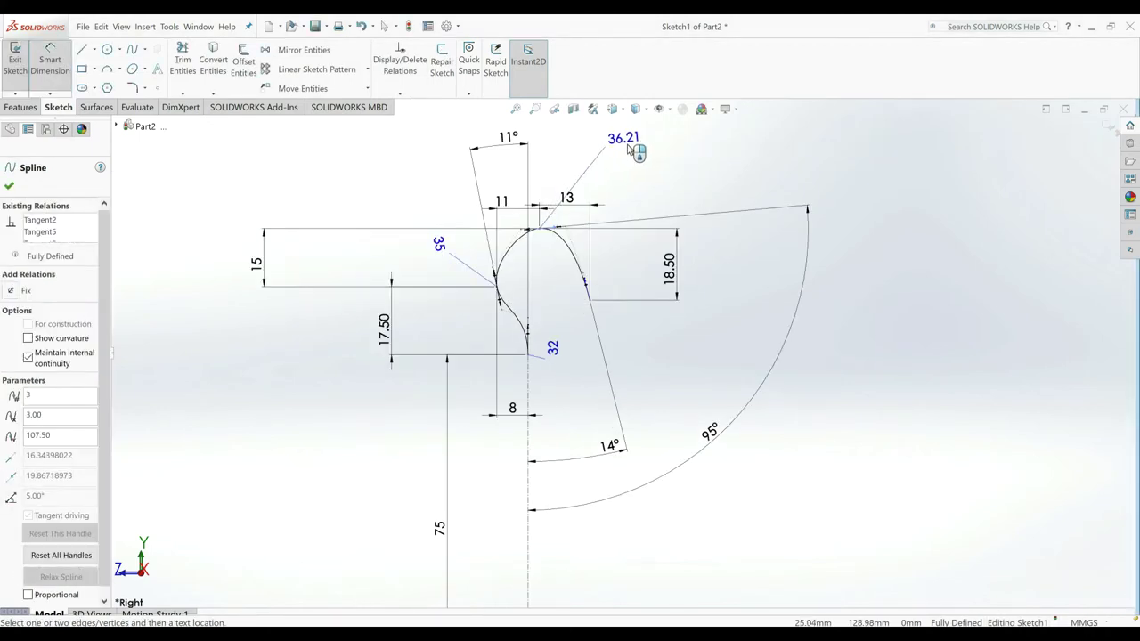
pyautogui.click(710, 162)
pyautogui.write('50')
pyautogui.press('Return')
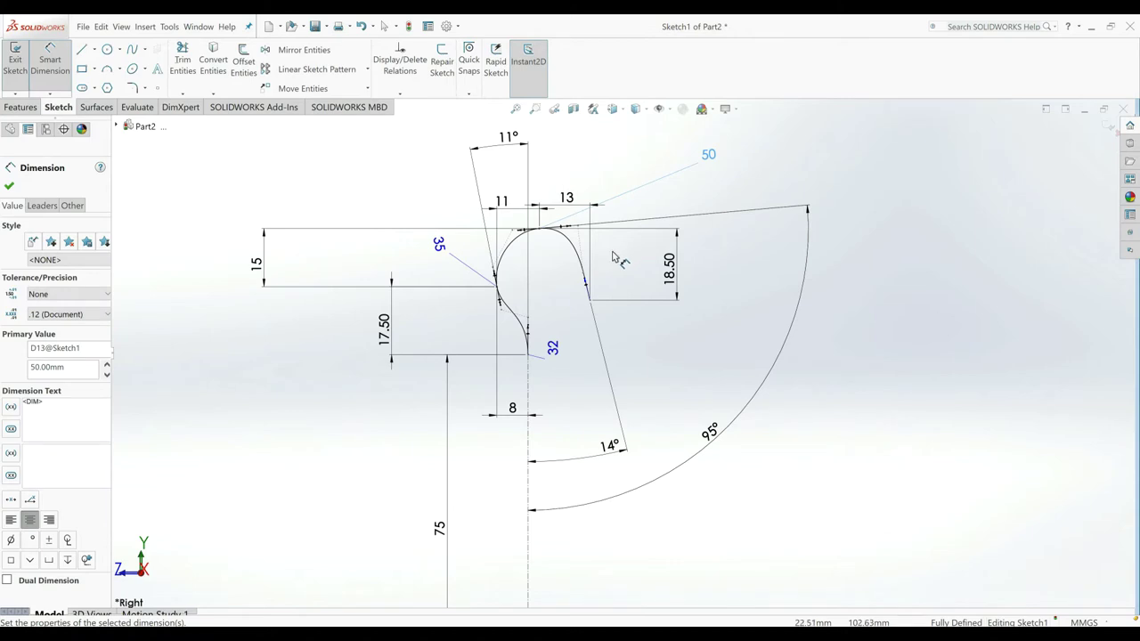
pyautogui.click(587, 290)
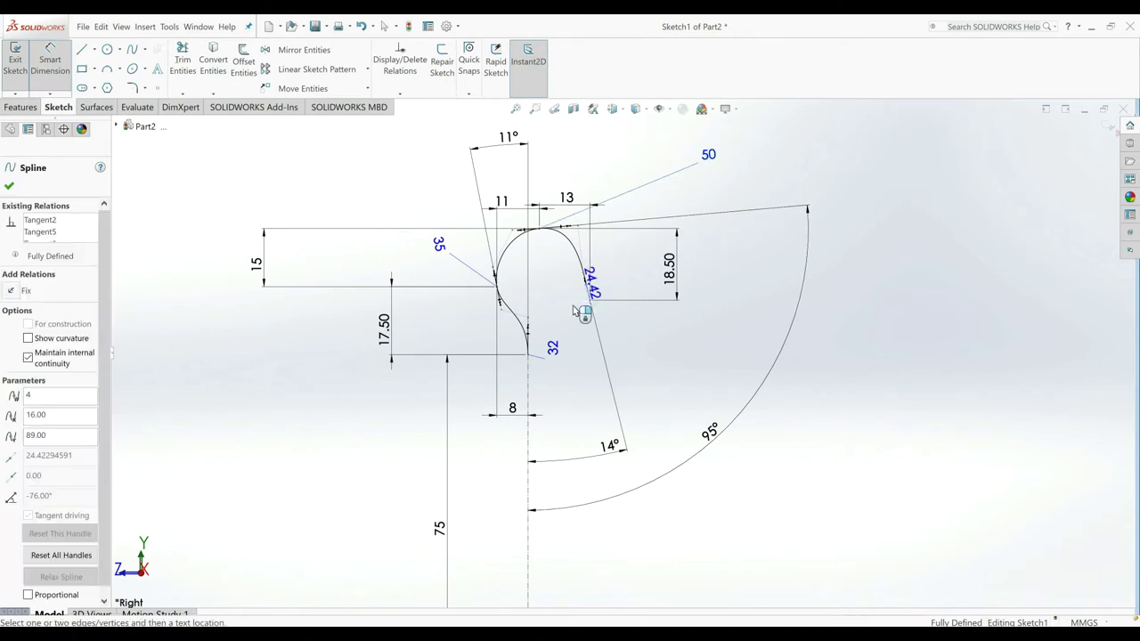
pyautogui.click(639, 347)
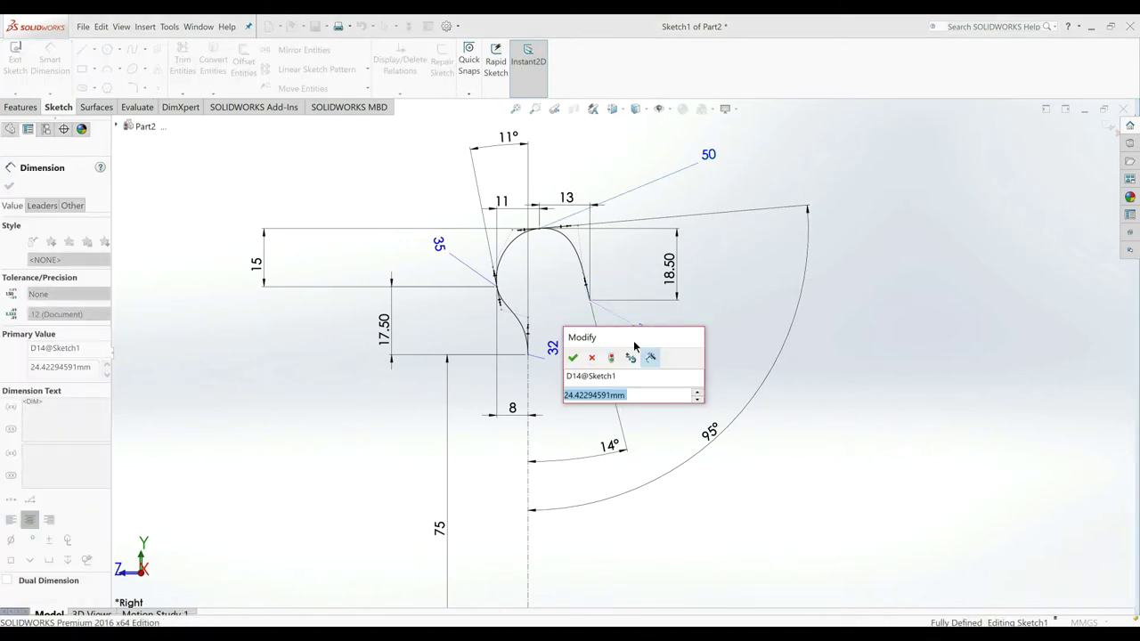
pyautogui.write('30')
pyautogui.press('Return')
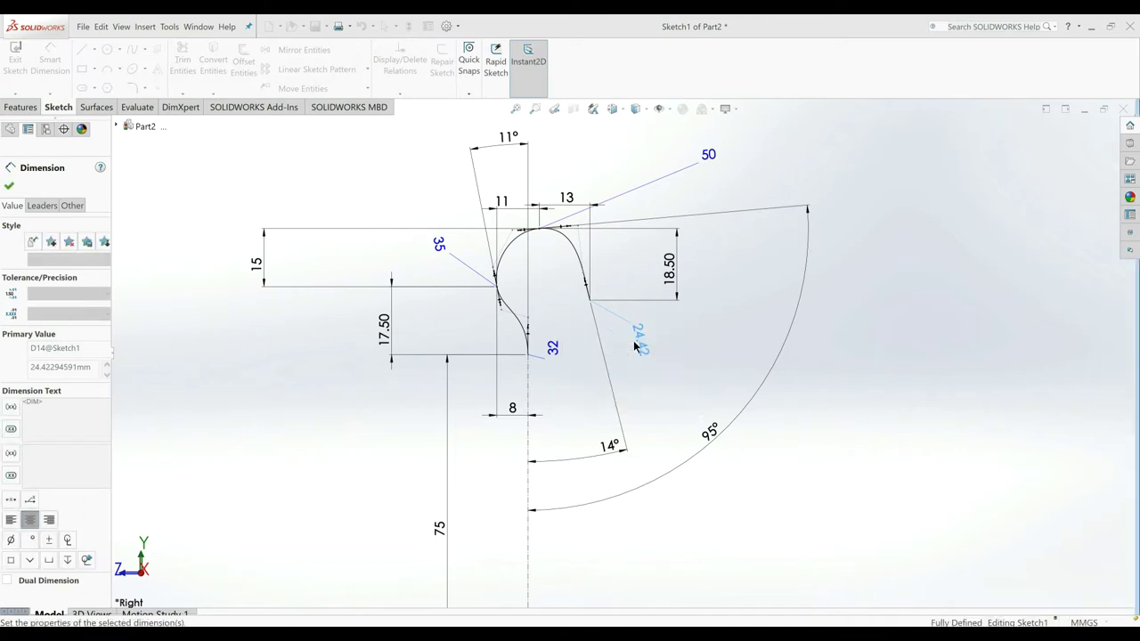
pyautogui.scroll(1, 632, 356)
pyautogui.scroll(1, 632, 356)
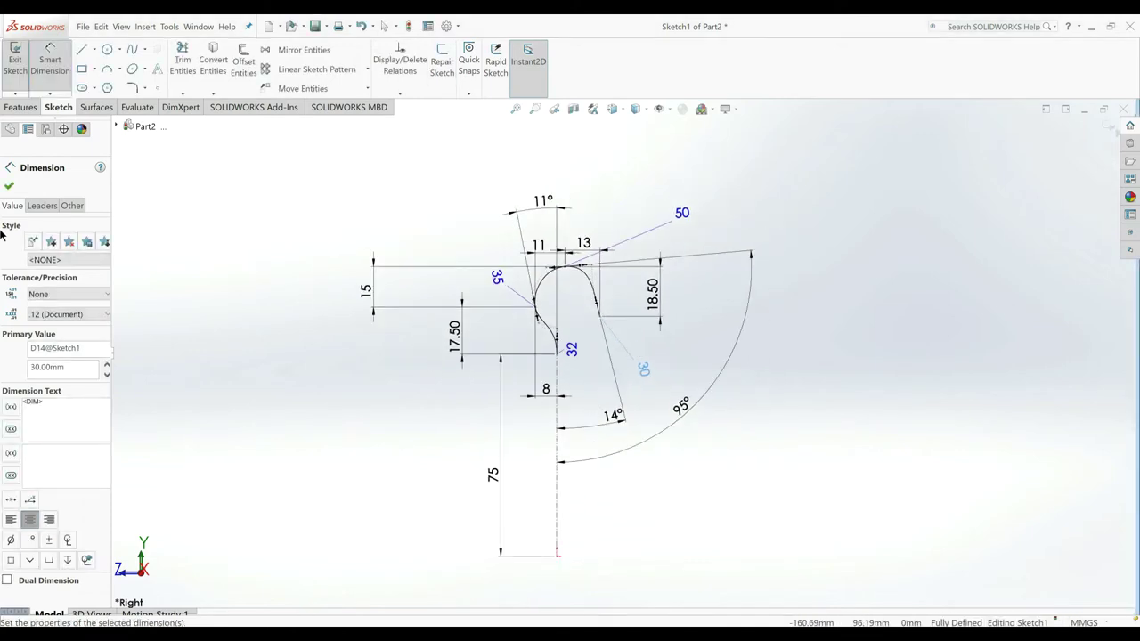
pyautogui.click(8, 188)
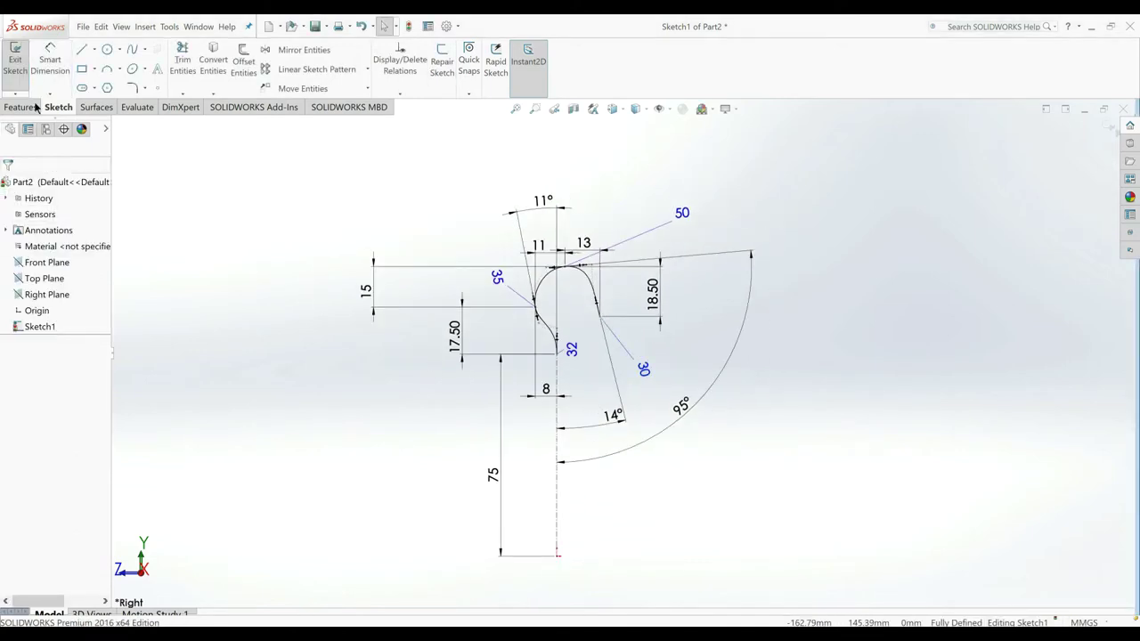
# Step: Exit the sketch, create Plane1 parallel to Top Plane at the line's bottom end, and view it normal
pyautogui.click(15, 58)
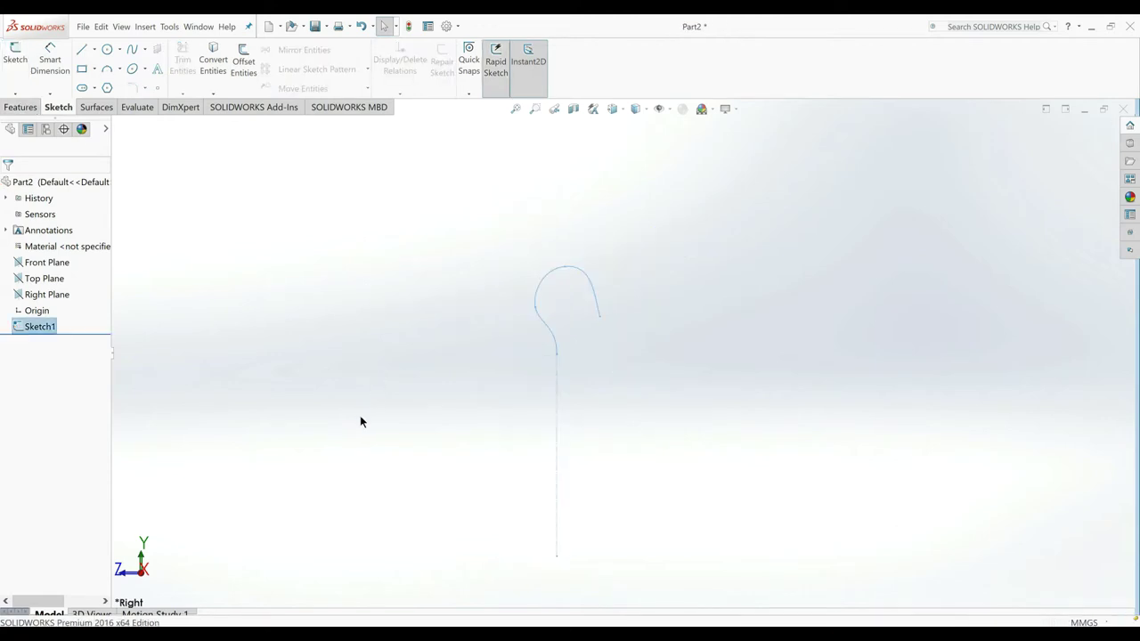
pyautogui.moveTo(447, 471)
pyautogui.mouseDown(button='middle')
pyautogui.moveTo(476, 362)
pyautogui.moveTo(460, 389)
pyautogui.mouseUp(button='middle')
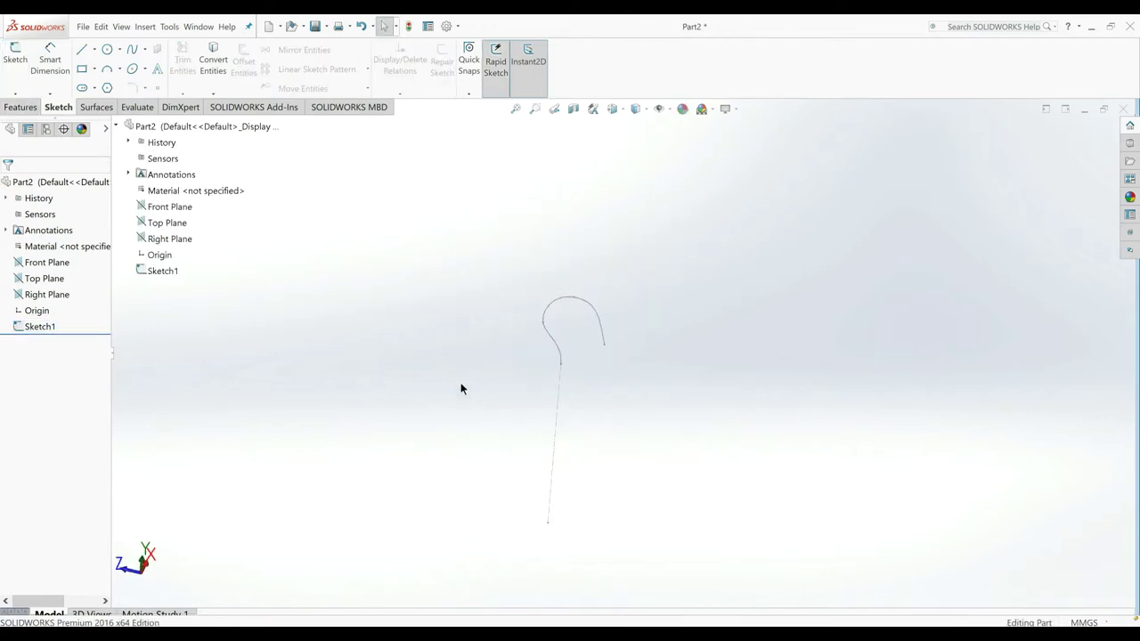
pyautogui.click(20, 107)
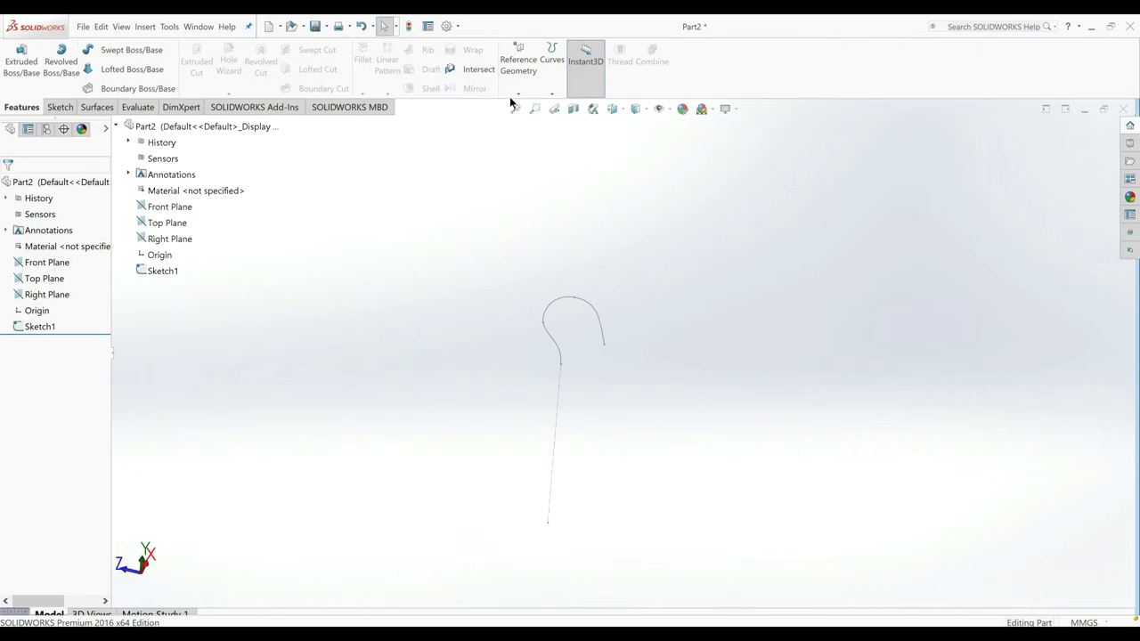
pyautogui.click(522, 80)
pyautogui.click(54, 279)
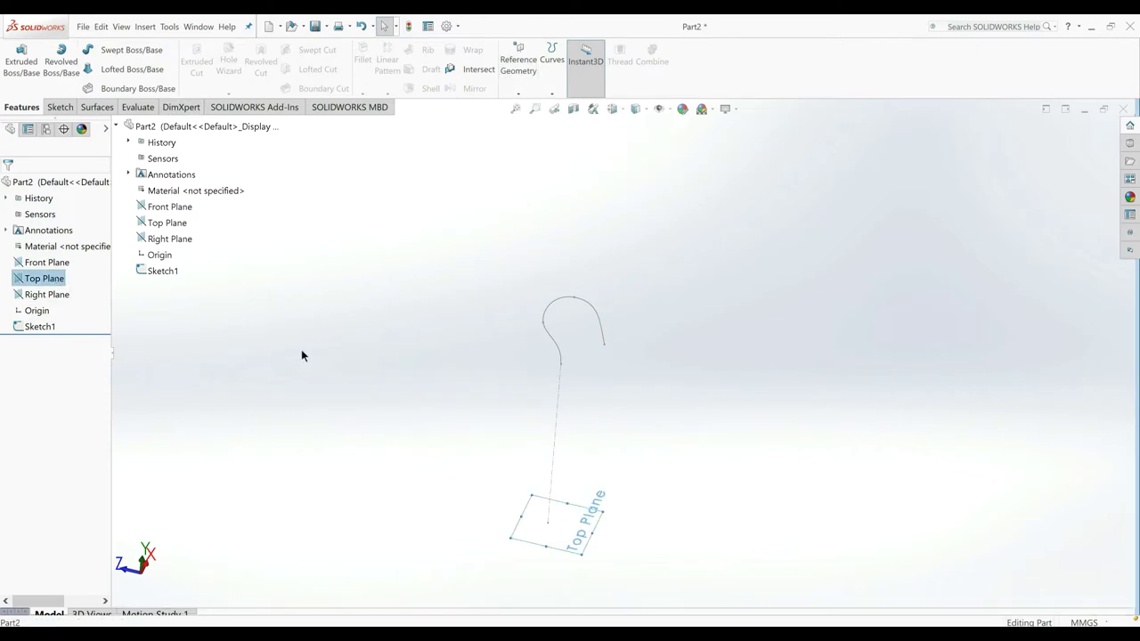
pyautogui.moveTo(301, 349); pyautogui.dragTo(287, 400, button='middle')
pyautogui.click(516, 87)
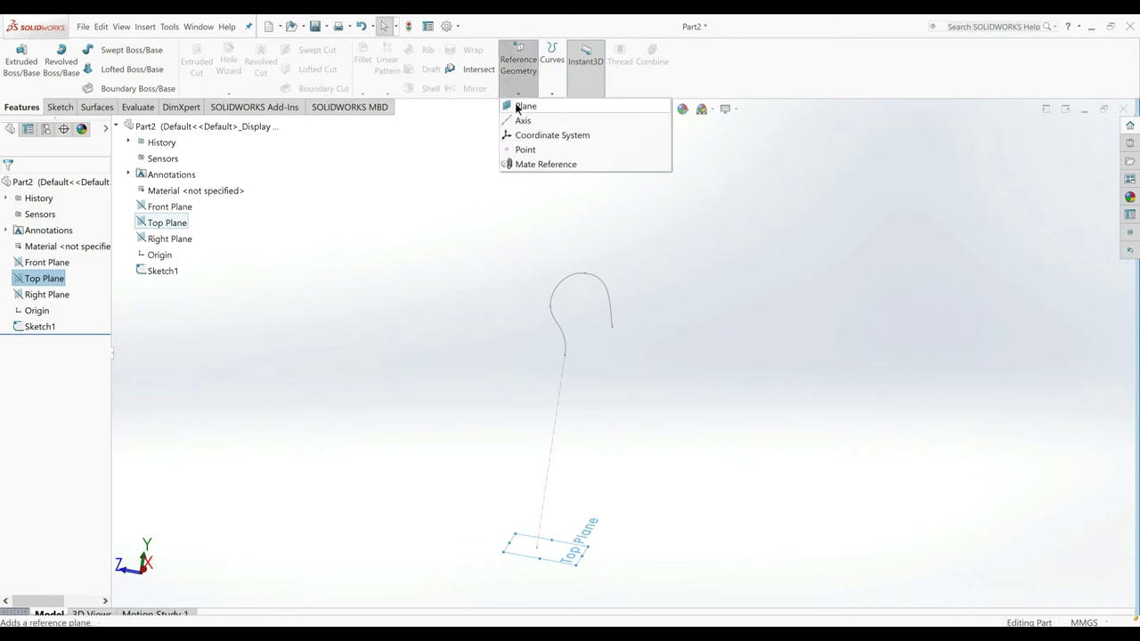
pyautogui.click(566, 356)
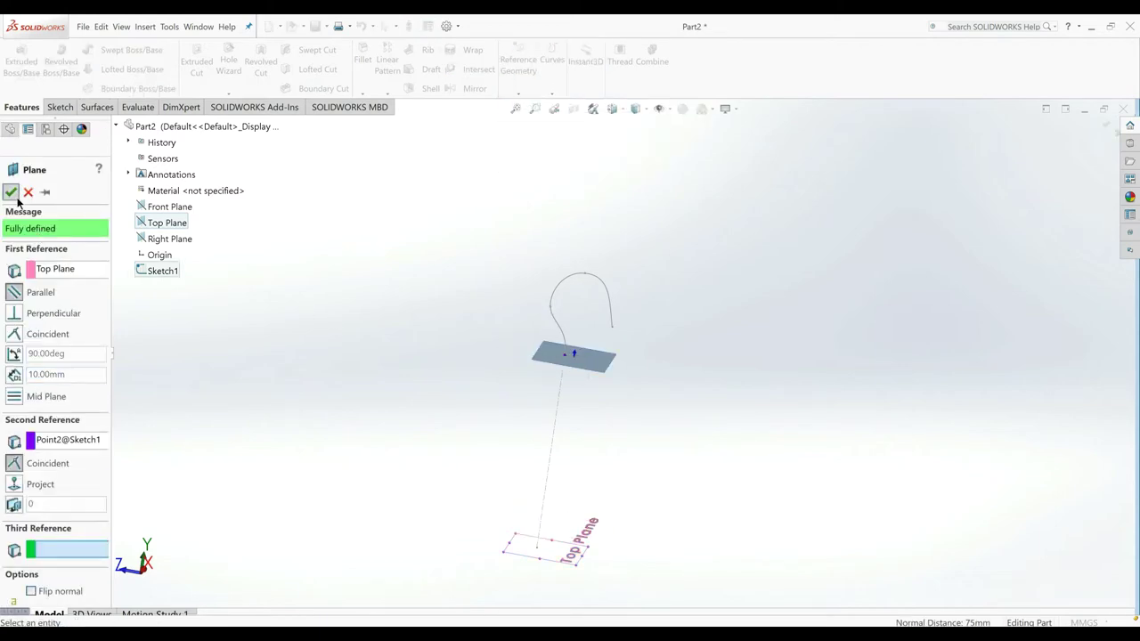
pyautogui.click(11, 191)
pyautogui.rightClick(588, 365)
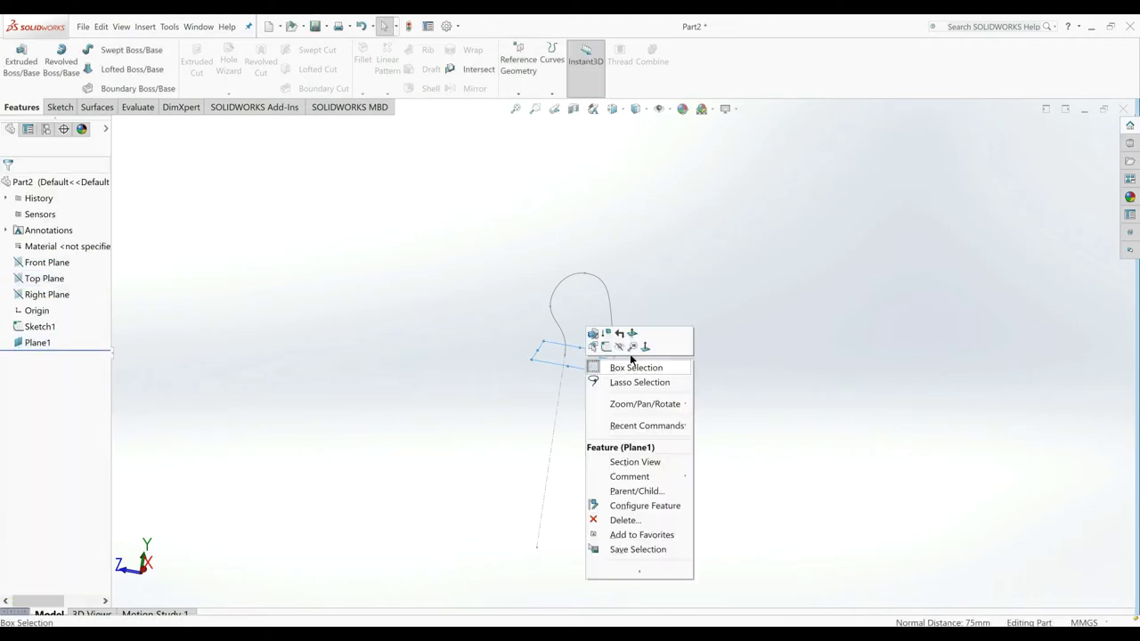
pyautogui.click(644, 350)
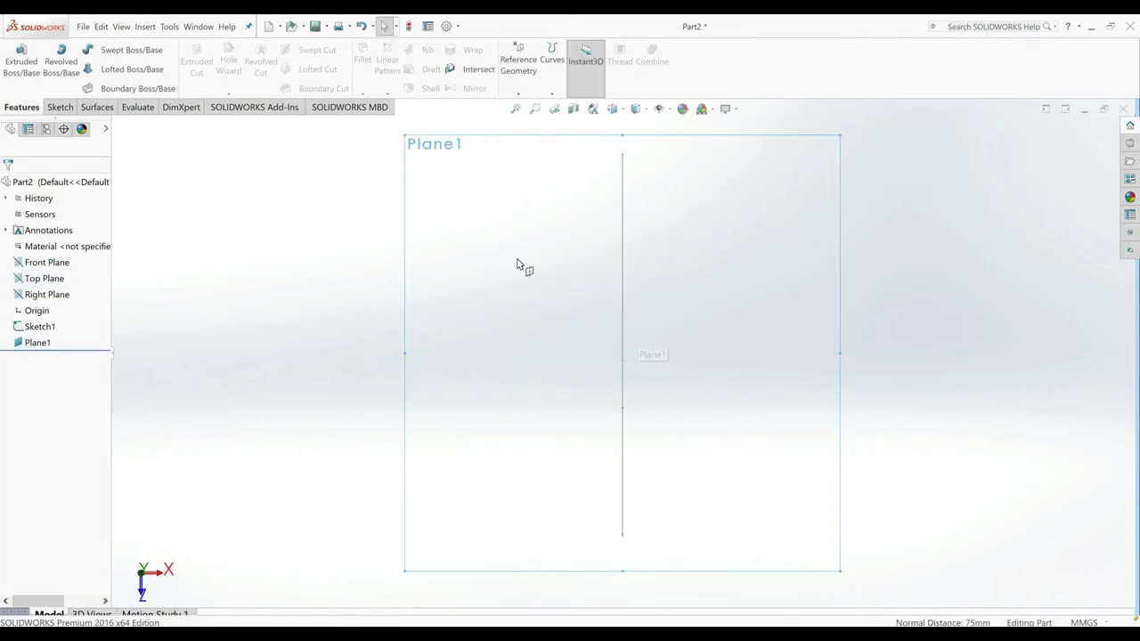
# Step: Start a sketch on Plane1 and draw a circle centred on the origin
pyautogui.click(60, 106)
pyautogui.click(15, 55)
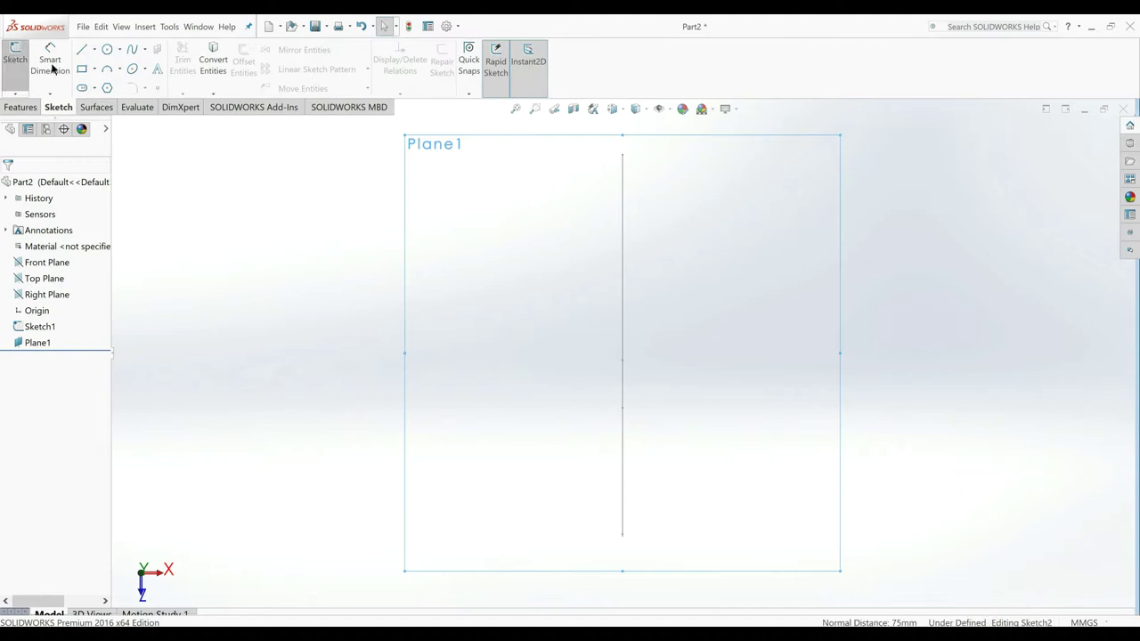
pyautogui.click(106, 50)
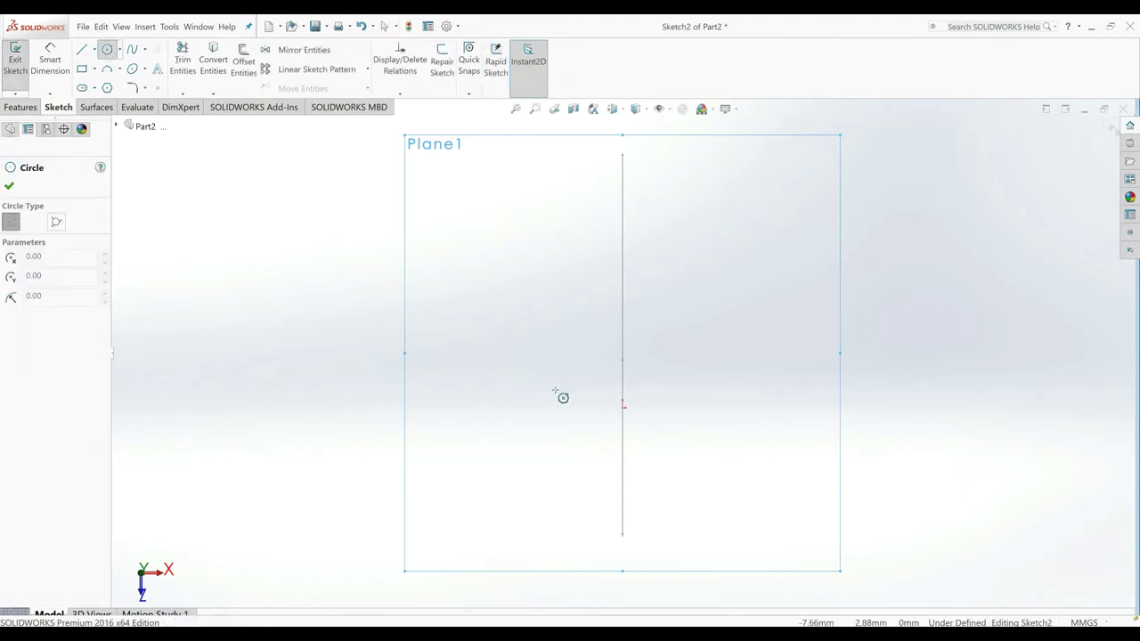
pyautogui.click(624, 410)
pyautogui.click(647, 431)
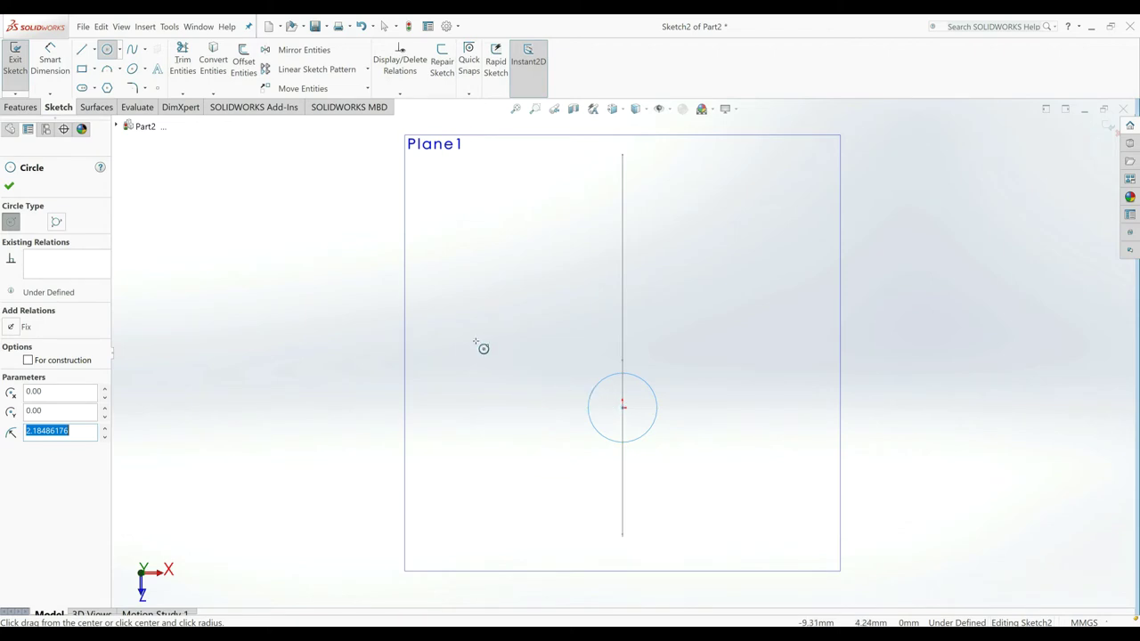
# Step: Dimension the circle's diameter to 8.2 mm and exit the sketch
pyautogui.click(54, 64)
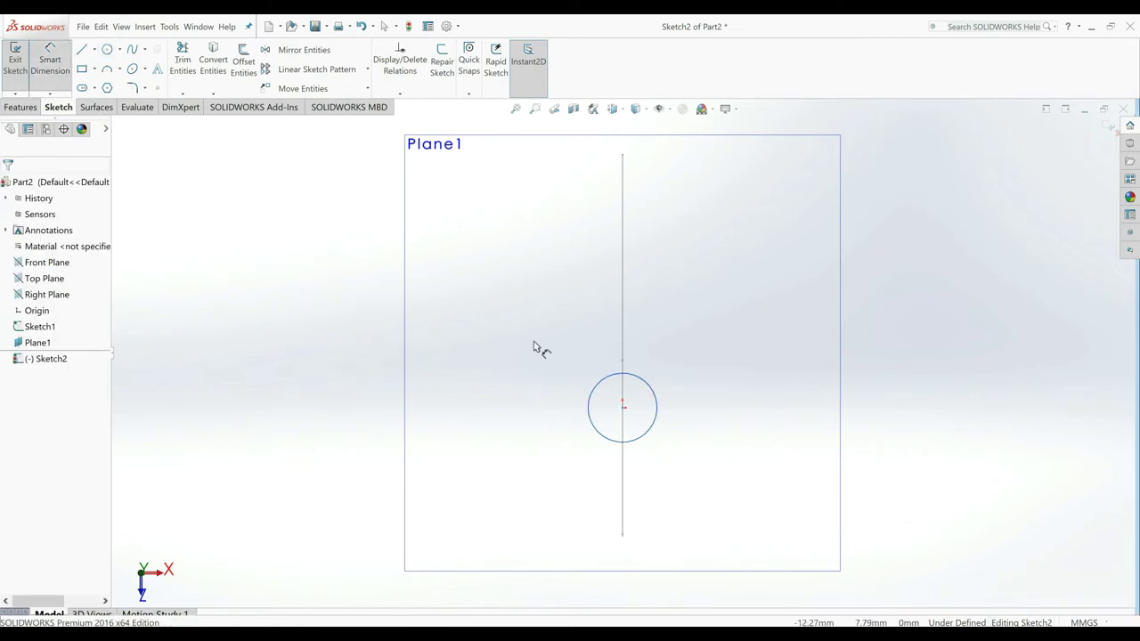
pyautogui.click(660, 413)
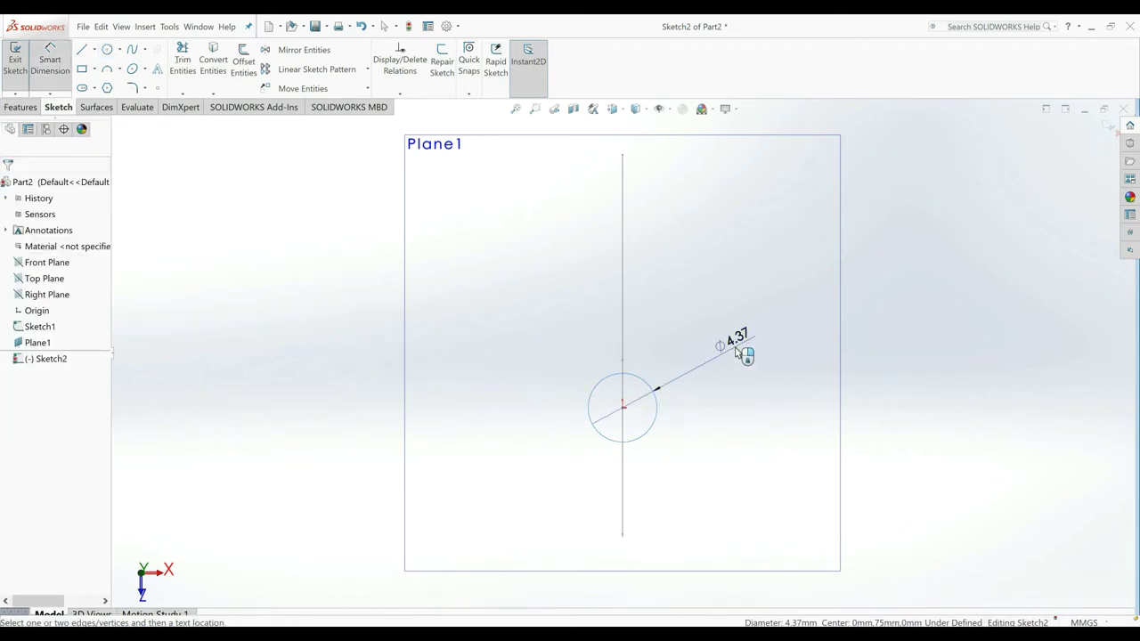
pyautogui.click(738, 339)
pyautogui.write('8.2')
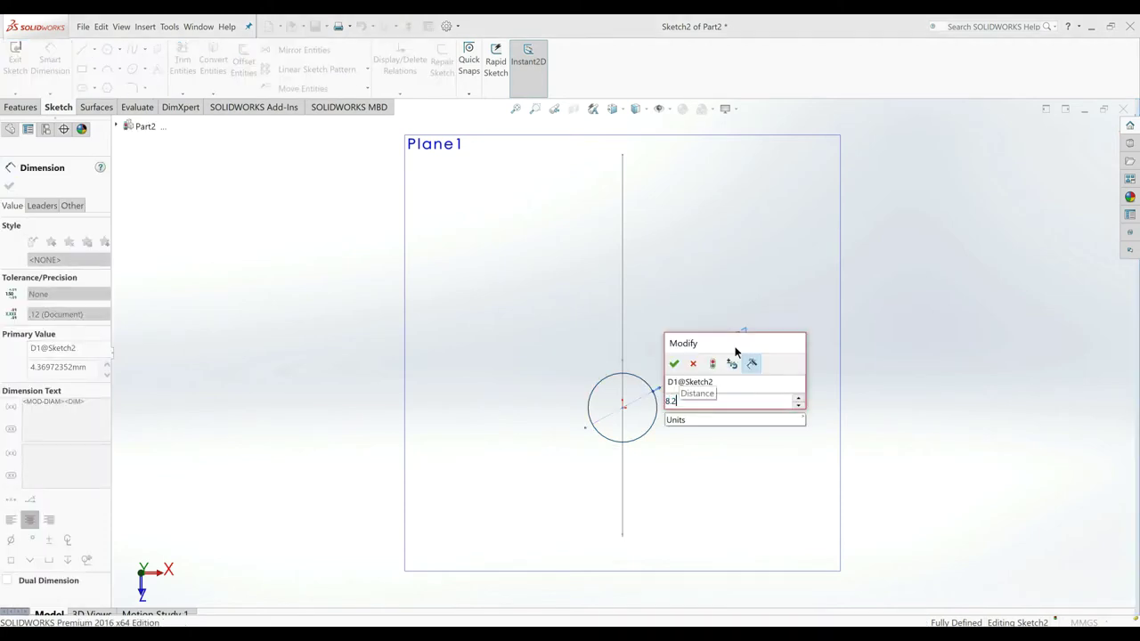
pyautogui.press('Return')
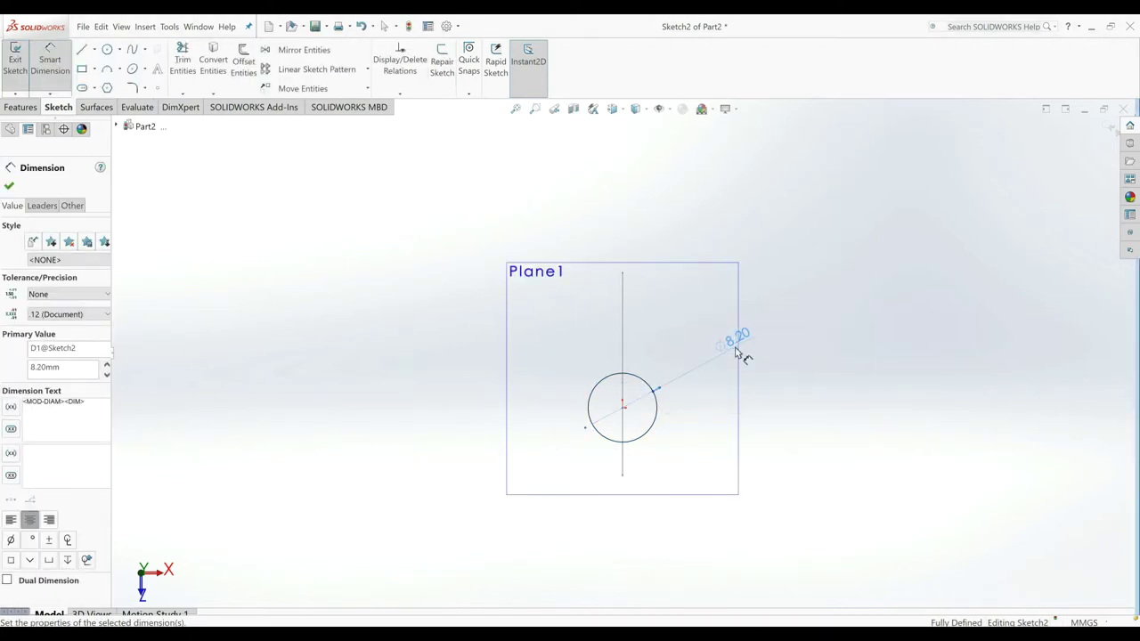
pyautogui.click(9, 185)
pyautogui.click(15, 62)
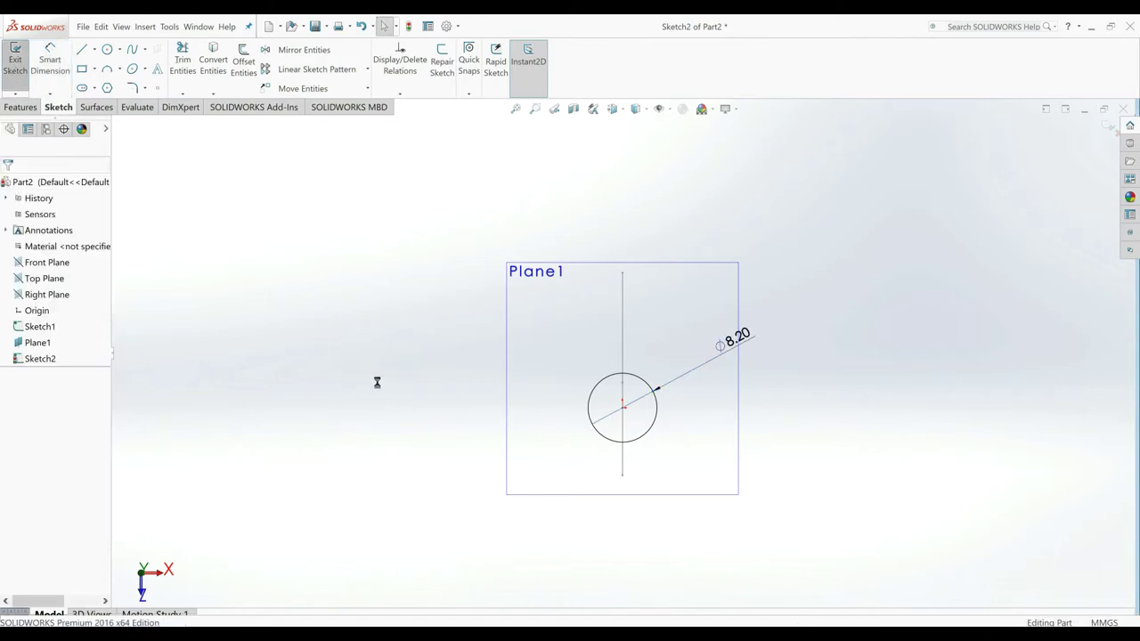
# Step: Begin a Swept Boss/Base with the circle as profile and the hook curve as path
pyautogui.moveTo(786, 389); pyautogui.dragTo(599, 400, button='middle')
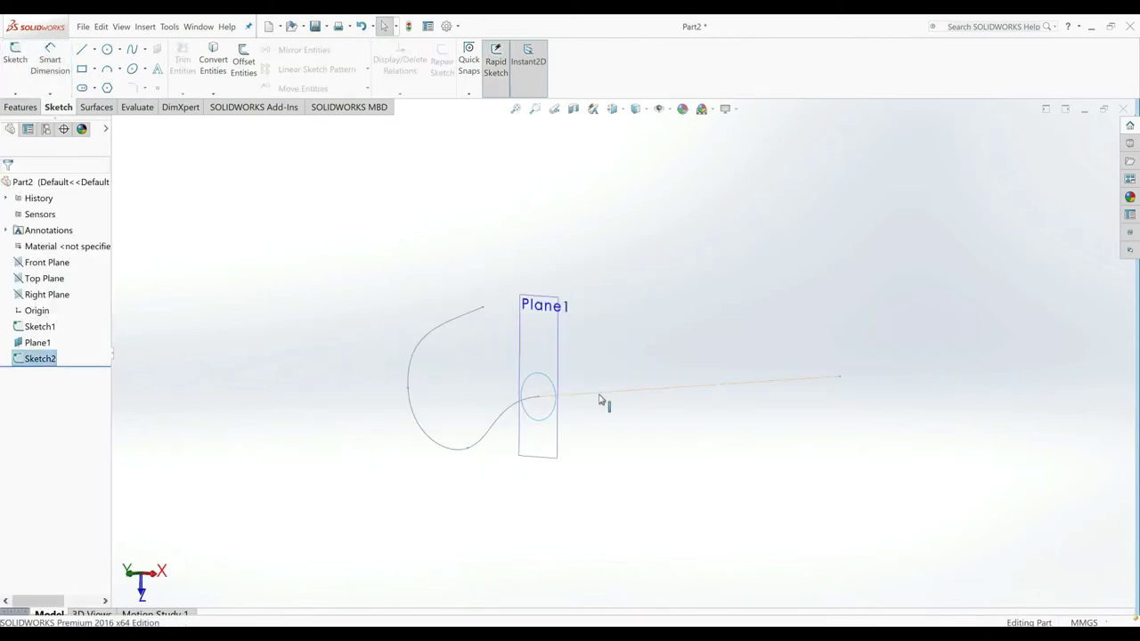
pyautogui.click(19, 107)
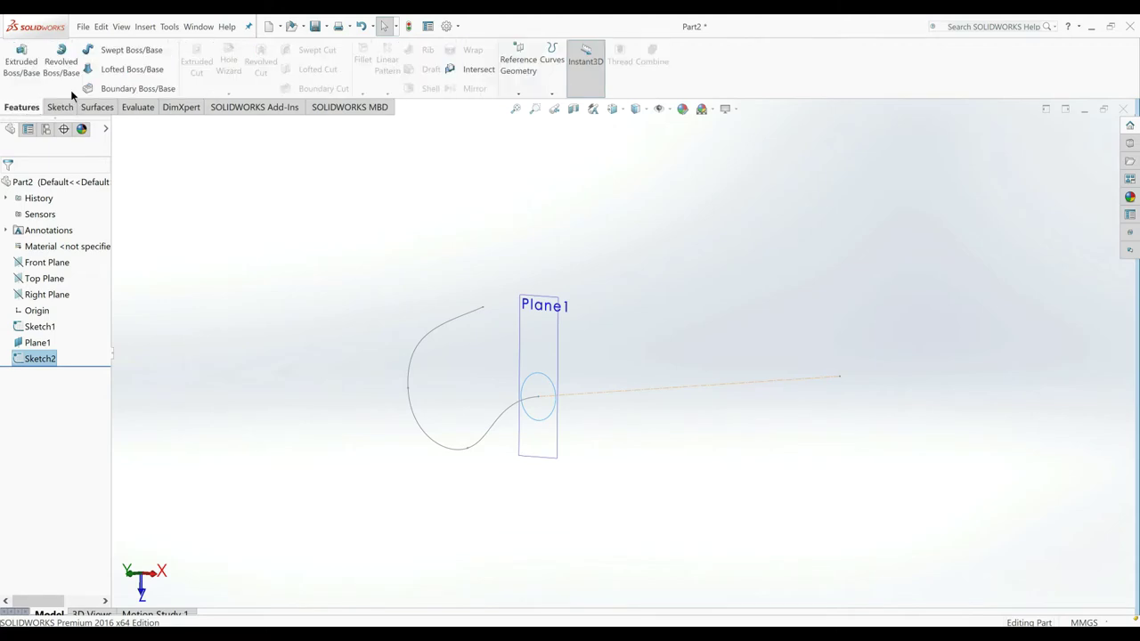
pyautogui.click(116, 50)
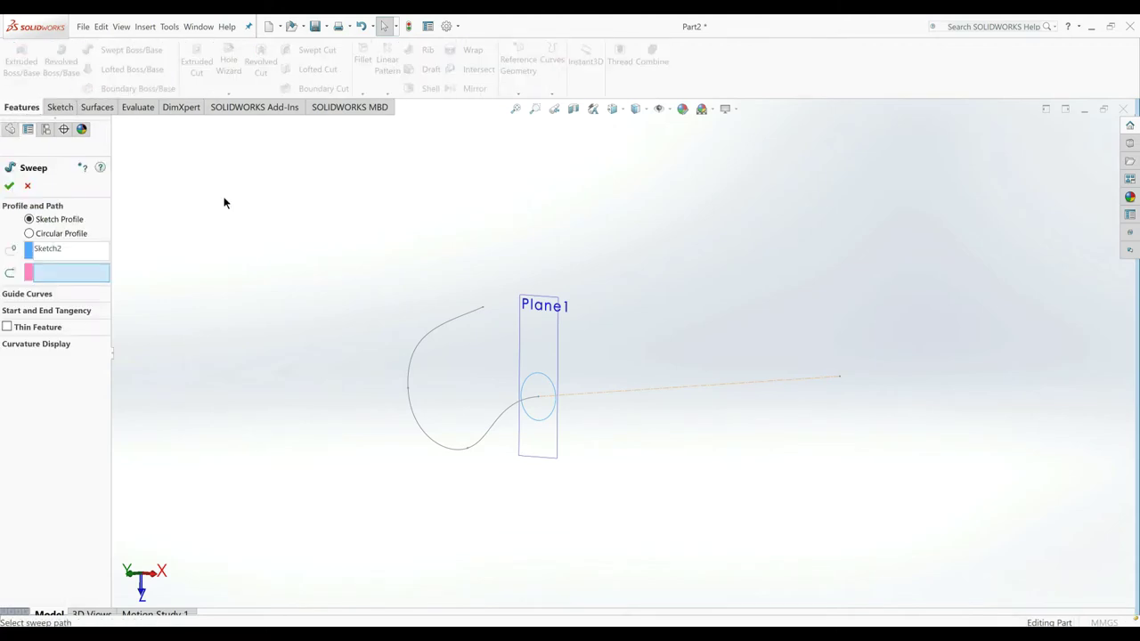
pyautogui.click(450, 452)
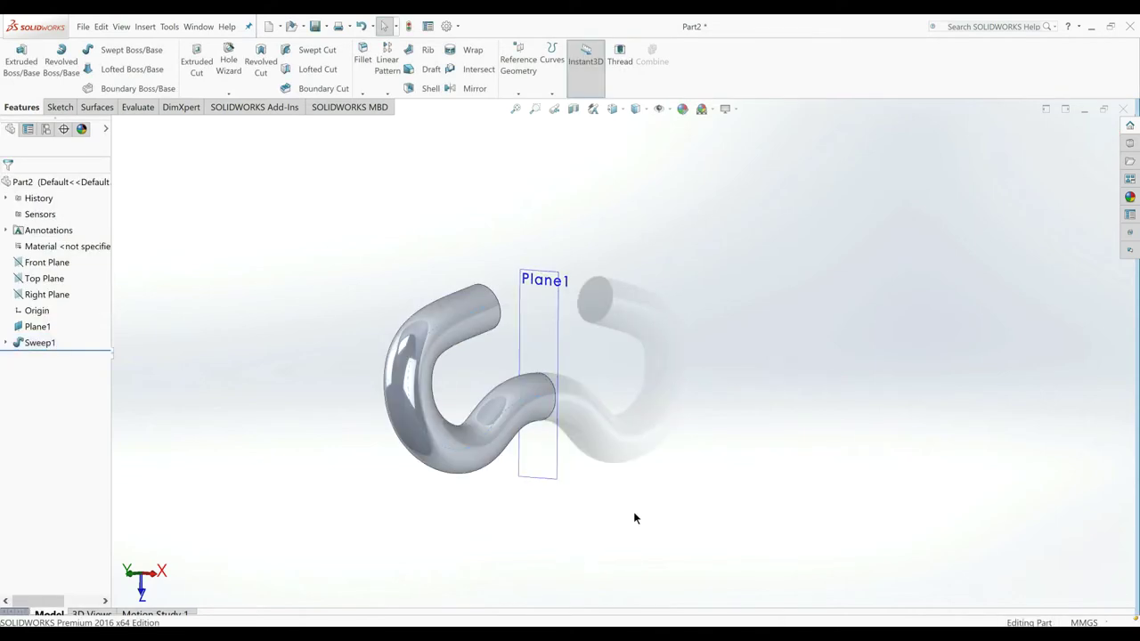
pyautogui.moveTo(554, 502); pyautogui.dragTo(632, 517, button='middle')
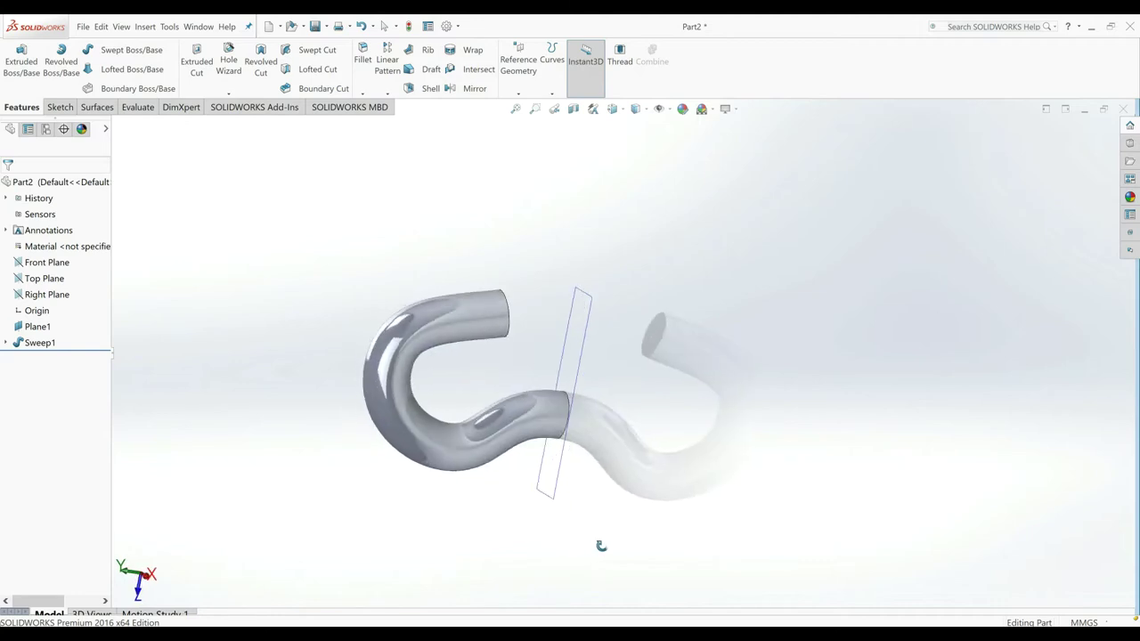
pyautogui.scroll(3, 476, 435)
pyautogui.scroll(3, 489, 416)
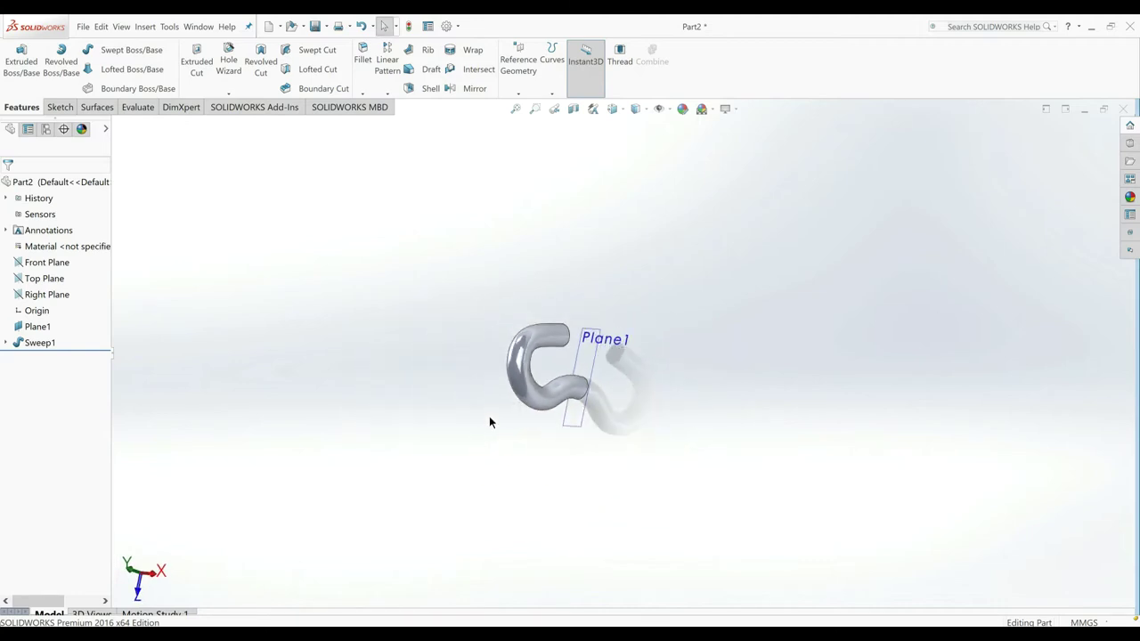
pyautogui.moveTo(593, 415); pyautogui.dragTo(623, 427, button='middle')
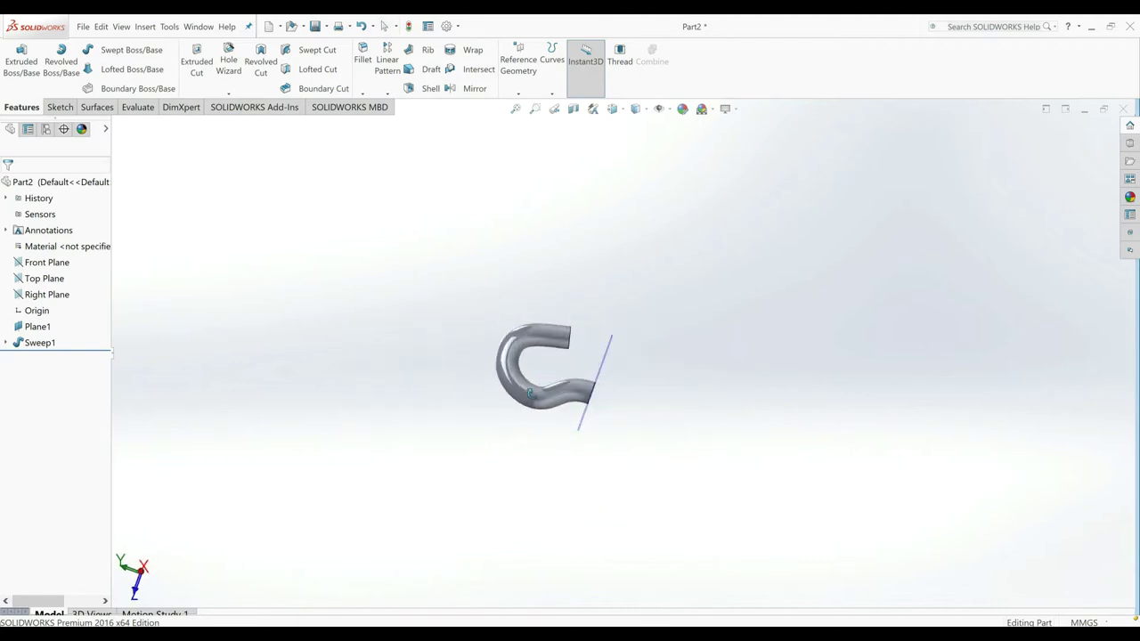
pyautogui.click(34, 296)
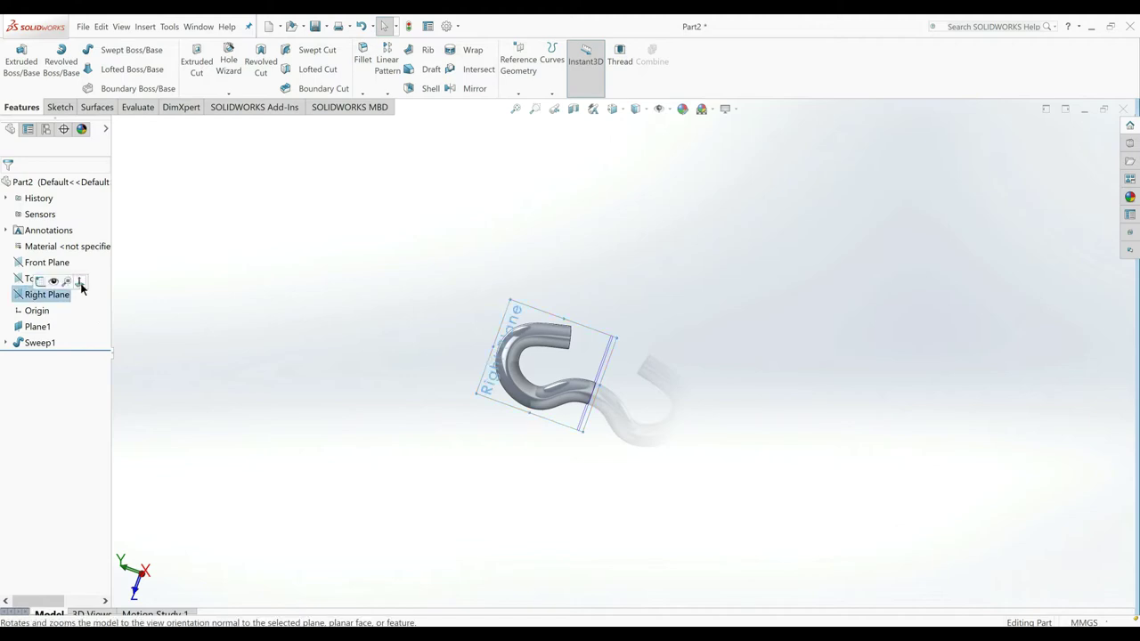
pyautogui.click(81, 286)
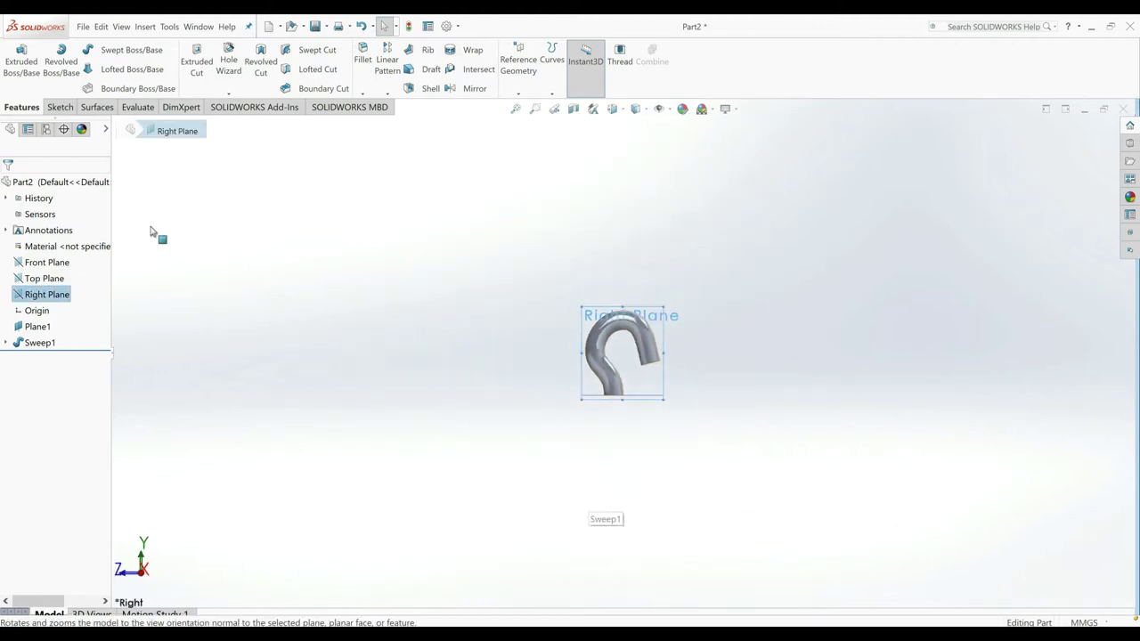
pyautogui.click(59, 107)
pyautogui.click(15, 62)
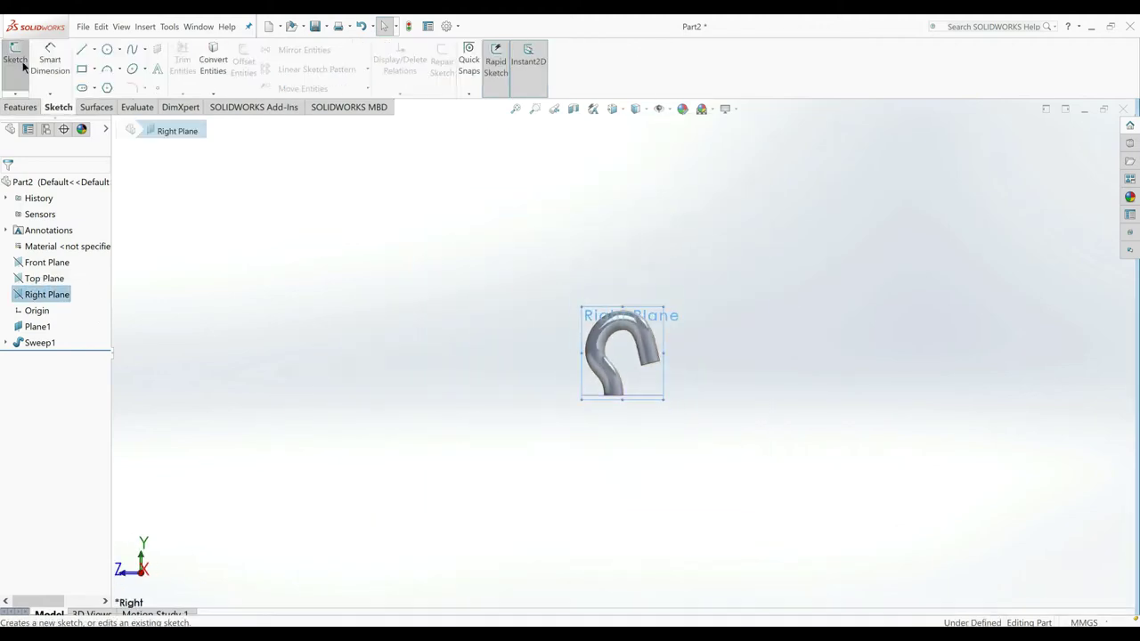
pyautogui.click(86, 56)
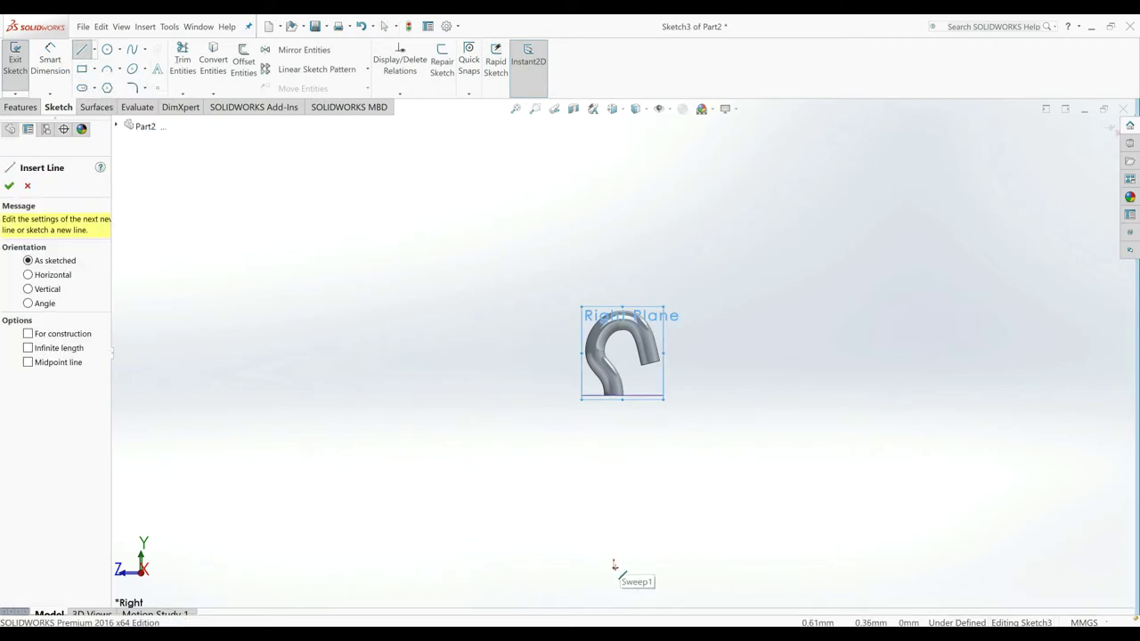
pyautogui.click(614, 561)
pyautogui.scroll(-2, 620, 427)
pyautogui.scroll(-3, 620, 383)
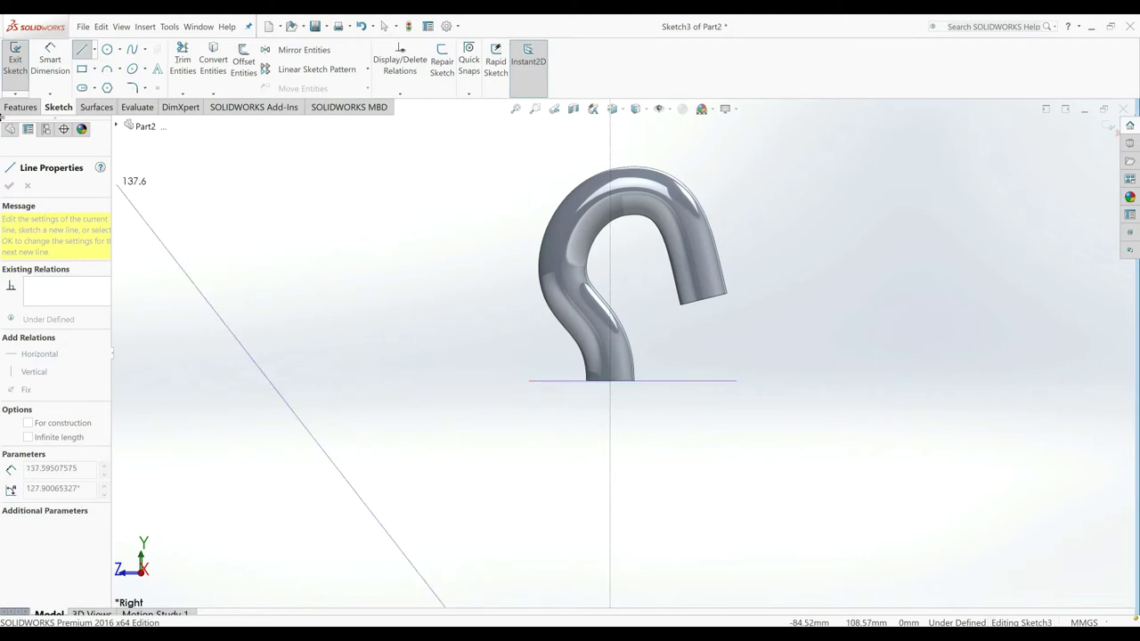
pyautogui.click(15, 62)
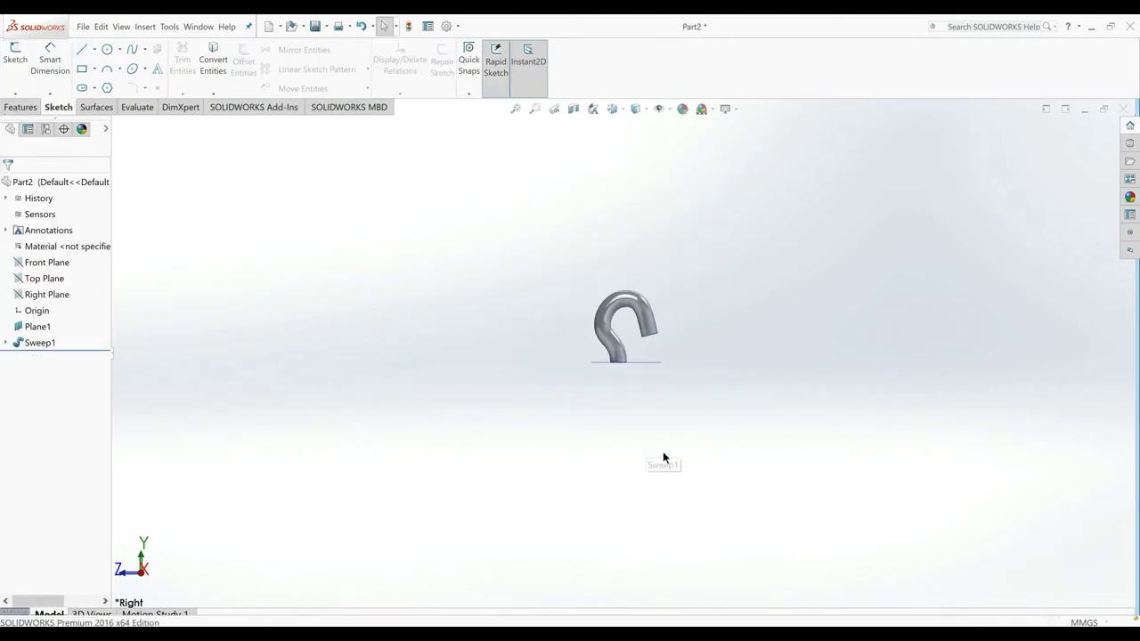
pyautogui.moveTo(662, 451)
pyautogui.mouseDown(button='middle')
pyautogui.moveTo(761, 453)
pyautogui.moveTo(686, 387)
pyautogui.mouseUp(button='middle')
# Step: Orient the view to look straight at Plane1
pyautogui.scroll(-2, 761, 453)
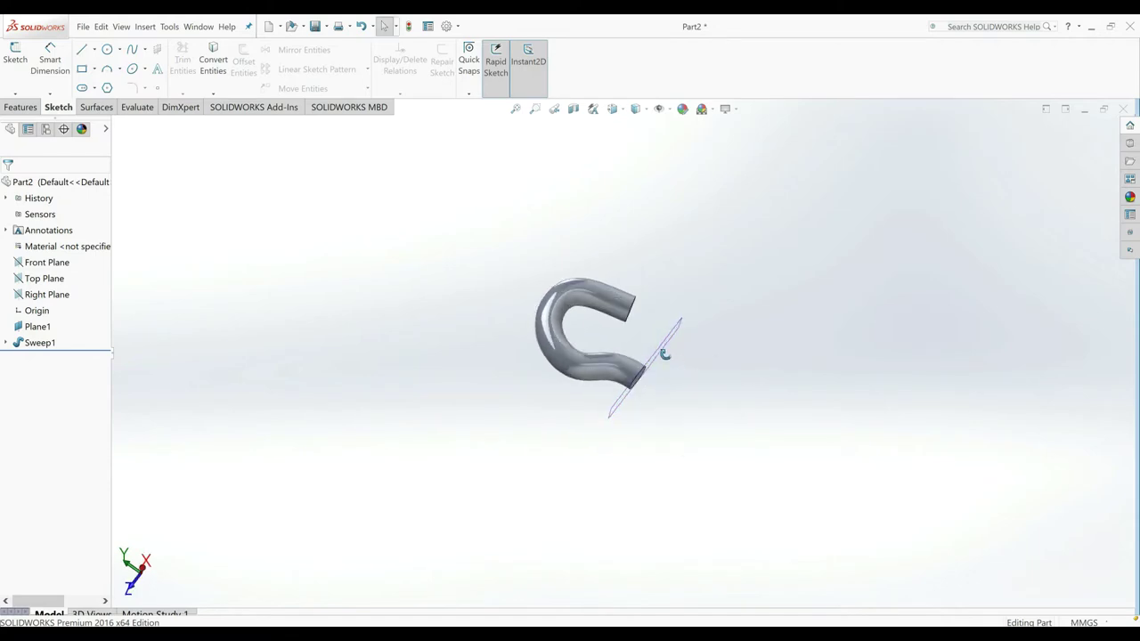
pyautogui.rightClick(660, 349)
pyautogui.click(722, 345)
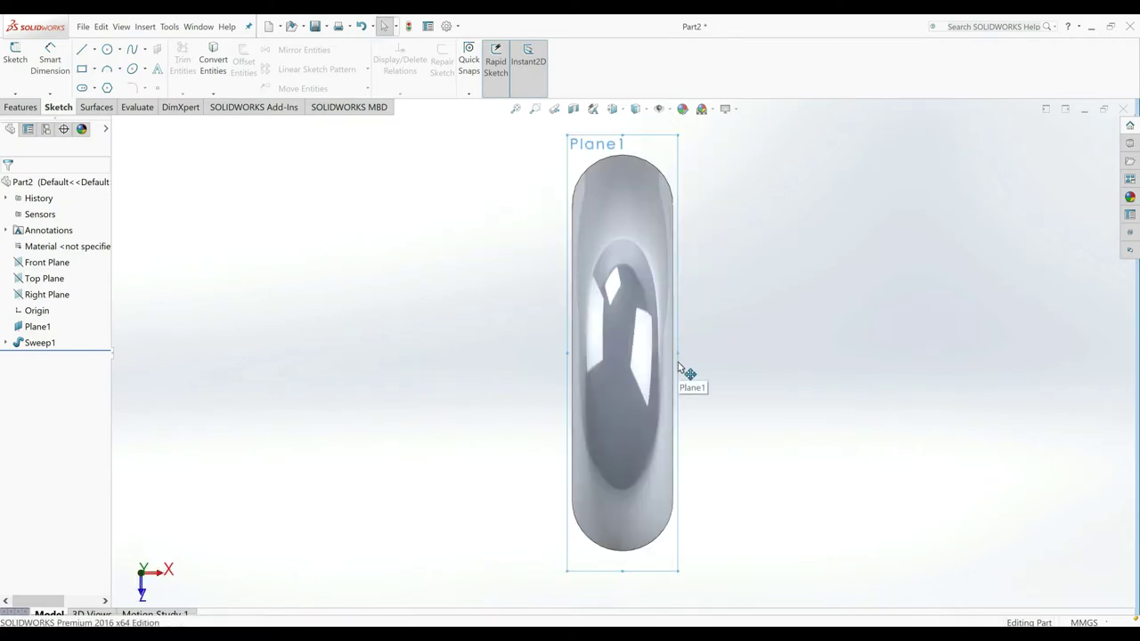
pyautogui.hotkey('ctrl', 'shift', 'z')
pyautogui.hotkey('ctrl', '8')
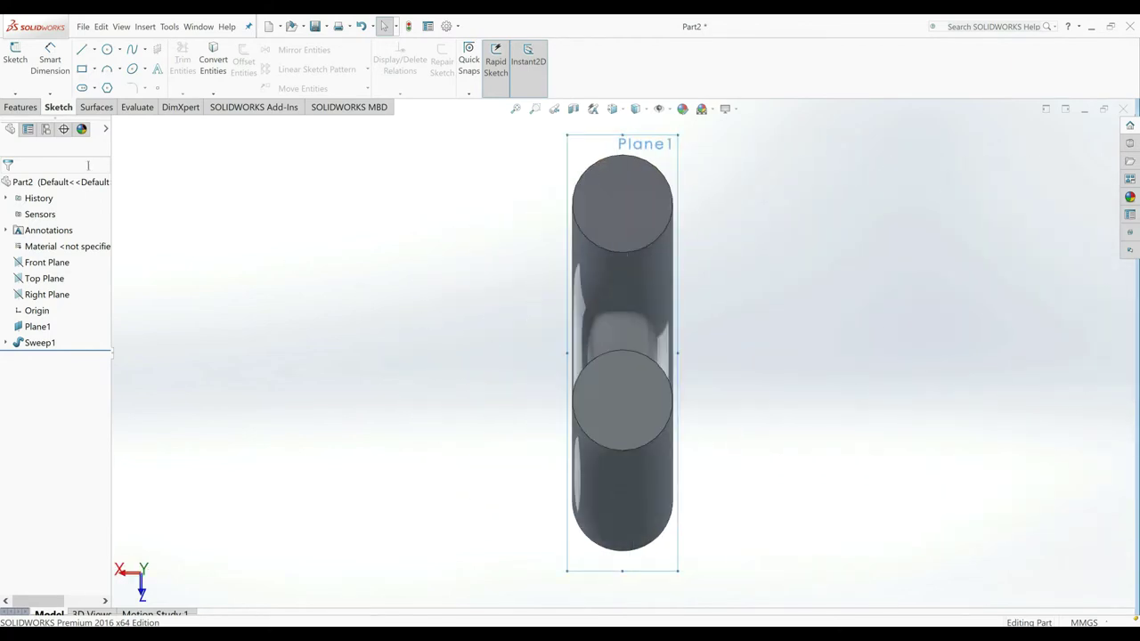
# Step: Sketch on Plane1 a 0.40 mm outward offset of the sweep's end circle, dimension moved left
pyautogui.click(16, 62)
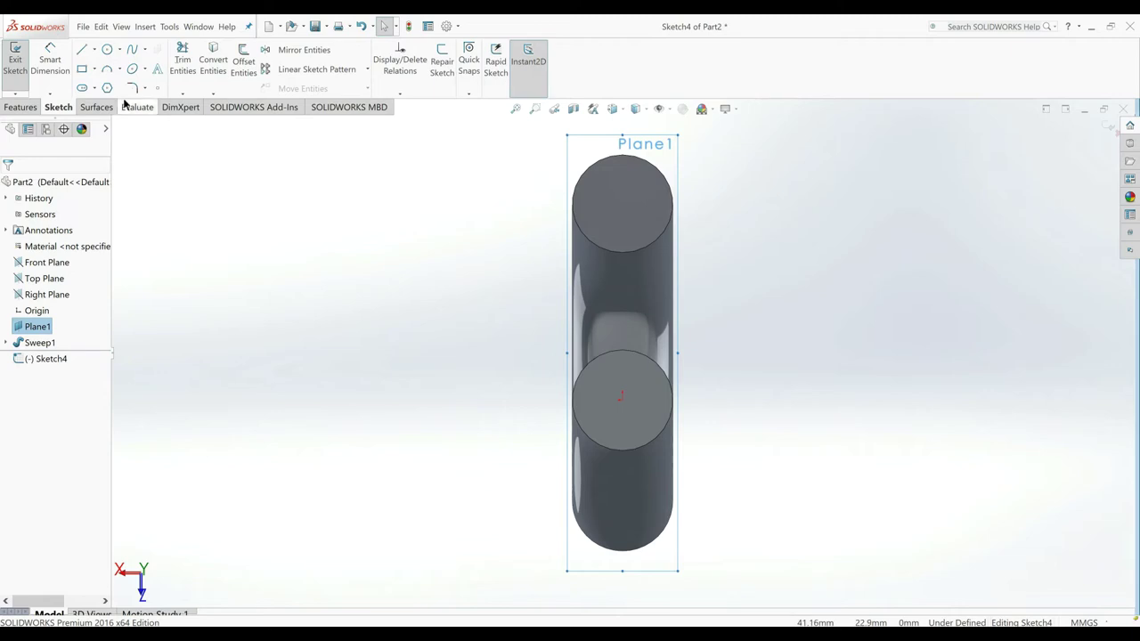
pyautogui.click(240, 59)
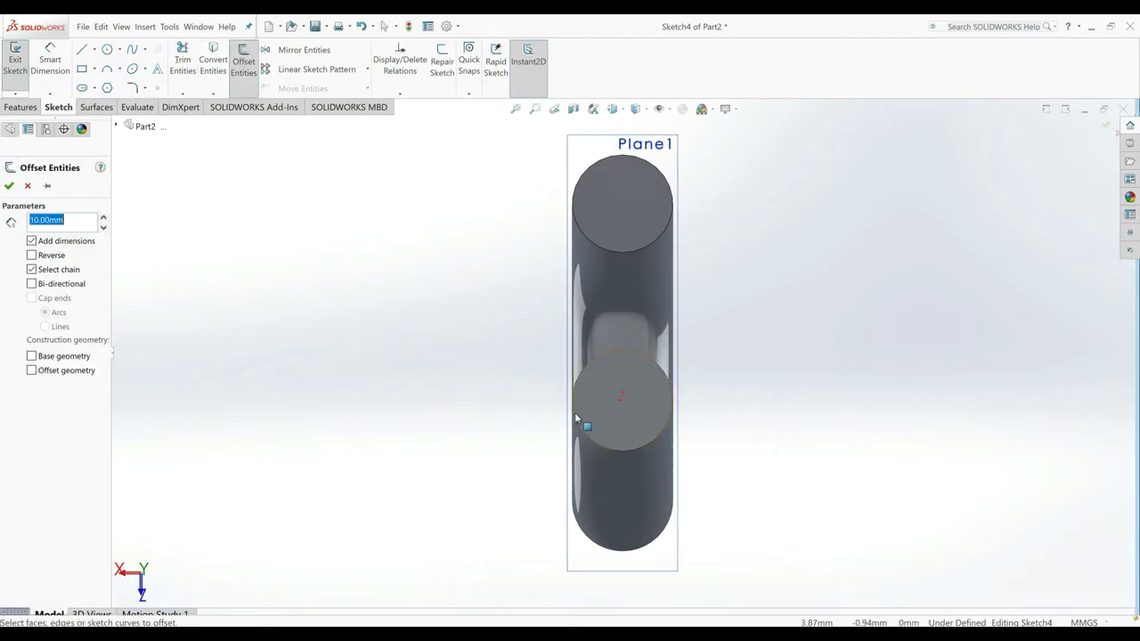
pyautogui.click(575, 421)
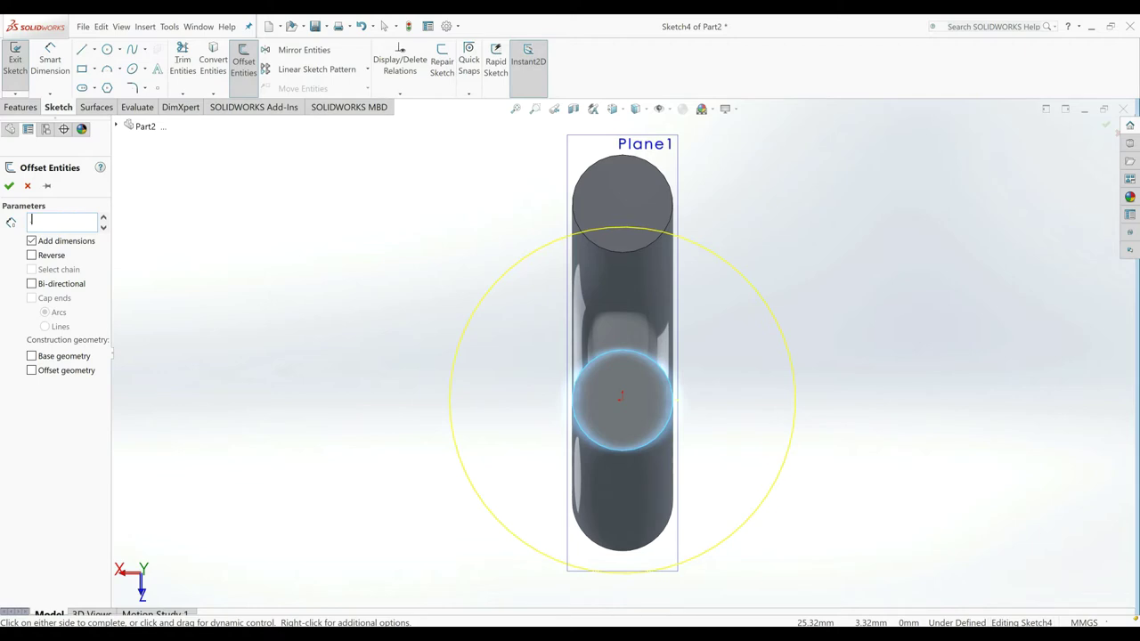
pyautogui.write('.4')
pyautogui.click(159, 246)
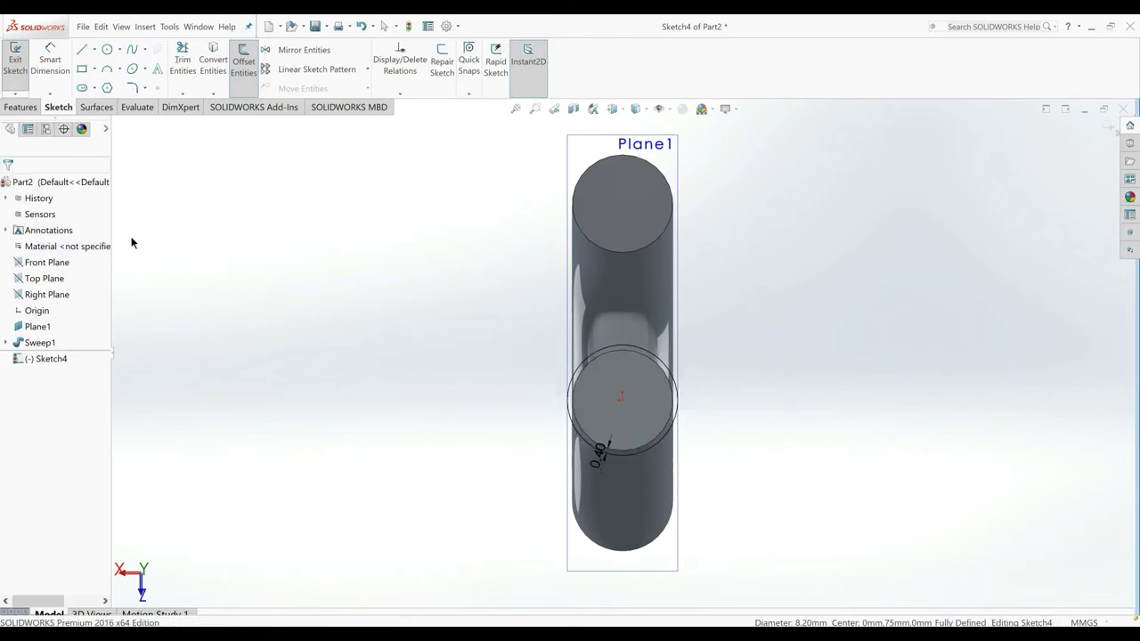
pyautogui.click(597, 460)
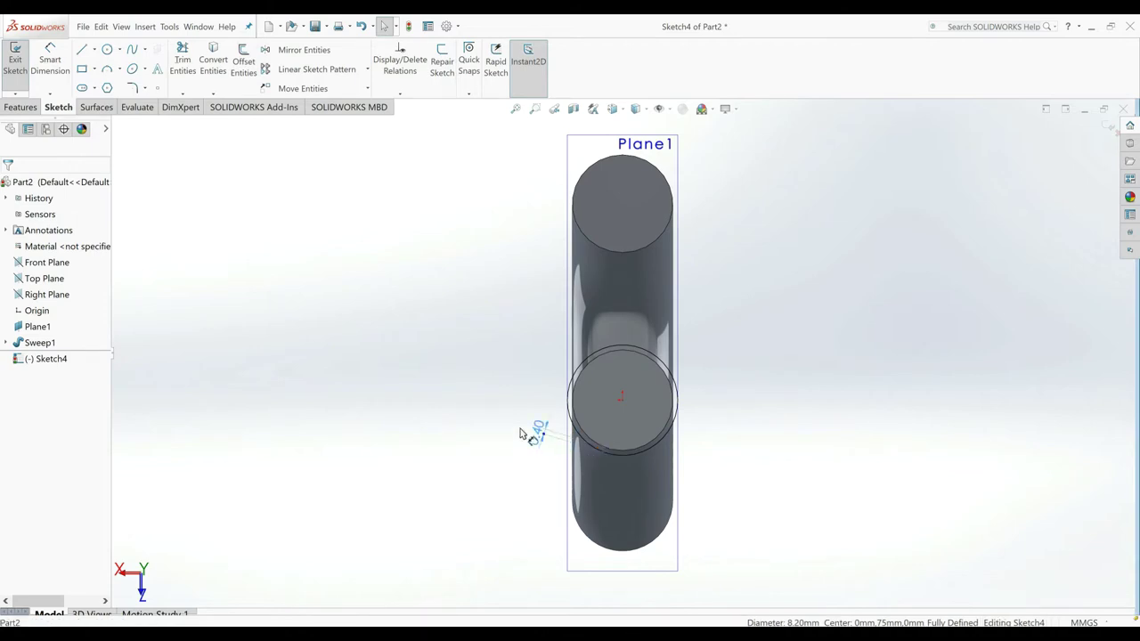
pyautogui.click(494, 390)
pyautogui.press('Escape')
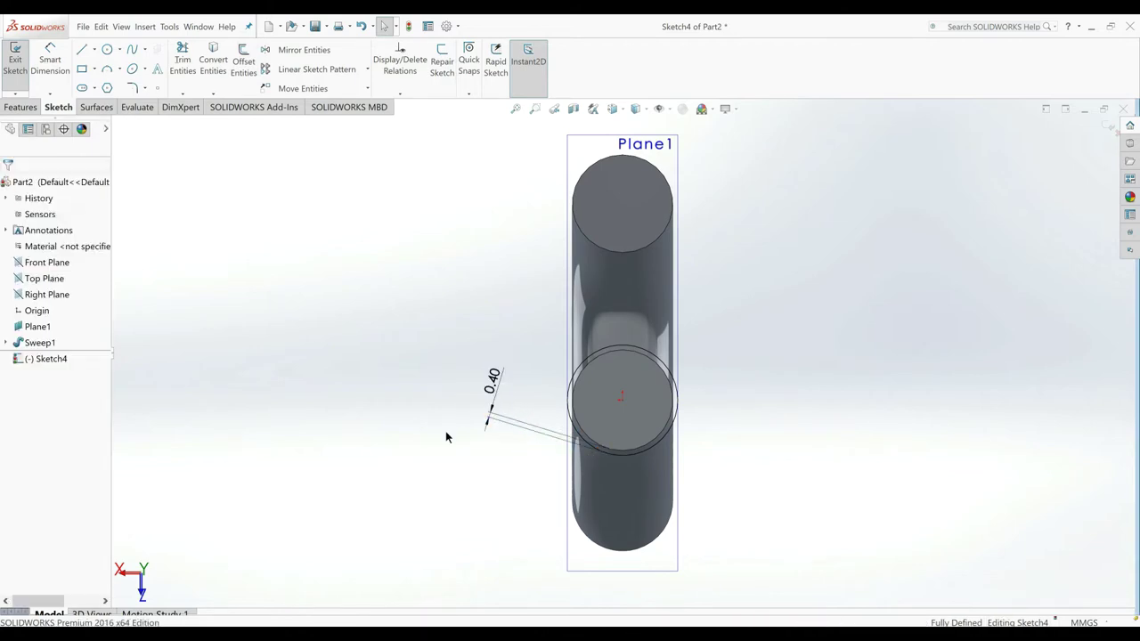
# Step: Try extruding the offset circle in the reversed direction, then cancel it
pyautogui.click(19, 107)
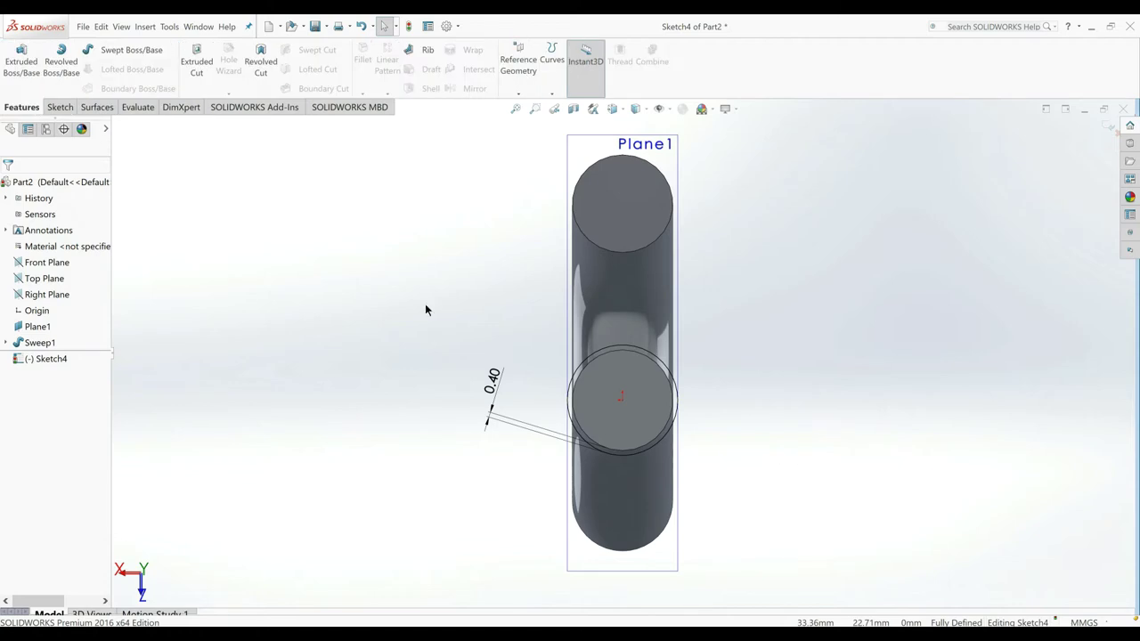
pyautogui.moveTo(424, 304)
pyautogui.mouseDown(button='middle')
pyautogui.moveTo(406, 322)
pyautogui.moveTo(273, 231)
pyautogui.mouseUp(button='middle')
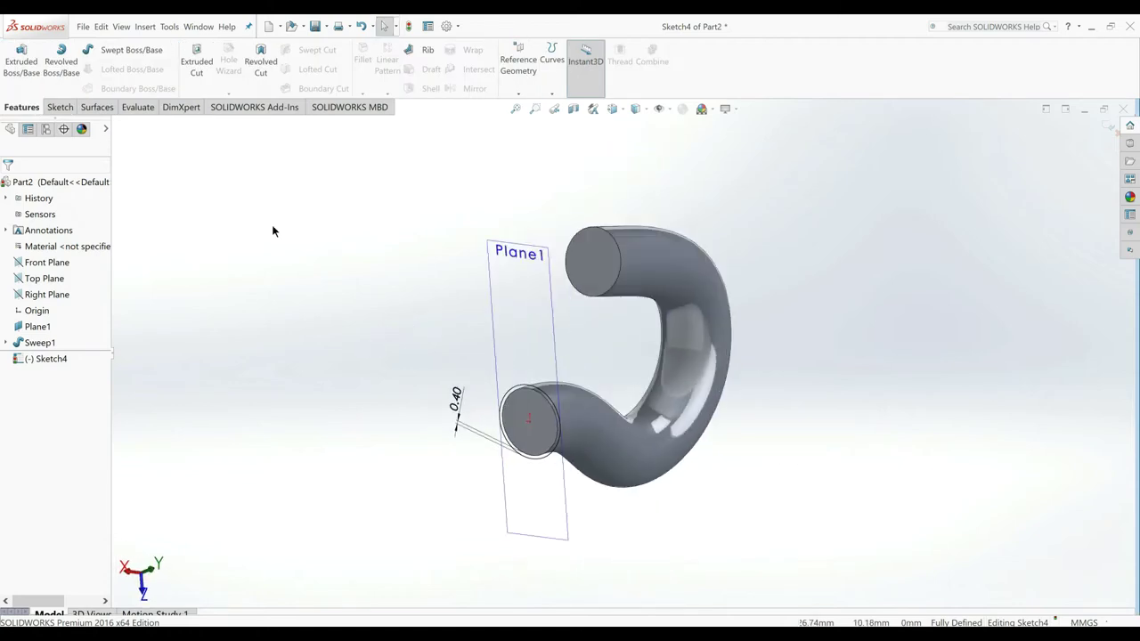
pyautogui.click(18, 72)
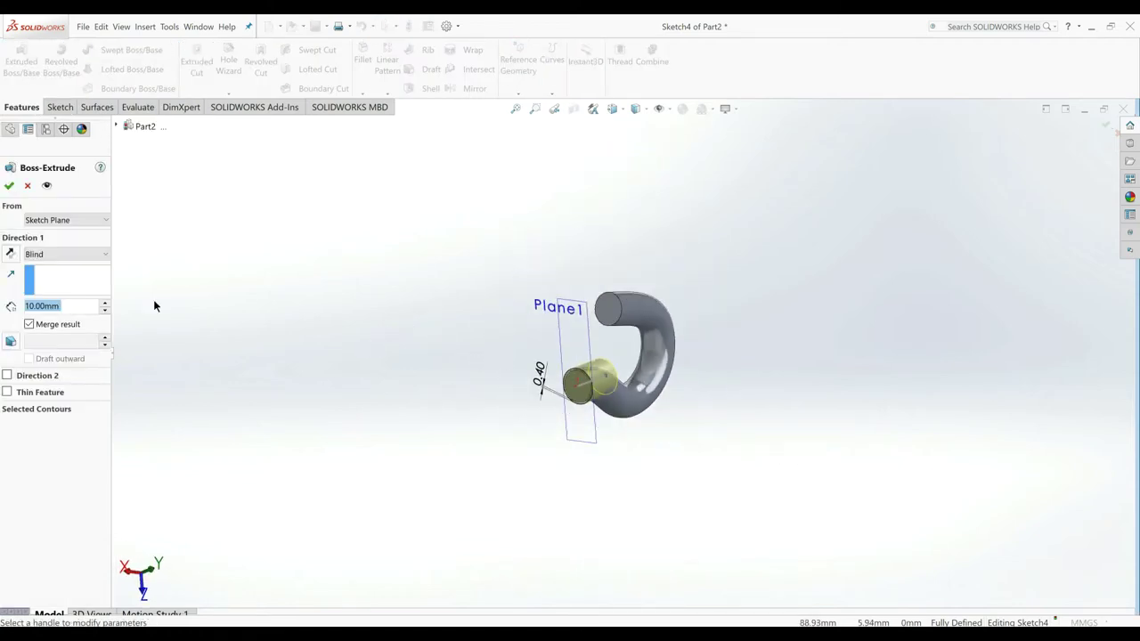
pyautogui.click(11, 255)
pyautogui.scroll(2, 436, 390)
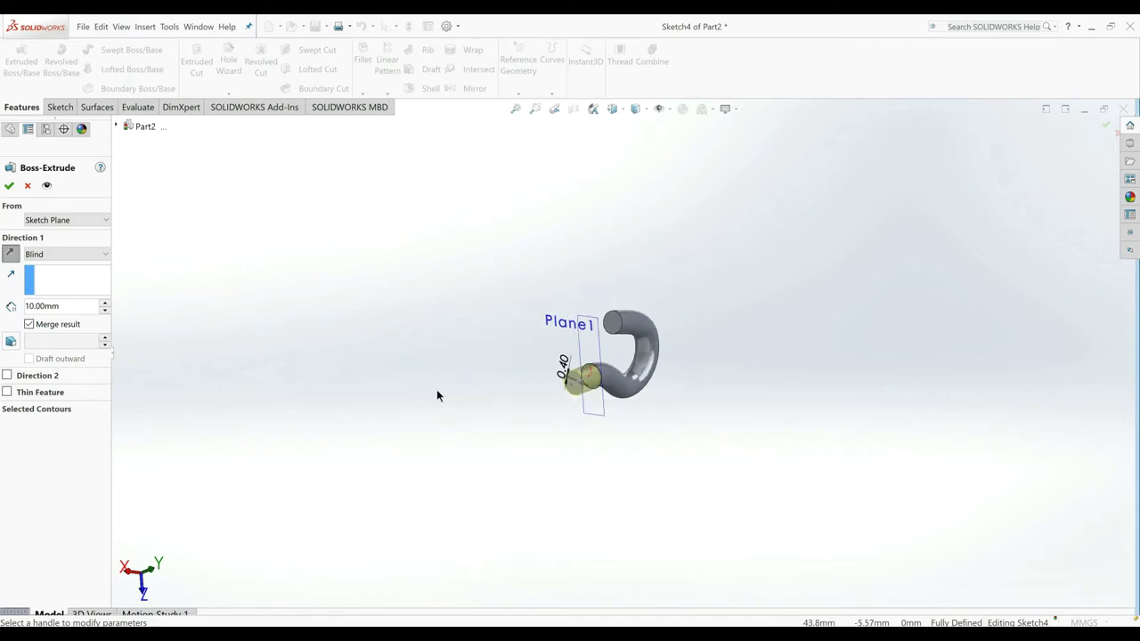
pyautogui.scroll(1, 421, 390)
pyautogui.click(26, 187)
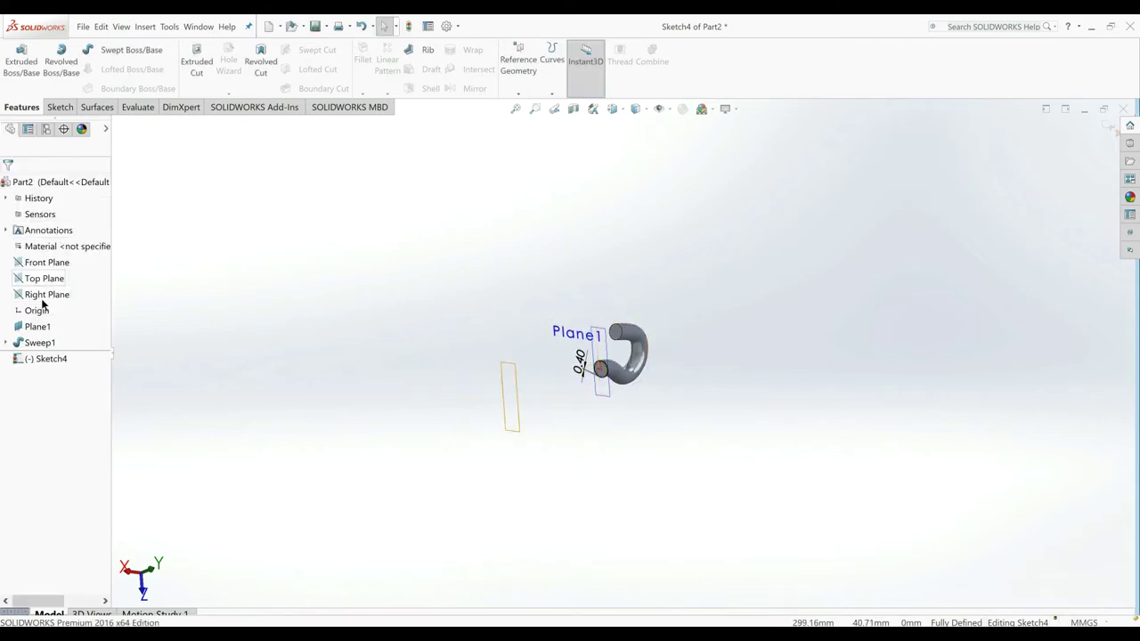
# Step: Expand Sweep1 and show the Sketch1 path line in the model
pyautogui.click(7, 343)
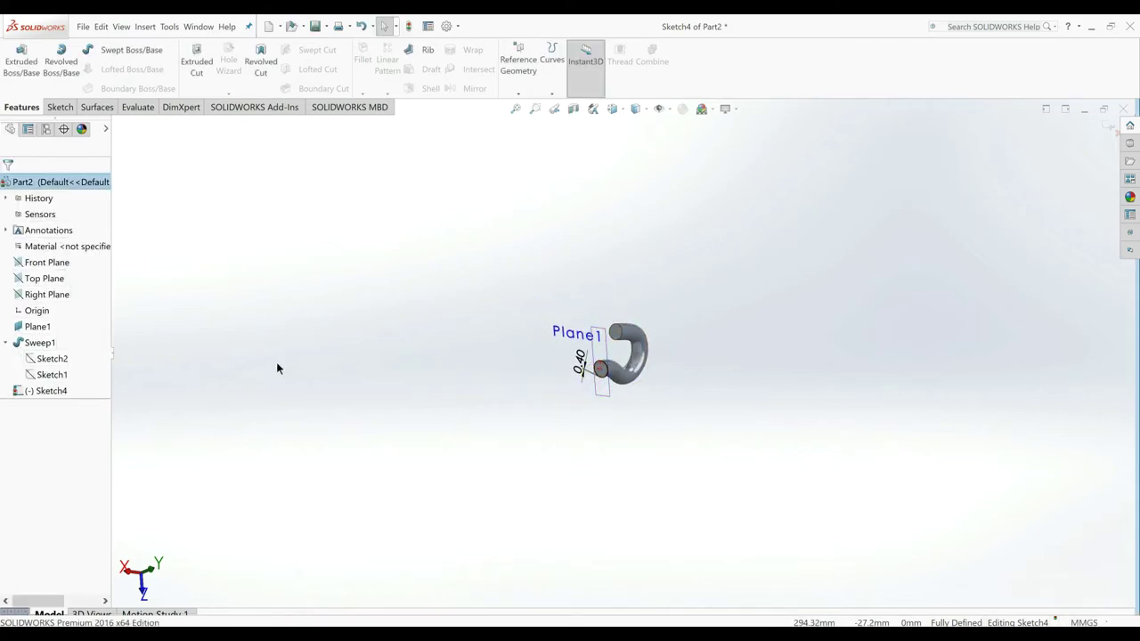
pyautogui.rightClick(597, 344)
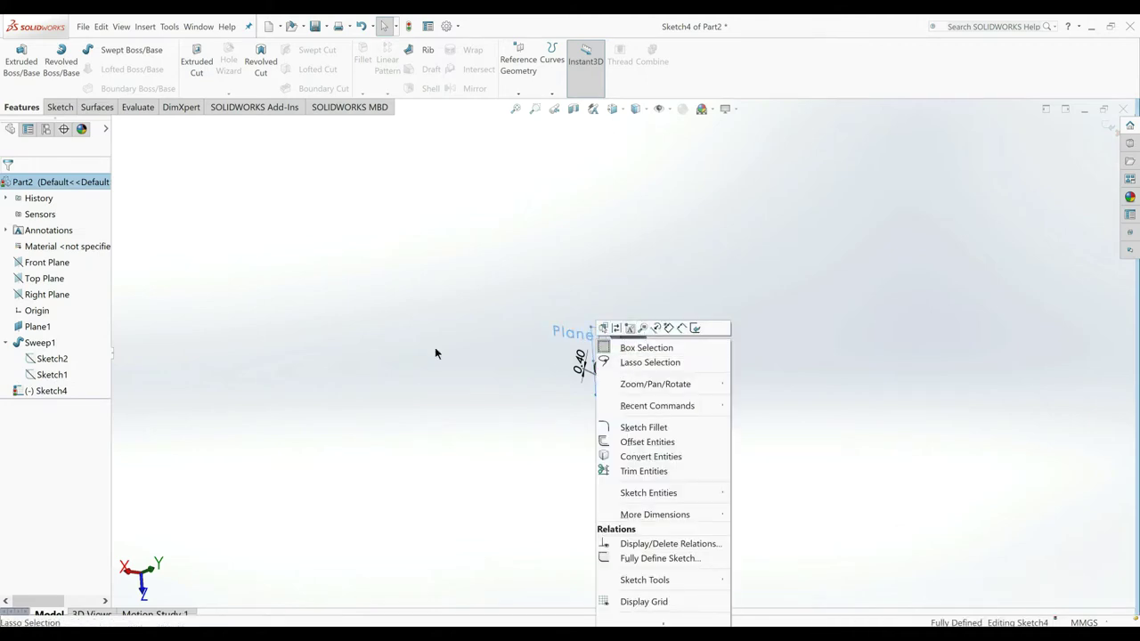
pyautogui.rightClick(24, 323)
pyautogui.click(156, 337)
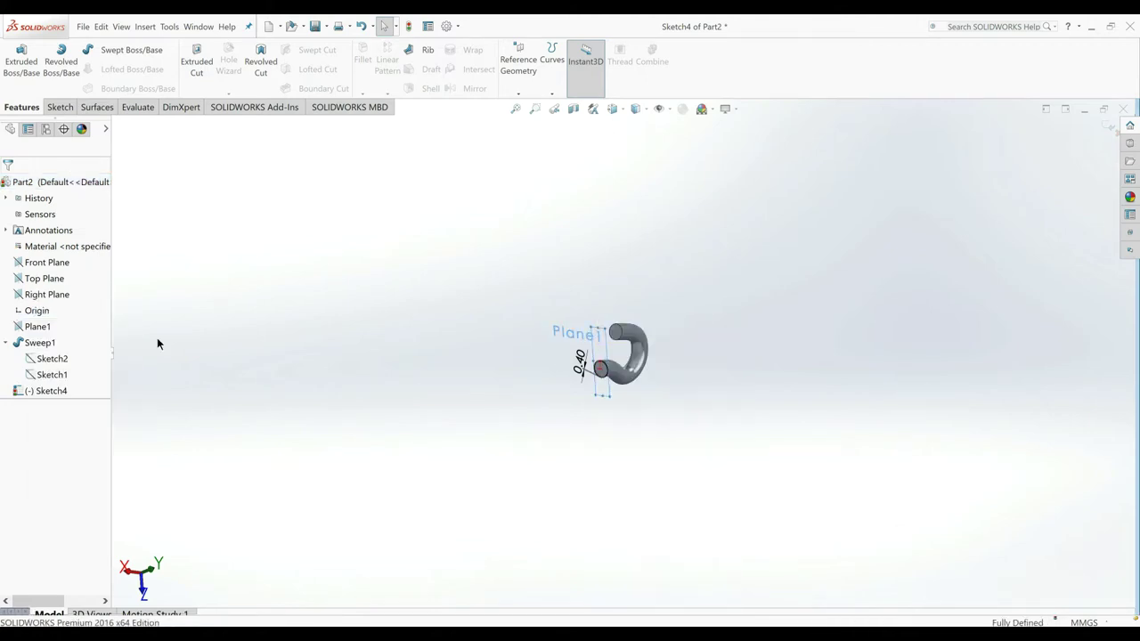
pyautogui.rightClick(50, 376)
pyautogui.click(68, 362)
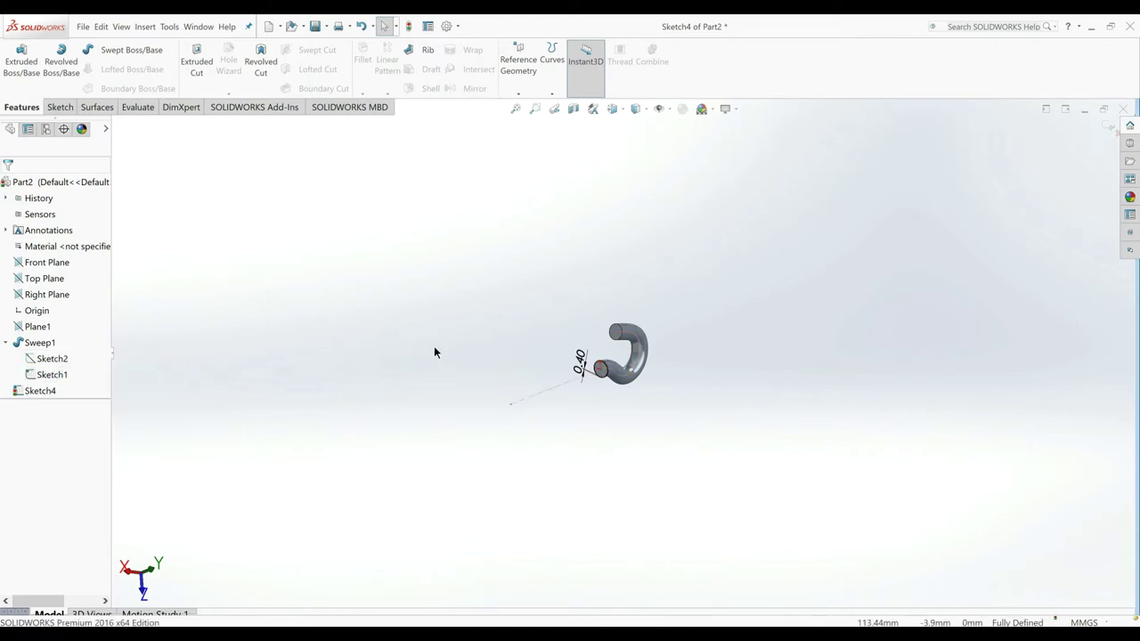
pyautogui.scroll(-2, 460, 355)
pyautogui.scroll(-1, 432, 325)
pyautogui.scroll(-1, 575, 361)
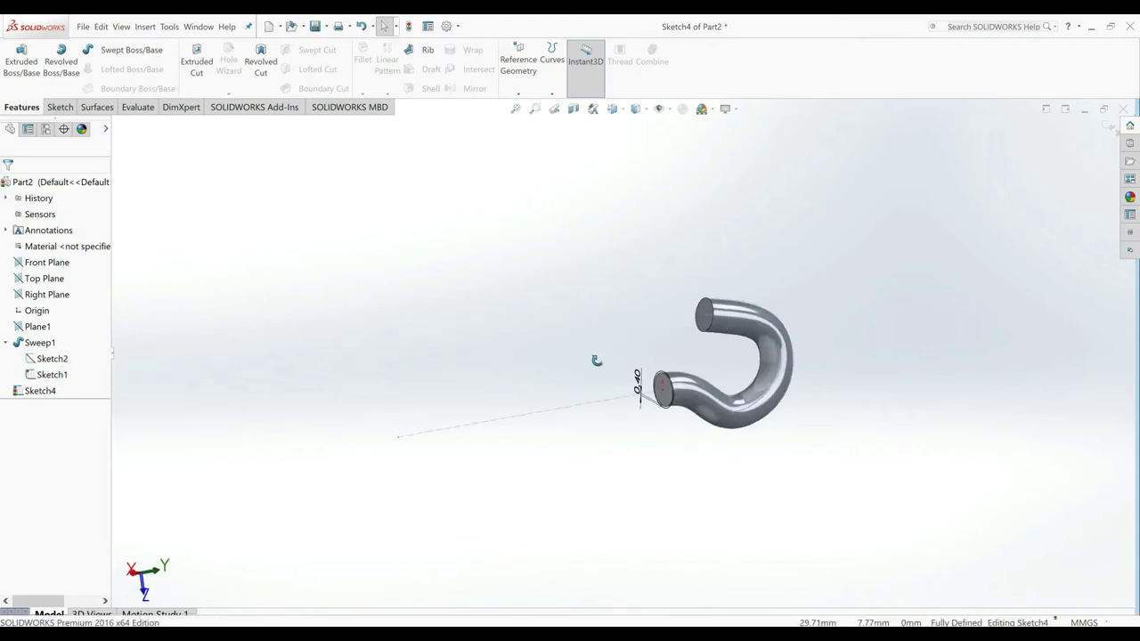
pyautogui.scroll(-1, 595, 362)
# Step: Extrude the offset circle Up To Vertex, ending at the origin point
pyautogui.click(21, 61)
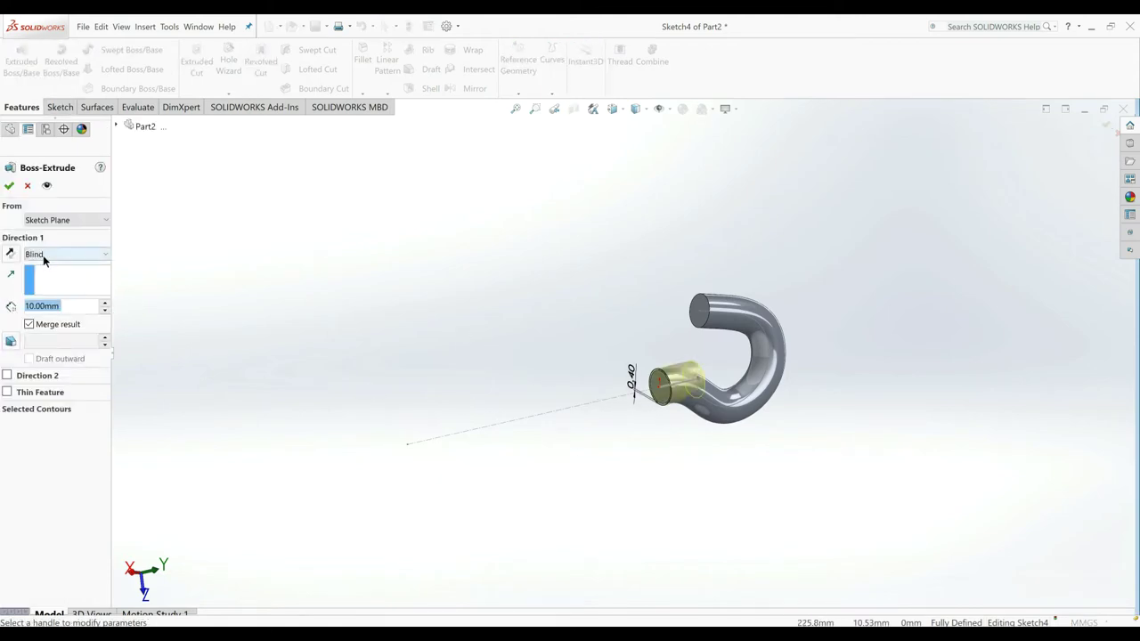
pyautogui.click(42, 256)
pyautogui.click(62, 302)
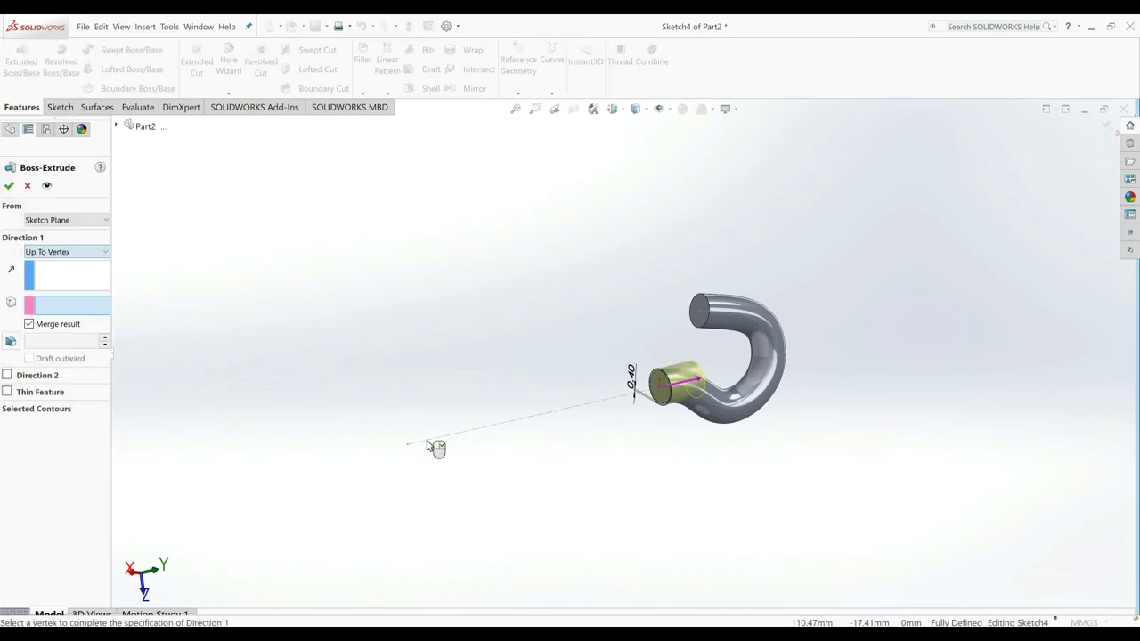
pyautogui.click(408, 444)
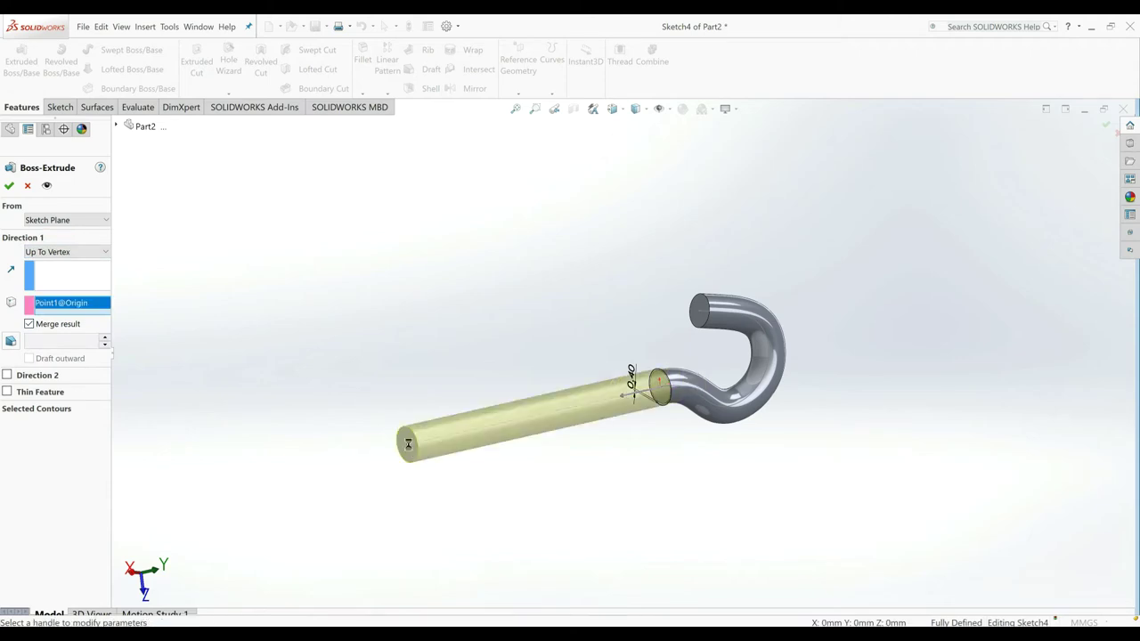
pyautogui.click(11, 187)
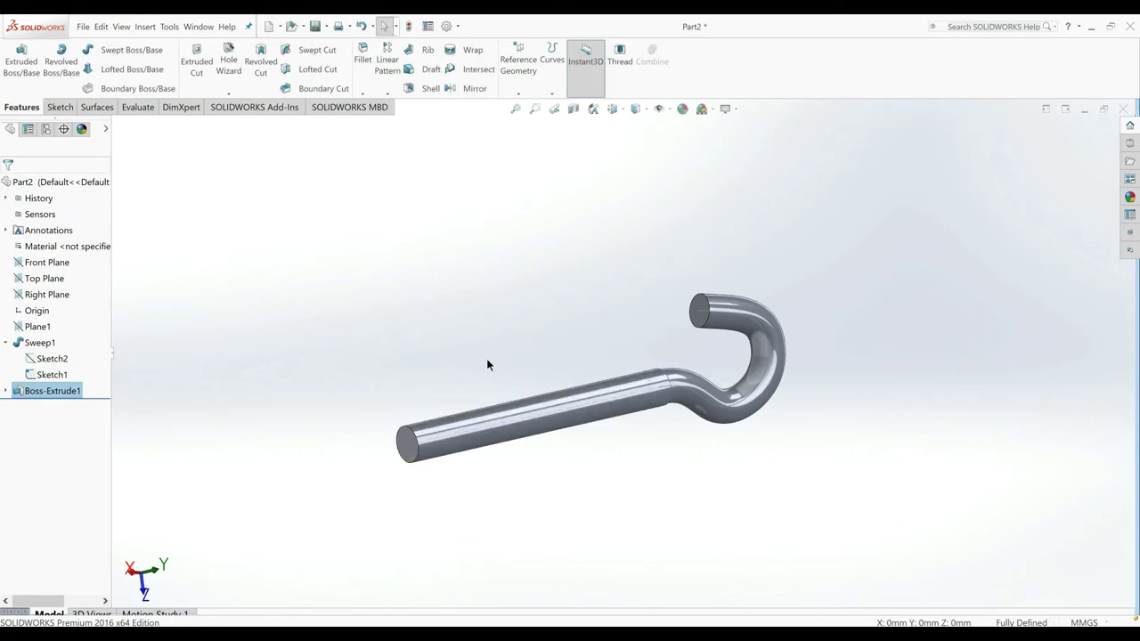
# Step: Hide the Sketch1 path lines and collapse Sweep1 in the feature tree
pyautogui.moveTo(679, 457)
pyautogui.mouseDown(button='middle')
pyautogui.moveTo(590, 412)
pyautogui.moveTo(419, 212)
pyautogui.moveTo(368, 254)
pyautogui.moveTo(382, 293)
pyautogui.moveTo(614, 321)
pyautogui.mouseUp(button='middle')
pyautogui.scroll(-2, 614, 323)
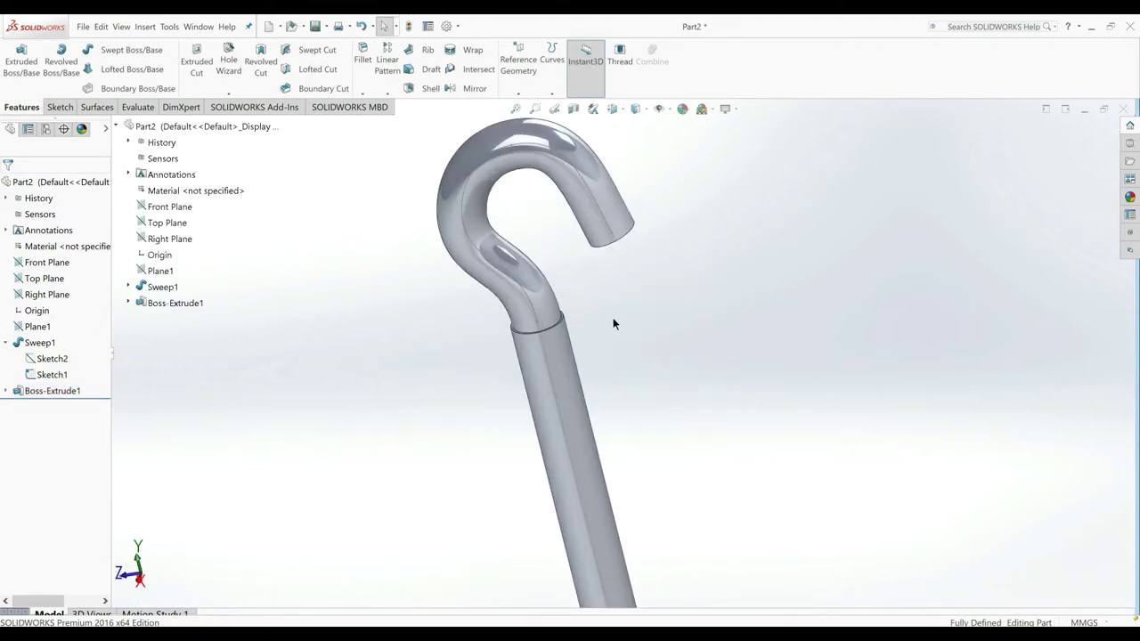
pyautogui.rightClick(51, 375)
pyautogui.click(63, 341)
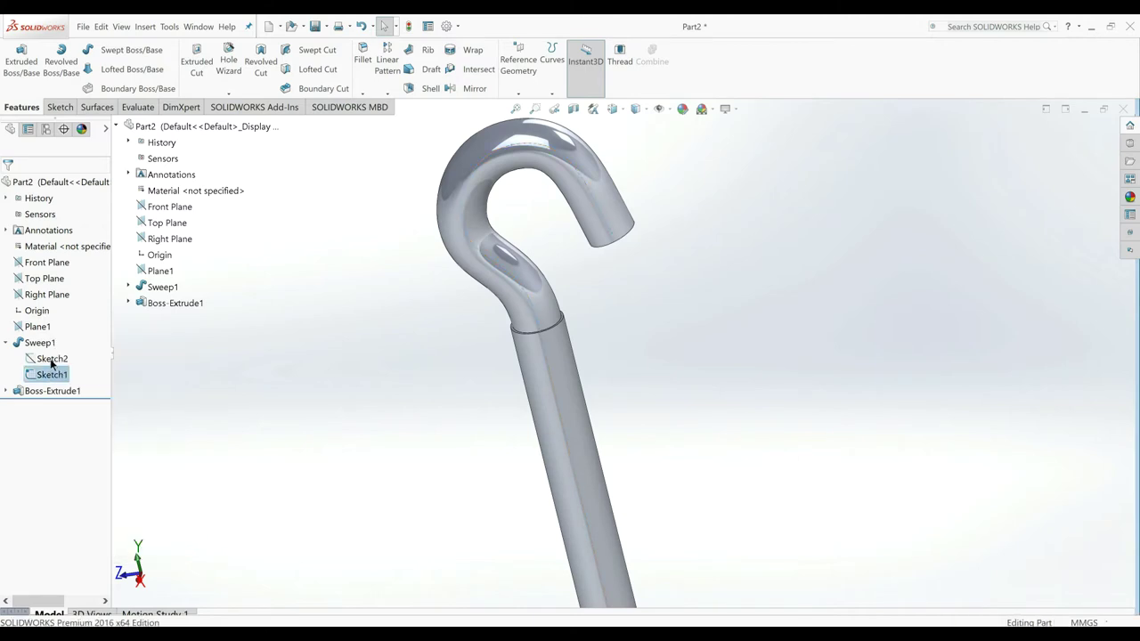
pyautogui.click(5, 343)
pyautogui.scroll(-1, 564, 275)
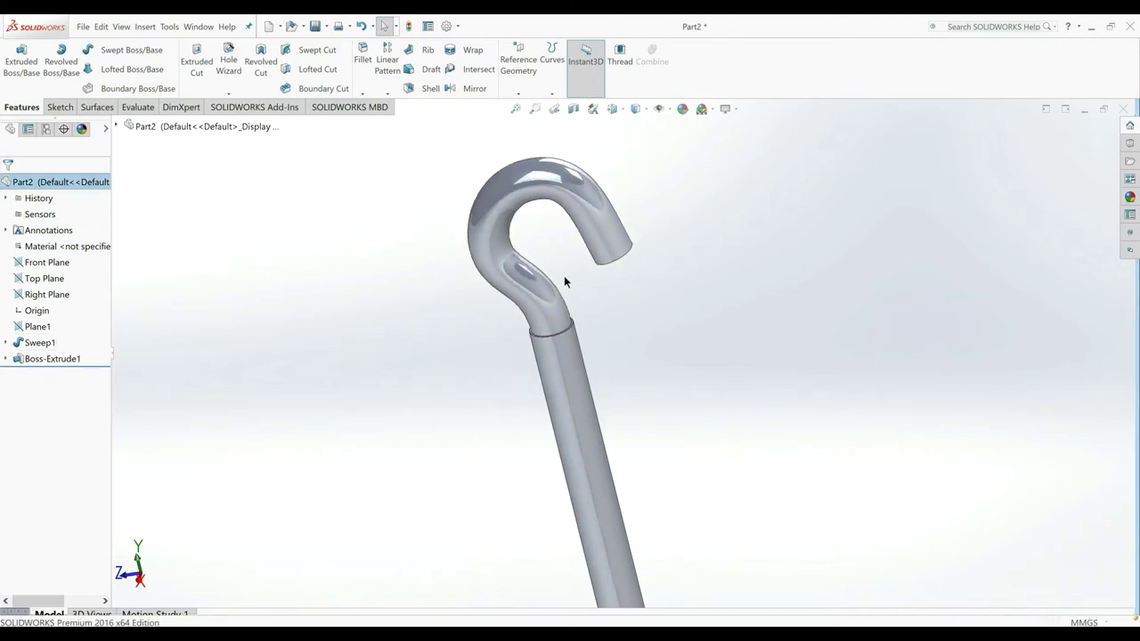
pyautogui.scroll(-1, 564, 275)
# Step: Start an asymmetric fillet on the joint edge between rod and hook
pyautogui.click(362, 60)
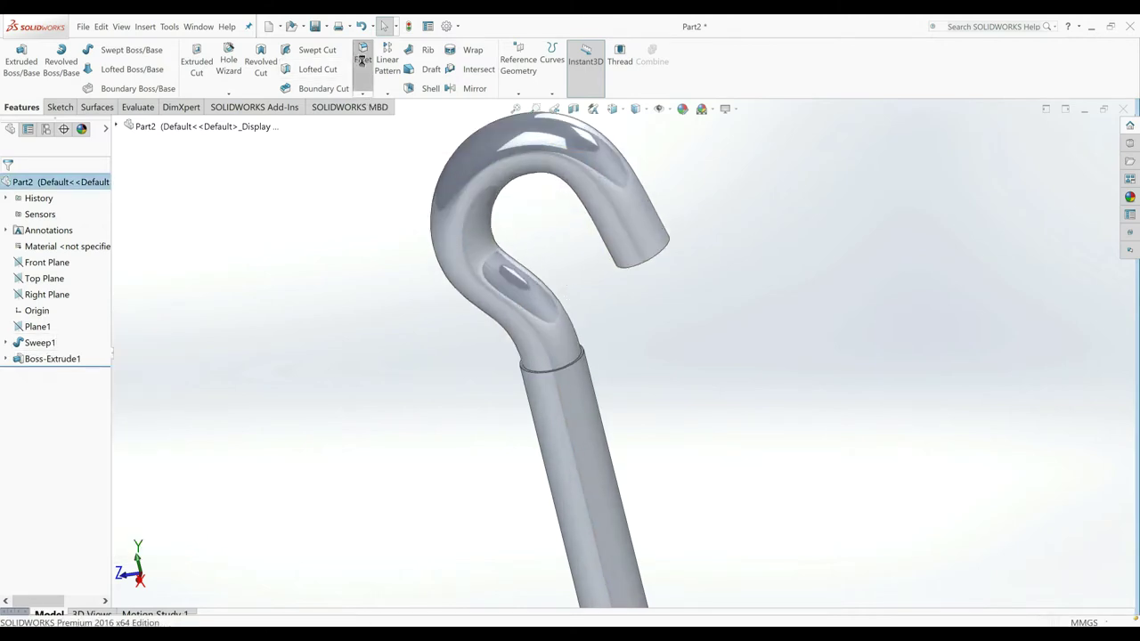
pyautogui.click(530, 369)
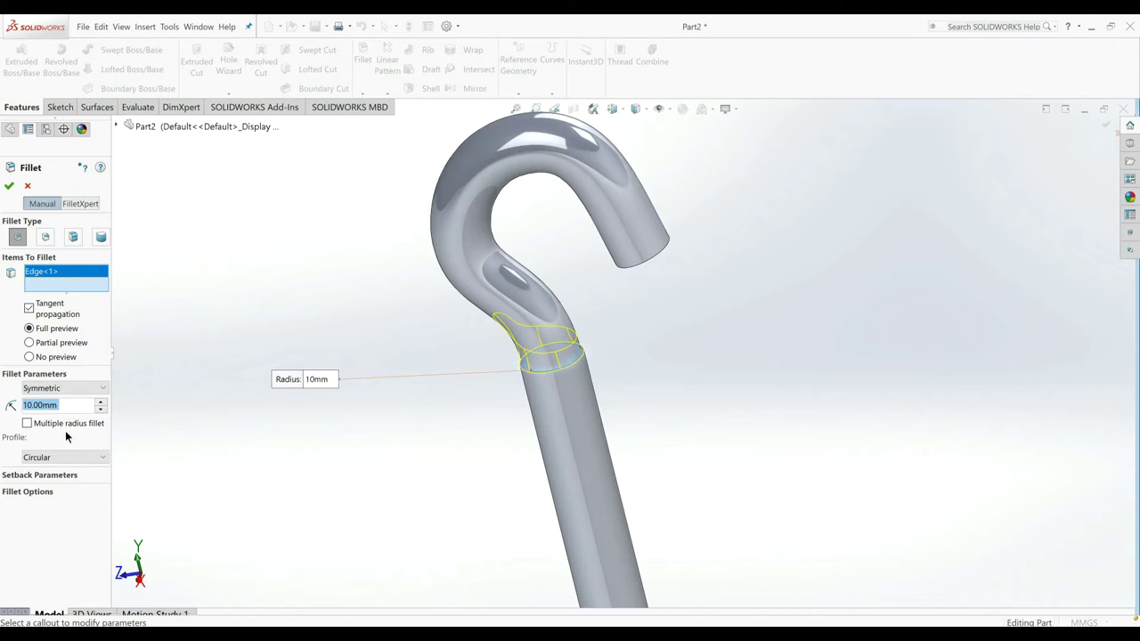
pyautogui.click(56, 390)
pyautogui.click(51, 410)
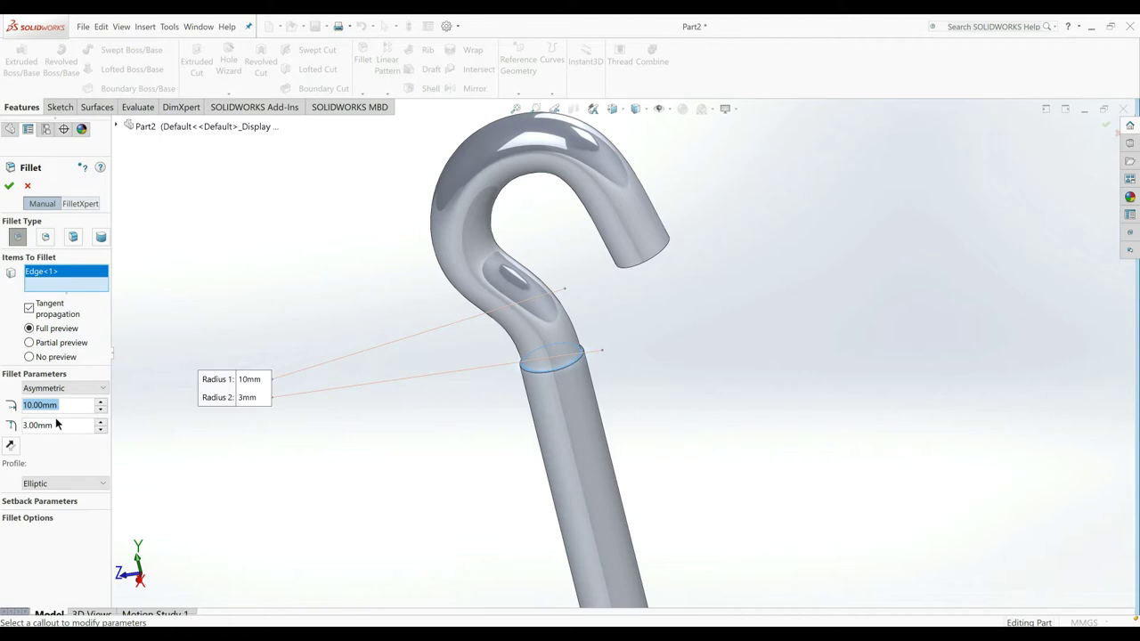
pyautogui.write('1')
pyautogui.press('Return')
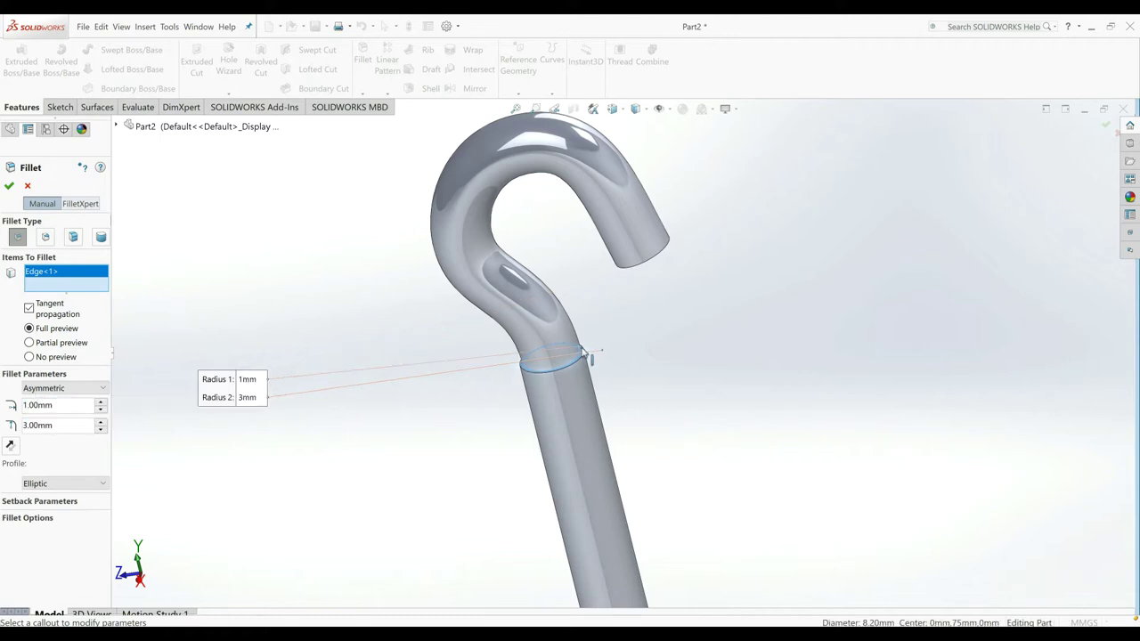
# Step: Set the fillet radii to 3 mm and 1 mm and accept it
pyautogui.scroll(-3, 585, 353)
pyautogui.moveTo(564, 356); pyautogui.dragTo(560, 312, button='middle')
pyautogui.doubleClick(67, 426)
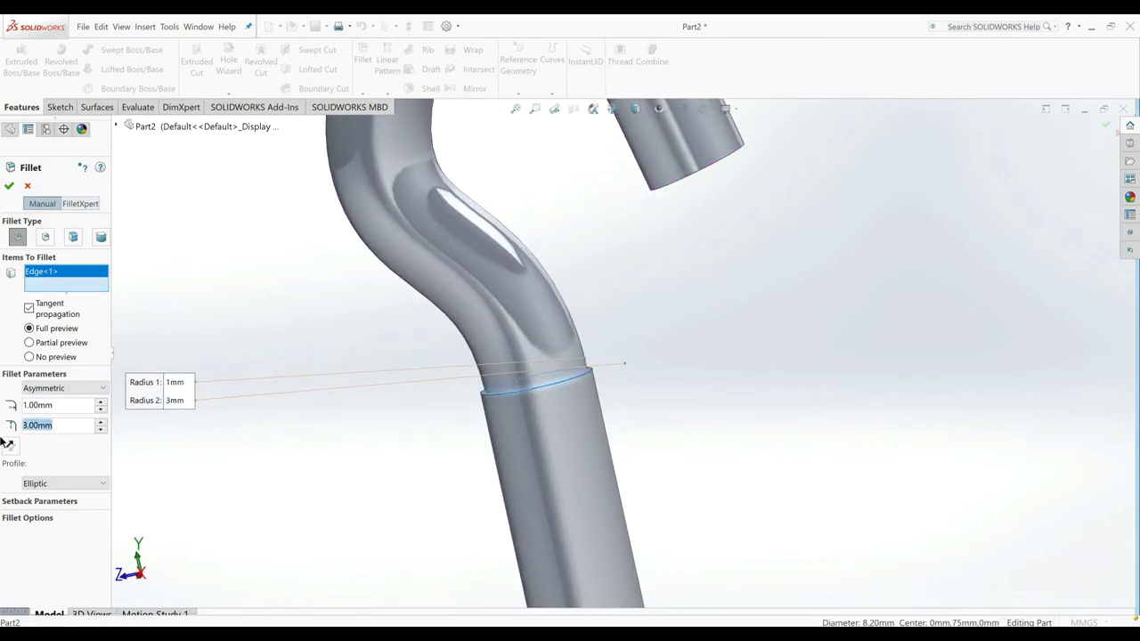
pyautogui.write('1')
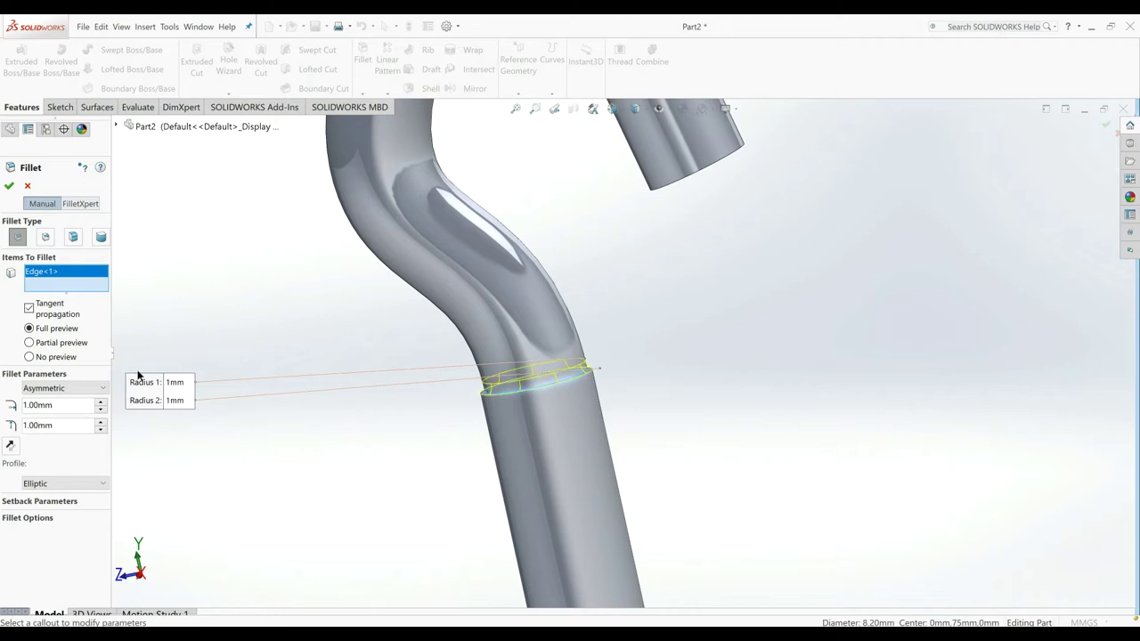
pyautogui.doubleClick(40, 405)
pyautogui.write('3')
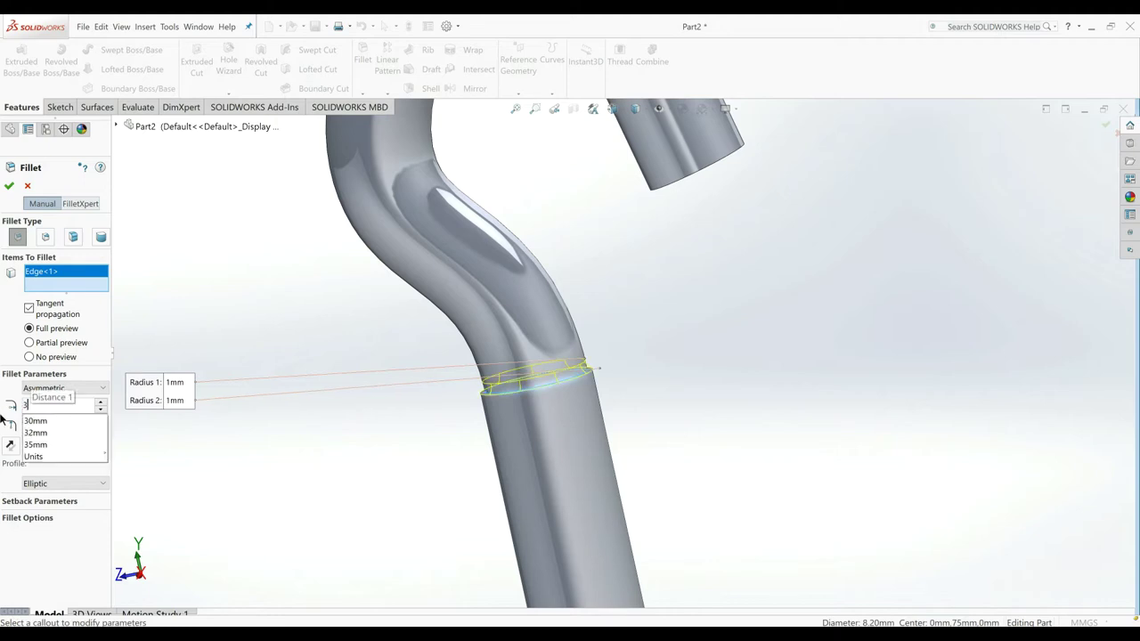
pyautogui.press('Return')
pyautogui.scroll(2, 446, 453)
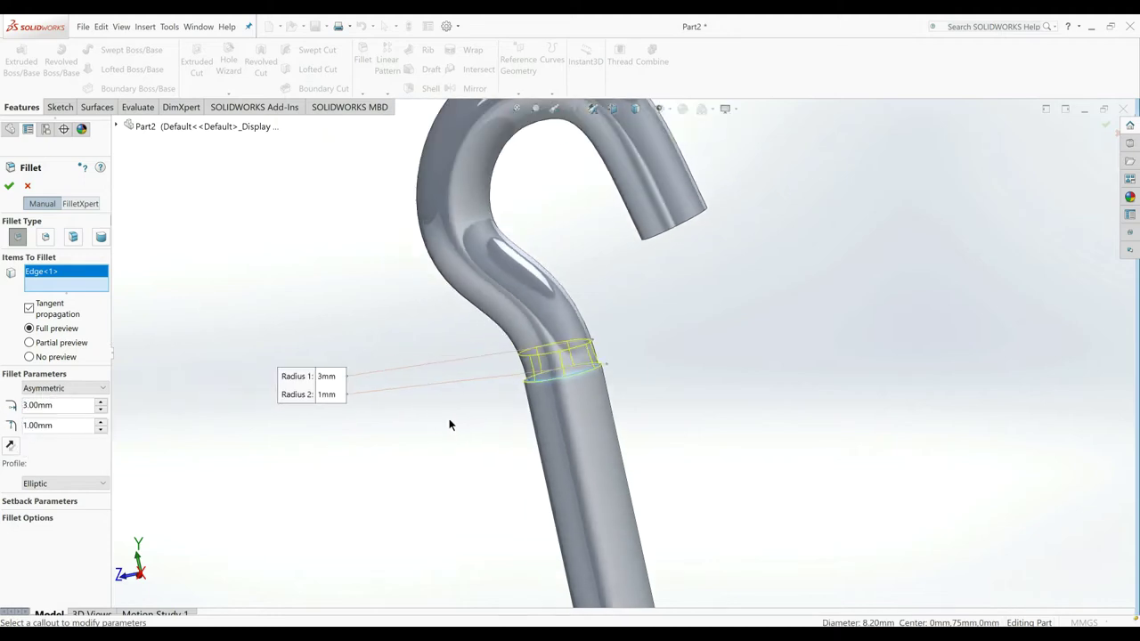
pyautogui.click(9, 187)
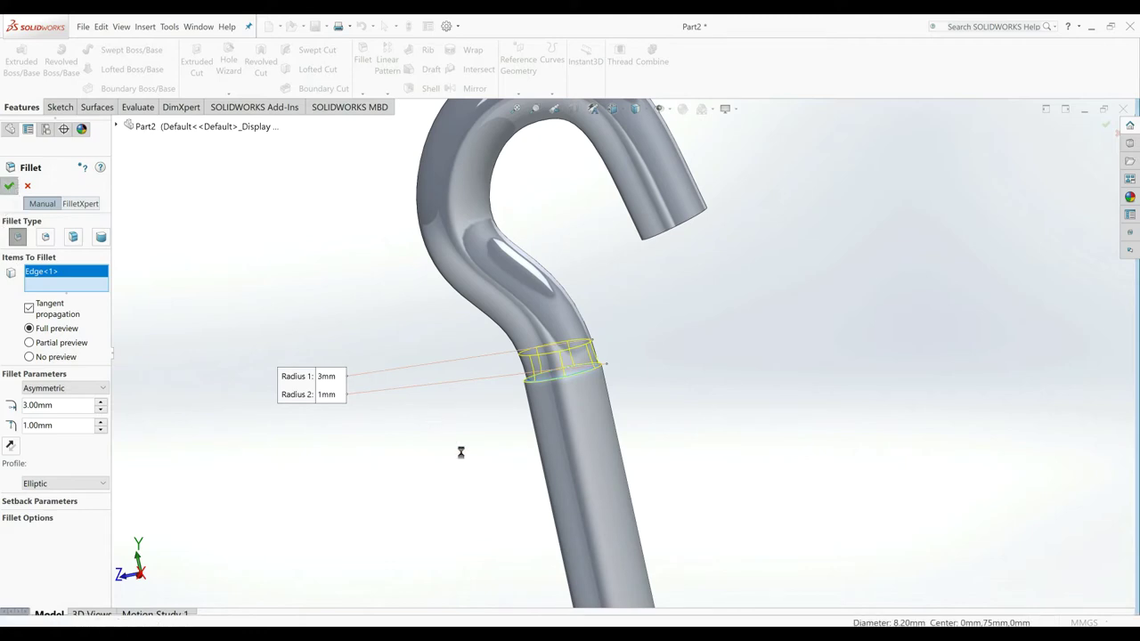
# Step: Start a thread on the rod, picking its end edge as the thread start
pyautogui.scroll(2, 471, 463)
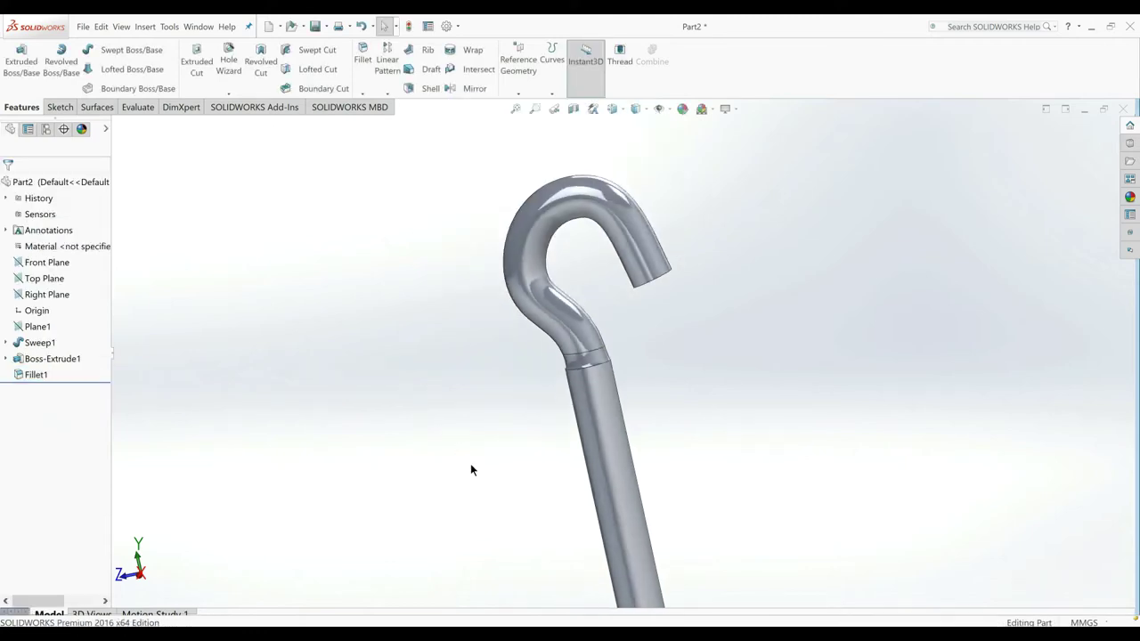
pyautogui.moveTo(470, 463)
pyautogui.mouseDown(button='middle')
pyautogui.moveTo(514, 454)
pyautogui.moveTo(512, 409)
pyautogui.moveTo(457, 414)
pyautogui.moveTo(419, 443)
pyautogui.moveTo(633, 489)
pyautogui.moveTo(587, 484)
pyautogui.moveTo(521, 501)
pyautogui.moveTo(618, 389)
pyautogui.mouseUp(button='middle')
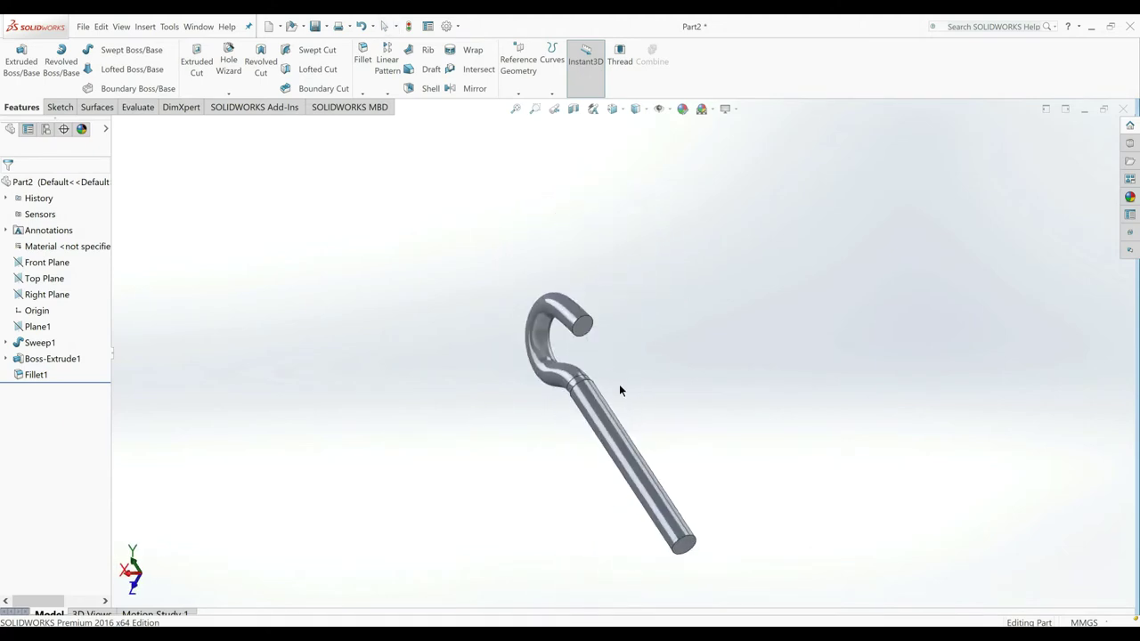
pyautogui.click(620, 54)
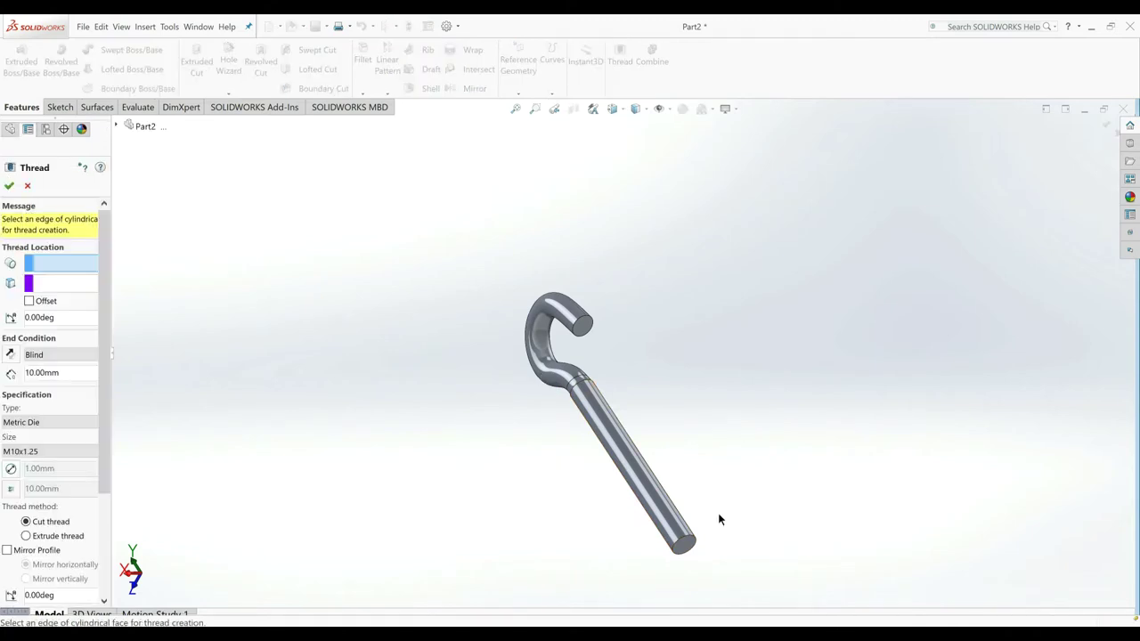
pyautogui.moveTo(719, 519)
pyautogui.mouseDown(button='middle')
pyautogui.moveTo(751, 475)
pyautogui.moveTo(734, 531)
pyautogui.mouseUp(button='middle')
pyautogui.scroll(-2, 734, 532)
pyautogui.scroll(-1, 734, 531)
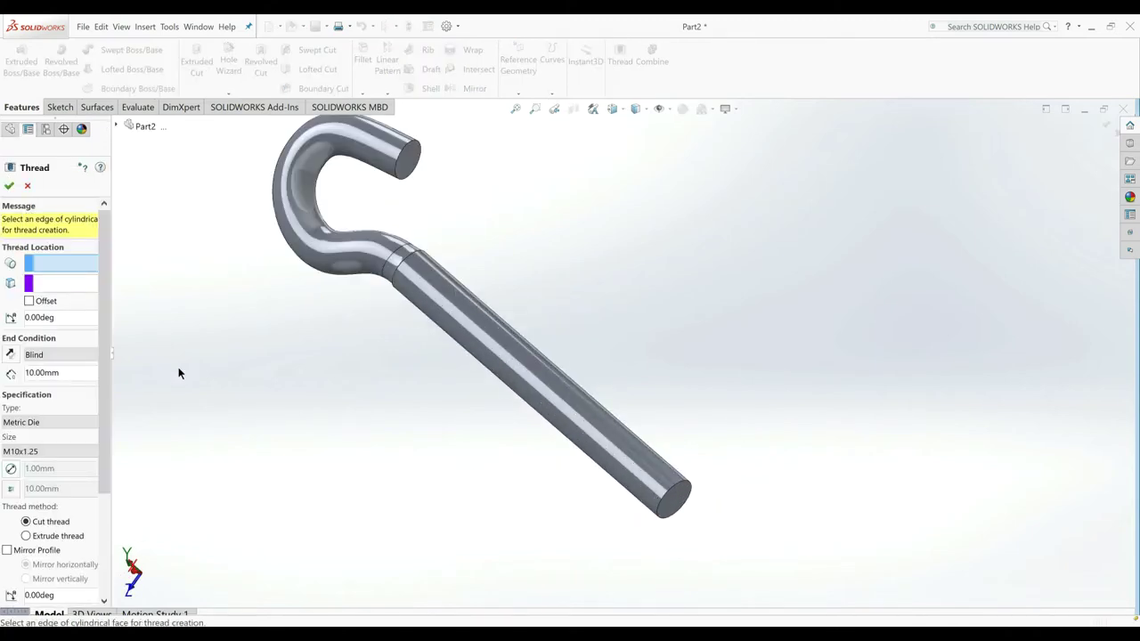
pyautogui.moveTo(112, 349); pyautogui.dragTo(174, 356)
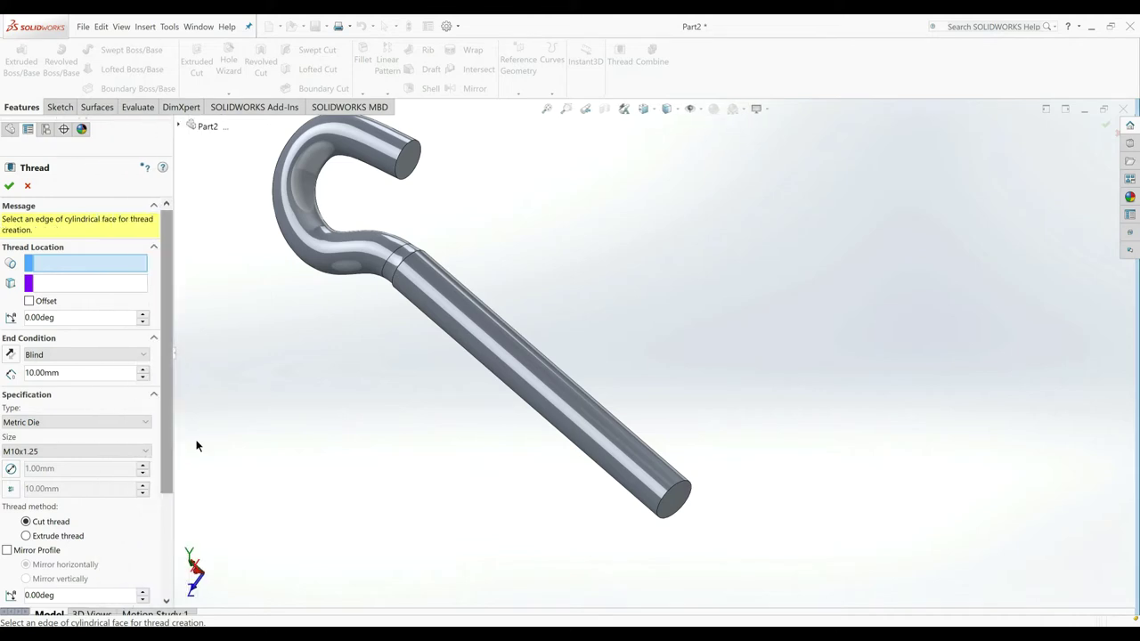
pyautogui.click(661, 517)
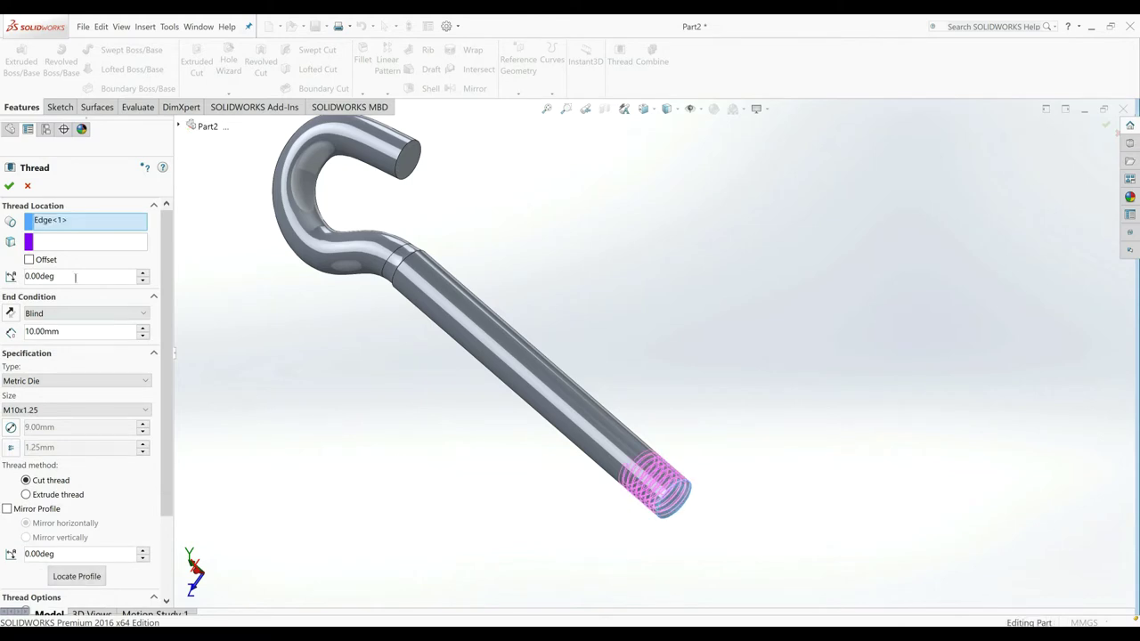
# Step: Offset the thread start 10 mm in reverse and set the thread length to 85 mm
pyautogui.click(53, 259)
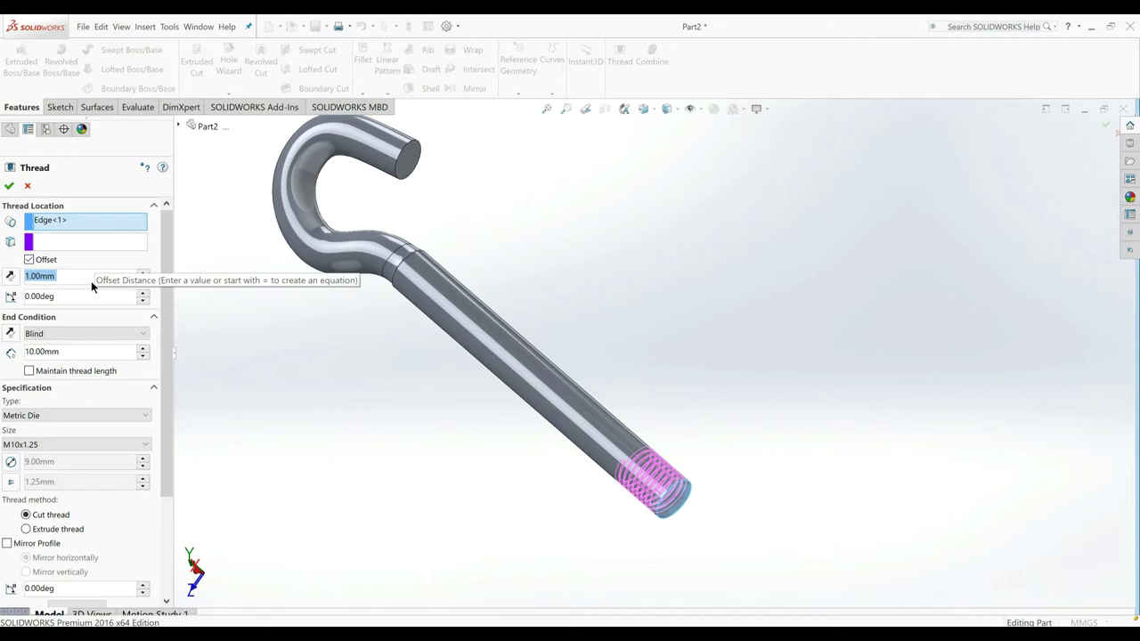
pyautogui.write('10')
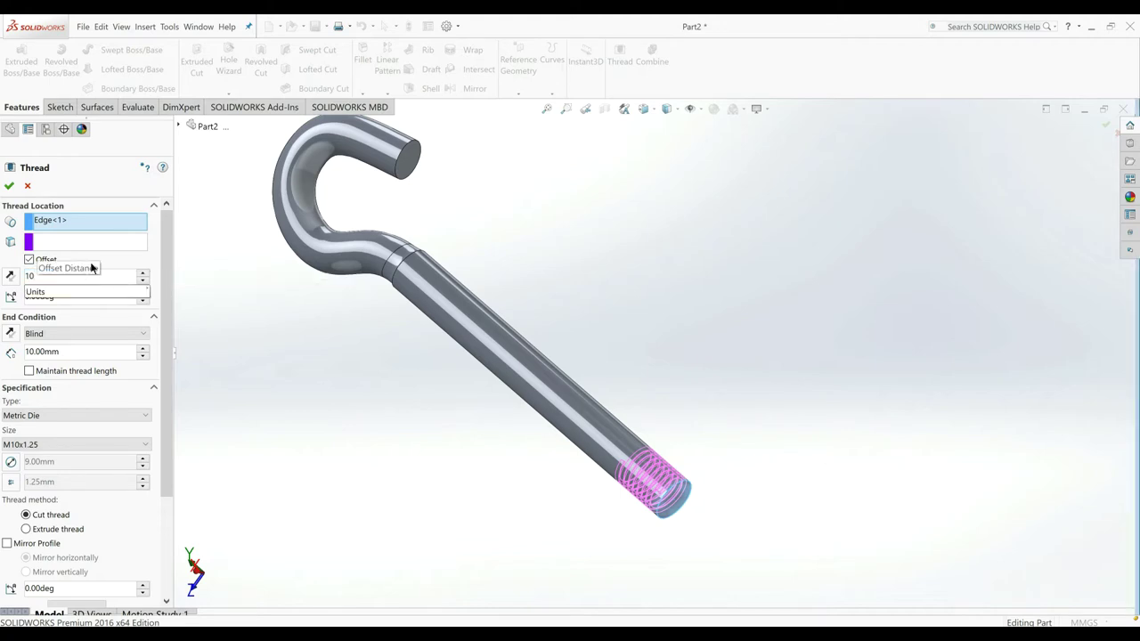
pyautogui.press('Return')
pyautogui.click(9, 278)
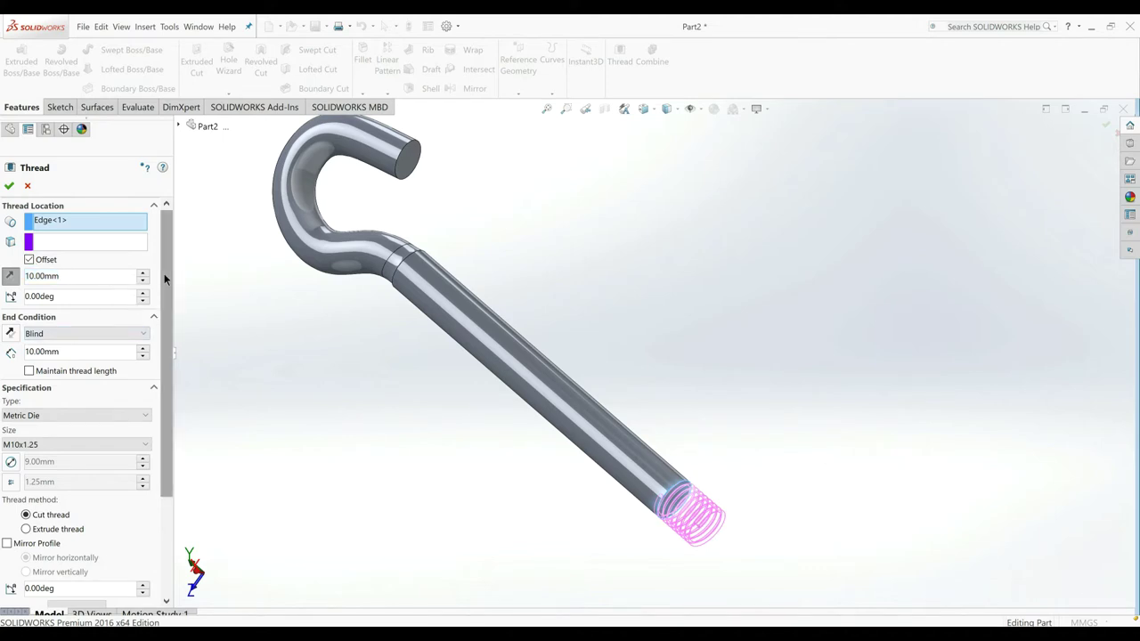
pyautogui.click(24, 352)
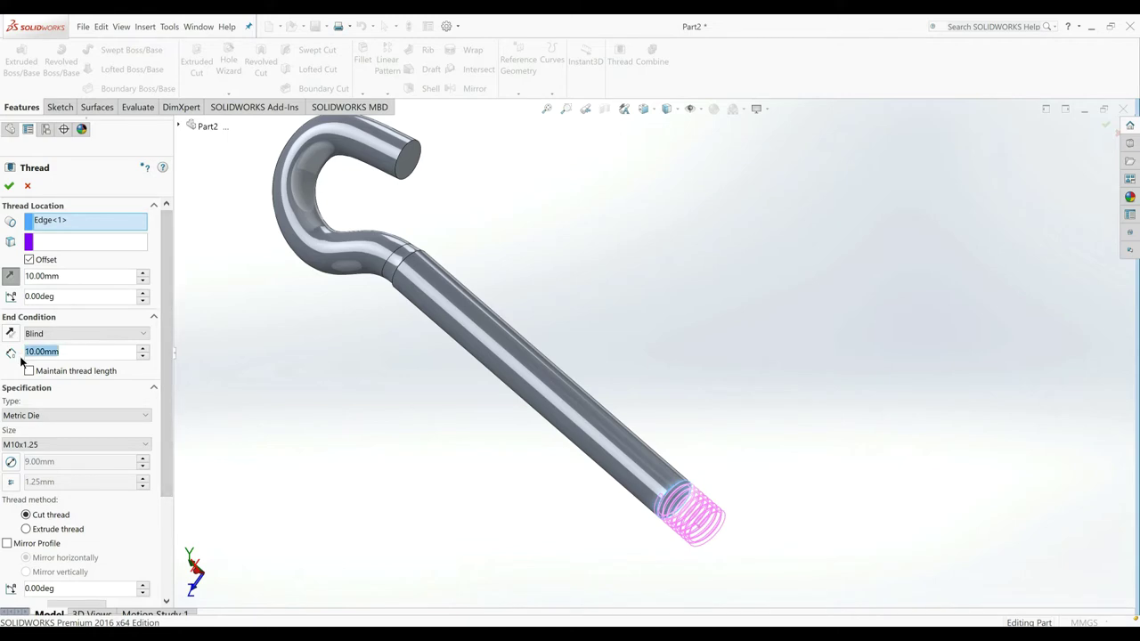
pyautogui.write('85')
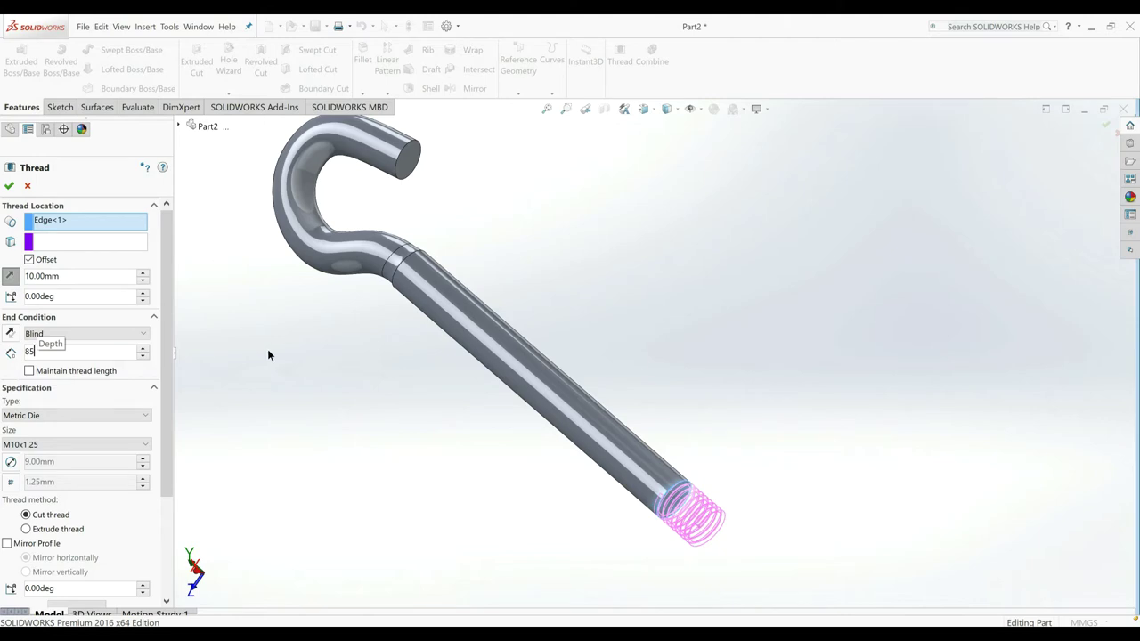
pyautogui.press('Return')
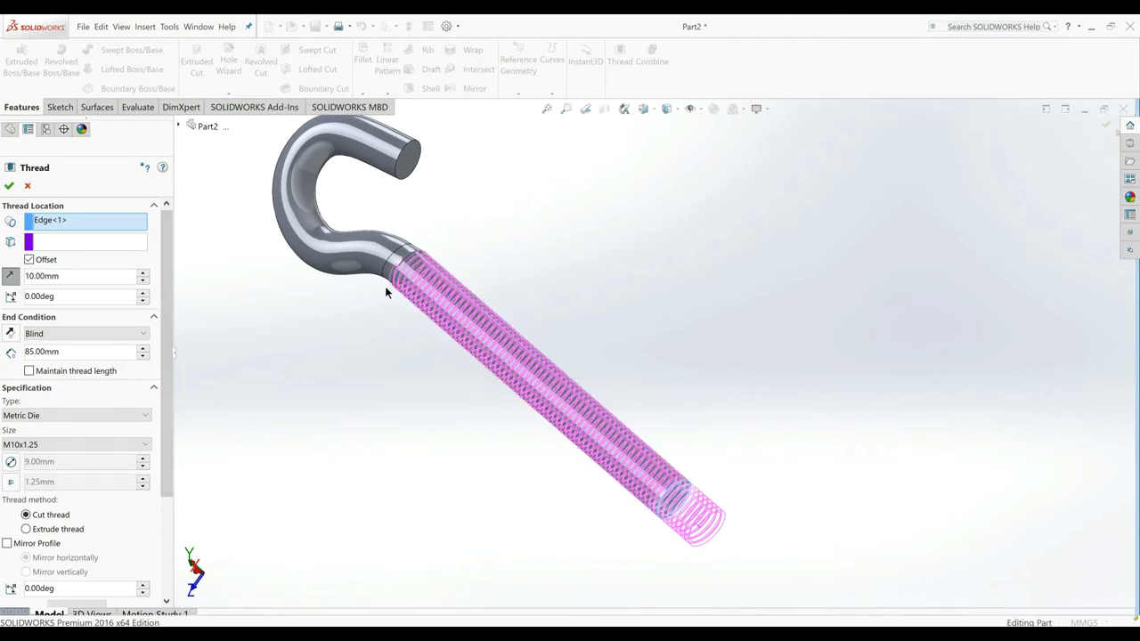
# Step: Keep size M10x1.25, accept the thread, and inspect the threaded bolt
pyautogui.scroll(-1, 387, 294)
pyautogui.scroll(-1, 395, 305)
pyautogui.scroll(-1, 395, 305)
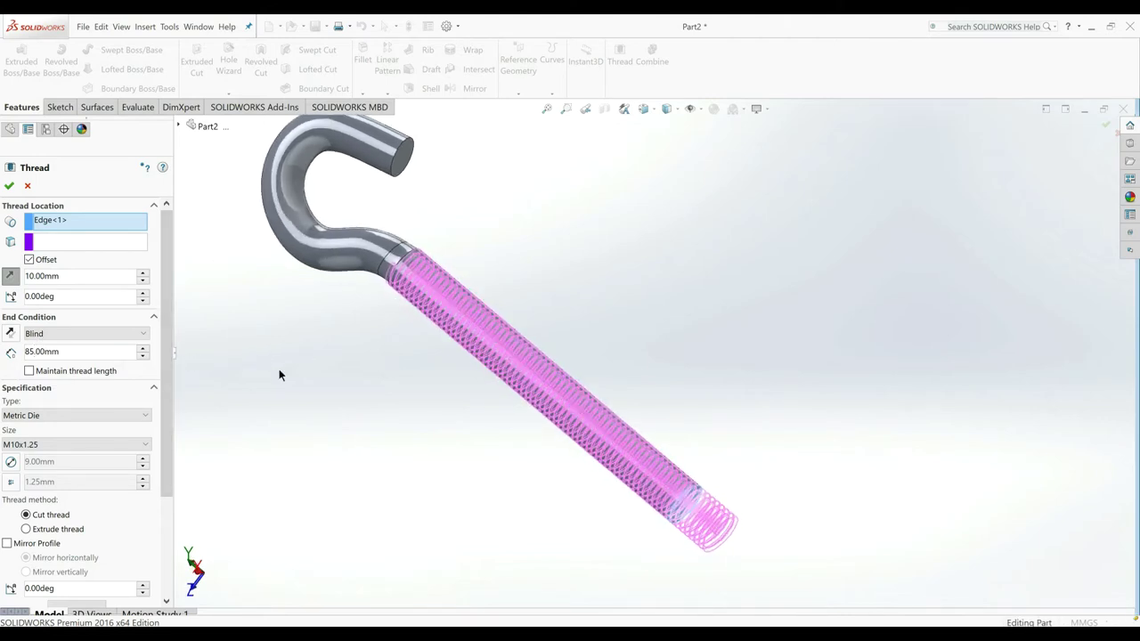
pyautogui.click(82, 443)
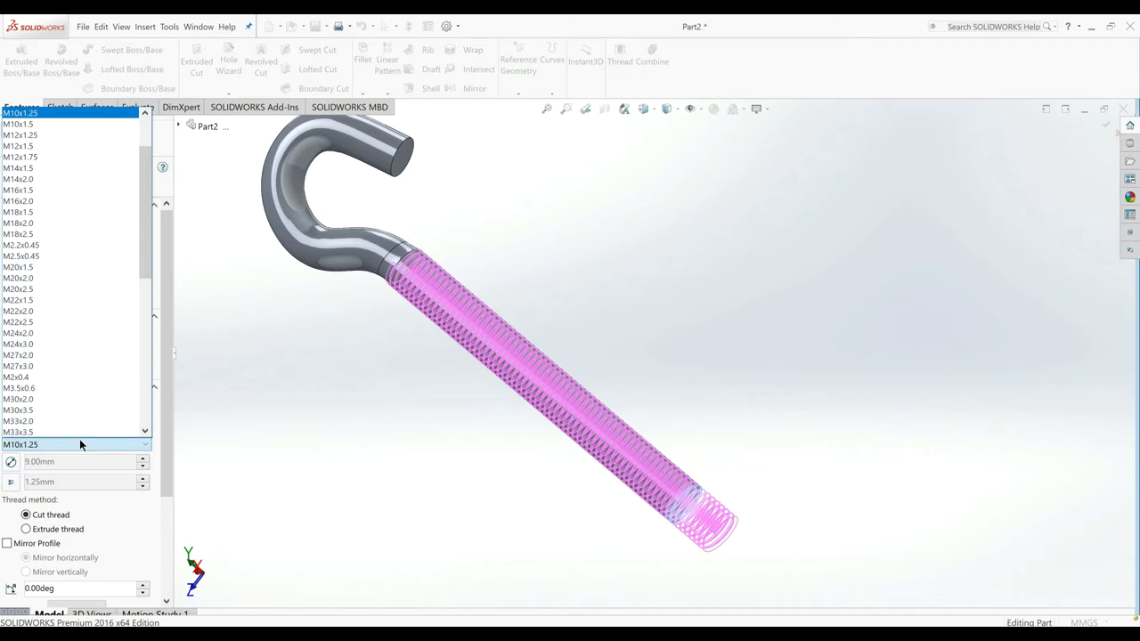
pyautogui.click(58, 114)
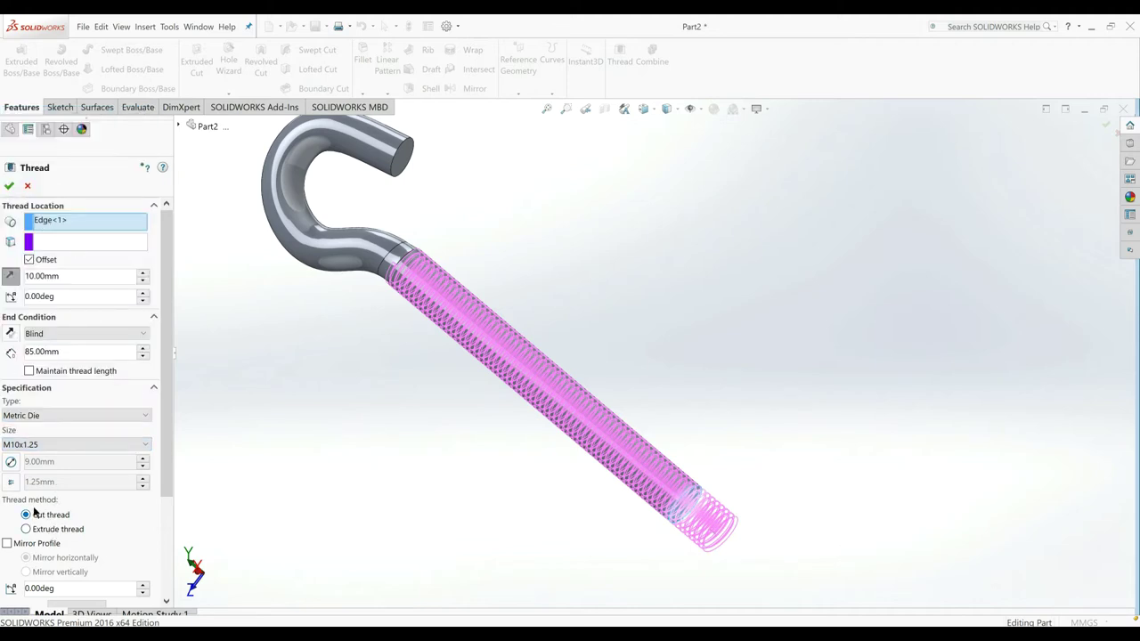
pyautogui.click(9, 187)
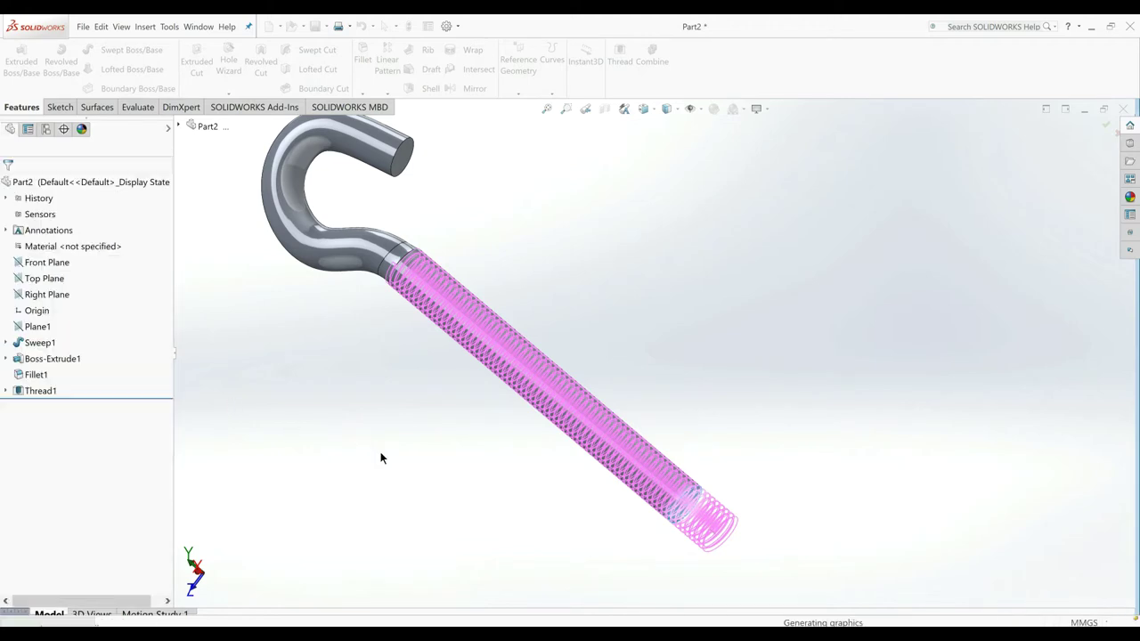
pyautogui.moveTo(507, 451)
pyautogui.mouseDown(button='middle')
pyautogui.moveTo(448, 394)
pyautogui.moveTo(501, 555)
pyautogui.moveTo(484, 342)
pyautogui.moveTo(468, 389)
pyautogui.moveTo(491, 379)
pyautogui.mouseUp(button='middle')
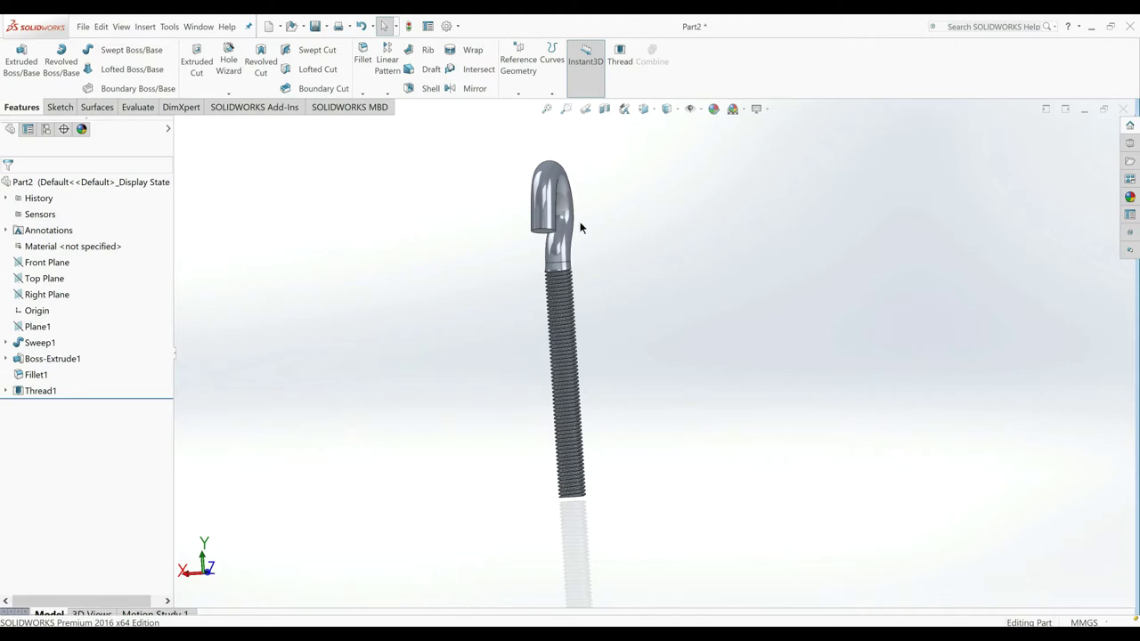
pyautogui.moveTo(579, 224); pyautogui.dragTo(623, 132, button='middle')
pyautogui.scroll(-2, 623, 132)
pyautogui.moveTo(611, 232); pyautogui.dragTo(585, 119, button='middle')
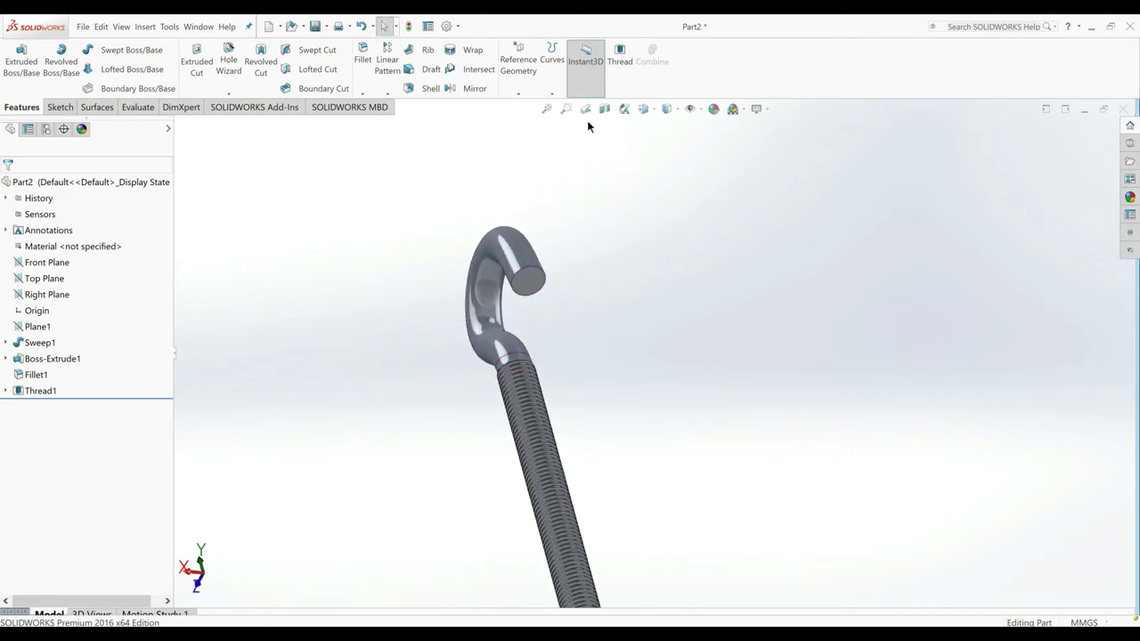
# Step: Start a new fillet and adjust its type and distance values
pyautogui.click(366, 58)
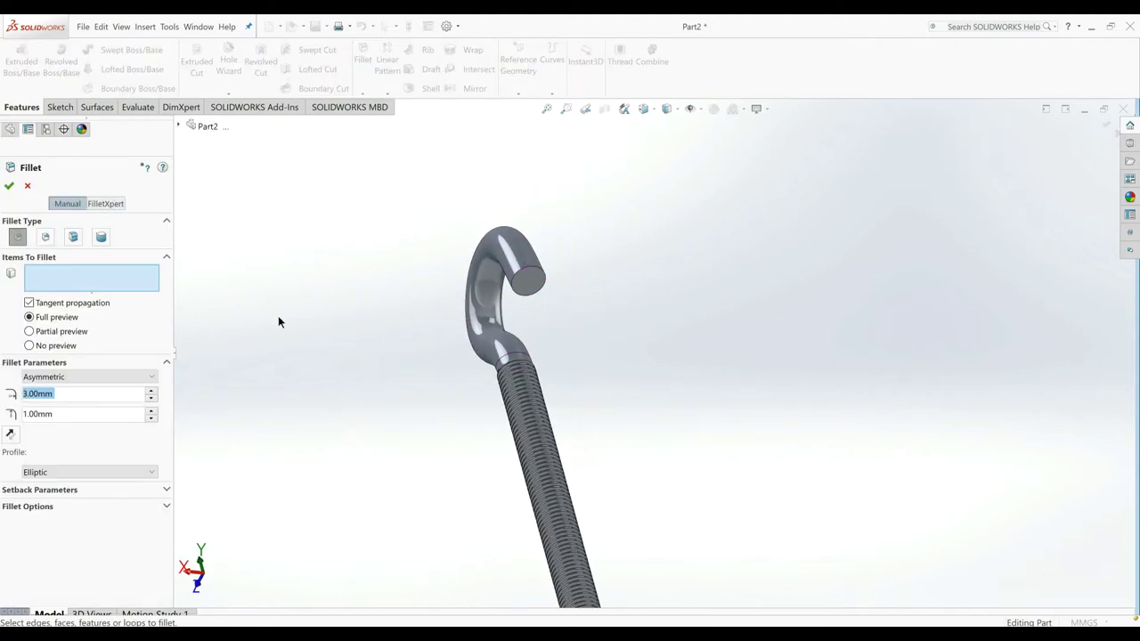
pyautogui.press('BackSpace')
pyautogui.click(122, 372)
pyautogui.click(107, 377)
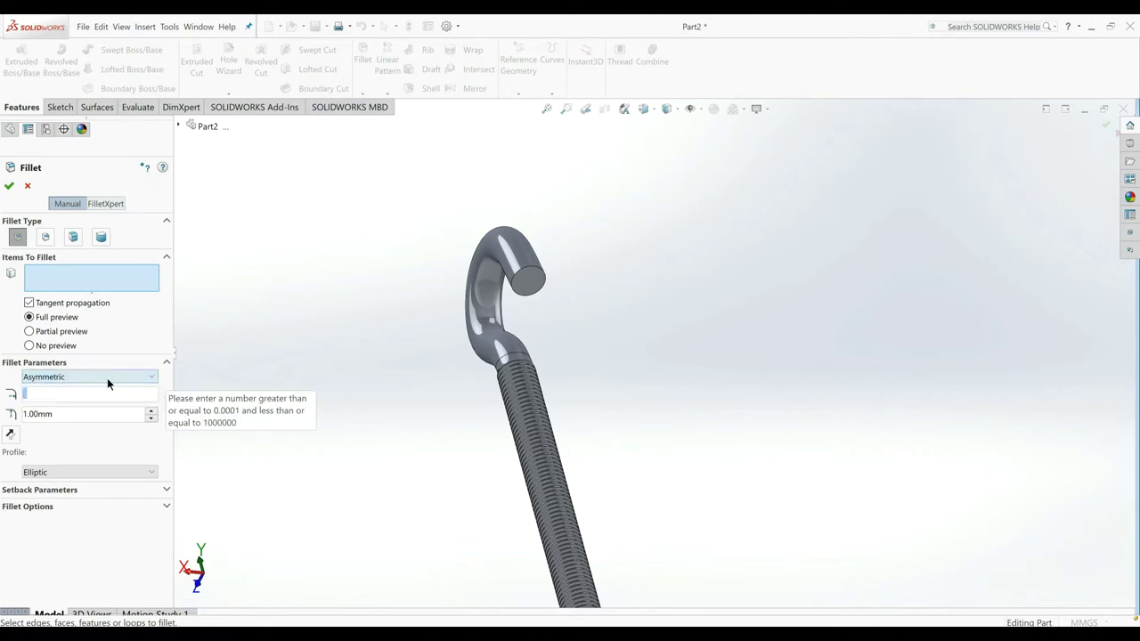
pyautogui.write('0')
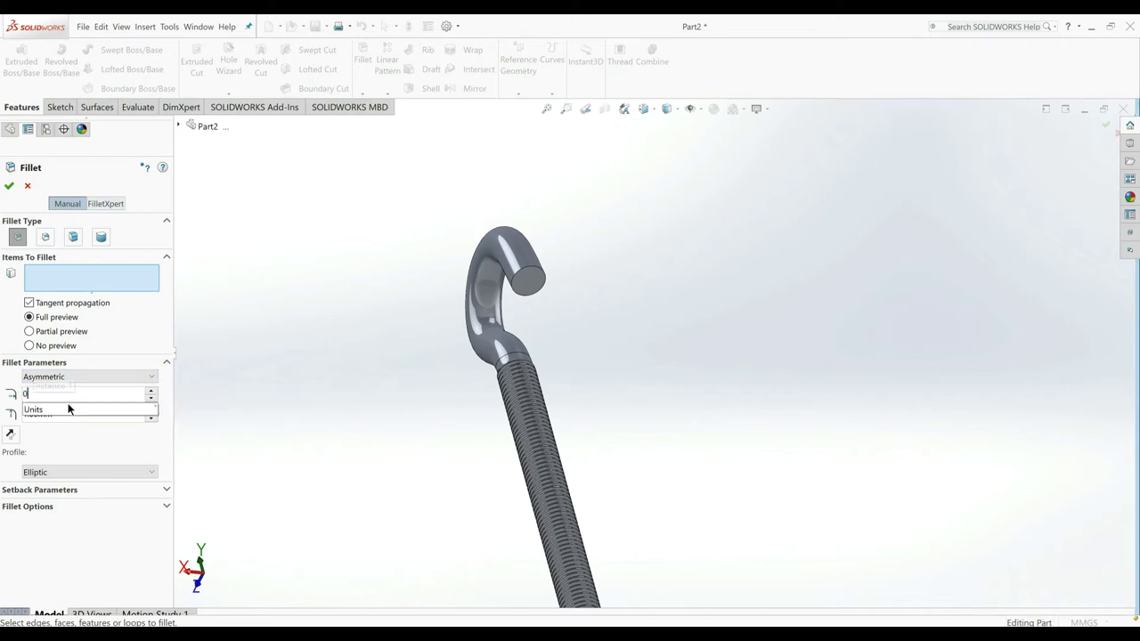
pyautogui.click(105, 373)
pyautogui.click(103, 392)
# Step: Round the hook's end face with a symmetric 0.2 mm fillet
pyautogui.click(62, 381)
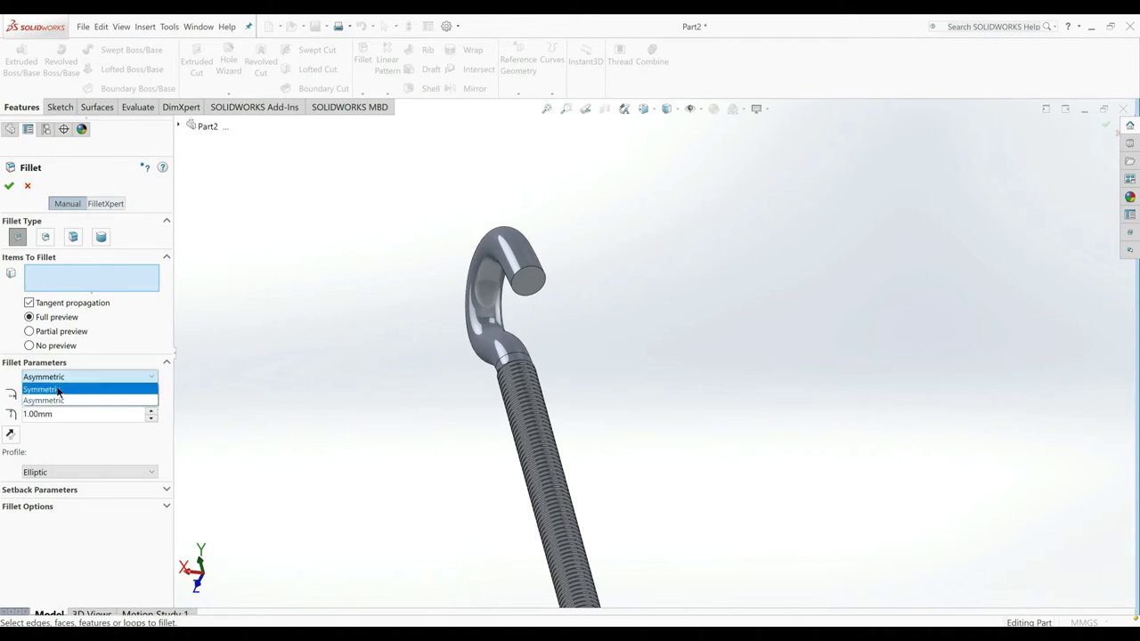
pyautogui.click(59, 382)
pyautogui.write('2')
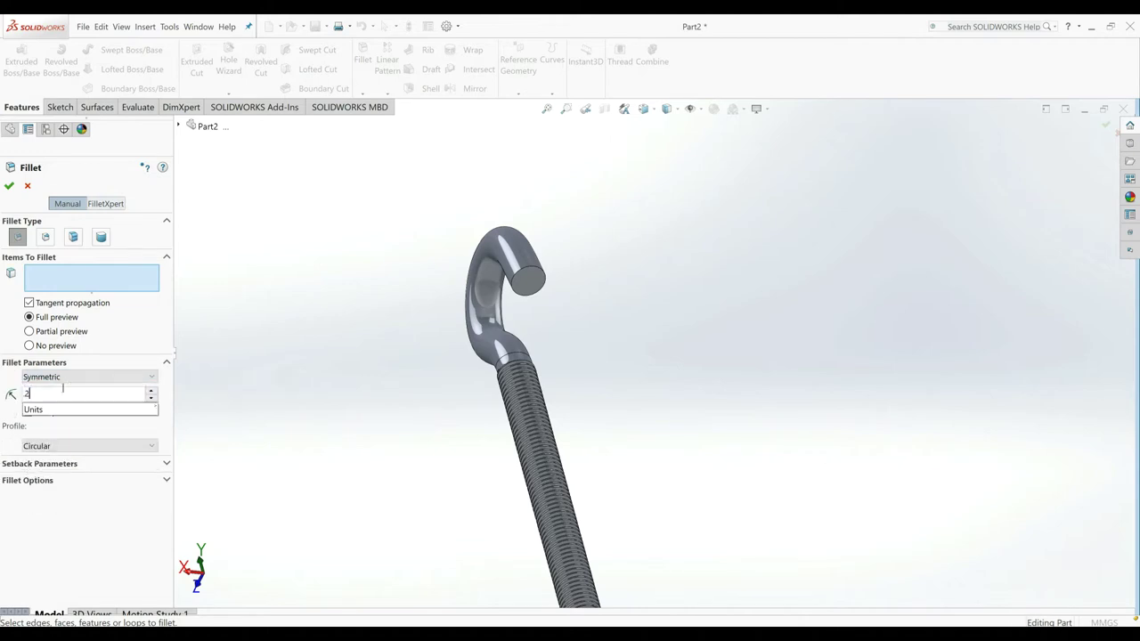
pyautogui.press('Return')
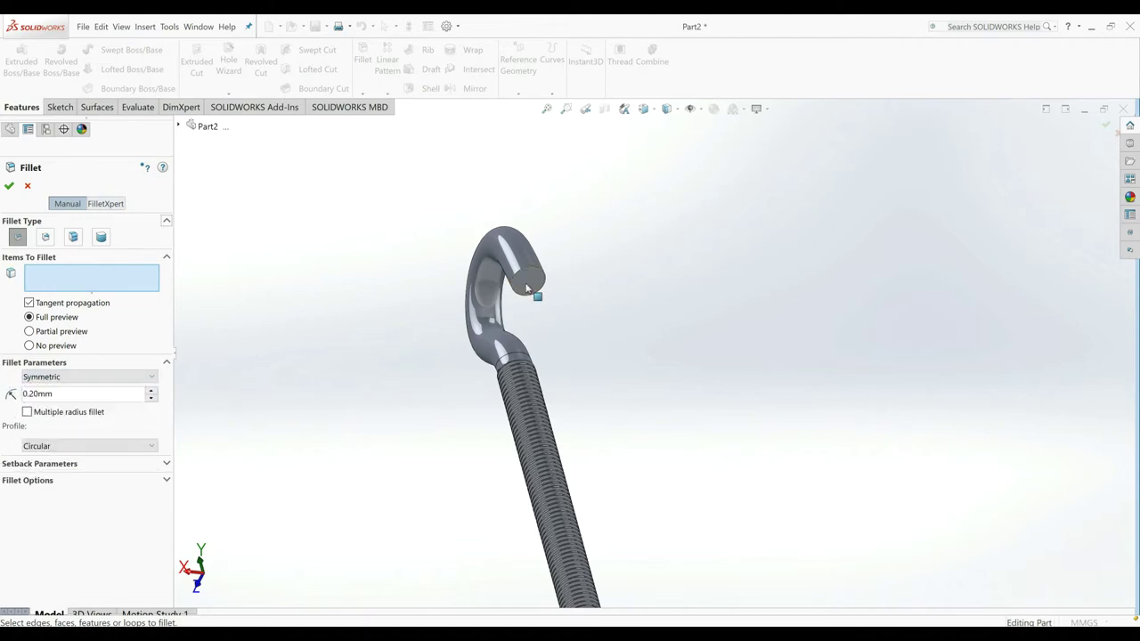
pyautogui.click(527, 284)
pyautogui.click(9, 186)
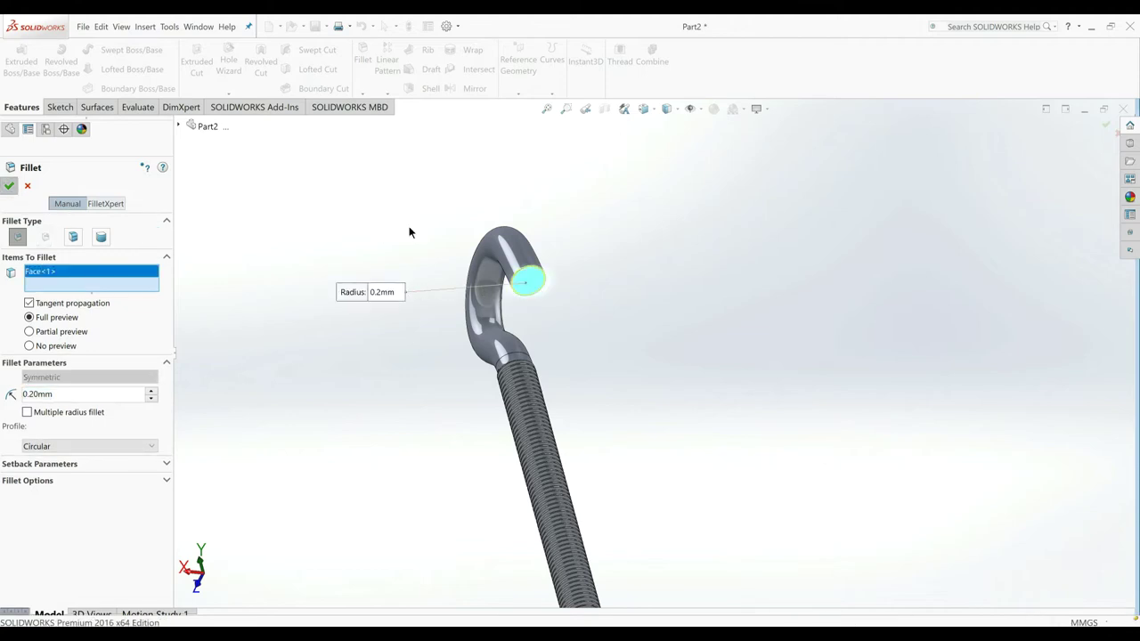
pyautogui.moveTo(431, 232)
pyautogui.mouseDown(button='middle')
pyautogui.moveTo(473, 294)
pyautogui.moveTo(534, 267)
pyautogui.mouseUp(button='middle')
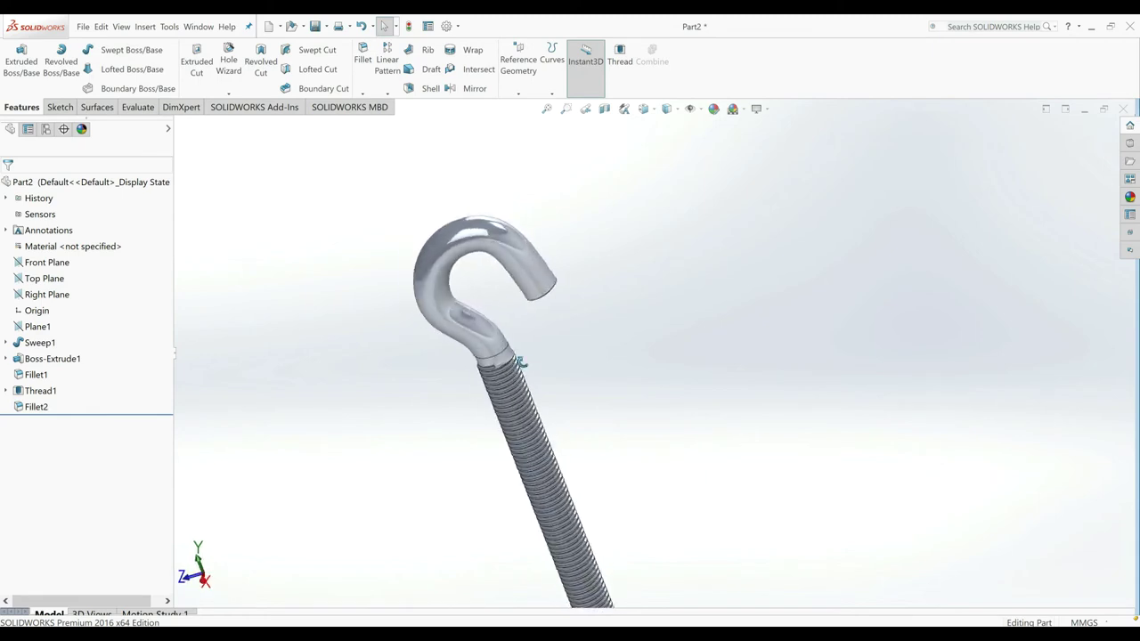
# Step: Apply the Metal > Steel brushed steel appearance to the hook bolt
pyautogui.click(1127, 198)
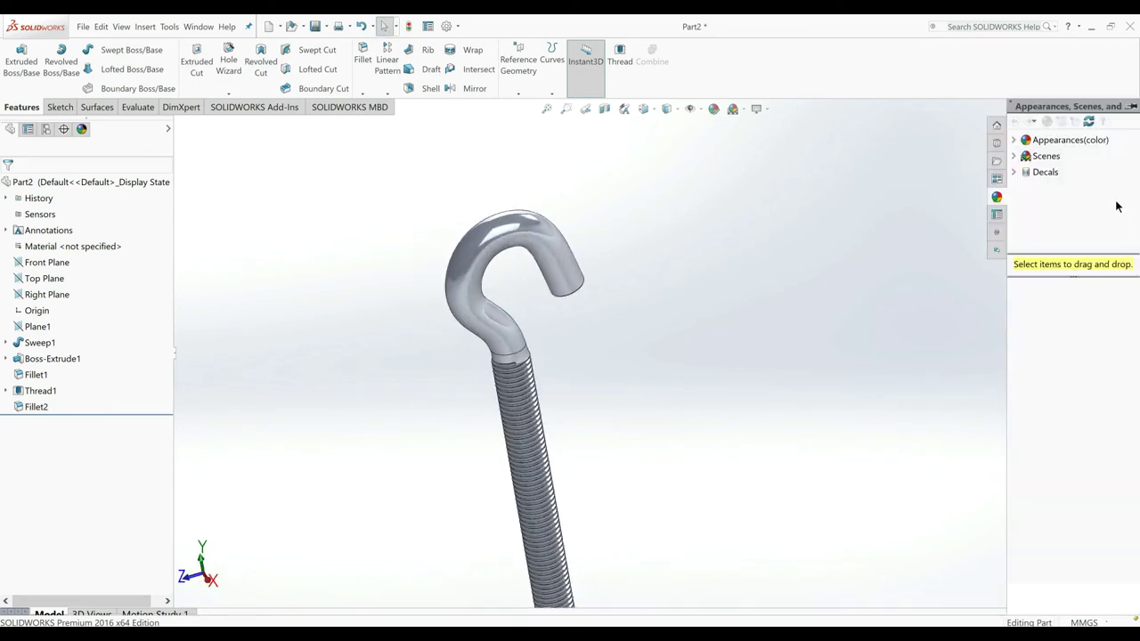
pyautogui.doubleClick(1022, 140)
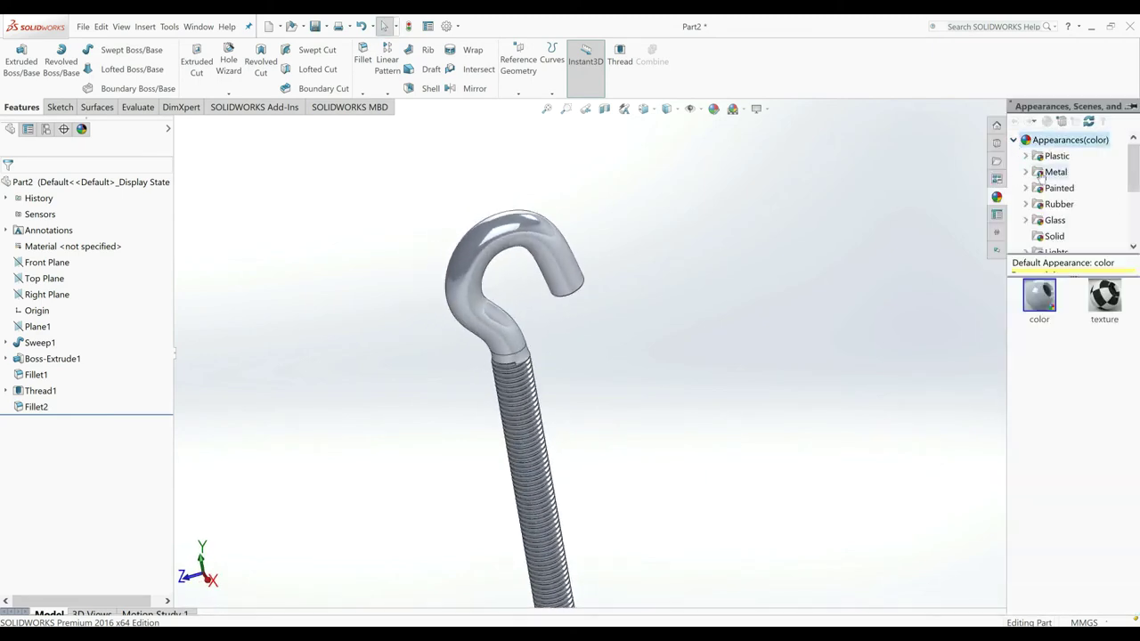
pyautogui.click(1040, 174)
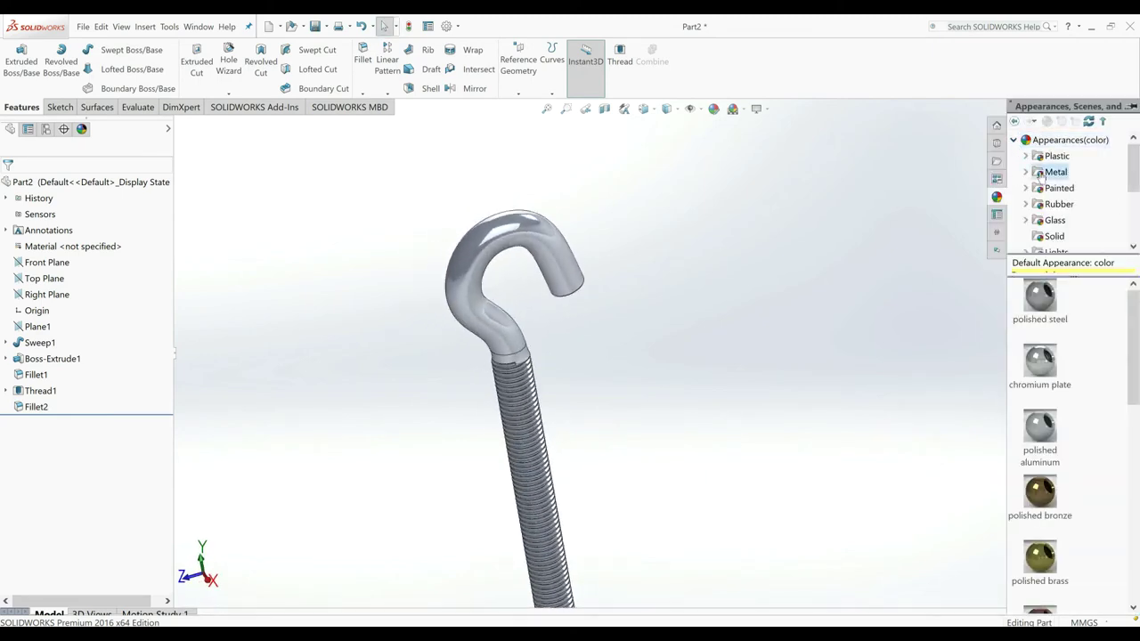
pyautogui.doubleClick(1035, 172)
pyautogui.click(1065, 155)
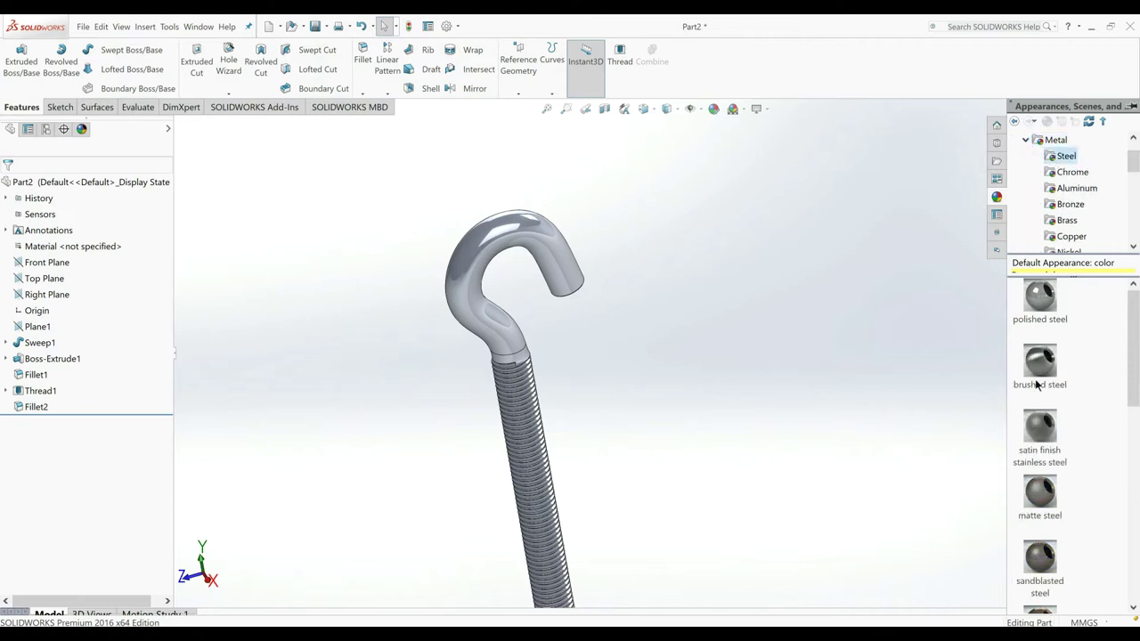
pyautogui.doubleClick(1037, 385)
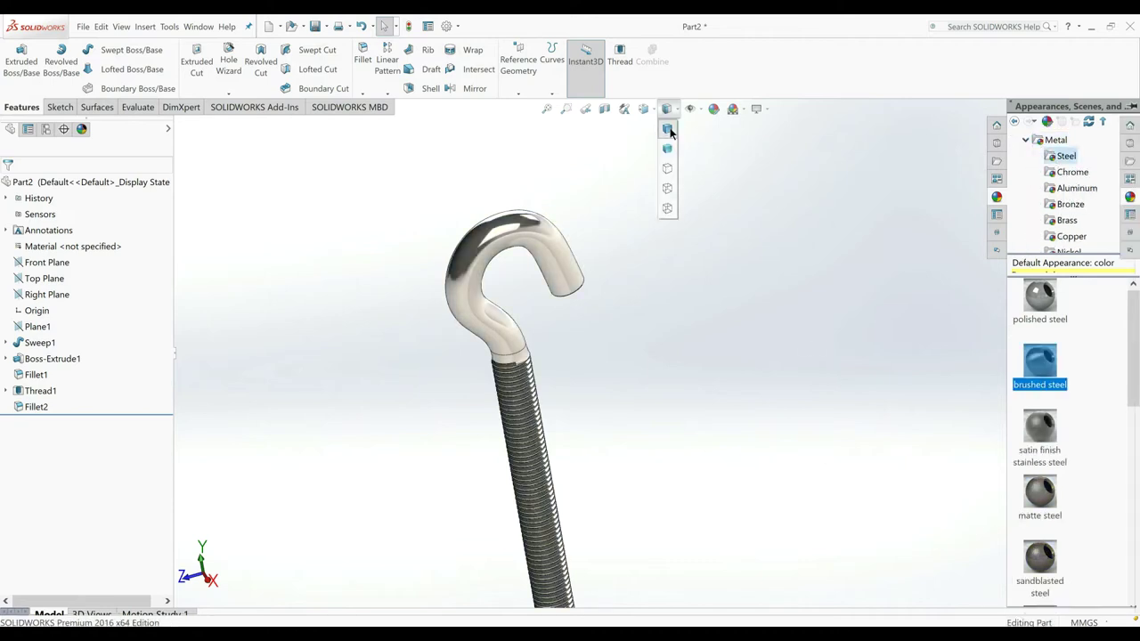
pyautogui.click(679, 228)
pyautogui.moveTo(679, 329)
pyautogui.mouseDown(button='middle')
pyautogui.moveTo(651, 273)
pyautogui.moveTo(601, 264)
pyautogui.mouseUp(button='middle')
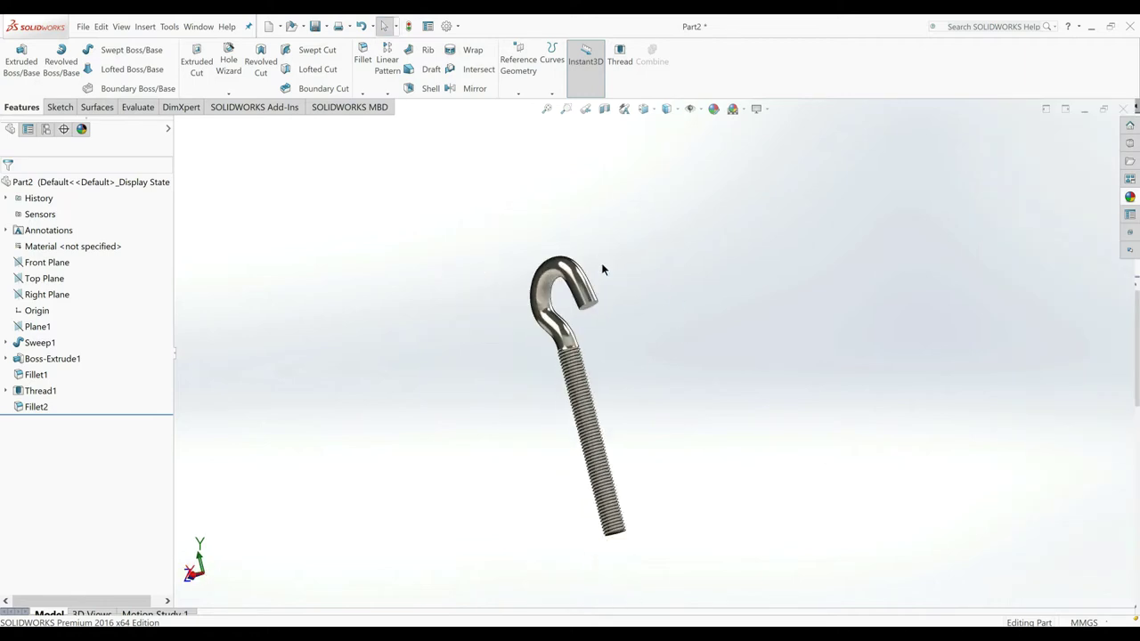
pyautogui.moveTo(635, 474)
pyautogui.mouseDown(button='middle')
pyautogui.moveTo(613, 407)
pyautogui.moveTo(498, 399)
pyautogui.moveTo(704, 277)
pyautogui.mouseUp(button='middle')
pyautogui.hotkey('ctrl', '4')
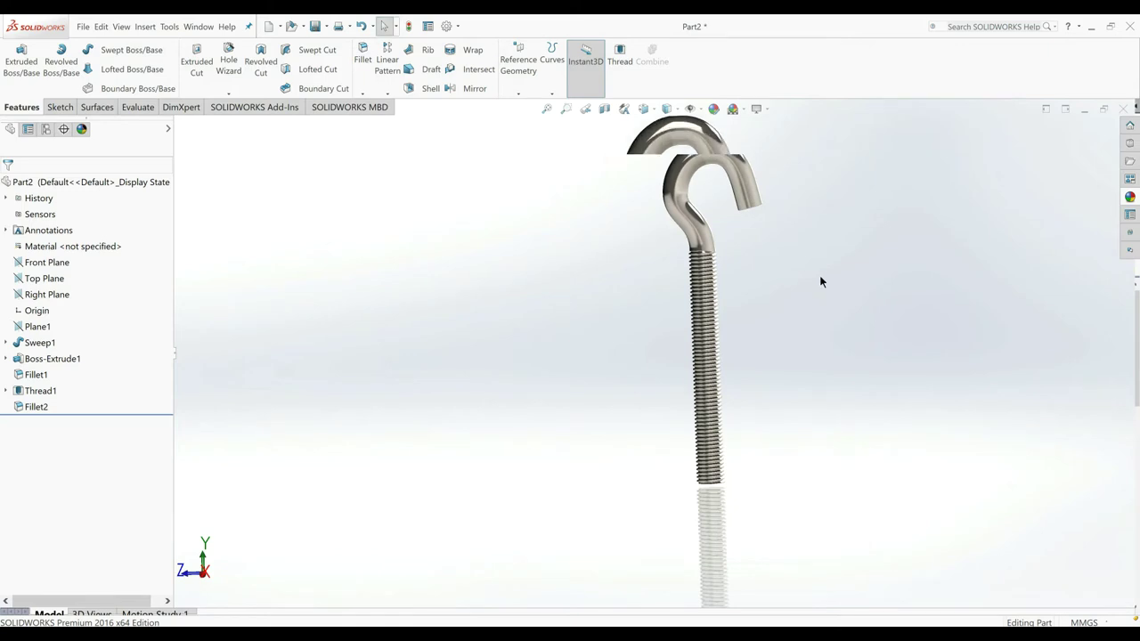
pyautogui.scroll(-2, 806, 260)
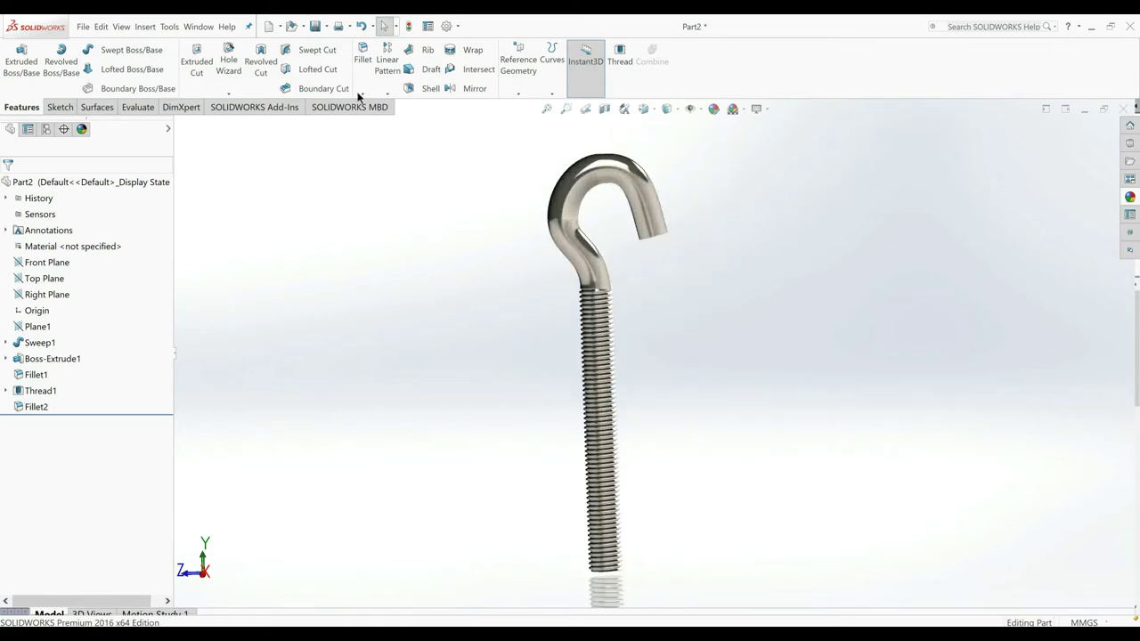
# Step: Save the part as Part1.SLDPRT in the Desktop's New folder
pyautogui.click(315, 28)
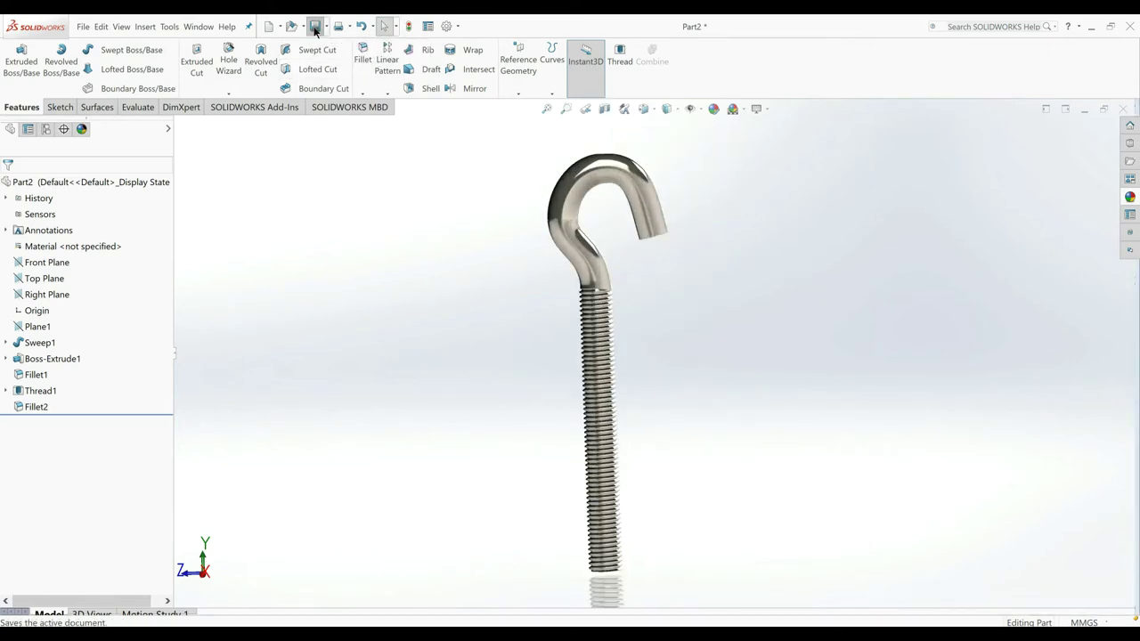
pyautogui.click(377, 150)
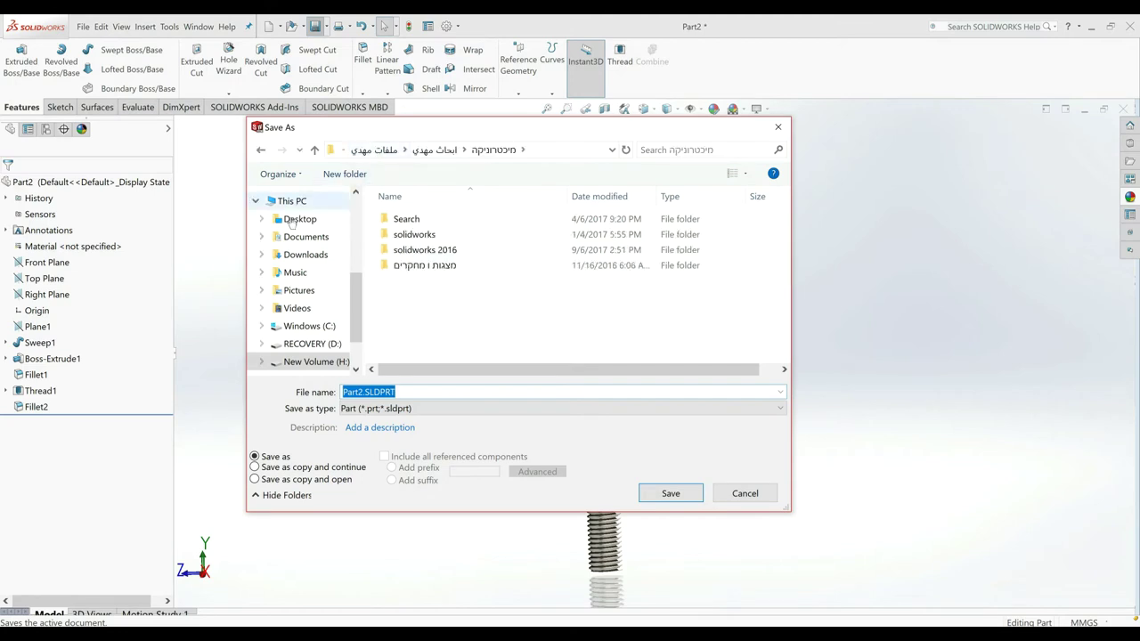
pyautogui.click(343, 219)
pyautogui.doubleClick(405, 233)
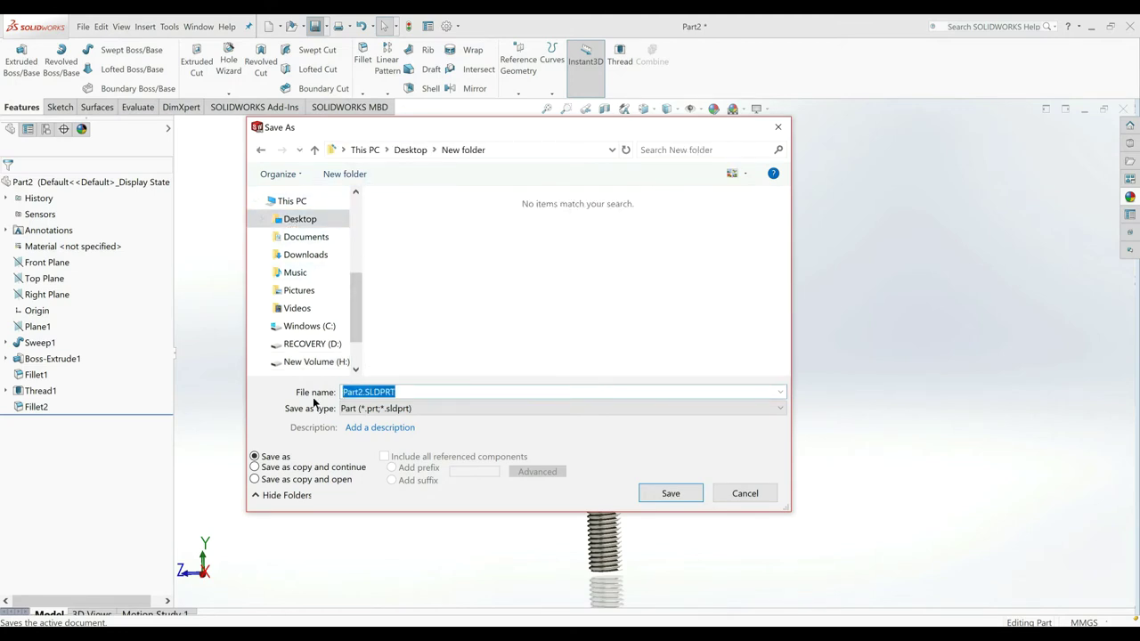
pyautogui.click(364, 391)
pyautogui.press('BackSpace')
pyautogui.write('1')
pyautogui.click(661, 496)
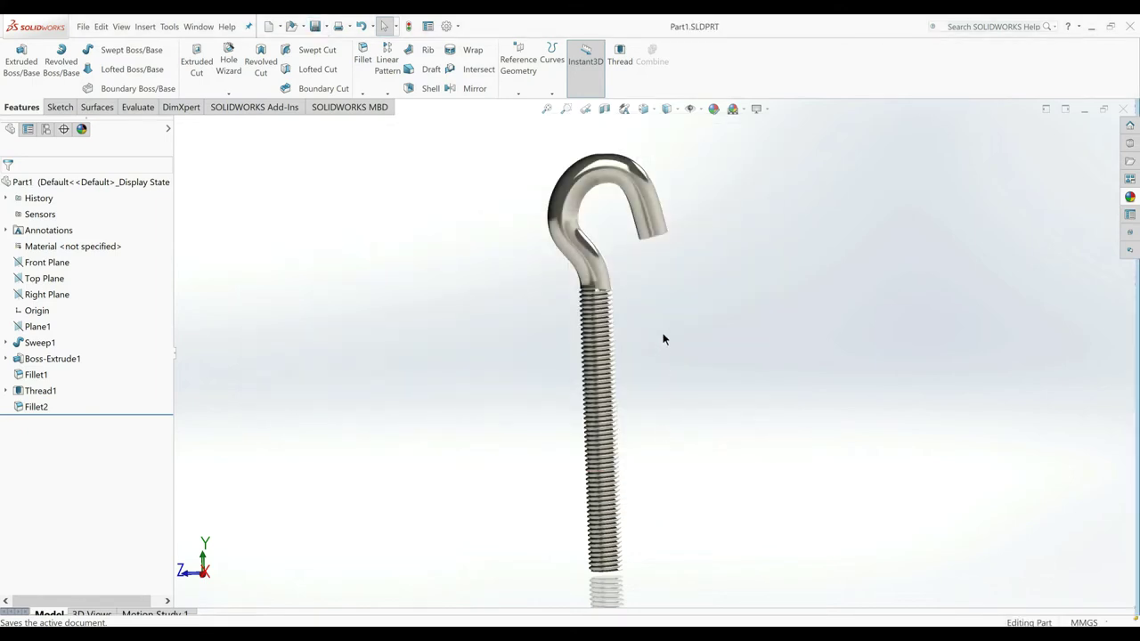
pyautogui.scroll(-2, 676, 418)
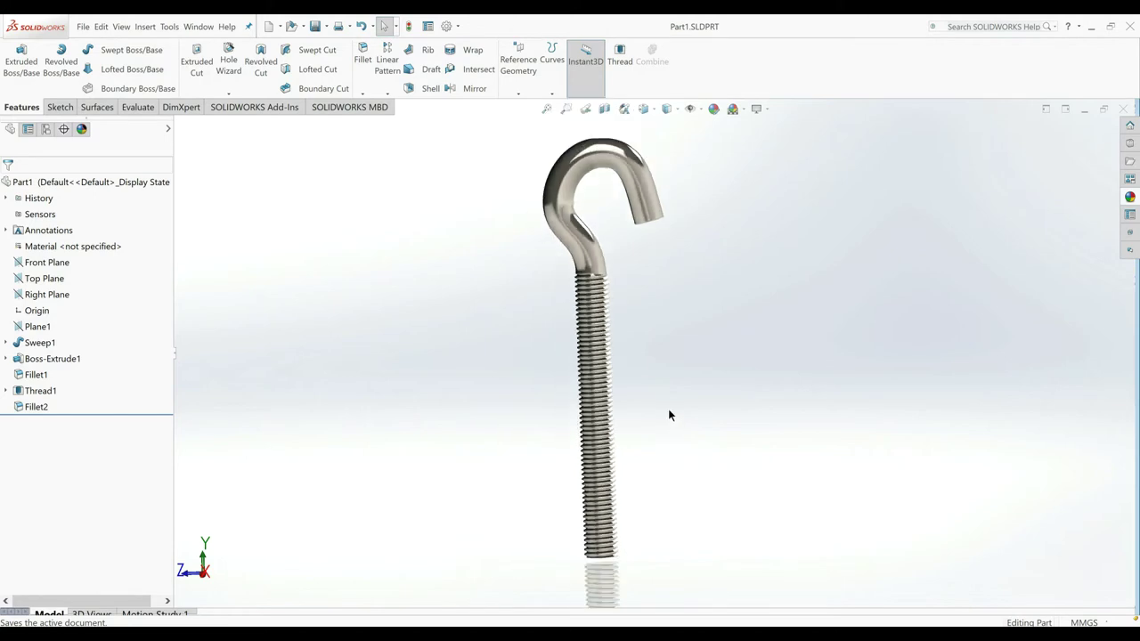
pyautogui.moveTo(669, 412)
pyautogui.mouseDown(button='middle')
pyautogui.moveTo(682, 250)
pyautogui.moveTo(702, 368)
pyautogui.moveTo(651, 314)
pyautogui.mouseUp(button='middle')
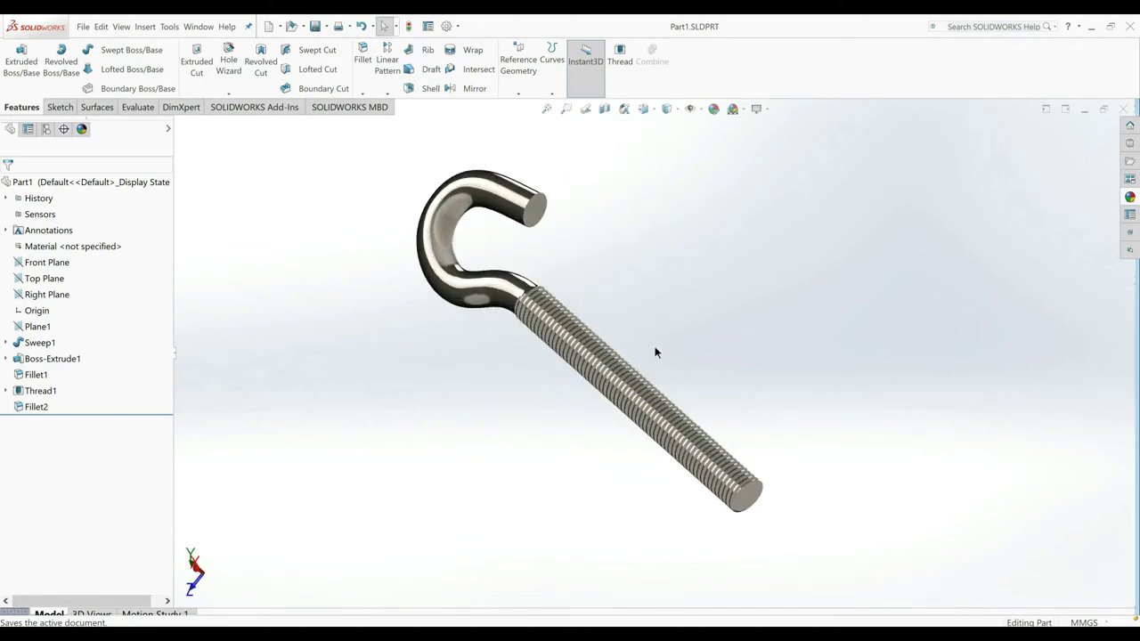
pyautogui.scroll(-2, 613, 259)
pyautogui.scroll(-2, 613, 259)
pyautogui.scroll(-1, 695, 407)
pyautogui.moveTo(695, 407); pyautogui.dragTo(687, 445, button='middle')
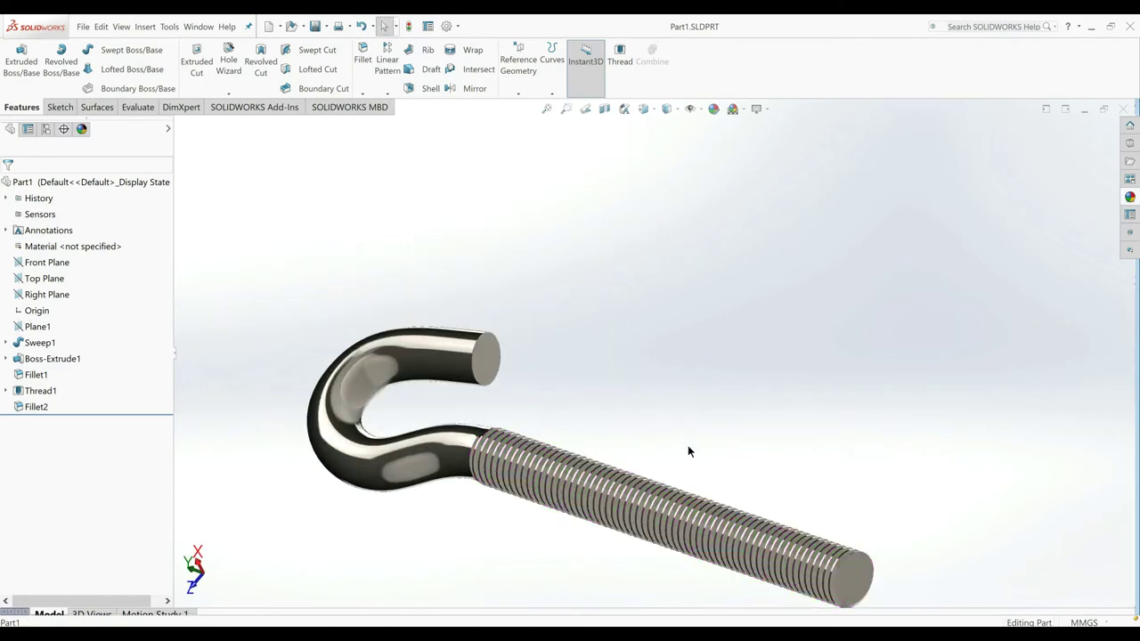
pyautogui.scroll(2, 684, 481)
pyautogui.scroll(-2, 682, 501)
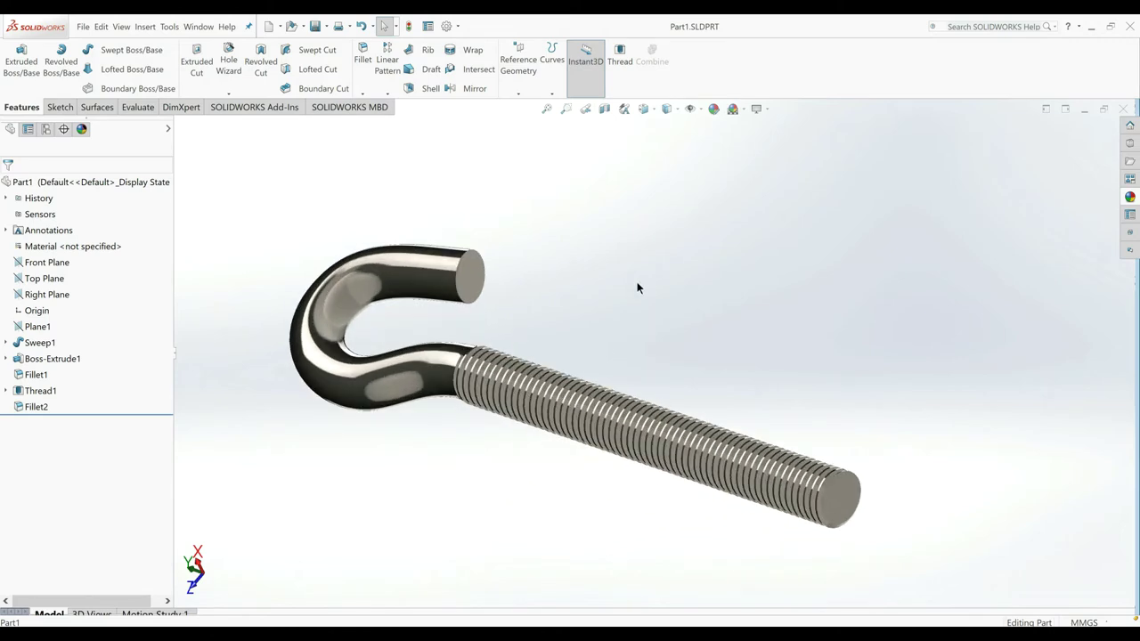
pyautogui.moveTo(636, 281); pyautogui.dragTo(607, 368, button='middle')
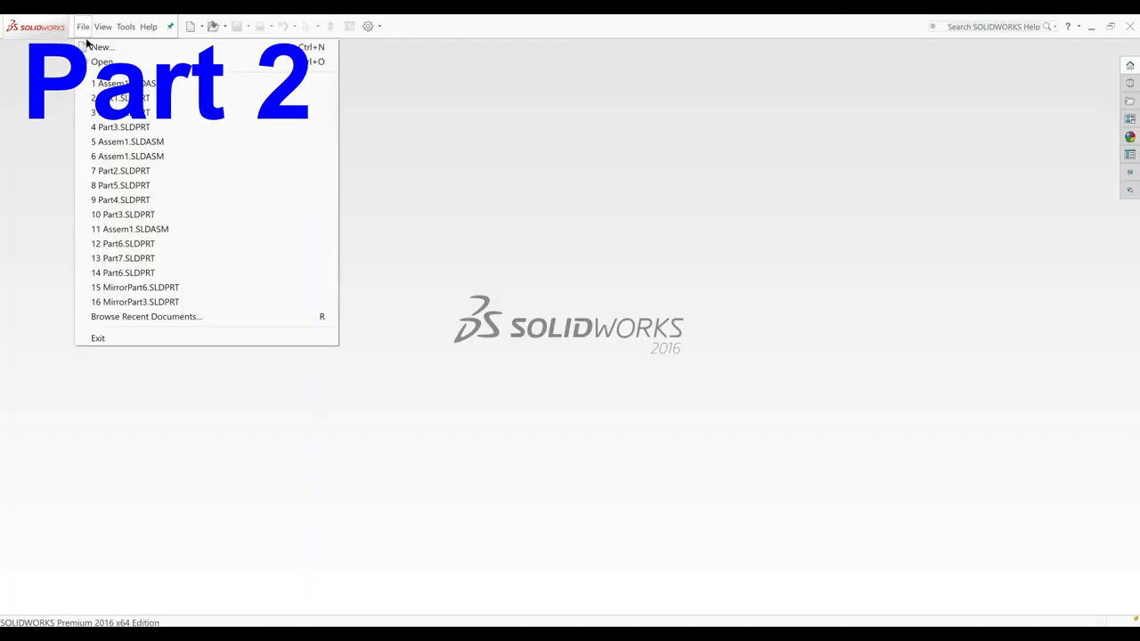
# Step: Create a blank part in MMGS units and face the Right Plane
pyautogui.click(89, 44)
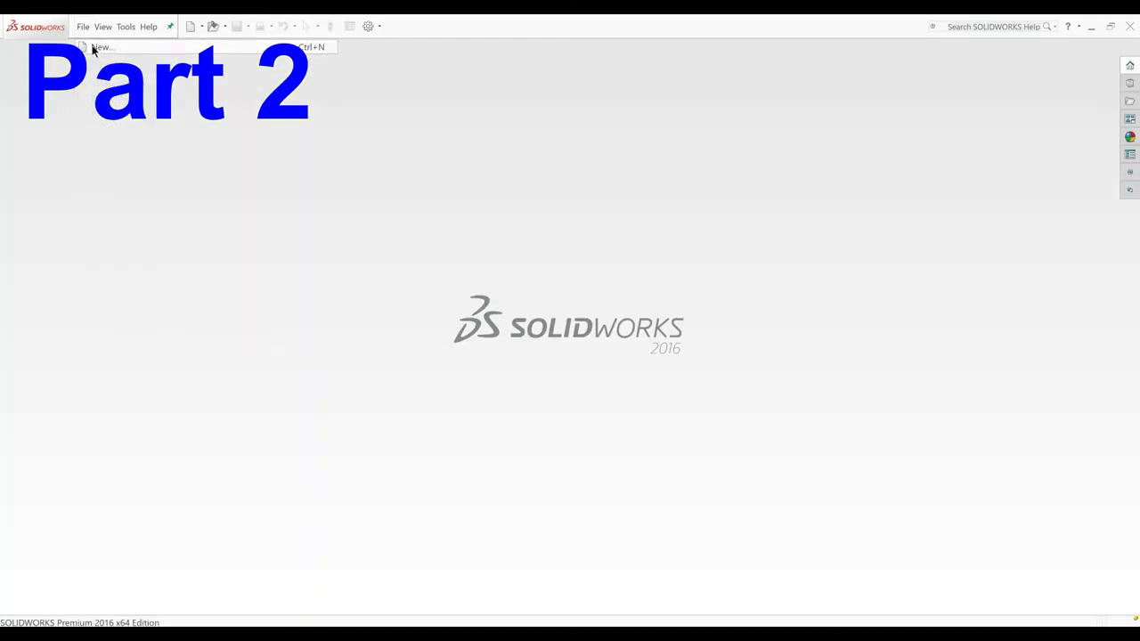
pyautogui.click(187, 228)
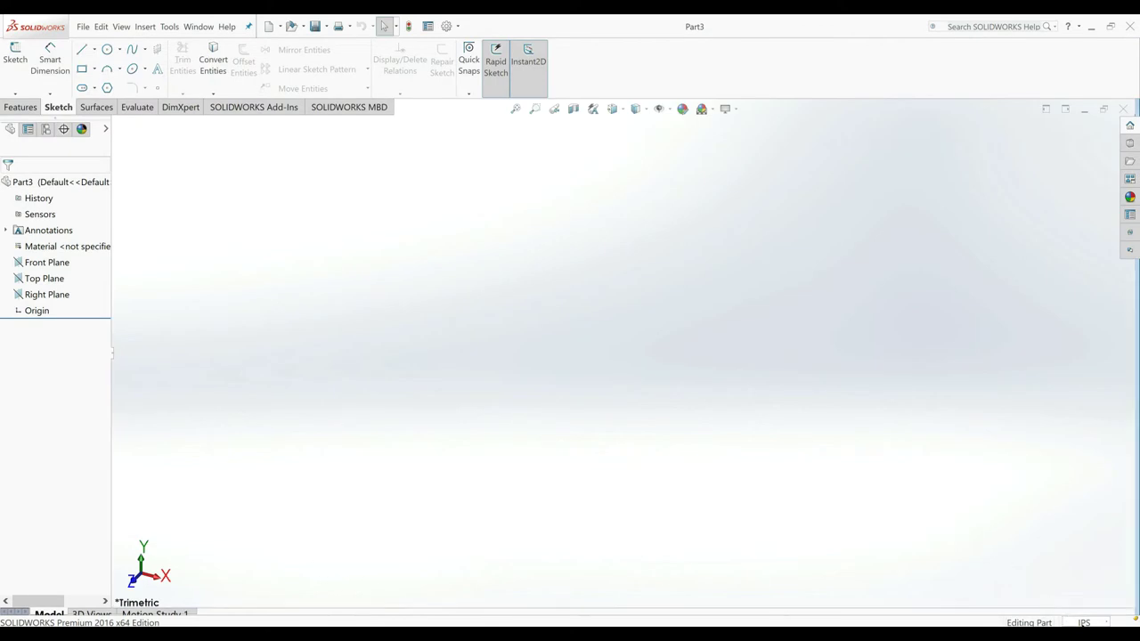
pyautogui.click(1083, 622)
pyautogui.click(1050, 572)
pyautogui.click(64, 295)
pyautogui.click(73, 281)
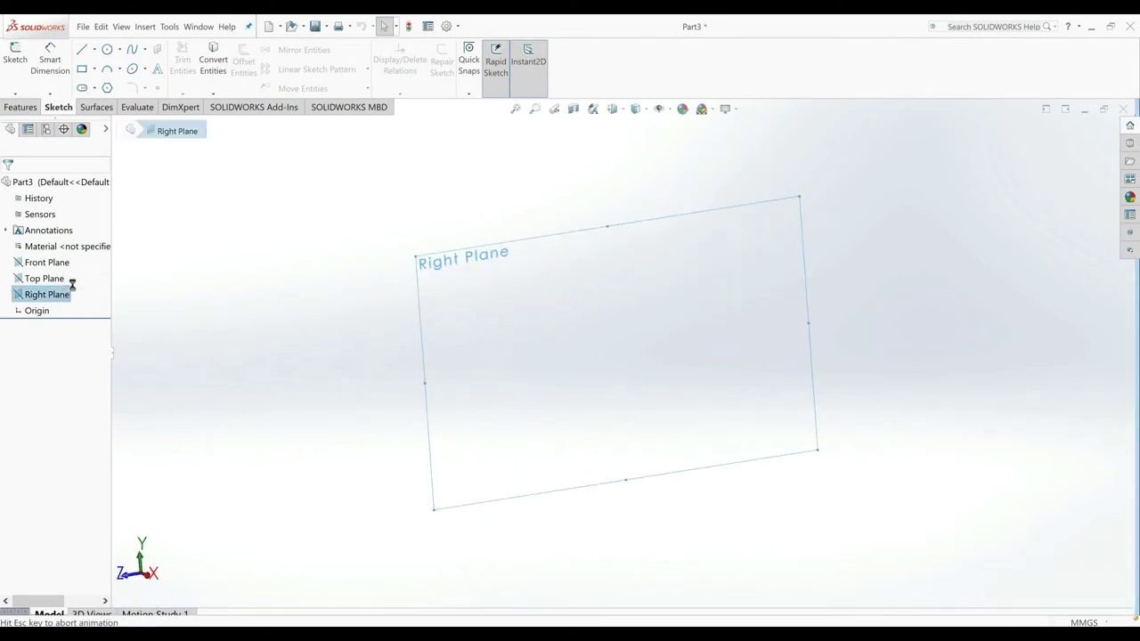
# Step: Start a Right Plane sketch with a vertical centerline rising from the origin
pyautogui.click(15, 56)
pyautogui.click(94, 51)
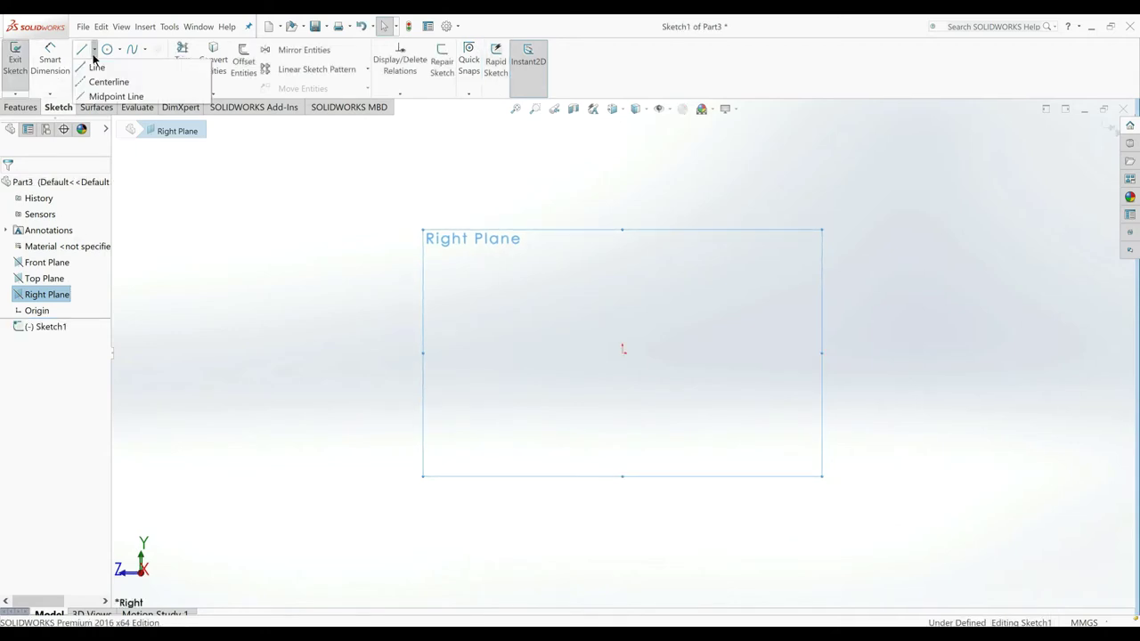
pyautogui.click(109, 81)
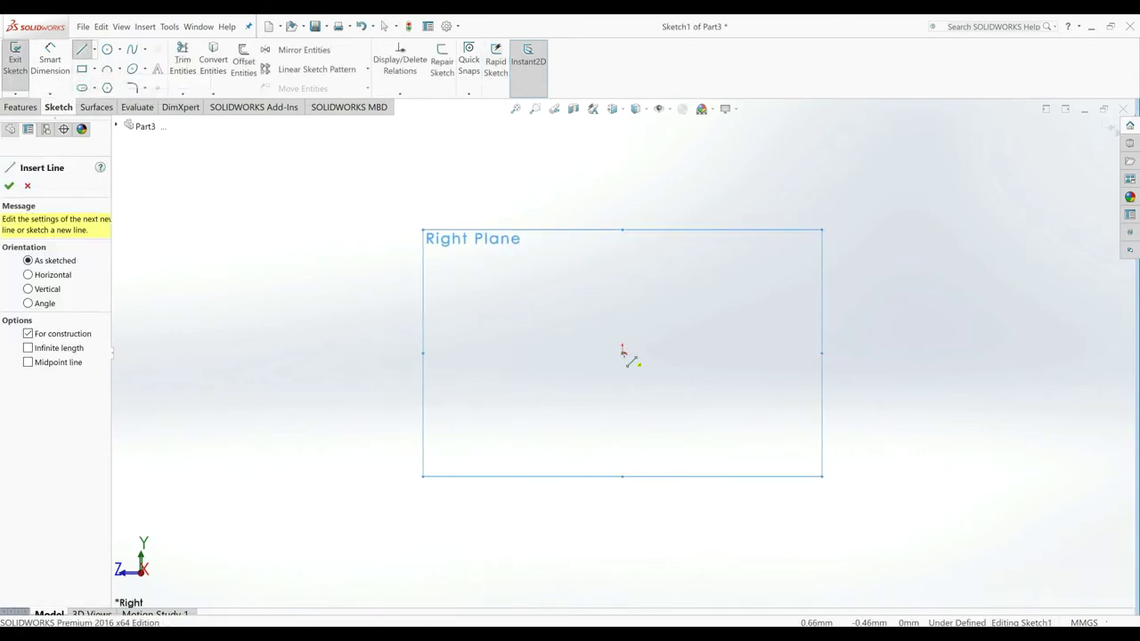
pyautogui.click(624, 350)
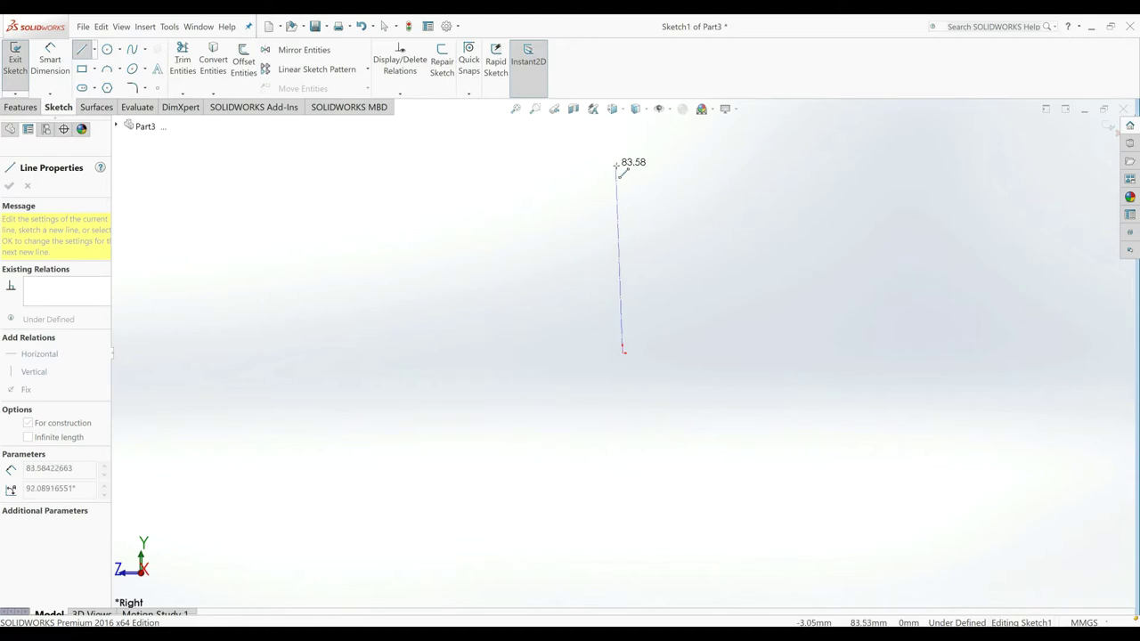
pyautogui.click(621, 165)
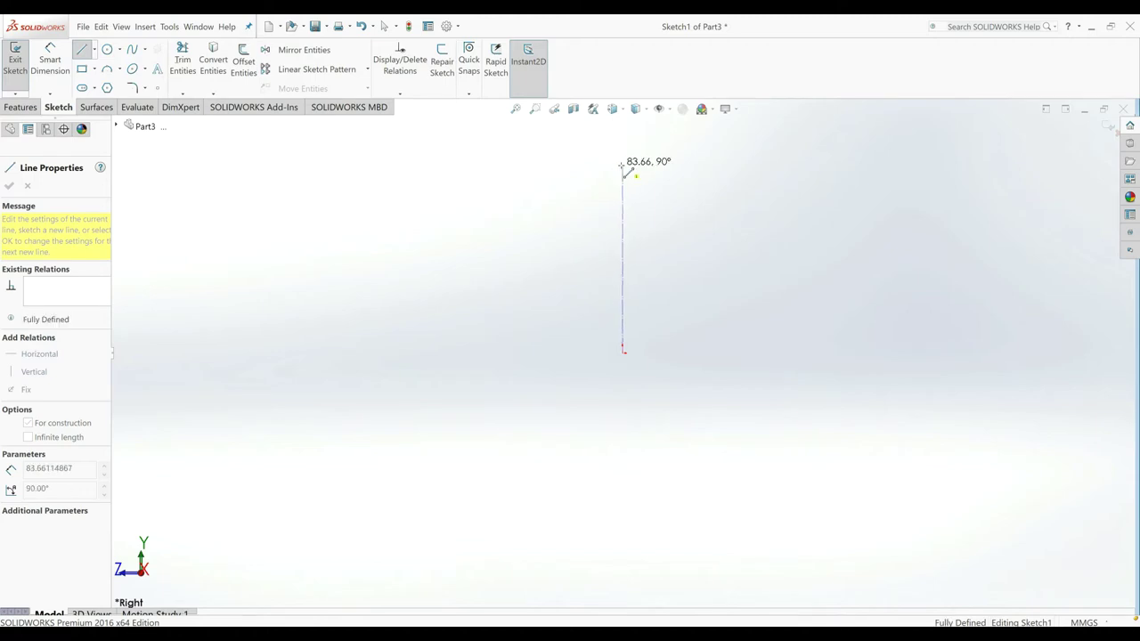
# Step: Draw a slanted line beside the centerline, ending level with the origin
pyautogui.click(78, 50)
pyautogui.click(654, 187)
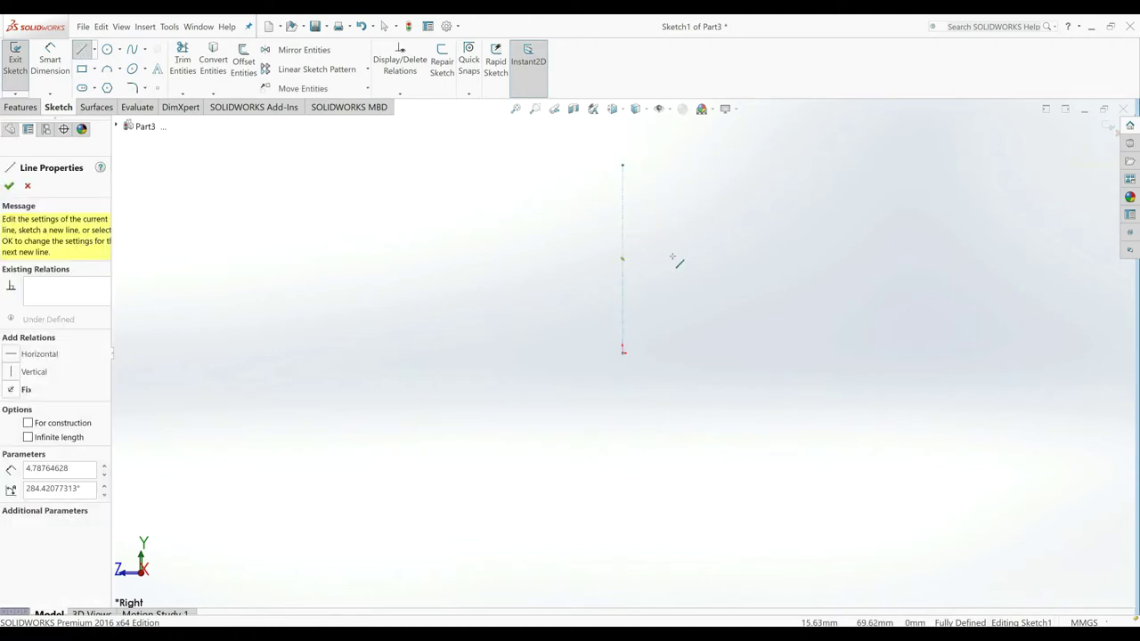
pyautogui.click(699, 353)
pyautogui.rightClick(522, 302)
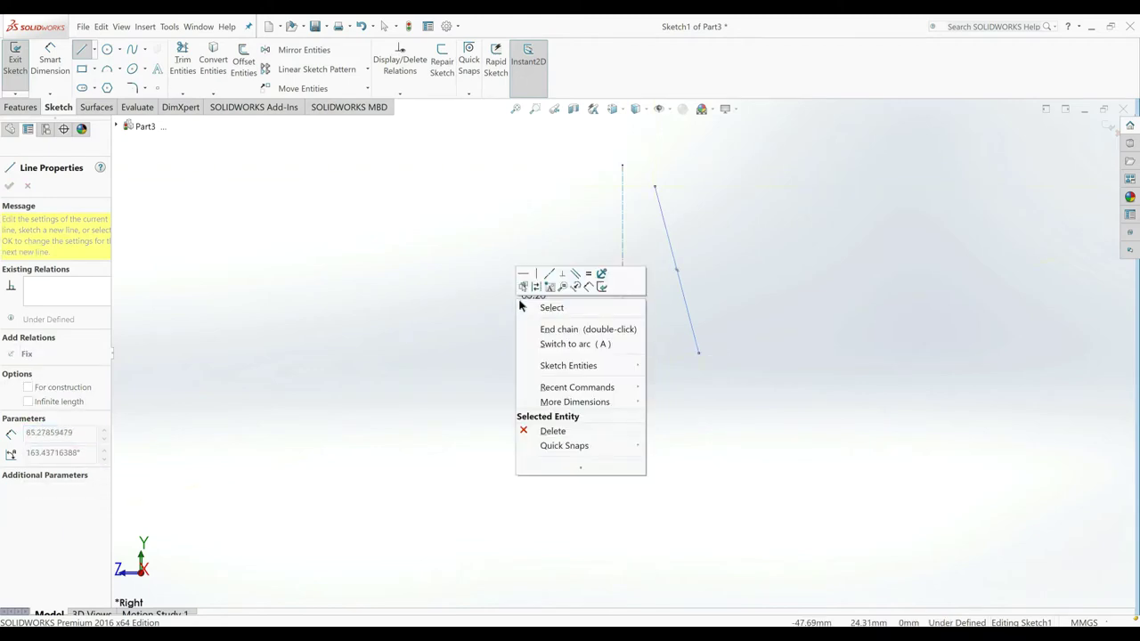
pyautogui.click(550, 308)
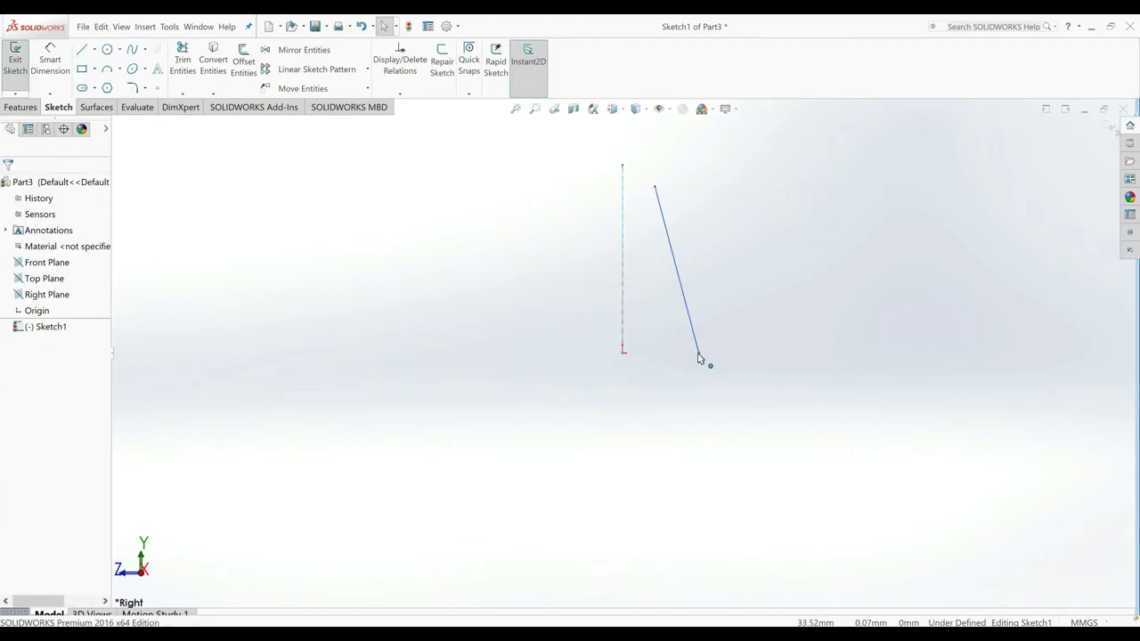
# Step: Select the slanted line's bottom endpoint together with the centerline's bottom point
pyautogui.click(621, 355)
pyautogui.keyDown('ctrl'); pyautogui.click(622, 352); pyautogui.keyUp('ctrl')
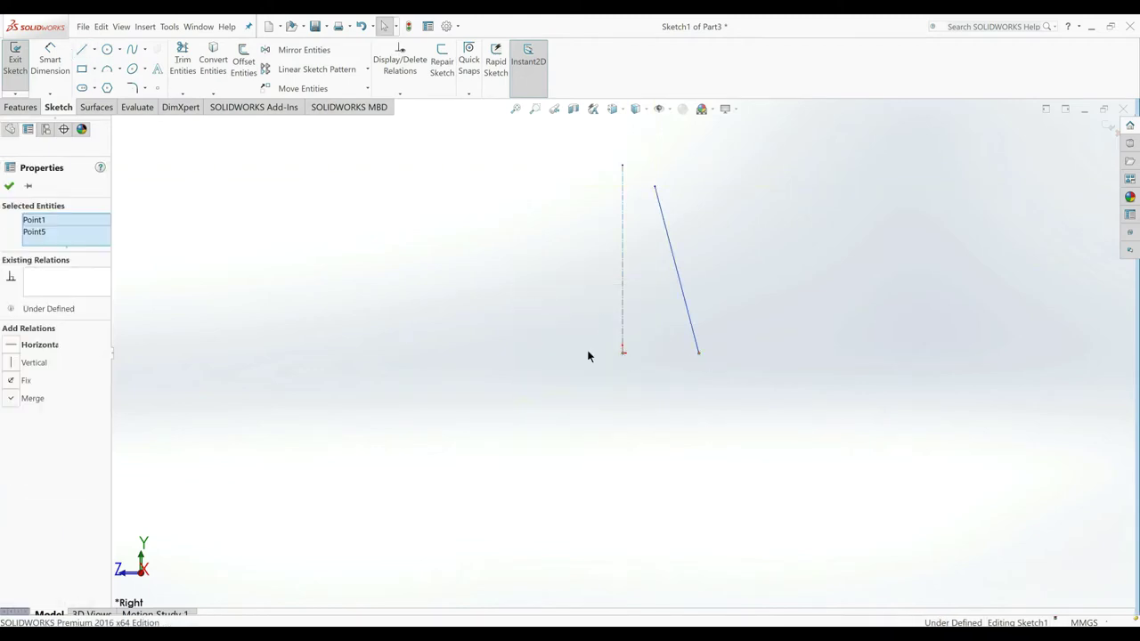
pyautogui.click(9, 184)
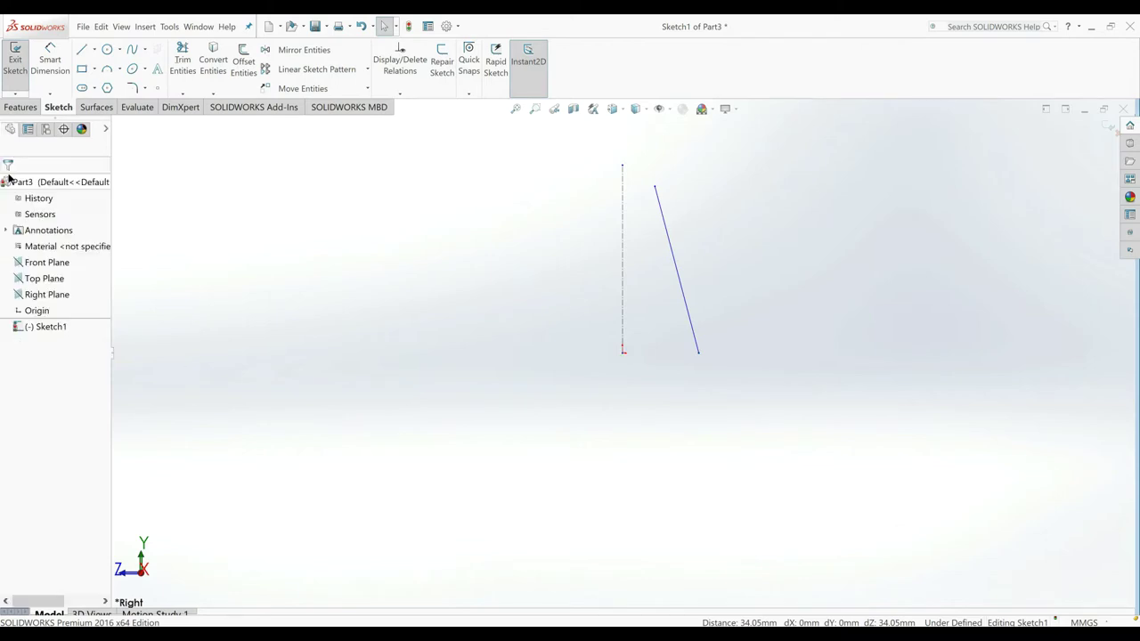
# Step: Dimension the line to 57 mm long and its top endpoint 5 mm from the centerline
pyautogui.click(689, 317)
pyautogui.click(715, 174)
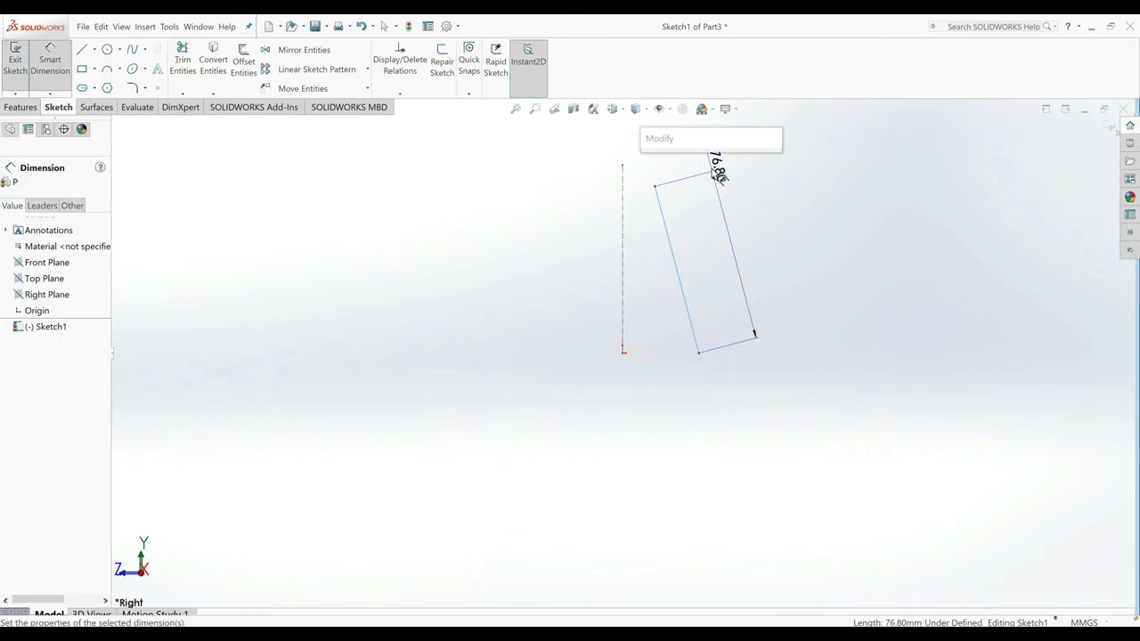
pyautogui.write('57')
pyautogui.press('Return')
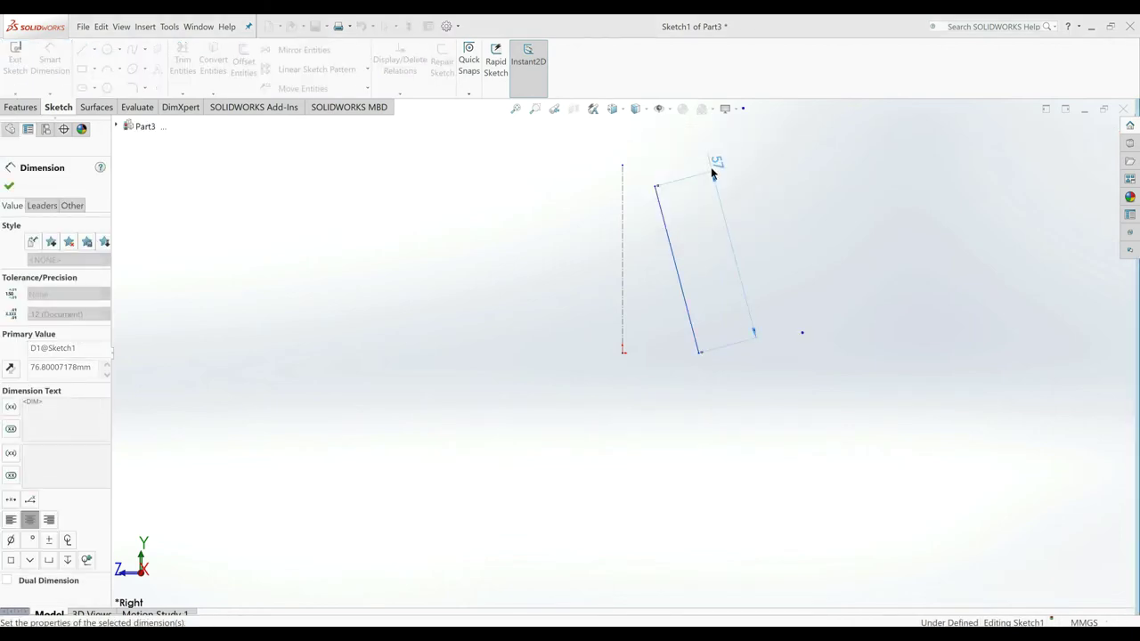
pyautogui.click(657, 188)
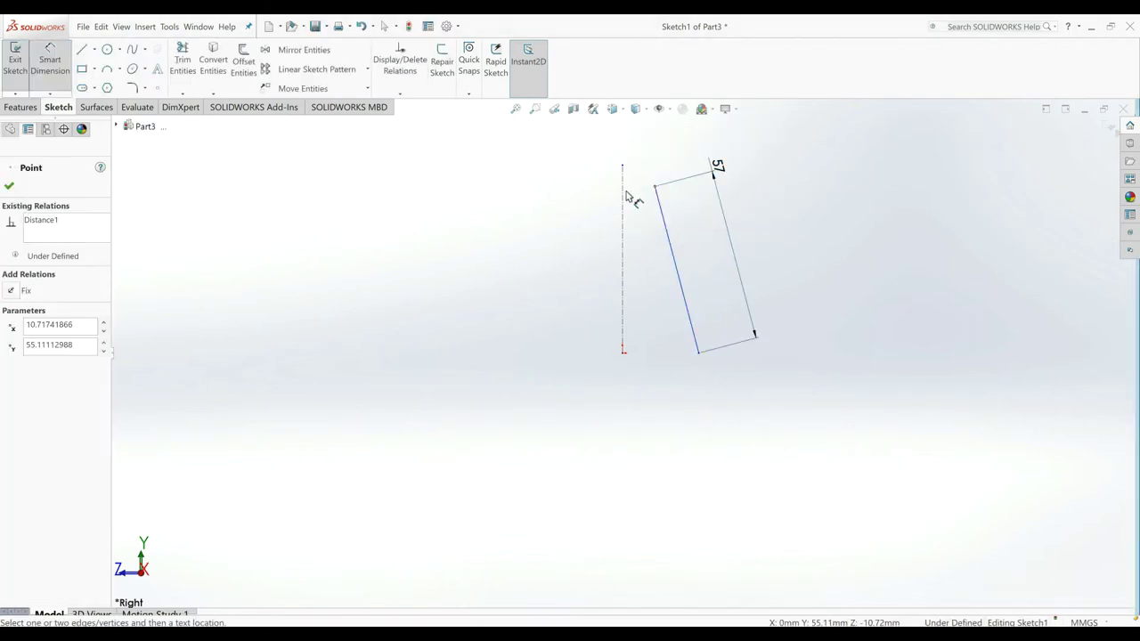
pyautogui.click(623, 197)
pyautogui.click(647, 175)
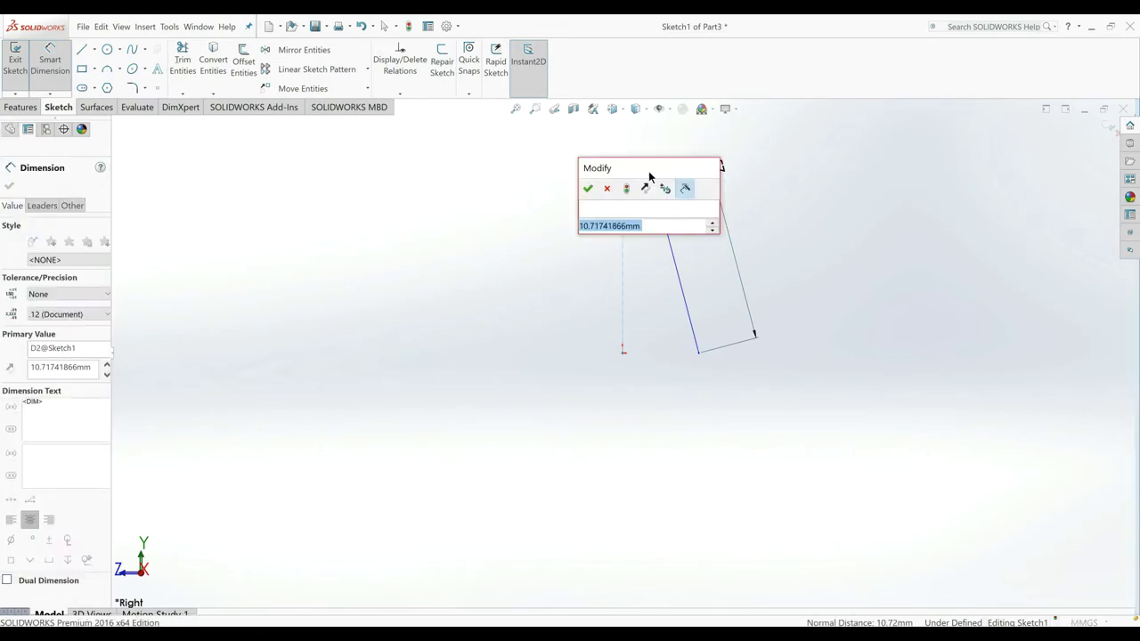
pyautogui.write('5')
pyautogui.press('Return')
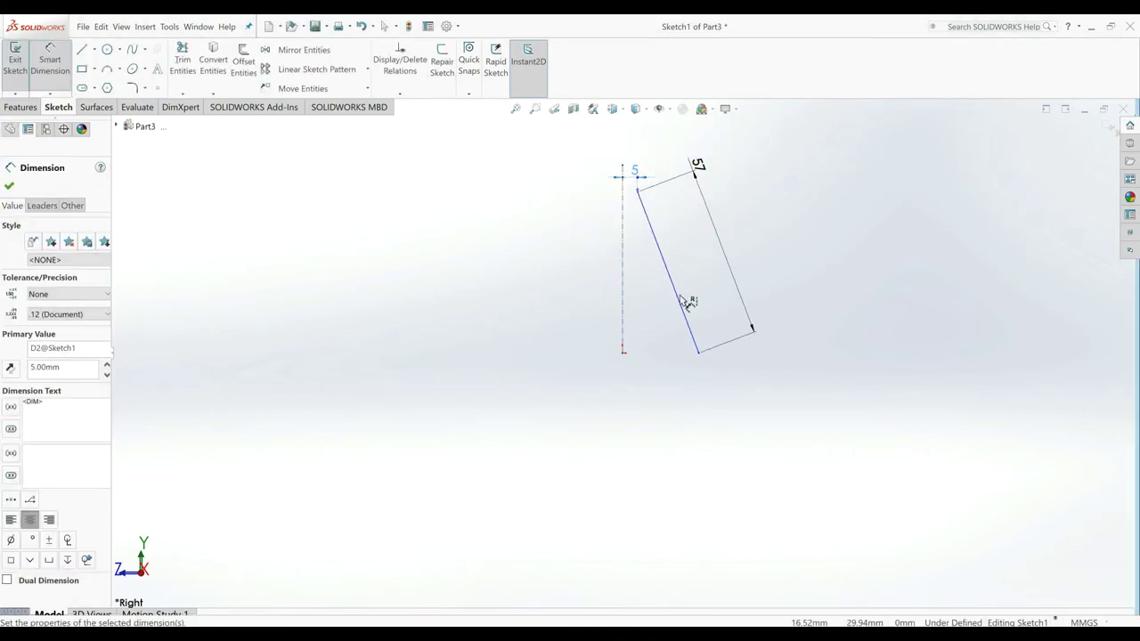
# Step: Dimension the line's bottom endpoint 5.10 mm from the centerline
pyautogui.click(698, 351)
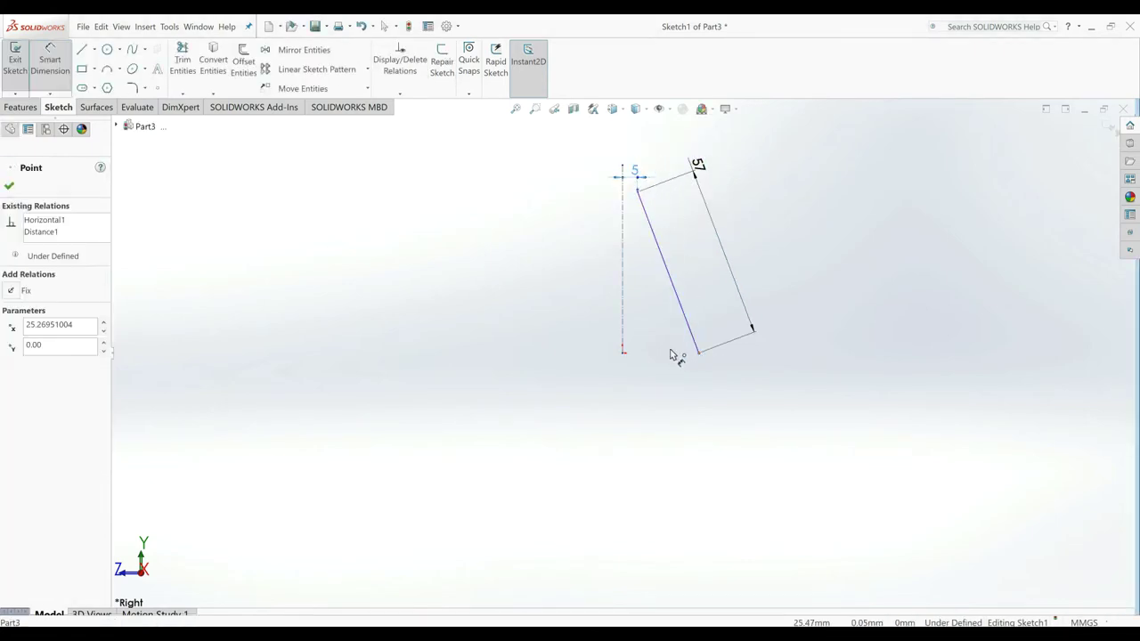
pyautogui.click(632, 406)
pyautogui.write('5')
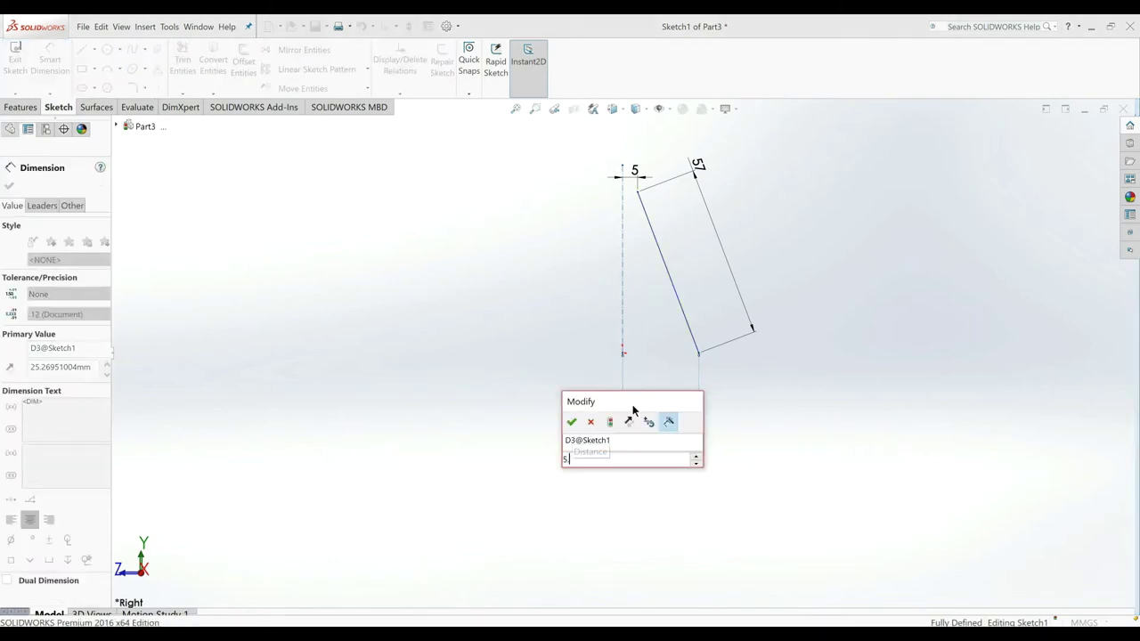
pyautogui.write('.1')
pyautogui.press('Return')
pyautogui.scroll(-2, 645, 405)
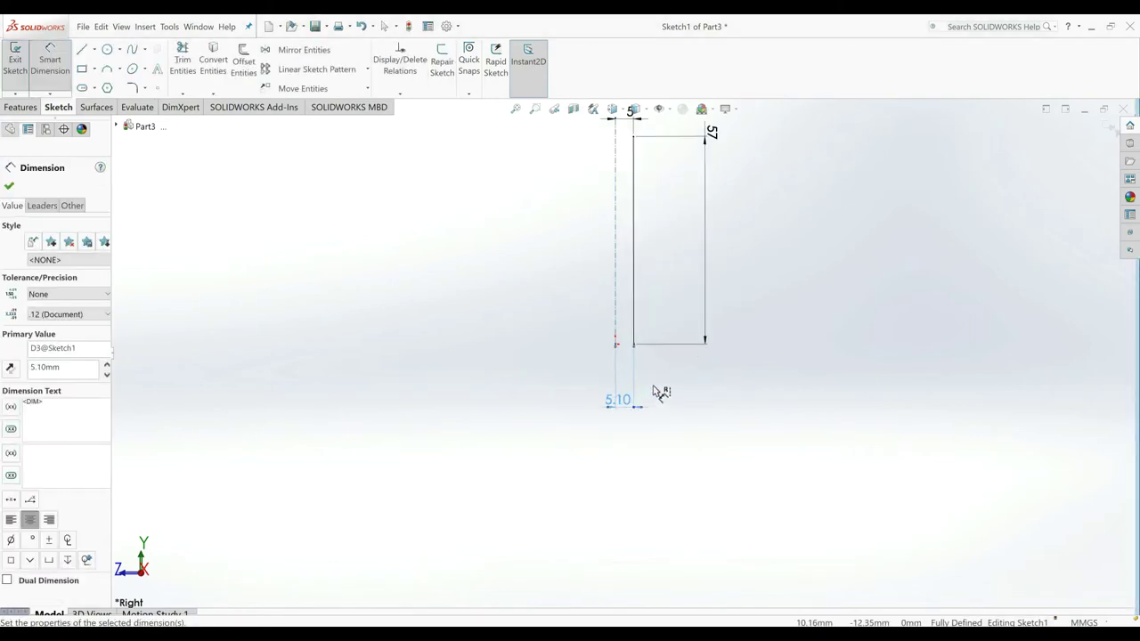
pyautogui.scroll(3, 663, 378)
pyautogui.scroll(-2, 674, 324)
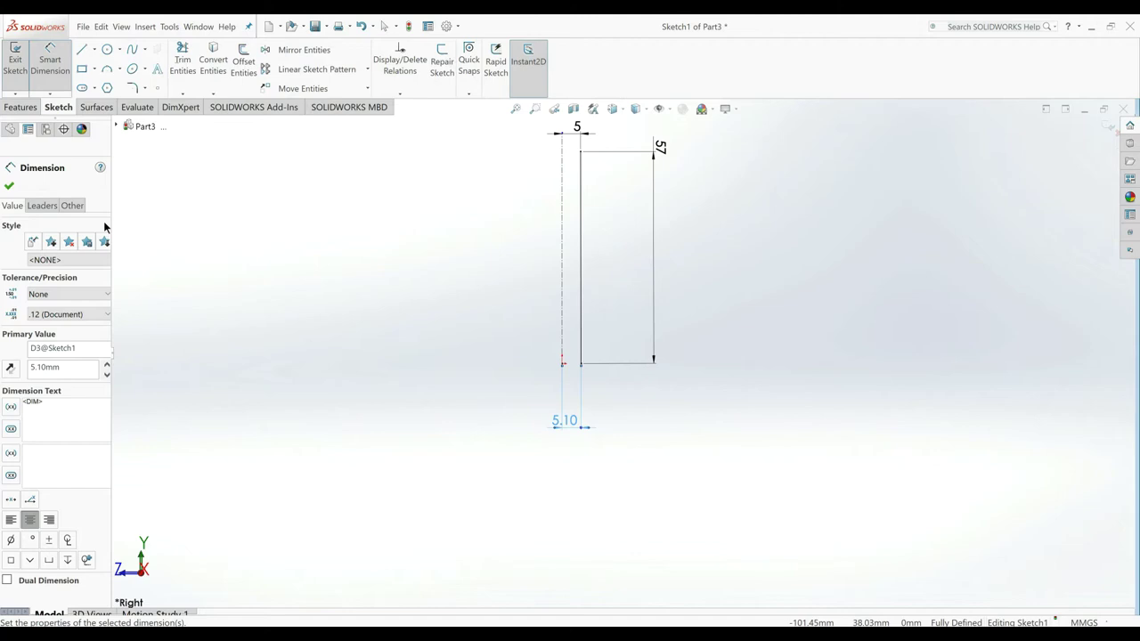
pyautogui.click(6, 188)
# Step: Offset the 57 mm line 1.3 mm to the right with Reverse checked
pyautogui.click(246, 69)
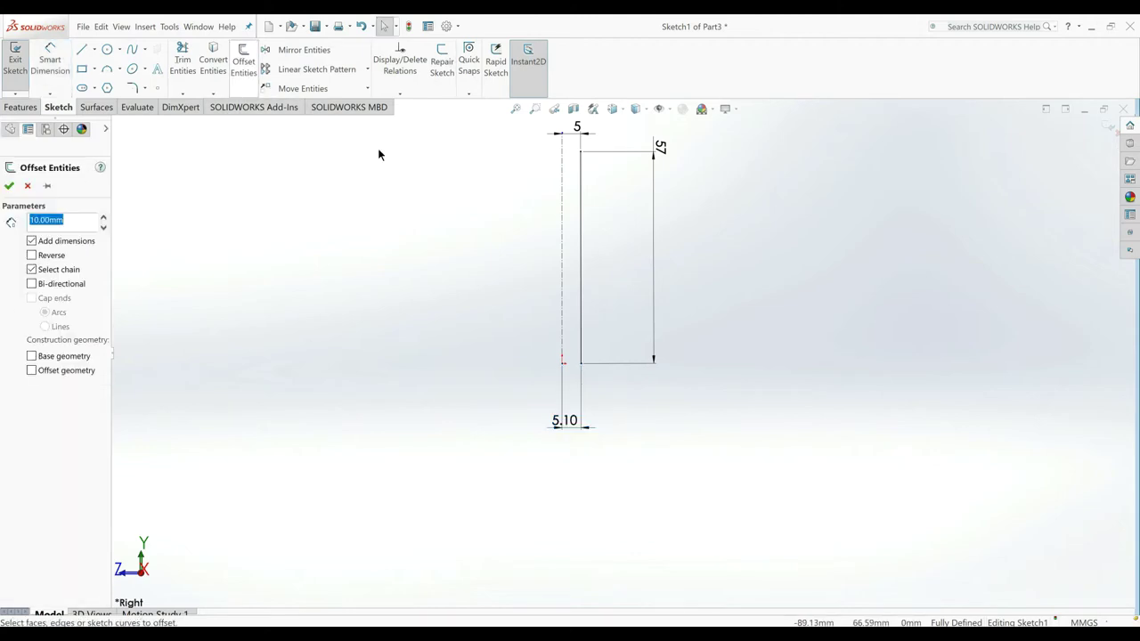
pyautogui.click(581, 342)
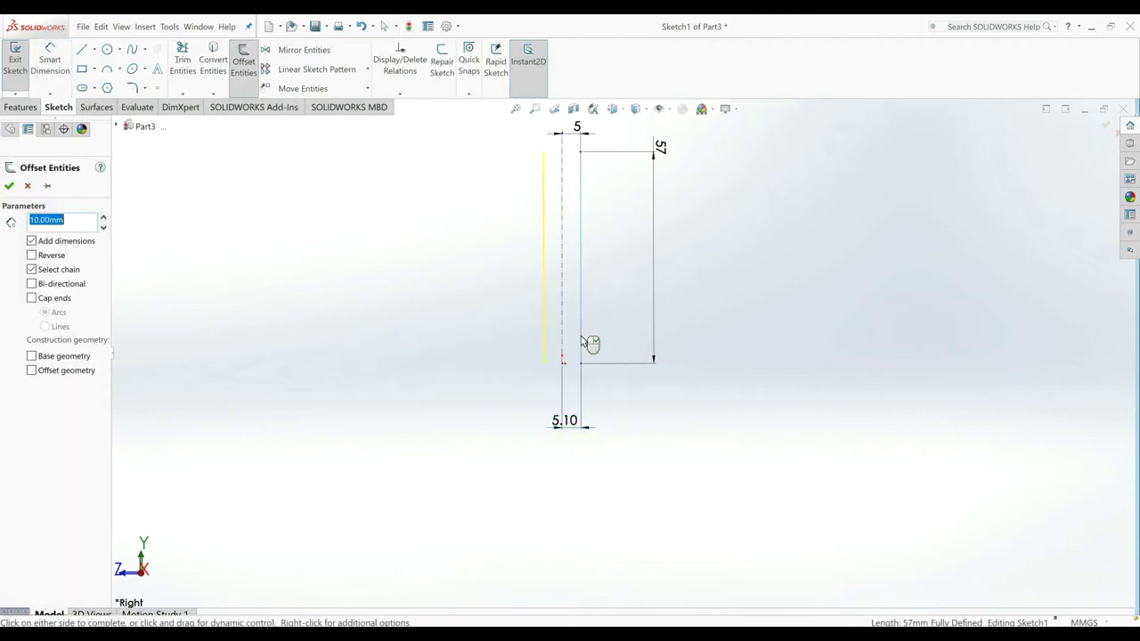
pyautogui.click(33, 255)
pyautogui.write('1.3')
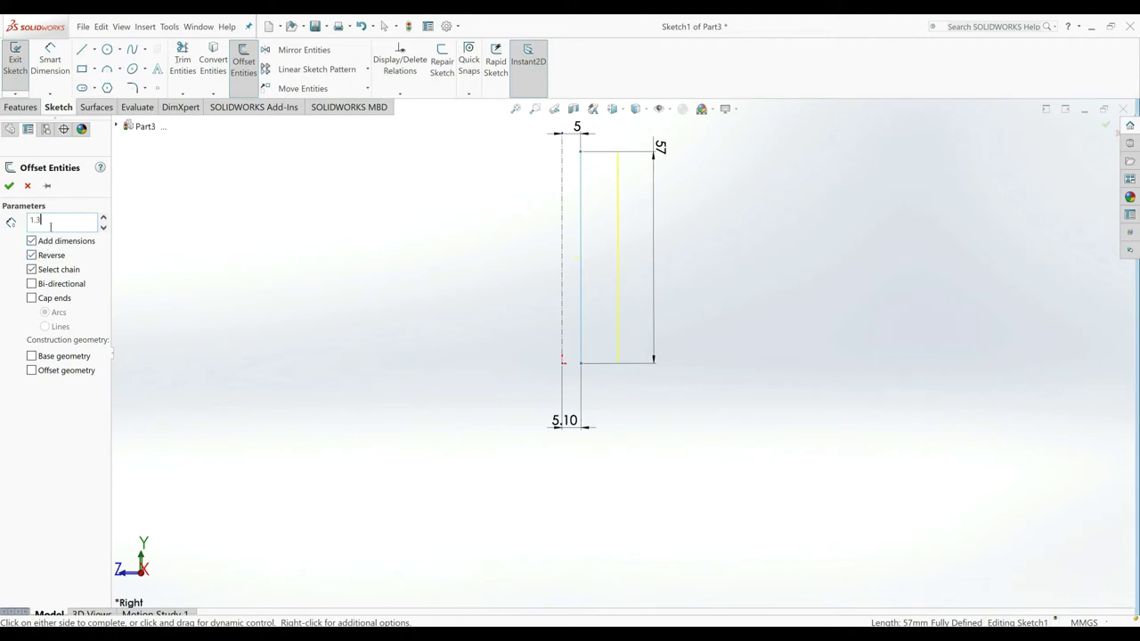
pyautogui.press('Return')
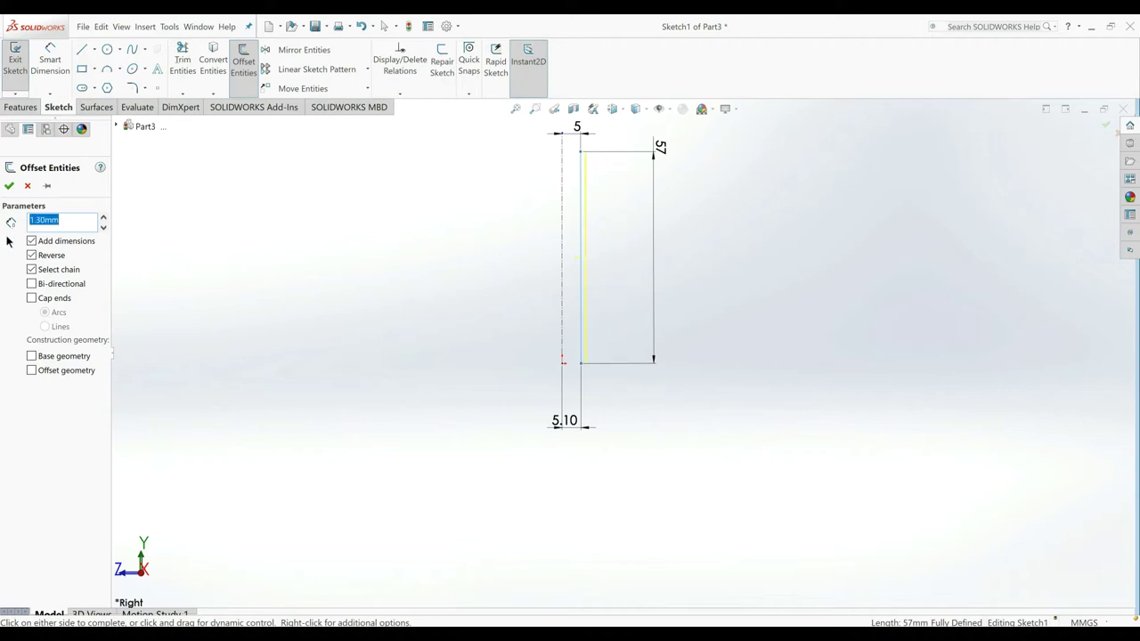
pyautogui.click(9, 185)
pyautogui.scroll(-2, 599, 316)
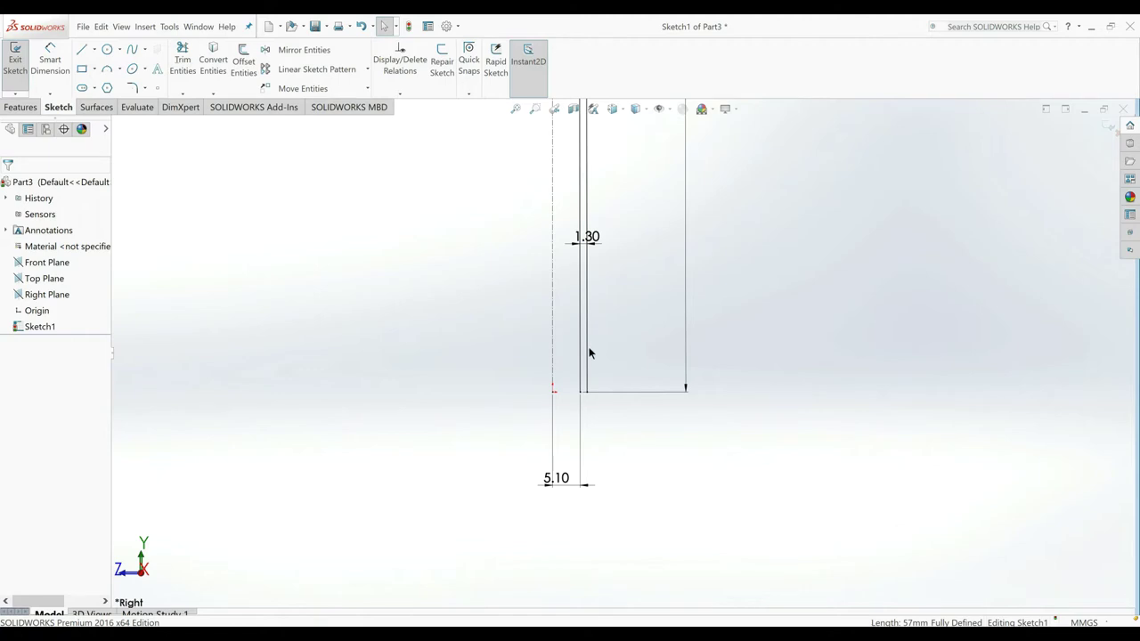
# Step: Make the offset line construction geometry and level its bottom end with a Horizontal relation
pyautogui.click(585, 356)
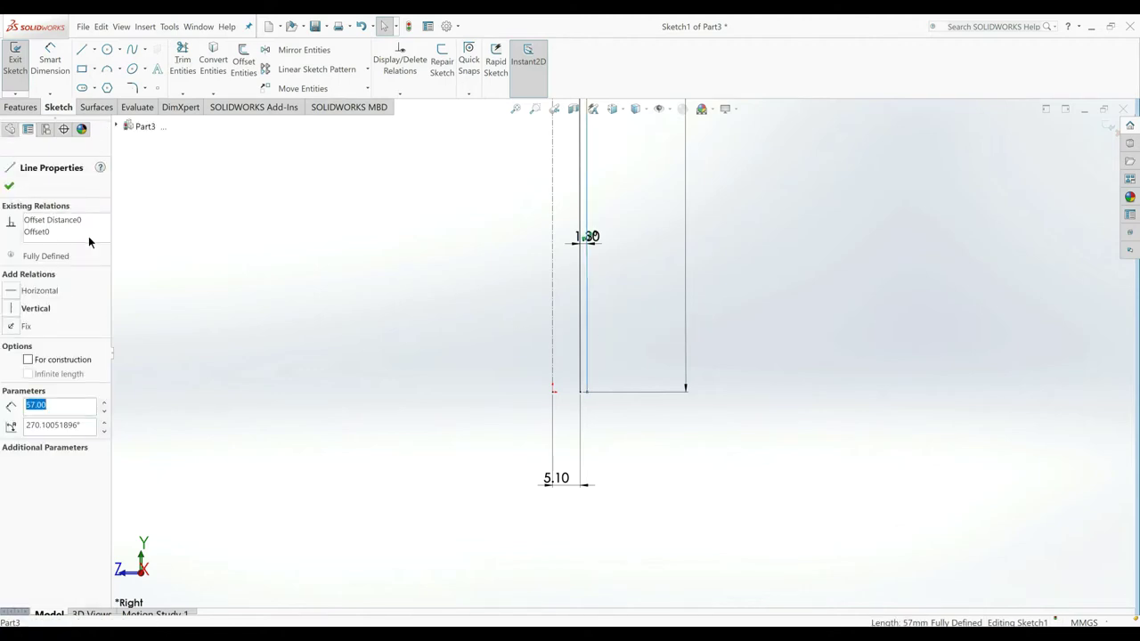
pyautogui.click(28, 359)
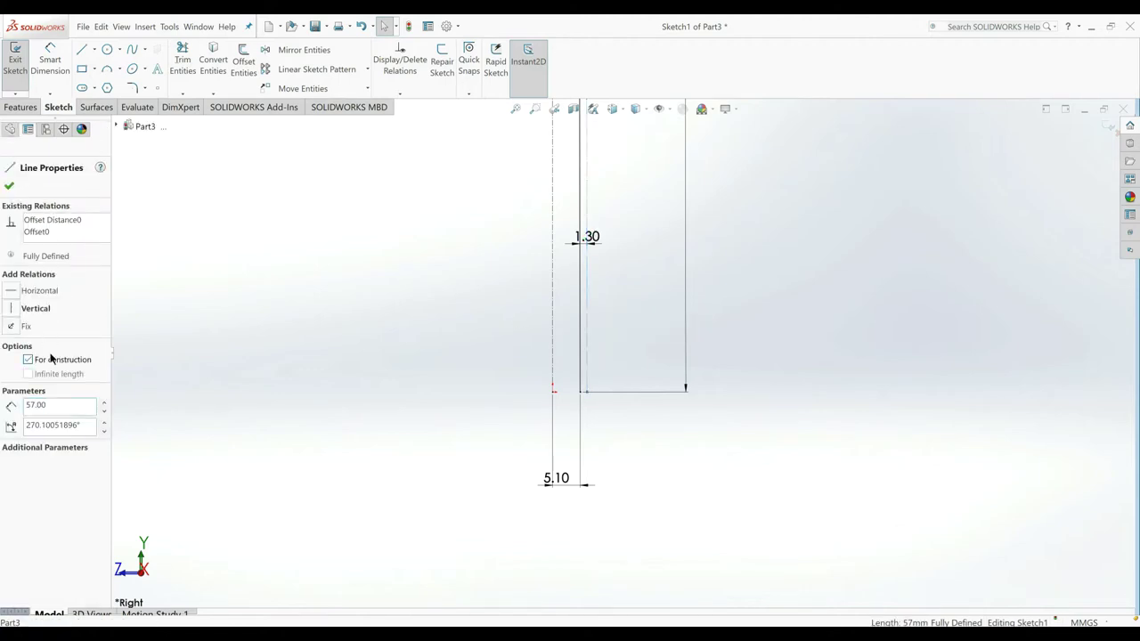
pyautogui.click(10, 190)
pyautogui.scroll(-2, 556, 351)
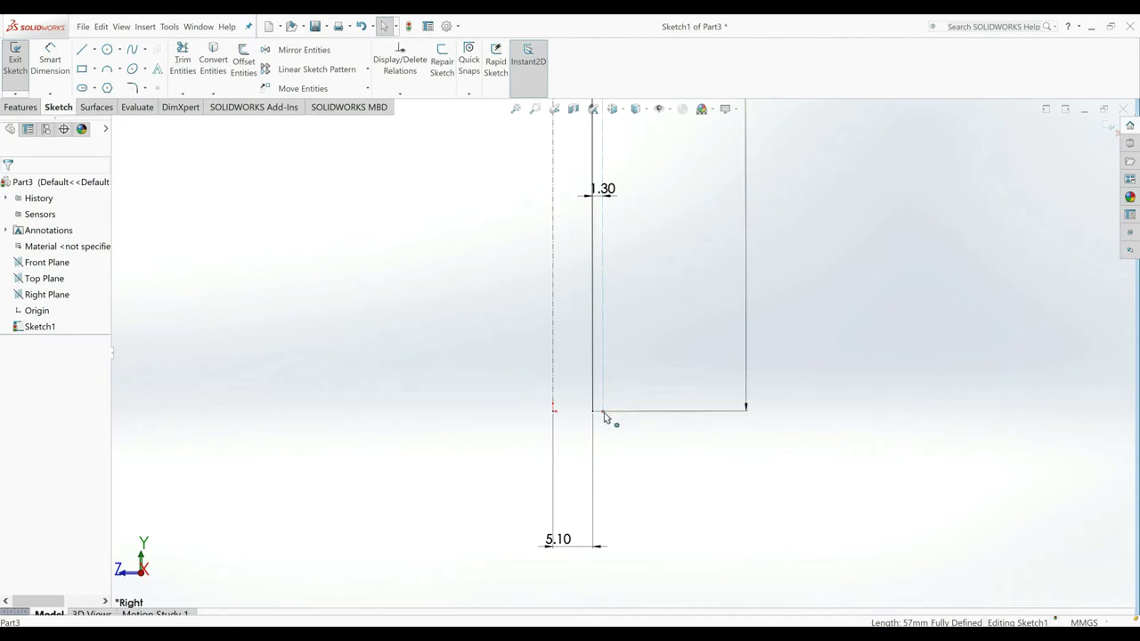
pyautogui.moveTo(604, 412); pyautogui.dragTo(603, 457)
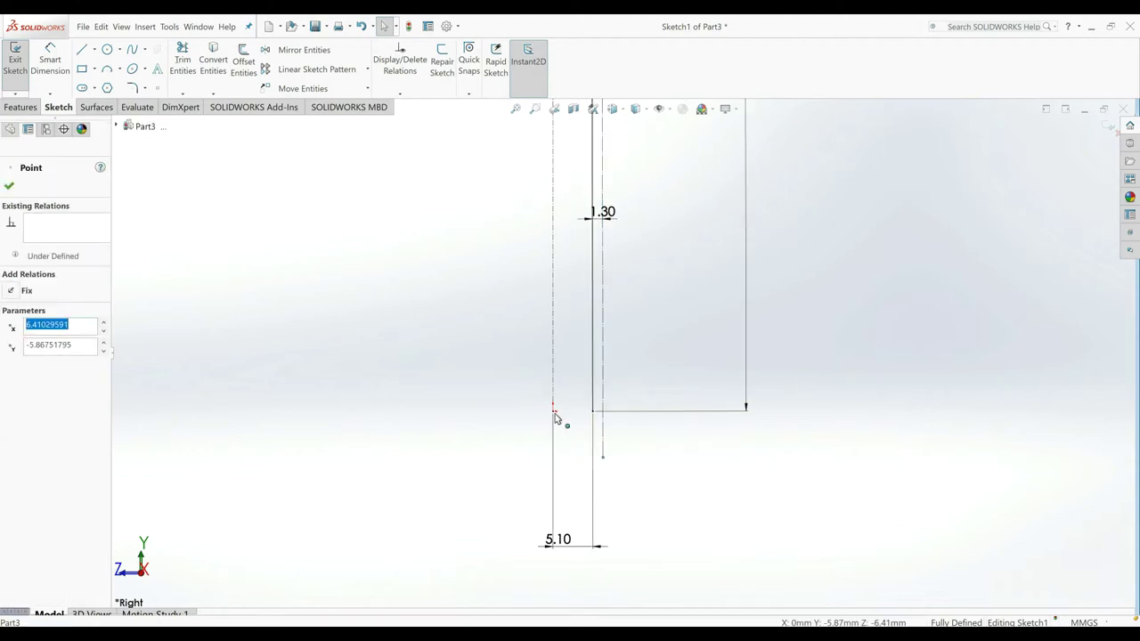
pyautogui.keyDown('ctrl'); pyautogui.click(589, 407); pyautogui.keyUp('ctrl')
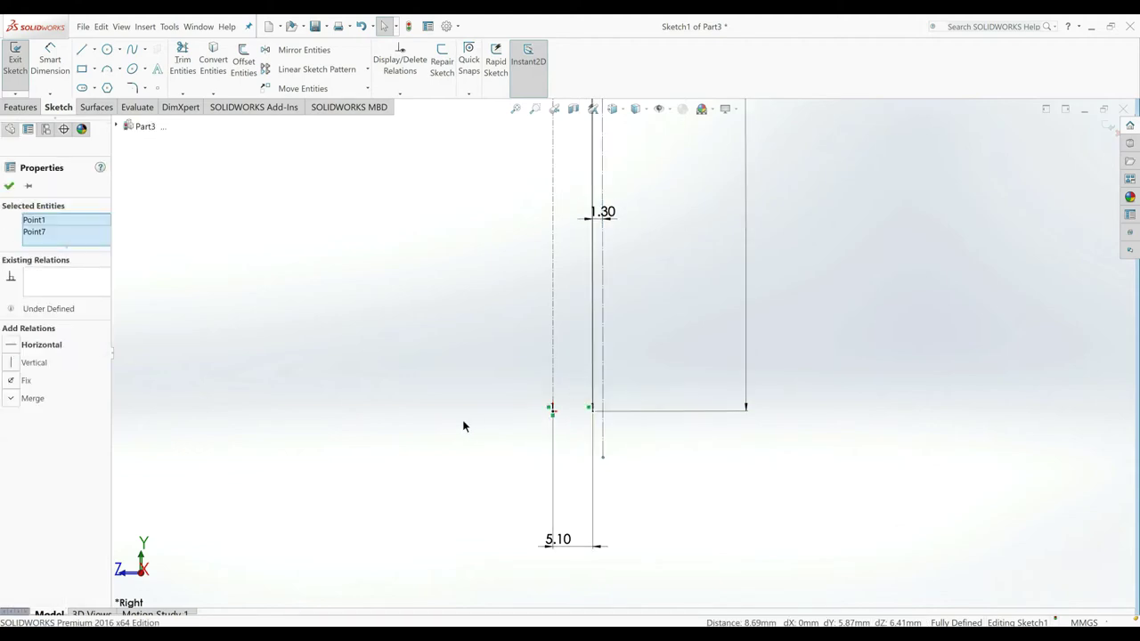
pyautogui.click(29, 348)
pyautogui.click(4, 188)
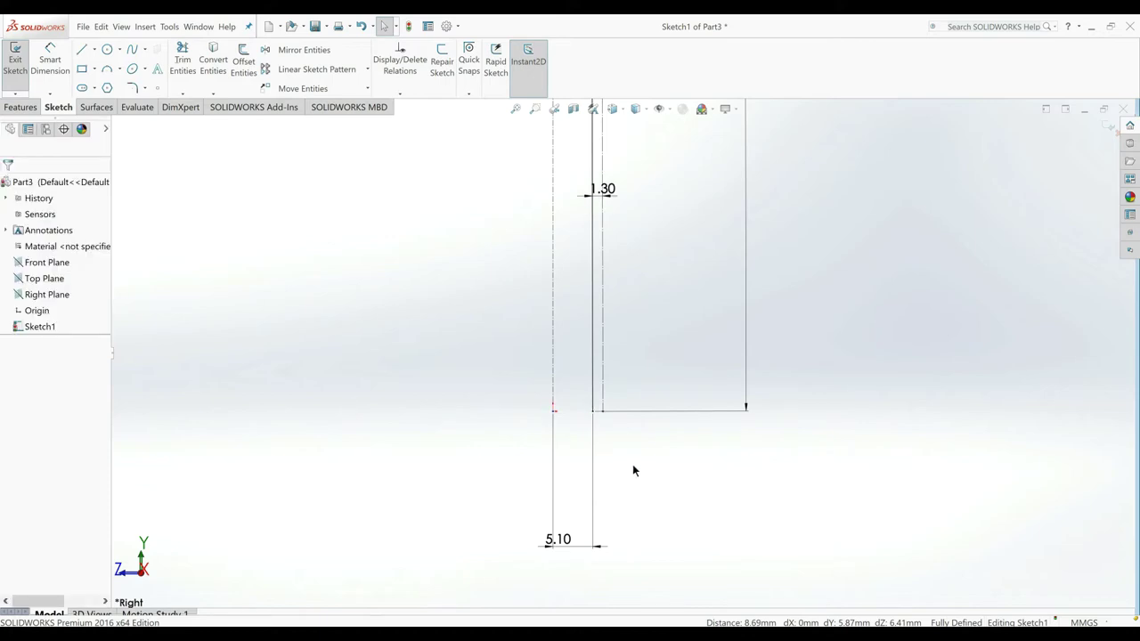
# Step: Delete the 5.10 mm bottom distance dimension
pyautogui.press('f')
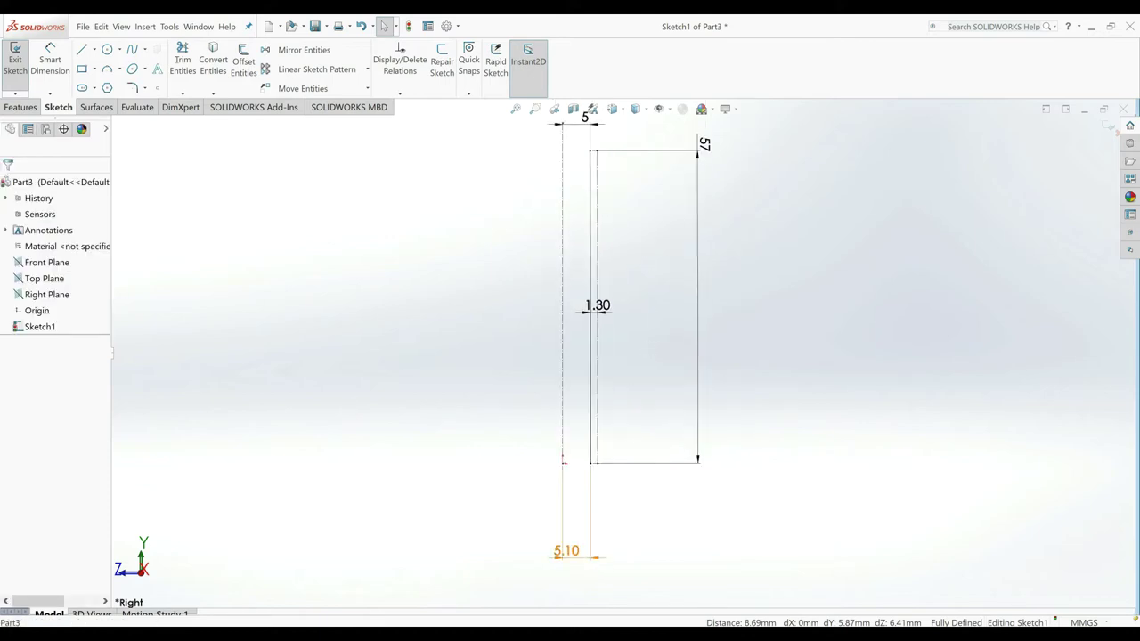
pyautogui.click(589, 559)
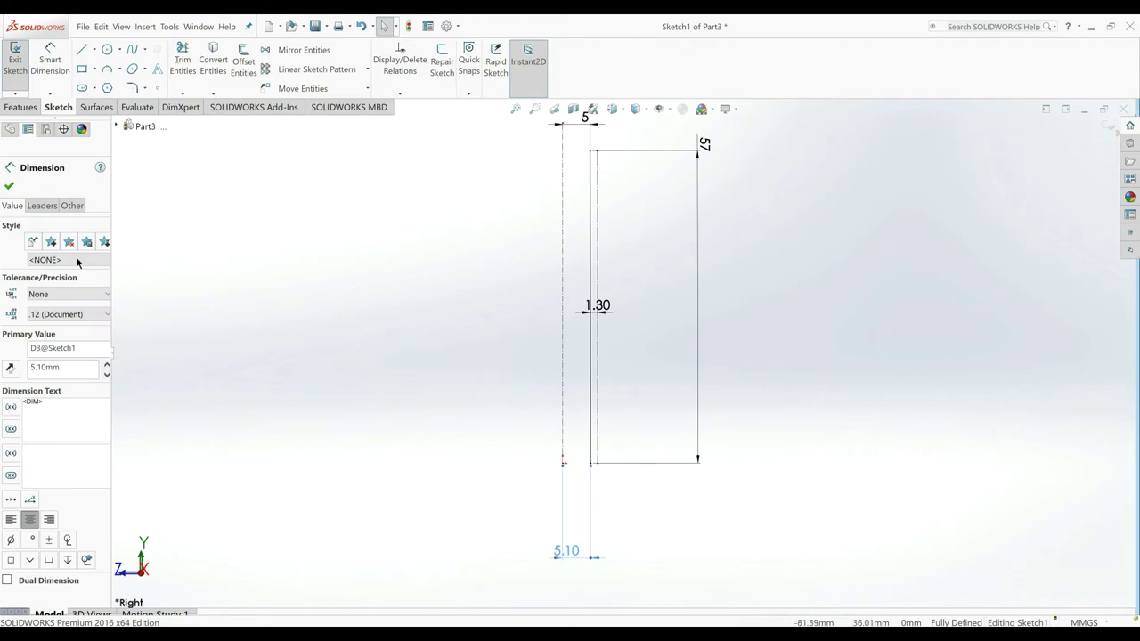
pyautogui.click(8, 187)
pyautogui.rightClick(574, 550)
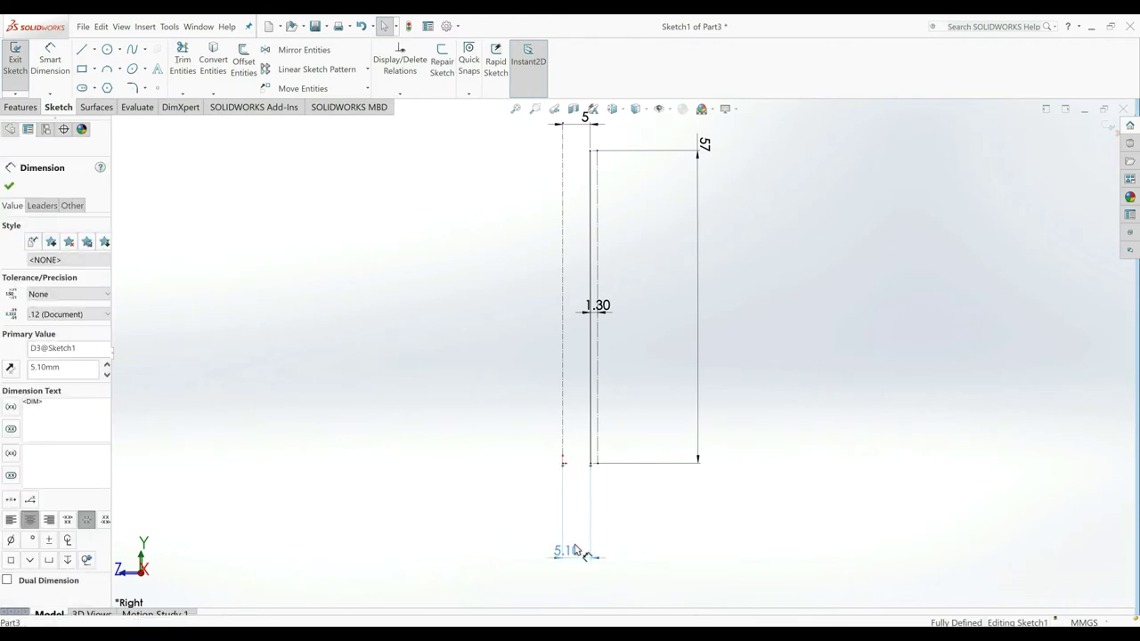
pyautogui.click(608, 461)
pyautogui.scroll(3, 633, 272)
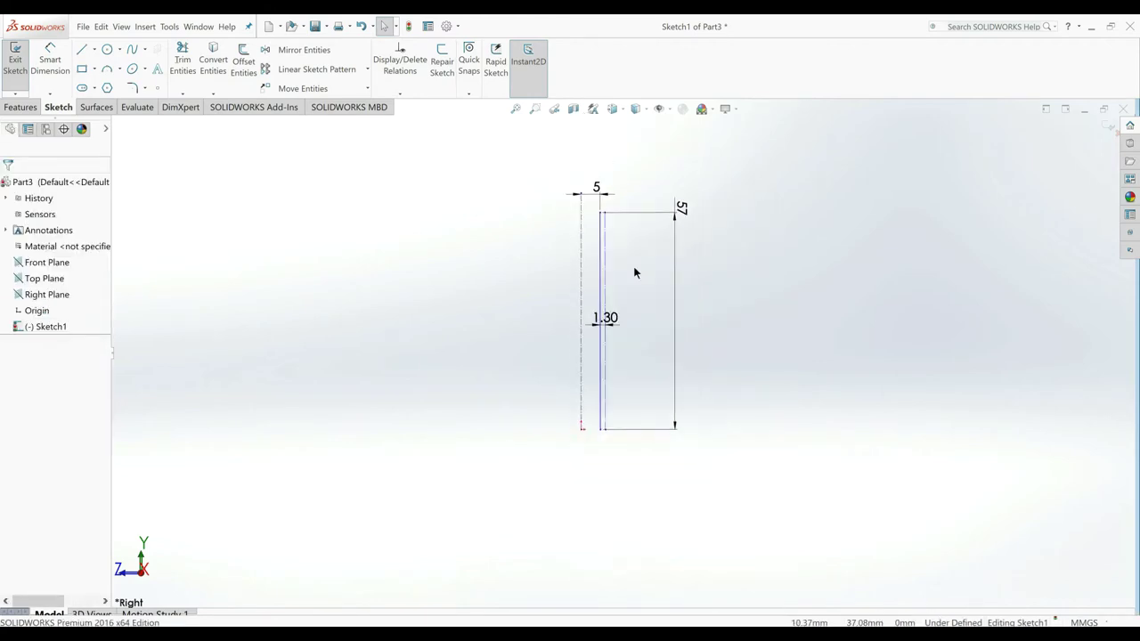
pyautogui.scroll(-1, 641, 256)
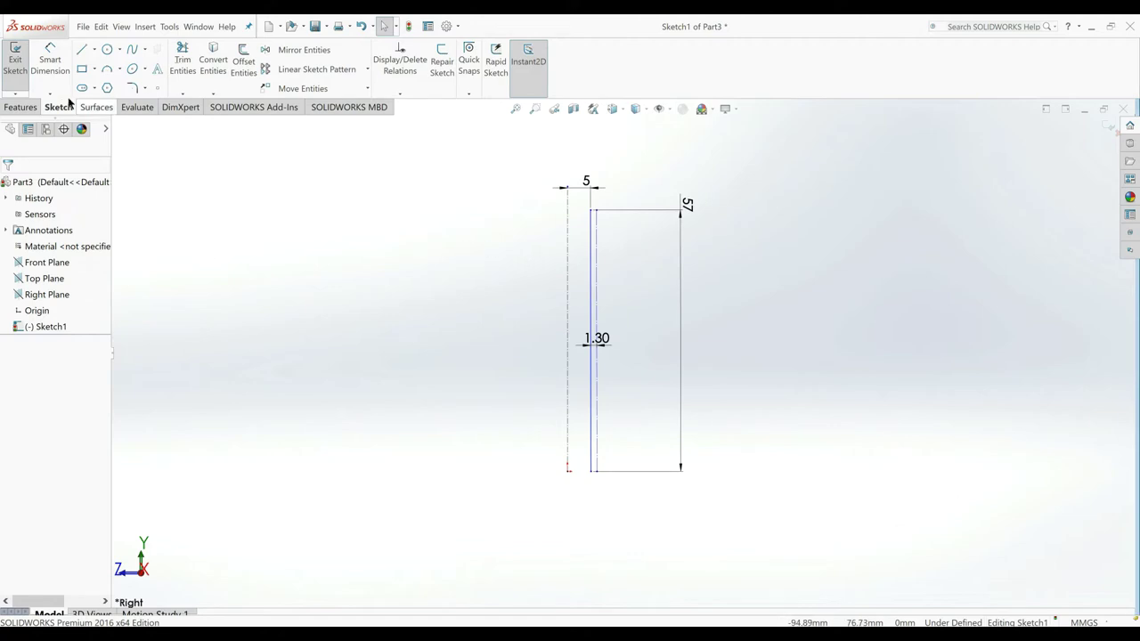
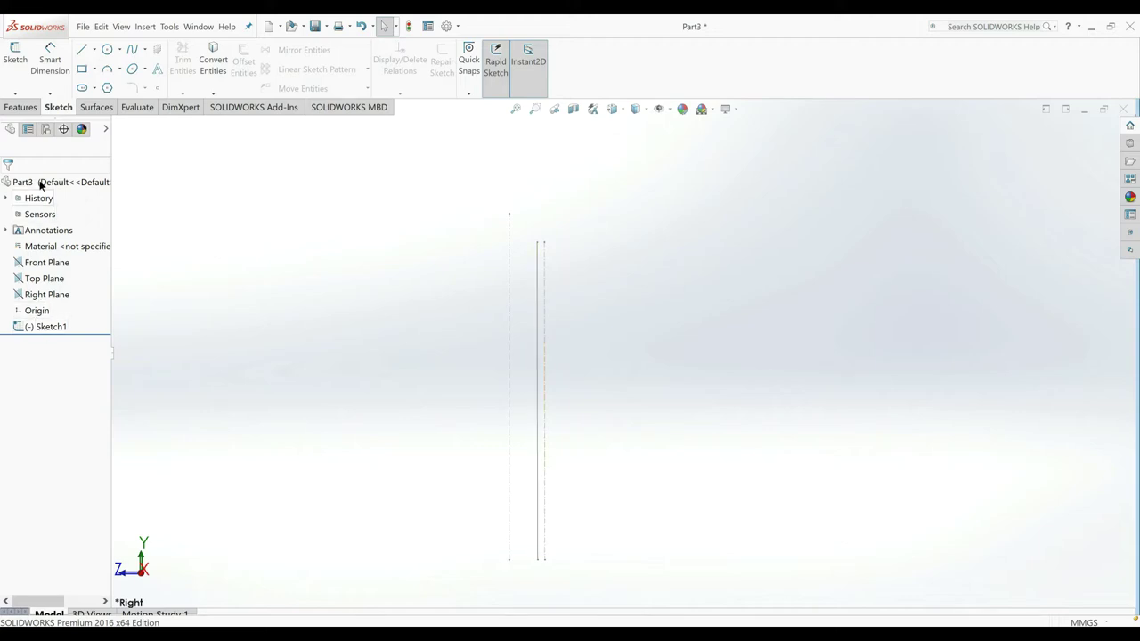
# Step: Change Sketch1's line colour to red using Sketch Color
pyautogui.rightClick(43, 326)
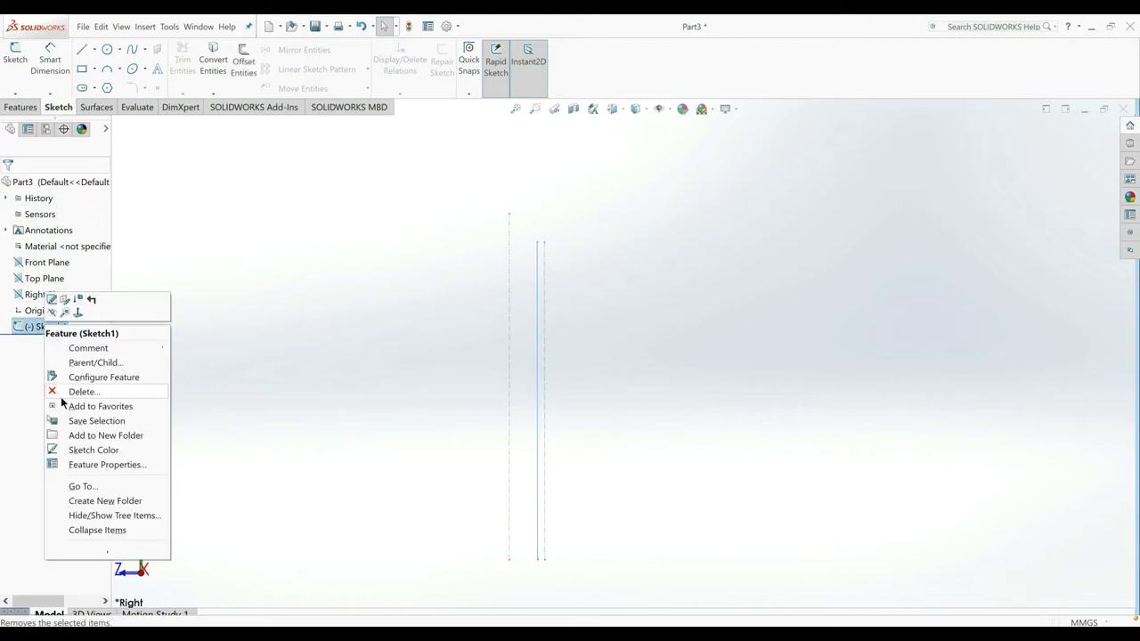
pyautogui.click(76, 449)
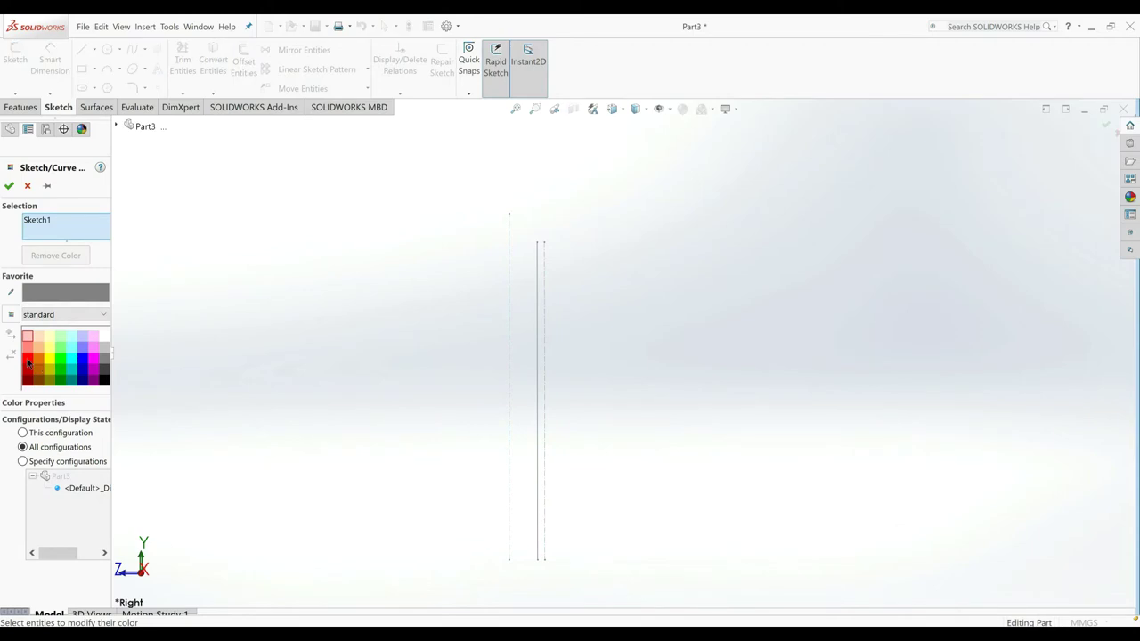
pyautogui.click(28, 358)
pyautogui.click(9, 186)
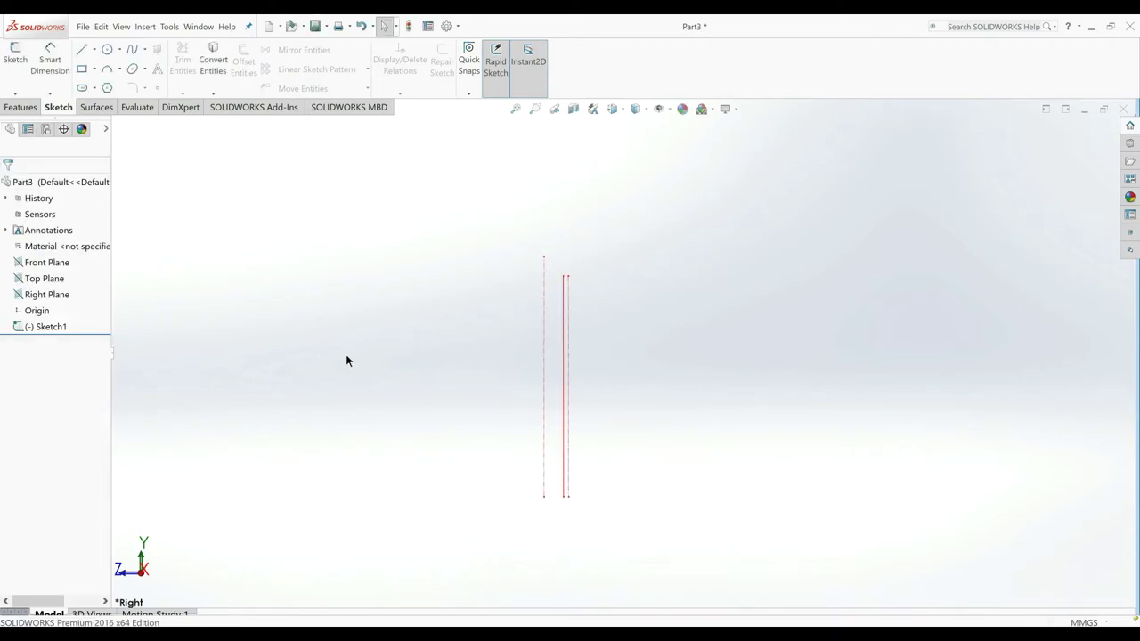
# Step: Revolve Sketch1 360° about its sketch line into the surface Surface-Revolve1
pyautogui.click(95, 106)
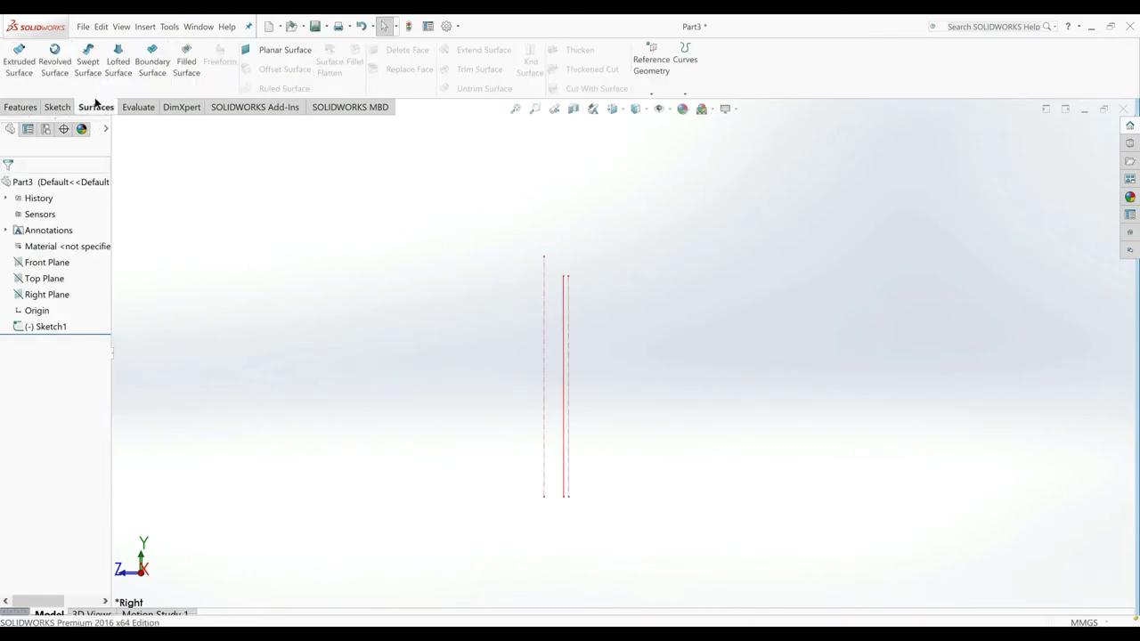
pyautogui.click(69, 78)
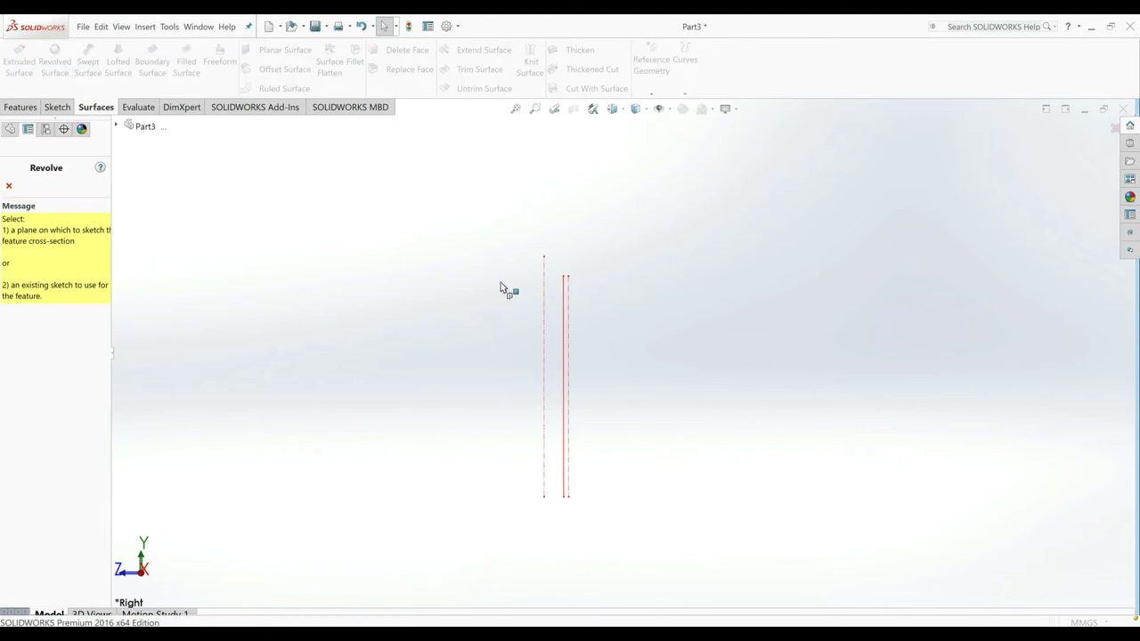
pyautogui.click(561, 336)
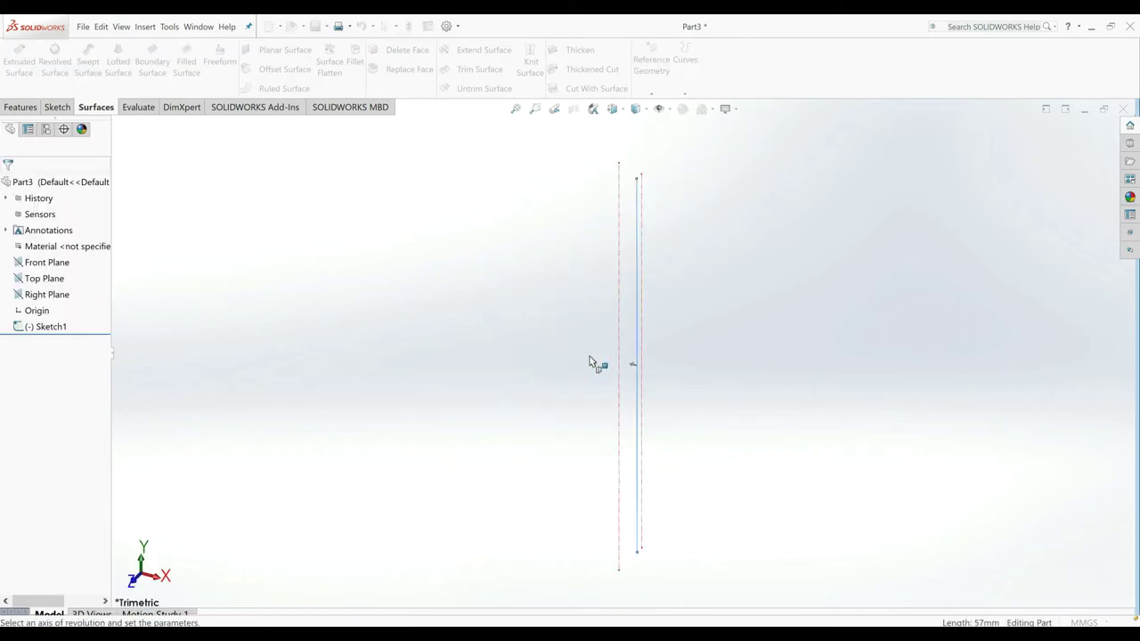
pyautogui.click(635, 364)
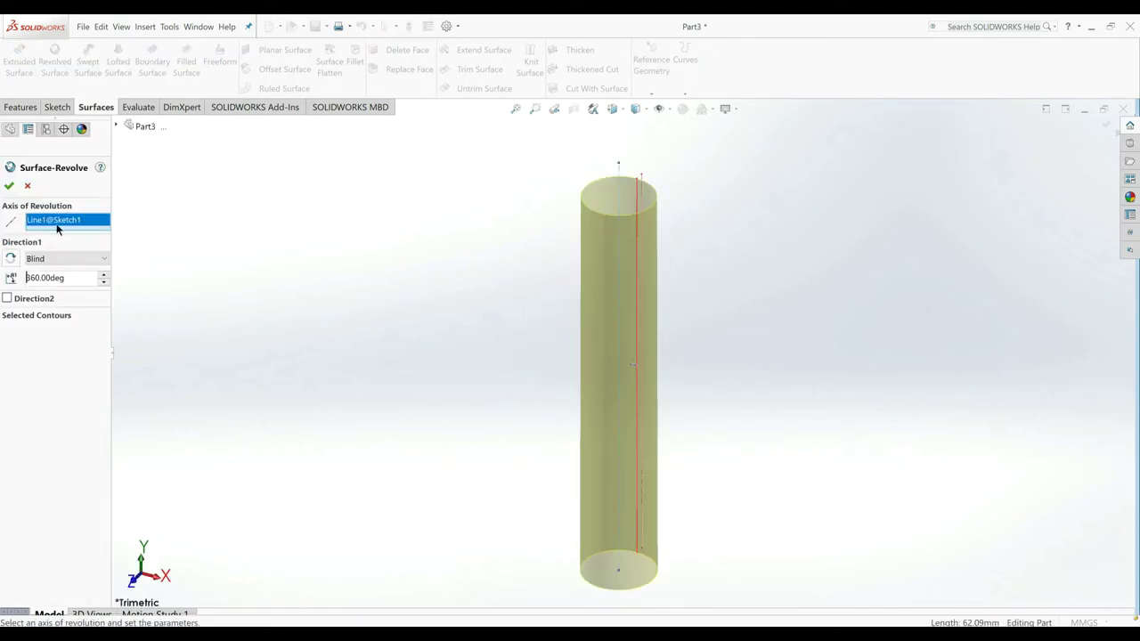
pyautogui.press('Return')
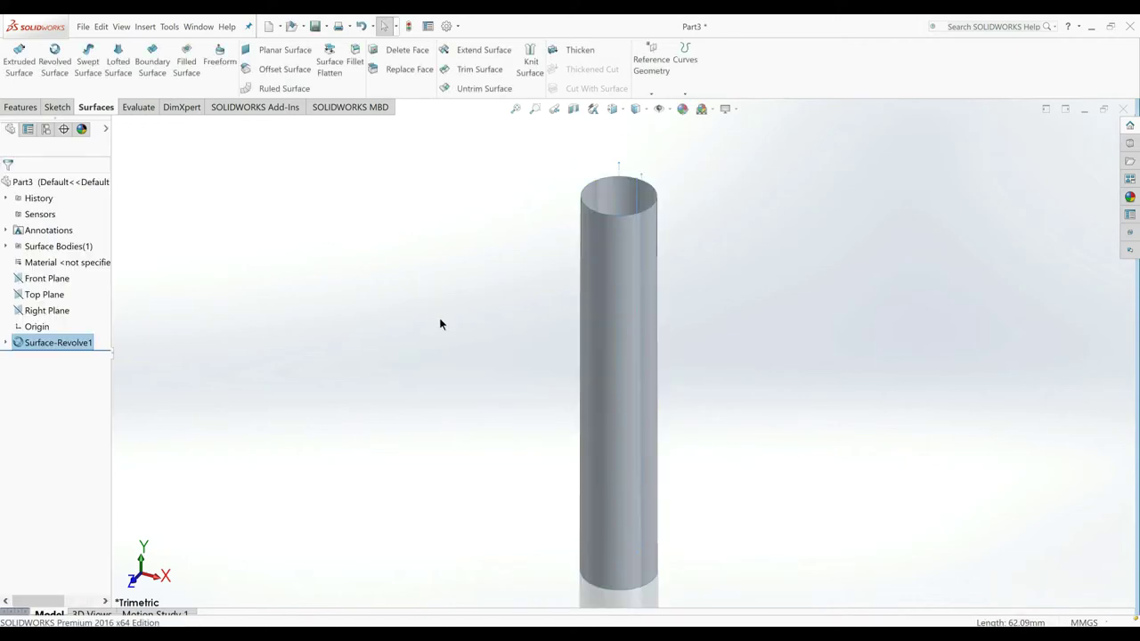
pyautogui.click(487, 324)
# Step: Thicken Surface-Revolve1 to a 1.30 mm wall, creating Thicken1
pyautogui.moveTo(534, 401); pyautogui.dragTo(537, 360, button='middle')
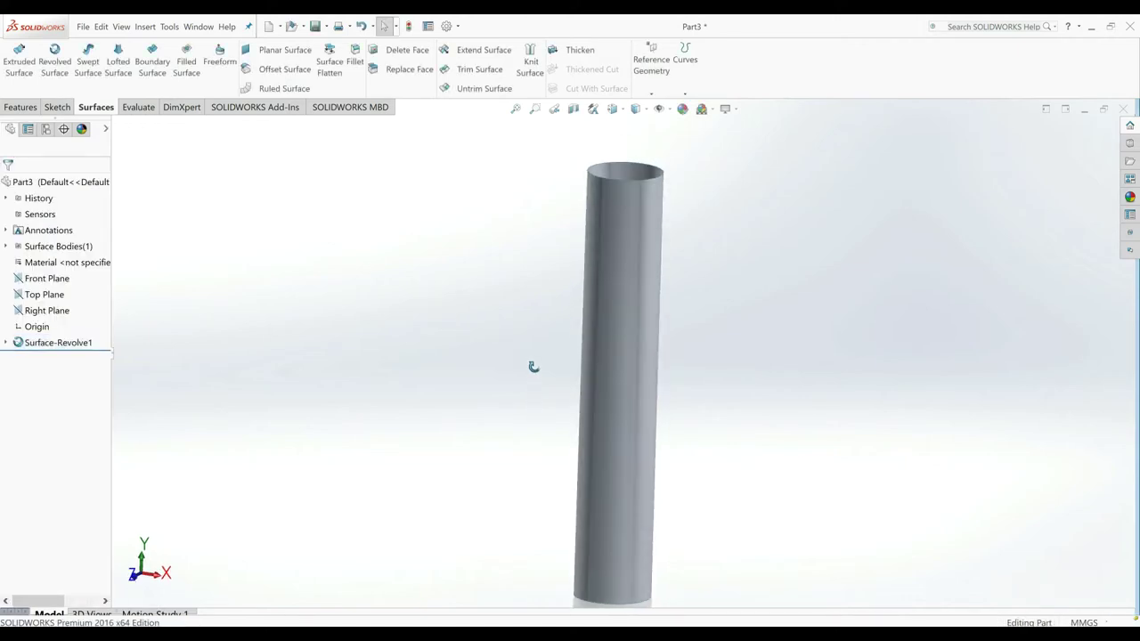
pyautogui.click(572, 49)
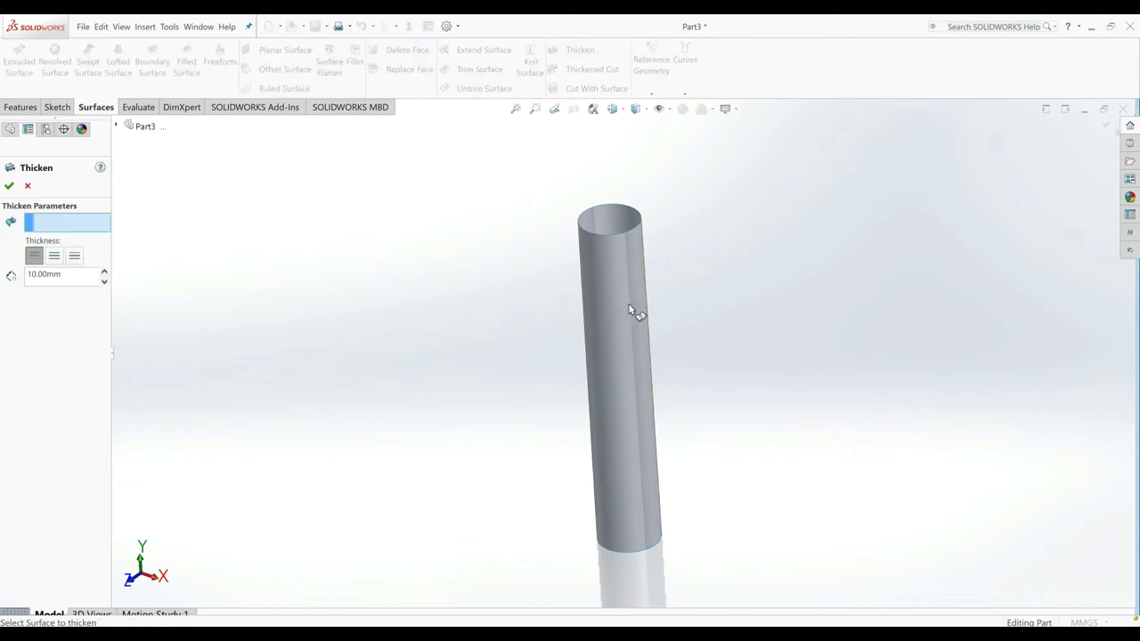
pyautogui.click(626, 313)
pyautogui.write('1.3')
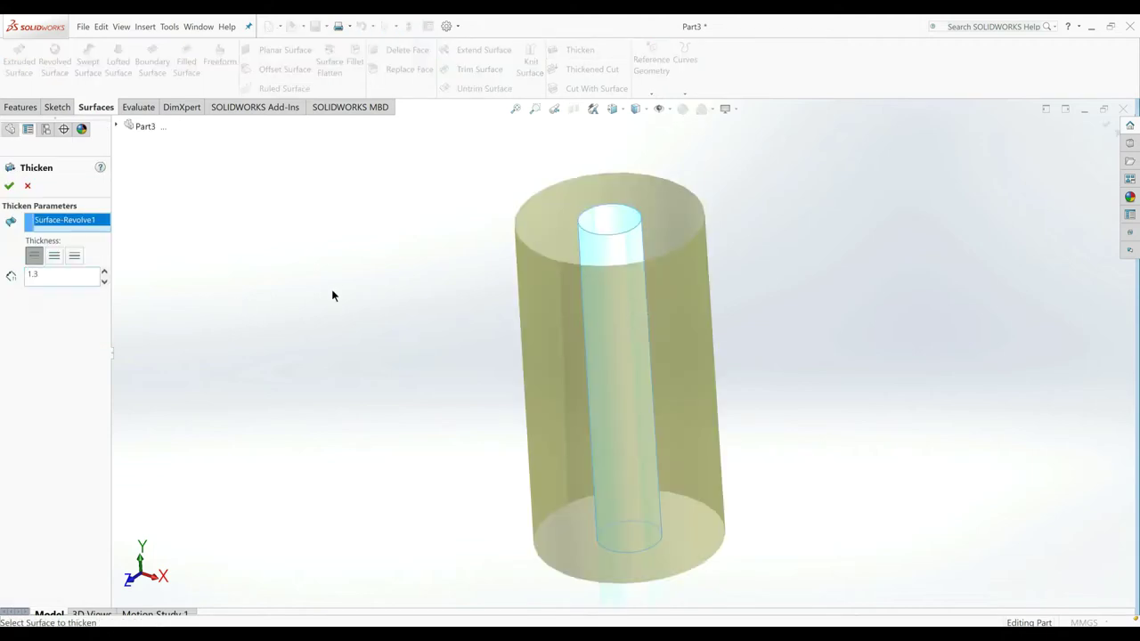
pyautogui.press('Return')
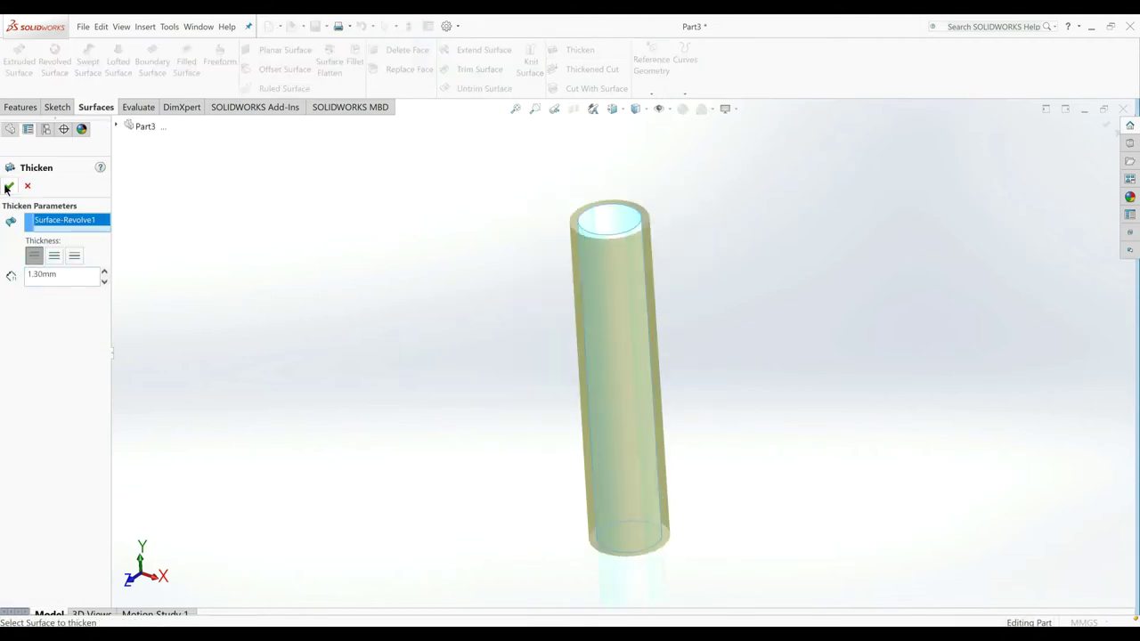
pyautogui.click(8, 186)
pyautogui.click(169, 325)
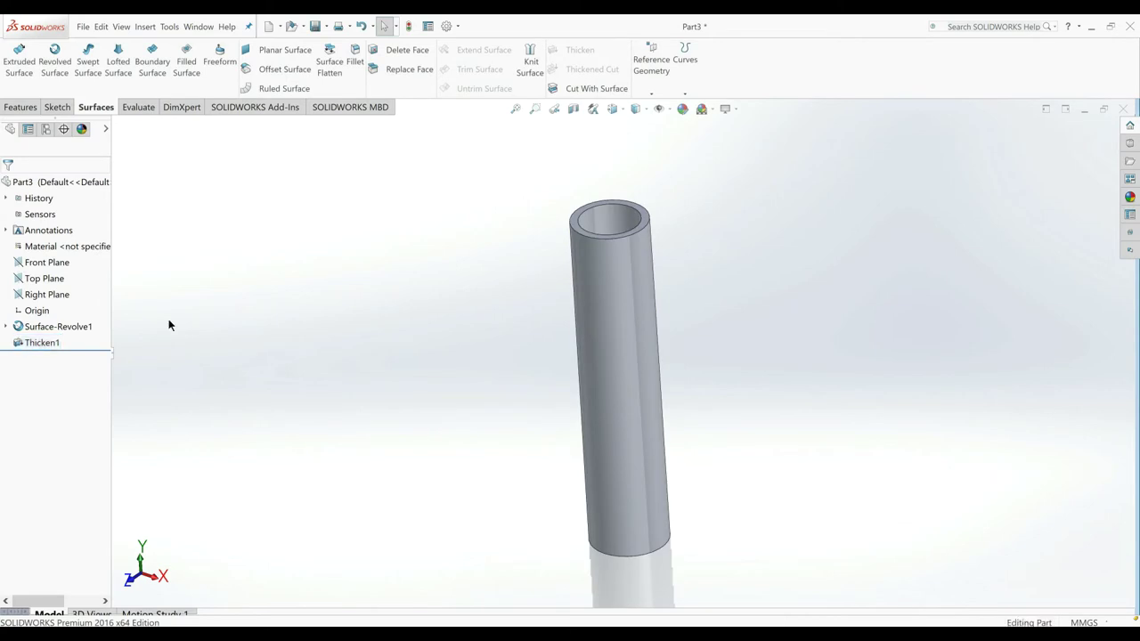
# Step: View the Right Plane face-on with the Plain White scene and perspective toggled
pyautogui.click(53, 295)
pyautogui.click(110, 283)
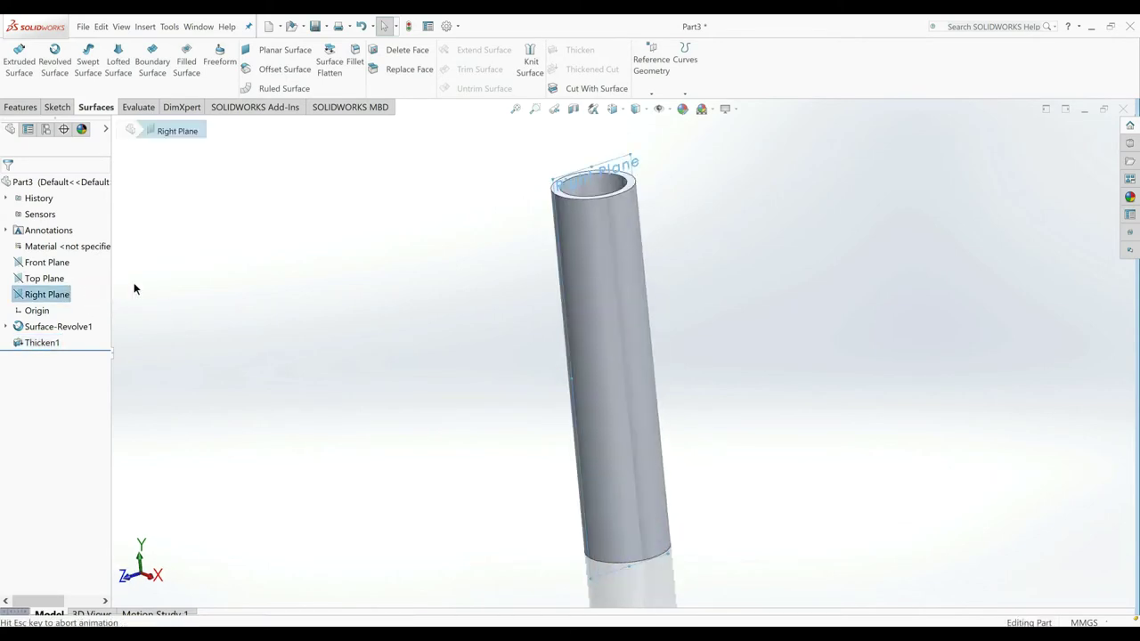
pyautogui.click(702, 108)
pyautogui.click(732, 49)
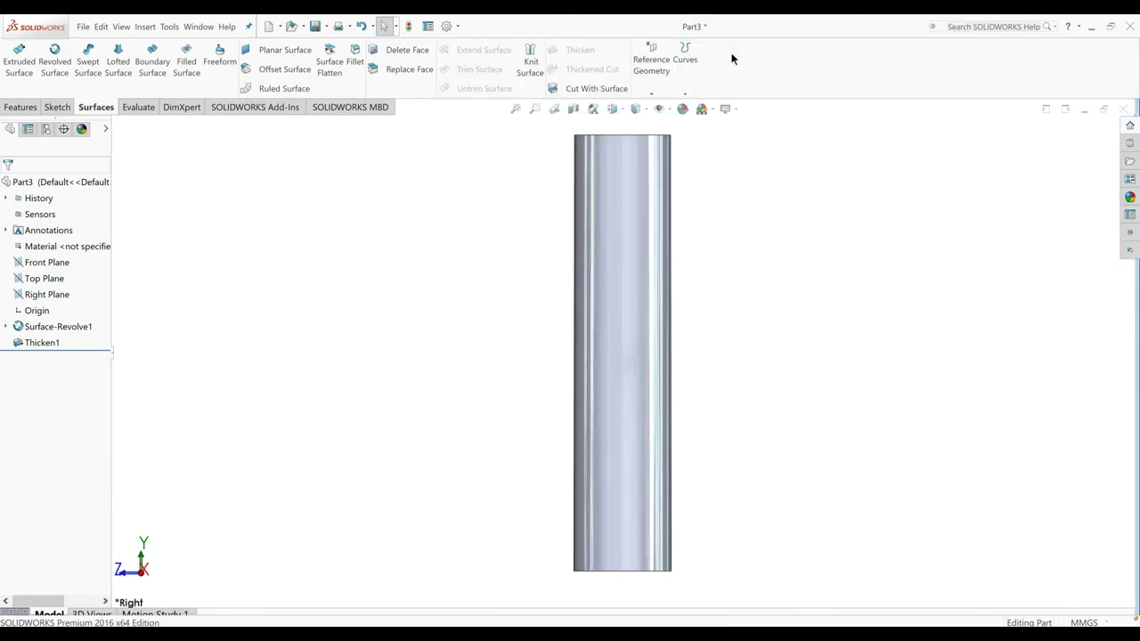
pyautogui.click(725, 108)
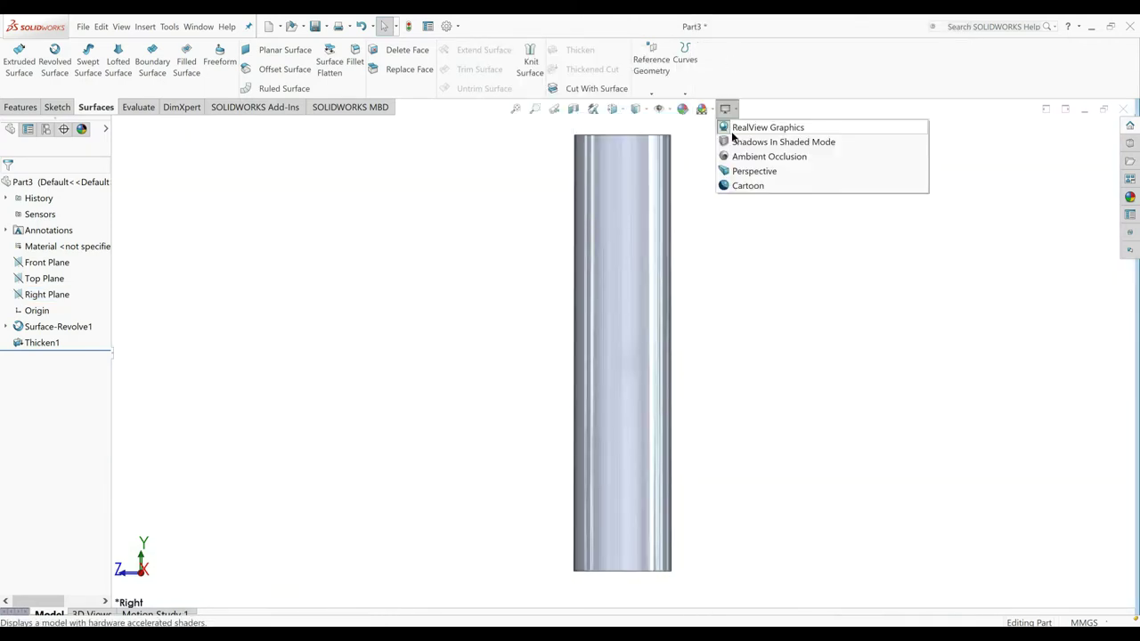
pyautogui.click(750, 170)
pyautogui.scroll(-1, 719, 354)
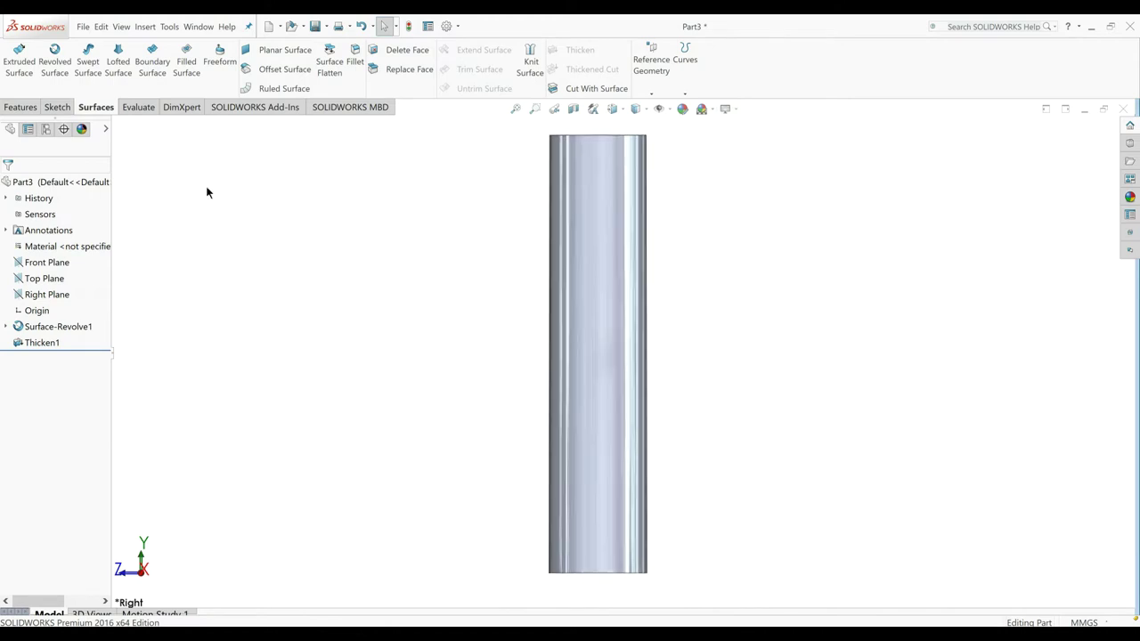
# Step: Sketch a Ø4 mm circle on the tube on the Right Plane
pyautogui.click(59, 107)
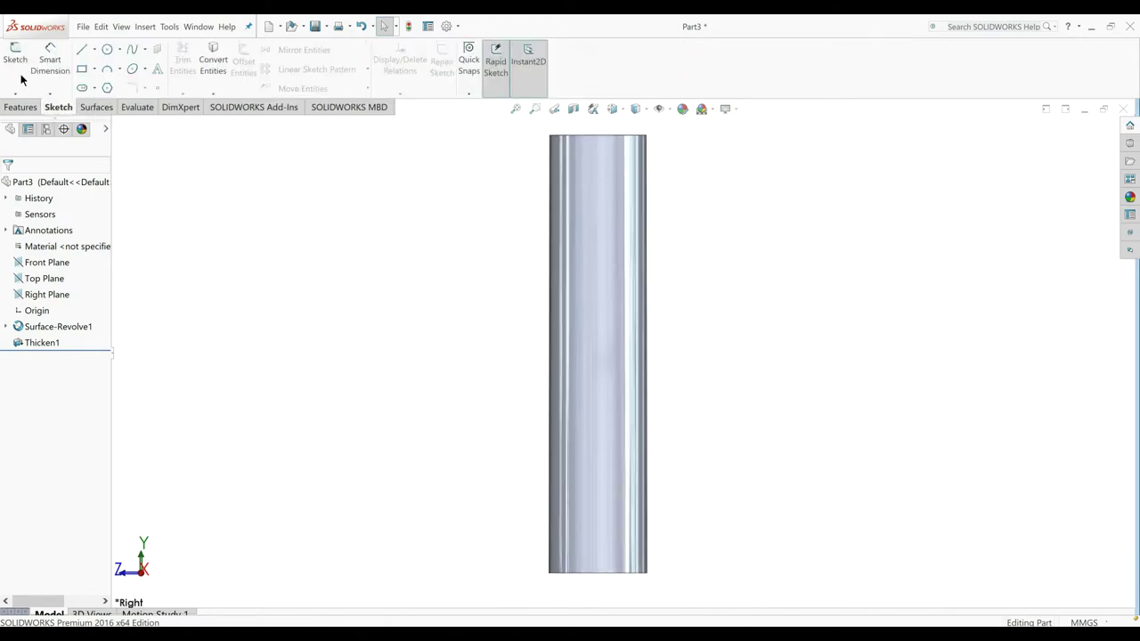
pyautogui.click(46, 292)
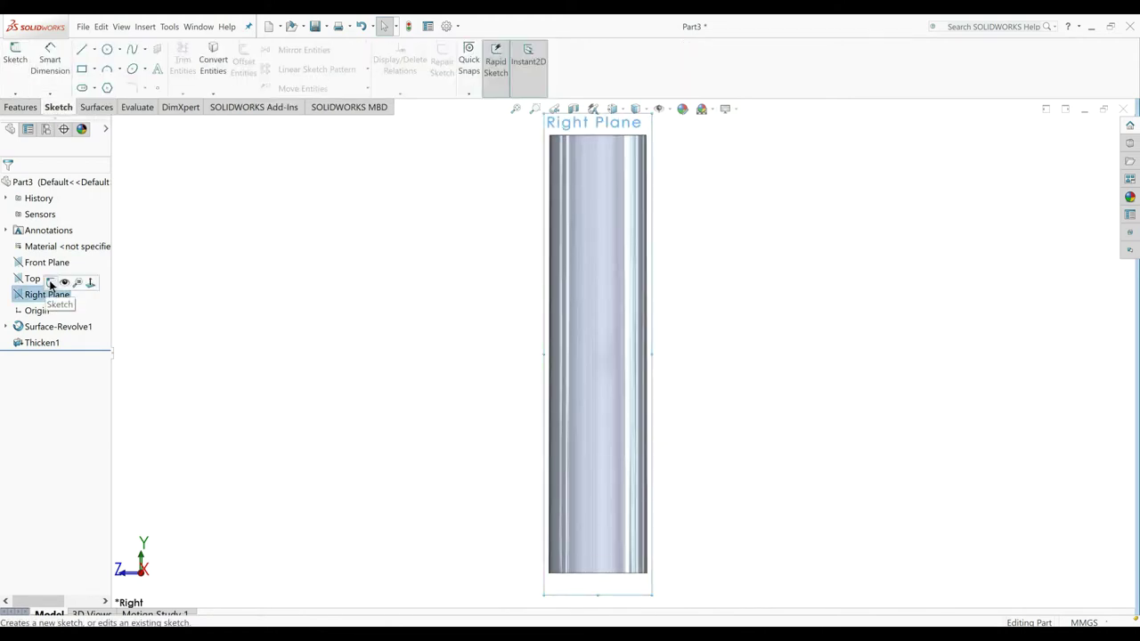
pyautogui.click(81, 278)
pyautogui.click(107, 49)
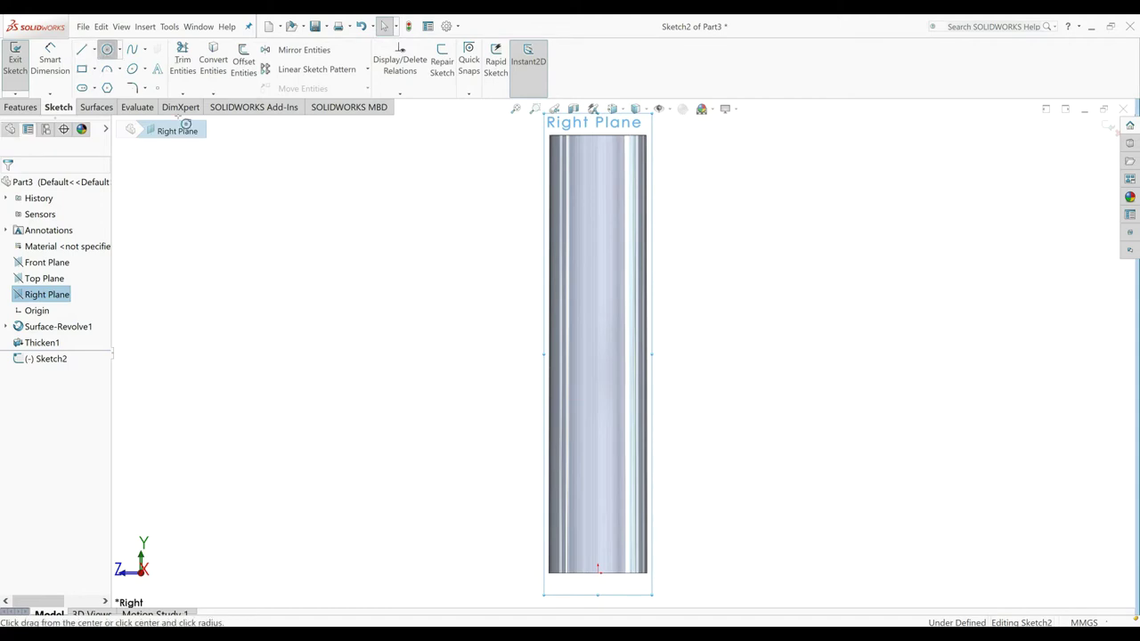
pyautogui.click(597, 339)
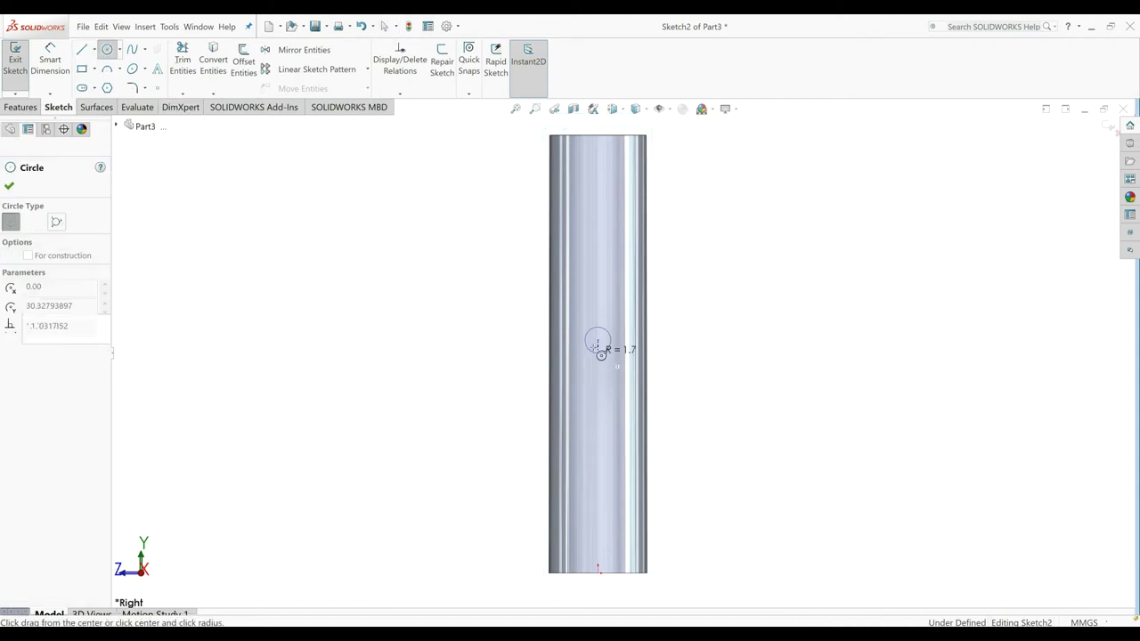
pyautogui.click(611, 342)
pyautogui.click(64, 81)
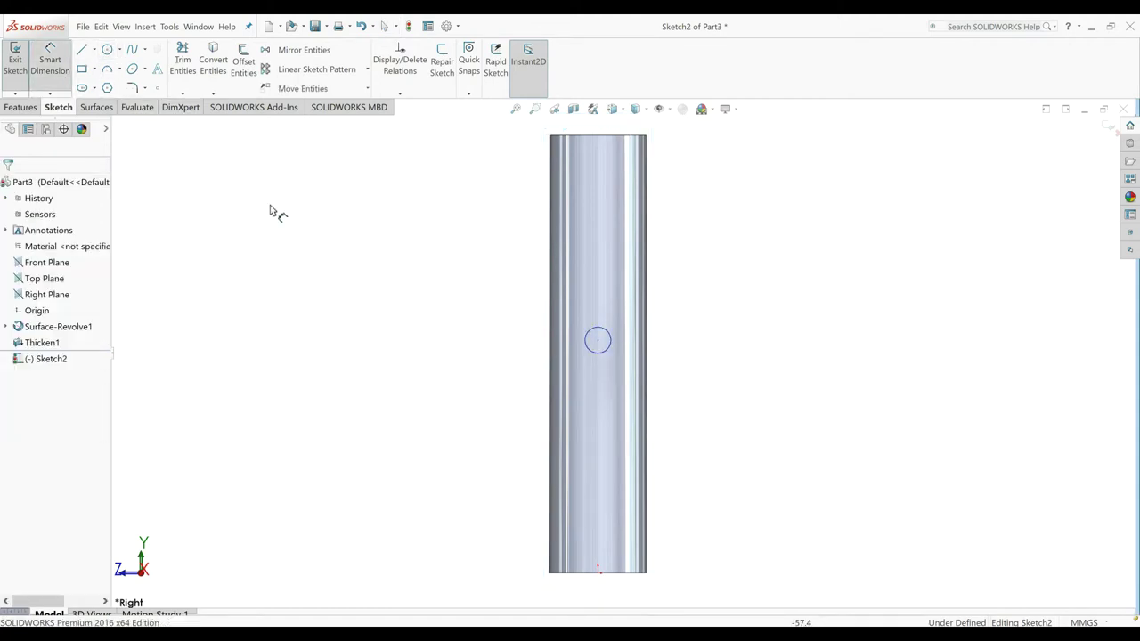
pyautogui.click(585, 342)
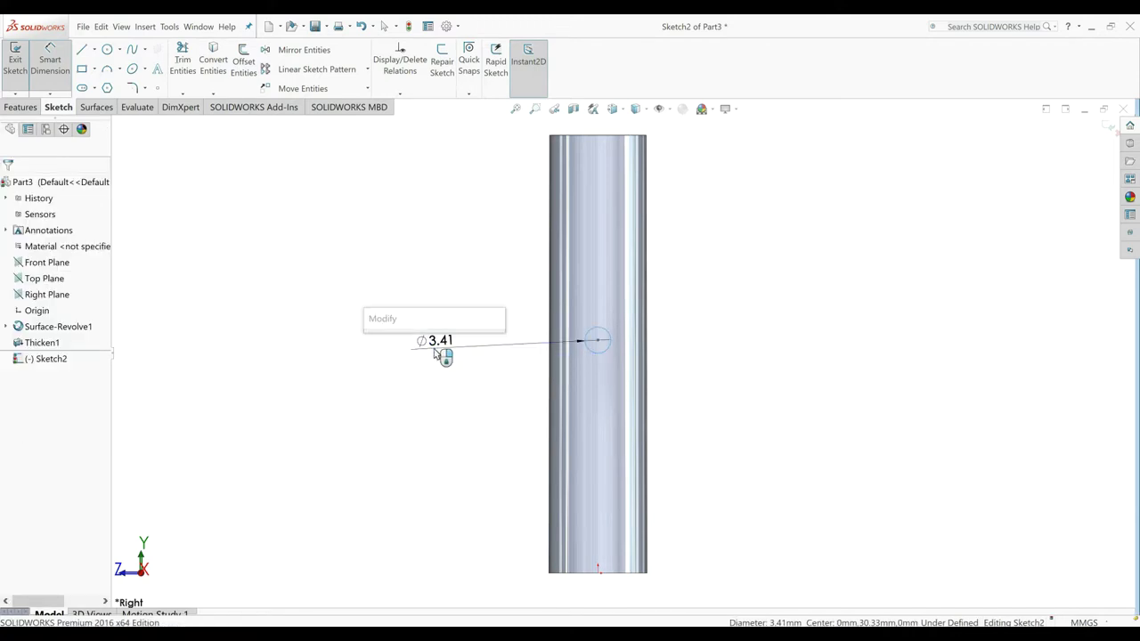
pyautogui.click(434, 342)
pyautogui.write('4')
pyautogui.press('Return')
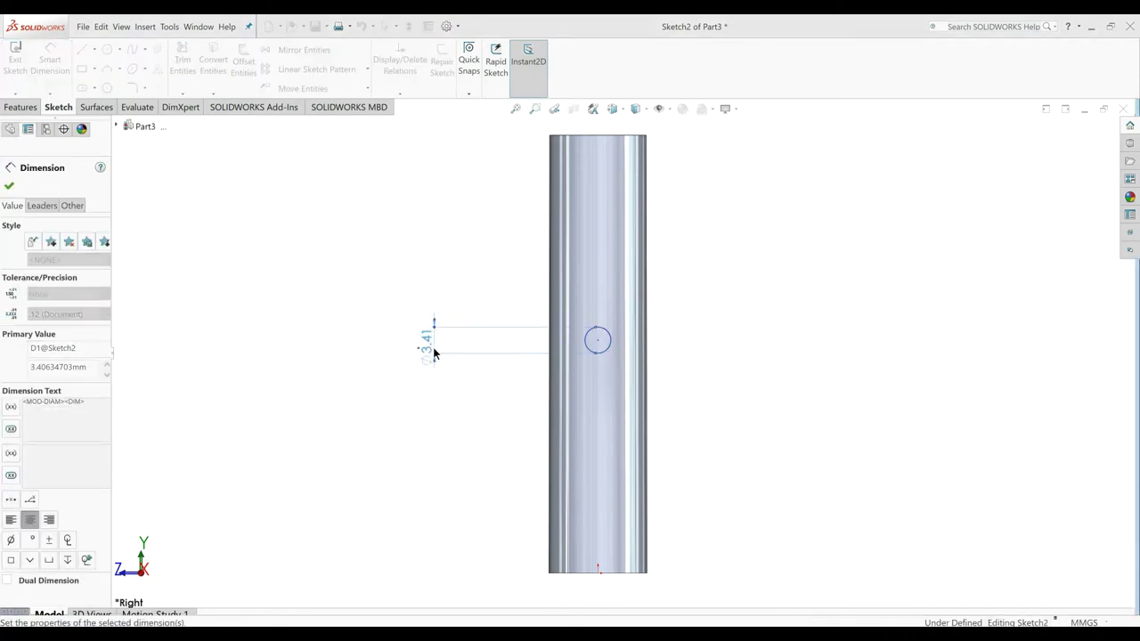
pyautogui.click(9, 185)
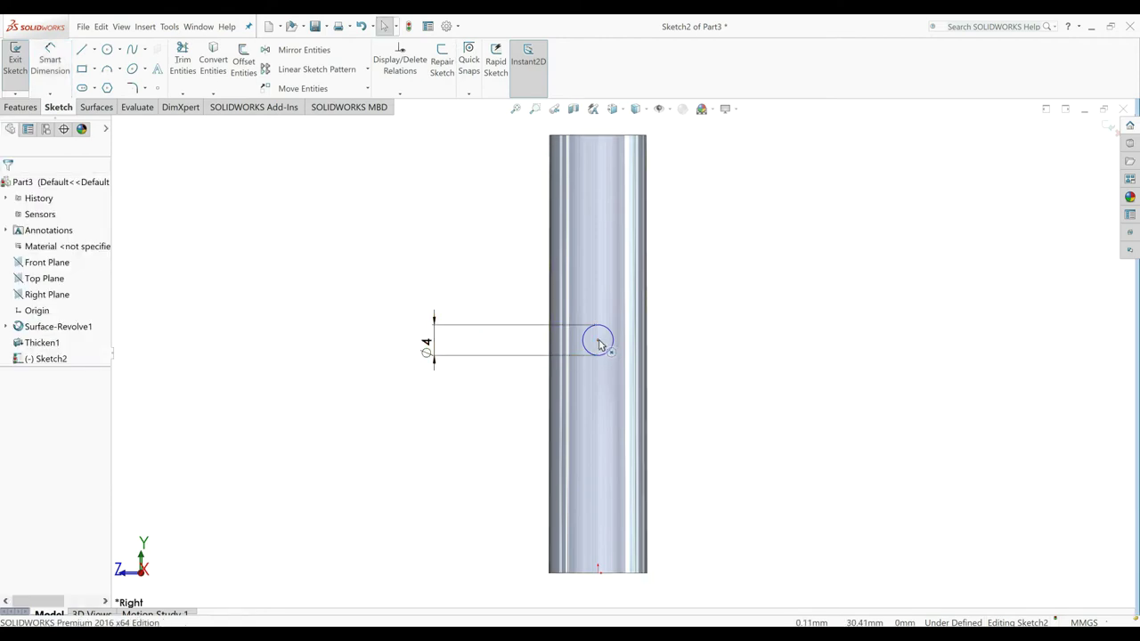
# Step: Align the circle centre vertically with the part origin
pyautogui.click(599, 344)
pyautogui.click(591, 572)
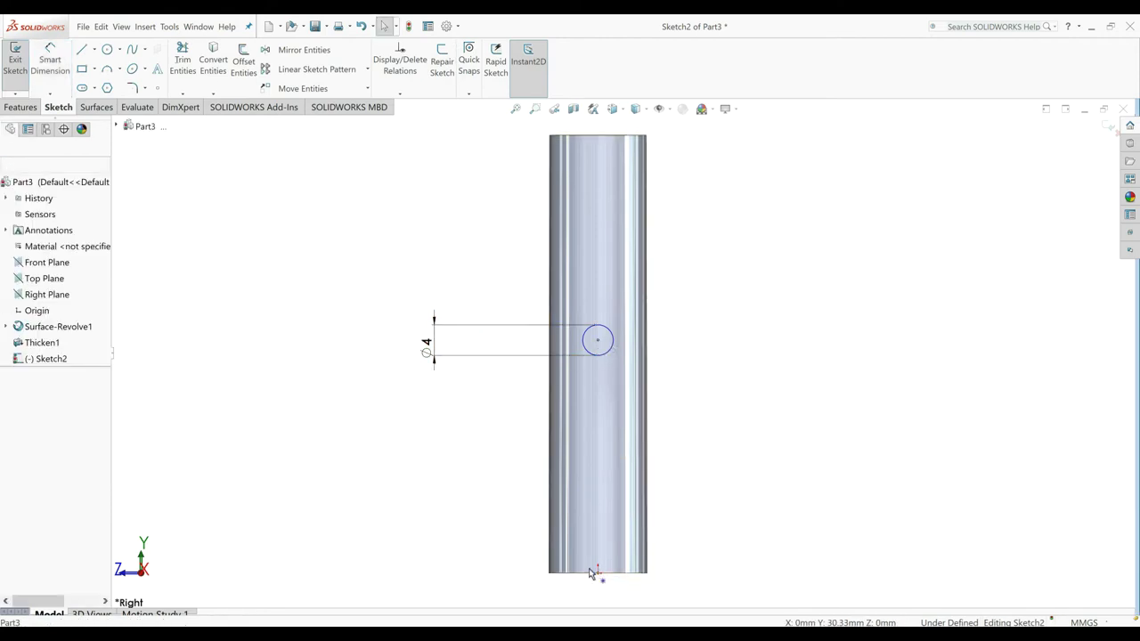
pyautogui.keyDown('ctrl'); pyautogui.click(589, 572); pyautogui.keyUp('ctrl')
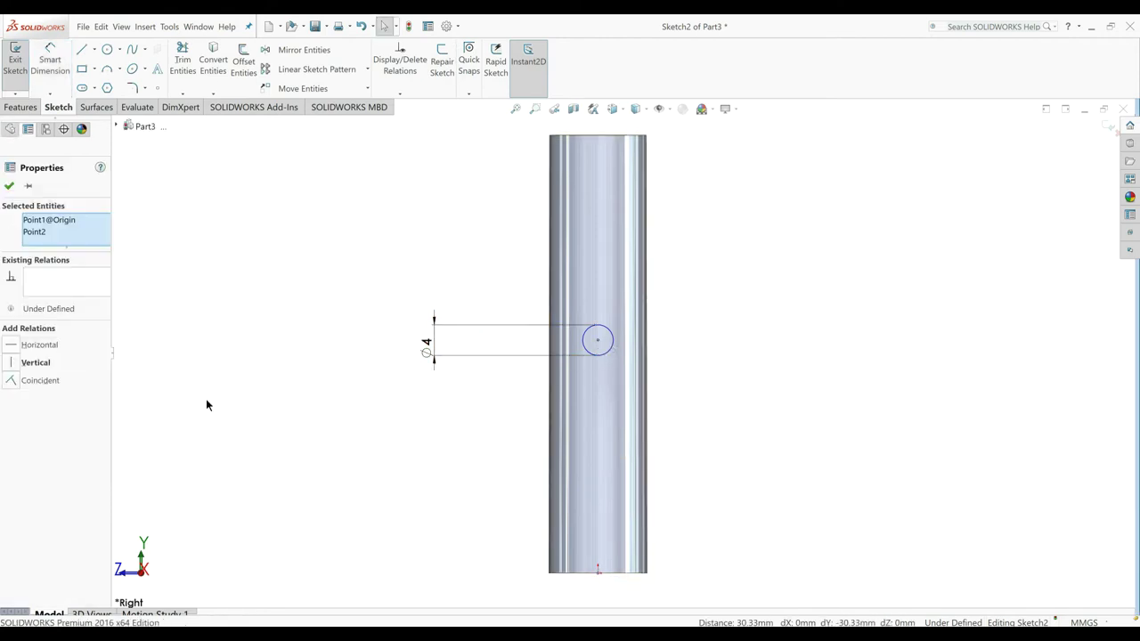
pyautogui.click(28, 368)
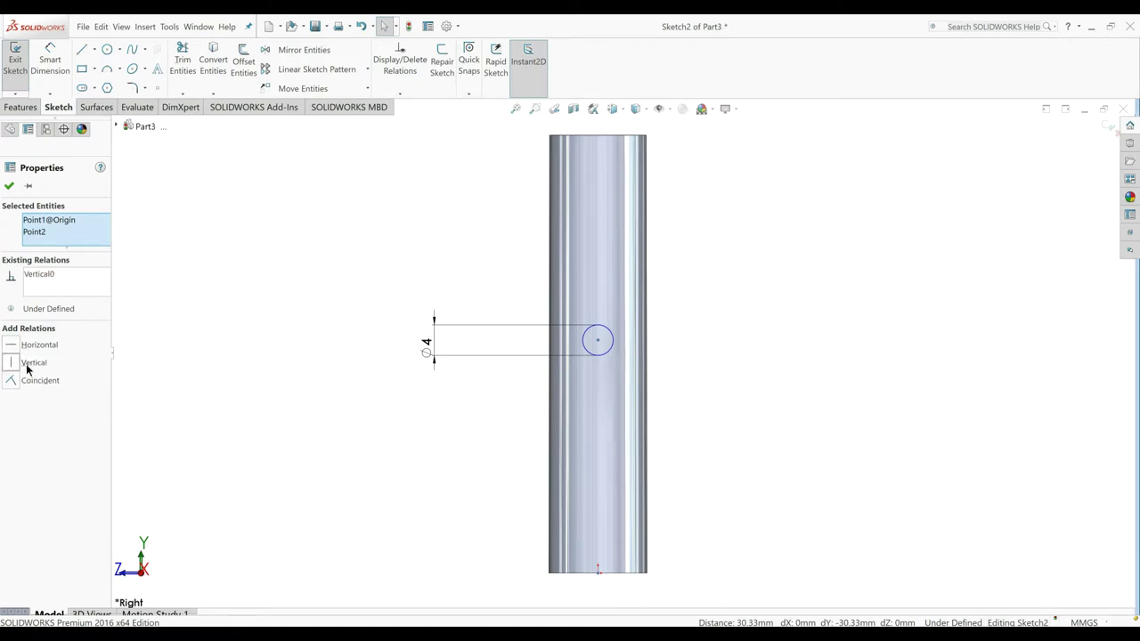
pyautogui.click(8, 187)
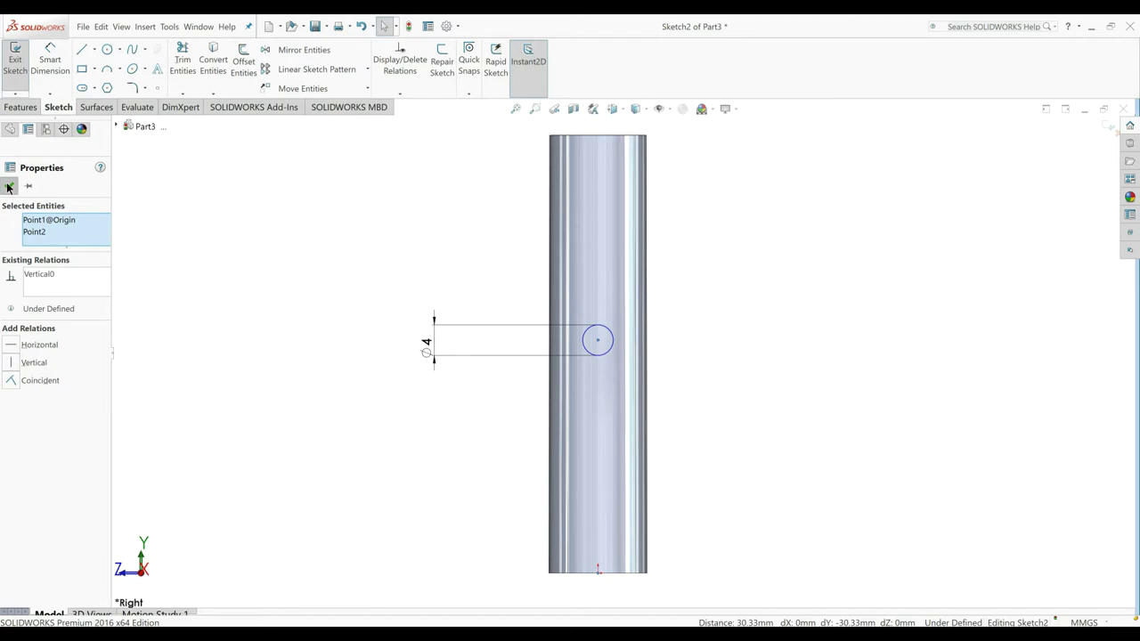
# Step: Draw a short horizontal construction centerline through the circle
pyautogui.click(617, 137)
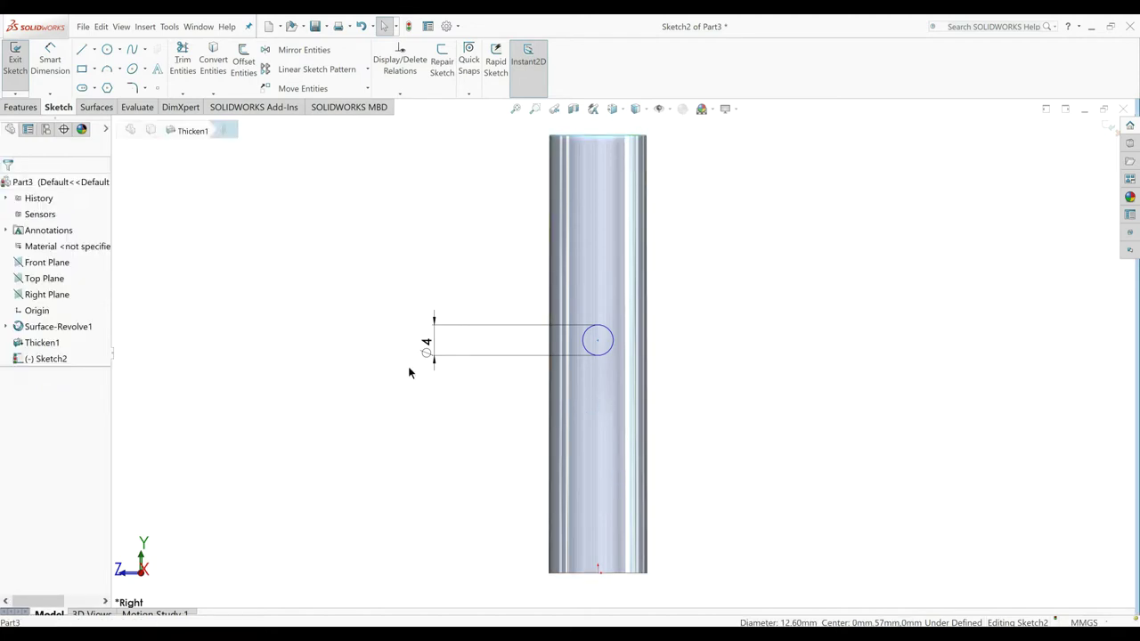
pyautogui.click(460, 474)
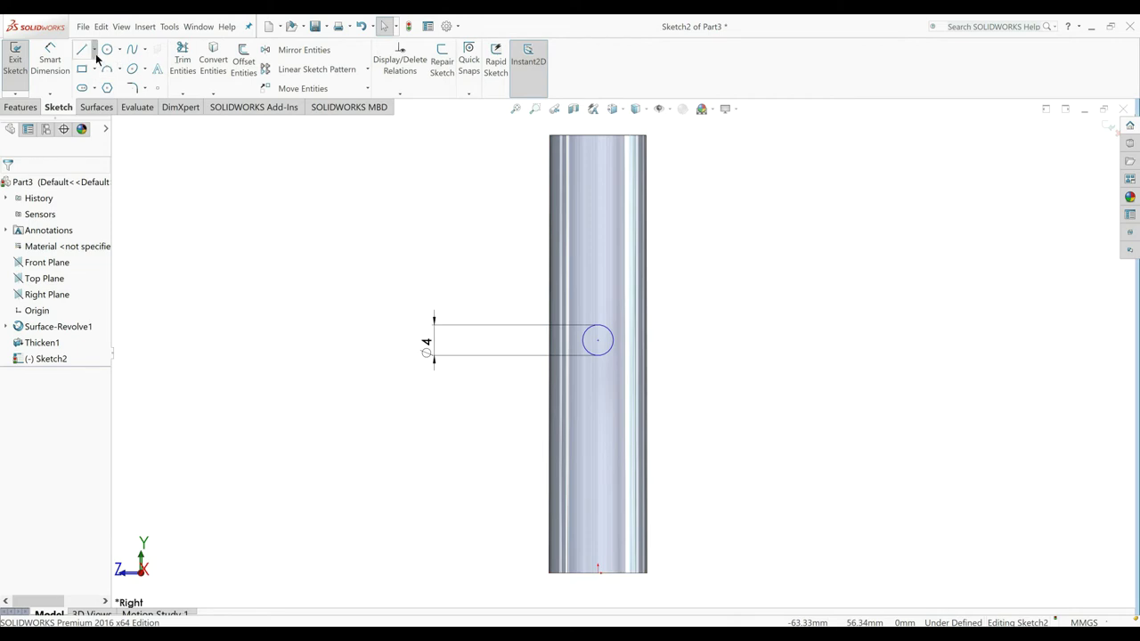
pyautogui.click(94, 50)
pyautogui.click(98, 82)
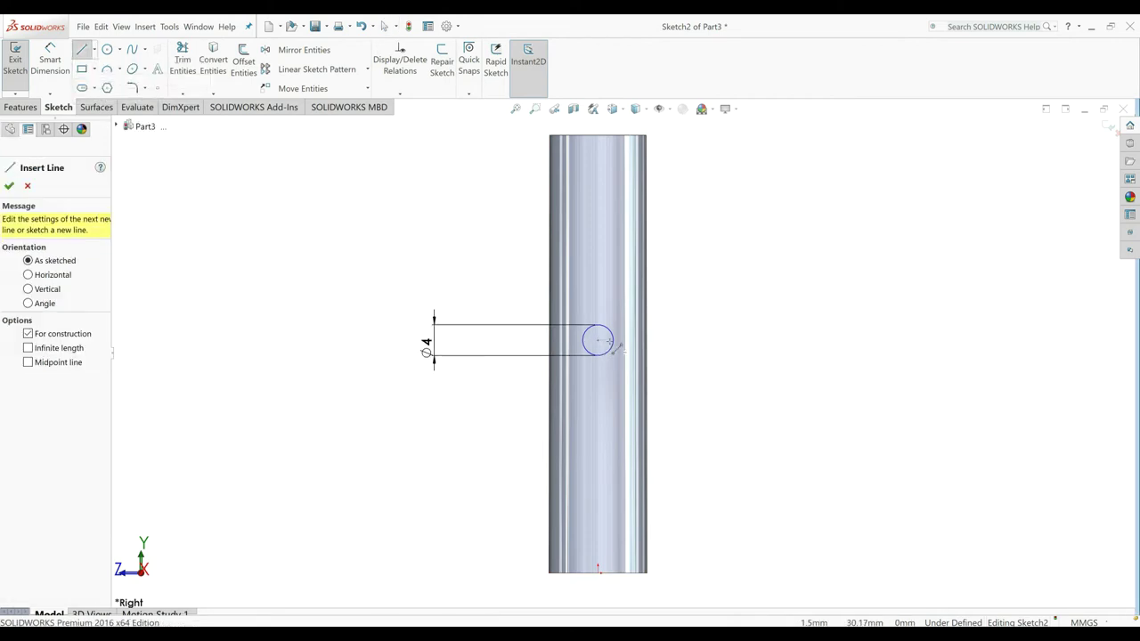
pyautogui.moveTo(622, 347); pyautogui.dragTo(613, 341)
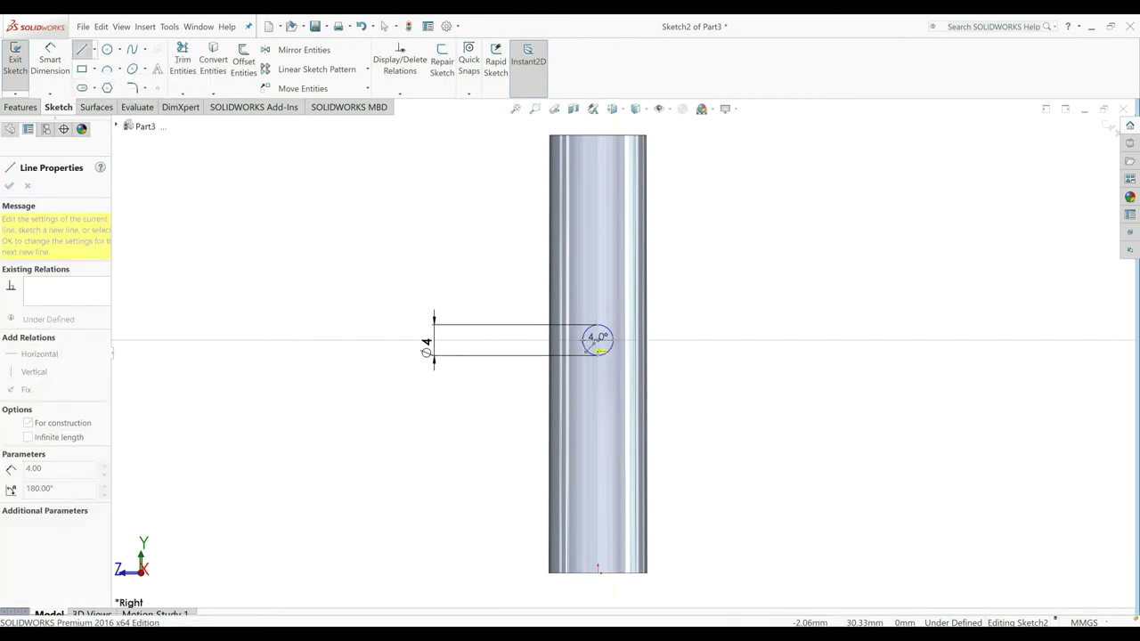
pyautogui.rightClick(403, 222)
pyautogui.click(432, 239)
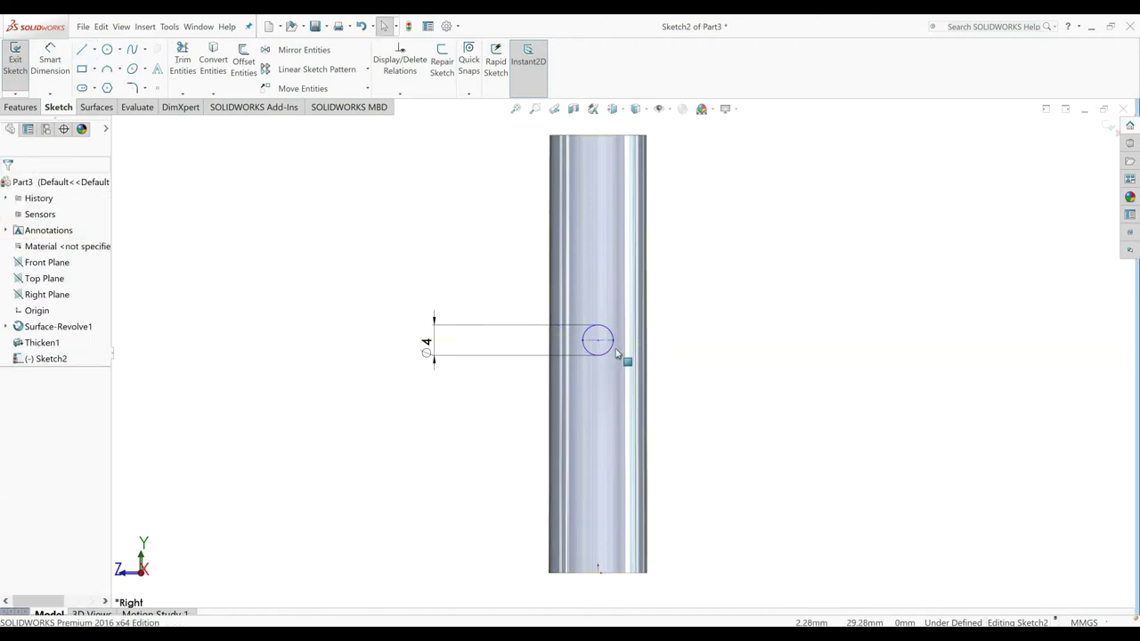
# Step: Make the centerline symmetric between the tube's top and bottom edges, then exit the sketch
pyautogui.click(613, 343)
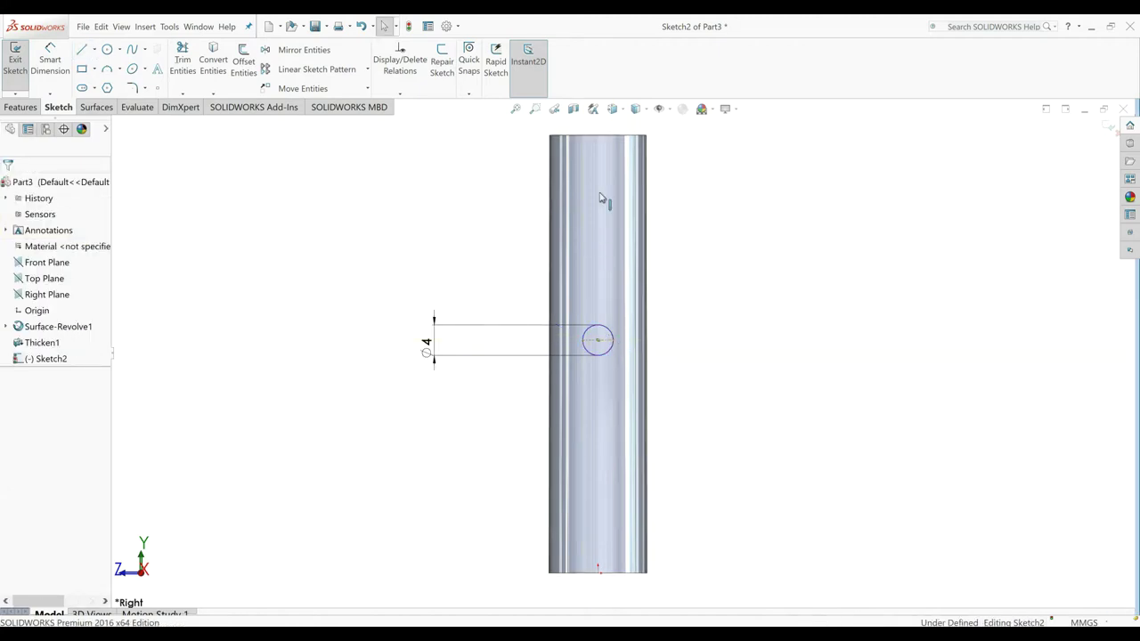
pyautogui.keyDown('ctrl'); pyautogui.click(611, 138); pyautogui.keyUp('ctrl')
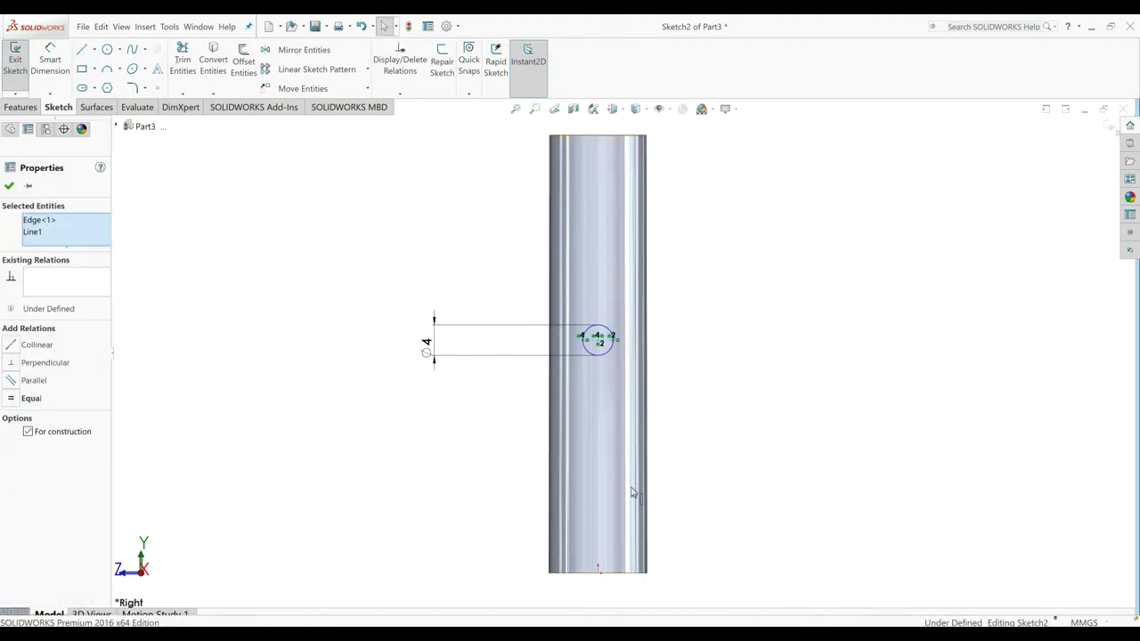
pyautogui.keyDown('ctrl'); pyautogui.click(613, 579); pyautogui.keyUp('ctrl')
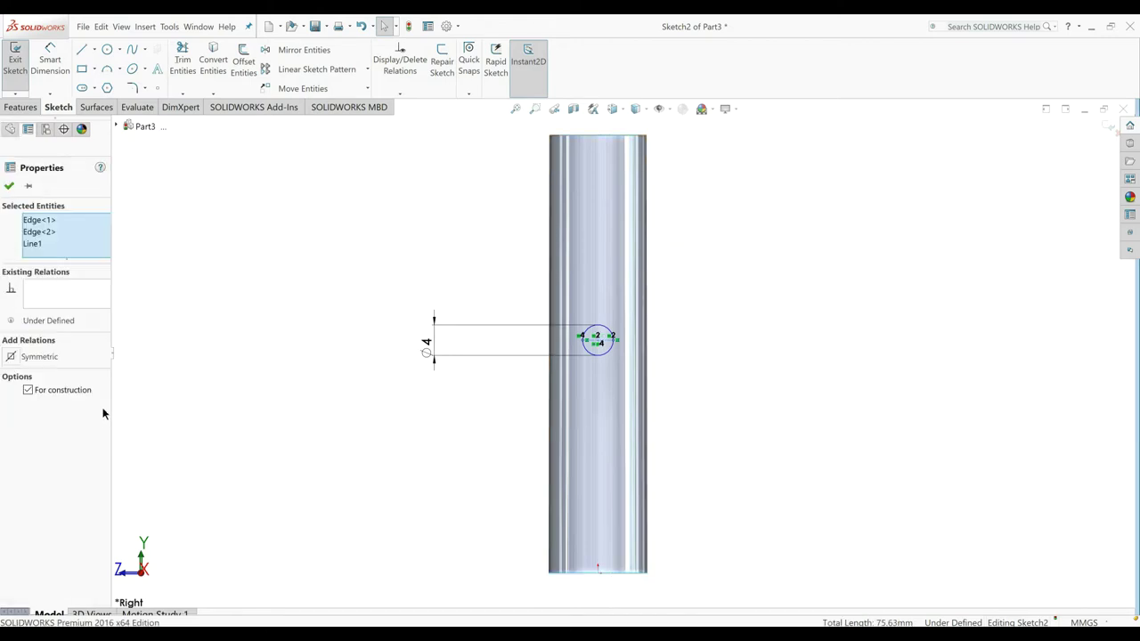
pyautogui.click(39, 356)
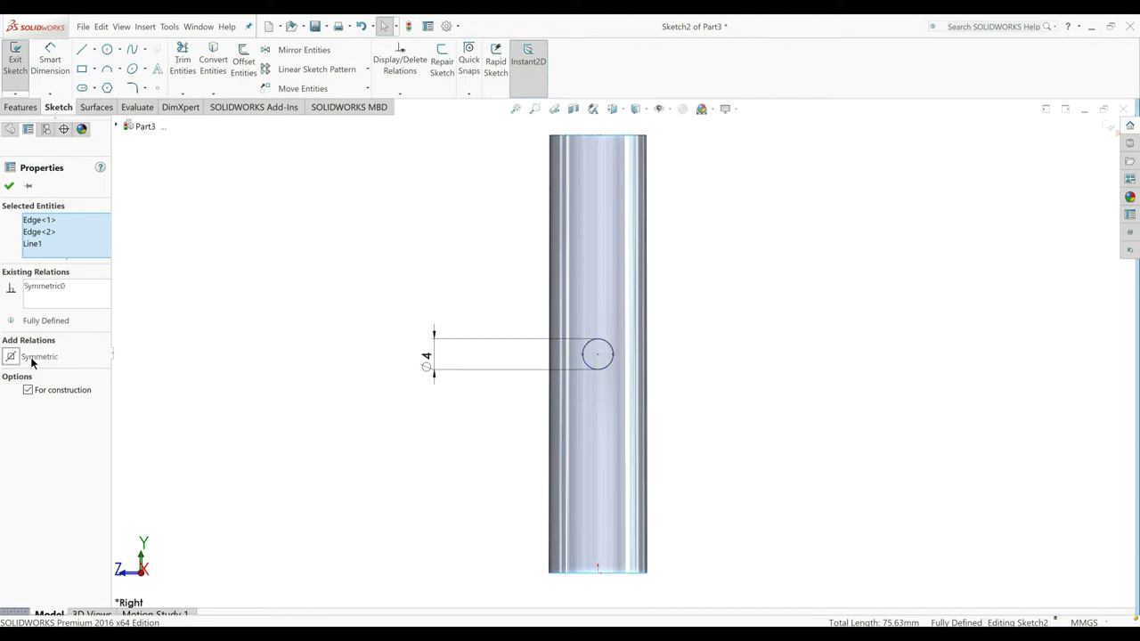
pyautogui.click(7, 185)
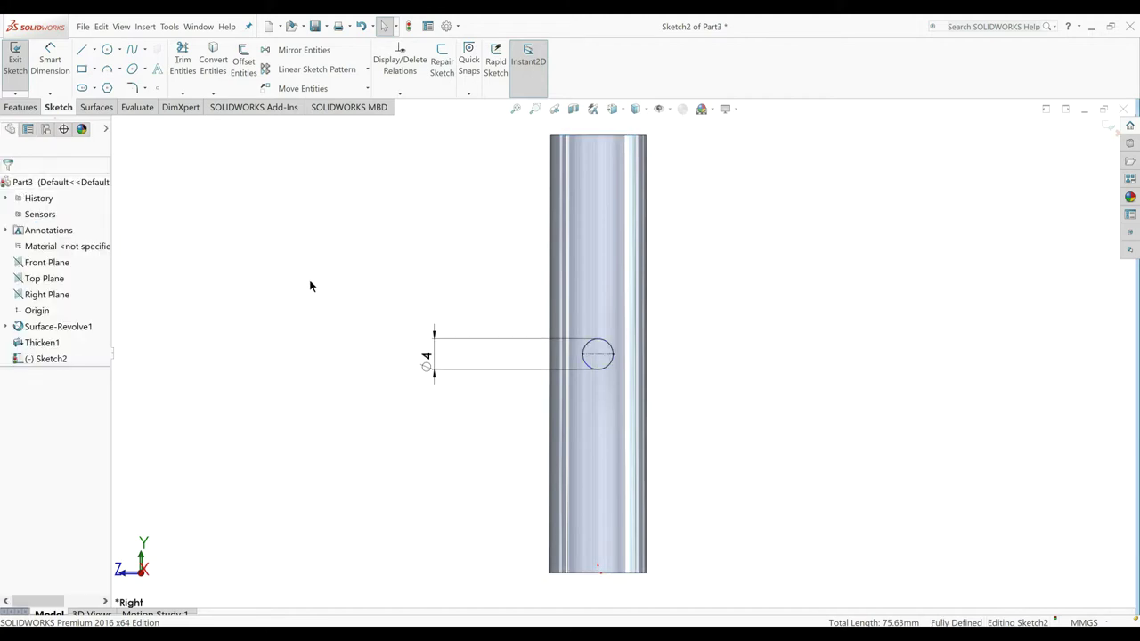
pyautogui.scroll(2, 593, 305)
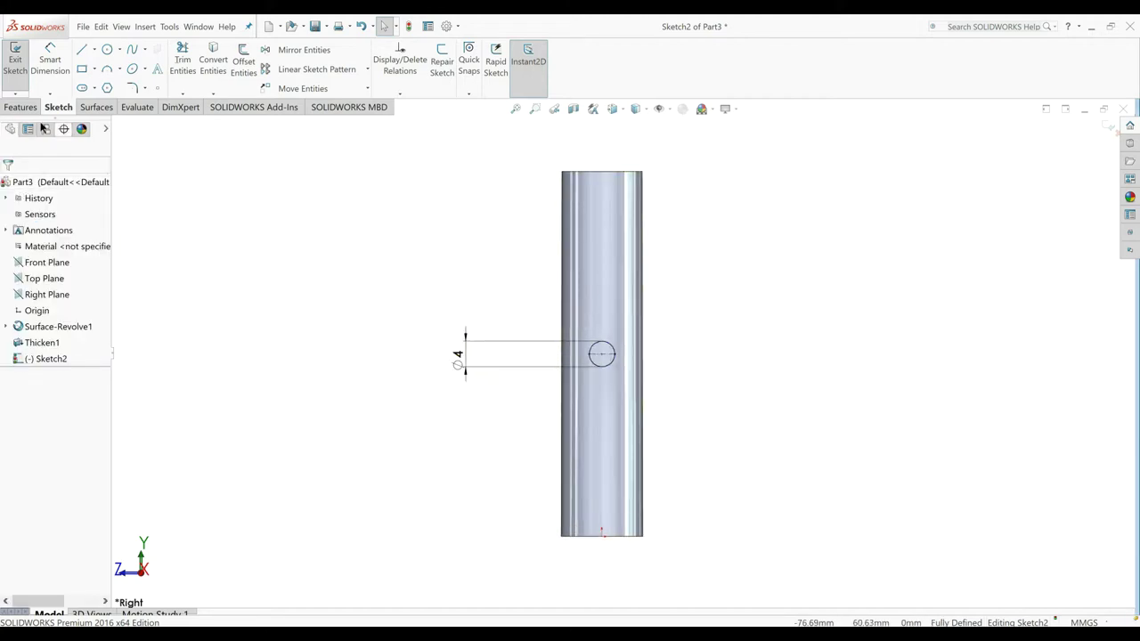
pyautogui.click(15, 61)
# Step: Extruded-cut the Ø4 circle Up To Surface at the tube face, direction reversed, creating Cut-Extrude1
pyautogui.click(22, 107)
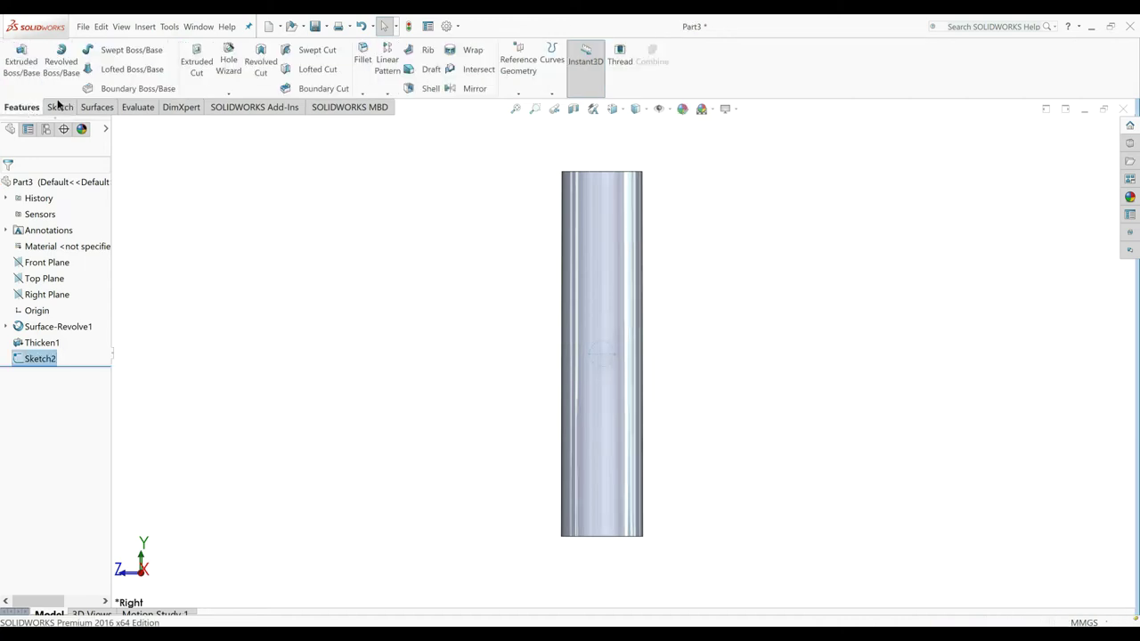
pyautogui.click(196, 63)
pyautogui.moveTo(437, 287)
pyautogui.mouseDown(button='middle')
pyautogui.moveTo(365, 344)
pyautogui.moveTo(341, 422)
pyautogui.moveTo(354, 377)
pyautogui.moveTo(270, 364)
pyautogui.mouseUp(button='middle')
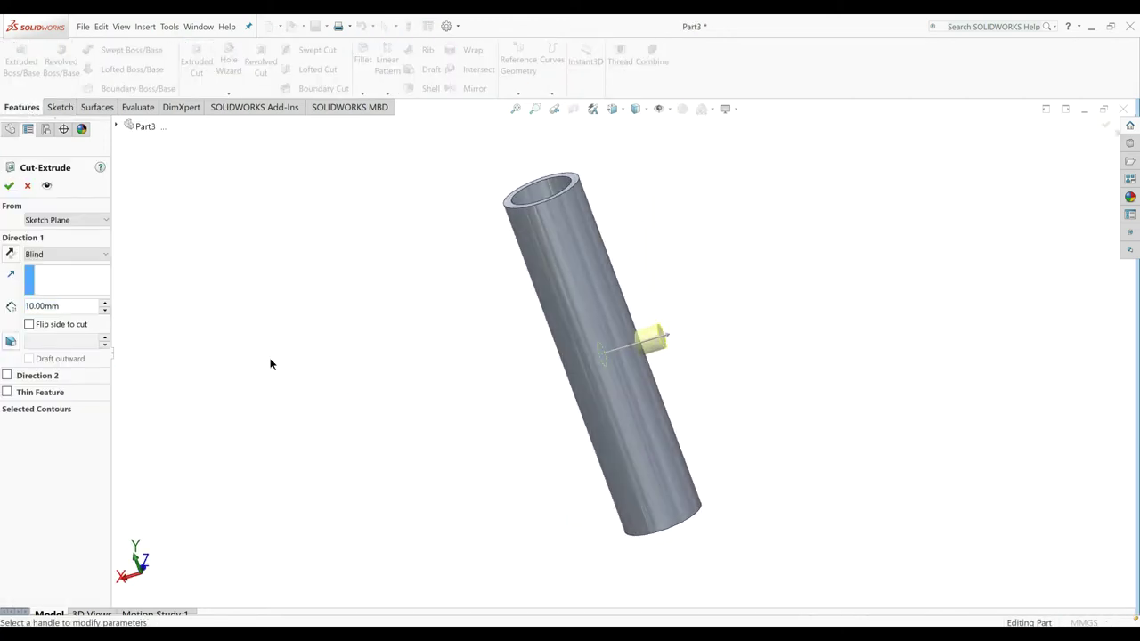
pyautogui.click(71, 254)
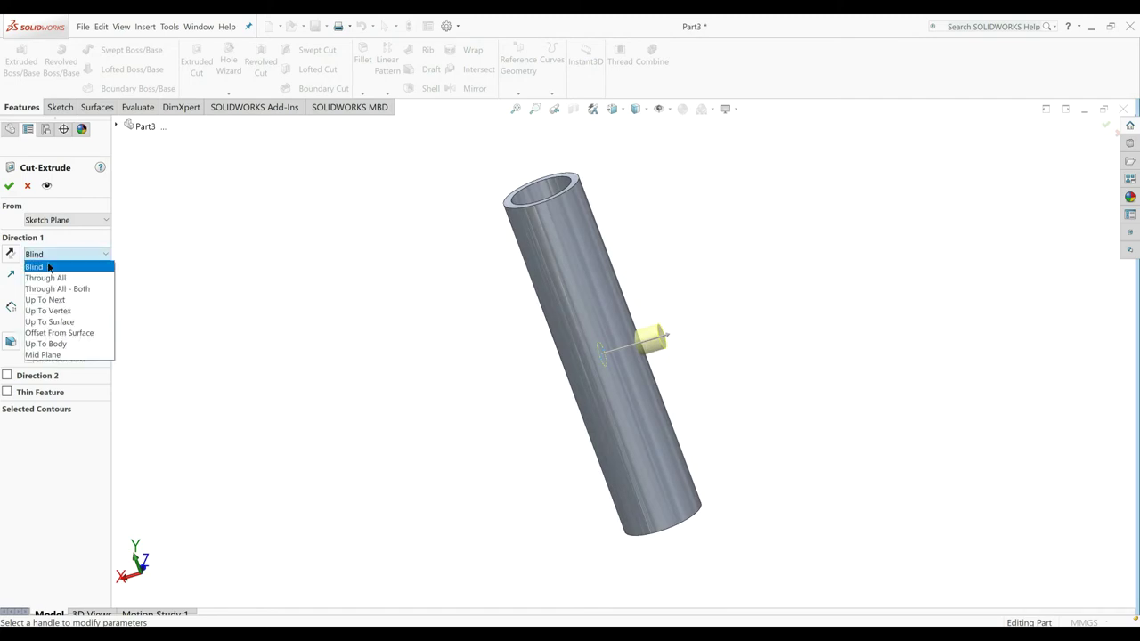
pyautogui.click(62, 321)
pyautogui.click(644, 391)
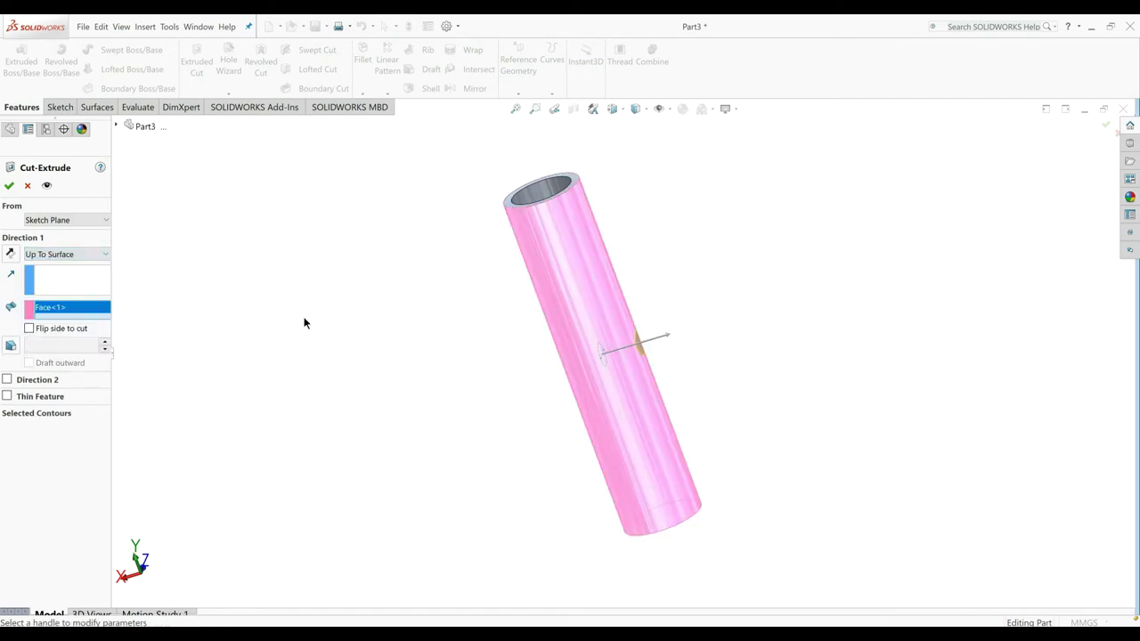
pyautogui.click(31, 329)
pyautogui.click(10, 256)
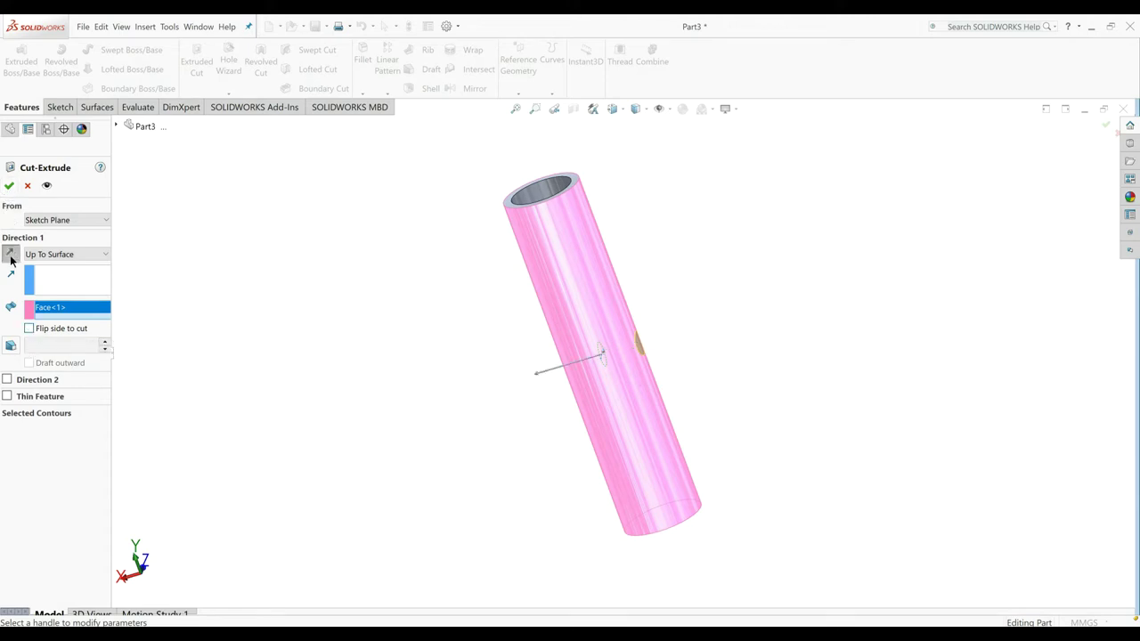
pyautogui.moveTo(375, 321); pyautogui.dragTo(455, 297, button='middle')
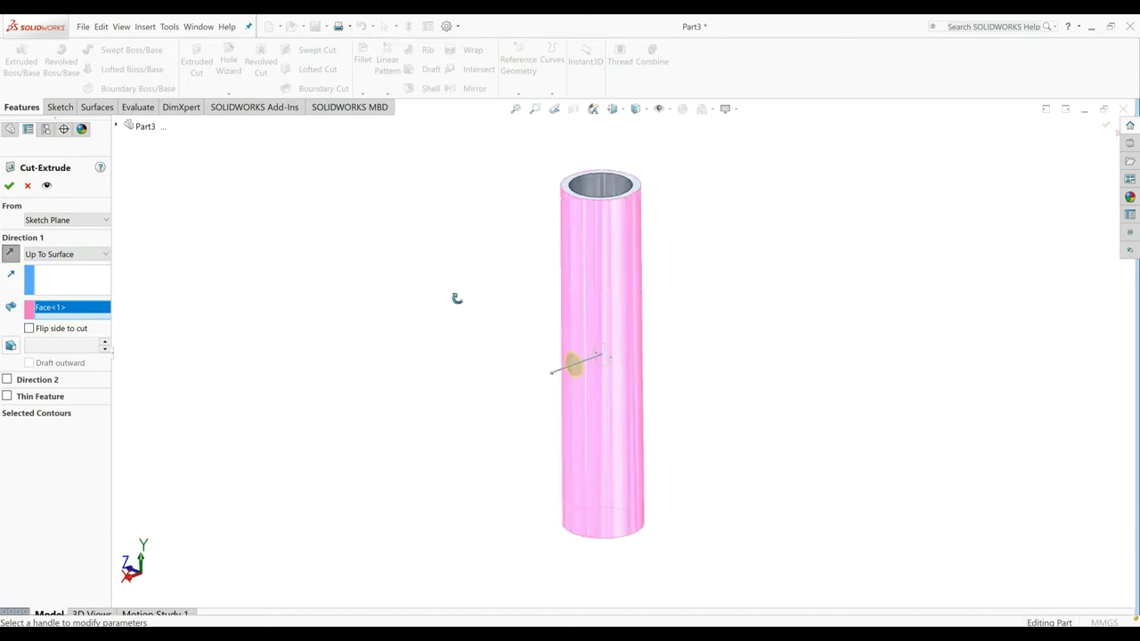
pyautogui.click(8, 187)
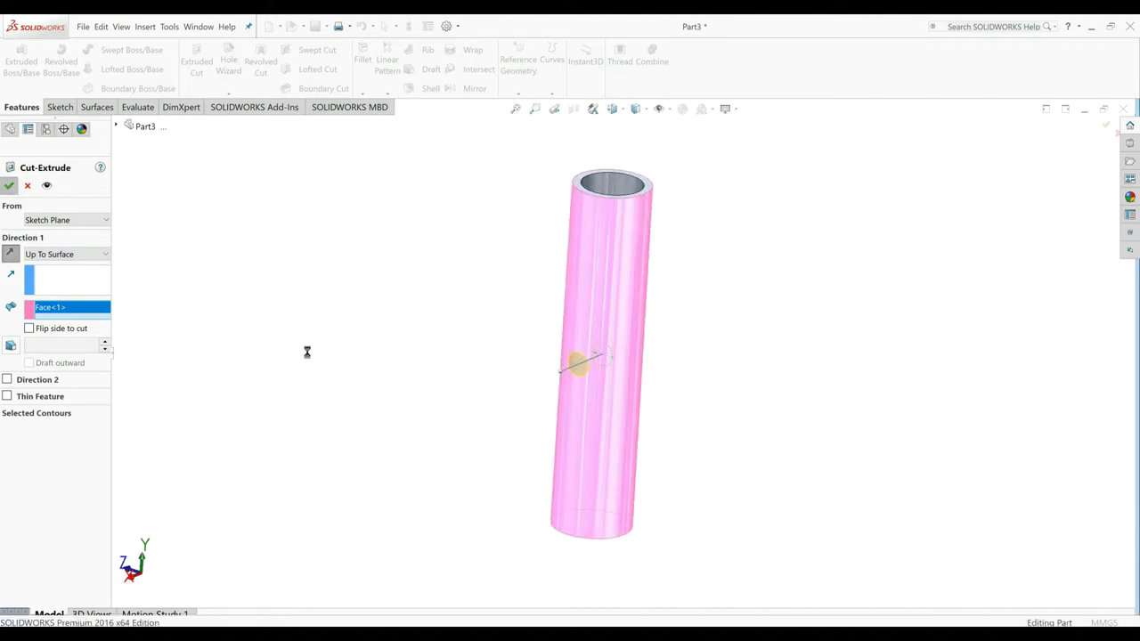
# Step: Show the revolve profile sketch on the tube
pyautogui.click(386, 362)
pyautogui.moveTo(386, 362)
pyautogui.mouseDown(button='middle')
pyautogui.moveTo(533, 373)
pyautogui.moveTo(521, 385)
pyautogui.mouseUp(button='middle')
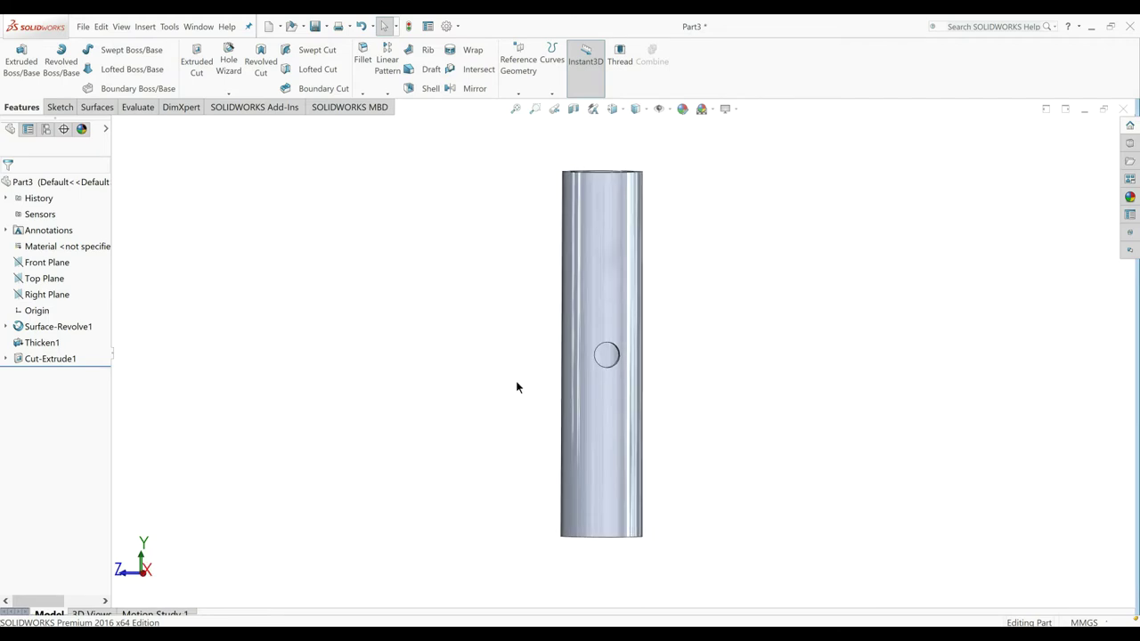
pyautogui.click(6, 326)
pyautogui.rightClick(57, 342)
pyautogui.click(54, 331)
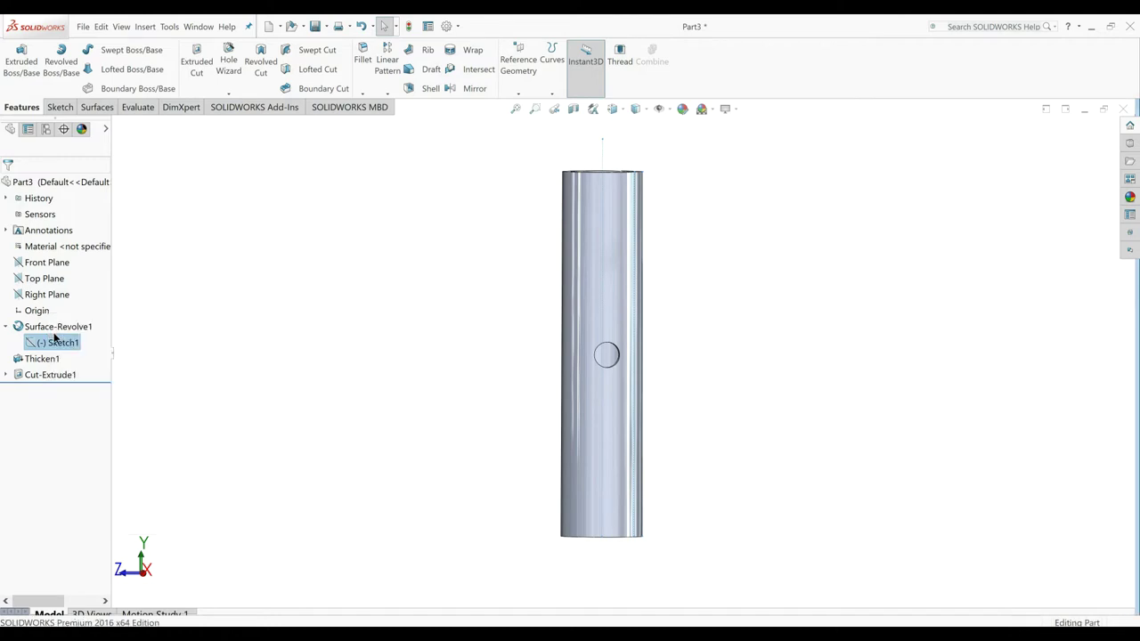
pyautogui.click(384, 374)
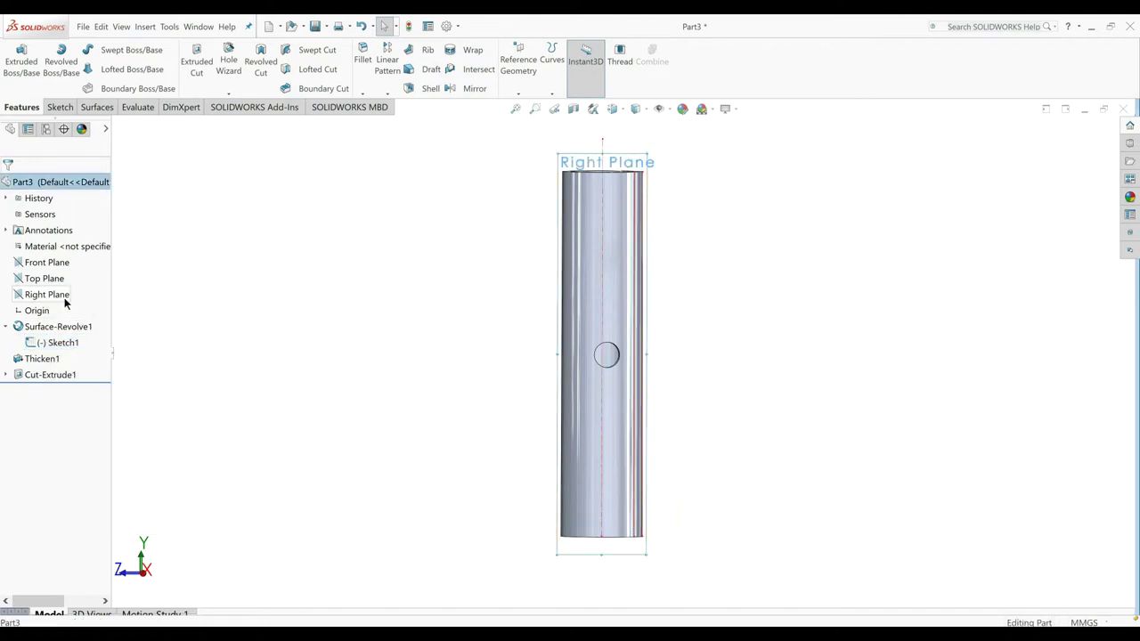
# Step: View normal to the Right Plane, start a sketch there, then discard the empty Sketch3
pyautogui.click(53, 295)
pyautogui.click(74, 278)
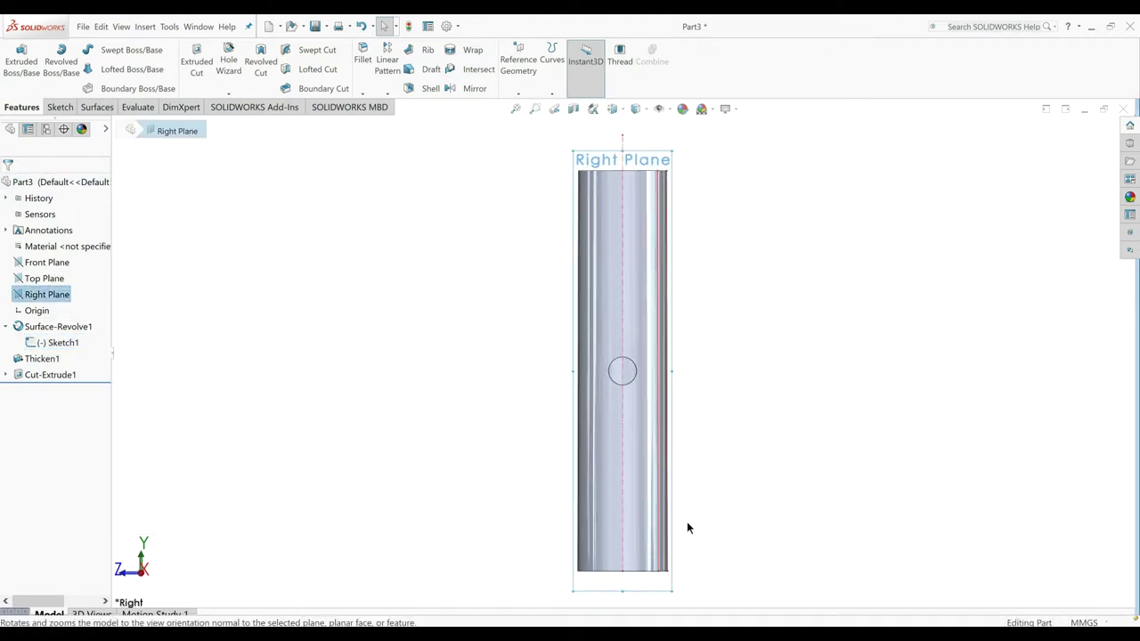
pyautogui.scroll(-2, 683, 520)
pyautogui.rightClick(59, 297)
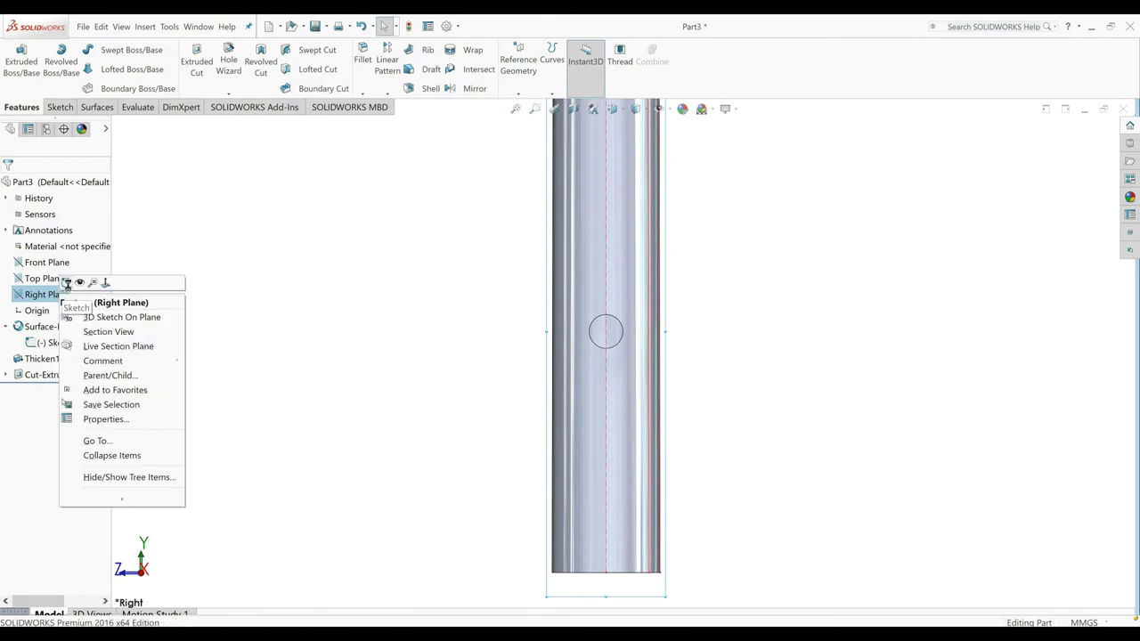
pyautogui.click(82, 282)
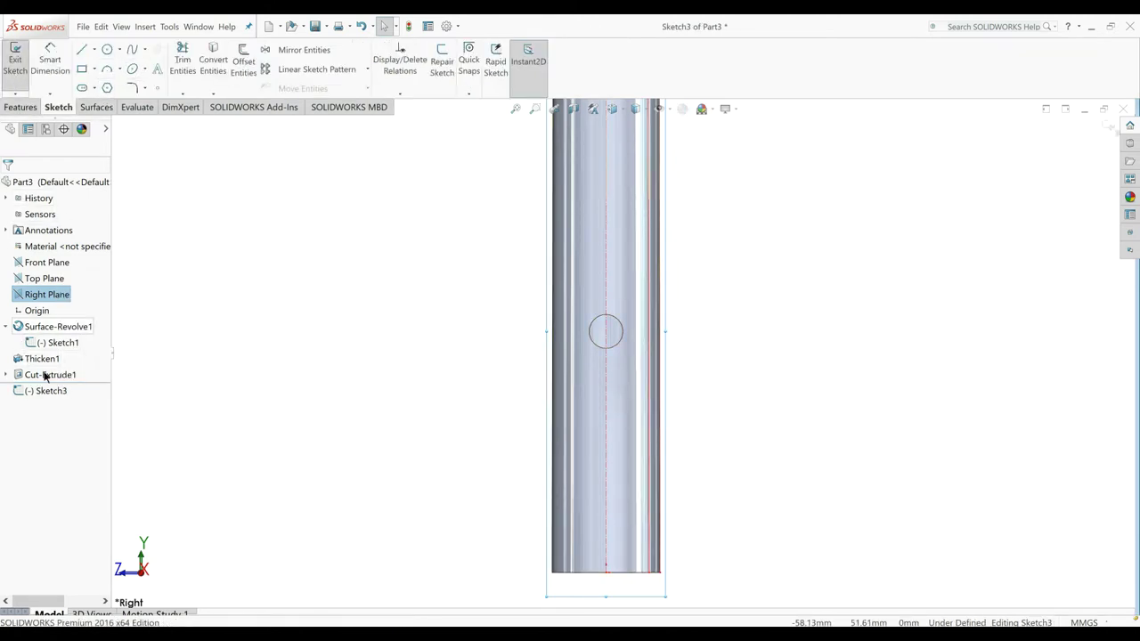
pyautogui.rightClick(49, 396)
pyautogui.click(15, 89)
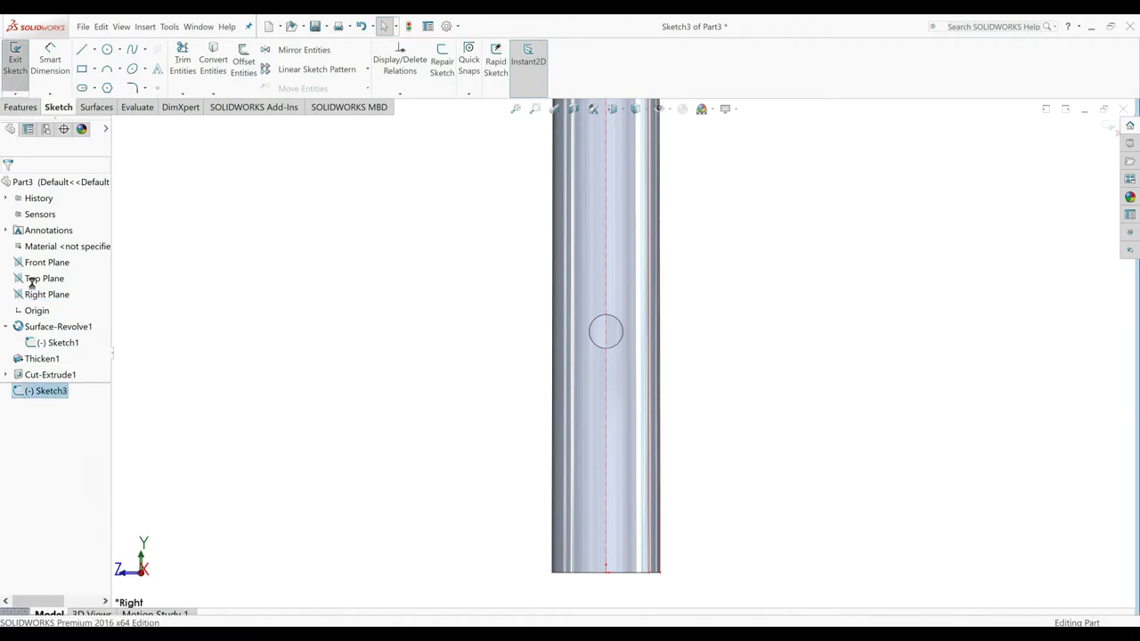
# Step: Show the hole sketch and start the new Sketch4 on the Right Plane
pyautogui.click(7, 375)
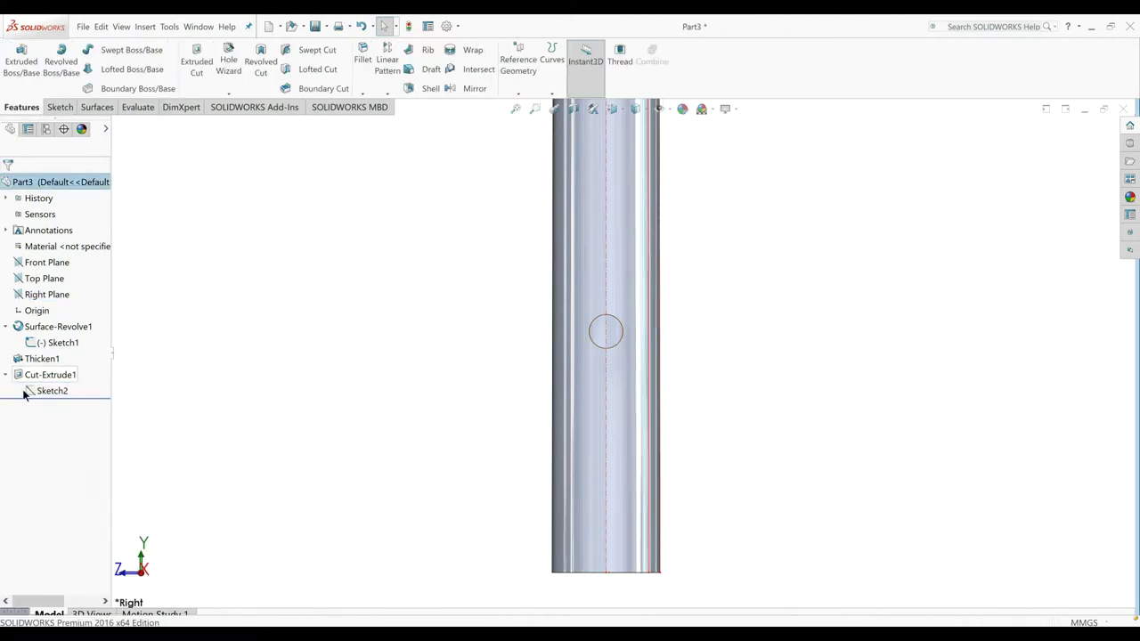
pyautogui.rightClick(27, 390)
pyautogui.click(37, 382)
pyautogui.click(283, 353)
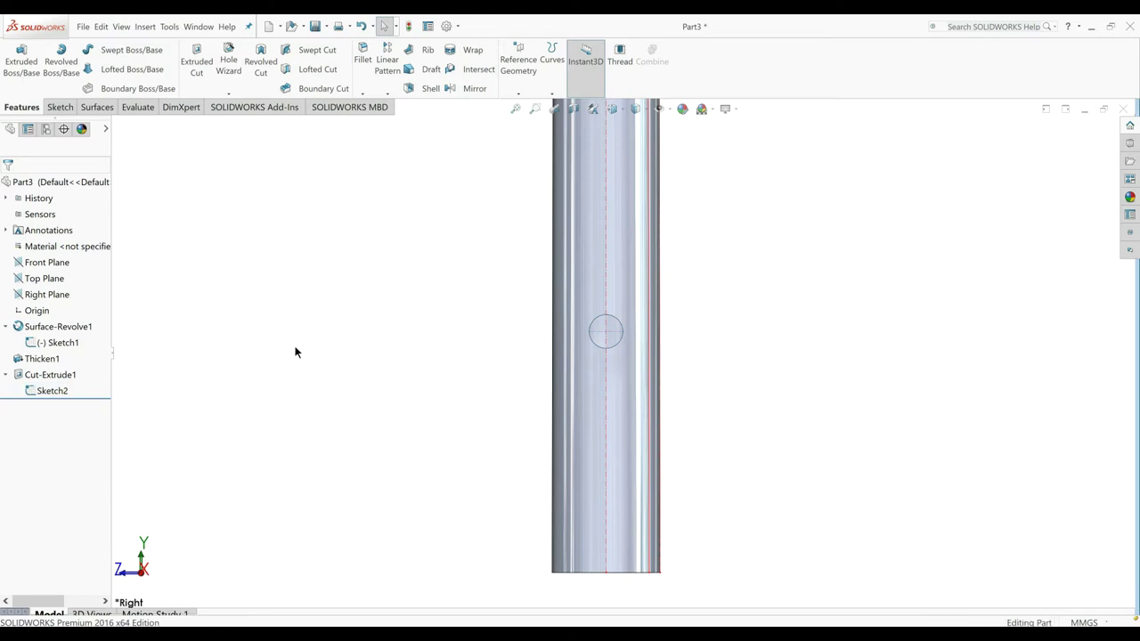
pyautogui.click(45, 294)
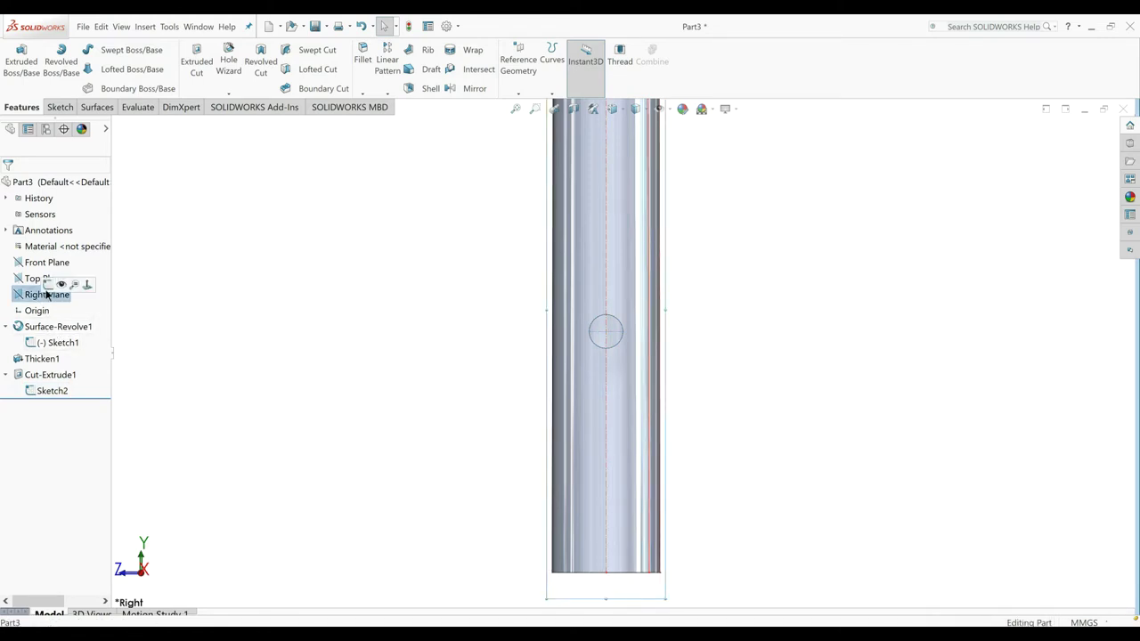
pyautogui.click(47, 285)
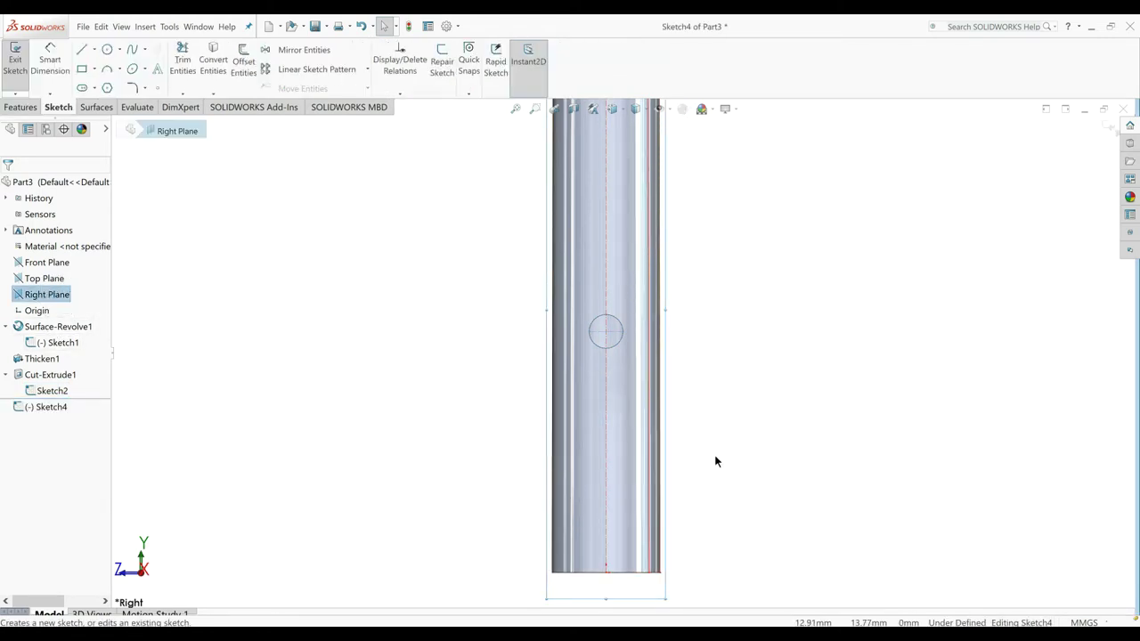
# Step: Draw a line from just below the tube's bottom up to the circle's bottom
pyautogui.scroll(-1, 686, 338)
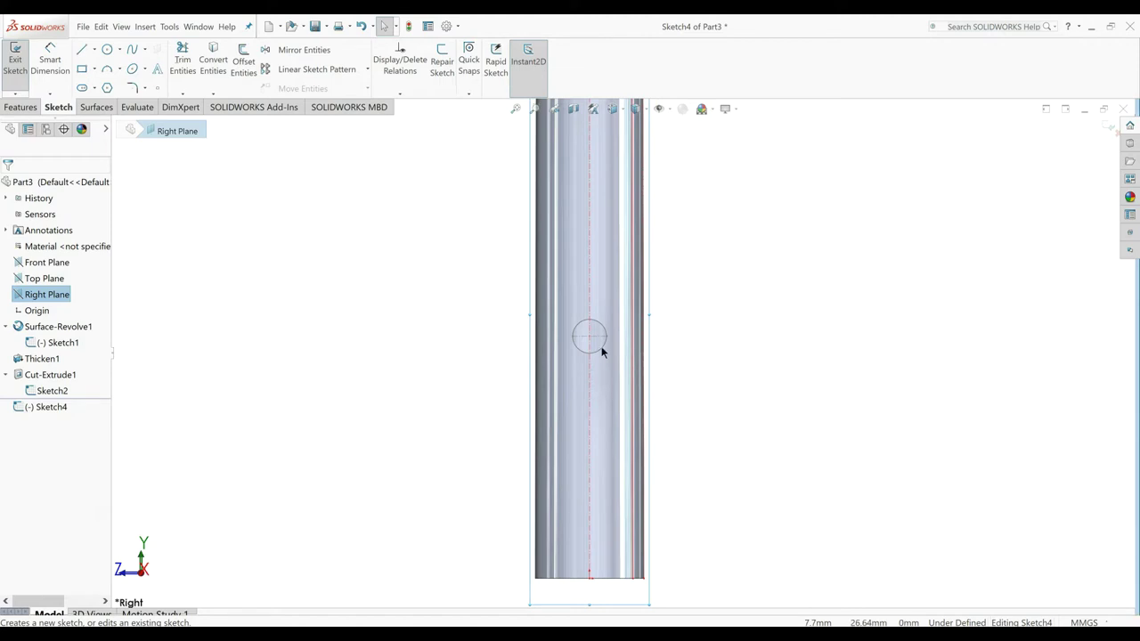
pyautogui.click(83, 50)
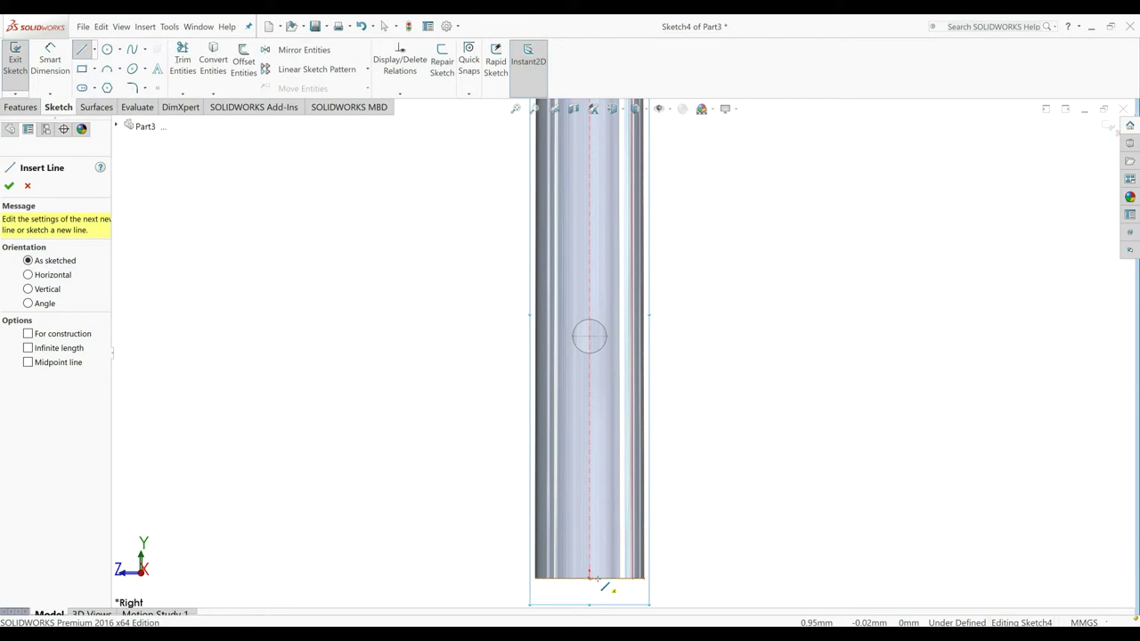
pyautogui.click(599, 593)
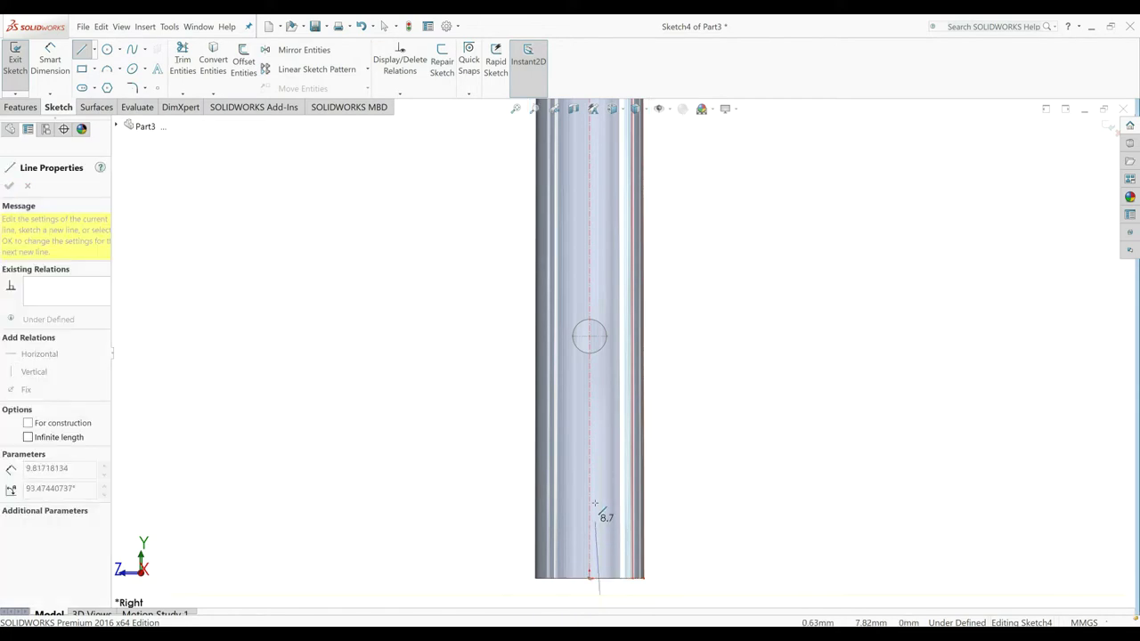
pyautogui.click(591, 351)
pyautogui.rightClick(774, 339)
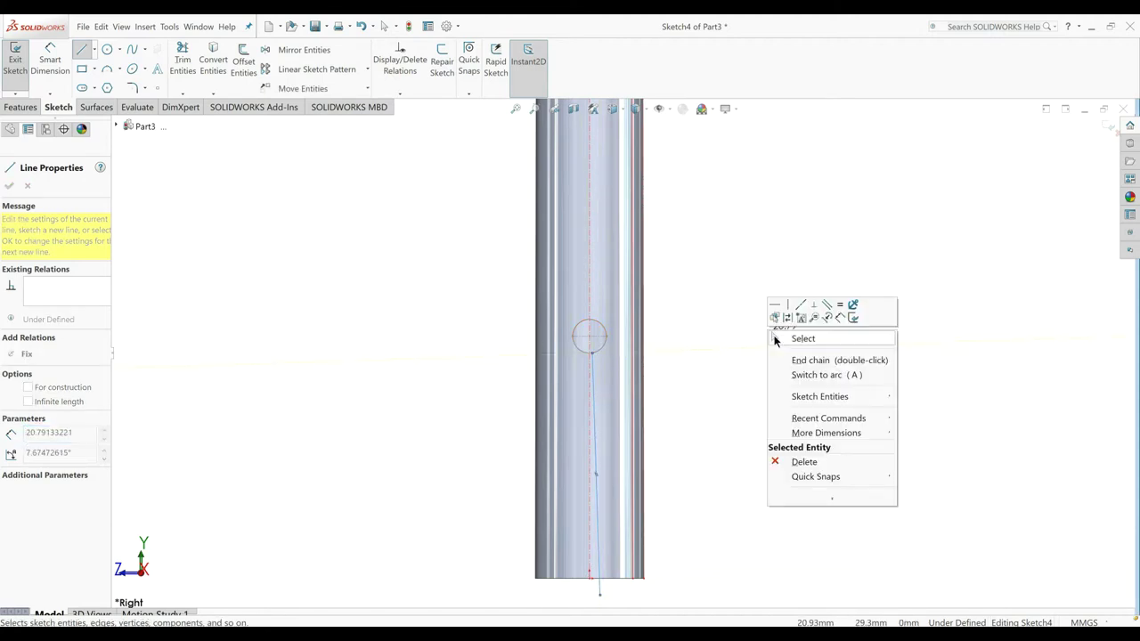
pyautogui.click(774, 339)
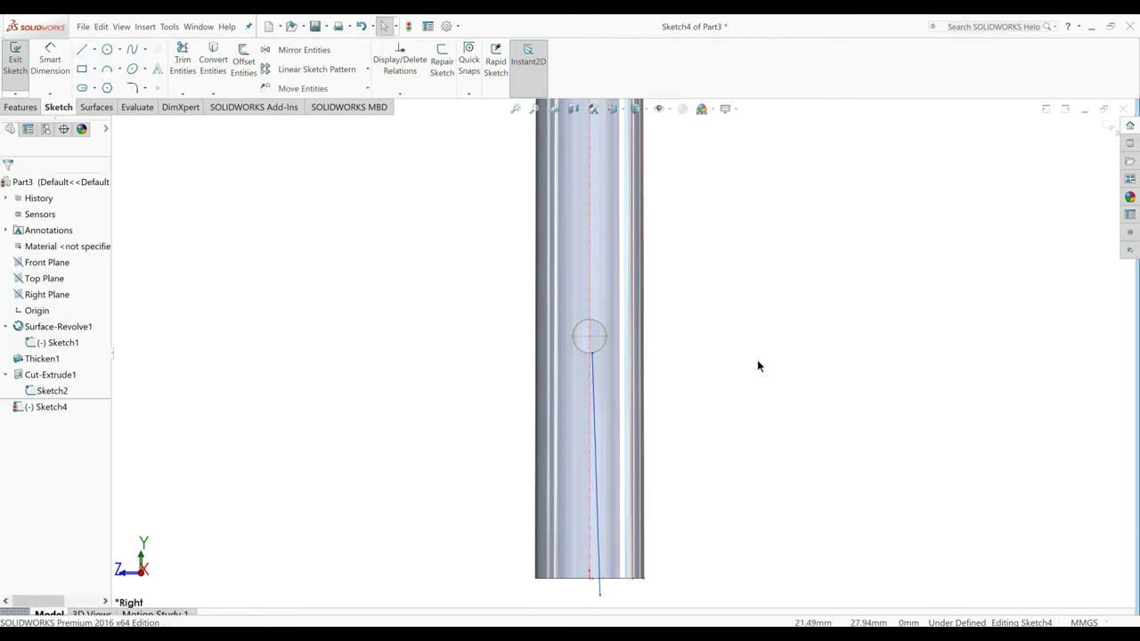
# Step: Draw a construction centerline from the tube's bottom partway up the tube
pyautogui.click(94, 50)
pyautogui.click(102, 79)
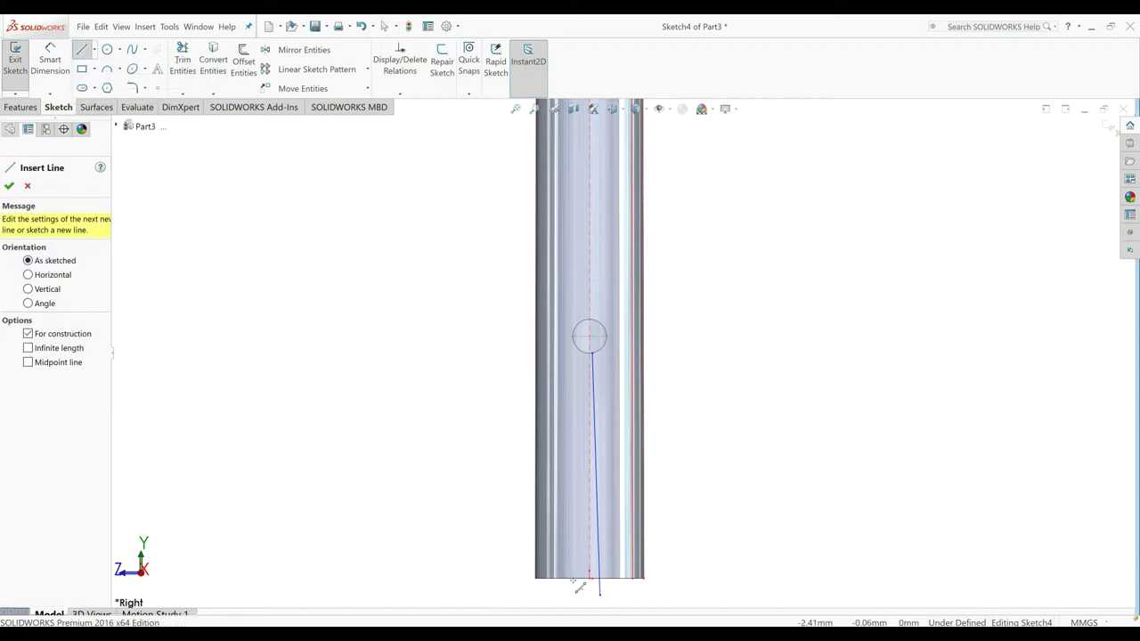
pyautogui.click(598, 591)
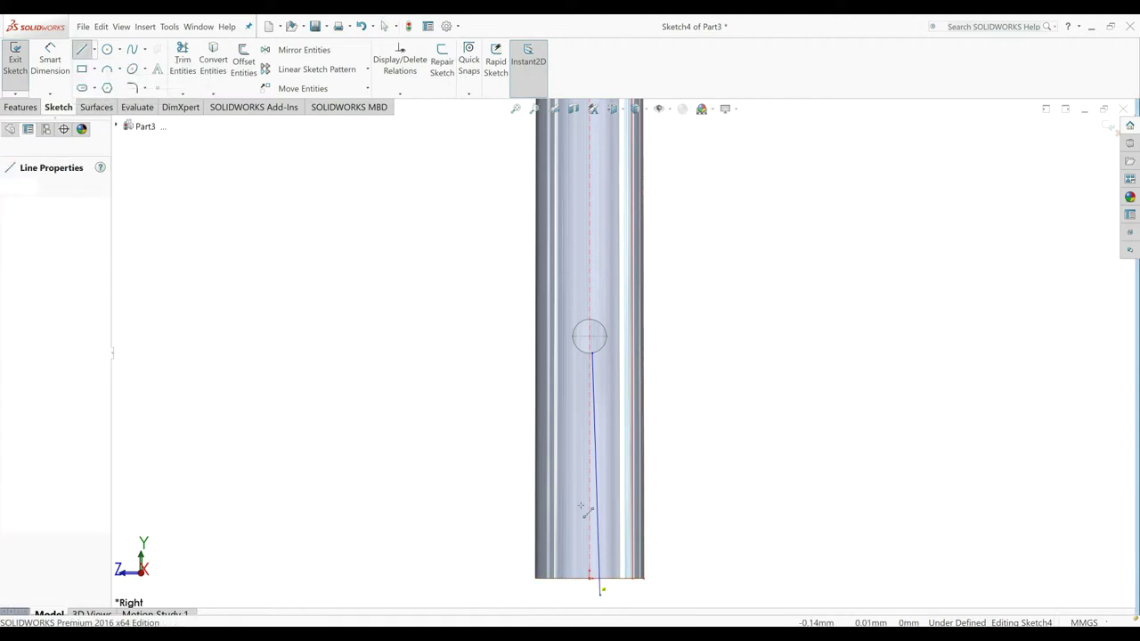
pyautogui.click(589, 388)
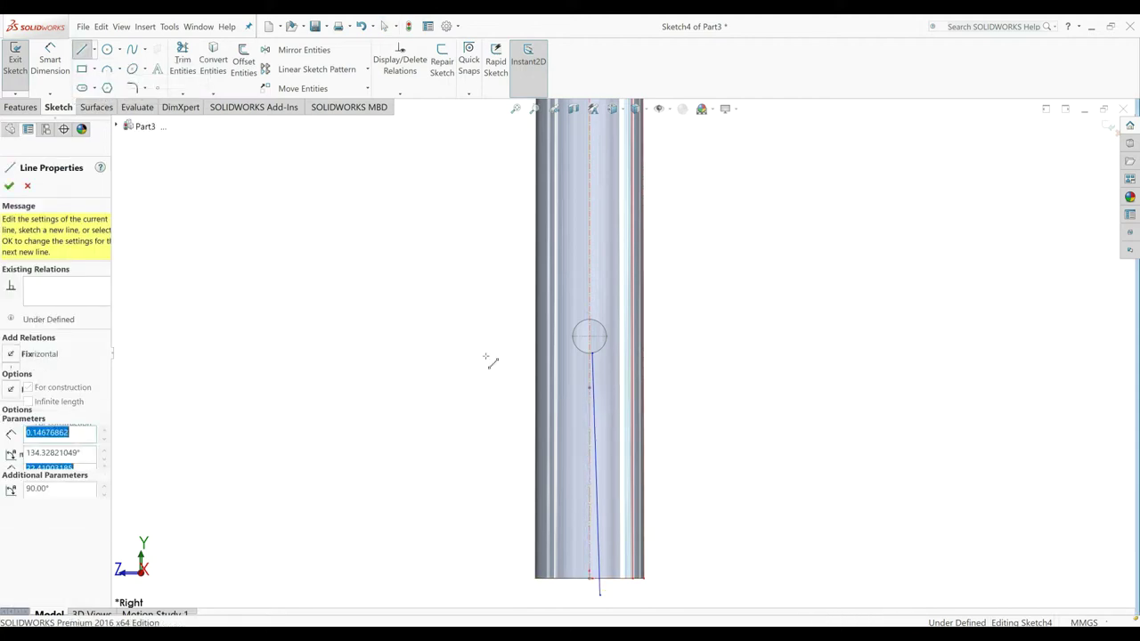
pyautogui.rightClick(376, 336)
pyautogui.click(400, 341)
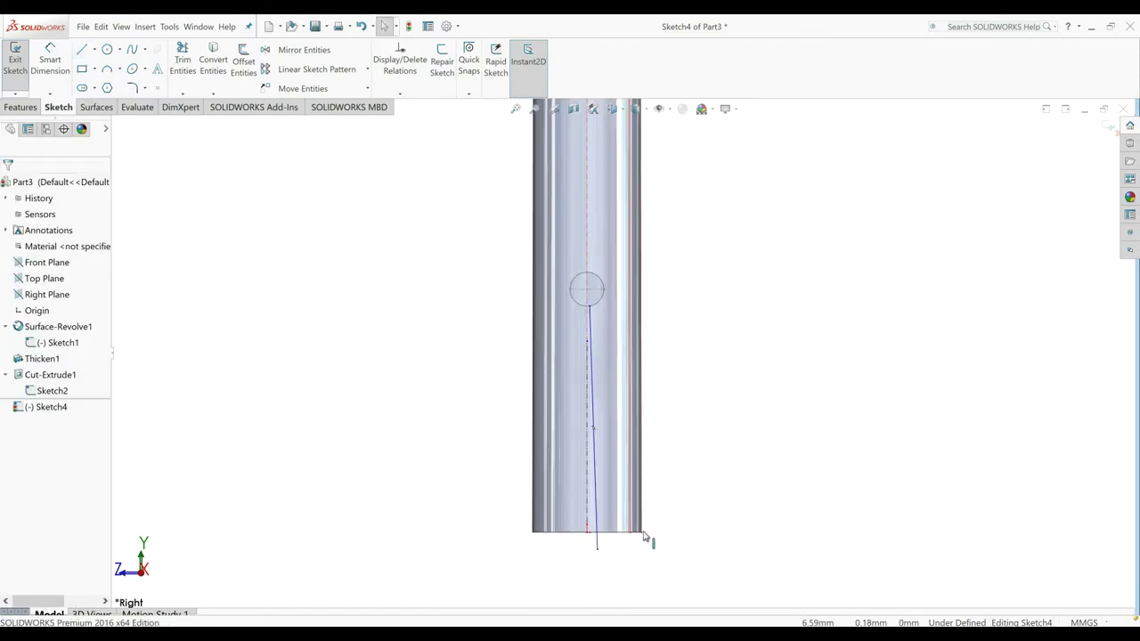
pyautogui.click(50, 64)
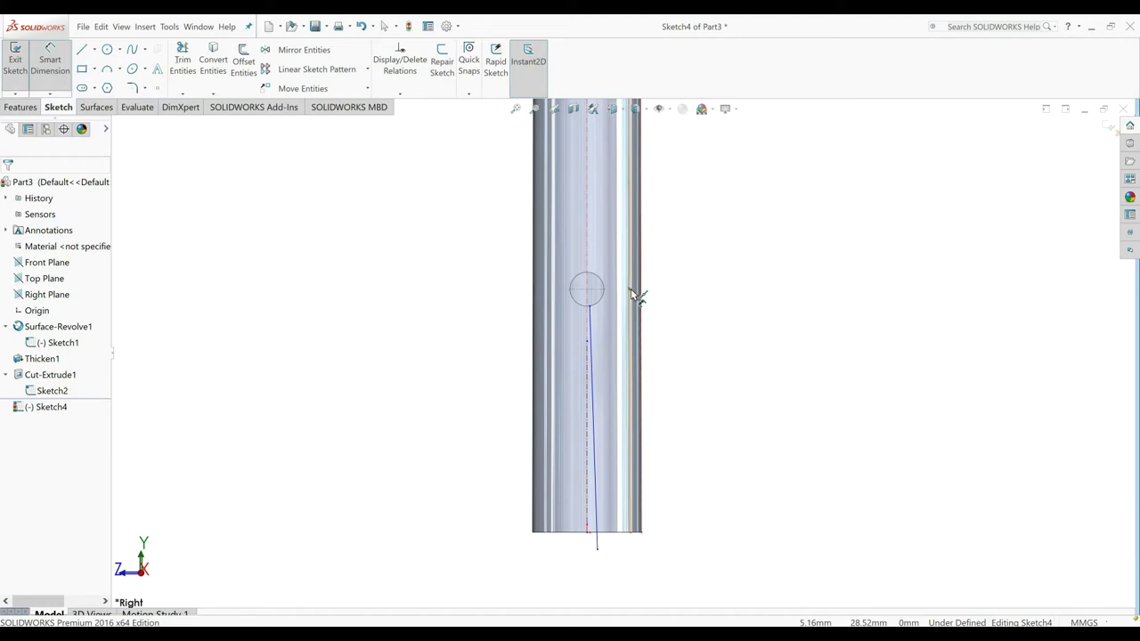
# Step: Dimension the line's upper end 4.95 mm from the tube edge
pyautogui.click(587, 326)
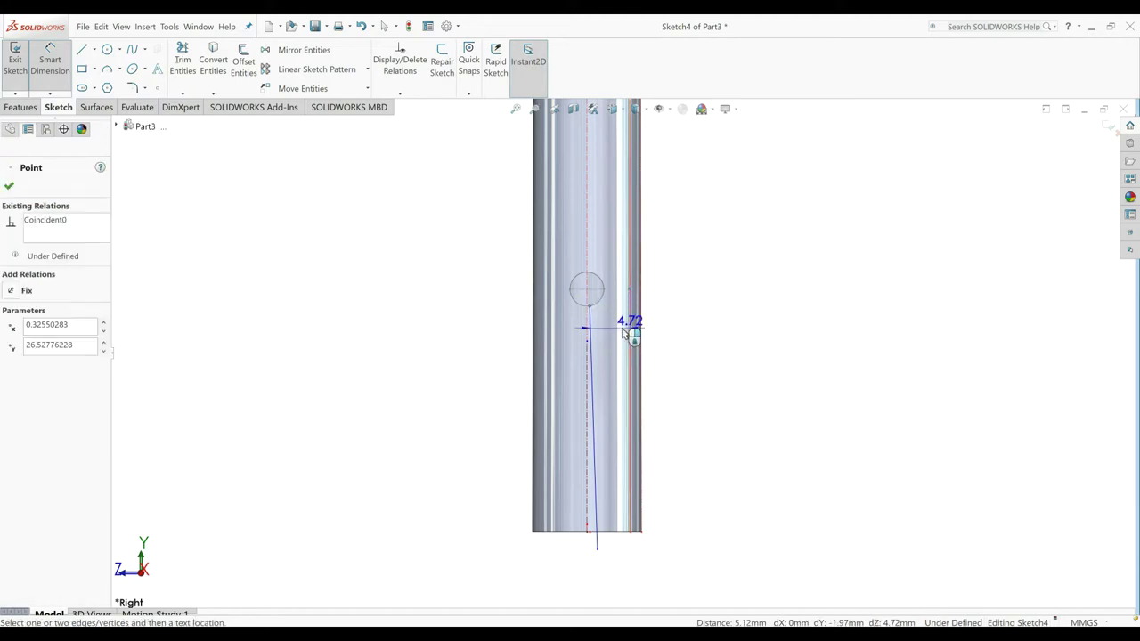
pyautogui.click(608, 331)
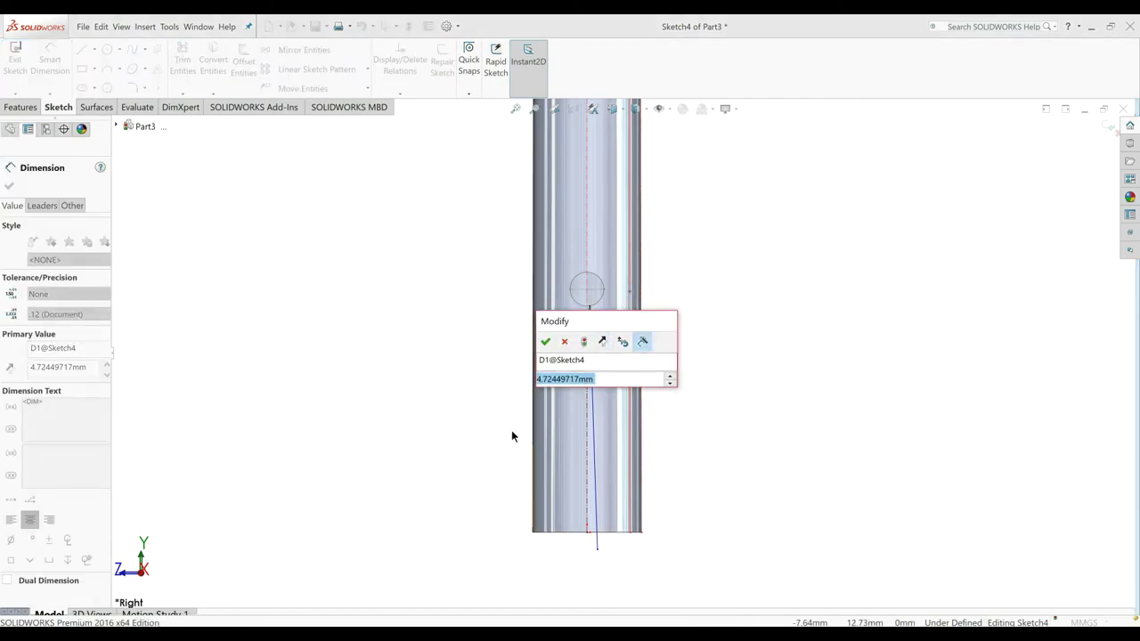
pyautogui.write('4')
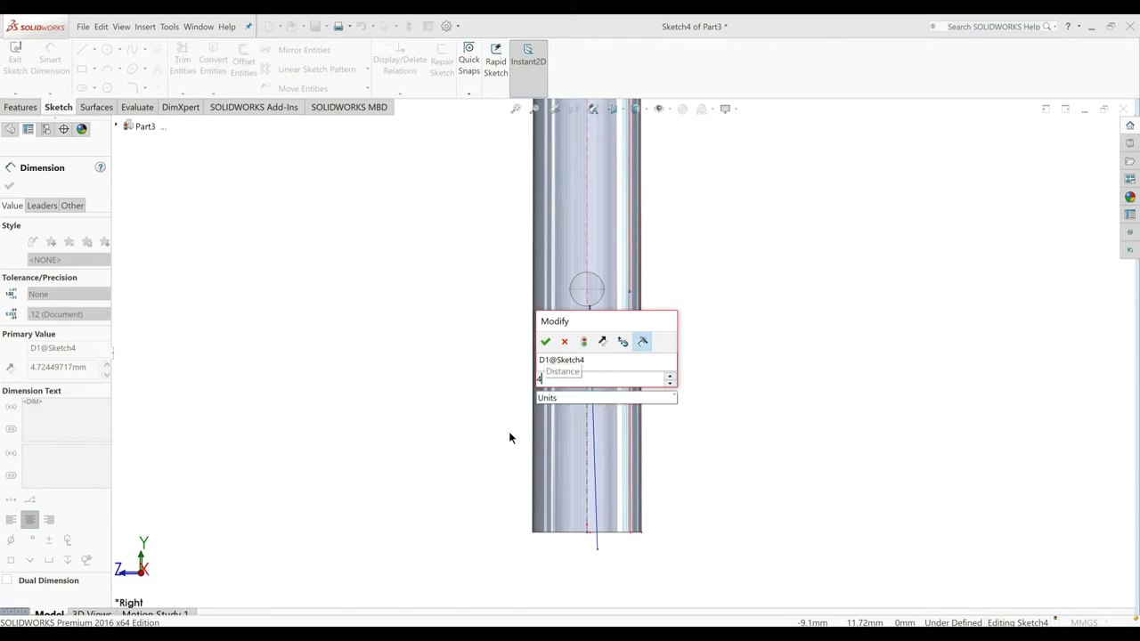
pyautogui.write('.95')
pyautogui.press('Return')
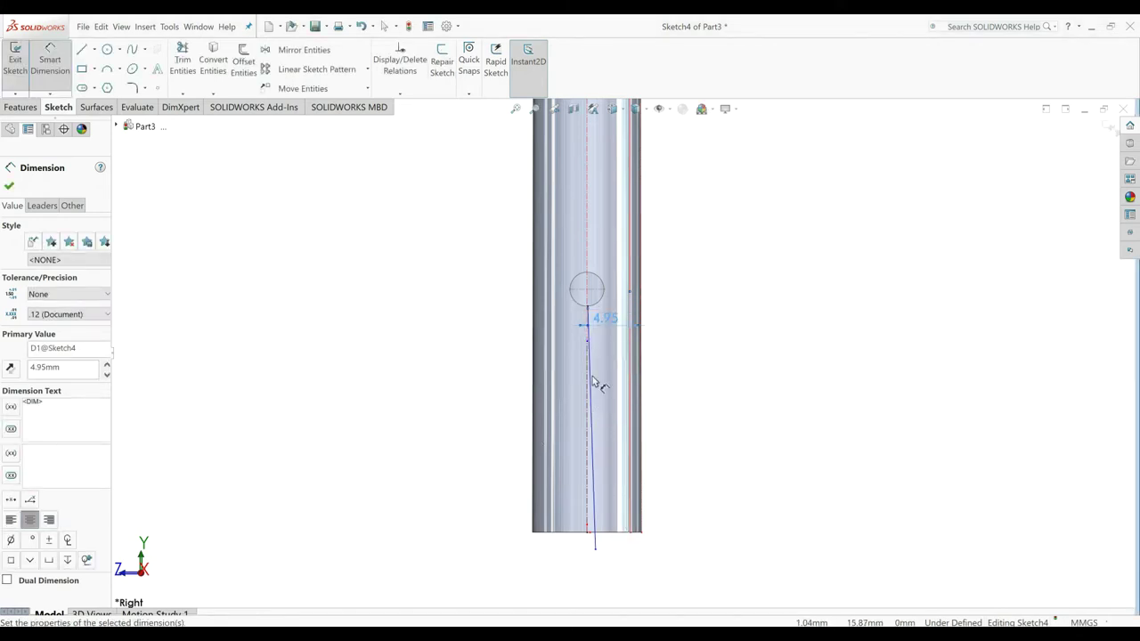
pyautogui.scroll(-1, 596, 311)
pyautogui.scroll(-2, 600, 310)
pyautogui.scroll(2, 646, 441)
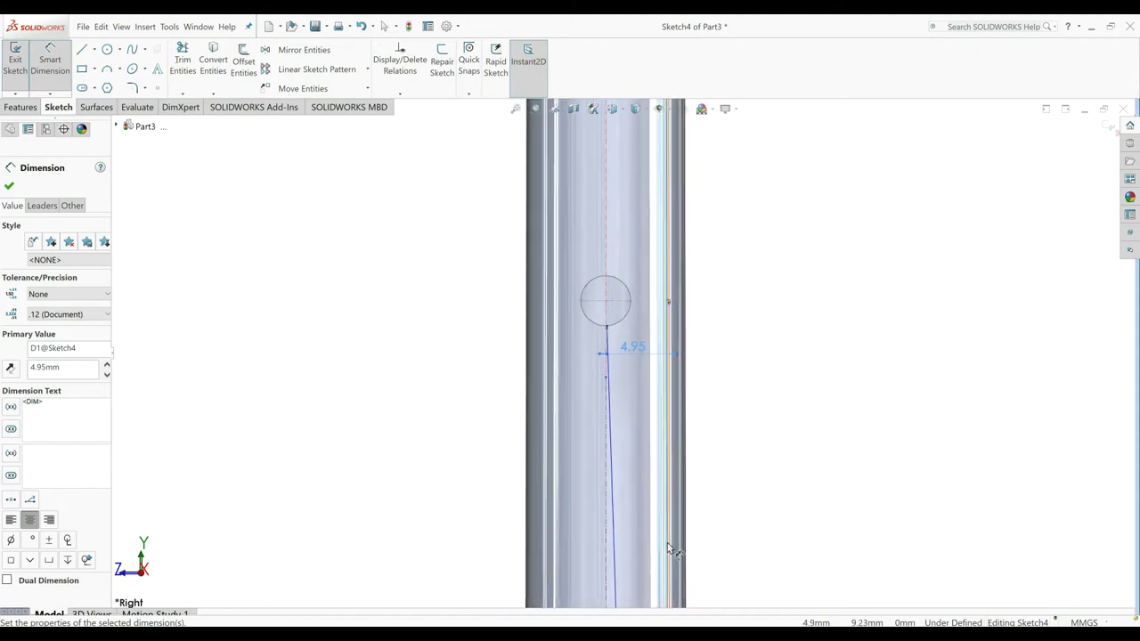
pyautogui.scroll(-1, 672, 550)
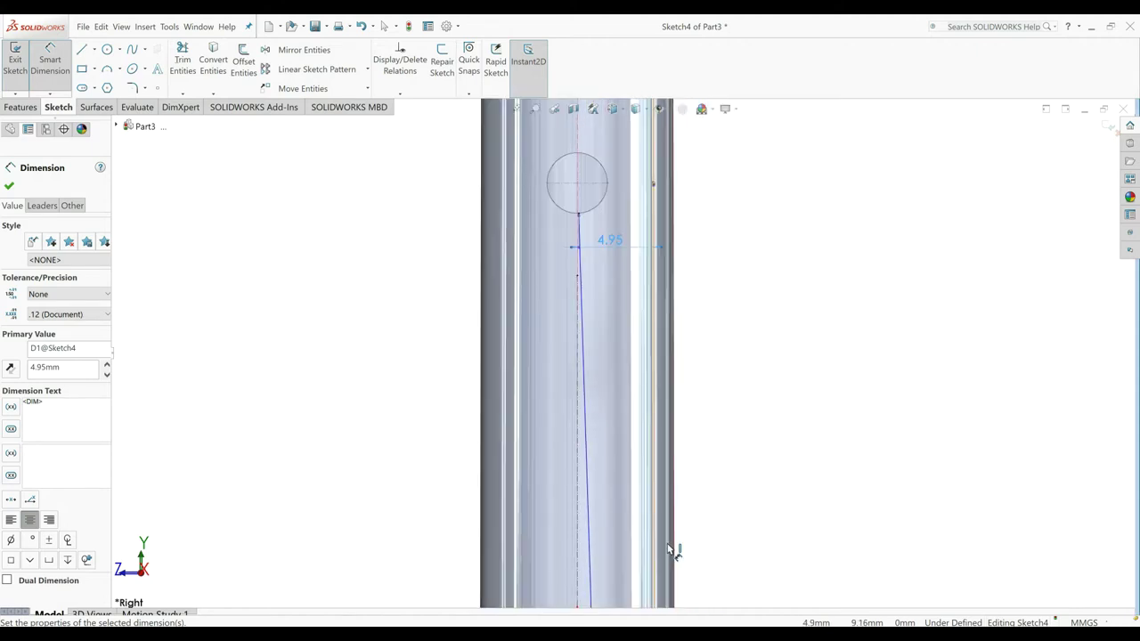
pyautogui.scroll(1, 663, 556)
pyautogui.scroll(-1, 650, 542)
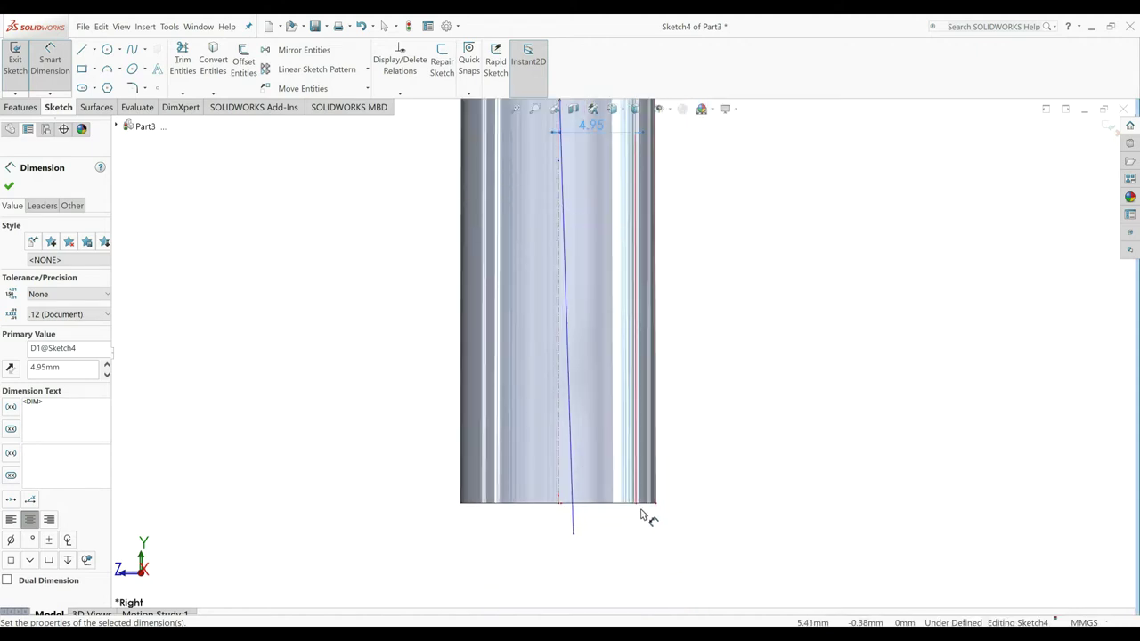
pyautogui.click(588, 545)
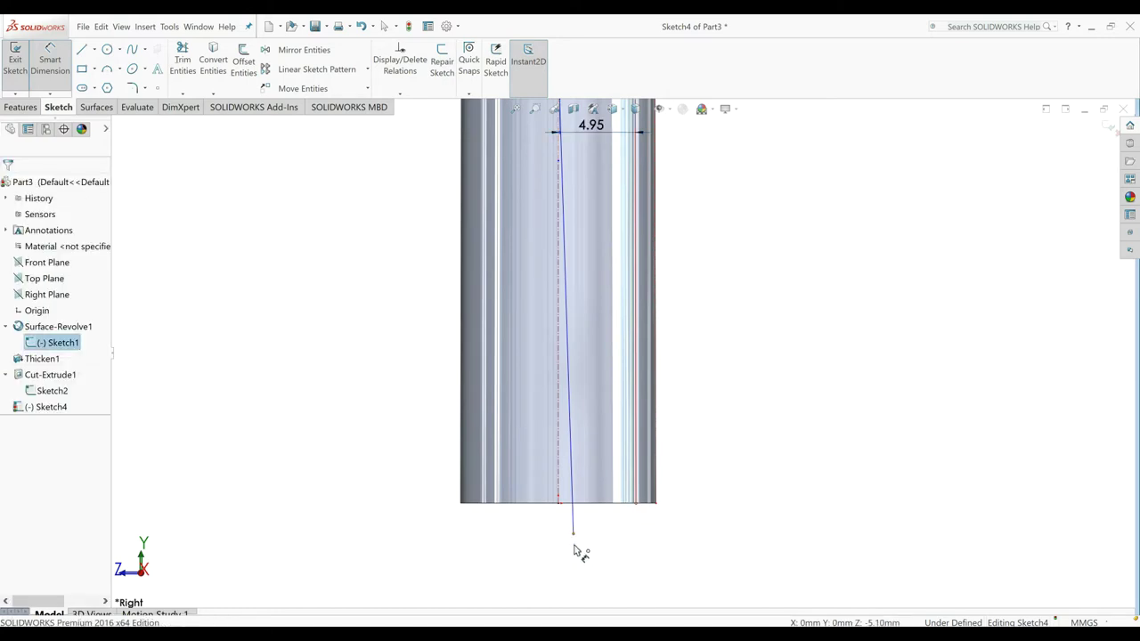
# Step: Dimension the line's bottom end 5 mm from the tube edge
pyautogui.click(574, 538)
pyautogui.click(579, 561)
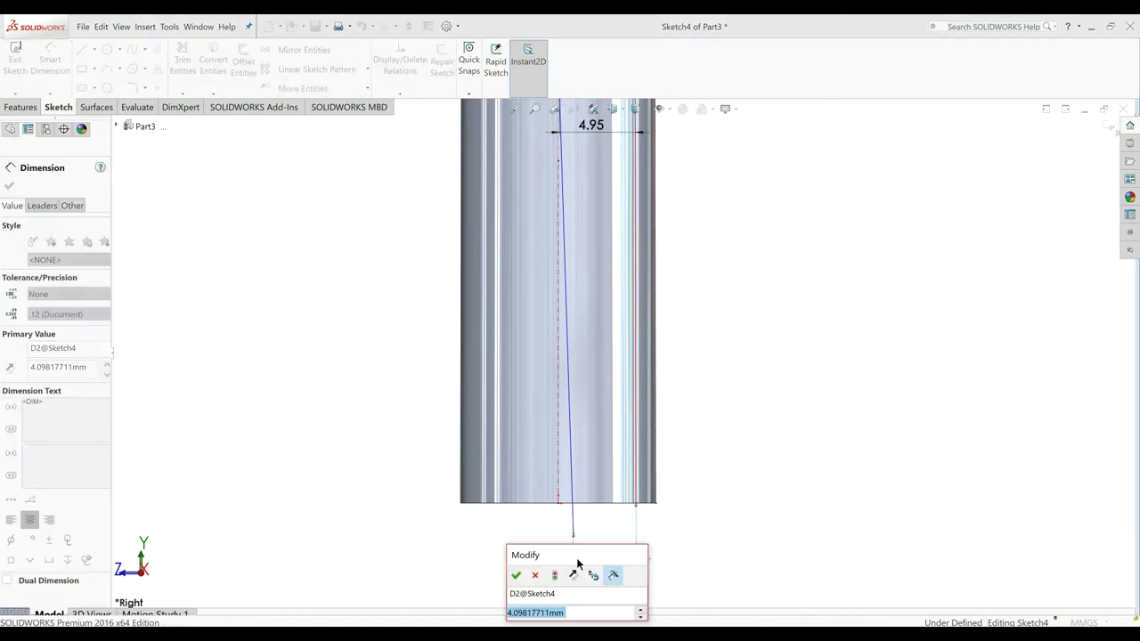
pyautogui.write('5')
pyautogui.press('Return')
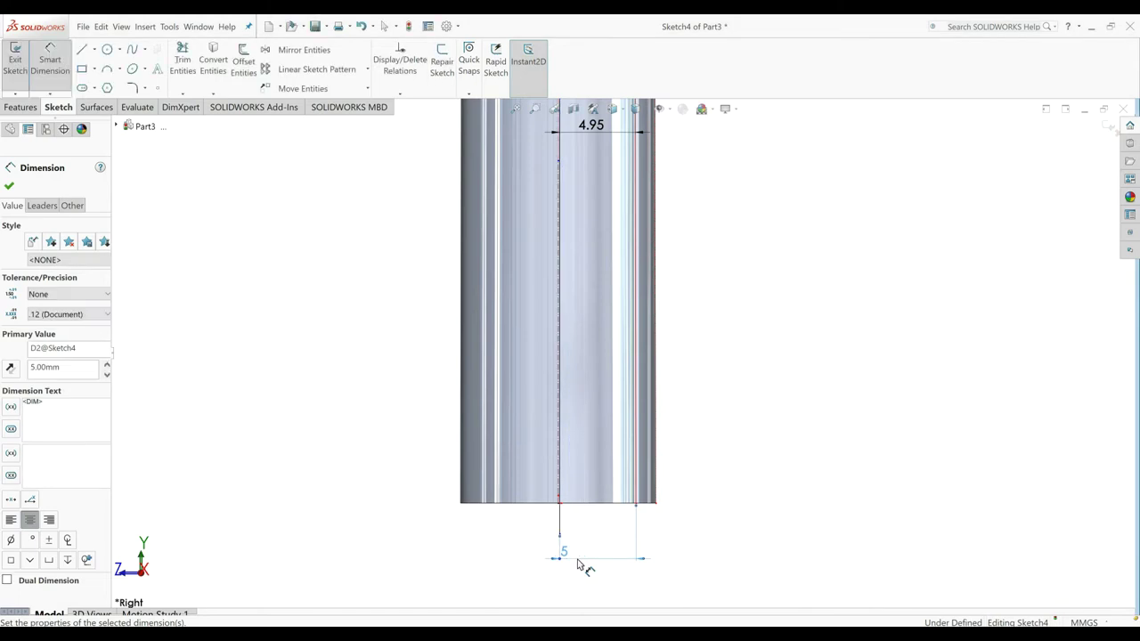
pyautogui.scroll(2, 552, 267)
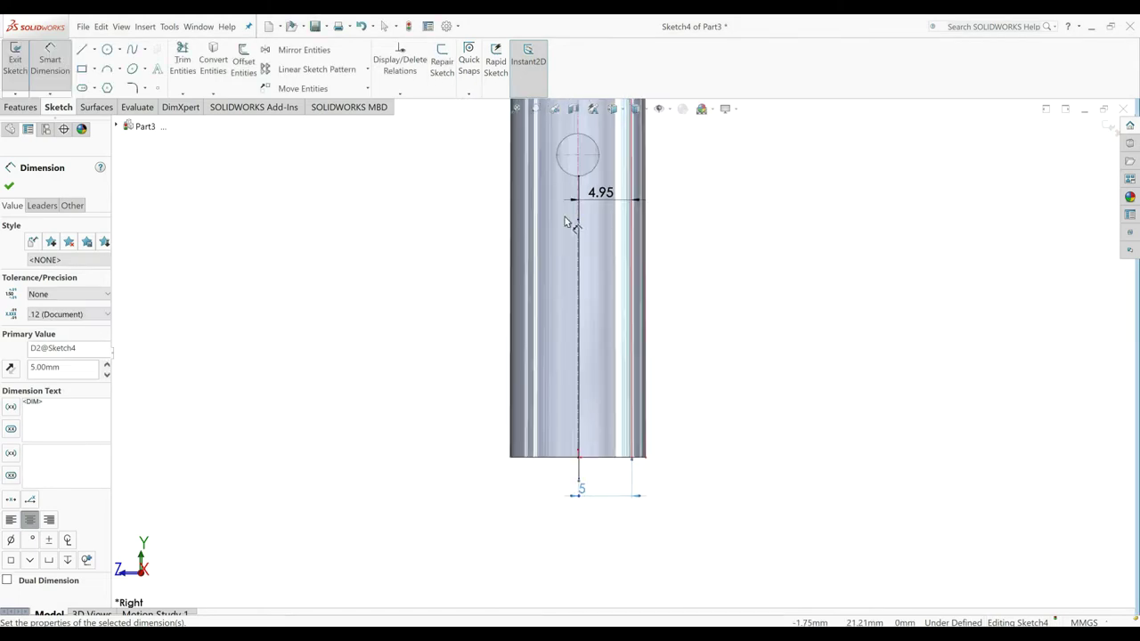
pyautogui.click(8, 187)
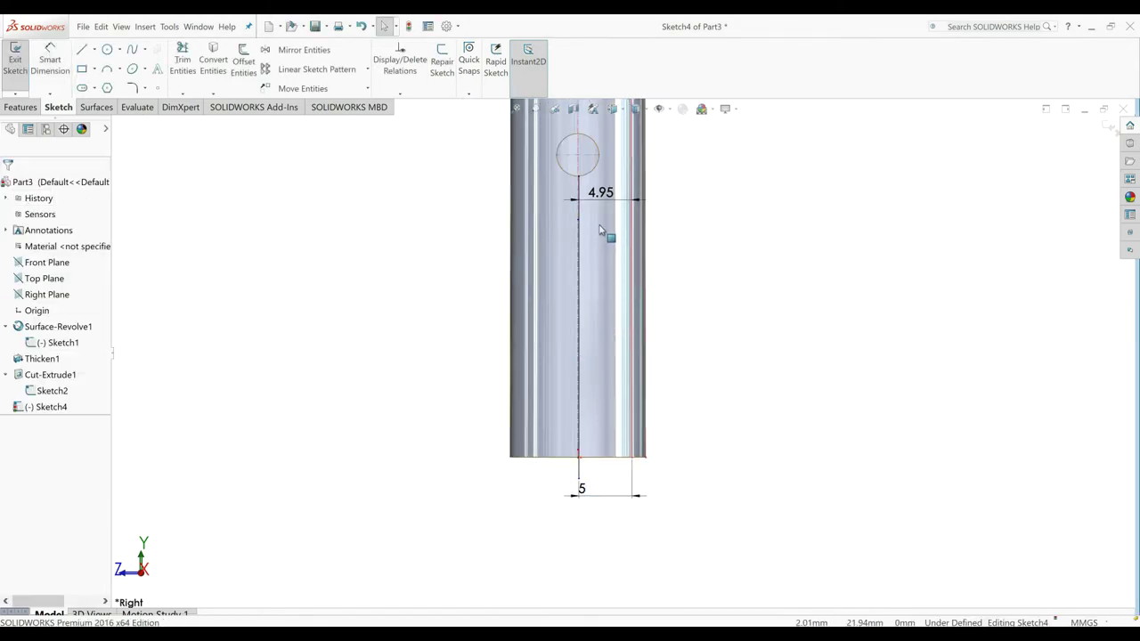
pyautogui.scroll(1, 605, 234)
pyautogui.scroll(1, 601, 230)
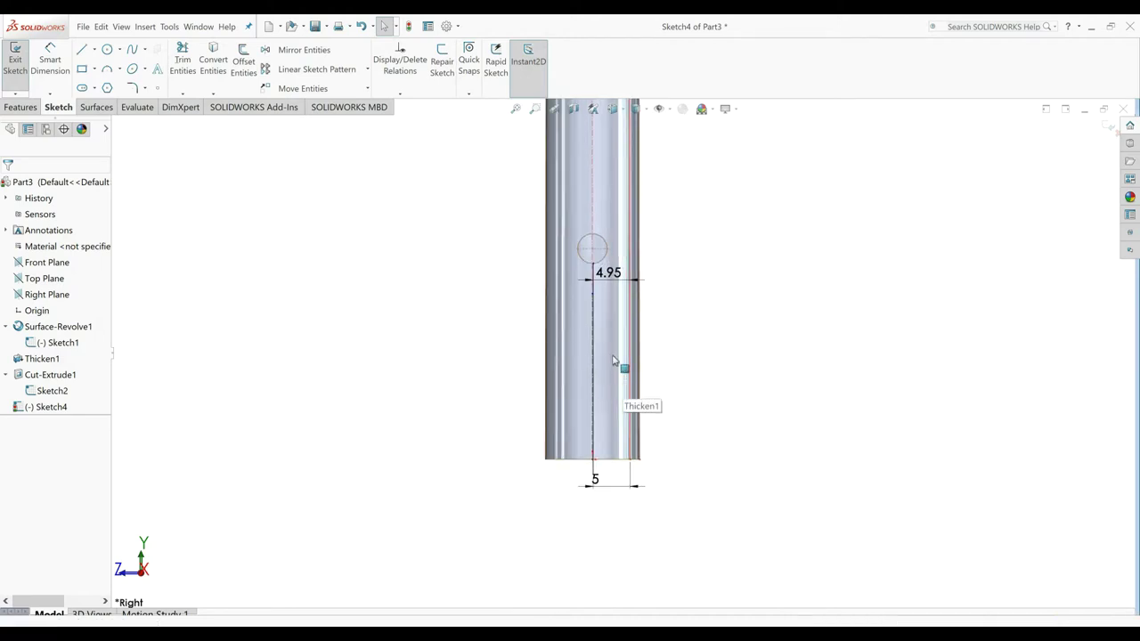
# Step: Mirror the slanted sketch line across the centerline
pyautogui.click(301, 52)
pyautogui.scroll(-1, 608, 387)
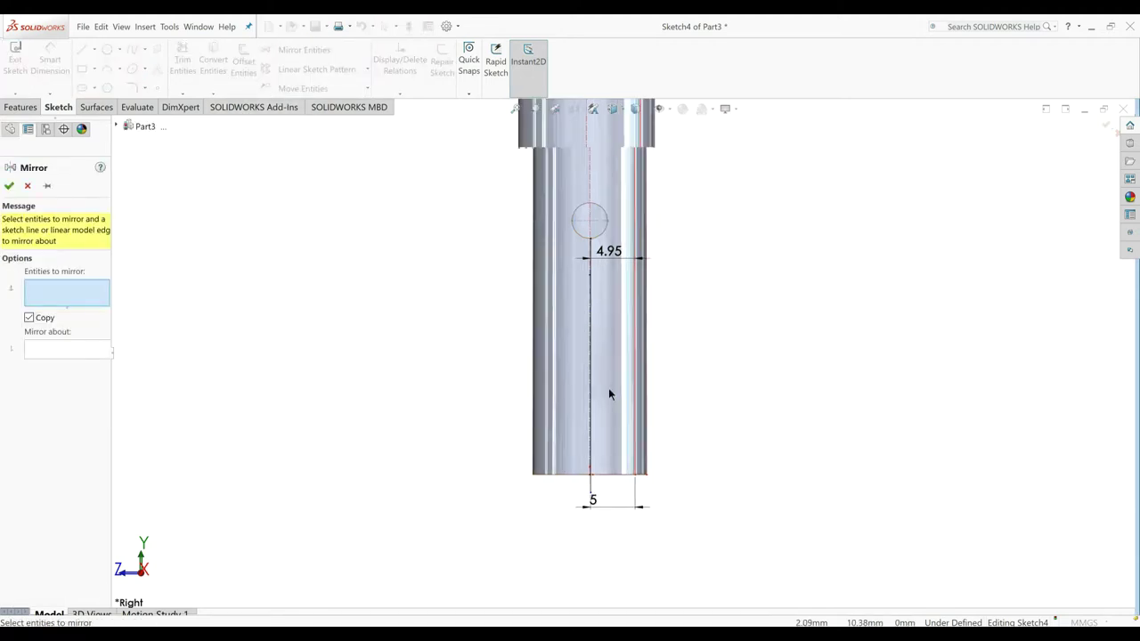
pyautogui.scroll(-2, 596, 401)
pyautogui.scroll(-2, 579, 411)
pyautogui.click(575, 413)
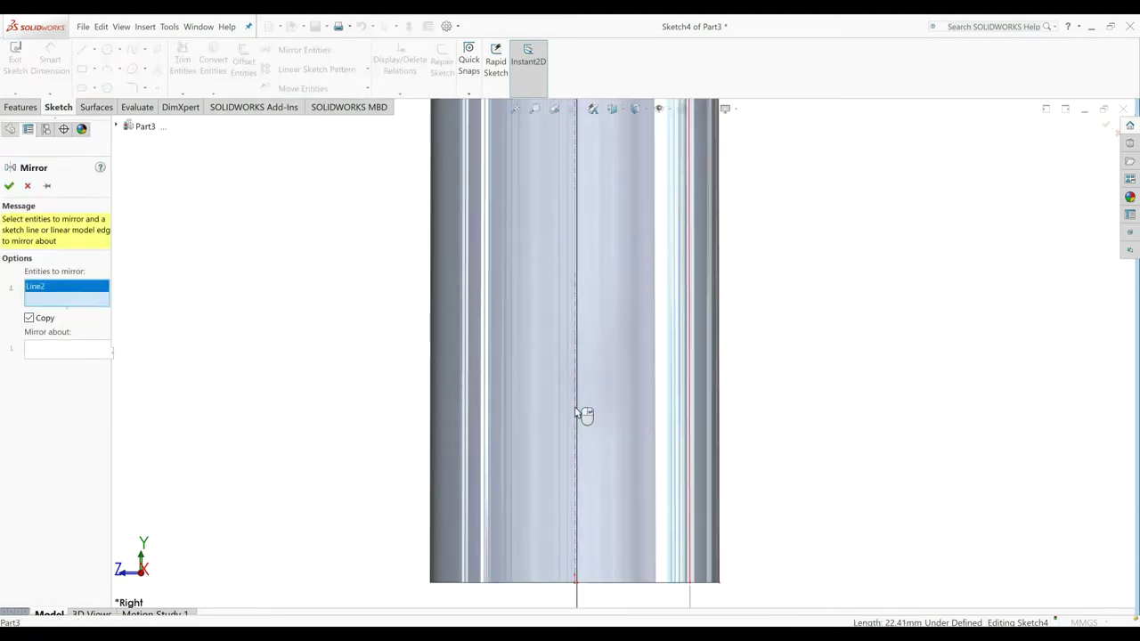
pyautogui.click(575, 413)
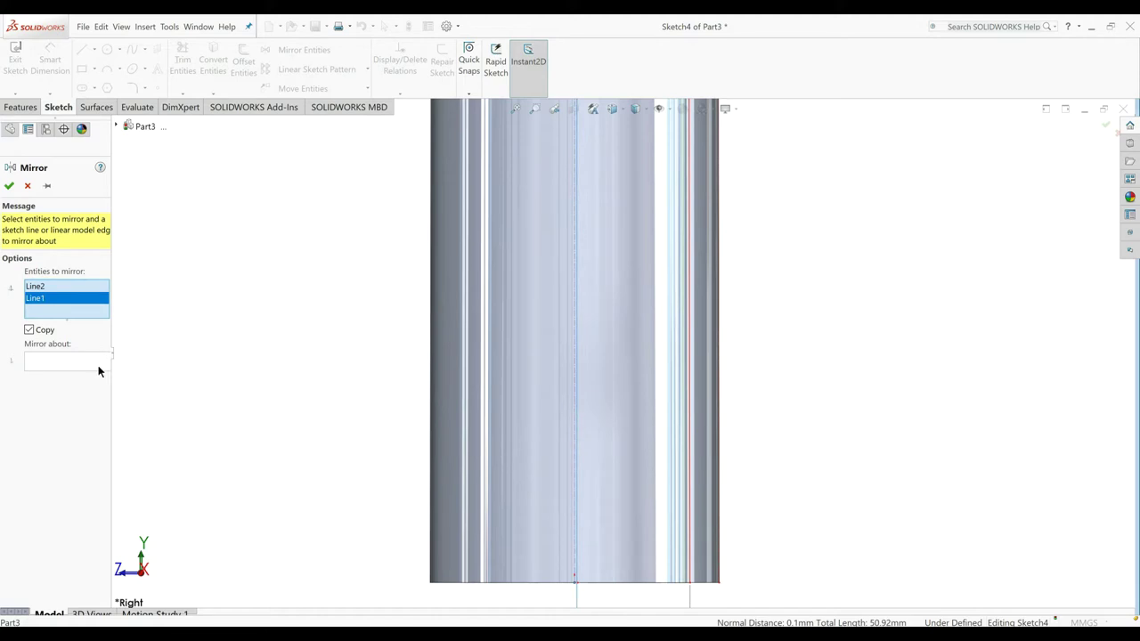
pyautogui.click(56, 360)
pyautogui.click(575, 413)
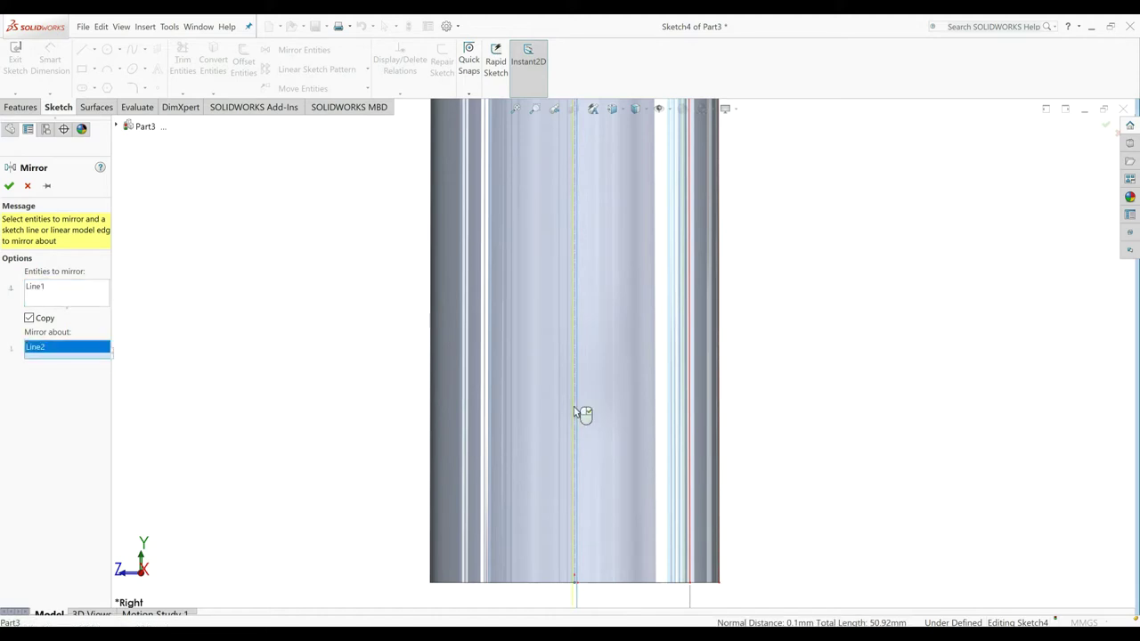
pyautogui.click(9, 187)
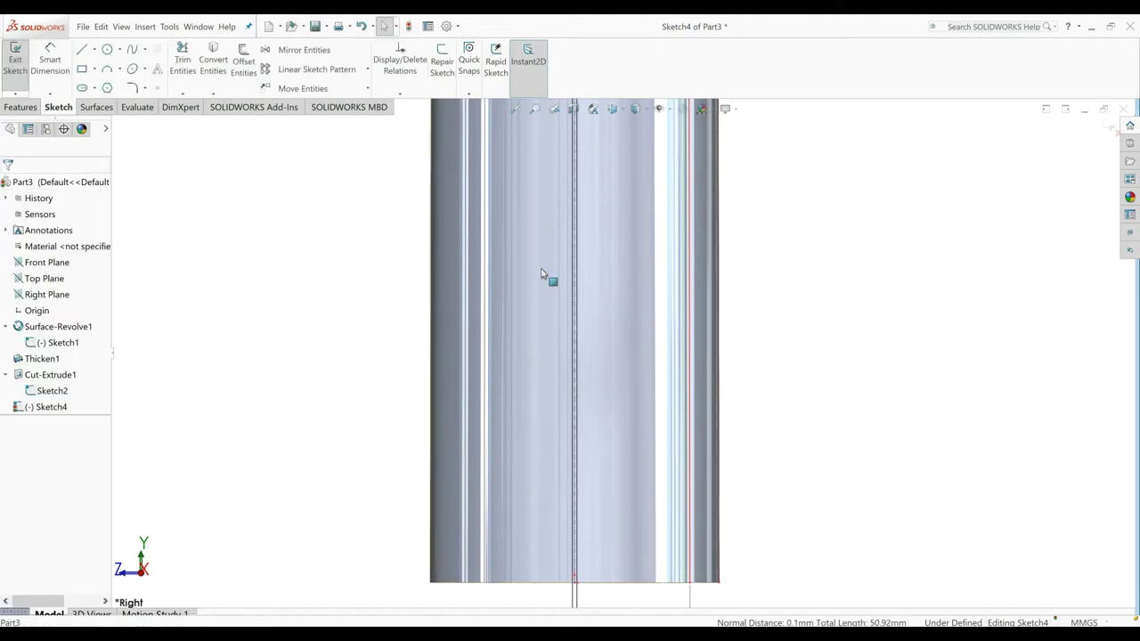
# Step: Draw a short 0.20 mm horizontal line joining the two lines' bottom ends
pyautogui.scroll(3, 618, 297)
pyautogui.scroll(-3, 613, 489)
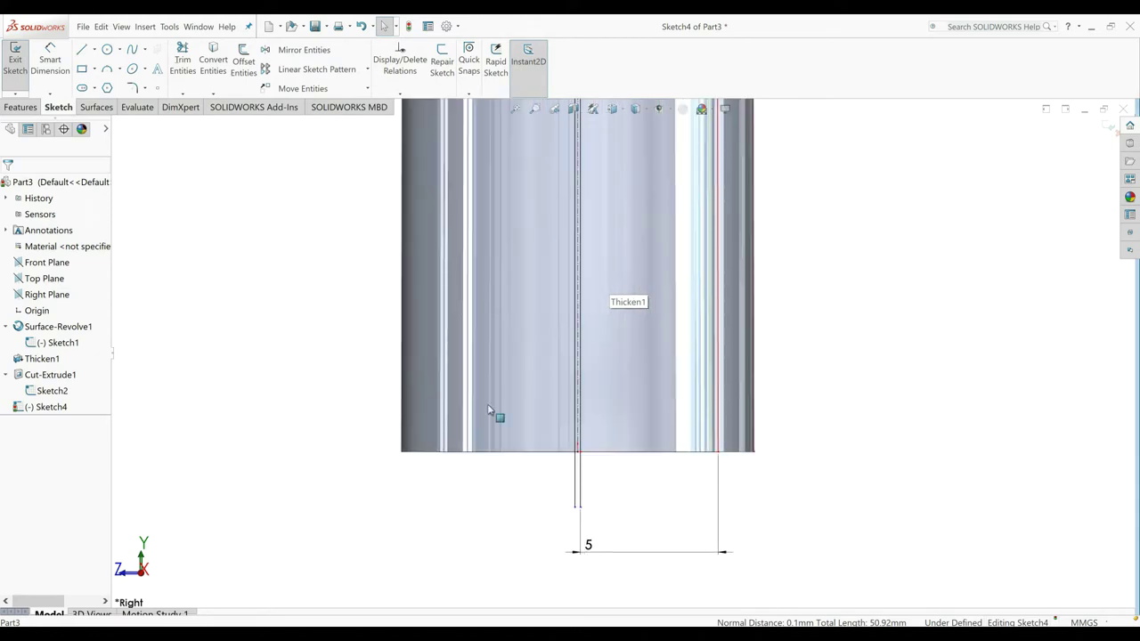
pyautogui.click(80, 53)
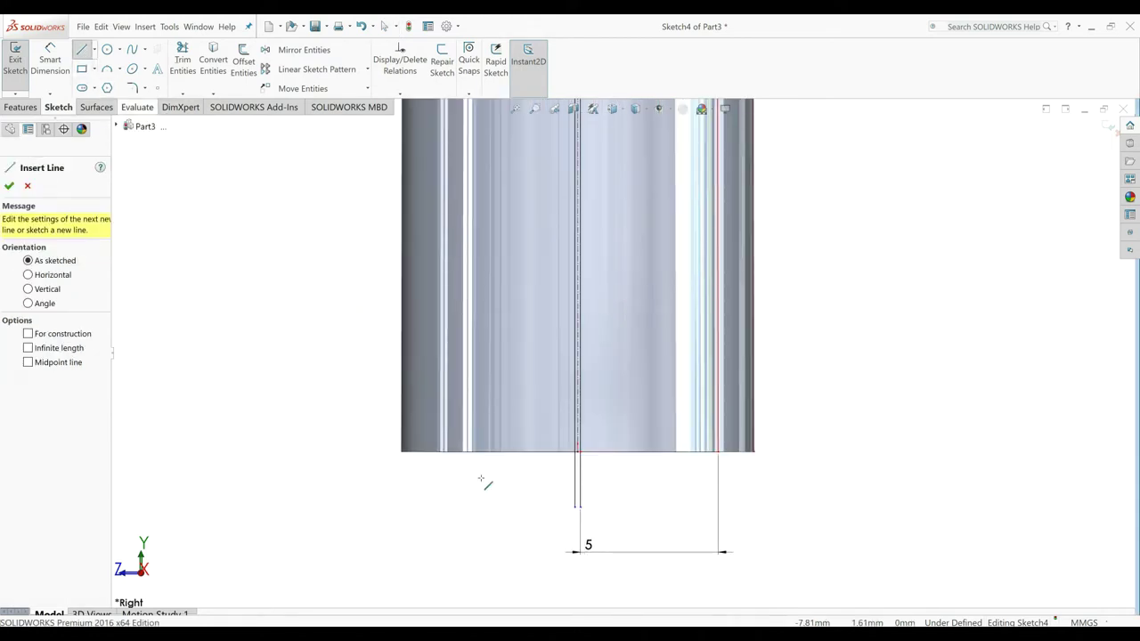
pyautogui.click(578, 506)
pyautogui.click(581, 506)
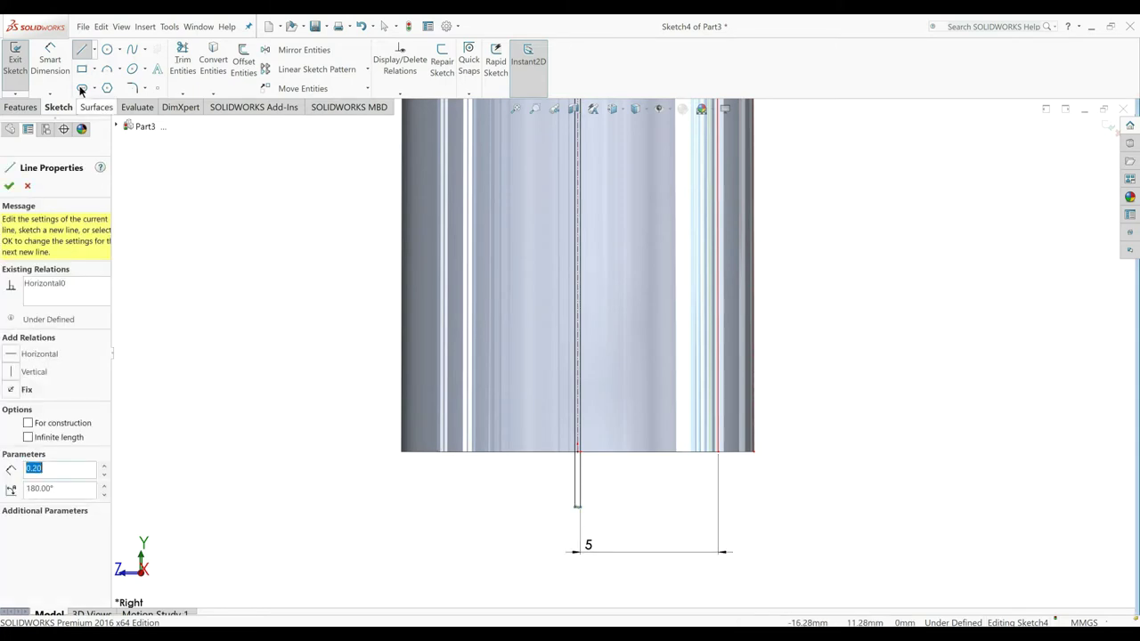
# Step: Dimension the slit end 1 mm past the tube's bottom edge and move the 4.95 dimension beside the circle
pyautogui.click(54, 62)
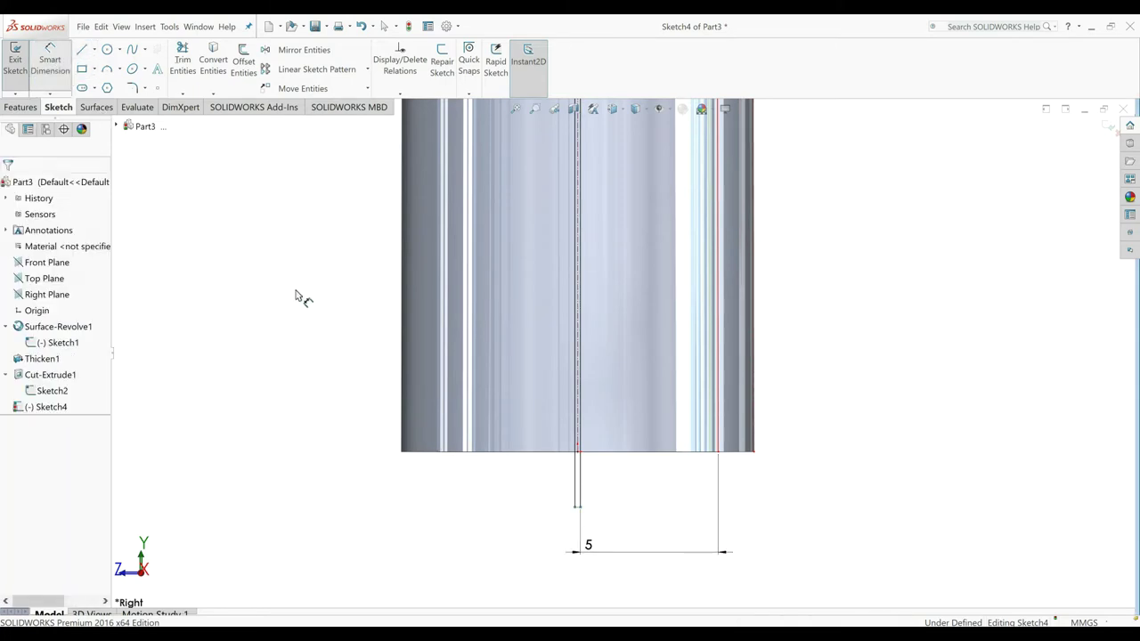
pyautogui.click(575, 510)
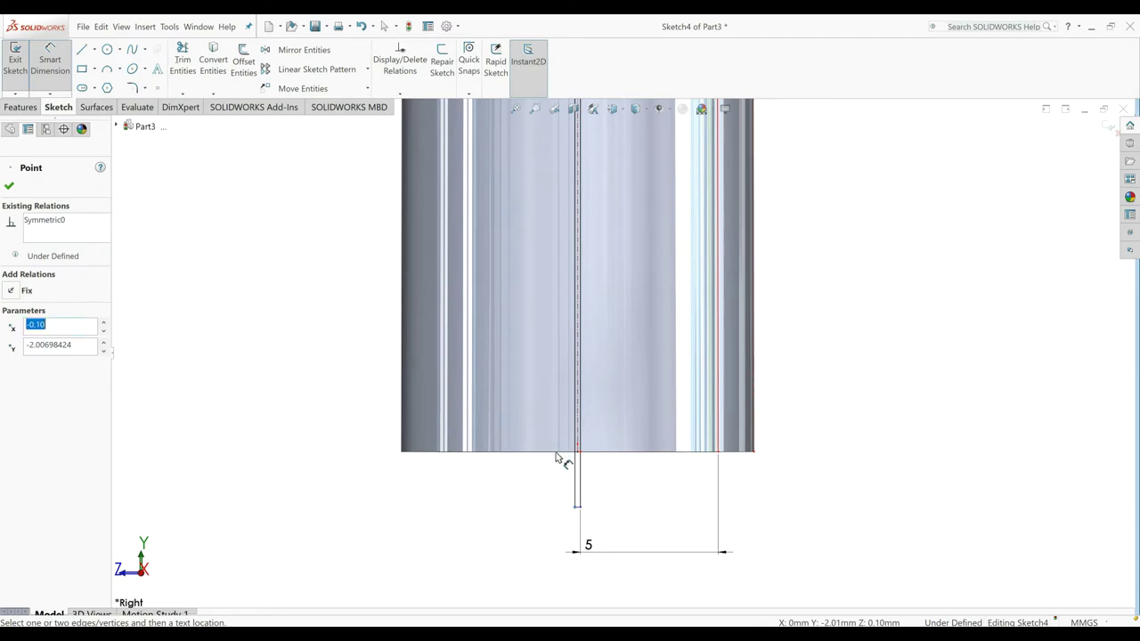
pyautogui.click(556, 455)
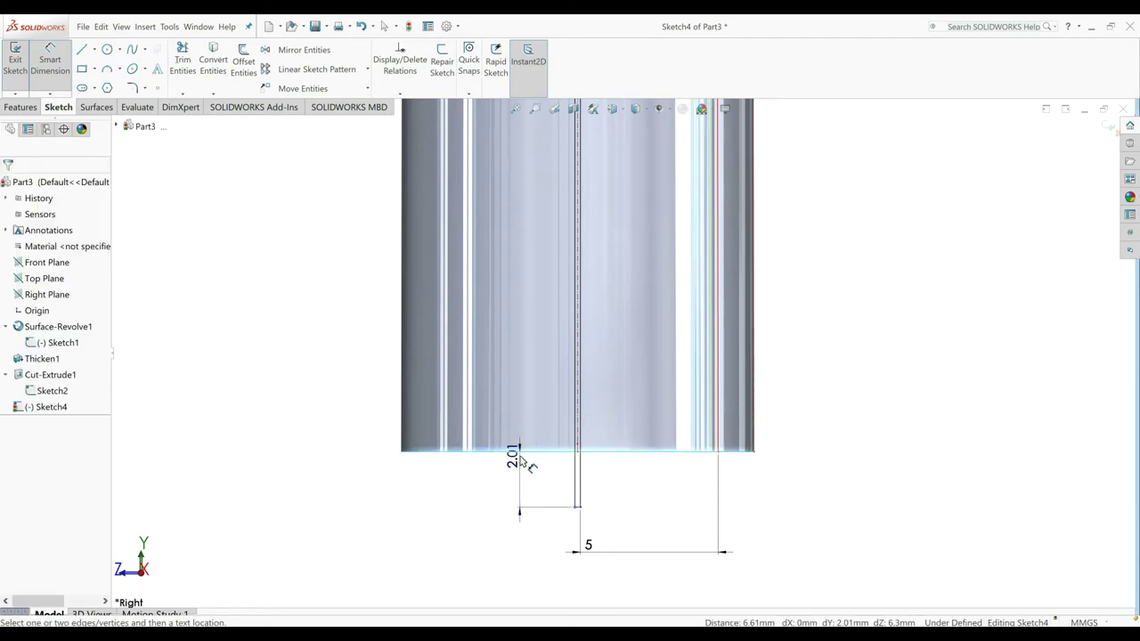
pyautogui.click(520, 456)
pyautogui.press('Return')
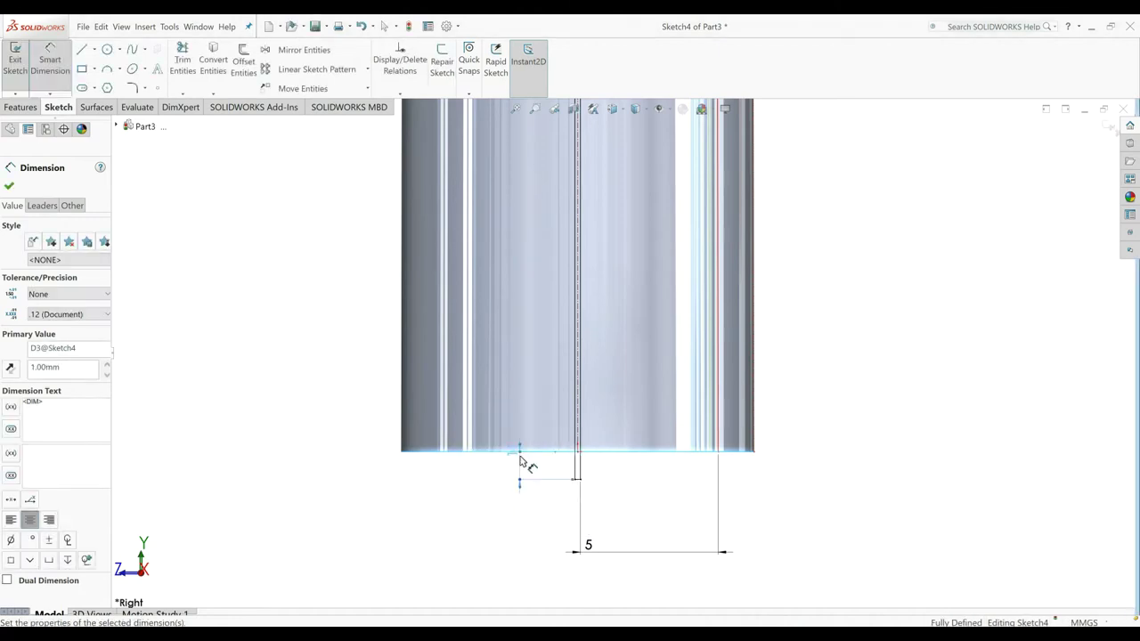
pyautogui.scroll(3, 628, 374)
pyautogui.scroll(-2, 614, 259)
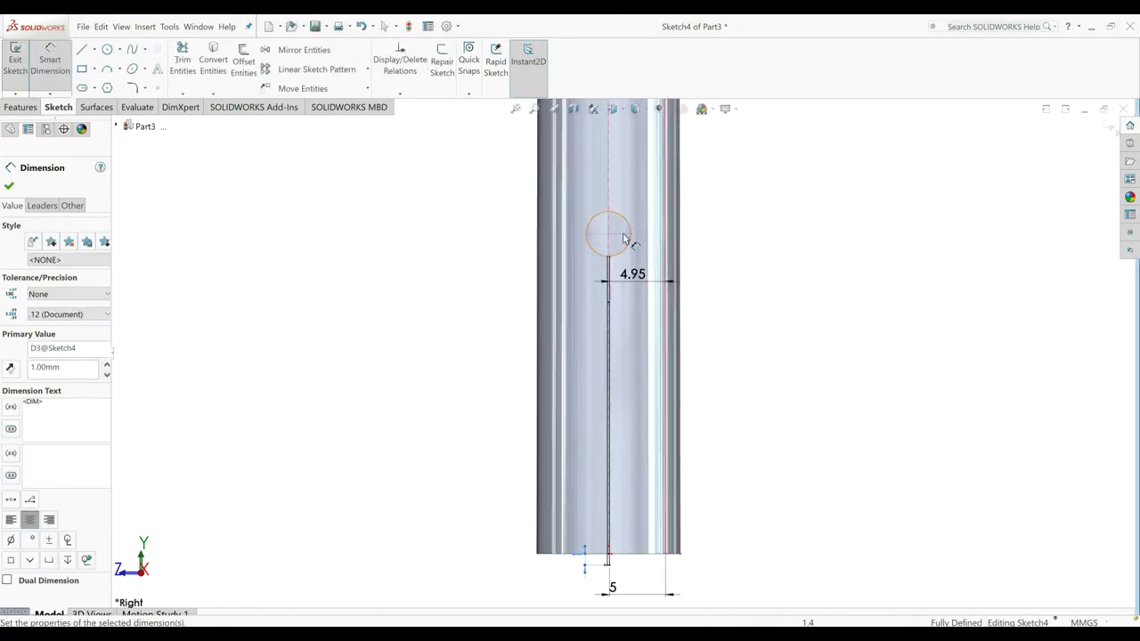
pyautogui.scroll(-3, 615, 287)
pyautogui.scroll(-2, 614, 284)
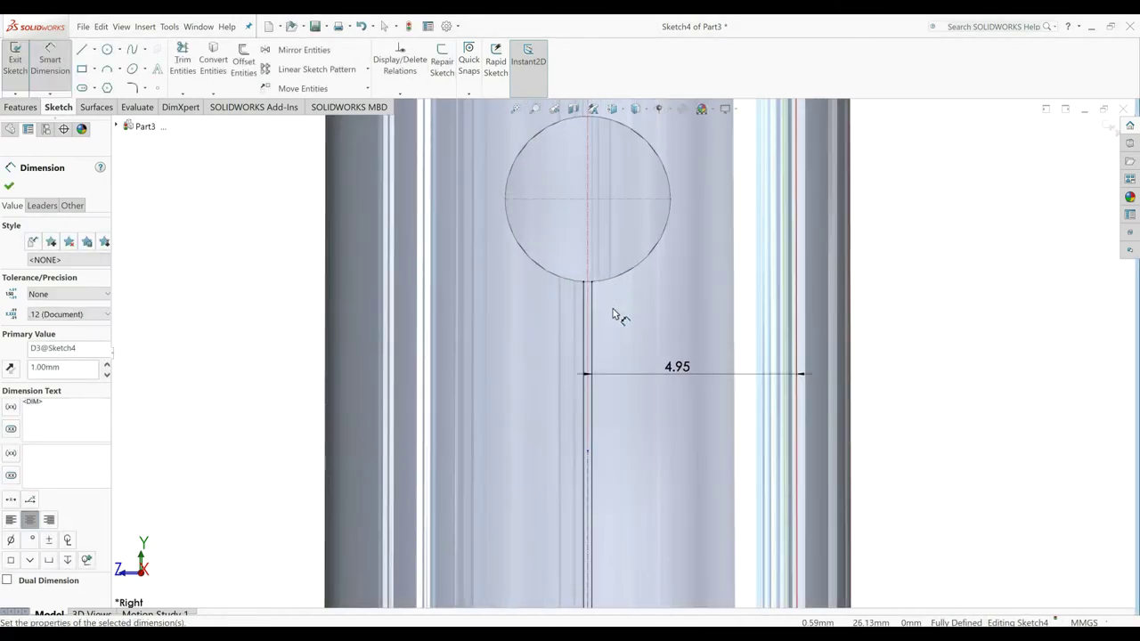
pyautogui.click(8, 187)
pyautogui.moveTo(682, 373); pyautogui.dragTo(708, 241)
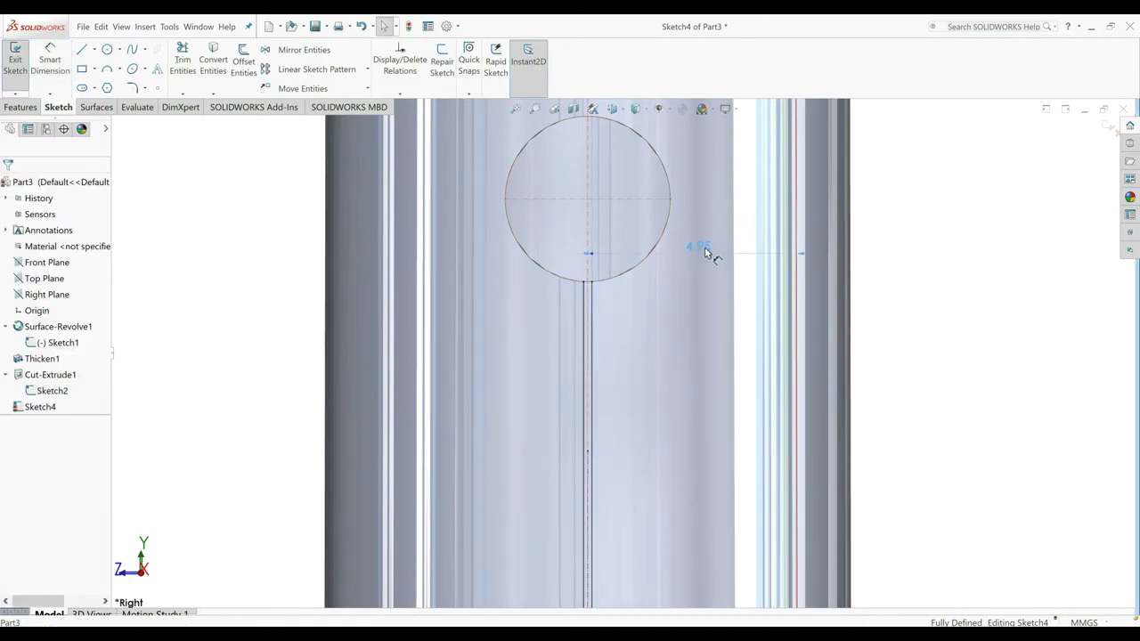
pyautogui.click(902, 260)
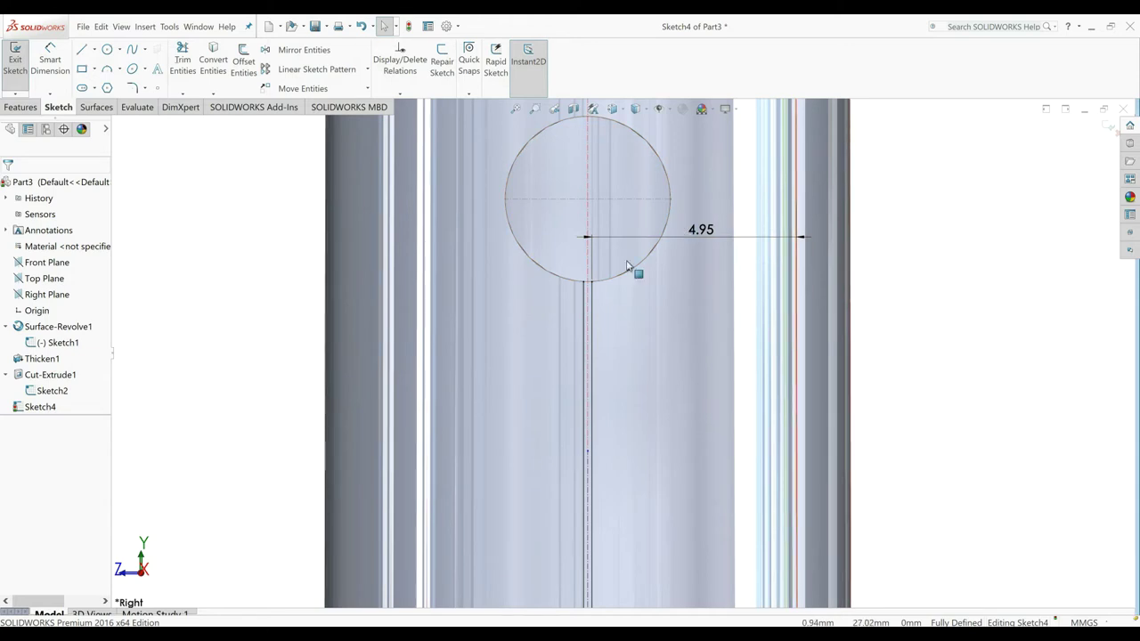
# Step: Draw a short 0.20 mm horizontal line capping the slit at the circle bottom
pyautogui.click(84, 51)
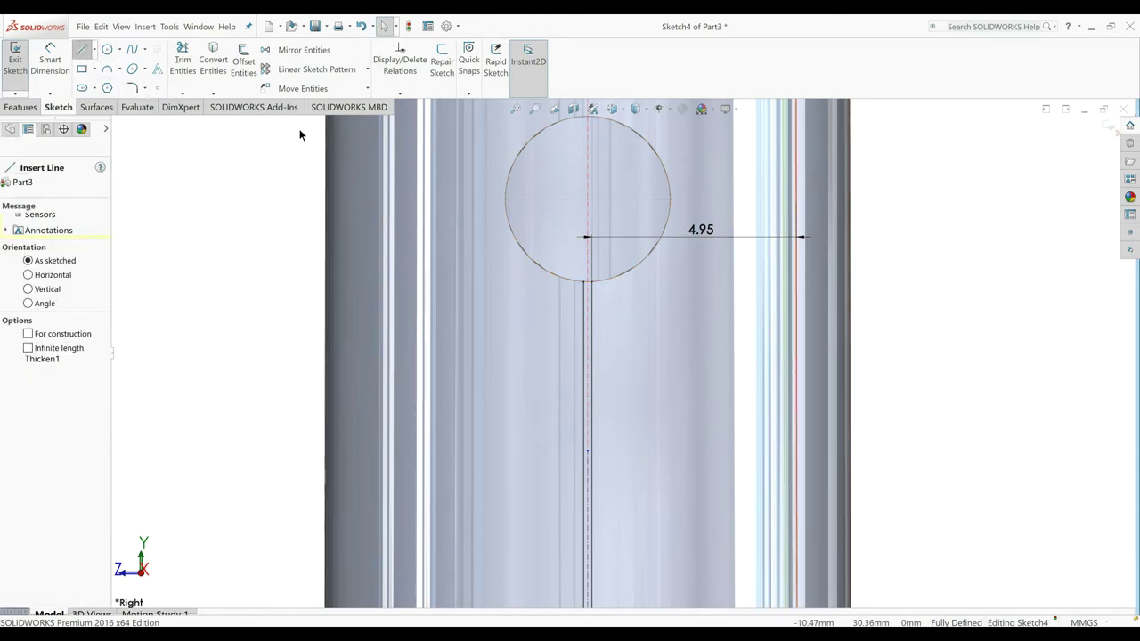
pyautogui.moveTo(589, 282); pyautogui.dragTo(584, 283)
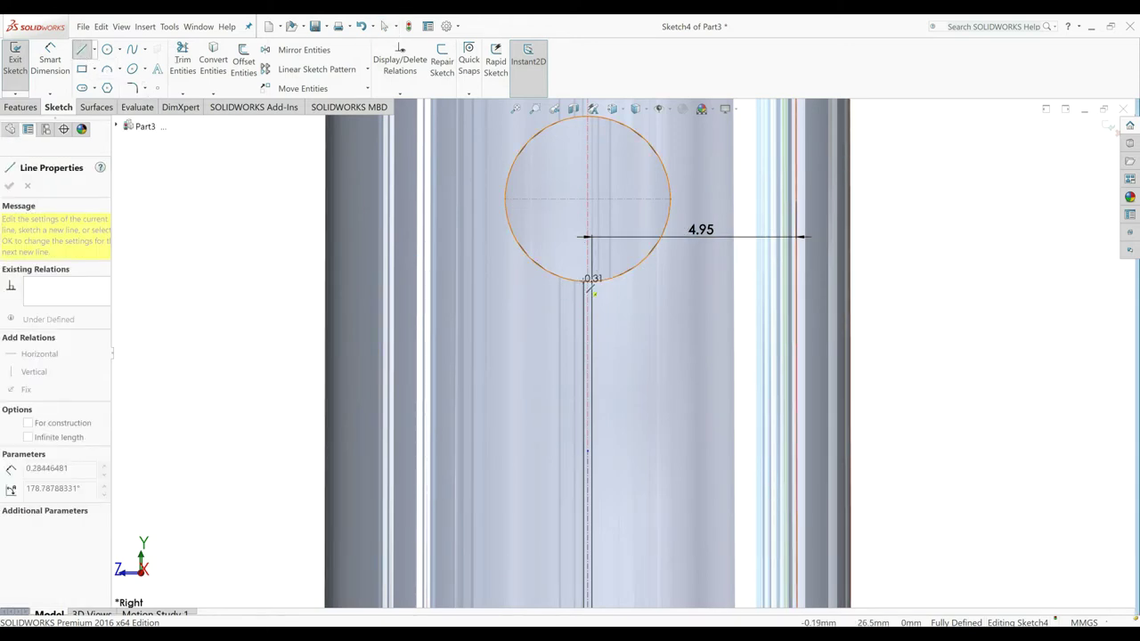
pyautogui.click(82, 50)
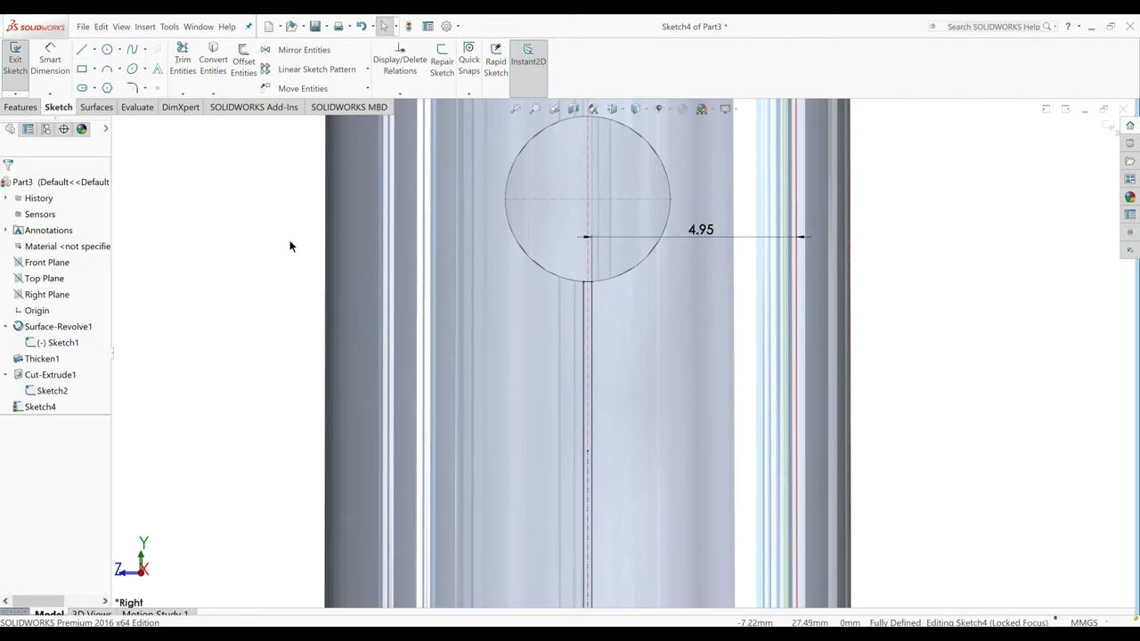
pyautogui.scroll(1, 343, 241)
pyautogui.scroll(2, 453, 259)
pyautogui.scroll(1, 454, 265)
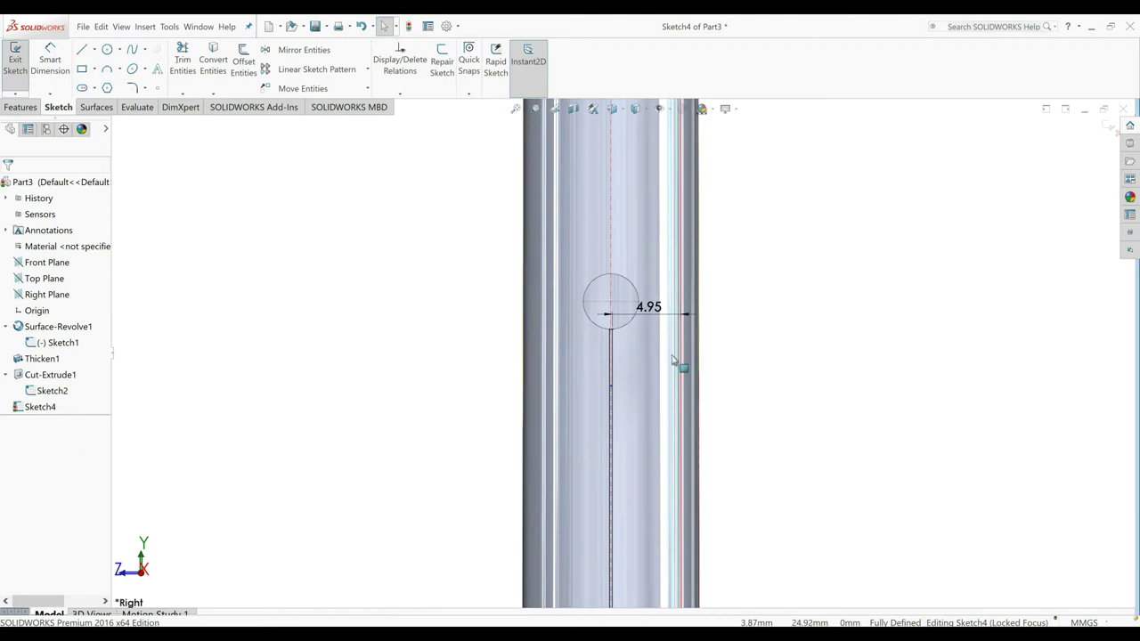
pyautogui.scroll(1, 686, 369)
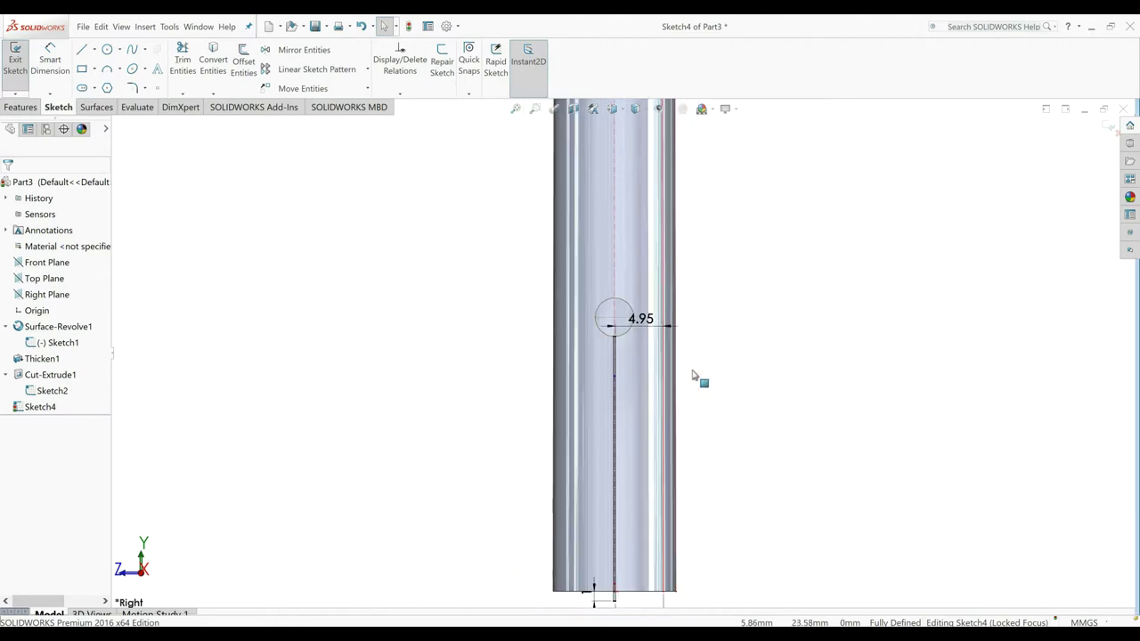
# Step: Exit the sketch and cut a reversed 20 mm blind extrusion through the tube as Cut-Extrude2
pyautogui.click(18, 84)
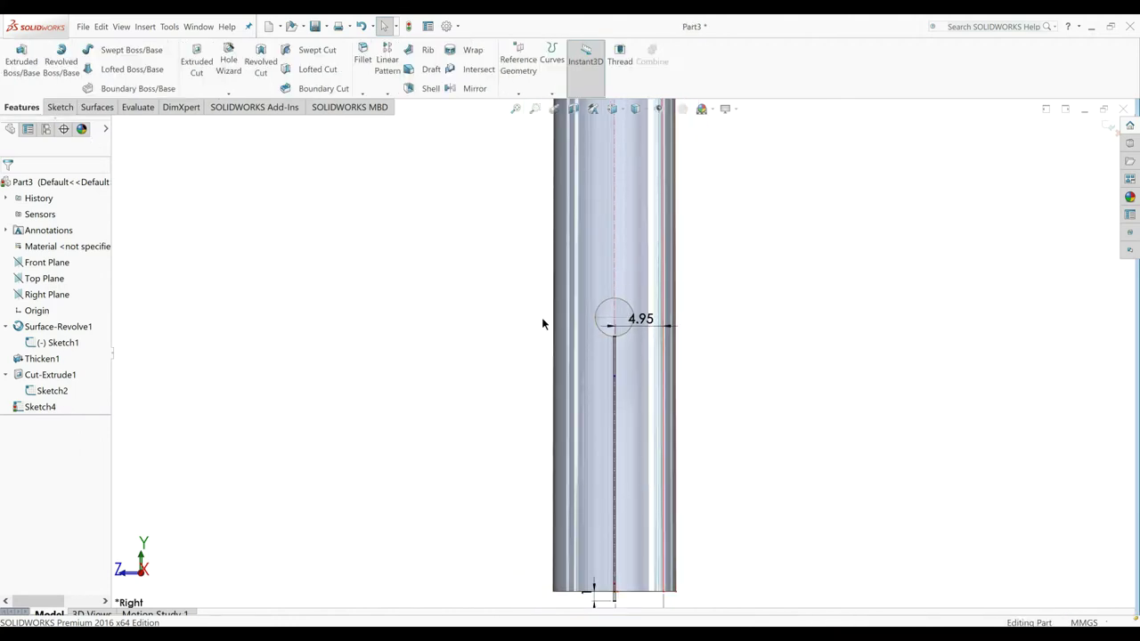
pyautogui.moveTo(528, 315)
pyautogui.mouseDown(button='middle')
pyautogui.moveTo(463, 366)
pyautogui.moveTo(437, 363)
pyautogui.mouseUp(button='middle')
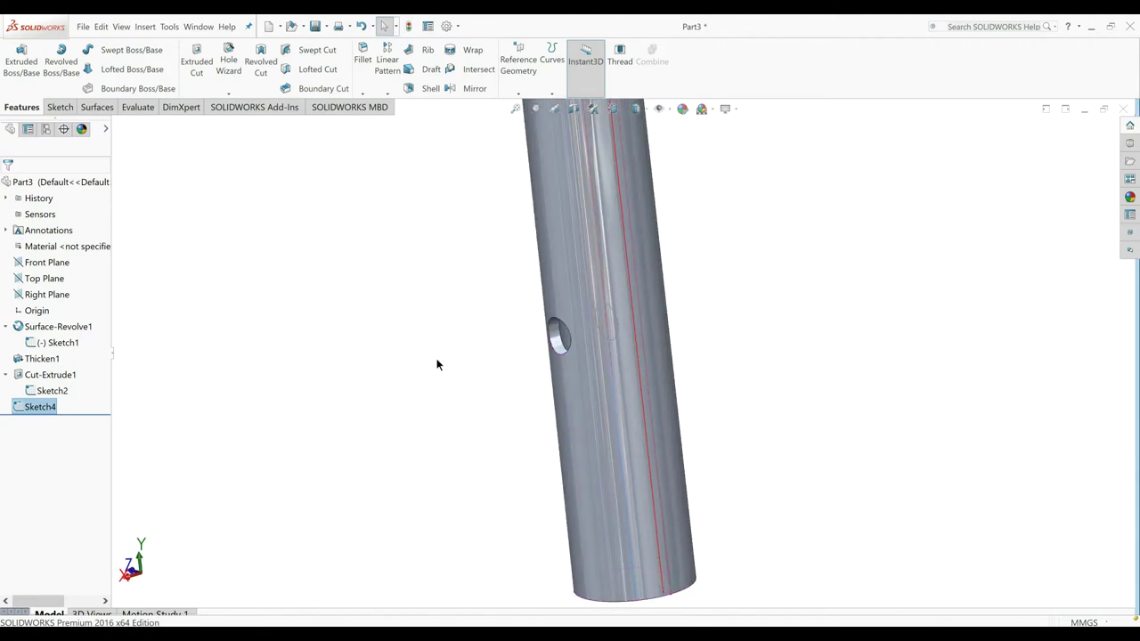
pyautogui.click(195, 64)
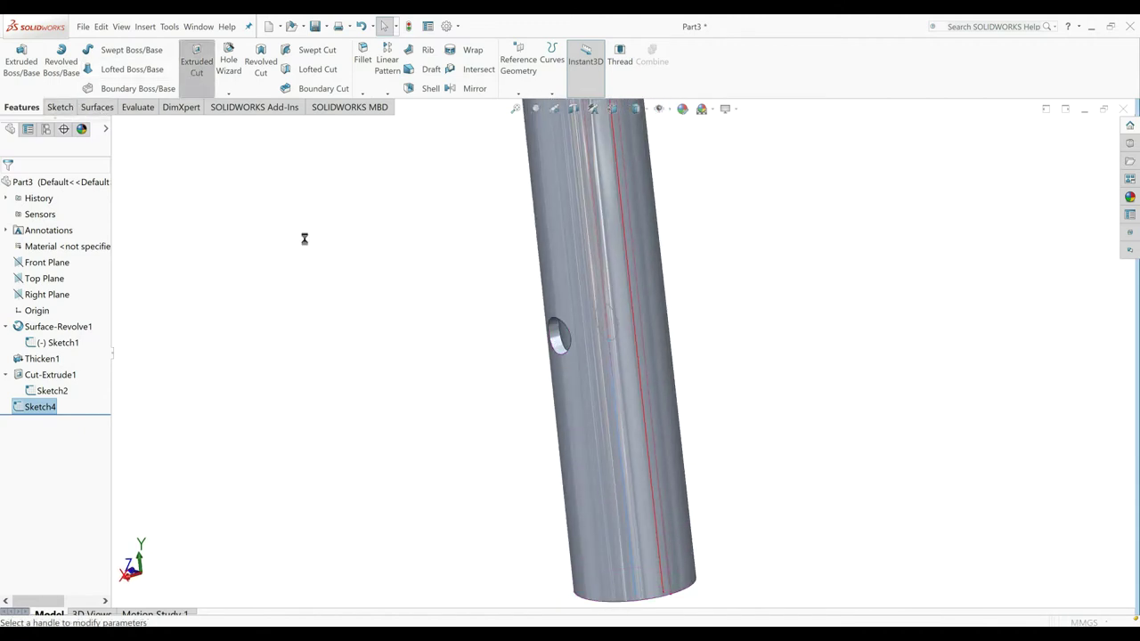
pyautogui.click(10, 256)
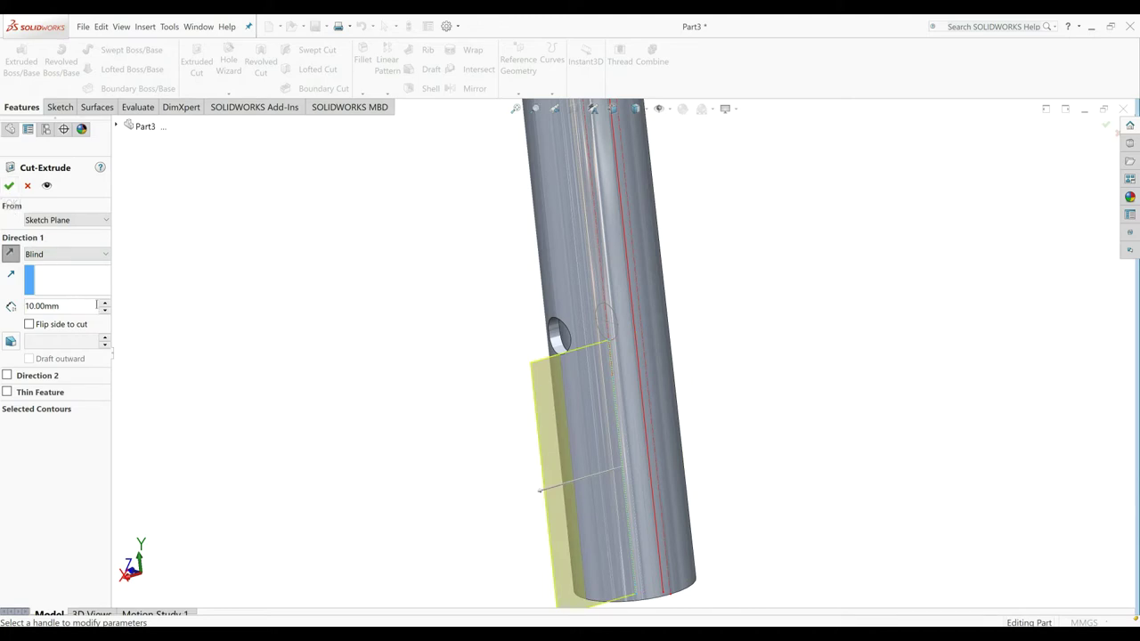
pyautogui.click(103, 303)
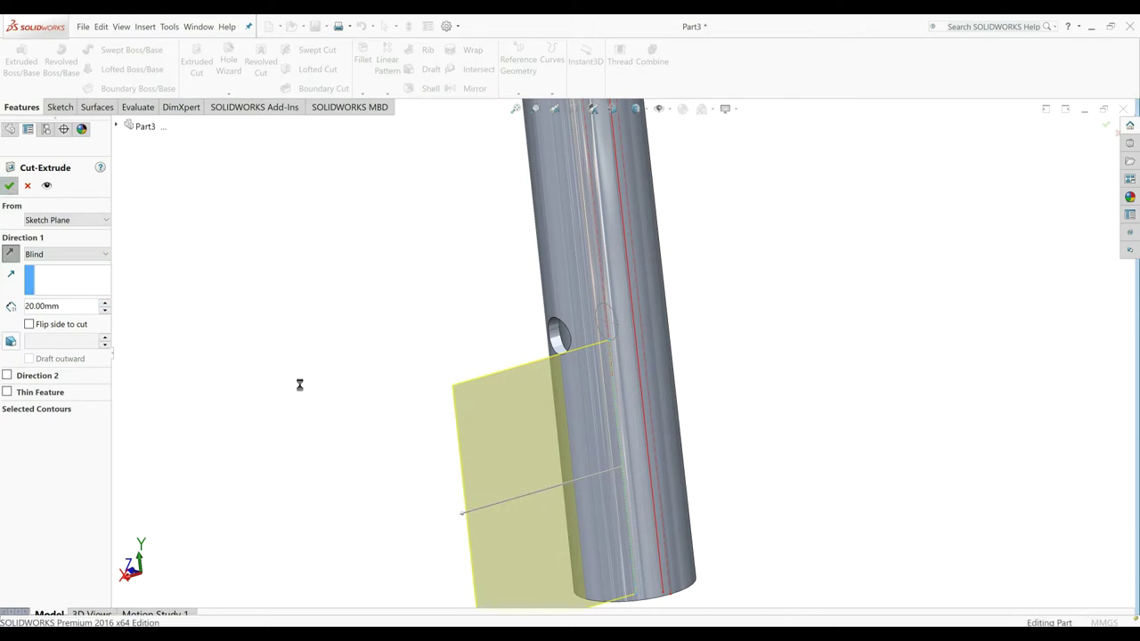
pyautogui.press('Return')
pyautogui.moveTo(371, 404)
pyautogui.mouseDown(button='middle')
pyautogui.moveTo(434, 365)
pyautogui.moveTo(523, 531)
pyautogui.moveTo(557, 521)
pyautogui.mouseUp(button='middle')
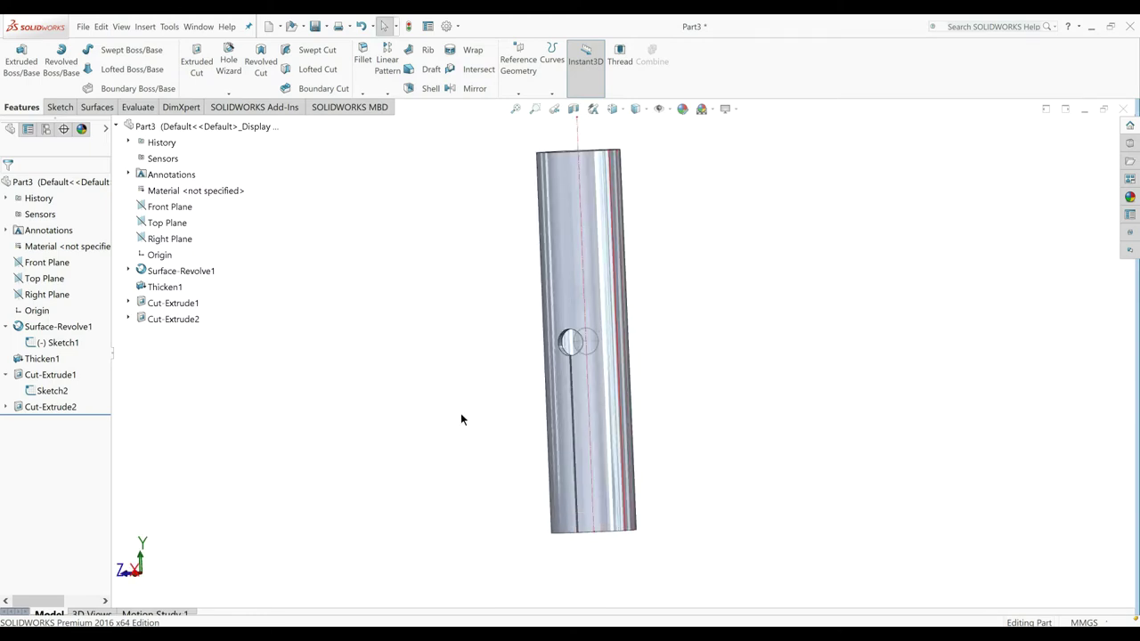
pyautogui.moveTo(498, 393); pyautogui.dragTo(557, 357, button='middle')
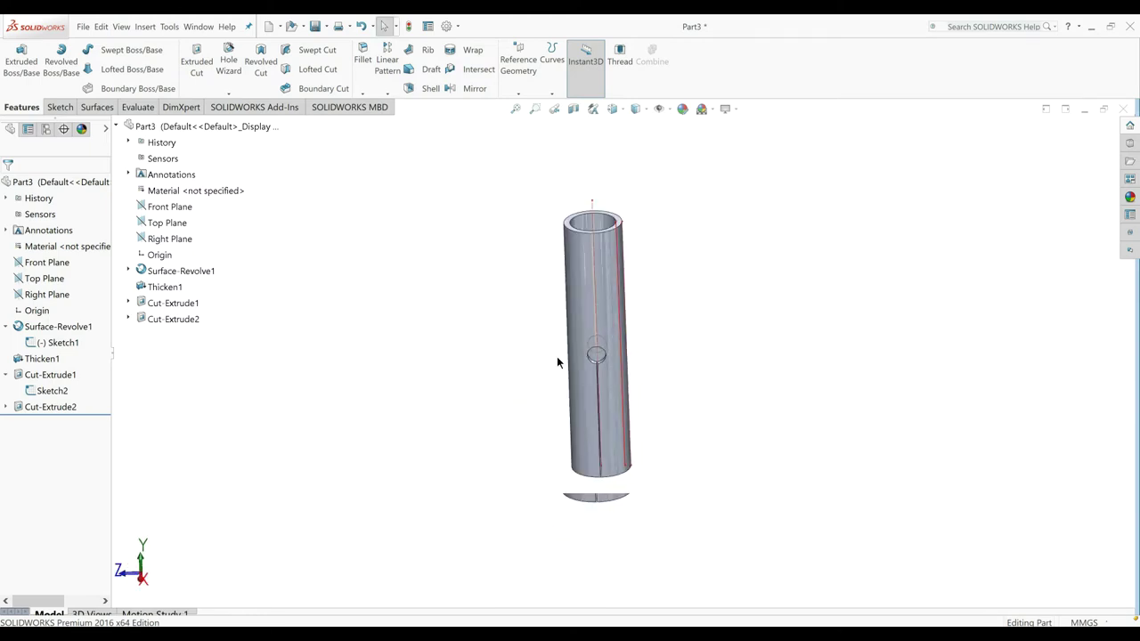
pyautogui.moveTo(636, 229); pyautogui.dragTo(638, 266, button='middle')
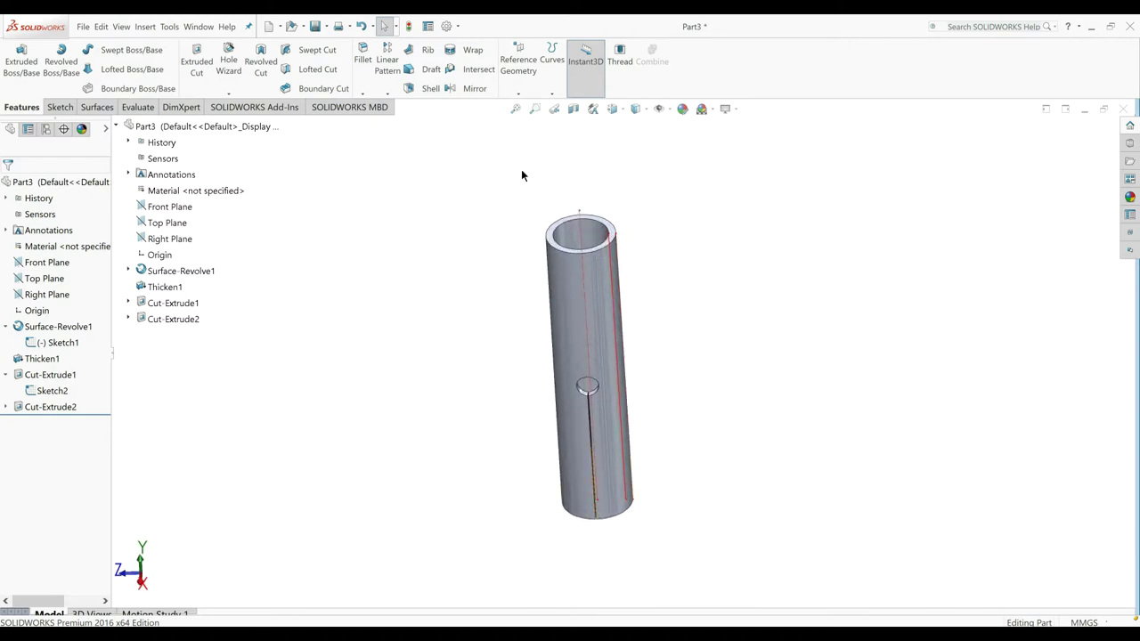
# Step: Pattern Cut-Extrude1 and Cut-Extrude2 as 3 instances around the tube's top circular edge
pyautogui.click(388, 94)
pyautogui.click(396, 117)
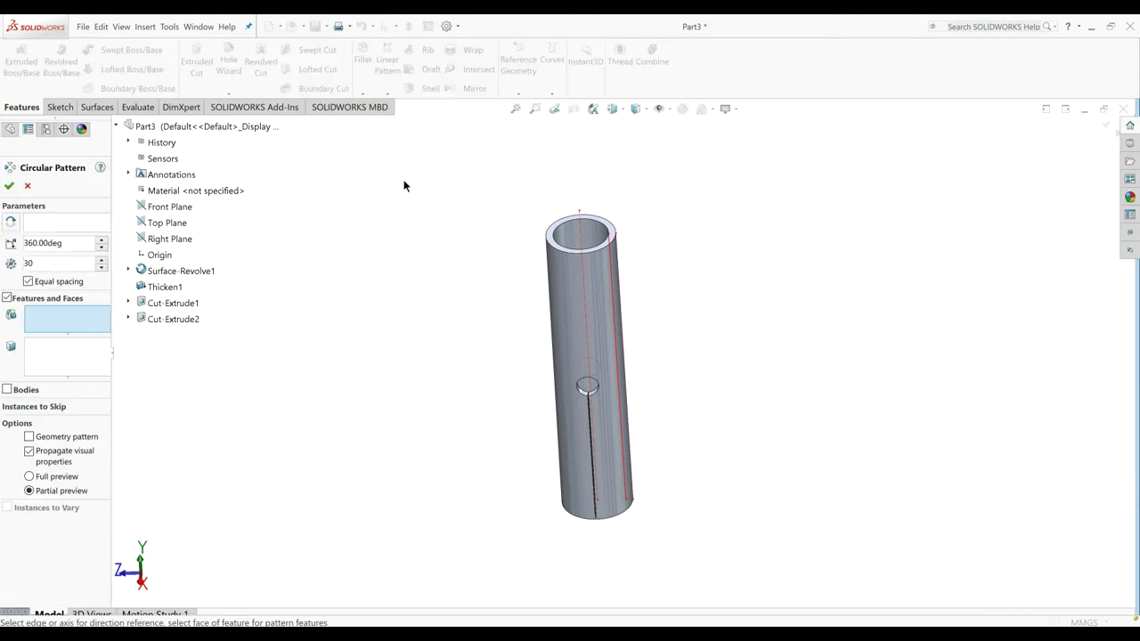
pyautogui.moveTo(631, 399); pyautogui.dragTo(585, 400, button='middle')
pyautogui.click(584, 392)
pyautogui.scroll(-3, 588, 391)
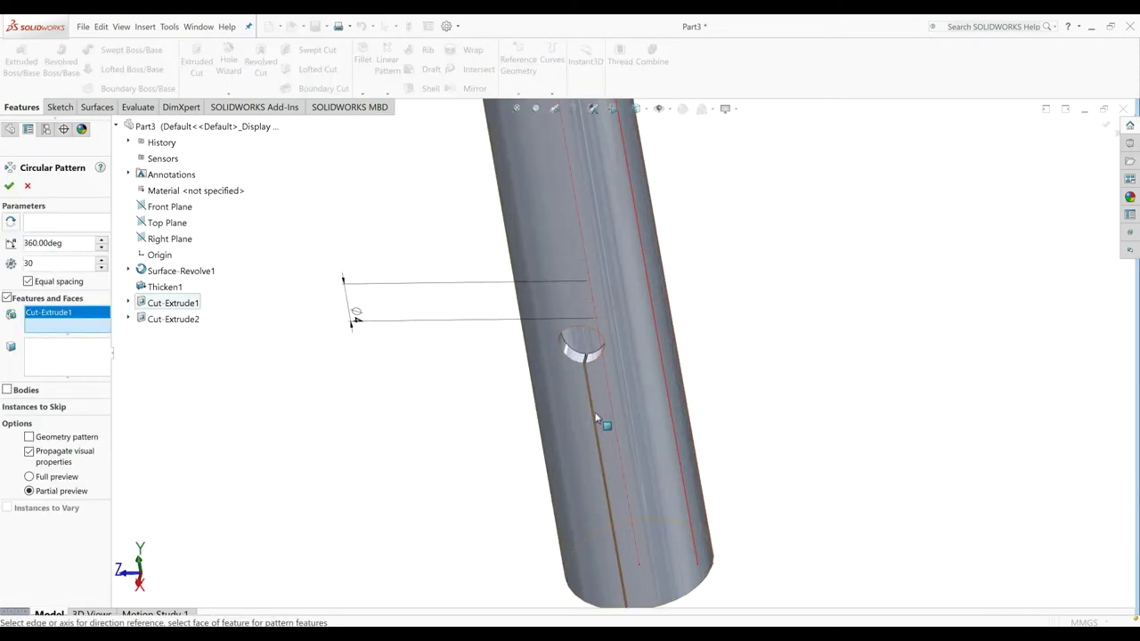
pyautogui.scroll(-2, 584, 344)
pyautogui.click(586, 345)
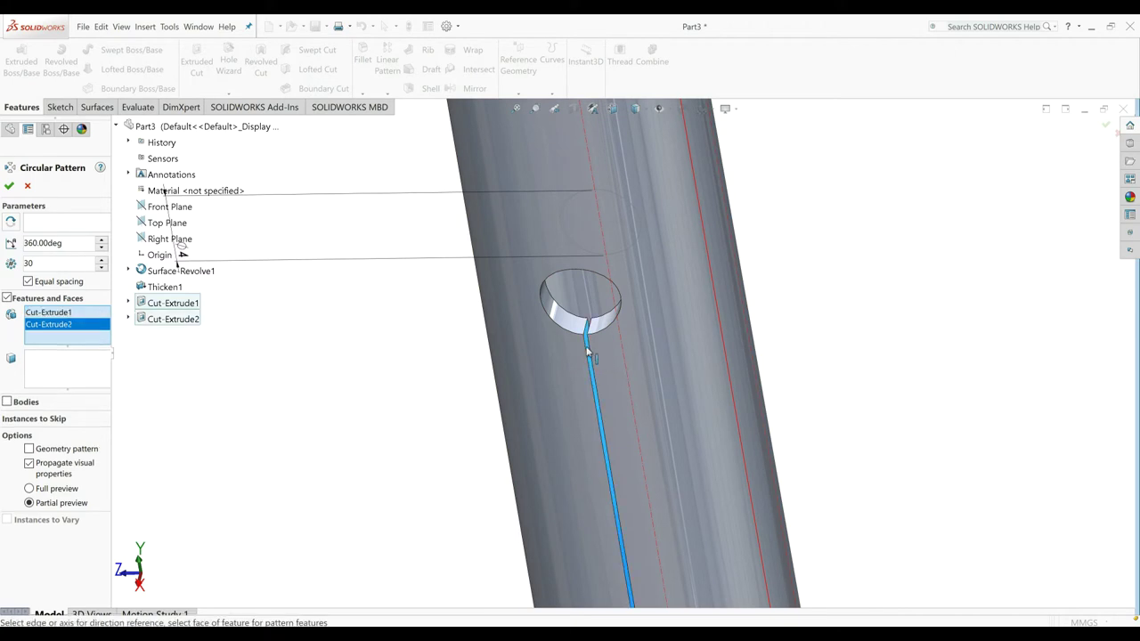
pyautogui.scroll(4, 546, 279)
pyautogui.rightClick(570, 200)
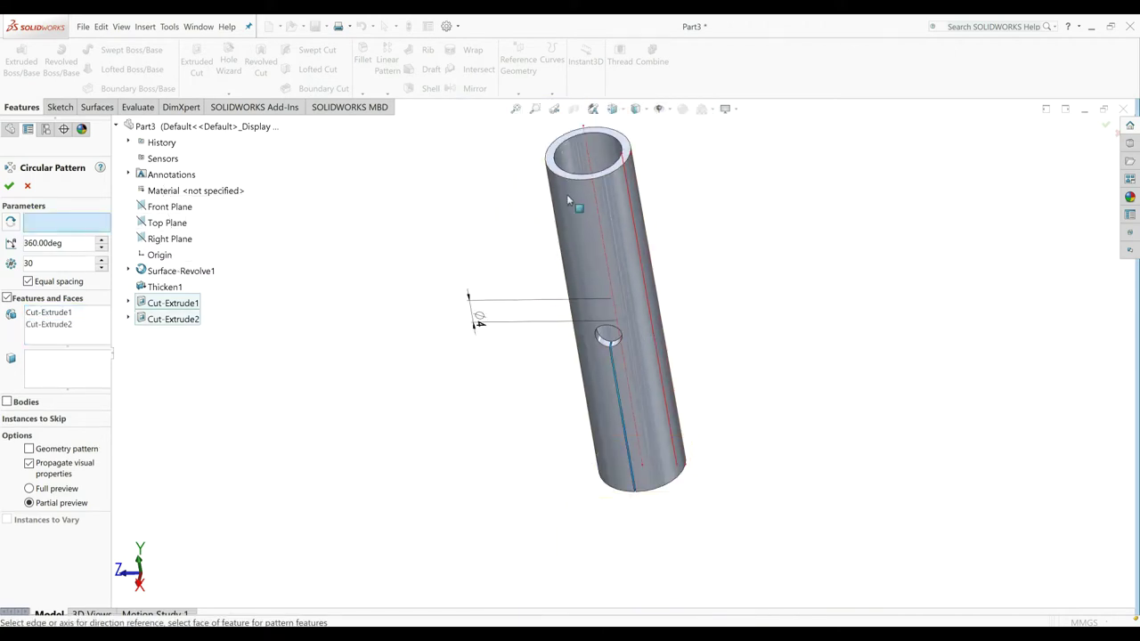
pyautogui.click(585, 179)
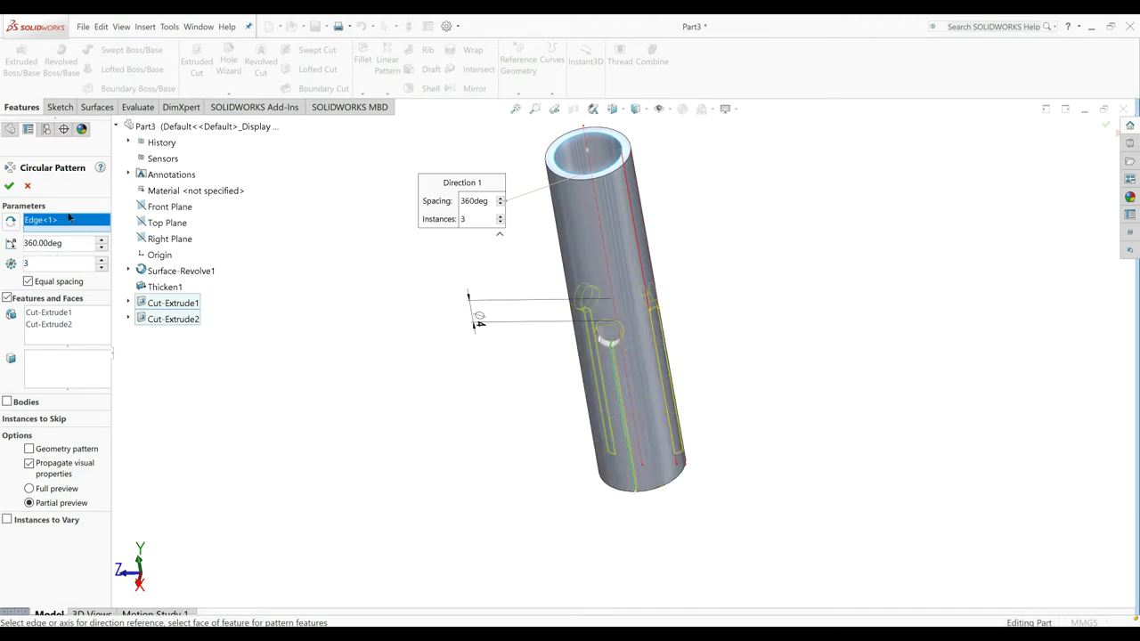
pyautogui.click(10, 186)
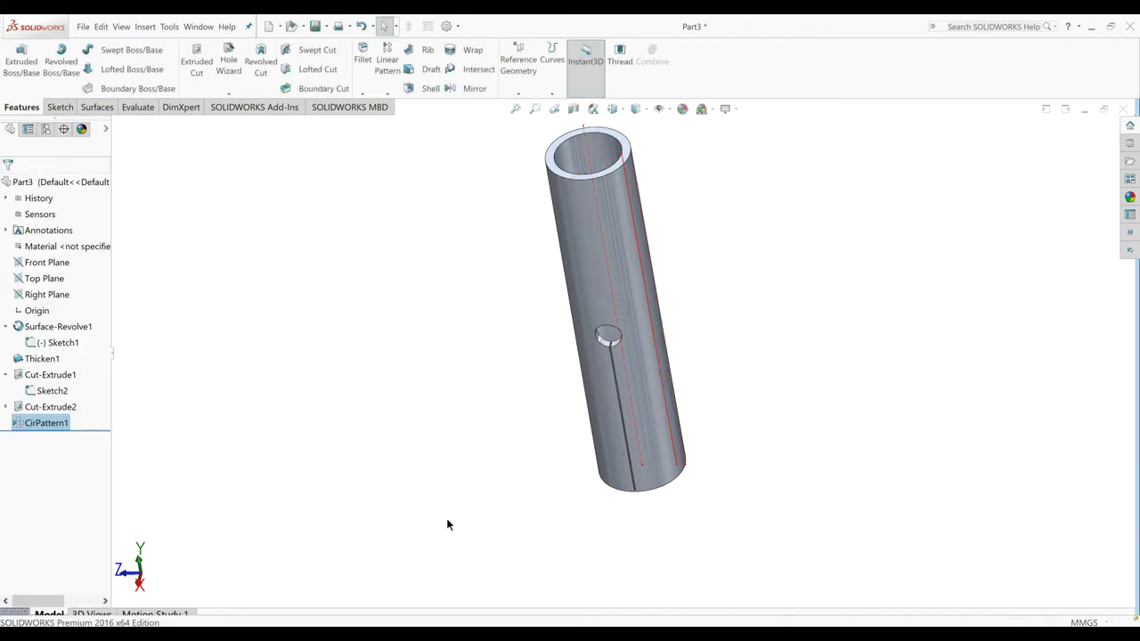
pyautogui.click(455, 522)
pyautogui.moveTo(455, 522)
pyautogui.mouseDown(button='middle')
pyautogui.moveTo(273, 562)
pyautogui.moveTo(503, 559)
pyautogui.mouseUp(button='middle')
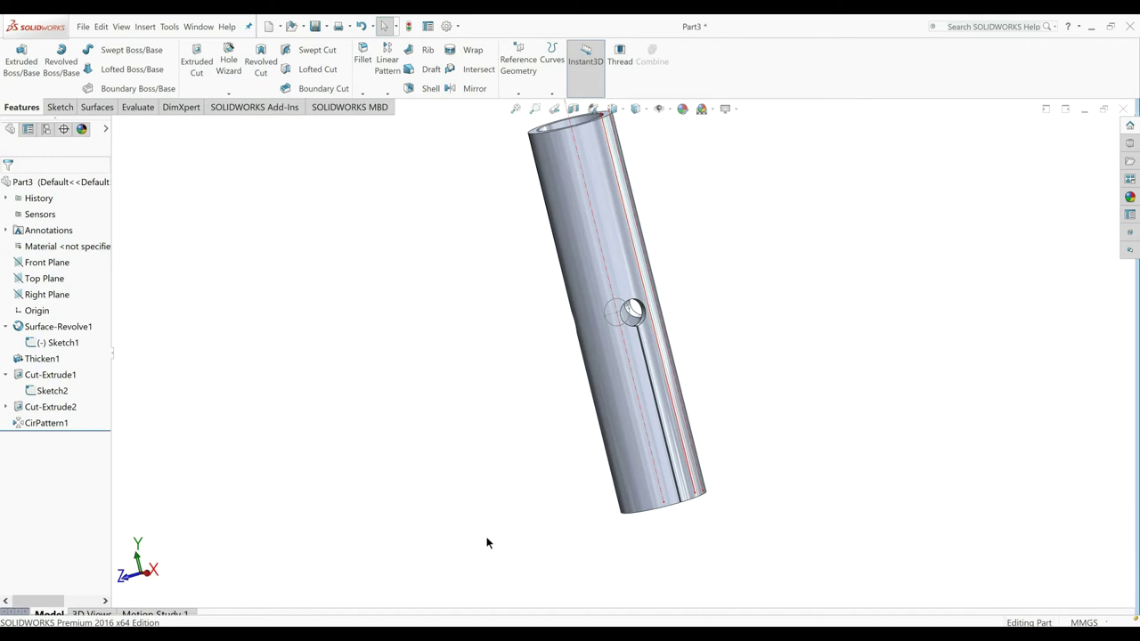
# Step: Start a sketch on the Right Plane, viewed normal to it, with a vertical centerline along the tube axis
pyautogui.click(37, 295)
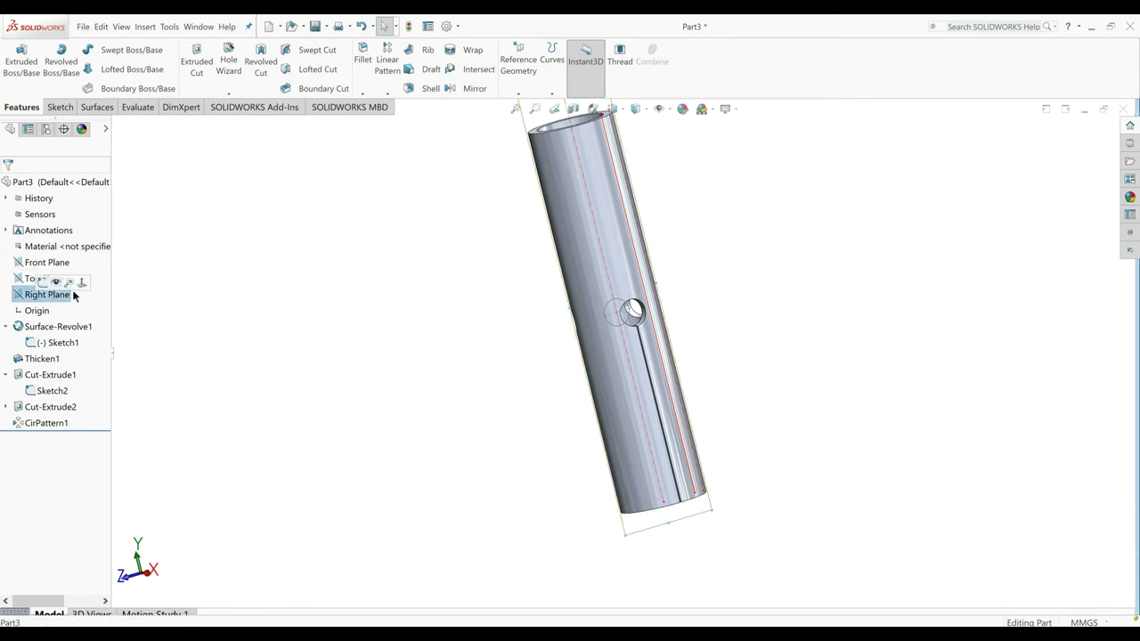
pyautogui.click(87, 281)
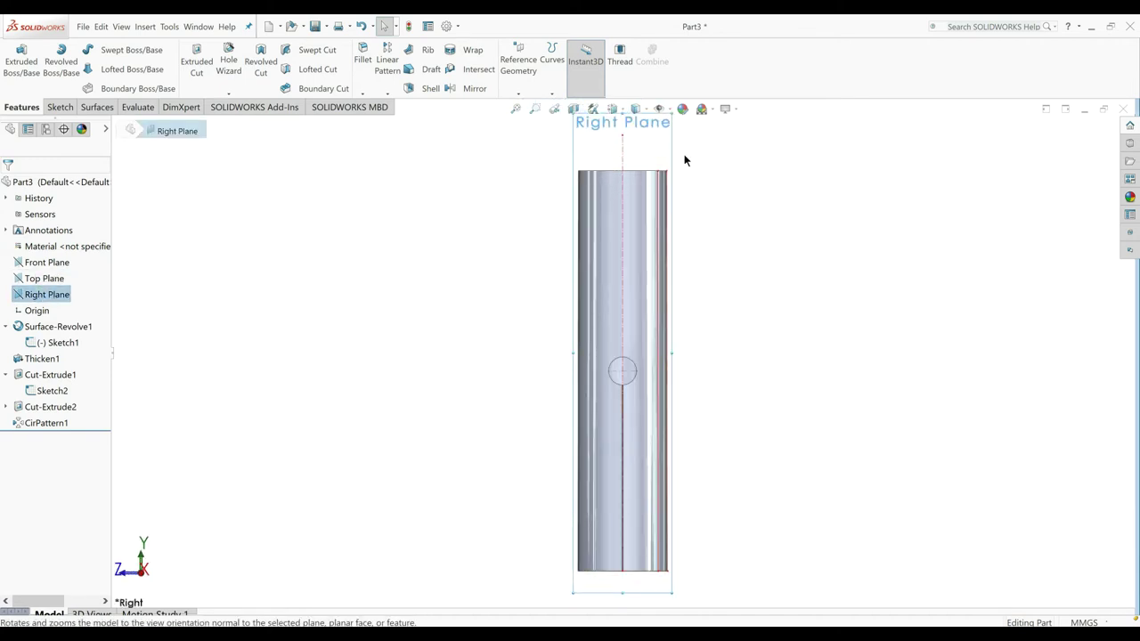
pyautogui.click(56, 108)
pyautogui.click(19, 69)
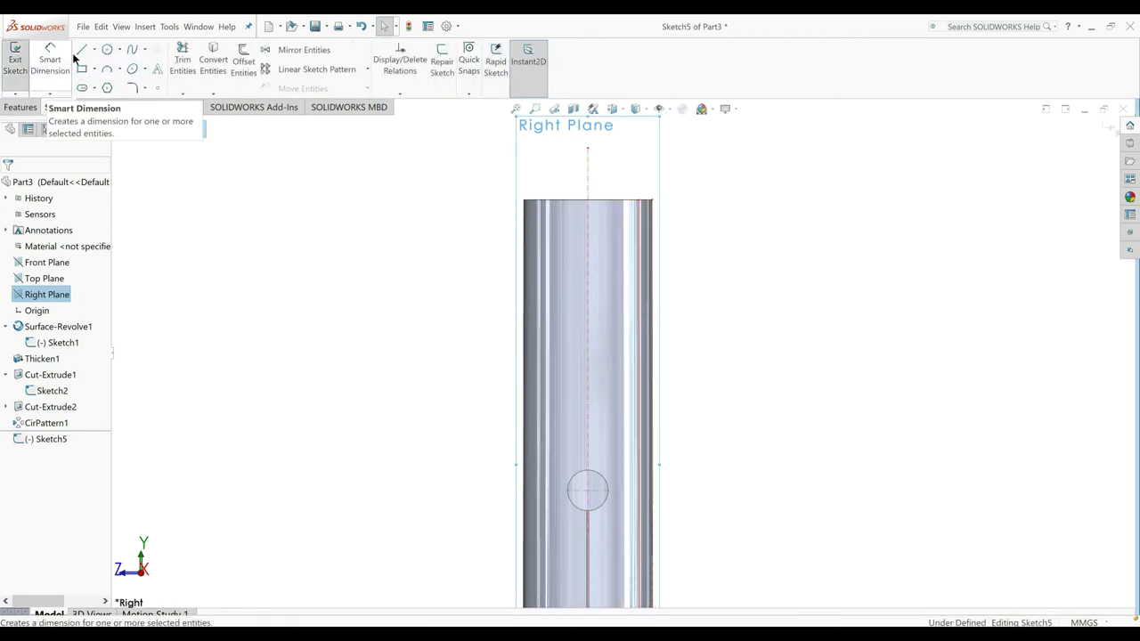
pyautogui.click(93, 50)
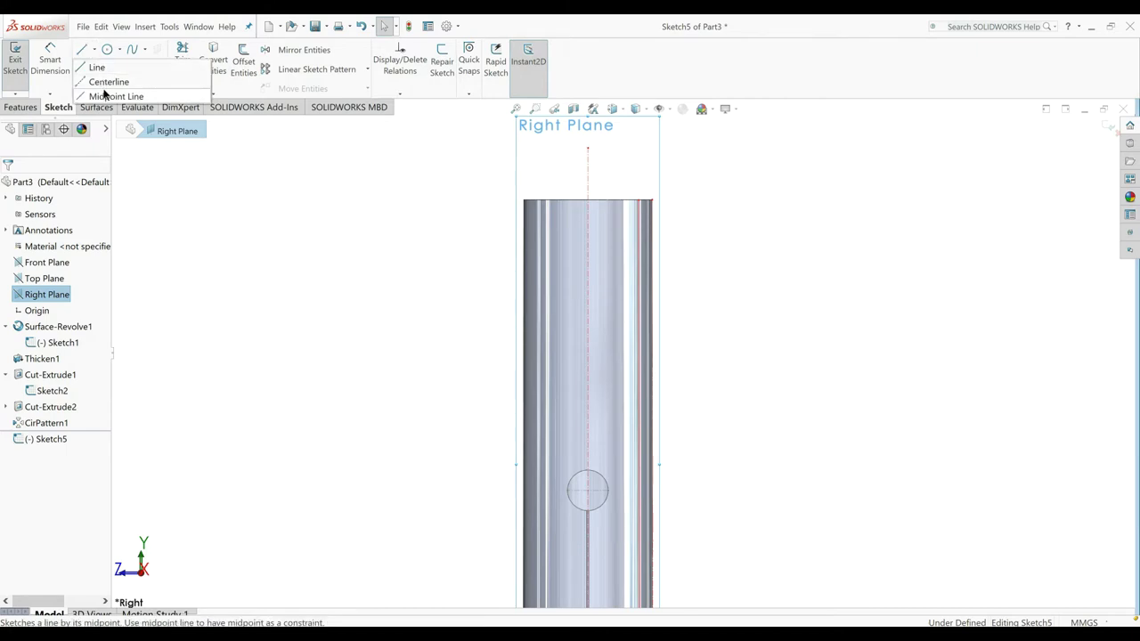
pyautogui.click(106, 82)
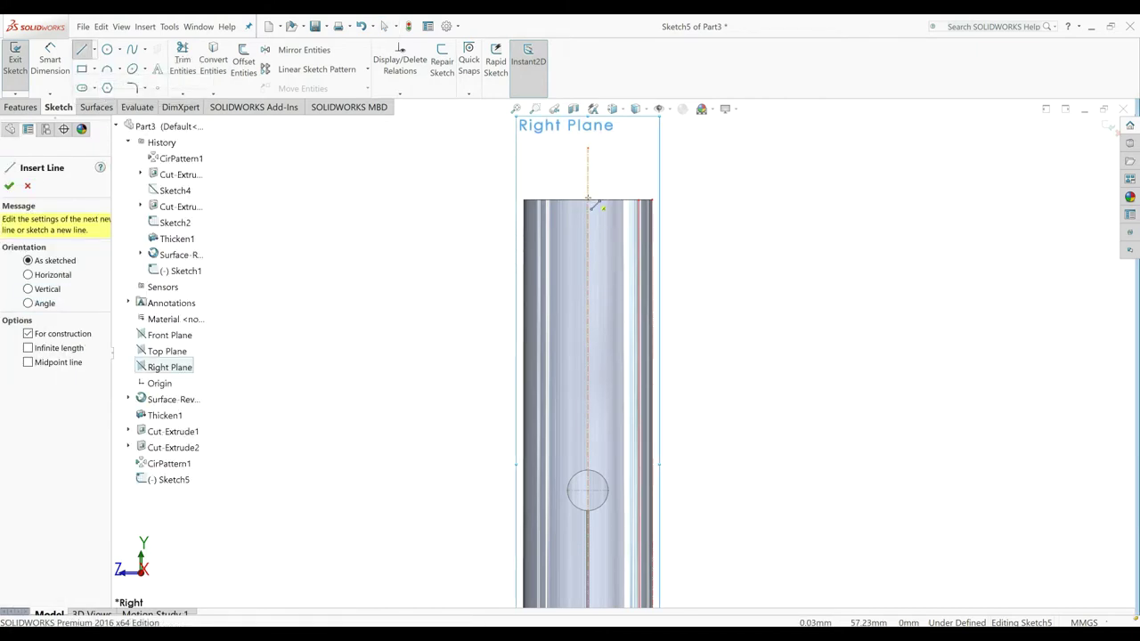
pyautogui.click(588, 436)
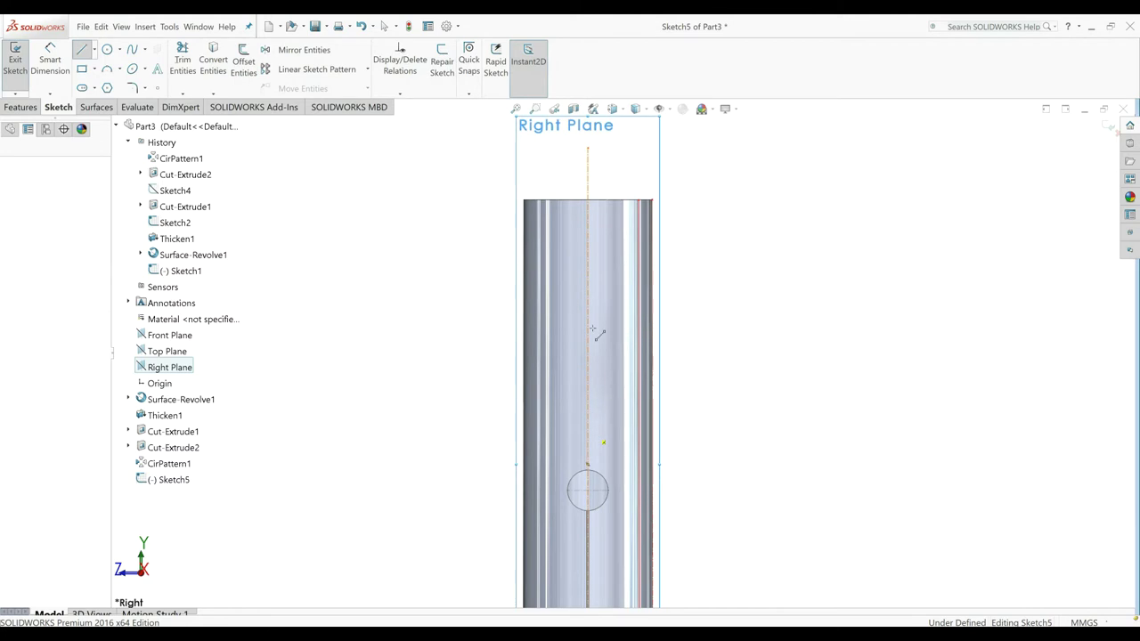
pyautogui.click(588, 148)
pyautogui.rightClick(473, 150)
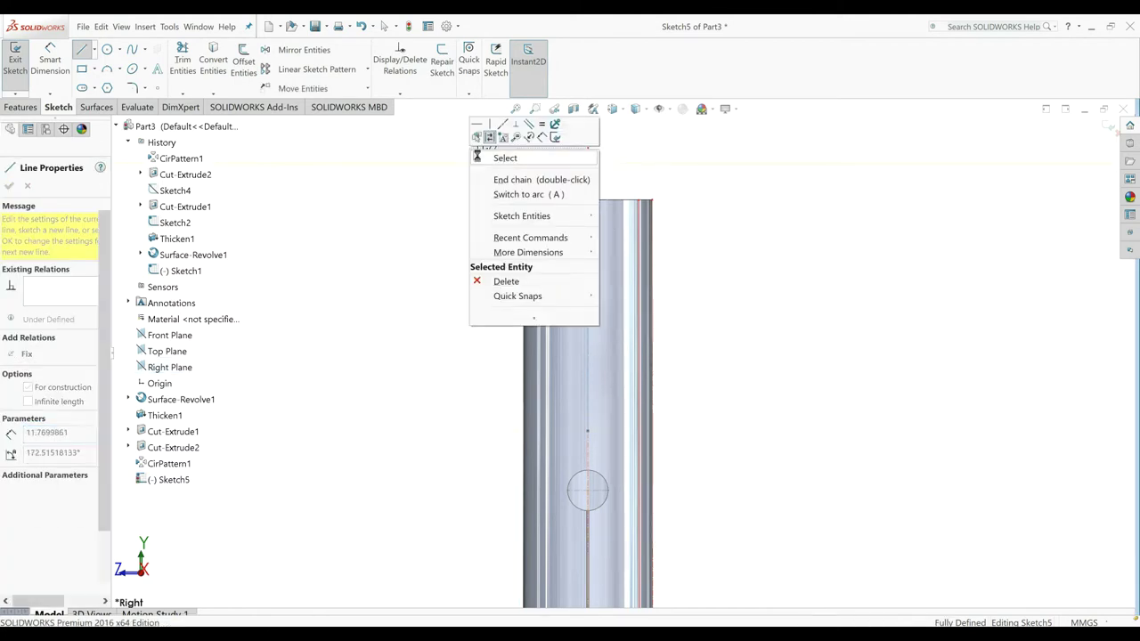
pyautogui.click(498, 158)
# Step: Draw a line from the tube's top edge down to the top of the hole
pyautogui.click(83, 48)
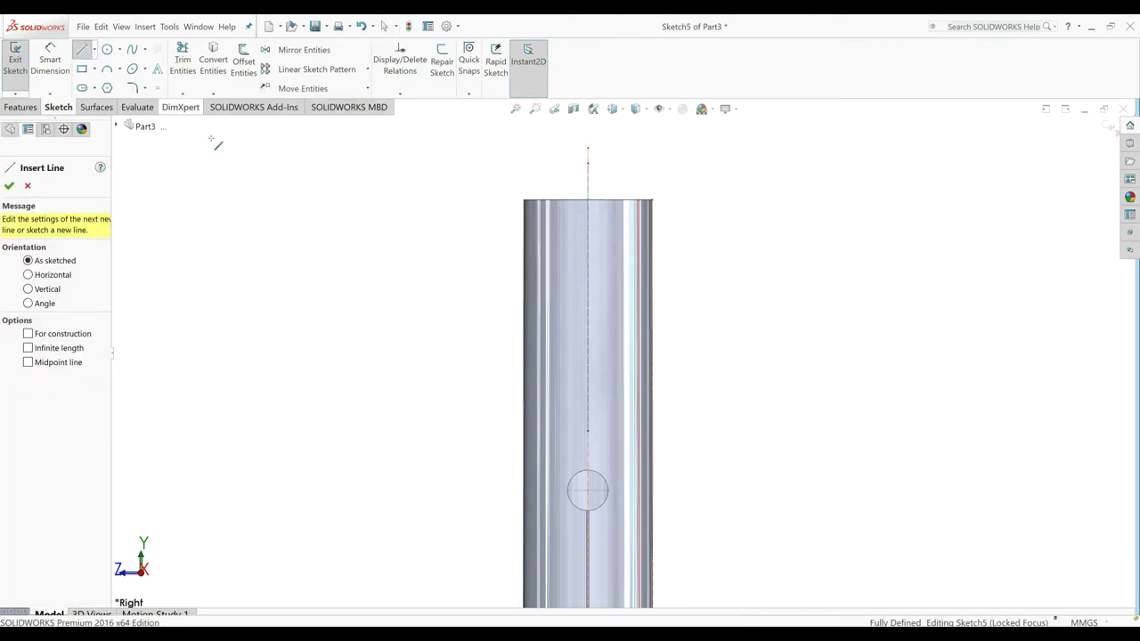
pyautogui.click(594, 471)
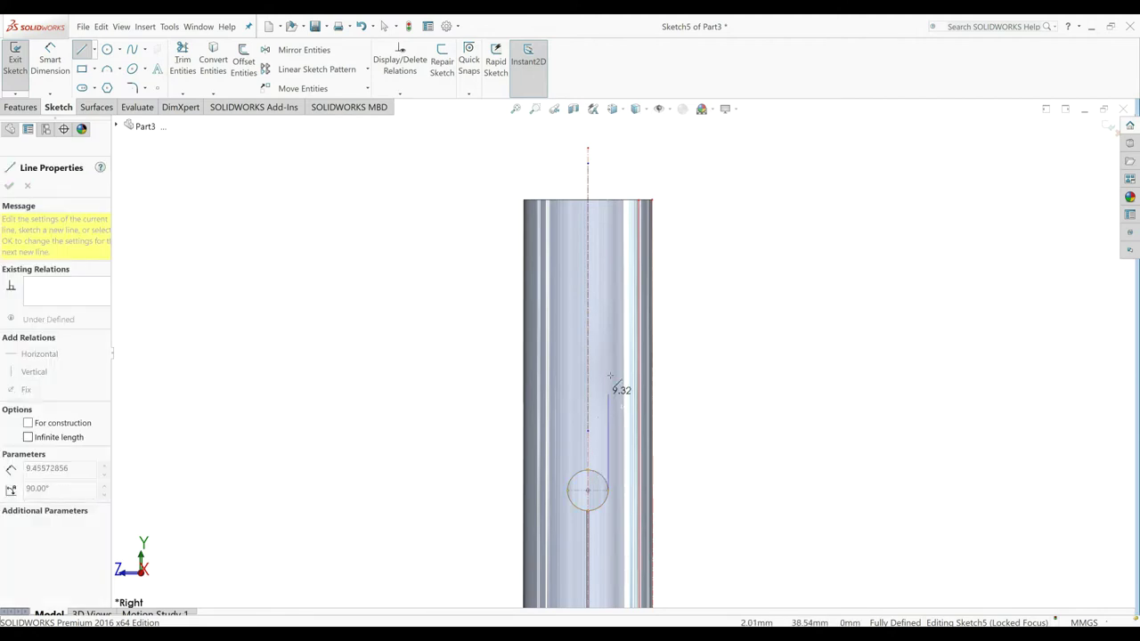
pyautogui.click(83, 53)
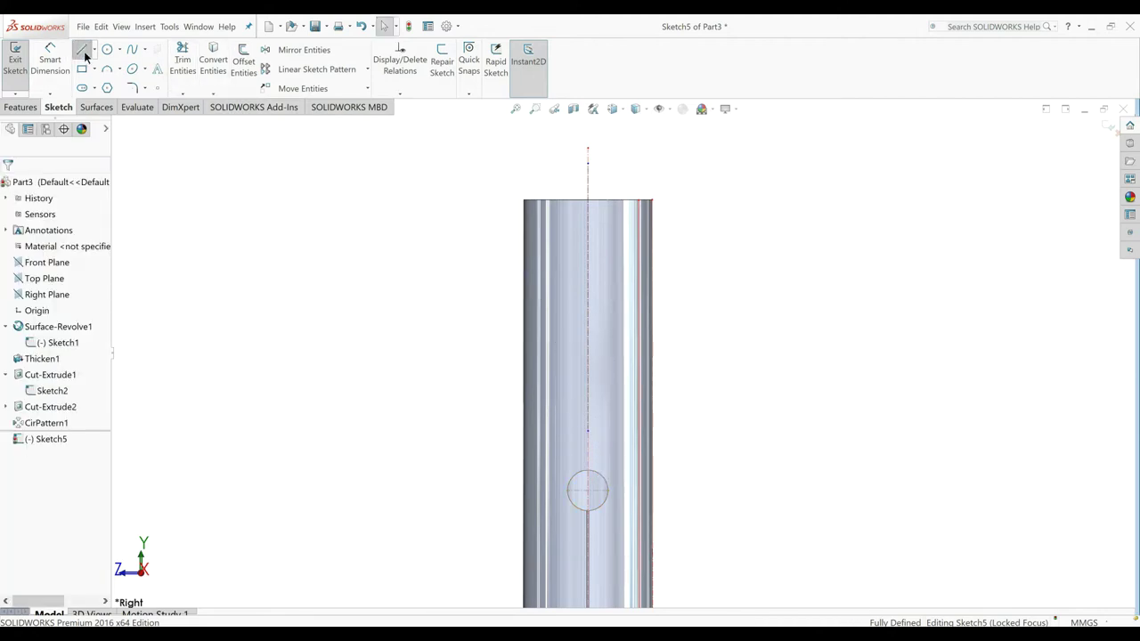
pyautogui.click(83, 51)
pyautogui.click(598, 273)
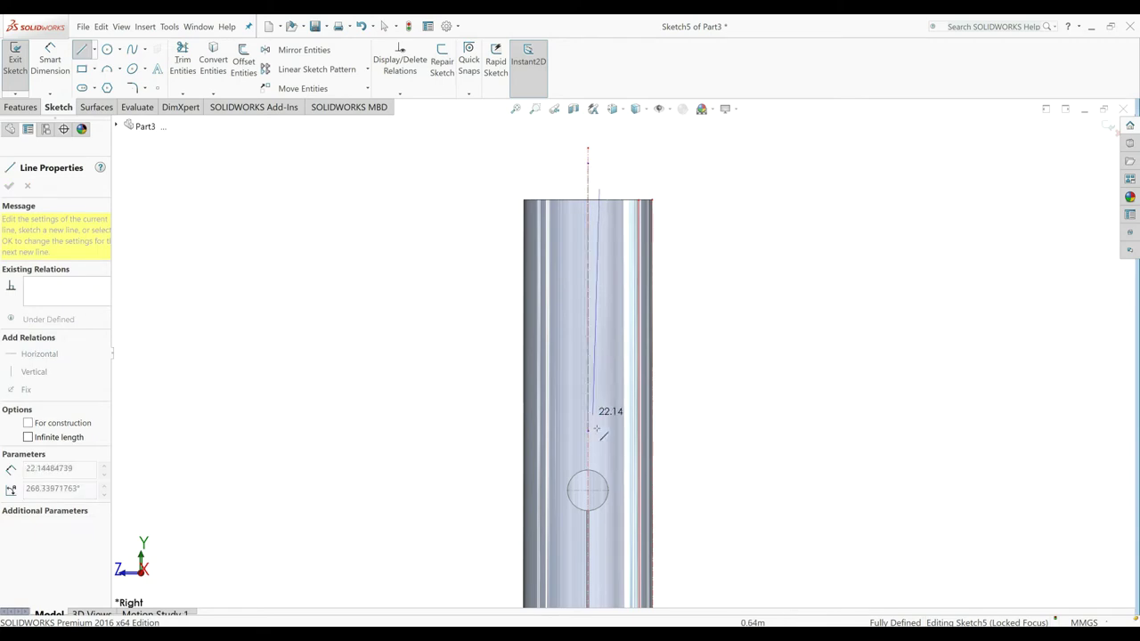
pyautogui.click(594, 471)
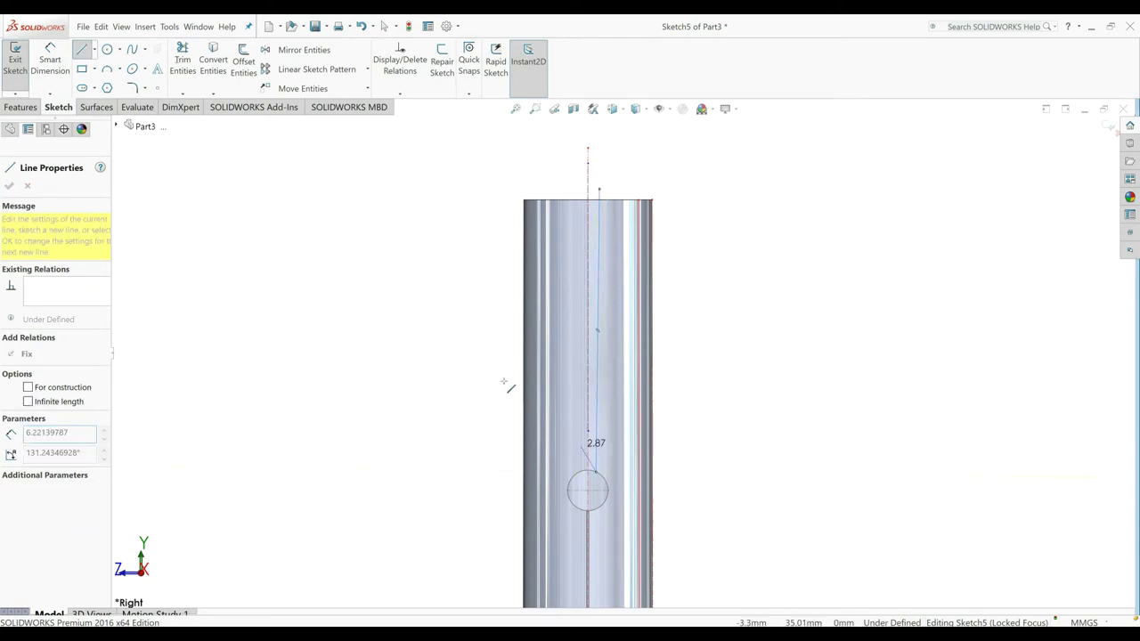
pyautogui.rightClick(291, 226)
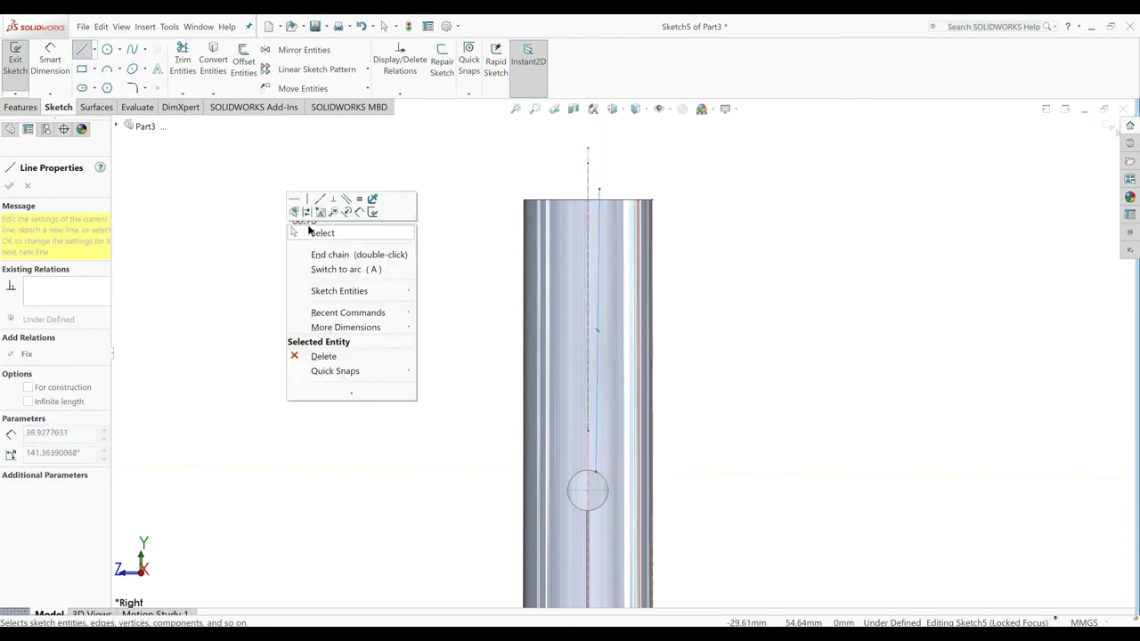
pyautogui.click(356, 217)
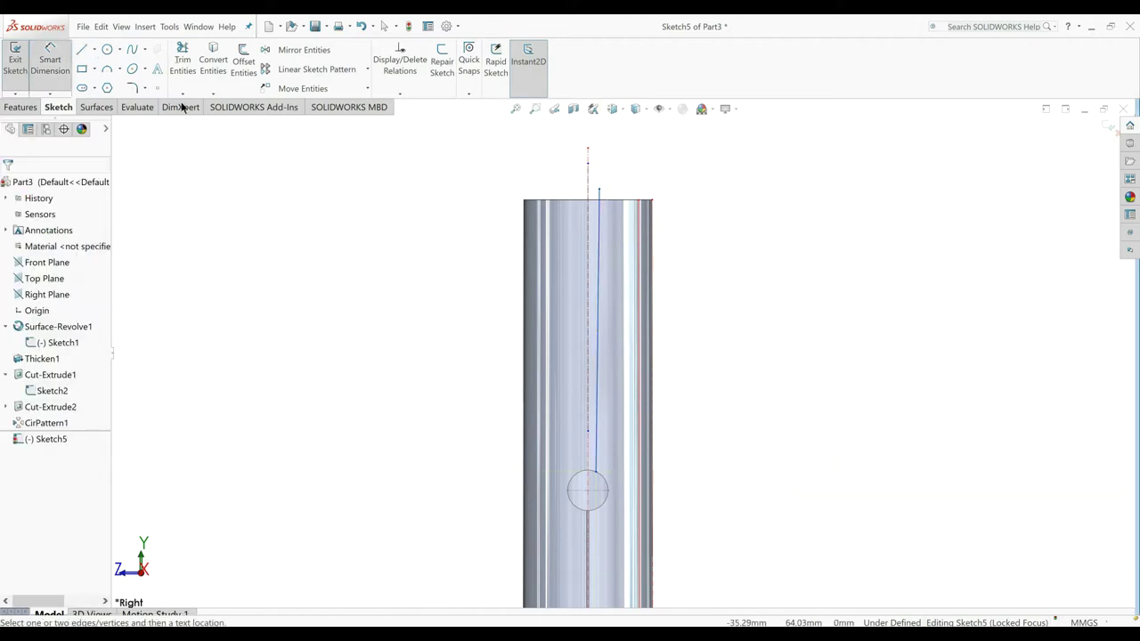
pyautogui.scroll(-1, 667, 182)
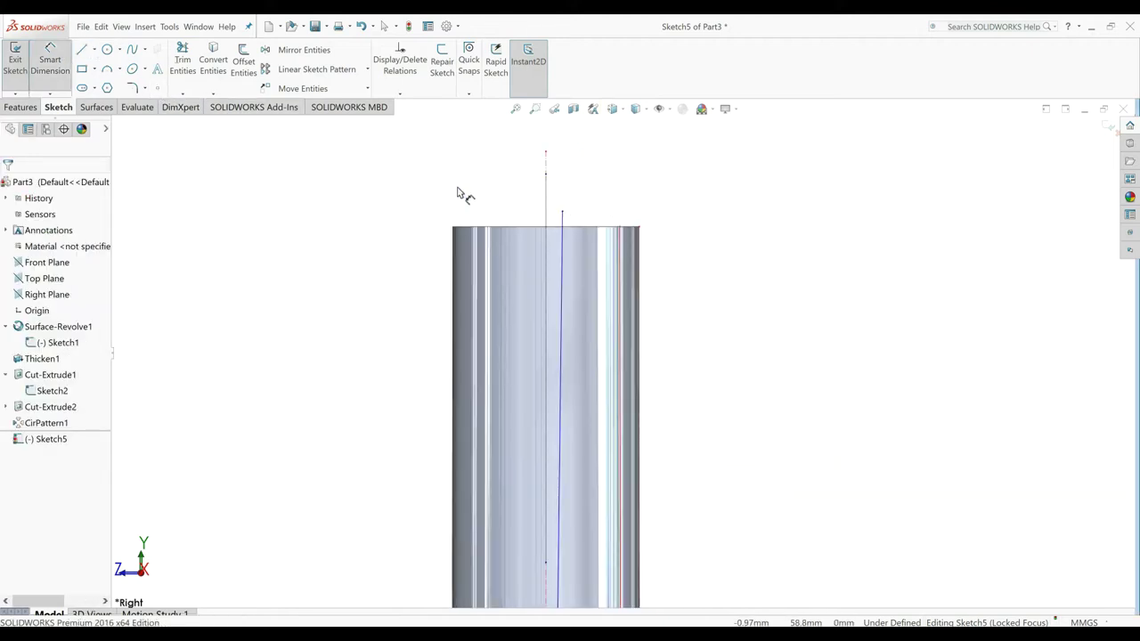
# Step: Dimension the slanted line's upper-end offset from the centerline, adjusting it to 4.95 mm
pyautogui.click(66, 73)
pyautogui.click(625, 233)
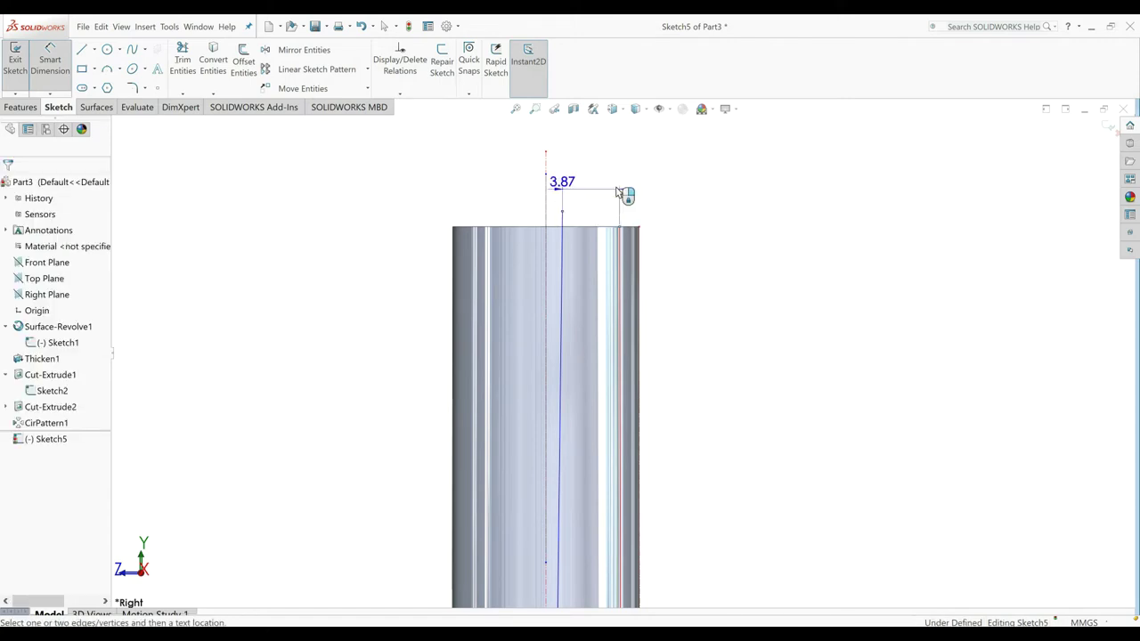
pyautogui.click(619, 192)
pyautogui.write('4.')
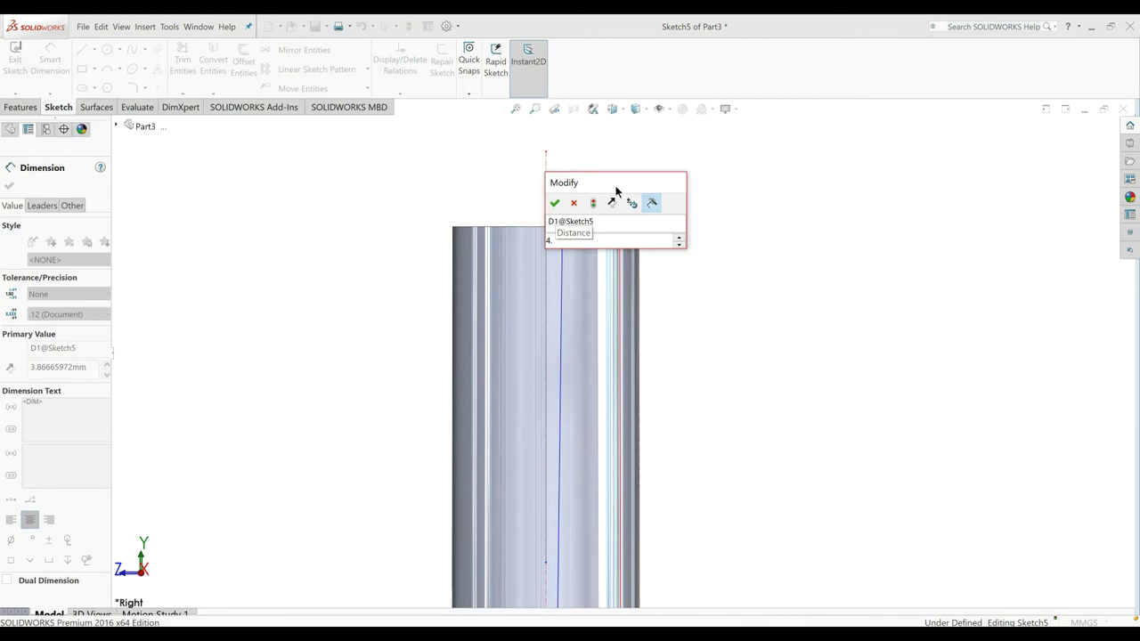
pyautogui.write('9')
pyautogui.press('Return')
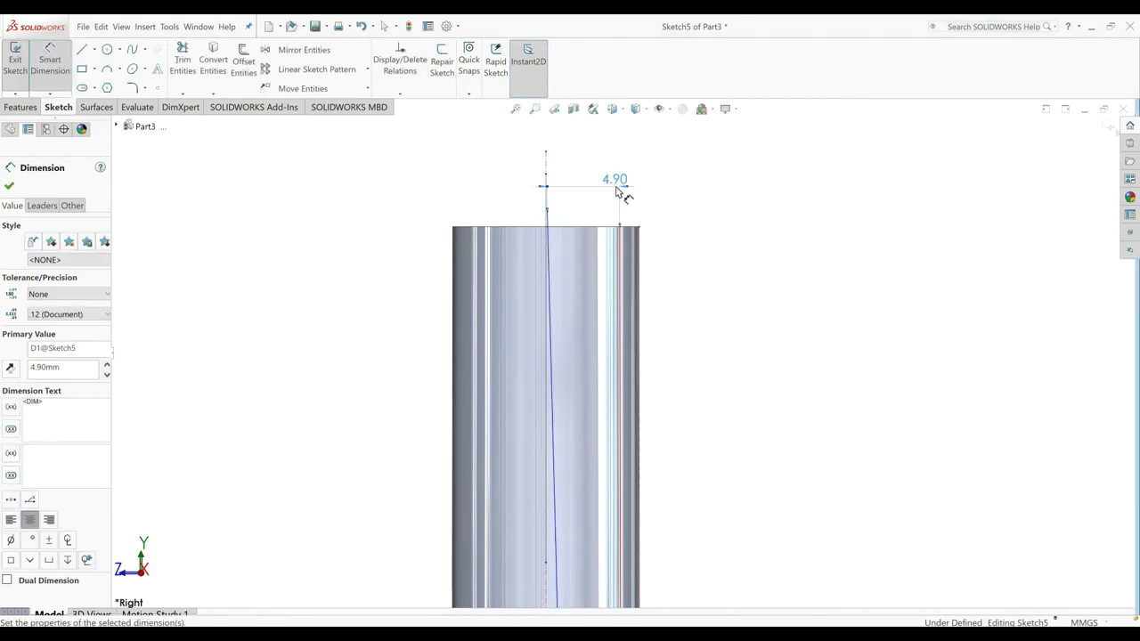
pyautogui.scroll(-1, 590, 529)
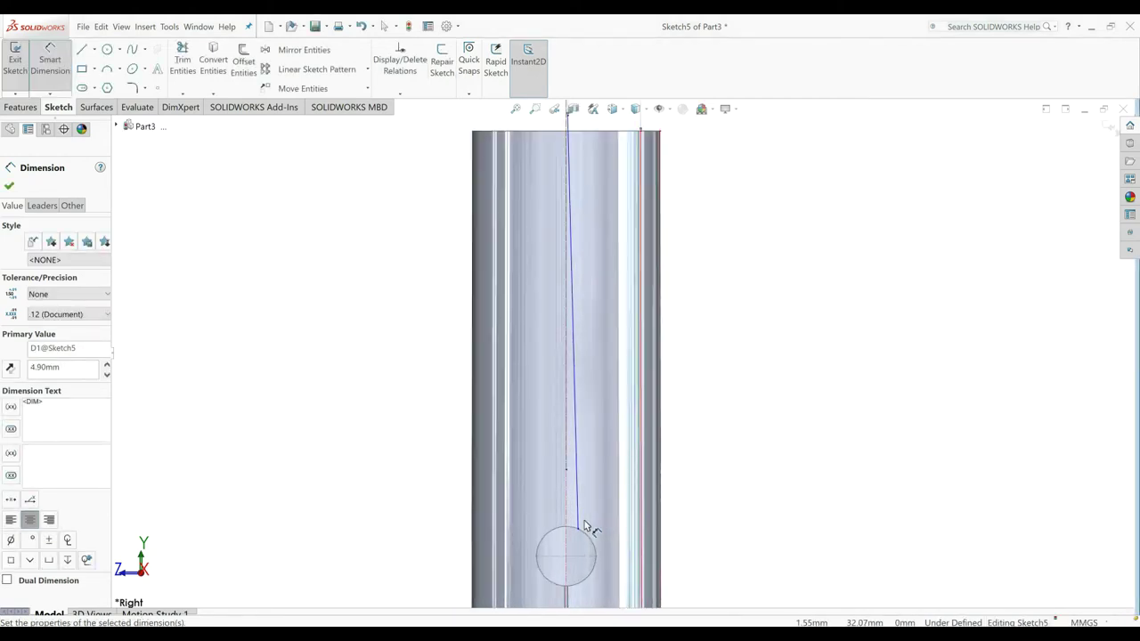
pyautogui.scroll(-1, 583, 526)
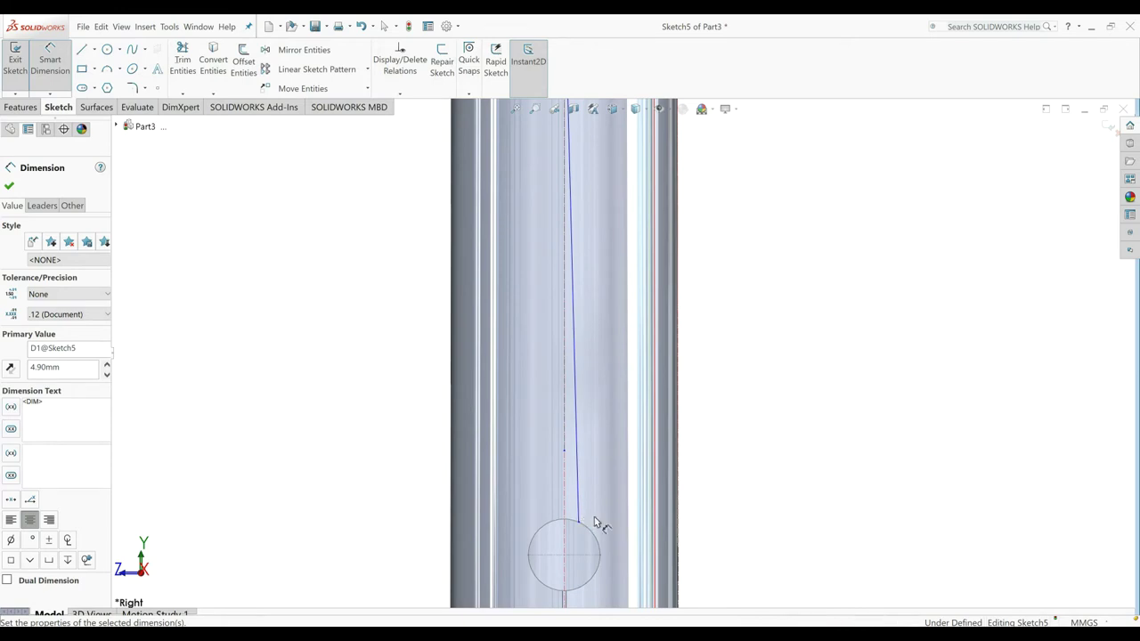
pyautogui.scroll(-1, 612, 539)
pyautogui.scroll(2, 608, 171)
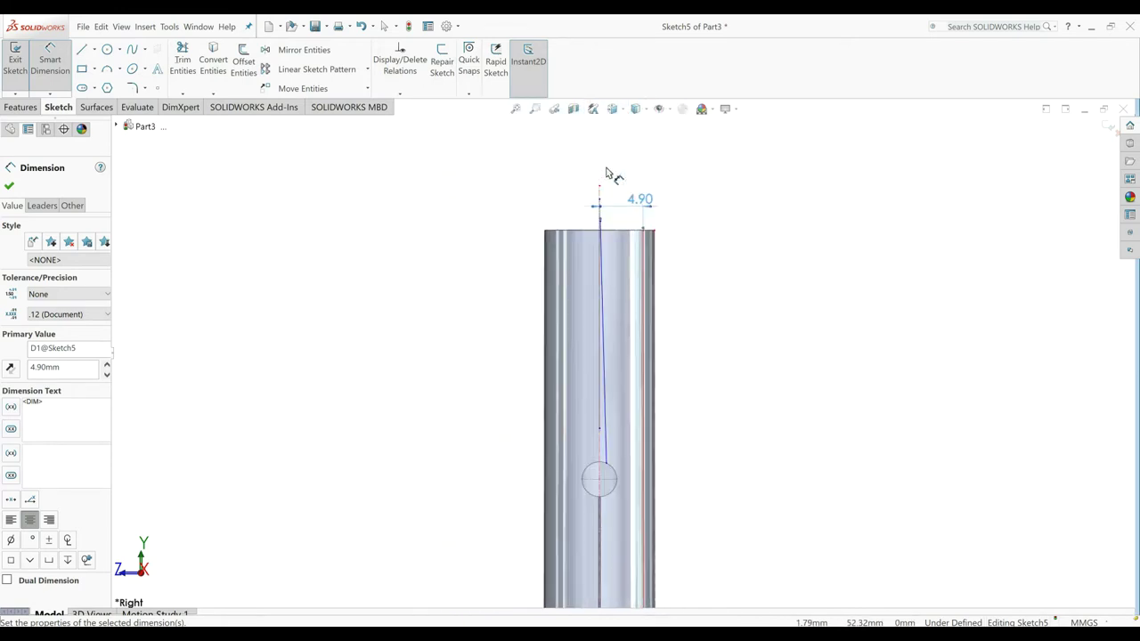
pyautogui.moveTo(68, 365); pyautogui.dragTo(9, 377)
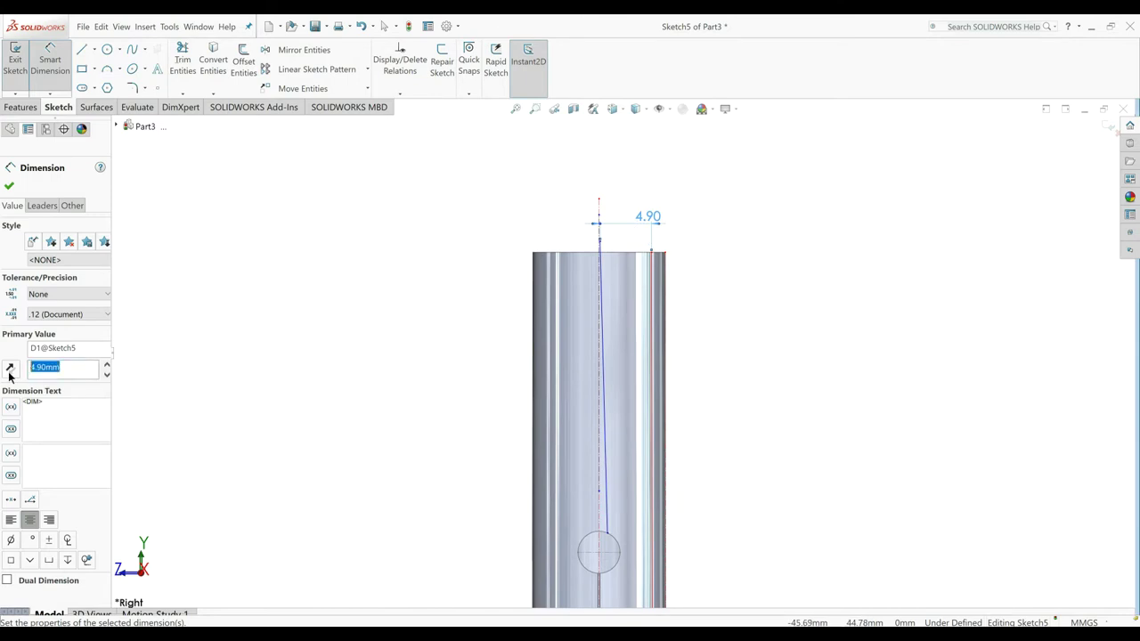
pyautogui.write('4')
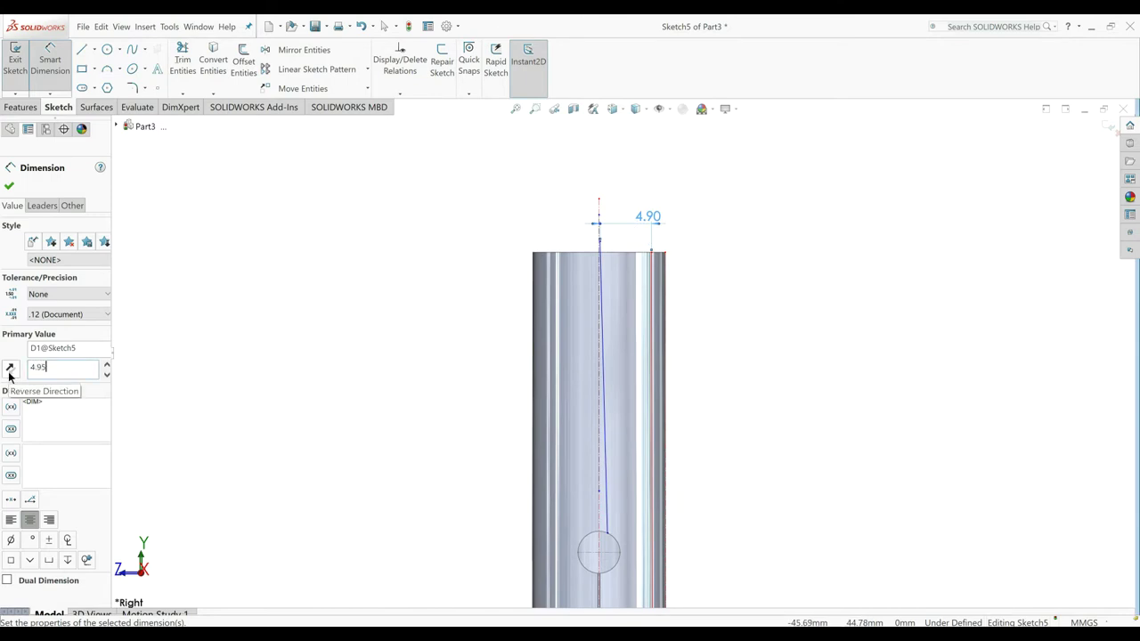
pyautogui.press('Return')
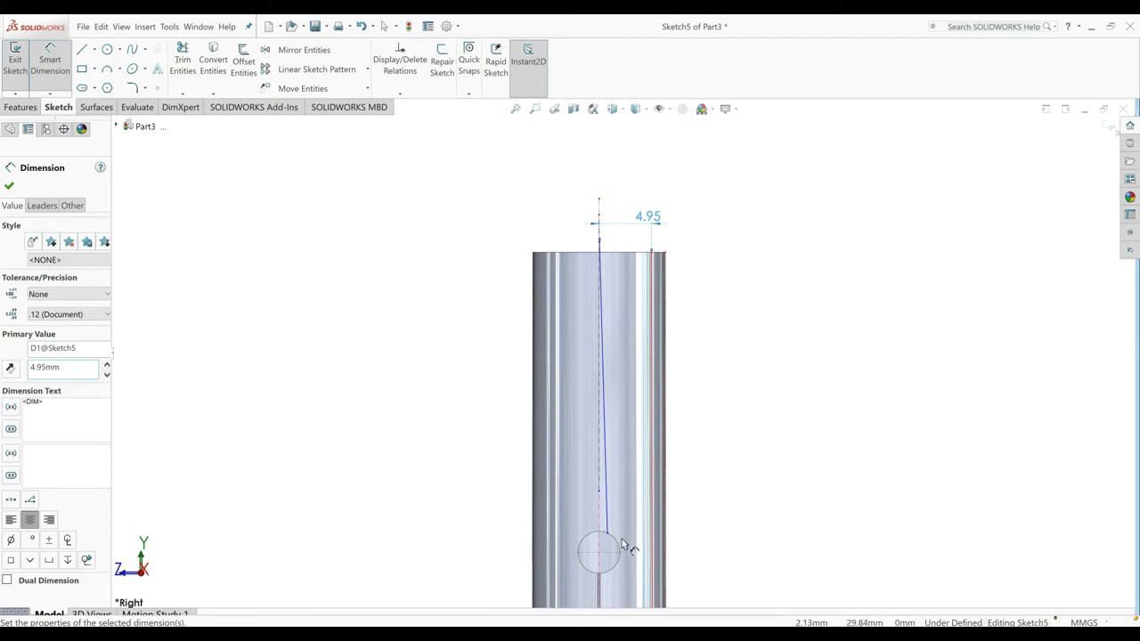
pyautogui.scroll(-1, 621, 543)
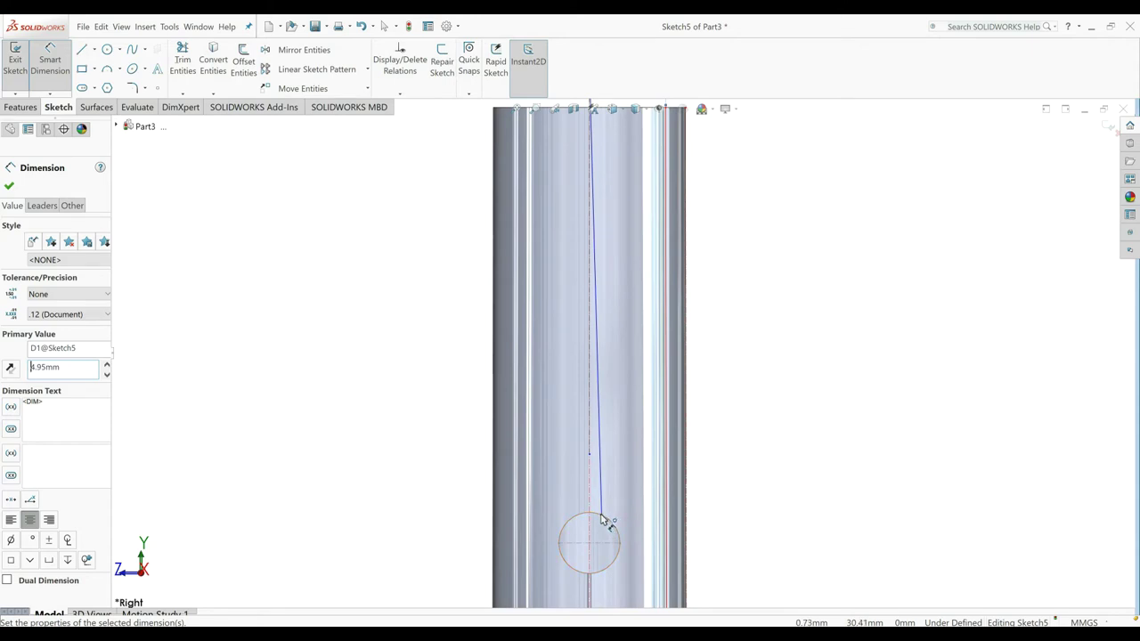
# Step: Dimension the line's lower end 4.9 mm from the centerline beside the hole
pyautogui.click(603, 516)
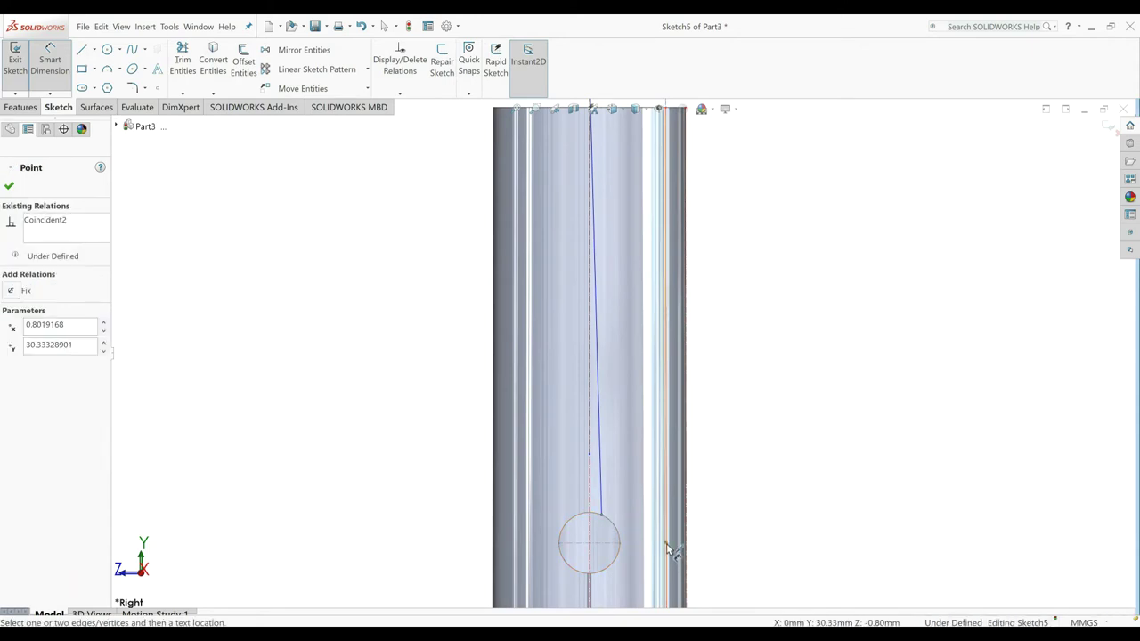
pyautogui.click(672, 550)
pyautogui.click(633, 493)
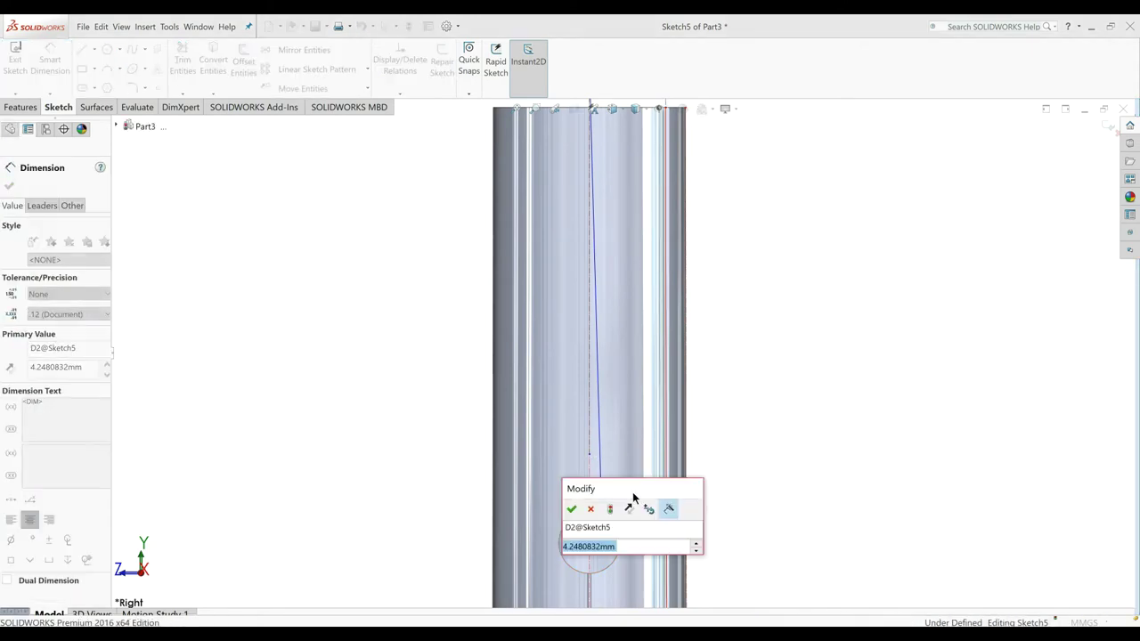
pyautogui.write('4.9')
pyautogui.press('Return')
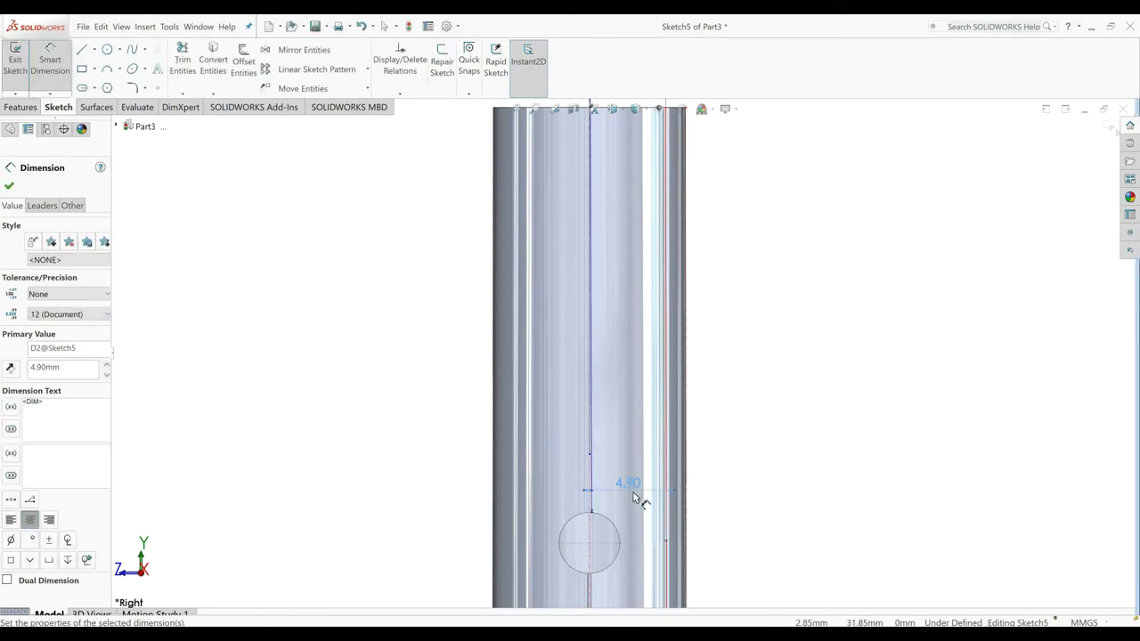
pyautogui.scroll(3, 615, 348)
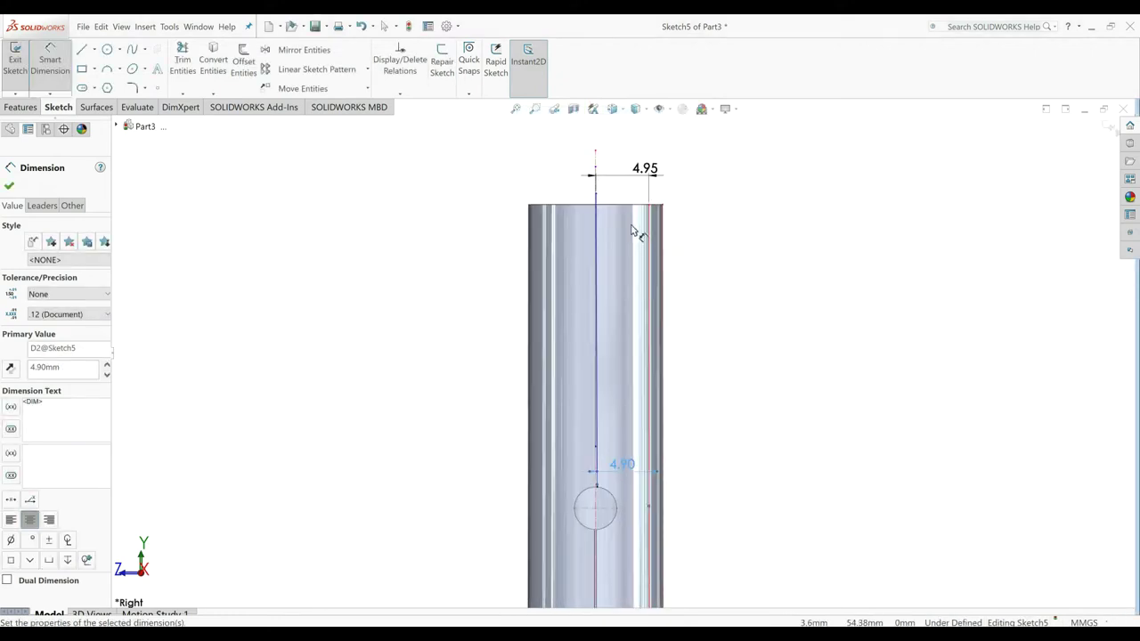
pyautogui.scroll(-1, 627, 224)
# Step: Dimension the line's top end 1 mm above the tube's top edge, fully defining Sketch5
pyautogui.click(598, 214)
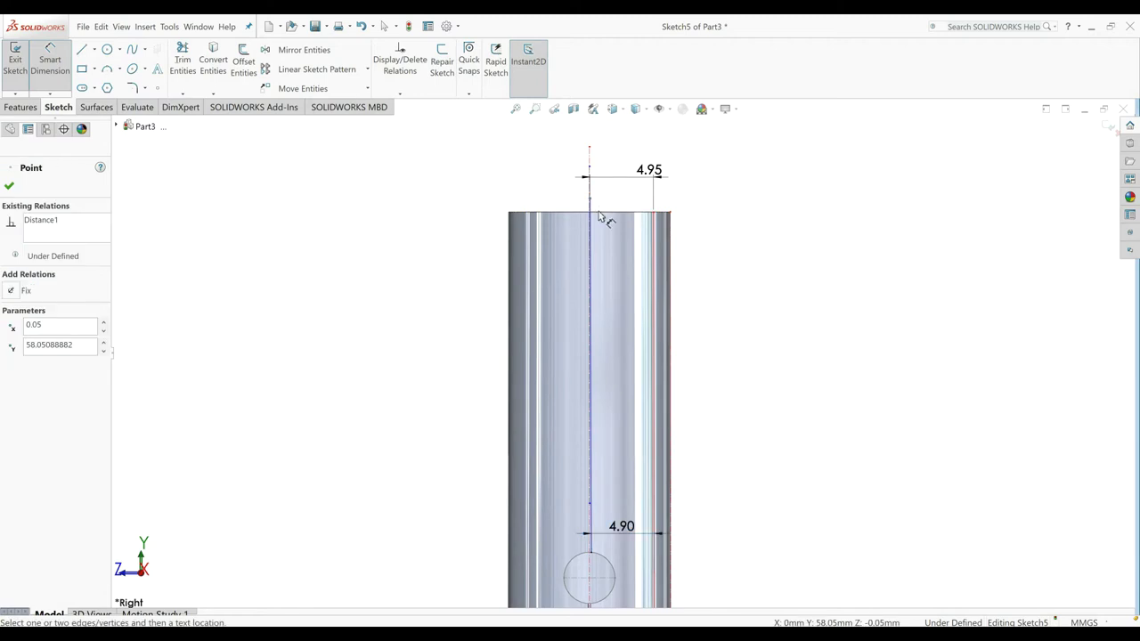
pyautogui.click(601, 213)
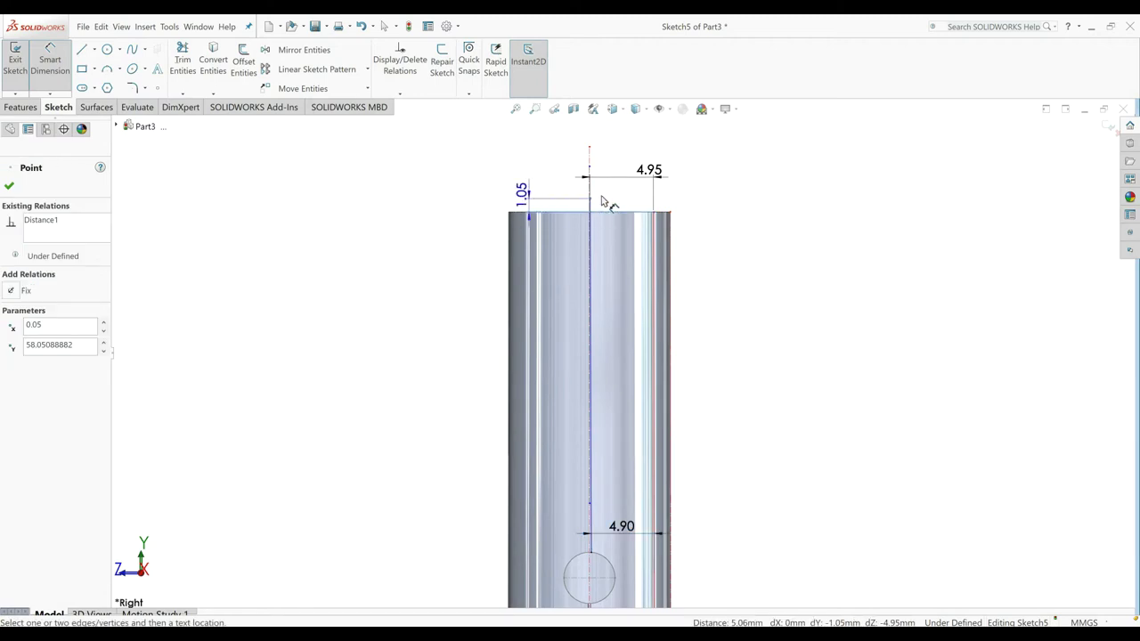
pyautogui.click(605, 198)
pyautogui.write('1')
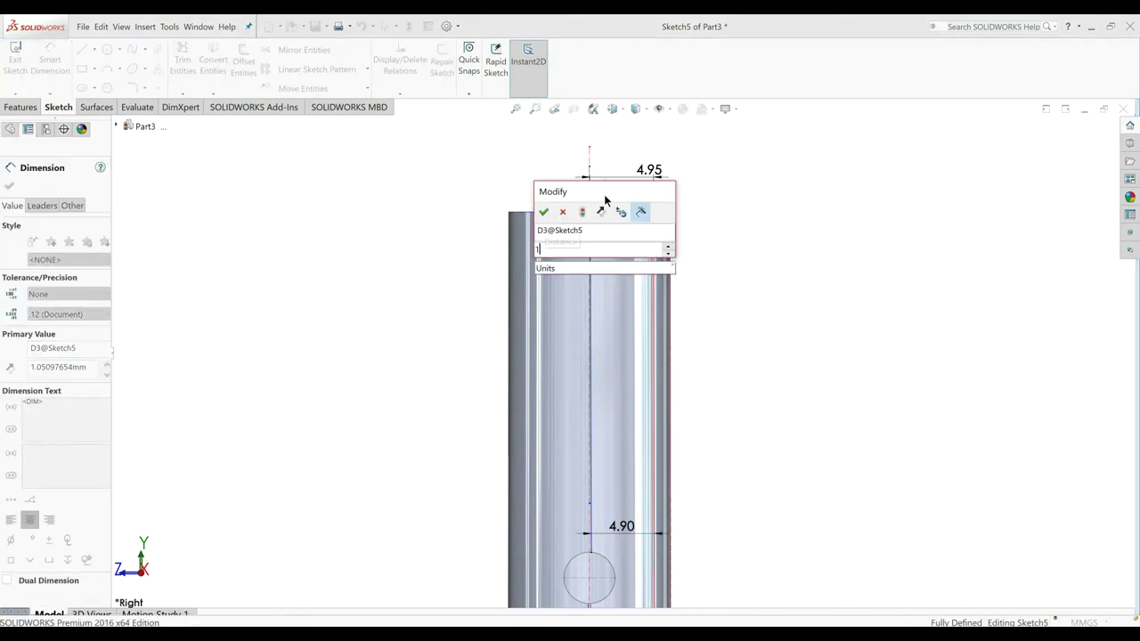
pyautogui.press('Return')
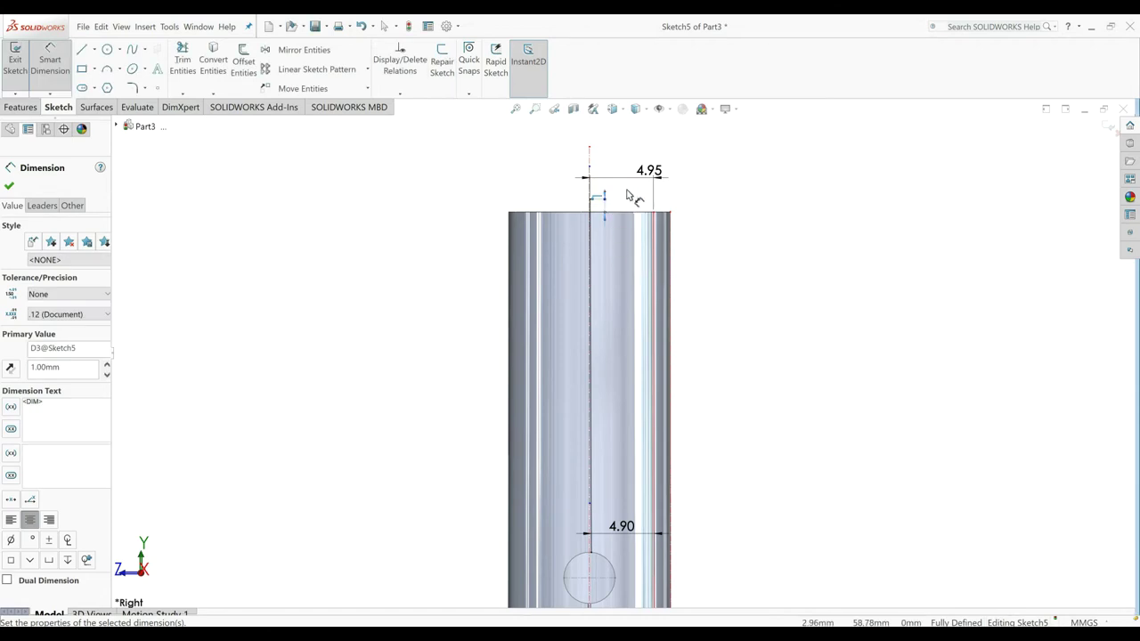
pyautogui.scroll(-2, 627, 197)
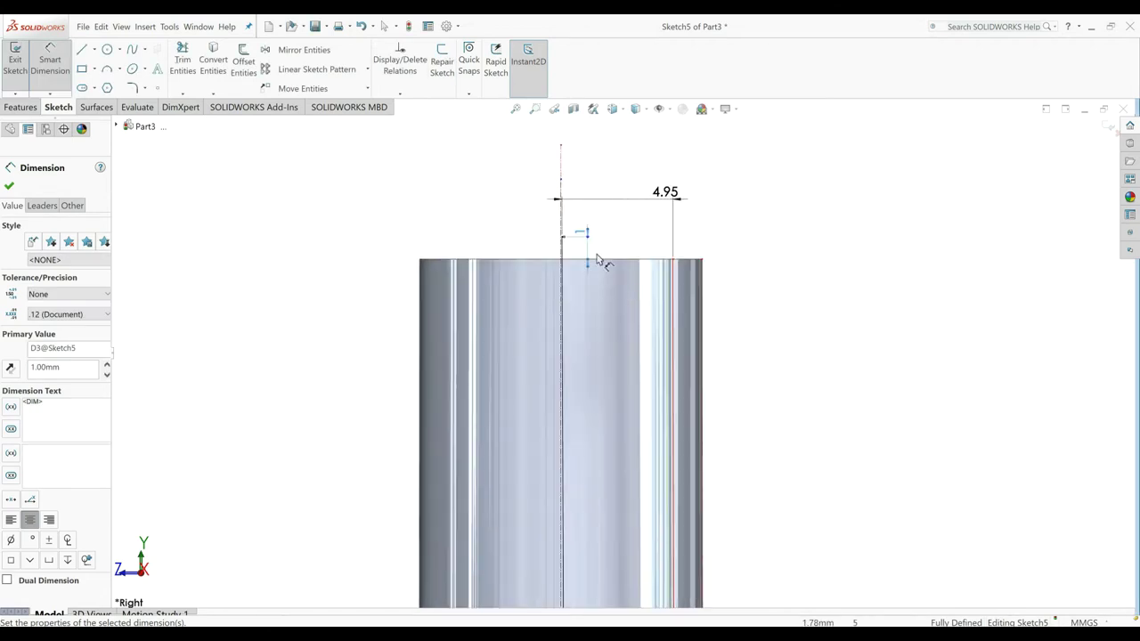
pyautogui.scroll(-1, 592, 263)
pyautogui.scroll(-1, 581, 283)
pyautogui.scroll(1, 553, 267)
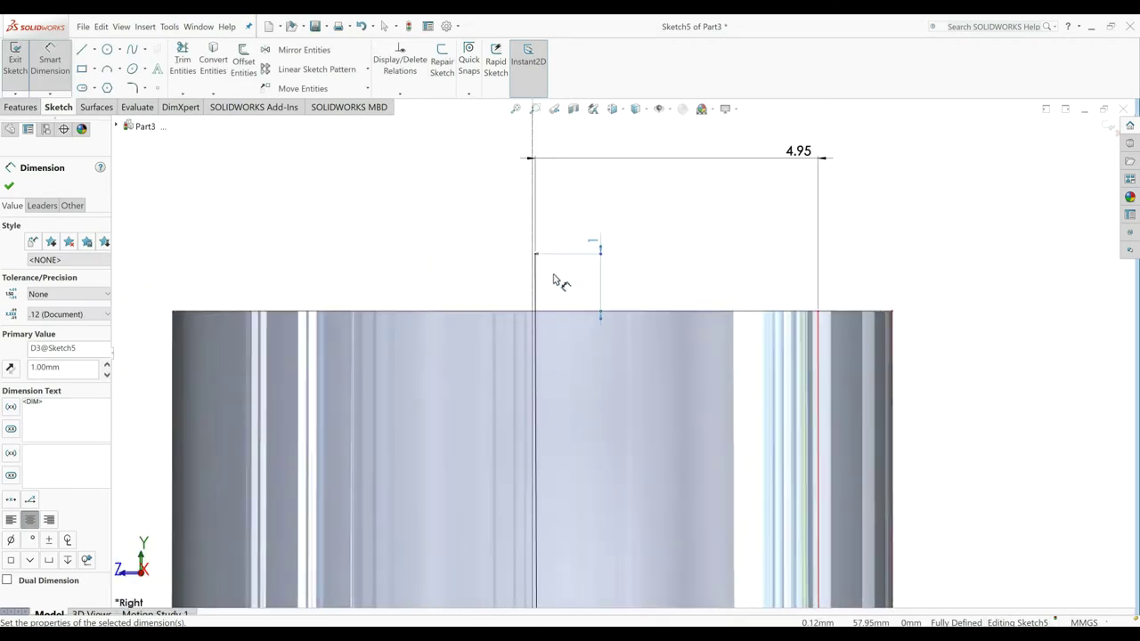
pyautogui.scroll(1, 614, 401)
pyautogui.scroll(1, 619, 414)
pyautogui.scroll(1, 634, 436)
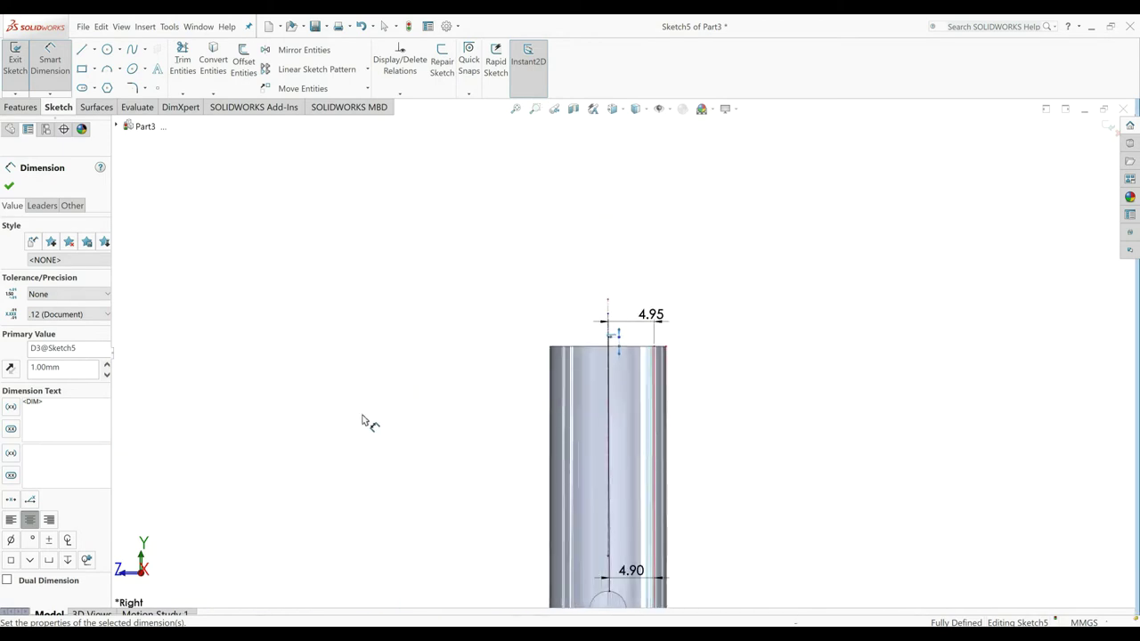
pyautogui.click(9, 185)
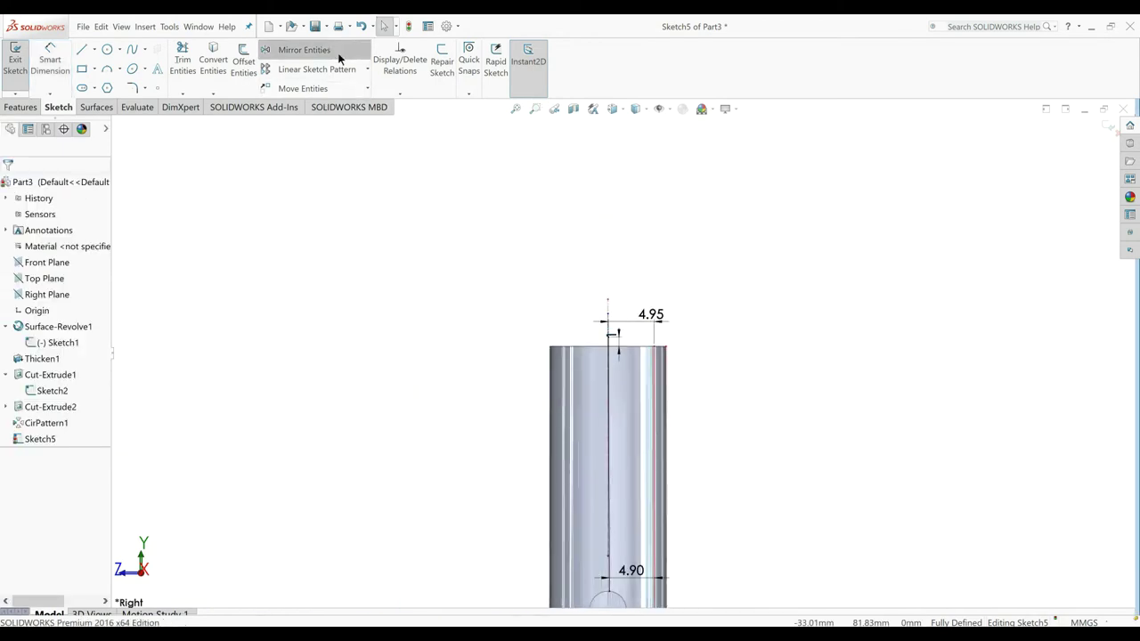
pyautogui.click(337, 50)
pyautogui.scroll(-1, 637, 491)
pyautogui.scroll(-2, 637, 491)
pyautogui.scroll(-1, 570, 311)
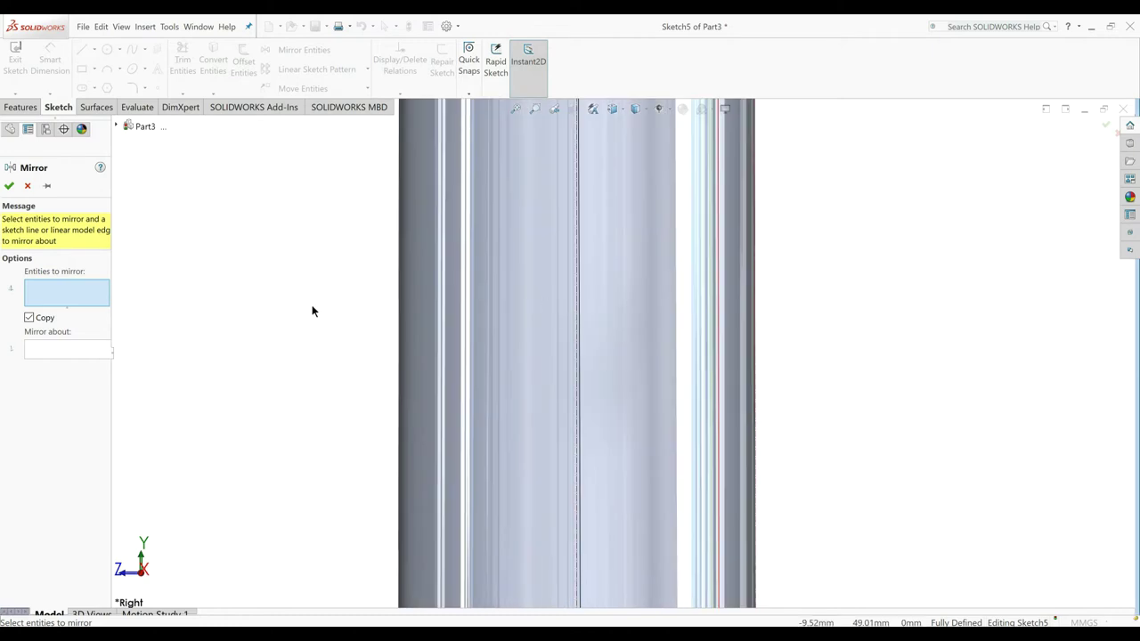
pyautogui.click(576, 323)
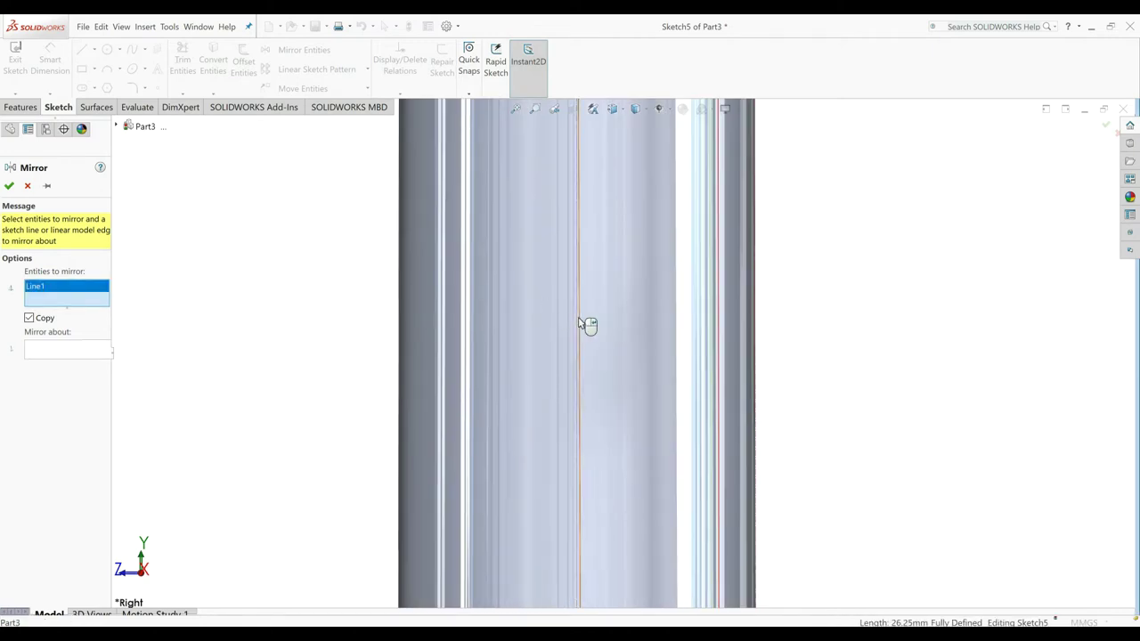
pyautogui.click(580, 321)
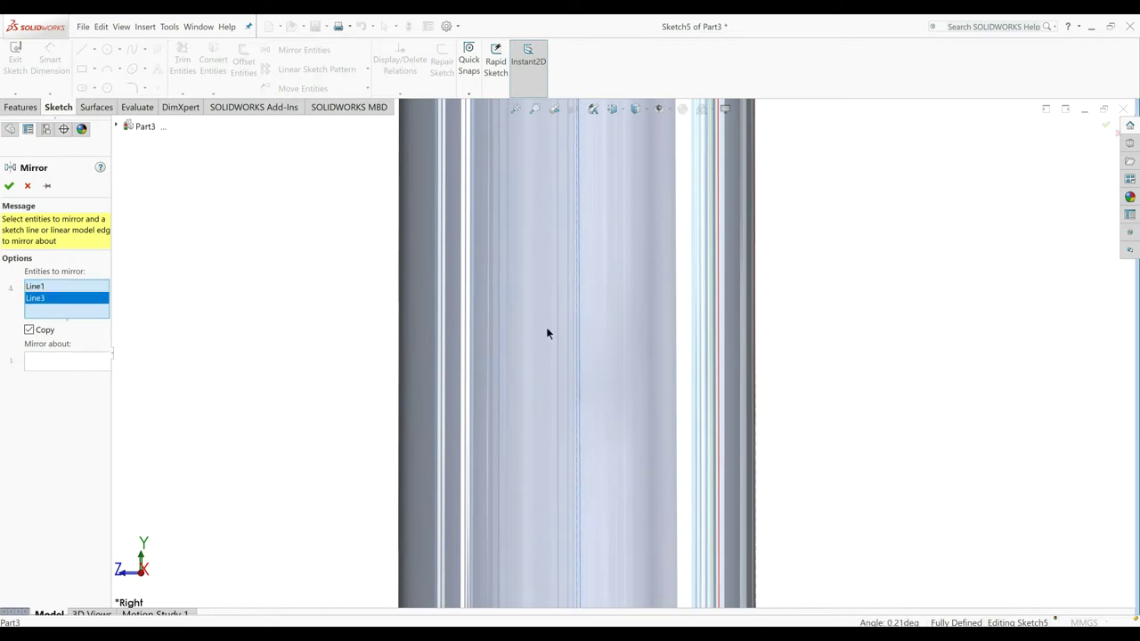
pyautogui.click(53, 362)
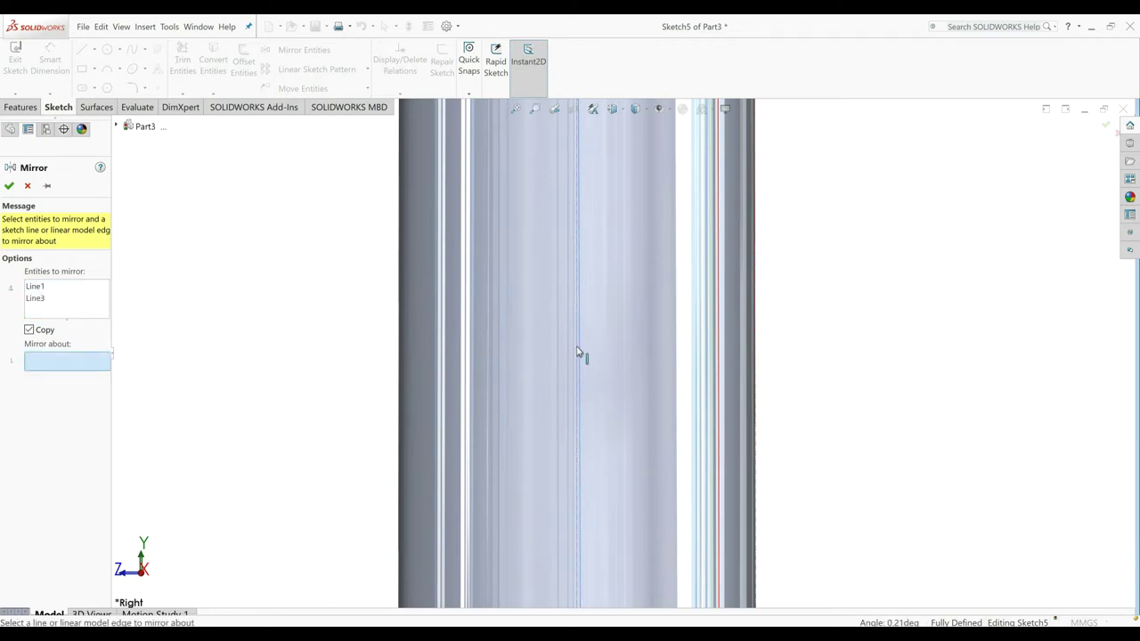
pyautogui.click(577, 352)
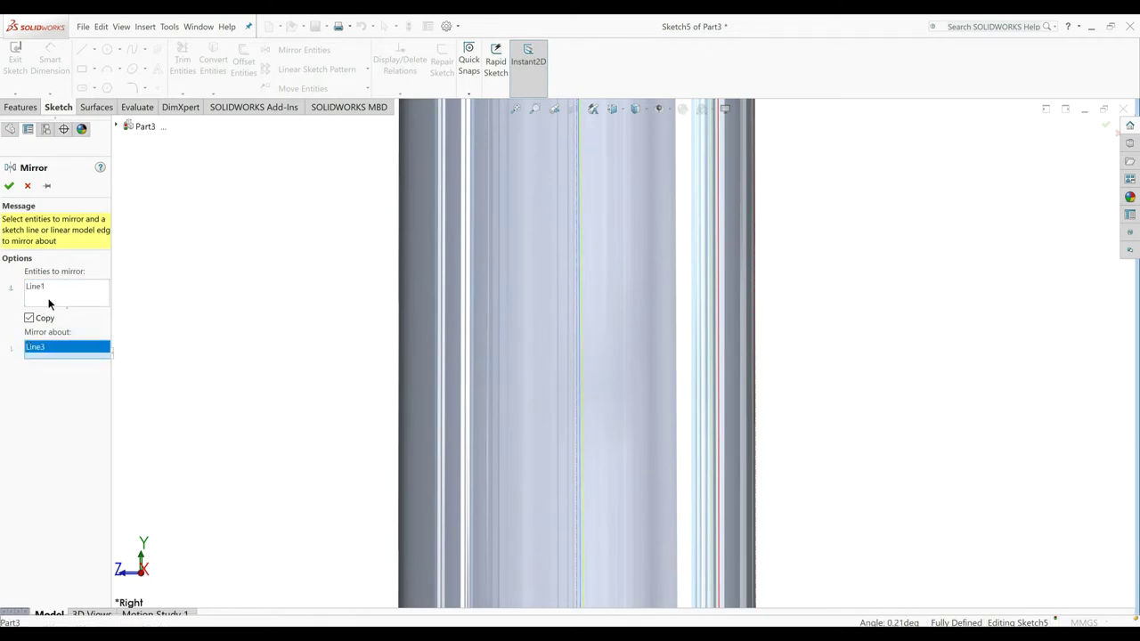
pyautogui.click(32, 184)
pyautogui.click(293, 51)
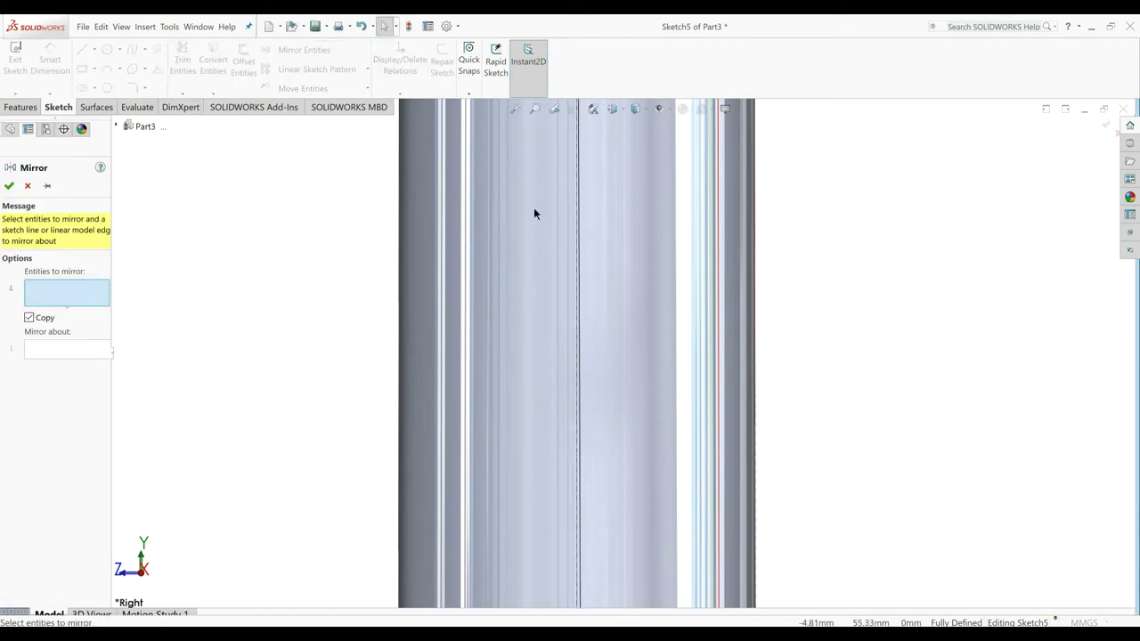
pyautogui.click(578, 318)
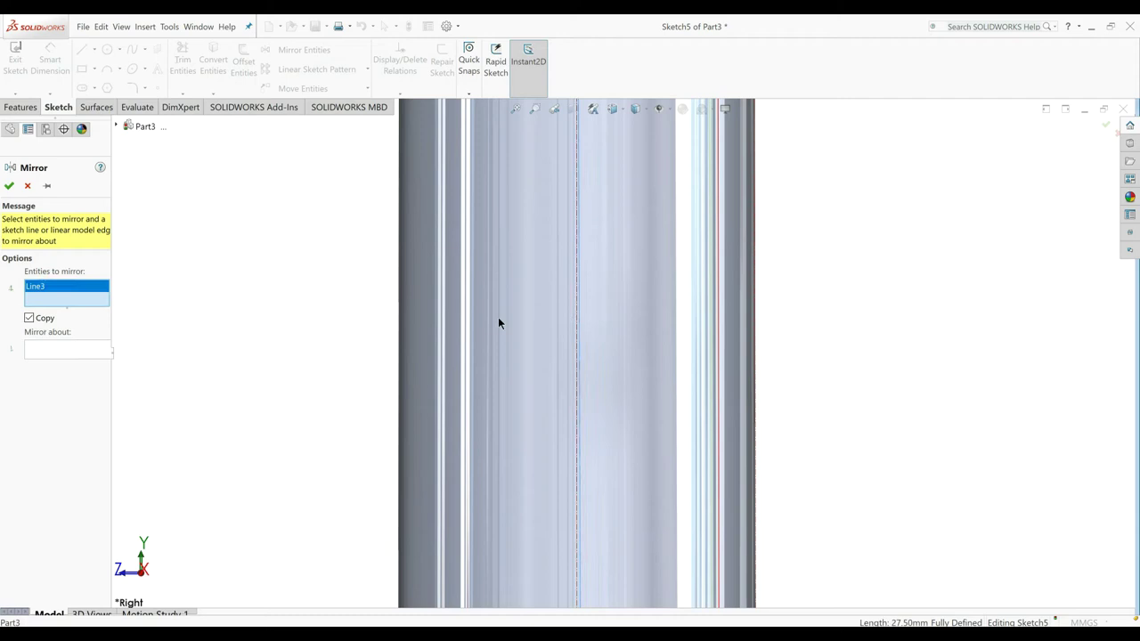
pyautogui.click(72, 352)
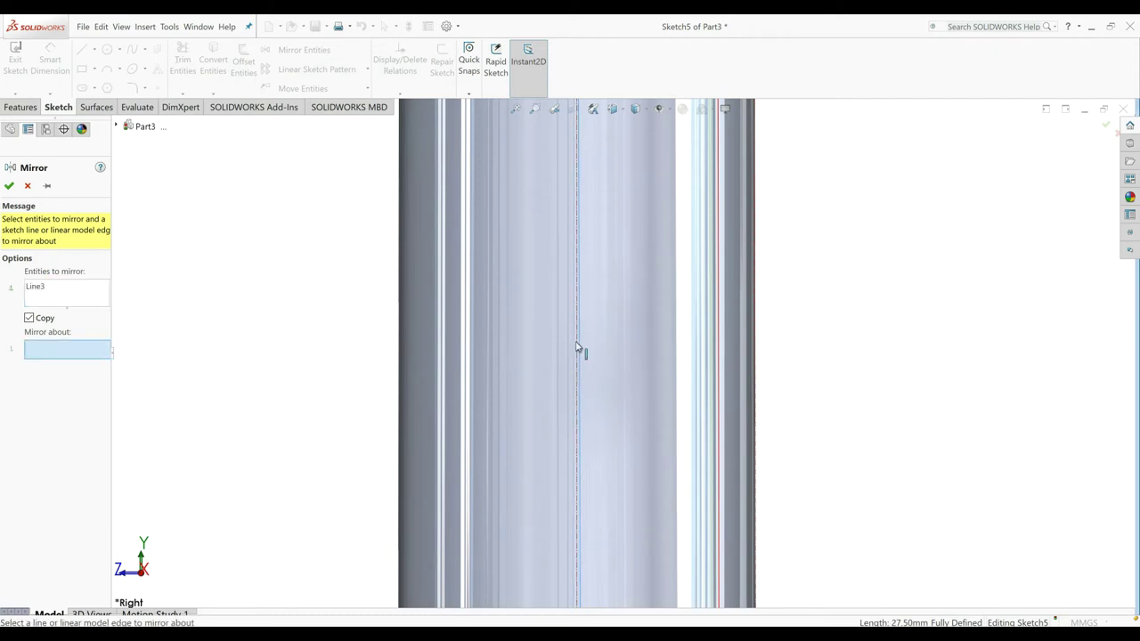
pyautogui.click(9, 185)
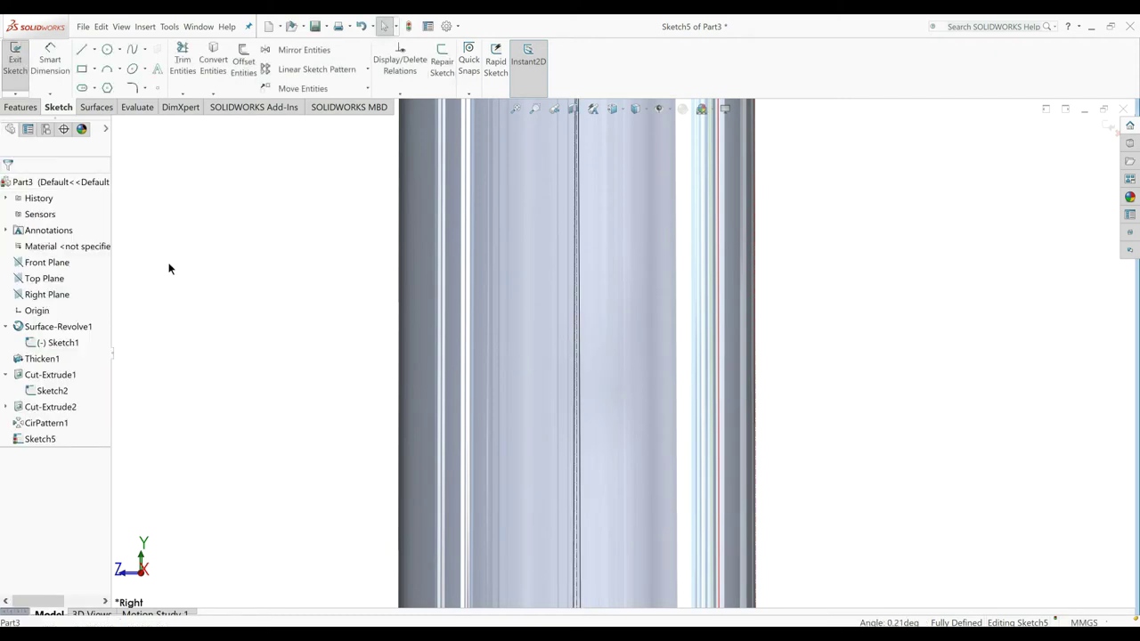
# Step: Draw short horizontal lines capping Sketch5's slit at the hole top and at its top end
pyautogui.click(82, 49)
pyautogui.scroll(2, 597, 529)
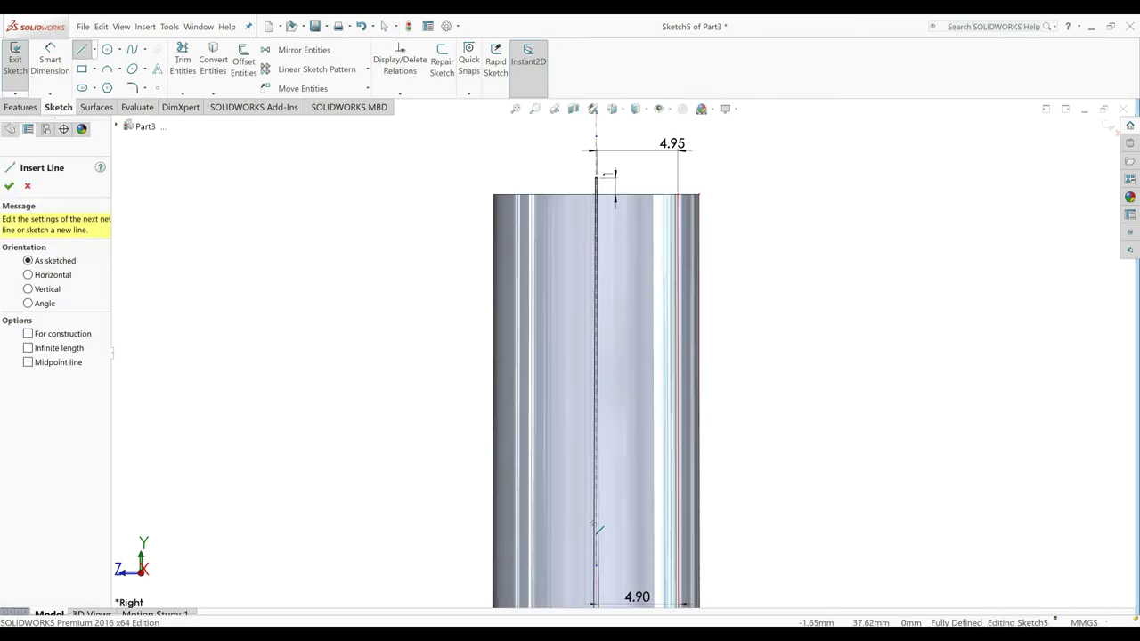
pyautogui.scroll(-2, 597, 529)
pyautogui.scroll(-1, 602, 506)
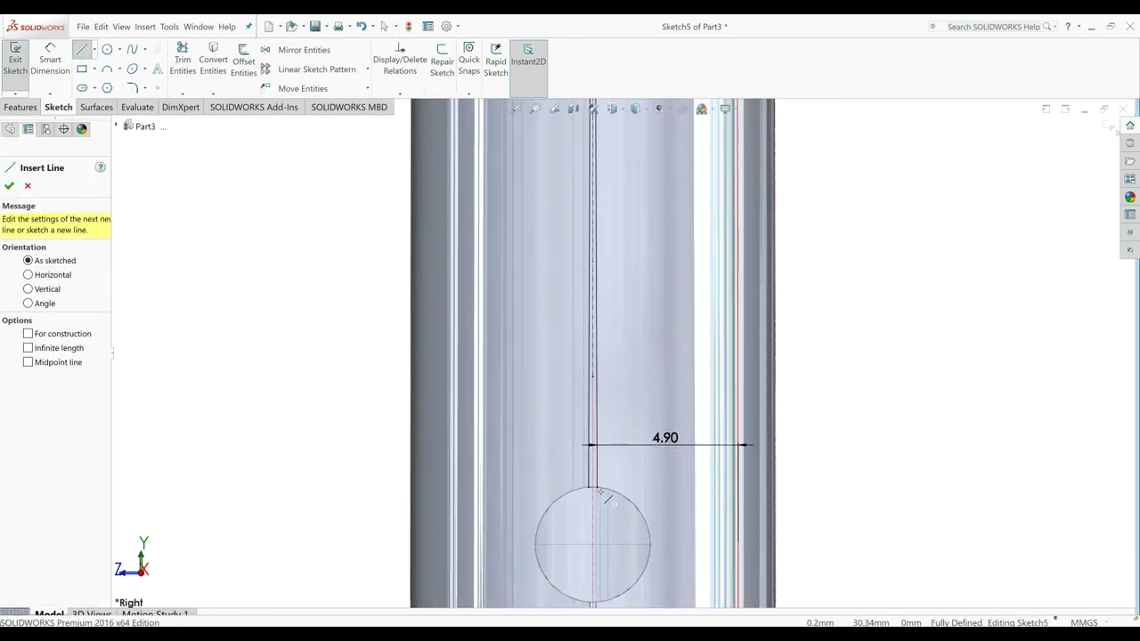
pyautogui.click(600, 489)
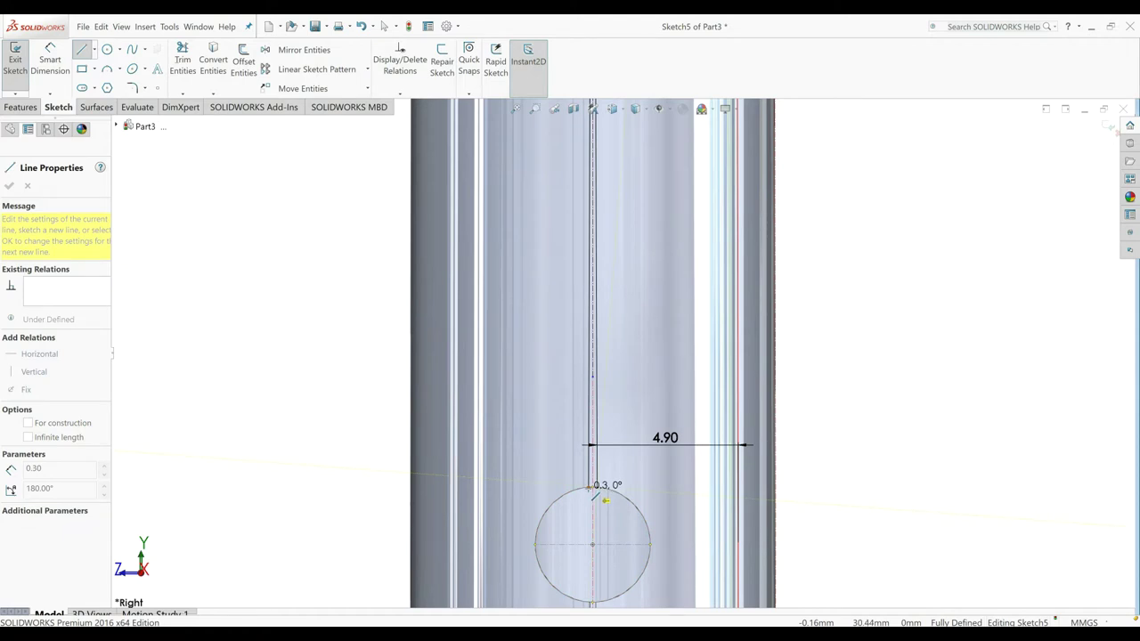
pyautogui.scroll(2, 621, 353)
pyautogui.scroll(2, 621, 353)
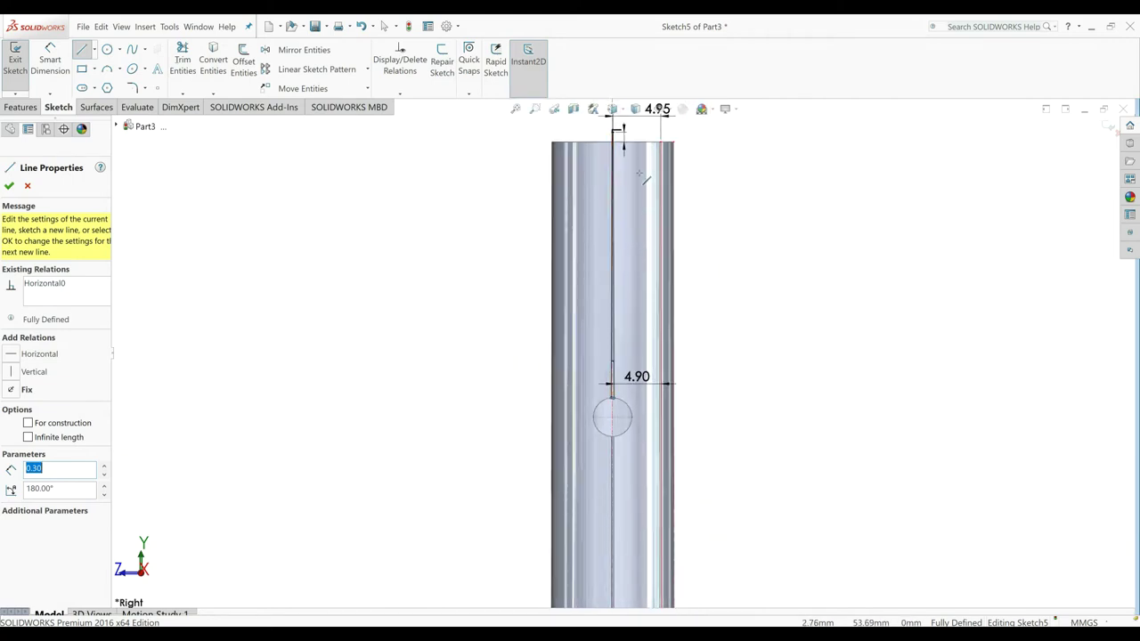
pyautogui.scroll(-1, 640, 153)
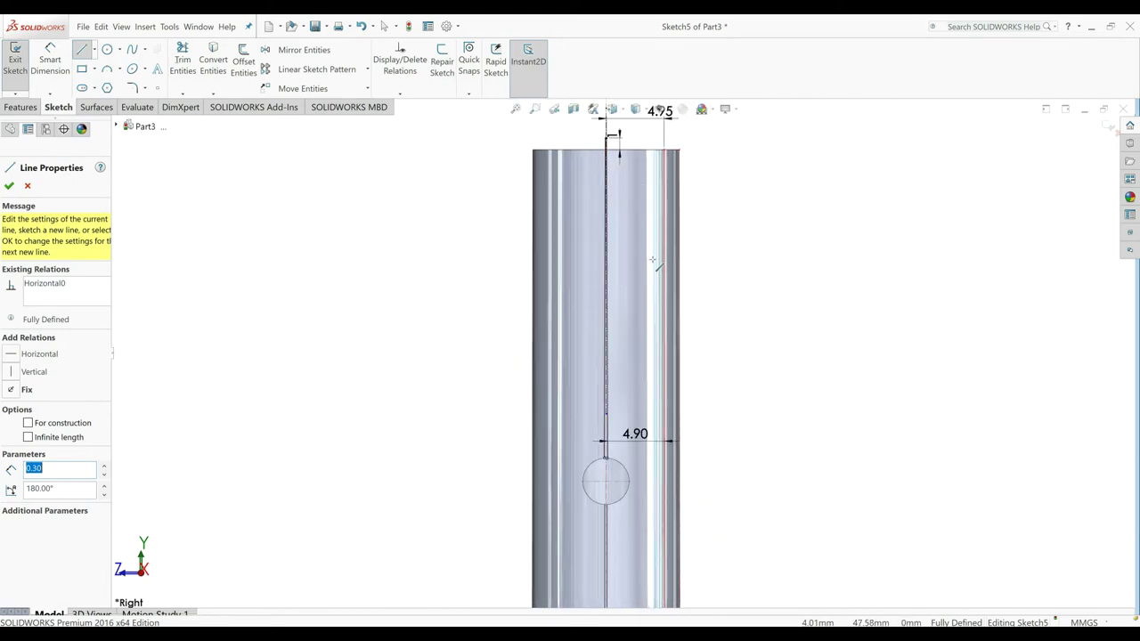
pyautogui.scroll(-1, 639, 183)
pyautogui.scroll(-1, 615, 214)
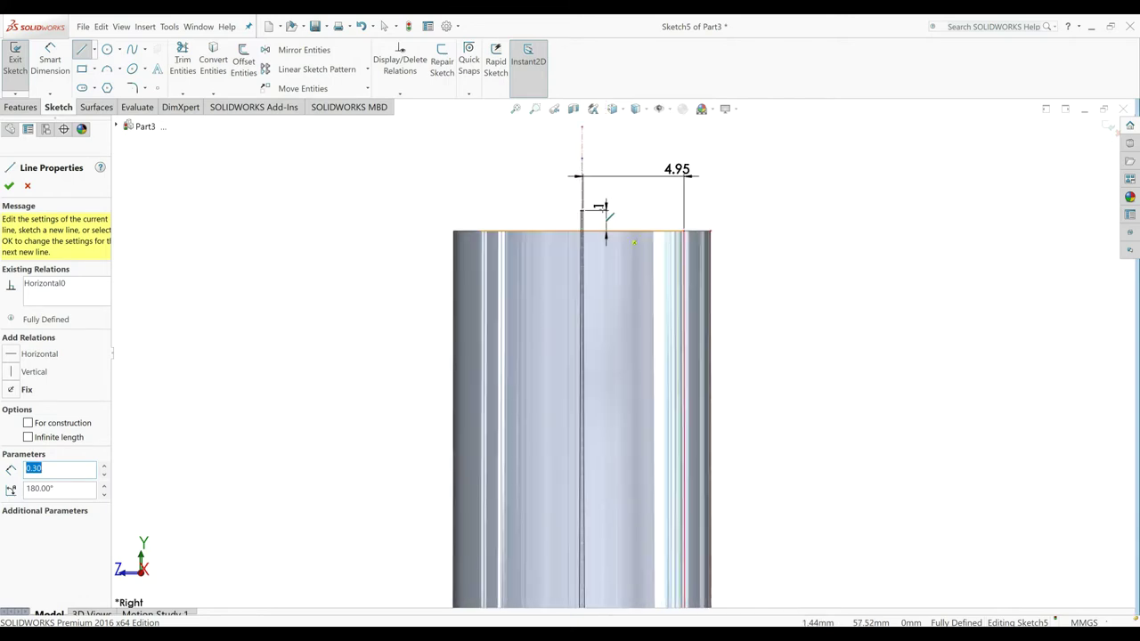
pyautogui.scroll(-2, 587, 245)
pyautogui.scroll(-1, 570, 254)
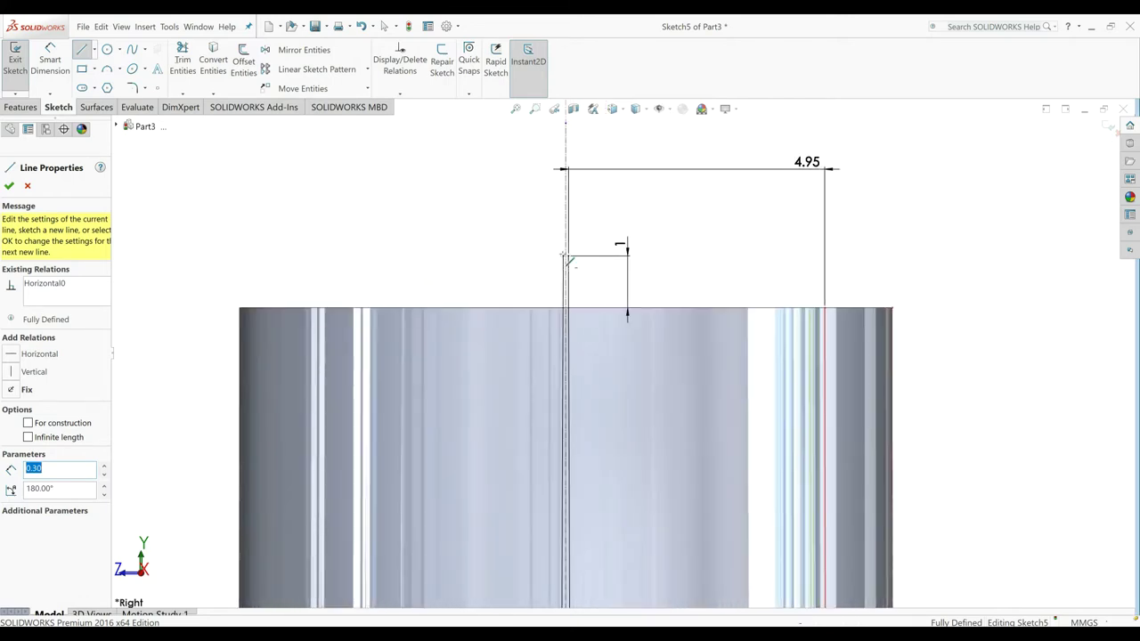
pyautogui.click(565, 257)
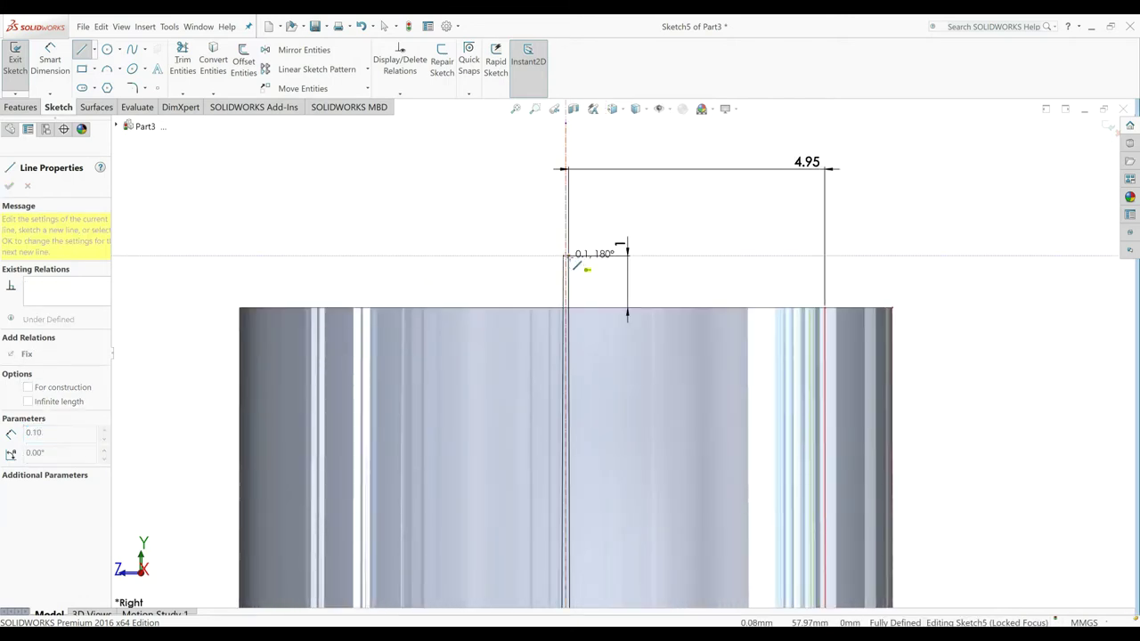
pyautogui.rightClick(520, 216)
pyautogui.click(530, 219)
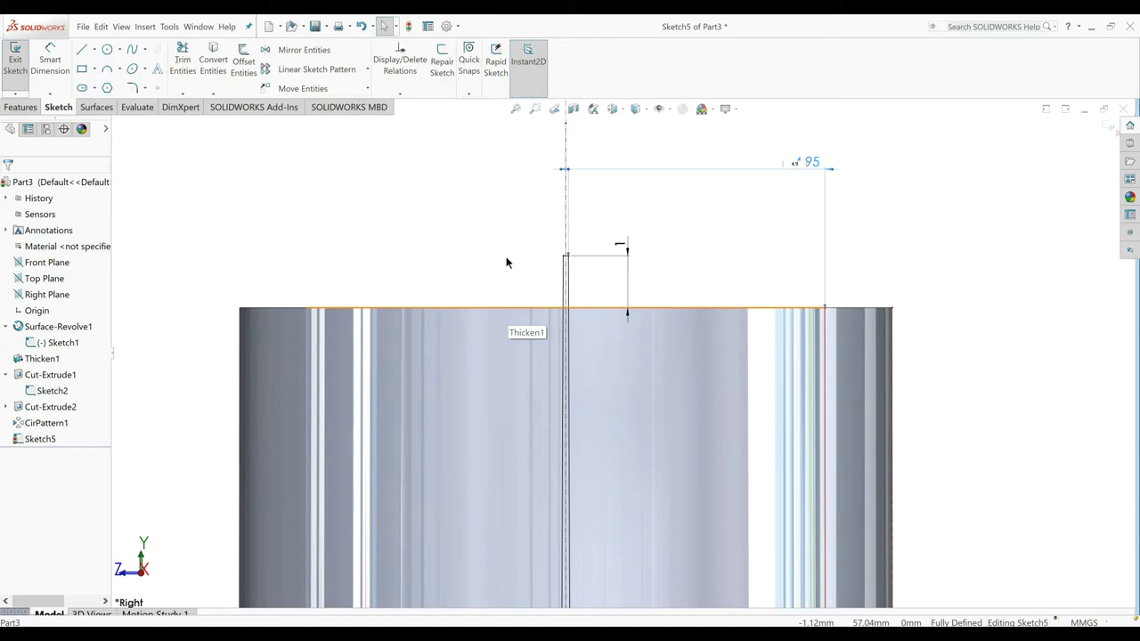
# Step: Undo to restore the 4.90 mm top offset and set the offset beside the hole to 4.95 mm
pyautogui.hotkey('ctrl', 'z')
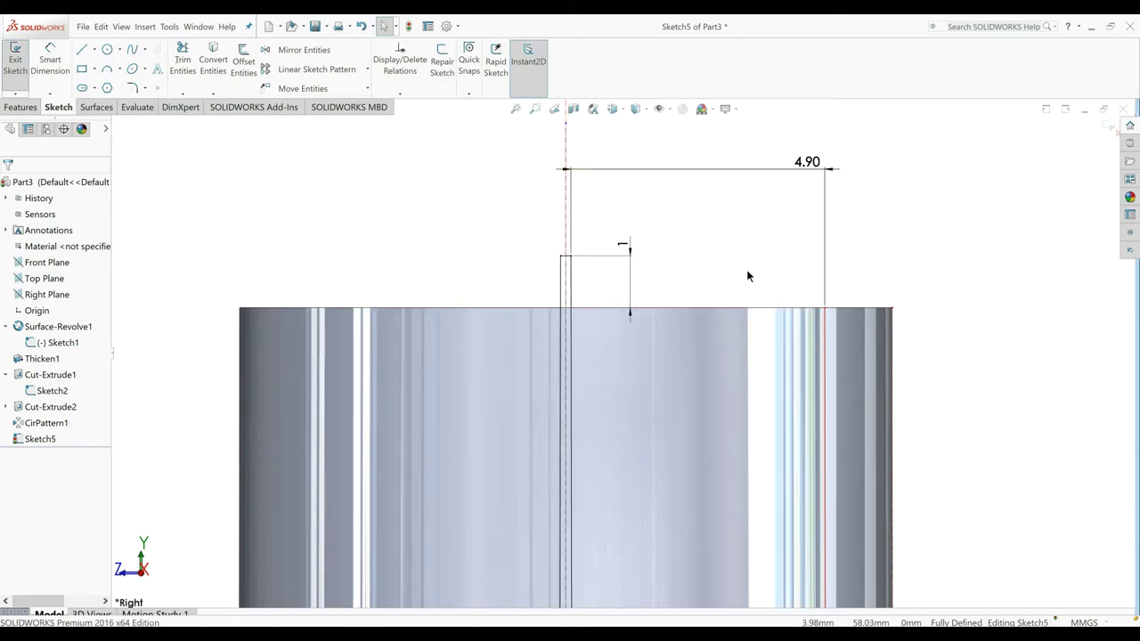
pyautogui.scroll(5, 674, 374)
pyautogui.scroll(-3, 611, 508)
pyautogui.scroll(-1, 593, 471)
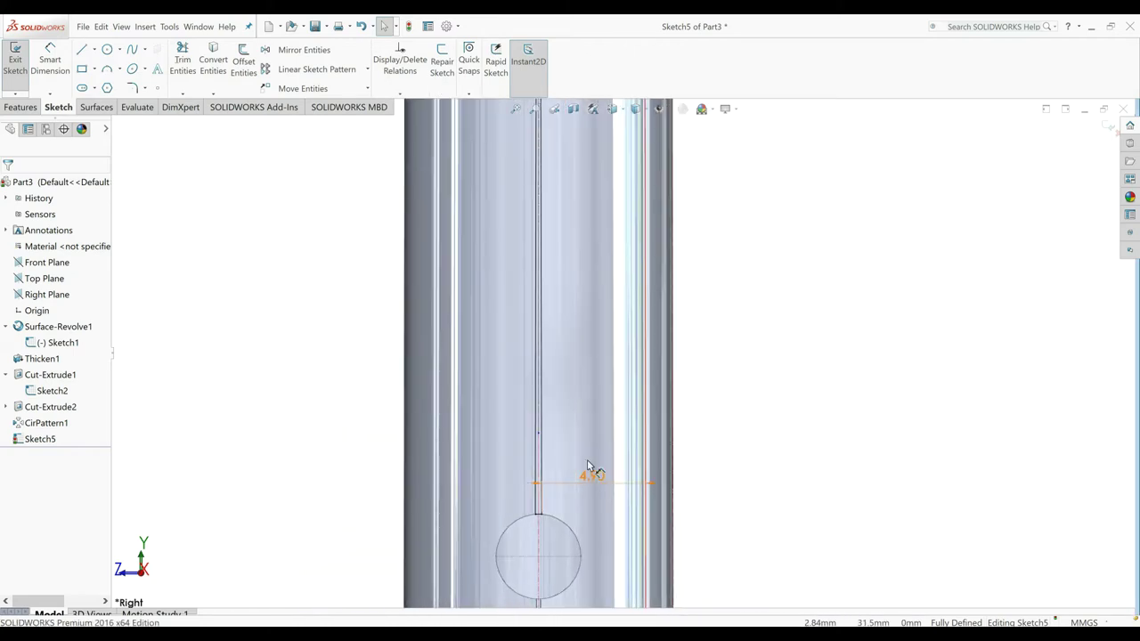
pyautogui.scroll(-2, 600, 466)
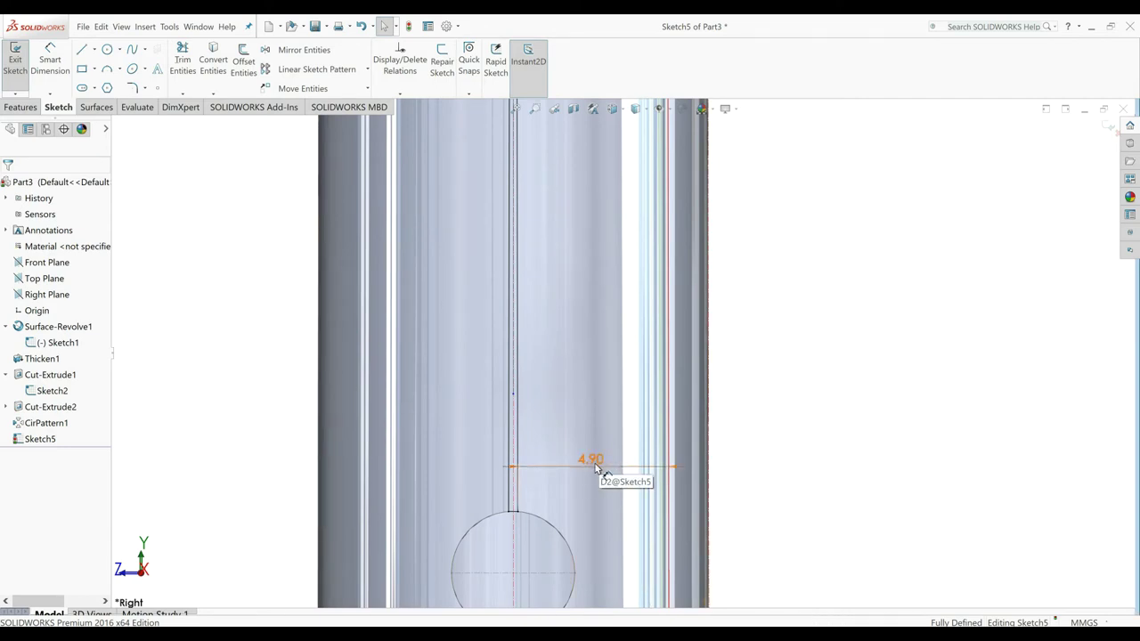
pyautogui.click(595, 467)
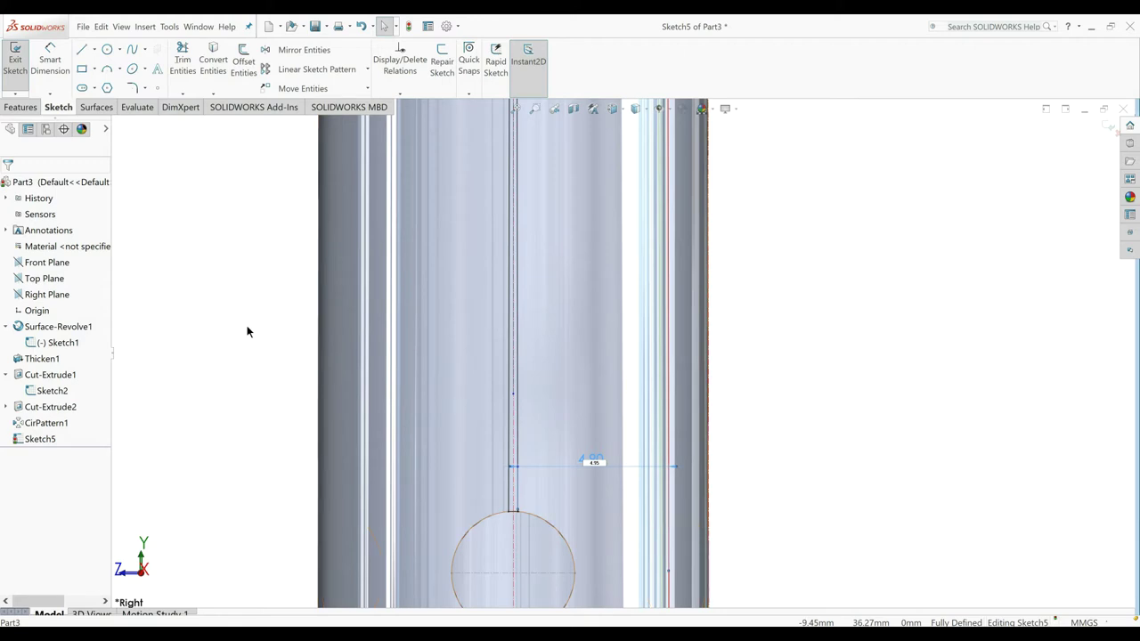
pyautogui.press('Return')
pyautogui.press('f')
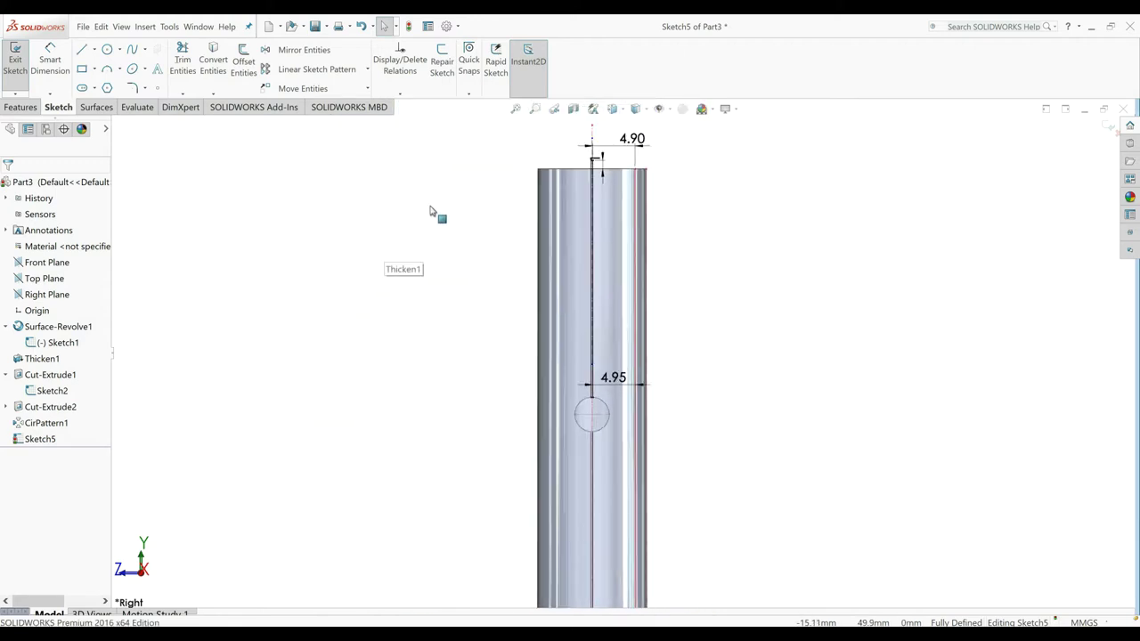
pyautogui.scroll(-1, 615, 191)
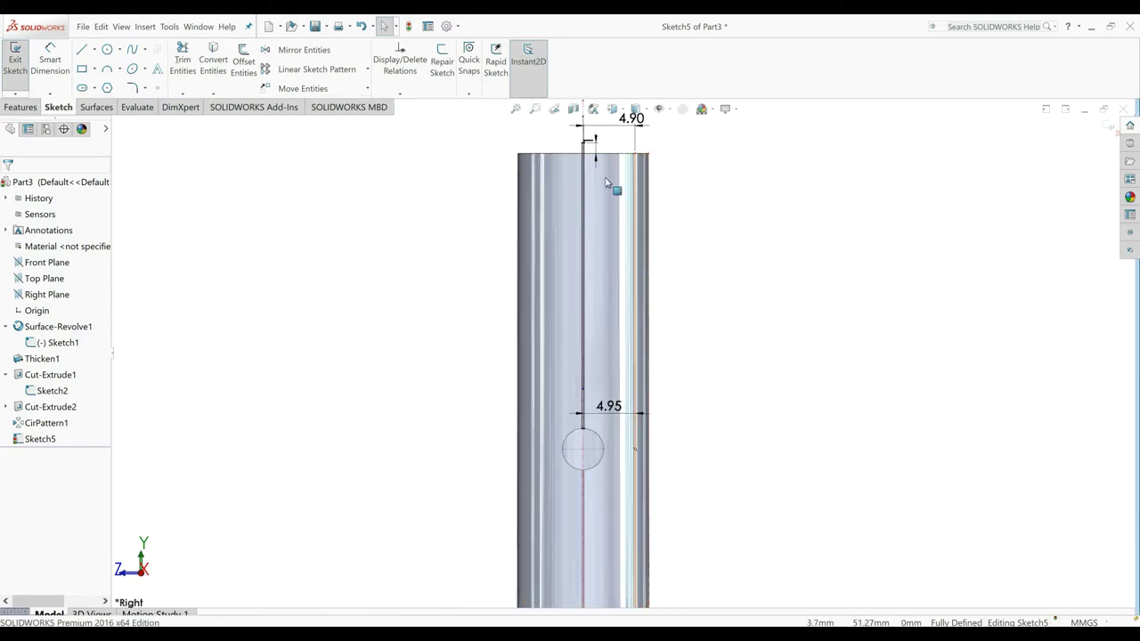
pyautogui.scroll(-1, 606, 194)
pyautogui.scroll(-1, 600, 203)
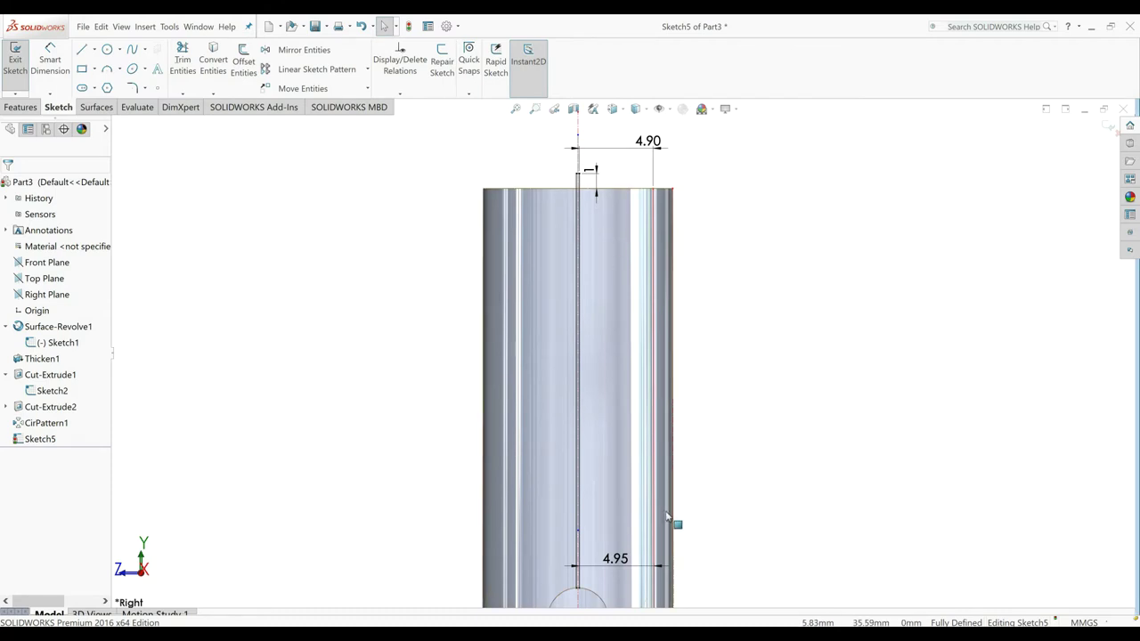
pyautogui.scroll(1, 669, 525)
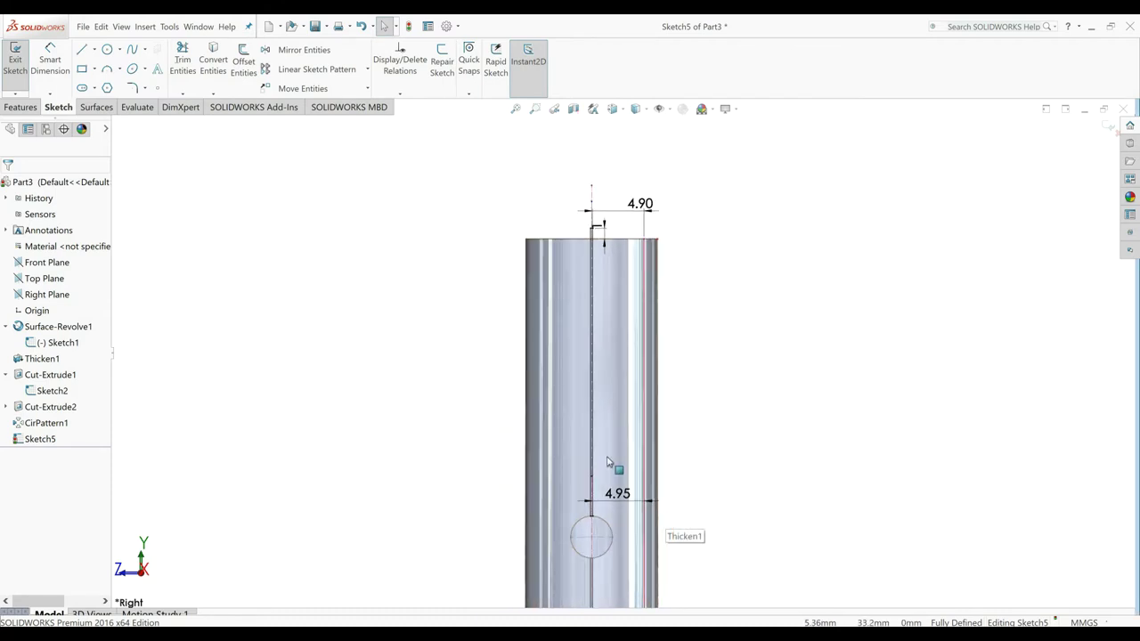
# Step: Exit Sketch5 and cut it as a reversed 20 mm blind extrusion, creating Cut-Extrude3
pyautogui.click(27, 74)
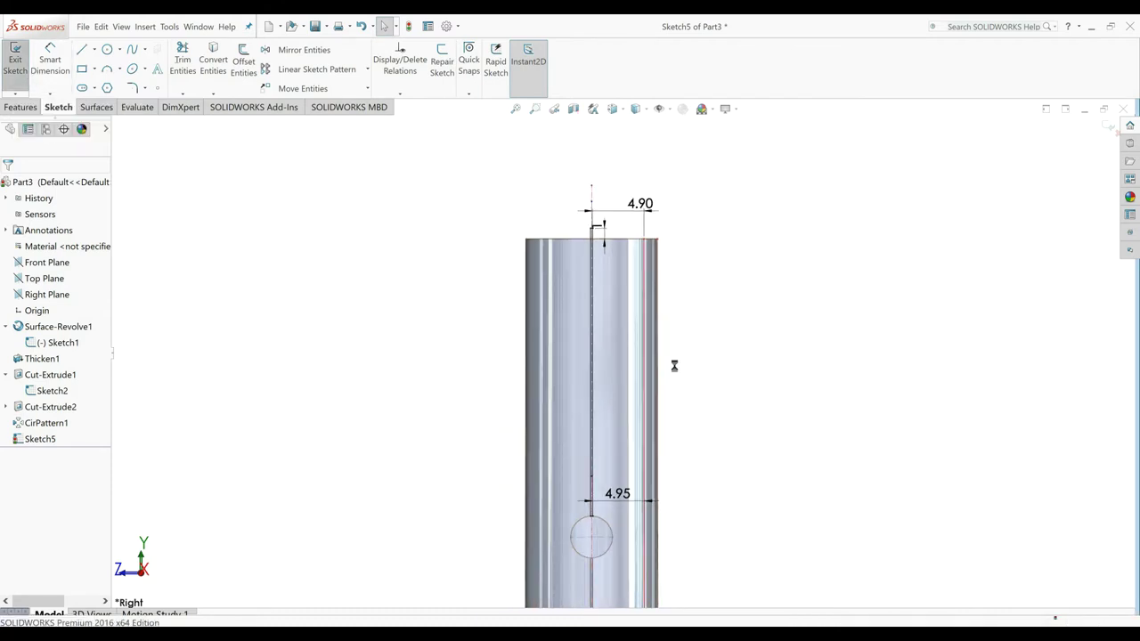
pyautogui.moveTo(682, 340); pyautogui.dragTo(628, 348, button='middle')
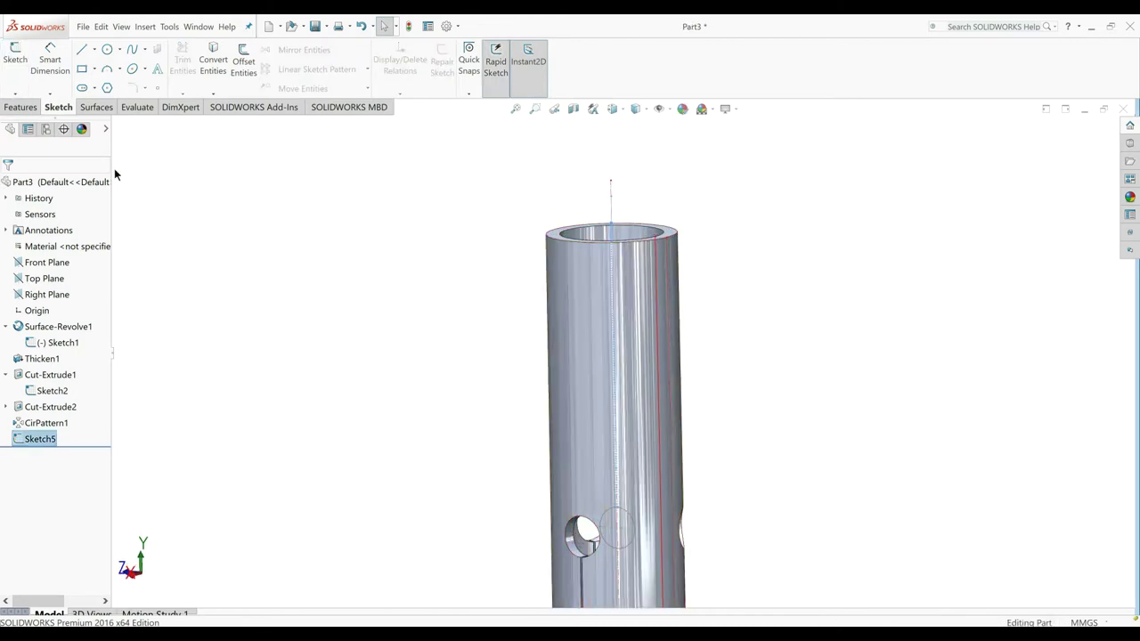
pyautogui.click(19, 107)
pyautogui.click(197, 62)
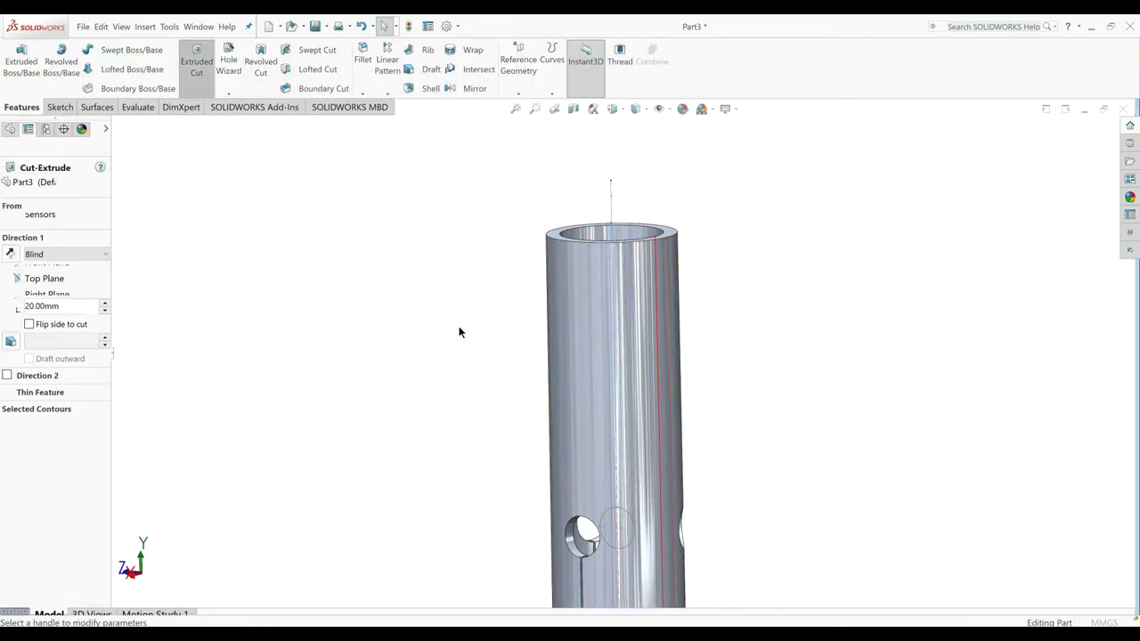
pyautogui.click(10, 254)
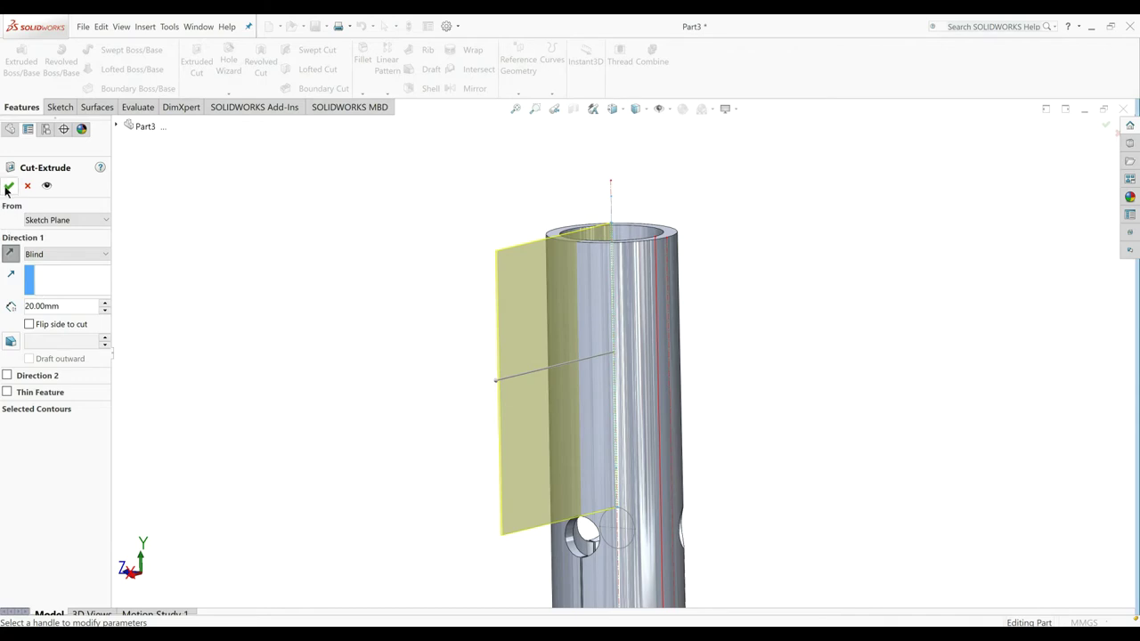
pyautogui.press('Return')
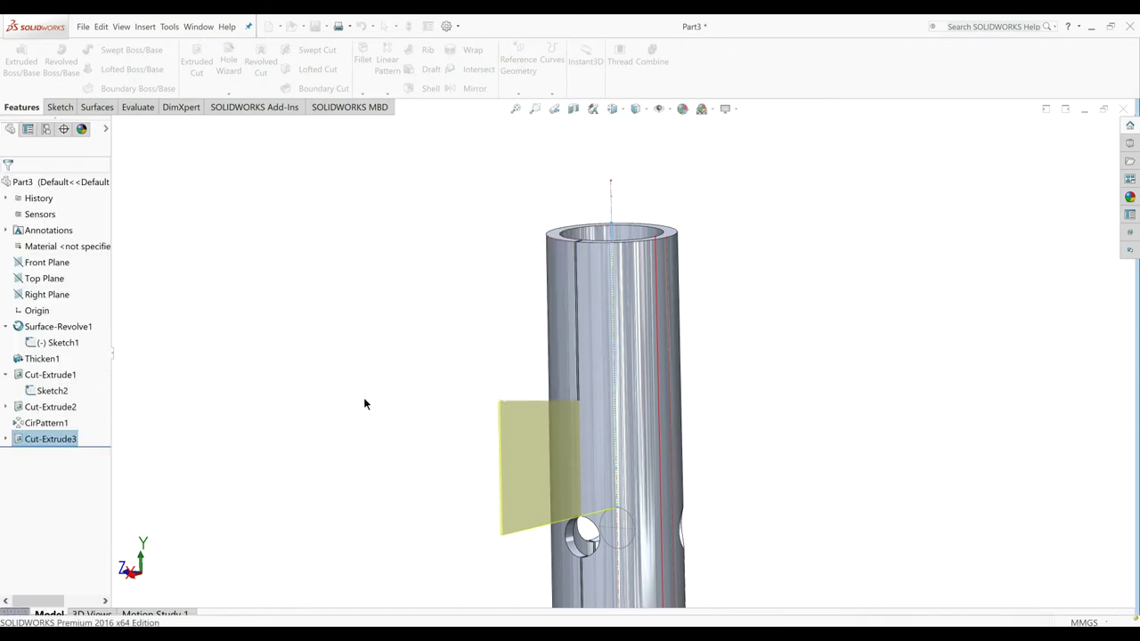
pyautogui.moveTo(460, 511)
pyautogui.mouseDown(button='middle')
pyautogui.moveTo(521, 546)
pyautogui.moveTo(541, 502)
pyautogui.moveTo(544, 518)
pyautogui.mouseUp(button='middle')
# Step: Start a new sketch on the Right Plane, viewed normal to it
pyautogui.scroll(3, 544, 519)
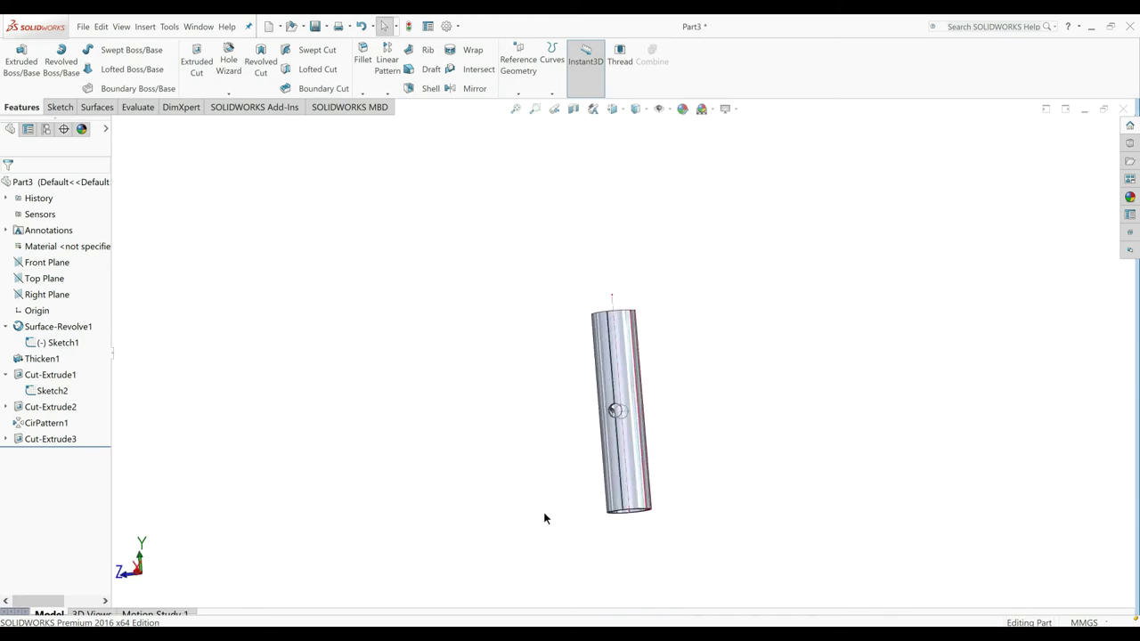
pyautogui.click(39, 294)
pyautogui.click(85, 282)
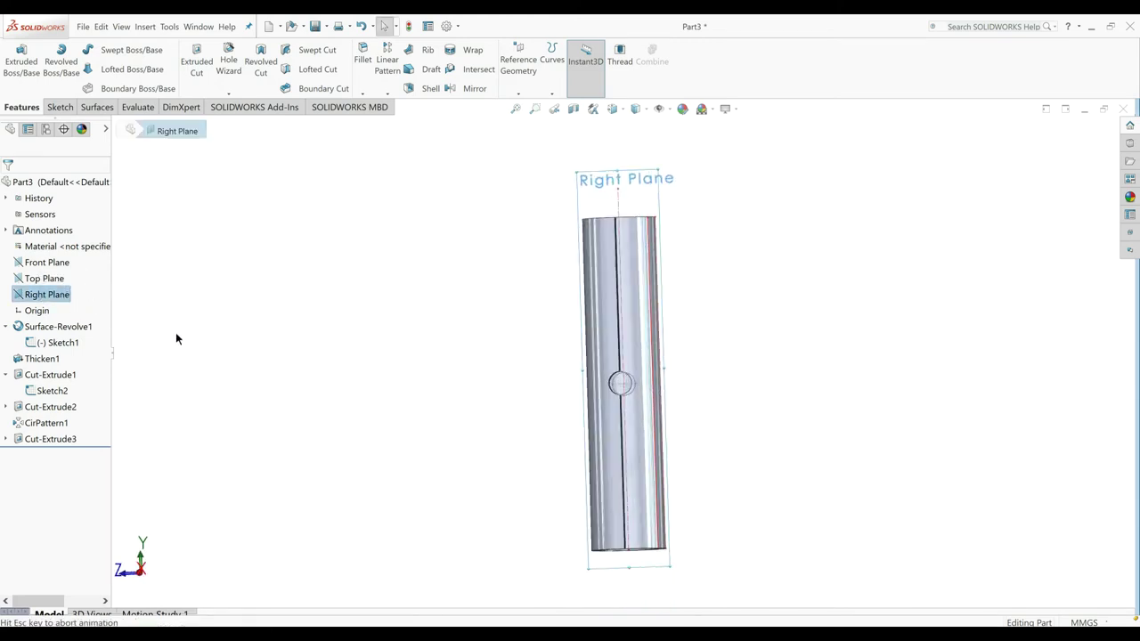
pyautogui.scroll(-2, 537, 481)
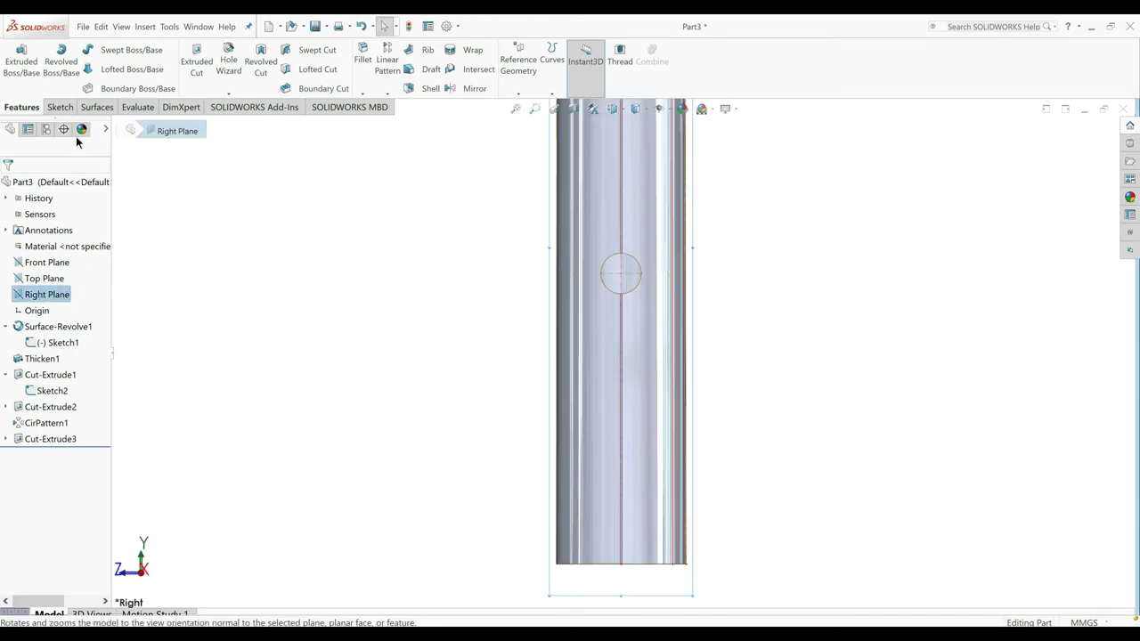
pyautogui.click(60, 108)
pyautogui.click(15, 60)
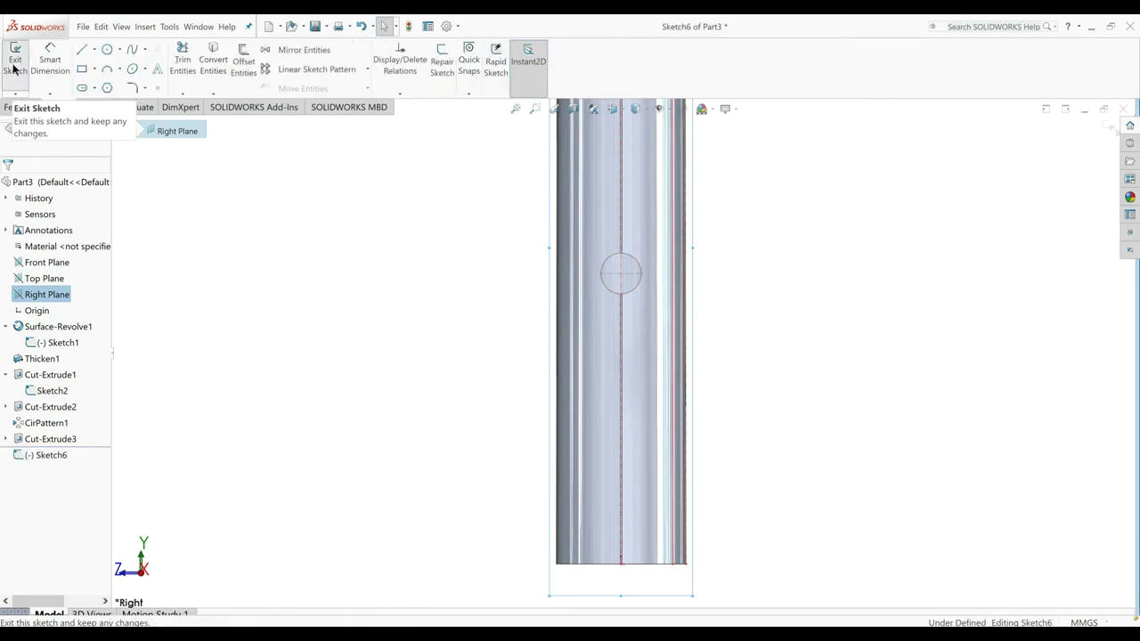
# Step: Draw a three-point arc starting at the tube's lower-right corner
pyautogui.click(108, 69)
pyautogui.scroll(-1, 706, 536)
pyautogui.scroll(-2, 706, 537)
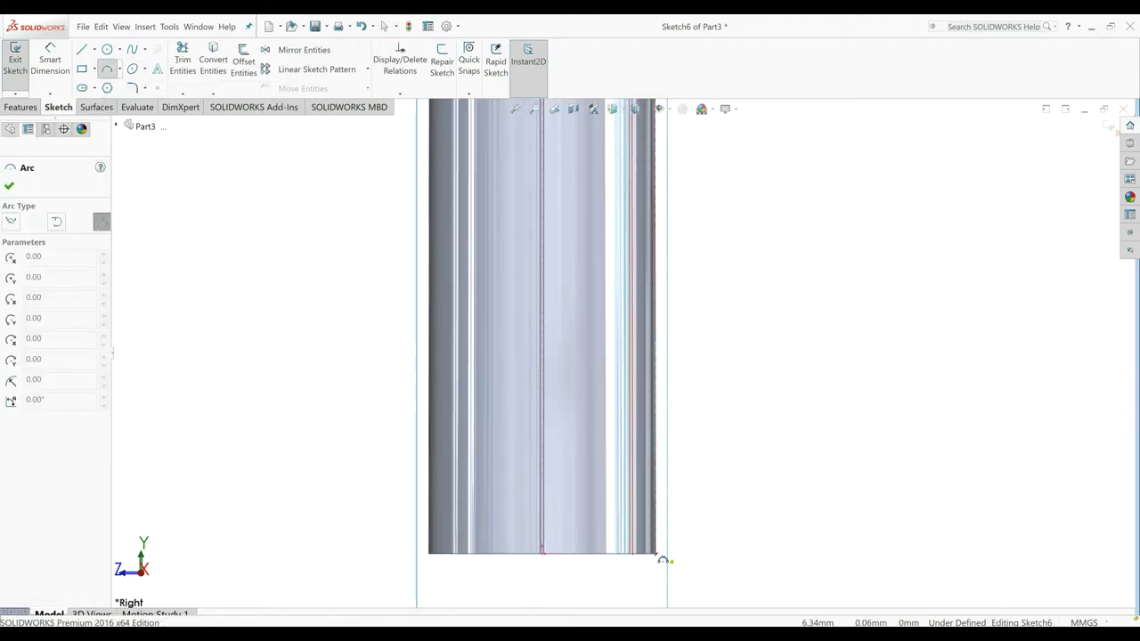
pyautogui.click(660, 555)
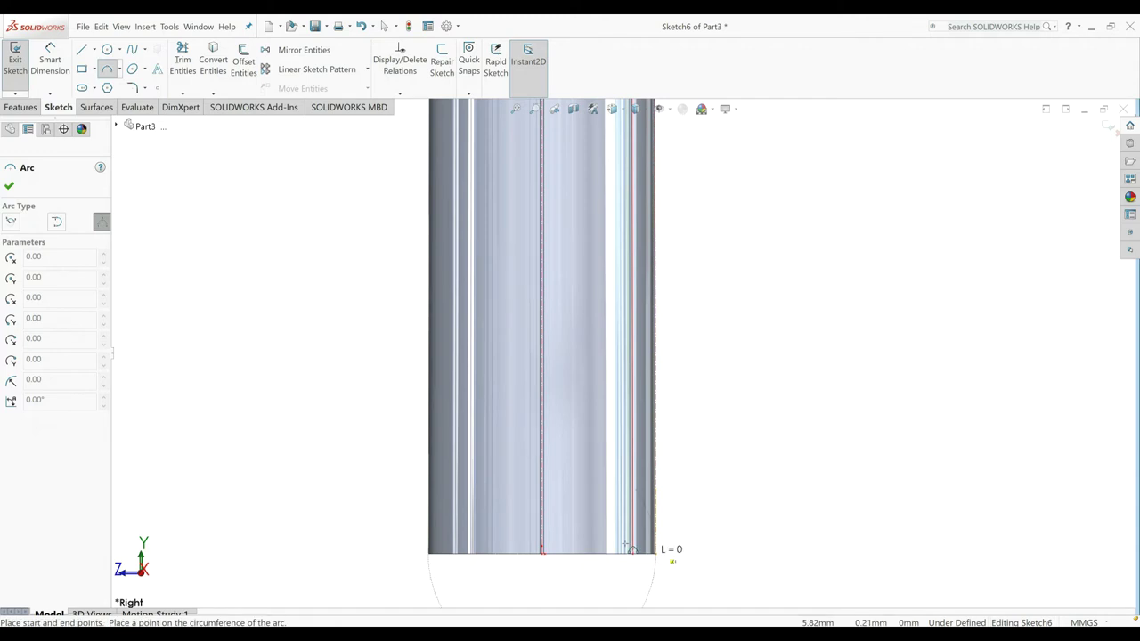
pyautogui.click(564, 478)
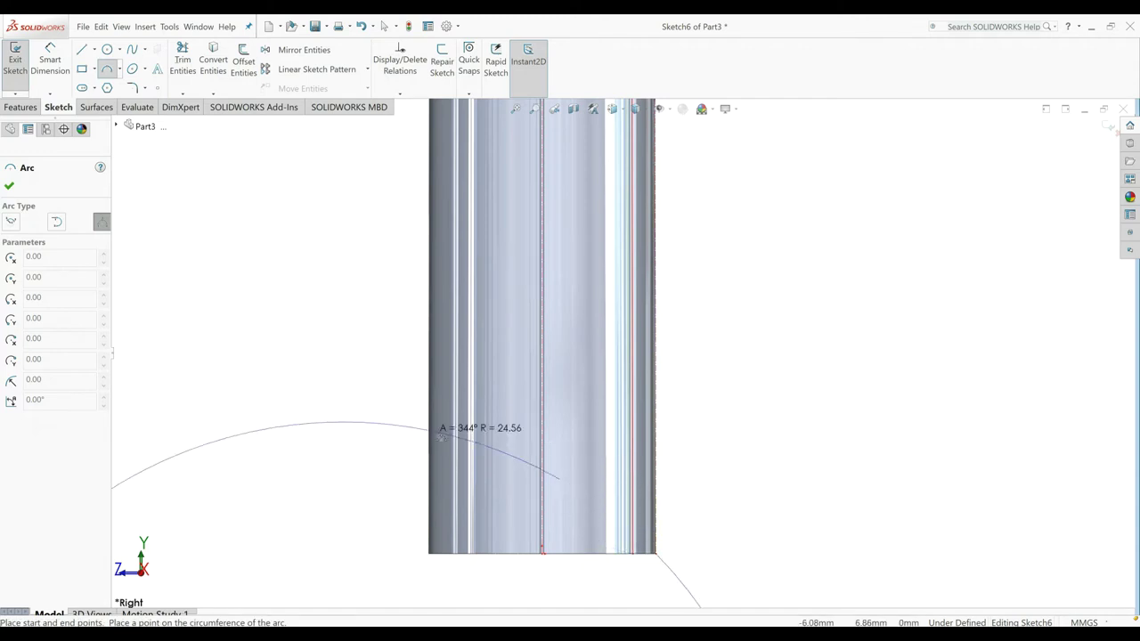
pyautogui.click(572, 504)
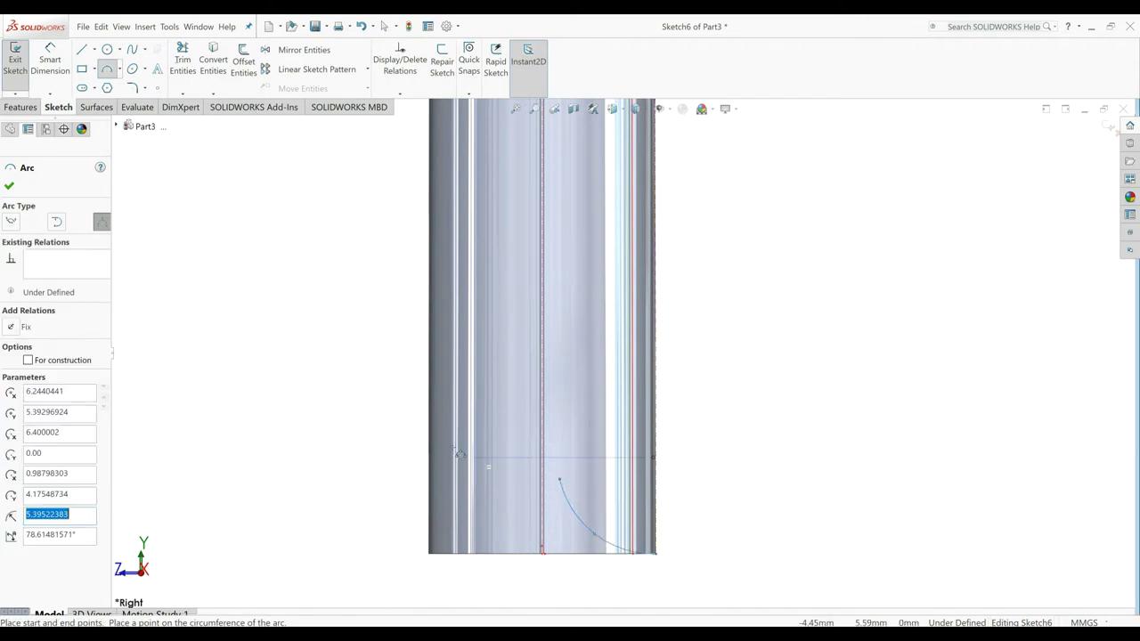
pyautogui.scroll(-3, 546, 542)
# Step: Add a short horizontal line from the arc's top end and a vertical centerline
pyautogui.press('l')
pyautogui.click(574, 411)
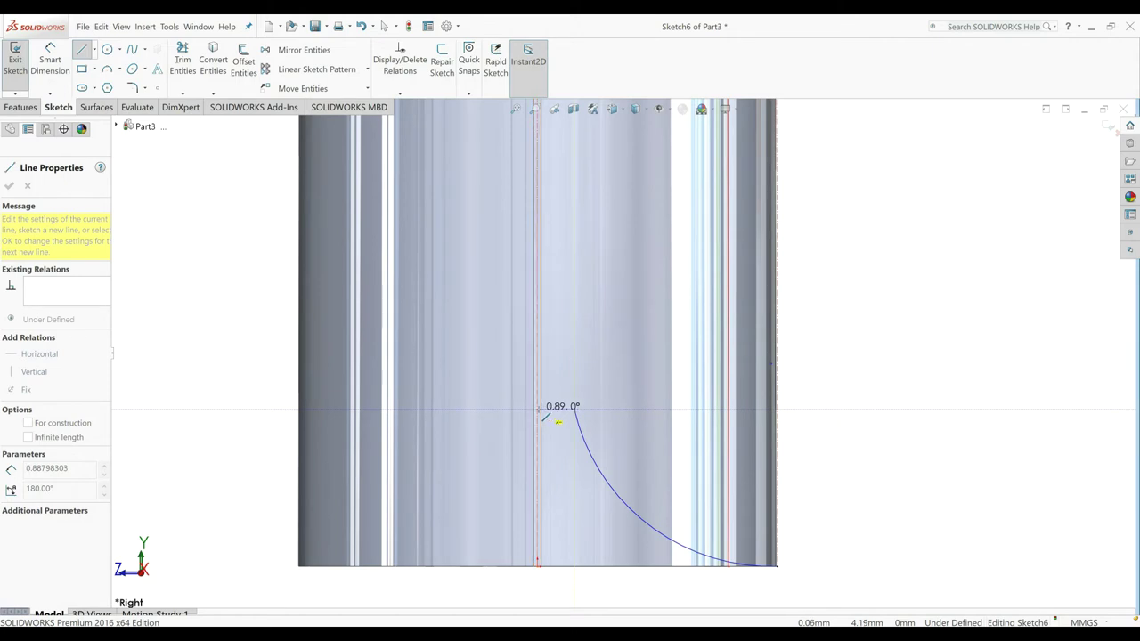
pyautogui.doubleClick(538, 410)
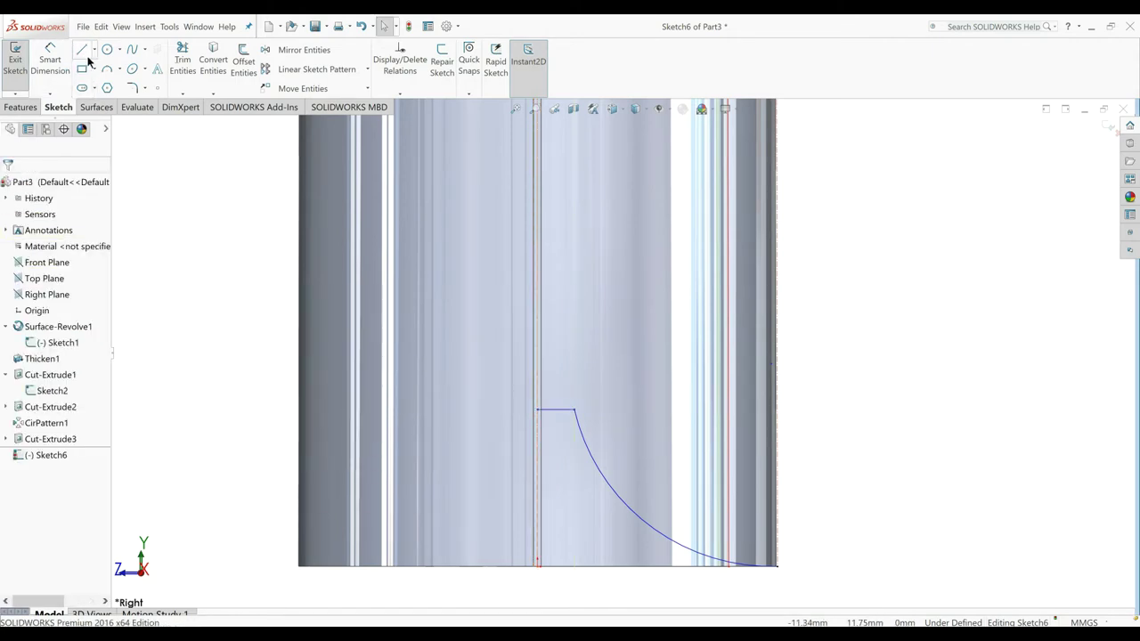
pyautogui.click(94, 50)
pyautogui.click(105, 81)
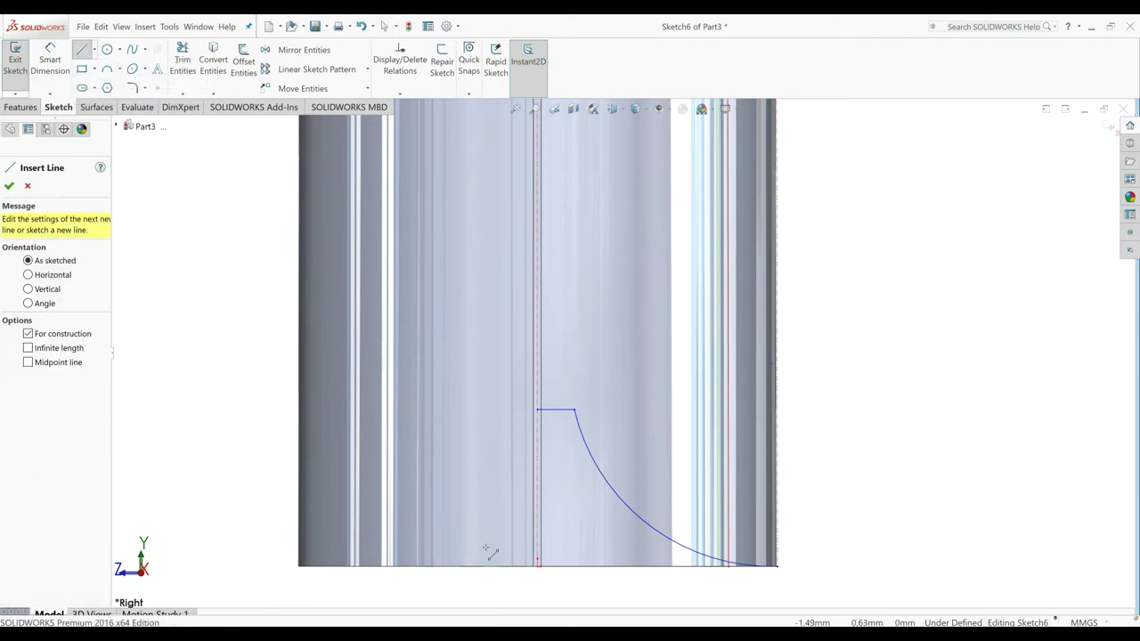
pyautogui.moveTo(537, 565); pyautogui.dragTo(537, 377)
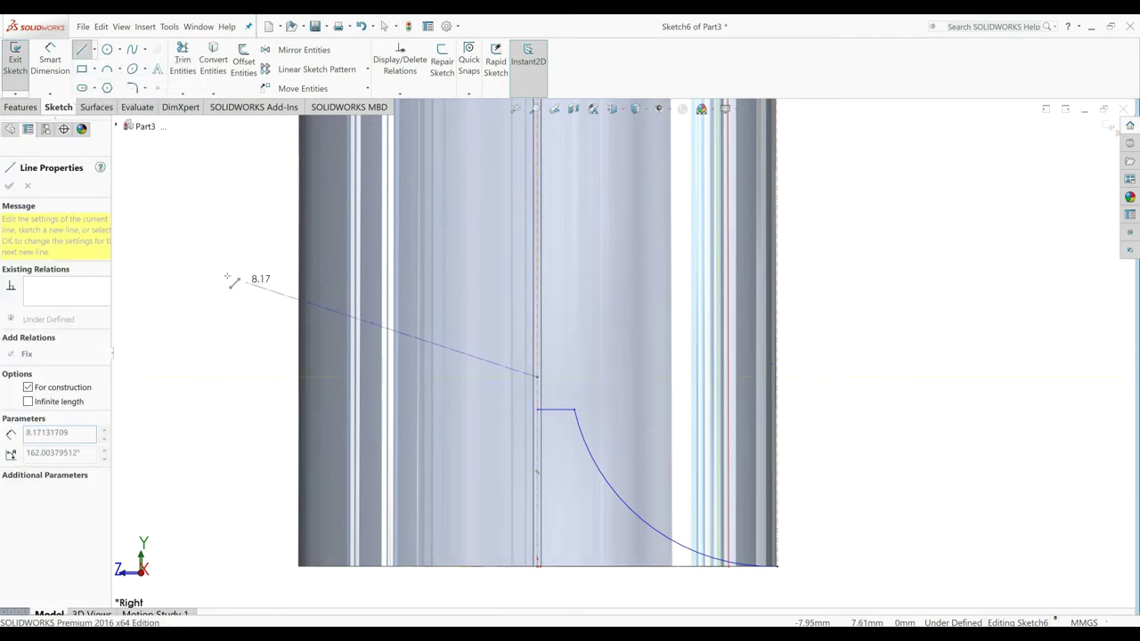
pyautogui.rightClick(234, 278)
pyautogui.click(249, 282)
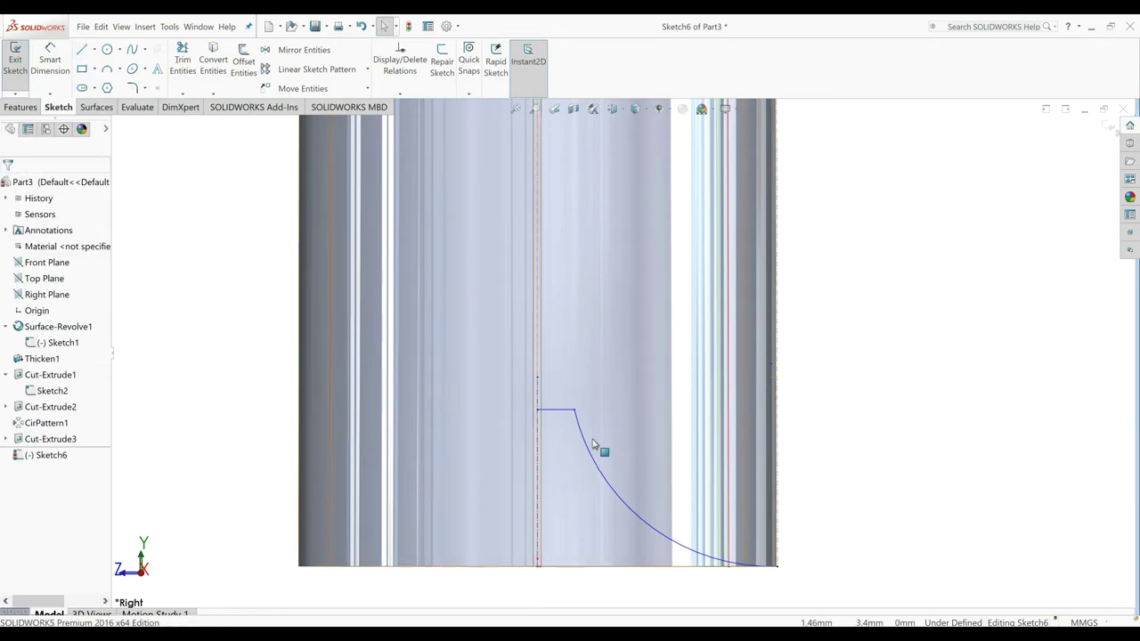
pyautogui.scroll(-1, 762, 534)
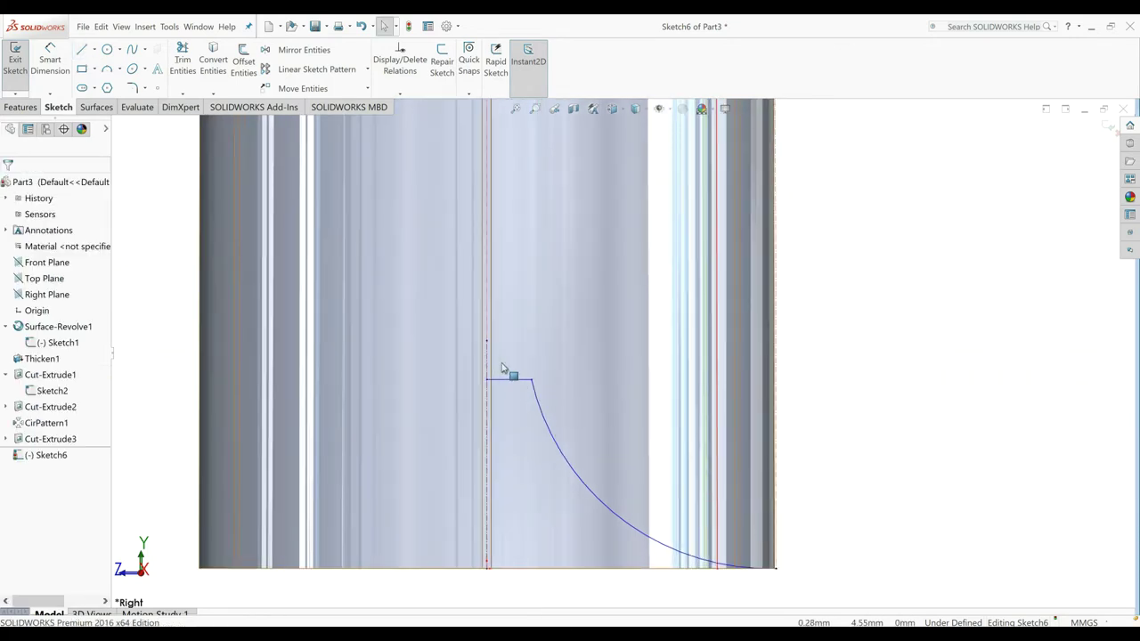
pyautogui.scroll(1, 525, 372)
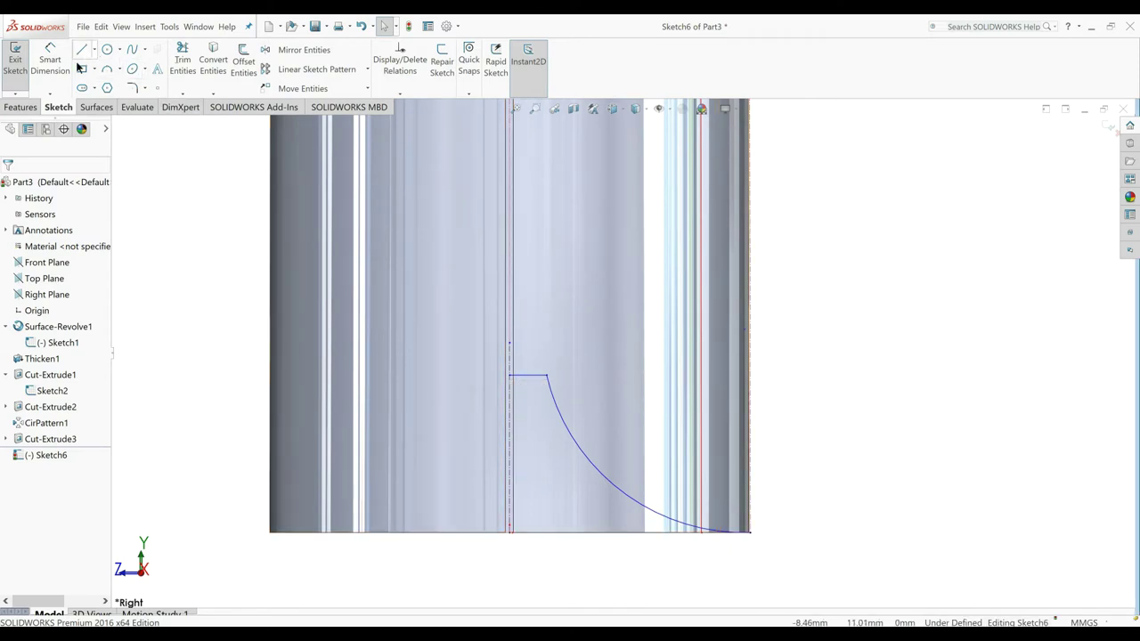
# Step: Dimension the arc radius to 6.5 mm
pyautogui.click(49, 62)
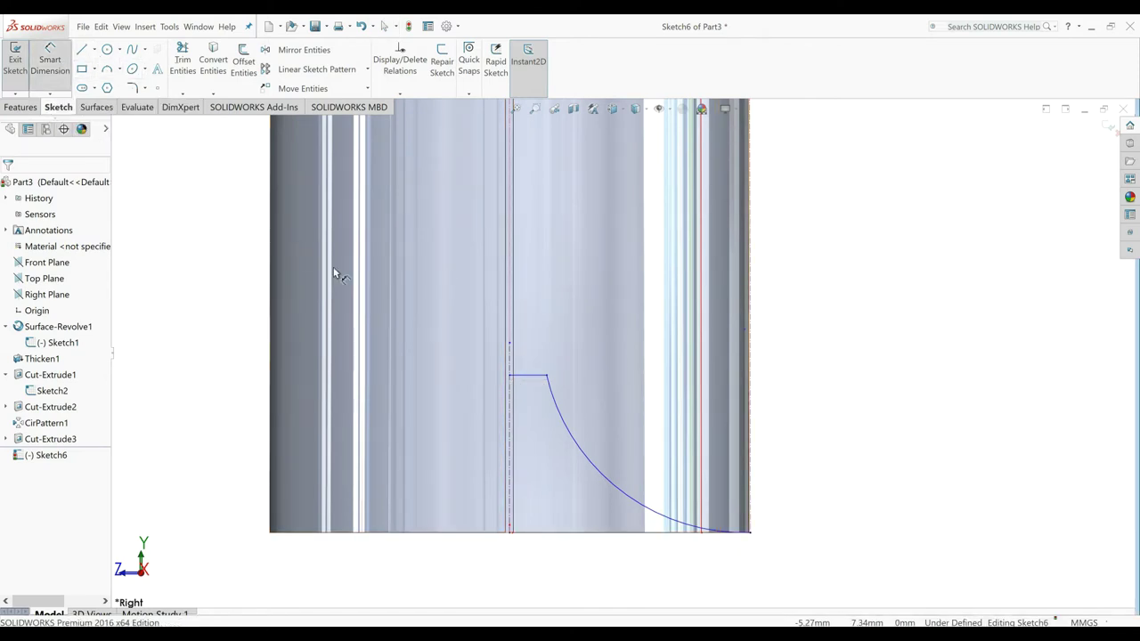
pyautogui.click(563, 415)
pyautogui.click(614, 414)
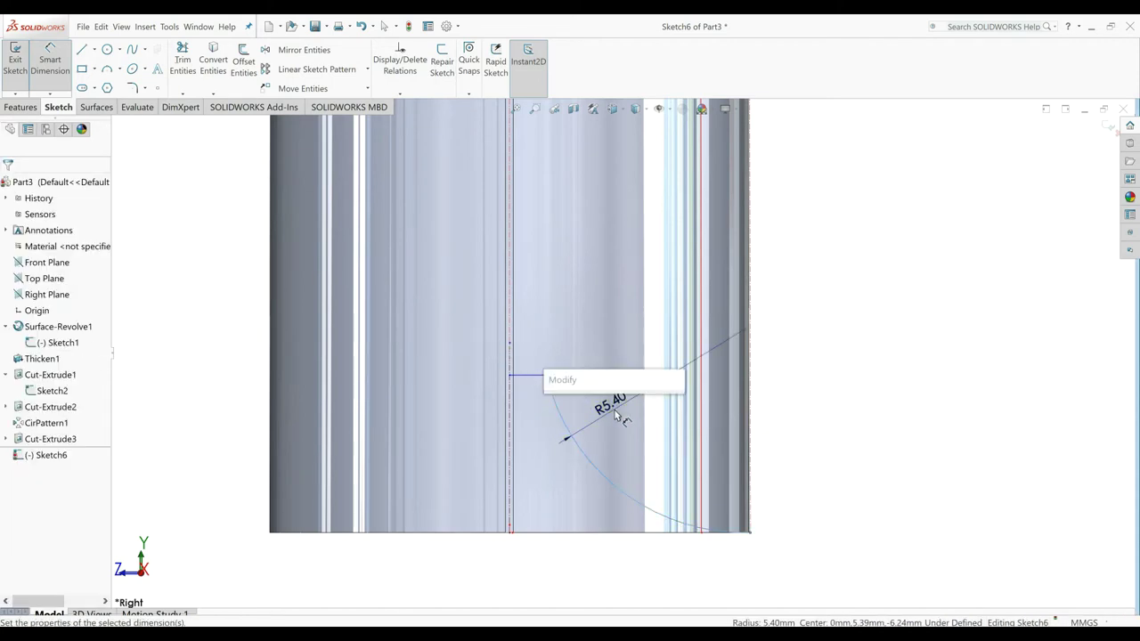
pyautogui.write('6')
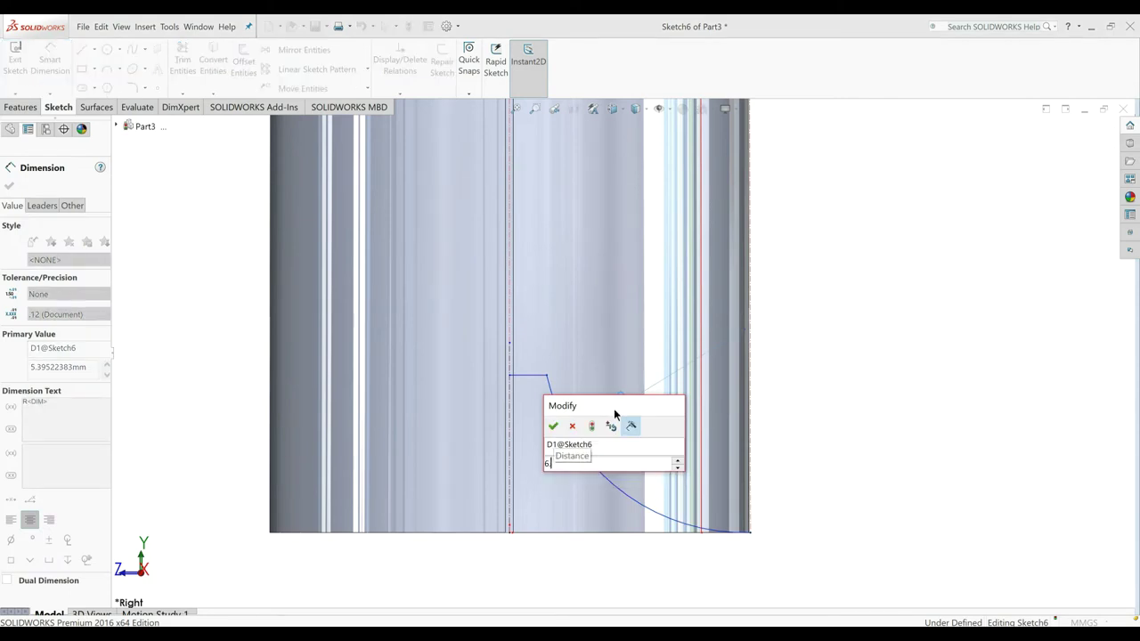
pyautogui.write('.5')
pyautogui.press('Return')
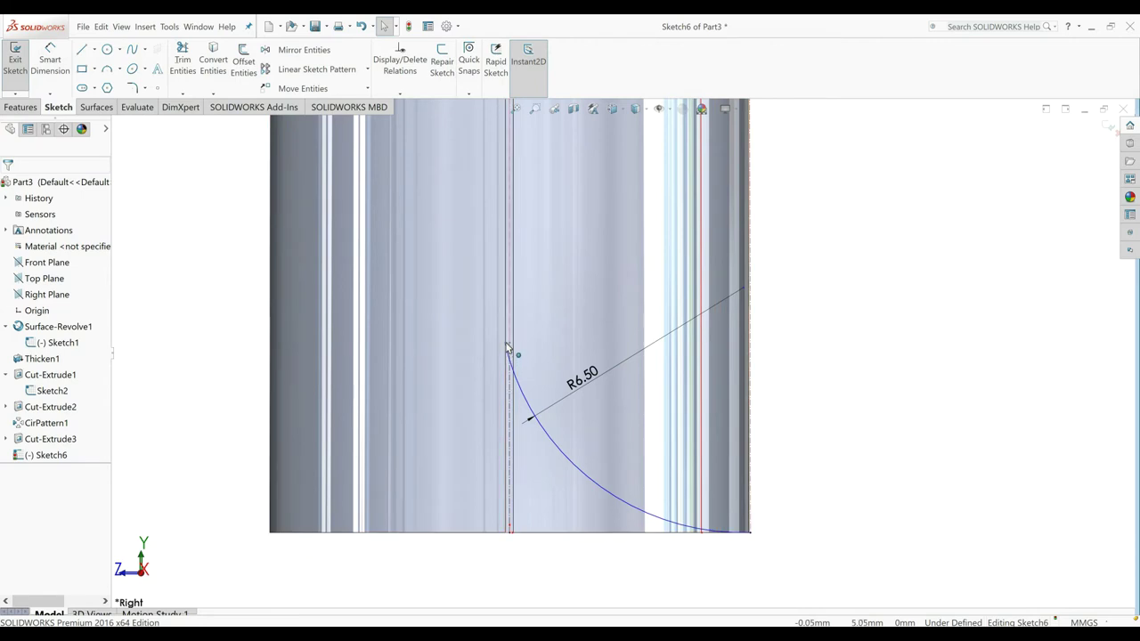
# Step: Pull the arc's upper endpoint to the right, away from the centreline
pyautogui.click(267, 320)
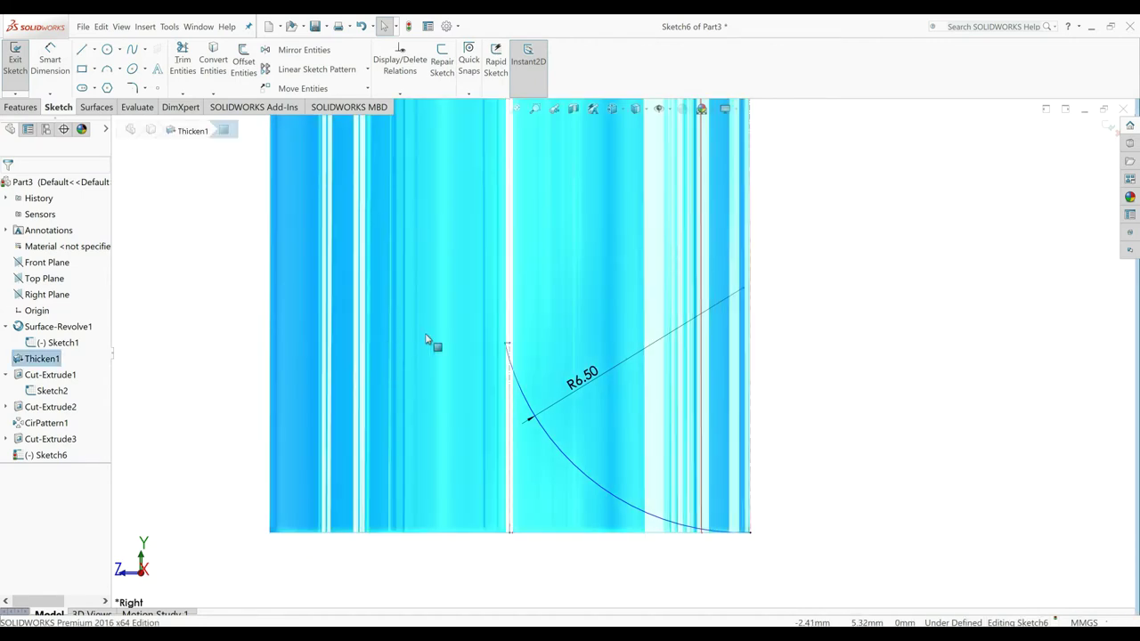
pyautogui.click(504, 346)
pyautogui.moveTo(505, 345); pyautogui.dragTo(540, 344)
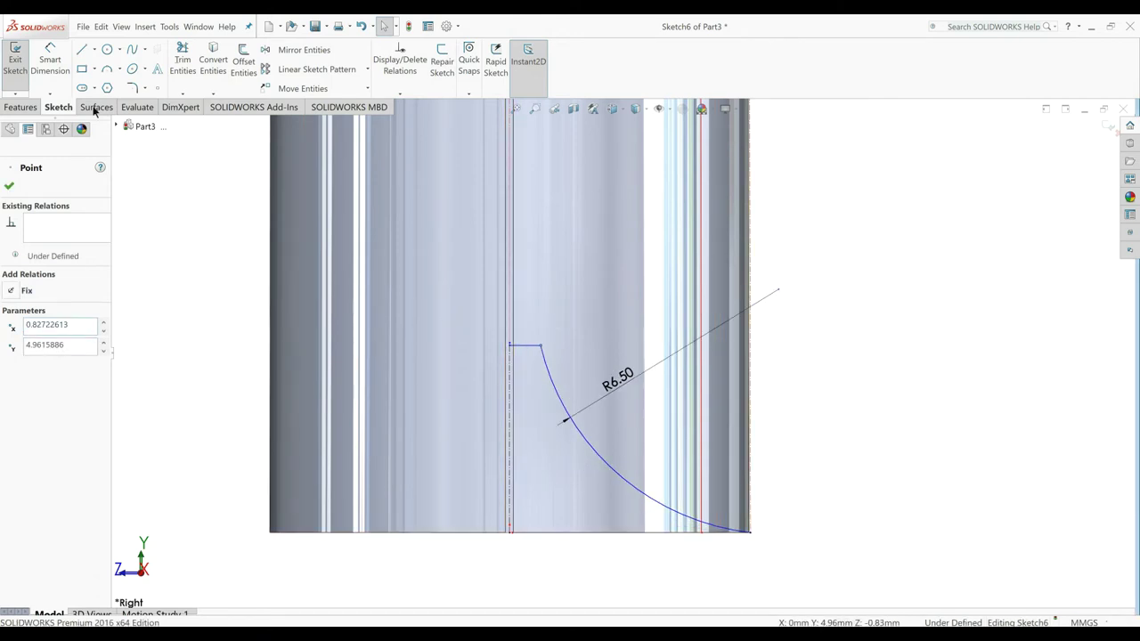
# Step: Dimension the short top line to 0.5 mm length
pyautogui.click(49, 62)
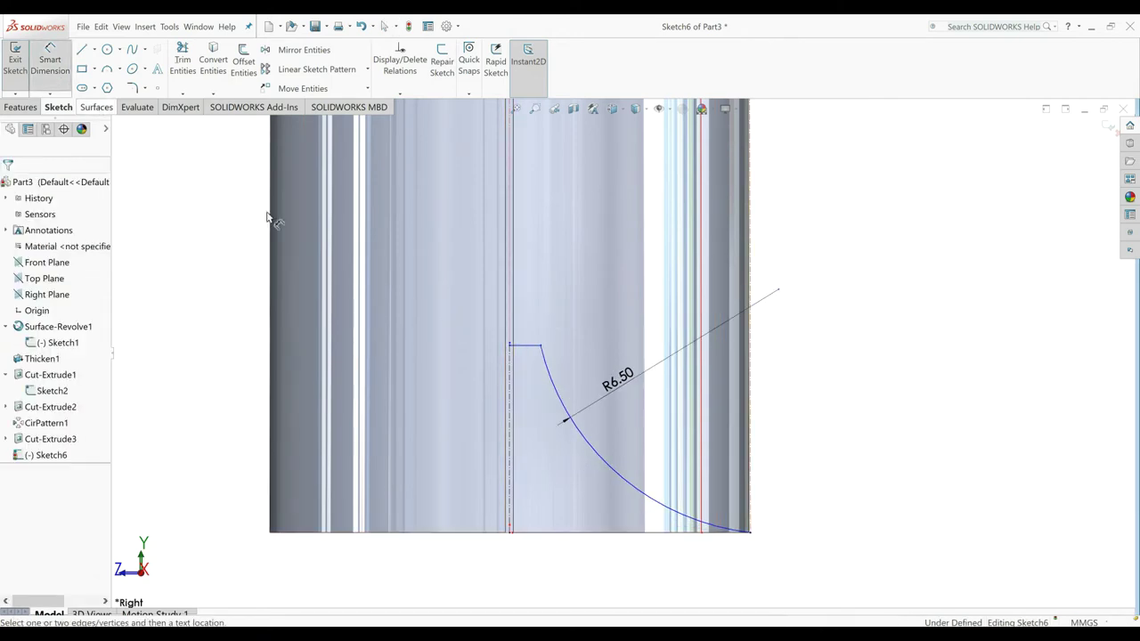
pyautogui.click(547, 335)
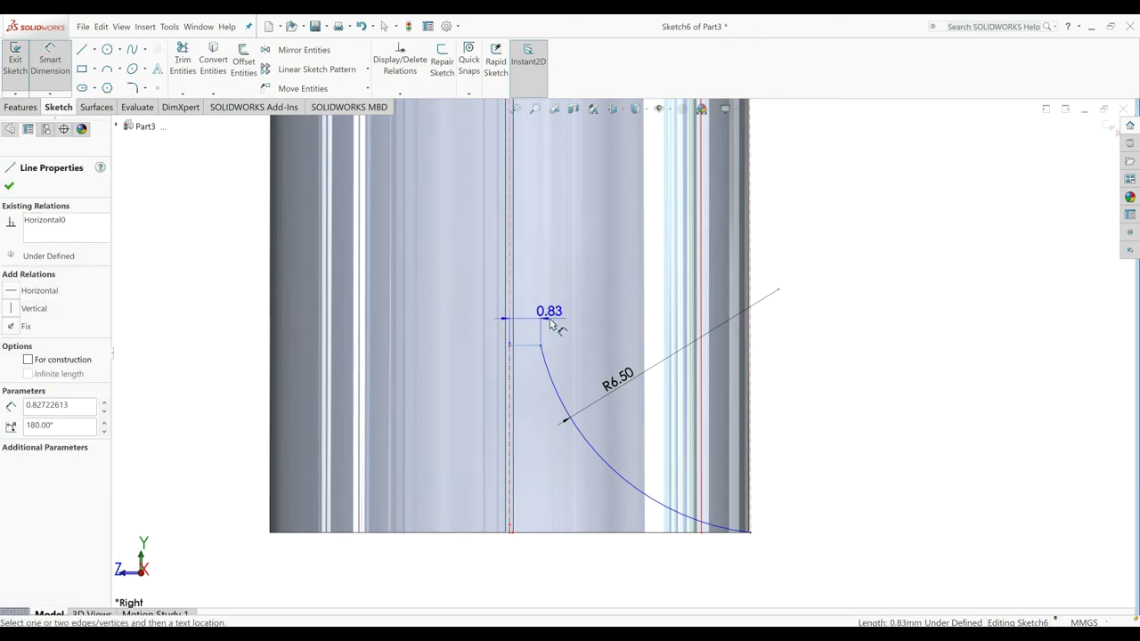
pyautogui.click(550, 325)
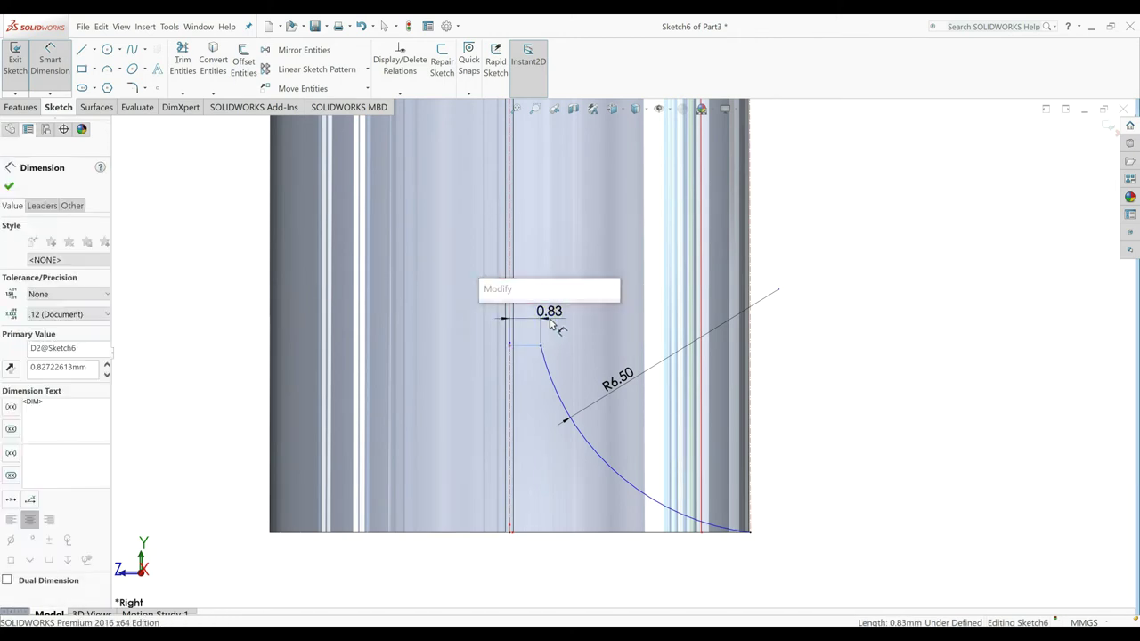
pyautogui.write('0.5')
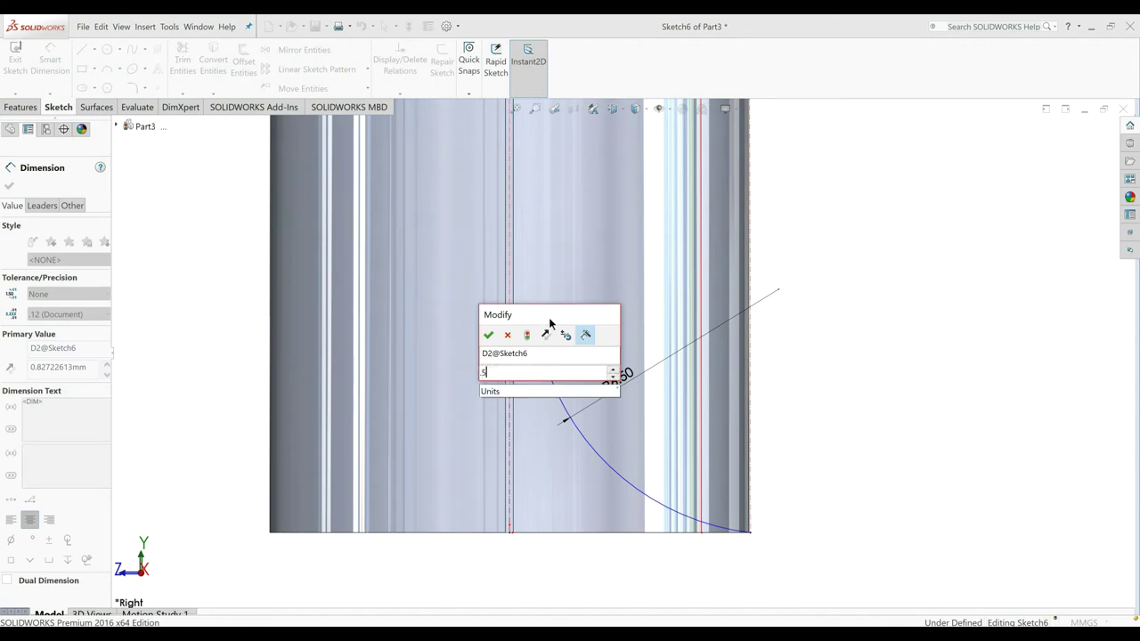
pyautogui.press('Return')
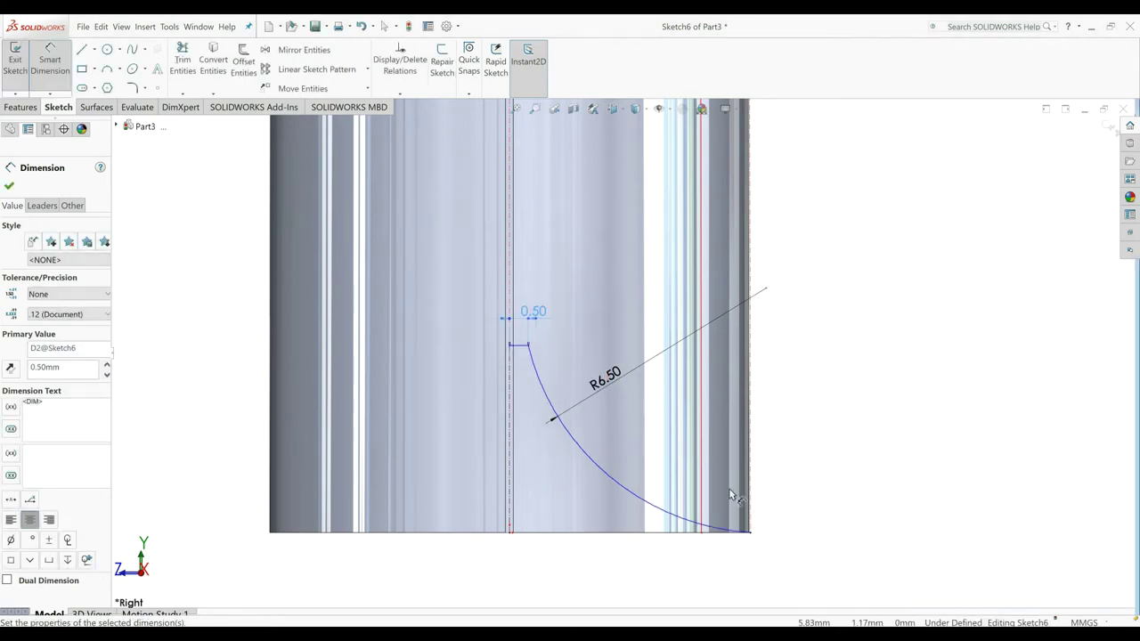
pyautogui.click(8, 187)
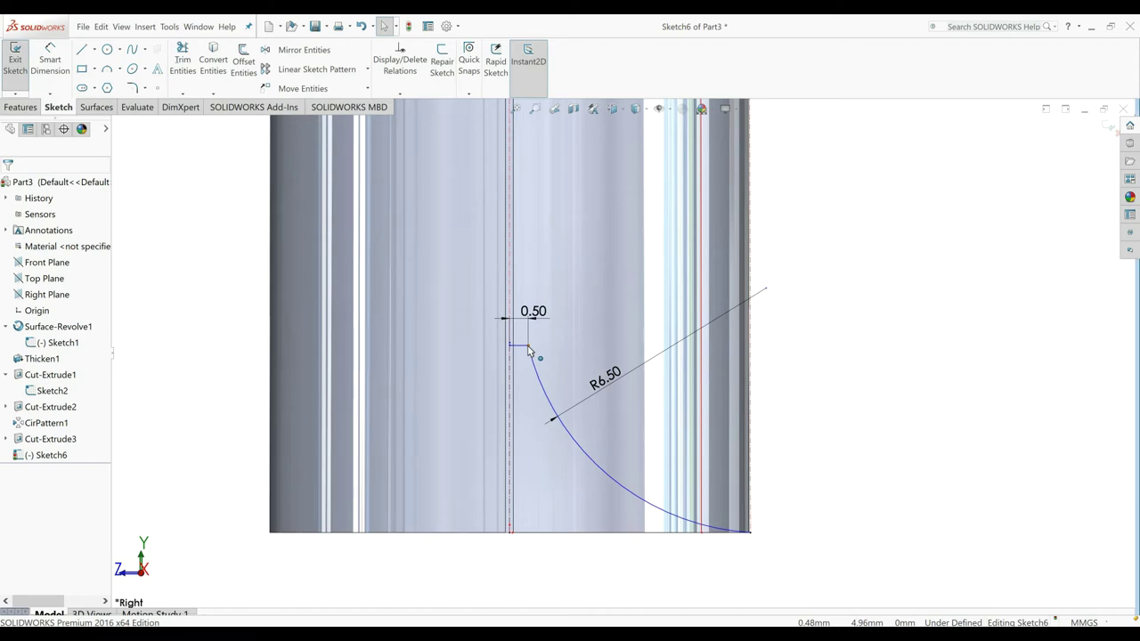
# Step: Dimension the top line's height above the origin to 4.1 mm
pyautogui.click(58, 69)
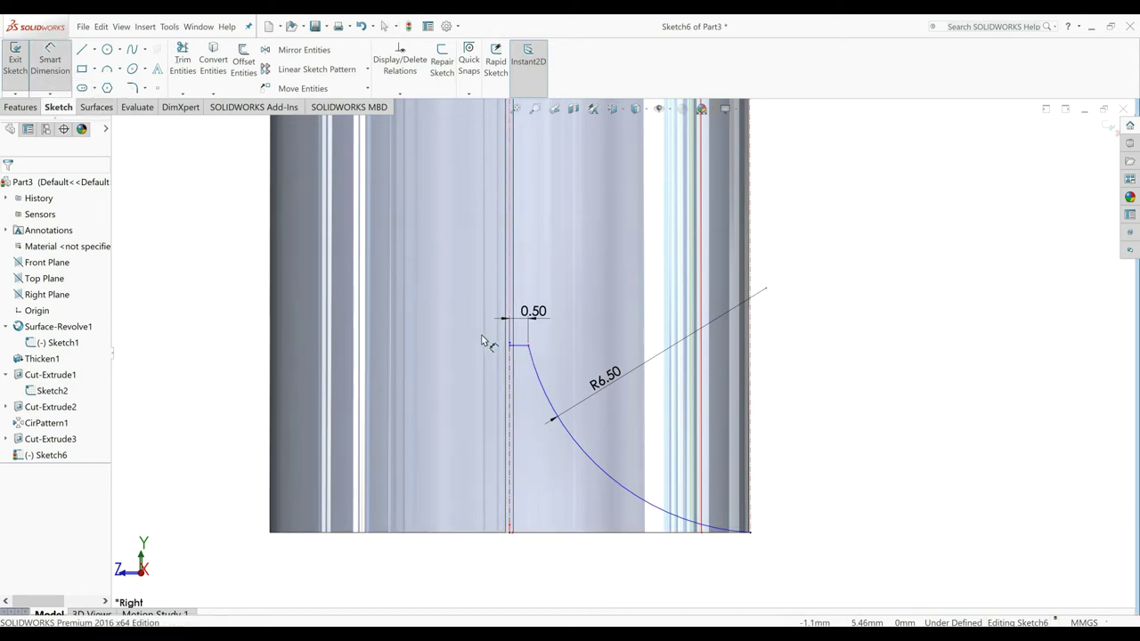
pyautogui.click(521, 345)
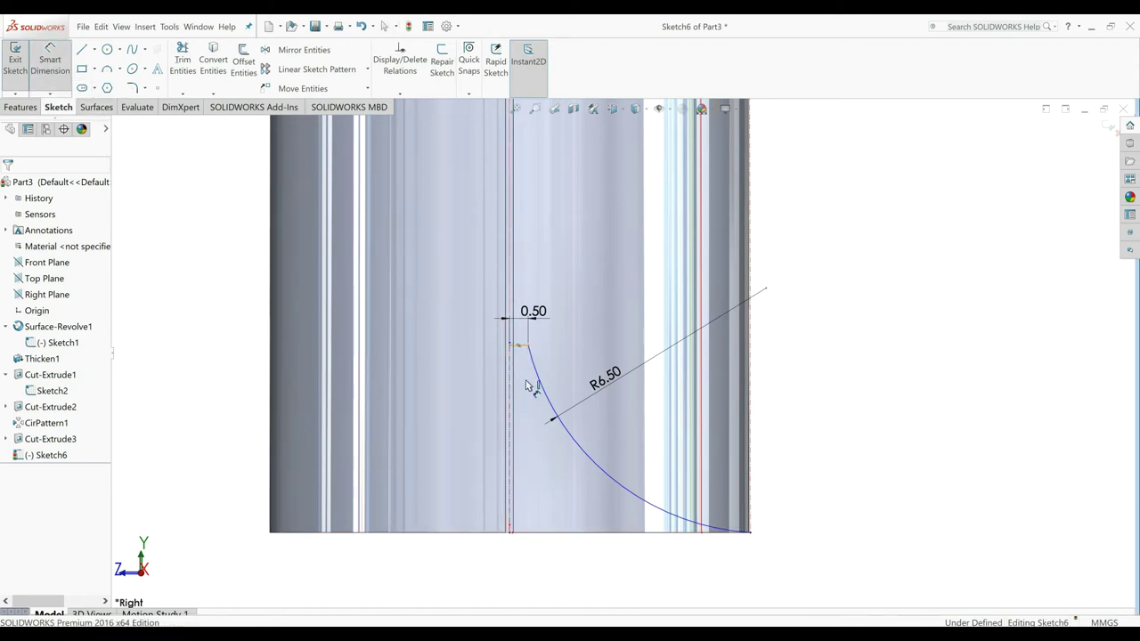
pyautogui.click(511, 532)
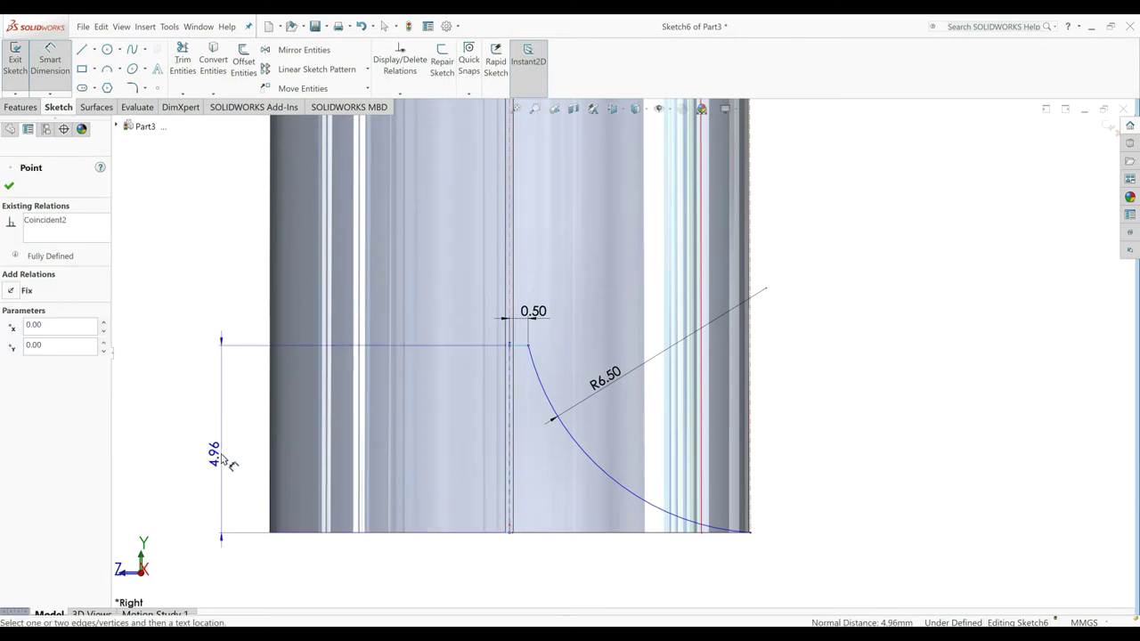
pyautogui.click(224, 461)
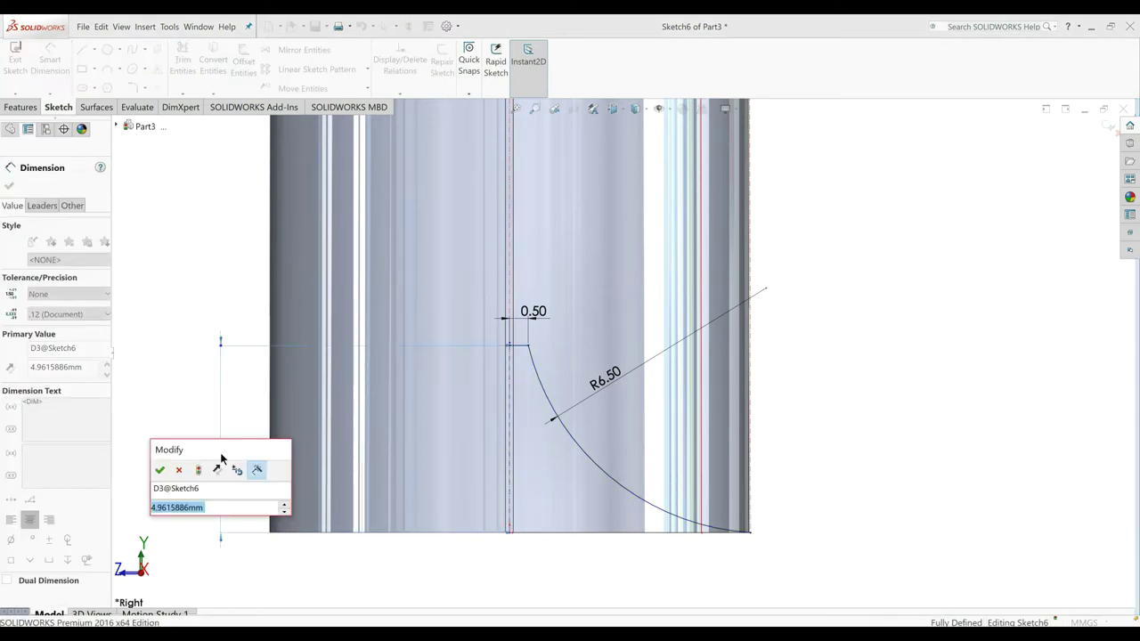
pyautogui.write('4.1')
pyautogui.press('Return')
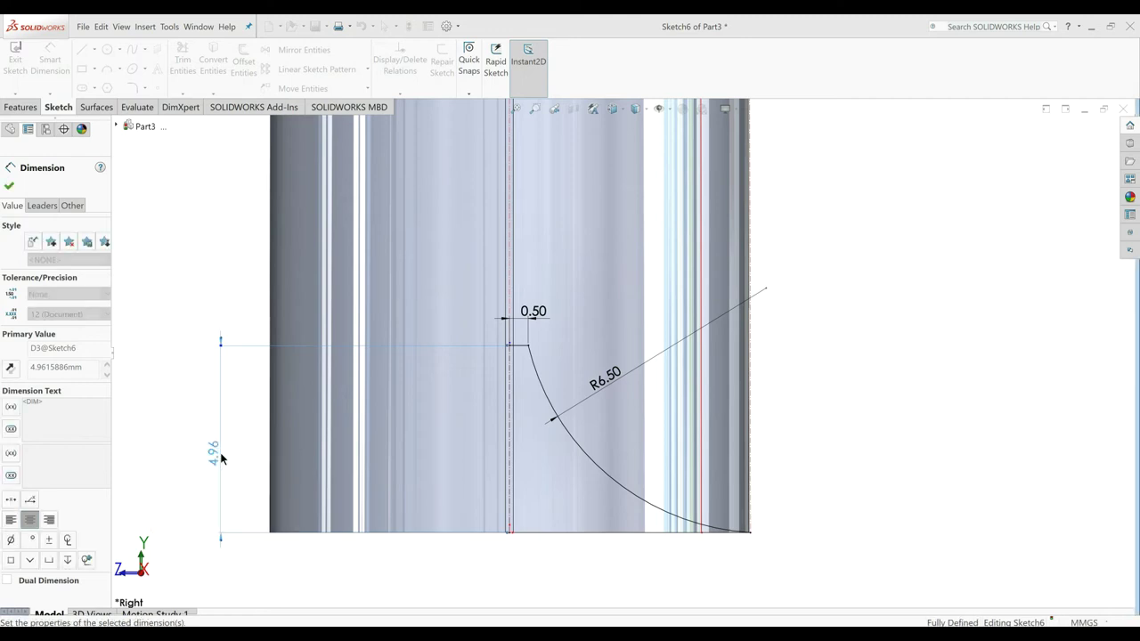
pyautogui.click(8, 188)
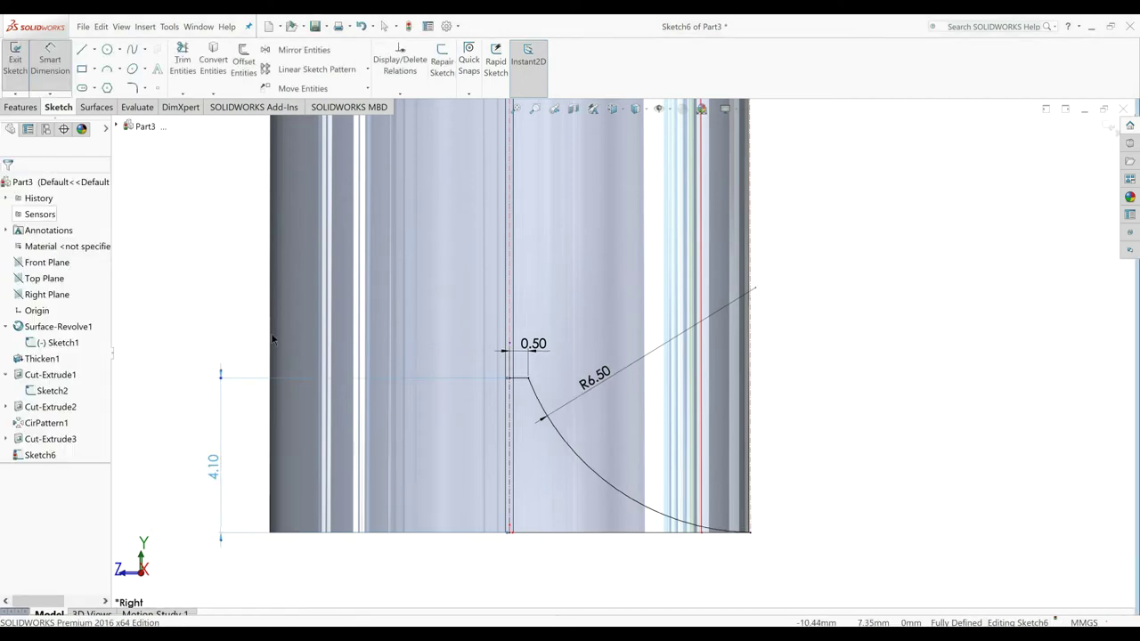
pyautogui.click(85, 49)
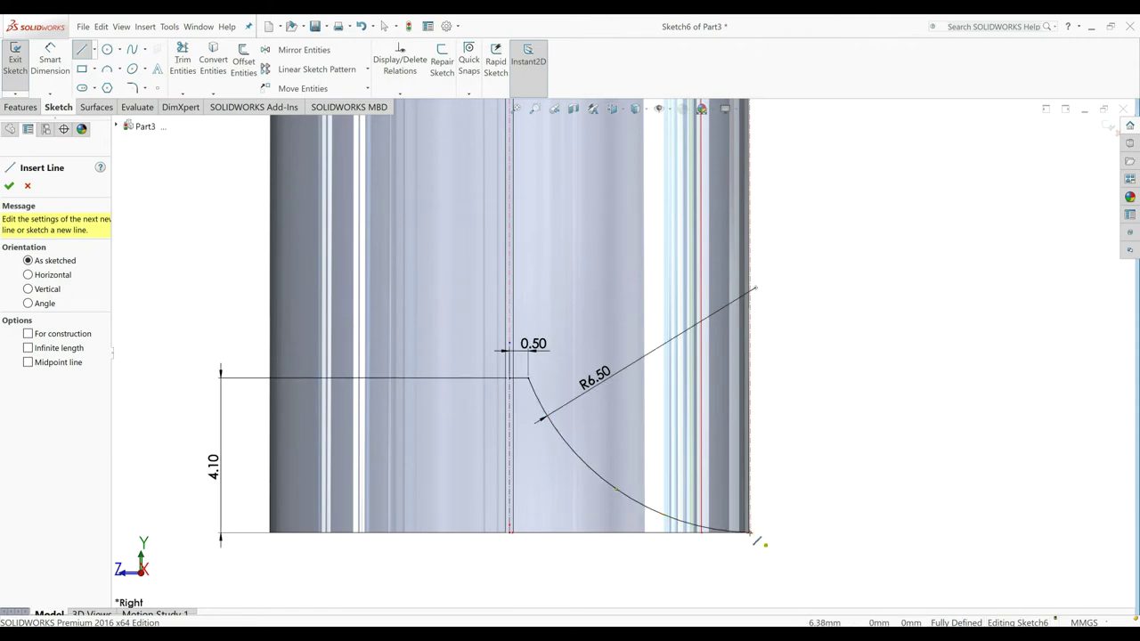
pyautogui.click(751, 534)
pyautogui.press('z')
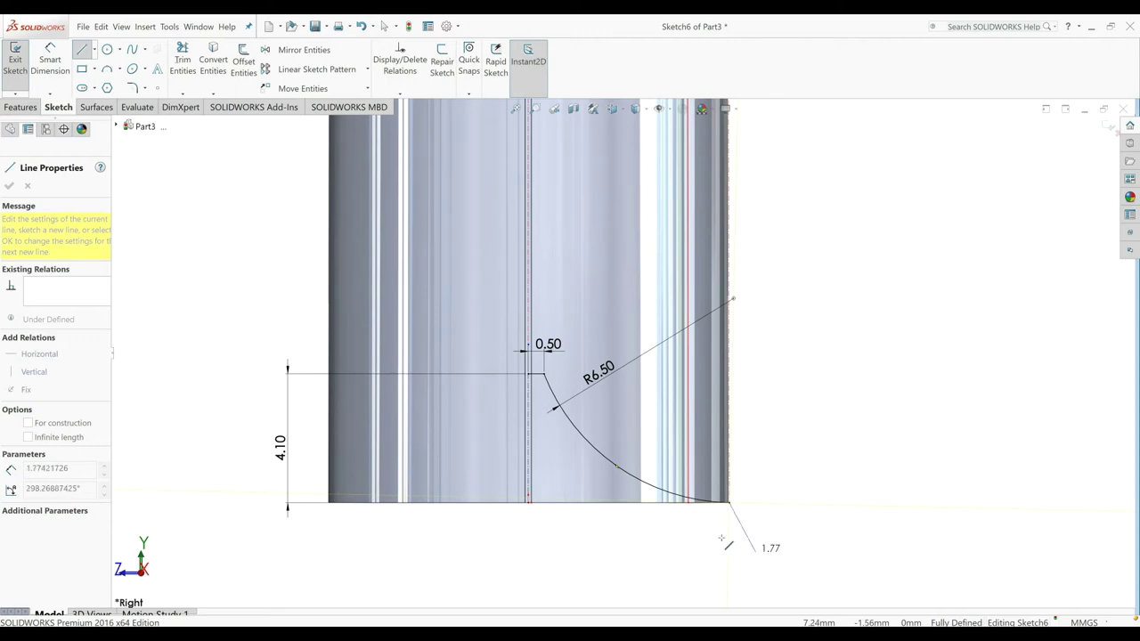
pyautogui.click(82, 49)
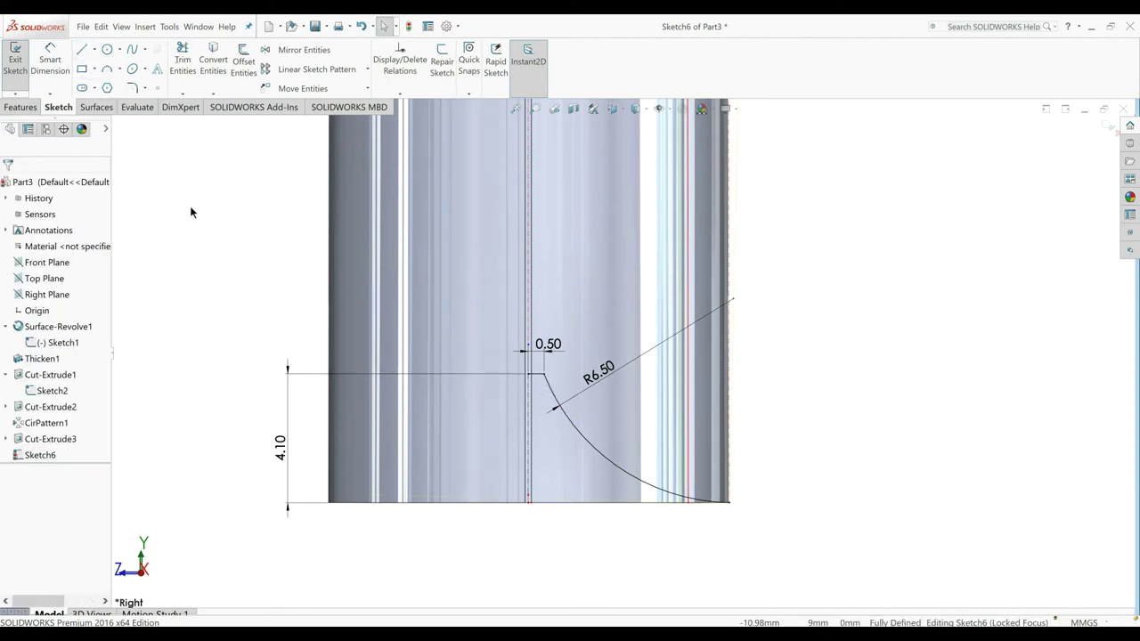
# Step: Mirror the short line and arc across the vertical centreline
pyautogui.click(285, 52)
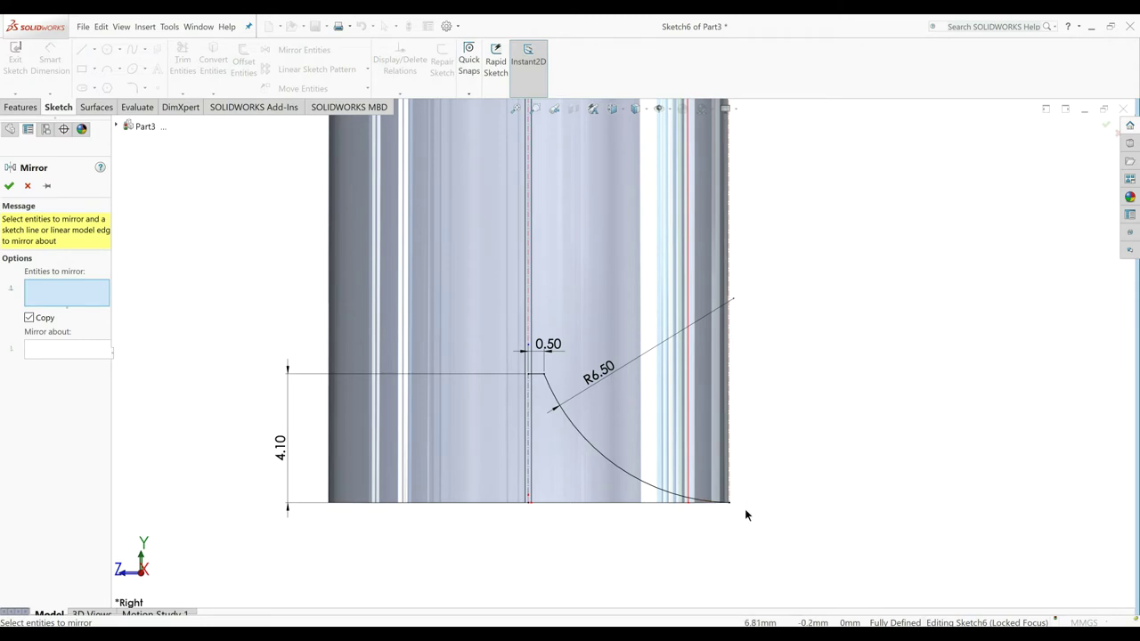
pyautogui.click(540, 355)
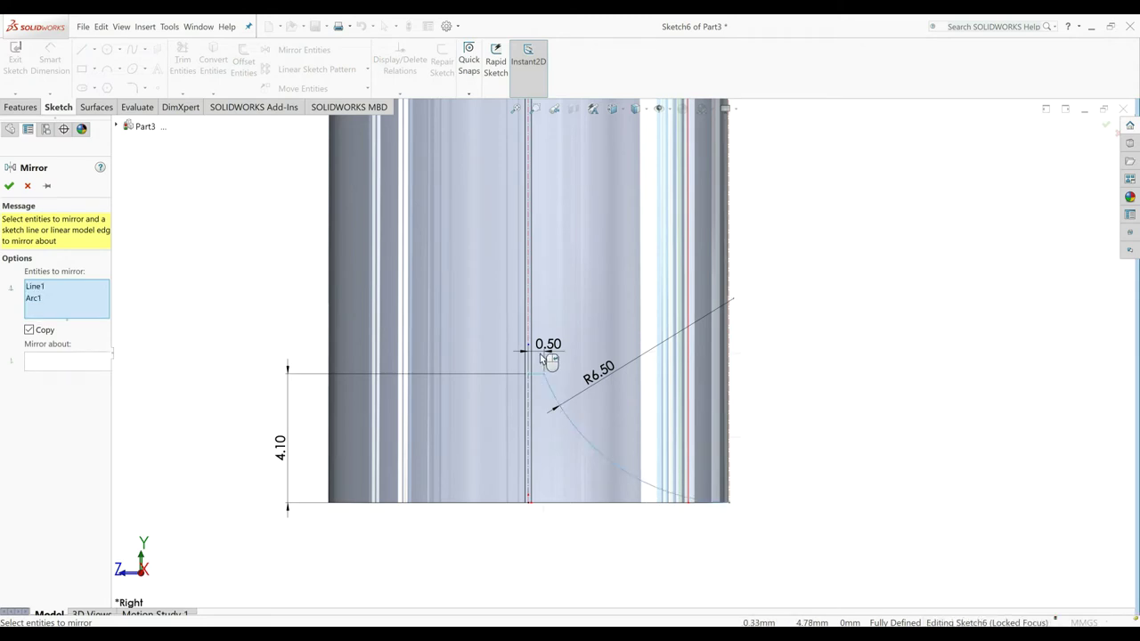
pyautogui.click(79, 359)
pyautogui.scroll(-2, 508, 421)
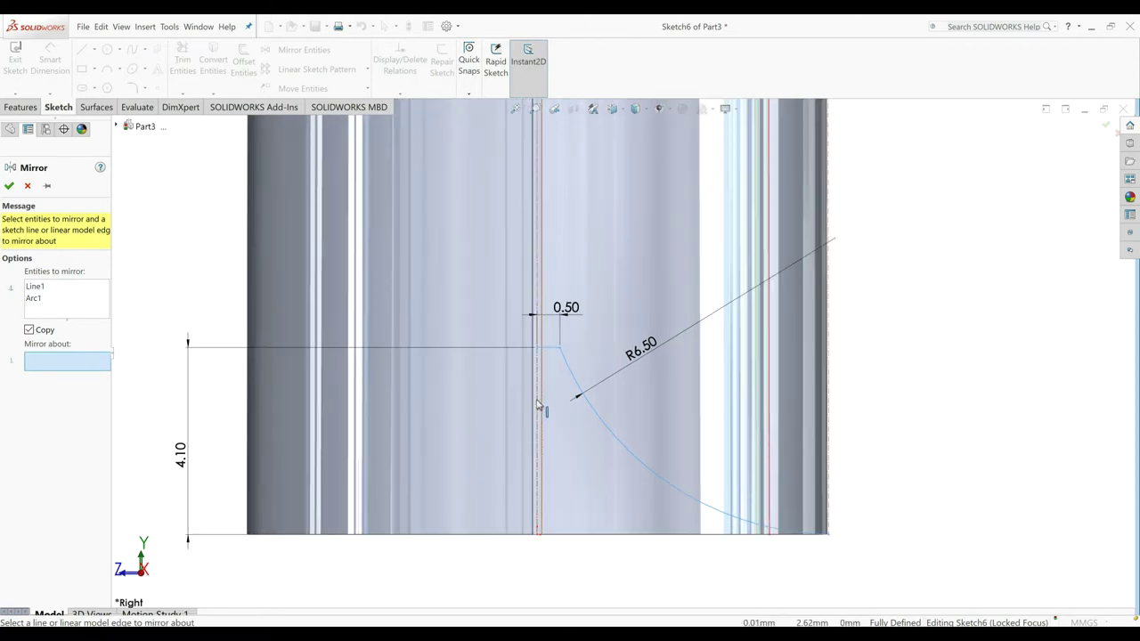
pyautogui.click(537, 332)
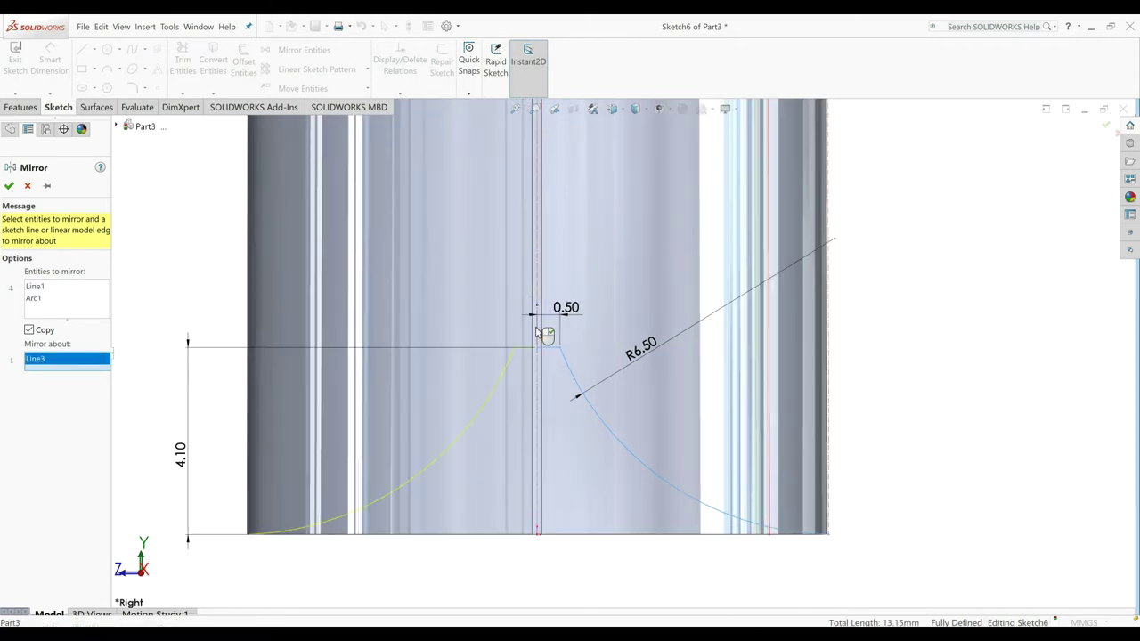
pyautogui.click(7, 186)
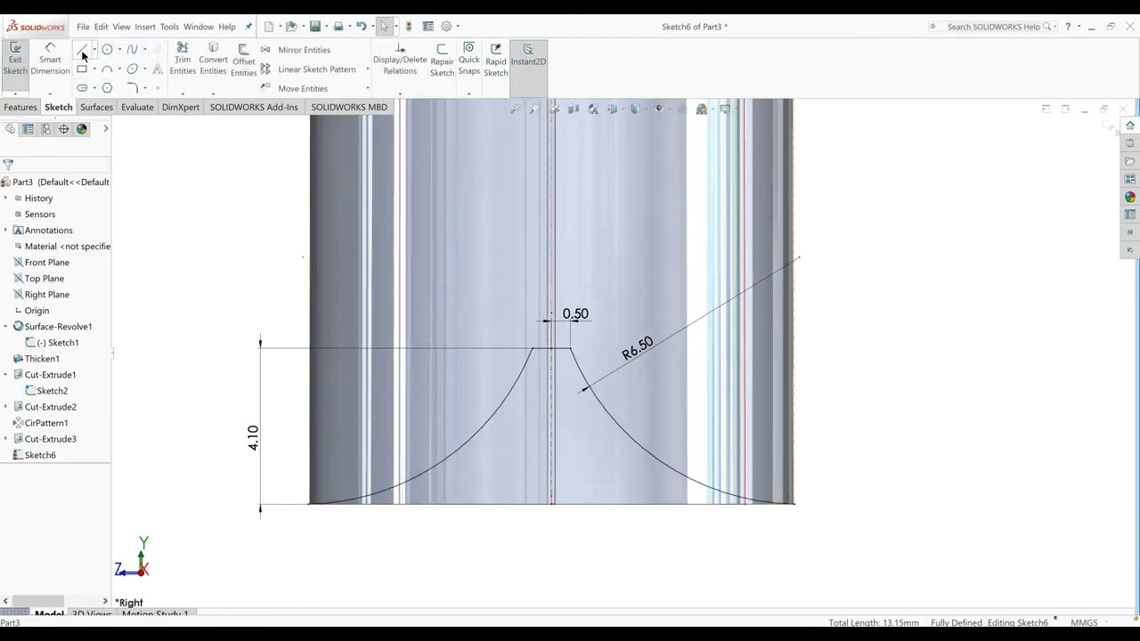
# Step: Close the profile with two slanted lines and a long base below the tube, then exit
pyautogui.click(82, 50)
pyautogui.click(311, 504)
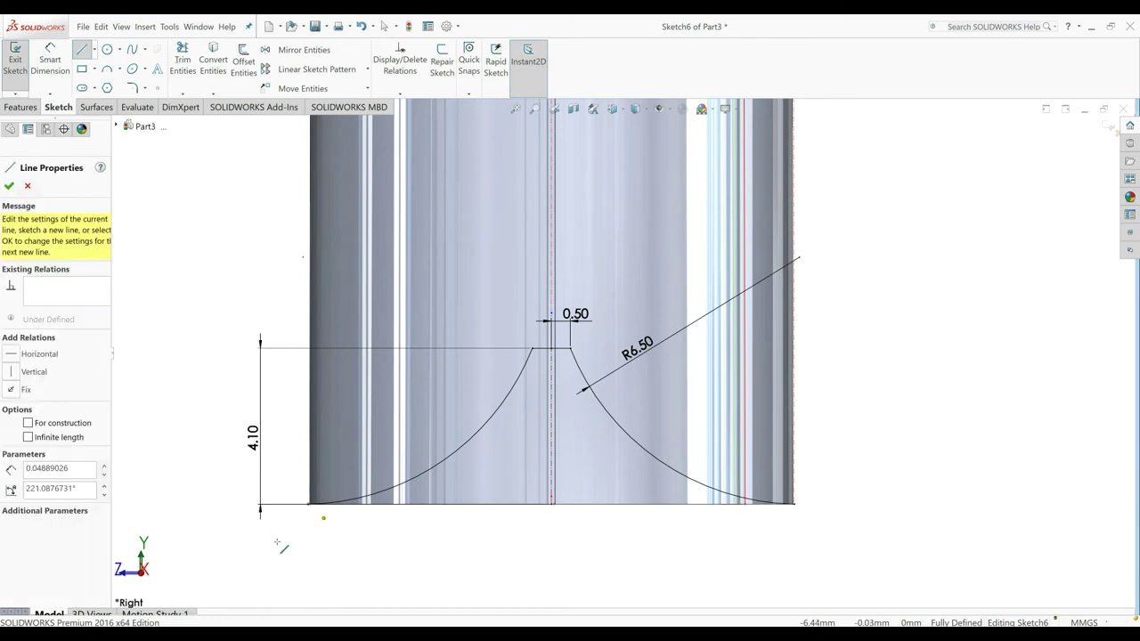
pyautogui.click(256, 564)
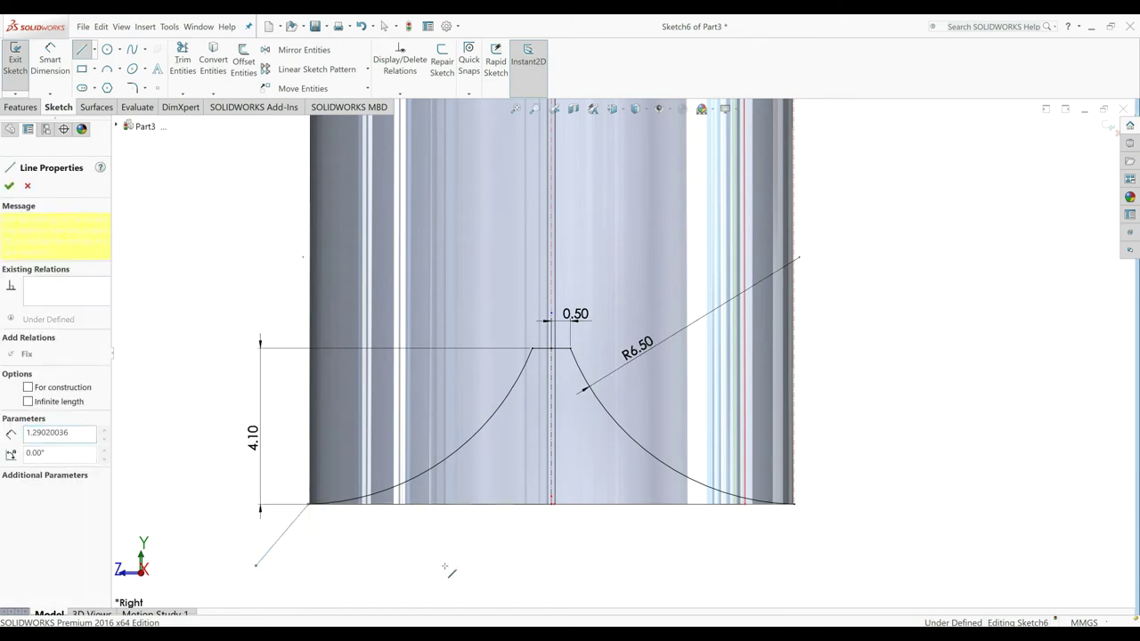
pyautogui.click(858, 565)
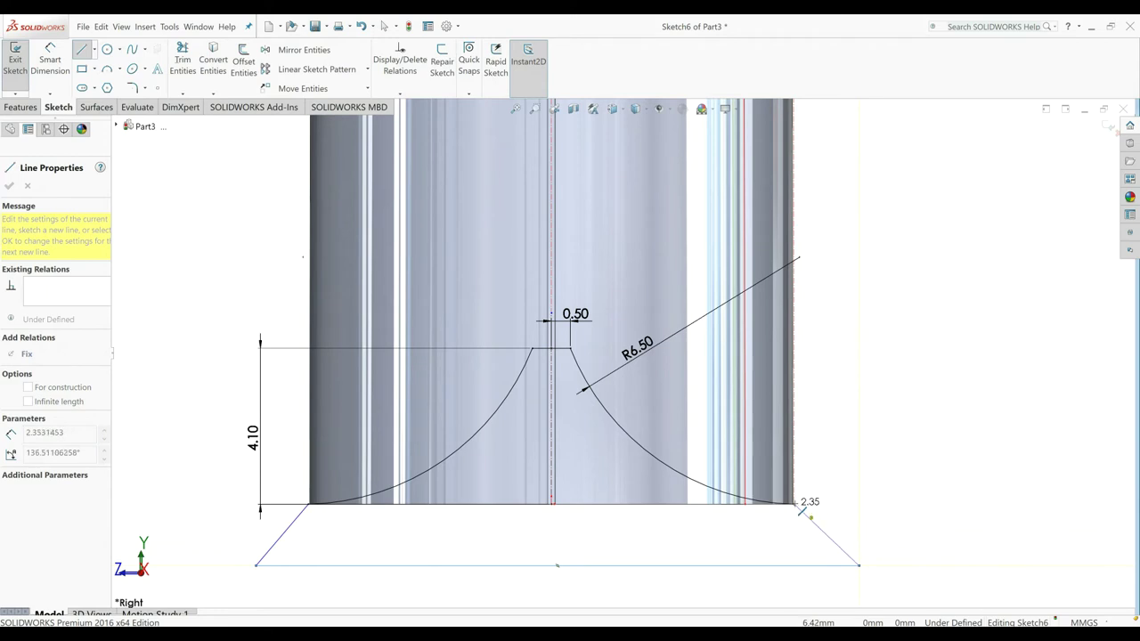
pyautogui.click(795, 505)
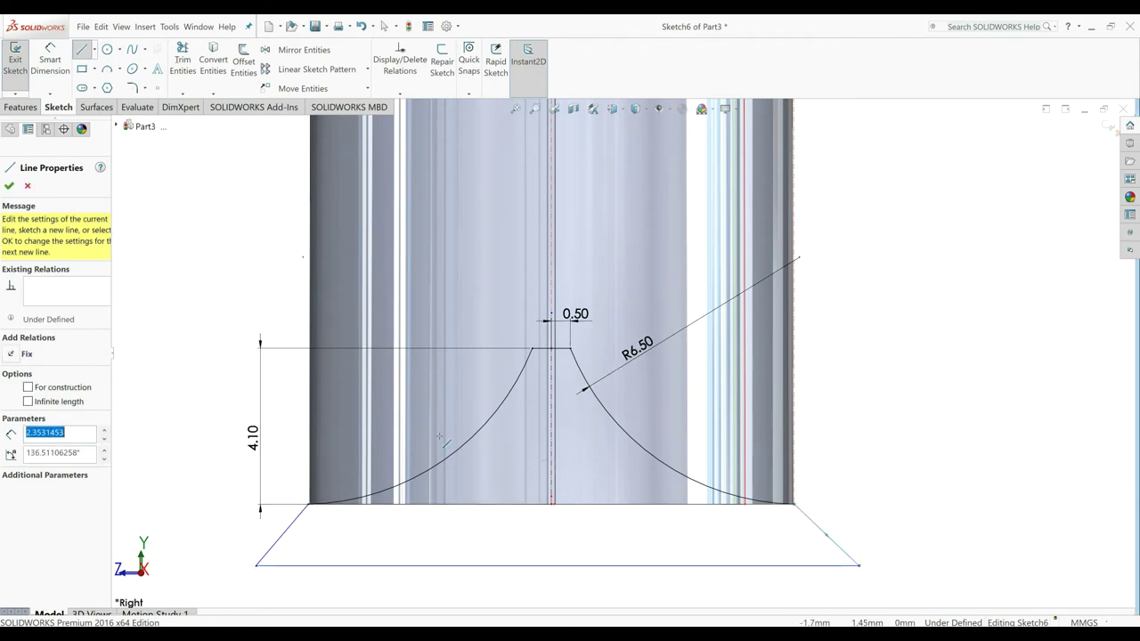
pyautogui.click(7, 187)
pyautogui.press('z')
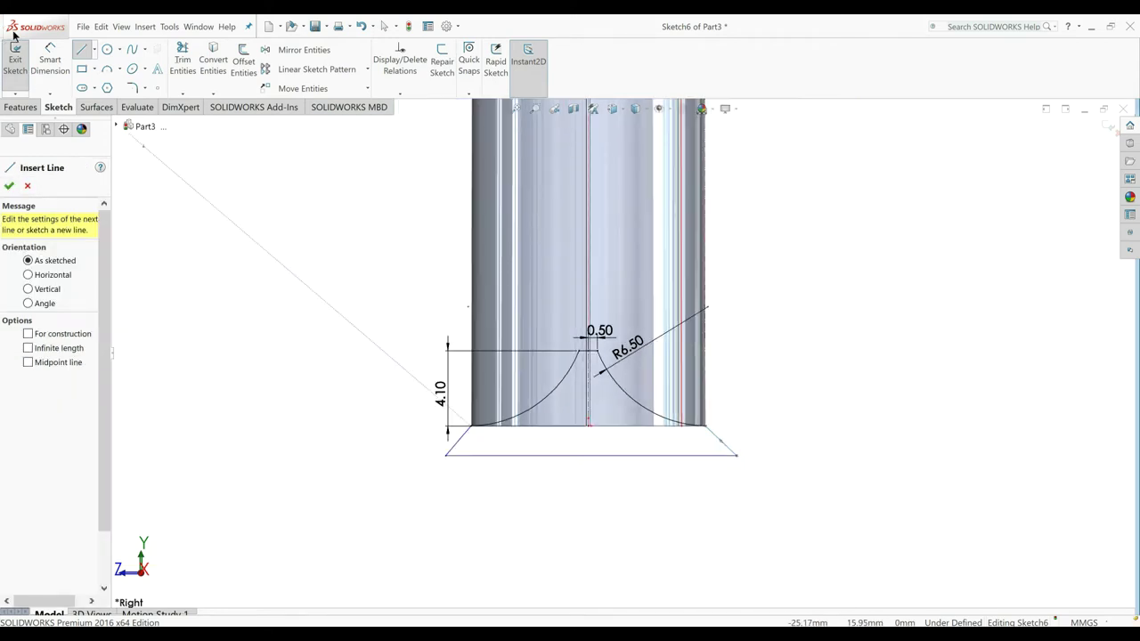
pyautogui.click(15, 55)
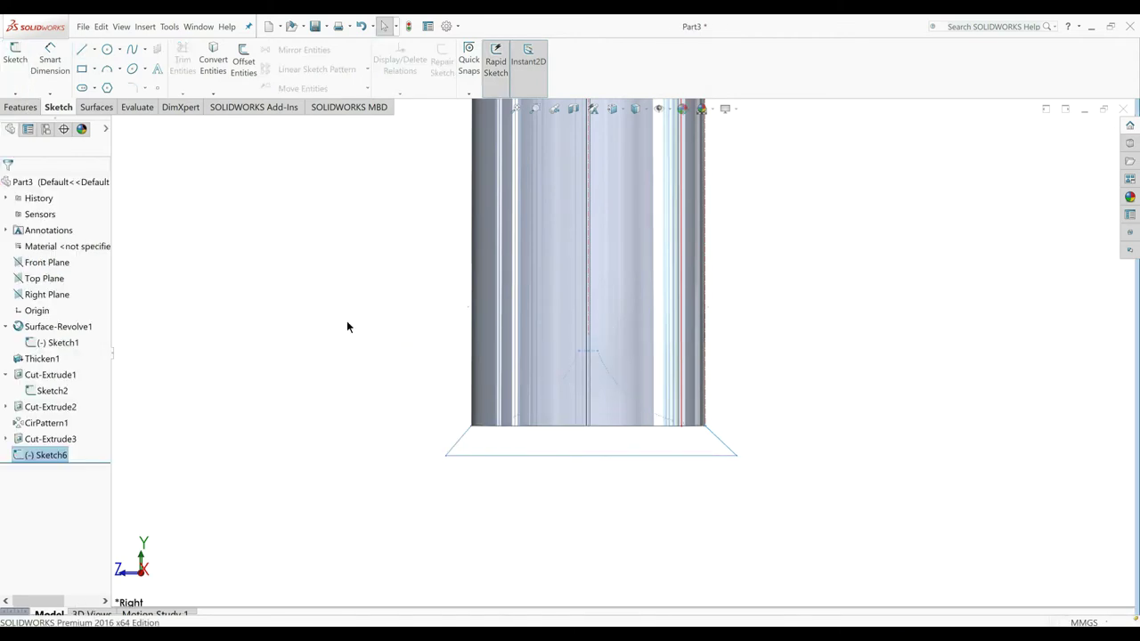
# Step: Extrude-cut Sketch6 20 mm blind in the reversed direction, notching the tube's bottom
pyautogui.moveTo(347, 327)
pyautogui.mouseDown(button='middle')
pyautogui.moveTo(288, 374)
pyautogui.moveTo(361, 229)
pyautogui.moveTo(238, 143)
pyautogui.mouseUp(button='middle')
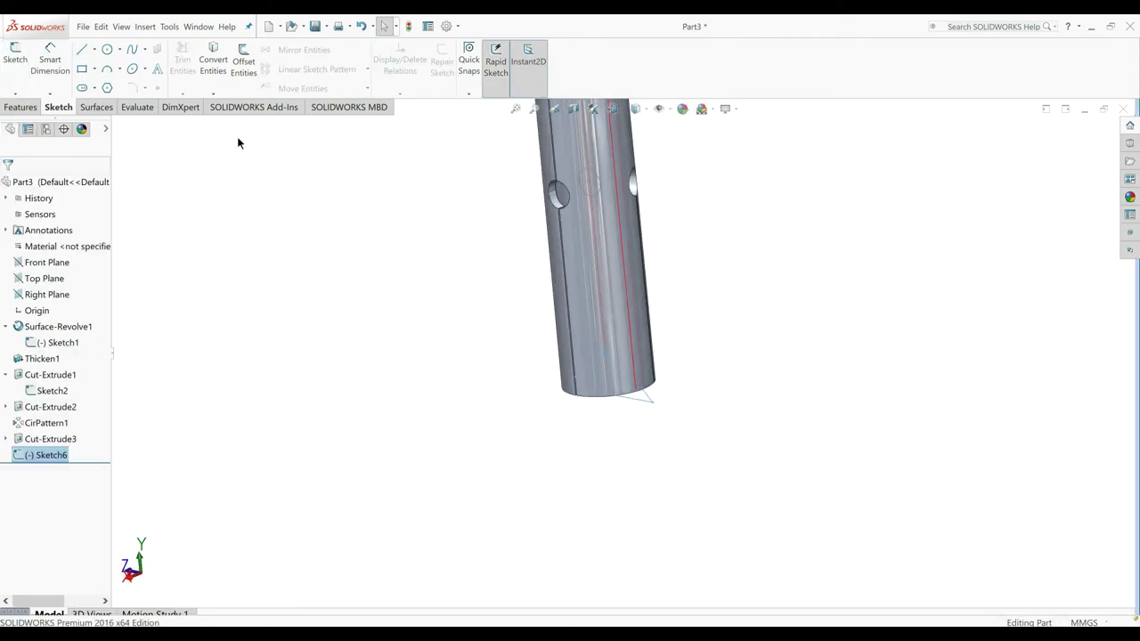
pyautogui.click(20, 107)
pyautogui.click(196, 60)
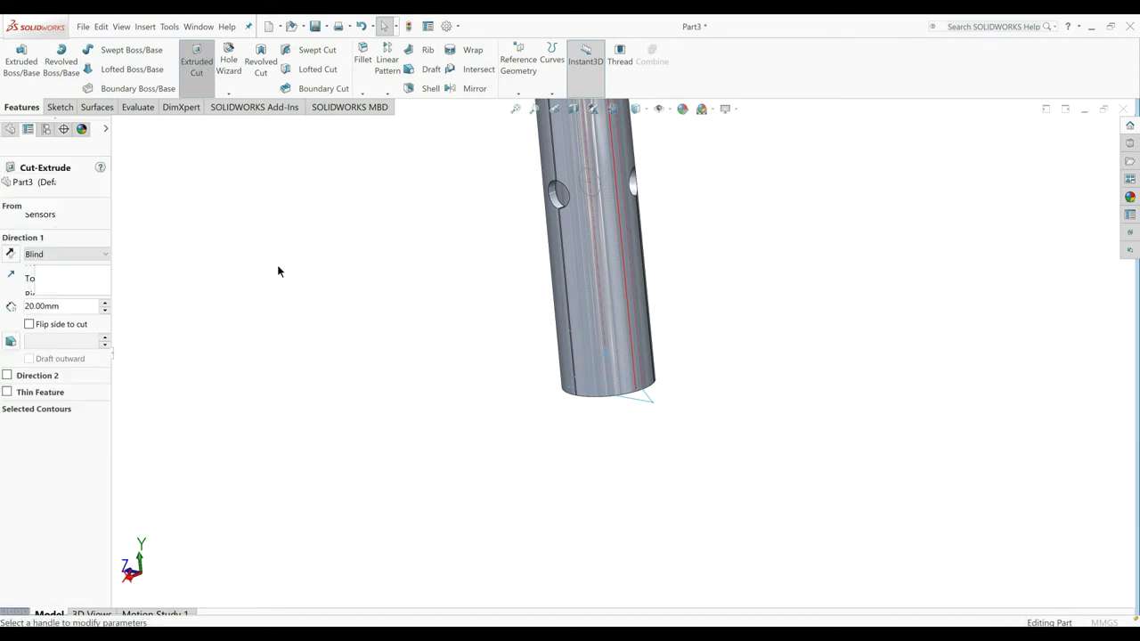
pyautogui.click(8, 254)
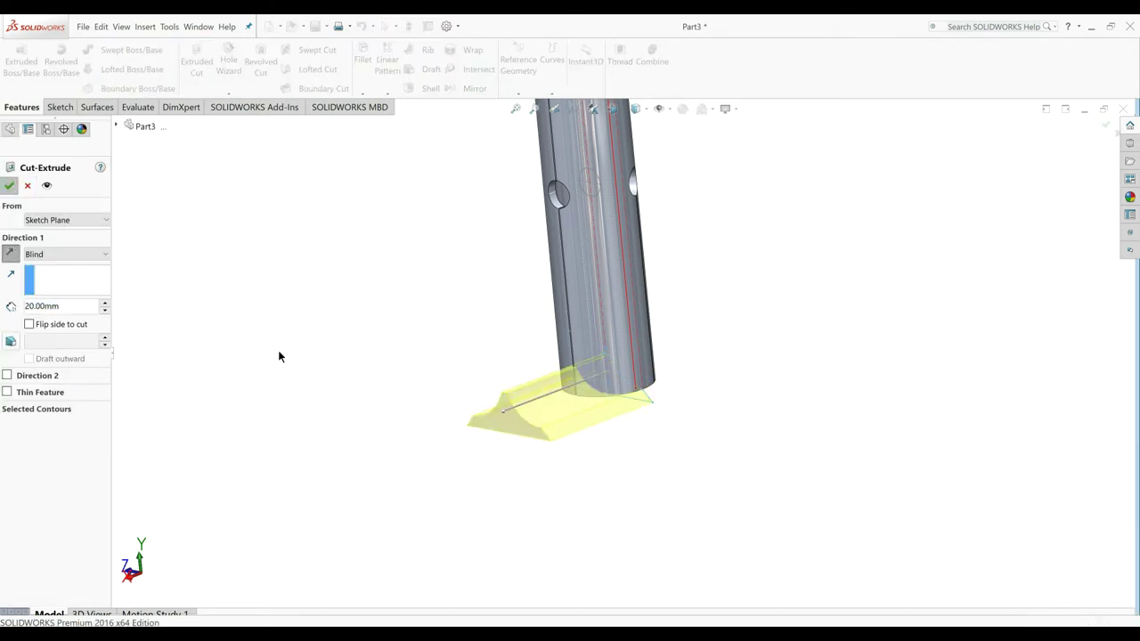
pyautogui.press('Return')
pyautogui.moveTo(465, 389)
pyautogui.mouseDown(button='middle')
pyautogui.moveTo(499, 397)
pyautogui.moveTo(486, 336)
pyautogui.moveTo(448, 330)
pyautogui.moveTo(440, 372)
pyautogui.moveTo(397, 375)
pyautogui.moveTo(537, 368)
pyautogui.moveTo(669, 183)
pyautogui.mouseUp(button='middle')
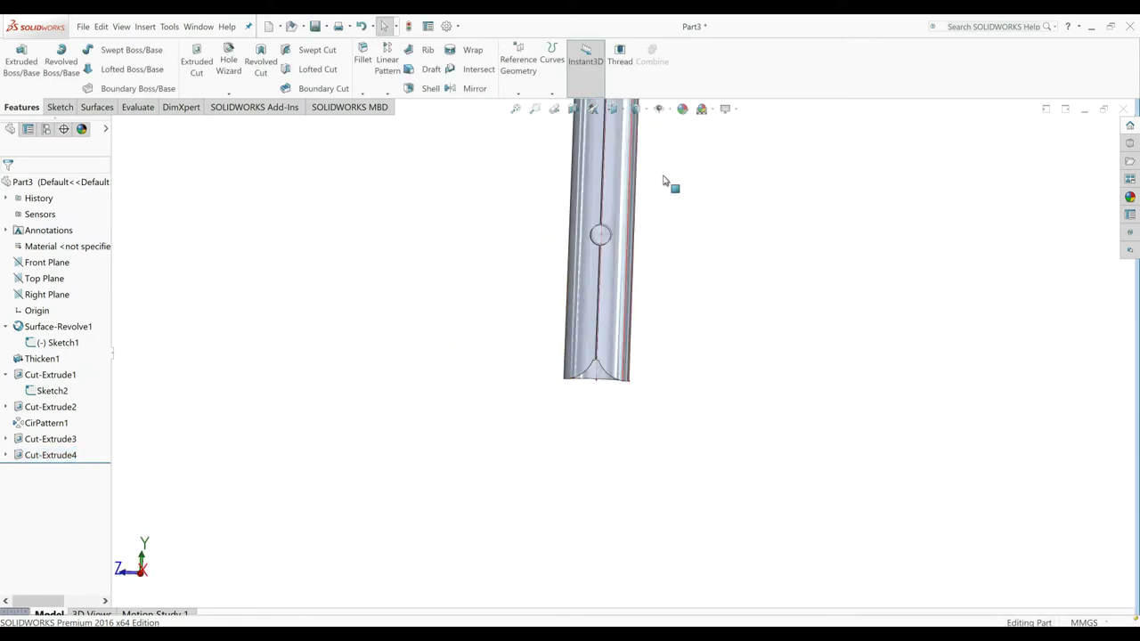
pyautogui.scroll(2, 673, 192)
pyautogui.scroll(-2, 643, 326)
pyautogui.scroll(-2, 649, 338)
# Step: Hide Sketch2 in the model
pyautogui.scroll(-1, 623, 338)
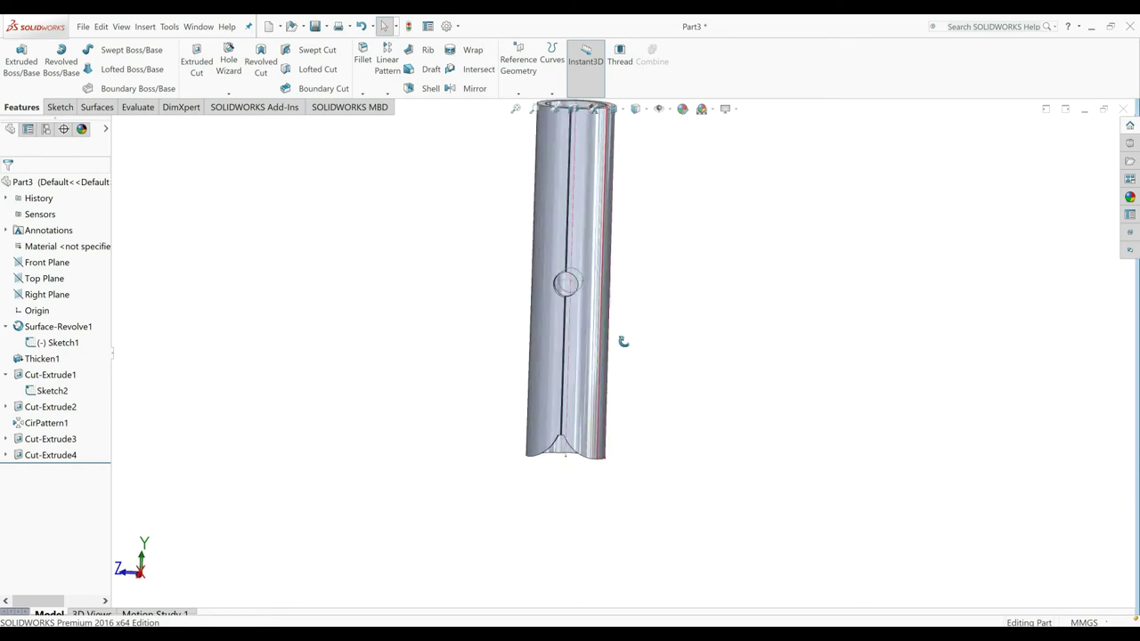
pyautogui.moveTo(623, 338); pyautogui.dragTo(601, 359, button='middle')
pyautogui.rightClick(73, 343)
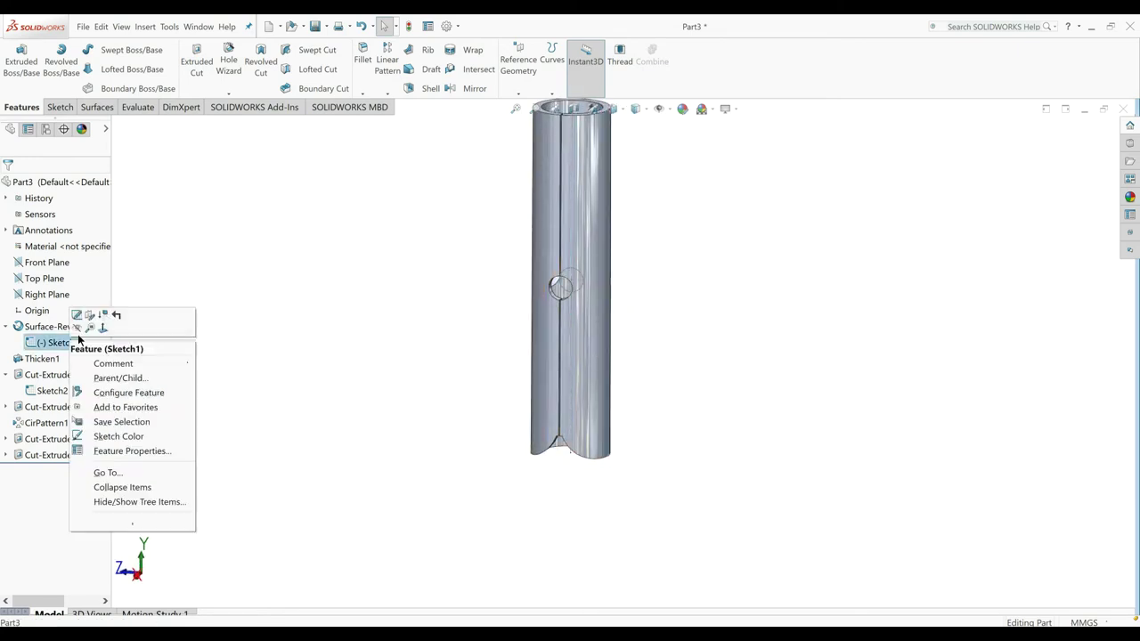
pyautogui.click(82, 333)
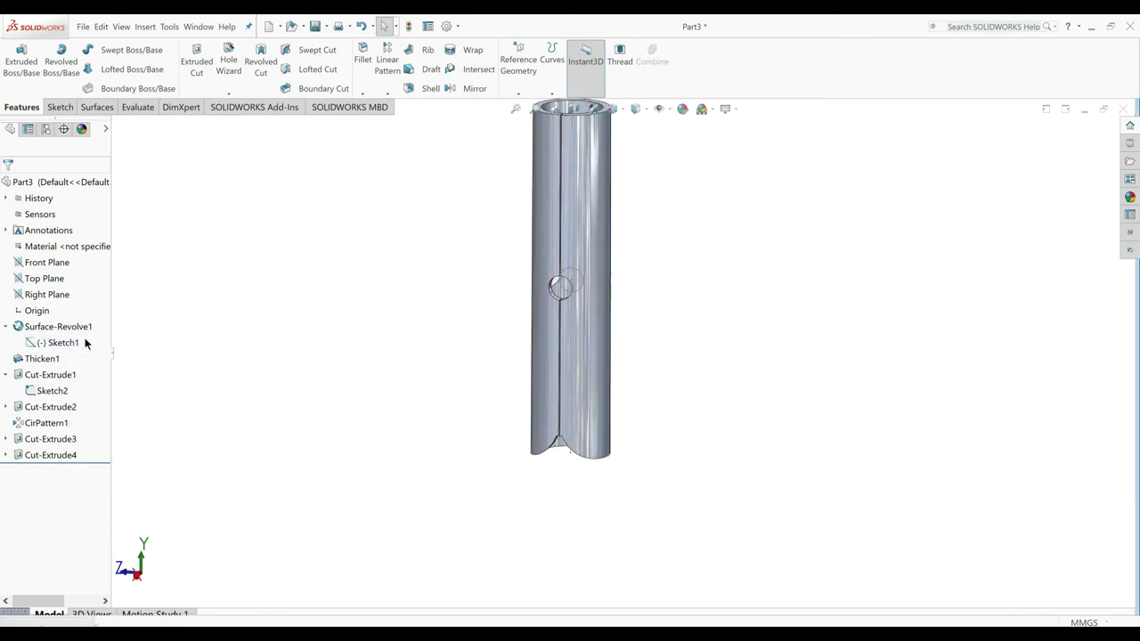
pyautogui.rightClick(54, 390)
pyautogui.click(54, 379)
pyautogui.moveTo(427, 283)
pyautogui.mouseDown(button='middle')
pyautogui.moveTo(401, 259)
pyautogui.moveTo(485, 293)
pyautogui.moveTo(611, 258)
pyautogui.mouseUp(button='middle')
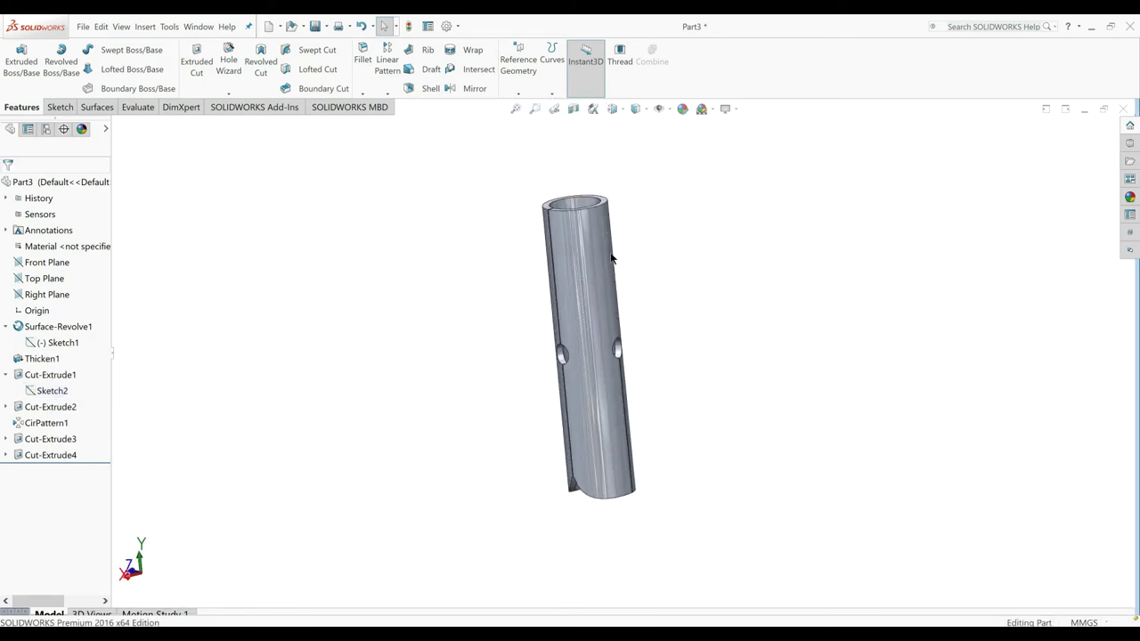
# Step: Circularly pattern Cut-Extrude4 about the tube's top edge, 3 instances over 360°
pyautogui.click(389, 94)
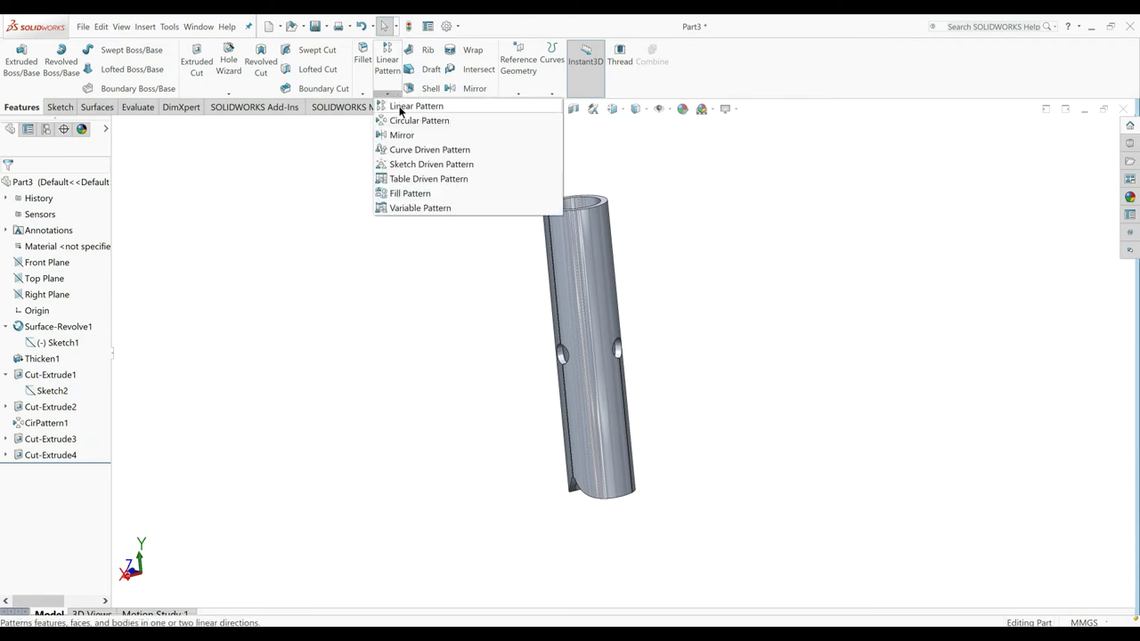
pyautogui.click(419, 120)
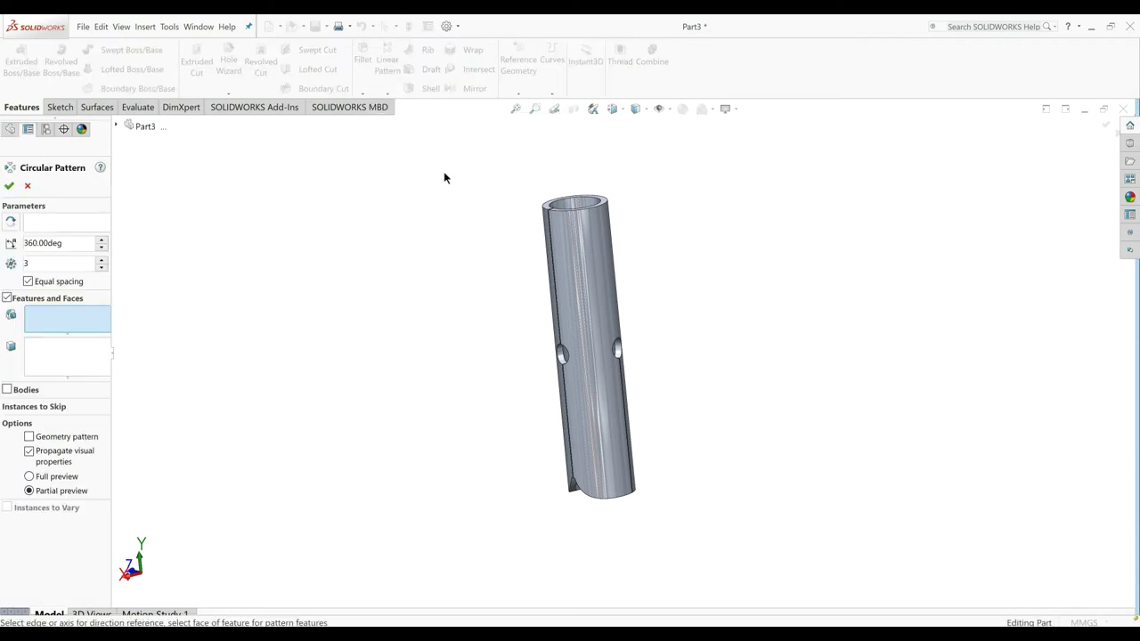
pyautogui.moveTo(444, 171); pyautogui.dragTo(599, 252, button='middle')
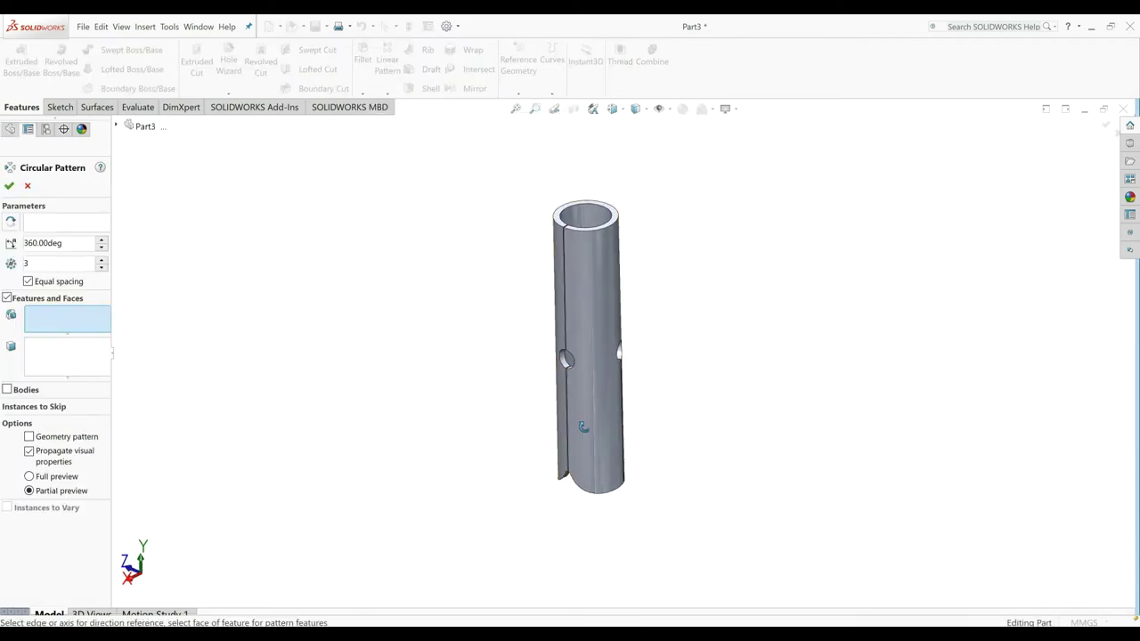
pyautogui.moveTo(588, 433); pyautogui.dragTo(571, 518, button='middle')
pyautogui.click(570, 489)
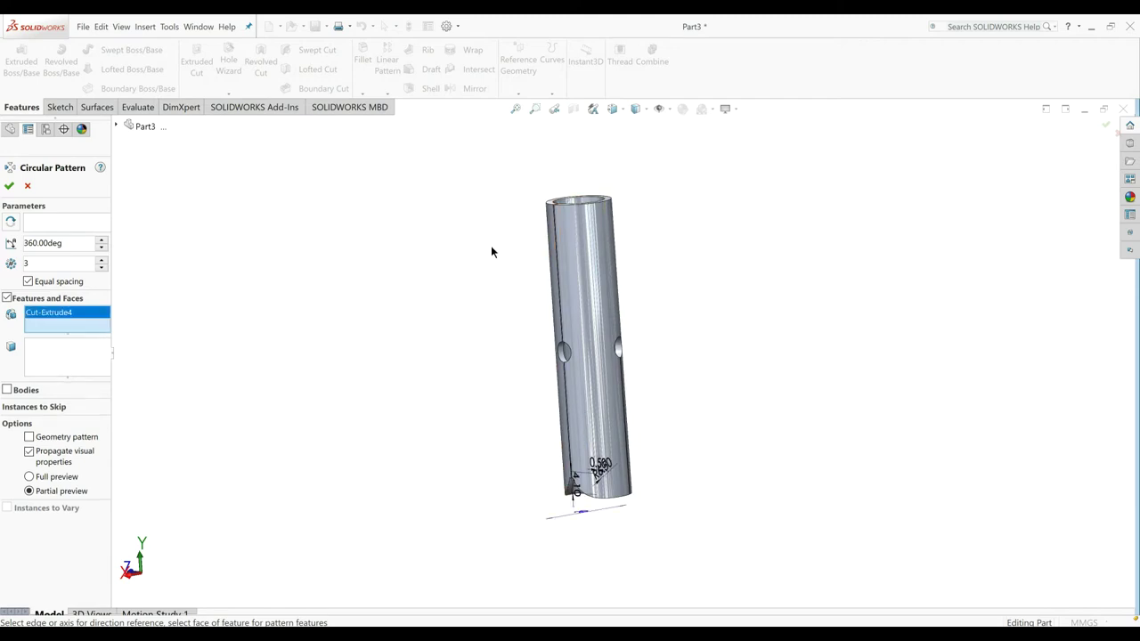
pyautogui.moveTo(491, 250); pyautogui.dragTo(490, 338, button='middle')
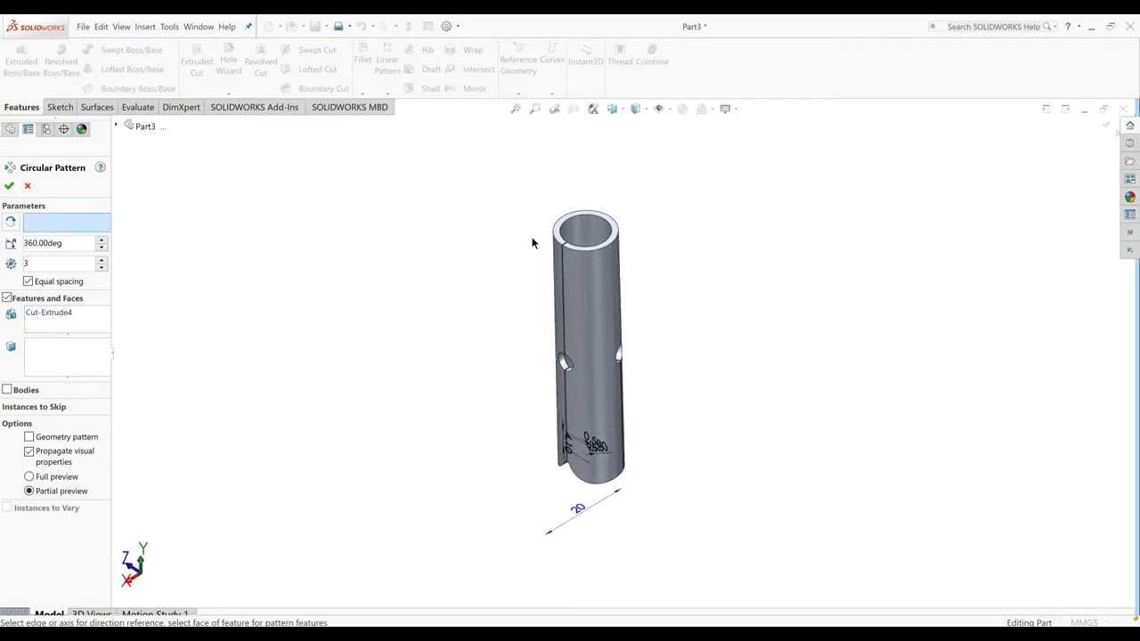
pyautogui.click(564, 243)
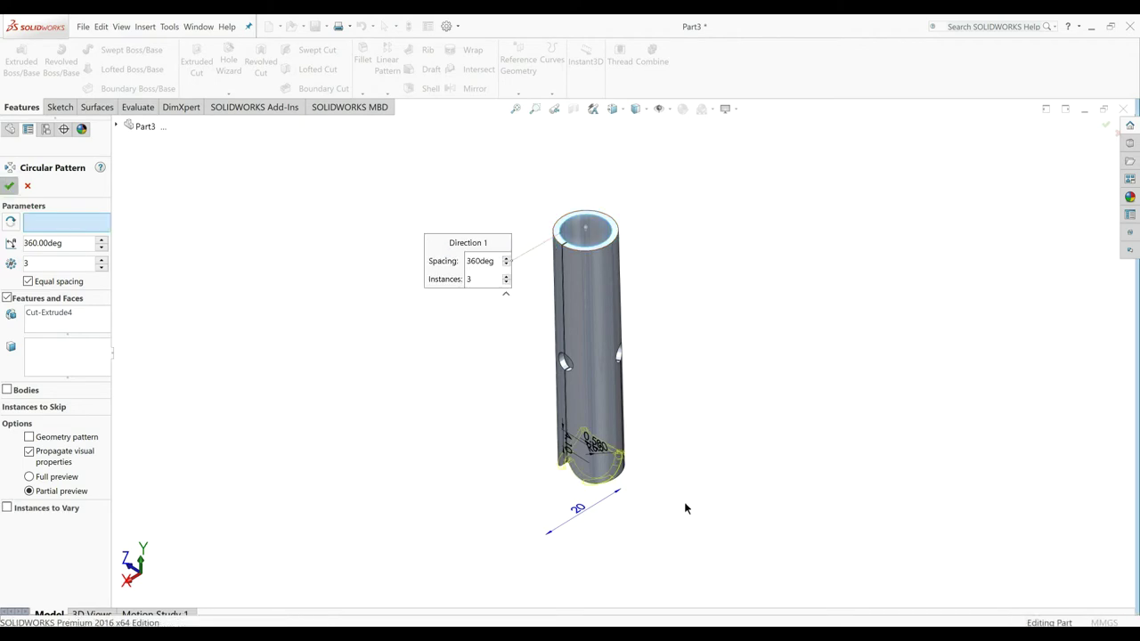
pyautogui.press('Return')
pyautogui.moveTo(649, 512)
pyautogui.mouseDown(button='middle')
pyautogui.moveTo(604, 409)
pyautogui.moveTo(788, 533)
pyautogui.moveTo(610, 308)
pyautogui.moveTo(623, 285)
pyautogui.mouseUp(button='middle')
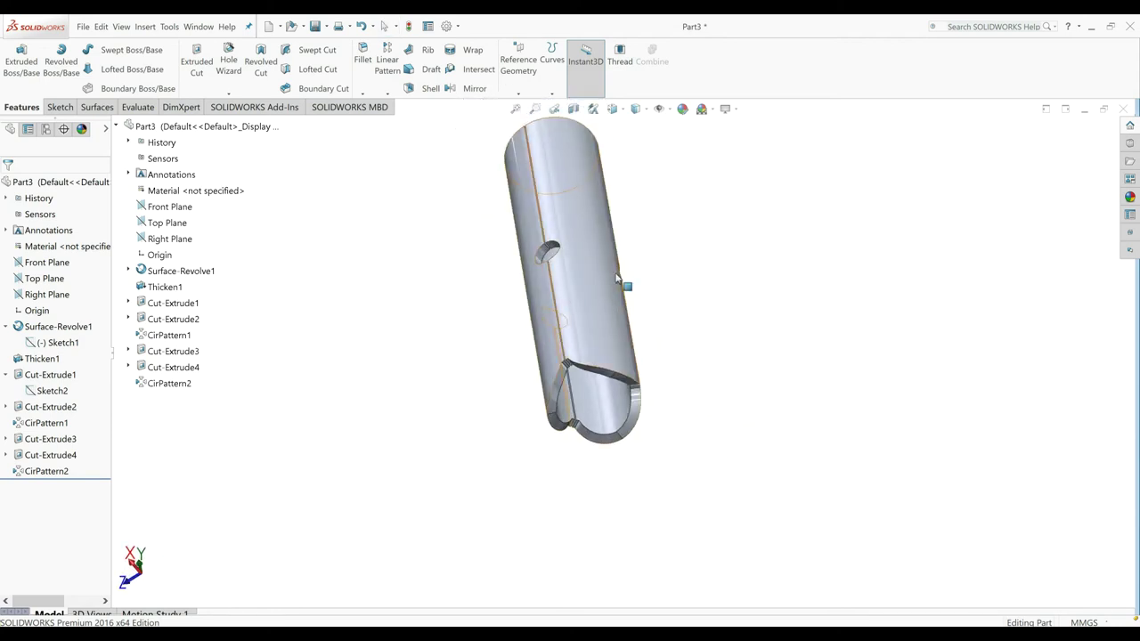
# Step: Fillet the upper, curved bottom and third notch edges with a 1 mm radius
pyautogui.scroll(-2, 648, 394)
pyautogui.scroll(-3, 606, 392)
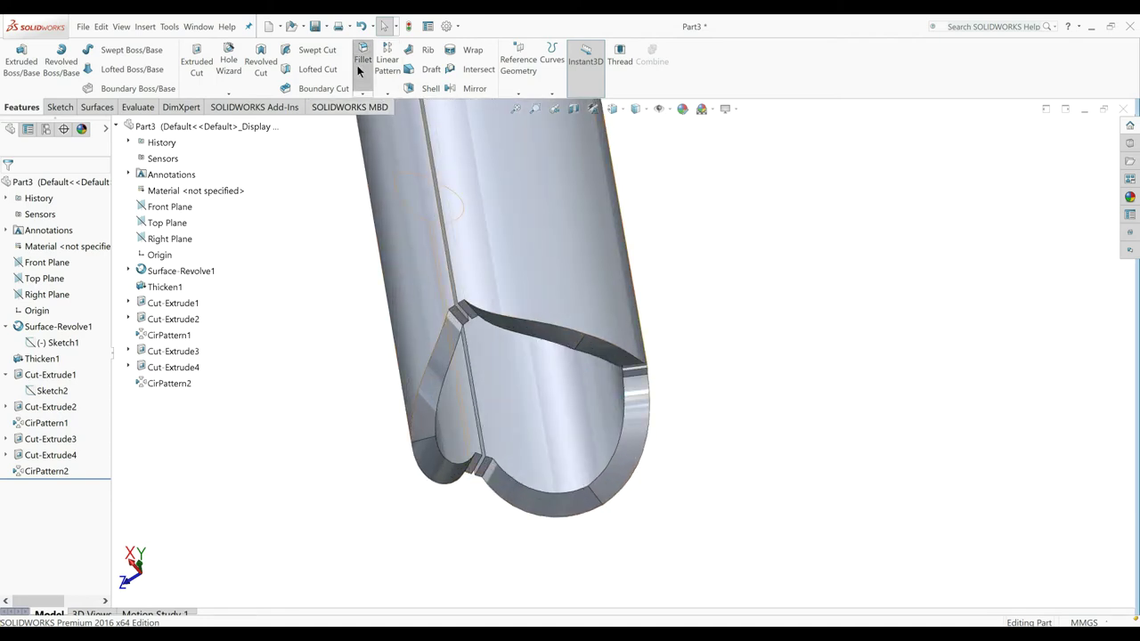
pyautogui.click(361, 56)
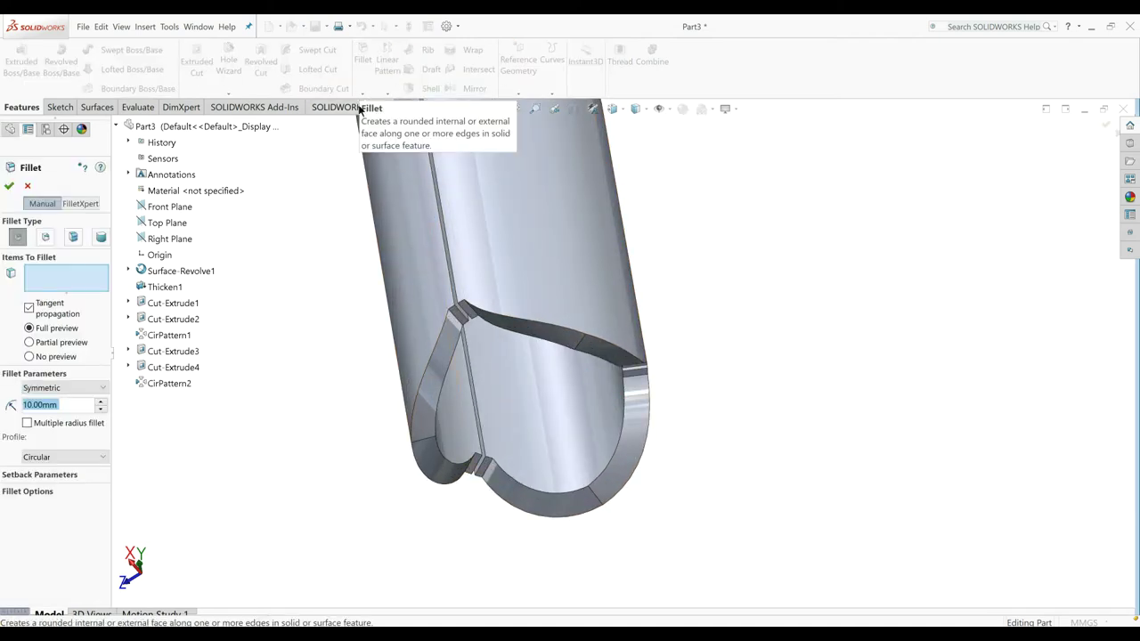
pyautogui.write('1')
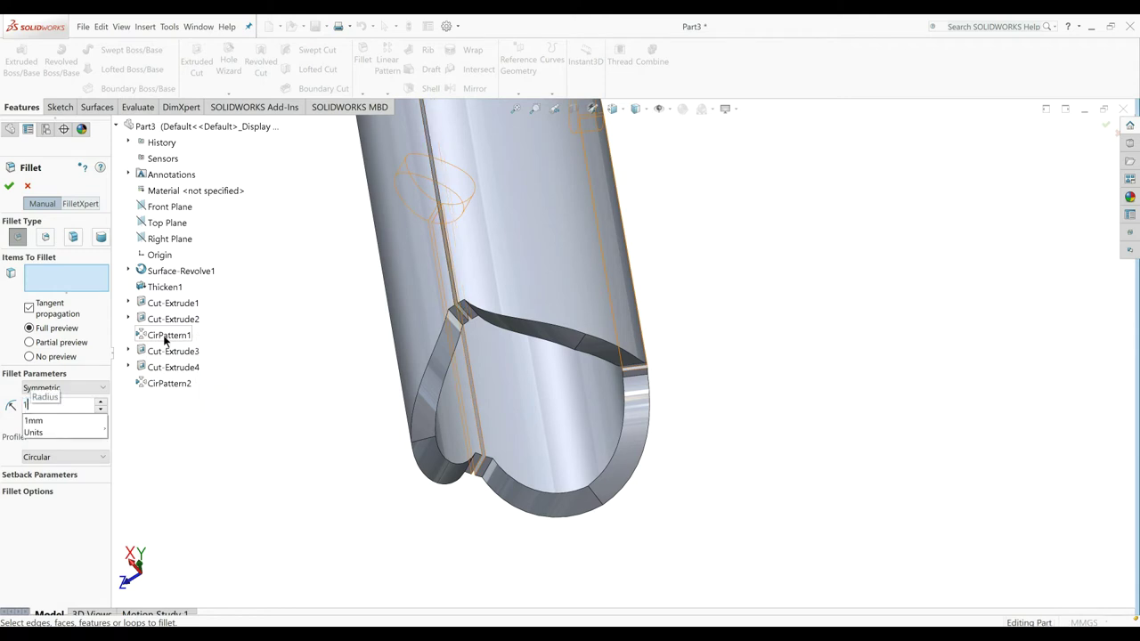
pyautogui.press('Return')
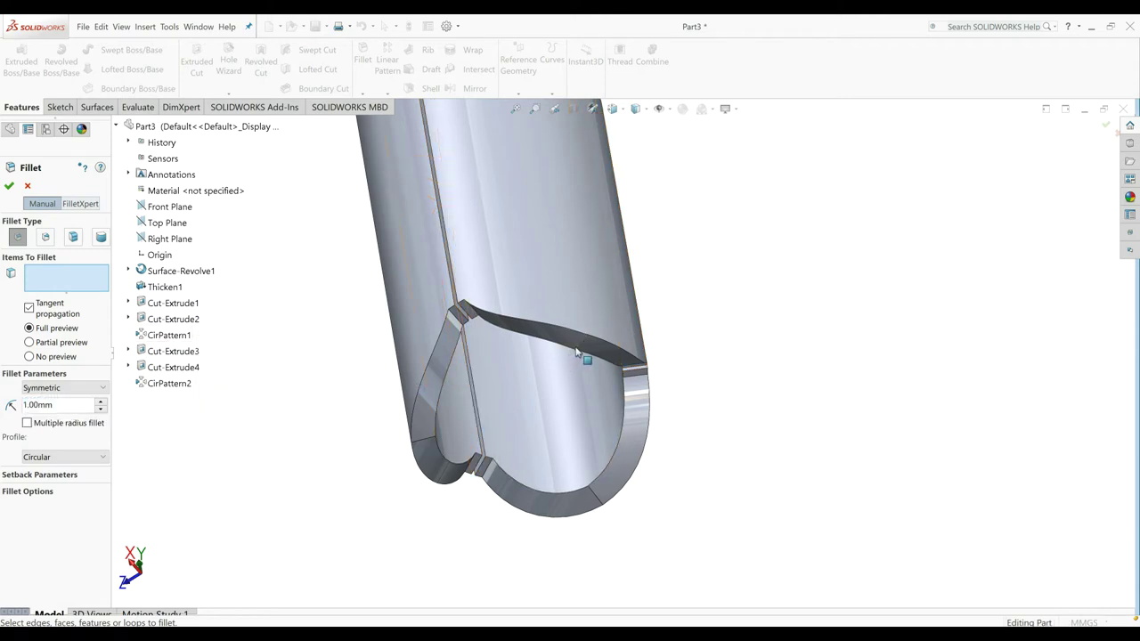
pyautogui.click(577, 349)
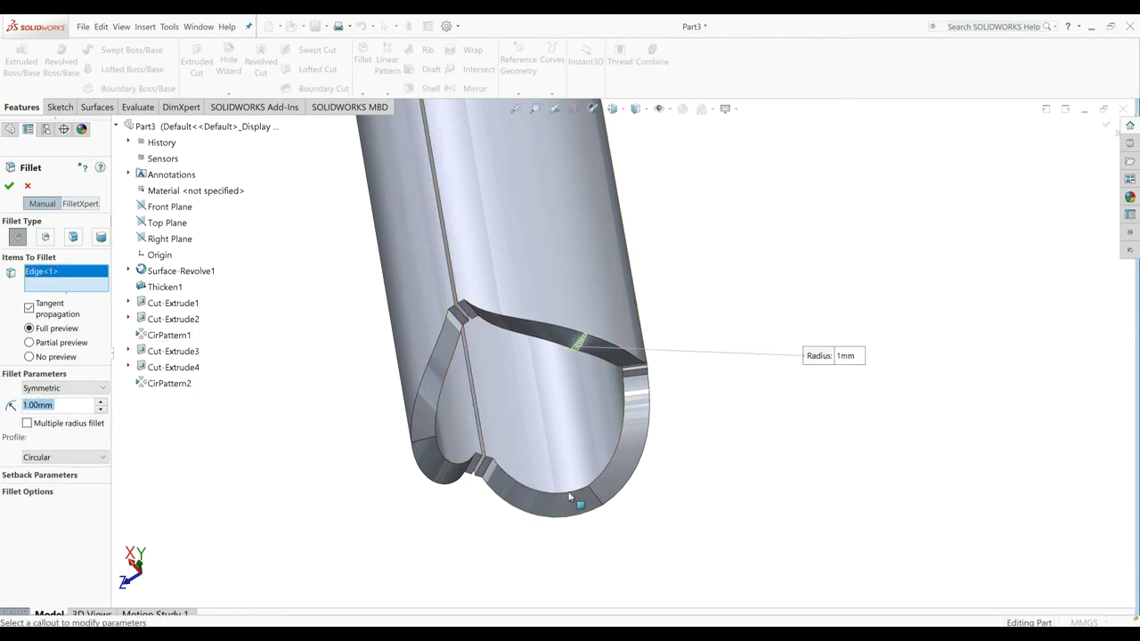
pyautogui.click(594, 500)
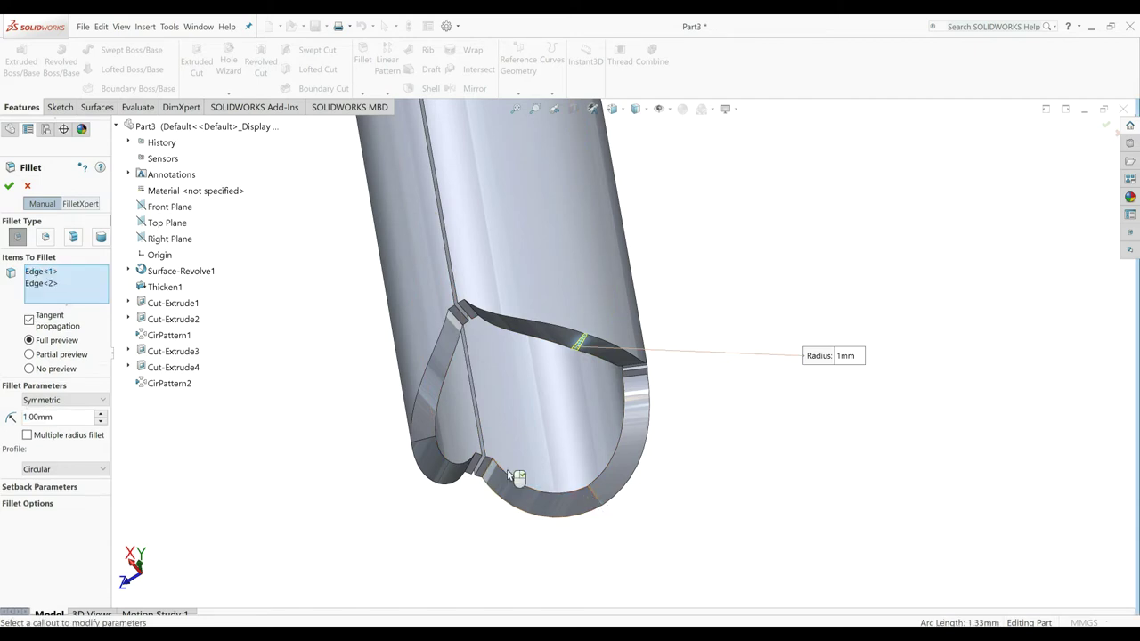
pyautogui.click(425, 443)
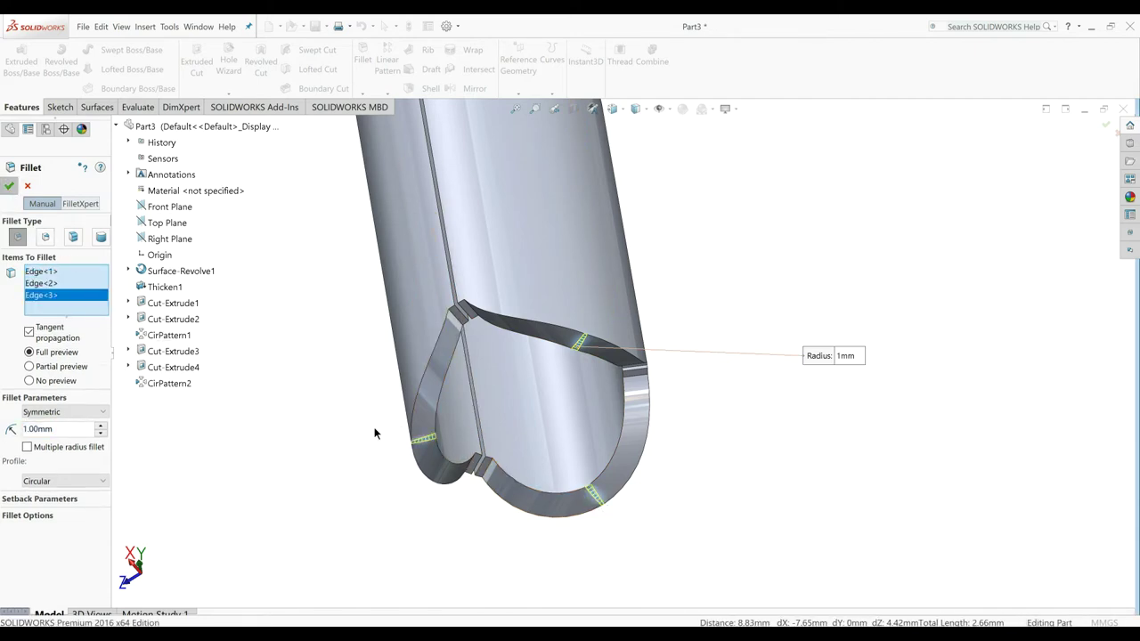
pyautogui.press('Return')
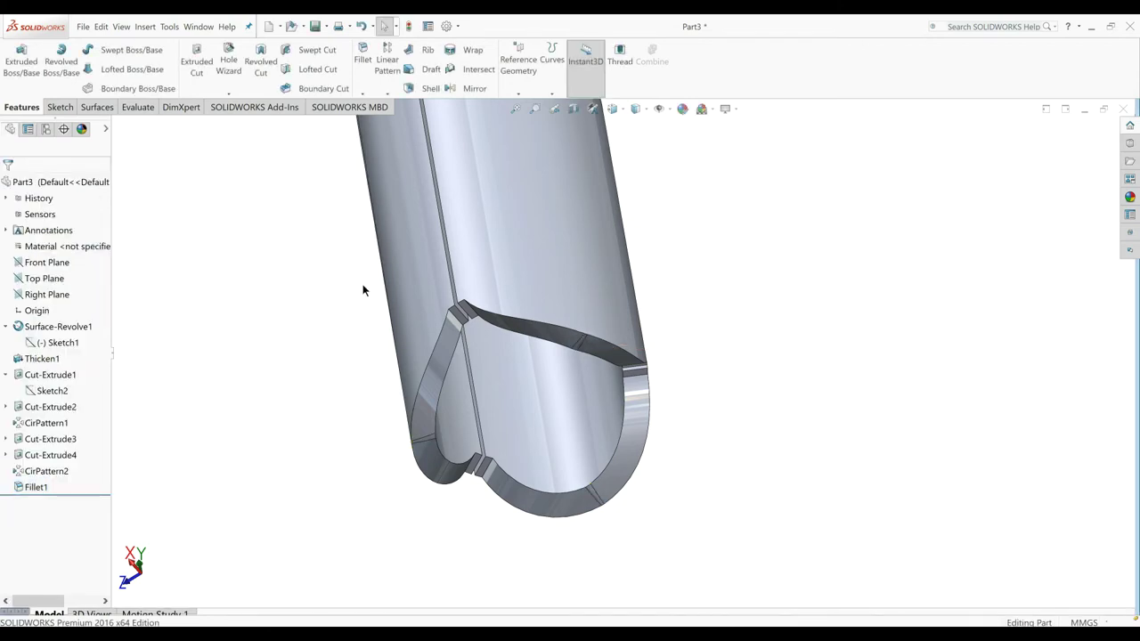
# Step: Reorient the part upright and edit Sketch1, the tube's revolve profile
pyautogui.press('f')
pyautogui.moveTo(434, 210); pyautogui.dragTo(458, 298, button='middle')
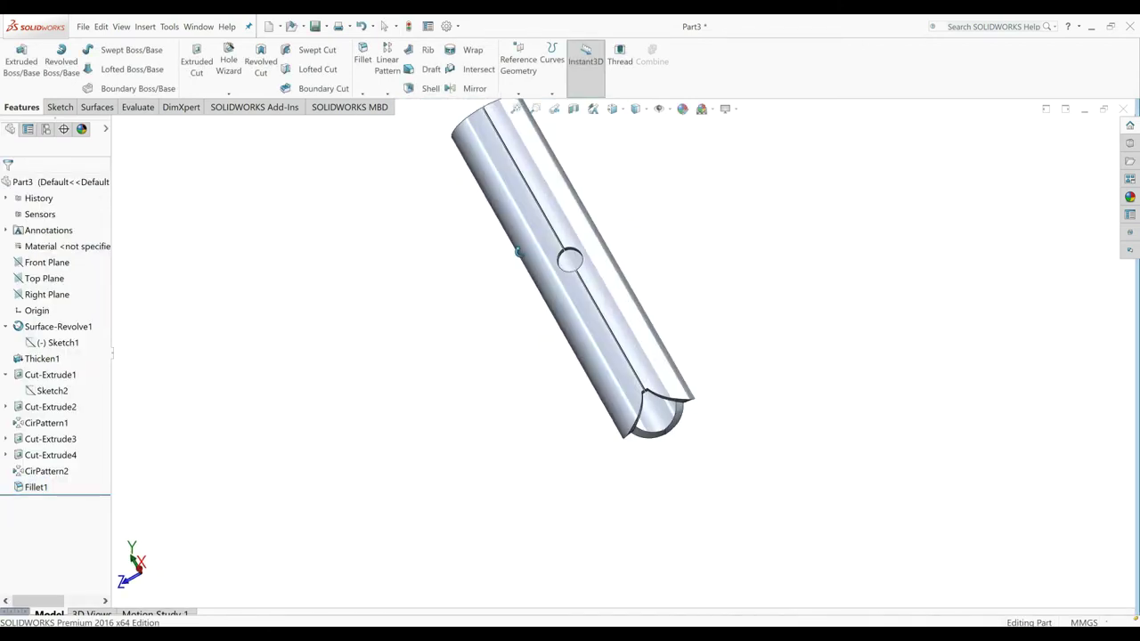
pyautogui.moveTo(458, 298)
pyautogui.mouseDown(button='middle')
pyautogui.moveTo(654, 280)
pyautogui.moveTo(713, 300)
pyautogui.mouseUp(button='middle')
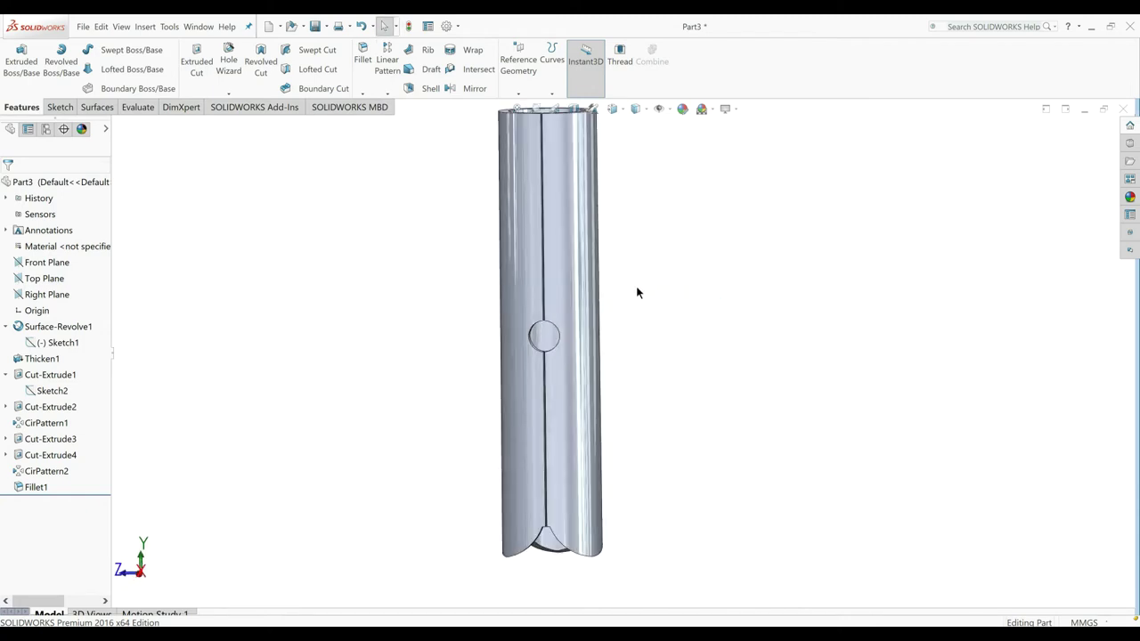
pyautogui.moveTo(635, 286); pyautogui.dragTo(666, 336, button='middle')
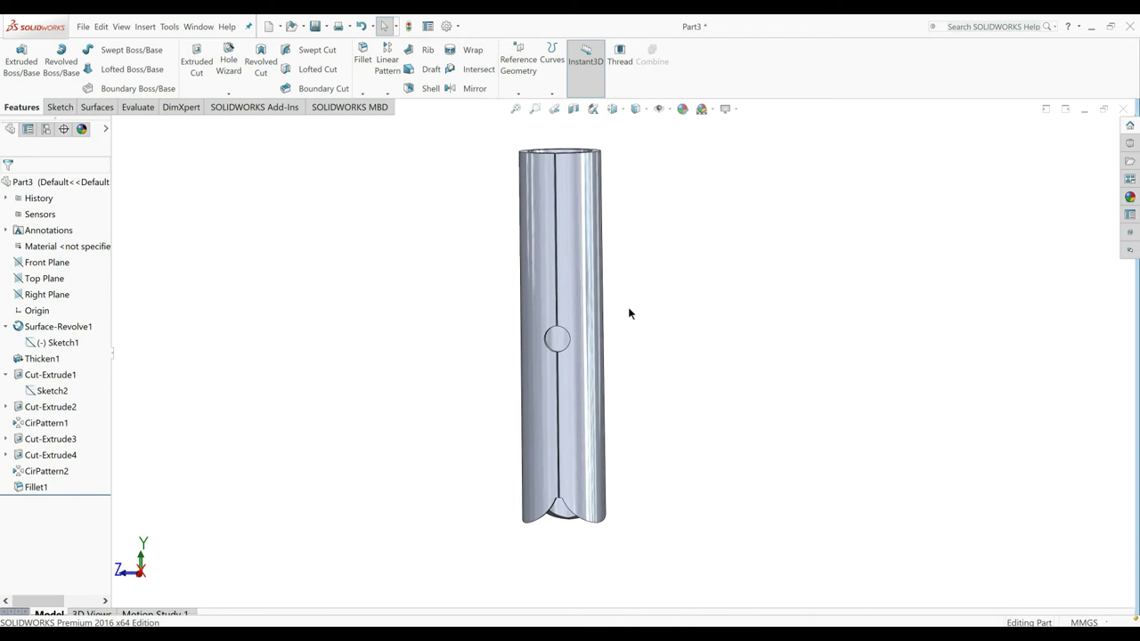
pyautogui.rightClick(81, 345)
pyautogui.click(84, 328)
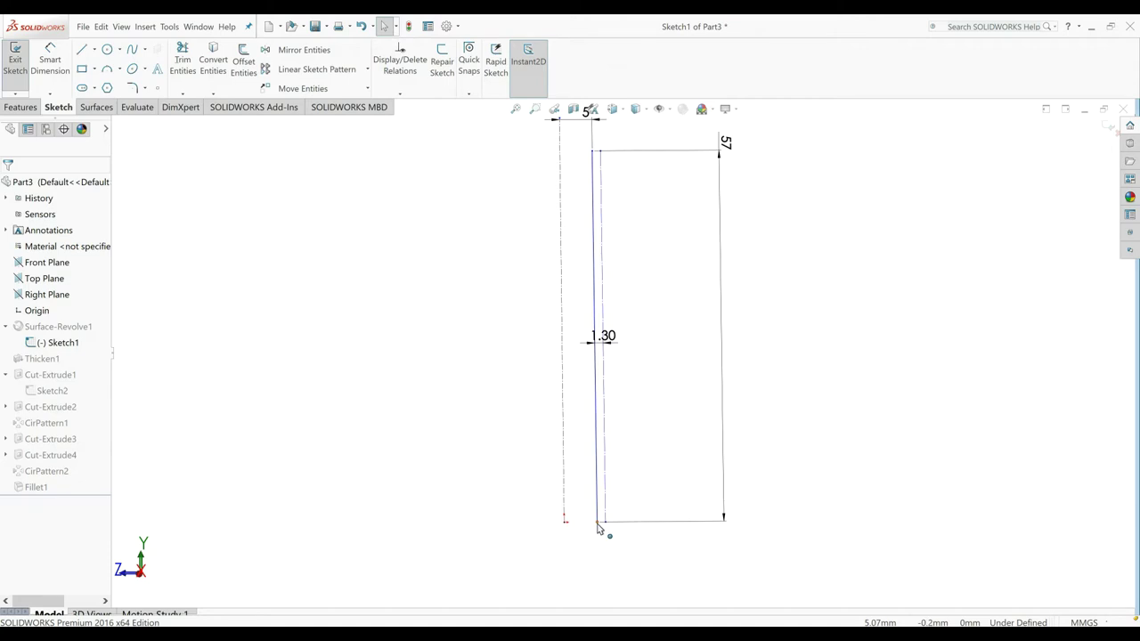
# Step: Taper the tube by dragging the wall line's bottom endpoint outward in Sketch1, then rebuild
pyautogui.click(16, 61)
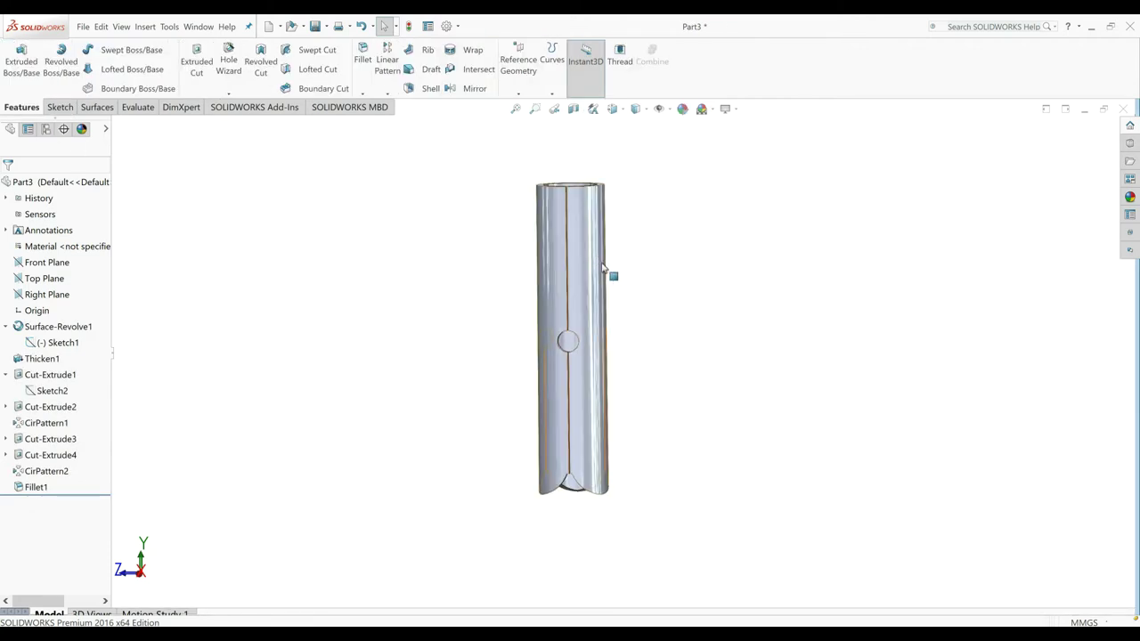
pyautogui.rightClick(62, 345)
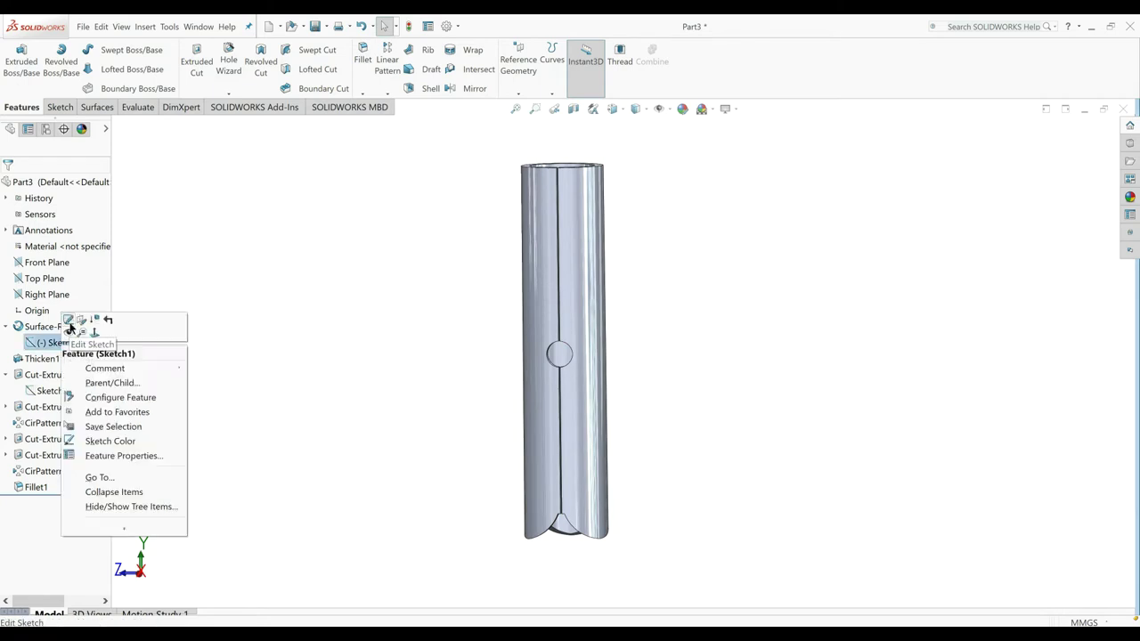
pyautogui.click(73, 328)
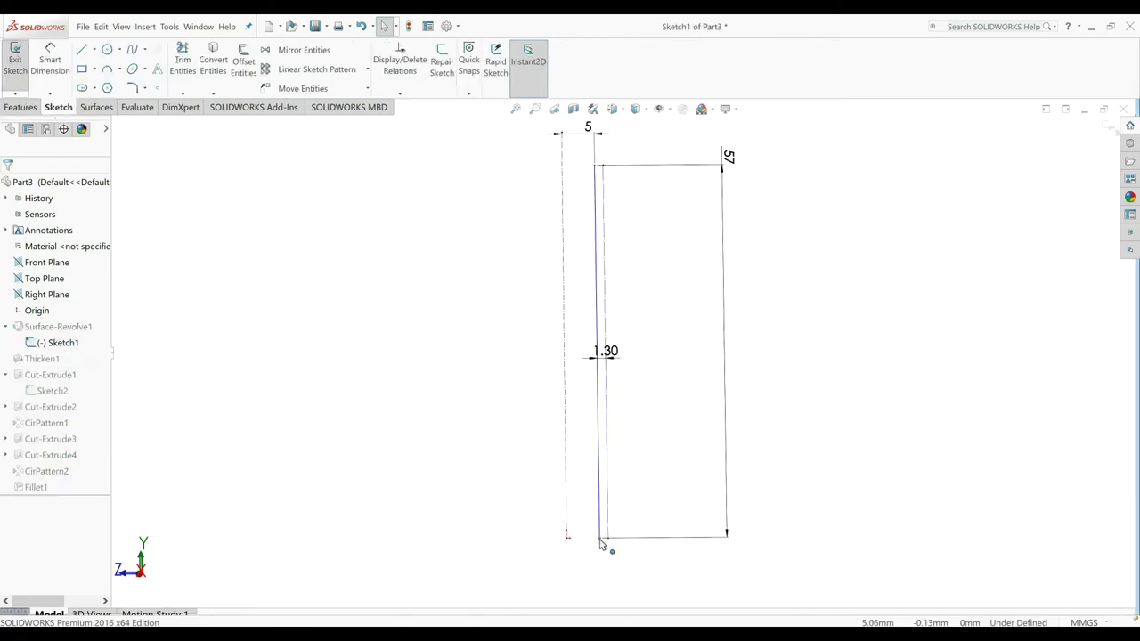
pyautogui.click(602, 540)
pyautogui.moveTo(604, 543); pyautogui.dragTo(605, 534)
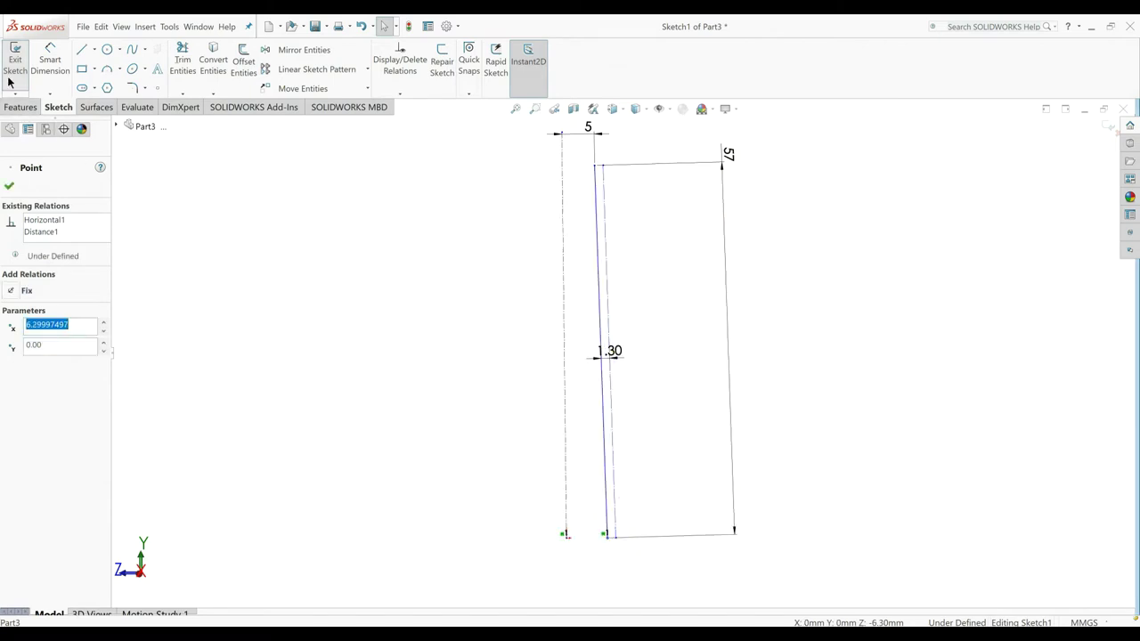
pyautogui.click(372, 427)
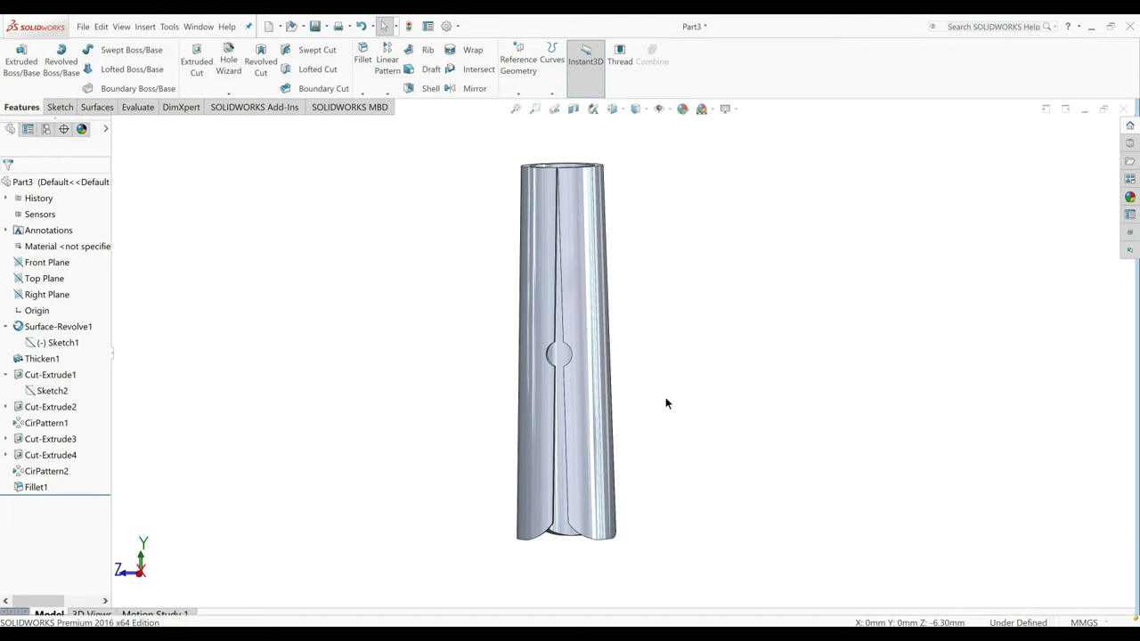
# Step: Restore the straight wall in Sketch1, adding then deleting a 5.10 mm dimension, and rebuild
pyautogui.rightClick(65, 344)
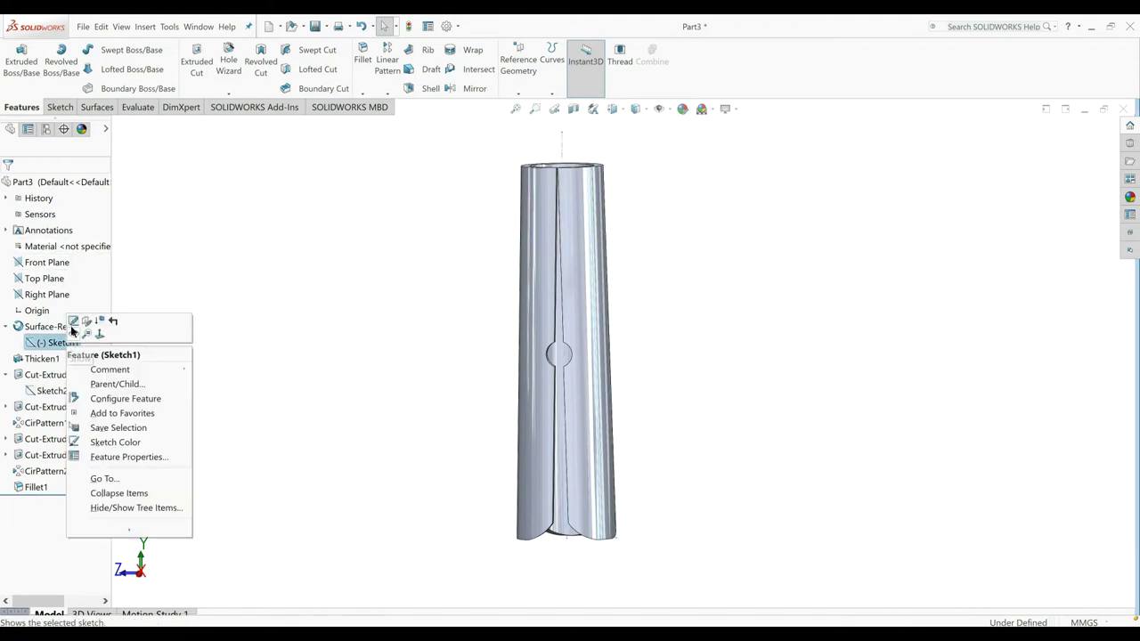
pyautogui.click(80, 326)
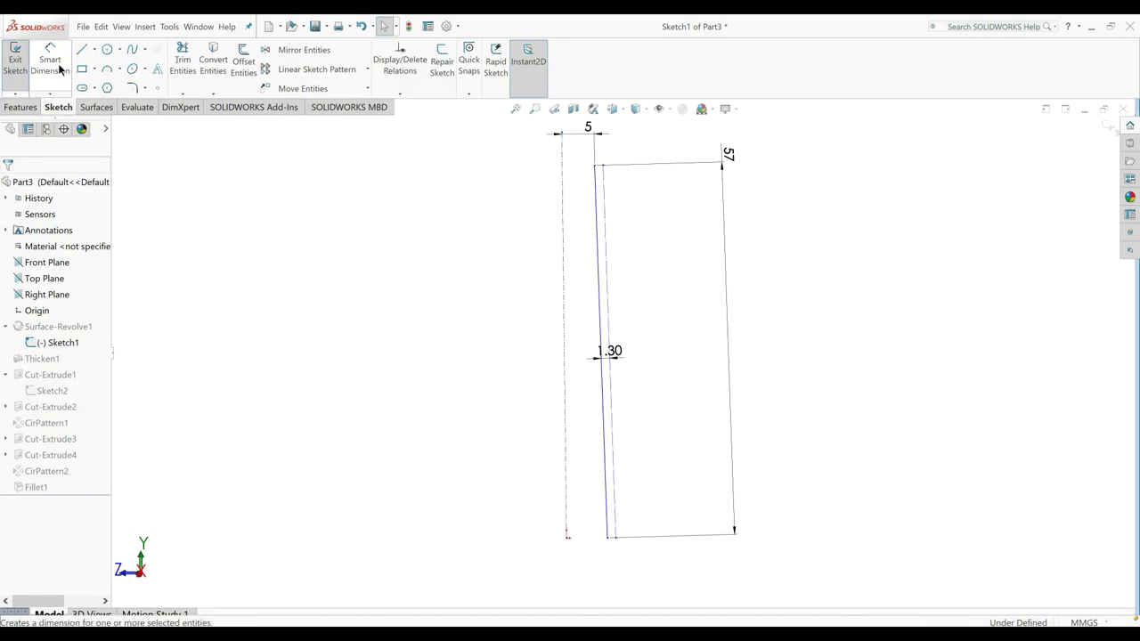
pyautogui.click(56, 70)
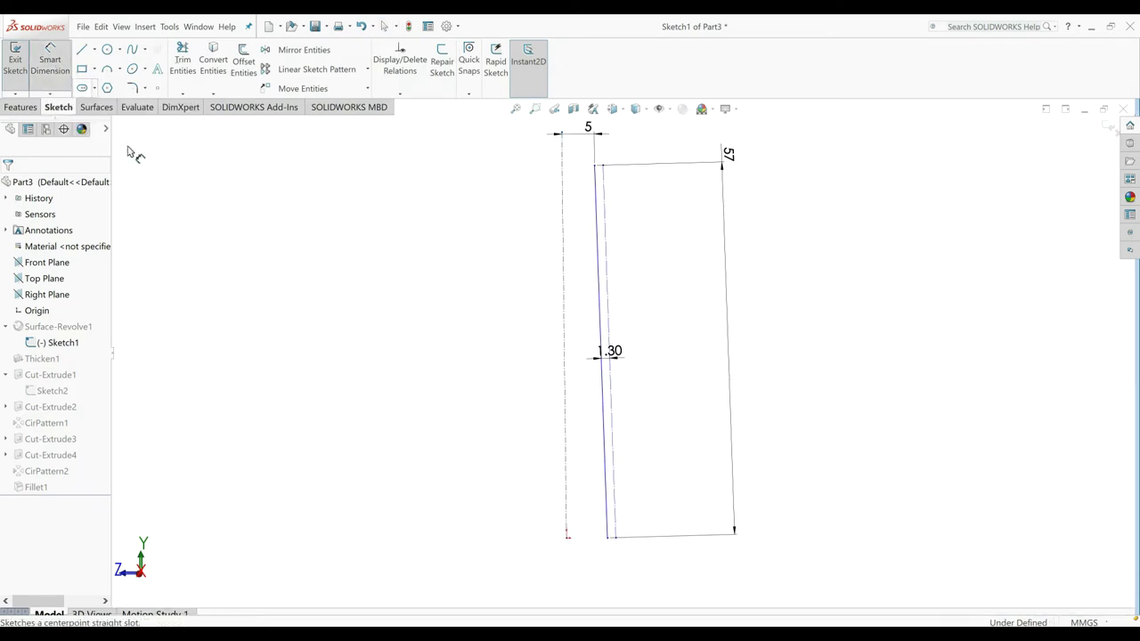
pyautogui.click(567, 539)
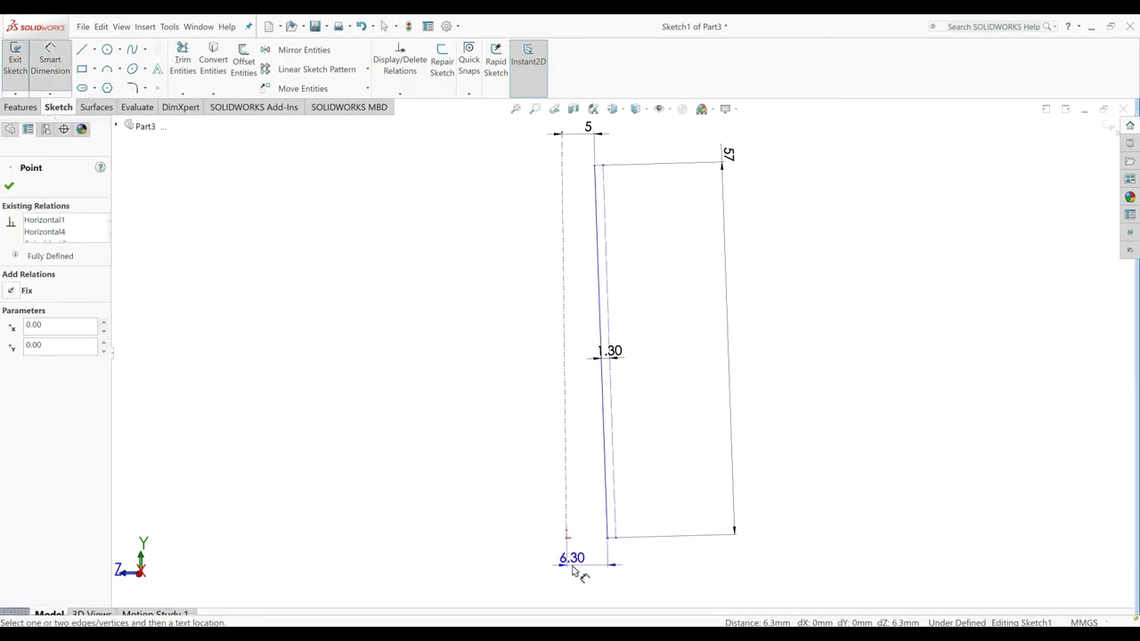
pyautogui.click(573, 568)
pyautogui.write('5.1')
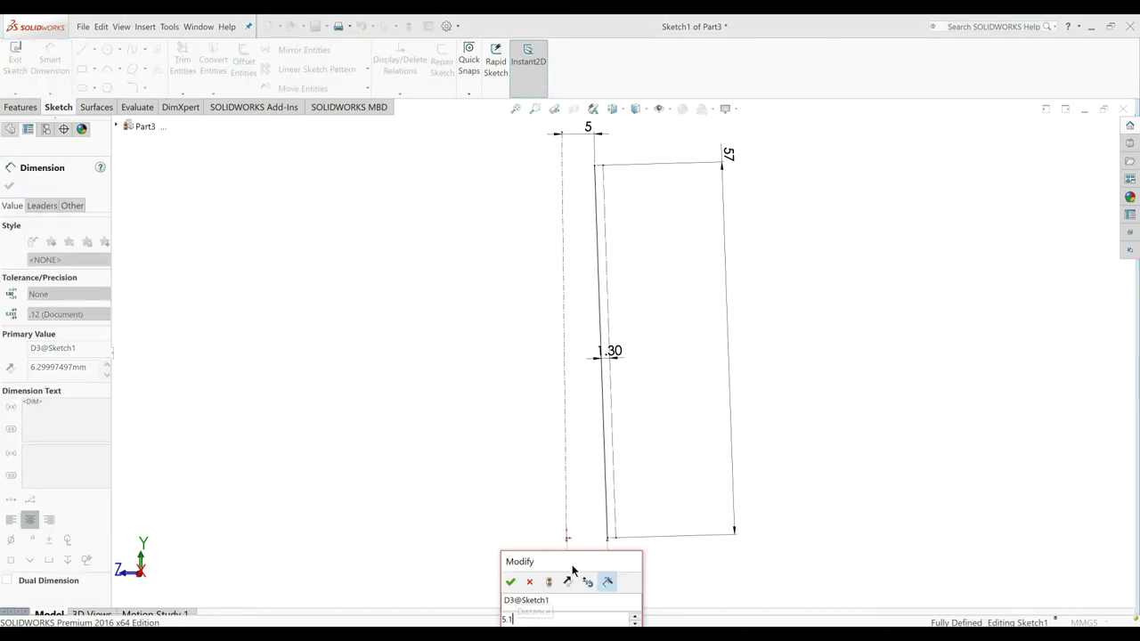
pyautogui.press('Return')
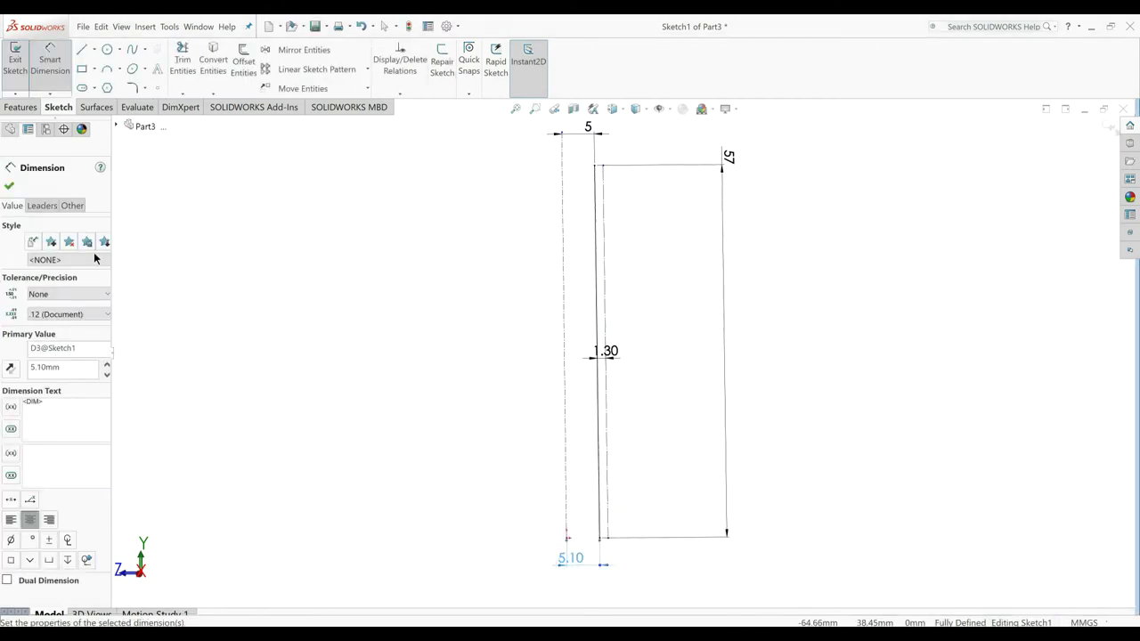
pyautogui.click(8, 186)
pyautogui.rightClick(578, 557)
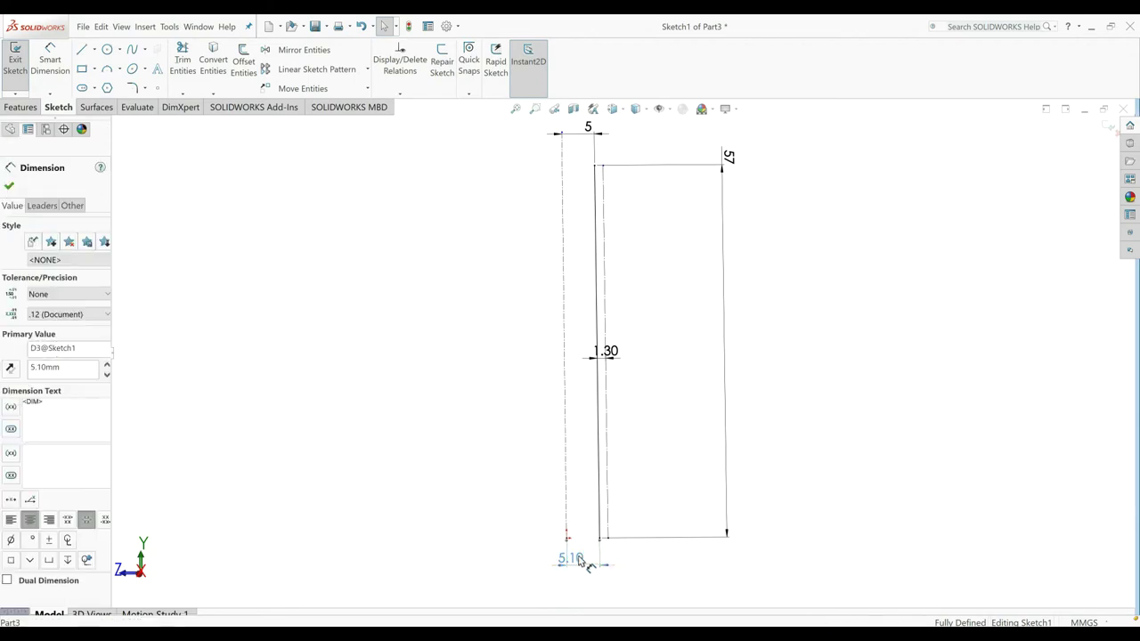
pyautogui.click(605, 476)
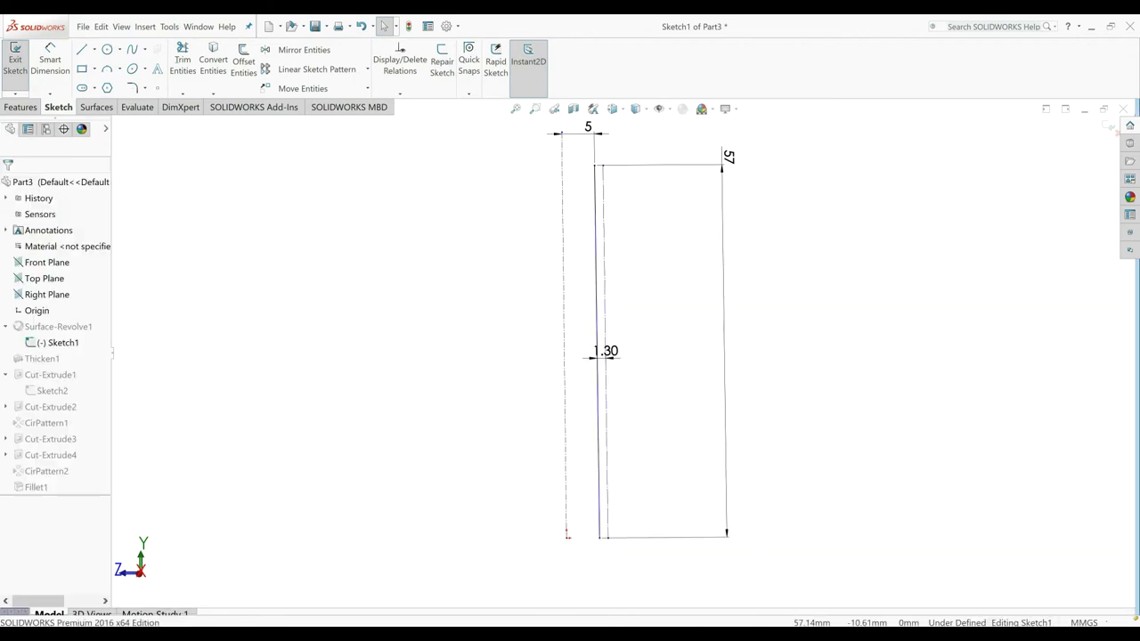
pyautogui.click(7, 75)
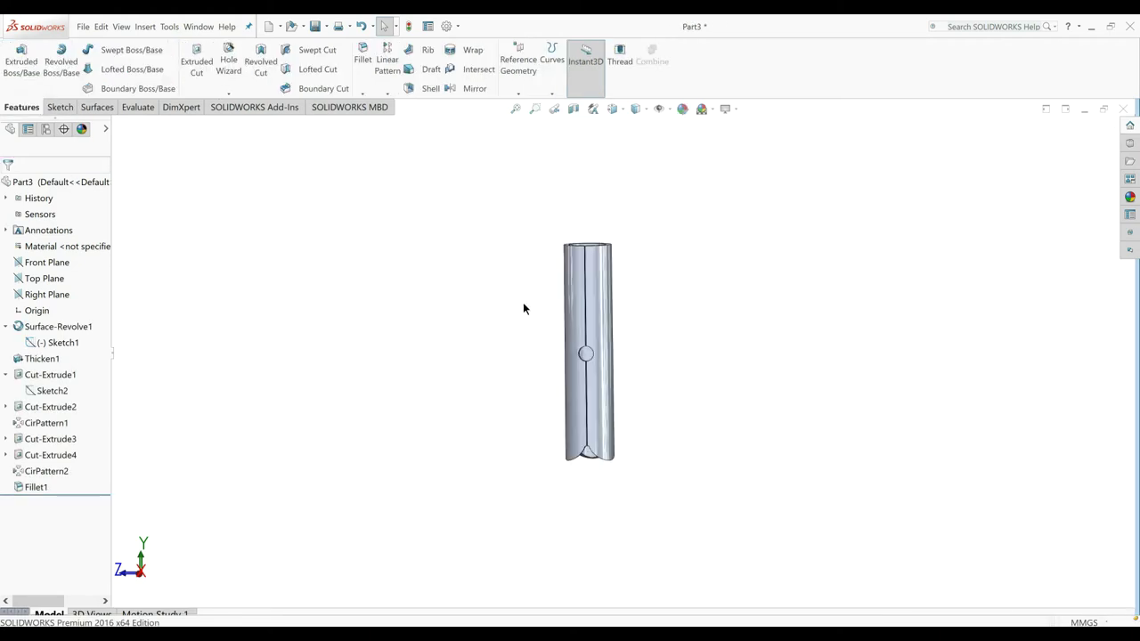
# Step: Apply the brushed steel appearance from Metal > Steel to the tube
pyautogui.moveTo(524, 306)
pyautogui.mouseDown(button='middle')
pyautogui.moveTo(432, 288)
pyautogui.moveTo(625, 308)
pyautogui.moveTo(626, 402)
pyautogui.mouseUp(button='middle')
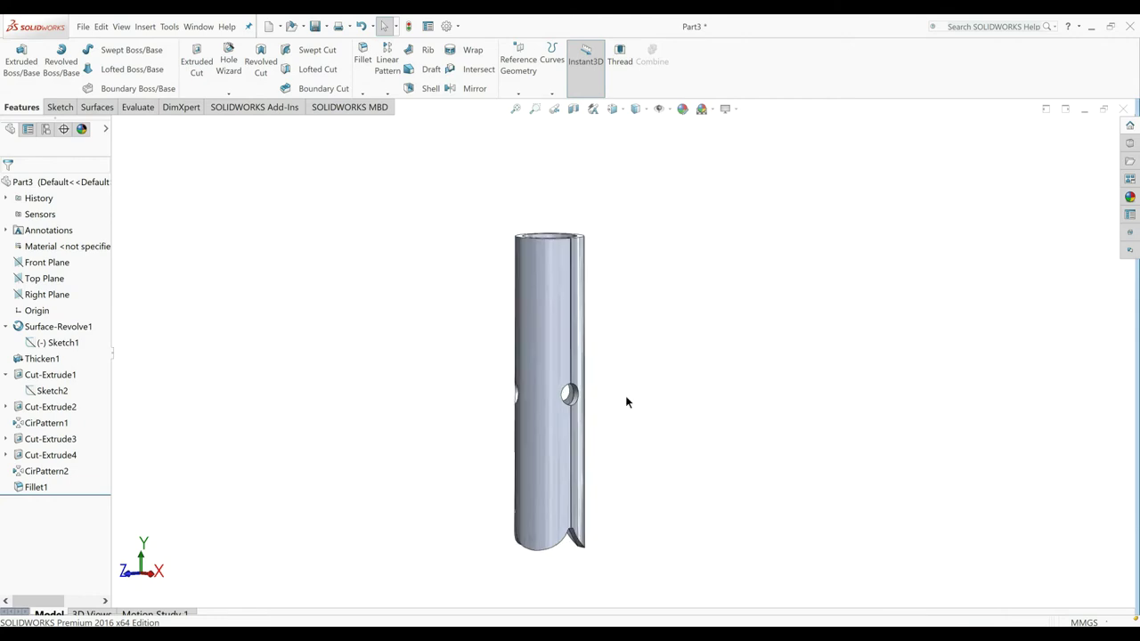
pyautogui.click(1130, 197)
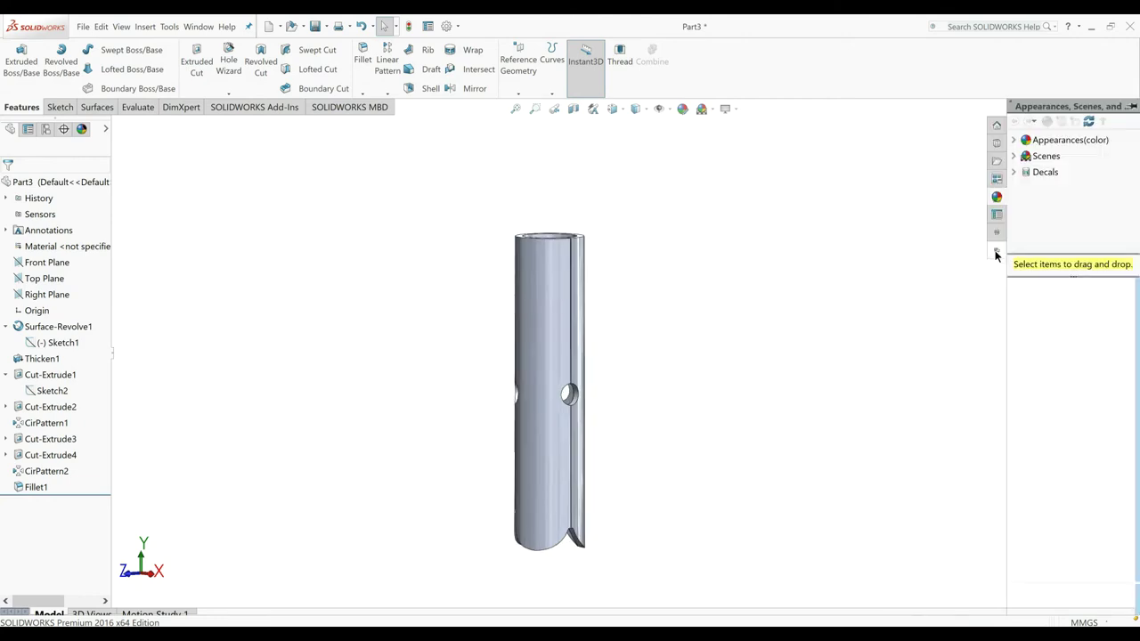
pyautogui.click(1016, 140)
pyautogui.click(1052, 172)
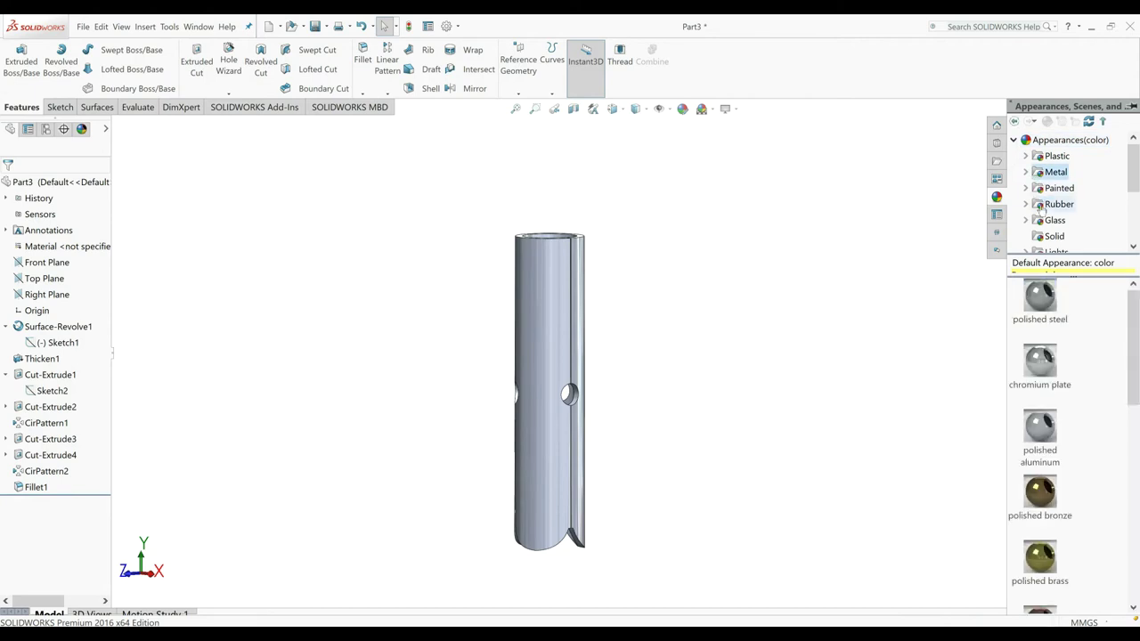
pyautogui.click(1025, 171)
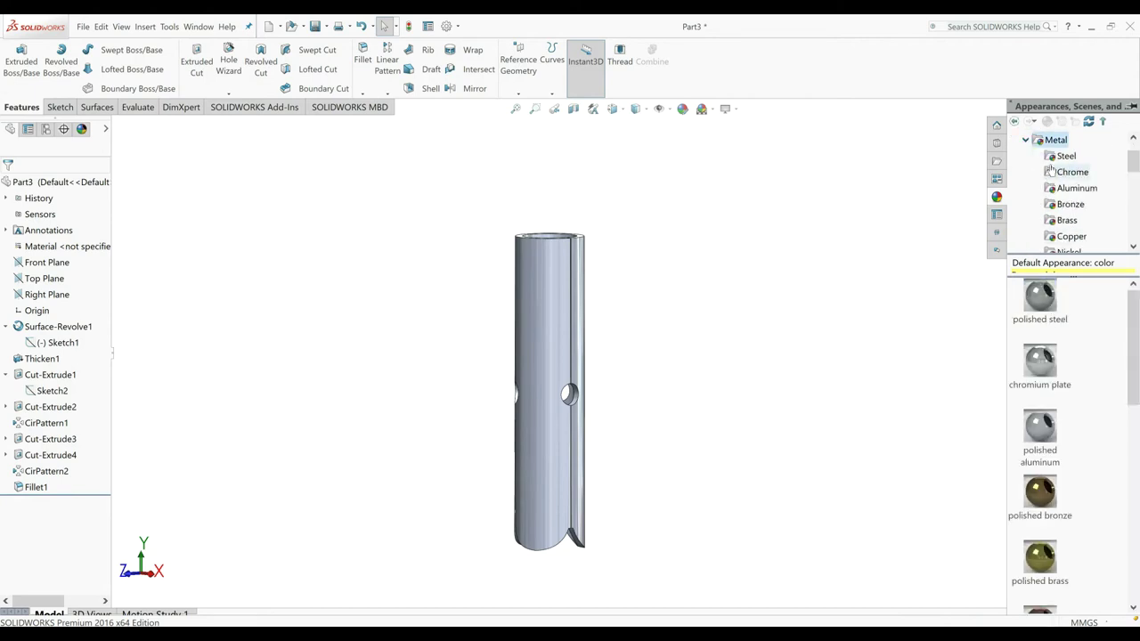
pyautogui.click(1065, 155)
pyautogui.doubleClick(1044, 357)
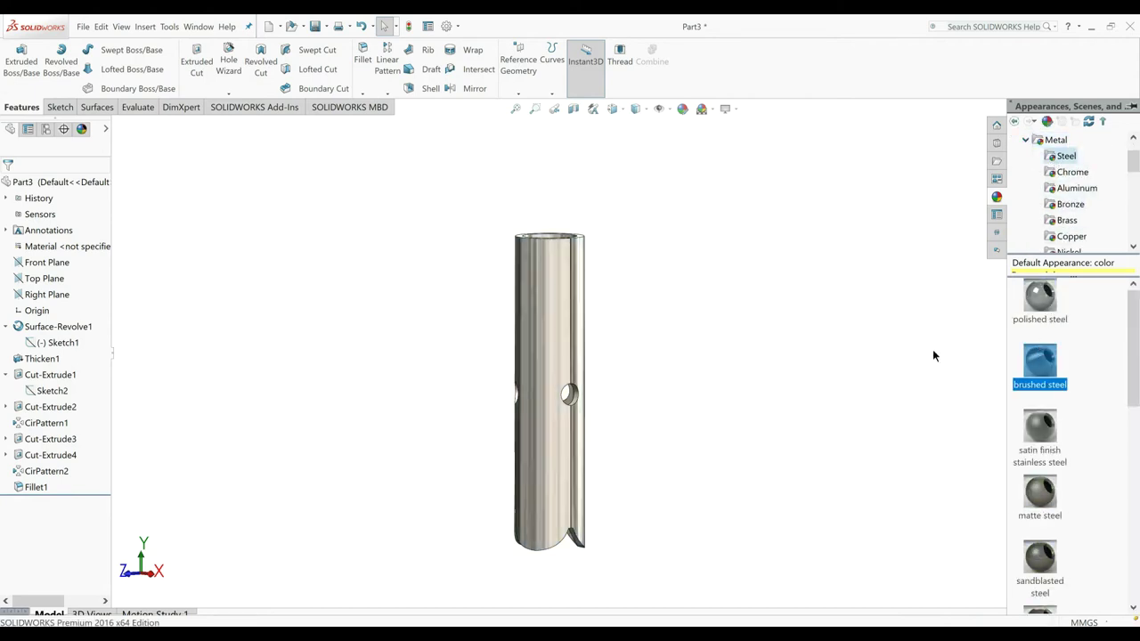
# Step: Change the model's display style and orbit to a tilted view
pyautogui.click(637, 110)
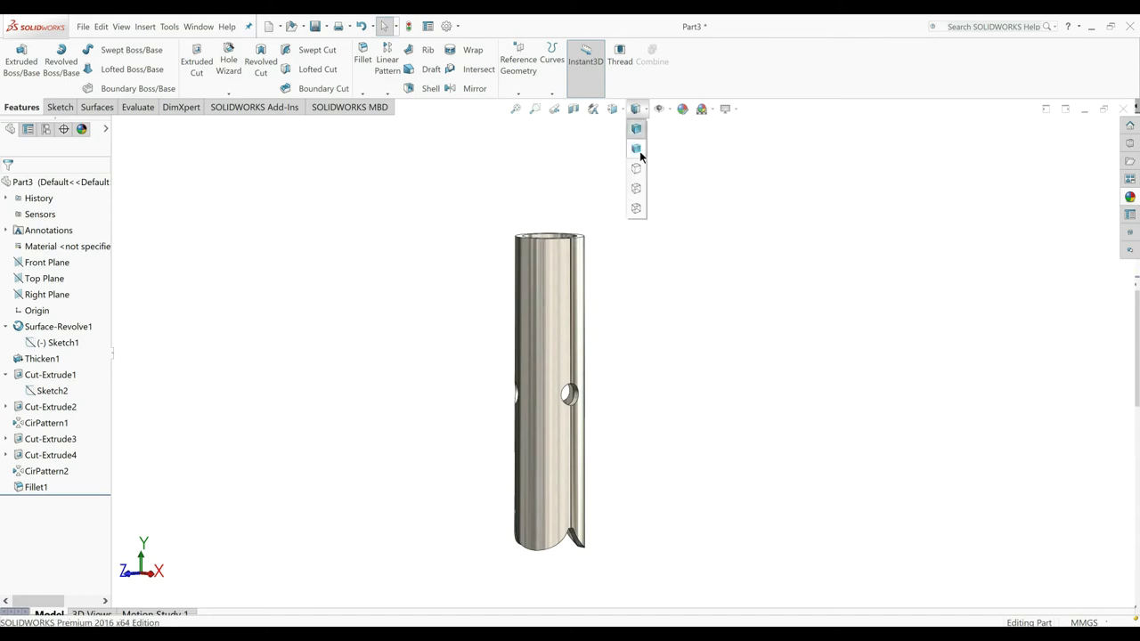
pyautogui.click(636, 150)
pyautogui.moveTo(625, 261)
pyautogui.mouseDown(button='middle')
pyautogui.moveTo(386, 214)
pyautogui.moveTo(460, 382)
pyautogui.moveTo(509, 377)
pyautogui.moveTo(564, 422)
pyautogui.mouseUp(button='middle')
pyautogui.scroll(-2, 564, 421)
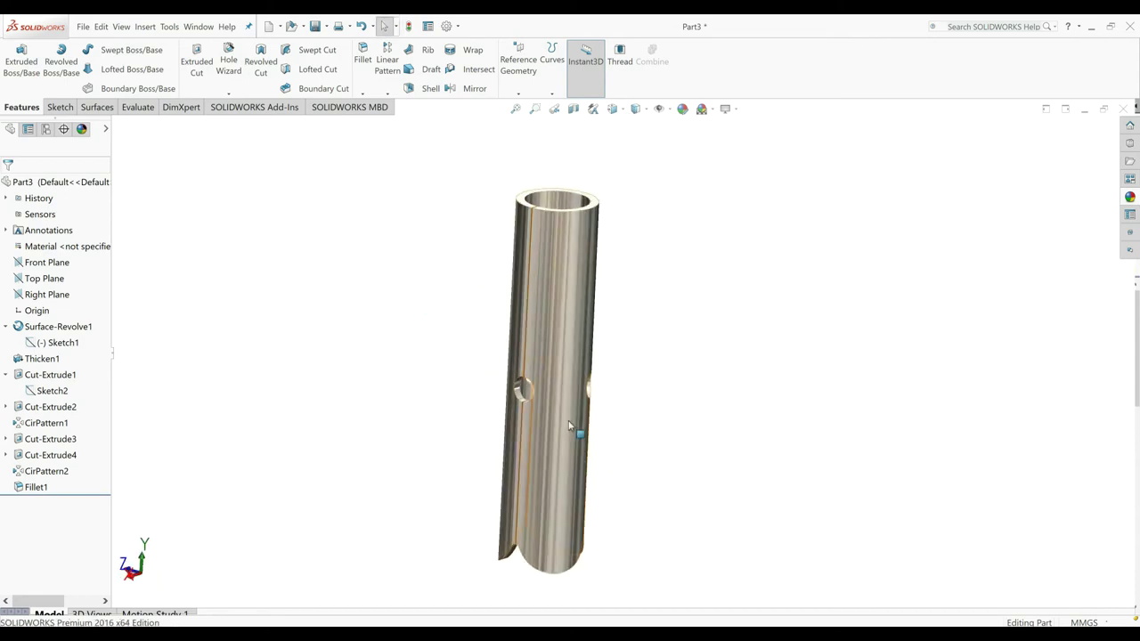
pyautogui.scroll(-1, 563, 409)
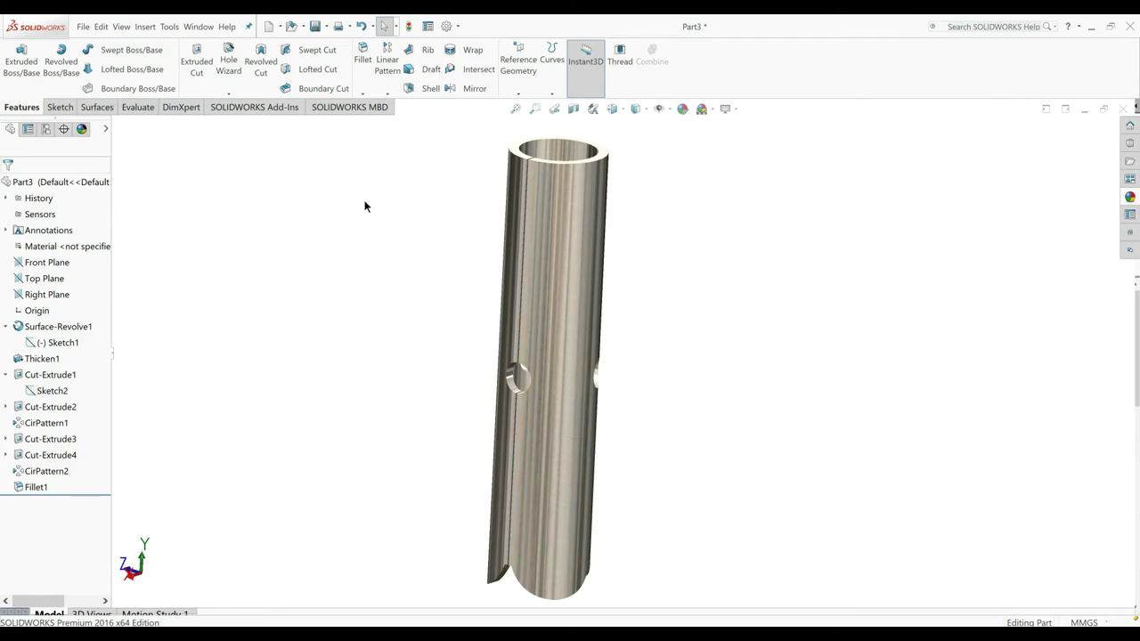
# Step: Save the part in Desktop > New folder under the file name Part2
pyautogui.click(315, 26)
pyautogui.click(371, 151)
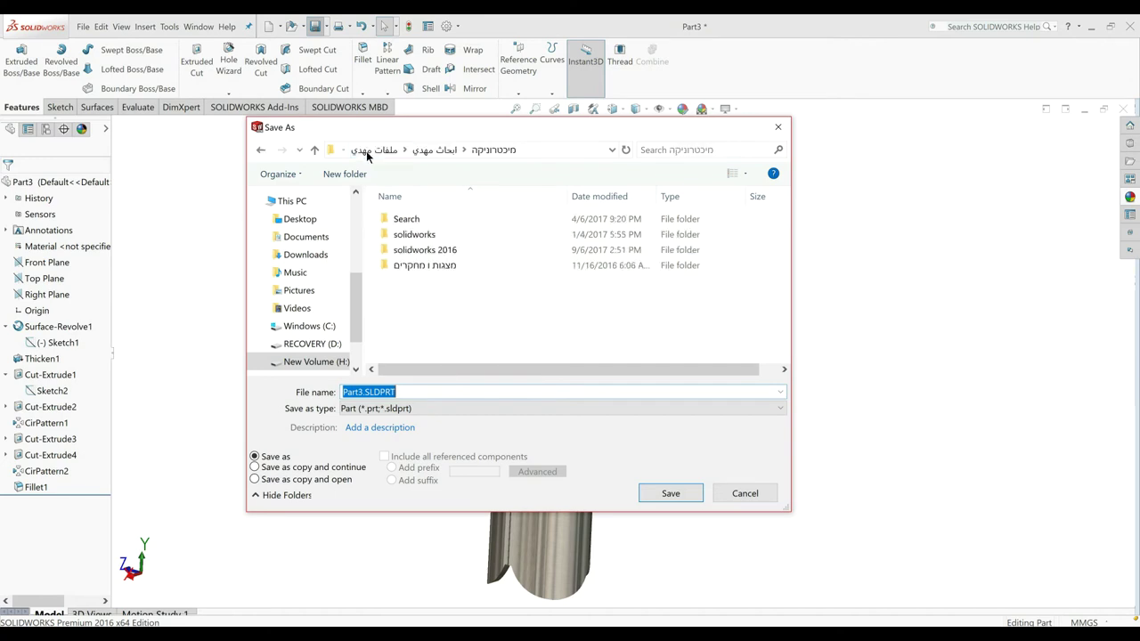
pyautogui.click(300, 219)
pyautogui.doubleClick(415, 216)
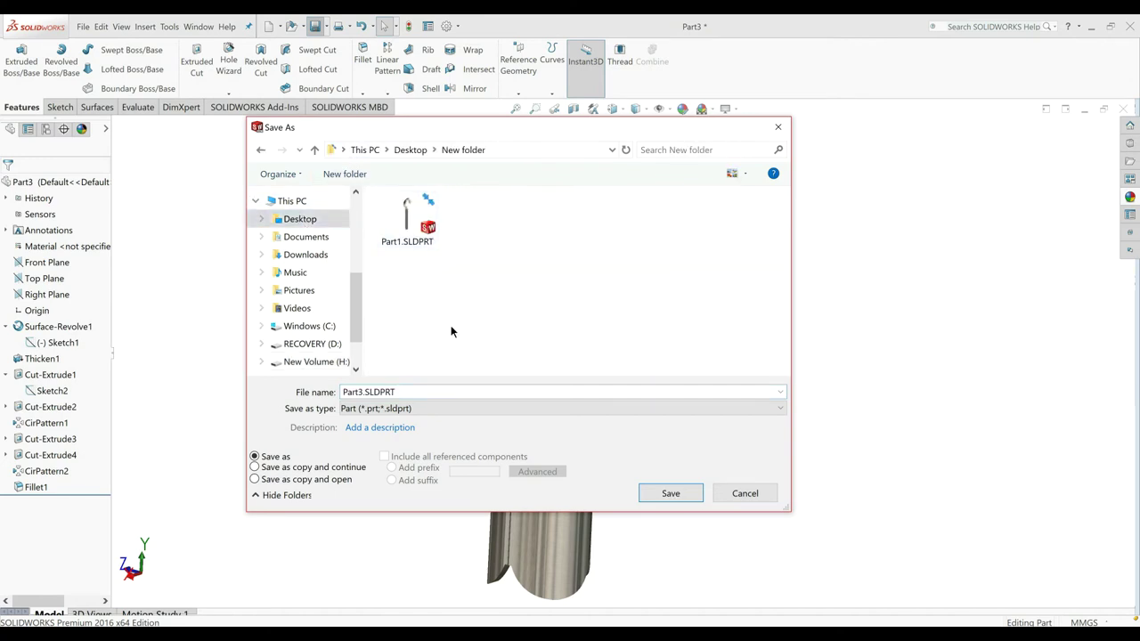
pyautogui.moveTo(400, 391); pyautogui.dragTo(344, 392)
pyautogui.click(363, 391)
pyautogui.click(668, 497)
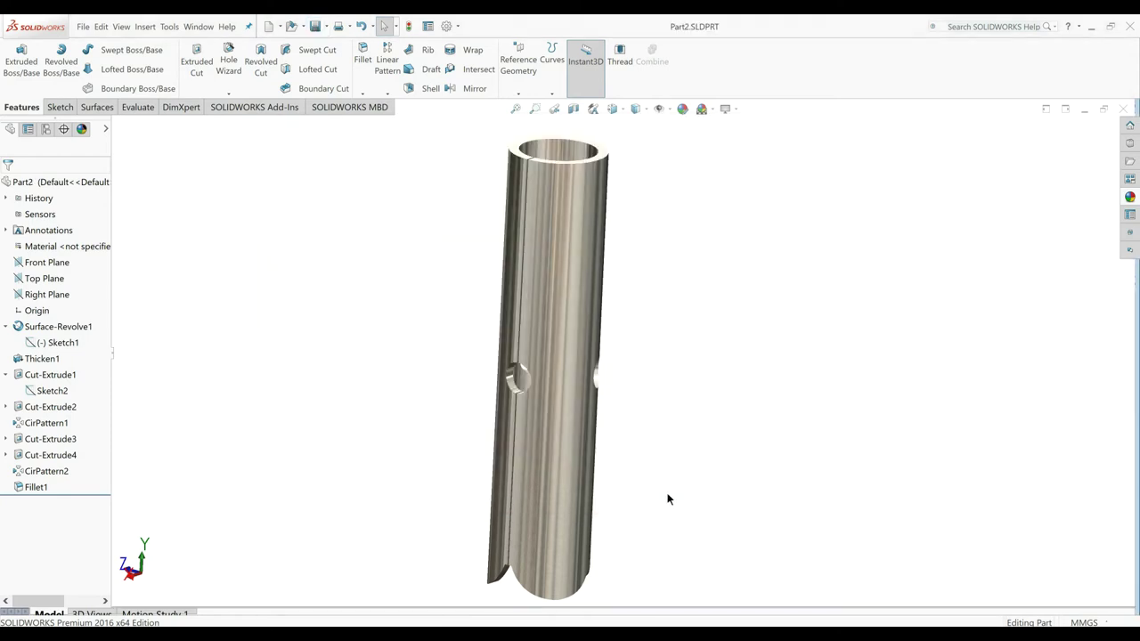
pyautogui.moveTo(667, 500)
pyautogui.mouseDown(button='middle')
pyautogui.moveTo(734, 432)
pyautogui.moveTo(725, 413)
pyautogui.mouseUp(button='middle')
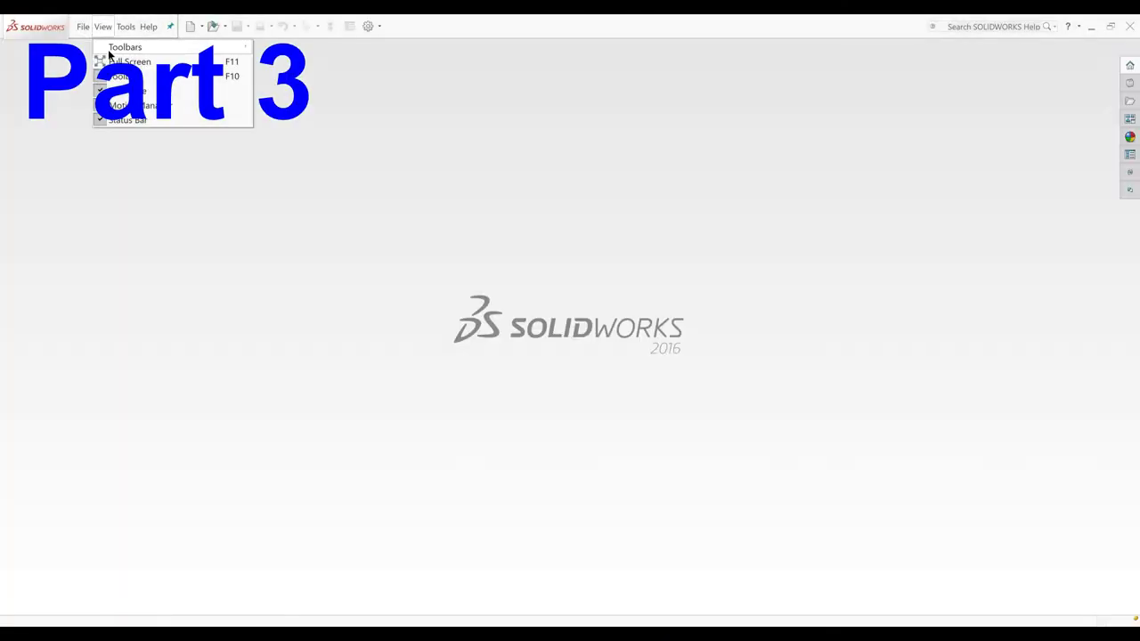
# Step: Create a new part and set its unit system to MMGS
pyautogui.click(82, 26)
pyautogui.click(96, 46)
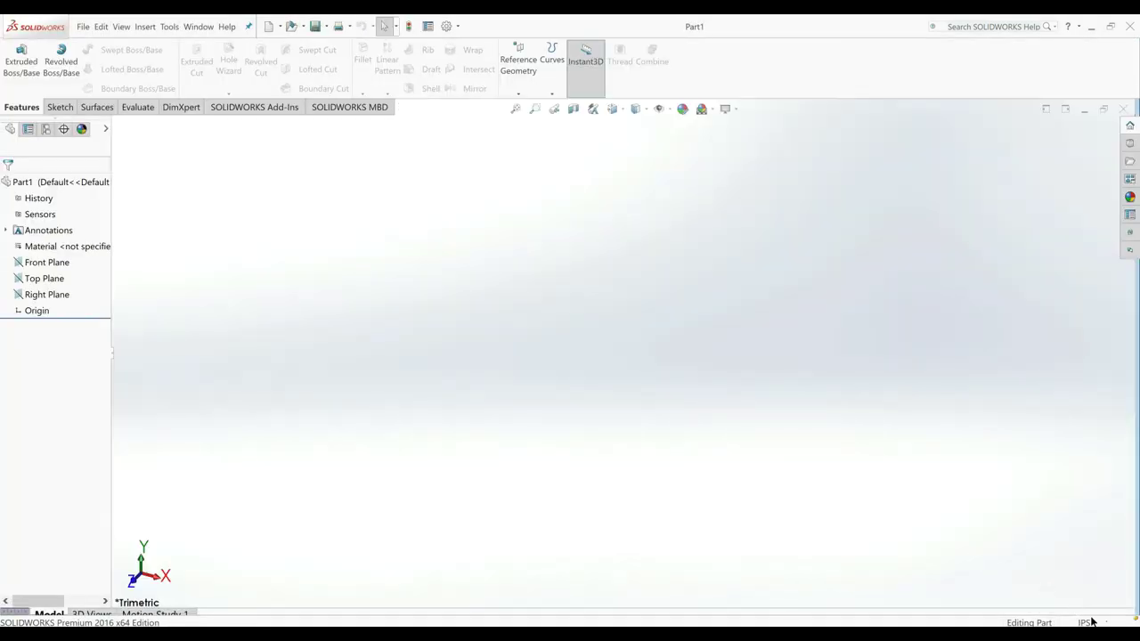
pyautogui.click(1083, 622)
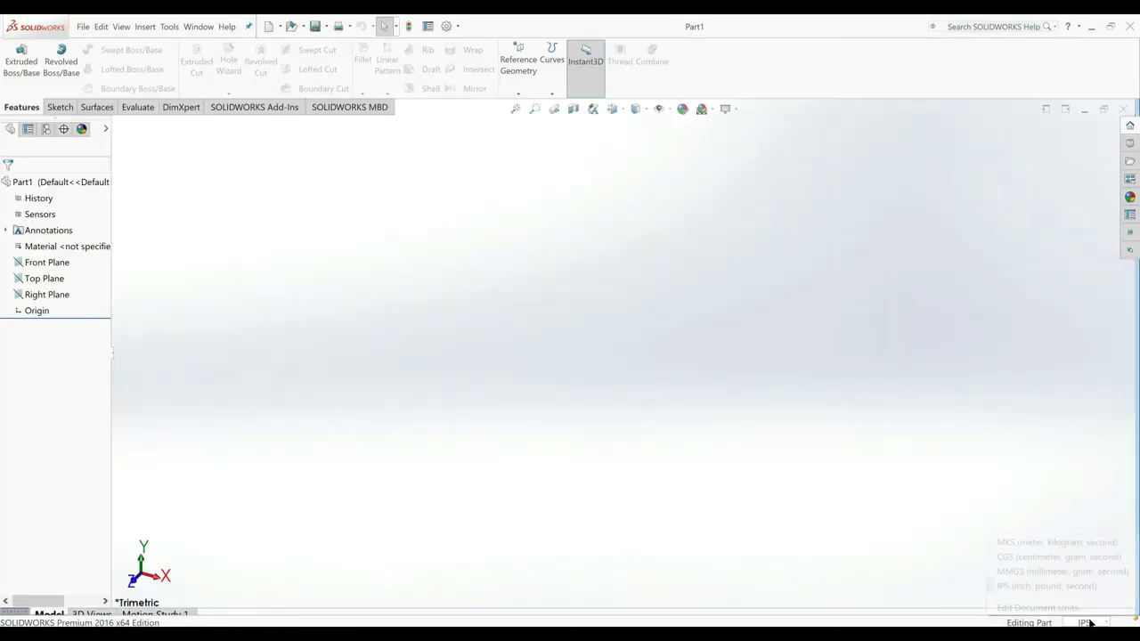
pyautogui.click(1055, 572)
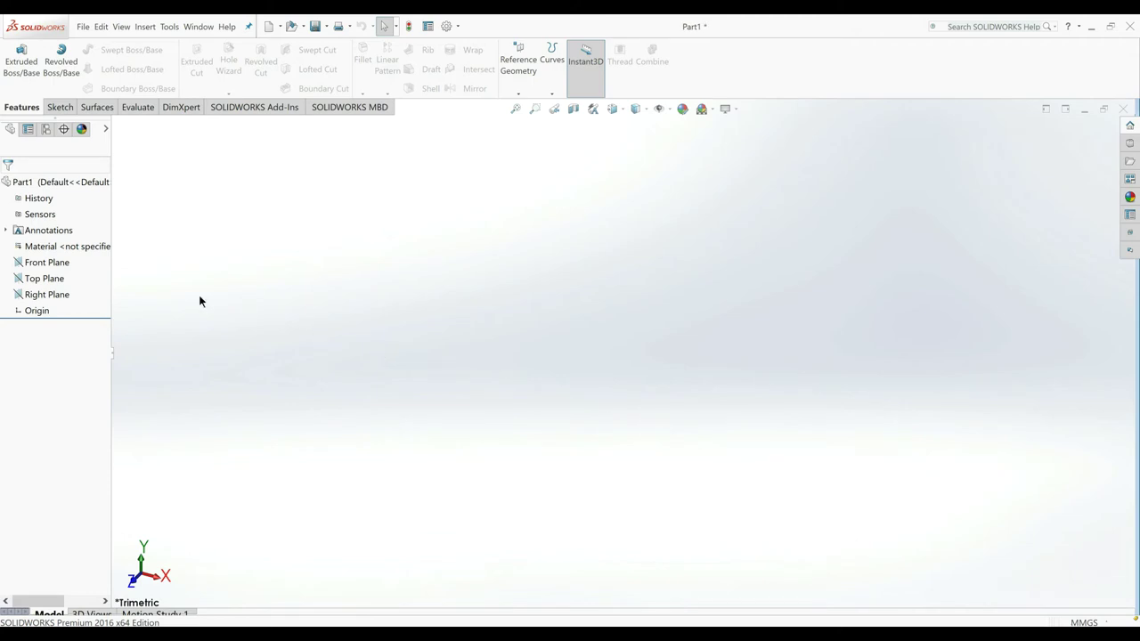
# Step: Cancel the Right Plane sketch and open a new sketch on the Front Plane, viewed head-on
pyautogui.click(26, 296)
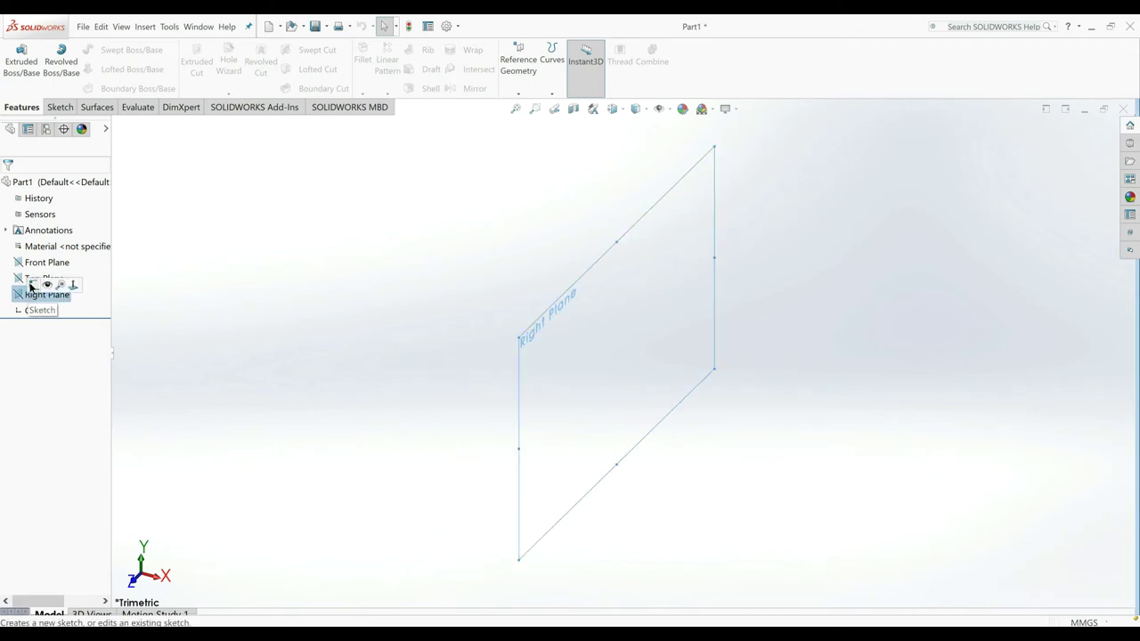
pyautogui.click(29, 283)
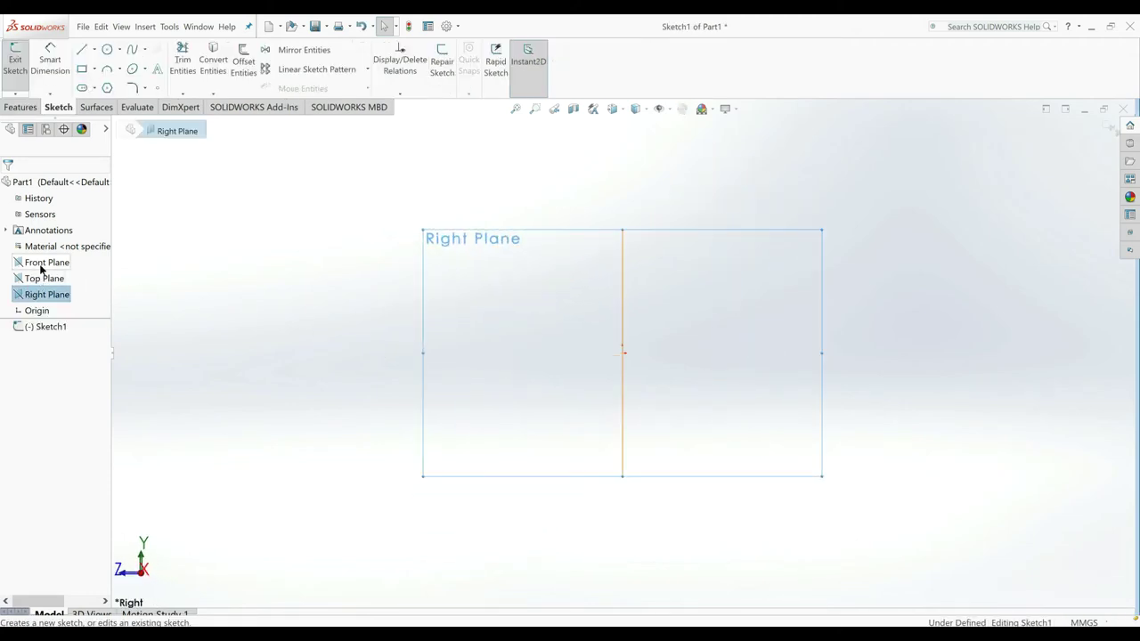
pyautogui.click(44, 260)
pyautogui.hotkey('ctrl', 'z')
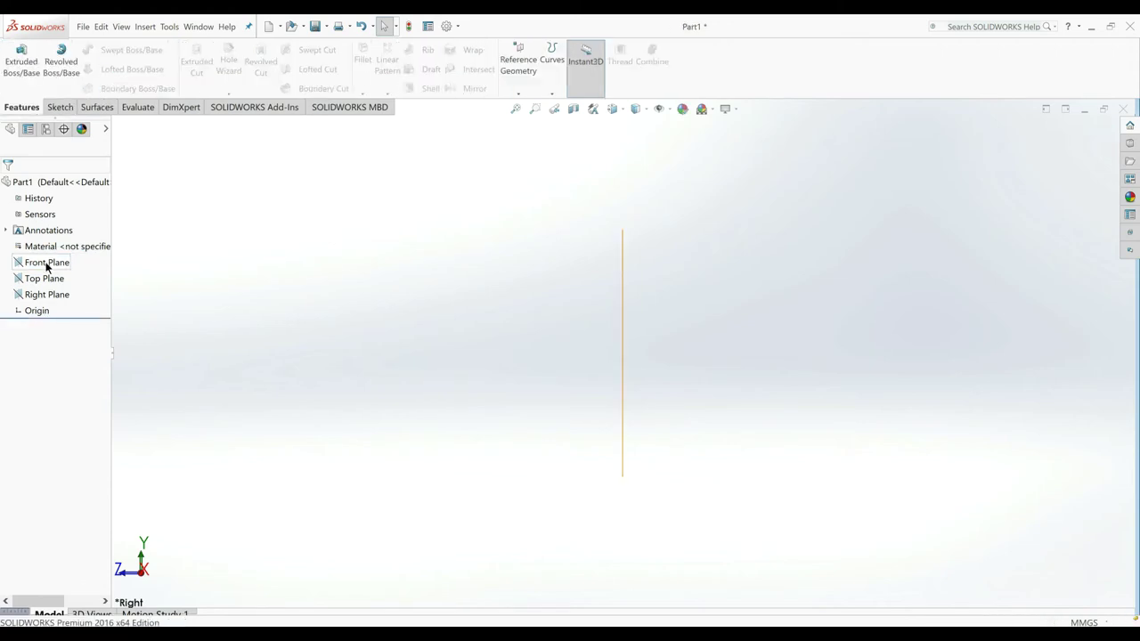
pyautogui.rightClick(46, 266)
pyautogui.click(103, 255)
pyautogui.rightClick(64, 257)
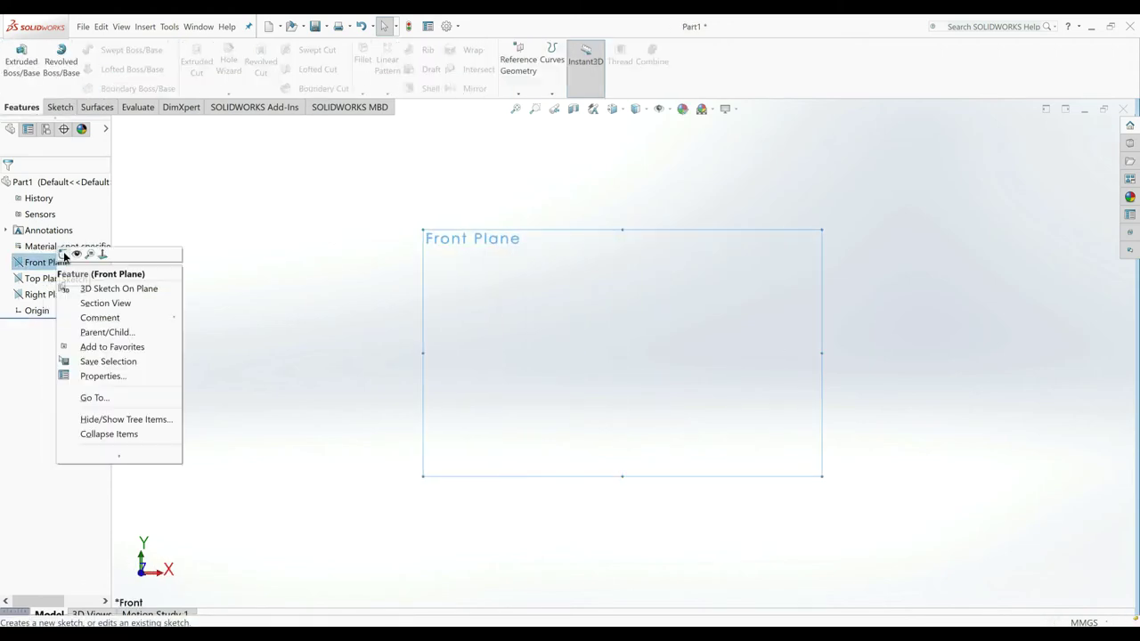
pyautogui.click(63, 254)
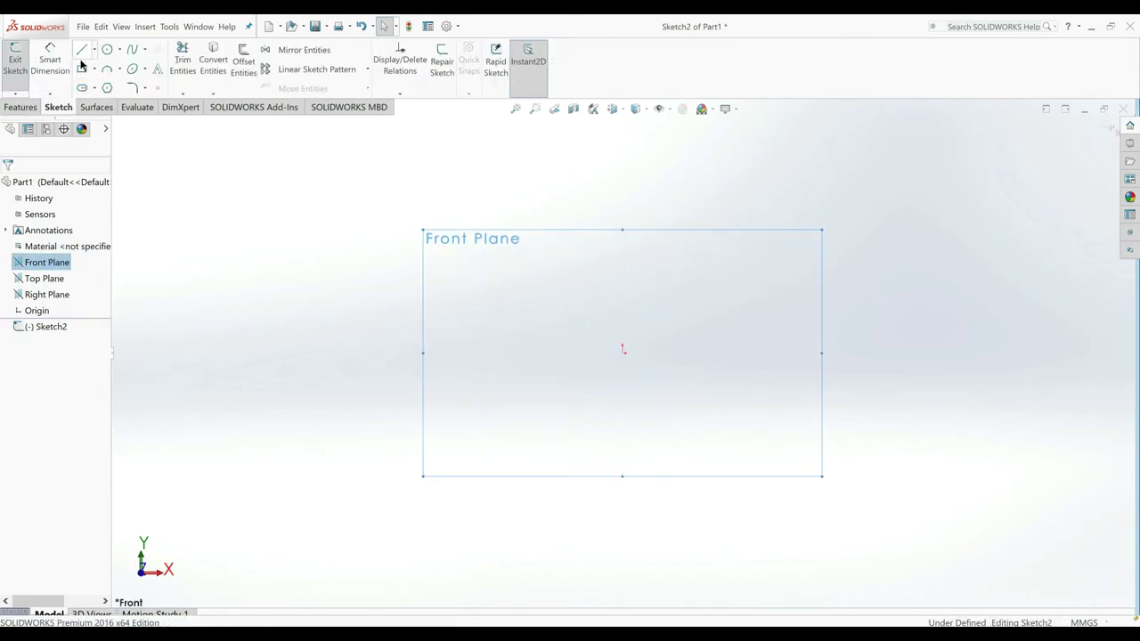
# Step: Draw a circle and a surrounding hexagon, both centred on the origin
pyautogui.click(106, 49)
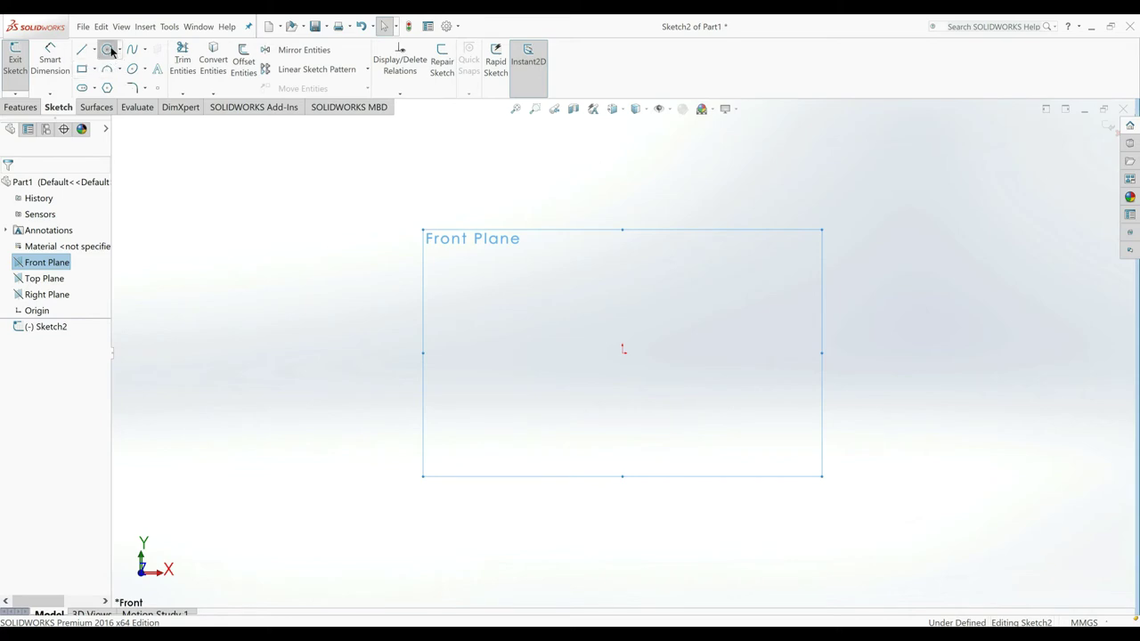
pyautogui.click(624, 351)
pyautogui.click(678, 388)
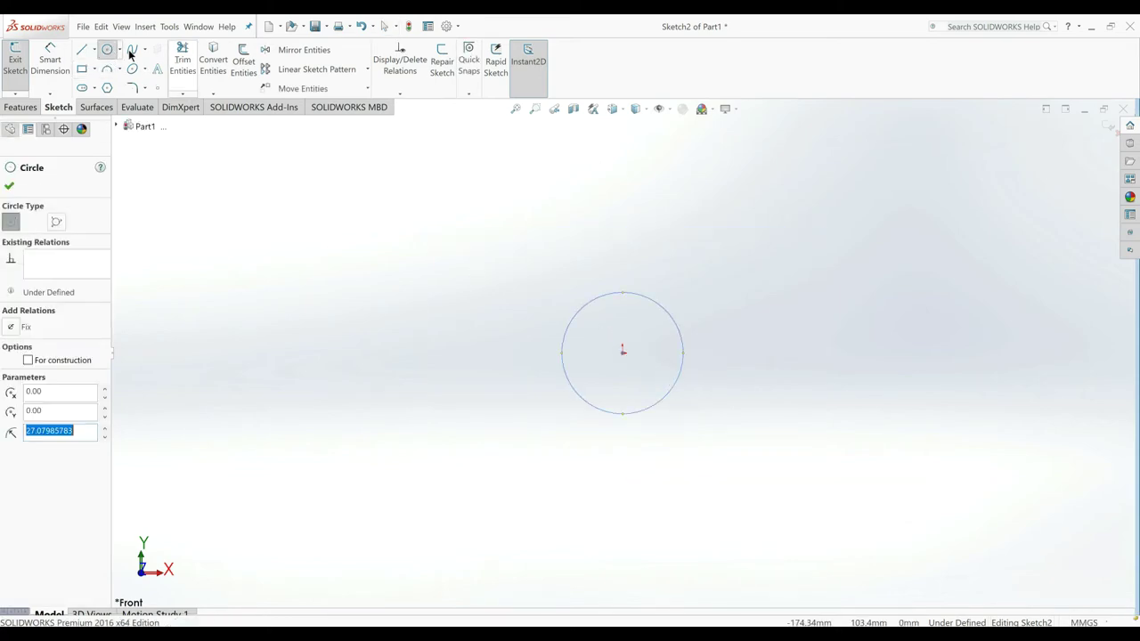
pyautogui.click(107, 88)
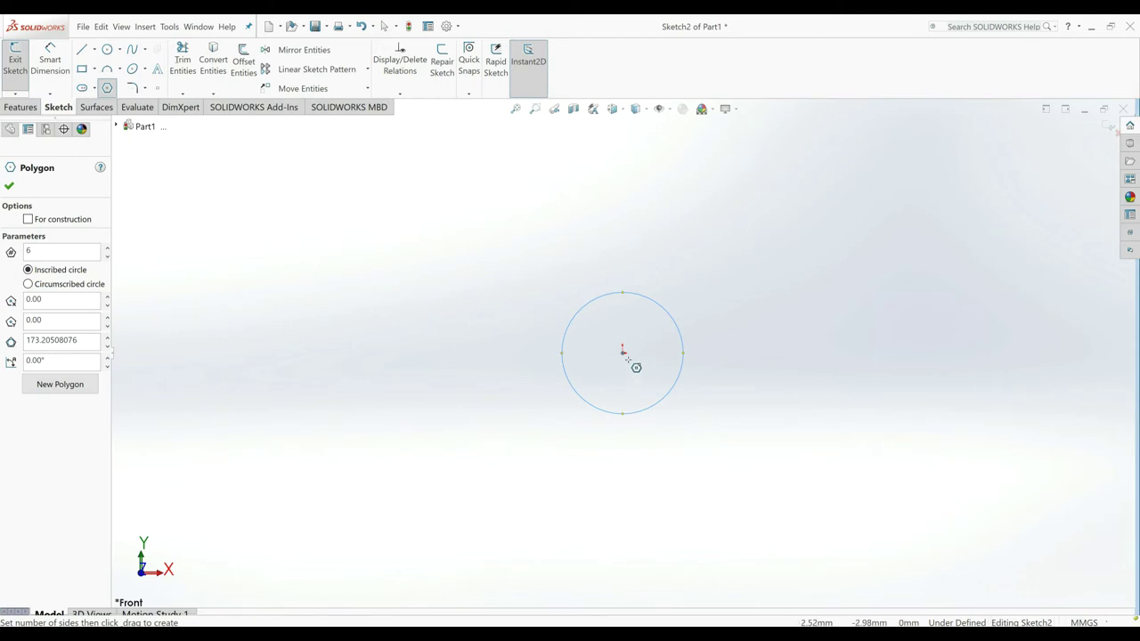
pyautogui.moveTo(623, 353); pyautogui.dragTo(467, 321)
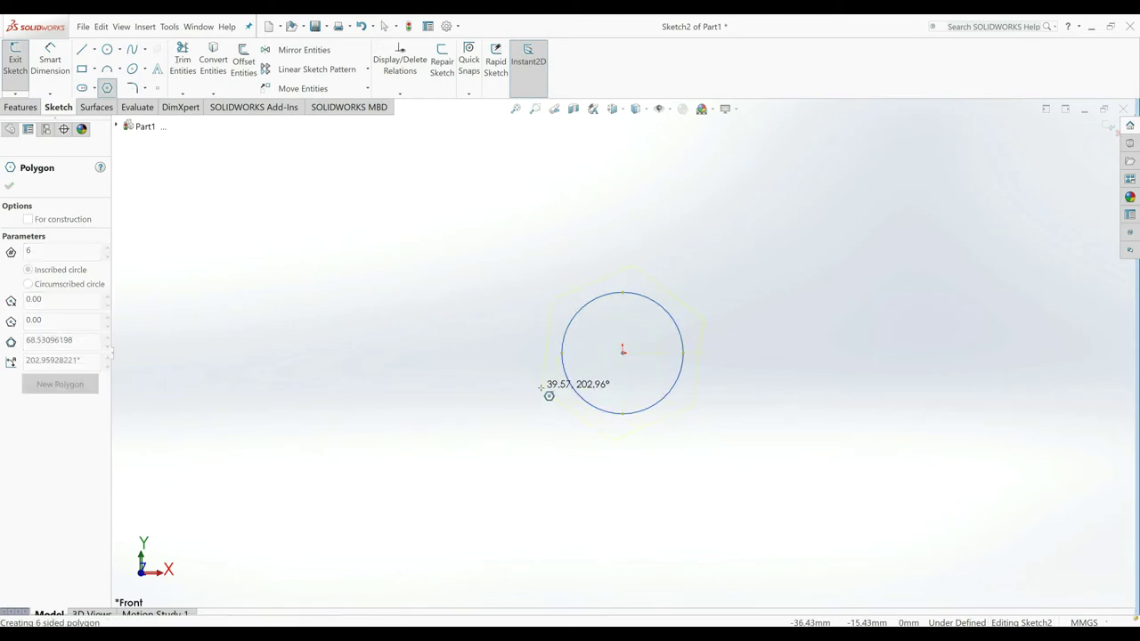
# Step: Dimension the circle to 9 mm diameter and the hexagon side to 8 mm
pyautogui.rightClick(454, 288)
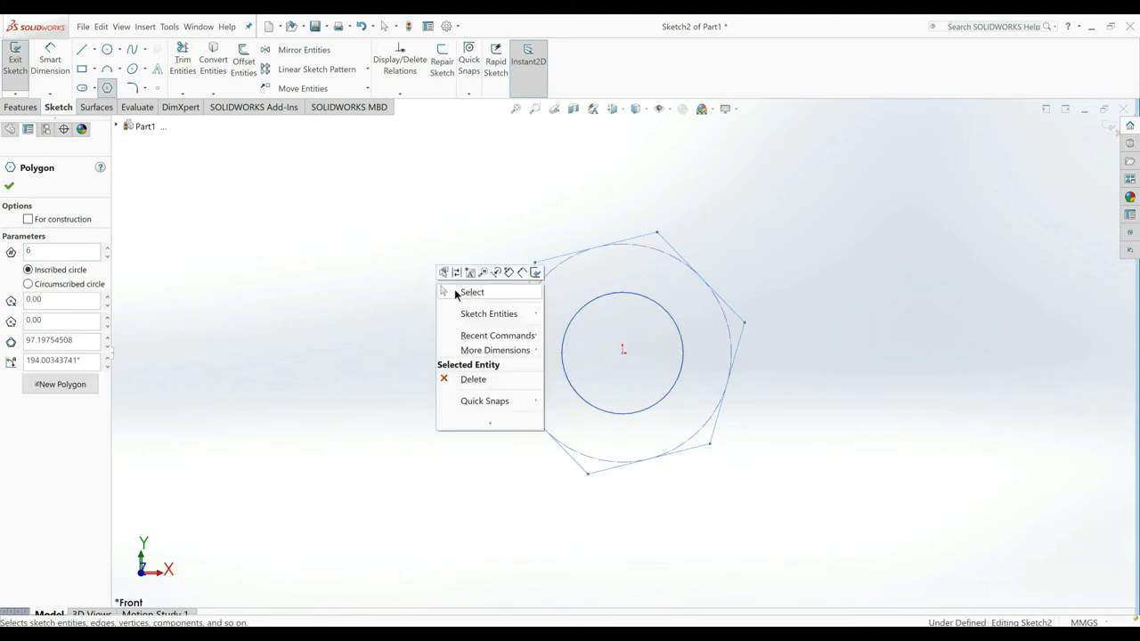
pyautogui.click(522, 271)
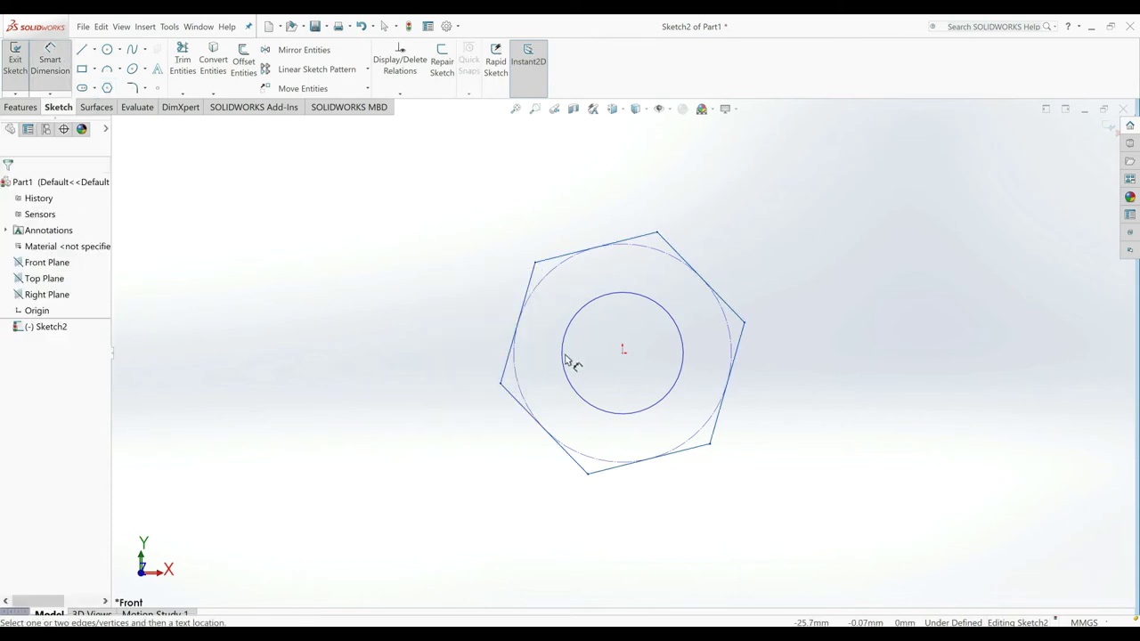
pyautogui.click(562, 362)
pyautogui.click(363, 349)
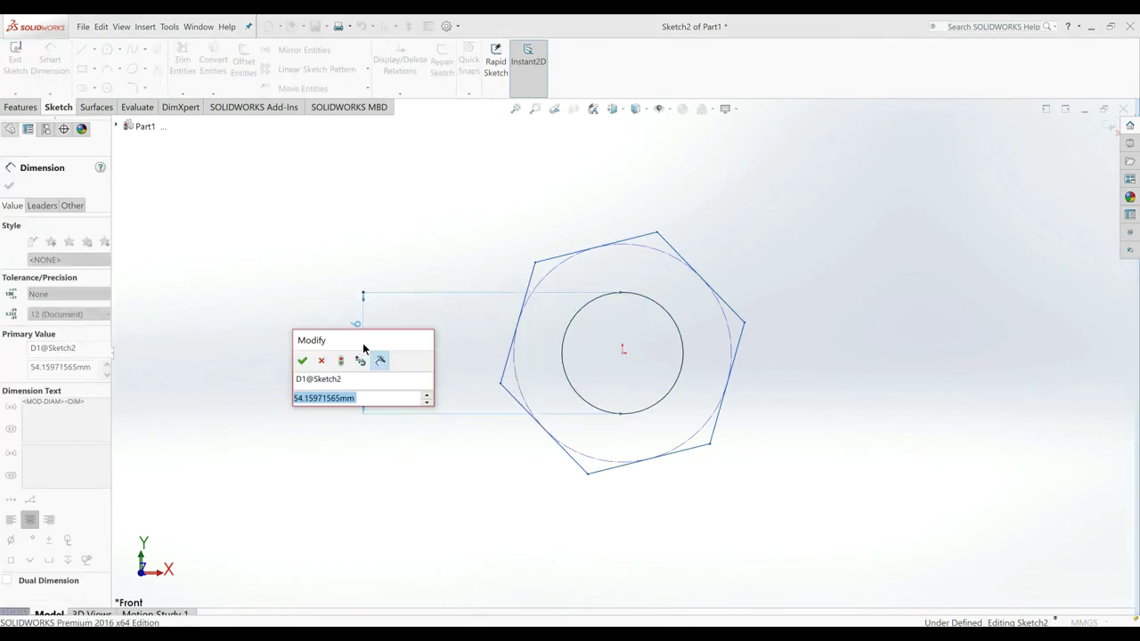
pyautogui.write('9')
pyautogui.press('Return')
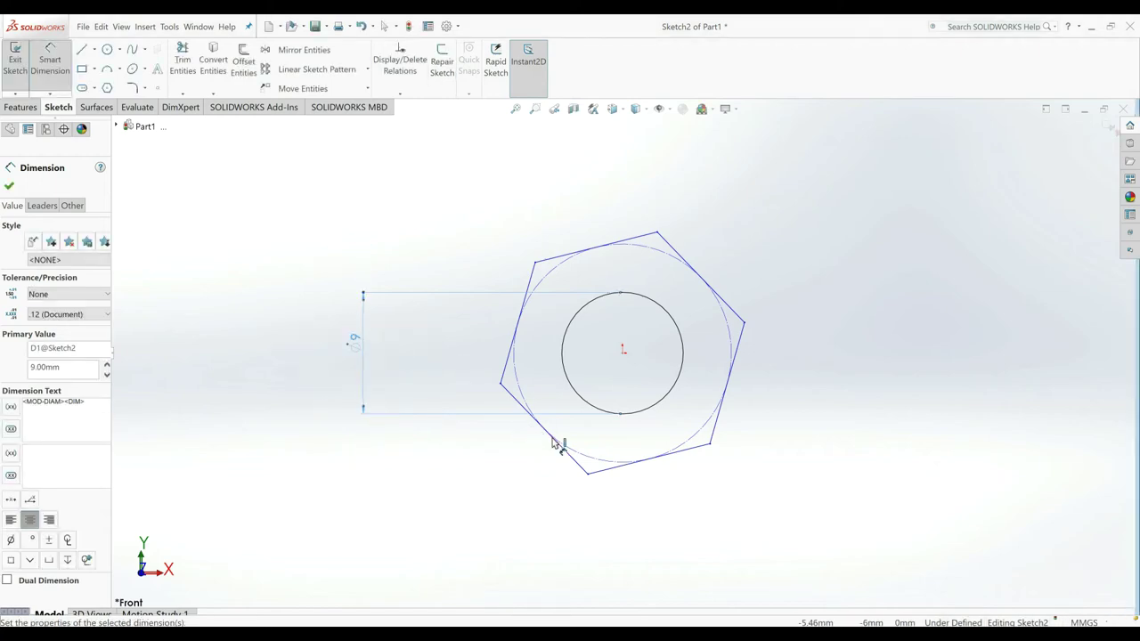
pyautogui.click(553, 439)
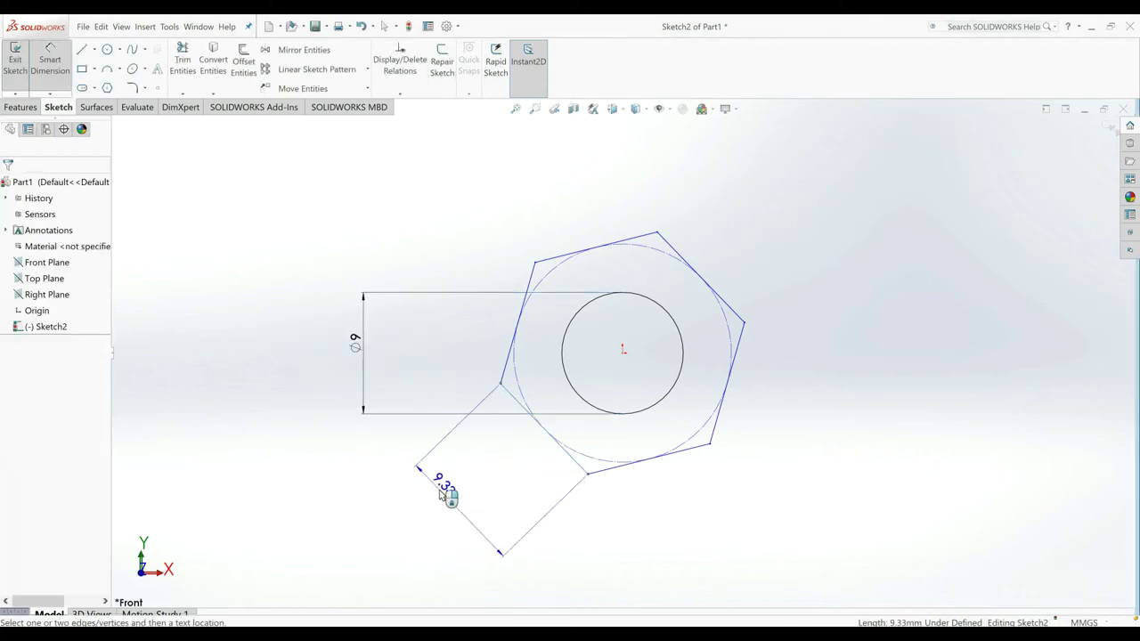
pyautogui.click(442, 495)
pyautogui.write('8')
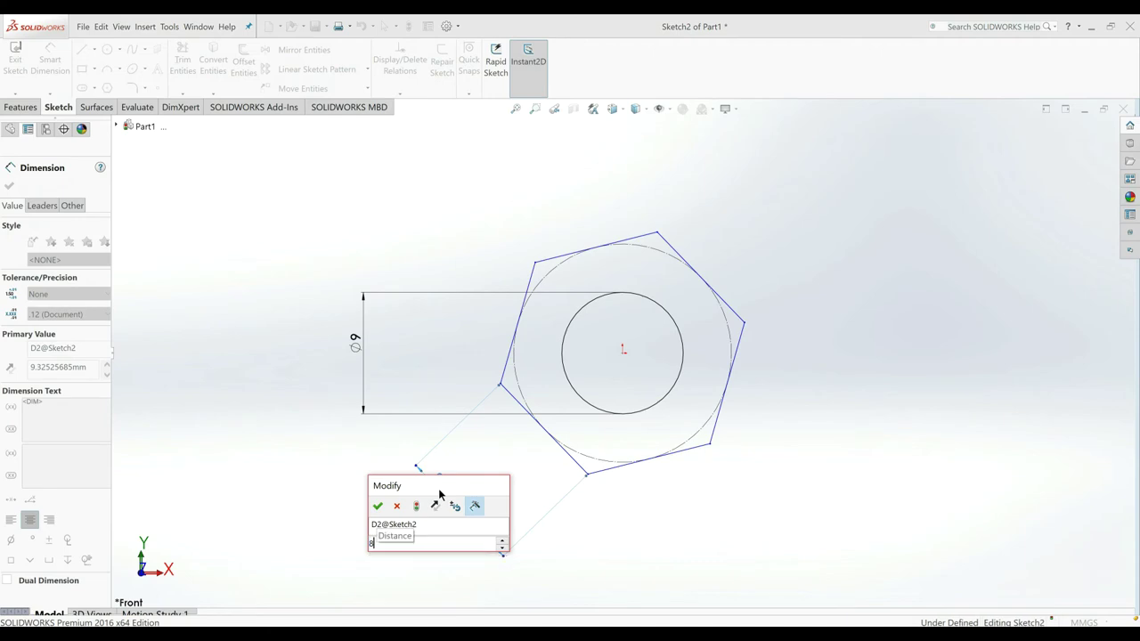
pyautogui.press('Return')
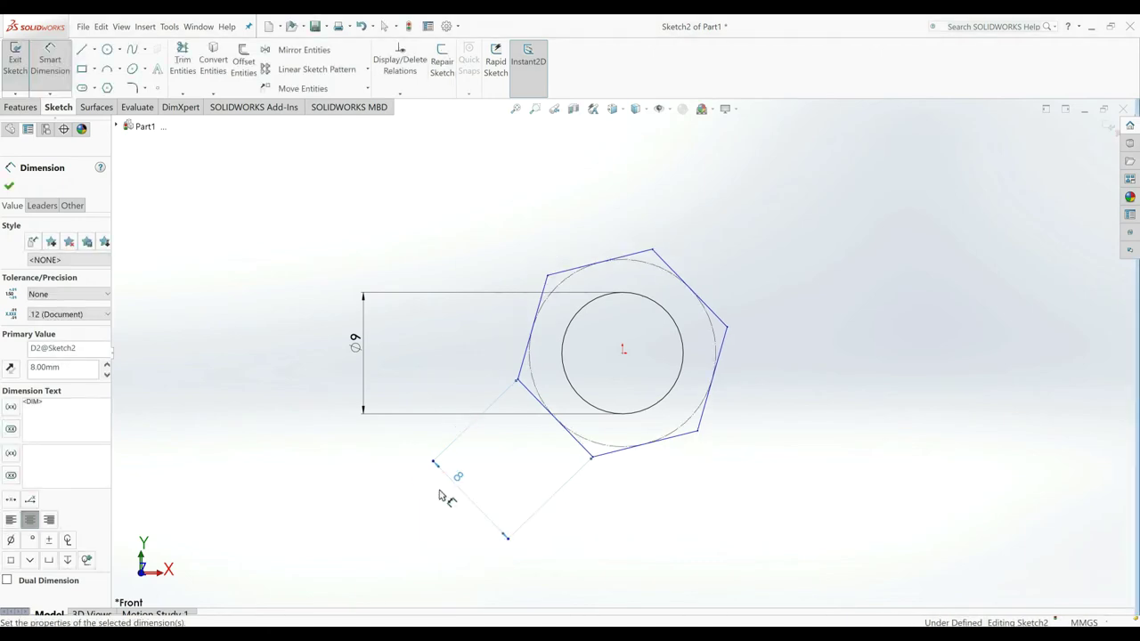
# Step: Make two opposite hexagon vertices horizontal, then exit the sketch
pyautogui.click(15, 184)
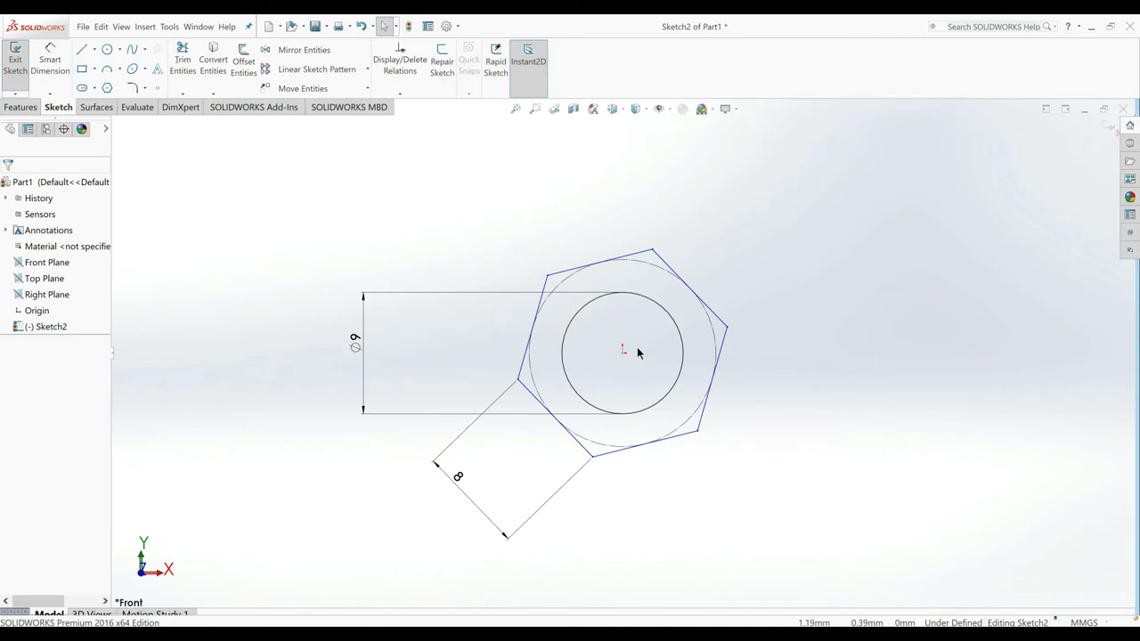
pyautogui.click(623, 354)
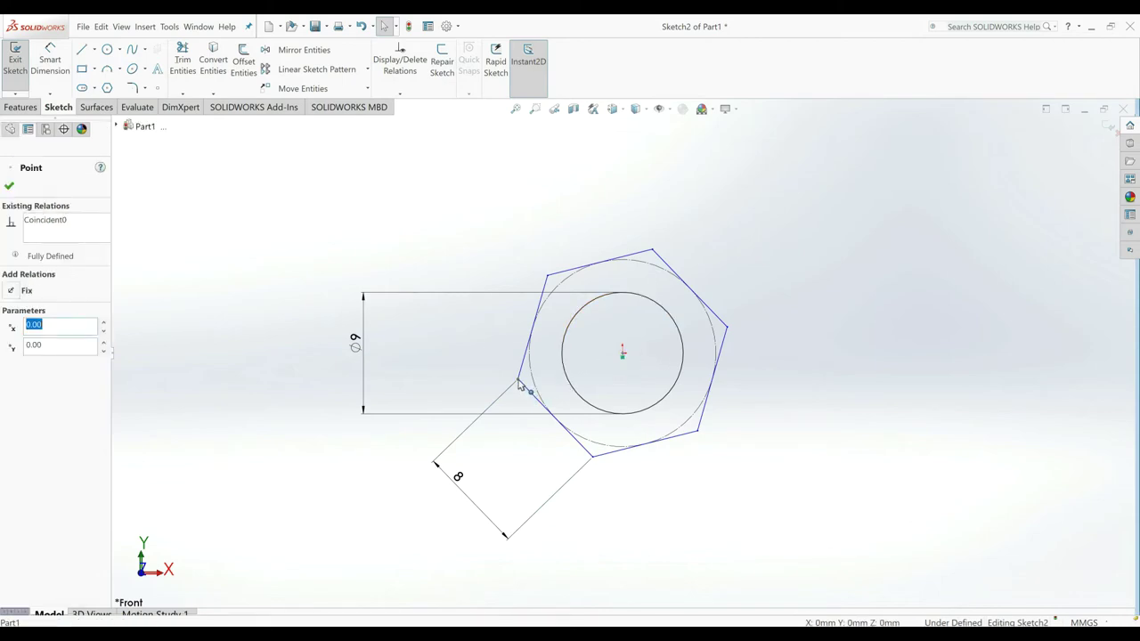
pyautogui.click(518, 380)
pyautogui.keyDown('ctrl'); pyautogui.click(728, 328); pyautogui.keyUp('ctrl')
pyautogui.click(7, 349)
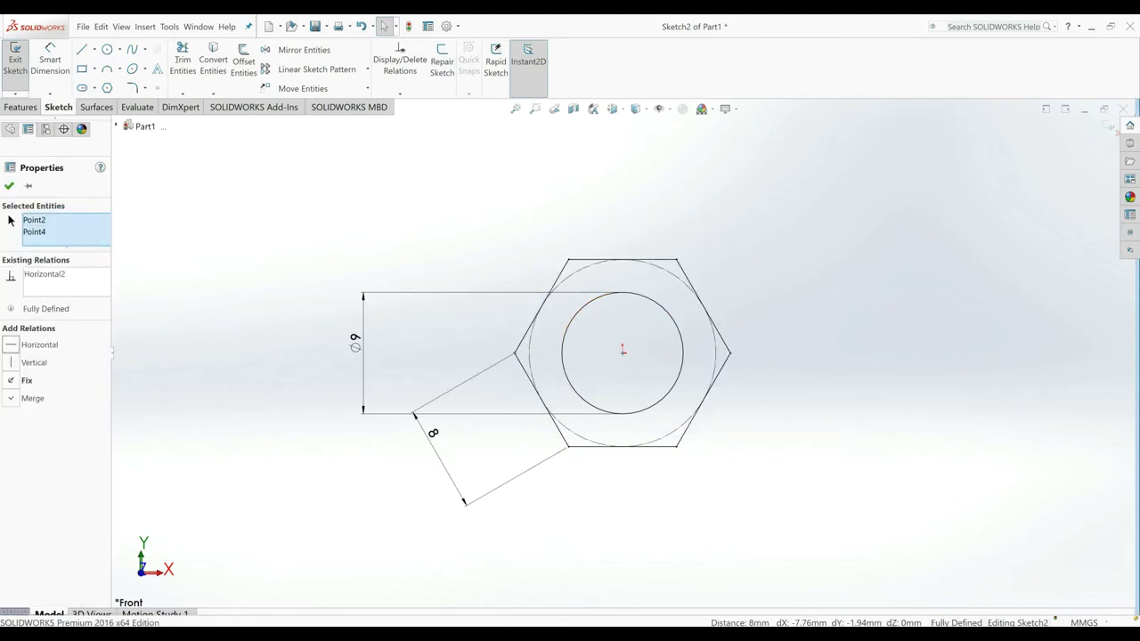
pyautogui.click(10, 186)
pyautogui.click(15, 62)
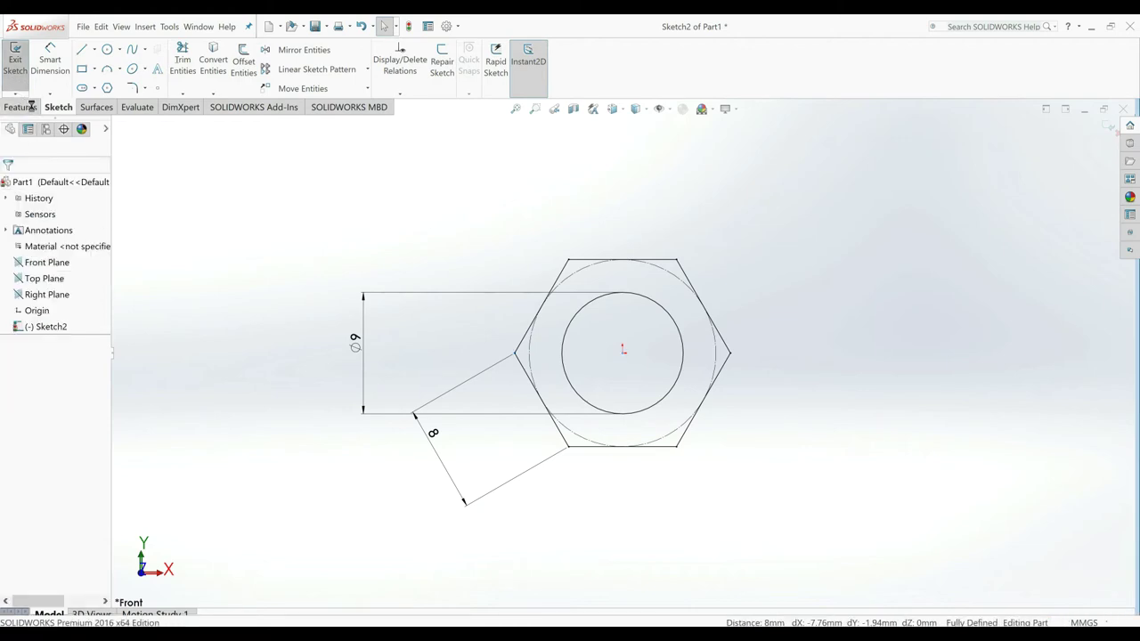
pyautogui.click(34, 107)
# Step: Extrude the hexagon sketch 8 mm into the nut body
pyautogui.click(21, 58)
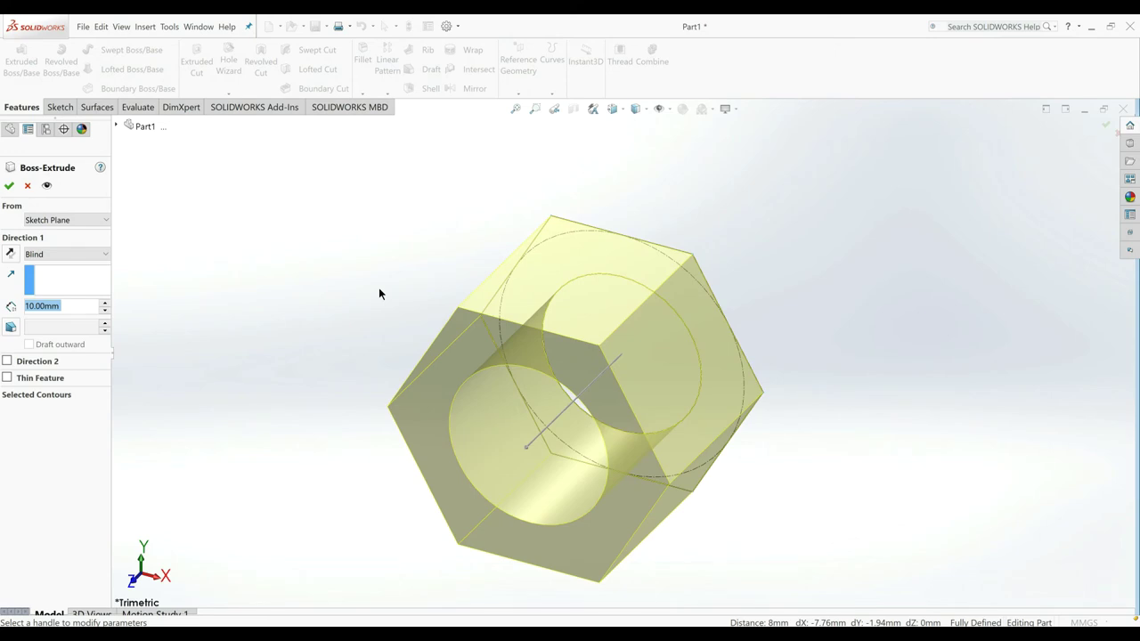
pyautogui.write('8')
pyautogui.press('Return')
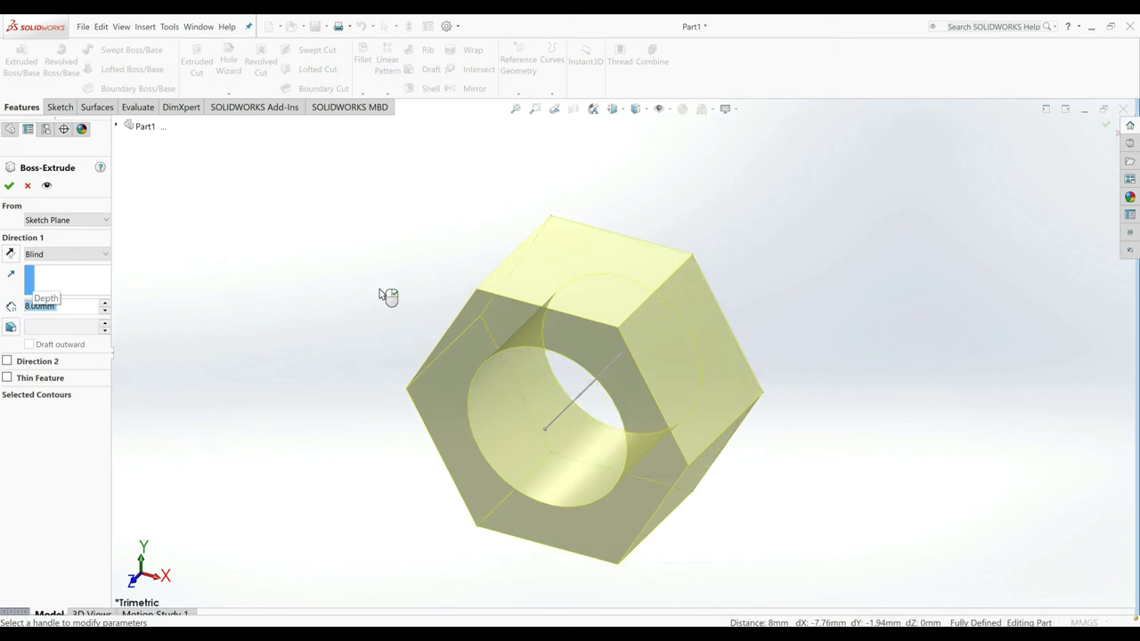
pyautogui.click(8, 188)
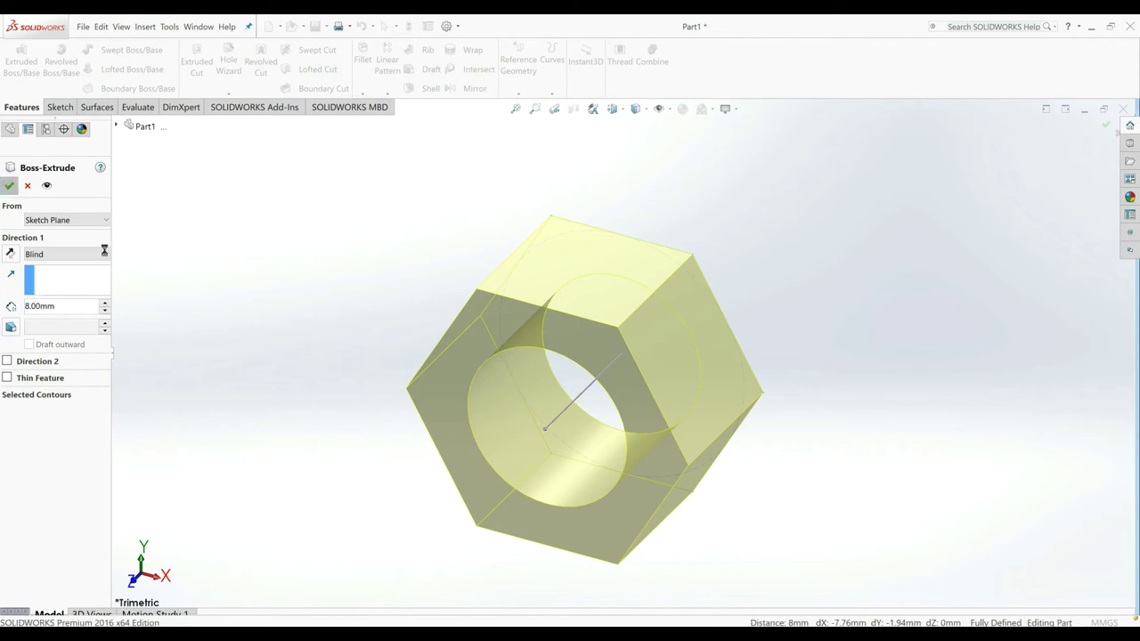
pyautogui.click(202, 313)
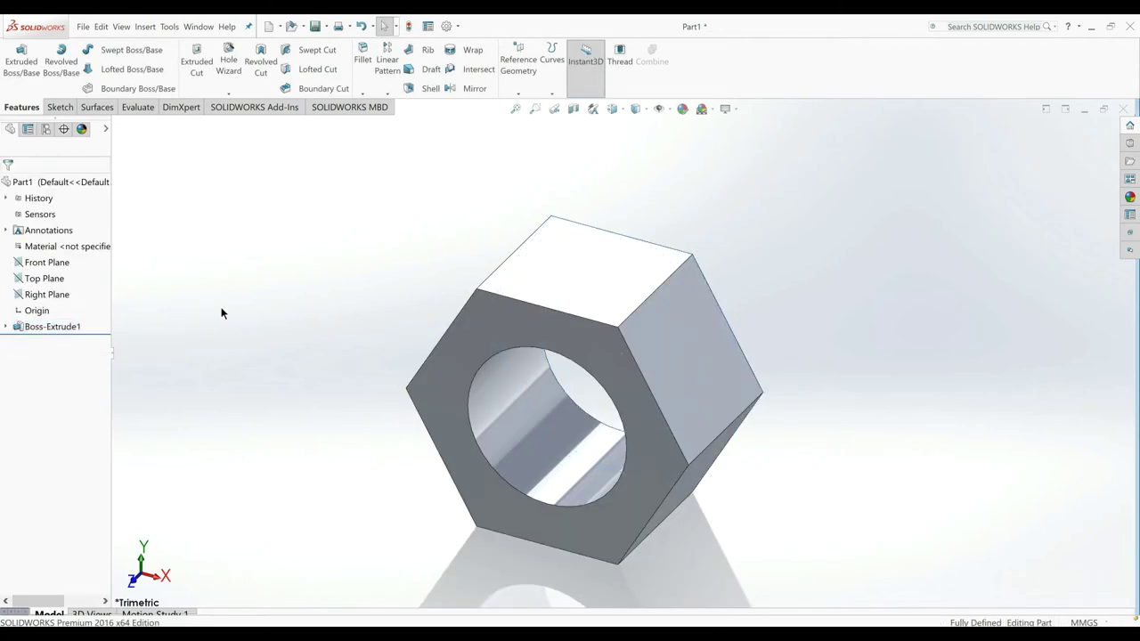
pyautogui.moveTo(301, 387); pyautogui.dragTo(453, 387, button='middle')
pyautogui.click(578, 332)
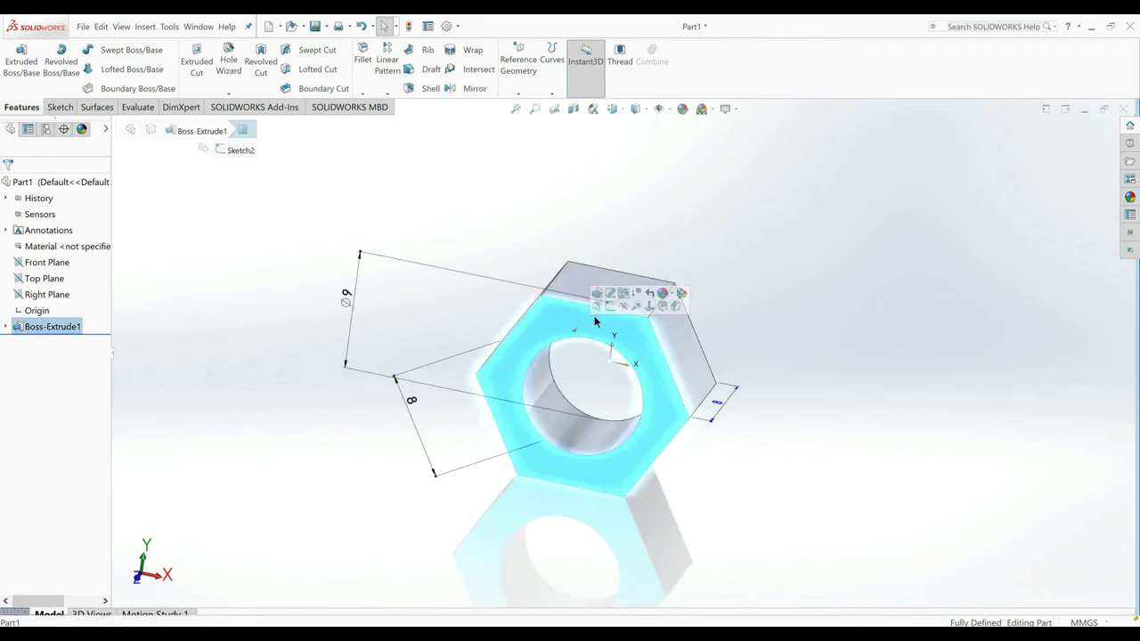
# Step: Change Boss-Extrude1's end condition to Mid Plane
pyautogui.rightClick(61, 326)
pyautogui.click(70, 307)
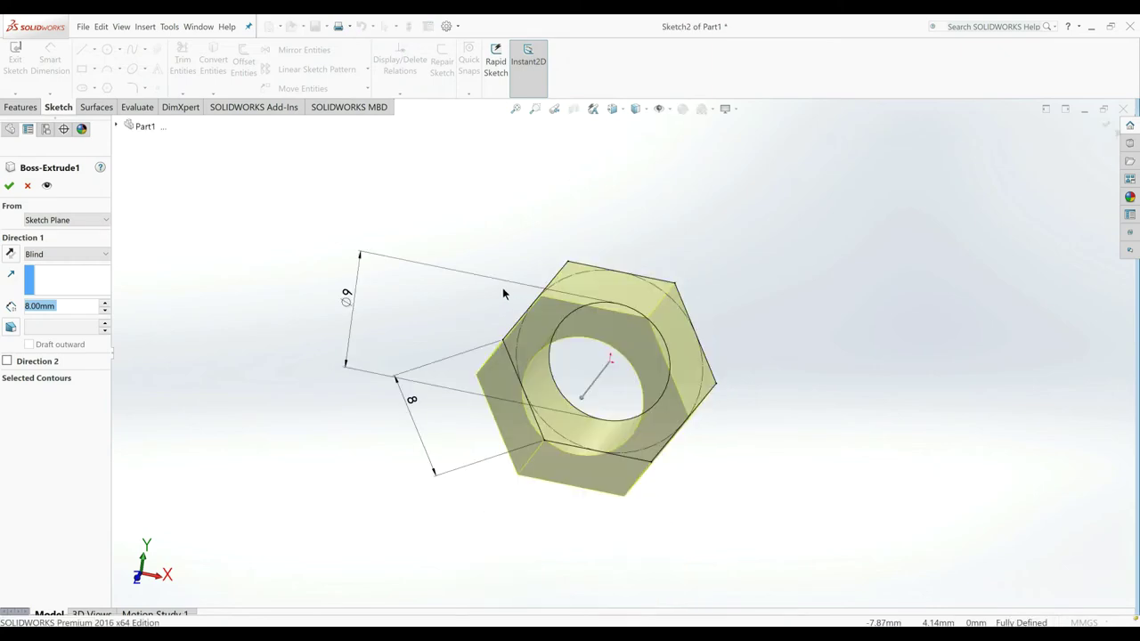
pyautogui.moveTo(502, 288); pyautogui.dragTo(445, 321, button='middle')
pyautogui.click(37, 256)
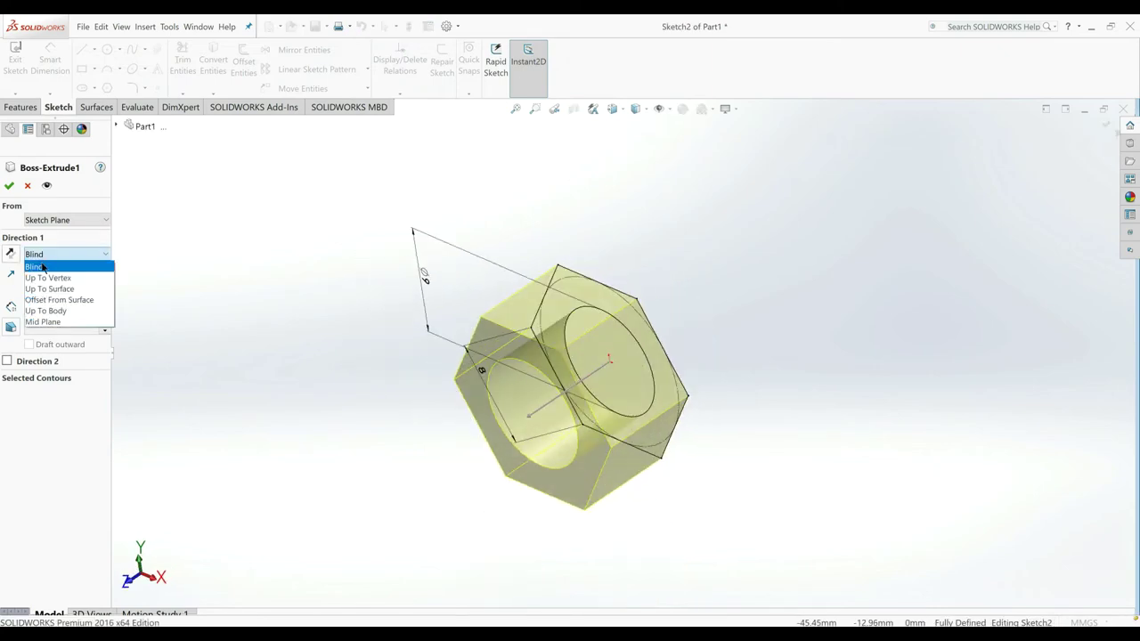
pyautogui.click(49, 322)
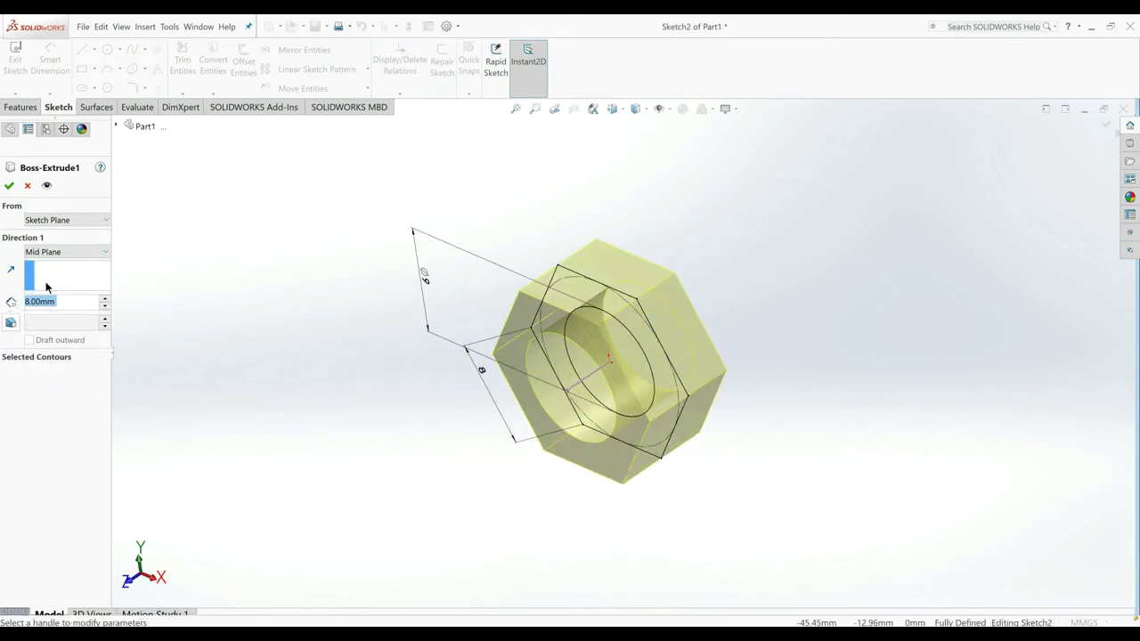
pyautogui.click(8, 186)
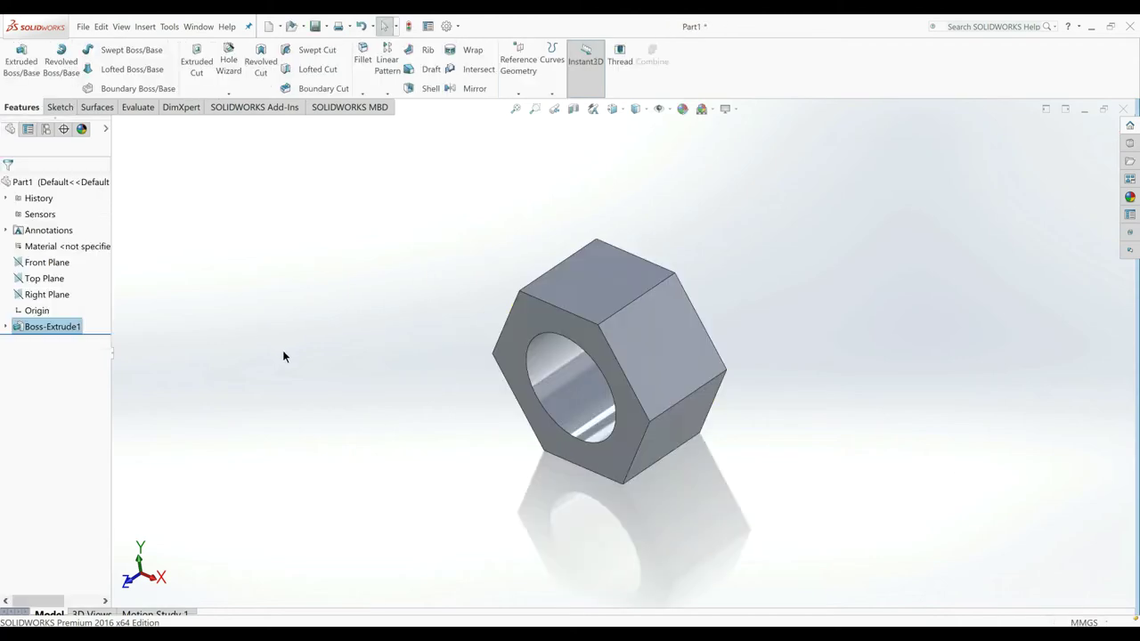
# Step: View the hexagon face normal-to and review the nut's base sketch
pyautogui.rightClick(66, 329)
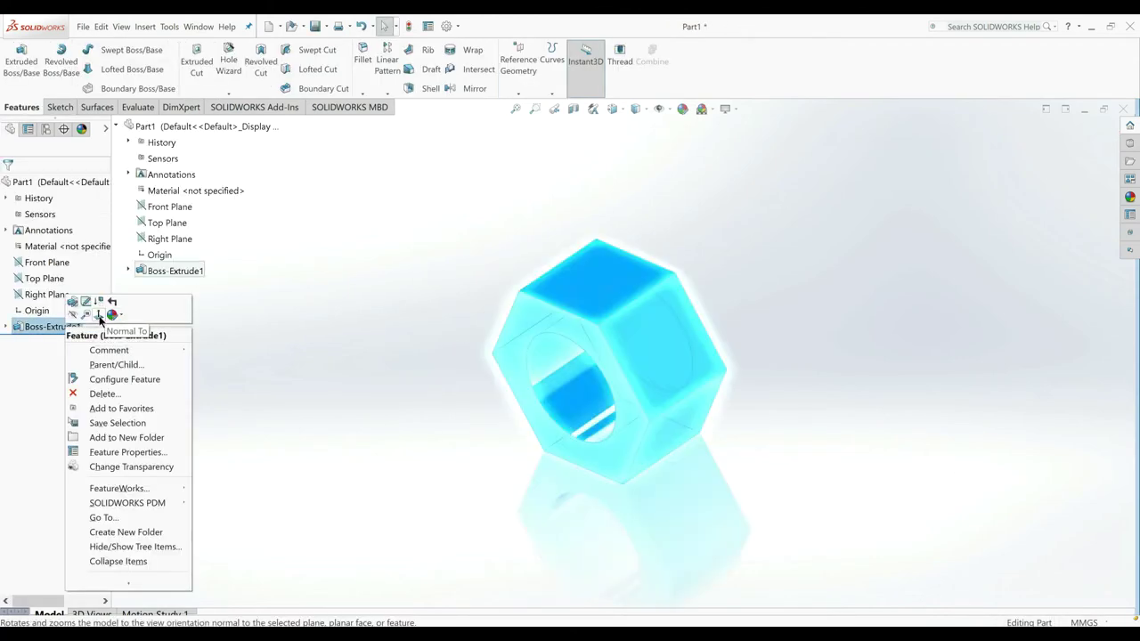
pyautogui.click(99, 316)
pyautogui.rightClick(84, 326)
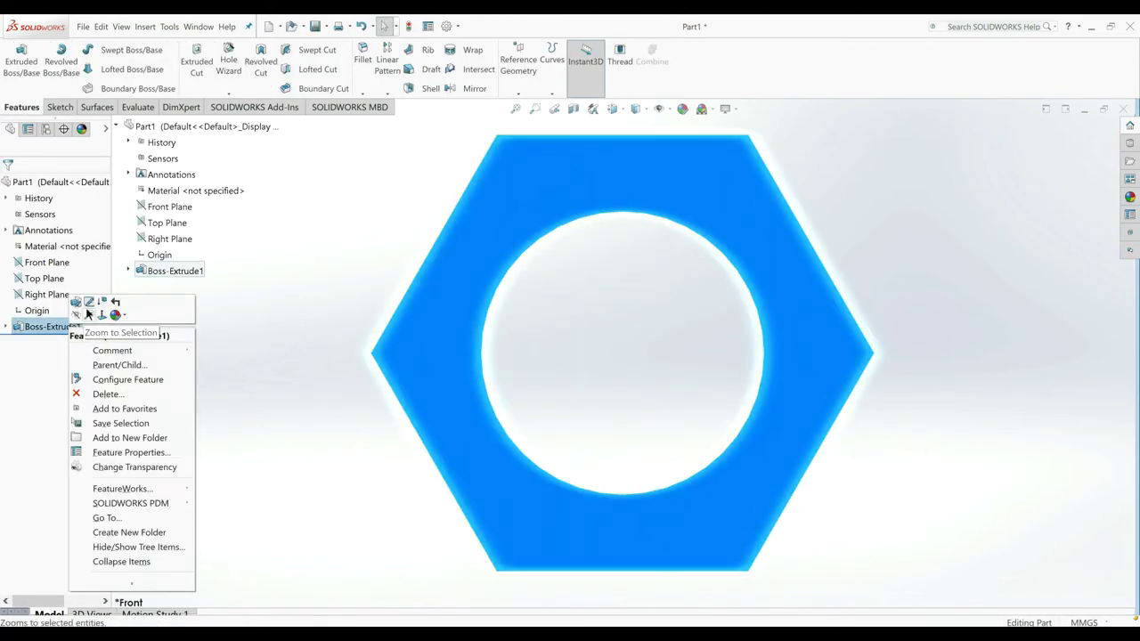
pyautogui.click(89, 302)
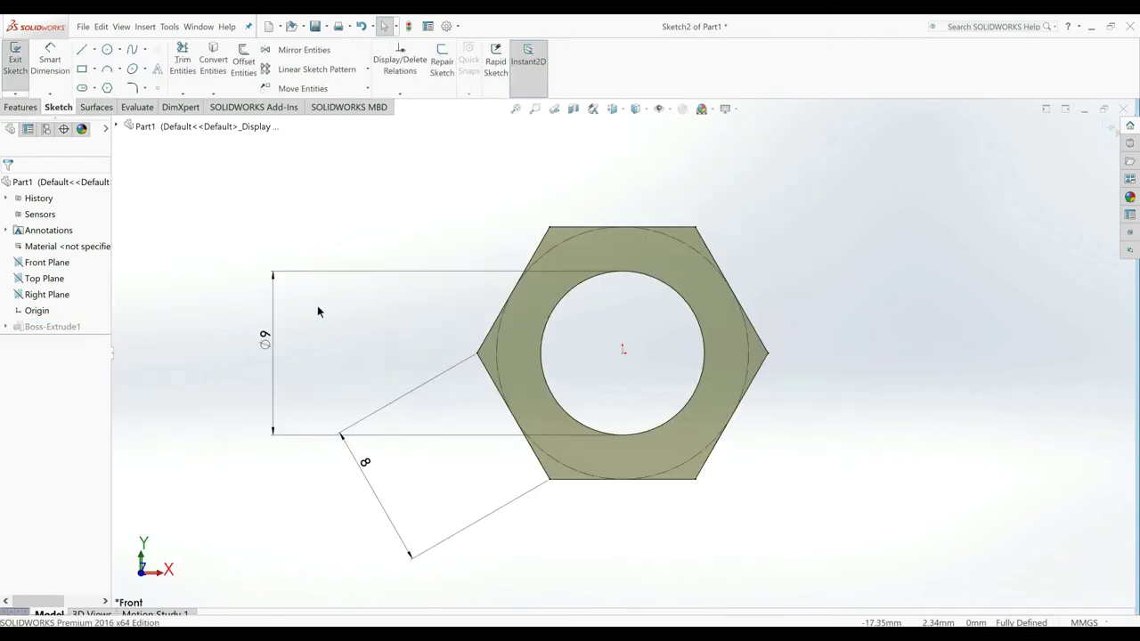
pyautogui.click(15, 56)
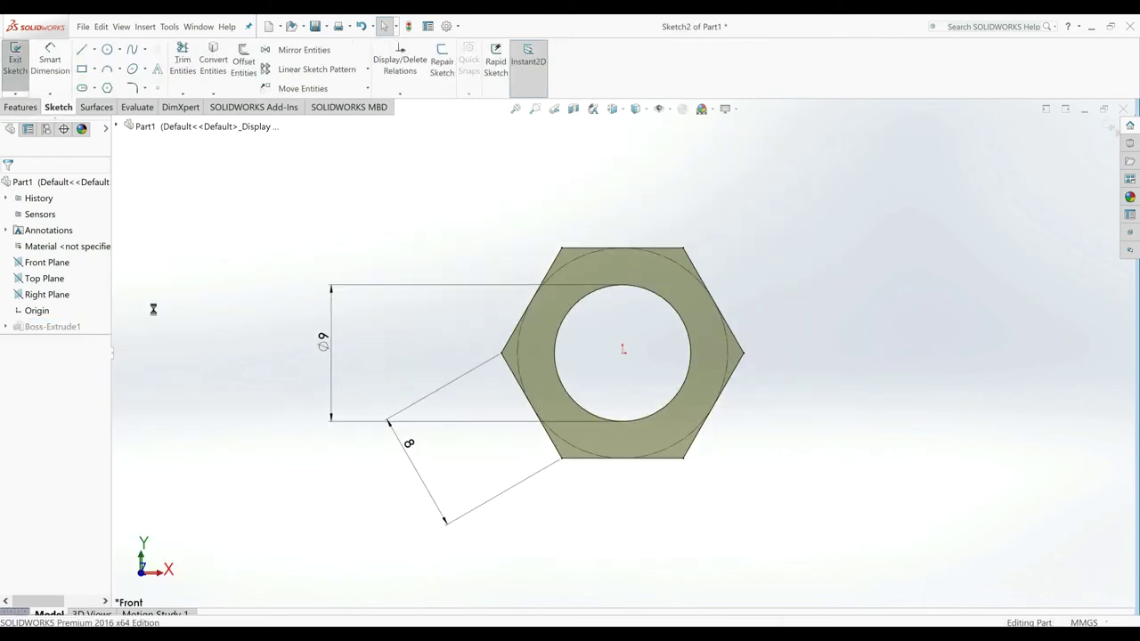
# Step: Open a new sketch on the nut's front face, viewed head-on
pyautogui.moveTo(322, 306); pyautogui.dragTo(564, 330, button='middle')
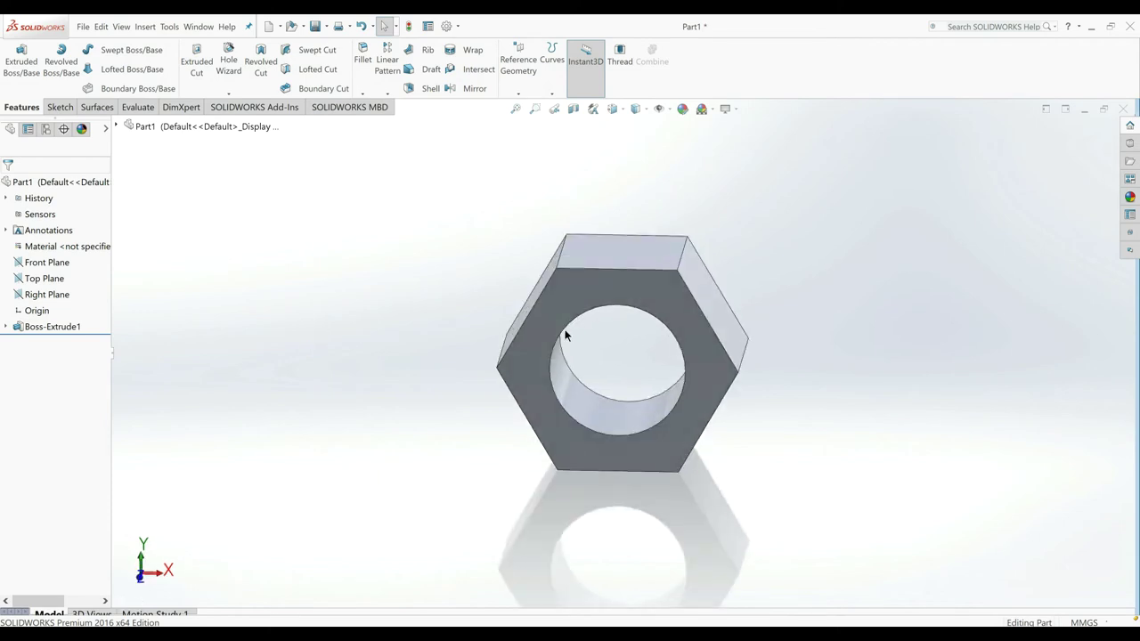
pyautogui.click(664, 296)
pyautogui.click(735, 273)
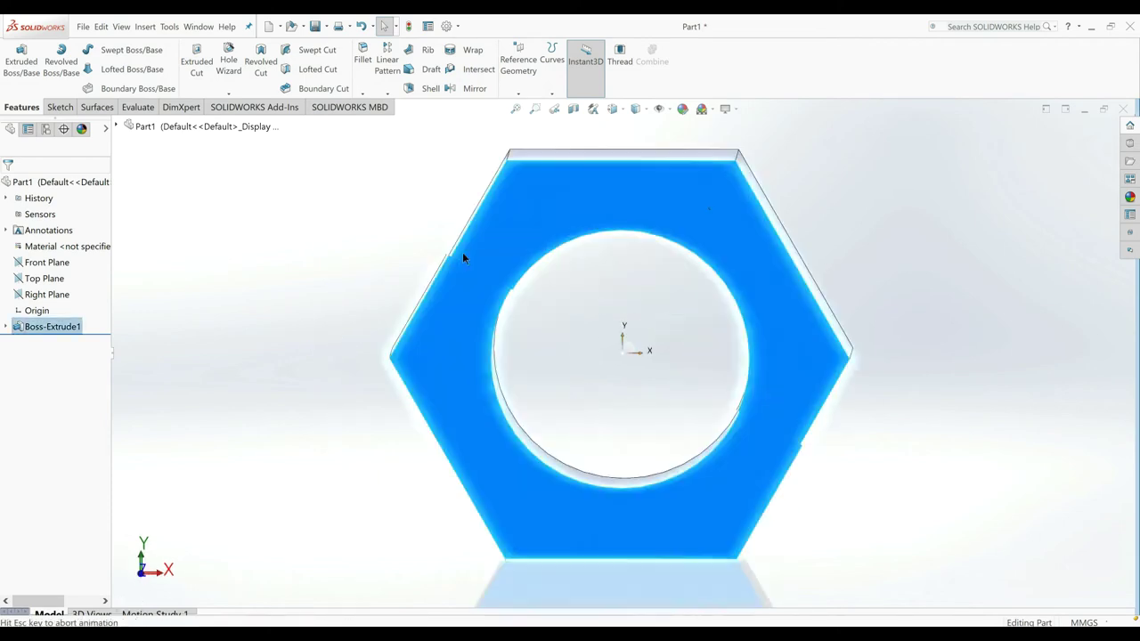
pyautogui.click(59, 107)
pyautogui.click(13, 66)
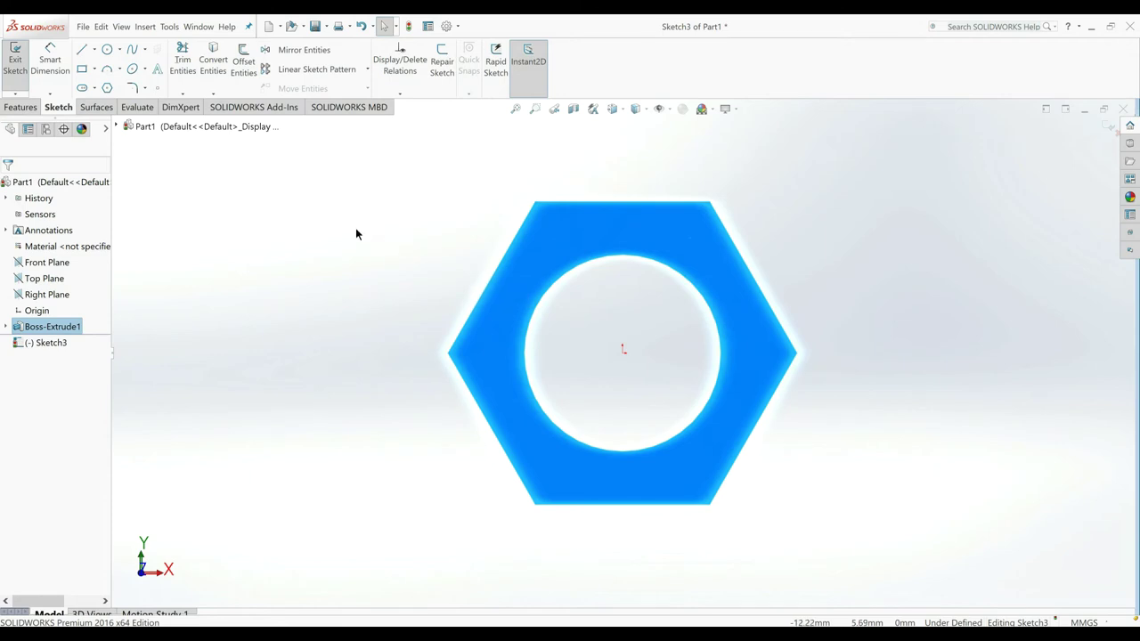
# Step: Draw a circle centred on the origin and switch to the Plain White background
pyautogui.click(107, 49)
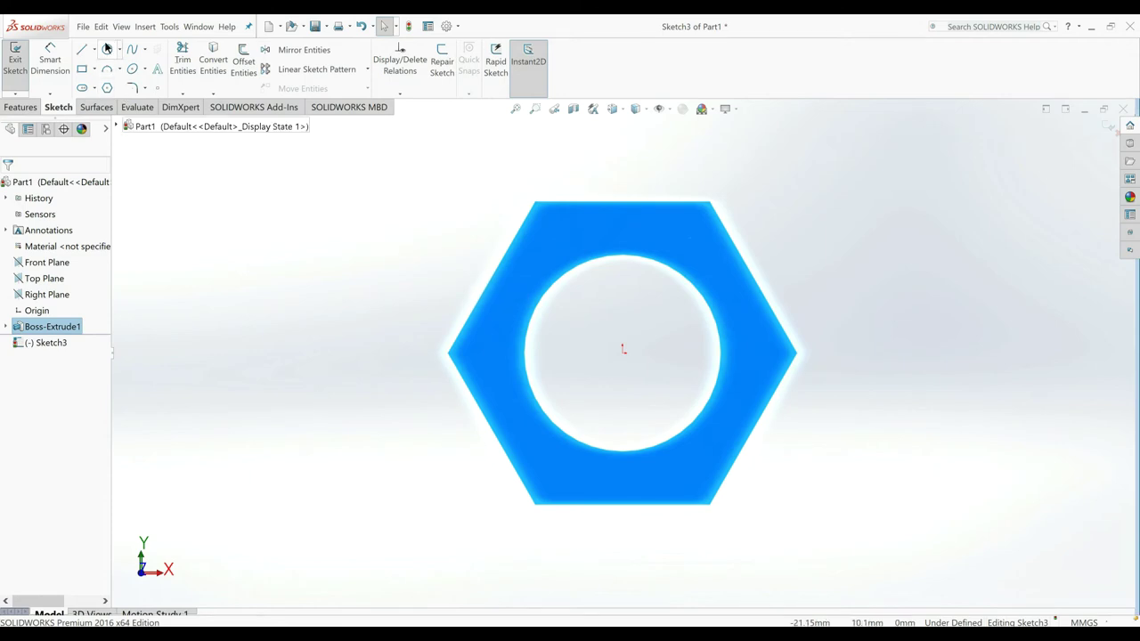
pyautogui.click(624, 350)
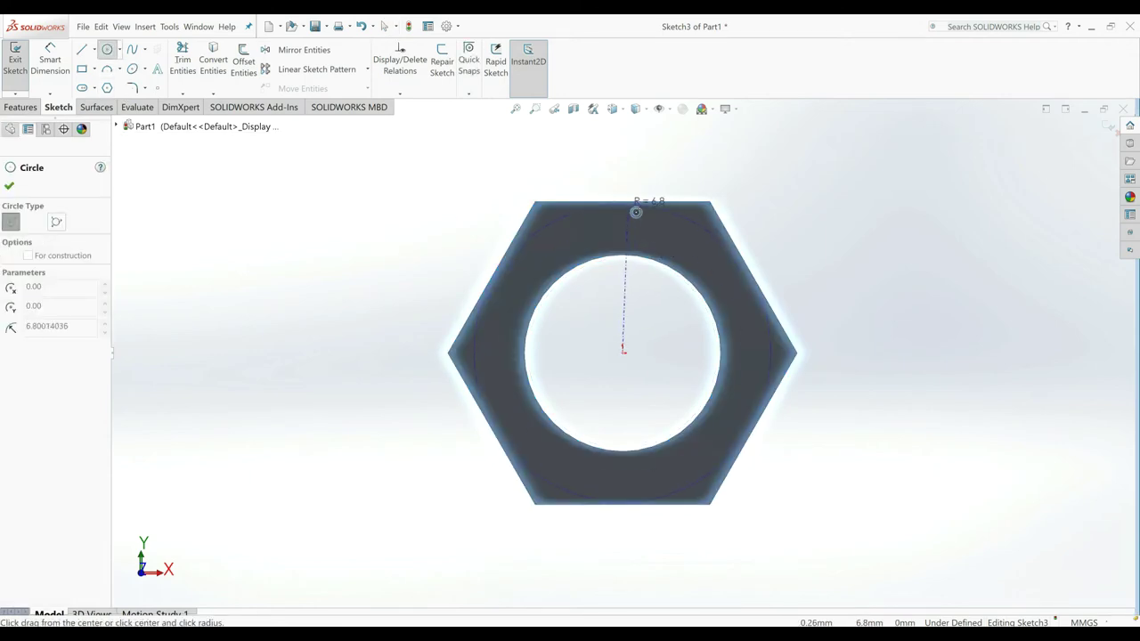
pyautogui.click(635, 210)
pyautogui.rightClick(621, 170)
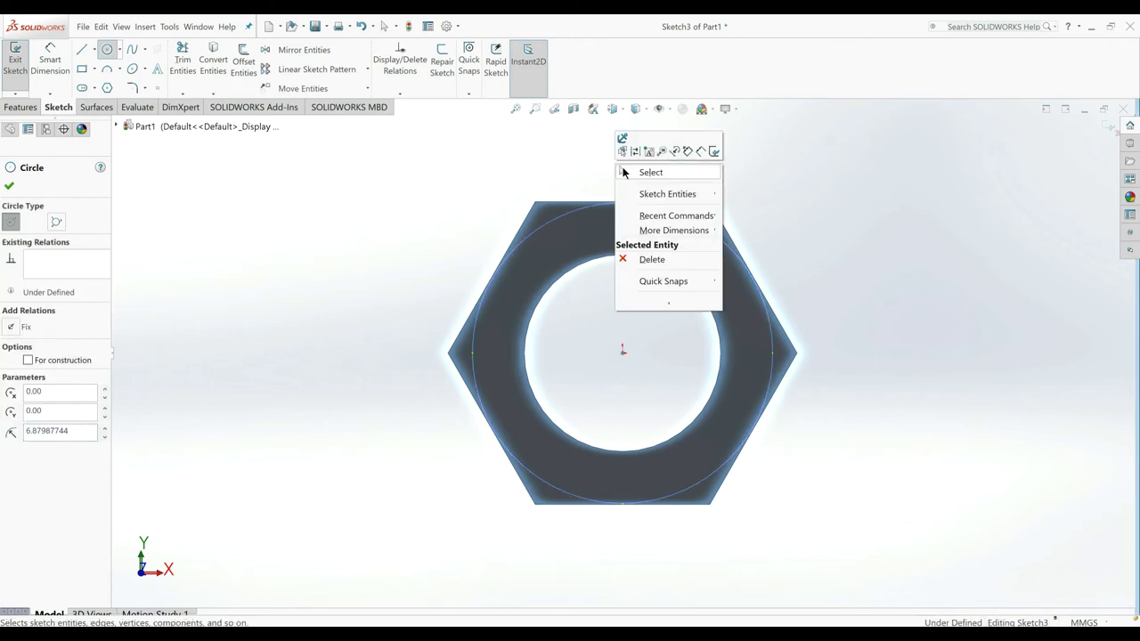
pyautogui.click(627, 175)
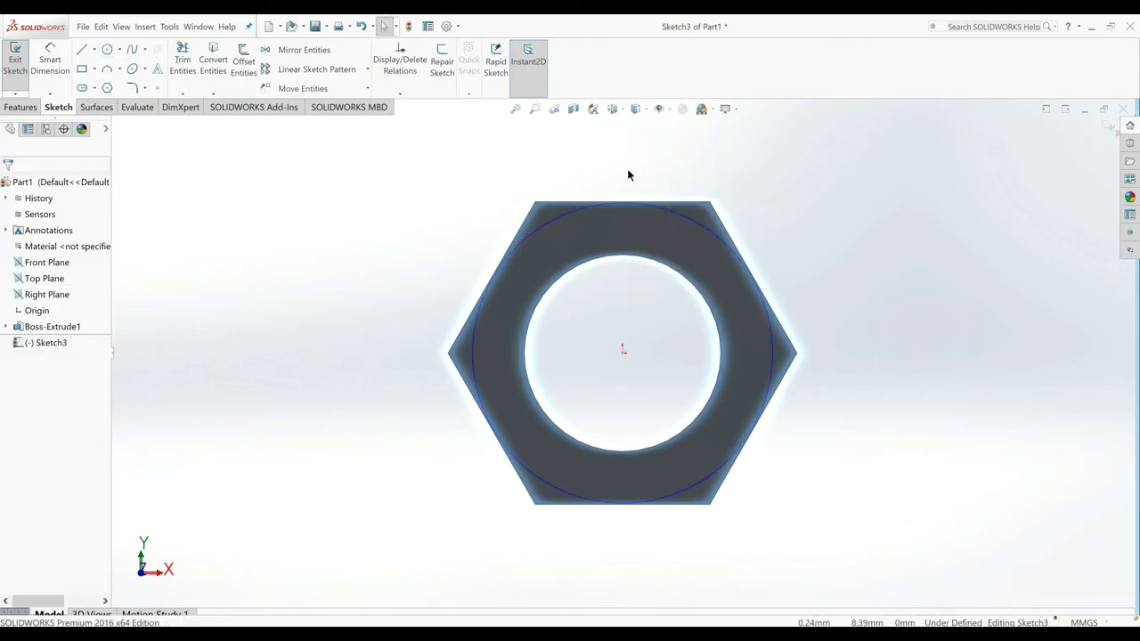
pyautogui.click(713, 112)
pyautogui.click(728, 49)
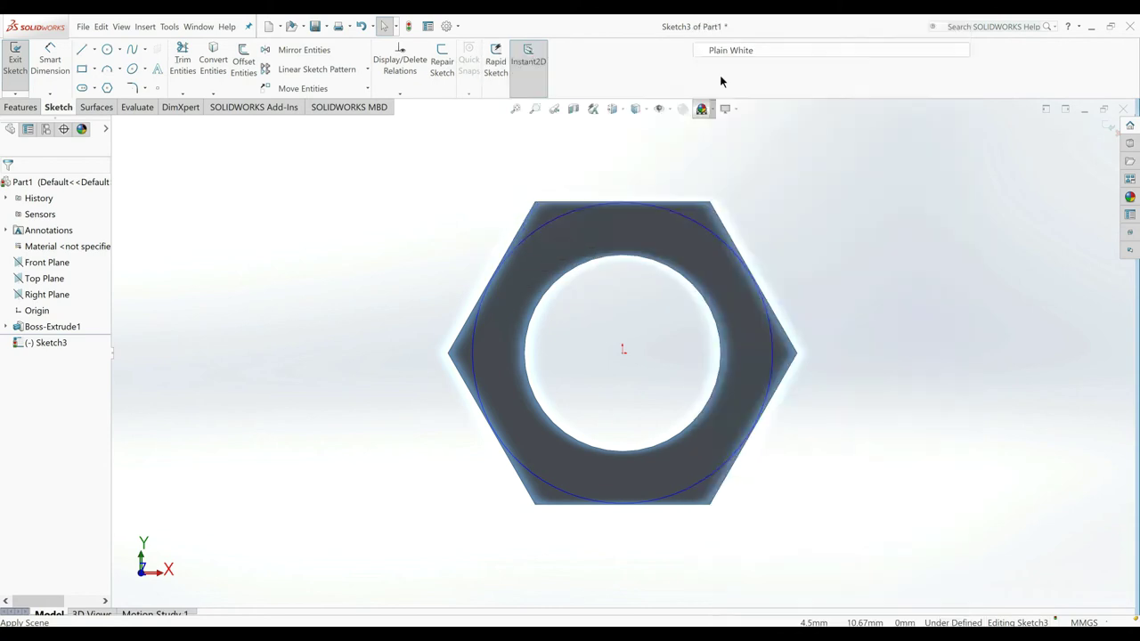
pyautogui.scroll(-2, 661, 198)
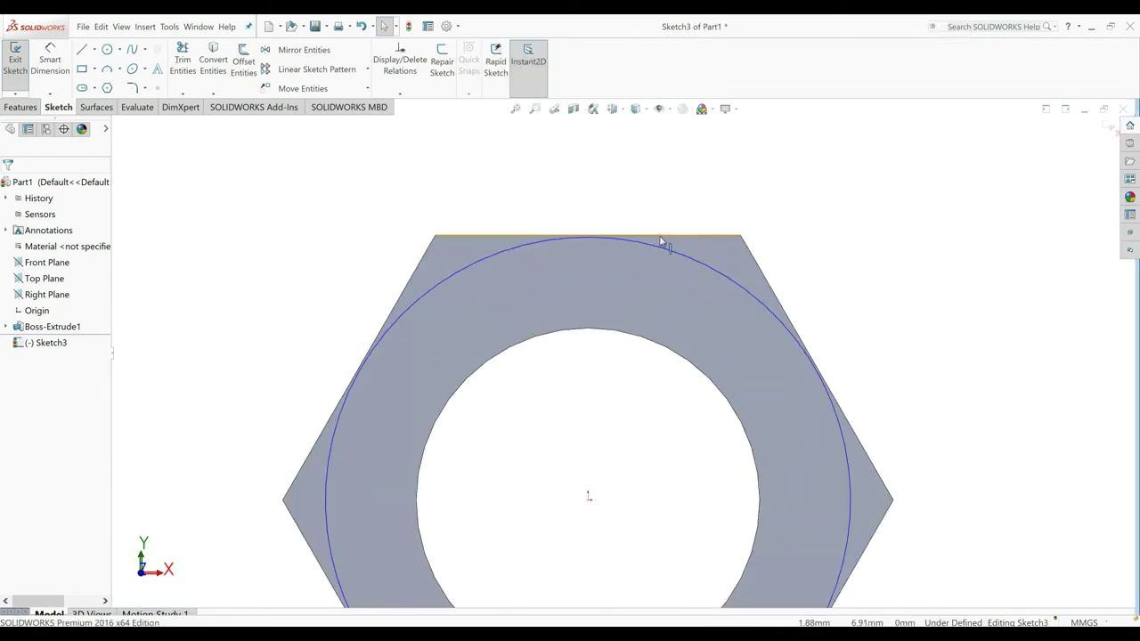
# Step: Make the circle tangent to the hexagon's top edge, then exit the sketch
pyautogui.click(659, 235)
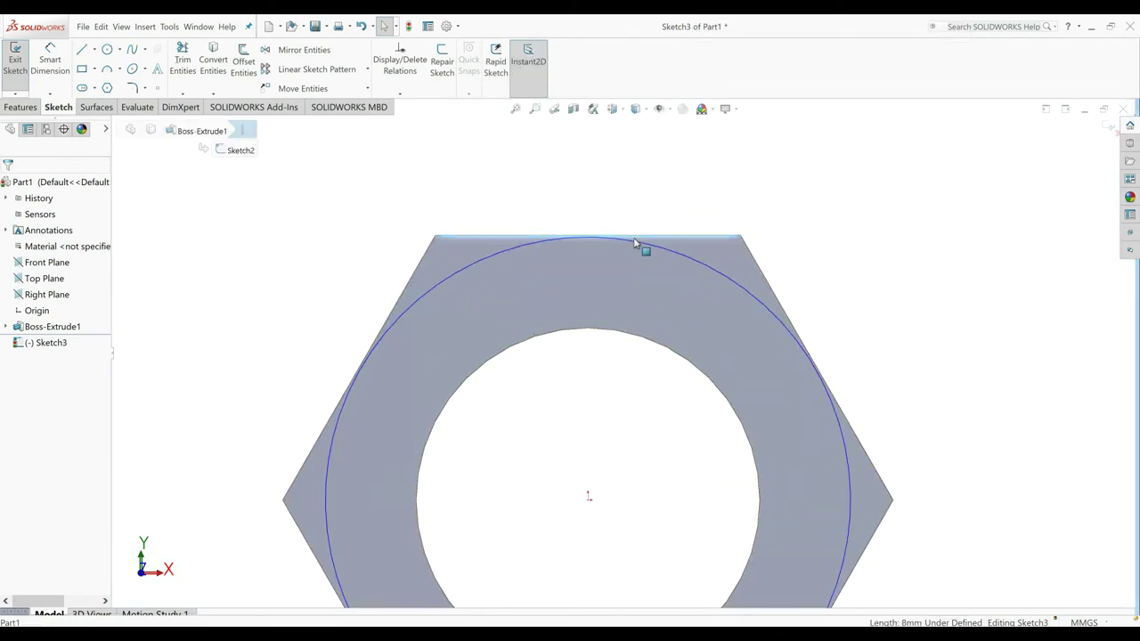
pyautogui.keyDown('ctrl'); pyautogui.click(634, 250); pyautogui.keyUp('ctrl')
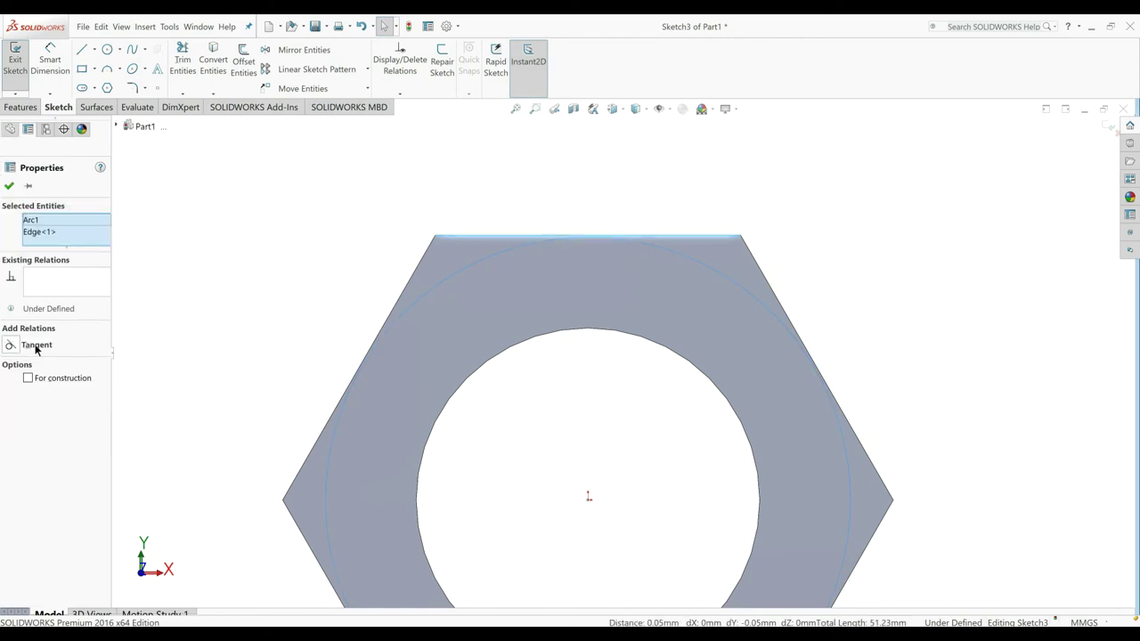
pyautogui.click(36, 346)
pyautogui.click(9, 185)
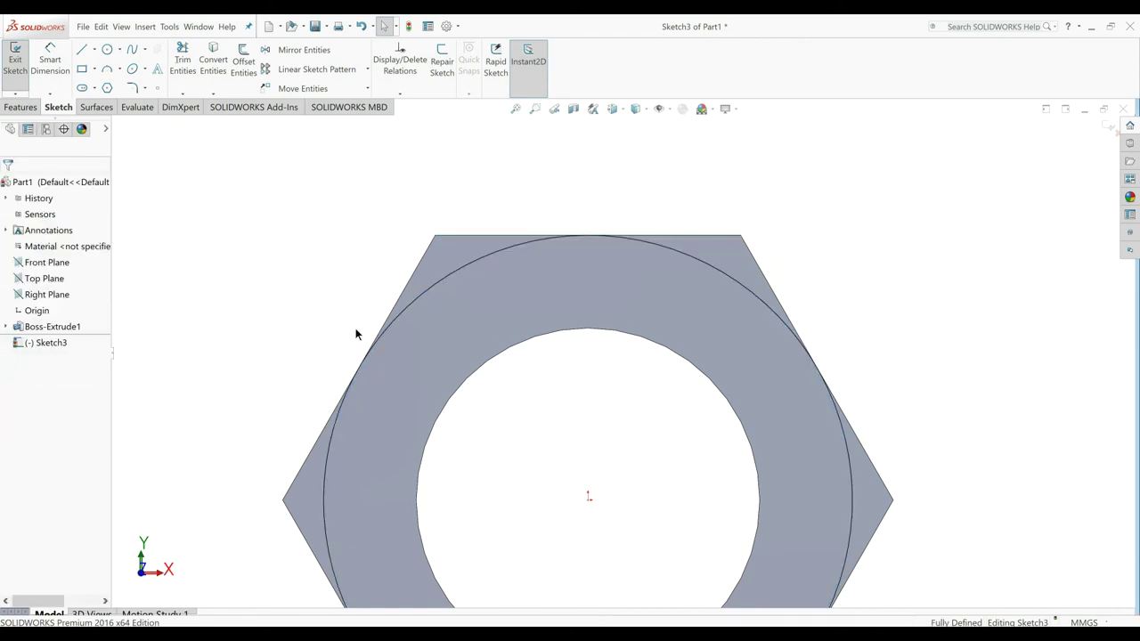
pyautogui.scroll(2, 357, 330)
pyautogui.click(6, 77)
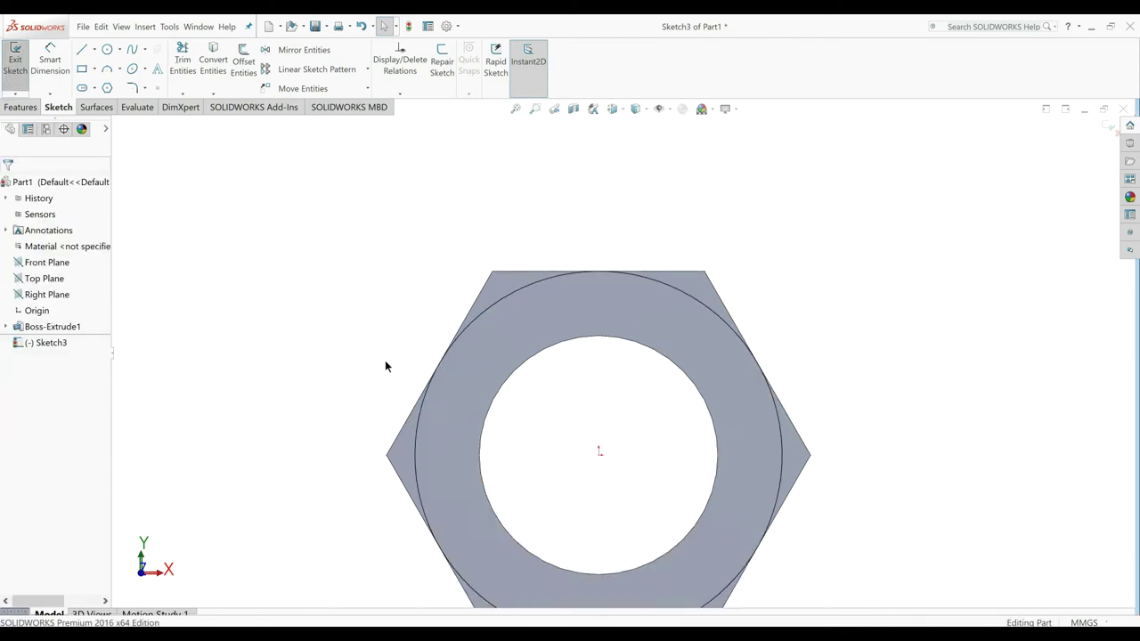
pyautogui.moveTo(336, 426); pyautogui.dragTo(341, 336, button='middle')
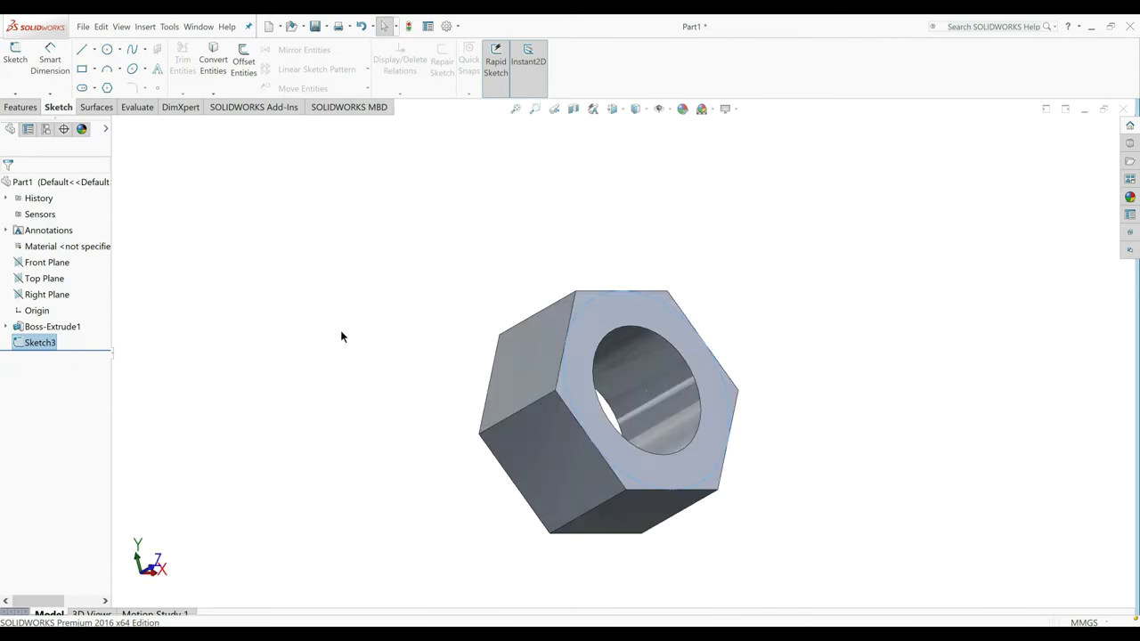
pyautogui.click(19, 107)
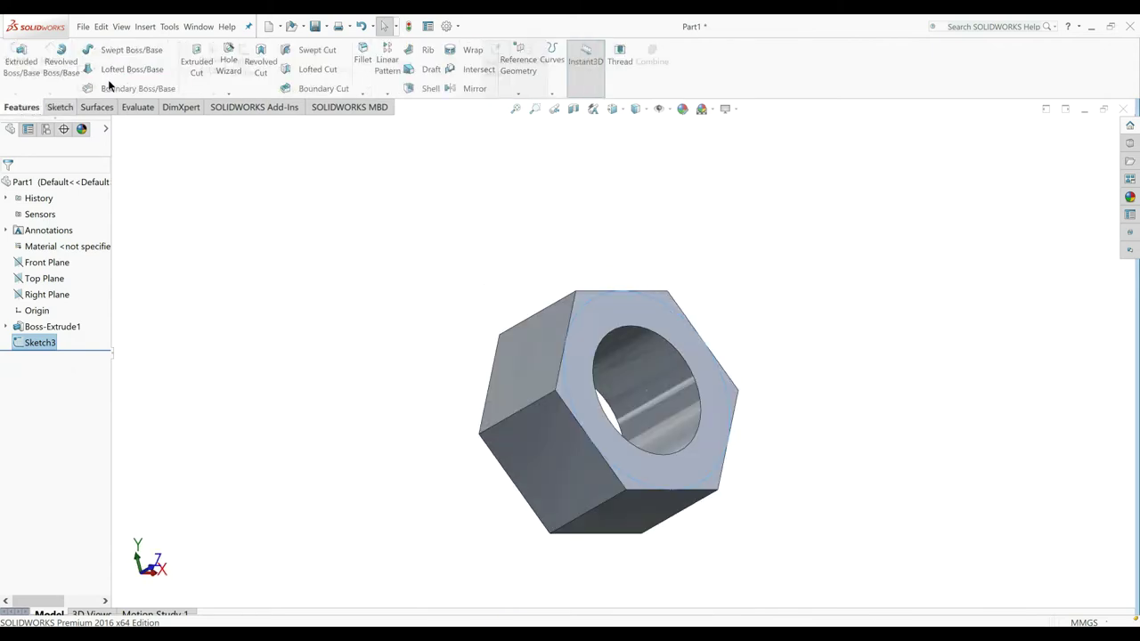
# Step: Create Cut-Extrude1 from the circle: blind 8 mm, flipped side, 45° draft
pyautogui.click(191, 53)
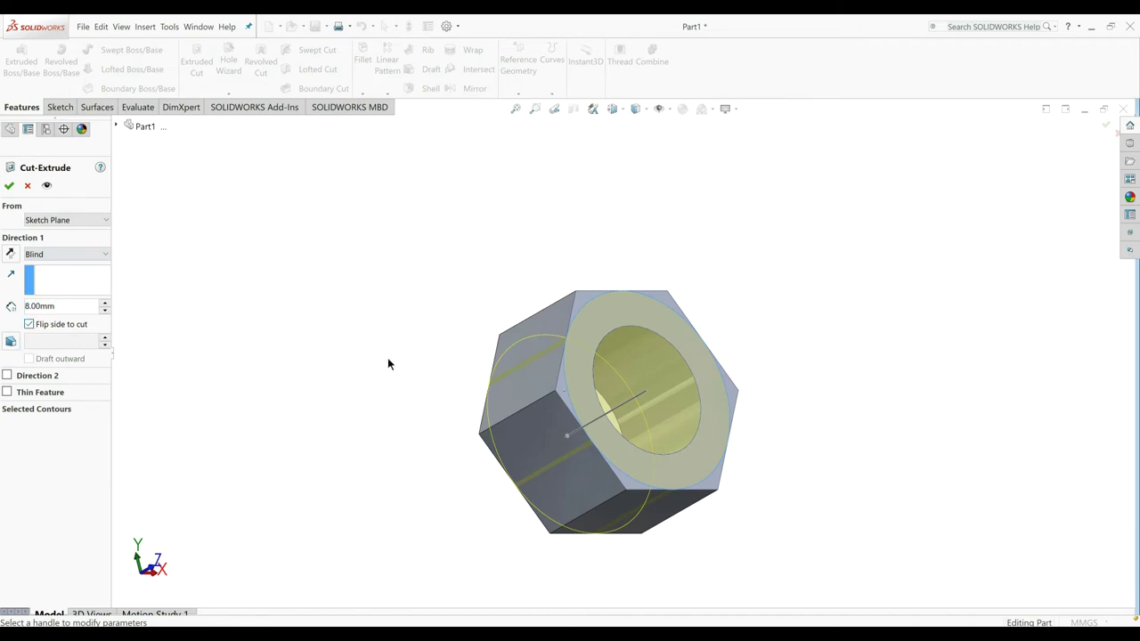
pyautogui.click(11, 342)
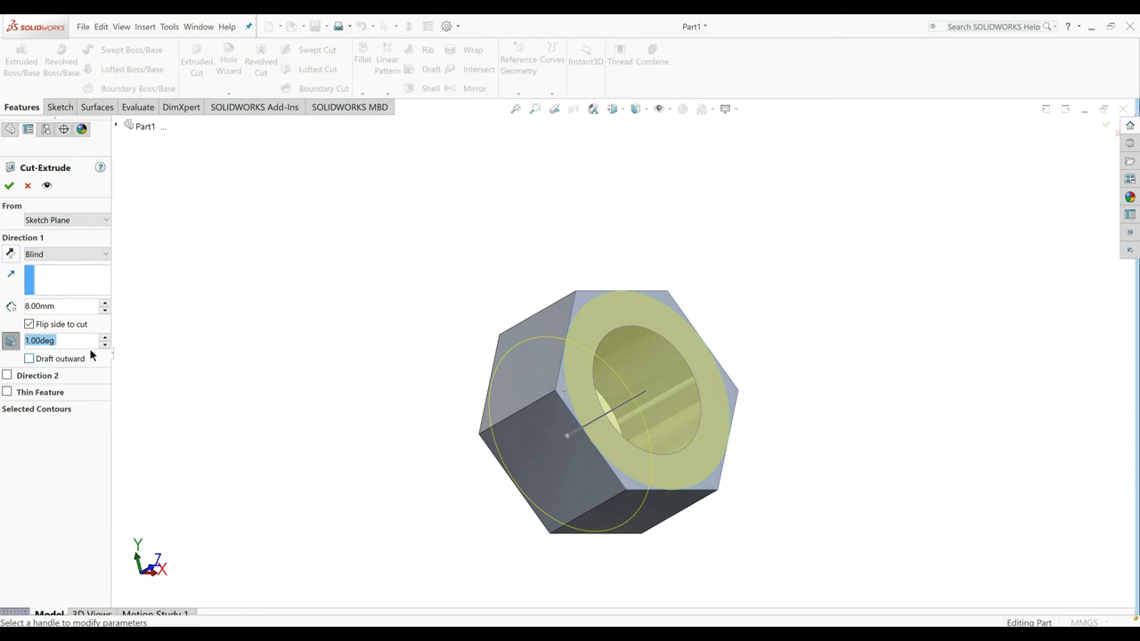
pyautogui.write('45')
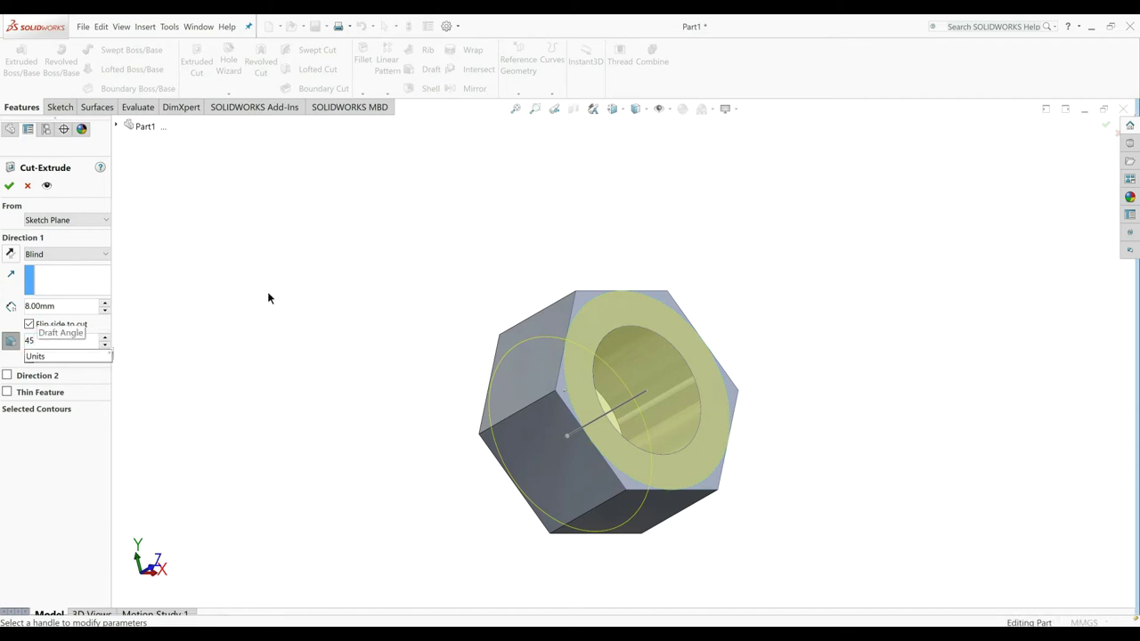
pyautogui.press('Return')
pyautogui.scroll(-2, 661, 373)
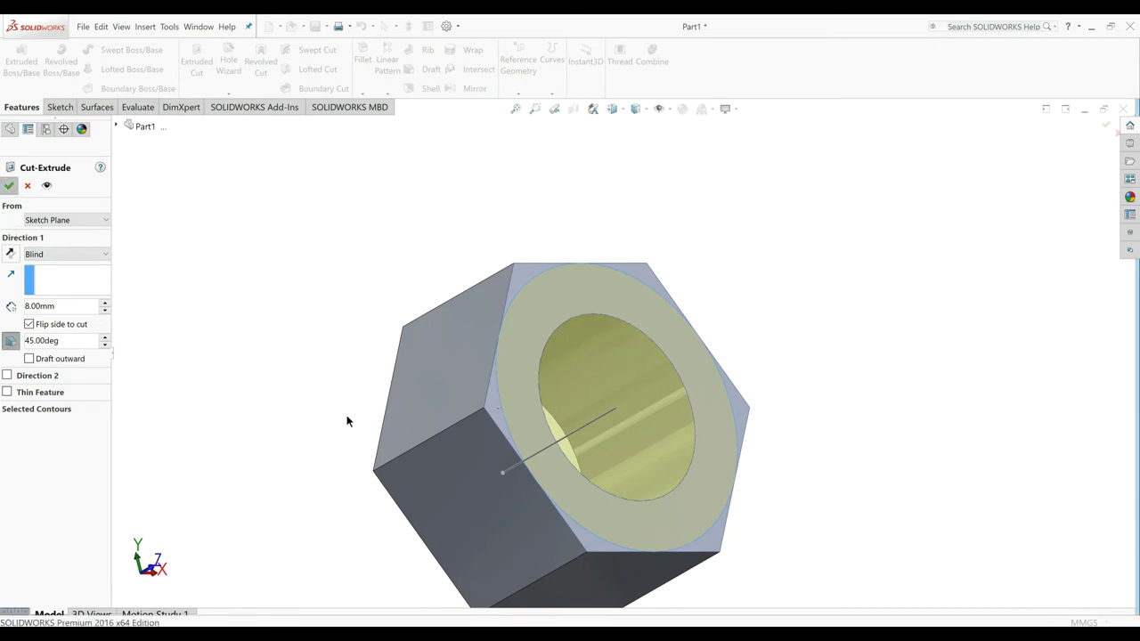
pyautogui.press('Return')
pyautogui.scroll(3, 644, 431)
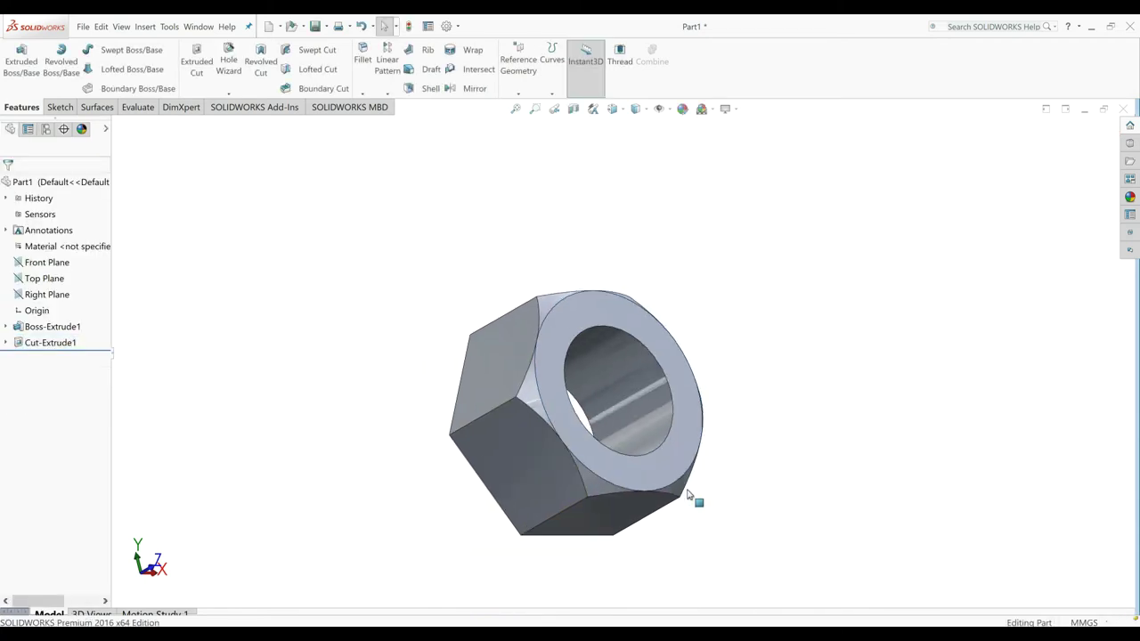
pyautogui.moveTo(644, 431)
pyautogui.mouseDown(button='middle')
pyautogui.moveTo(591, 321)
pyautogui.moveTo(574, 336)
pyautogui.moveTo(552, 316)
pyautogui.mouseUp(button='middle')
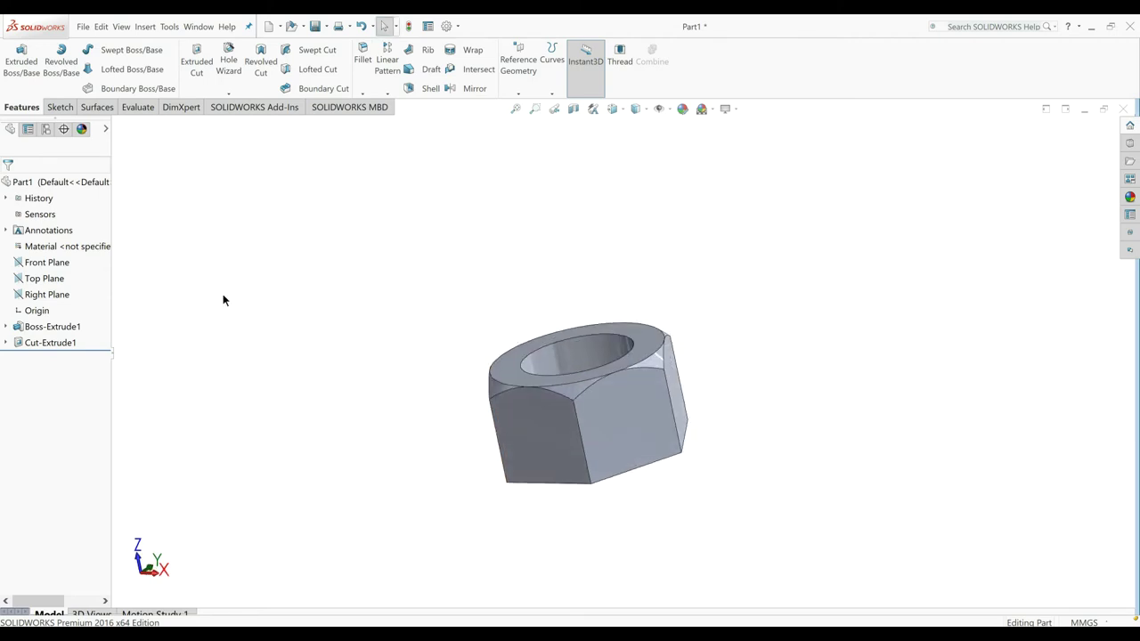
# Step: Mirror Cut-Extrude1 about the Front Plane to create Mirror1
pyautogui.click(42, 263)
pyautogui.click(464, 89)
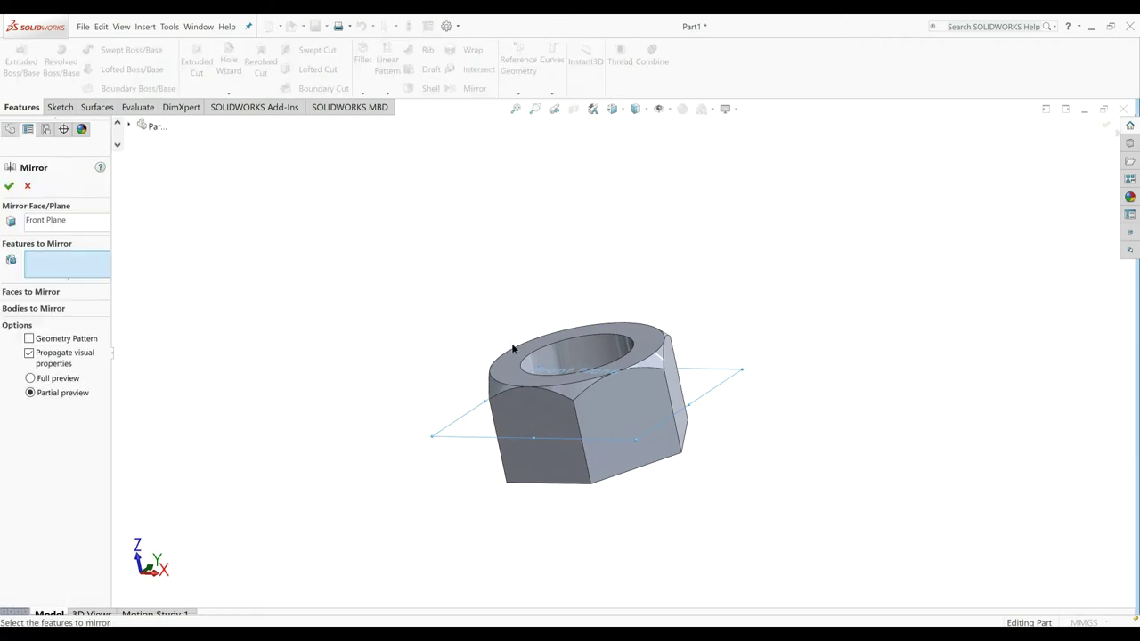
pyautogui.click(579, 400)
pyautogui.moveTo(579, 401); pyautogui.dragTo(578, 311, button='middle')
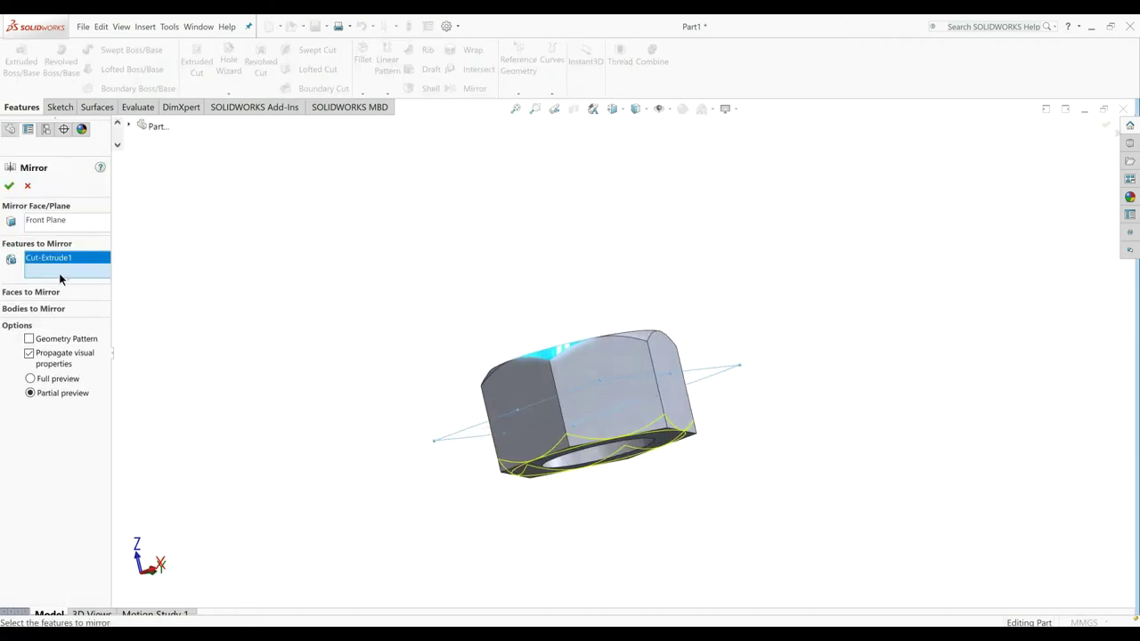
pyautogui.click(8, 187)
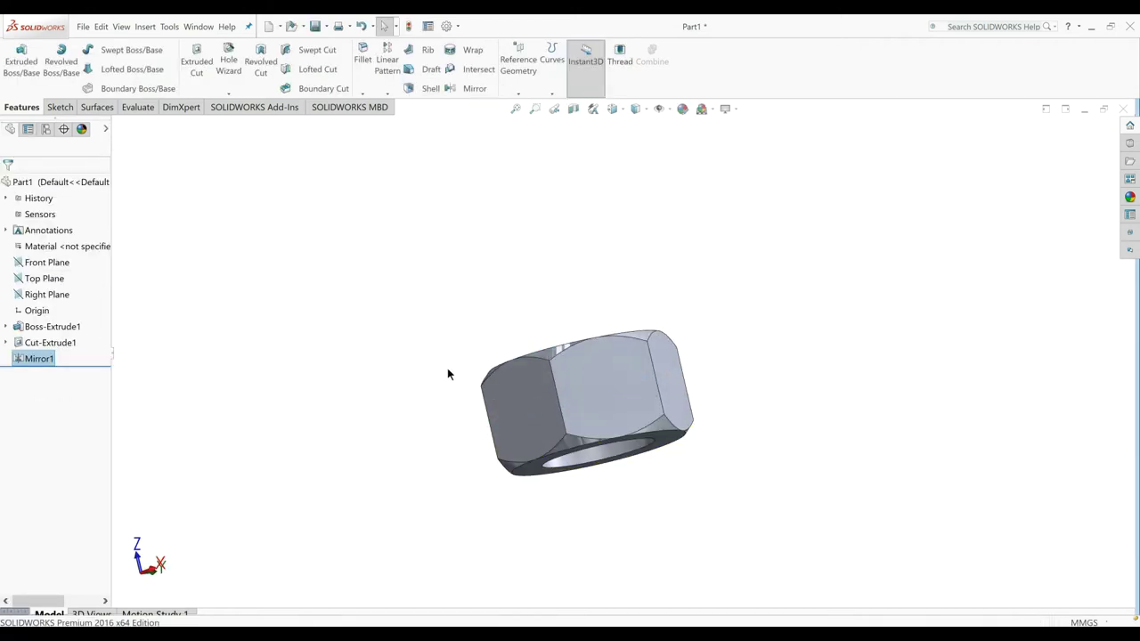
pyautogui.moveTo(433, 362)
pyautogui.mouseDown(button='middle')
pyautogui.moveTo(555, 304)
pyautogui.moveTo(504, 330)
pyautogui.moveTo(618, 297)
pyautogui.mouseUp(button='middle')
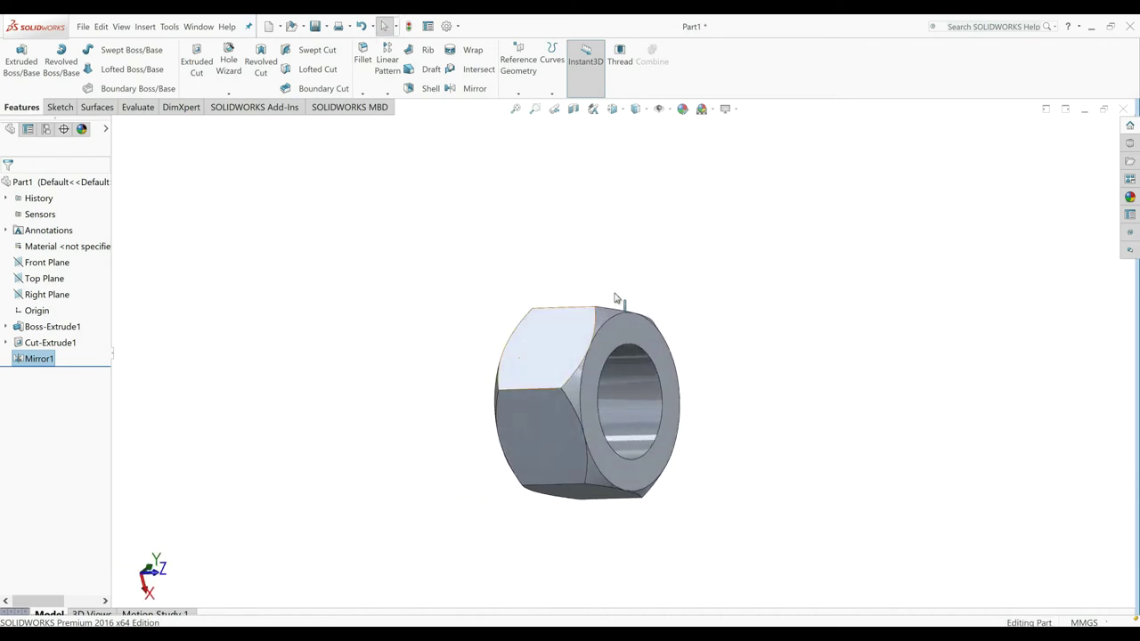
# Step: Start a thread on the hole edge with a reversed 10 mm offset
pyautogui.click(621, 62)
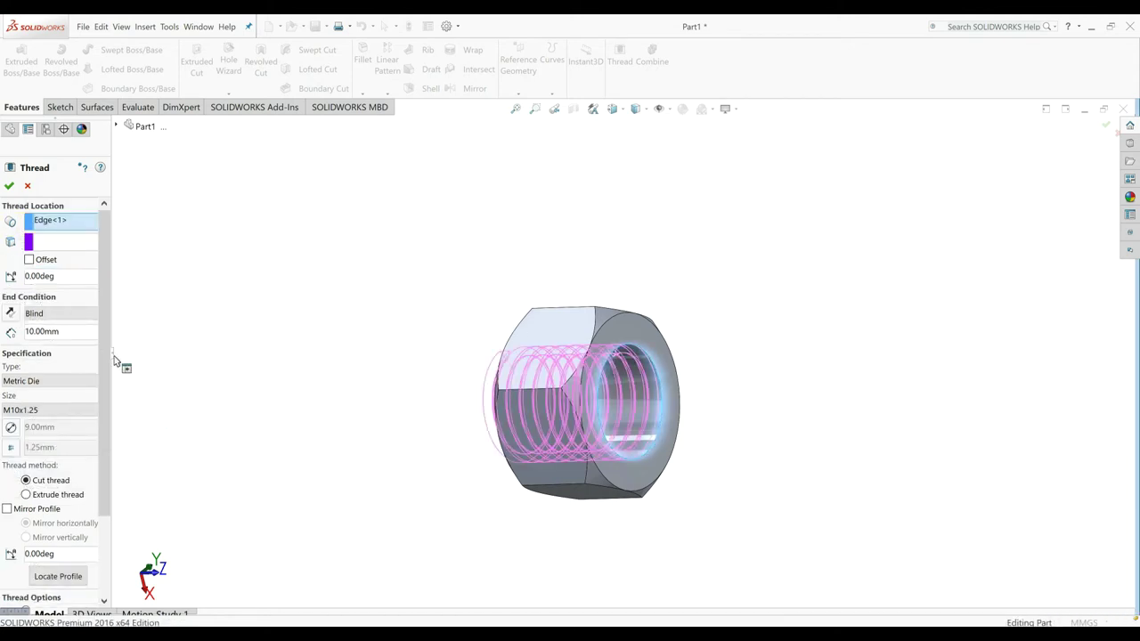
pyautogui.moveTo(111, 356); pyautogui.dragTo(185, 363)
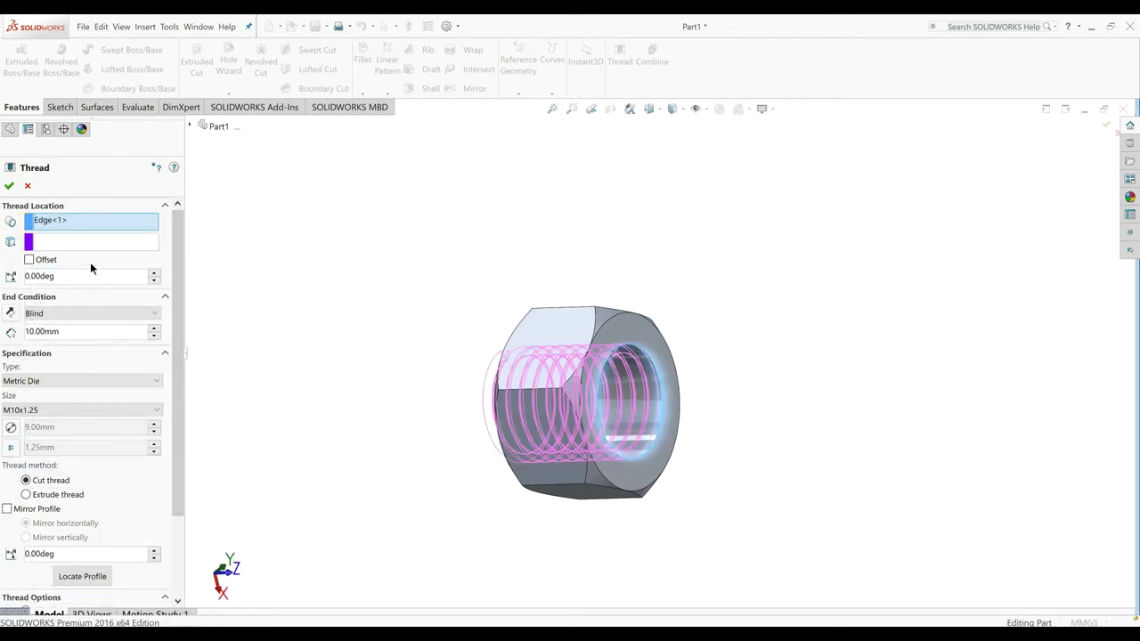
pyautogui.click(30, 260)
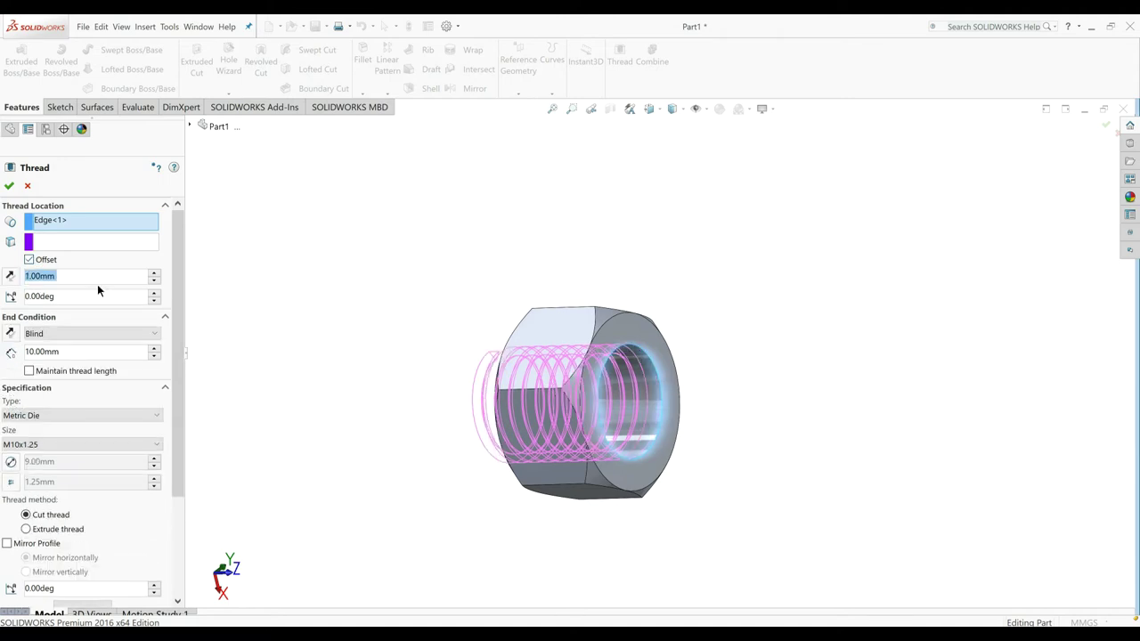
pyautogui.write('10')
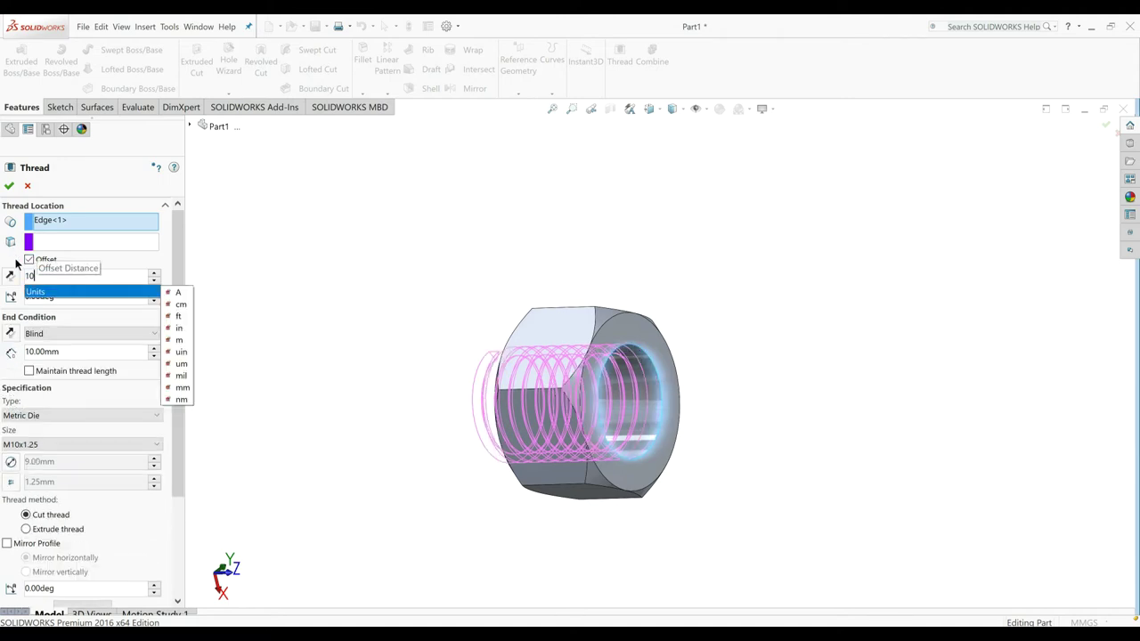
pyautogui.press('Return')
pyautogui.click(8, 277)
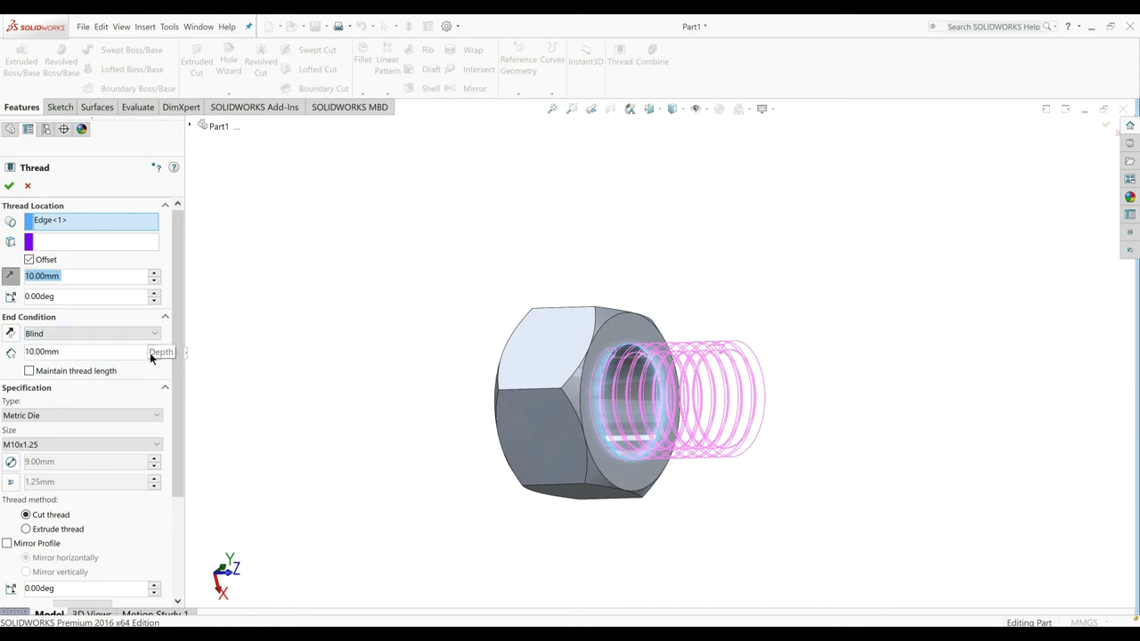
# Step: Make it a 20 mm extruded M10x1.25 thread and accept Thread1
pyautogui.moveTo(308, 387); pyautogui.dragTo(333, 399, button='middle')
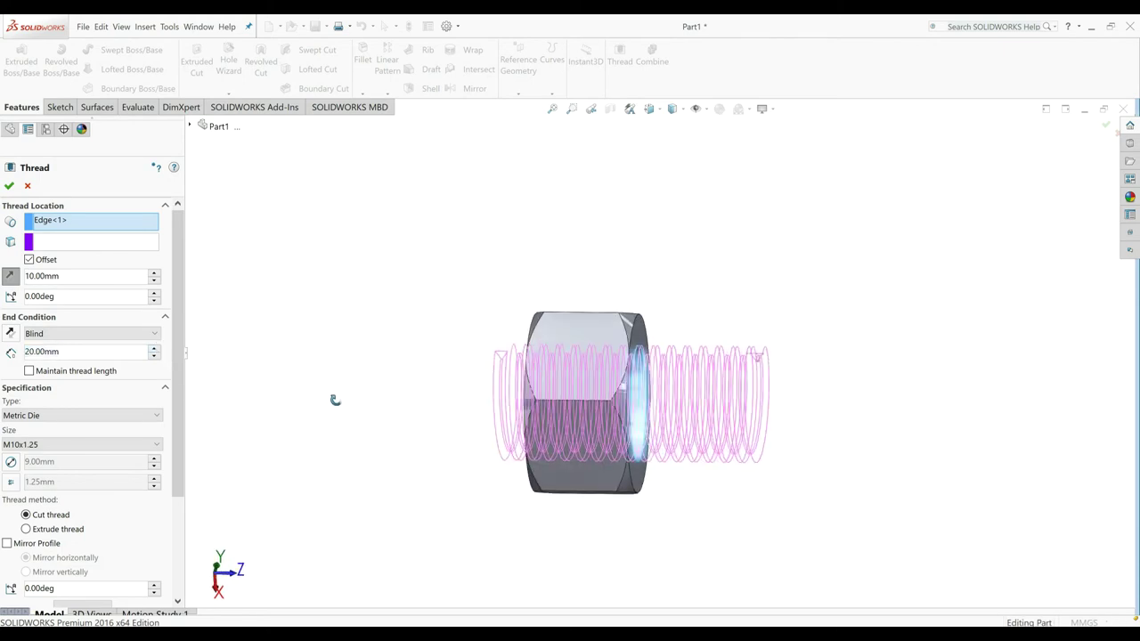
pyautogui.click(67, 531)
pyautogui.click(55, 442)
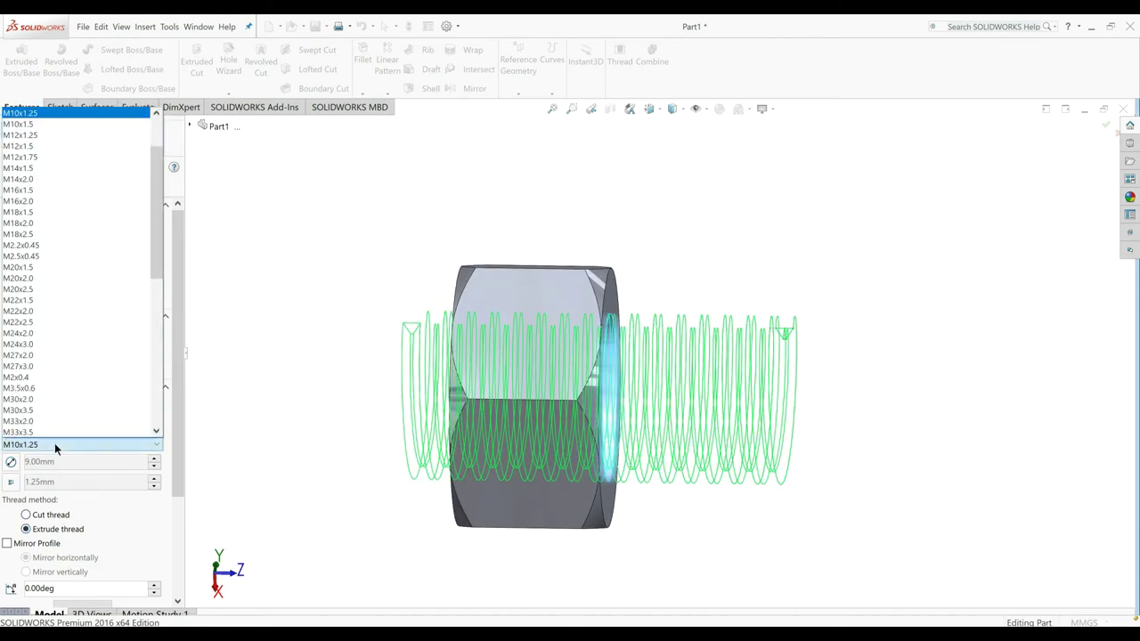
pyautogui.click(36, 113)
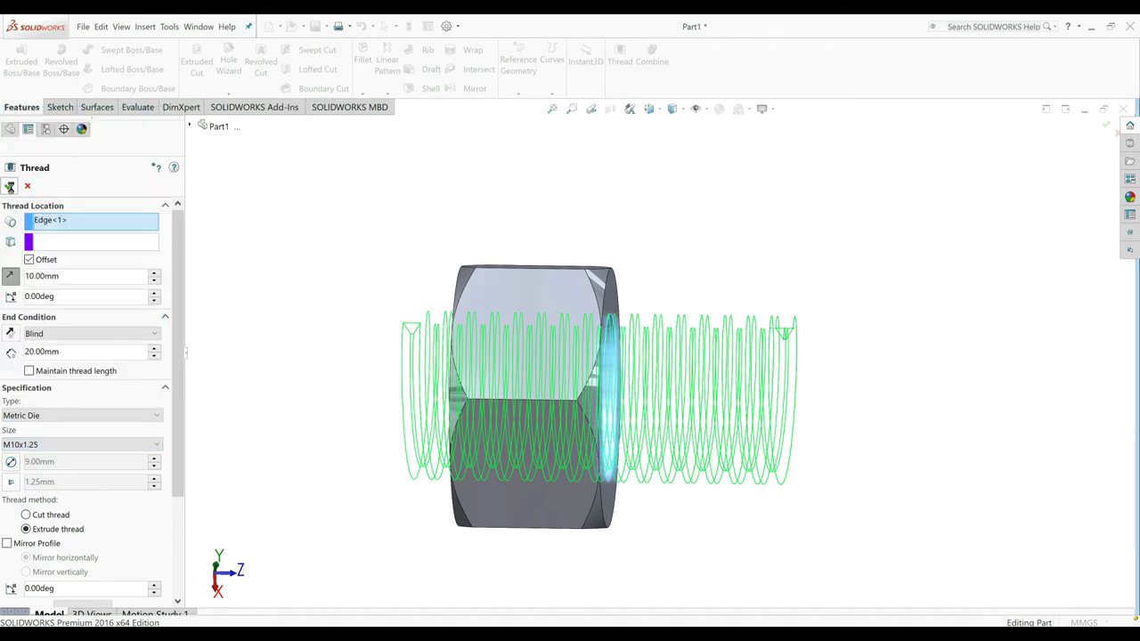
pyautogui.click(9, 186)
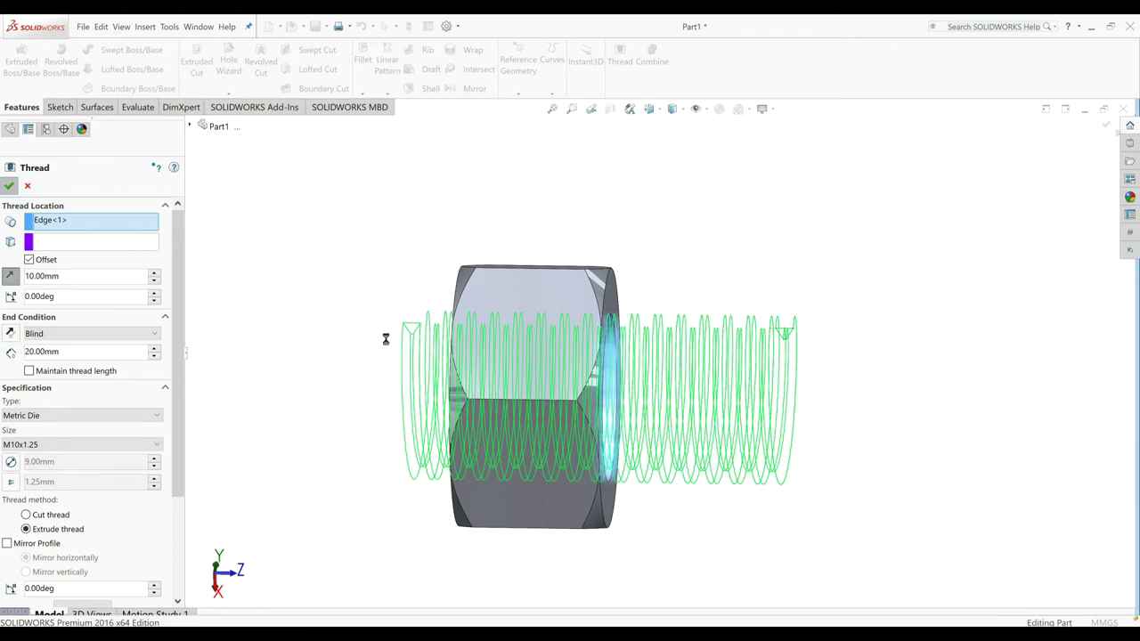
# Step: Select the Top Plane and view it head-on
pyautogui.moveTo(380, 340)
pyautogui.mouseDown(button='middle')
pyautogui.moveTo(399, 333)
pyautogui.moveTo(385, 381)
pyautogui.mouseUp(button='middle')
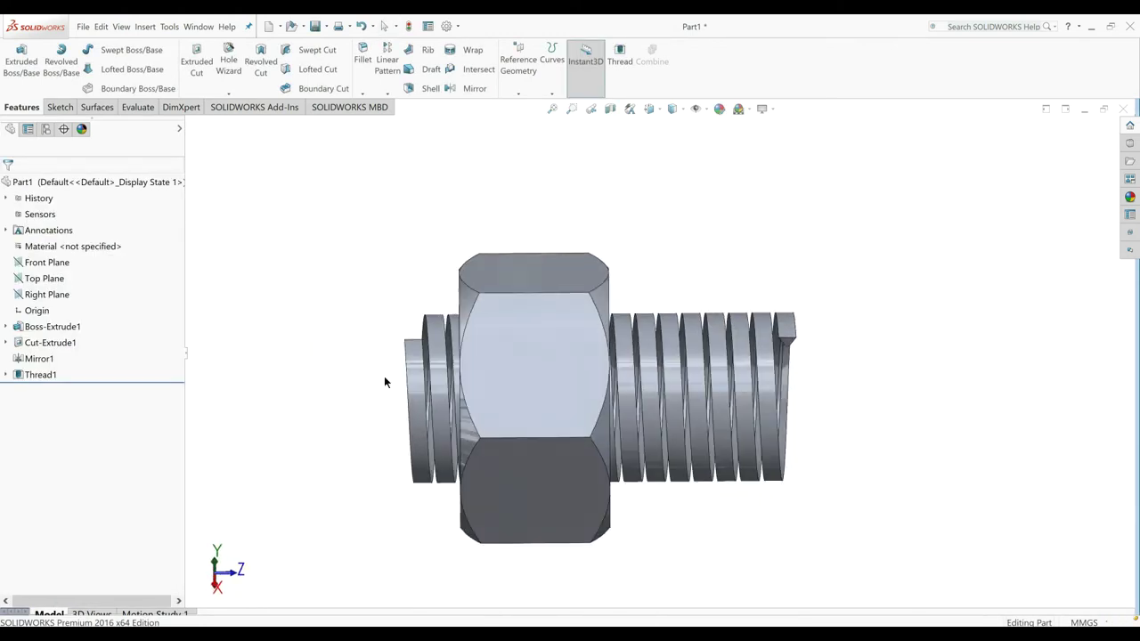
pyautogui.click(62, 278)
pyautogui.click(86, 270)
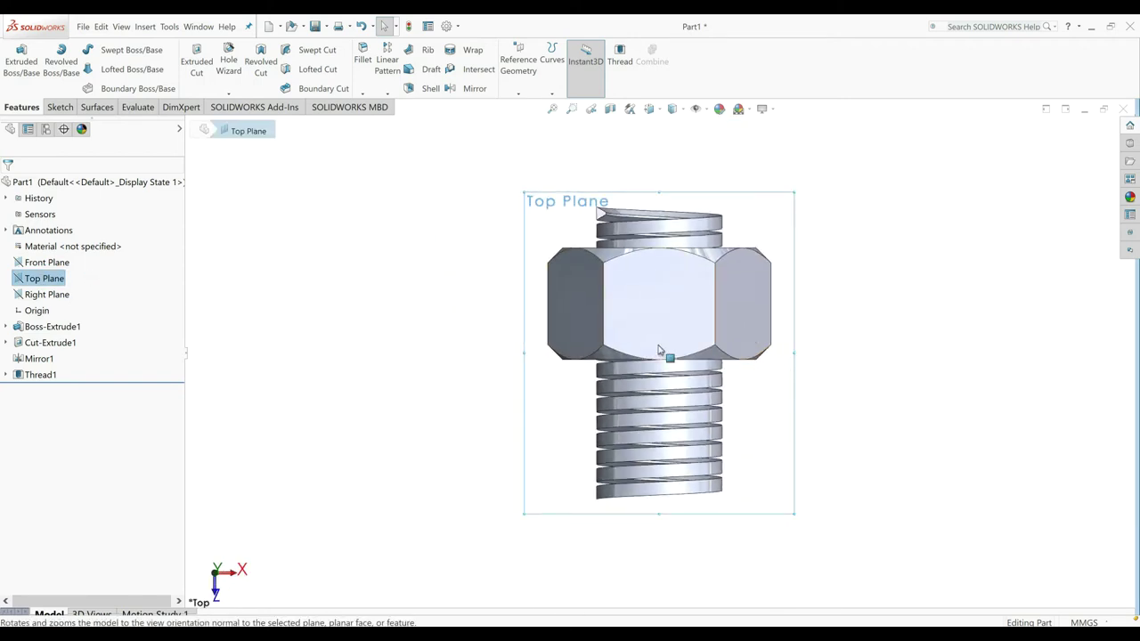
# Step: On the Top Plane, sketch two rectangles covering the thread protruding above and below the nut
pyautogui.click(56, 108)
pyautogui.click(13, 51)
pyautogui.click(81, 69)
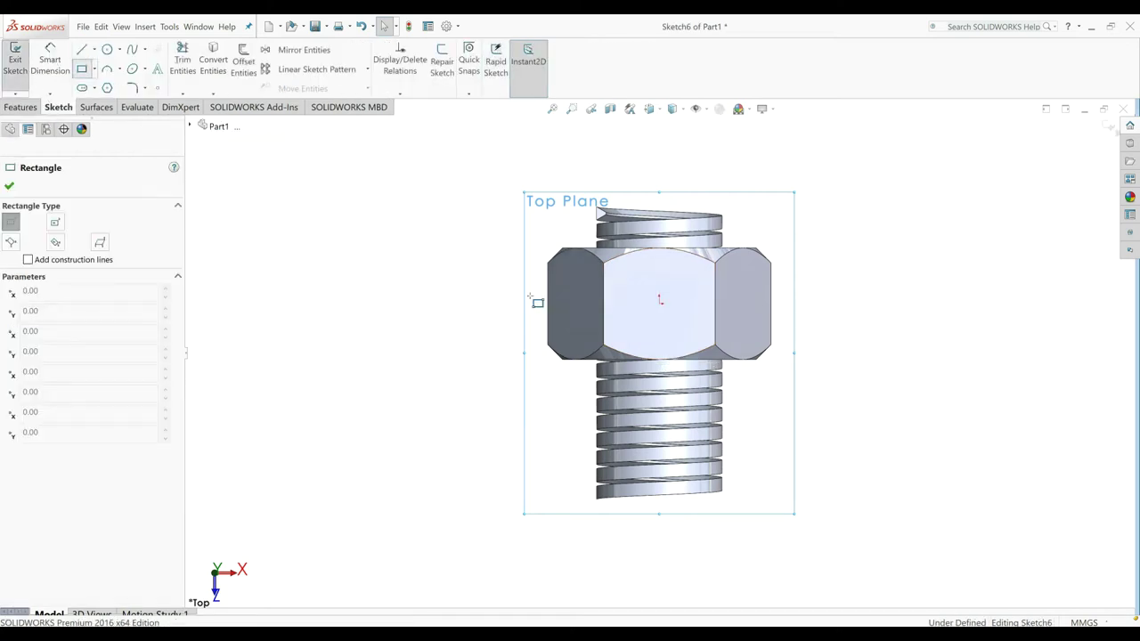
pyautogui.click(581, 360)
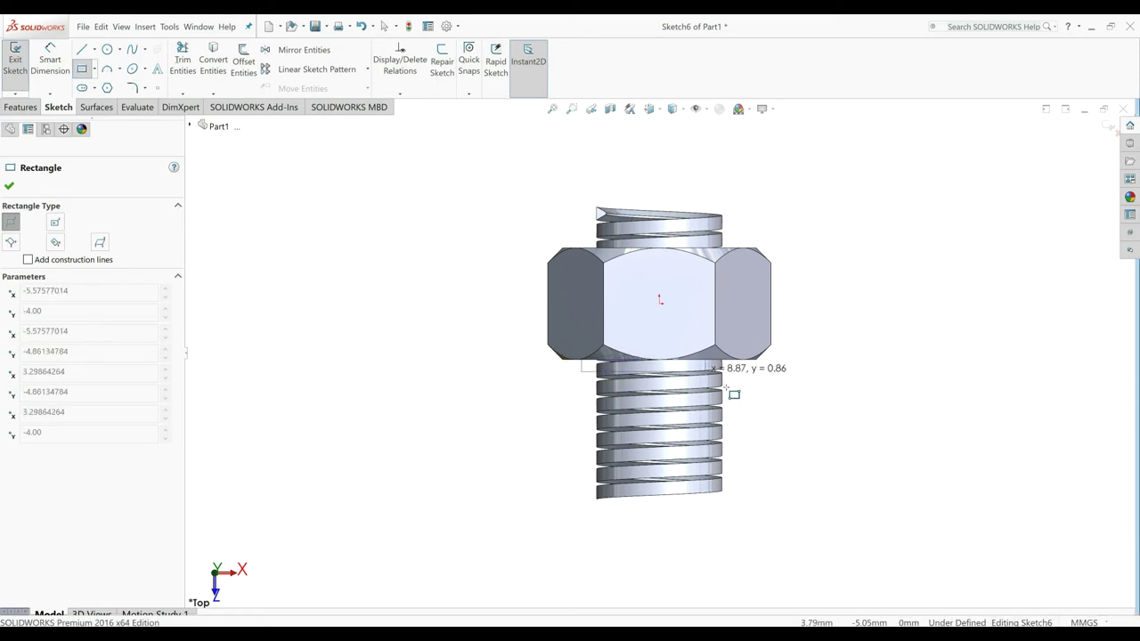
pyautogui.click(765, 529)
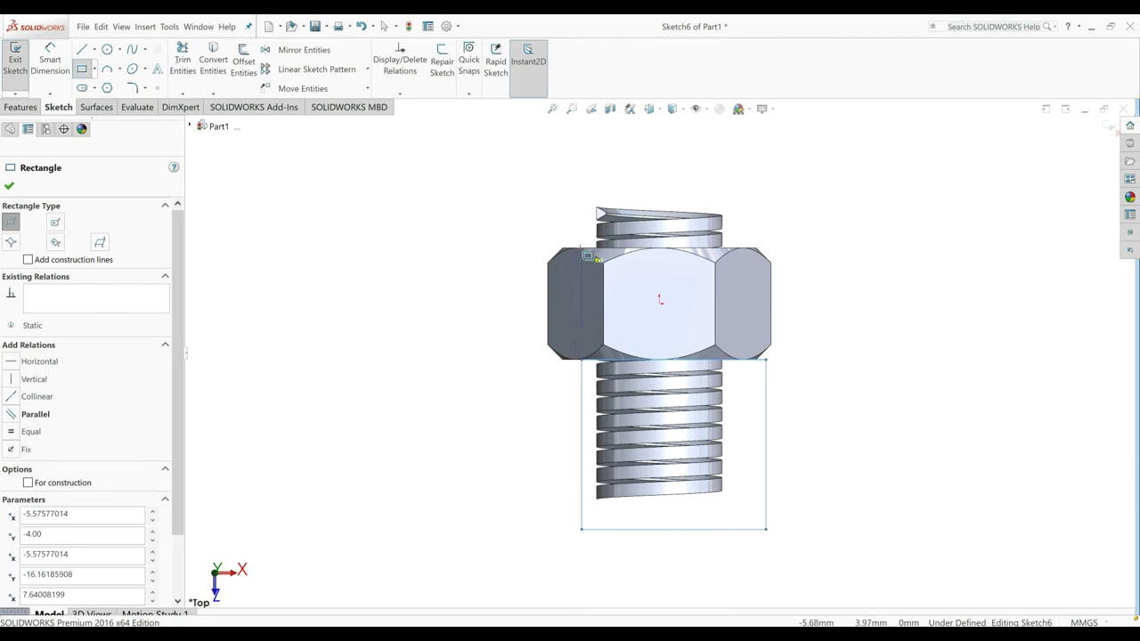
pyautogui.scroll(-3, 715, 213)
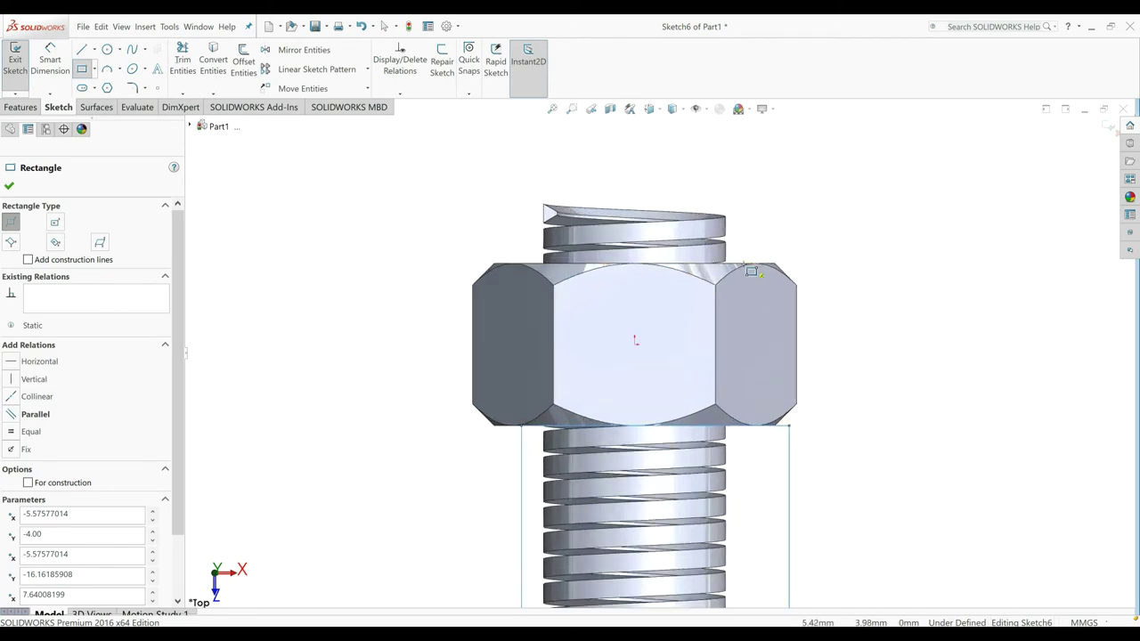
pyautogui.click(744, 264)
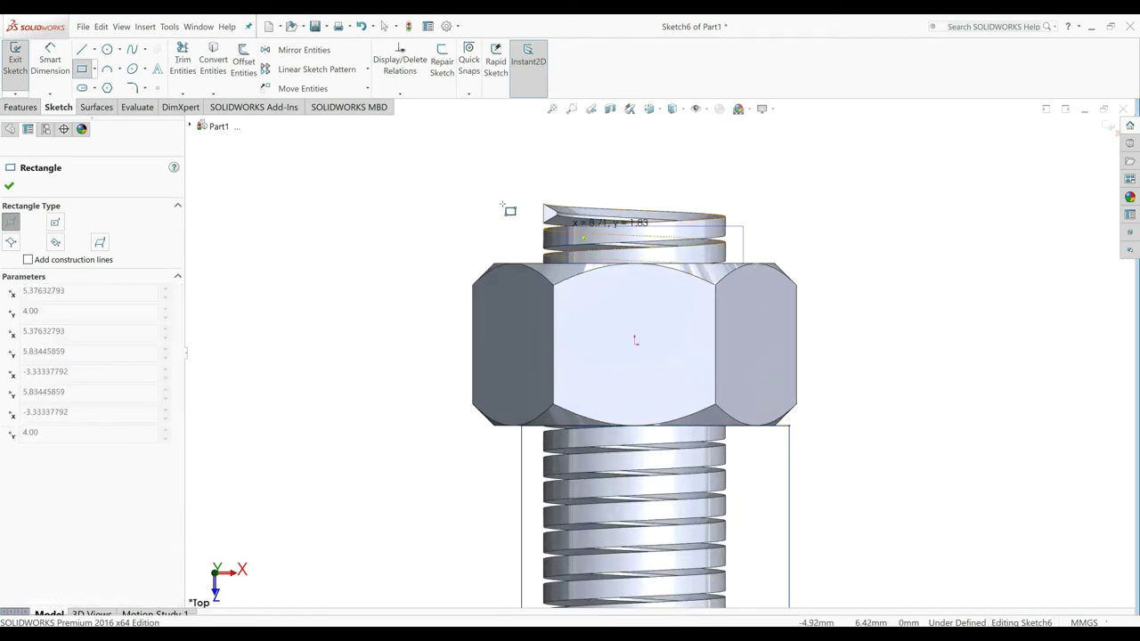
pyautogui.click(485, 161)
# Step: Extrude-cut the two rectangles Through All in both directions
pyautogui.click(21, 107)
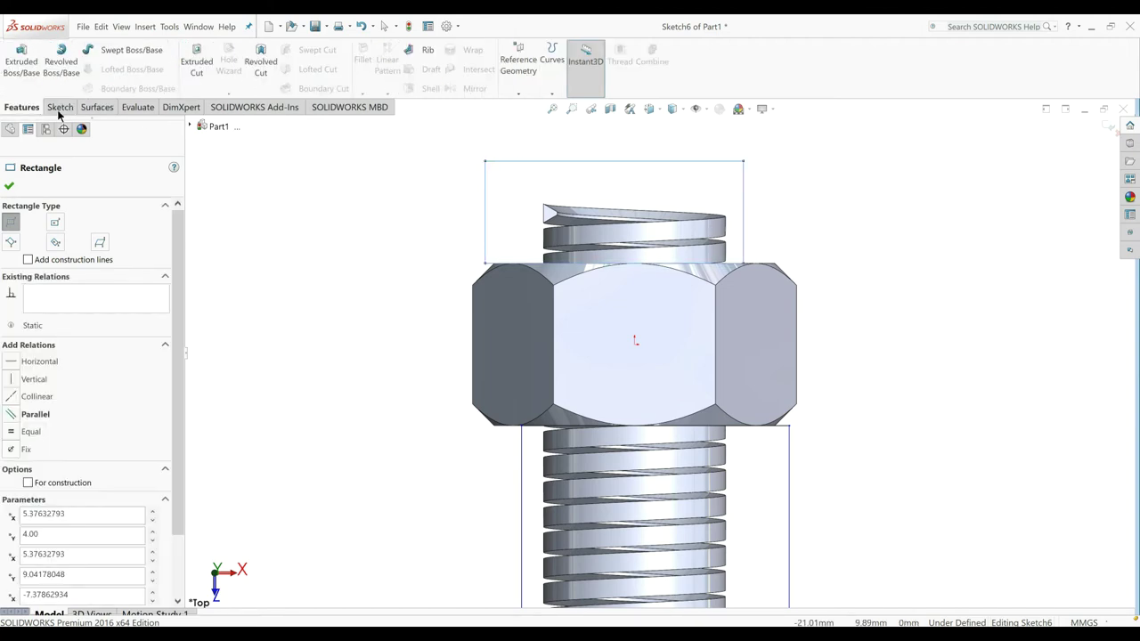
pyautogui.click(199, 66)
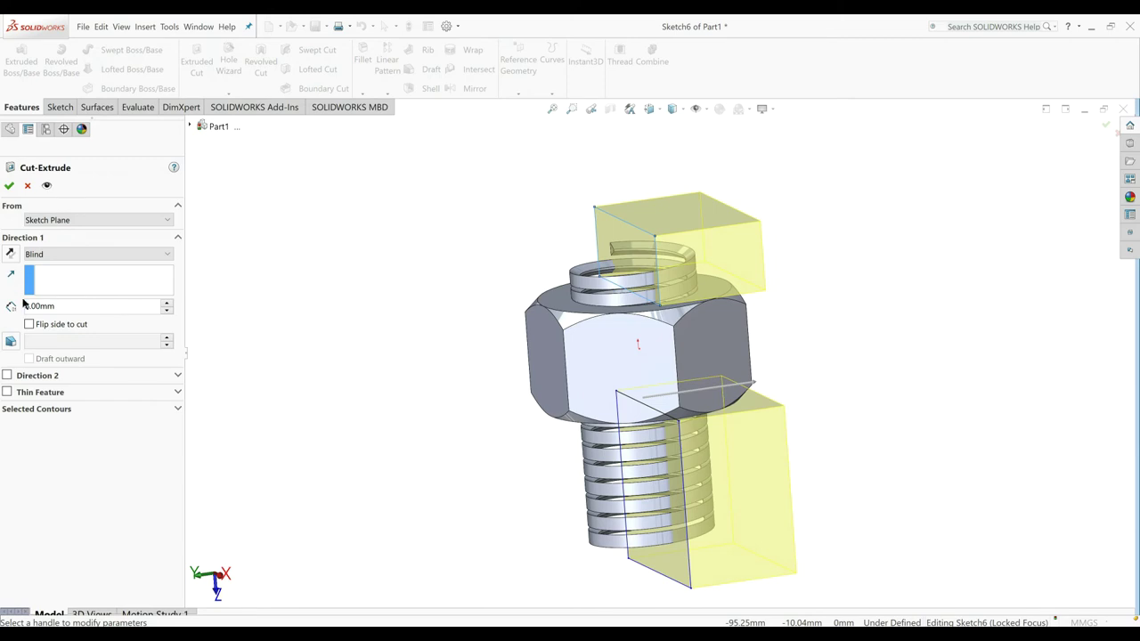
pyautogui.click(79, 255)
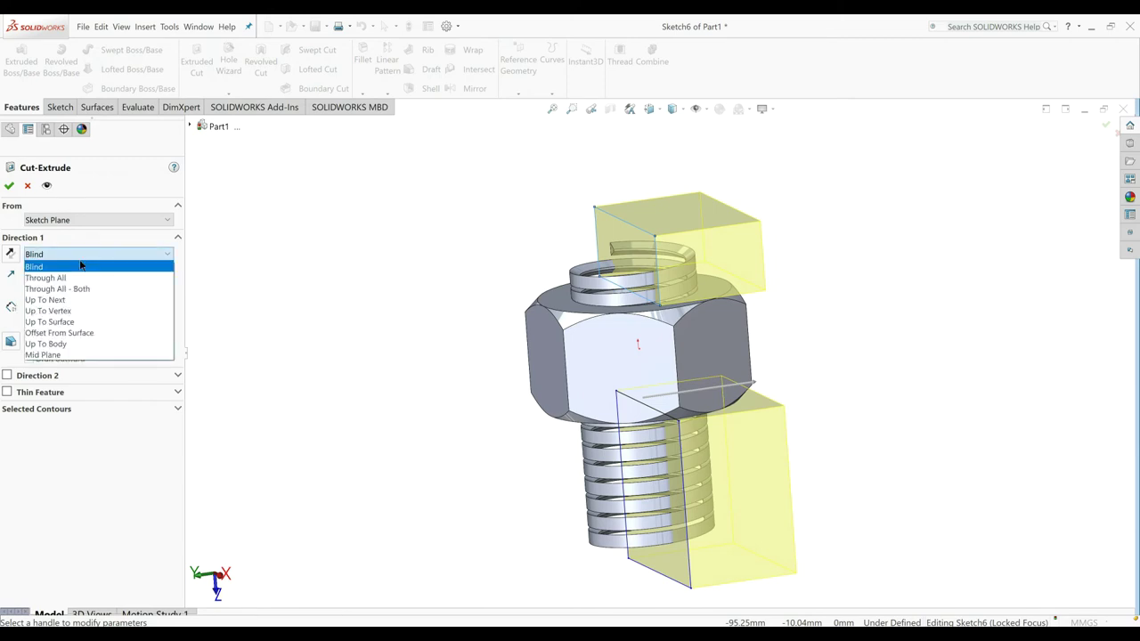
pyautogui.click(77, 290)
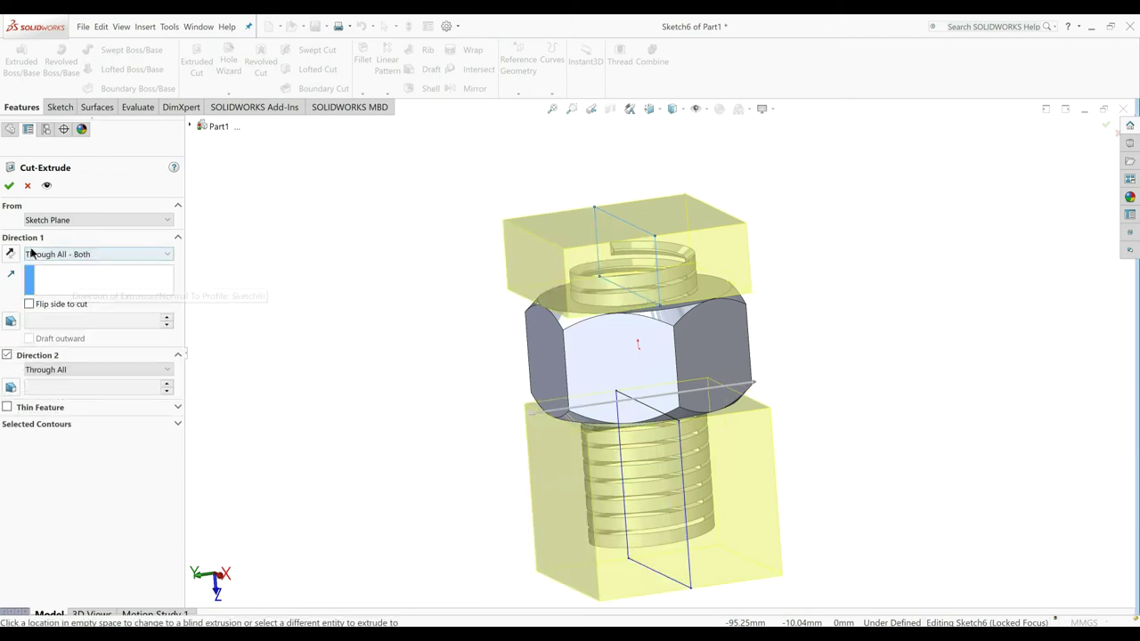
pyautogui.click(8, 187)
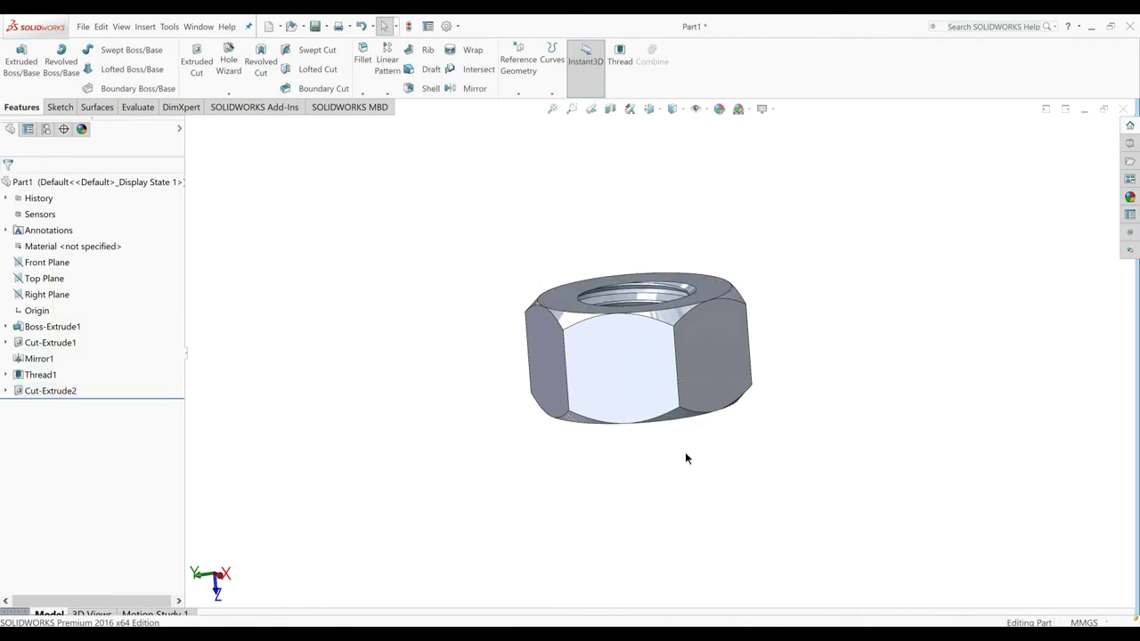
# Step: Start a fillet on the trimmed nut with a 0.1 mm radius
pyautogui.moveTo(685, 451)
pyautogui.mouseDown(button='middle')
pyautogui.moveTo(702, 541)
pyautogui.moveTo(928, 556)
pyautogui.moveTo(875, 531)
pyautogui.moveTo(697, 508)
pyautogui.moveTo(648, 197)
pyautogui.moveTo(658, 267)
pyautogui.mouseUp(button='middle')
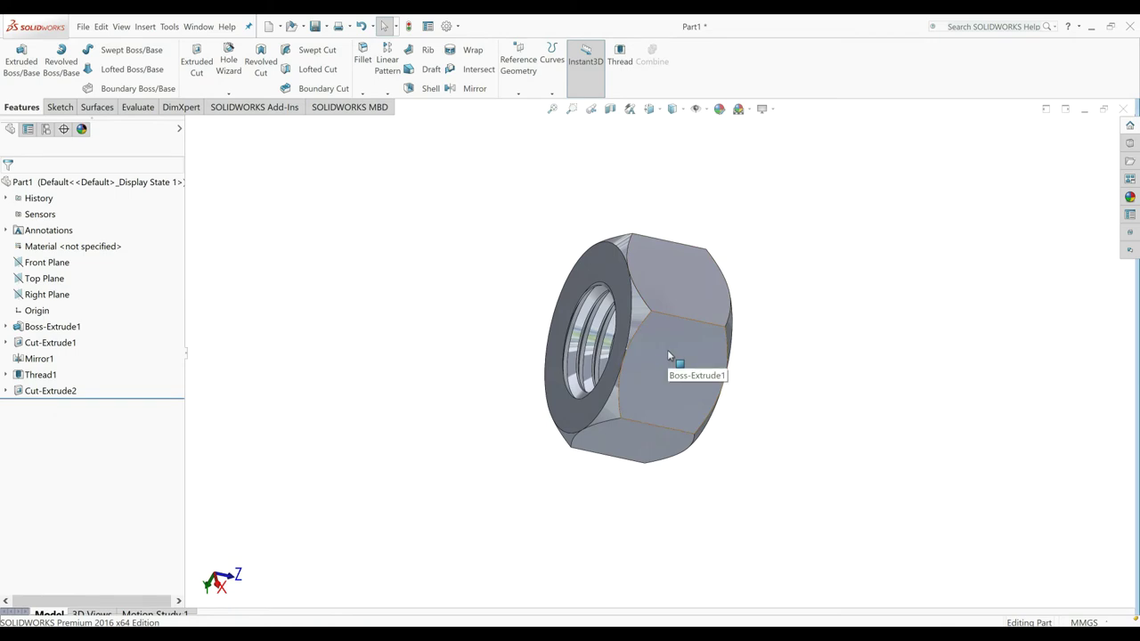
pyautogui.moveTo(667, 349); pyautogui.dragTo(663, 334, button='middle')
pyautogui.click(363, 59)
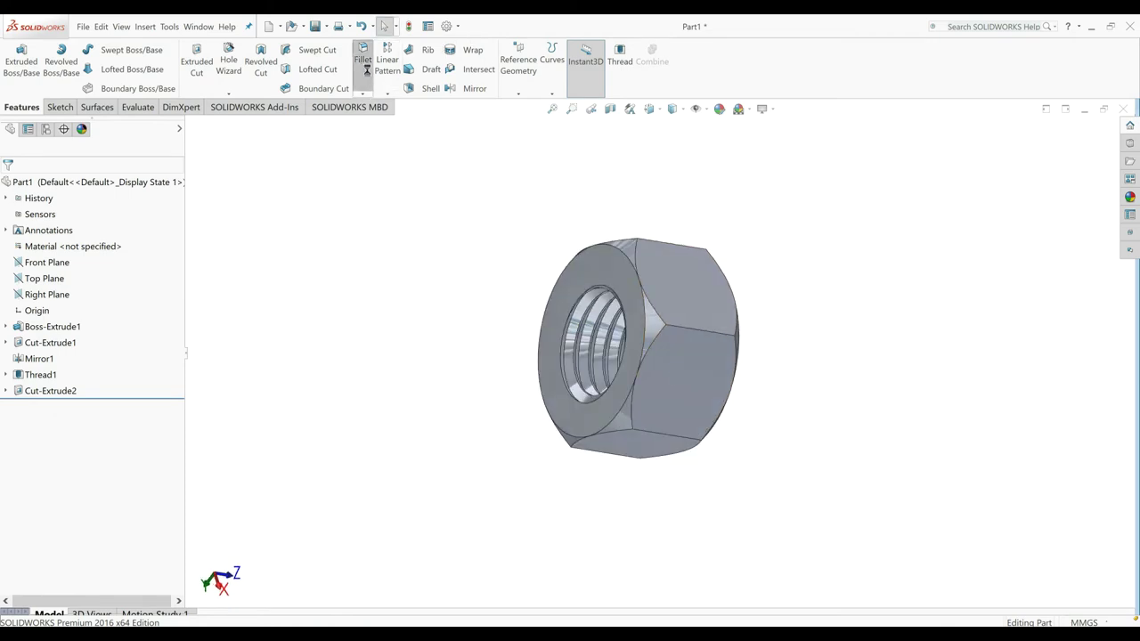
pyautogui.scroll(-3, 713, 326)
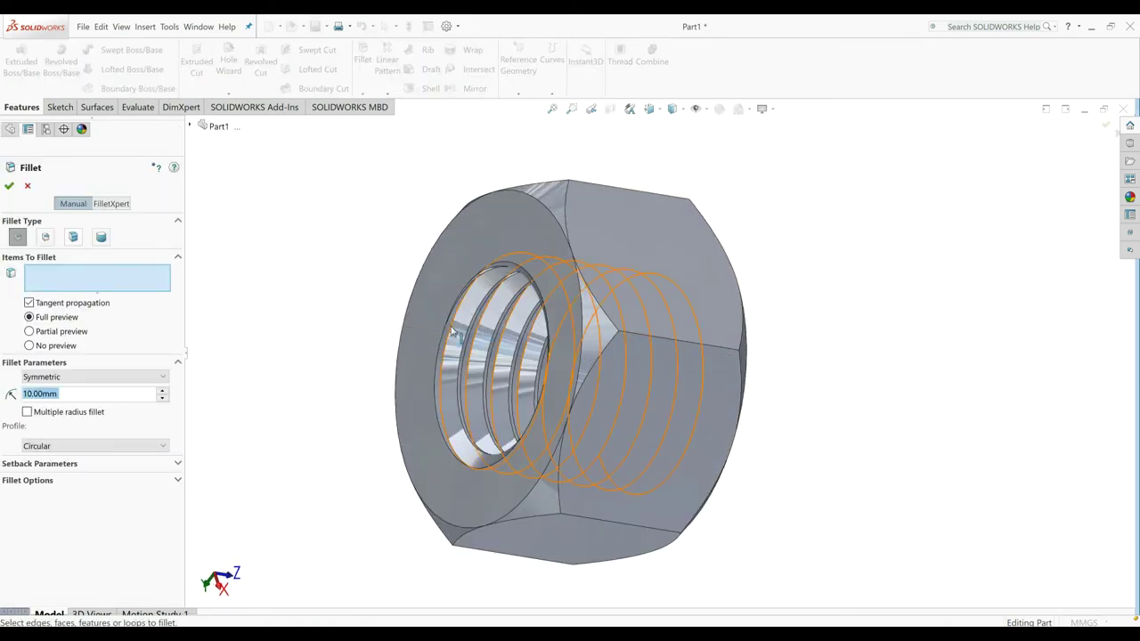
pyautogui.write('0.1')
pyautogui.press('Return')
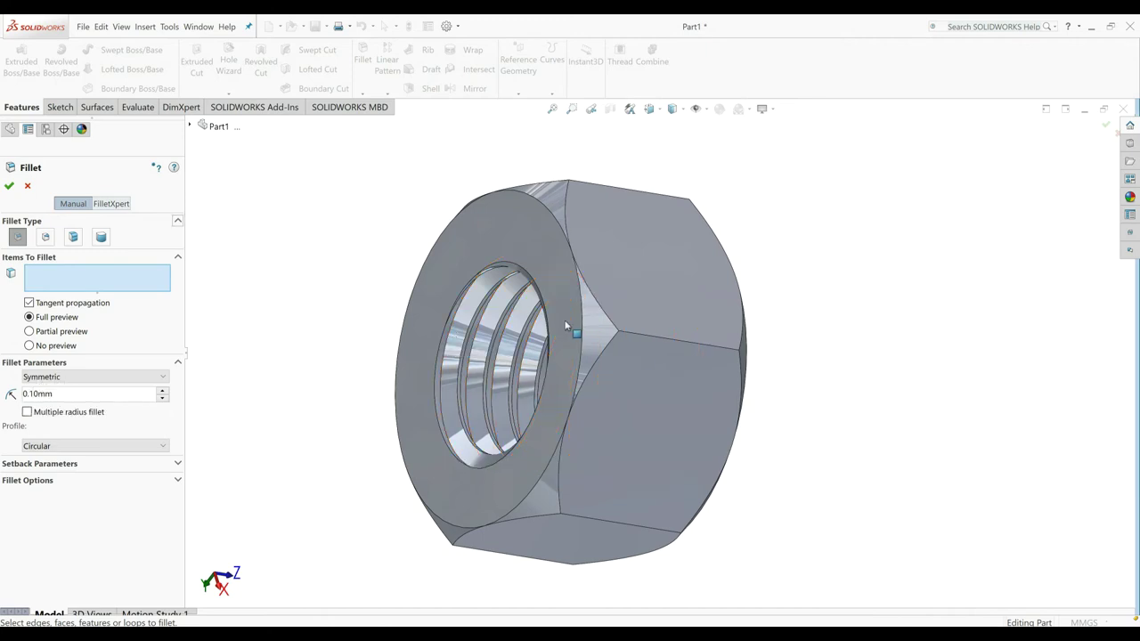
# Step: Select the nut's six vertical hex edges and apply the 0.1 mm fillet
pyautogui.click(660, 342)
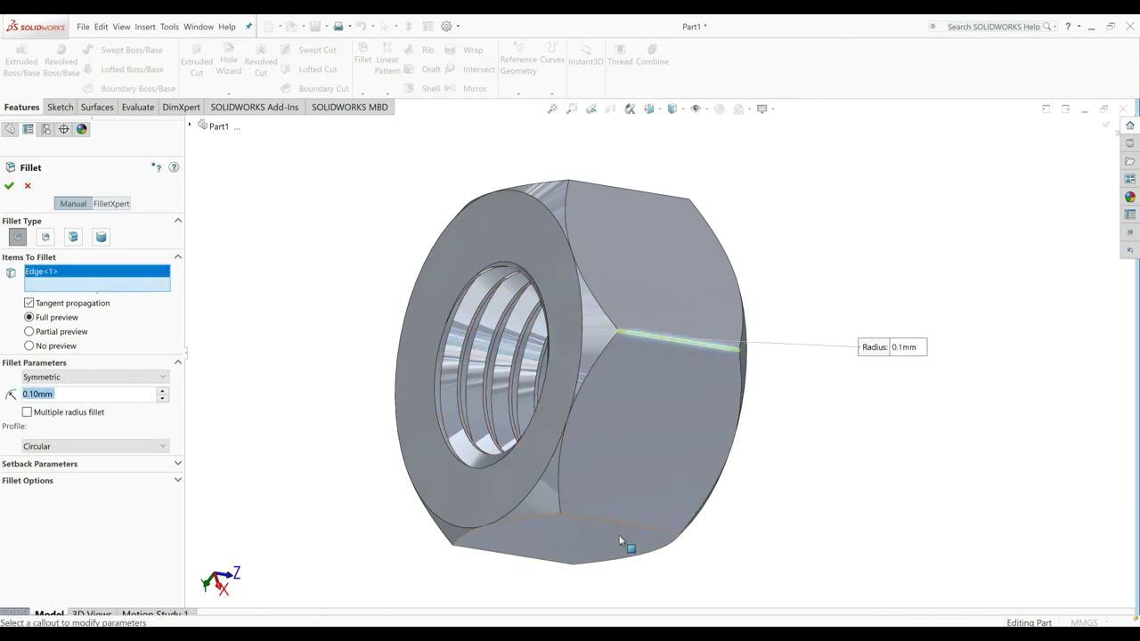
pyautogui.click(629, 526)
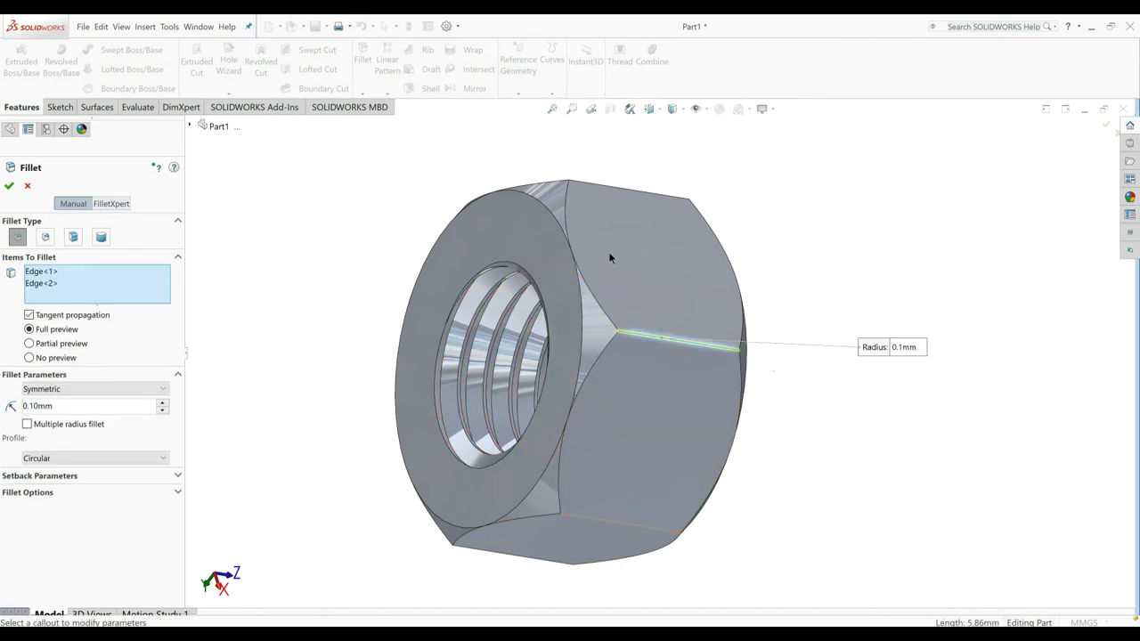
pyautogui.click(616, 187)
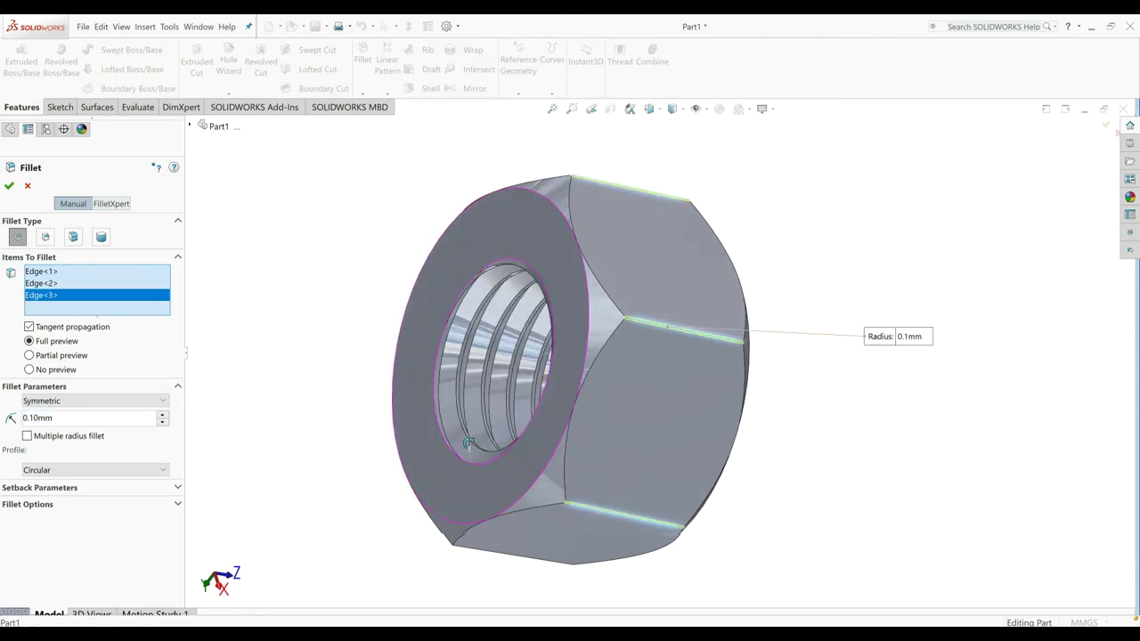
pyautogui.moveTo(442, 505); pyautogui.dragTo(509, 534, button='middle')
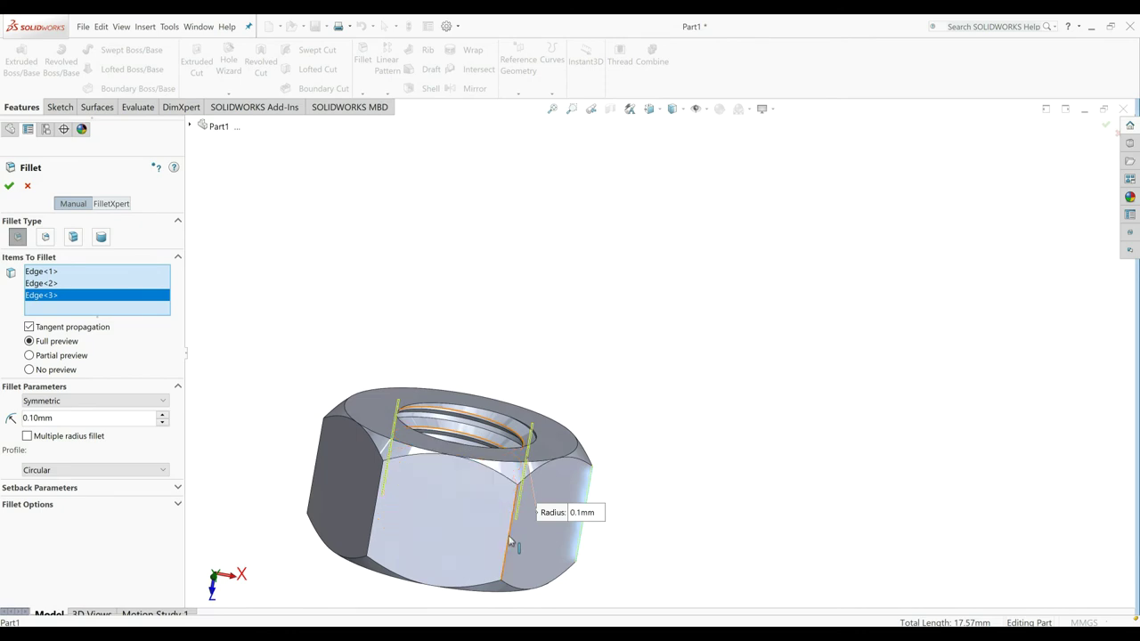
pyautogui.click(512, 535)
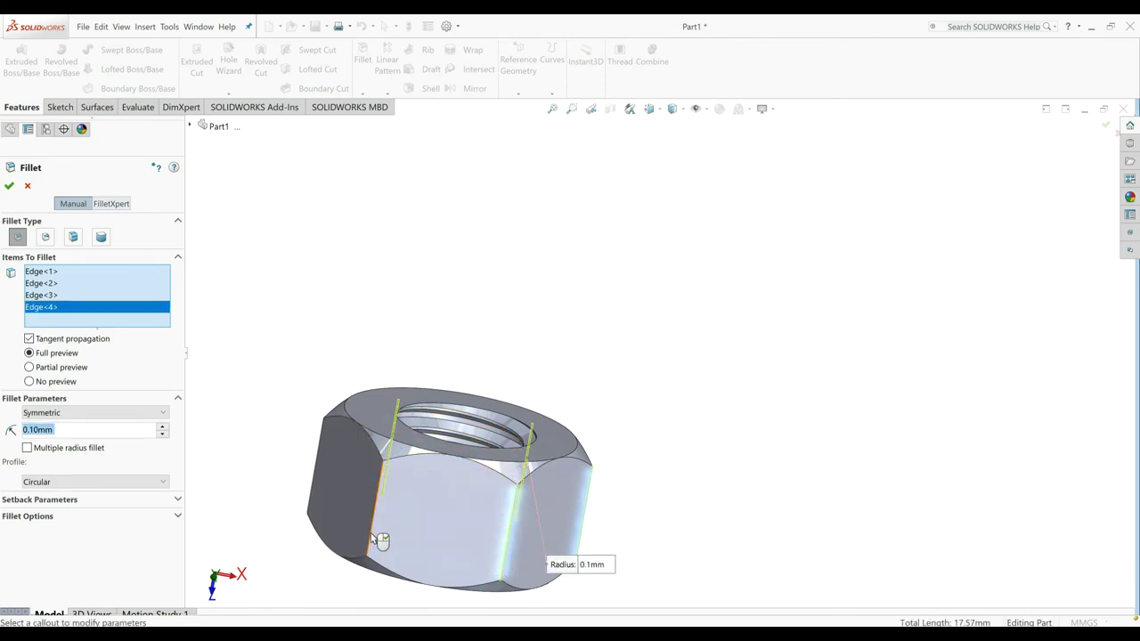
pyautogui.click(373, 539)
pyautogui.click(311, 504)
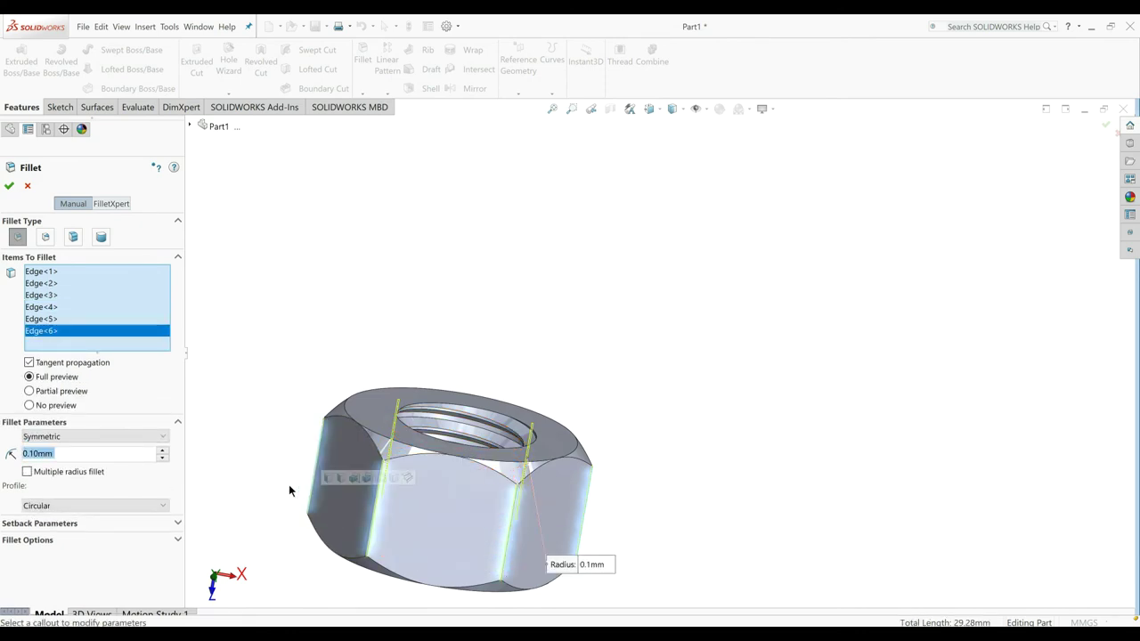
pyautogui.click(5, 188)
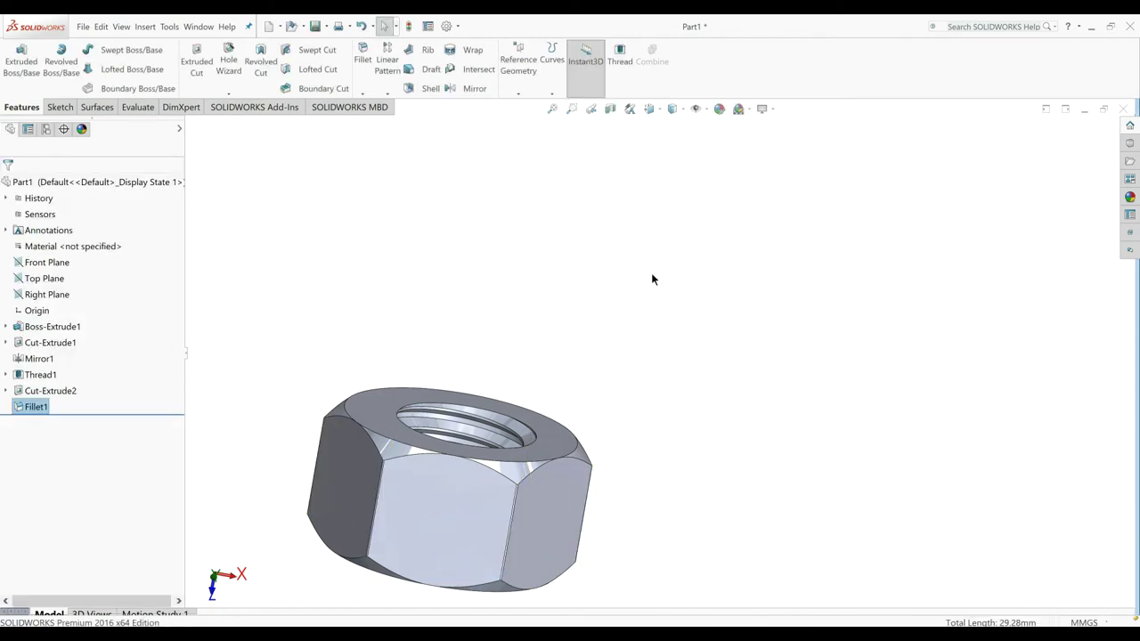
# Step: Switch the display style to Shaded without edges
pyautogui.click(672, 109)
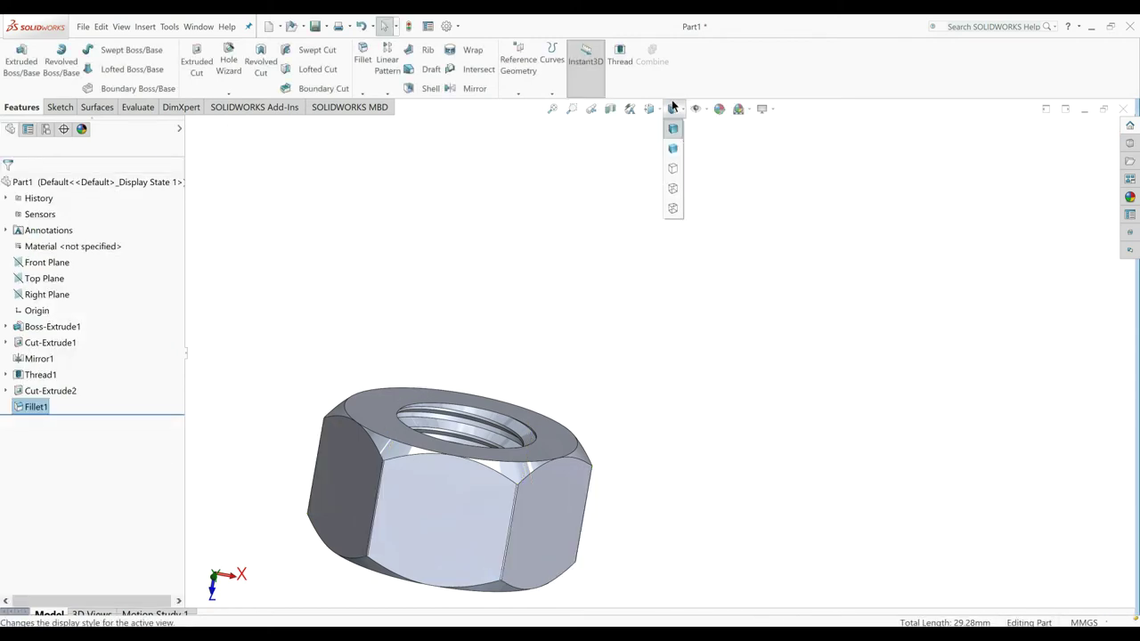
pyautogui.click(674, 151)
pyautogui.moveTo(620, 405)
pyautogui.mouseDown(button='middle')
pyautogui.moveTo(595, 427)
pyautogui.moveTo(766, 414)
pyautogui.mouseUp(button='middle')
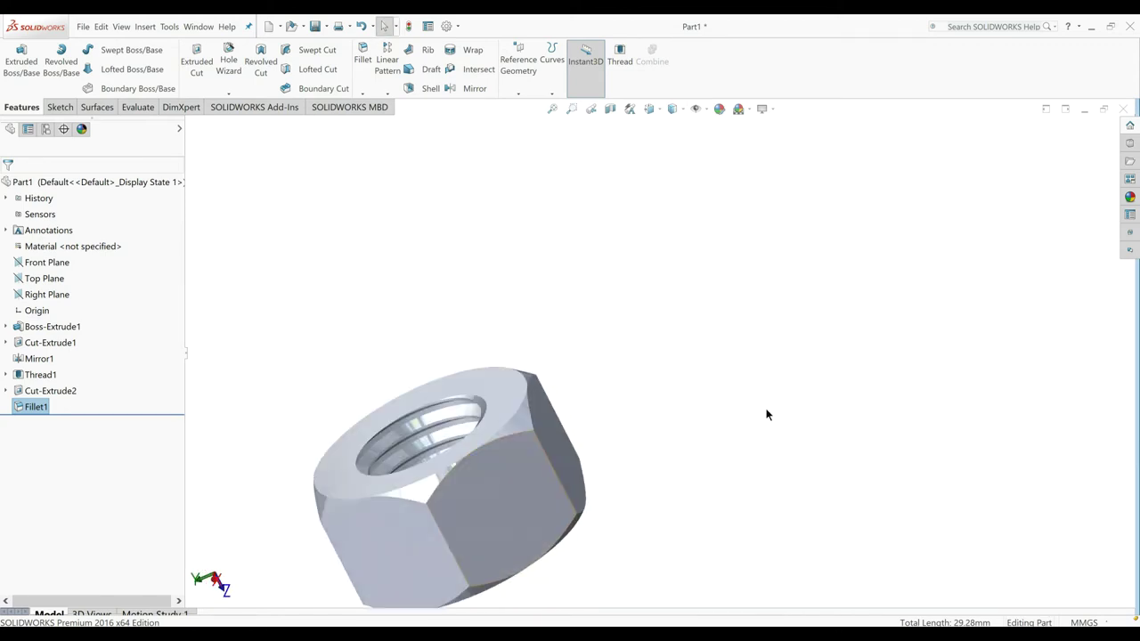
# Step: Apply the Metal > Steel brushed steel appearance to the nut
pyautogui.click(1129, 197)
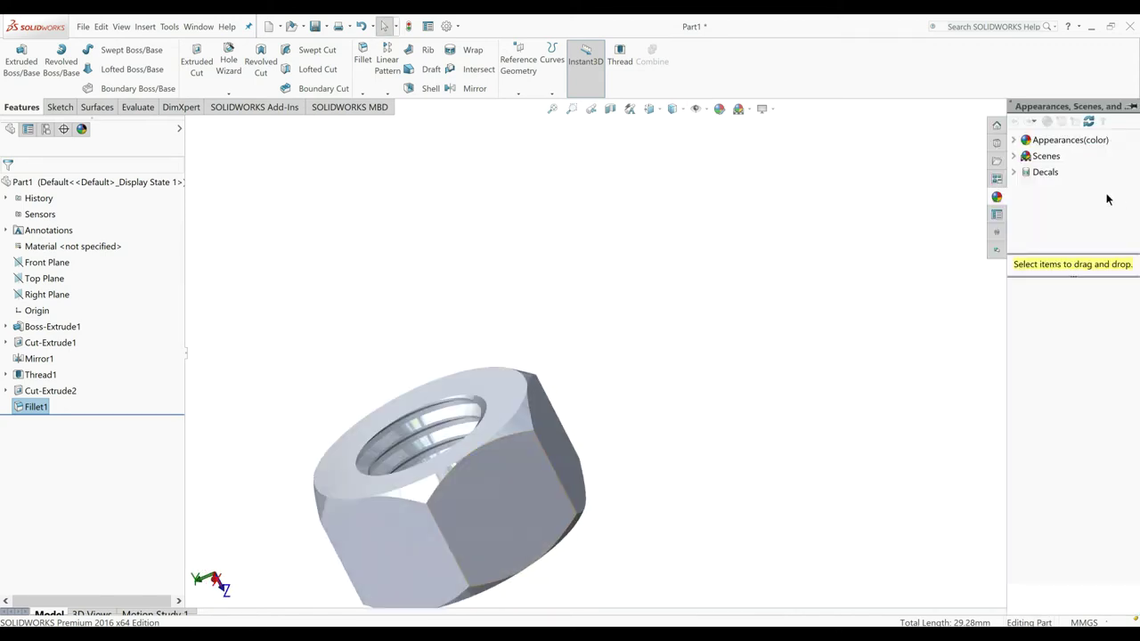
pyautogui.click(1015, 141)
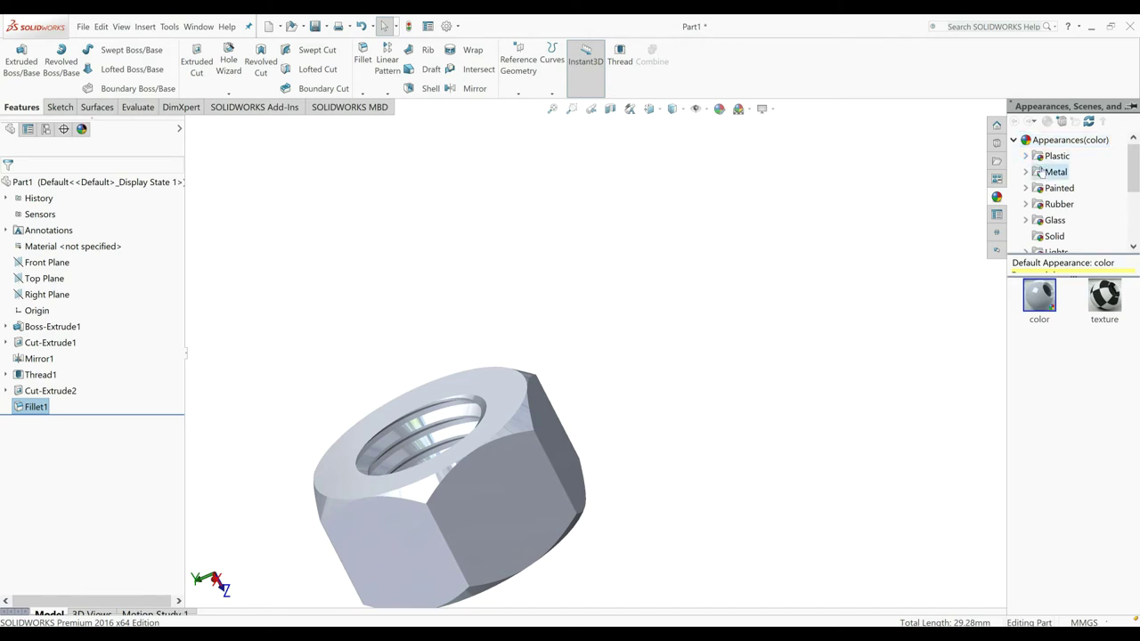
pyautogui.click(1041, 172)
pyautogui.click(1024, 172)
pyautogui.click(1066, 155)
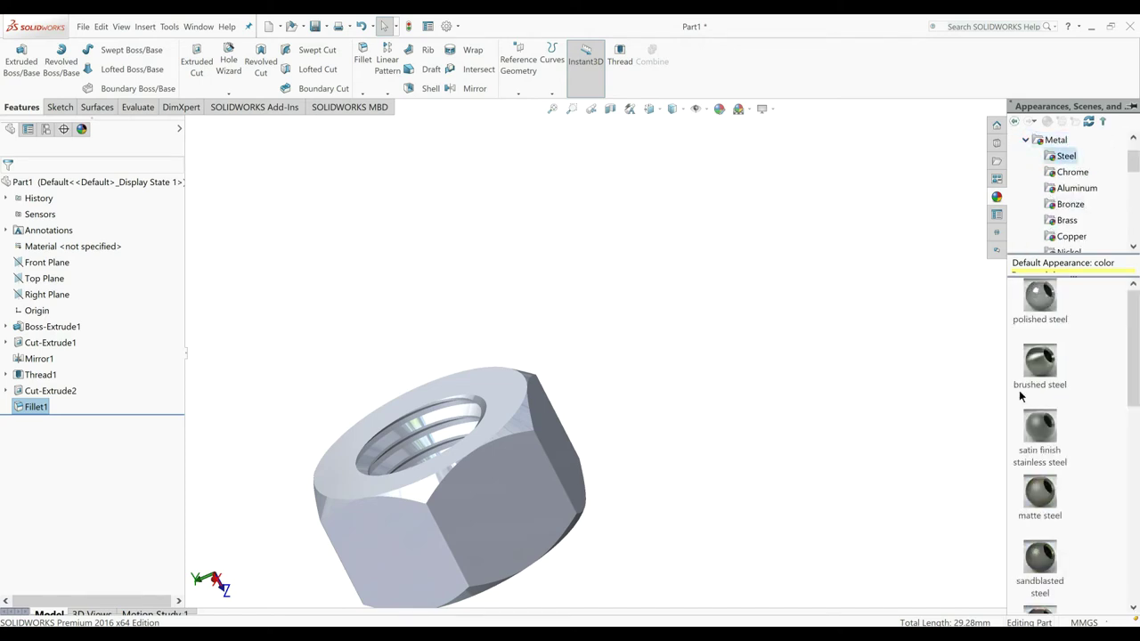
pyautogui.click(1039, 361)
pyautogui.moveTo(1040, 353); pyautogui.dragTo(449, 463)
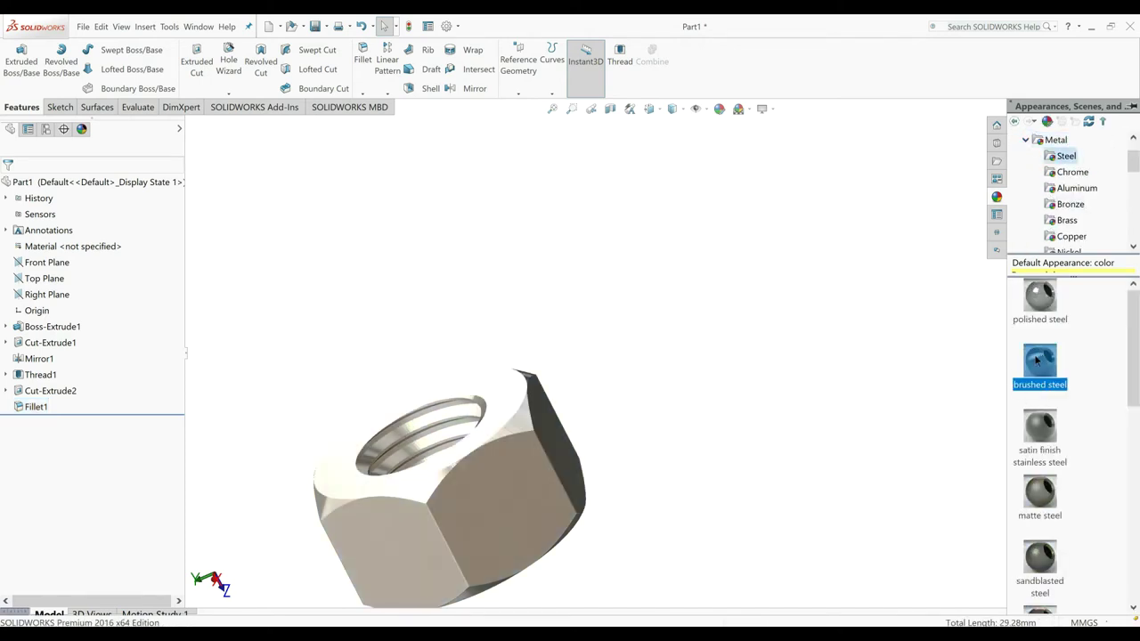
pyautogui.scroll(3, 655, 408)
pyautogui.moveTo(654, 409)
pyautogui.mouseDown(button='middle')
pyautogui.moveTo(722, 482)
pyautogui.moveTo(801, 491)
pyautogui.moveTo(534, 400)
pyautogui.mouseUp(button='middle')
pyautogui.scroll(-2, 391, 240)
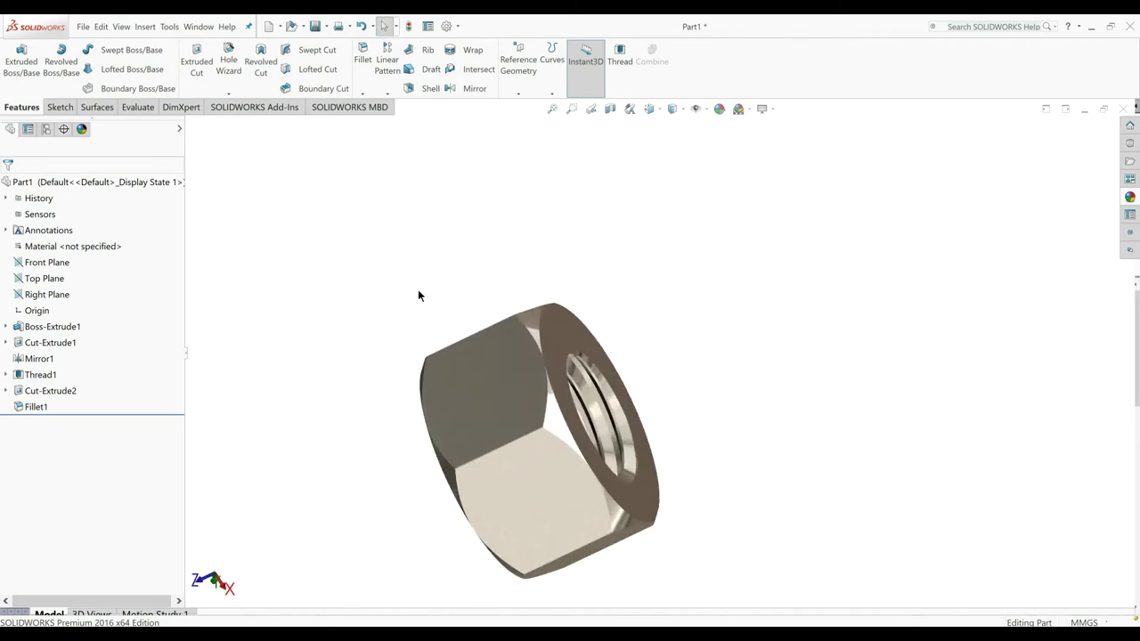
# Step: Save the nut as Part3.SLDPRT
pyautogui.click(314, 27)
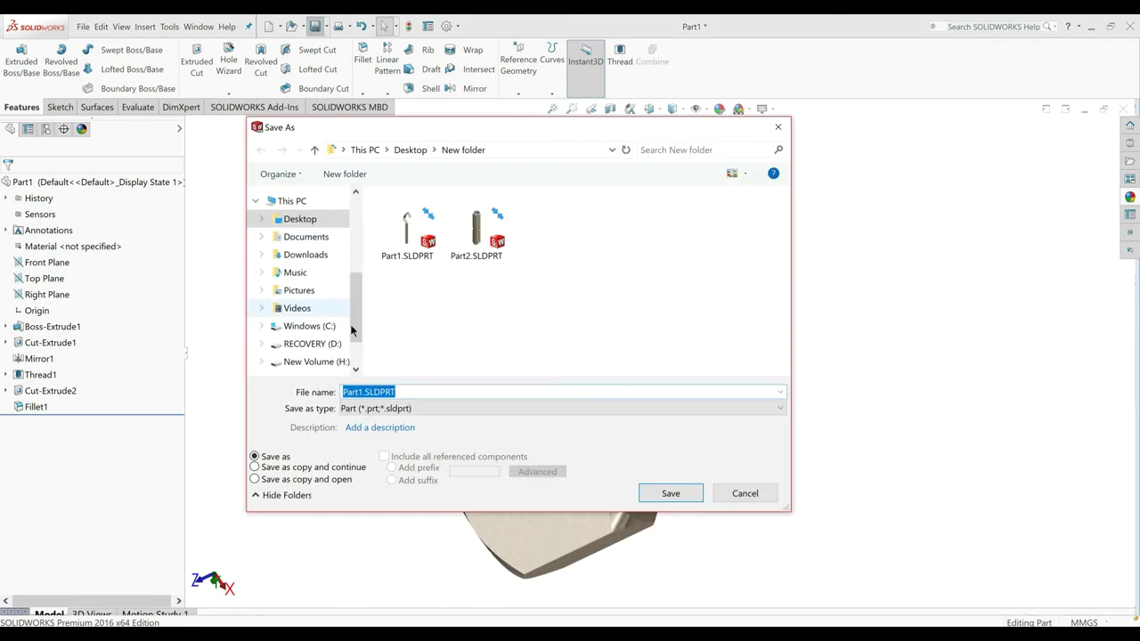
pyautogui.click(364, 391)
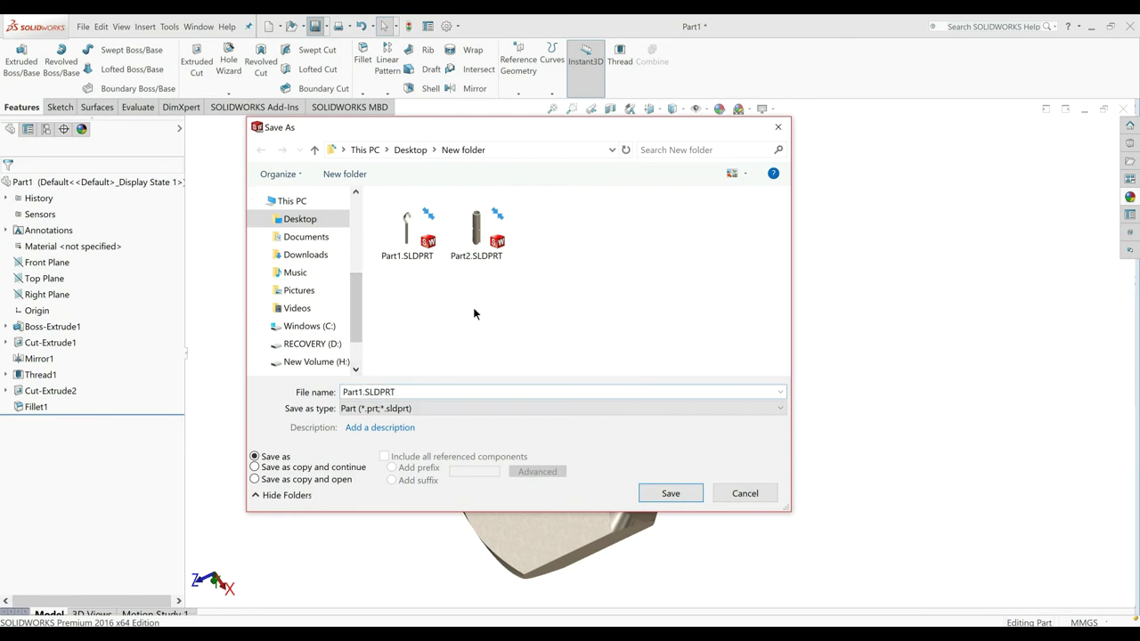
pyautogui.press('BackSpace')
pyautogui.write('3')
pyautogui.click(659, 496)
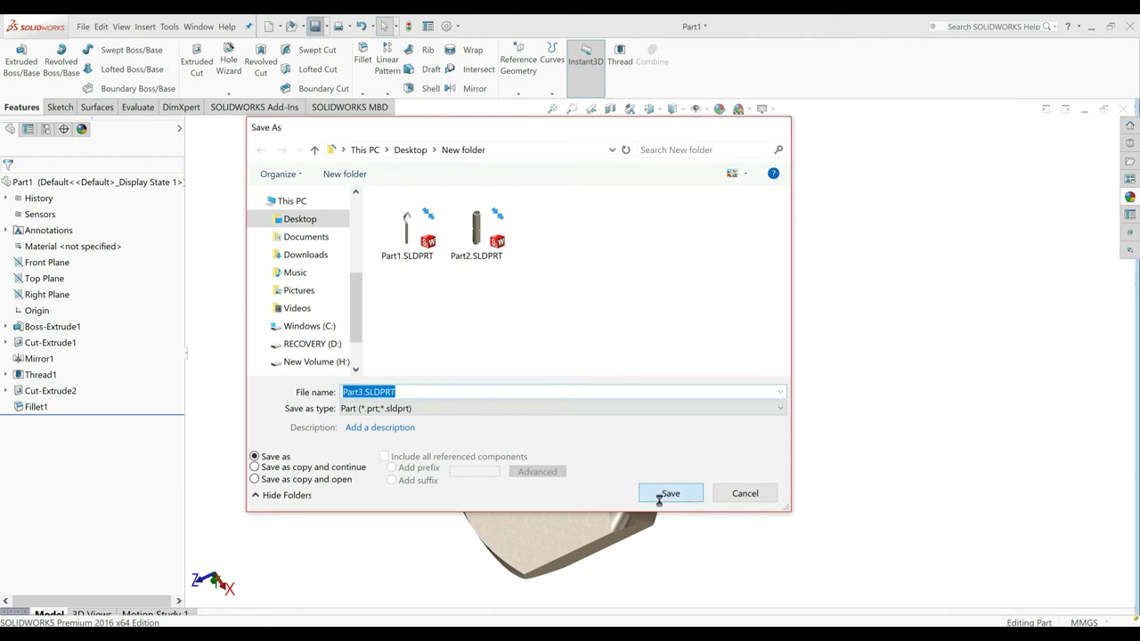
pyautogui.moveTo(482, 463)
pyautogui.mouseDown(button='middle')
pyautogui.moveTo(555, 499)
pyautogui.moveTo(508, 517)
pyautogui.moveTo(808, 293)
pyautogui.mouseUp(button='middle')
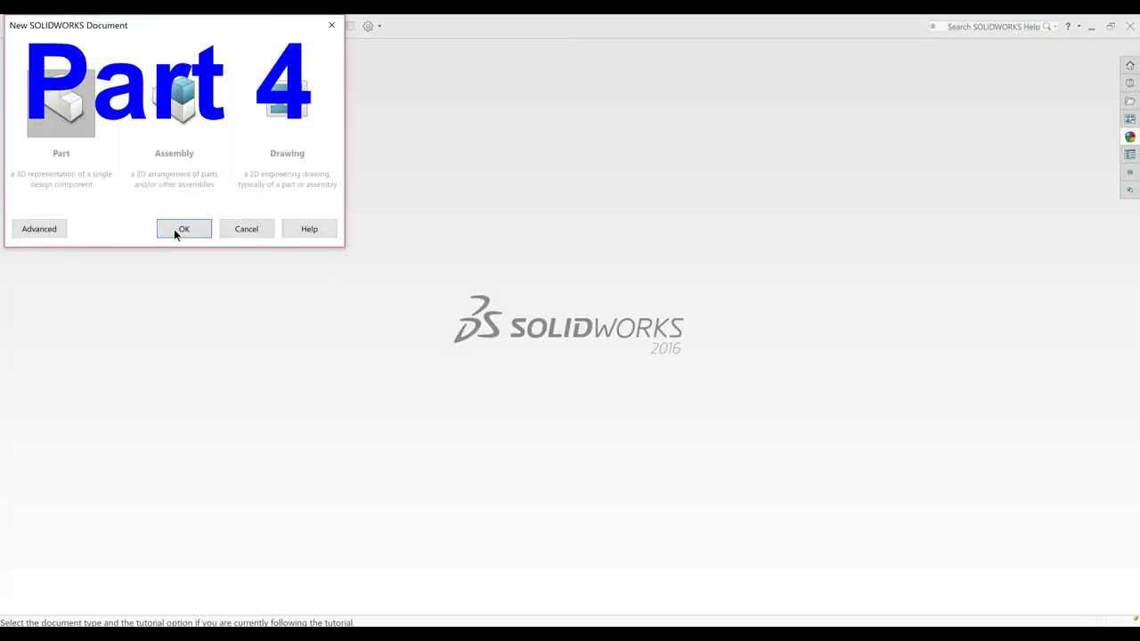
# Step: Create a new part using MMGS units
pyautogui.click(182, 227)
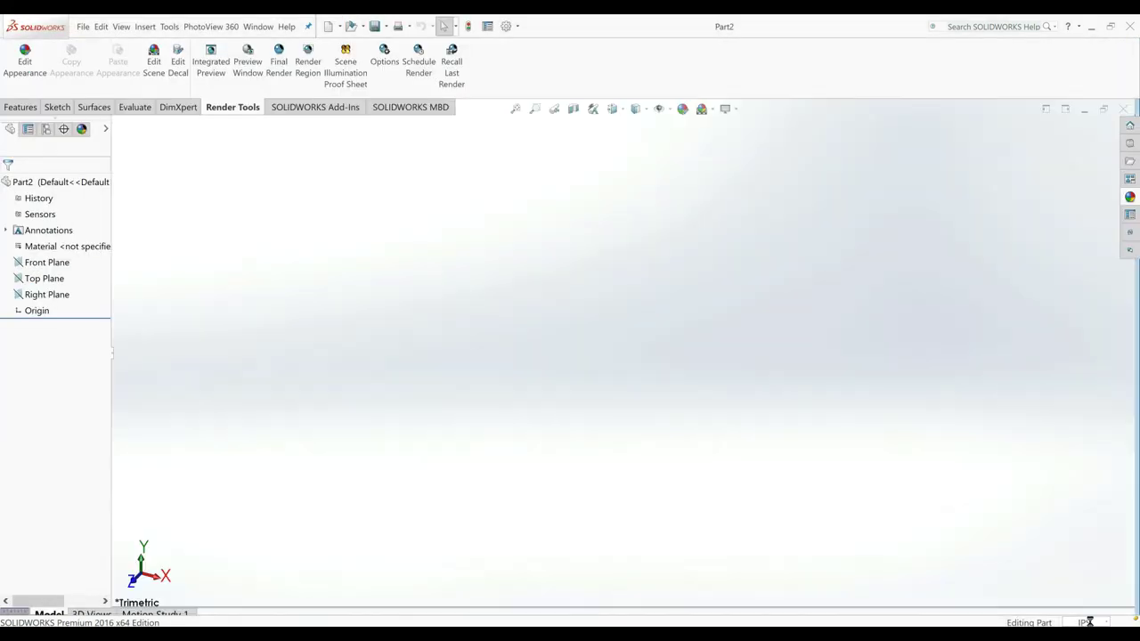
pyautogui.click(1087, 622)
pyautogui.click(1033, 571)
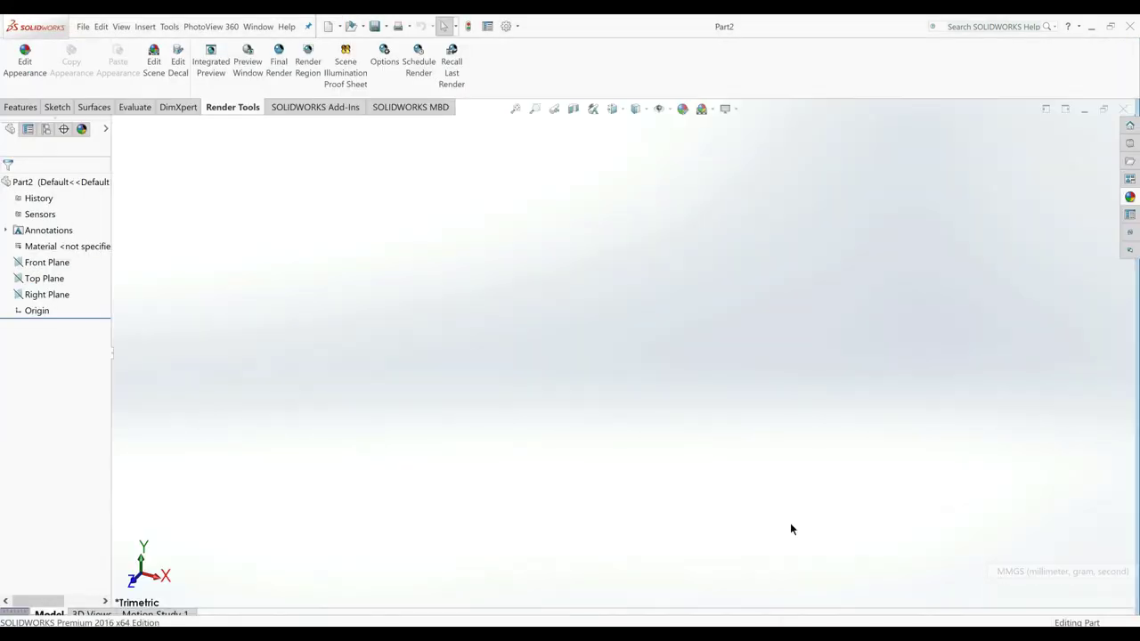
# Step: Sketch two concentric circles at the origin on the Right Plane
pyautogui.click(35, 295)
pyautogui.click(27, 277)
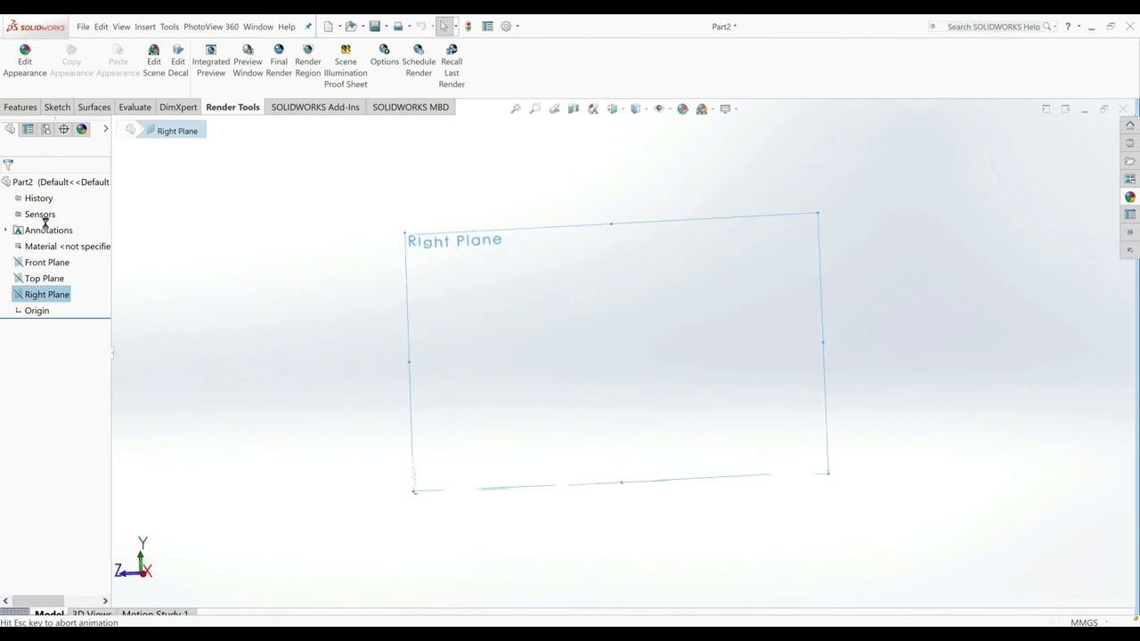
pyautogui.click(106, 49)
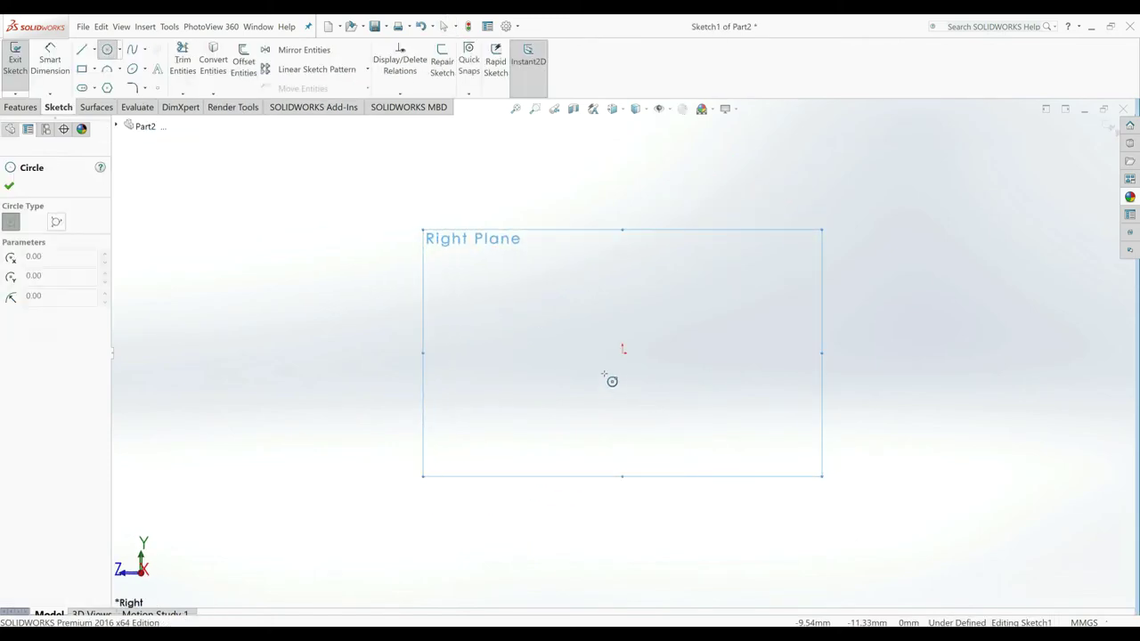
pyautogui.moveTo(622, 352); pyautogui.dragTo(662, 392)
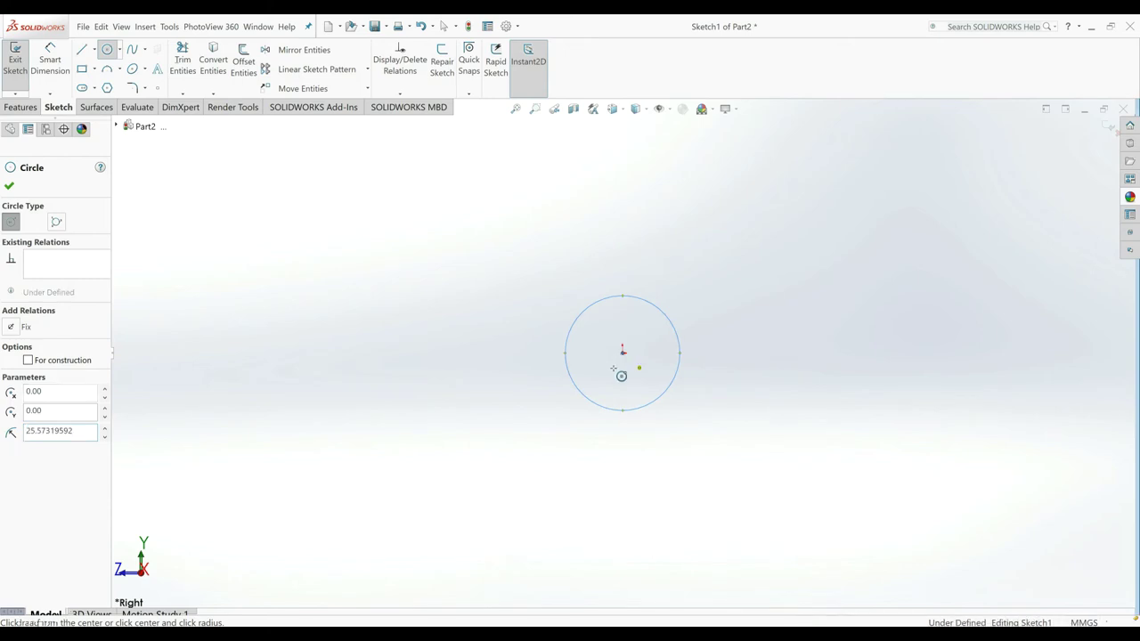
pyautogui.moveTo(622, 352); pyautogui.dragTo(541, 404)
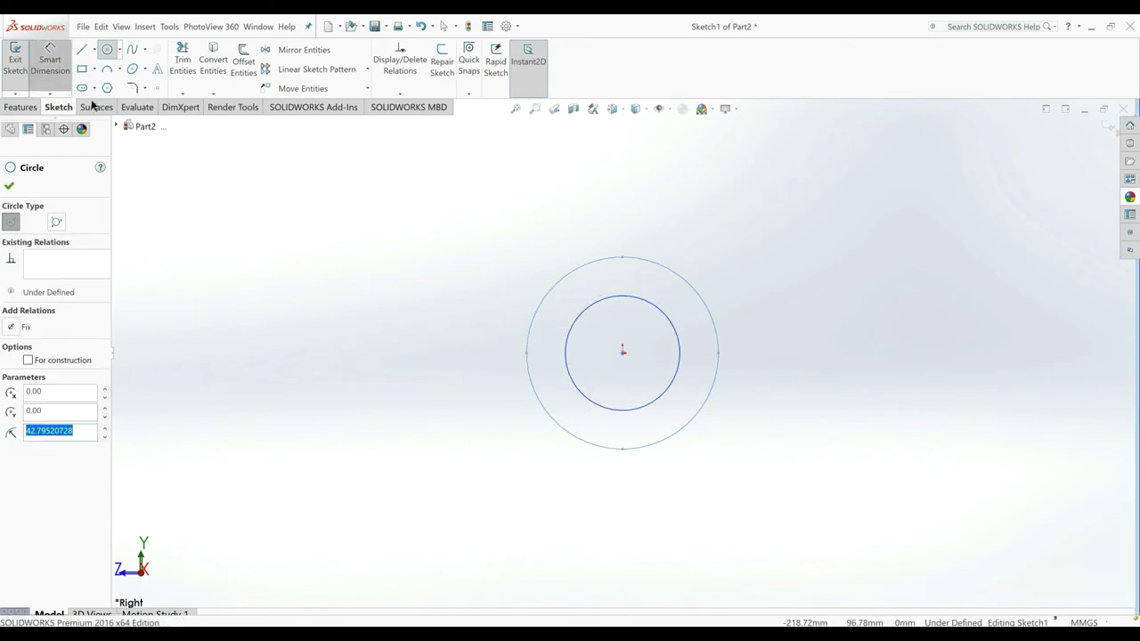
pyautogui.press('Escape')
# Step: Dimension the circles to Ø10 and Ø24, then exit the sketch
pyautogui.click(579, 394)
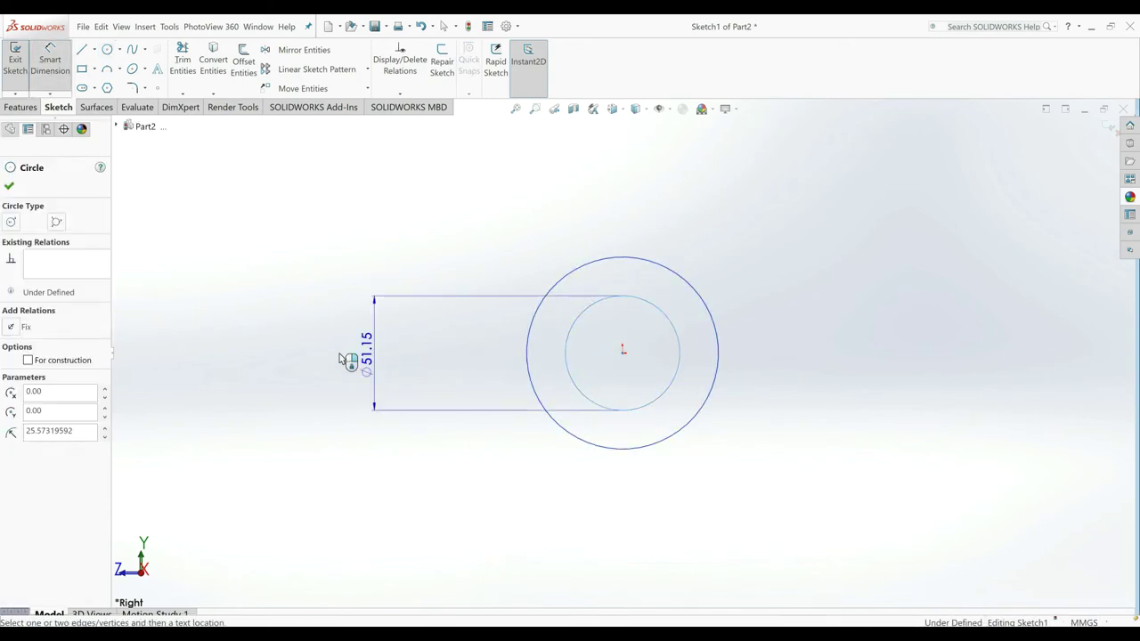
pyautogui.click(335, 356)
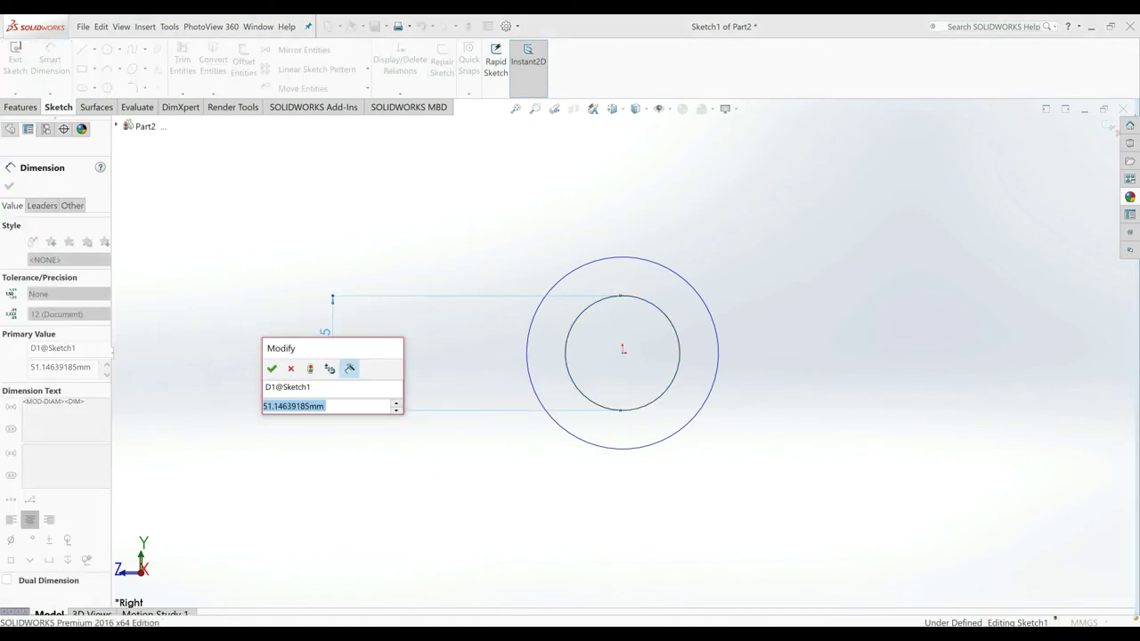
pyautogui.write('10')
pyautogui.press('Return')
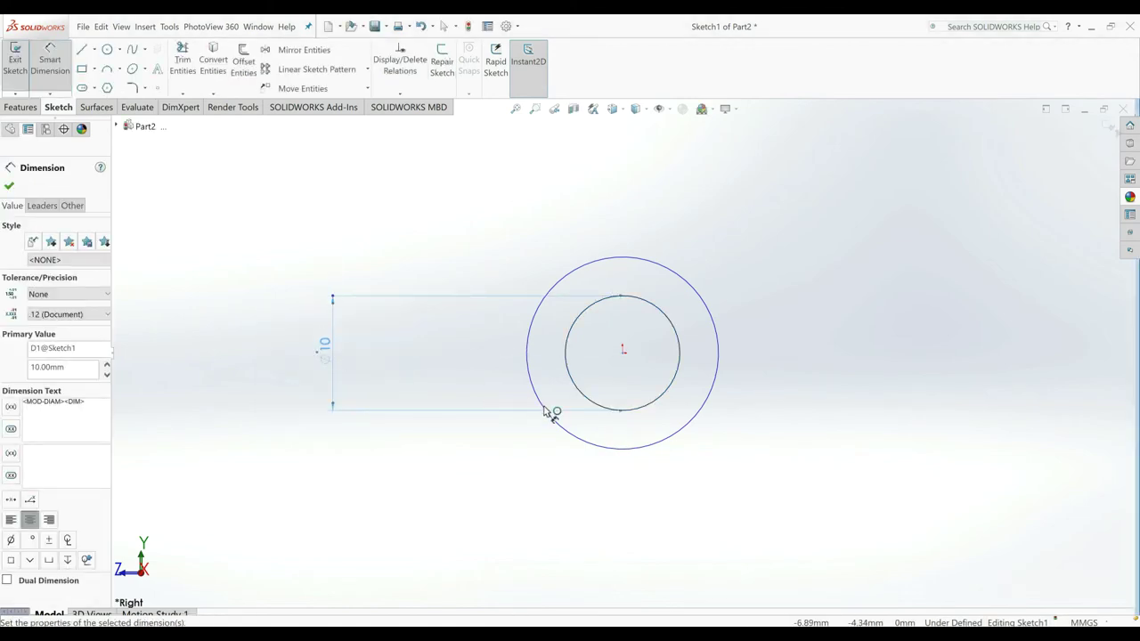
pyautogui.click(552, 414)
pyautogui.click(237, 389)
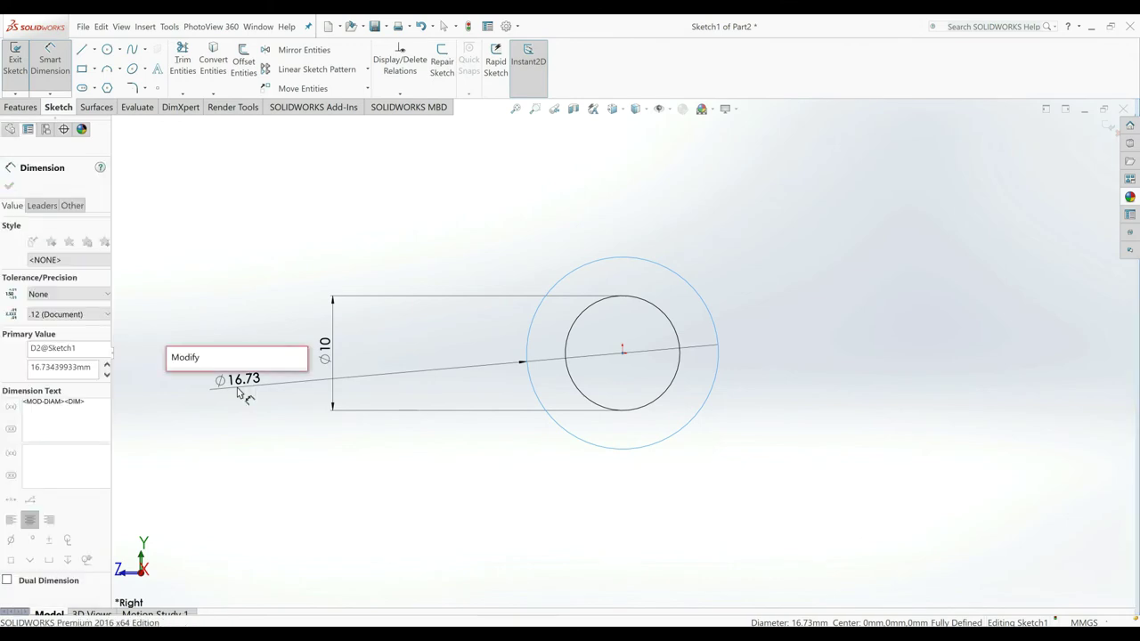
pyautogui.write('24')
pyautogui.press('Return')
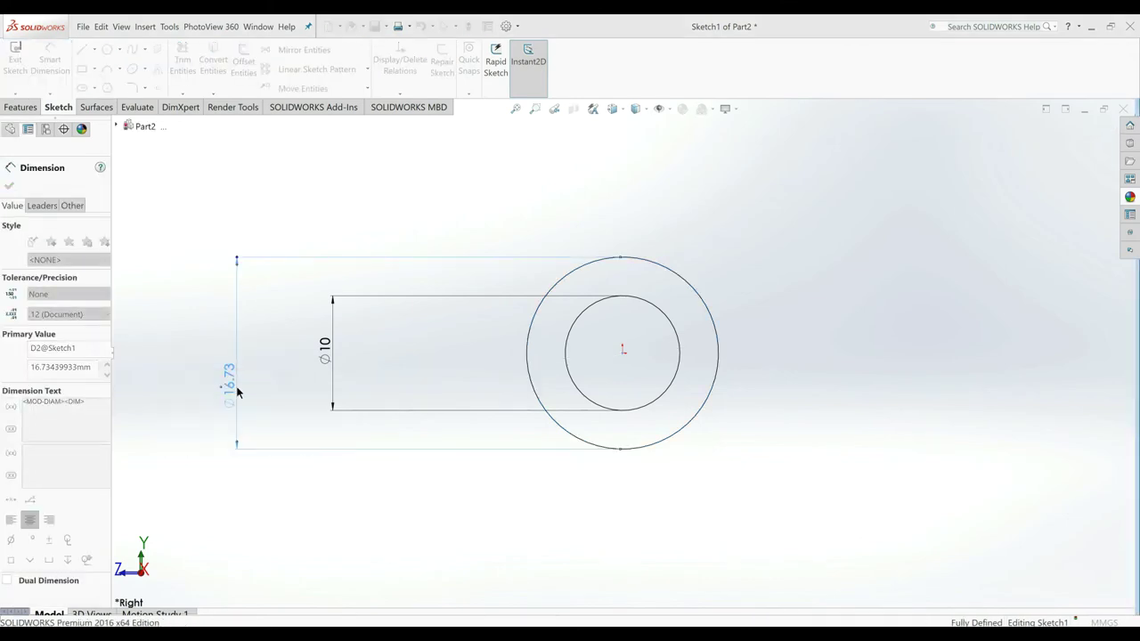
pyautogui.click(9, 187)
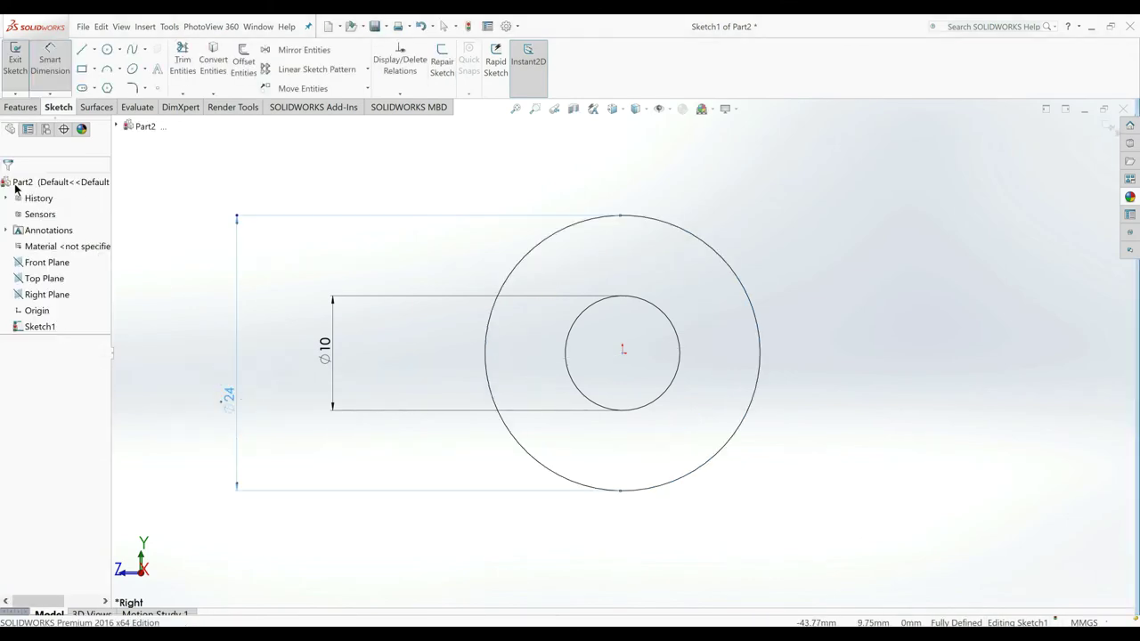
pyautogui.click(12, 77)
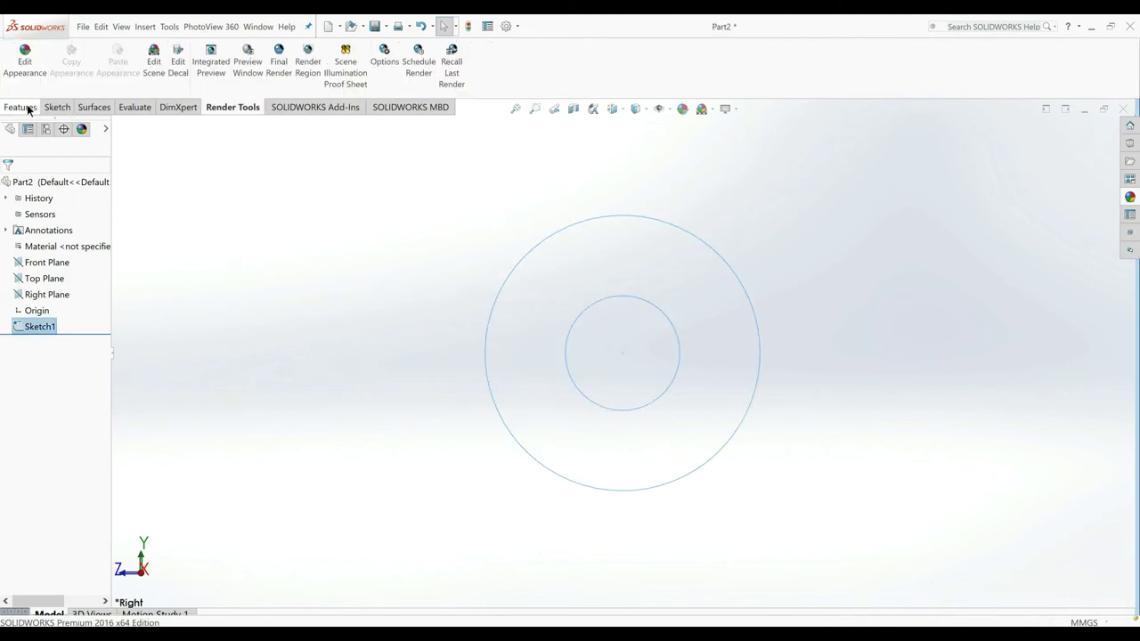
pyautogui.click(22, 107)
# Step: Extrude the ring sketch 2 mm to form the washer
pyautogui.click(20, 60)
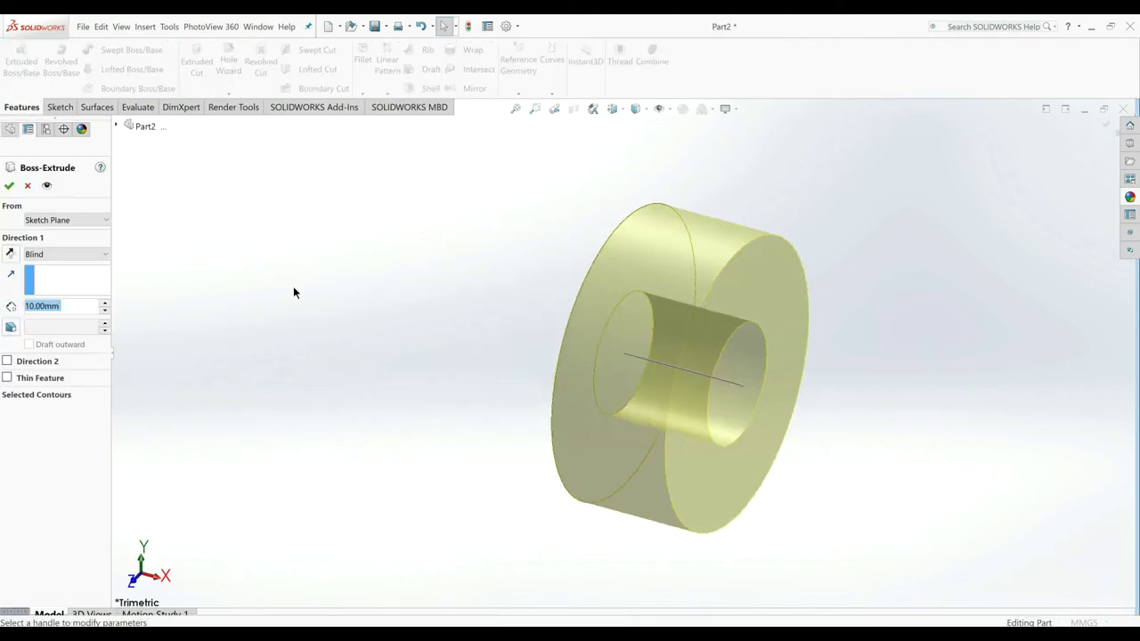
pyautogui.write('2')
pyautogui.press('Return')
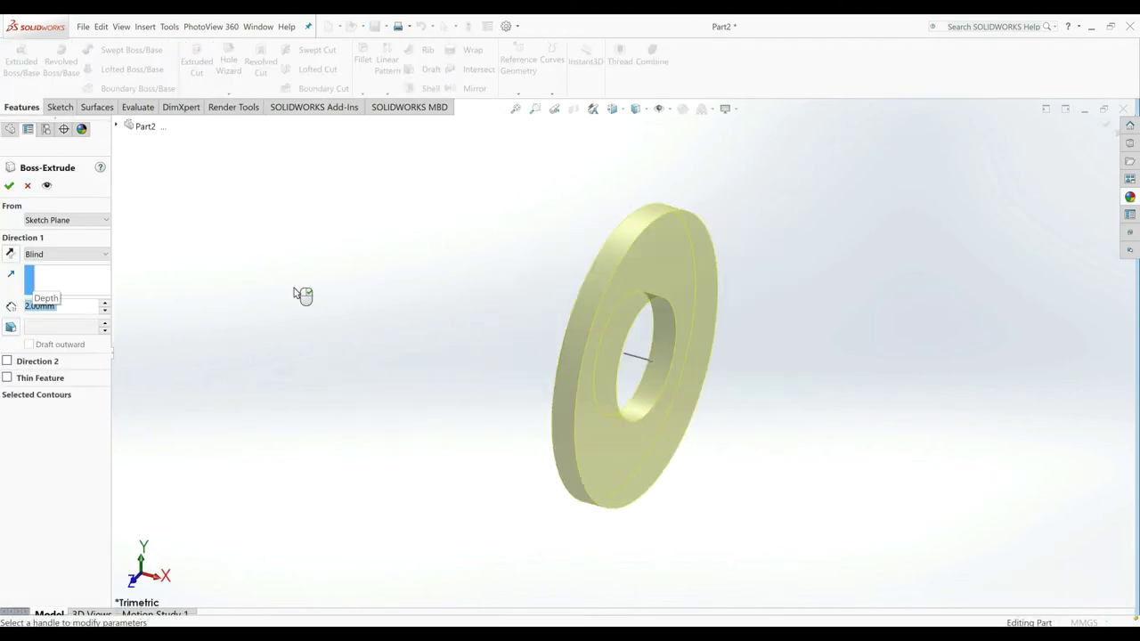
pyautogui.click(11, 187)
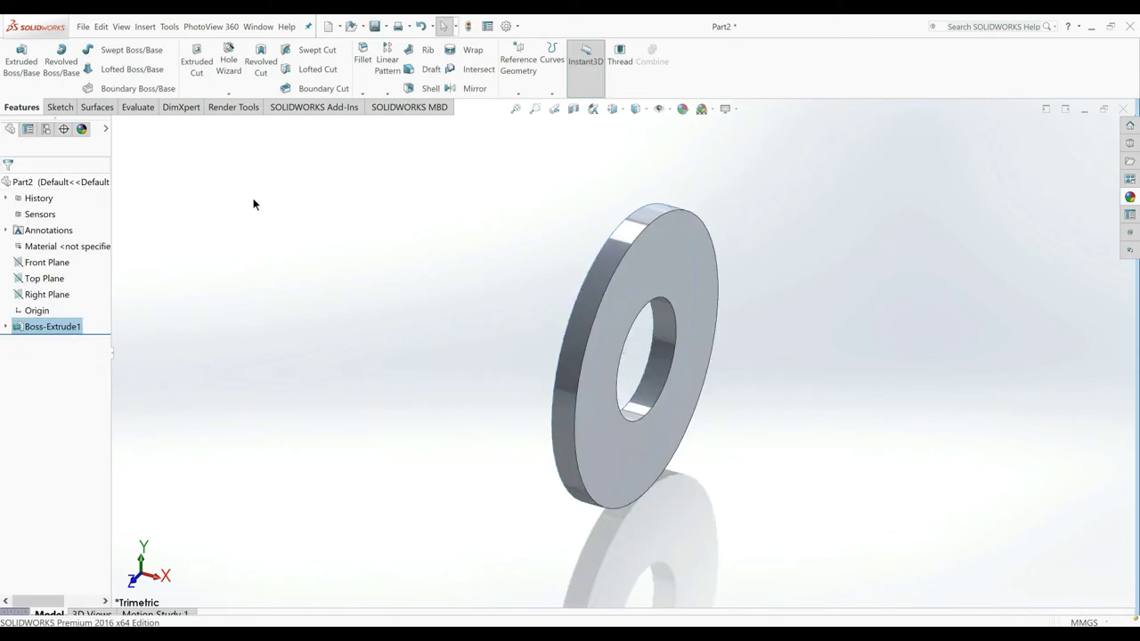
# Step: Fillet the washer's two outer edges with a 0.3 mm radius
pyautogui.moveTo(384, 244); pyautogui.dragTo(414, 281, button='middle')
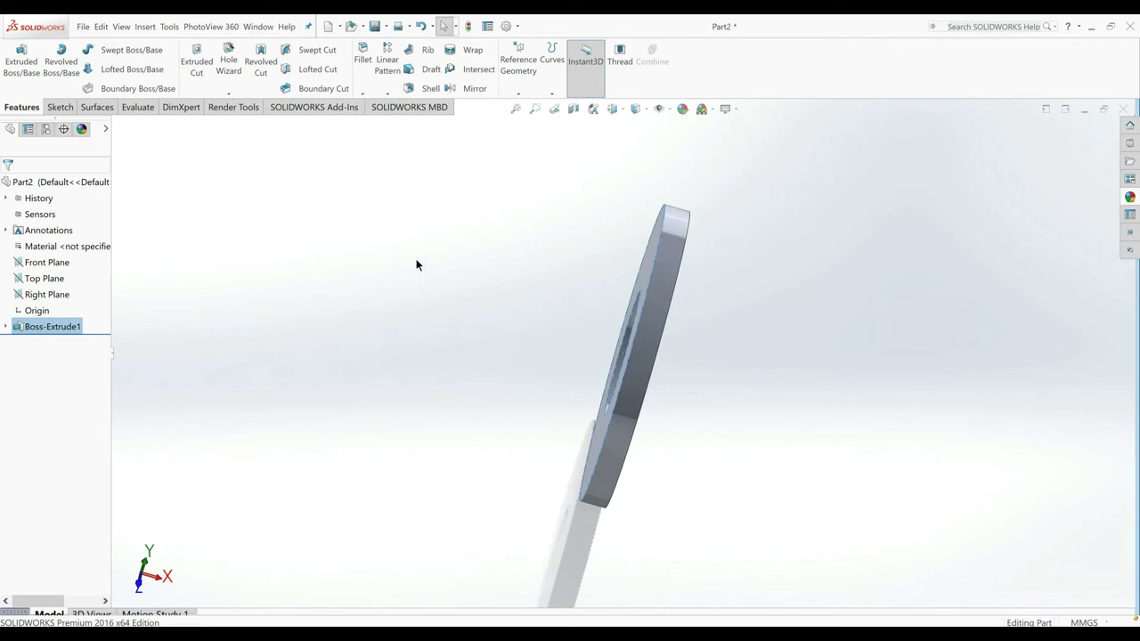
pyautogui.click(416, 264)
pyautogui.click(363, 55)
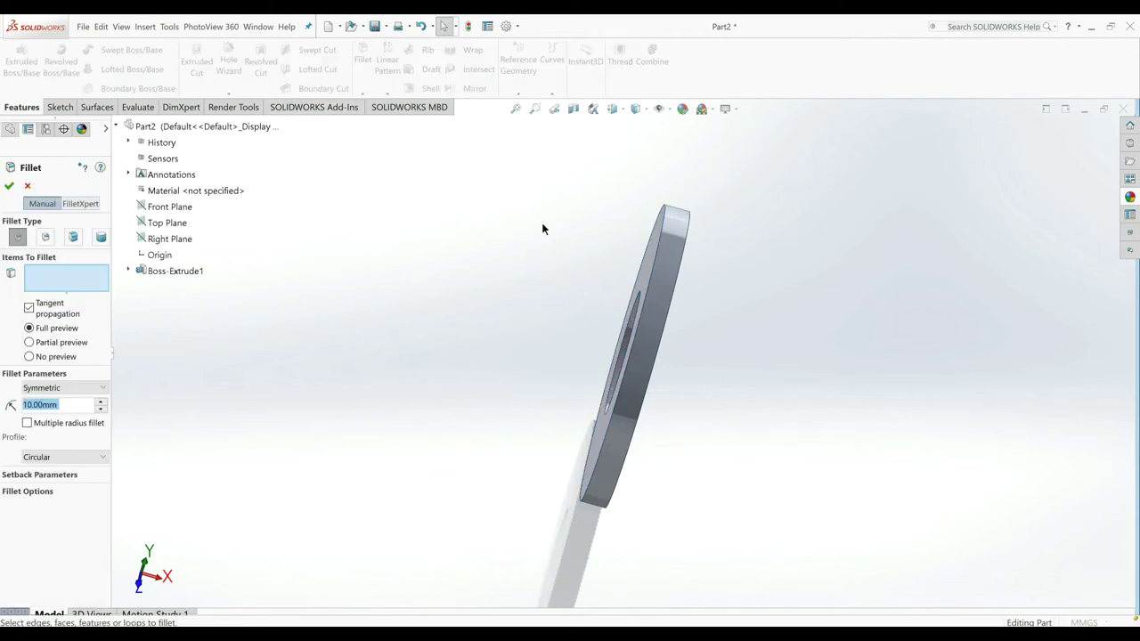
pyautogui.click(665, 341)
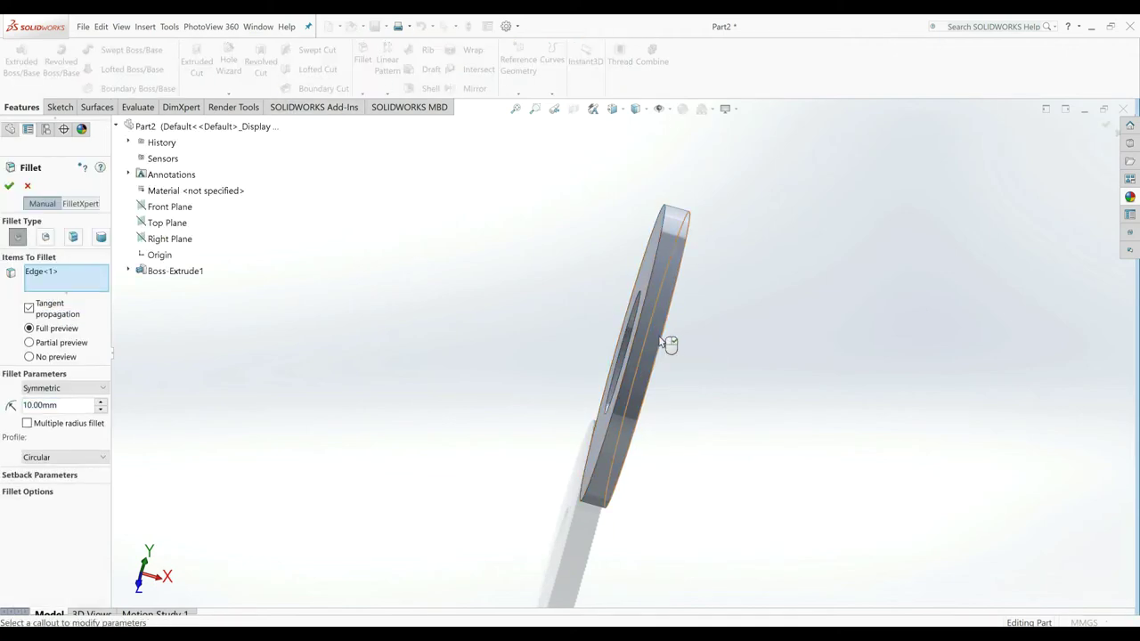
pyautogui.click(636, 348)
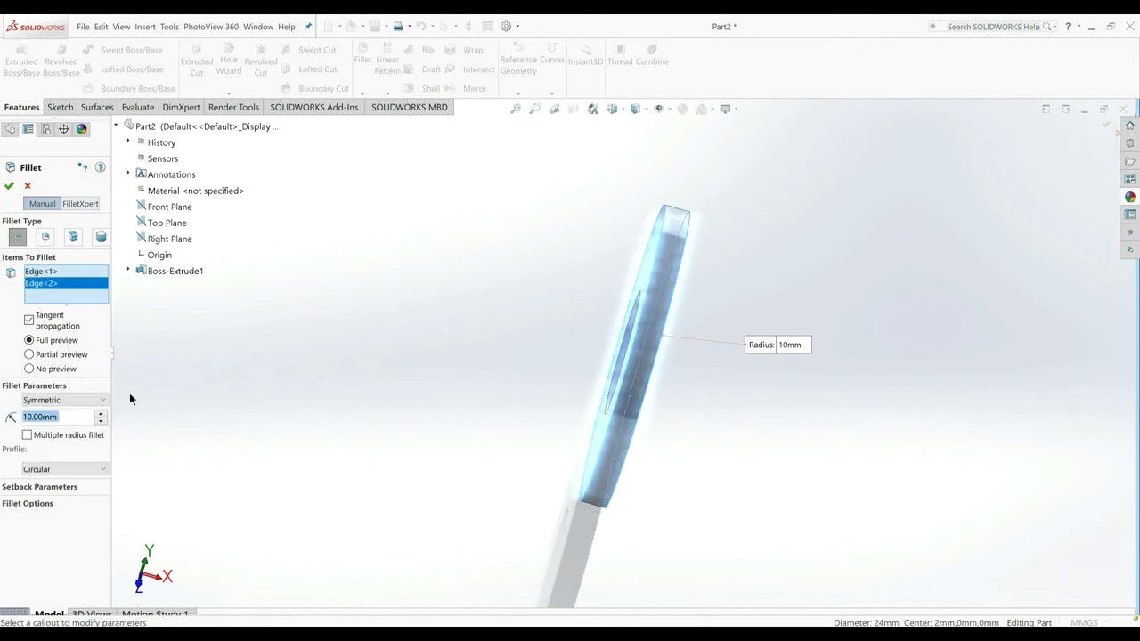
pyautogui.write('0.3')
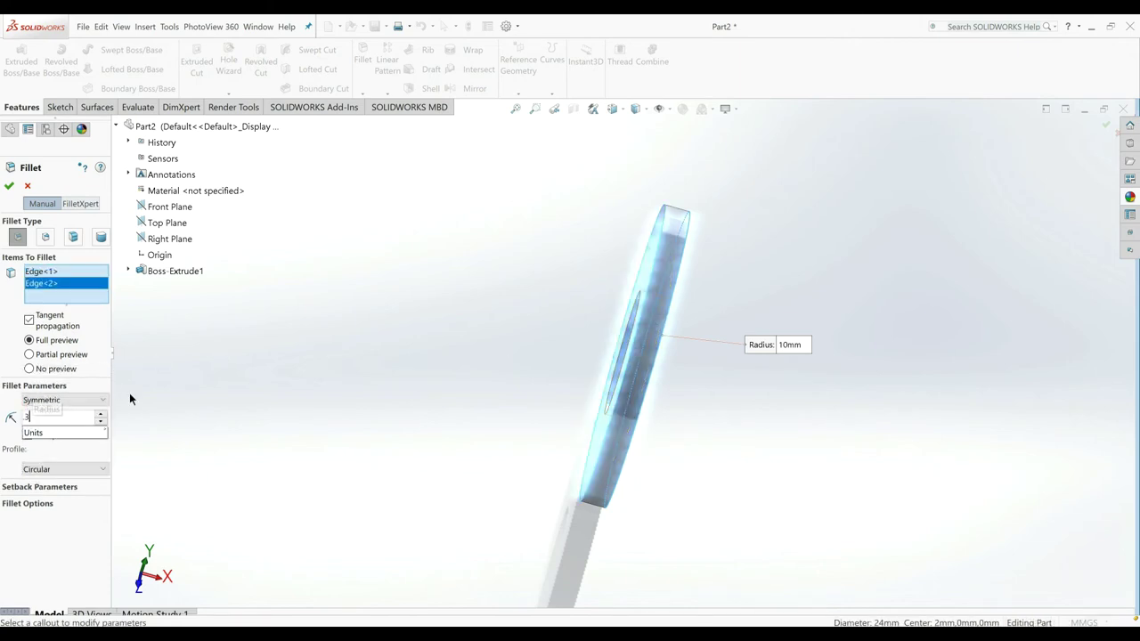
pyautogui.press('Return')
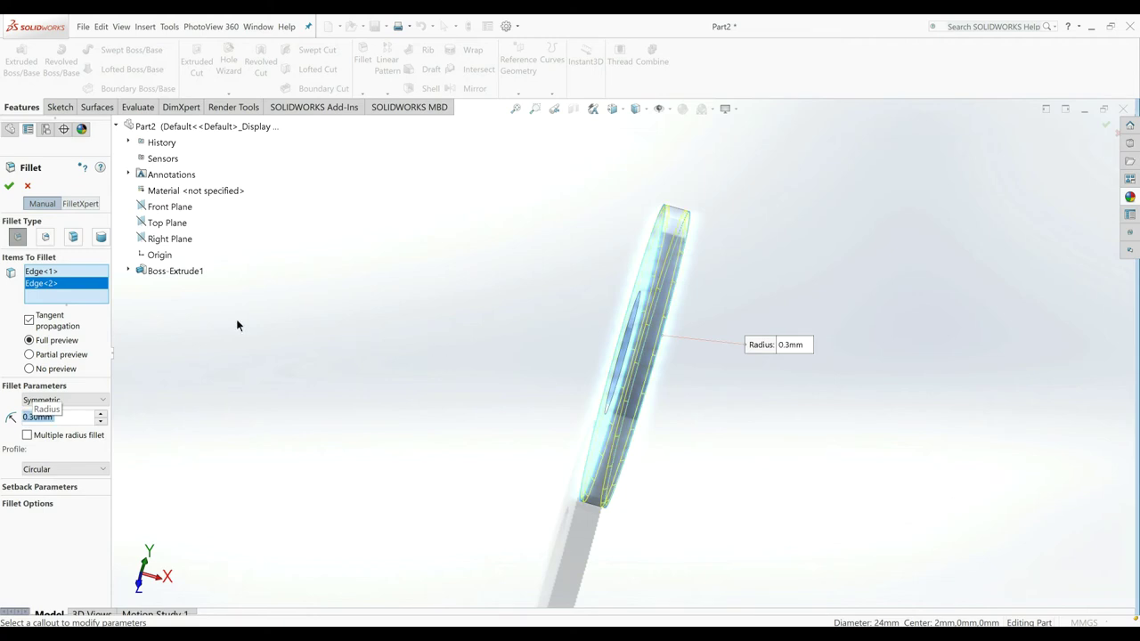
pyautogui.click(9, 185)
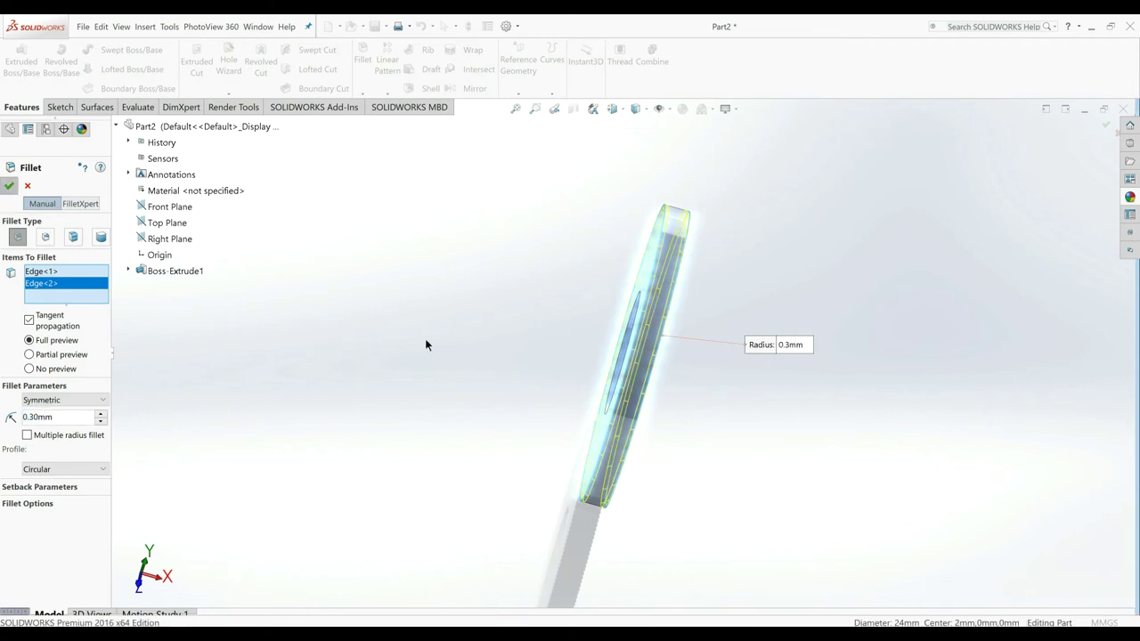
# Step: Apply brushed steel to the washer and show it shaded without edges
pyautogui.moveTo(463, 344); pyautogui.dragTo(733, 397, button='middle')
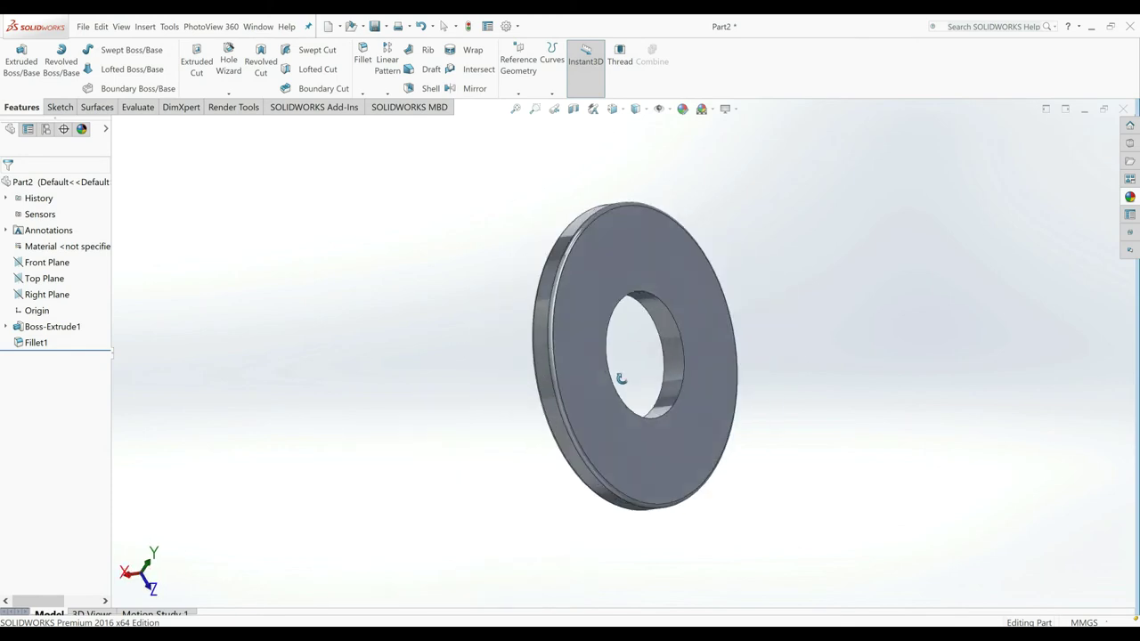
pyautogui.scroll(-2, 733, 397)
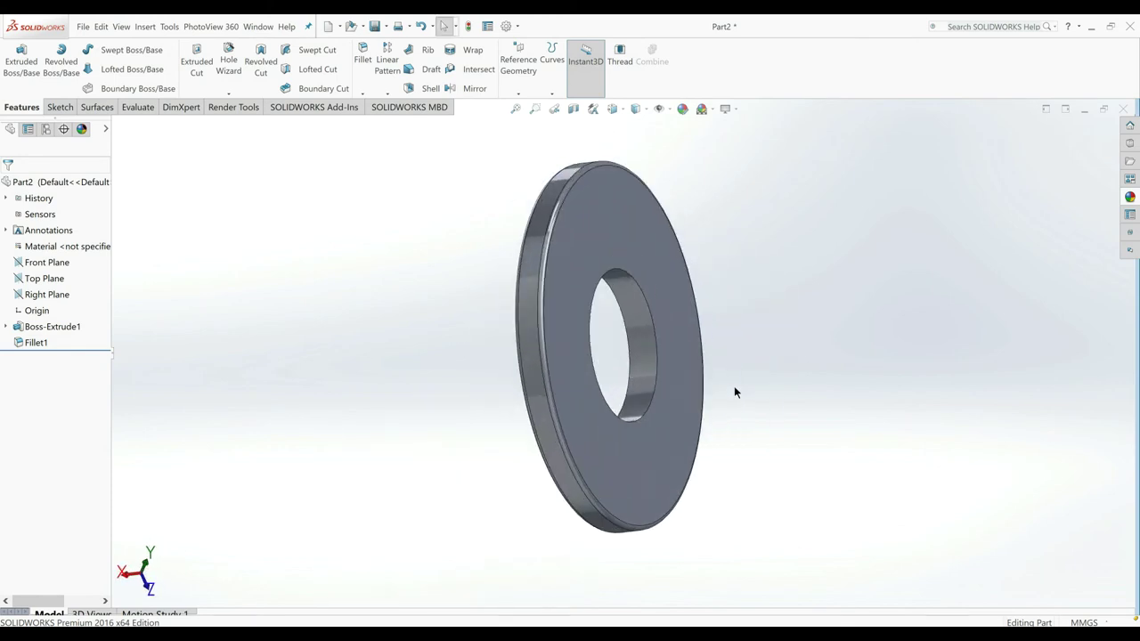
pyautogui.click(1130, 198)
pyautogui.doubleClick(1038, 360)
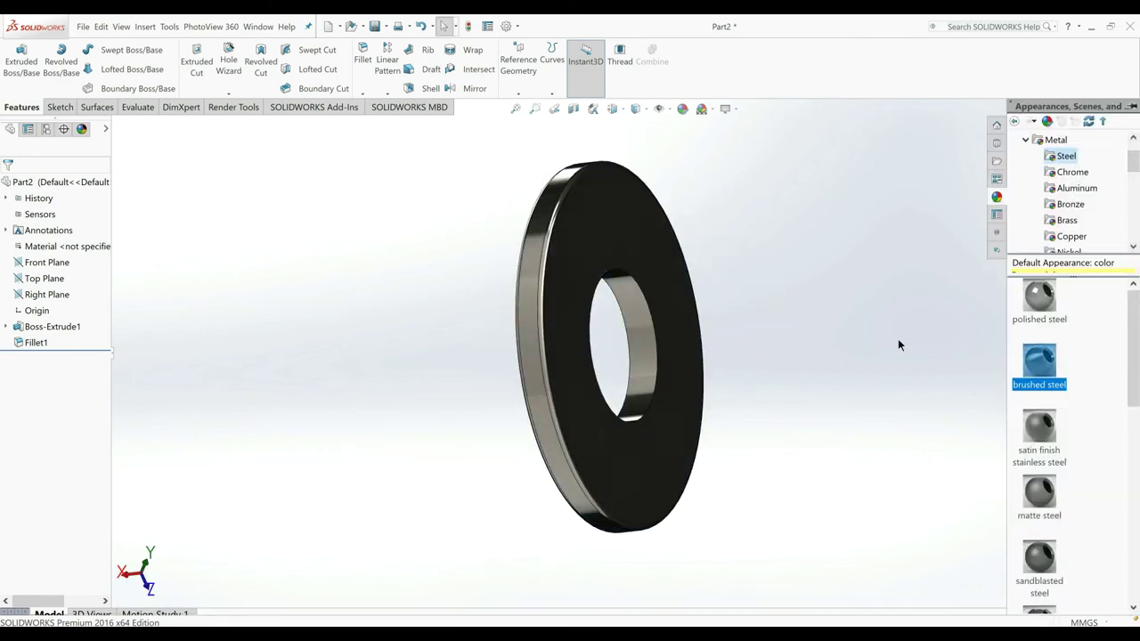
pyautogui.moveTo(875, 338); pyautogui.dragTo(811, 287, button='middle')
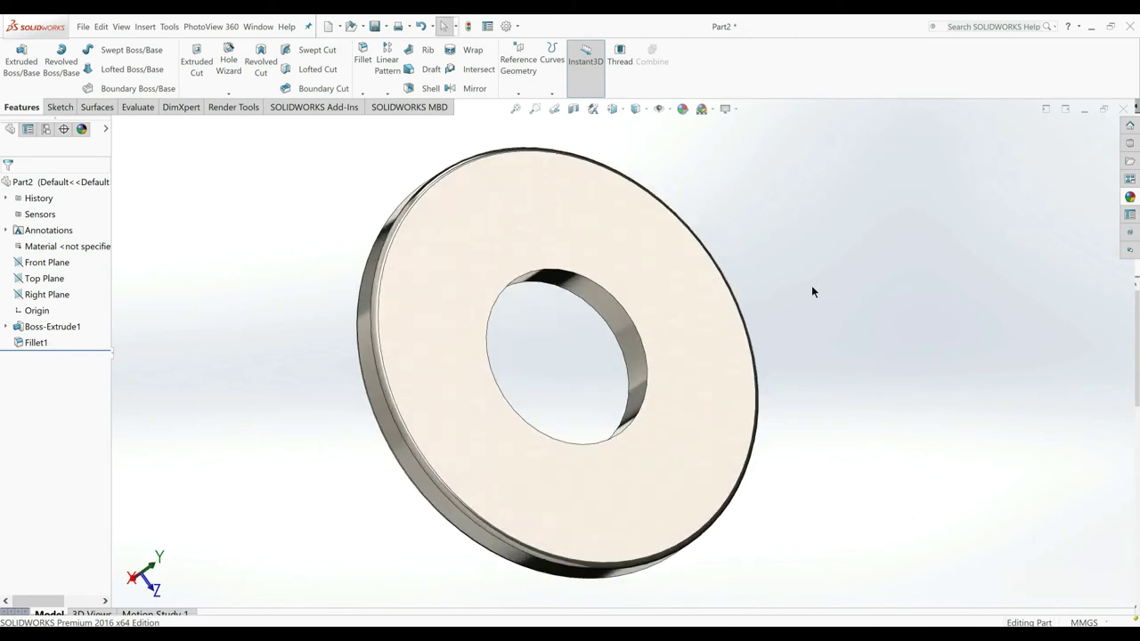
pyautogui.click(636, 109)
pyautogui.click(633, 145)
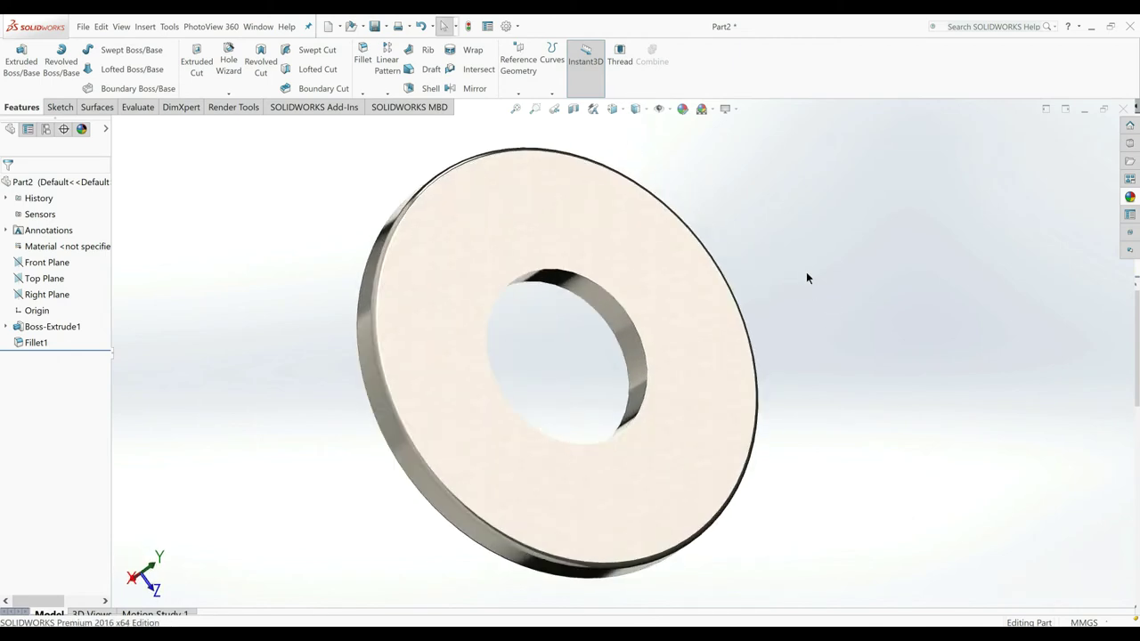
# Step: Save the washer as Part4.SLDPRT
pyautogui.click(374, 28)
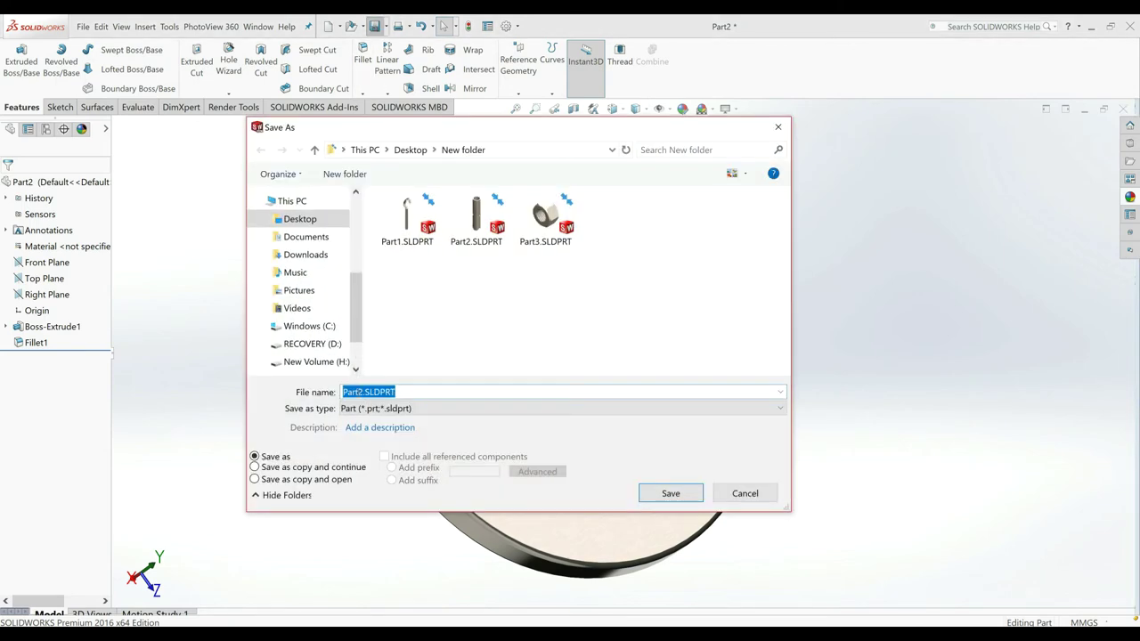
pyautogui.click(364, 391)
pyautogui.write('4')
pyautogui.click(668, 495)
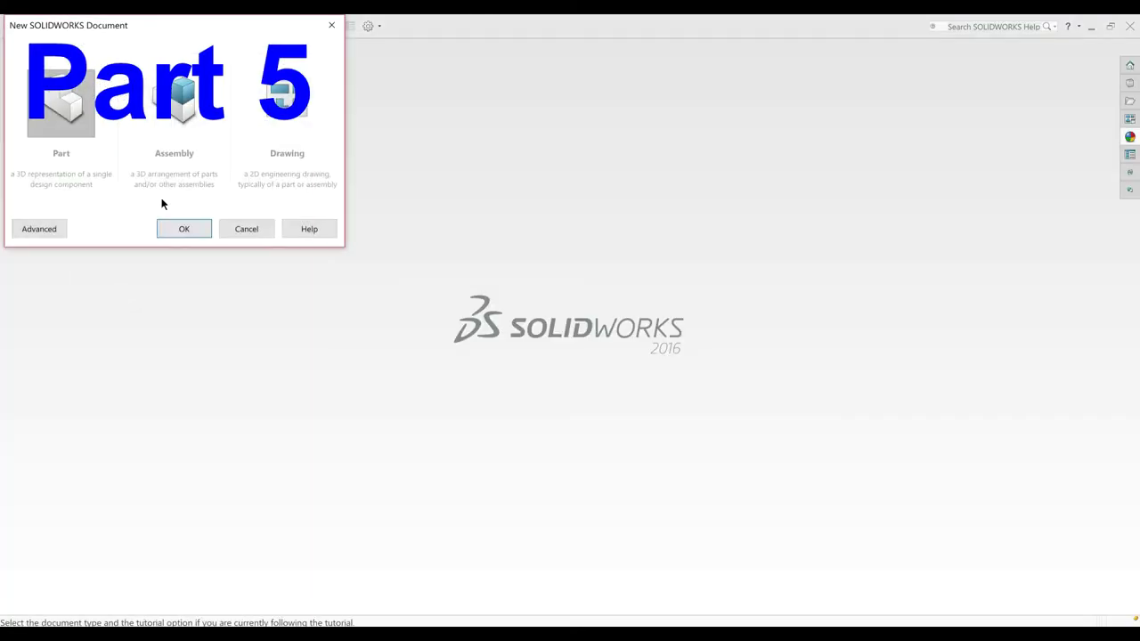
# Step: Create a new MMGS part and start a sketch on the Right Plane
pyautogui.click(176, 223)
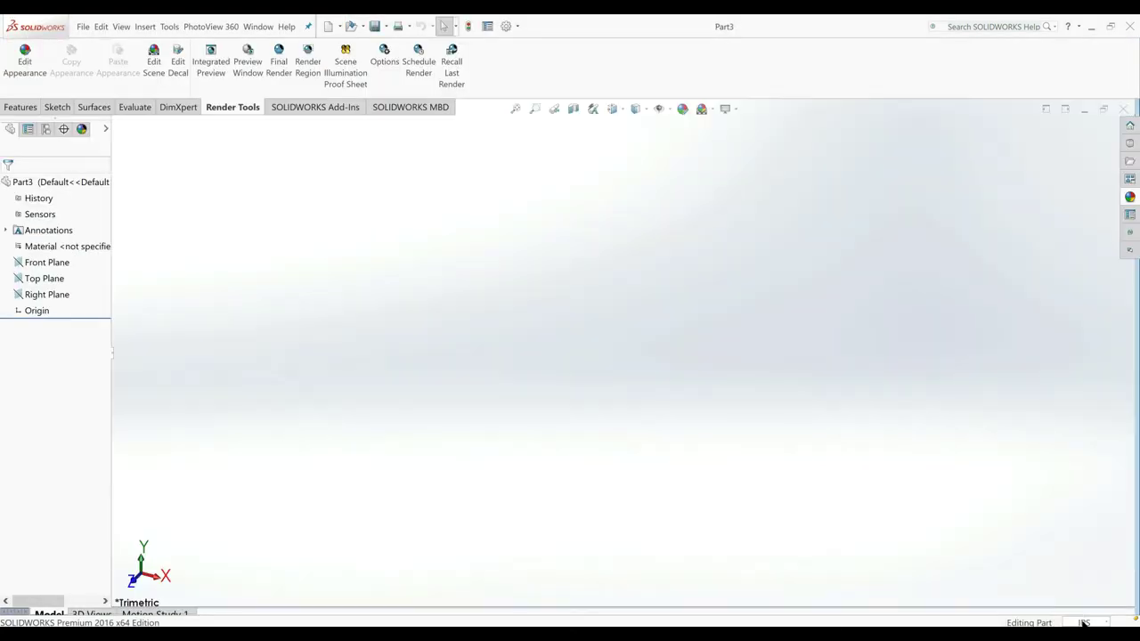
pyautogui.click(1082, 622)
pyautogui.click(1044, 572)
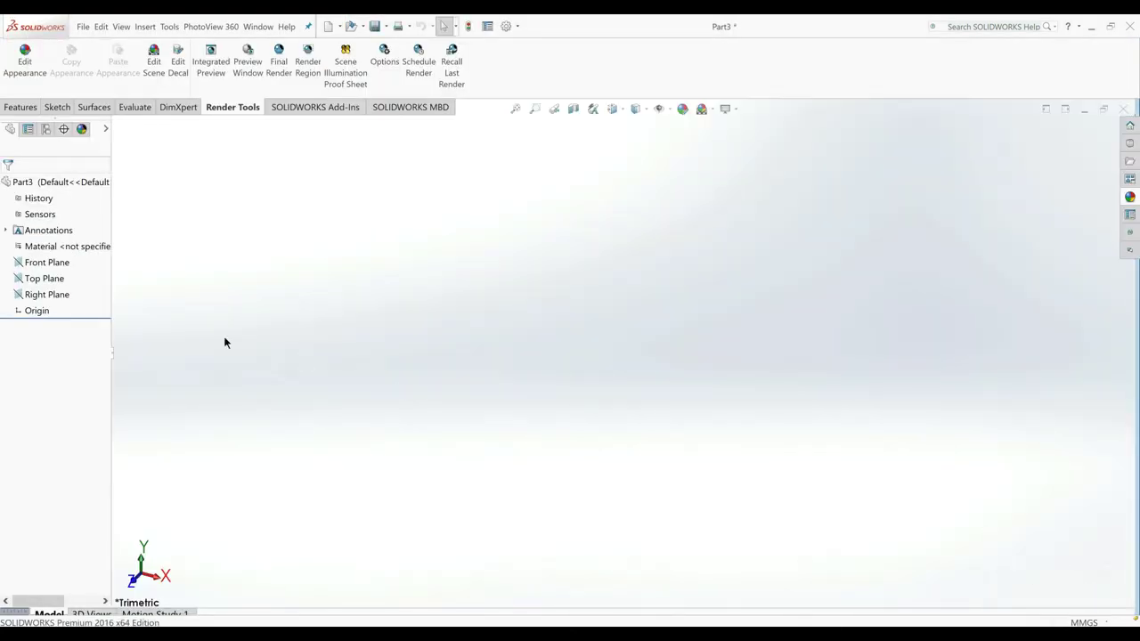
pyautogui.click(49, 295)
pyautogui.click(56, 285)
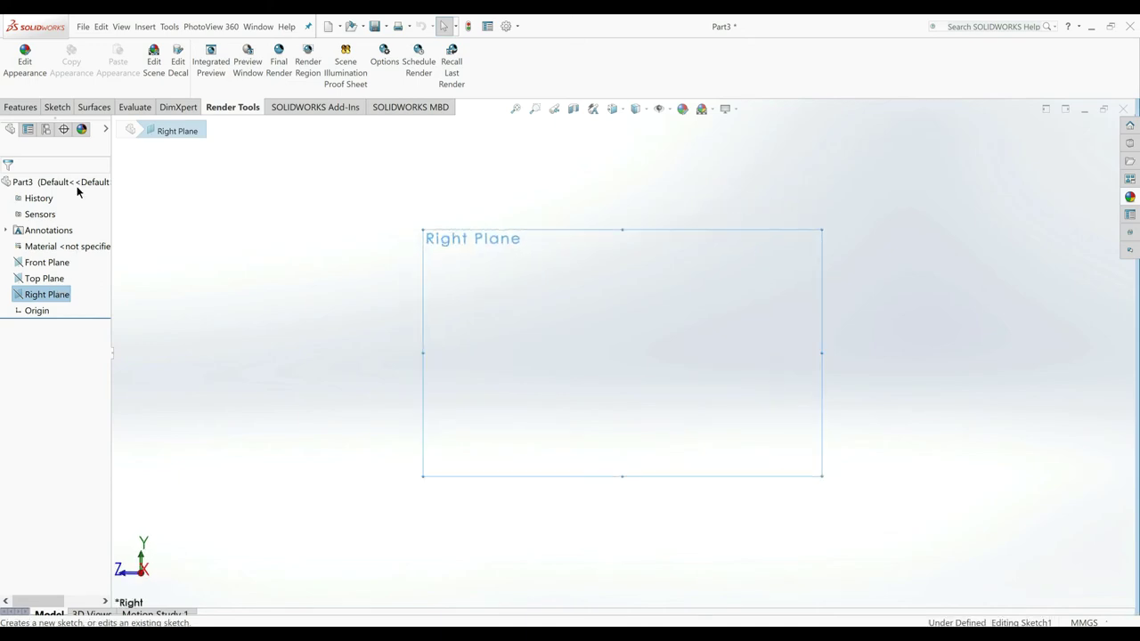
# Step: Draw a vertical centerline and a closed four-sided profile with a slanted top edge
pyautogui.click(94, 51)
pyautogui.click(107, 79)
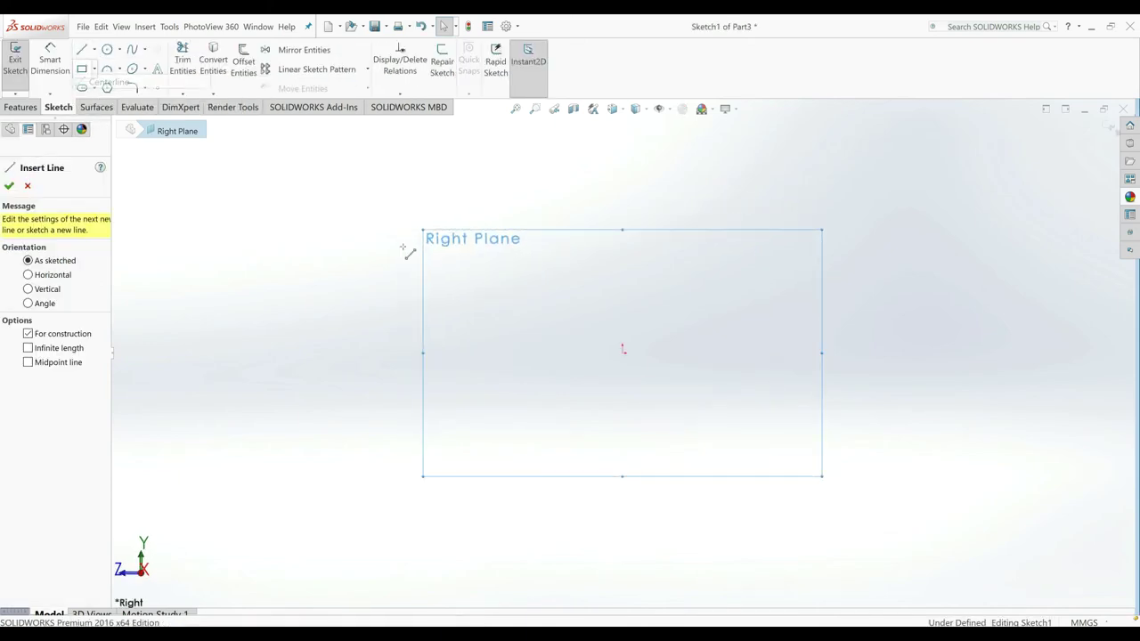
pyautogui.moveTo(622, 352); pyautogui.dragTo(623, 177)
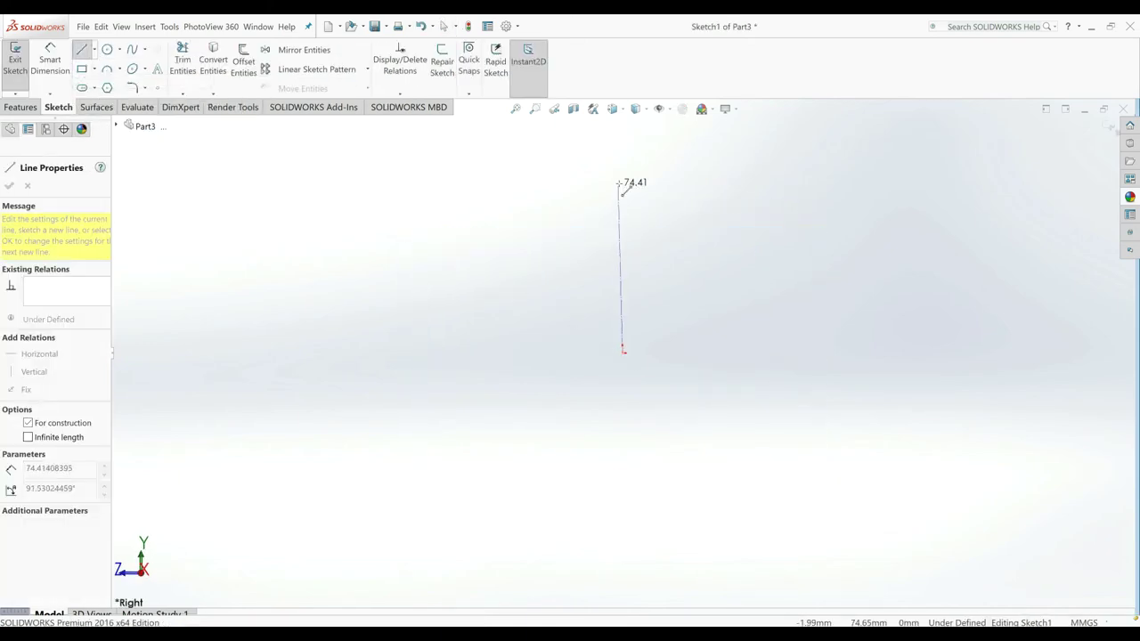
pyautogui.click(78, 51)
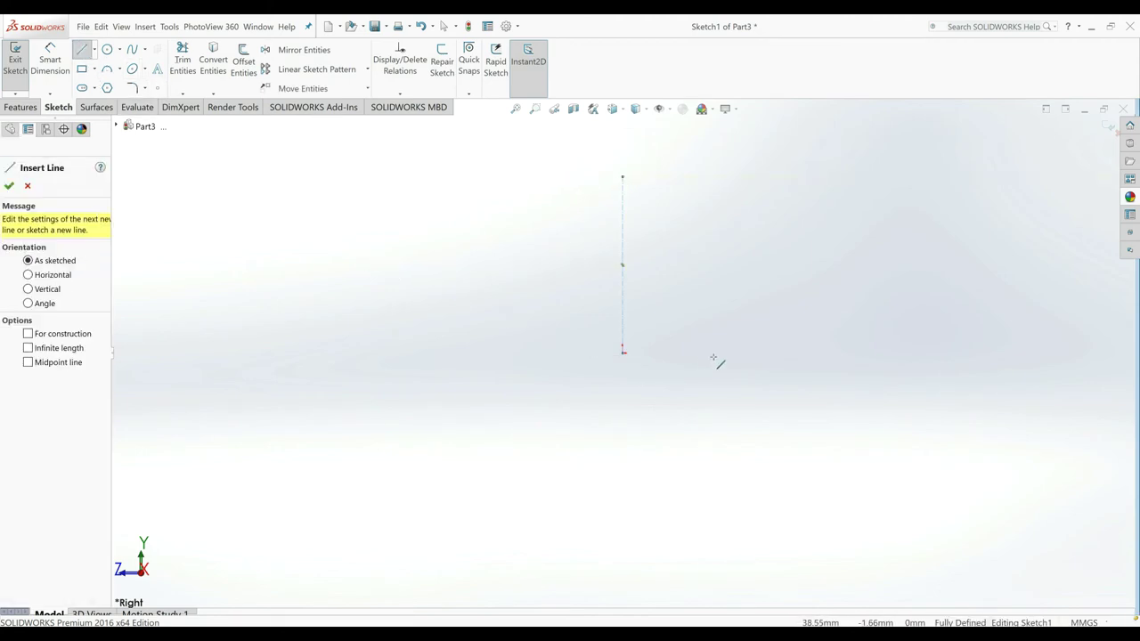
pyautogui.moveTo(721, 353); pyautogui.dragTo(722, 214)
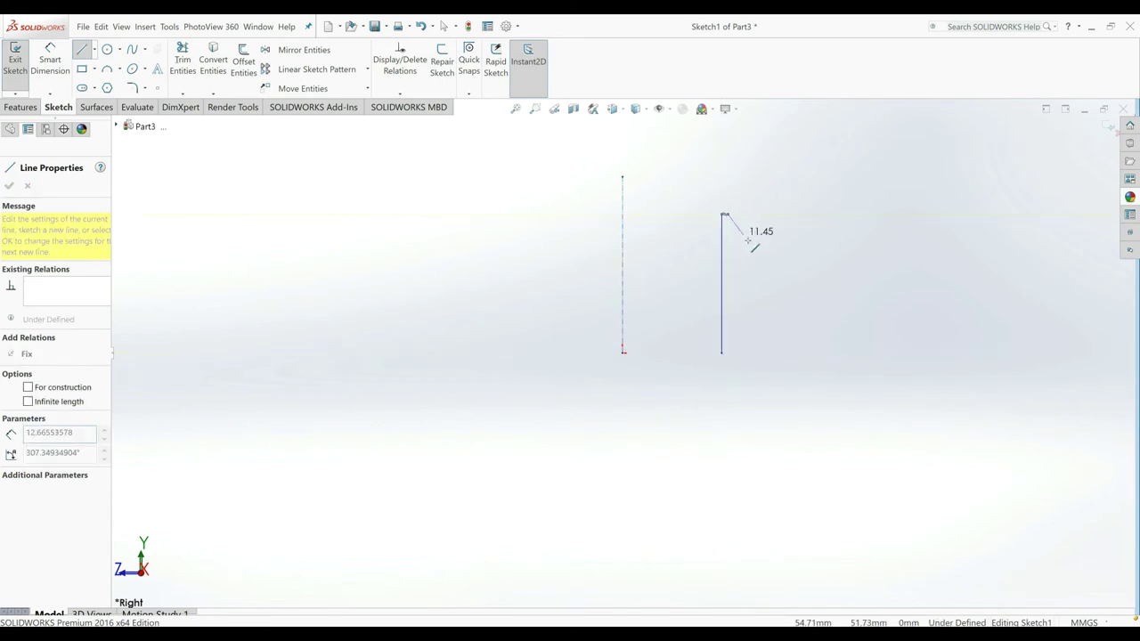
pyautogui.click(752, 245)
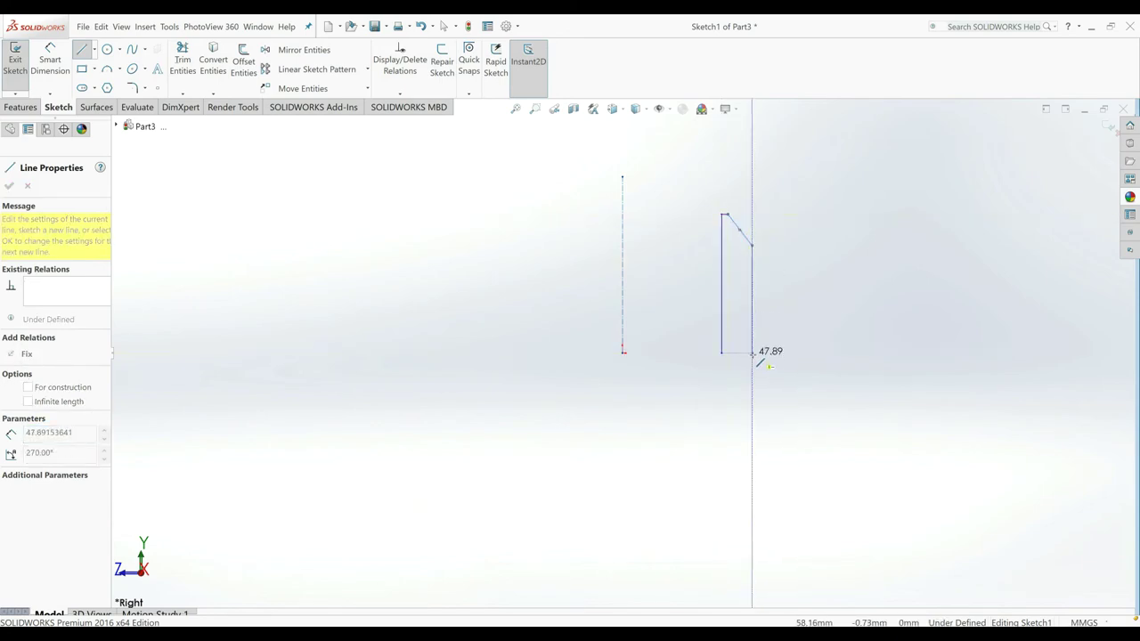
pyautogui.click(752, 353)
pyautogui.click(721, 353)
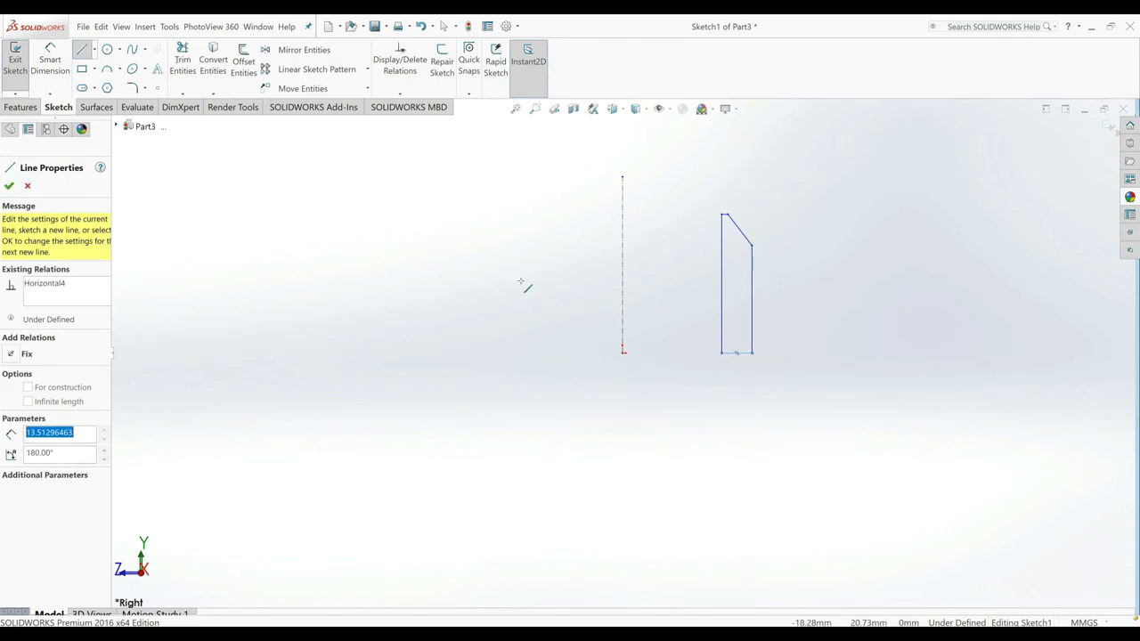
pyautogui.rightClick(454, 249)
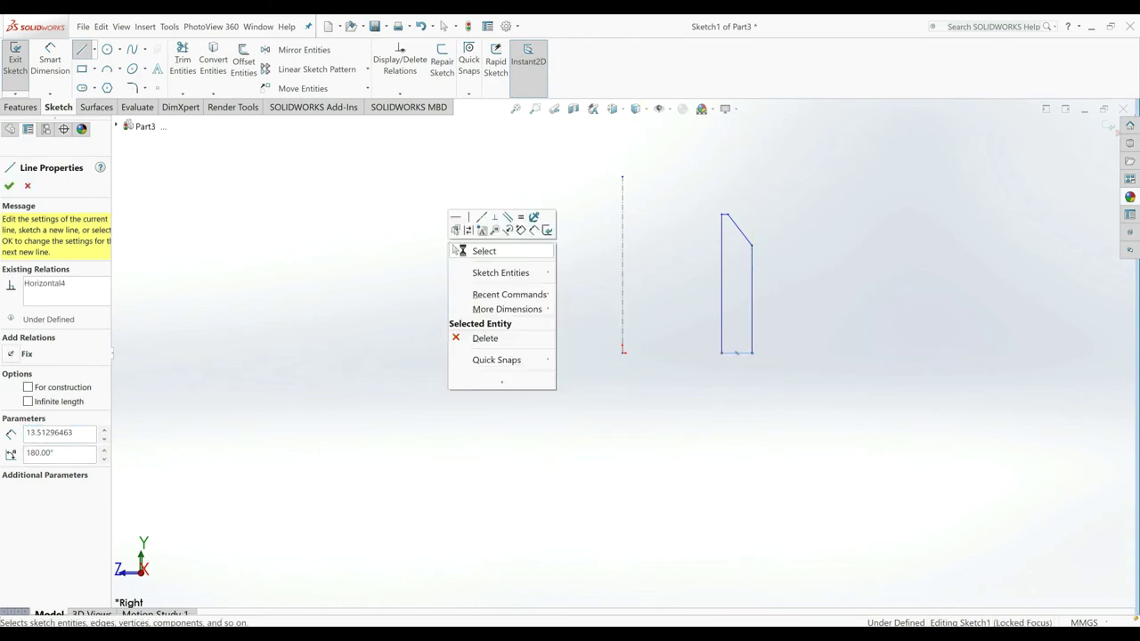
pyautogui.click(456, 250)
# Step: Make the profile's bottom edge coincident with the origin
pyautogui.click(737, 355)
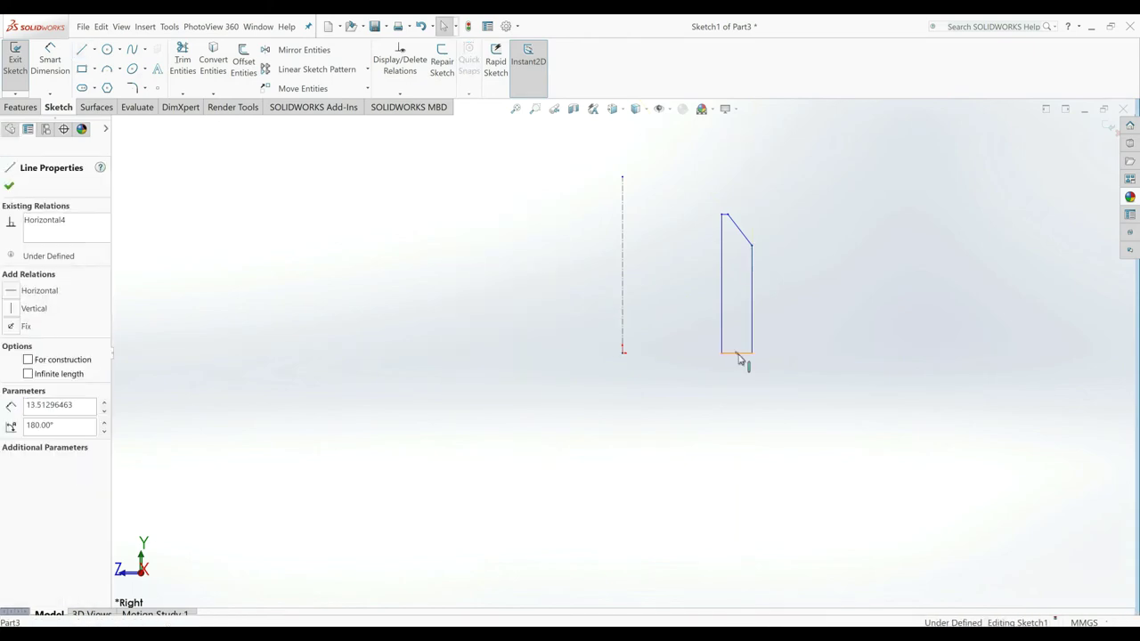
pyautogui.keyDown('ctrl'); pyautogui.click(623, 354); pyautogui.keyUp('ctrl')
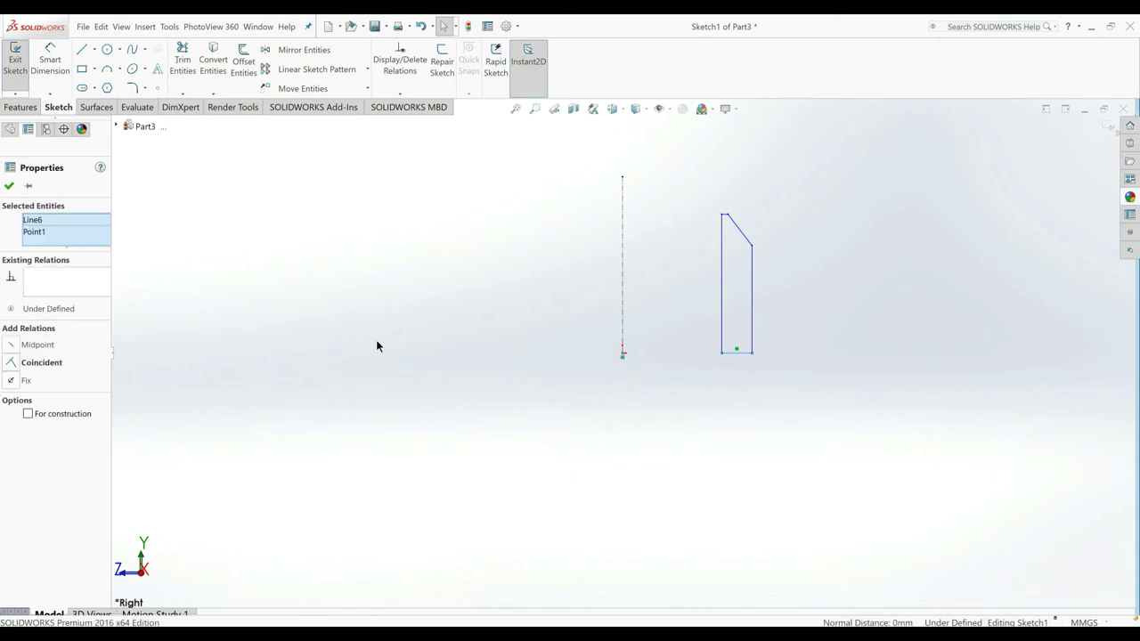
pyautogui.click(40, 364)
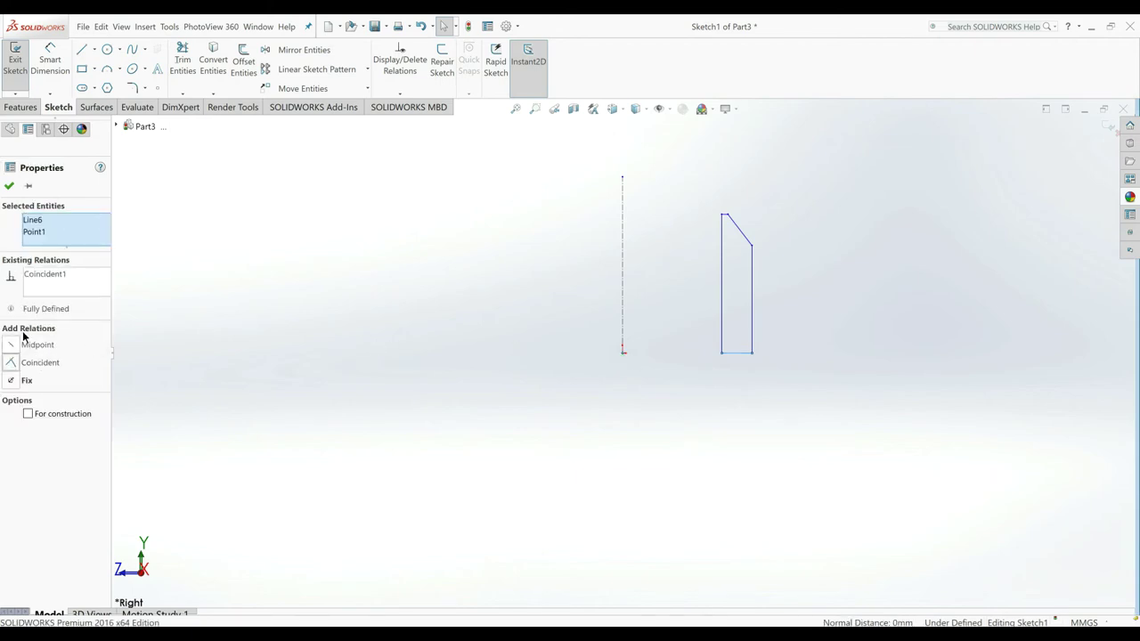
pyautogui.click(8, 184)
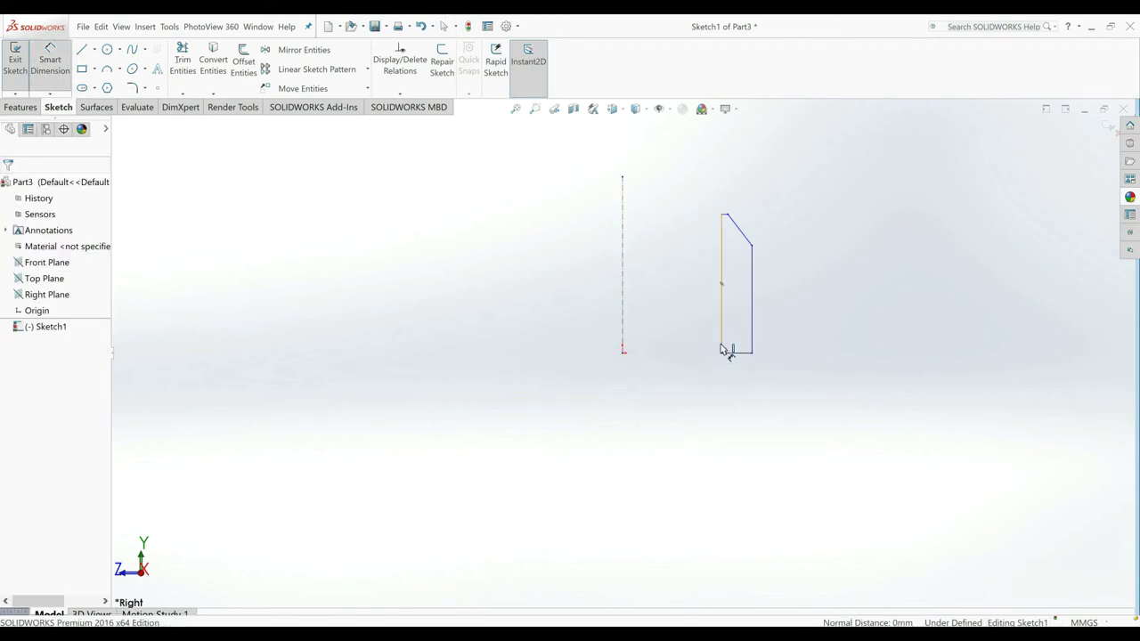
# Step: Dimension the profile's inner edge 4.50 mm from the centerline axis
pyautogui.moveTo(721, 348); pyautogui.dragTo(609, 338)
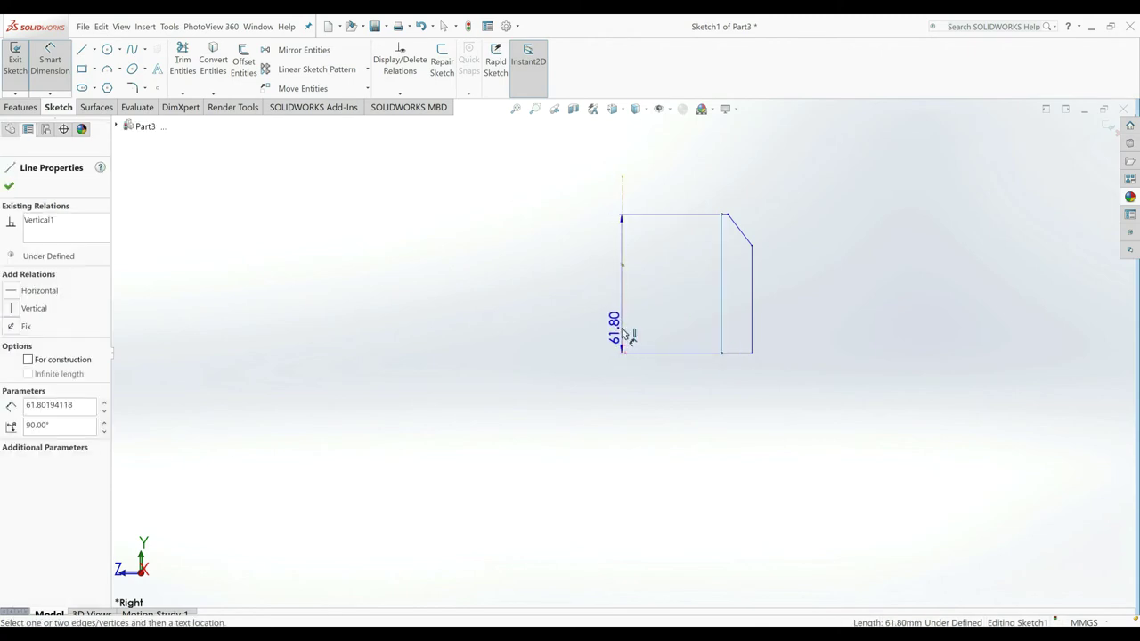
pyautogui.click(629, 350)
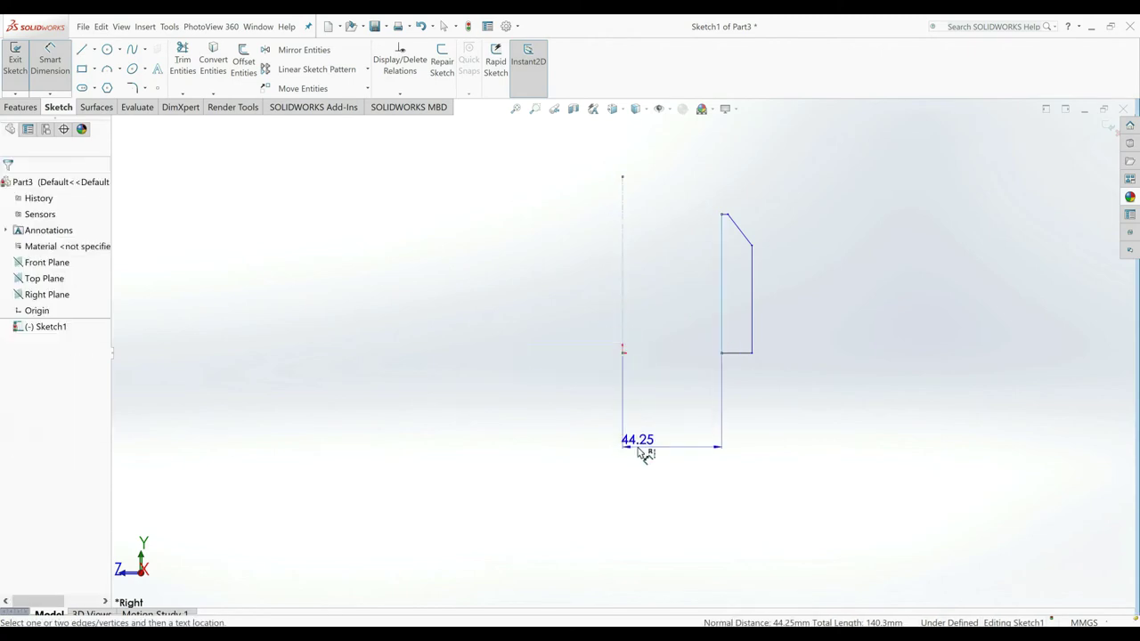
pyautogui.click(638, 453)
pyautogui.write('4.5')
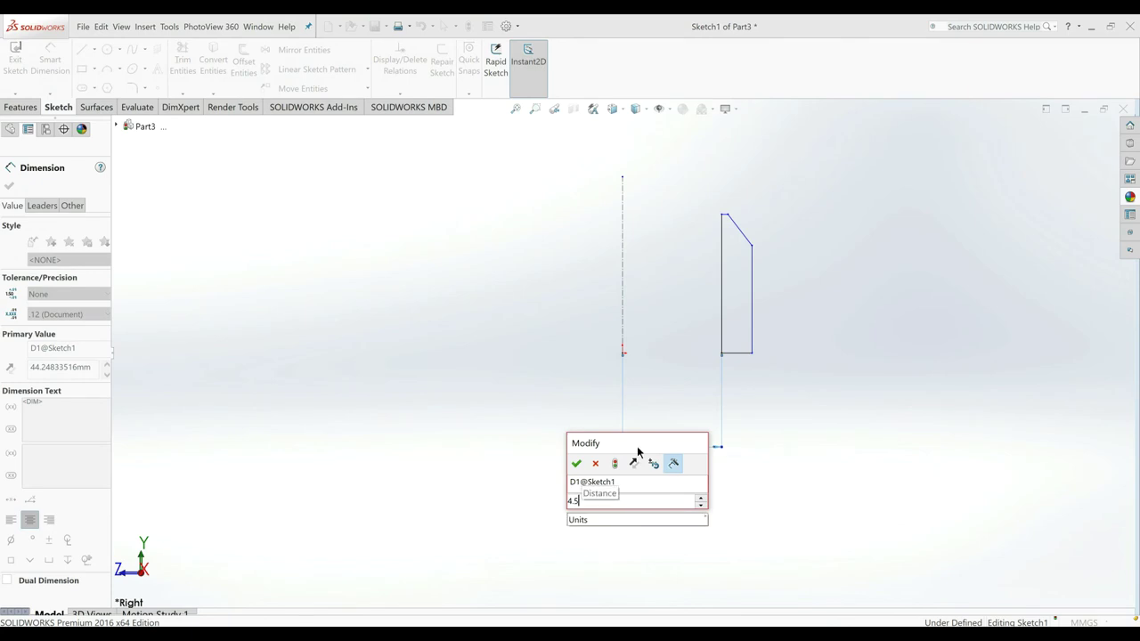
pyautogui.press('Return')
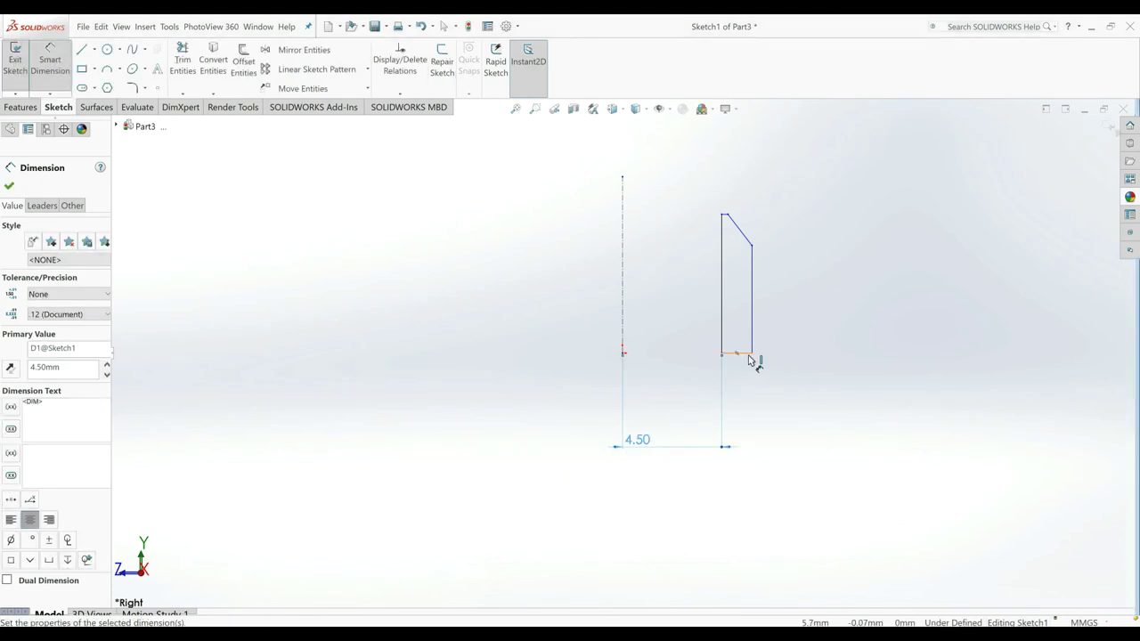
pyautogui.moveTo(753, 359); pyautogui.dragTo(80, 92)
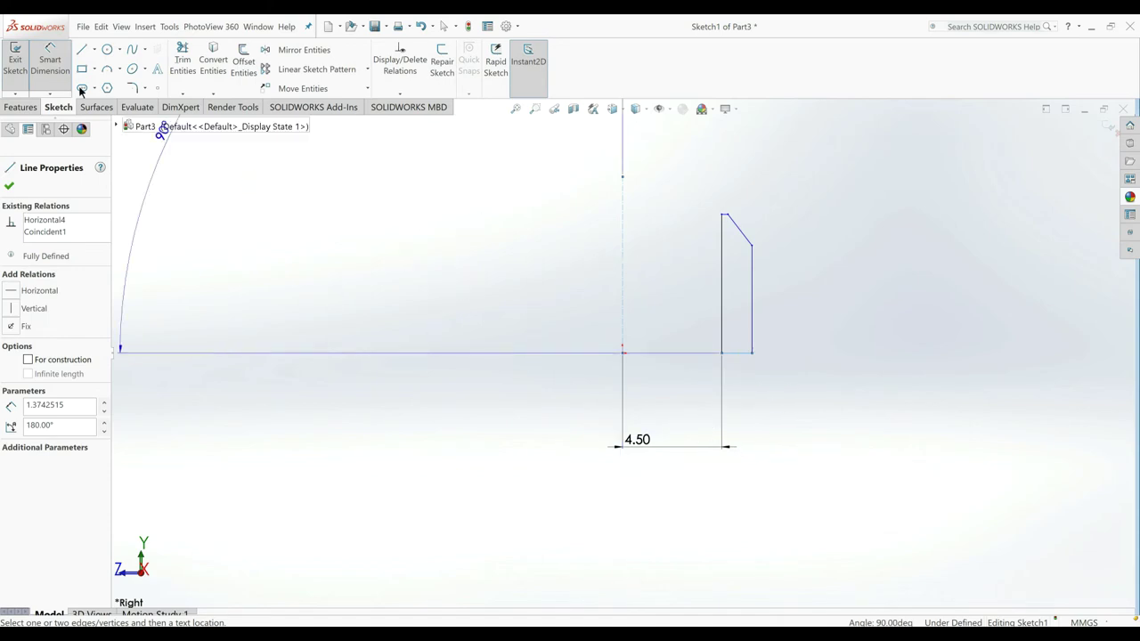
pyautogui.press('Escape')
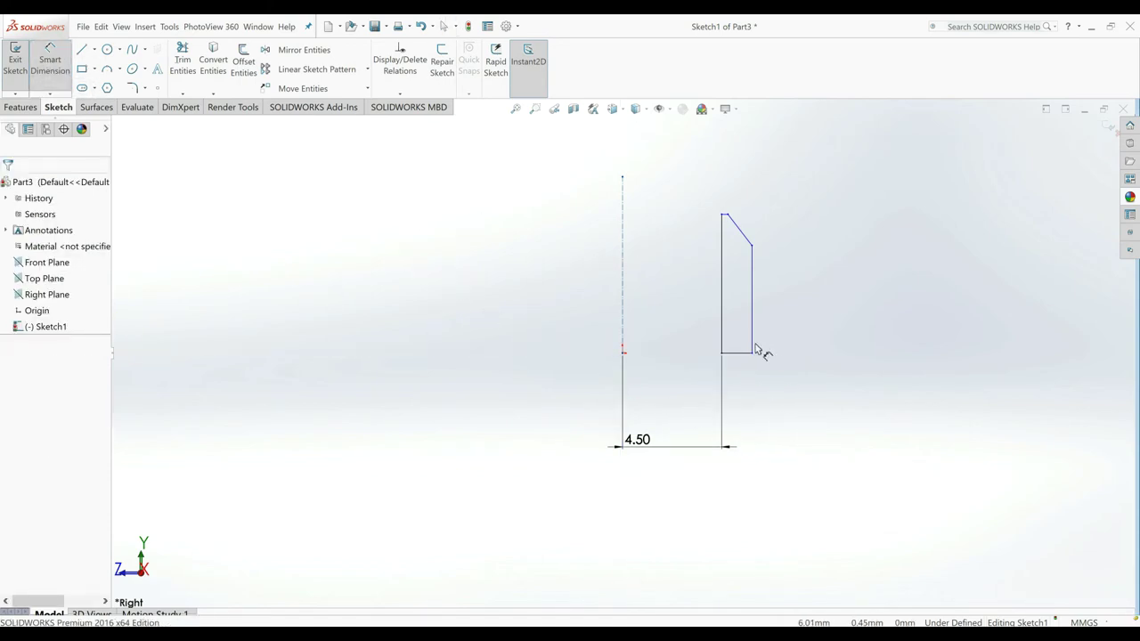
# Step: Dimension the profile's wall width to 1.50 mm and height to 8.50 mm
pyautogui.click(723, 339)
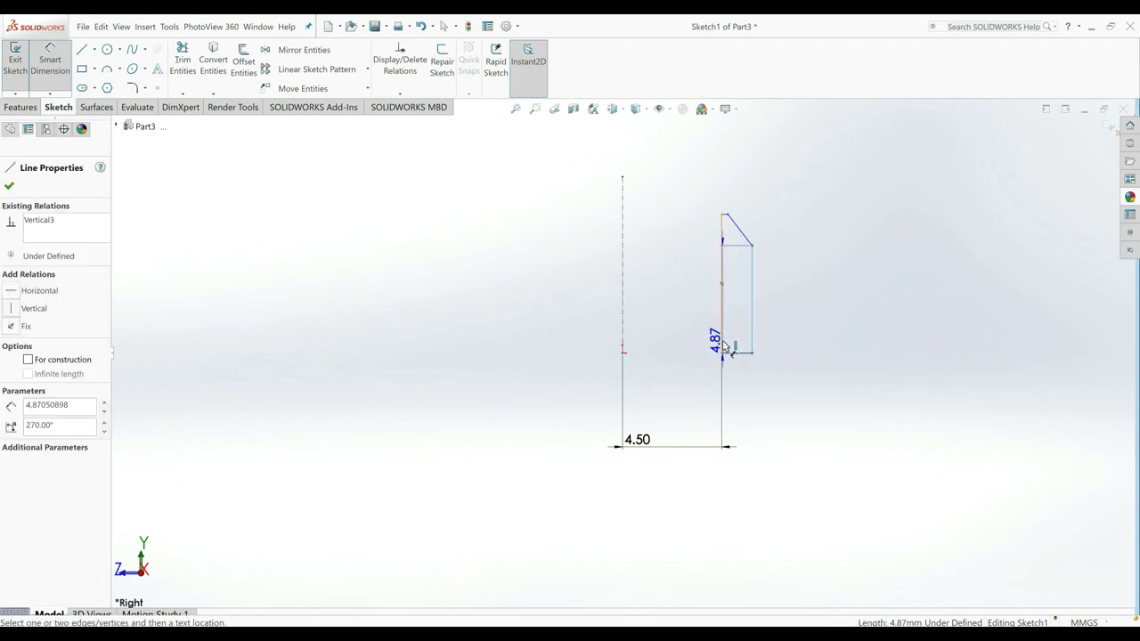
pyautogui.click(752, 353)
pyautogui.click(761, 398)
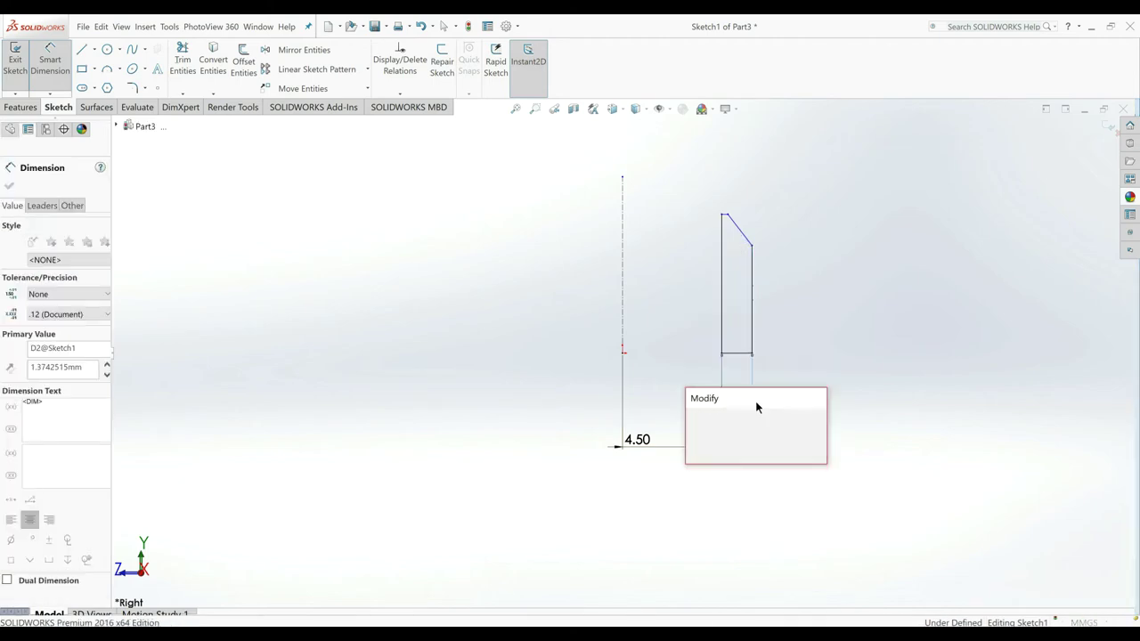
pyautogui.write('1.5')
pyautogui.press('Return')
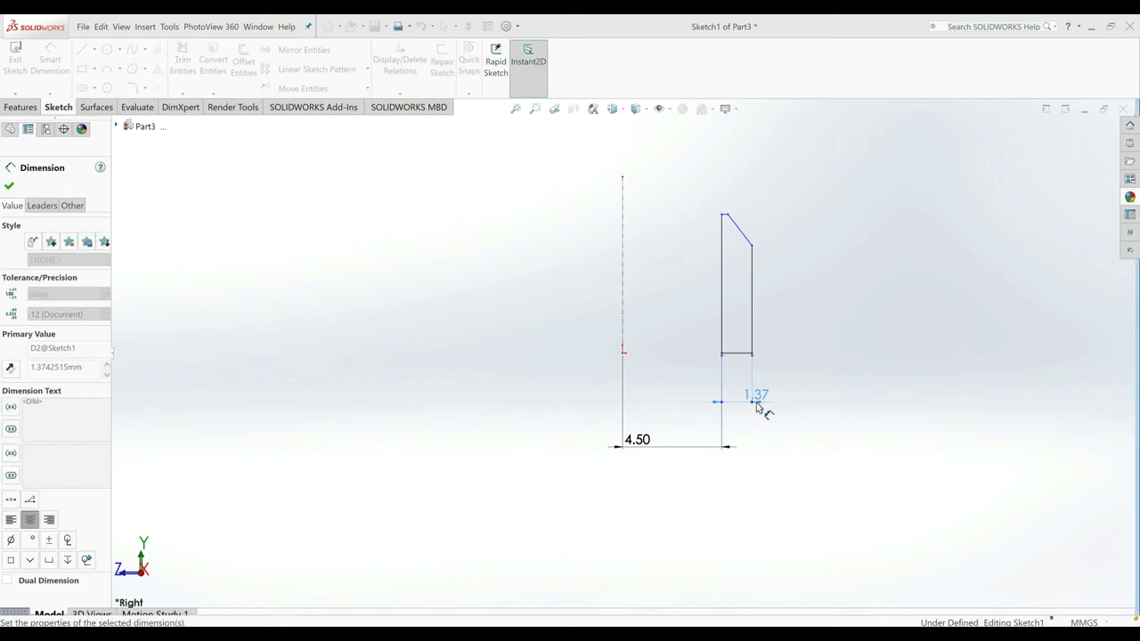
pyautogui.click(723, 347)
pyautogui.click(513, 335)
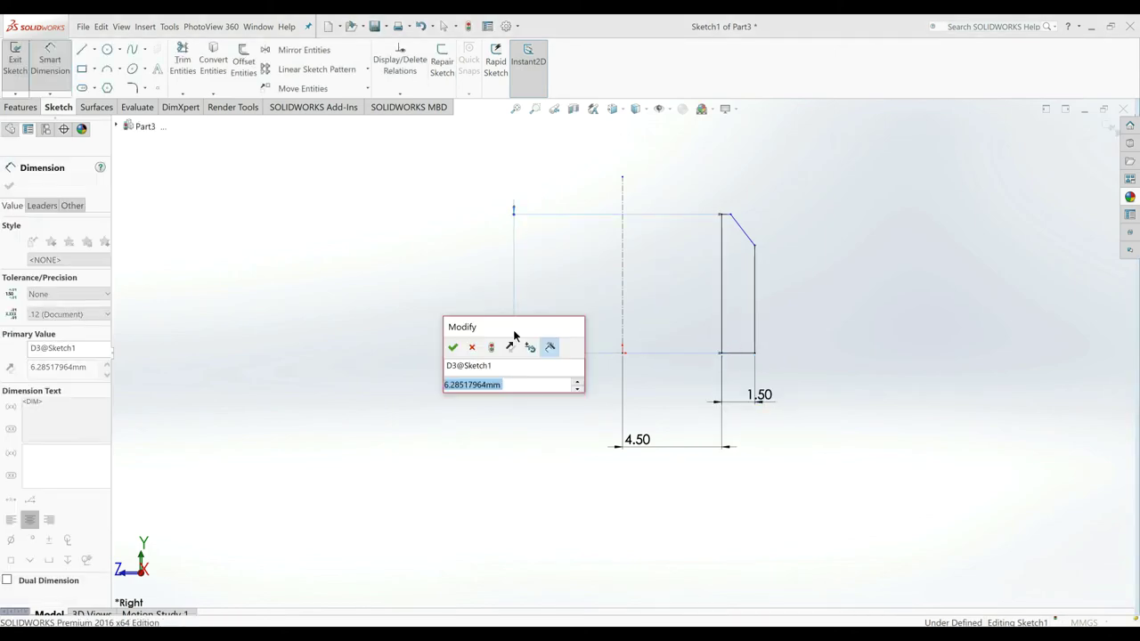
pyautogui.write('8.5')
pyautogui.press('Return')
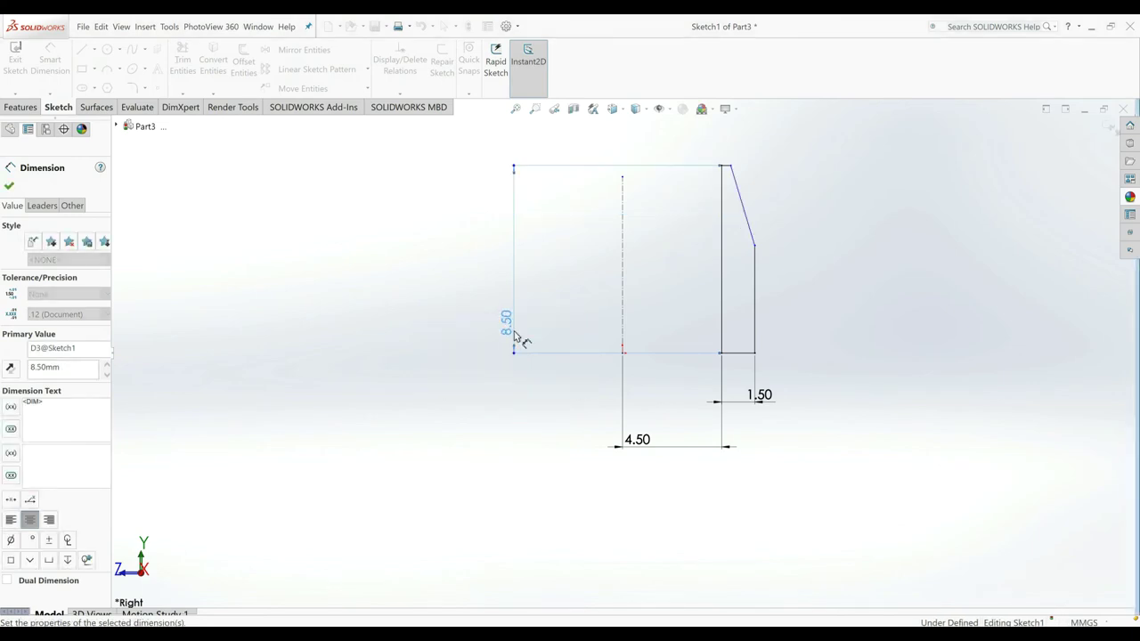
# Step: Dimension the 0.20 mm top step and the 2.30 mm taper height
pyautogui.click(729, 167)
pyautogui.click(730, 147)
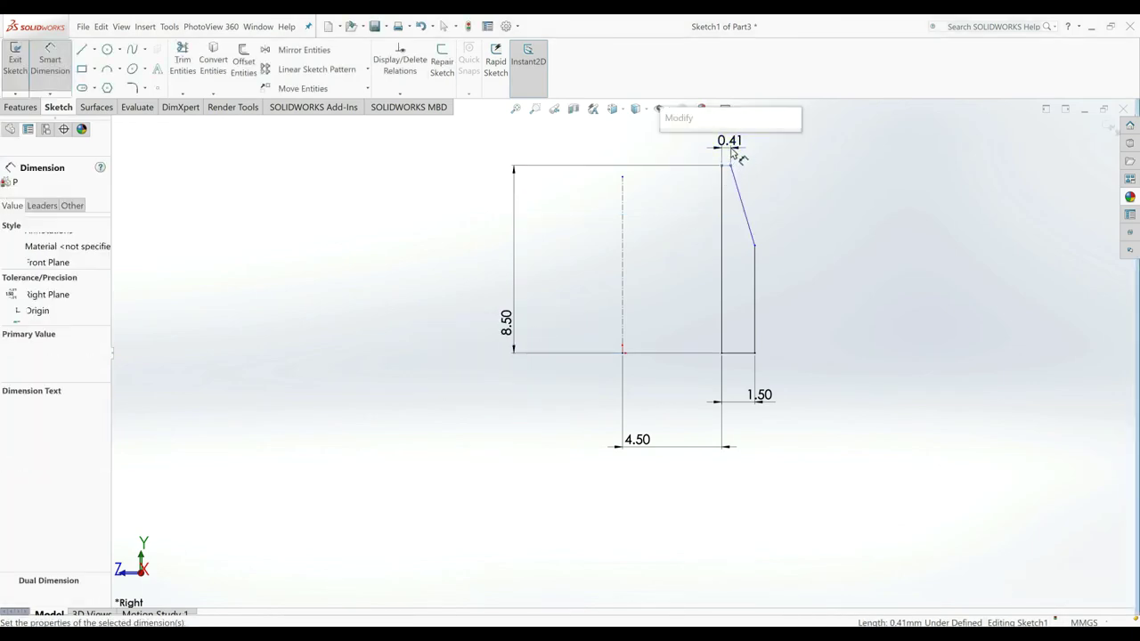
pyautogui.write('0.2')
pyautogui.press('Return')
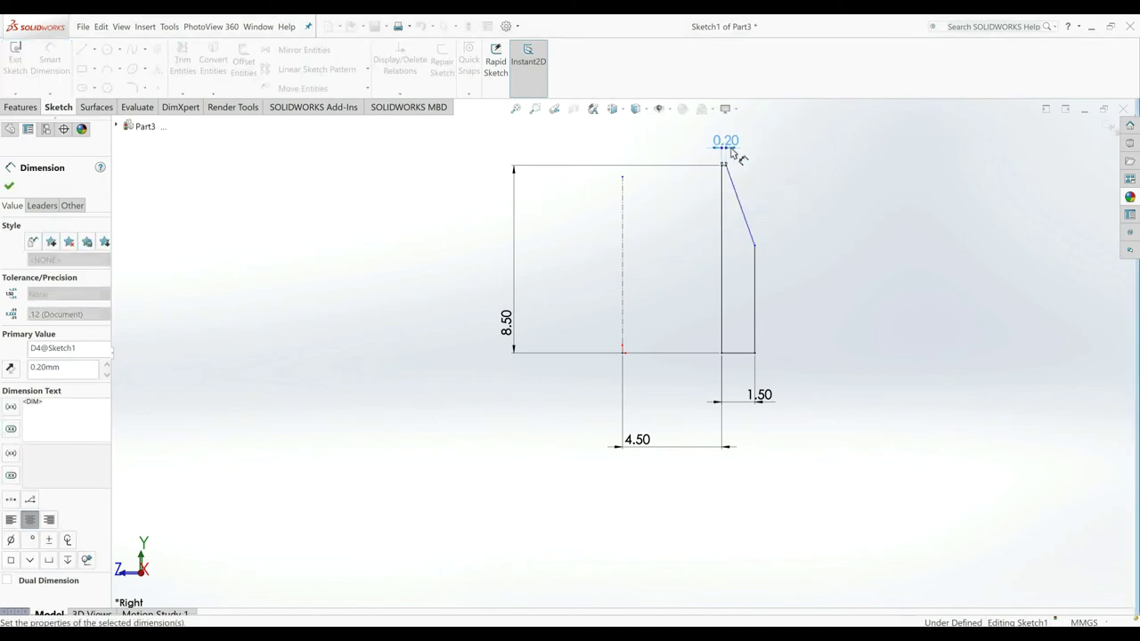
pyautogui.click(756, 250)
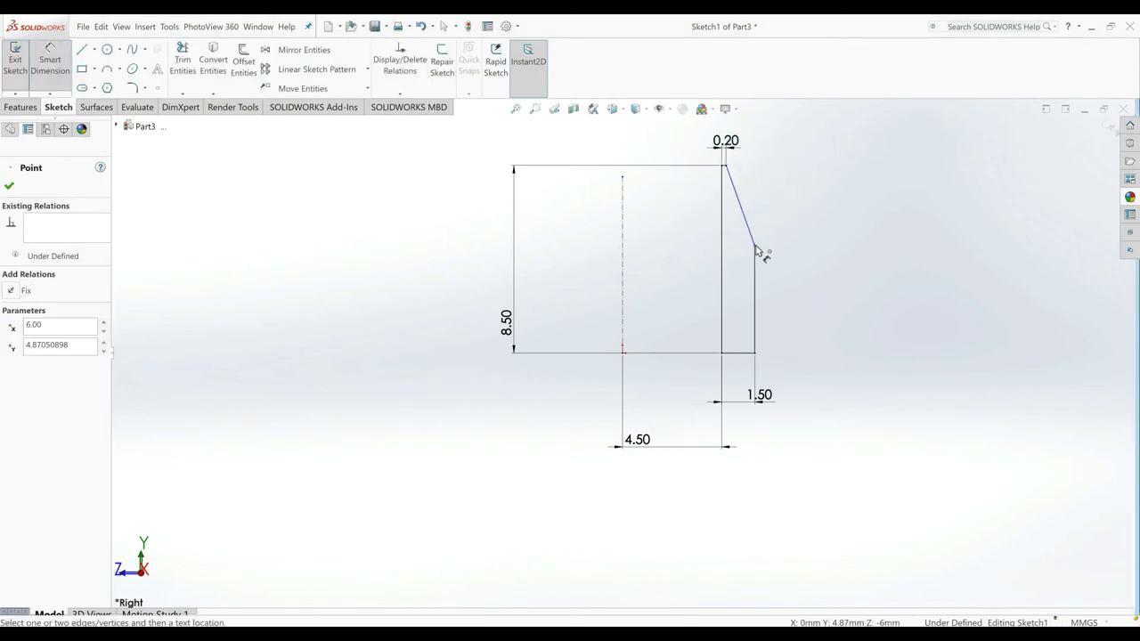
pyautogui.click(728, 166)
pyautogui.click(830, 192)
pyautogui.write('2')
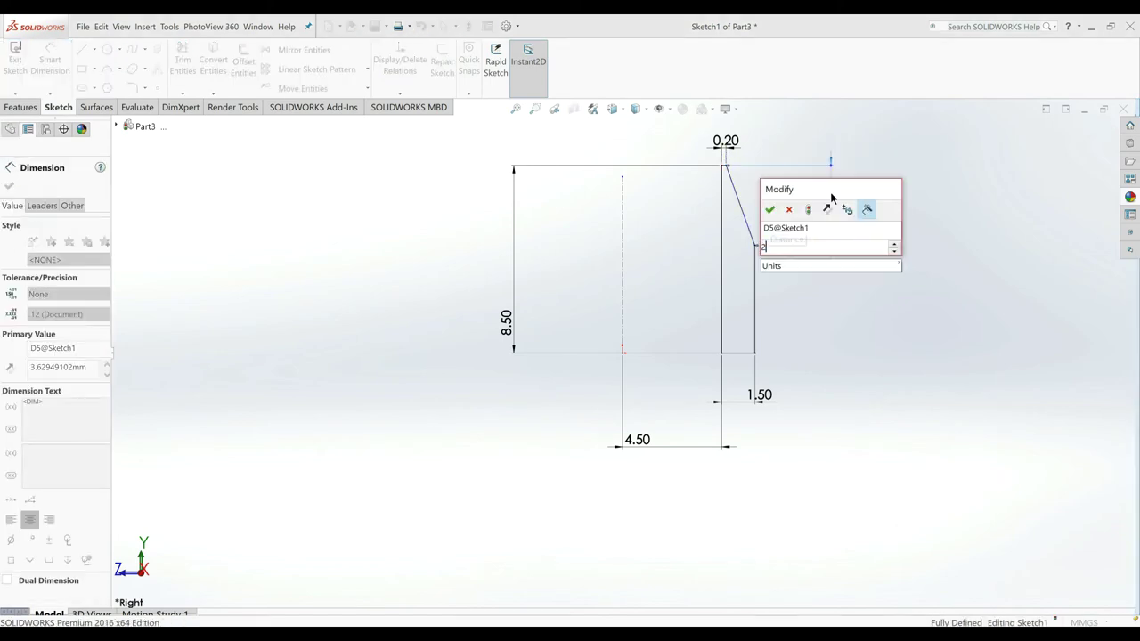
pyautogui.write('.3')
pyautogui.press('Return')
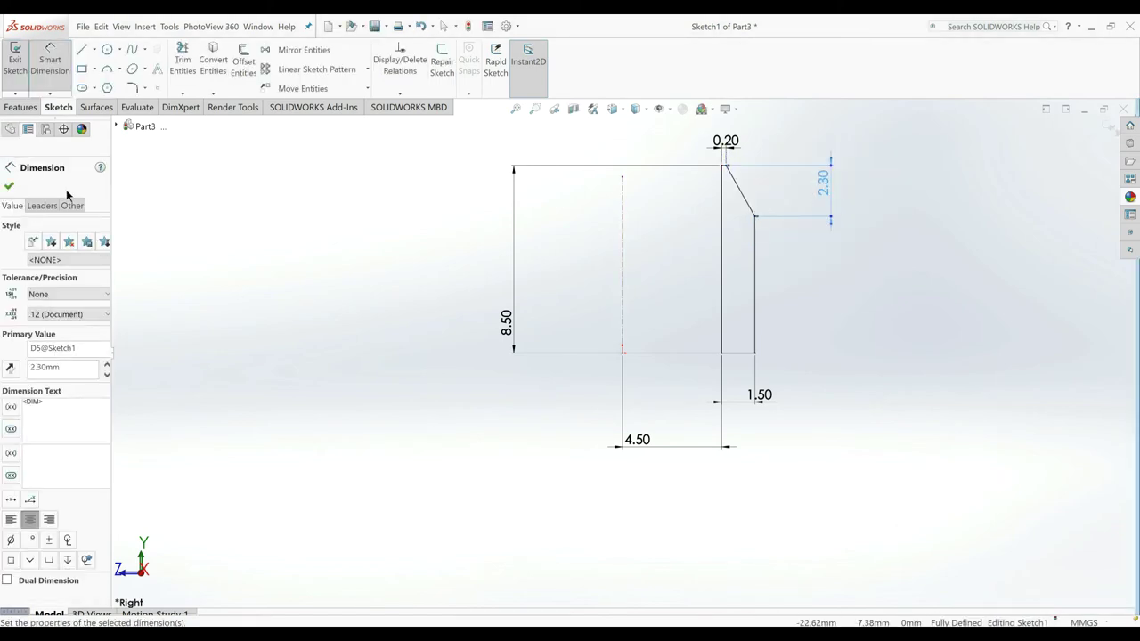
pyautogui.click(10, 187)
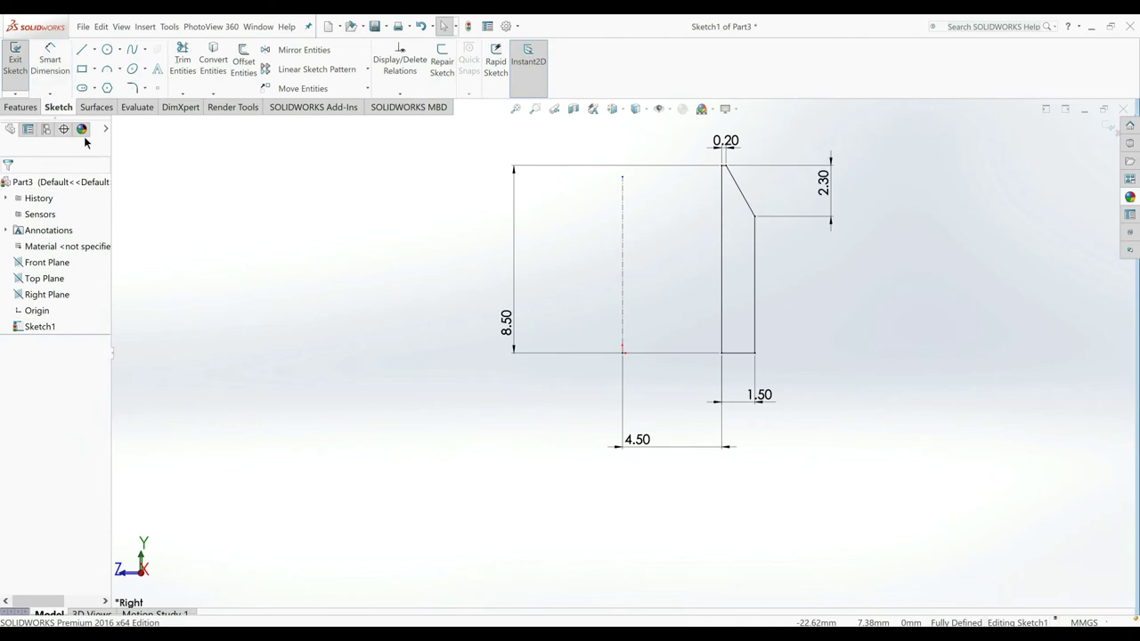
# Step: Round the taper's lower sketch corner with a 1 mm sketch fillet
pyautogui.click(134, 88)
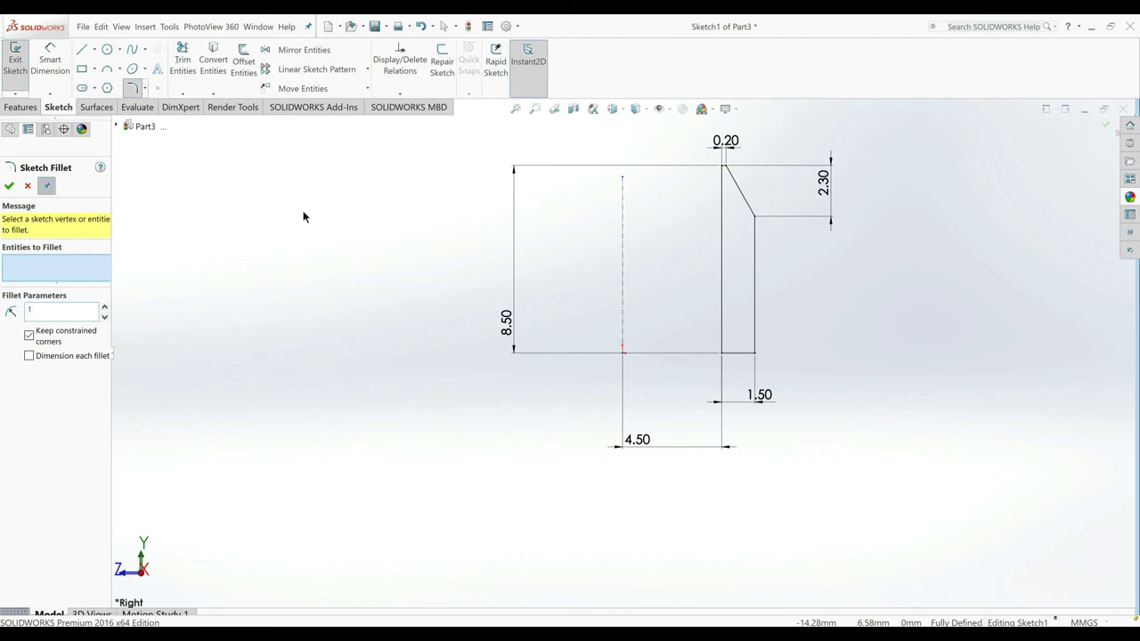
pyautogui.press('Return')
pyautogui.click(754, 216)
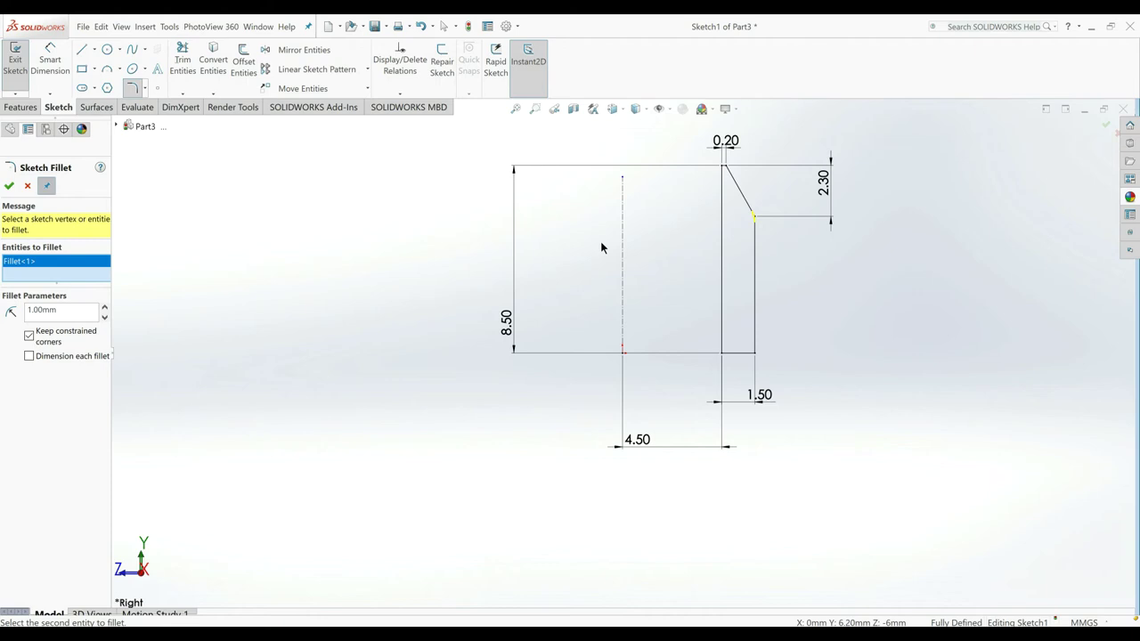
pyautogui.click(7, 186)
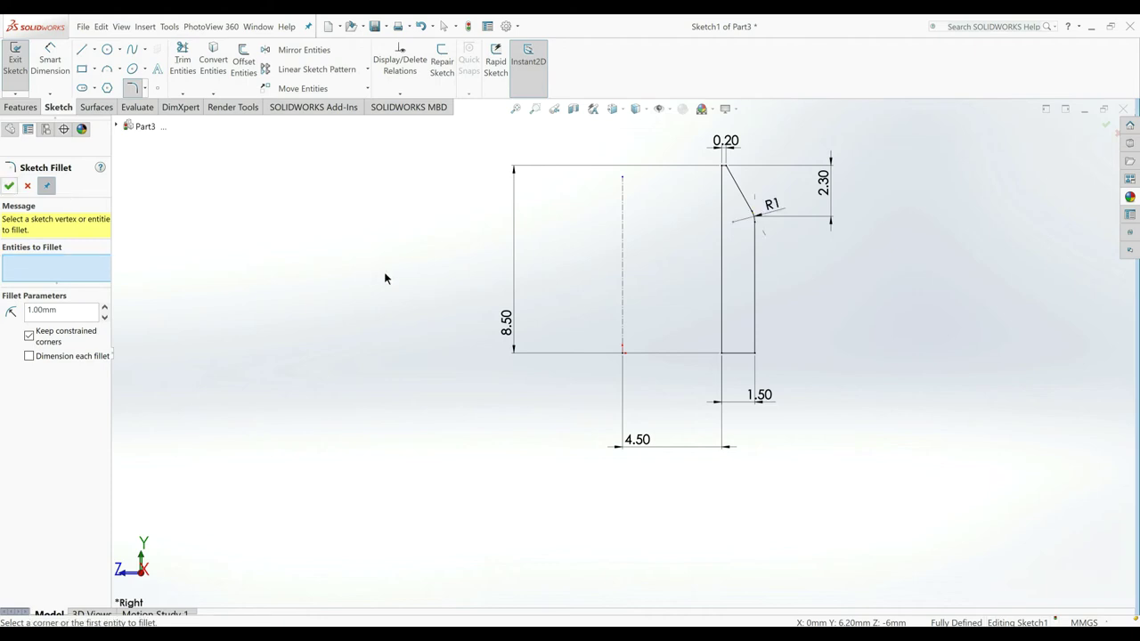
pyautogui.click(7, 187)
# Step: Revolve the profile 360° about the centerline into a solid tapered ring, viewed normal to the Right Plane
pyautogui.click(13, 109)
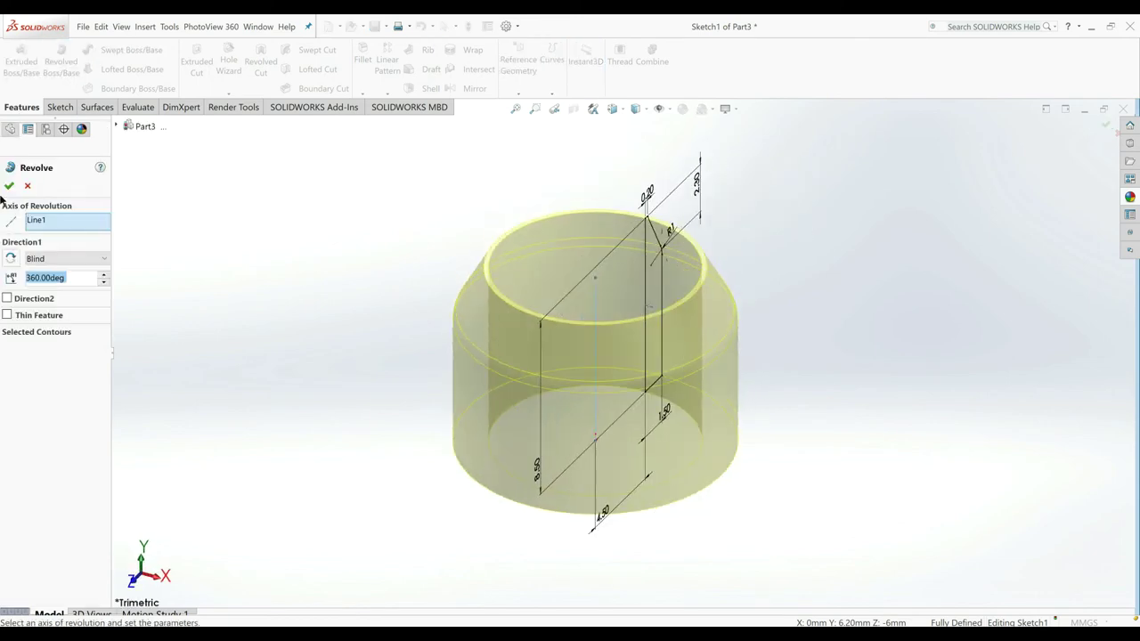
pyautogui.click(9, 185)
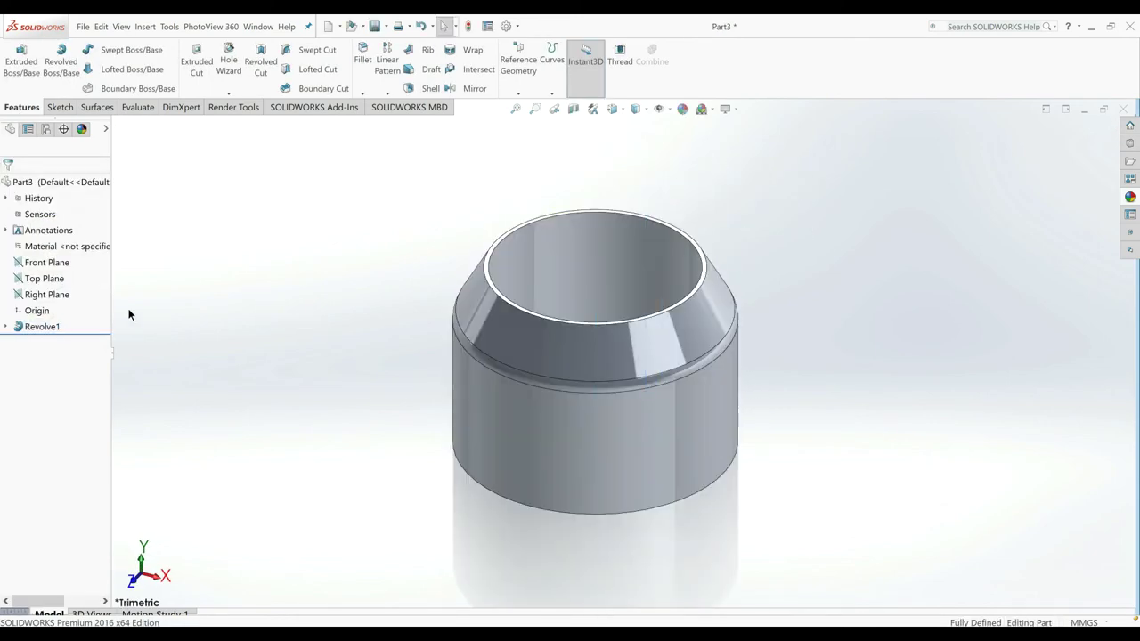
pyautogui.click(49, 294)
pyautogui.click(93, 285)
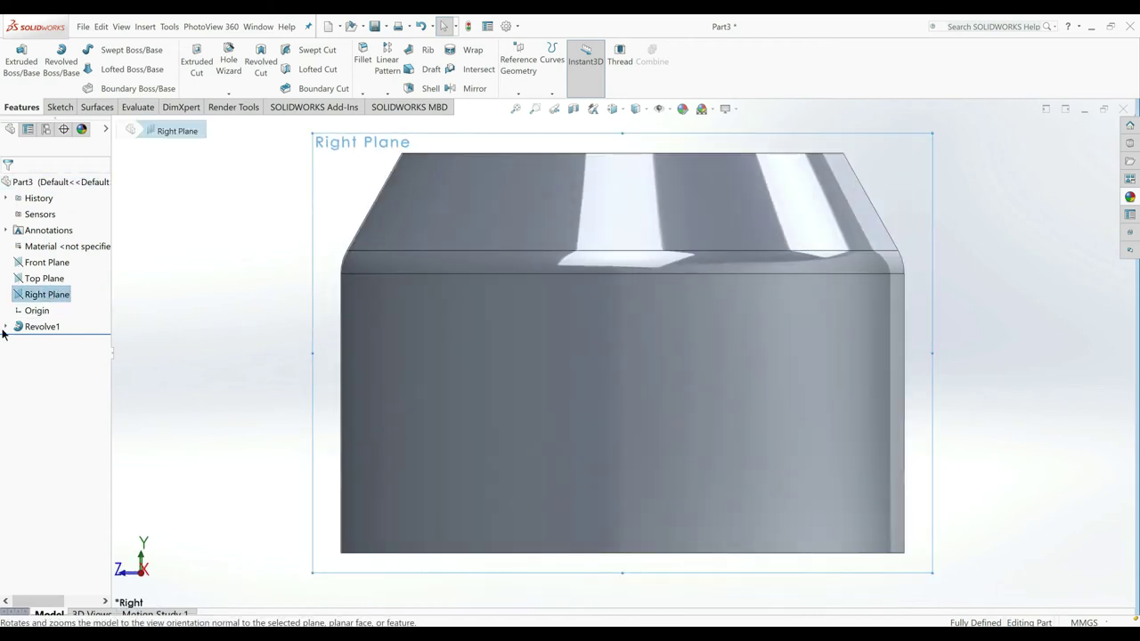
# Step: Show the Sketch1 profile and start a new sketch on the Right Plane
pyautogui.click(5, 326)
pyautogui.rightClick(46, 342)
pyautogui.click(100, 324)
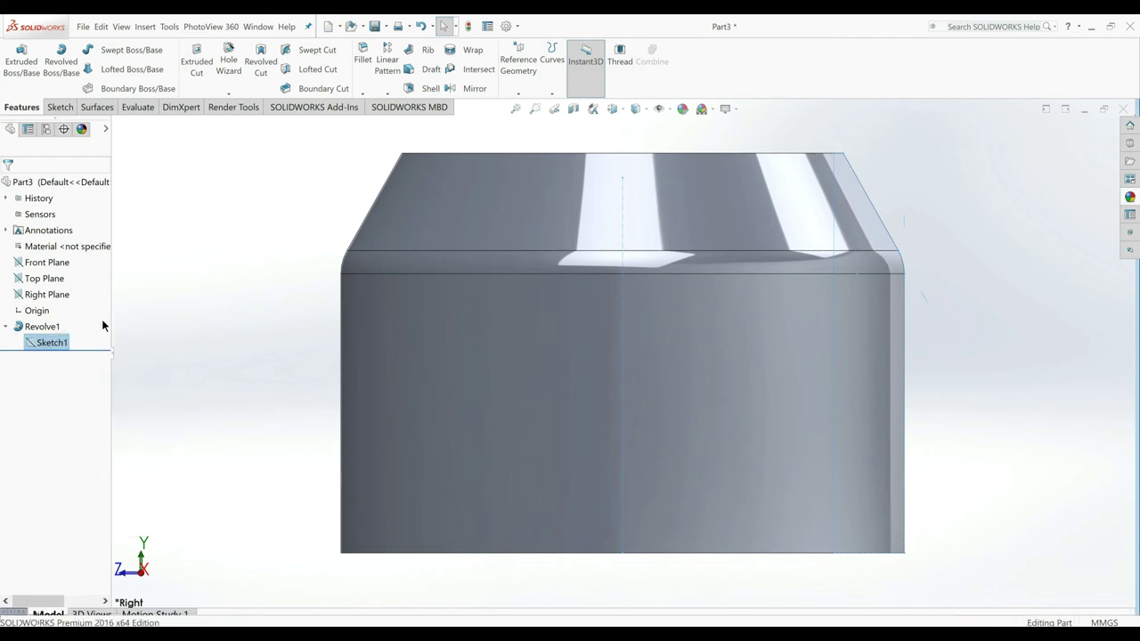
pyautogui.click(201, 275)
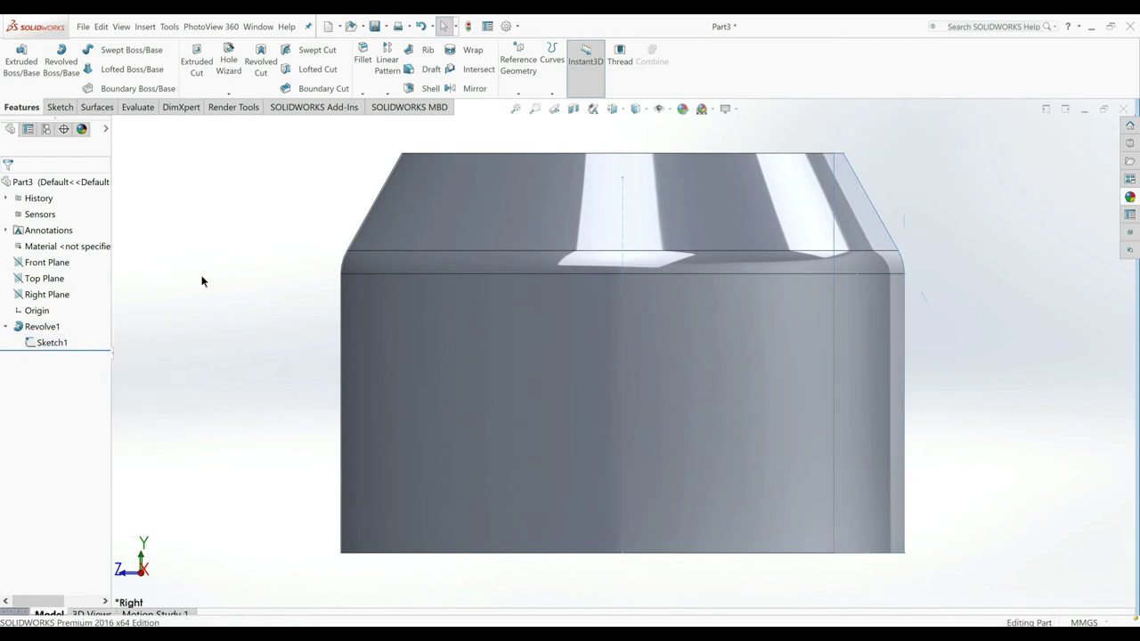
pyautogui.click(52, 297)
pyautogui.rightClick(51, 296)
pyautogui.click(60, 291)
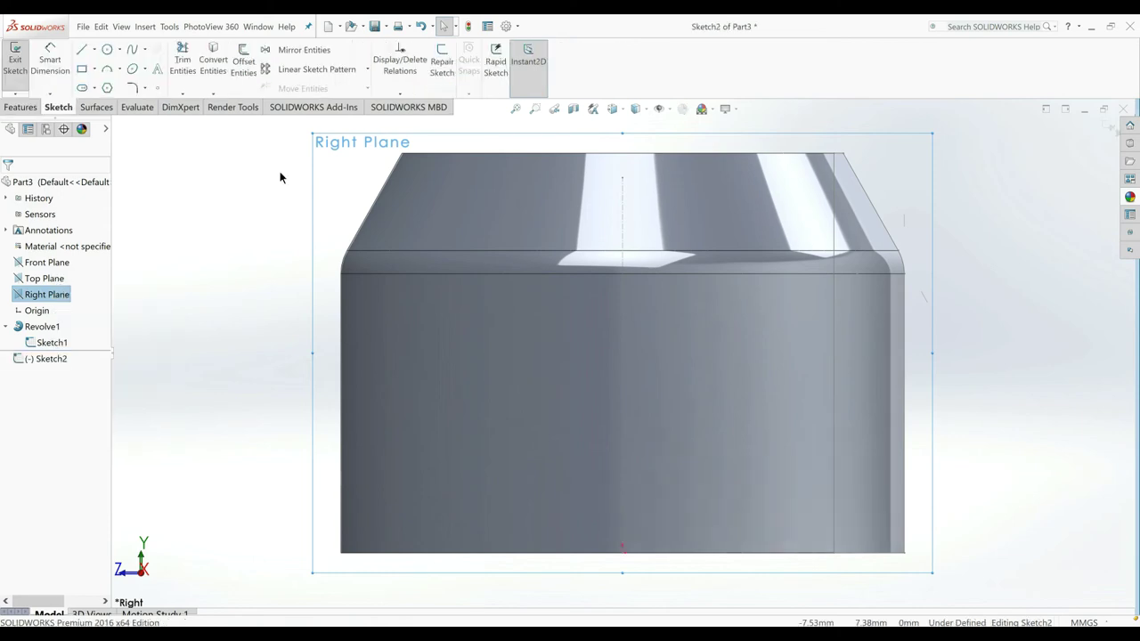
# Step: Offset the slanted edge and right side edge by 0.10 mm, redoing a first single-edge attempt
pyautogui.click(243, 62)
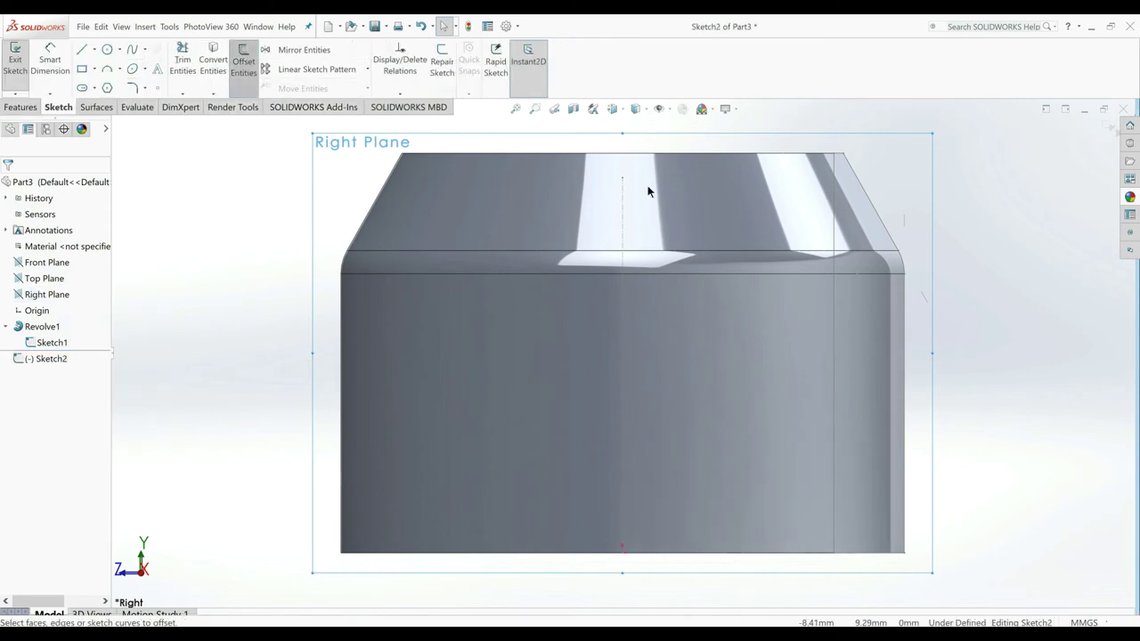
pyautogui.click(893, 250)
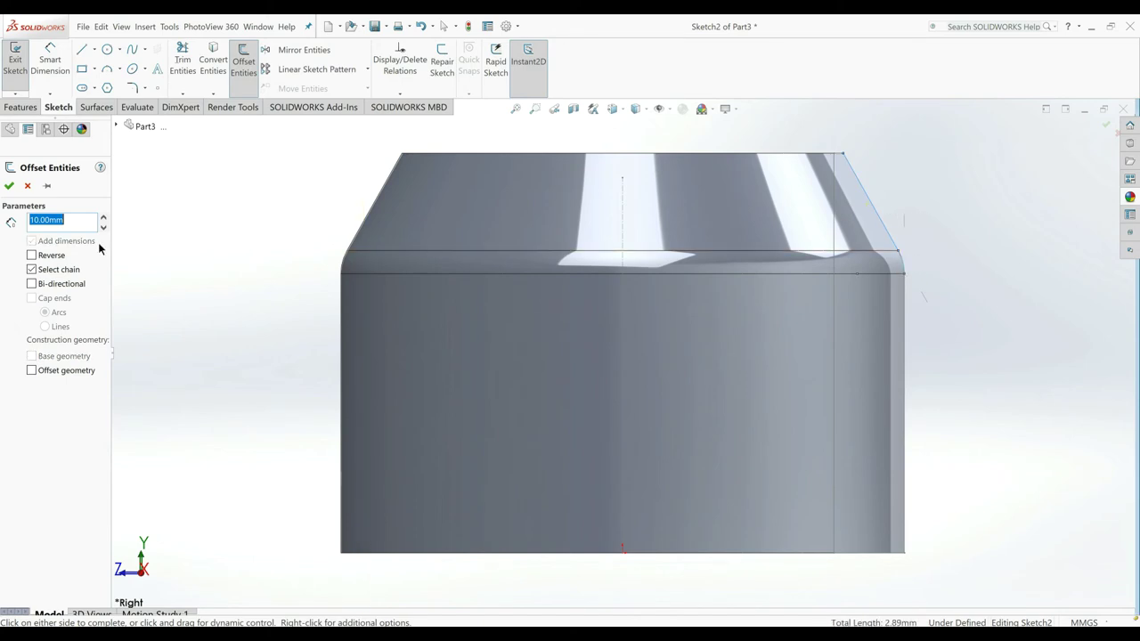
pyautogui.press('BackSpace')
pyautogui.press('Return')
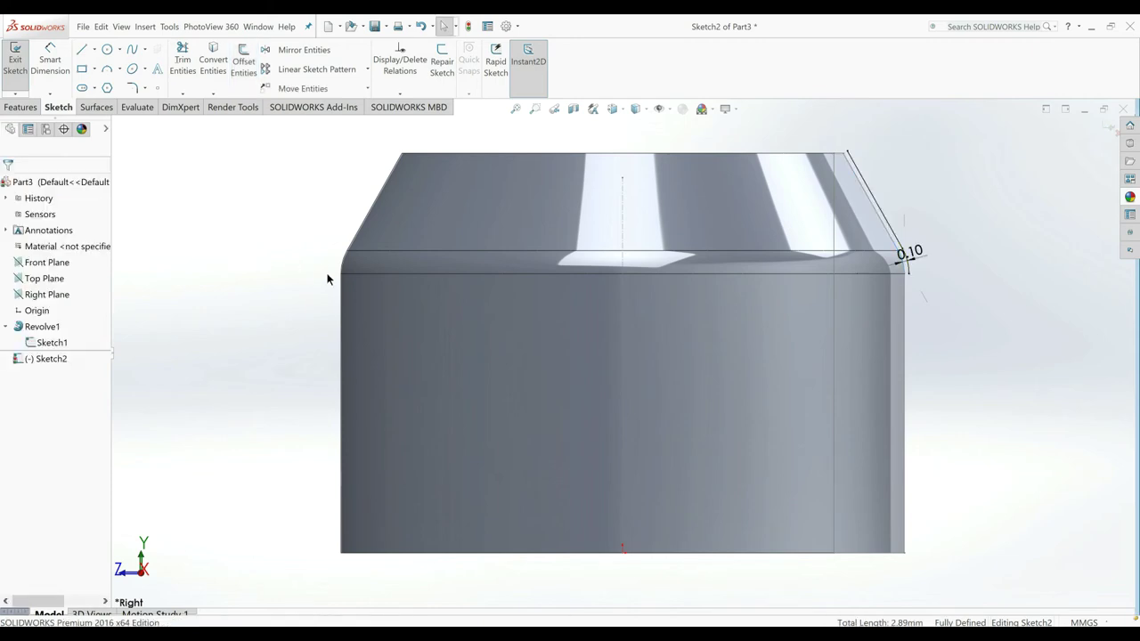
pyautogui.click(420, 25)
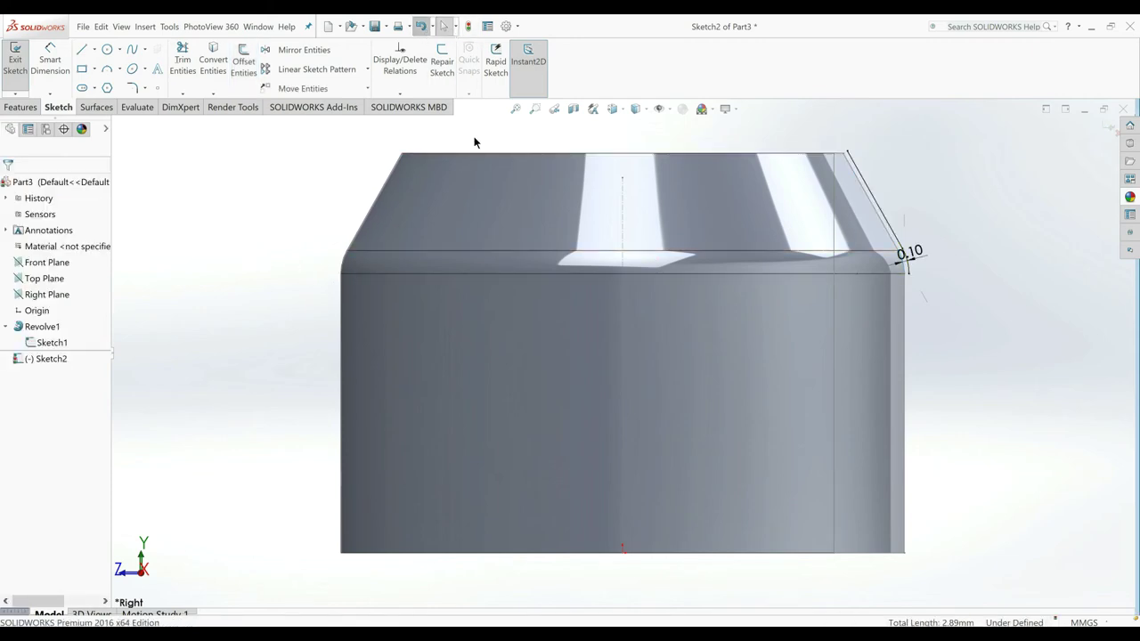
pyautogui.click(247, 71)
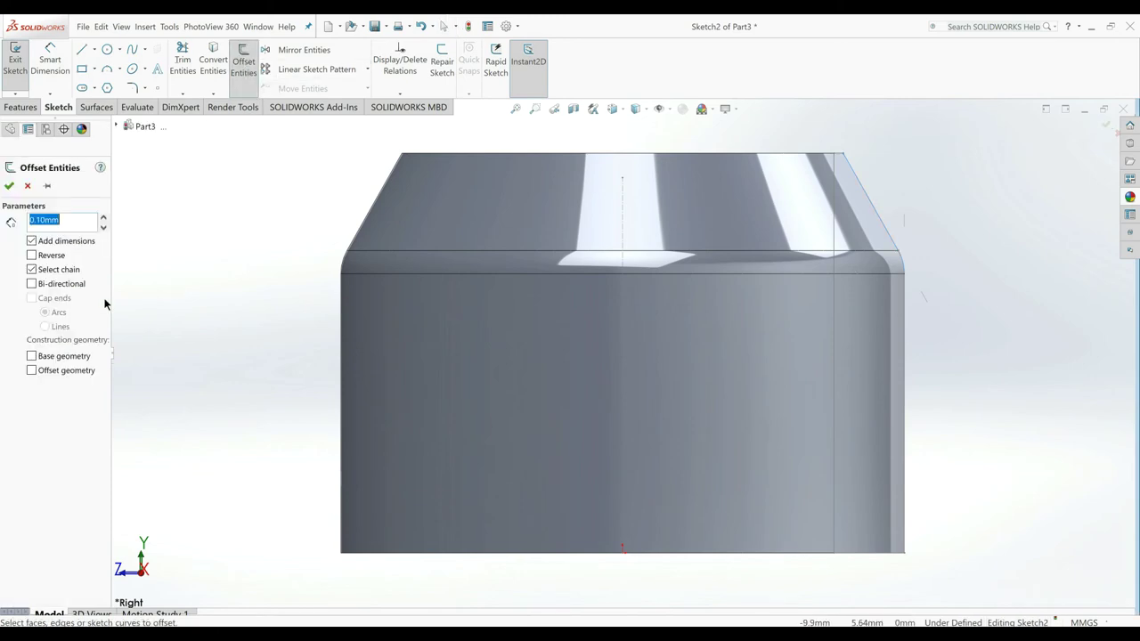
pyautogui.click(895, 256)
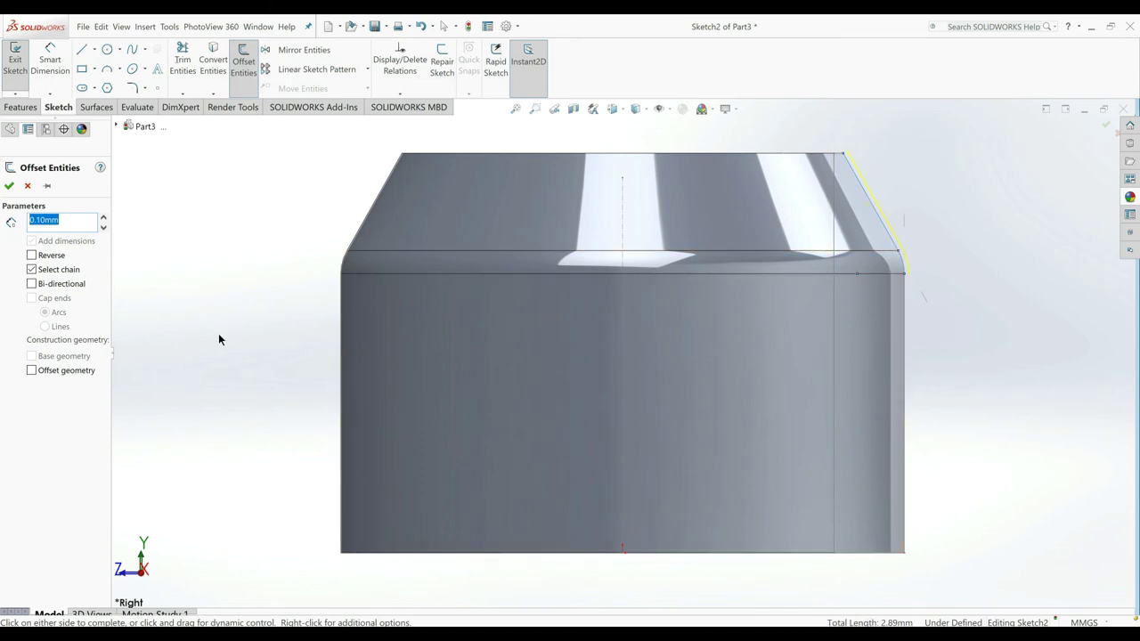
pyautogui.click(904, 362)
pyautogui.click(8, 187)
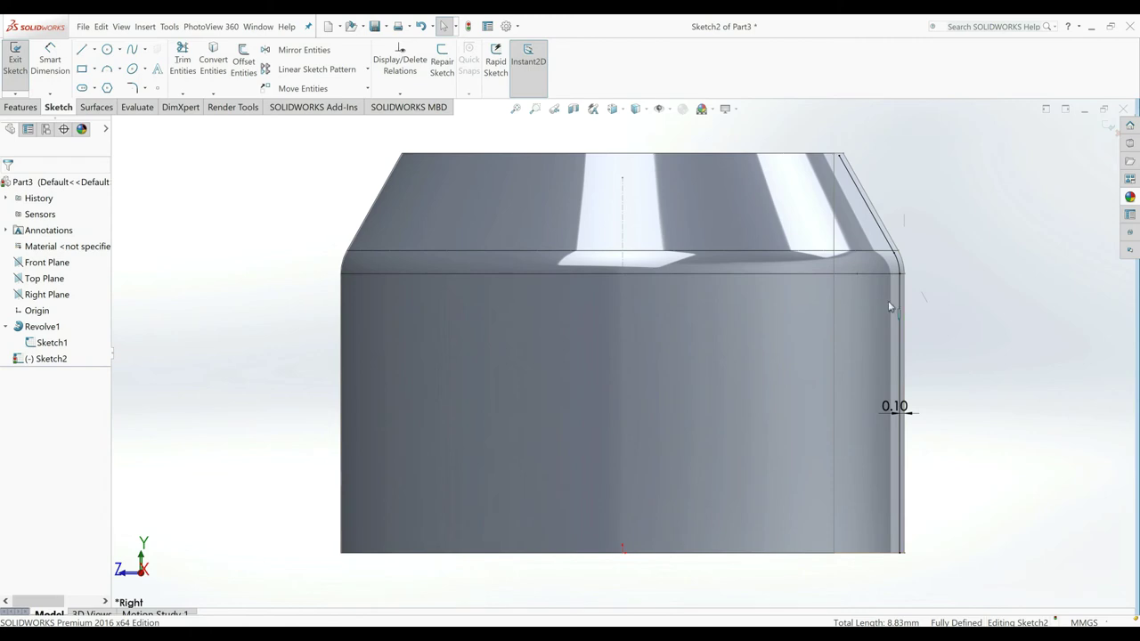
# Step: Draw solid lines from the offset edge out, up, and back to the slanted edge
pyautogui.click(95, 52)
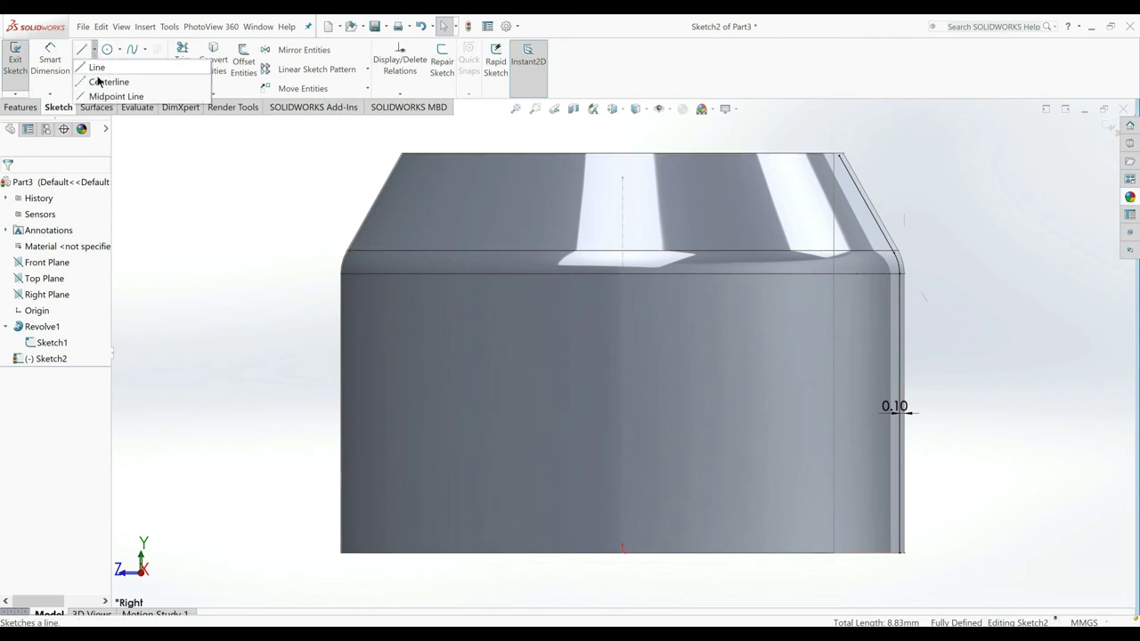
pyautogui.click(106, 79)
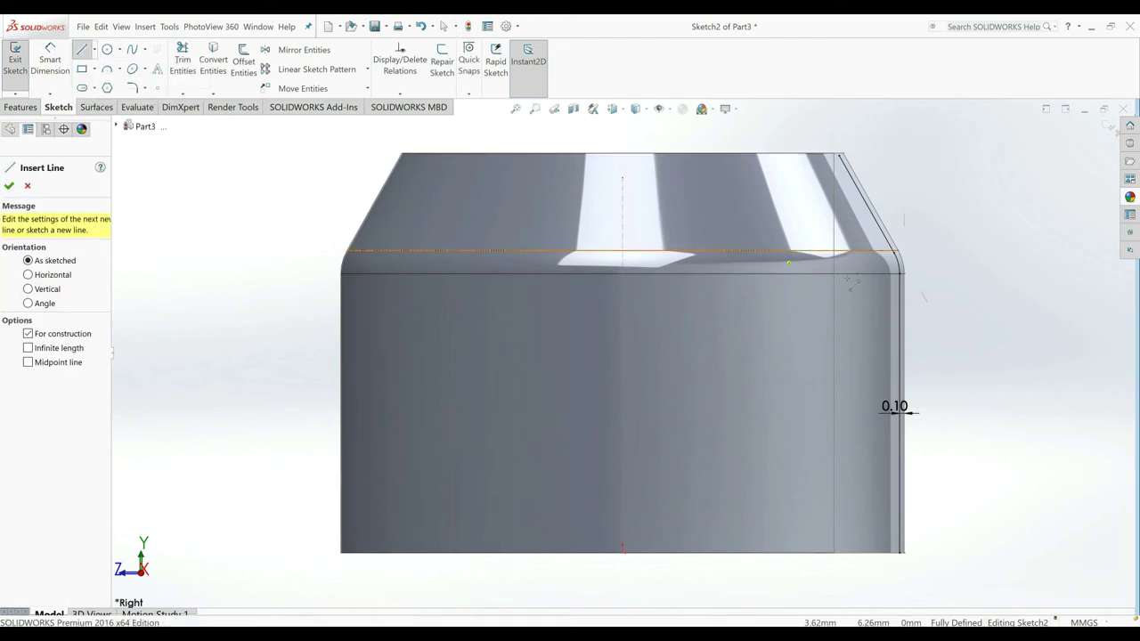
pyautogui.click(78, 52)
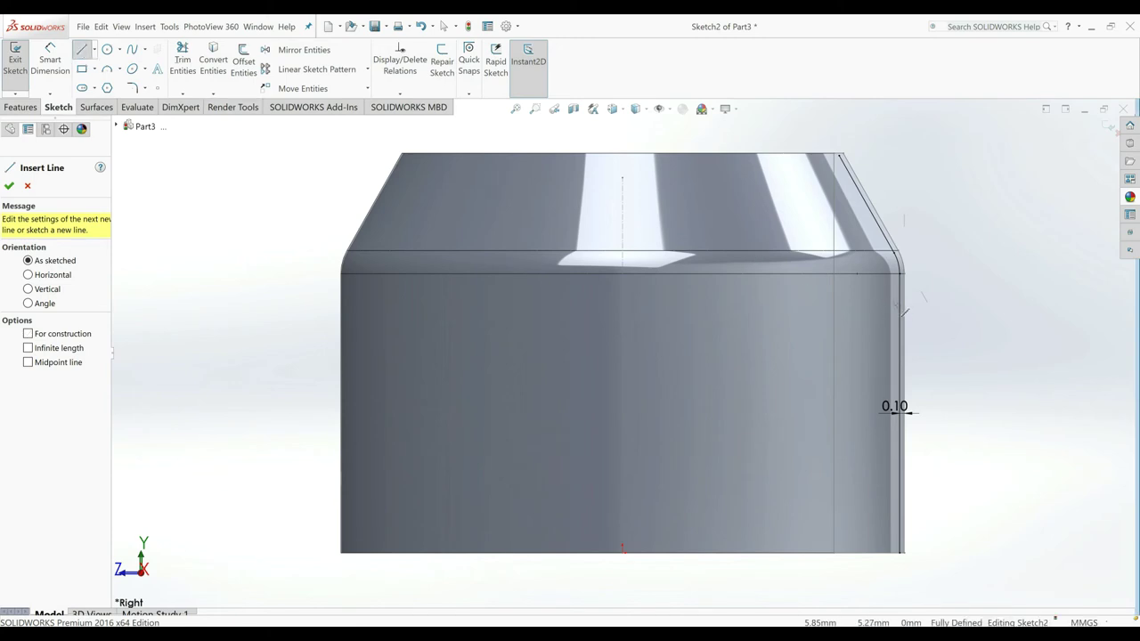
pyautogui.click(899, 305)
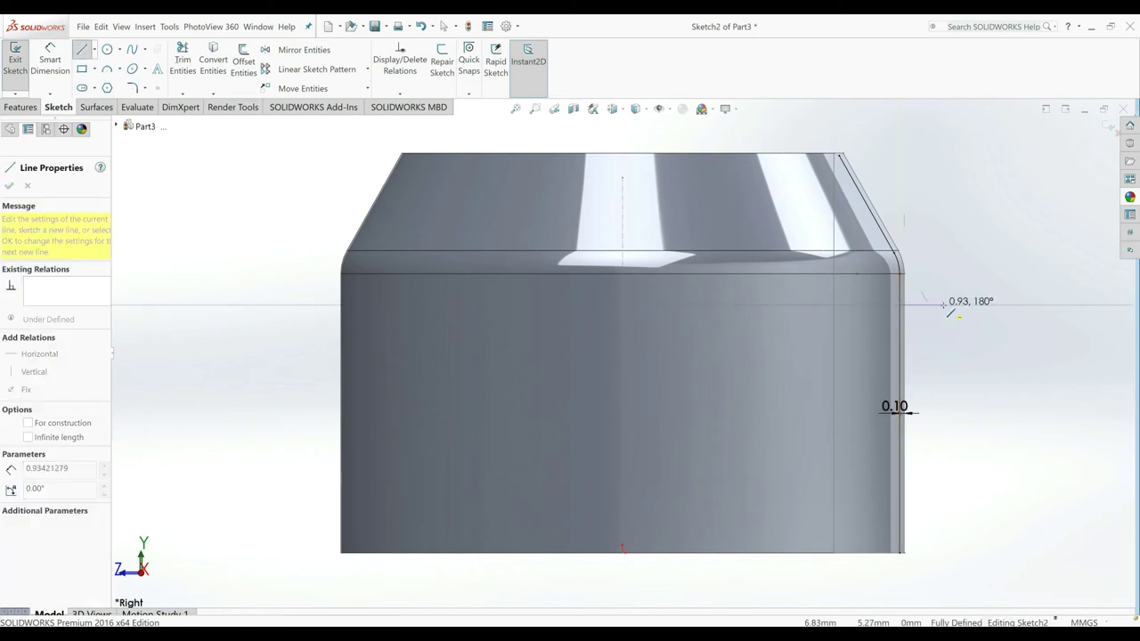
pyautogui.click(942, 305)
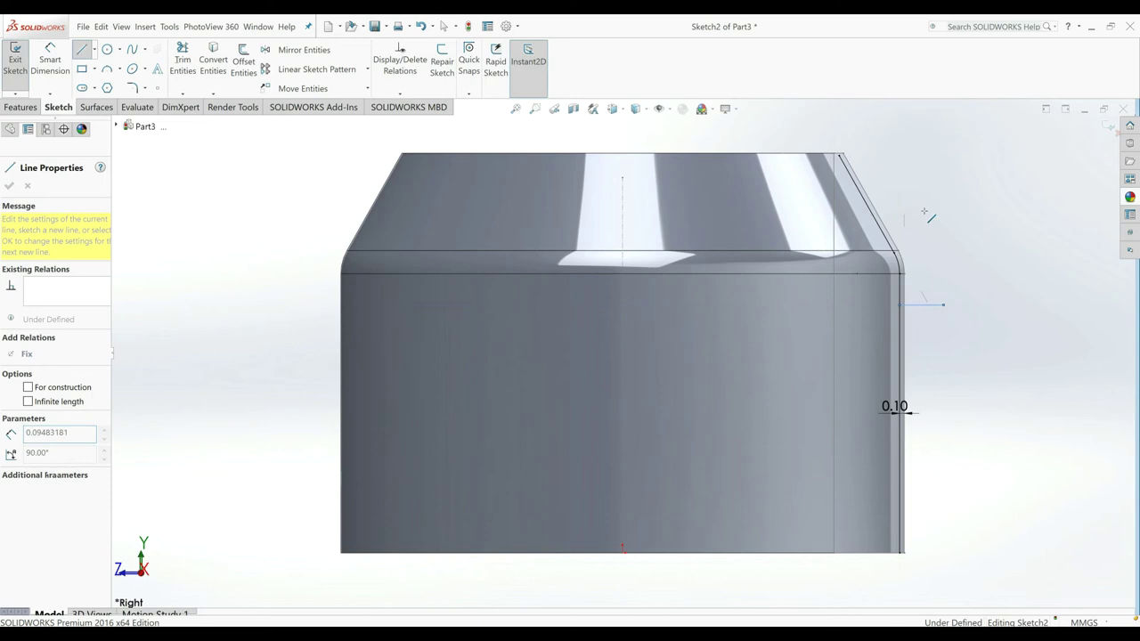
pyautogui.click(943, 154)
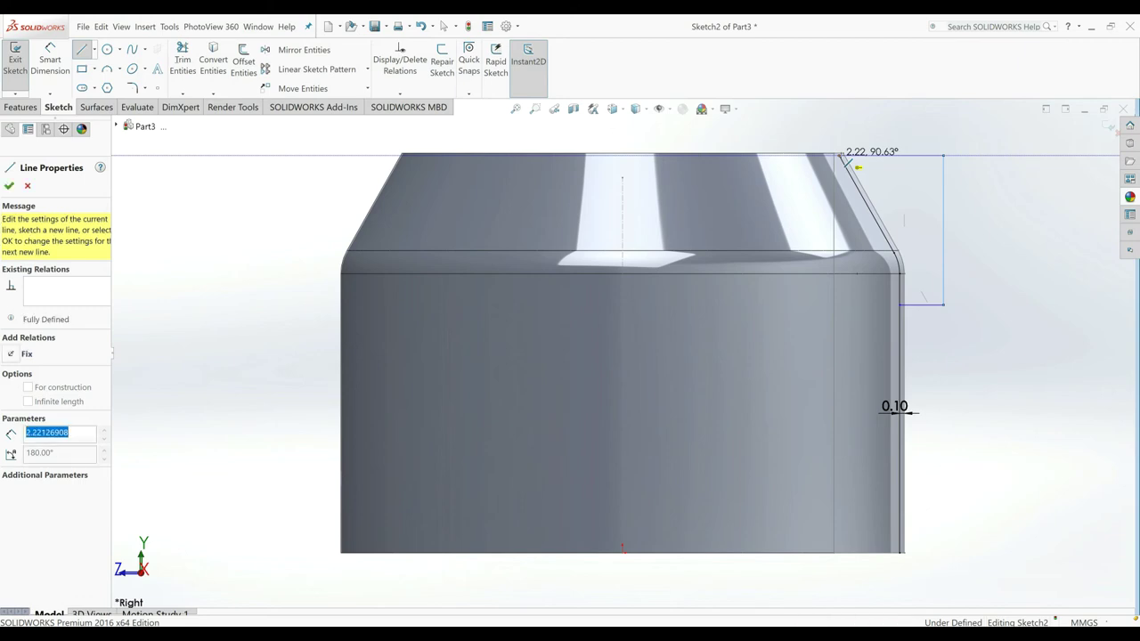
pyautogui.click(841, 155)
pyautogui.rightClick(841, 156)
pyautogui.click(827, 127)
pyautogui.press('Escape')
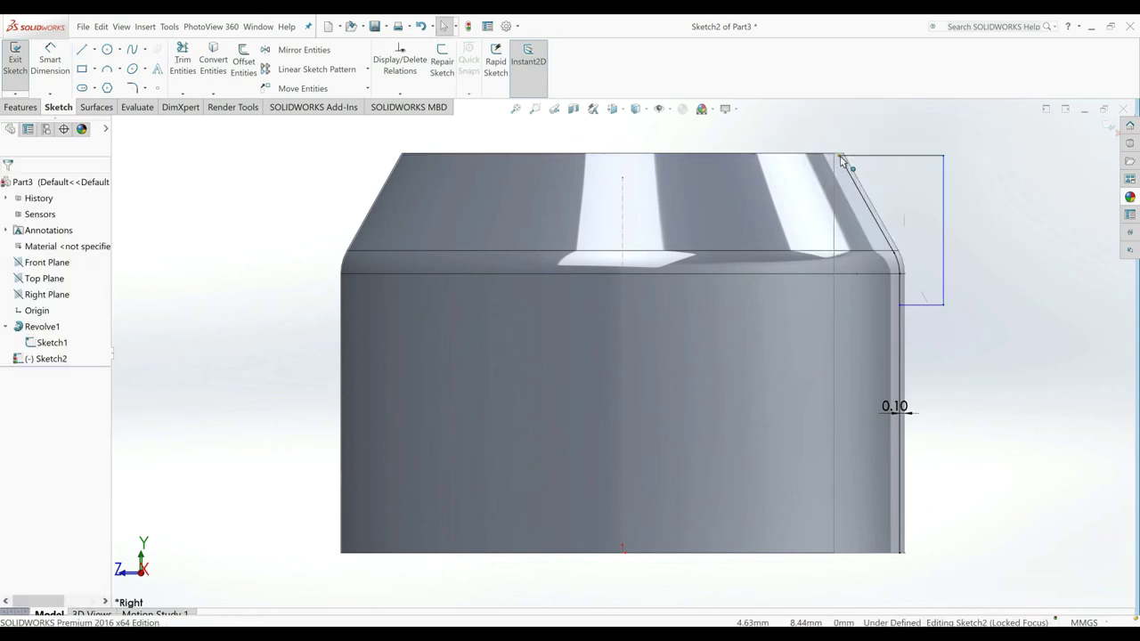
# Step: Snap the top endpoint onto the part's top edge and trim the extra right-side line
pyautogui.click(835, 152)
pyautogui.moveTo(829, 155); pyautogui.dragTo(838, 157)
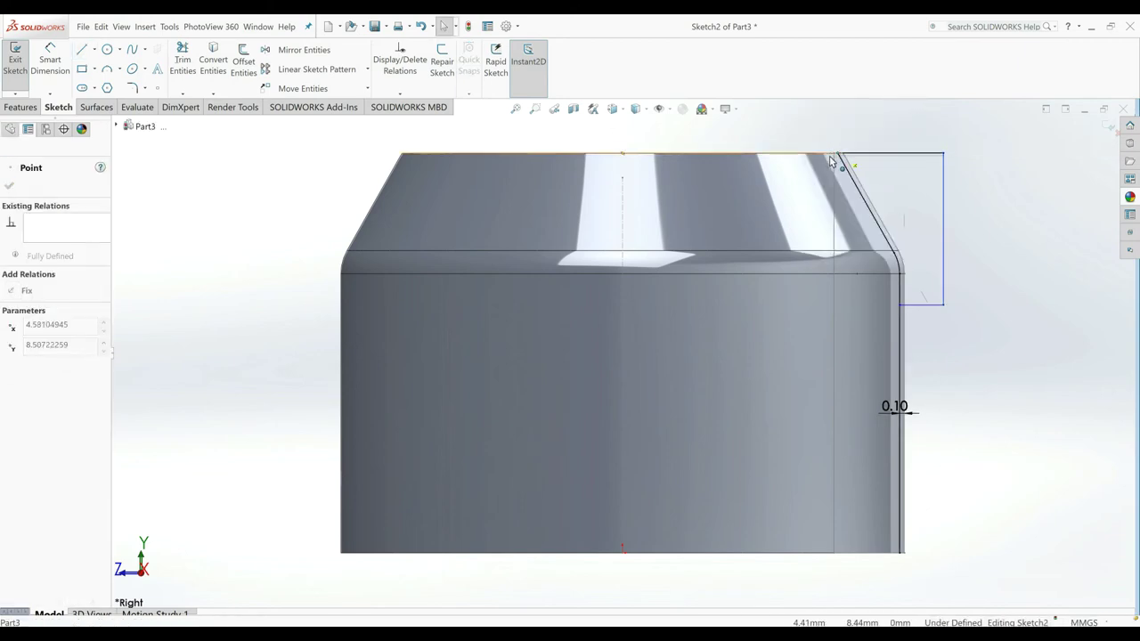
pyautogui.click(809, 140)
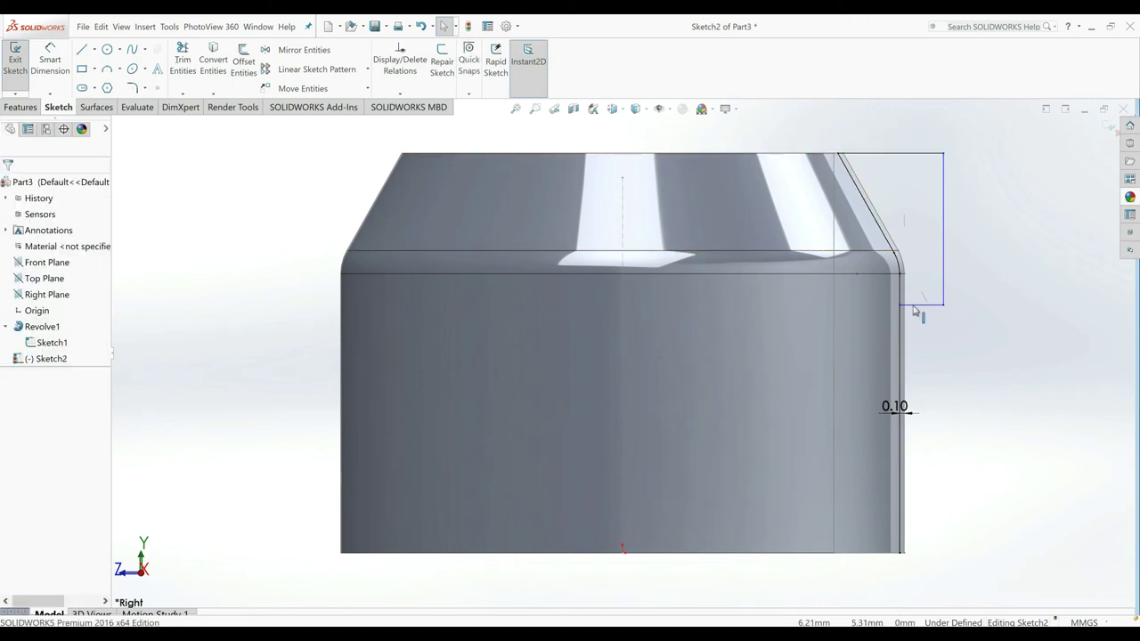
pyautogui.click(183, 61)
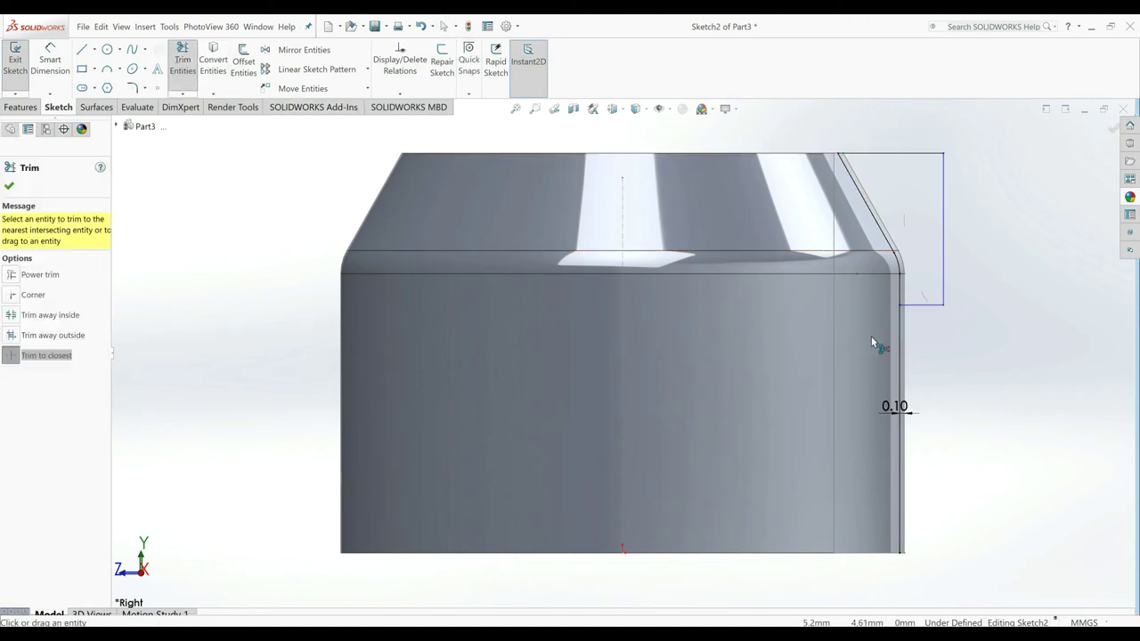
pyautogui.click(900, 337)
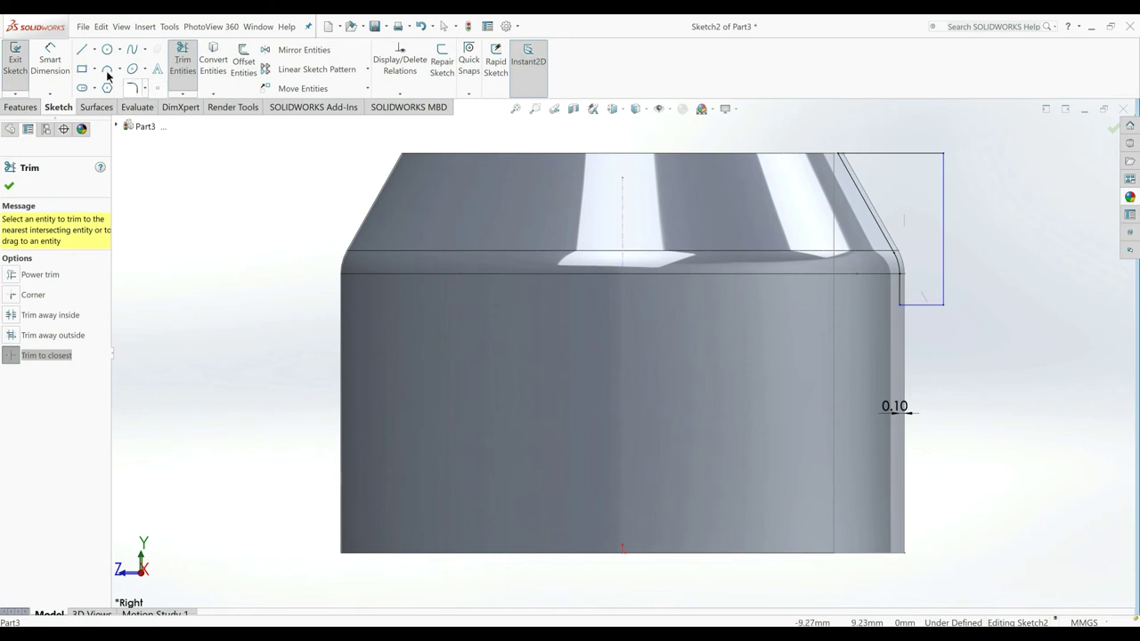
# Step: Dimension the slit profile's lower corner 5 mm above the tube's base
pyautogui.click(58, 62)
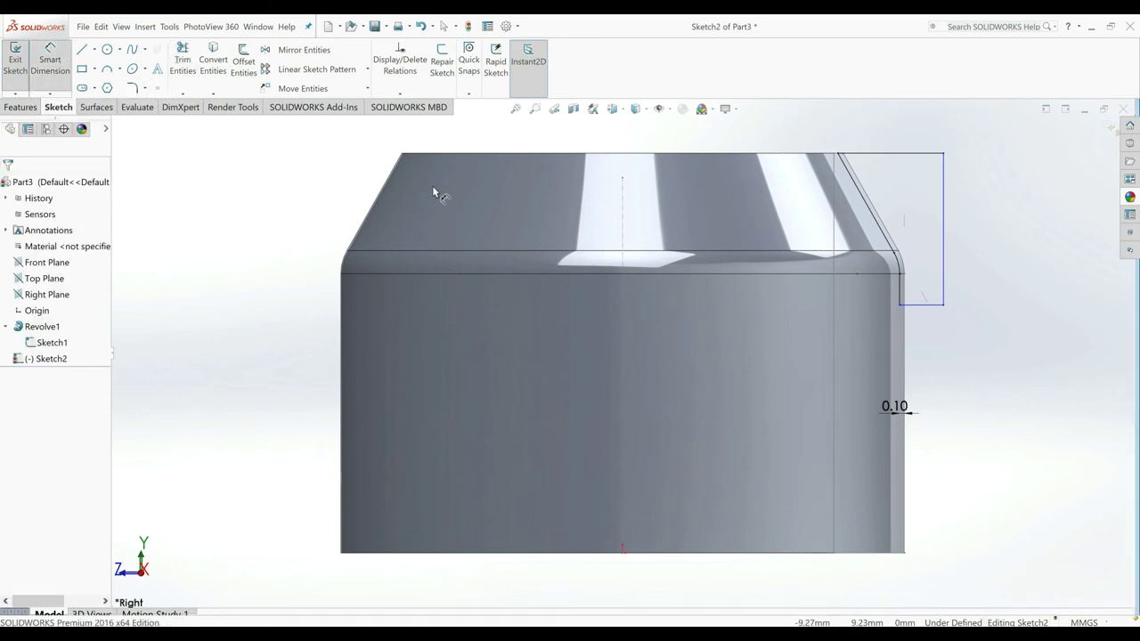
pyautogui.click(900, 307)
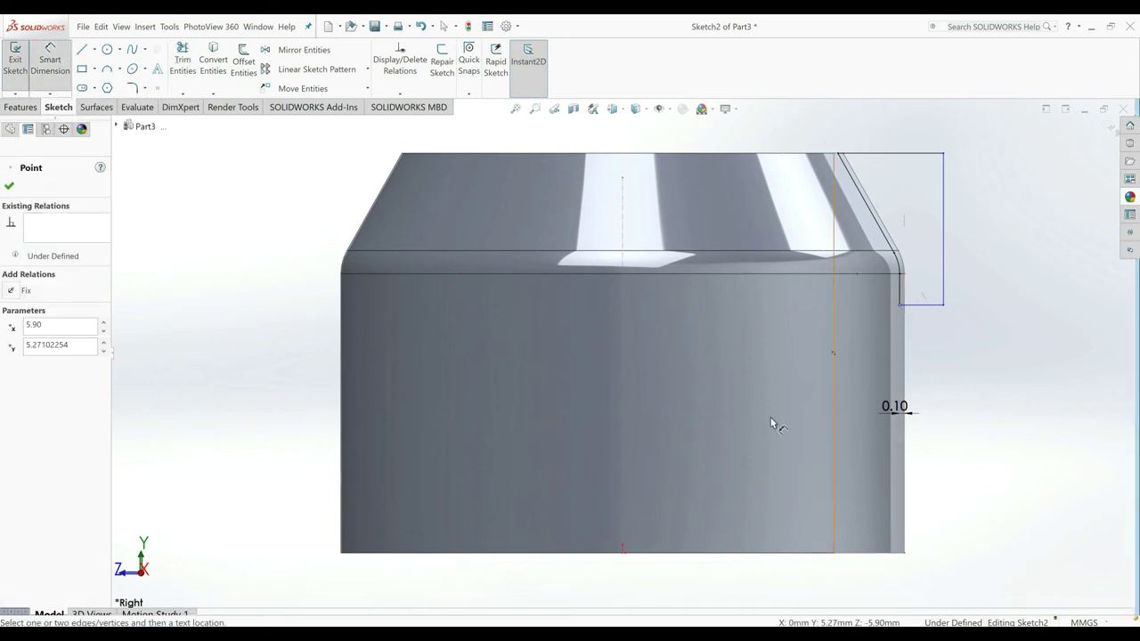
pyautogui.click(623, 553)
pyautogui.click(989, 449)
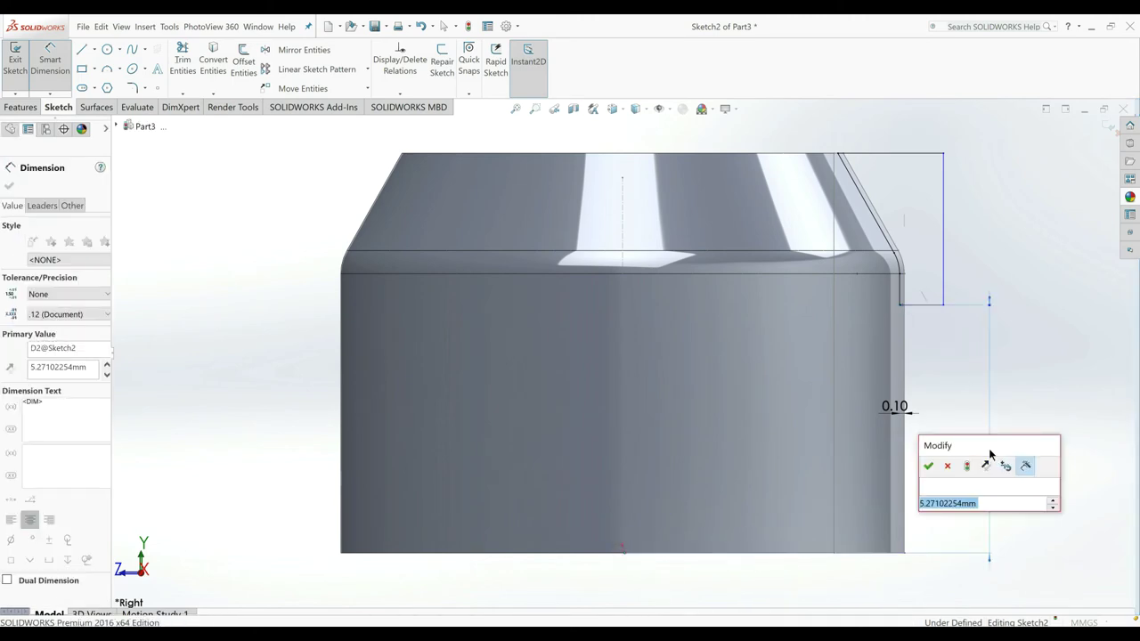
pyautogui.write('5')
pyautogui.press('Return')
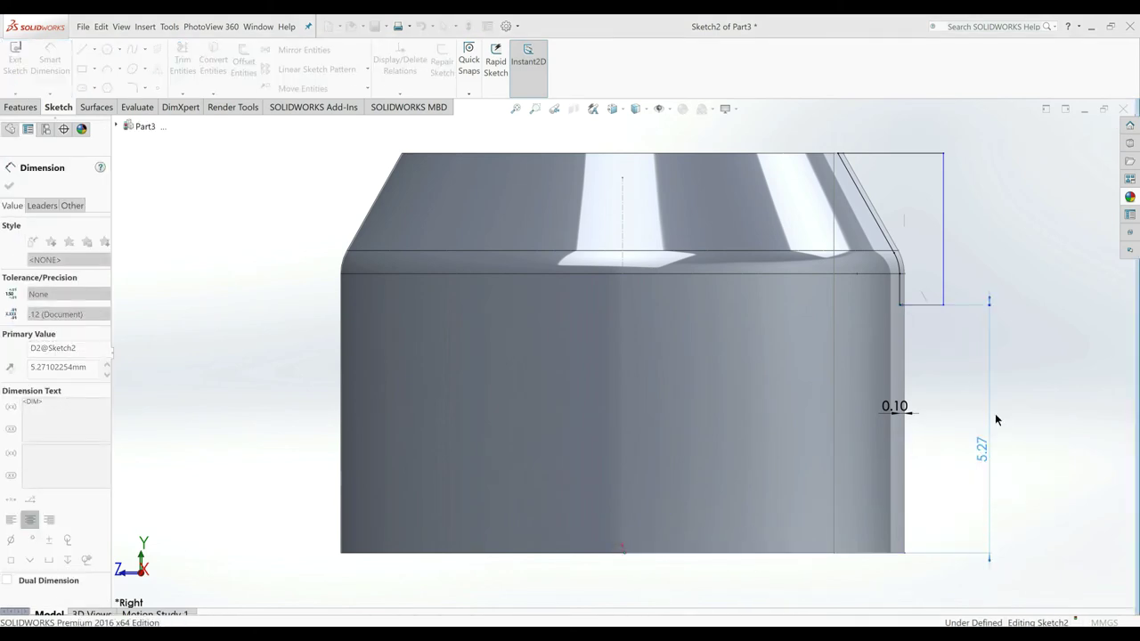
pyautogui.scroll(2, 954, 393)
pyautogui.scroll(-2, 939, 387)
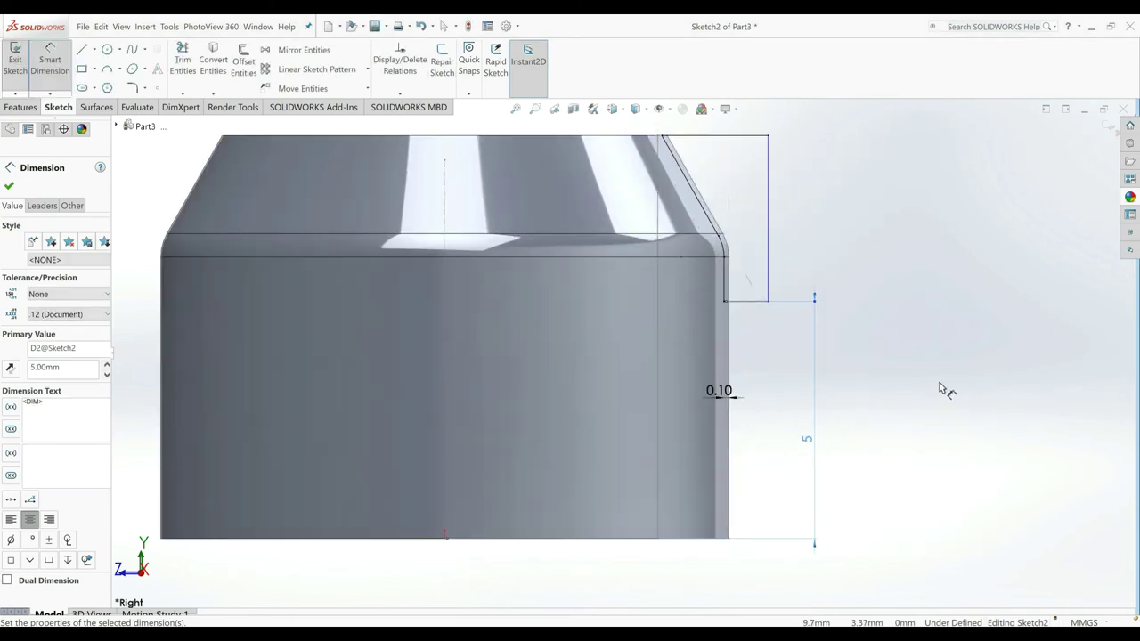
pyautogui.click(9, 188)
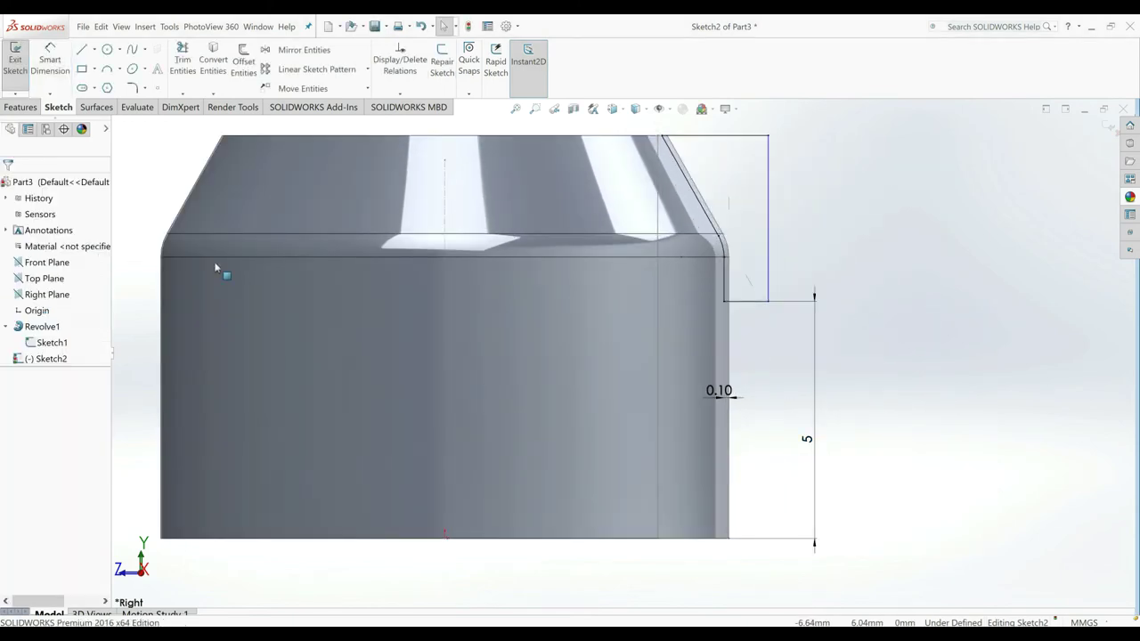
# Step: Extruded-cut Sketch2 Mid Plane with 0.15 mm depth, then orbit to inspect the slit
pyautogui.press('z')
pyautogui.click(21, 108)
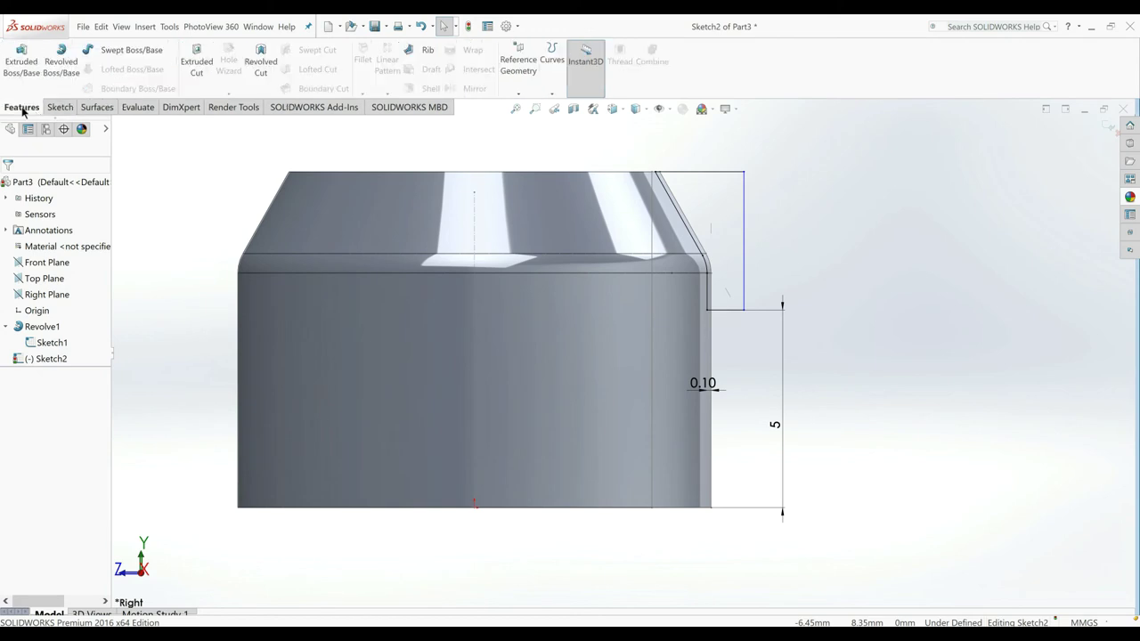
pyautogui.click(197, 62)
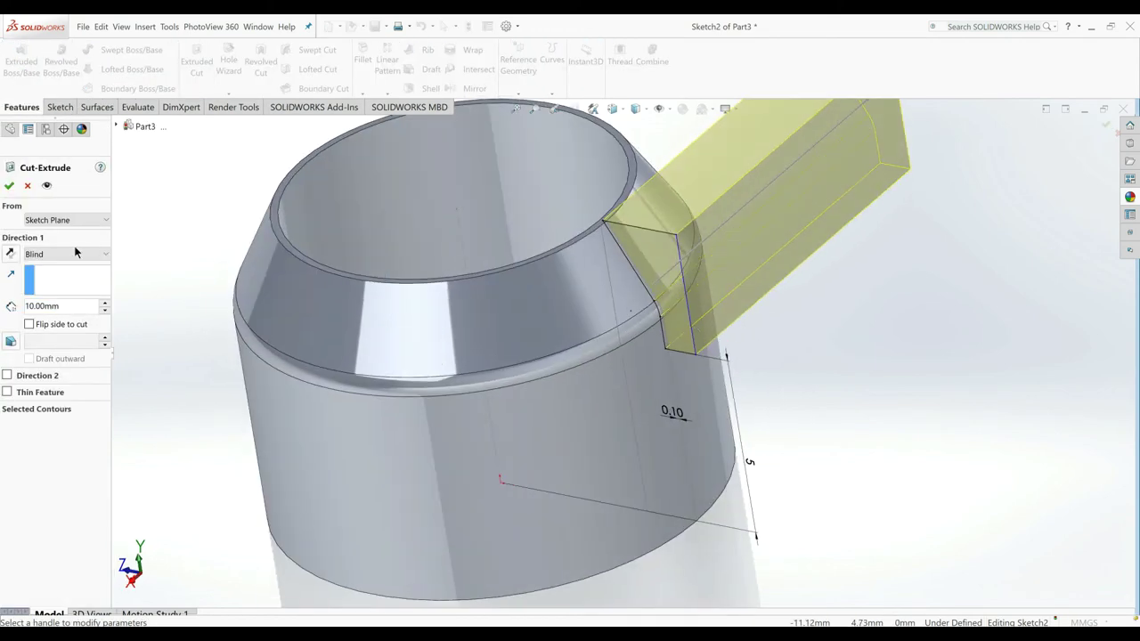
pyautogui.click(71, 253)
pyautogui.click(54, 355)
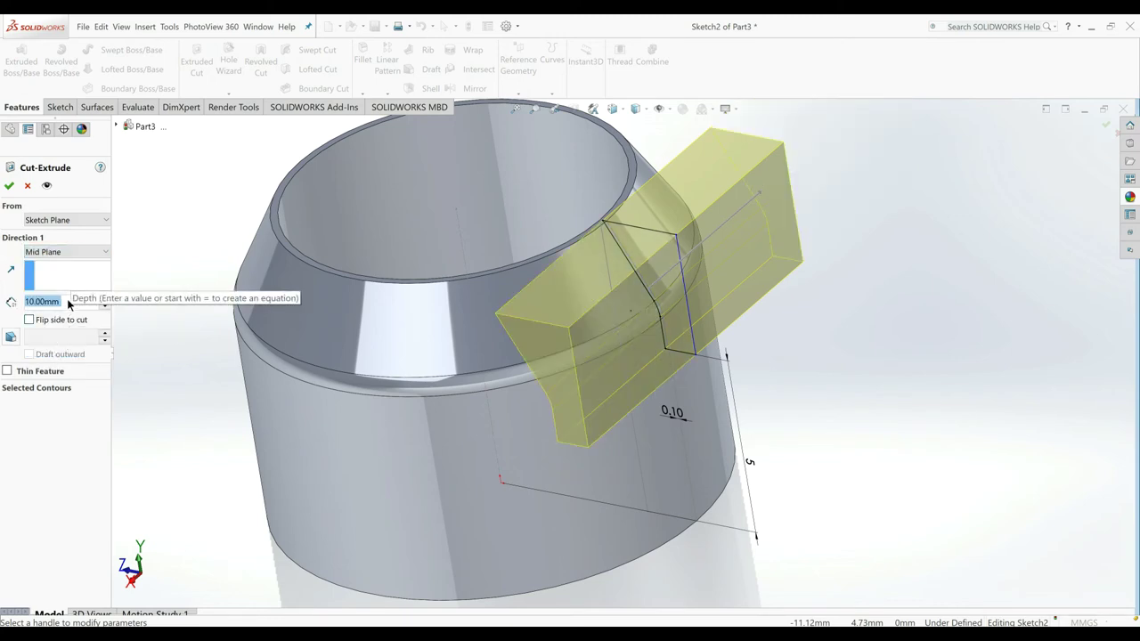
pyautogui.write('.15')
pyautogui.press('Return')
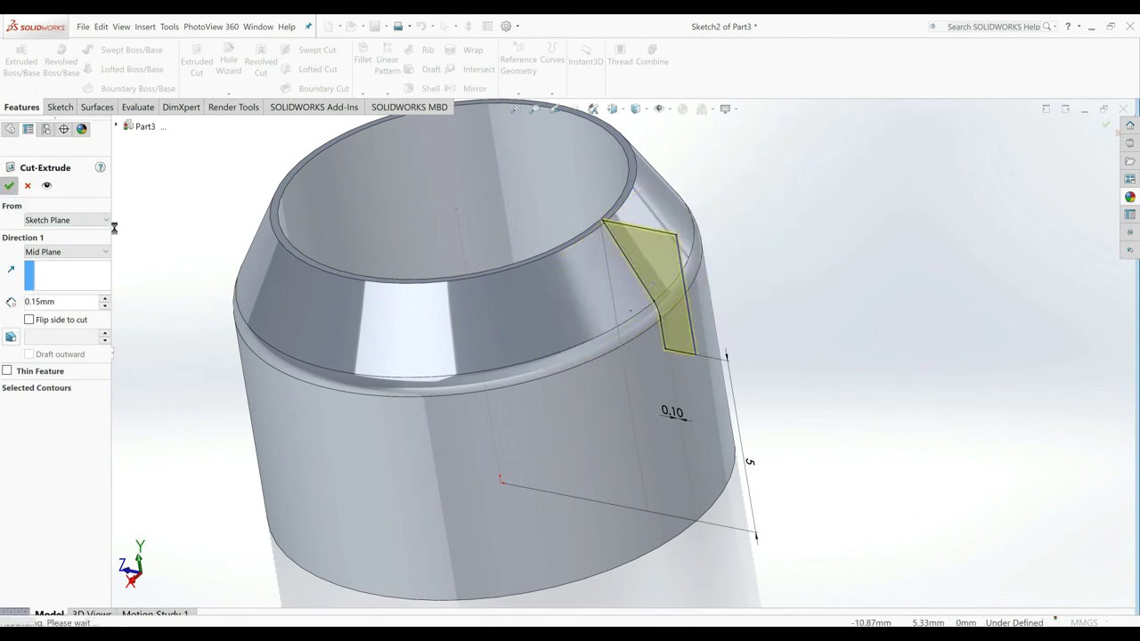
pyautogui.press('Return')
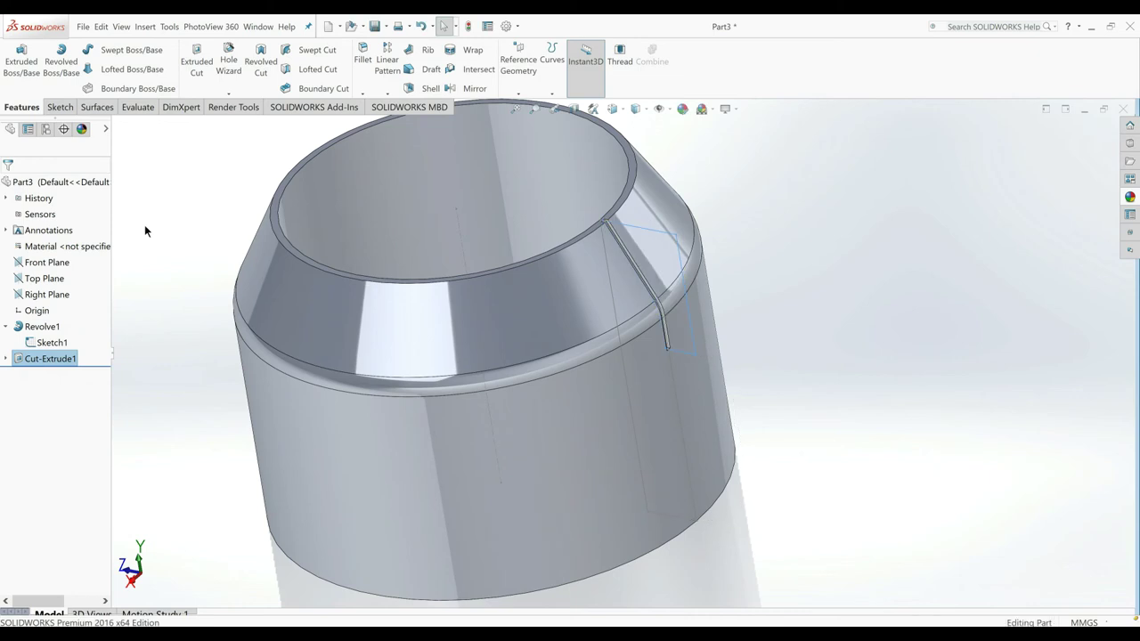
pyautogui.moveTo(735, 255); pyautogui.dragTo(332, 119, button='middle')
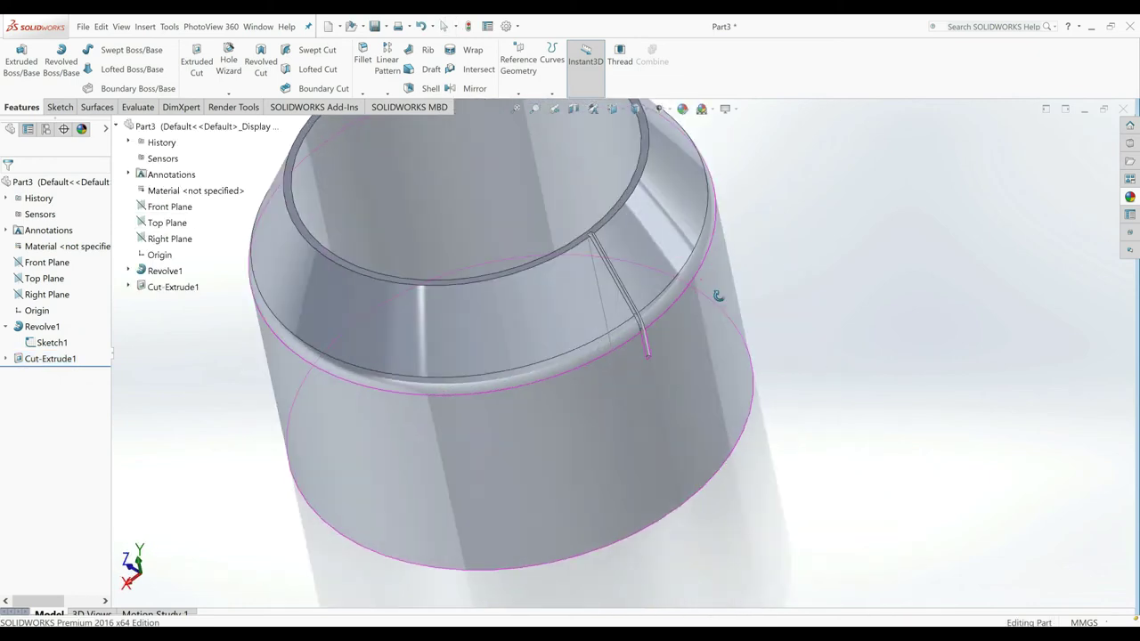
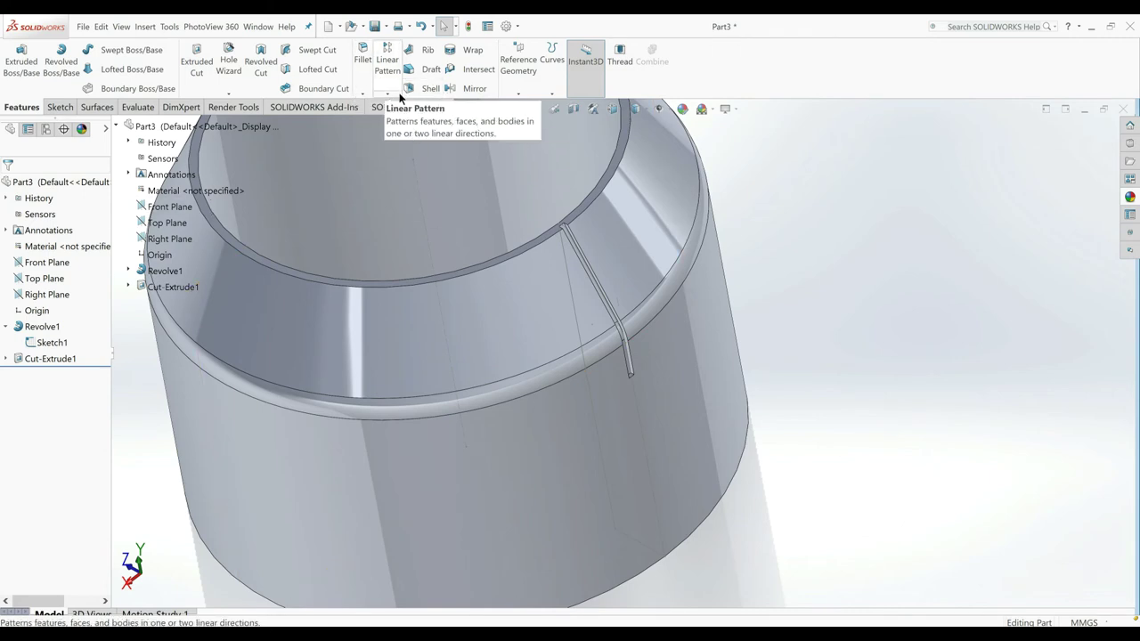
# Step: Chamfer both long slot edges at 0.1 mm and 60°, with the direction flipped
pyautogui.click(363, 94)
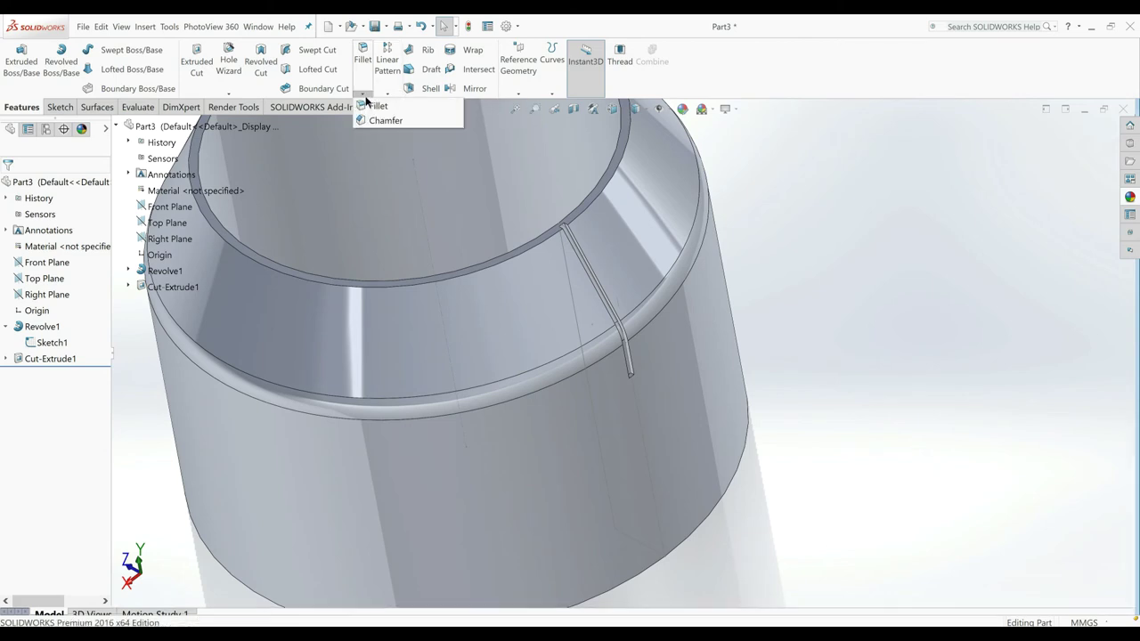
pyautogui.click(378, 119)
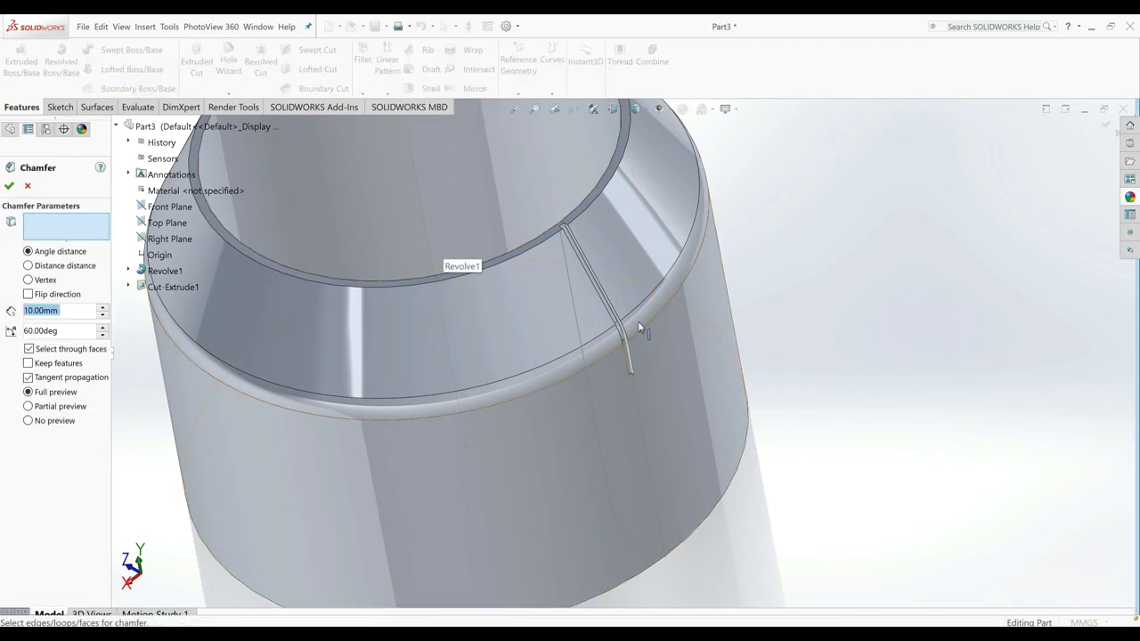
pyautogui.scroll(-2, 632, 318)
pyautogui.scroll(-2, 627, 317)
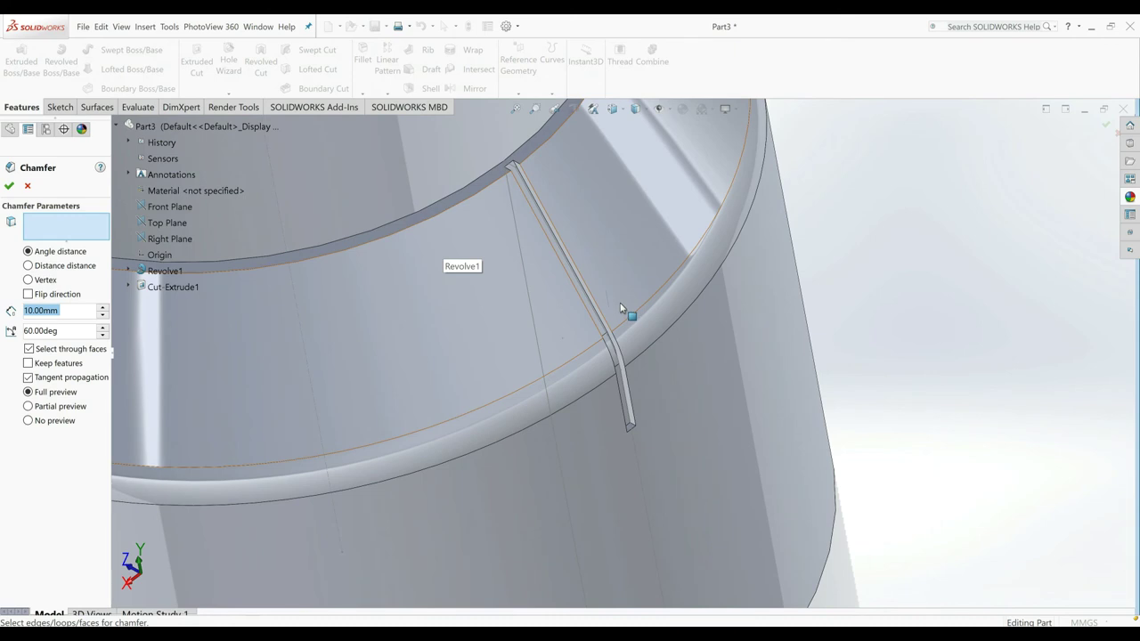
pyautogui.write('1')
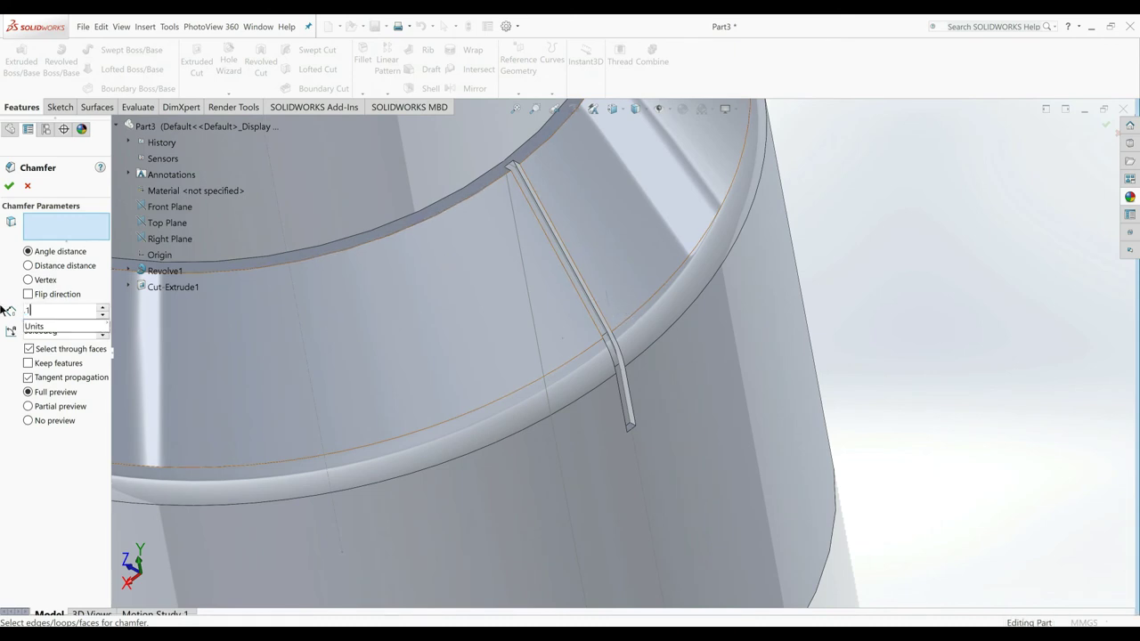
pyautogui.press('Return')
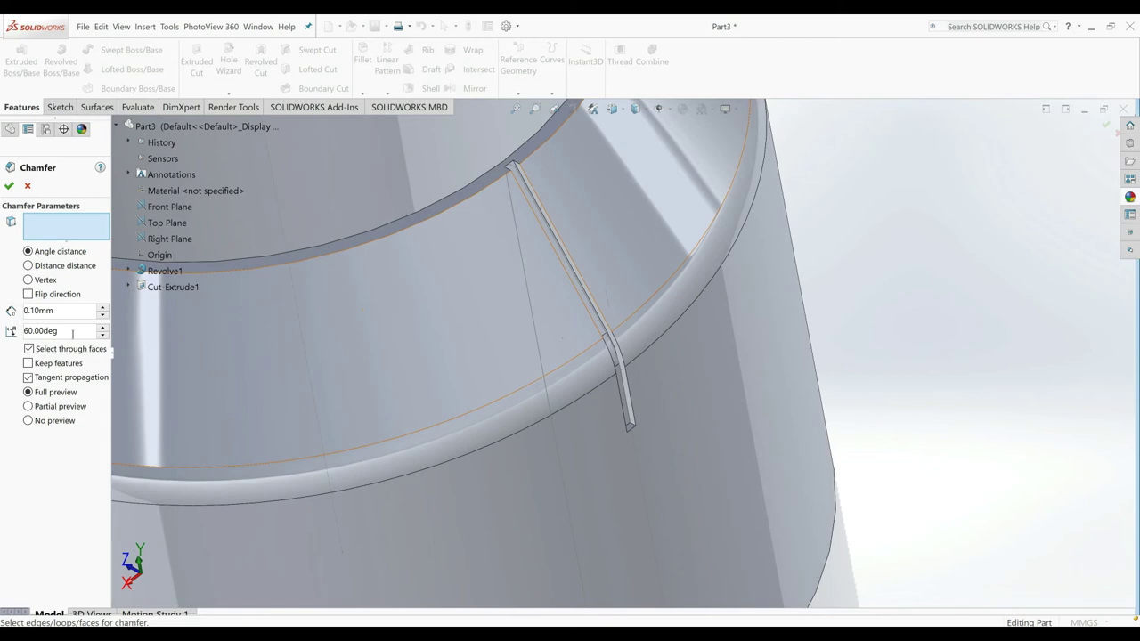
pyautogui.click(599, 311)
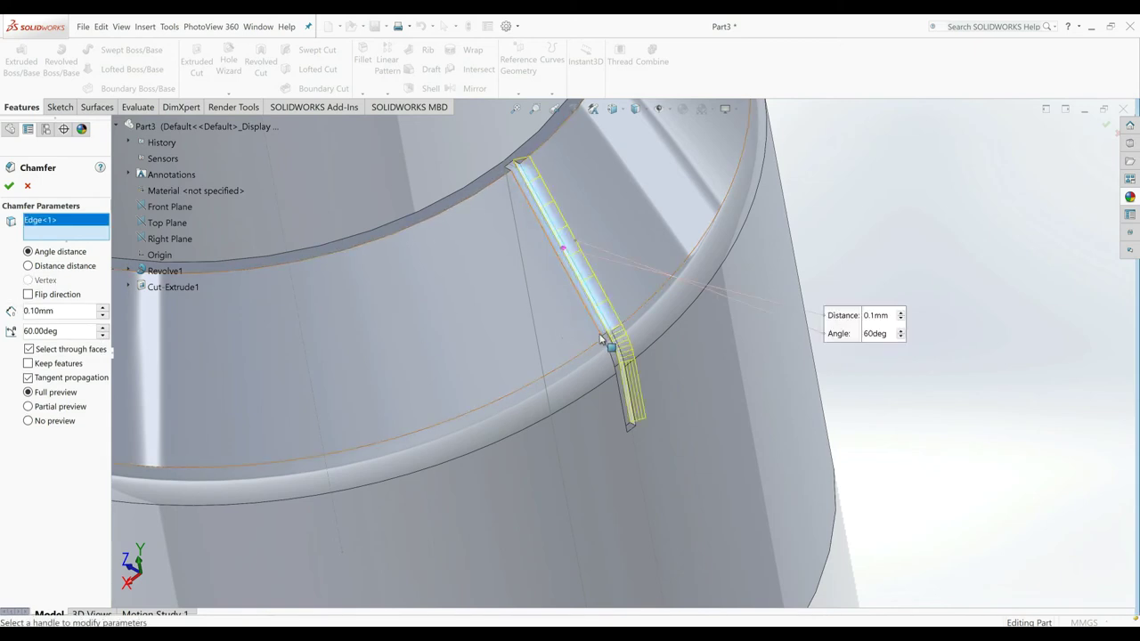
pyautogui.click(602, 340)
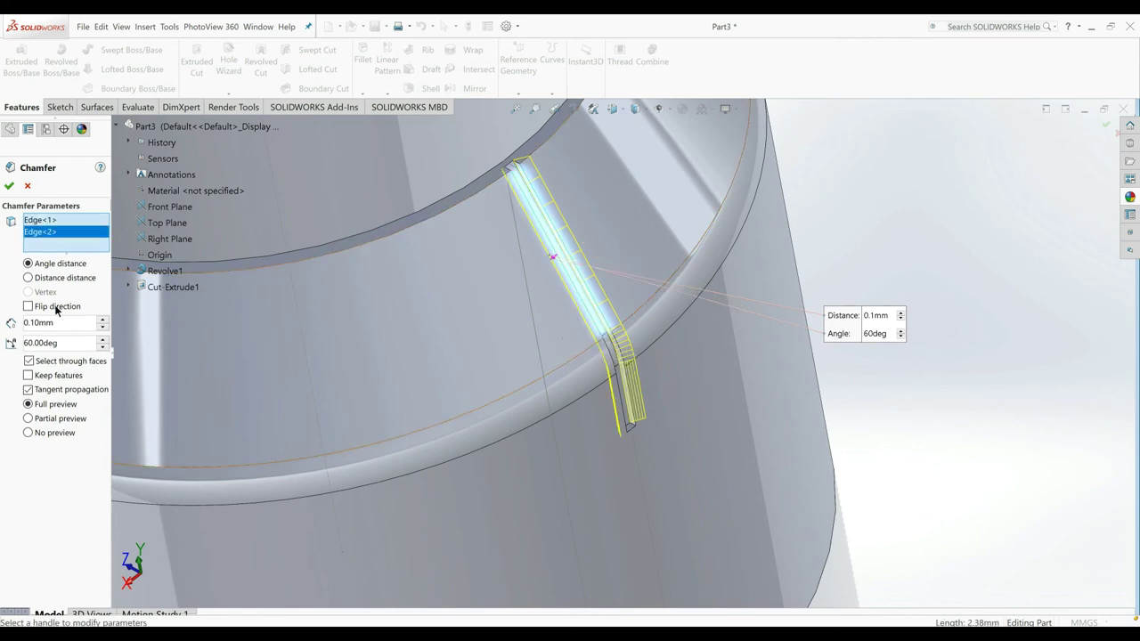
pyautogui.moveTo(487, 308); pyautogui.dragTo(434, 353, button='middle')
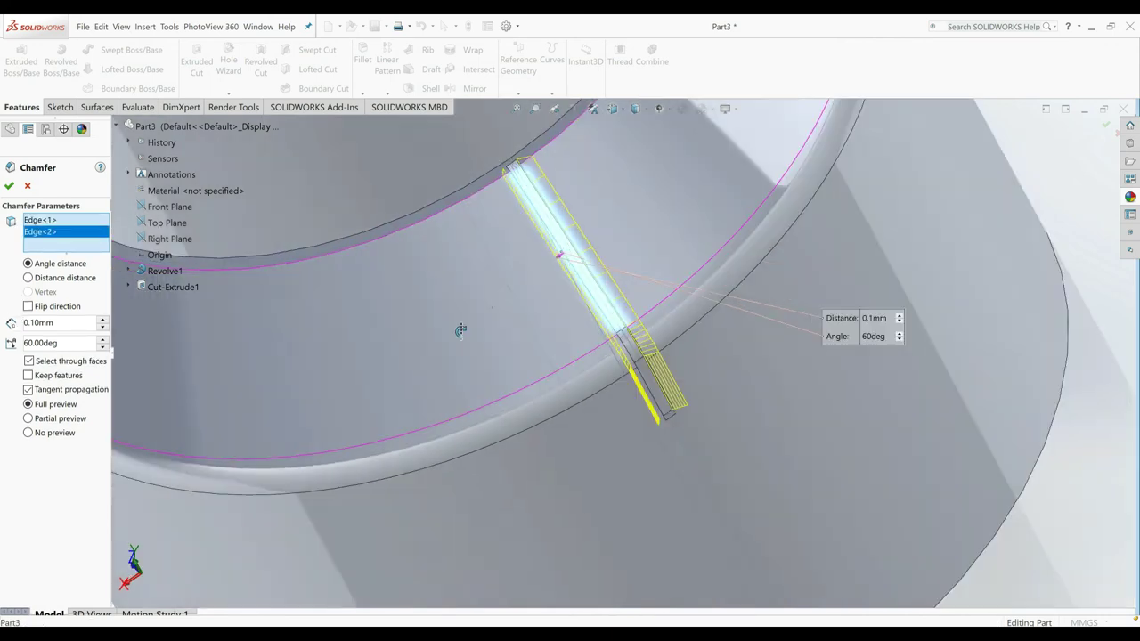
pyautogui.click(35, 308)
pyautogui.click(9, 187)
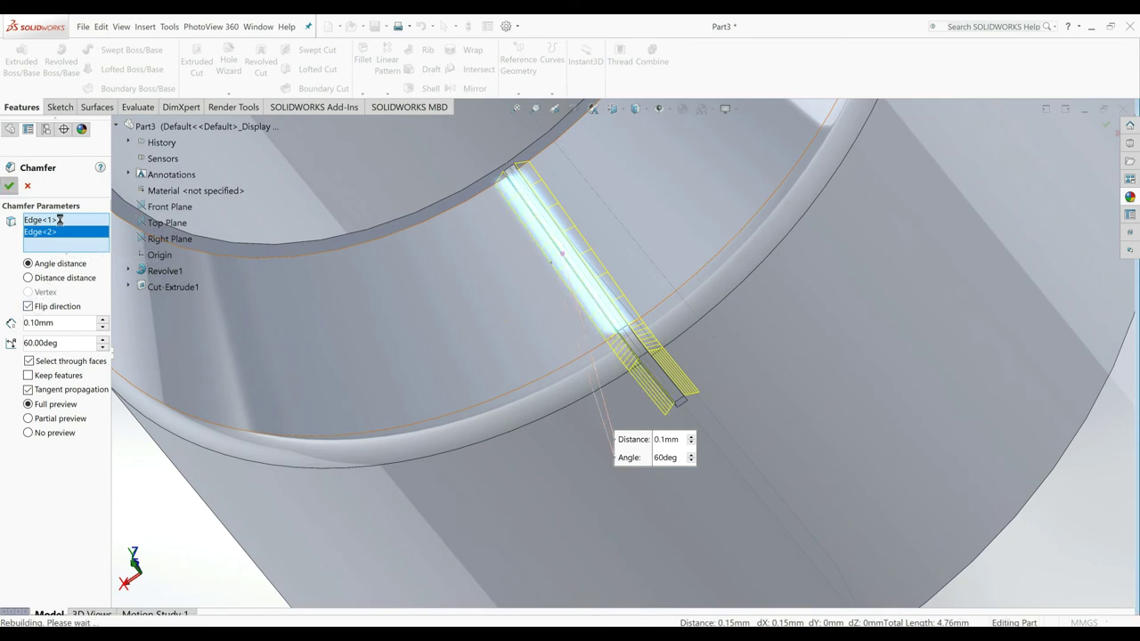
# Step: Orient the view to show the sleeve's whole top face
pyautogui.scroll(5, 560, 406)
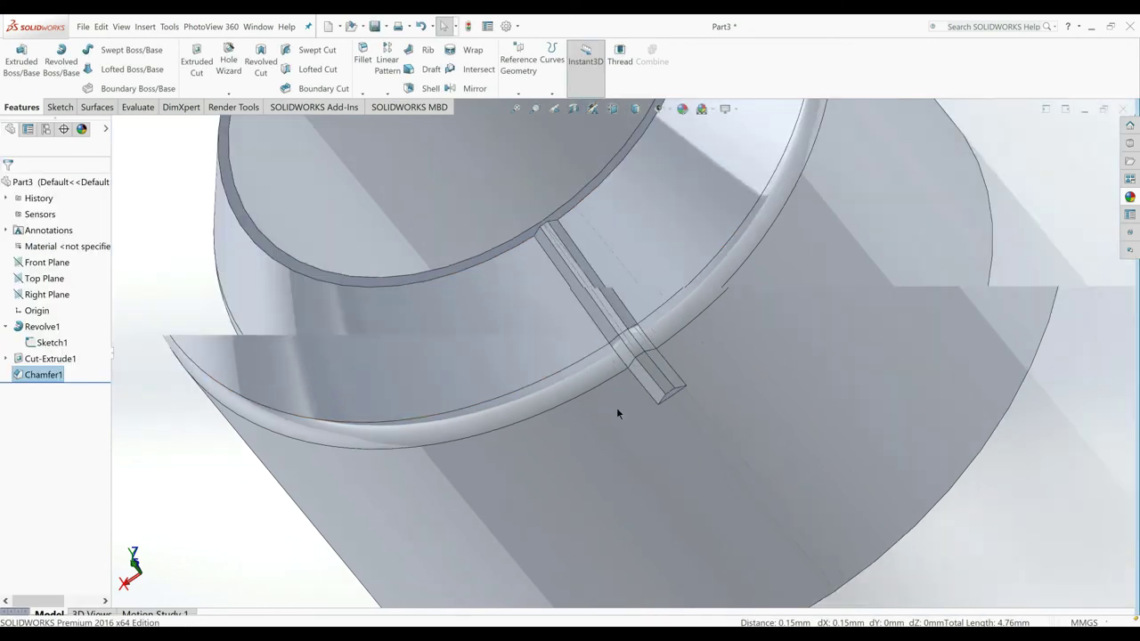
pyautogui.scroll(5, 616, 407)
pyautogui.moveTo(402, 463)
pyautogui.mouseDown(button='middle')
pyautogui.moveTo(457, 396)
pyautogui.moveTo(483, 389)
pyautogui.mouseUp(button='middle')
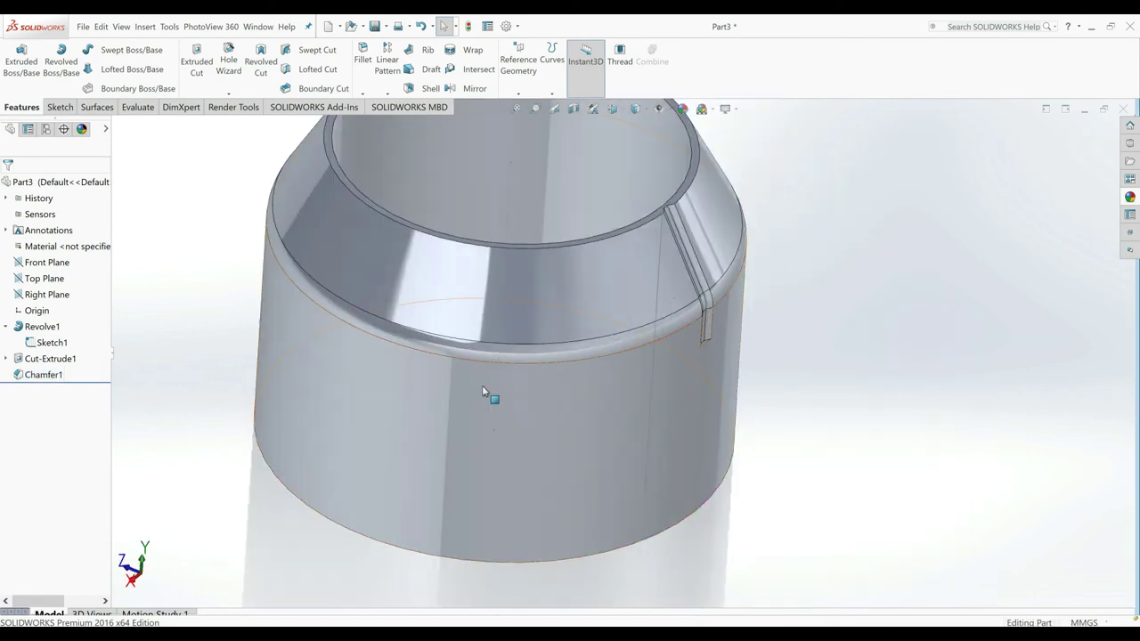
pyautogui.rightClick(54, 344)
pyautogui.click(245, 298)
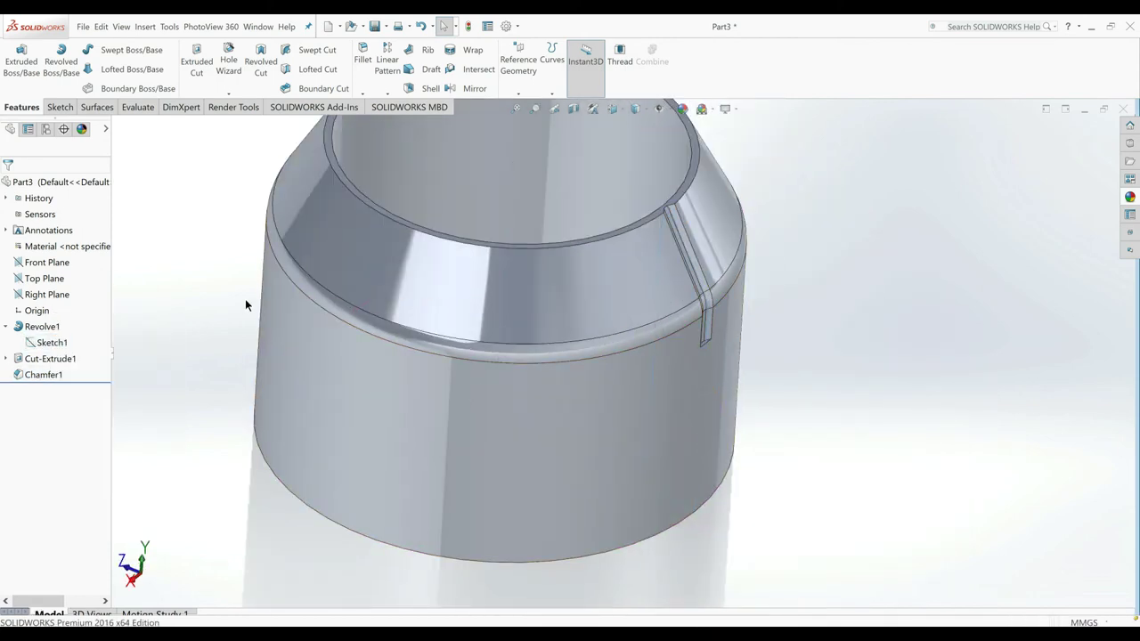
pyautogui.press('Down')
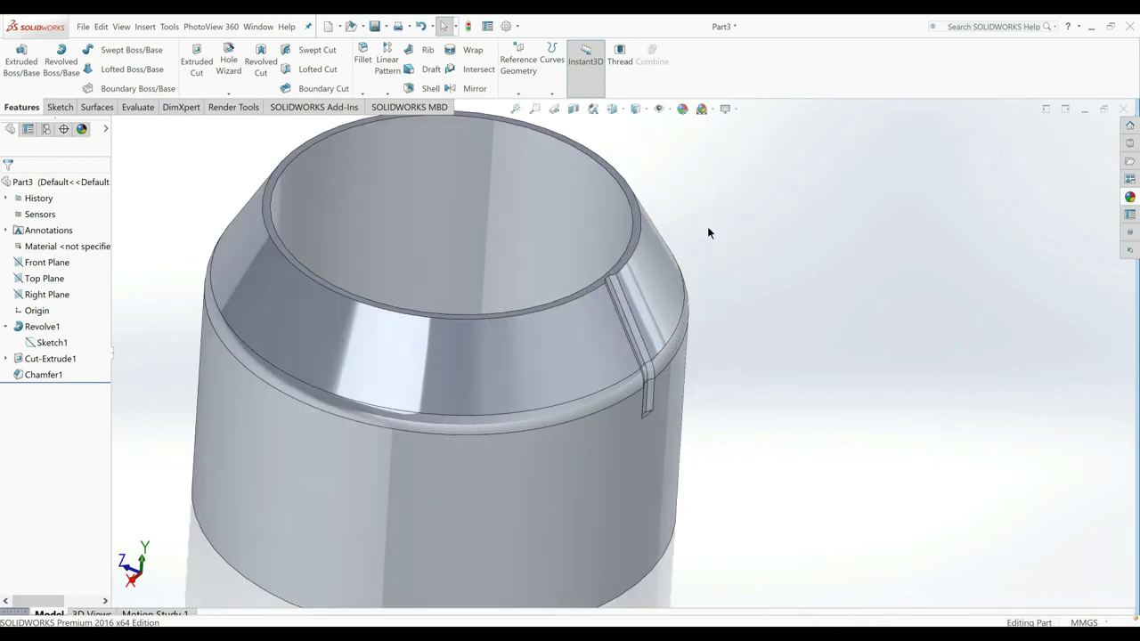
# Step: Circular-pattern the chamfer and slot cut 30 times around the top rim edge
pyautogui.click(387, 93)
pyautogui.click(396, 120)
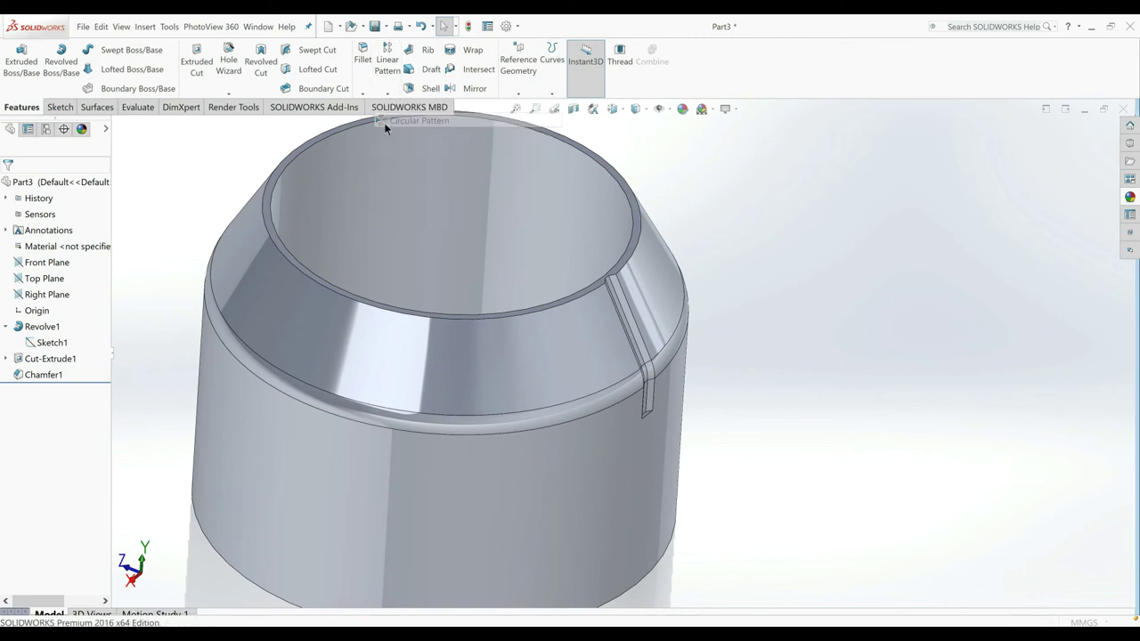
pyautogui.click(633, 326)
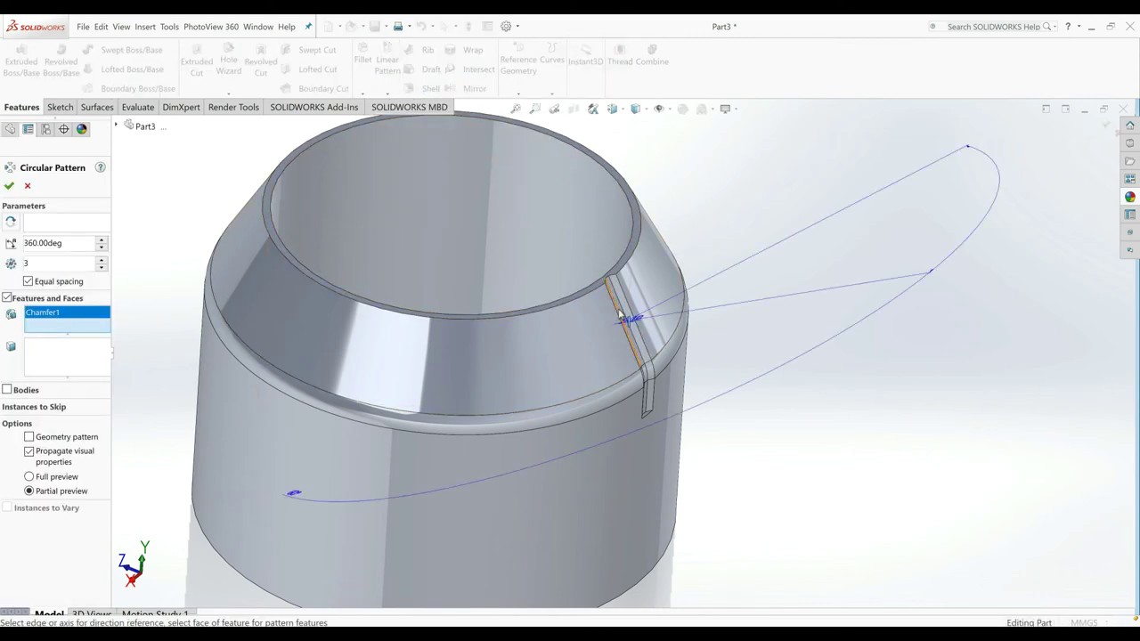
pyautogui.click(624, 317)
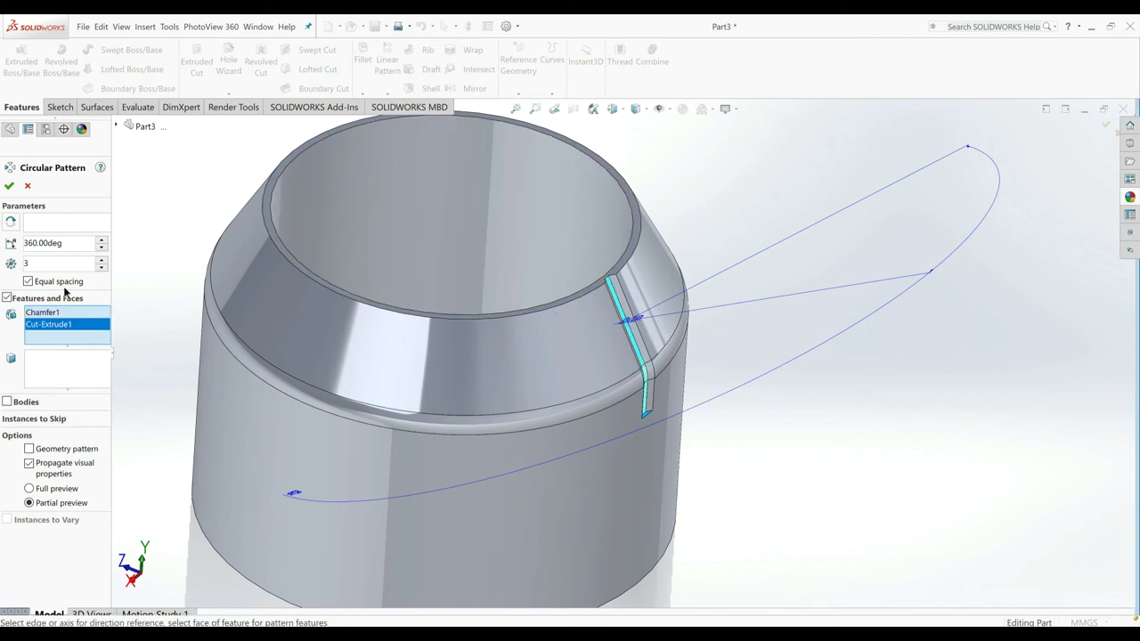
pyautogui.click(55, 224)
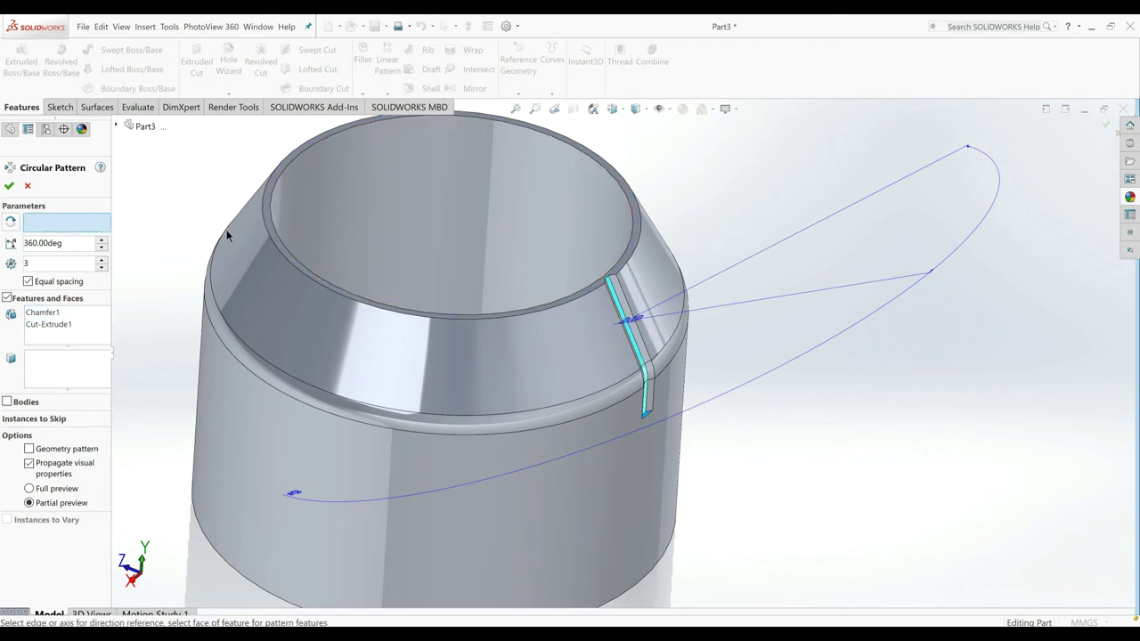
pyautogui.click(312, 275)
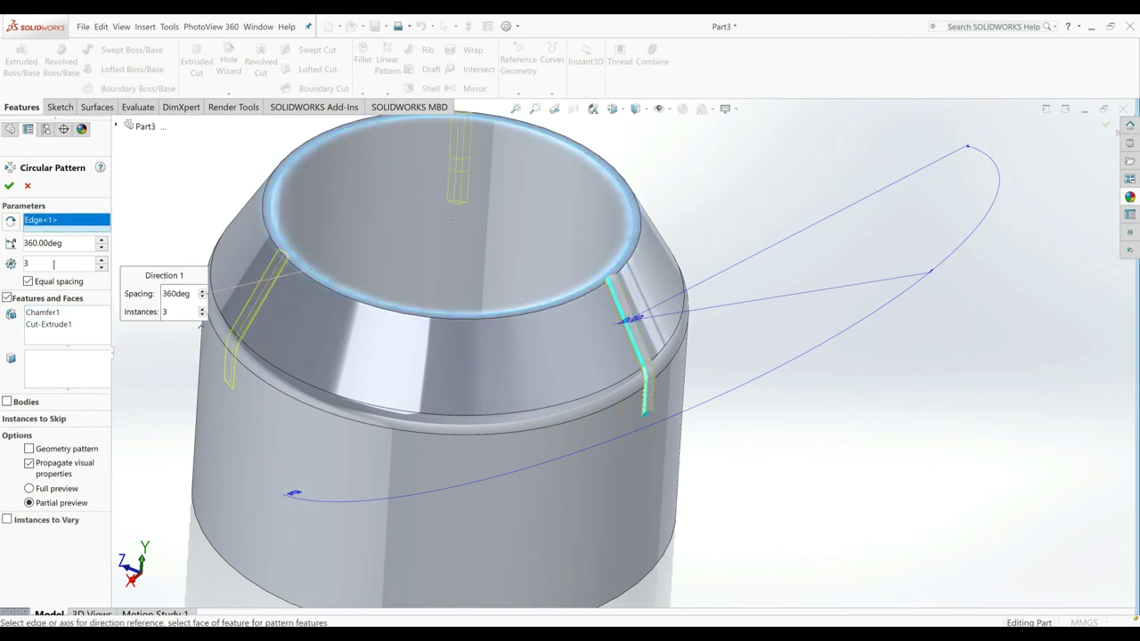
pyautogui.write('30')
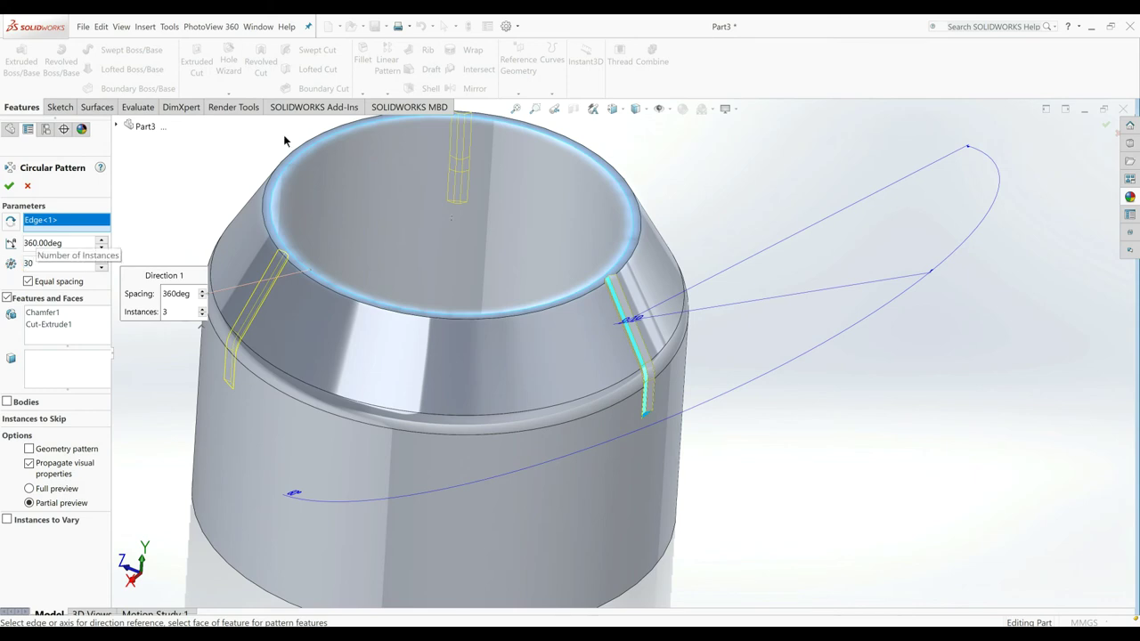
pyautogui.click(8, 187)
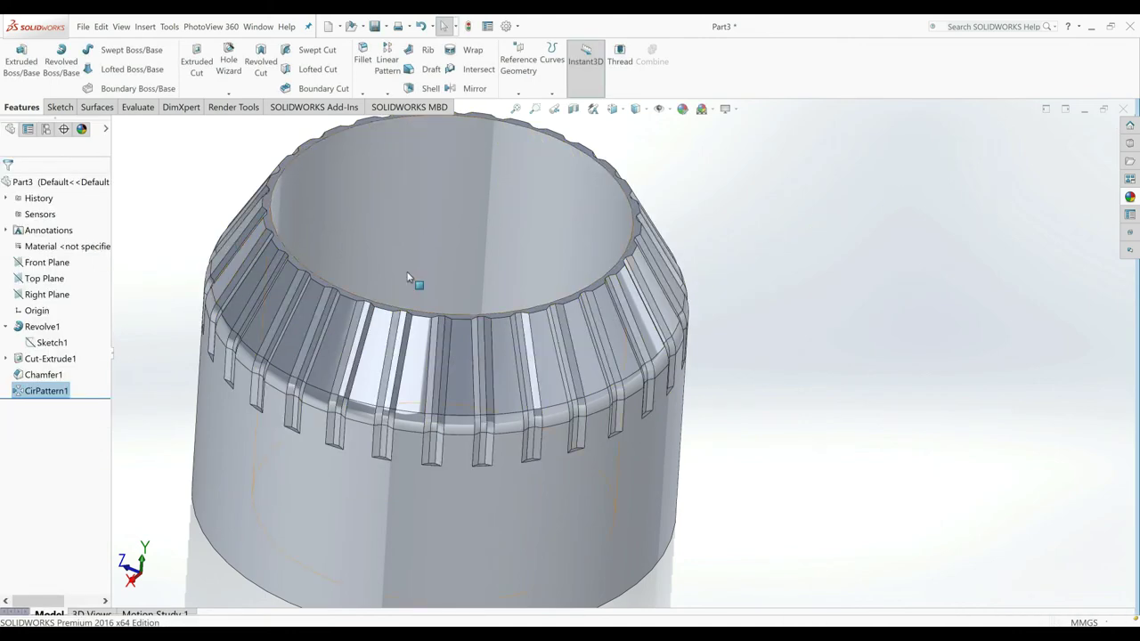
pyautogui.scroll(2, 425, 292)
pyautogui.scroll(2, 425, 292)
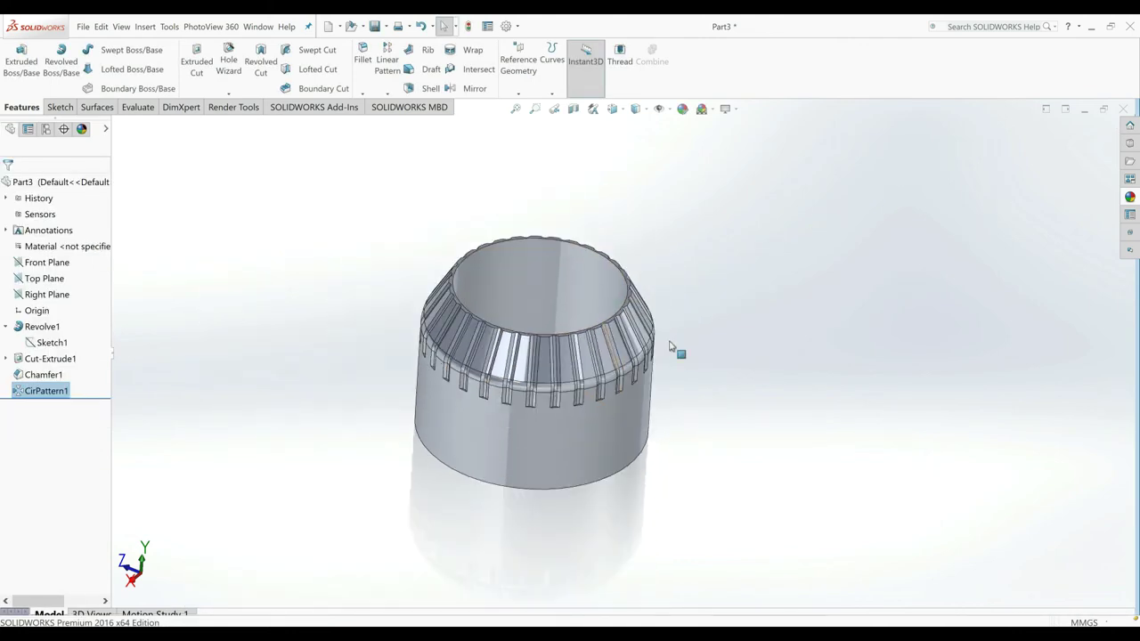
pyautogui.moveTo(425, 292)
pyautogui.mouseDown(button='middle')
pyautogui.moveTo(546, 141)
pyautogui.moveTo(552, 291)
pyautogui.moveTo(620, 305)
pyautogui.moveTo(625, 157)
pyautogui.mouseUp(button='middle')
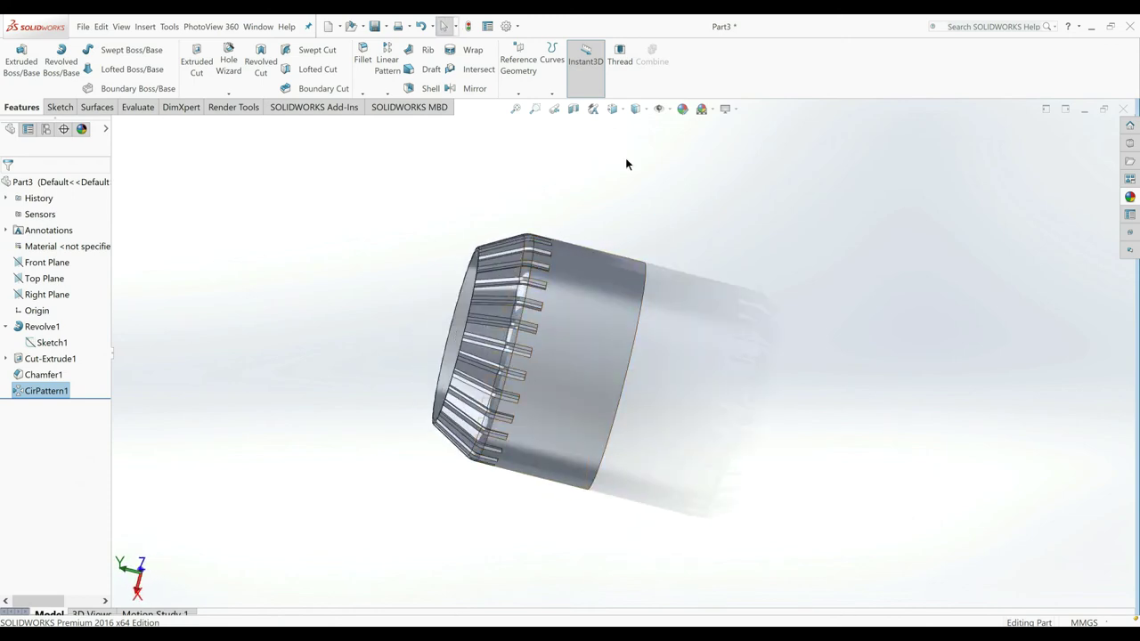
# Step: Add an extruded M10x1.25 thread, reversed 10 mm offset and 20 mm long
pyautogui.click(619, 53)
pyautogui.moveTo(386, 293); pyautogui.dragTo(347, 294, button='middle')
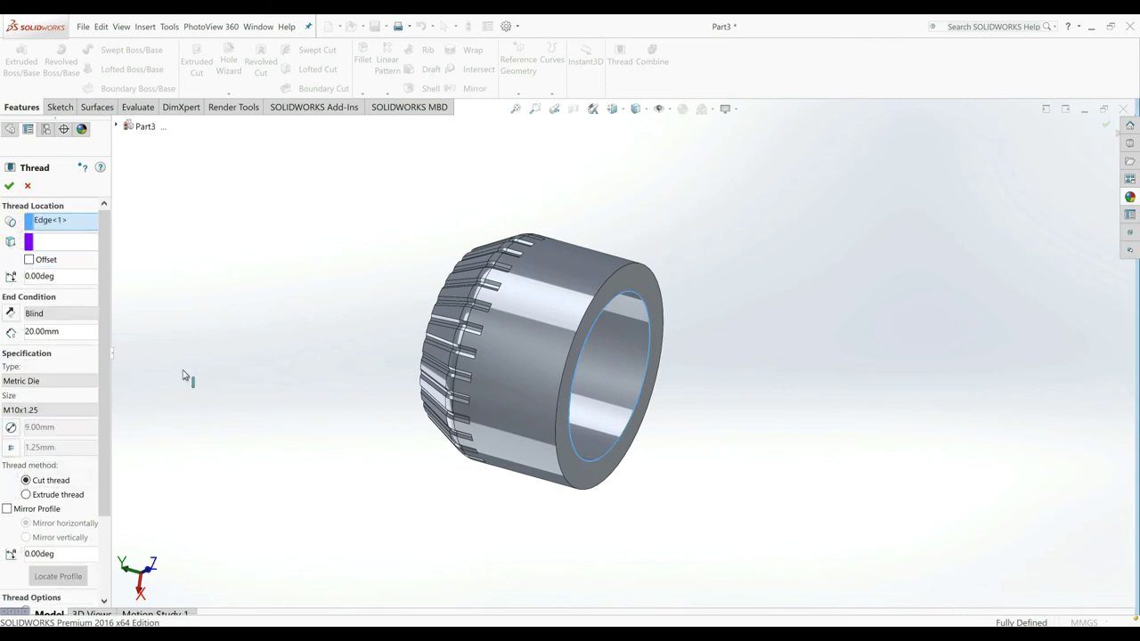
pyautogui.moveTo(113, 359); pyautogui.dragTo(144, 354)
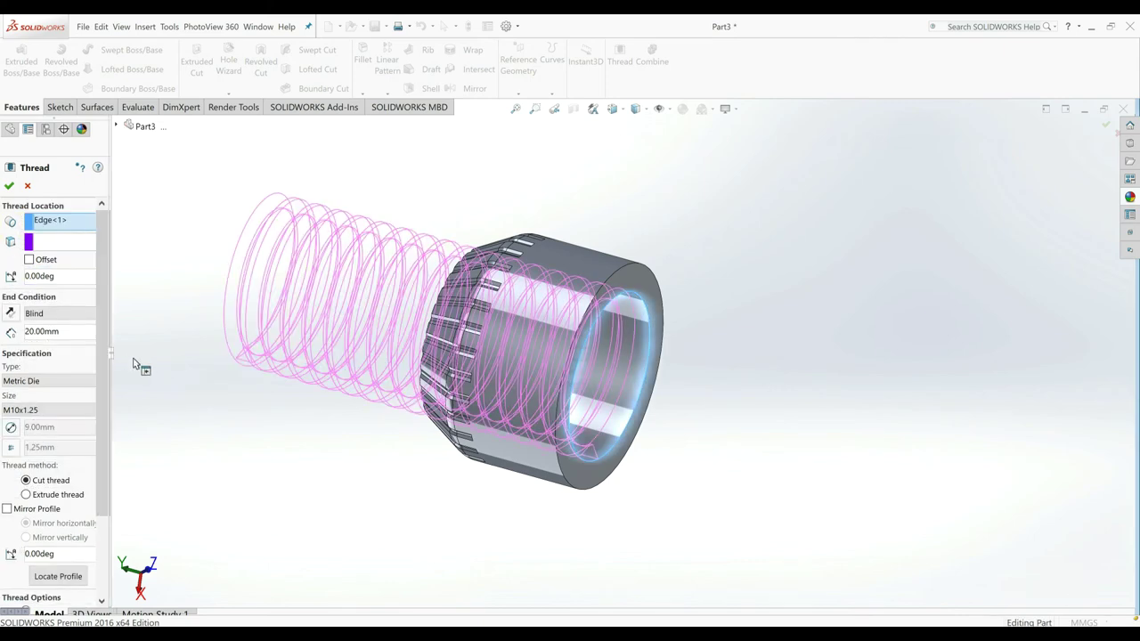
pyautogui.click(30, 259)
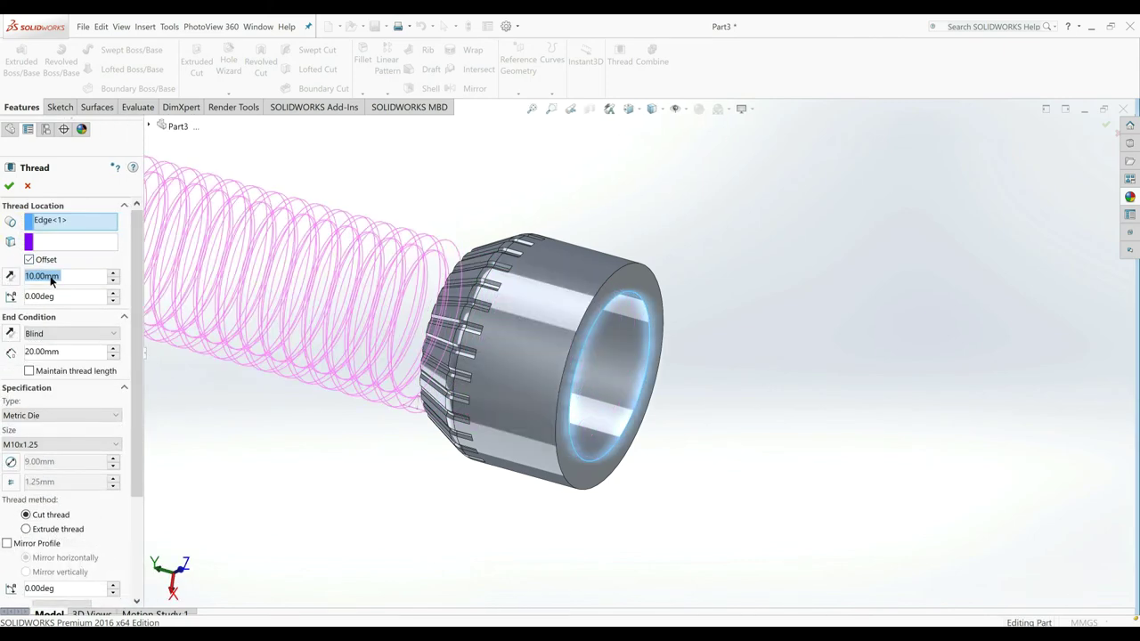
pyautogui.click(11, 278)
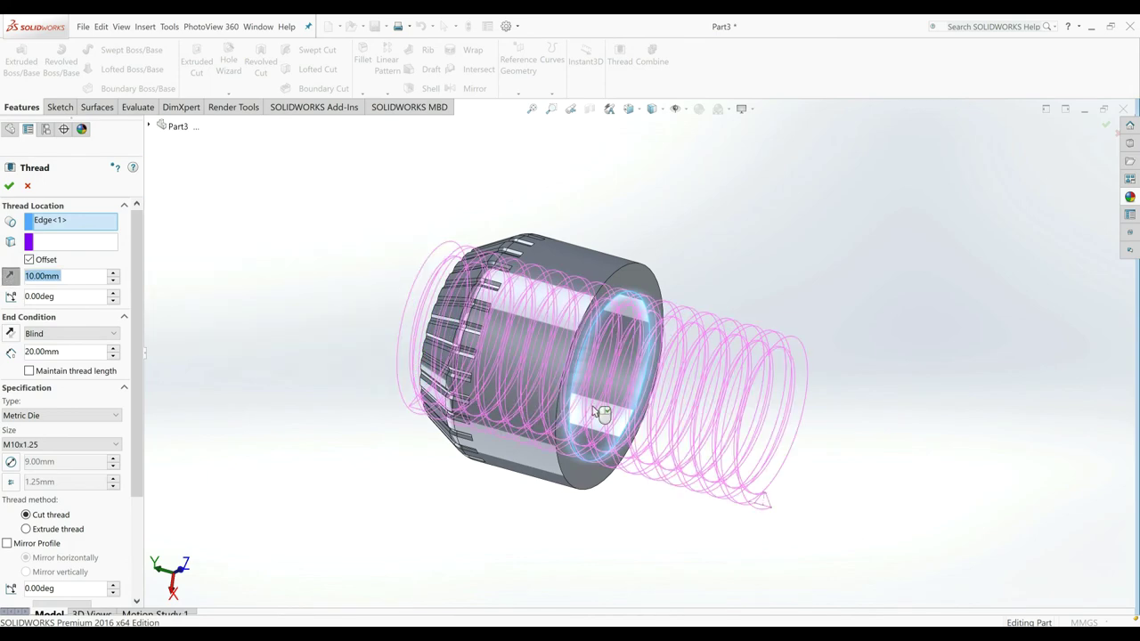
pyautogui.moveTo(600, 412); pyautogui.dragTo(789, 422, button='middle')
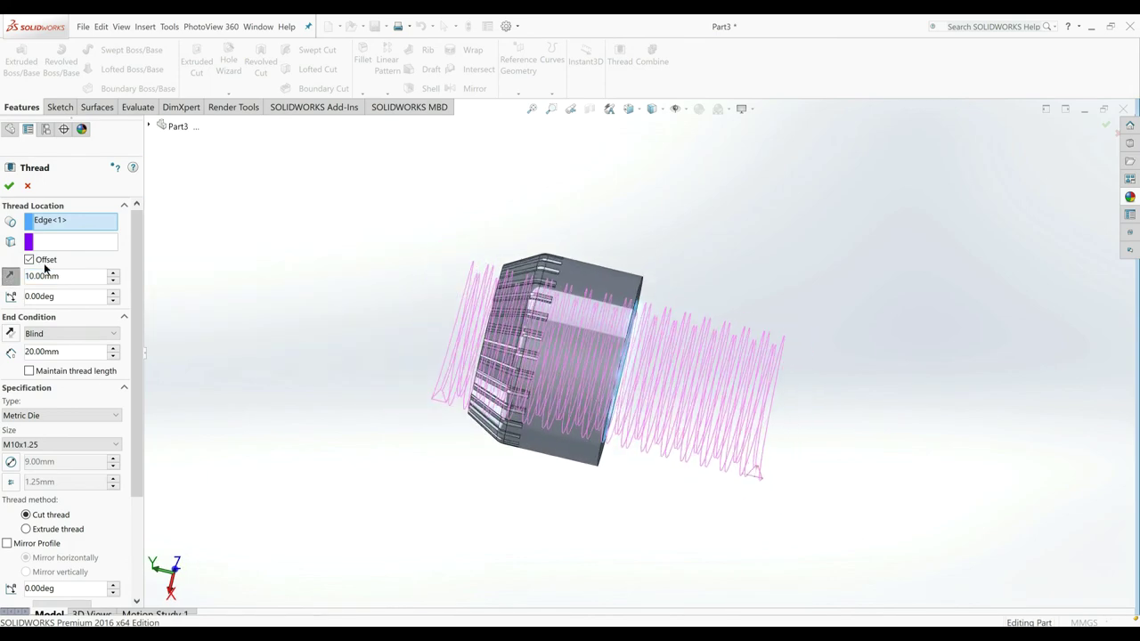
pyautogui.doubleClick(56, 278)
pyautogui.moveTo(59, 352); pyautogui.dragTo(37, 353)
pyautogui.click(67, 445)
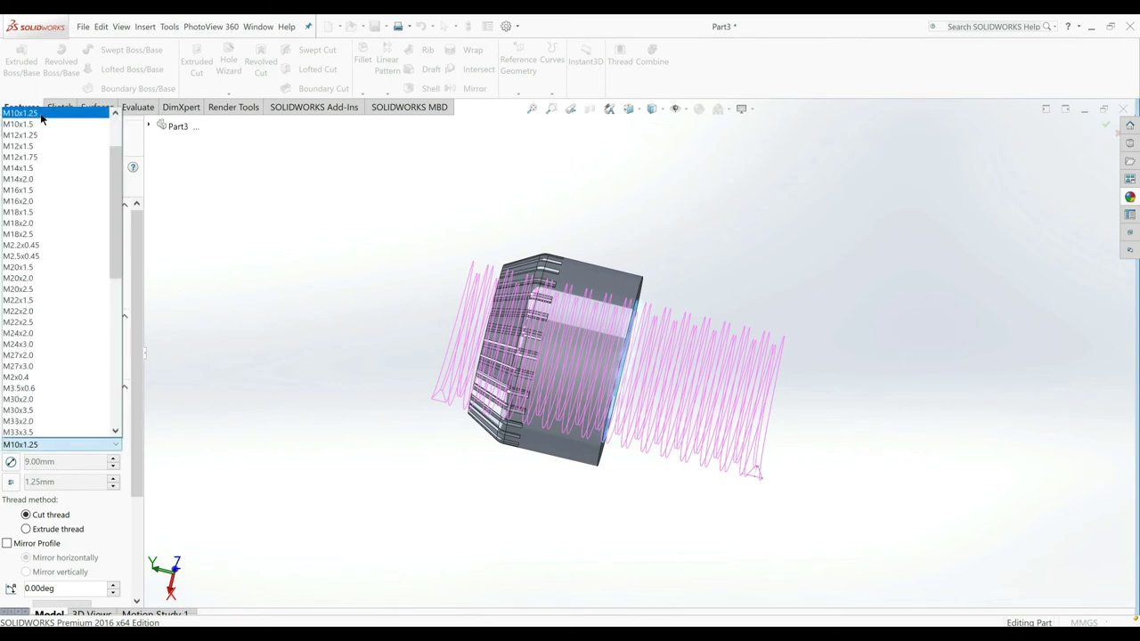
pyautogui.click(121, 389)
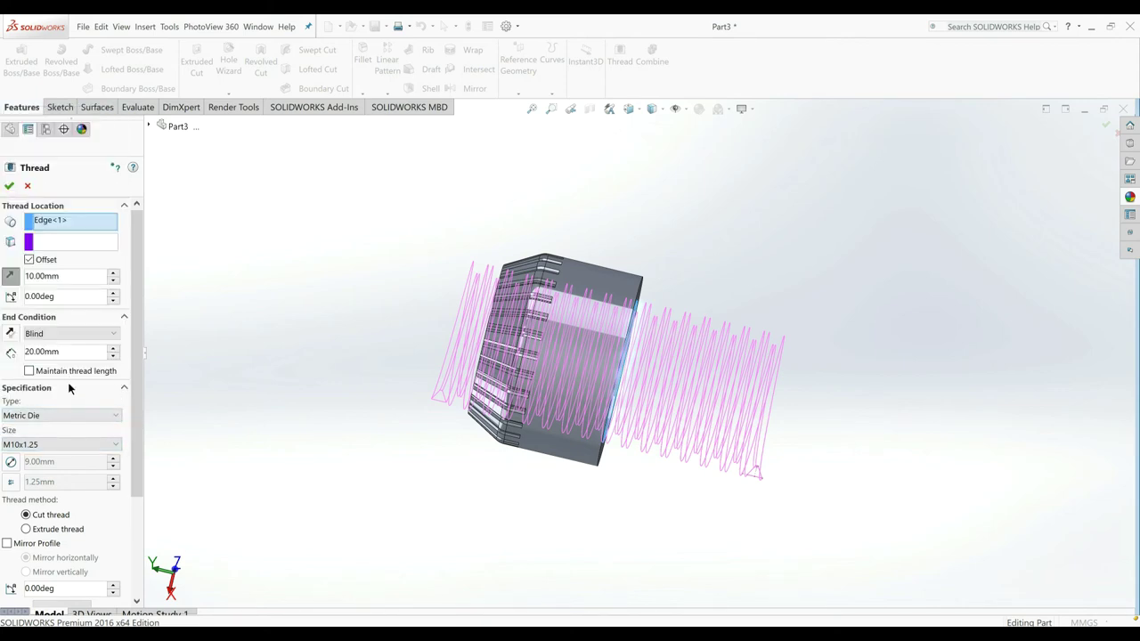
pyautogui.click(41, 531)
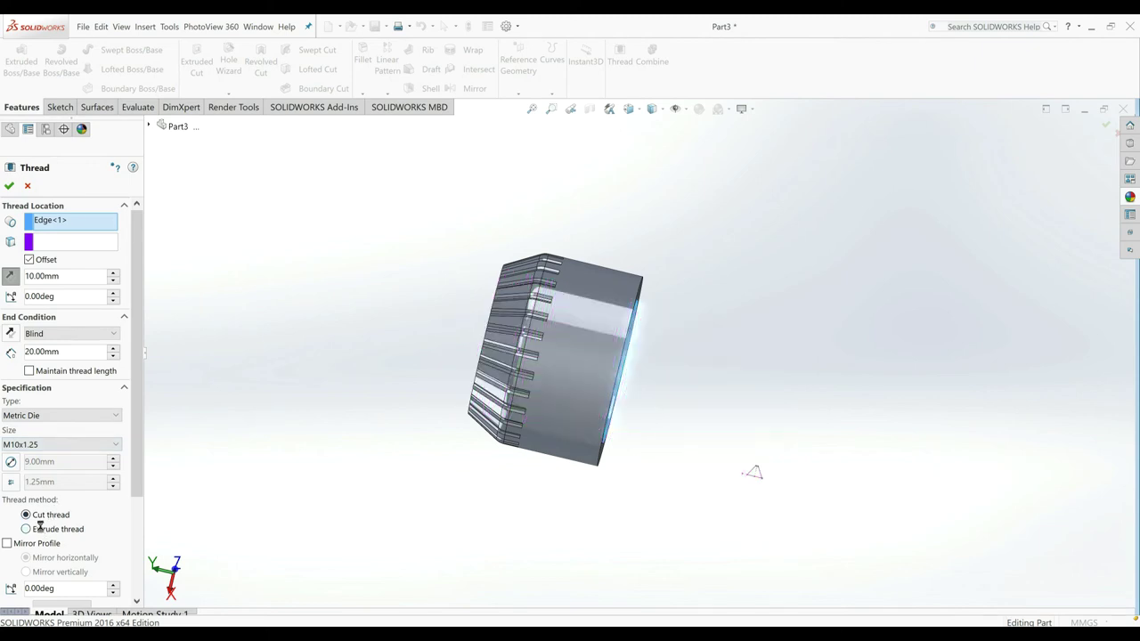
pyautogui.click(9, 185)
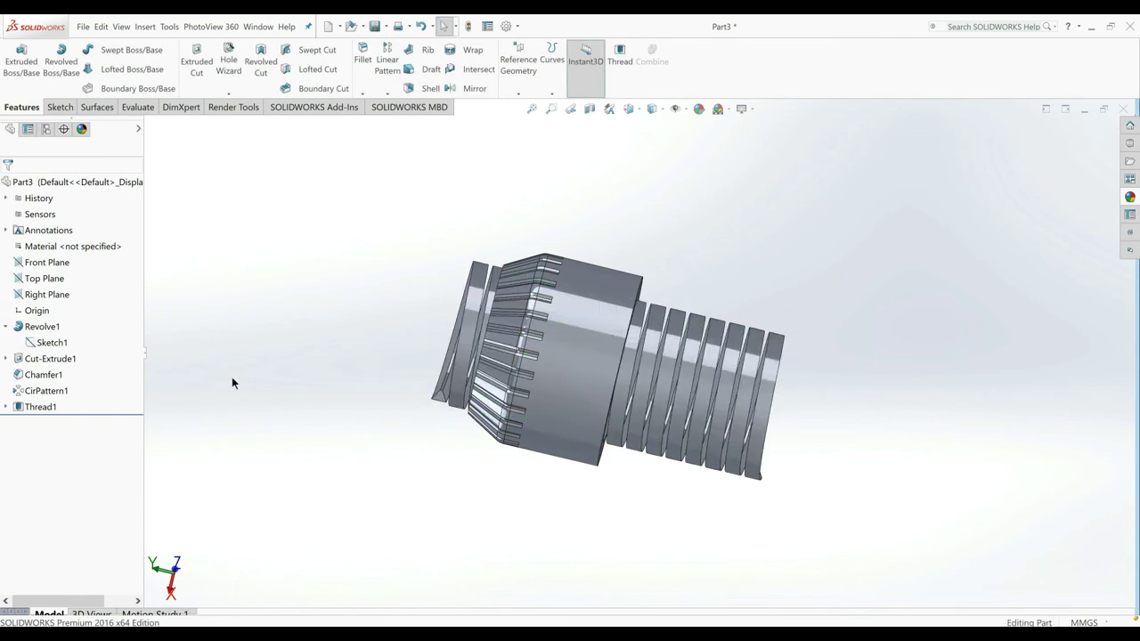
# Step: On the Right Plane, sketch rectangles over the thread coils below and above the body
pyautogui.click(60, 294)
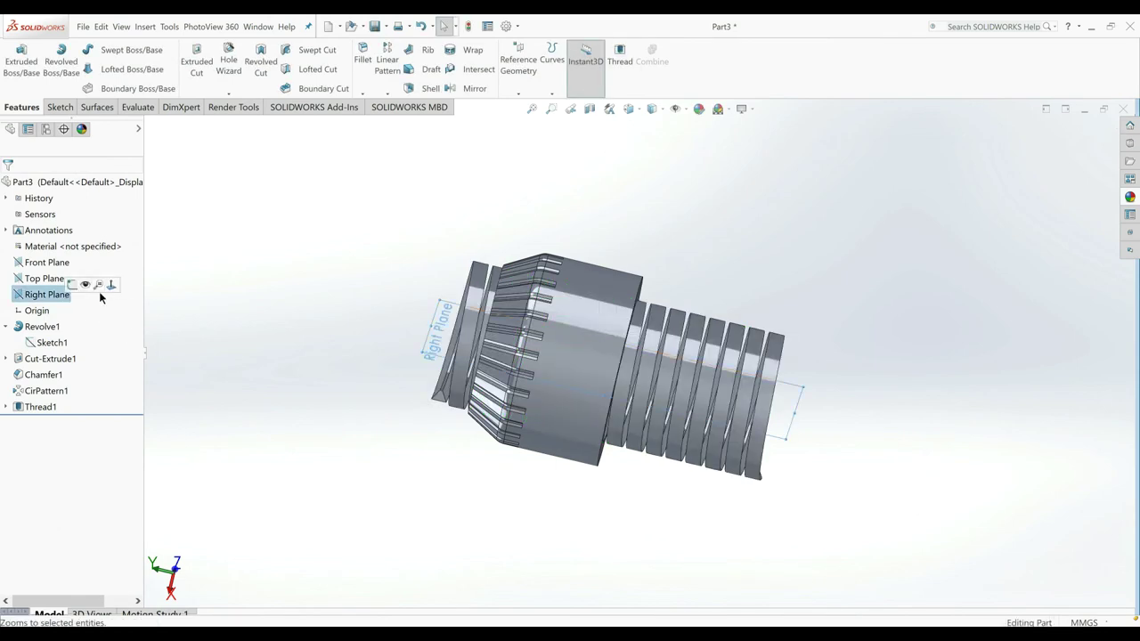
pyautogui.click(111, 286)
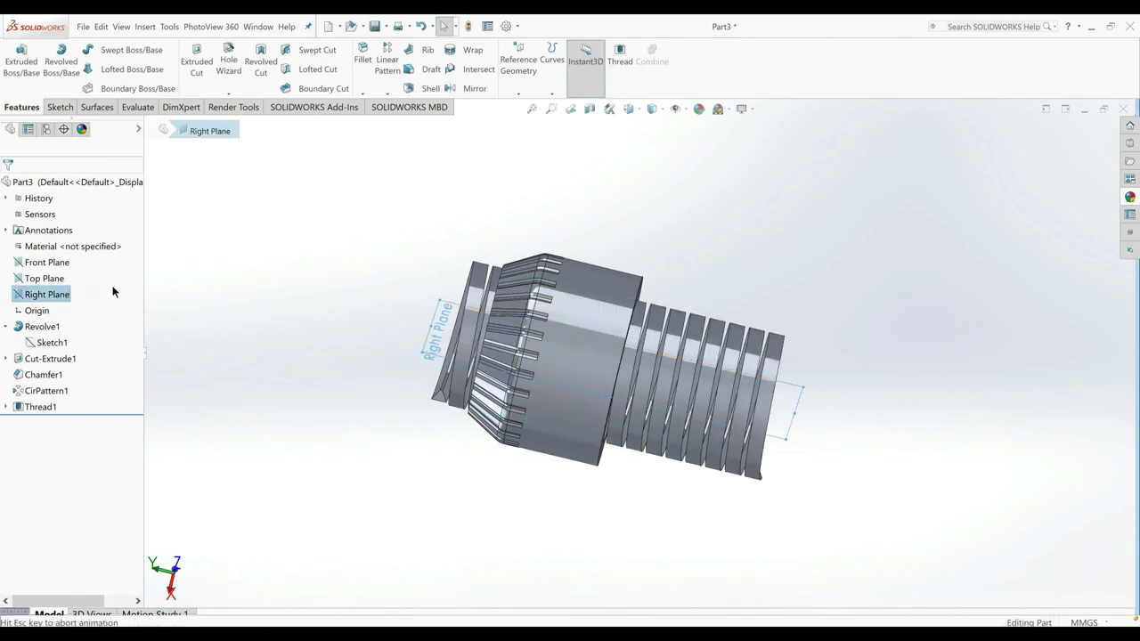
pyautogui.click(59, 107)
pyautogui.click(15, 58)
pyautogui.click(81, 68)
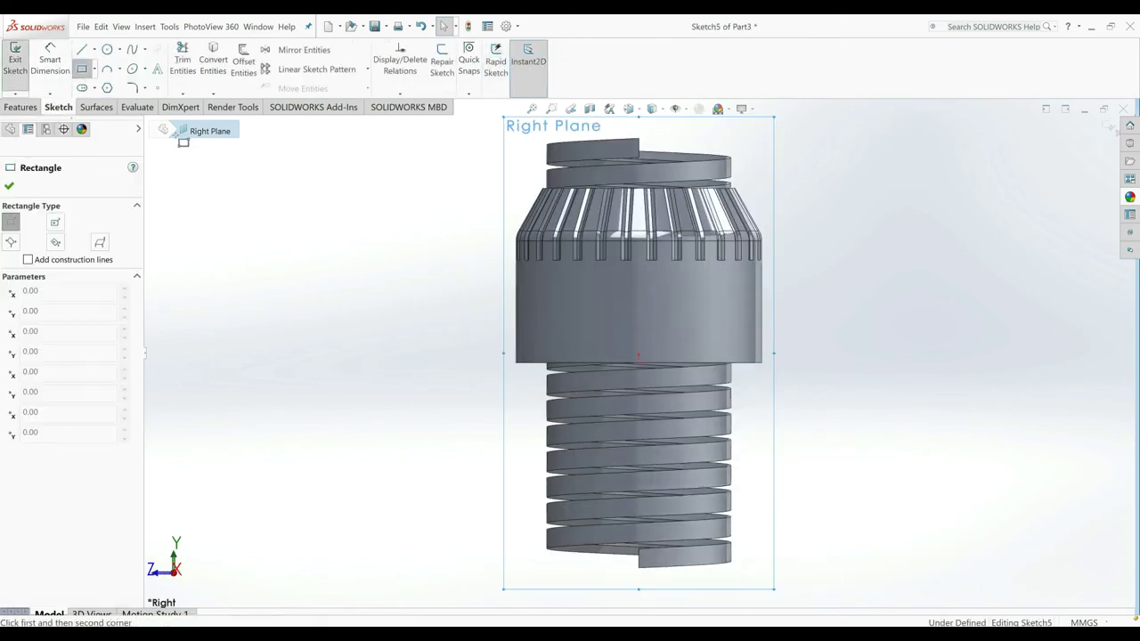
pyautogui.click(526, 363)
pyautogui.click(756, 581)
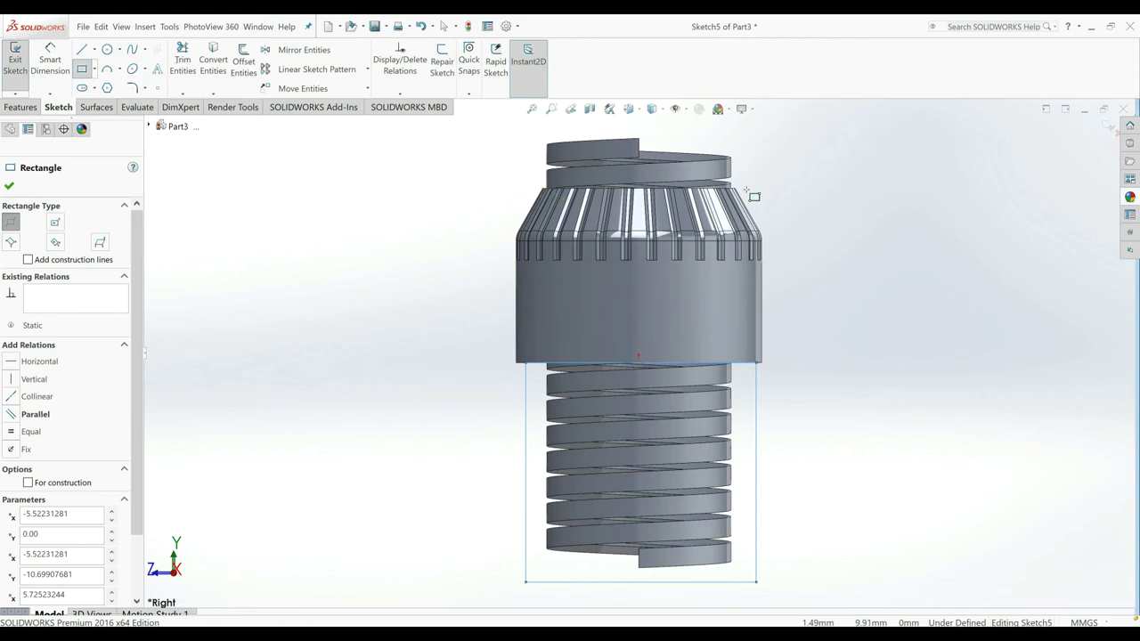
pyautogui.scroll(-5, 752, 194)
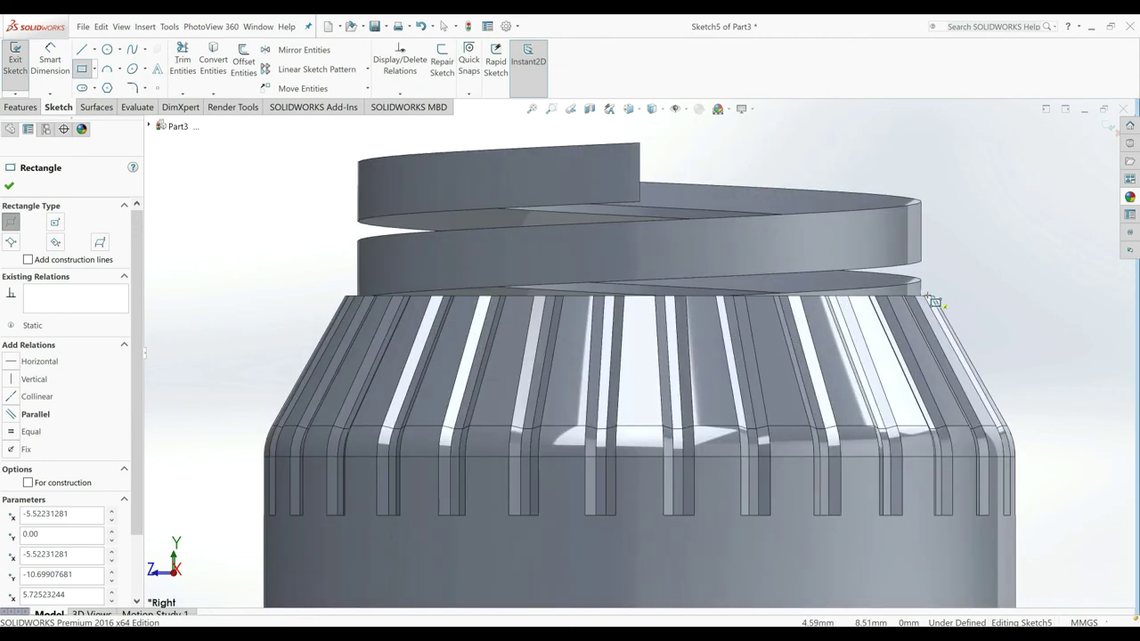
pyautogui.click(875, 268)
pyautogui.scroll(3, 343, 183)
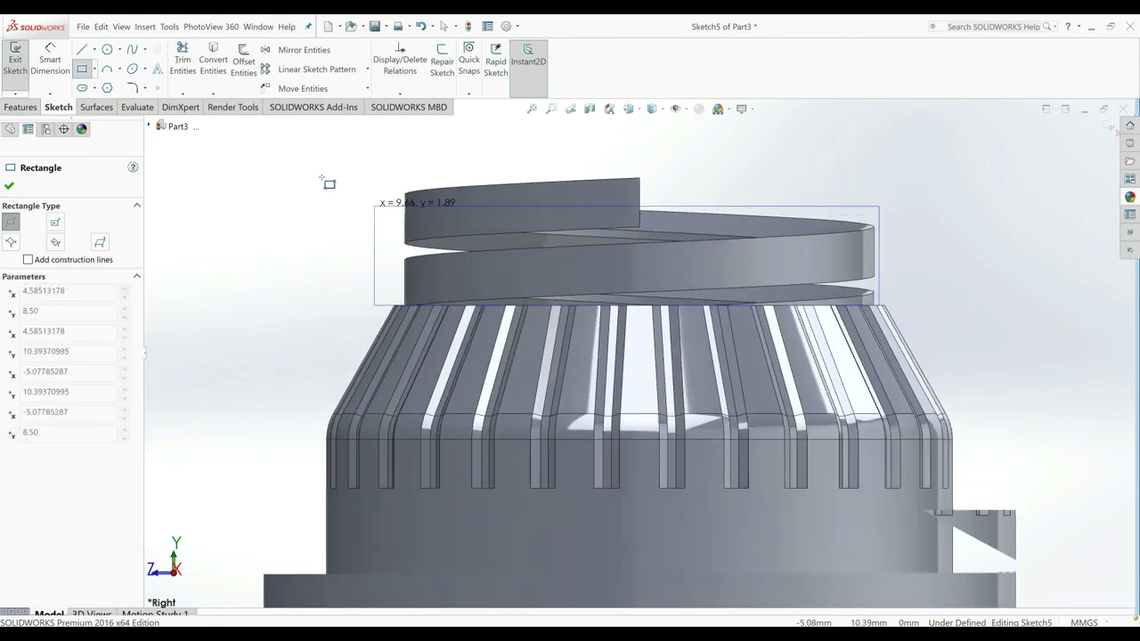
pyautogui.click(391, 187)
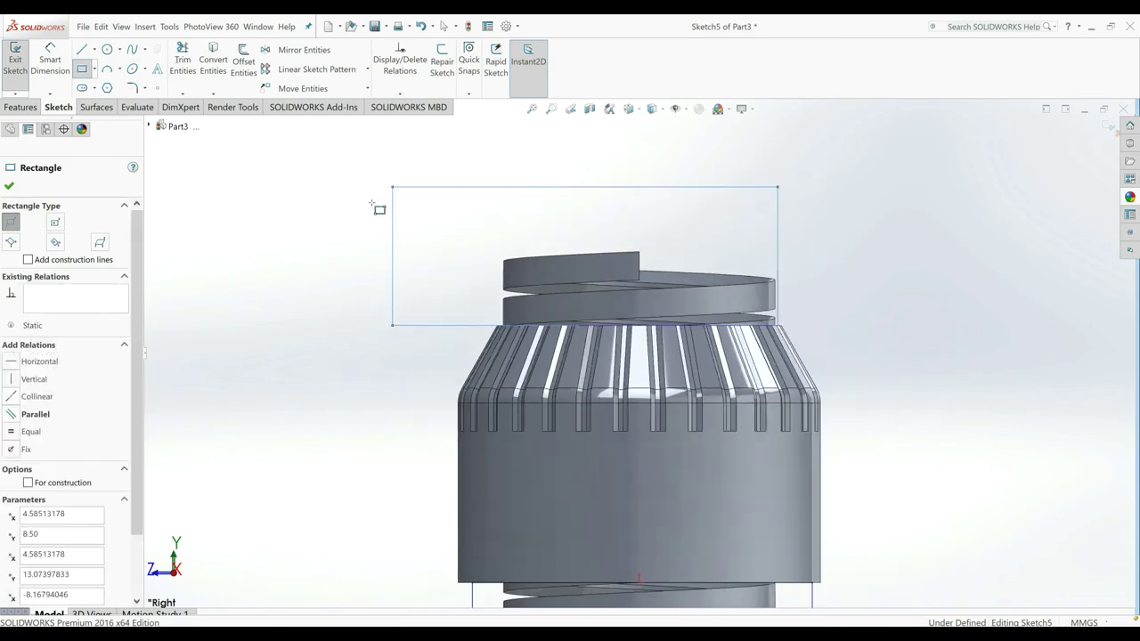
# Step: Extrude-cut the rectangles Through All - Both to trim the excess thread
pyautogui.click(31, 108)
pyautogui.click(197, 61)
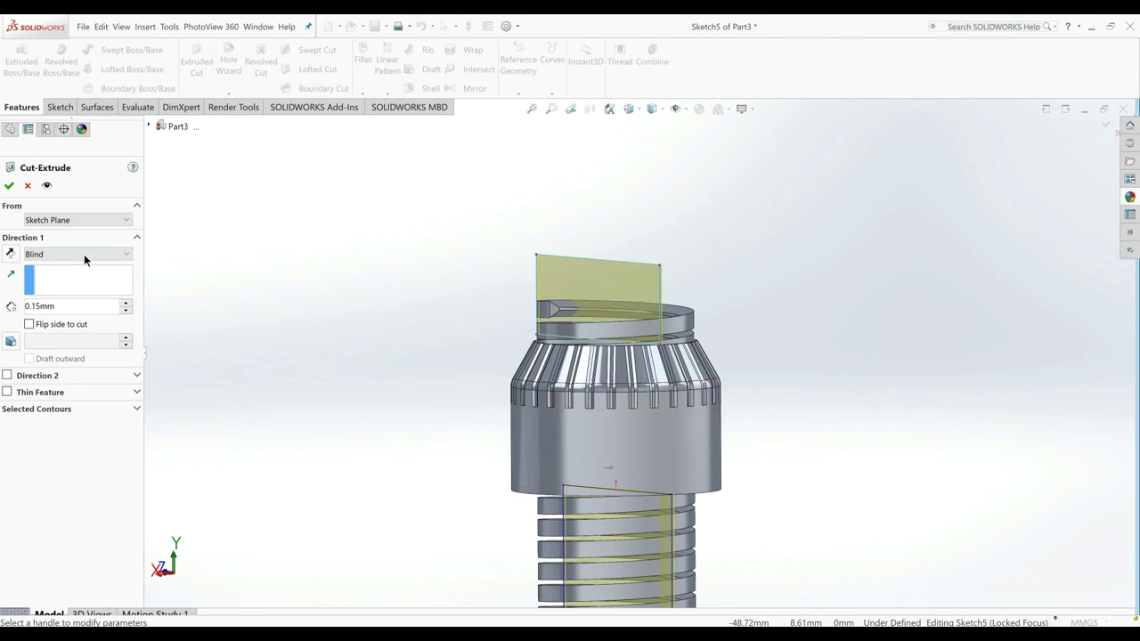
pyautogui.click(83, 254)
pyautogui.click(62, 288)
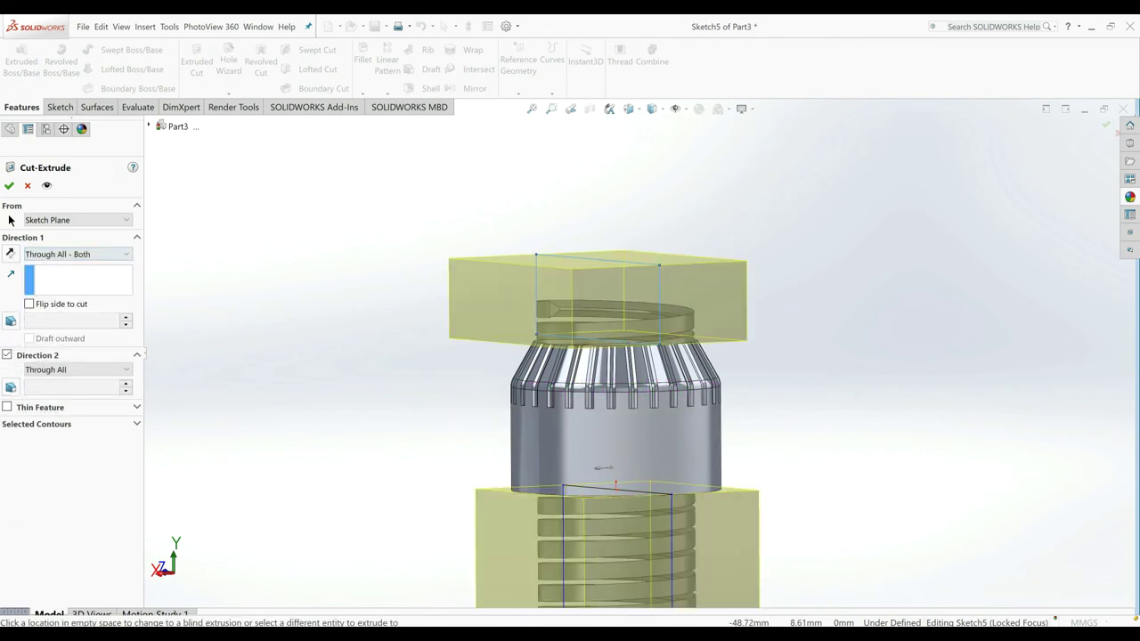
pyautogui.click(7, 185)
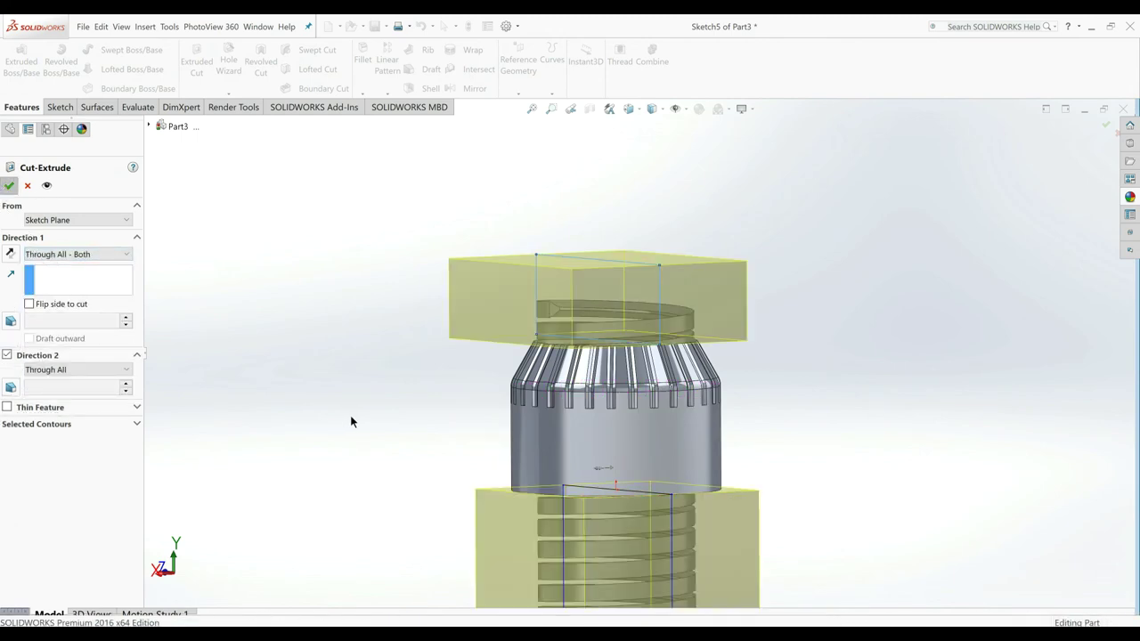
pyautogui.moveTo(540, 476)
pyautogui.mouseDown(button='middle')
pyautogui.moveTo(586, 175)
pyautogui.moveTo(614, 204)
pyautogui.moveTo(575, 232)
pyautogui.moveTo(562, 262)
pyautogui.moveTo(579, 347)
pyautogui.moveTo(436, 322)
pyautogui.moveTo(466, 374)
pyautogui.moveTo(373, 322)
pyautogui.mouseUp(button='middle')
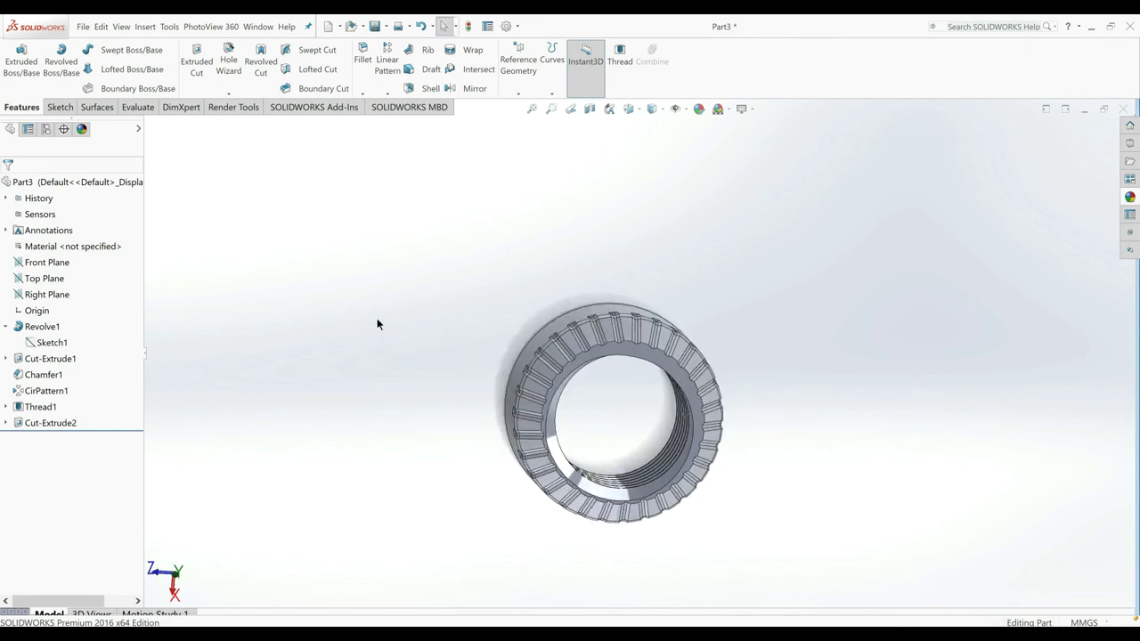
pyautogui.moveTo(642, 378); pyautogui.dragTo(562, 369, button='middle')
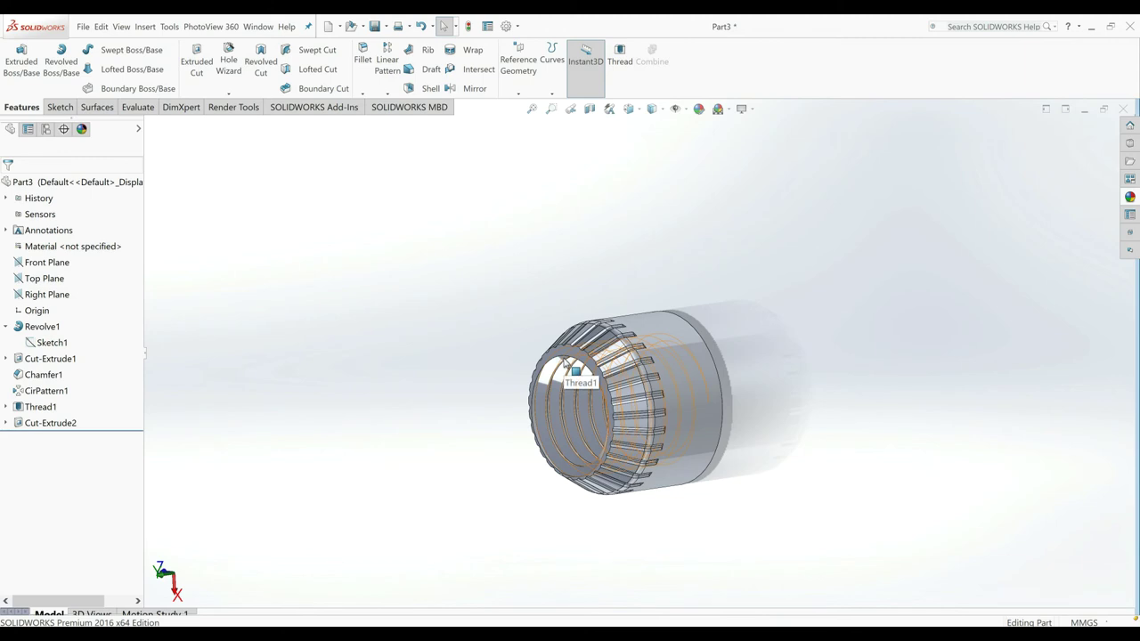
pyautogui.moveTo(628, 360)
pyautogui.mouseDown(button='middle')
pyautogui.moveTo(531, 385)
pyautogui.moveTo(499, 373)
pyautogui.mouseUp(button='middle')
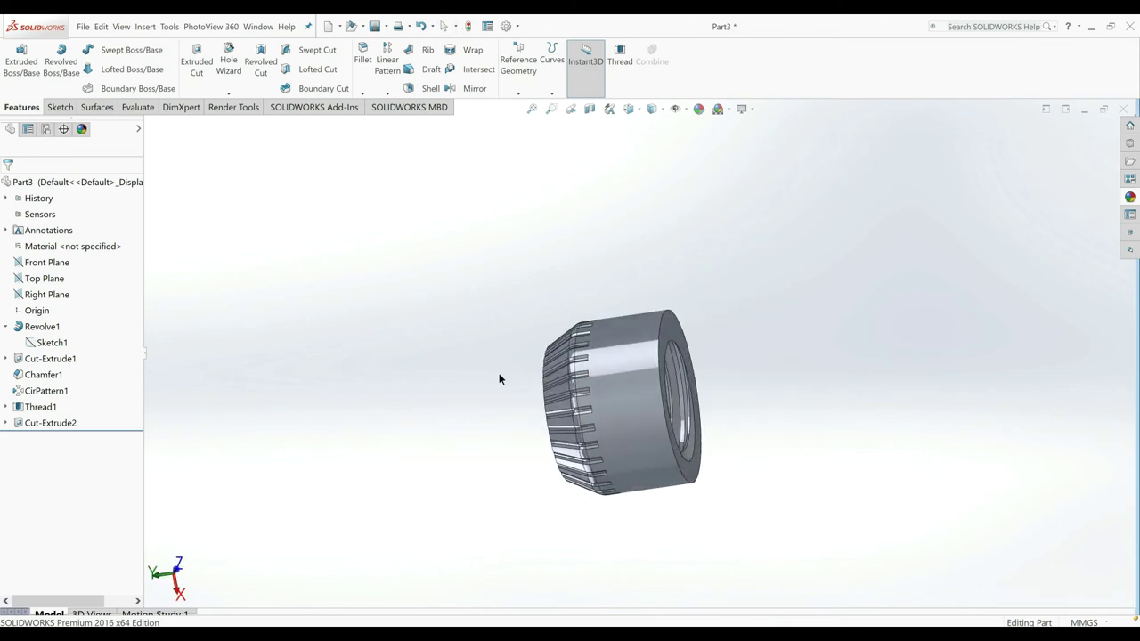
# Step: Fillet the outer rim edge on the nut's end with a 0.4 mm radius
pyautogui.click(361, 60)
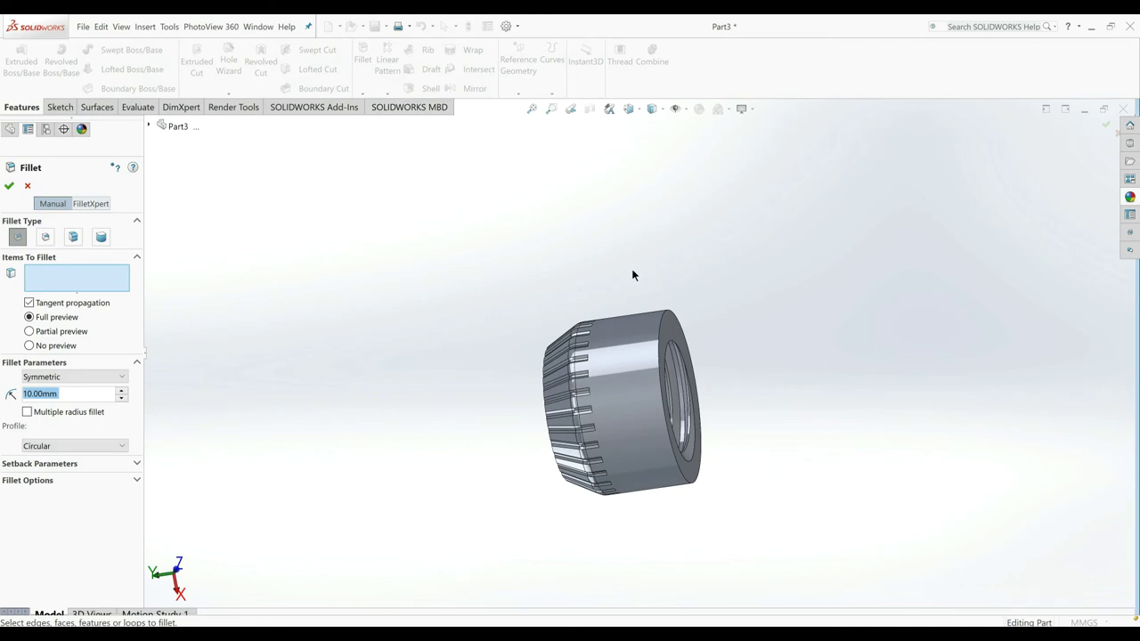
pyautogui.click(662, 323)
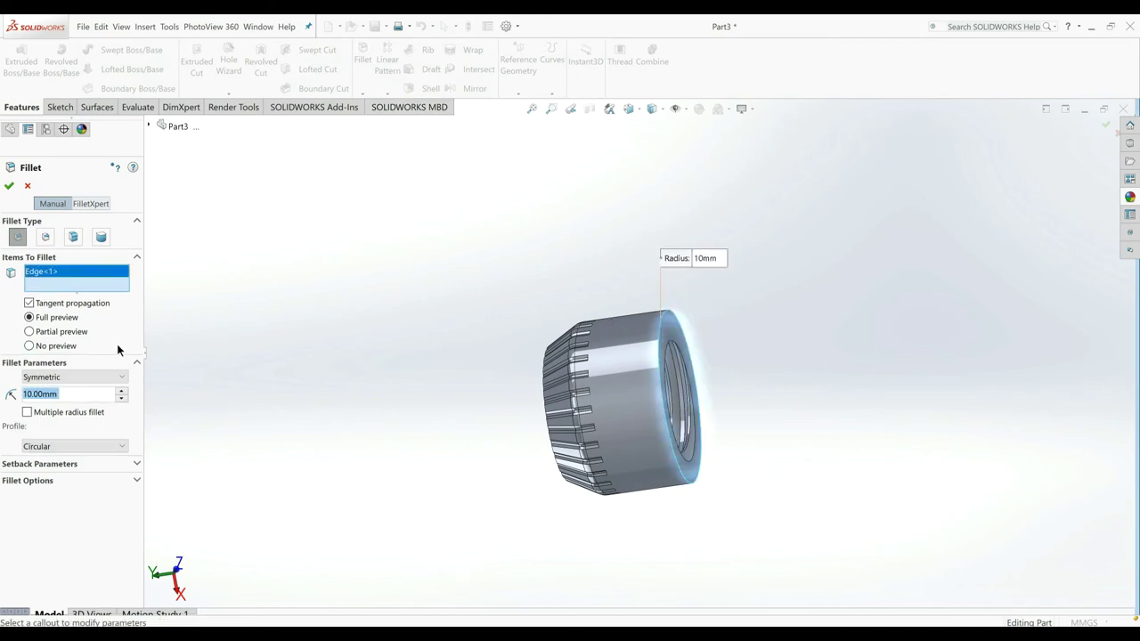
pyautogui.press('BackSpace')
pyautogui.write('4')
pyautogui.press('Return')
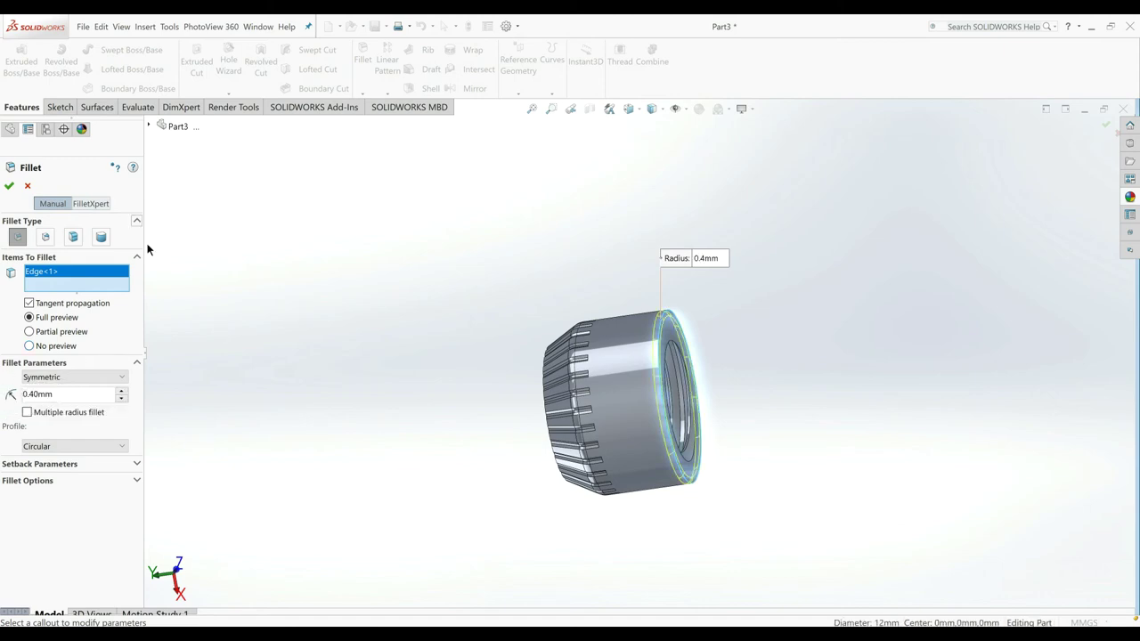
pyautogui.click(8, 187)
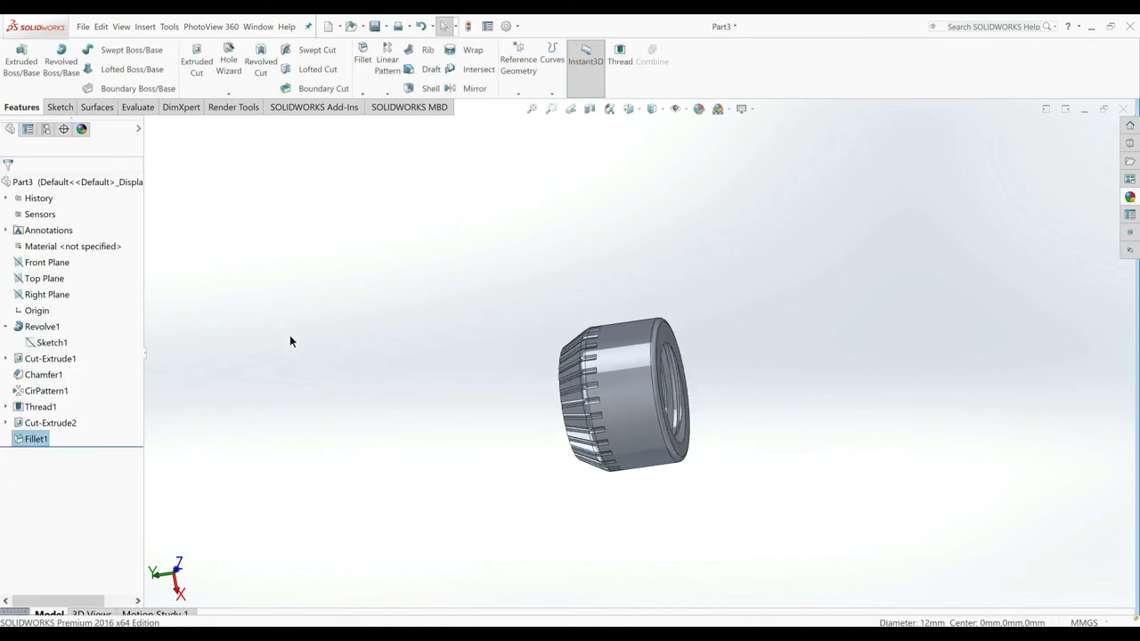
# Step: In a new Right Plane sketch, offset the nut's right side edge chain 0.10 inward
pyautogui.click(49, 294)
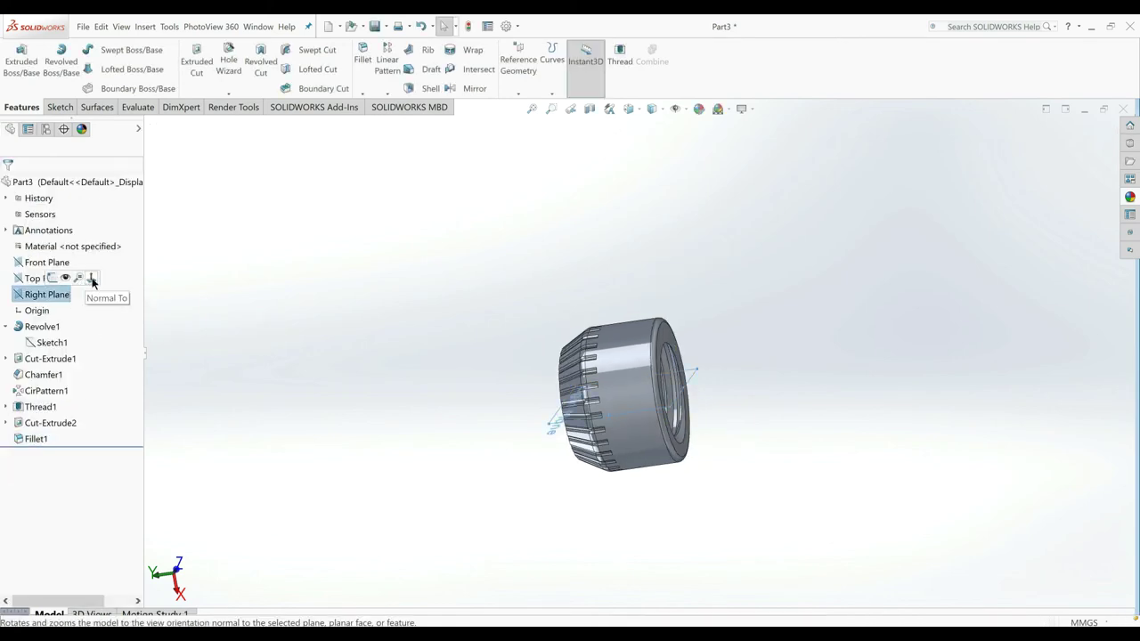
pyautogui.click(78, 280)
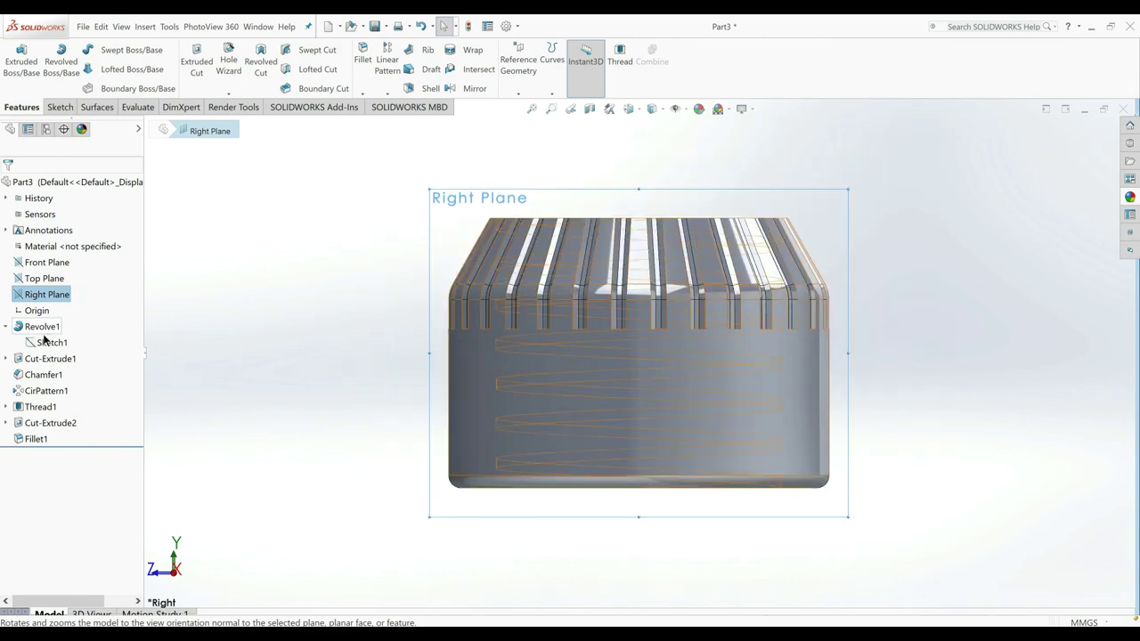
pyautogui.rightClick(55, 342)
pyautogui.click(238, 331)
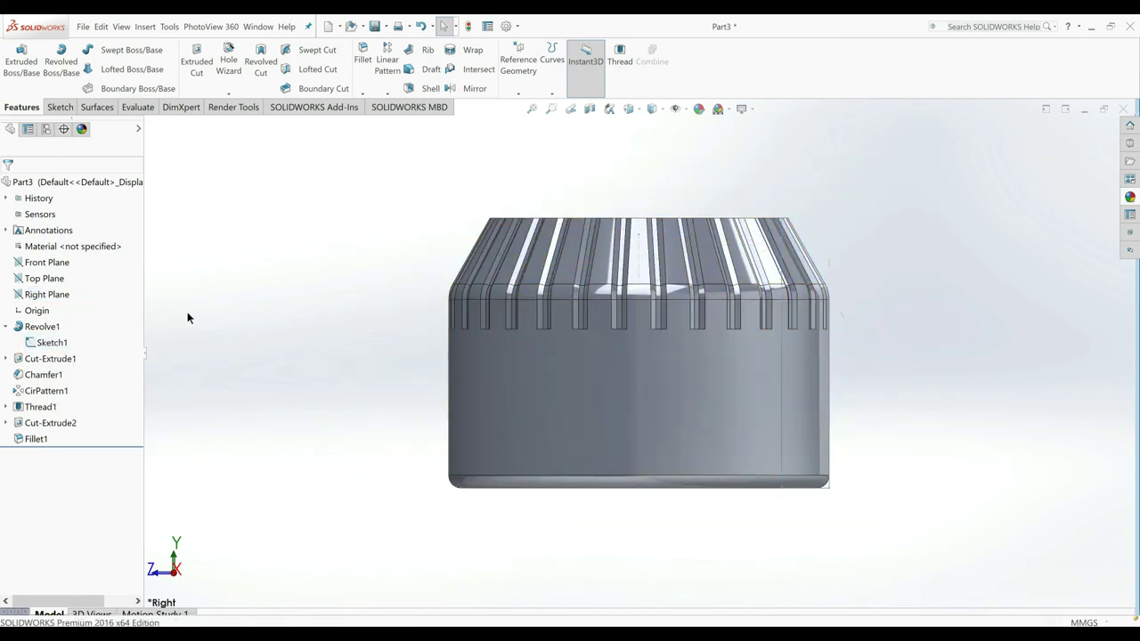
pyautogui.click(49, 294)
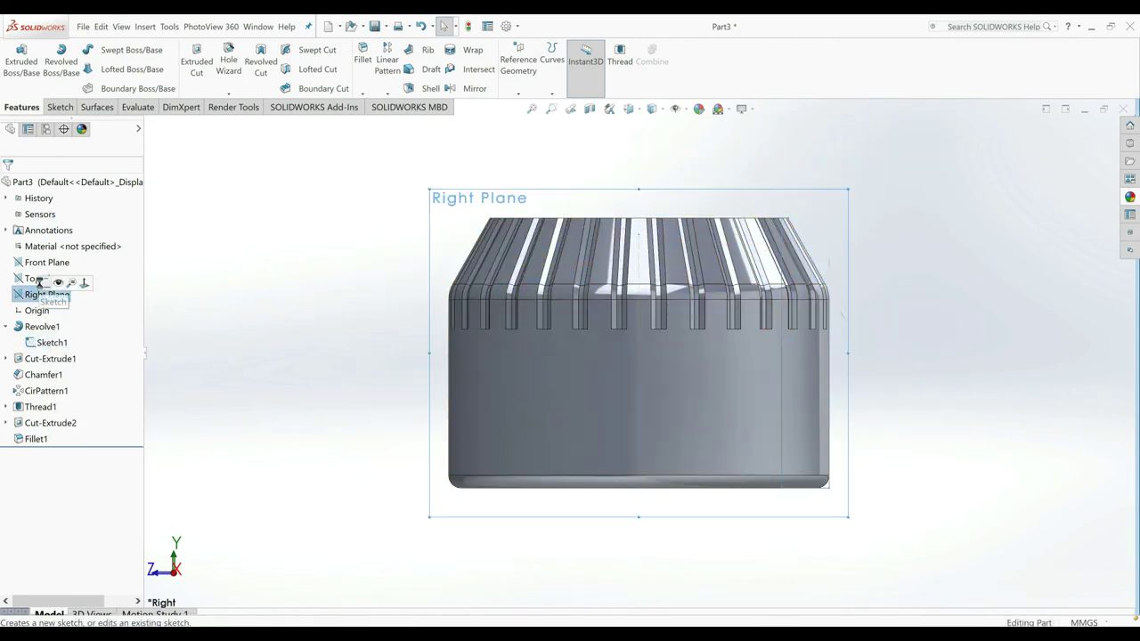
pyautogui.click(61, 279)
pyautogui.click(240, 64)
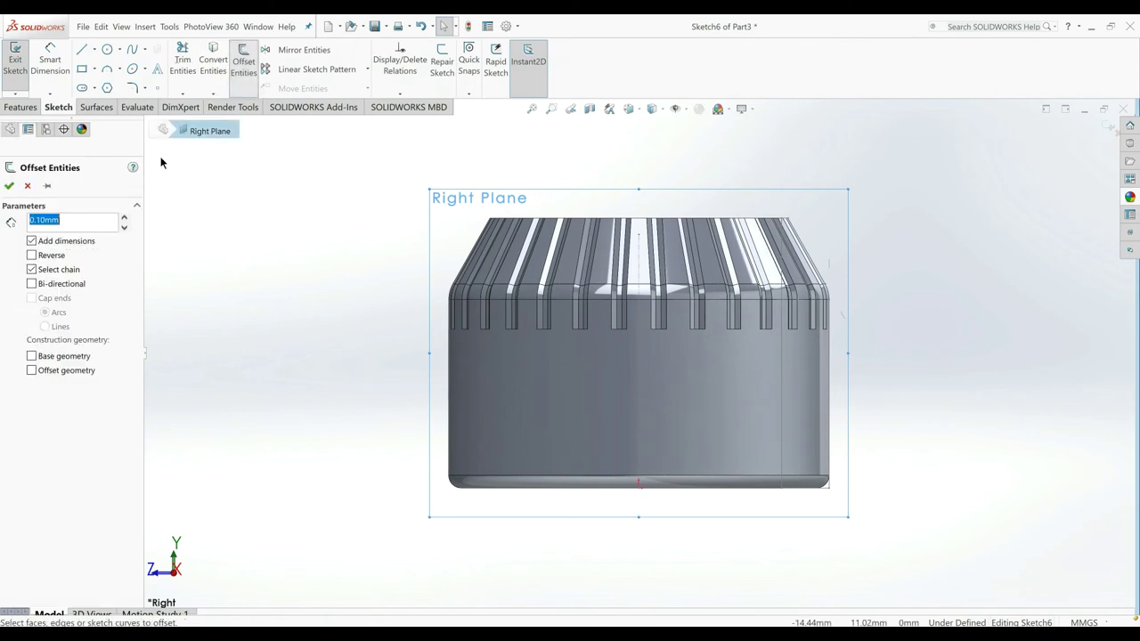
pyautogui.scroll(-1, 624, 405)
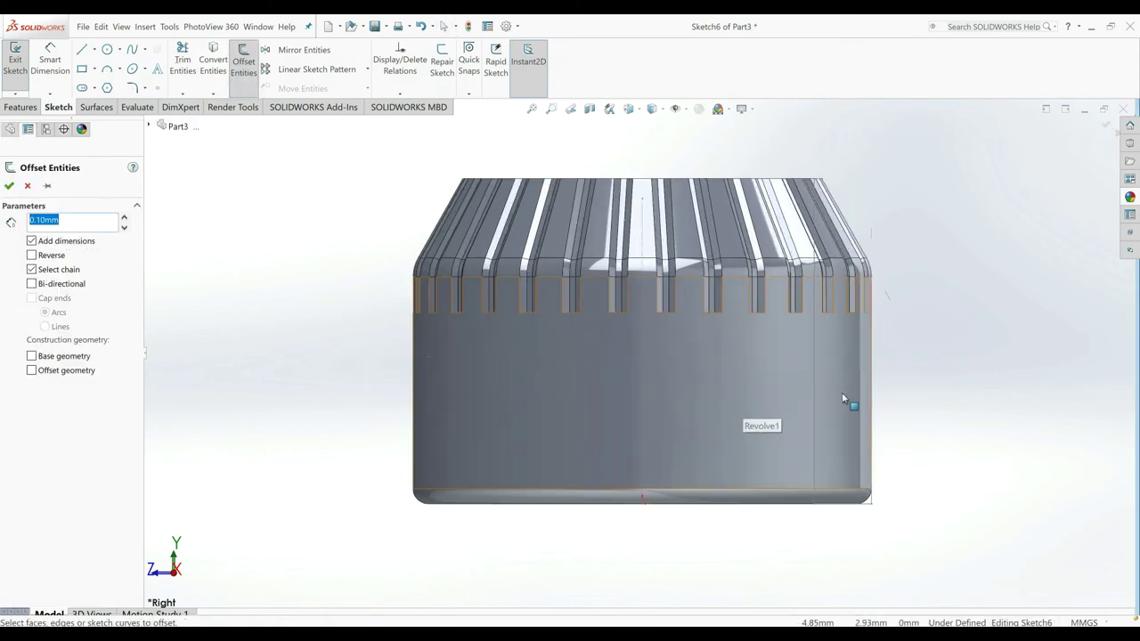
pyautogui.click(873, 405)
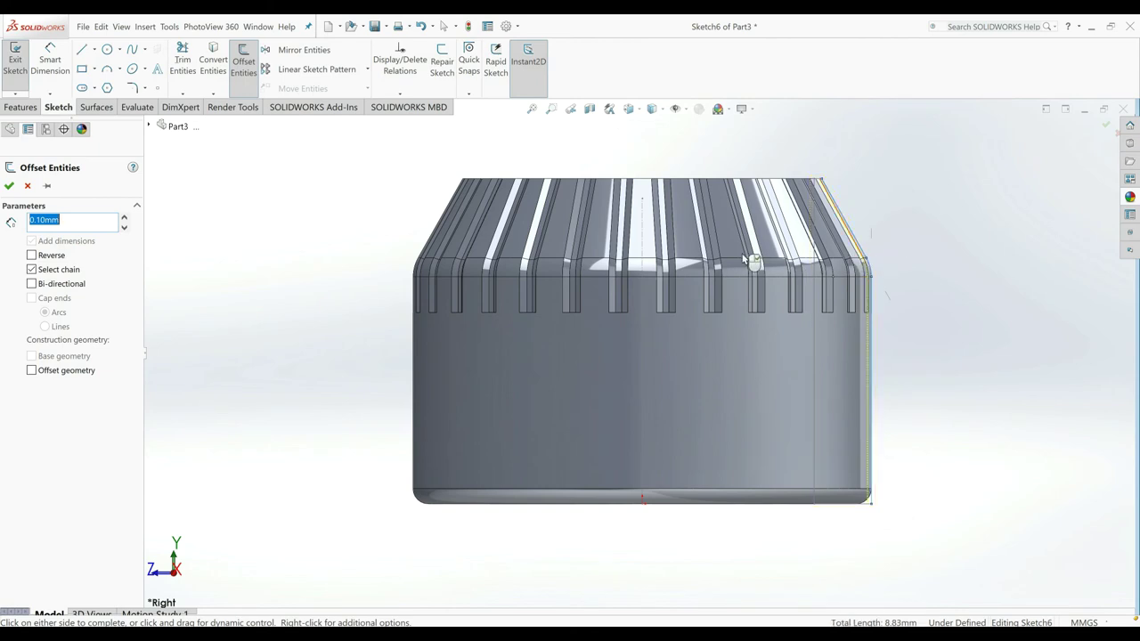
pyautogui.click(221, 254)
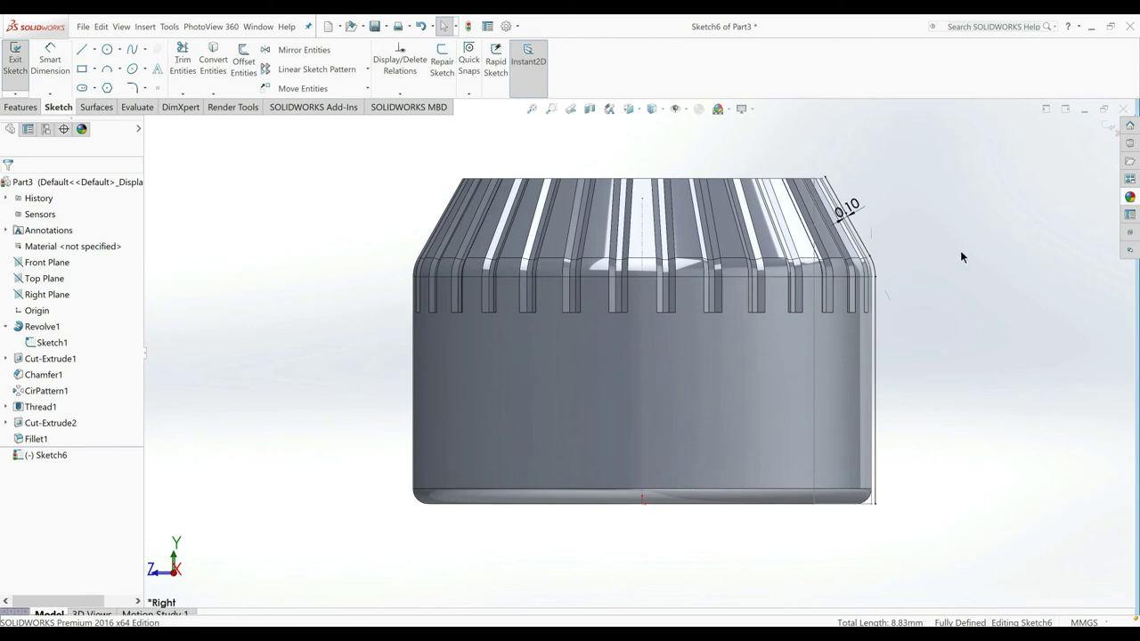
pyautogui.scroll(2, 935, 339)
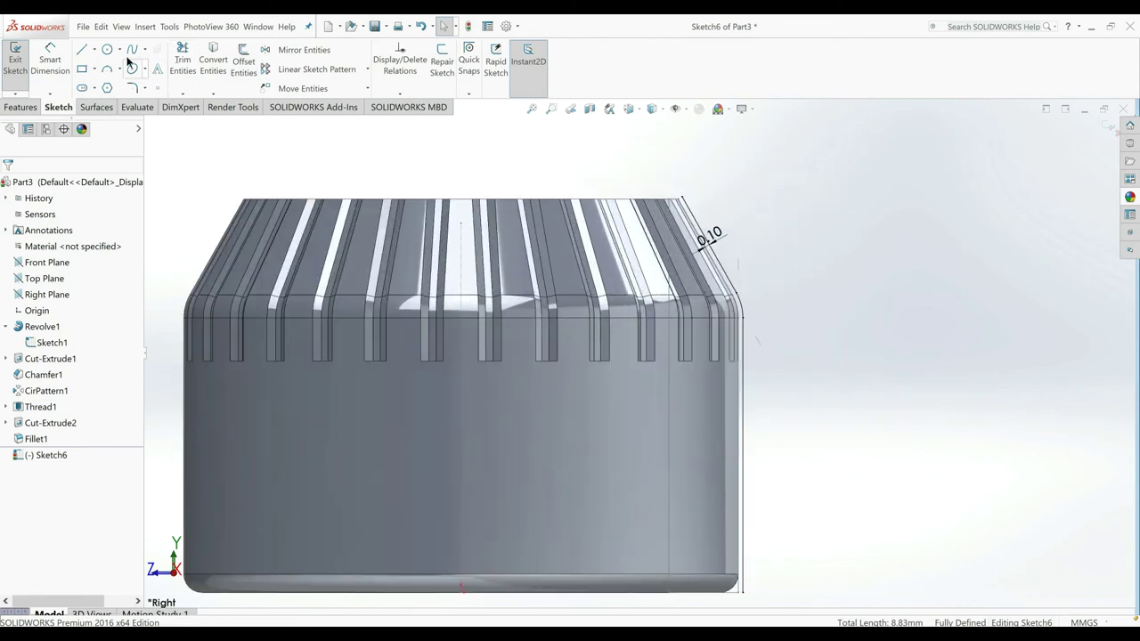
# Step: Add a vertical centreline up from the origin, exit Sketch6, and orbit to 3D
pyautogui.click(94, 50)
pyautogui.click(107, 79)
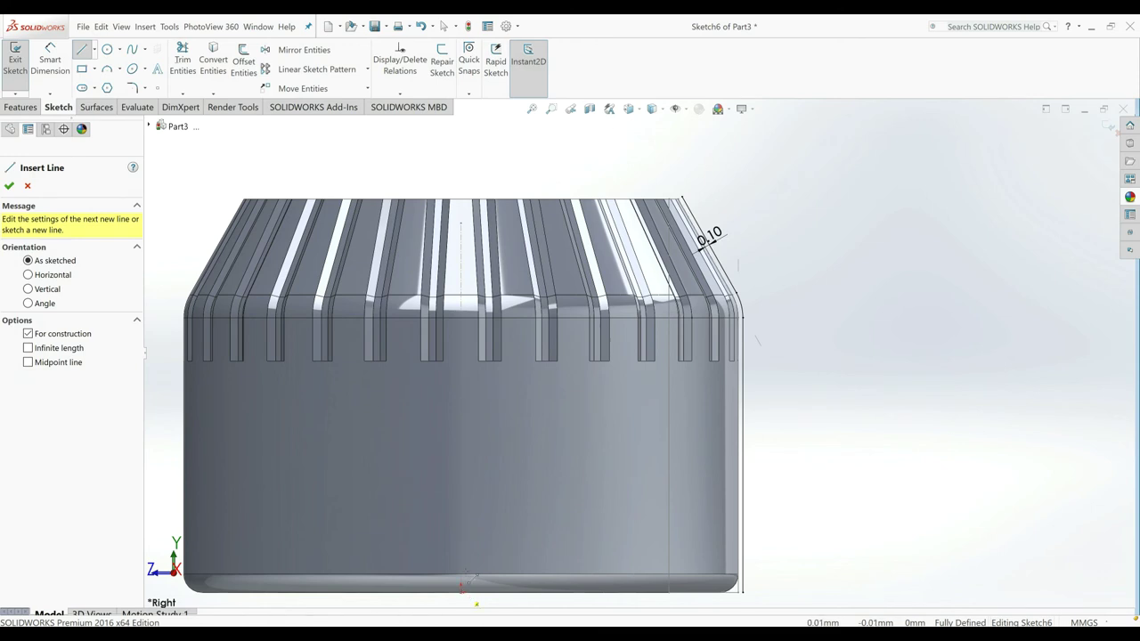
pyautogui.click(468, 401)
pyautogui.scroll(1, 448, 393)
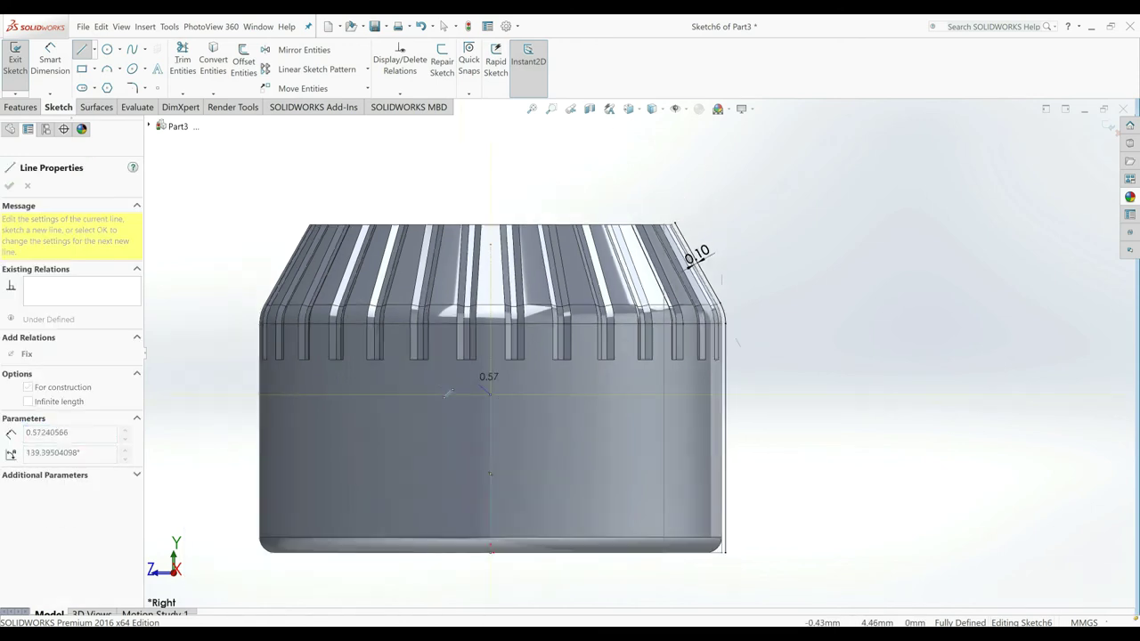
pyautogui.scroll(1, 448, 393)
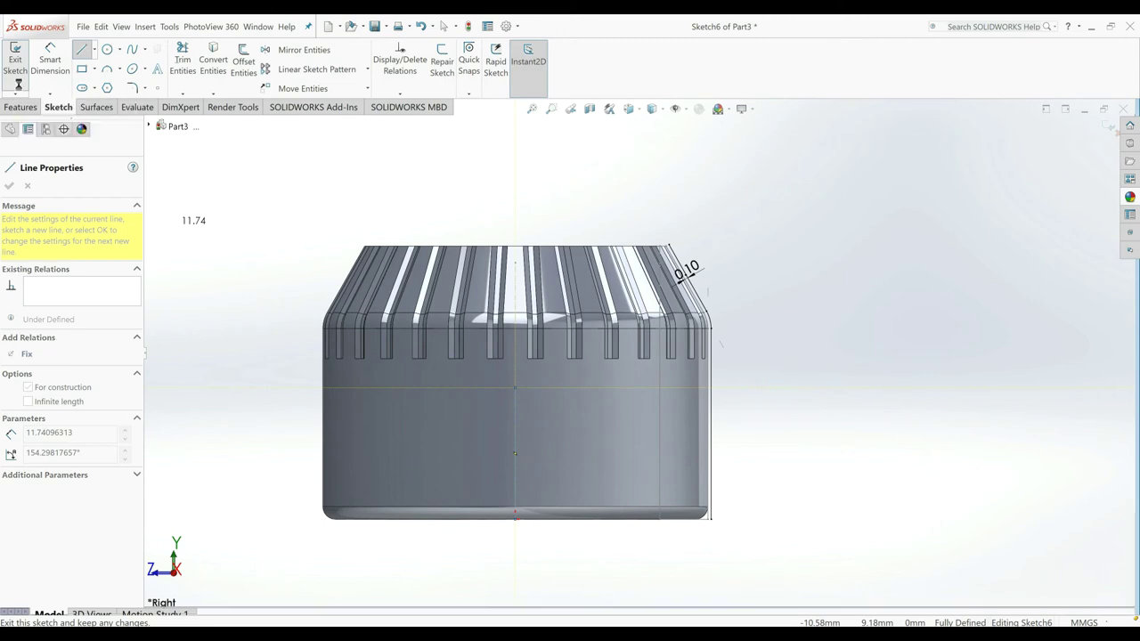
pyautogui.click(15, 60)
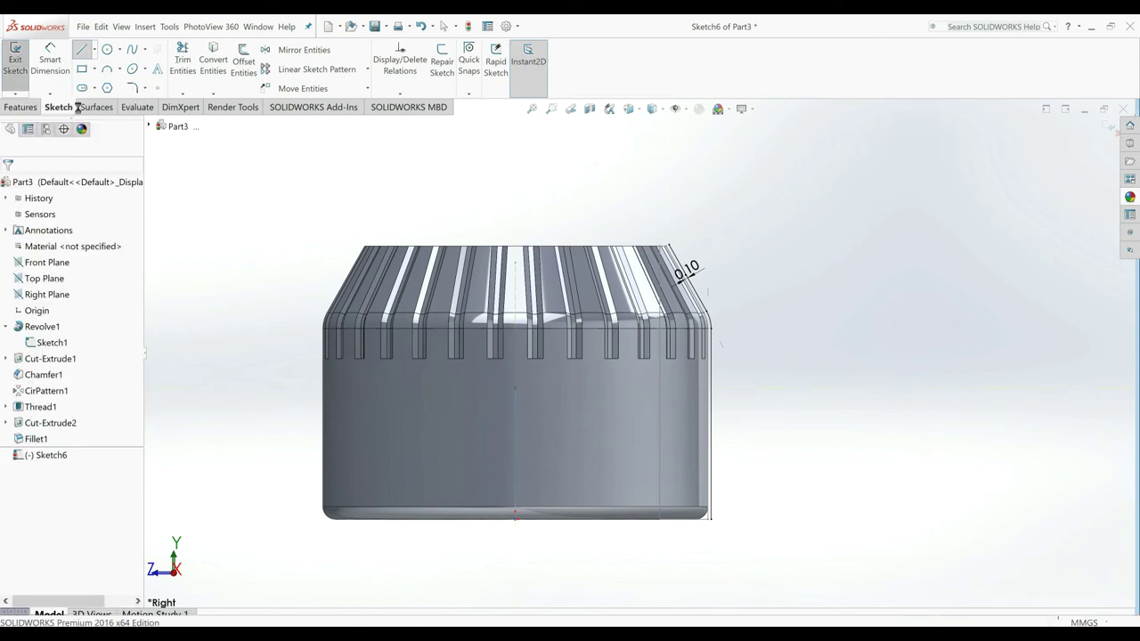
pyautogui.rightClick(54, 342)
pyautogui.click(276, 283)
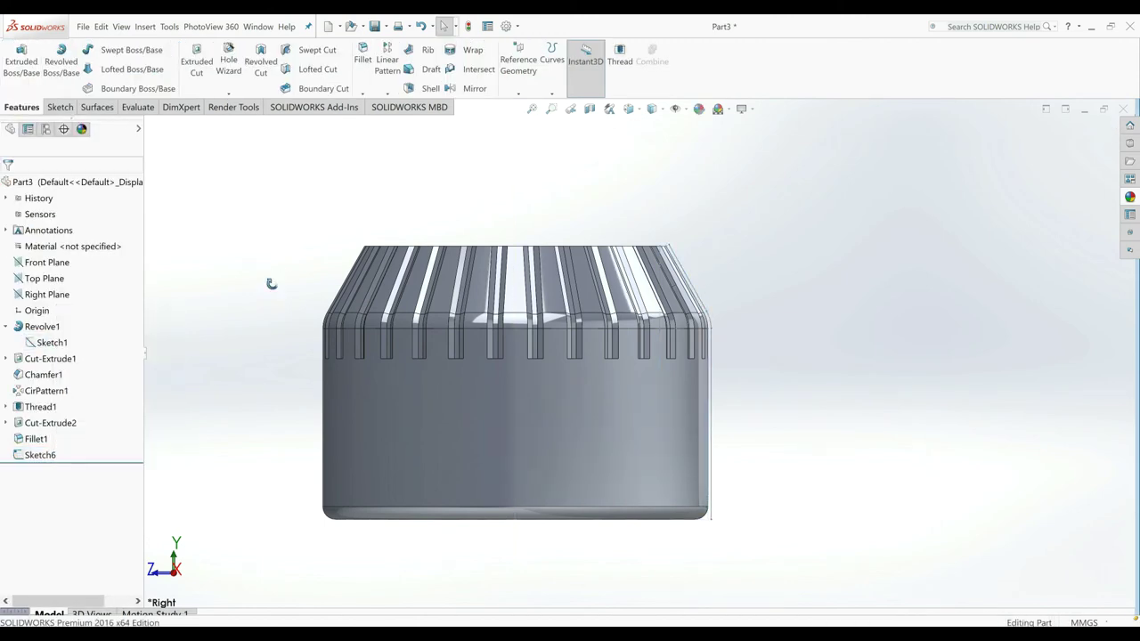
pyautogui.moveTo(269, 282)
pyautogui.mouseDown(button='middle')
pyautogui.moveTo(255, 321)
pyautogui.moveTo(279, 320)
pyautogui.moveTo(282, 295)
pyautogui.mouseUp(button='middle')
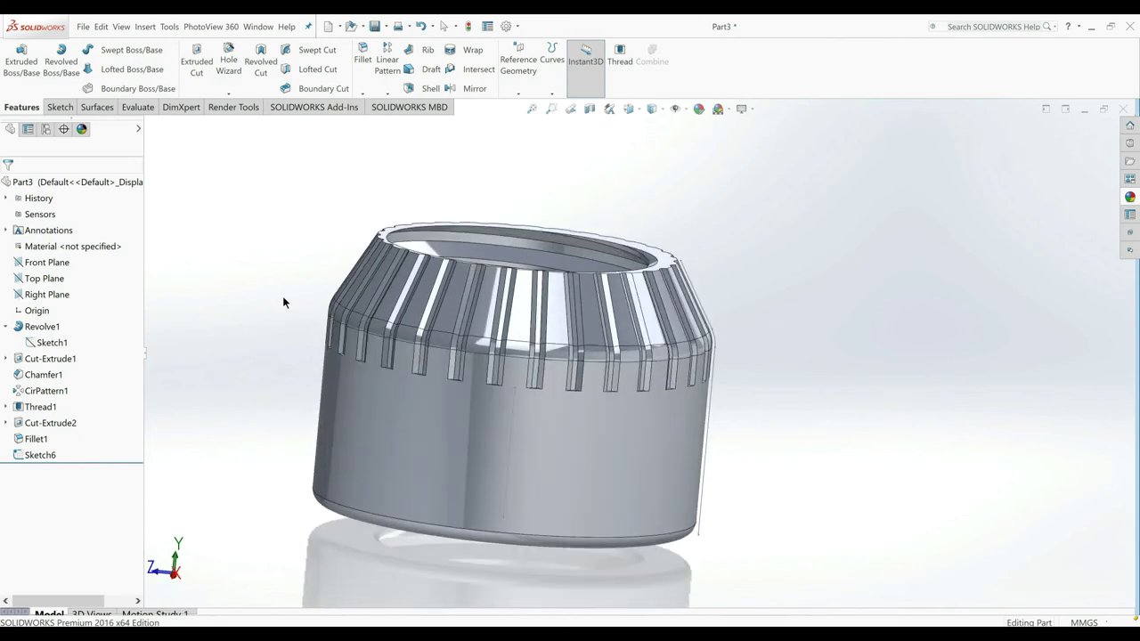
# Step: Create a 360° Blind revolved surface from Sketch6 about the sketch line
pyautogui.click(97, 108)
pyautogui.click(54, 61)
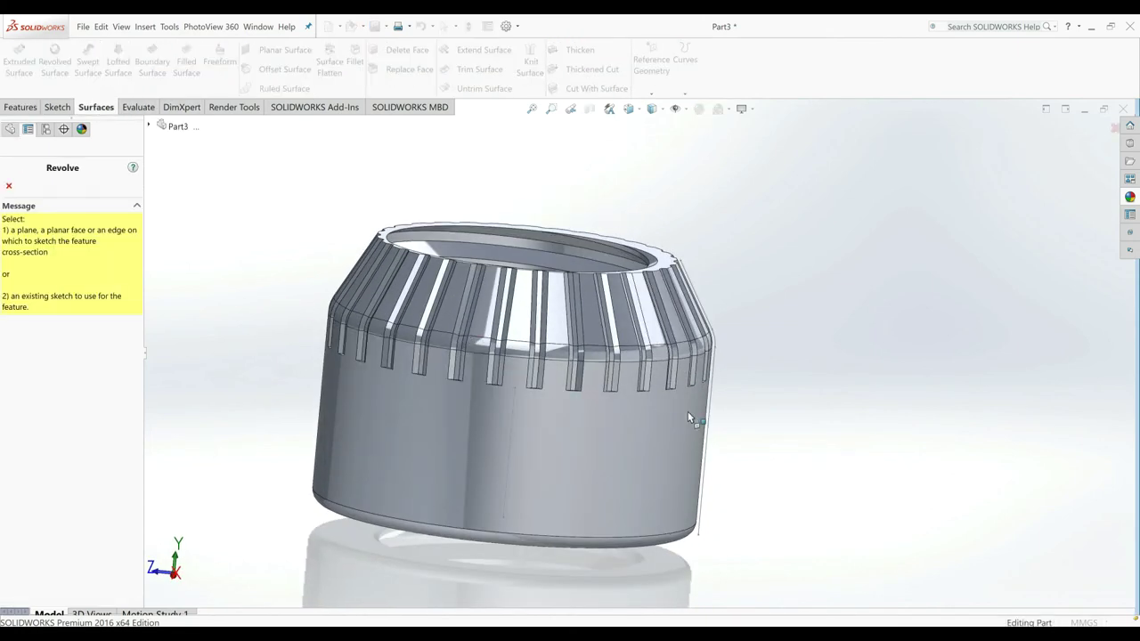
pyautogui.click(710, 413)
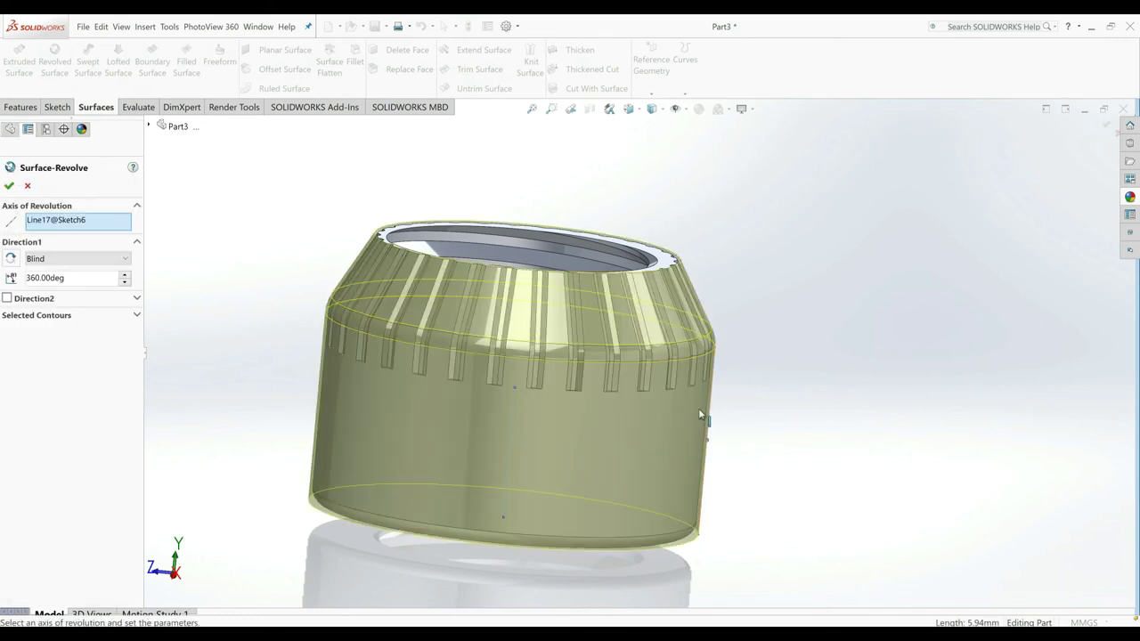
pyautogui.click(9, 185)
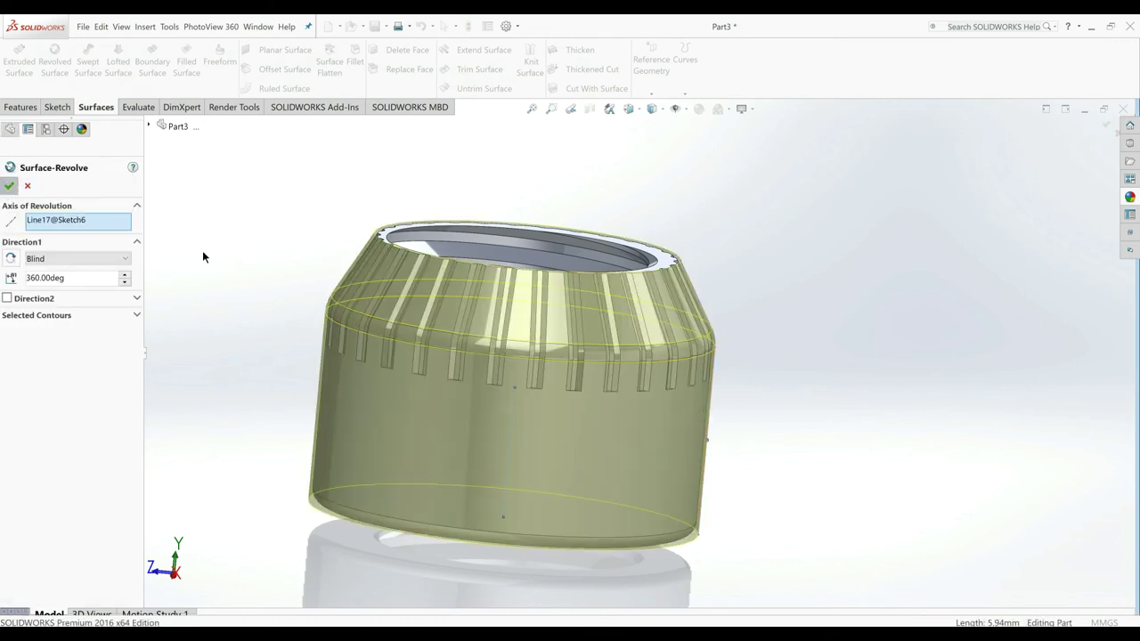
pyautogui.click(288, 318)
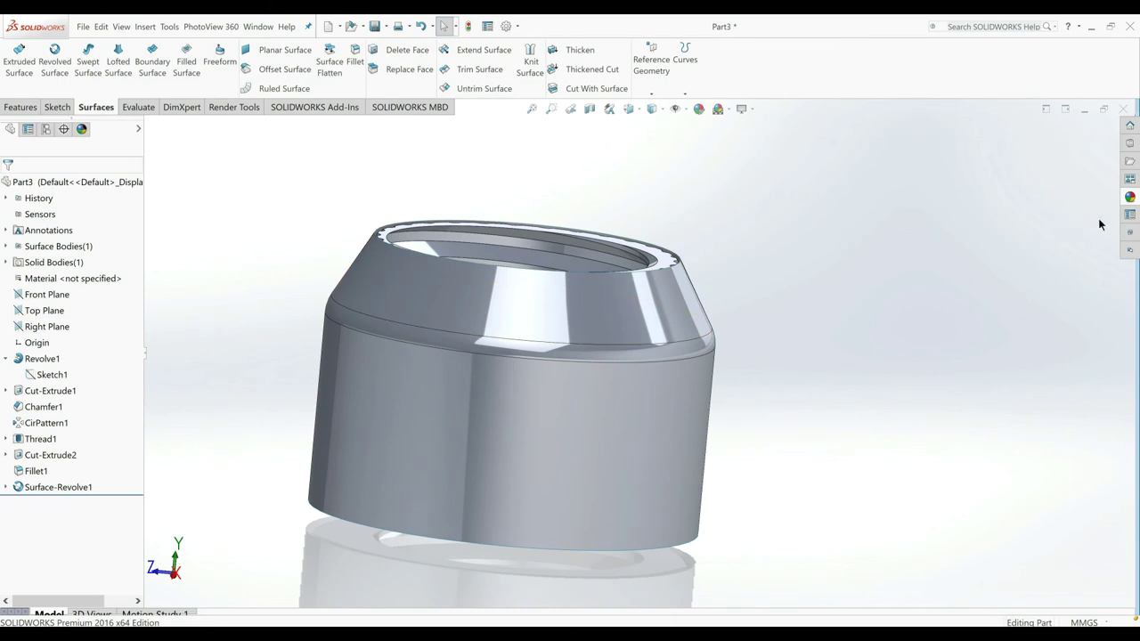
# Step: Apply brushed steel tinted yellow, then orbit to inspect the threaded bore
pyautogui.click(1130, 198)
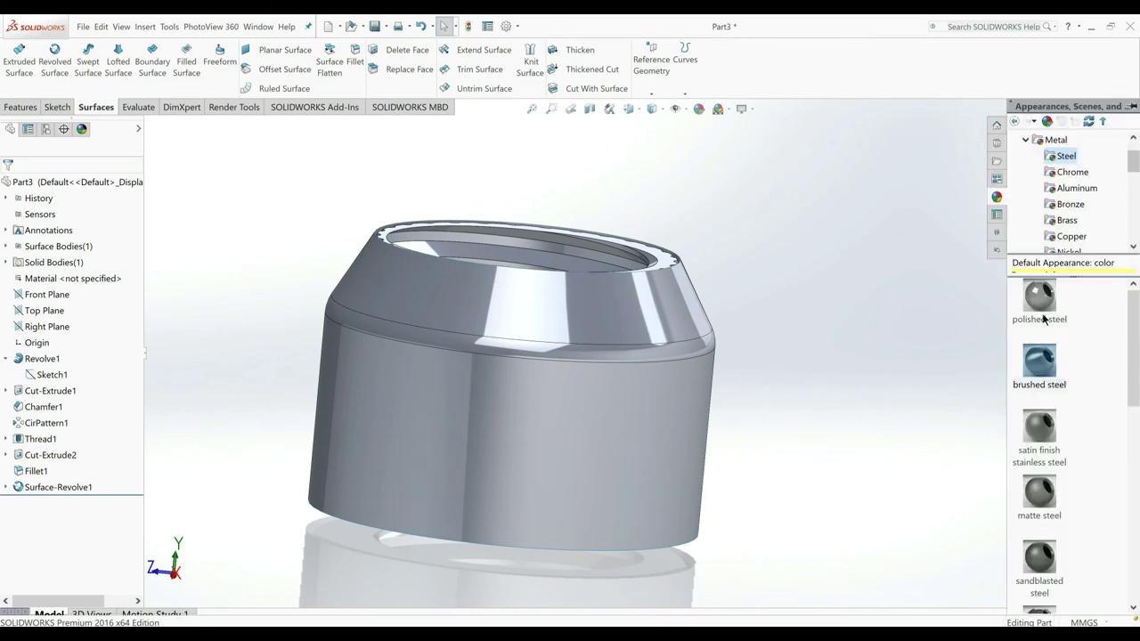
pyautogui.doubleClick(1046, 369)
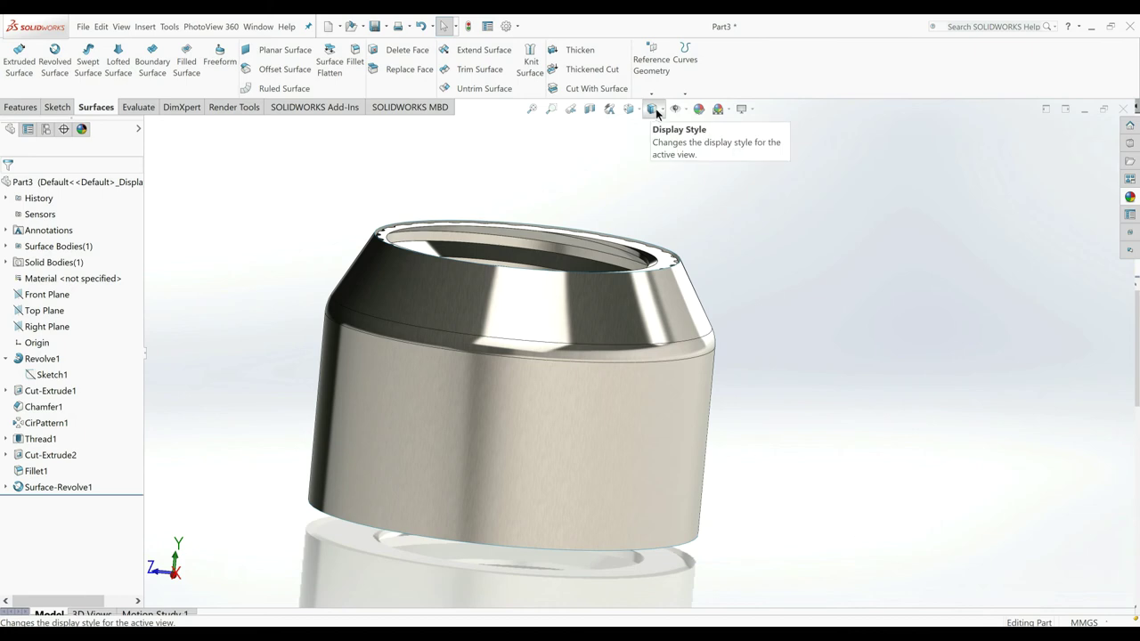
pyautogui.click(656, 110)
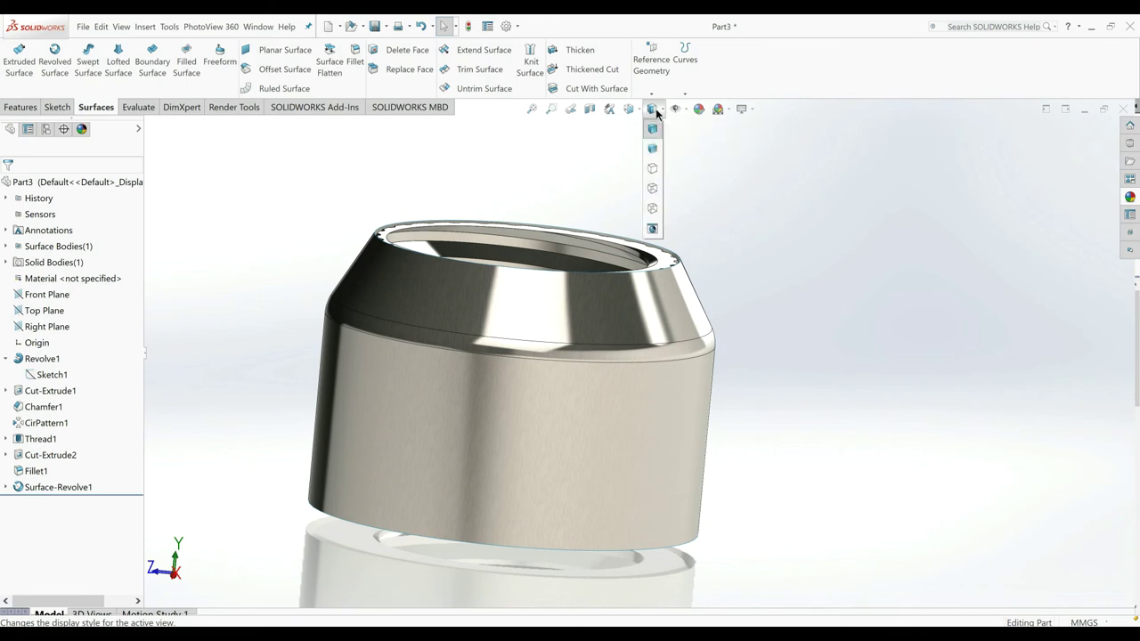
pyautogui.click(711, 108)
pyautogui.click(711, 108)
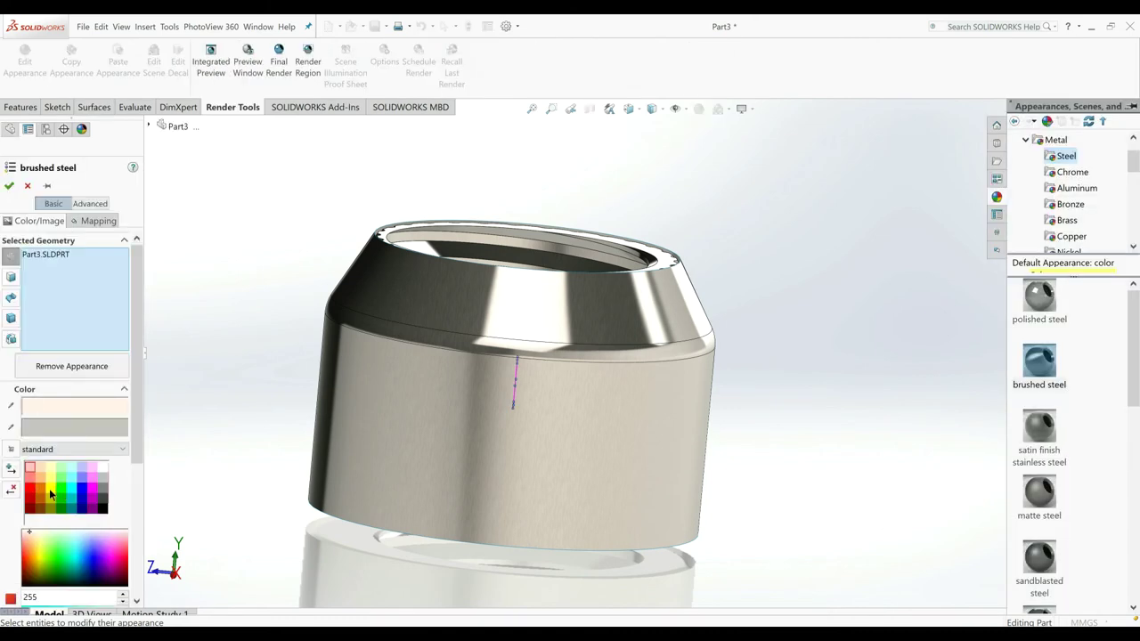
pyautogui.click(51, 492)
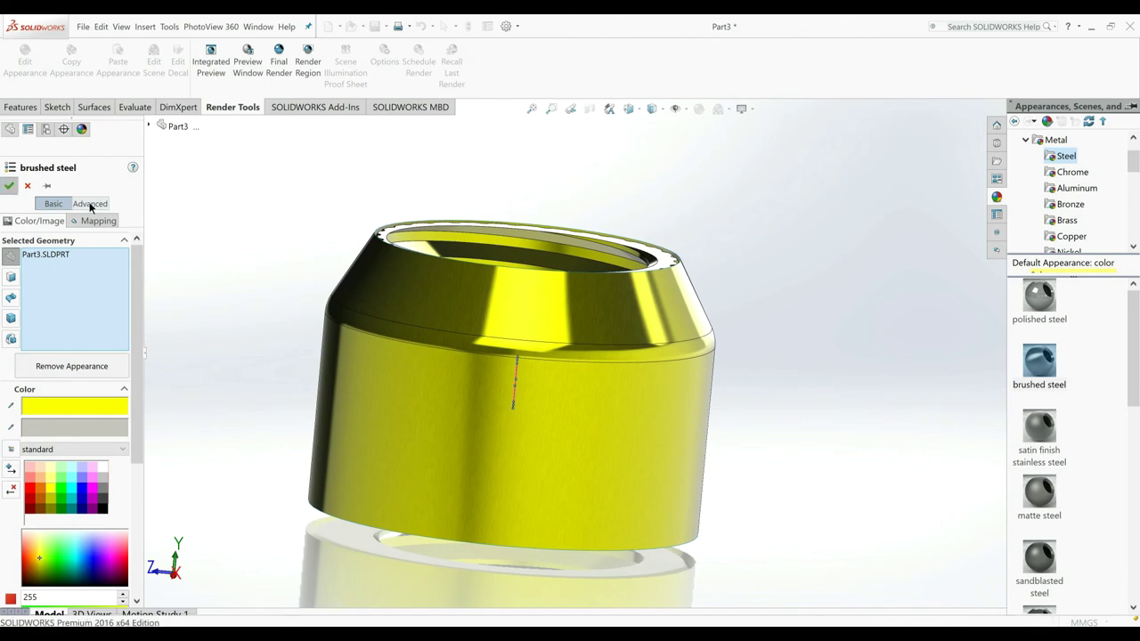
pyautogui.click(9, 185)
pyautogui.moveTo(347, 325)
pyautogui.mouseDown(button='middle')
pyautogui.moveTo(278, 335)
pyautogui.moveTo(279, 463)
pyautogui.moveTo(280, 347)
pyautogui.mouseUp(button='middle')
pyautogui.moveTo(626, 274); pyautogui.dragTo(682, 415, button='middle')
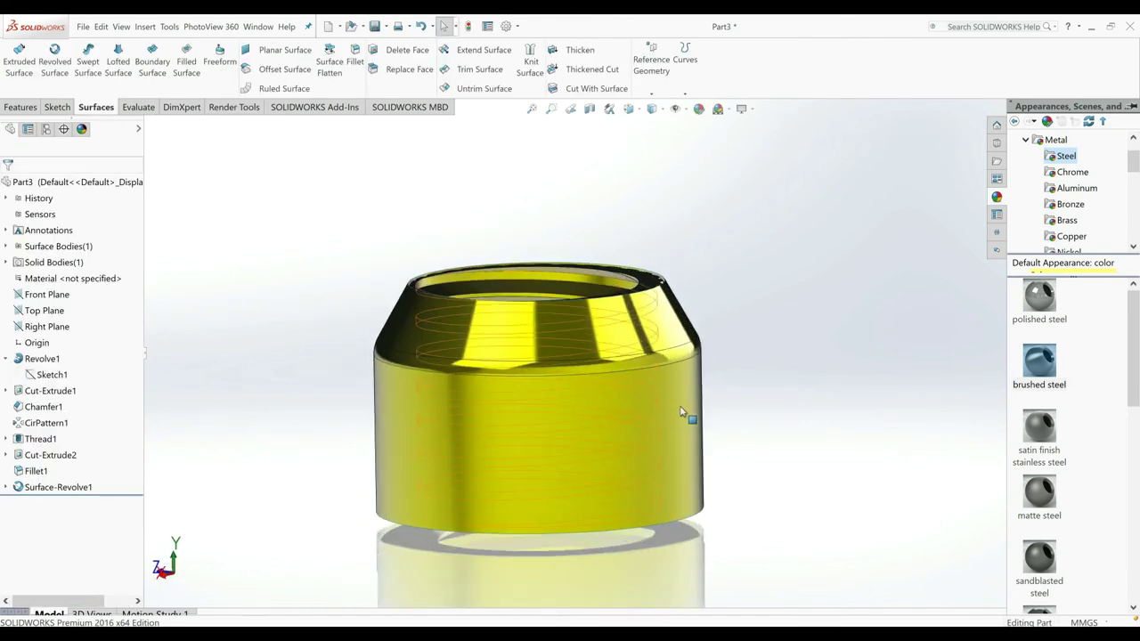
pyautogui.scroll(-3, 582, 399)
pyautogui.moveTo(582, 399)
pyautogui.mouseDown(button='middle')
pyautogui.moveTo(634, 481)
pyautogui.moveTo(605, 407)
pyautogui.mouseUp(button='middle')
pyautogui.scroll(2, 635, 481)
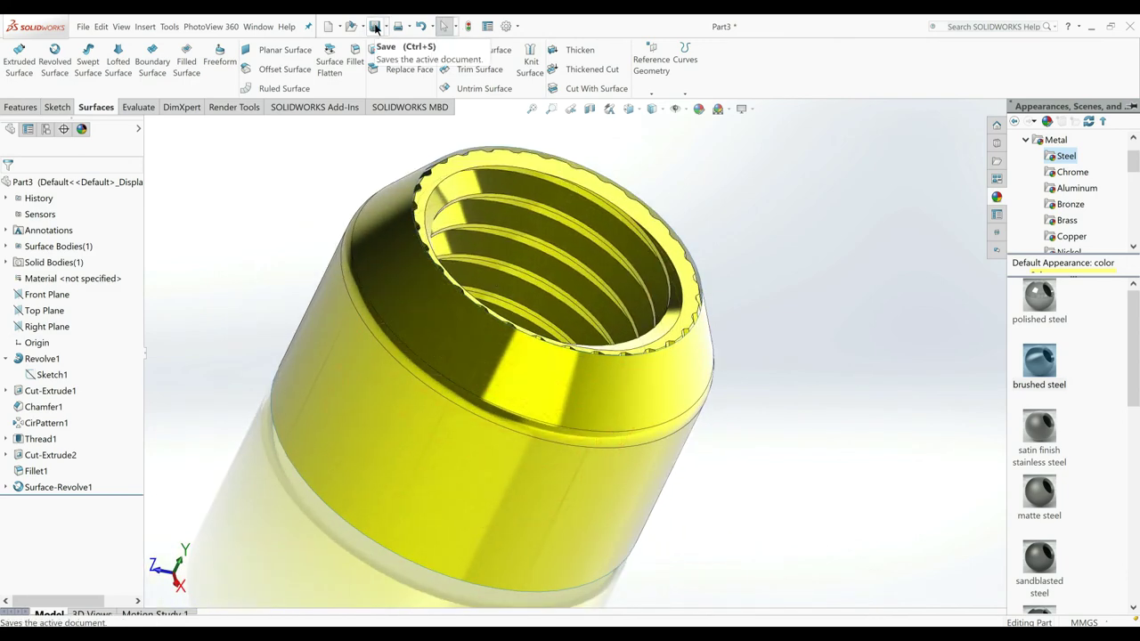
# Step: Save the part as Part5.SLDPRT, changing the default name's number to 5
pyautogui.click(375, 28)
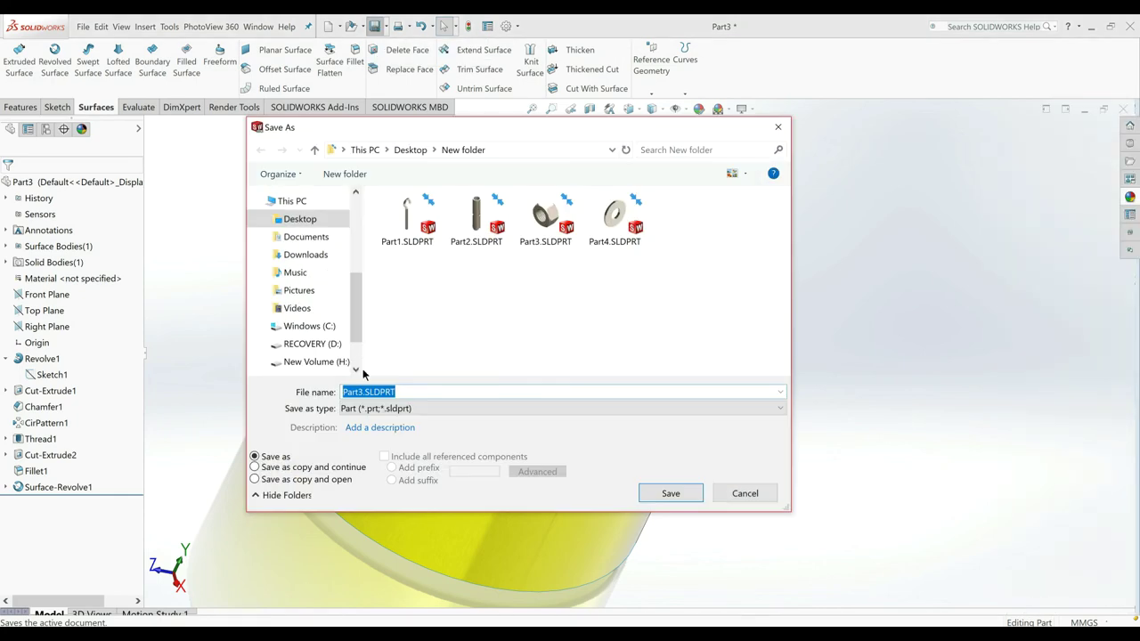
pyautogui.press('BackSpace')
pyautogui.write('5')
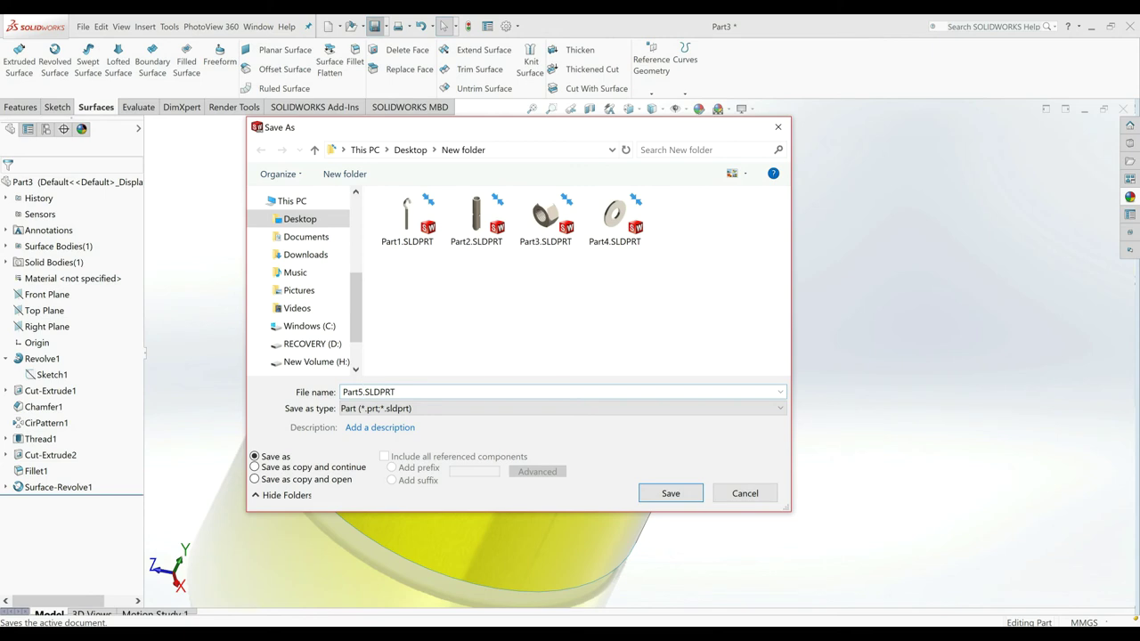
pyautogui.click(670, 494)
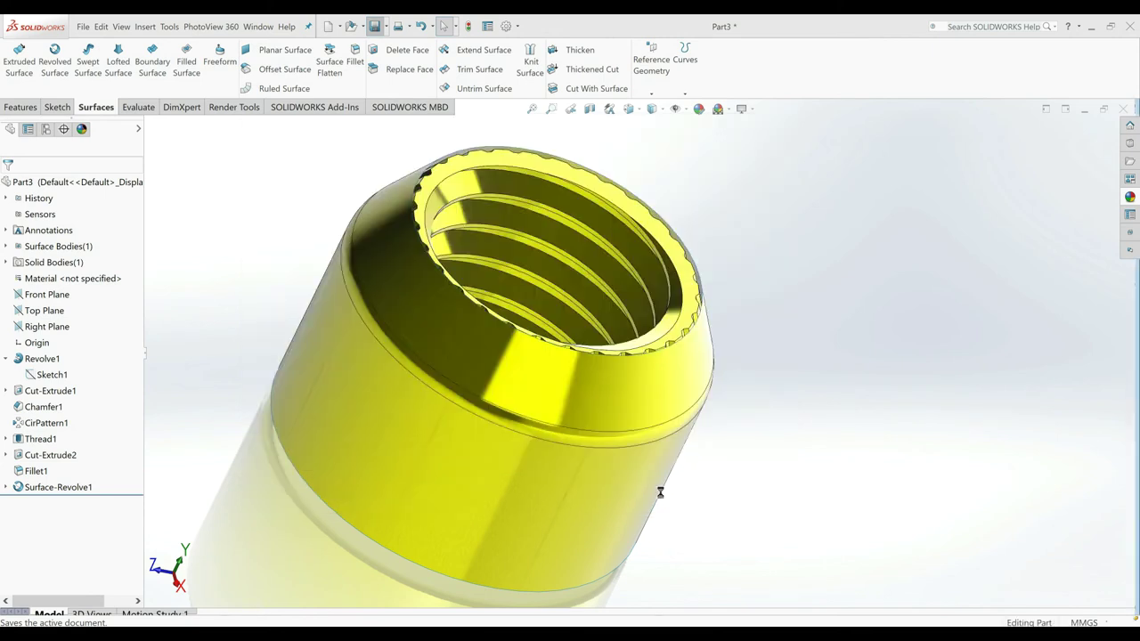
pyautogui.rightClick(58, 487)
pyautogui.click(73, 409)
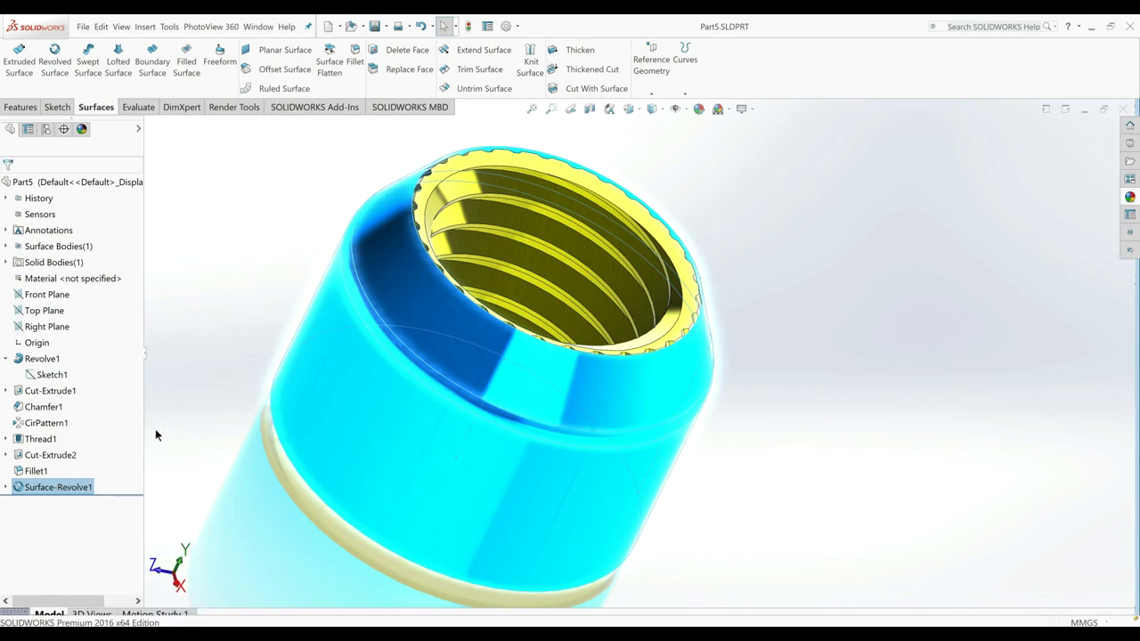
pyautogui.rightClick(81, 490)
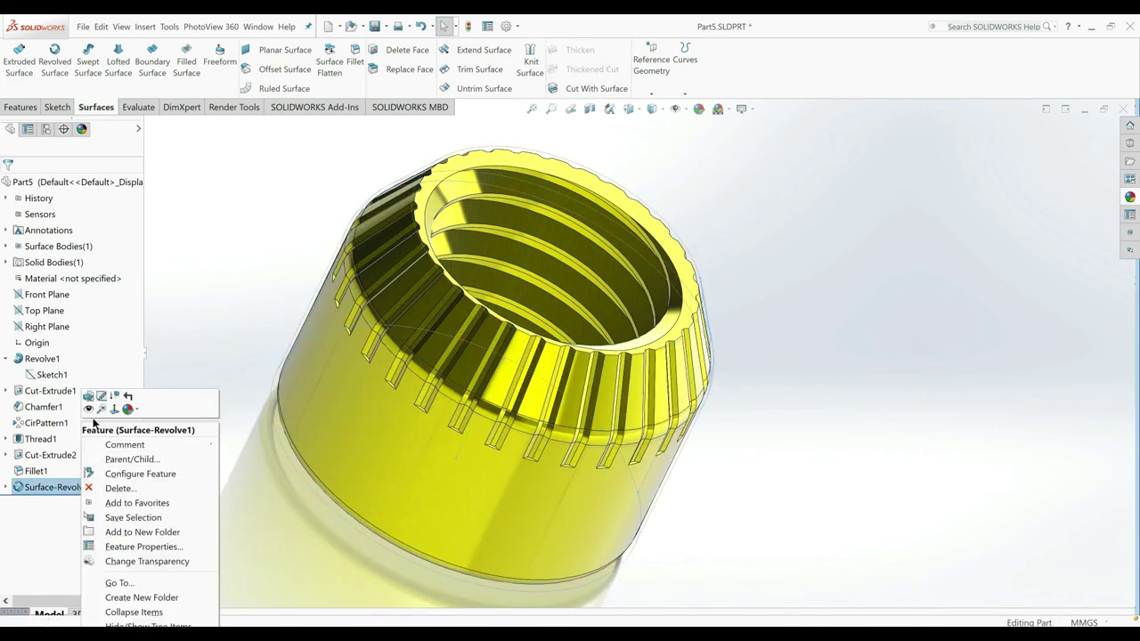
pyautogui.click(91, 403)
pyautogui.click(178, 252)
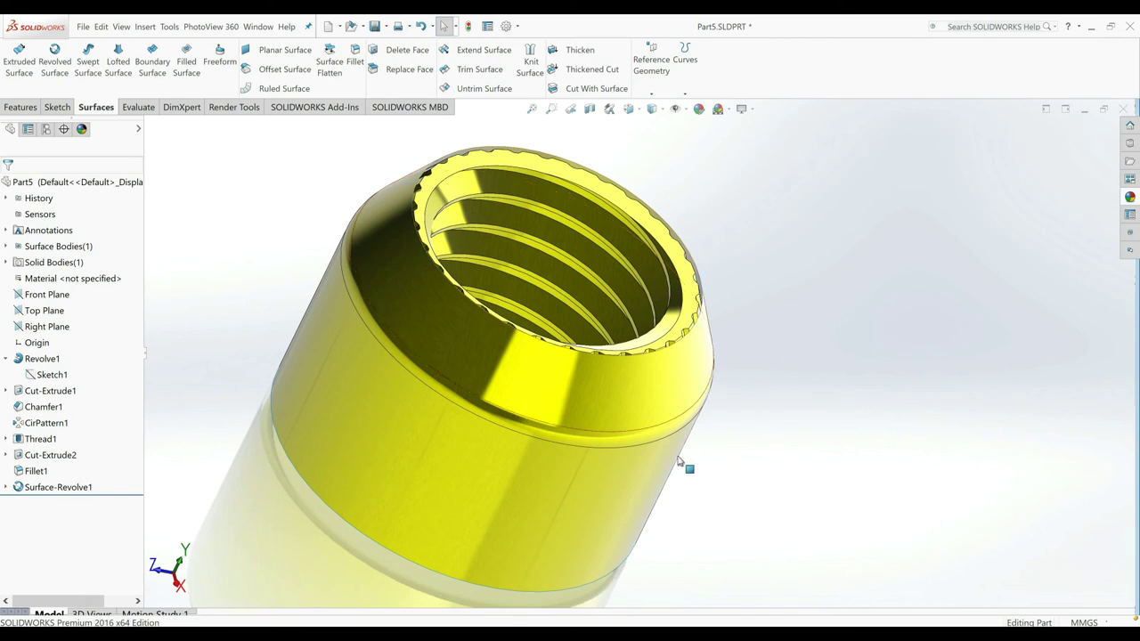
pyautogui.moveTo(677, 469); pyautogui.dragTo(614, 375, button='middle')
pyautogui.rightClick(65, 492)
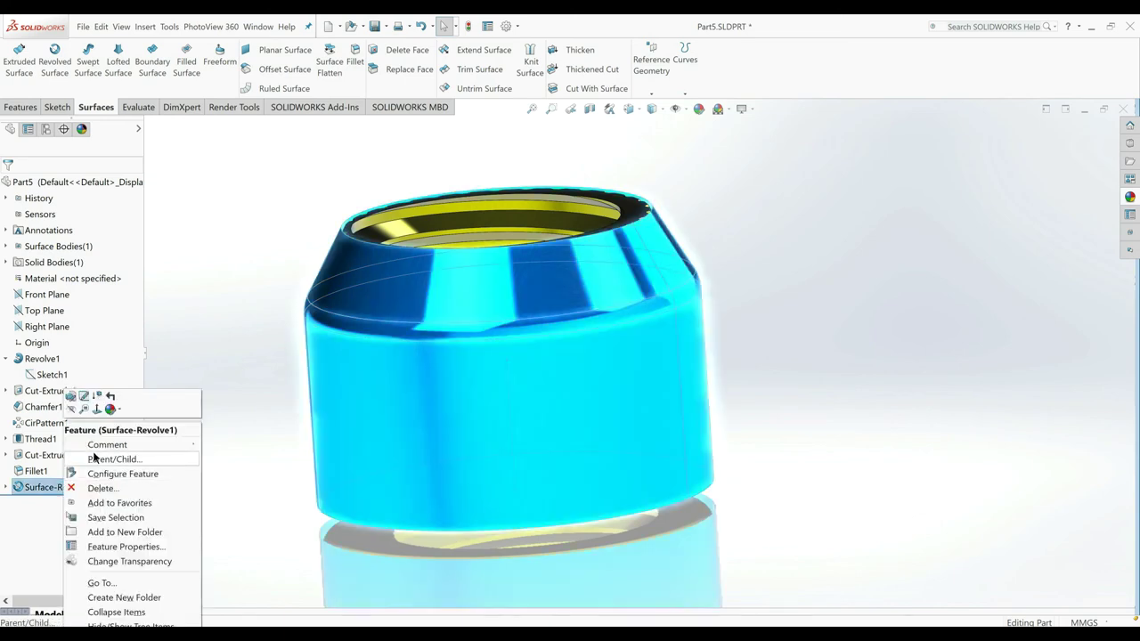
pyautogui.click(84, 400)
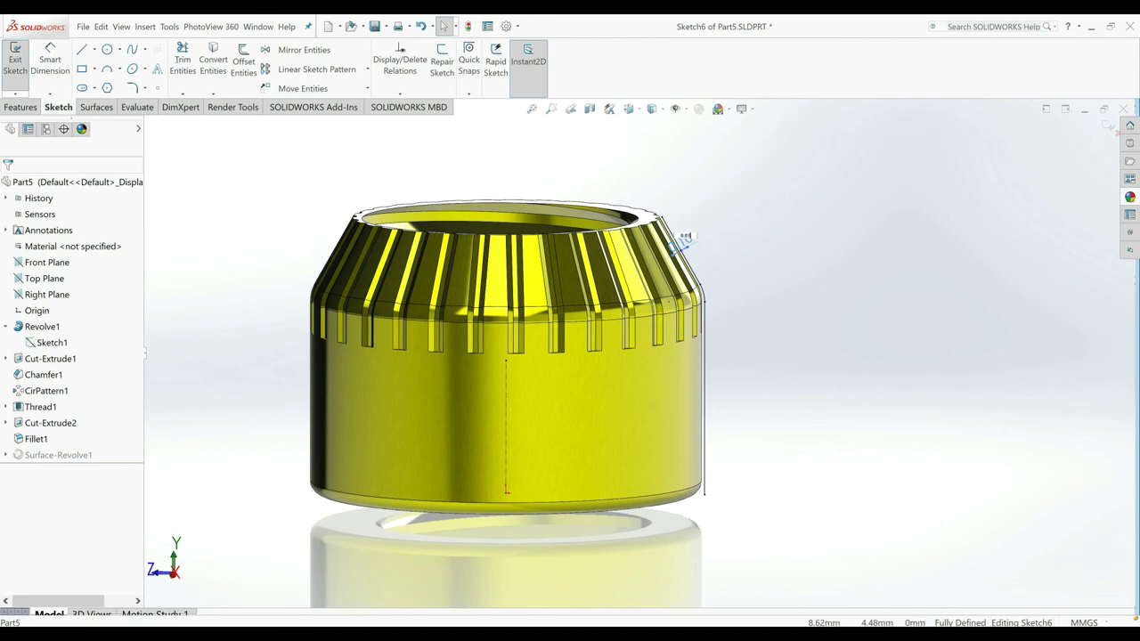
pyautogui.scroll(-5, 695, 261)
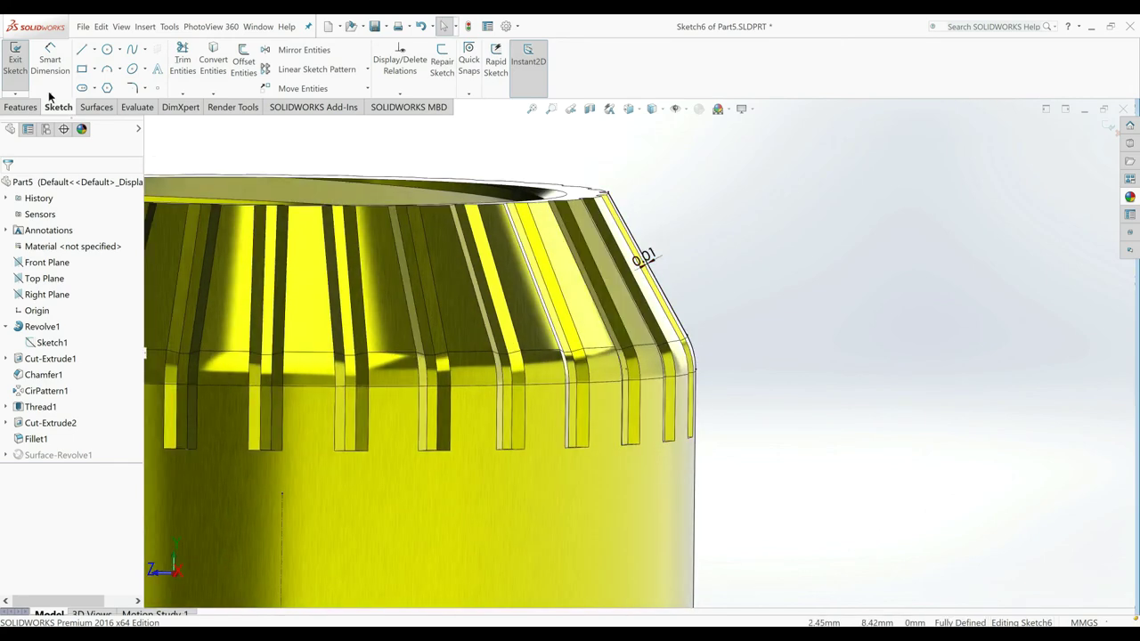
pyautogui.hotkey('ctrl', 'b')
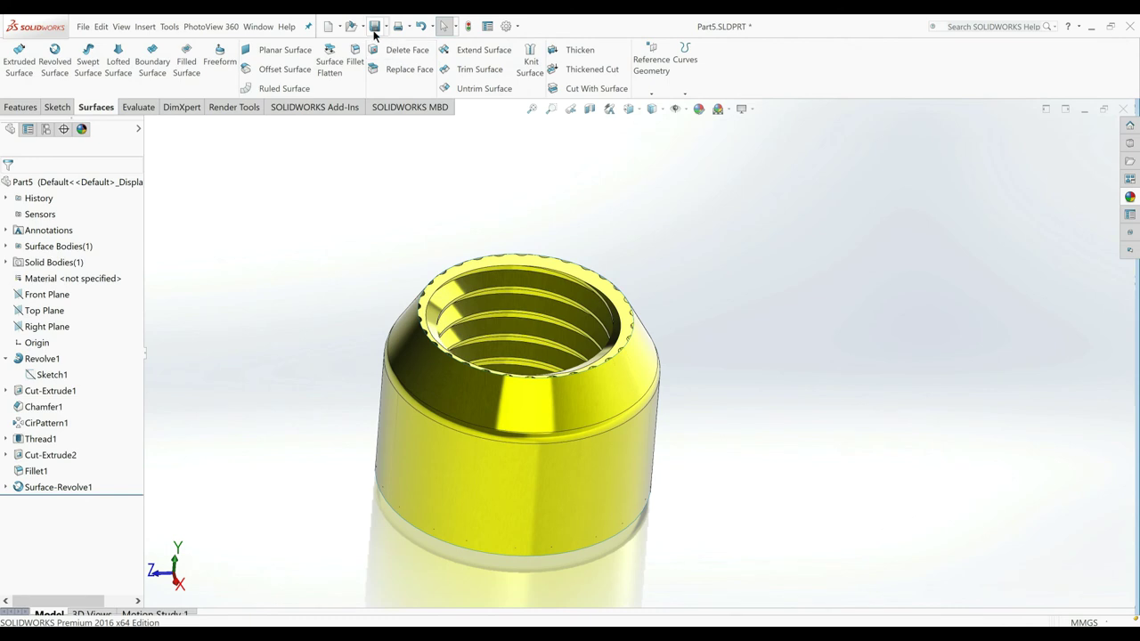
pyautogui.scroll(-1, 540, 470)
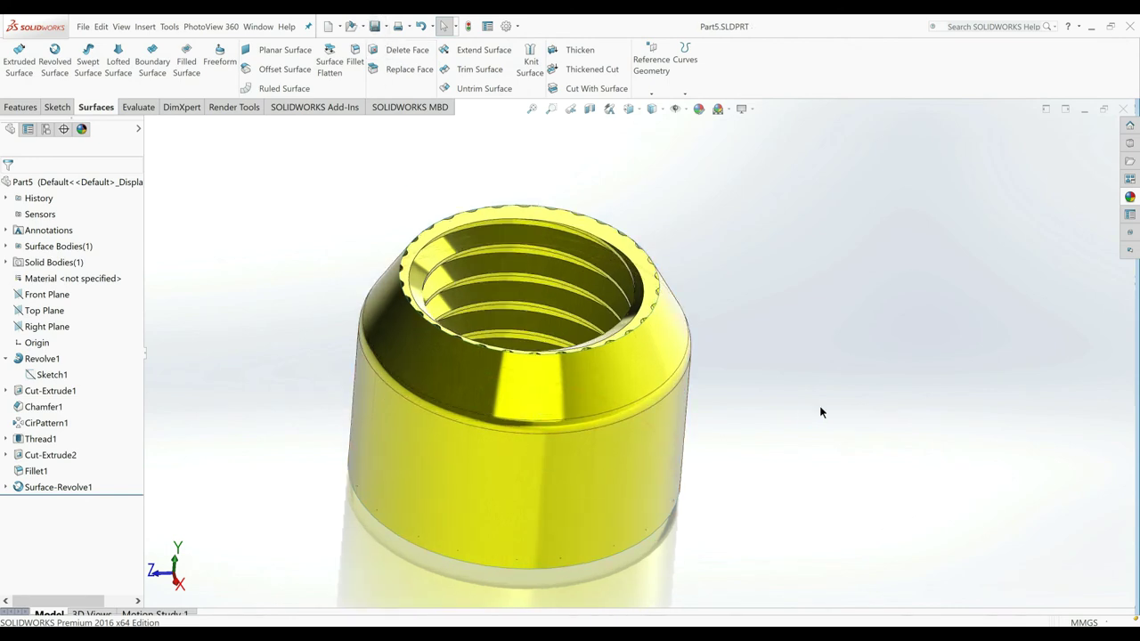
pyautogui.rightClick(92, 486)
pyautogui.press('Escape')
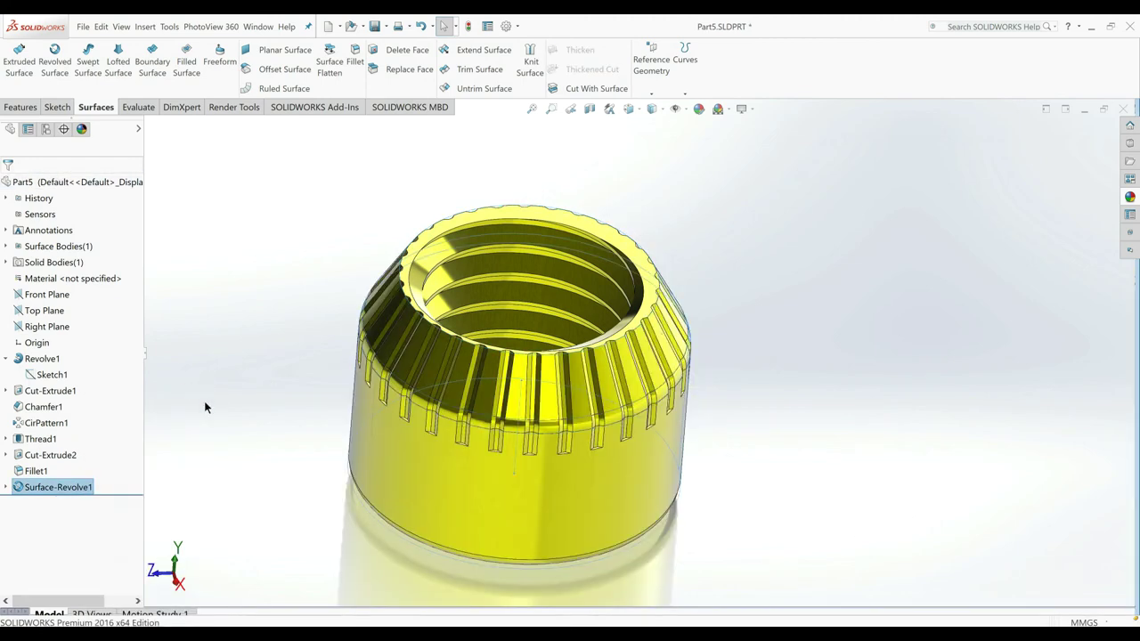
pyautogui.rightClick(60, 491)
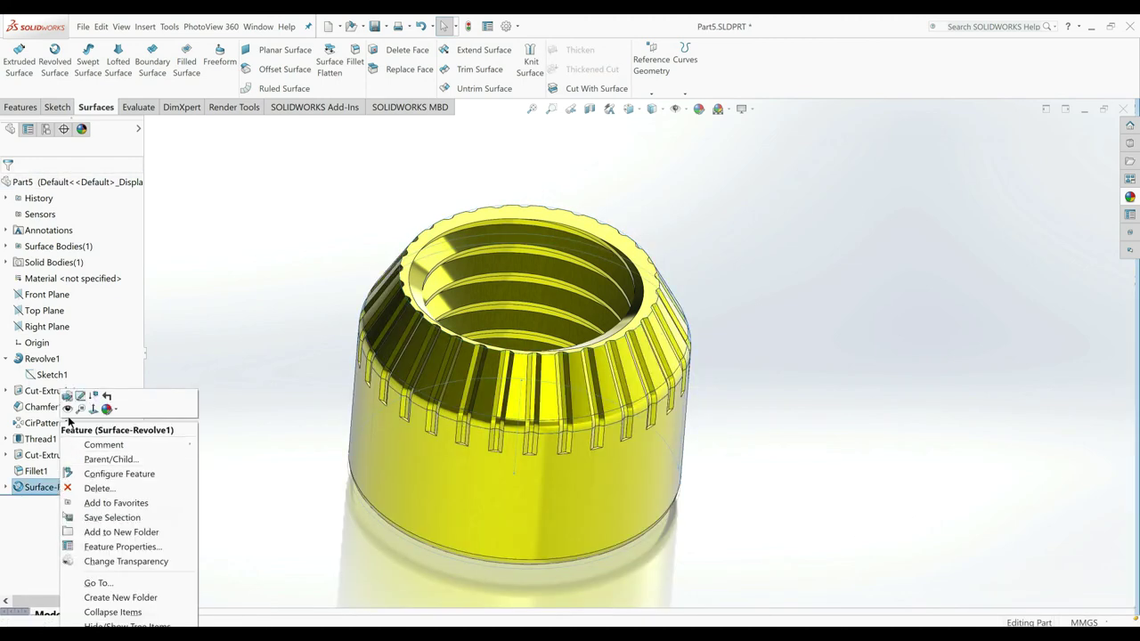
pyautogui.click(68, 409)
pyautogui.click(284, 370)
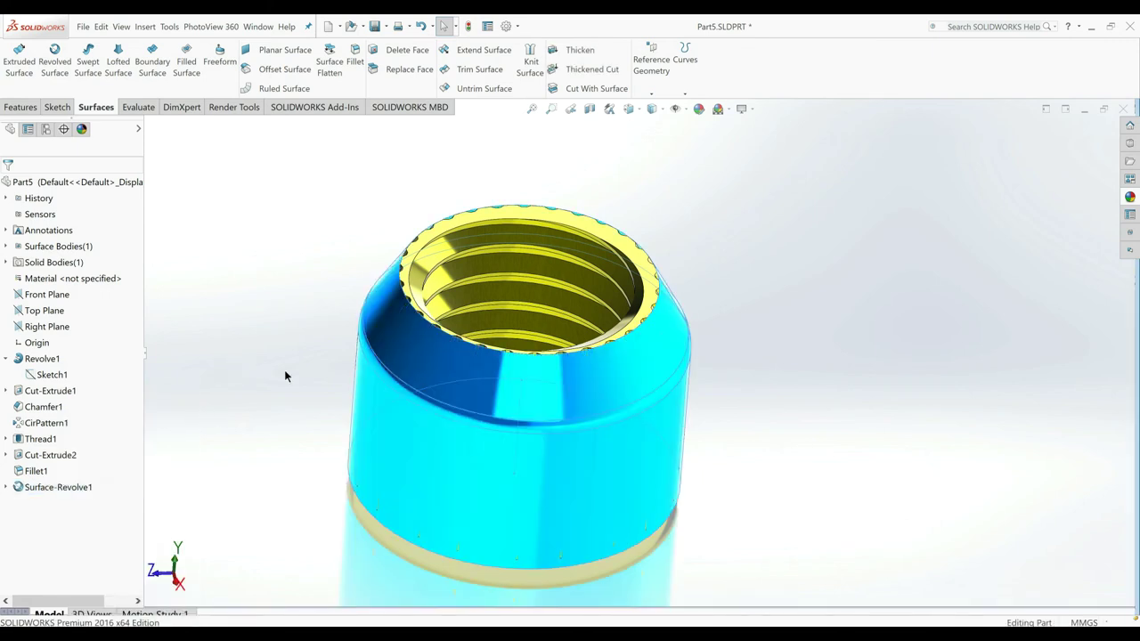
pyautogui.scroll(-2, 577, 432)
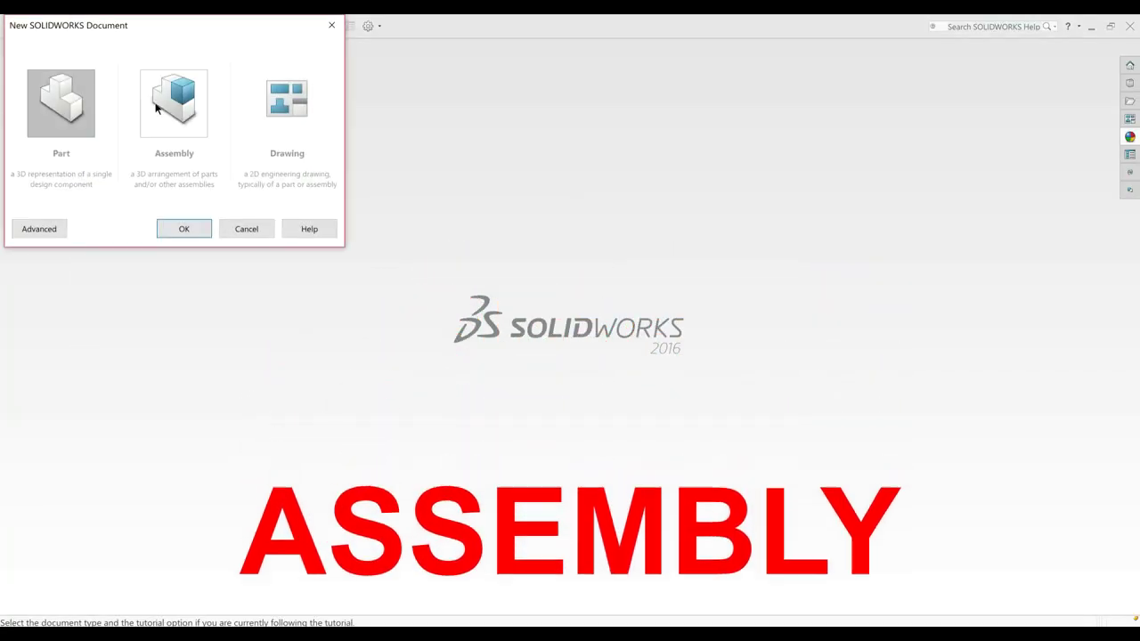
# Step: Create a new assembly document, Assem1, from the New document dialog
pyautogui.click(168, 135)
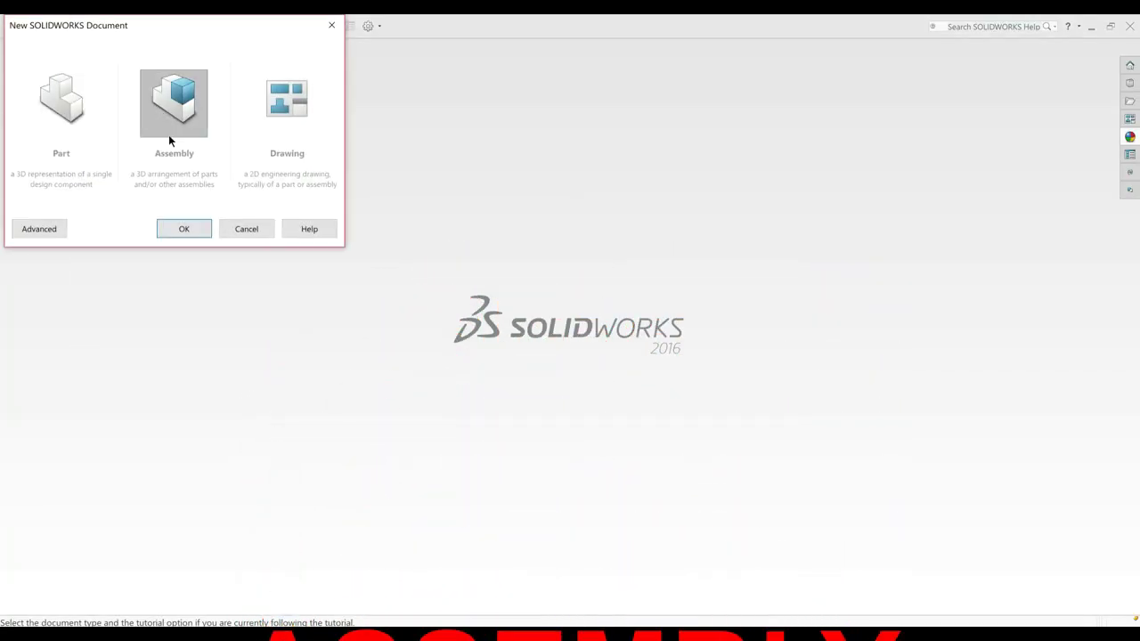
pyautogui.click(196, 233)
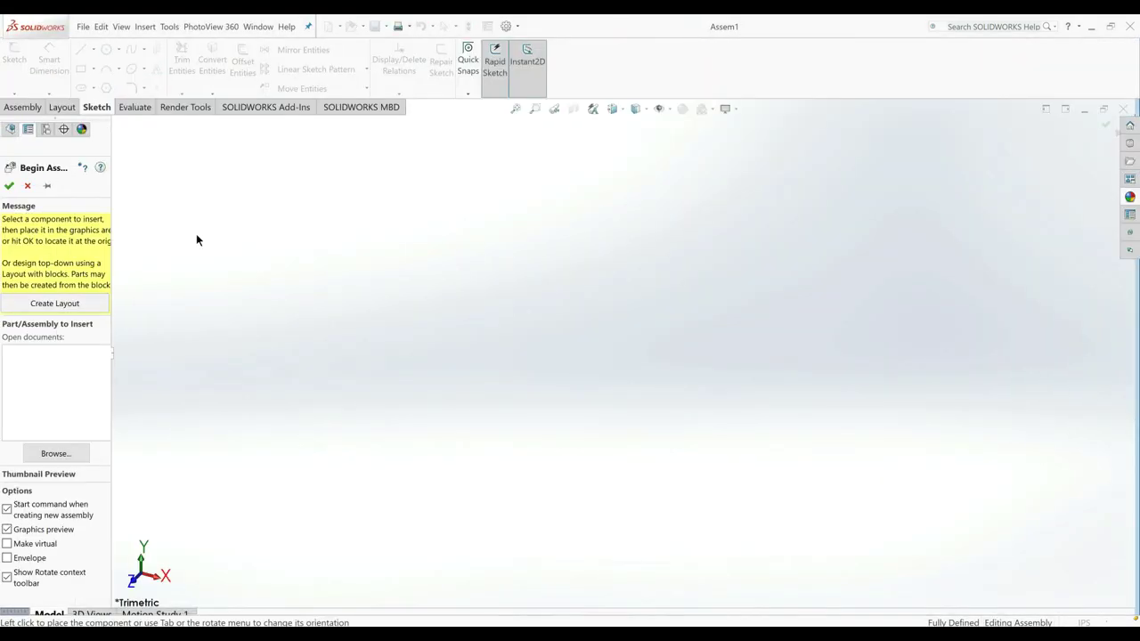
# Step: Select Part1, Part3 and Part5 together for insertion into the assembly
pyautogui.click(74, 452)
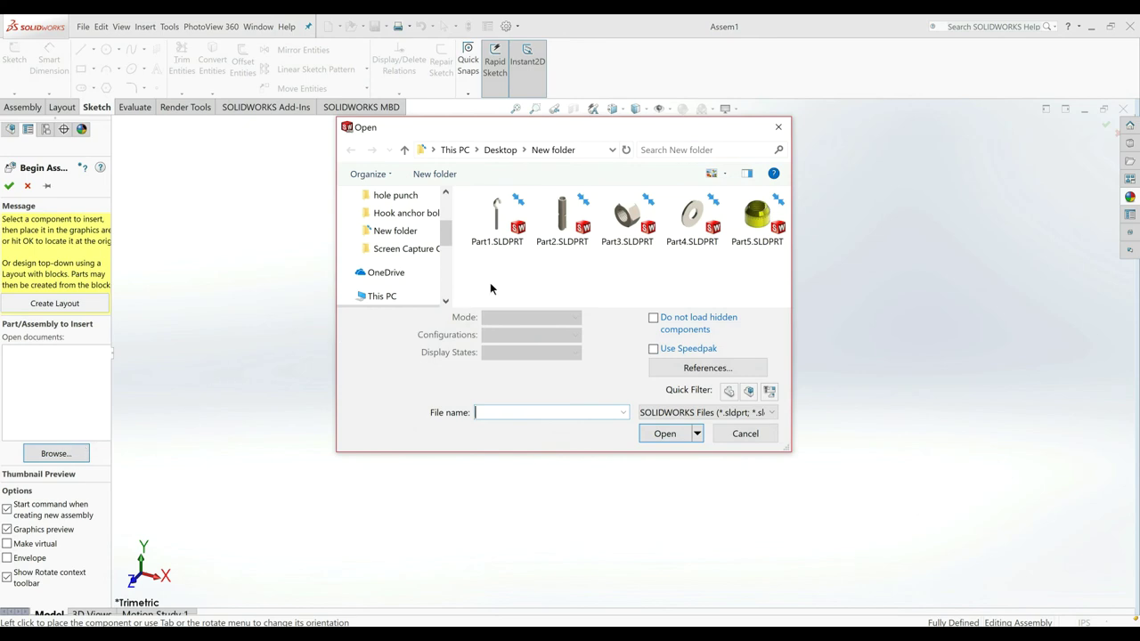
pyautogui.click(495, 230)
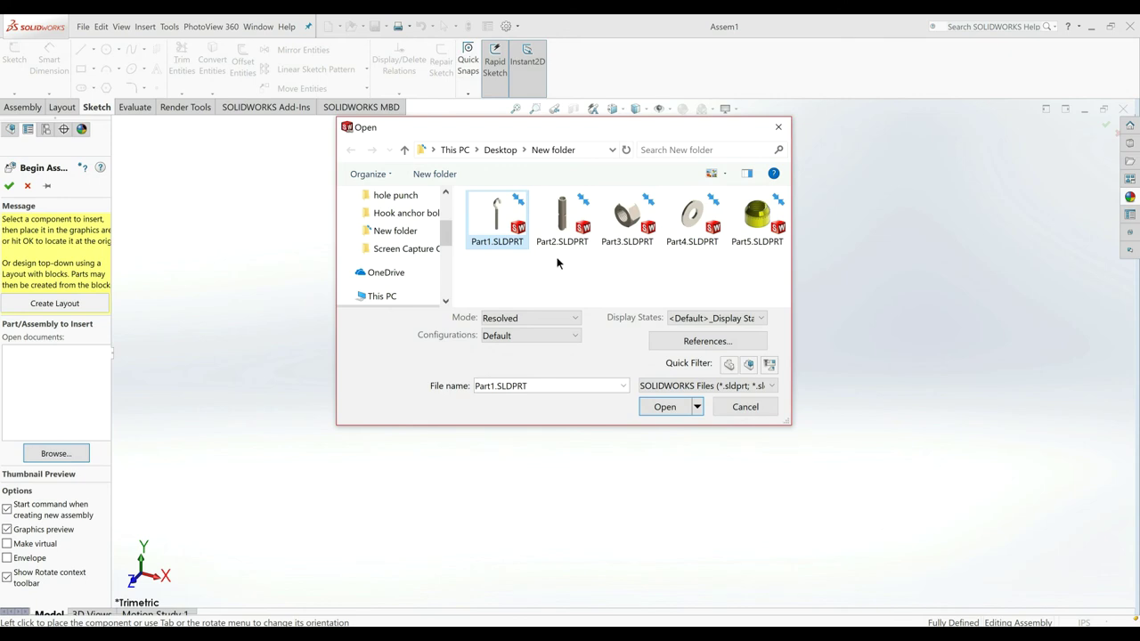
pyautogui.keyDown('ctrl'); pyautogui.click(627, 218); pyautogui.keyUp('ctrl')
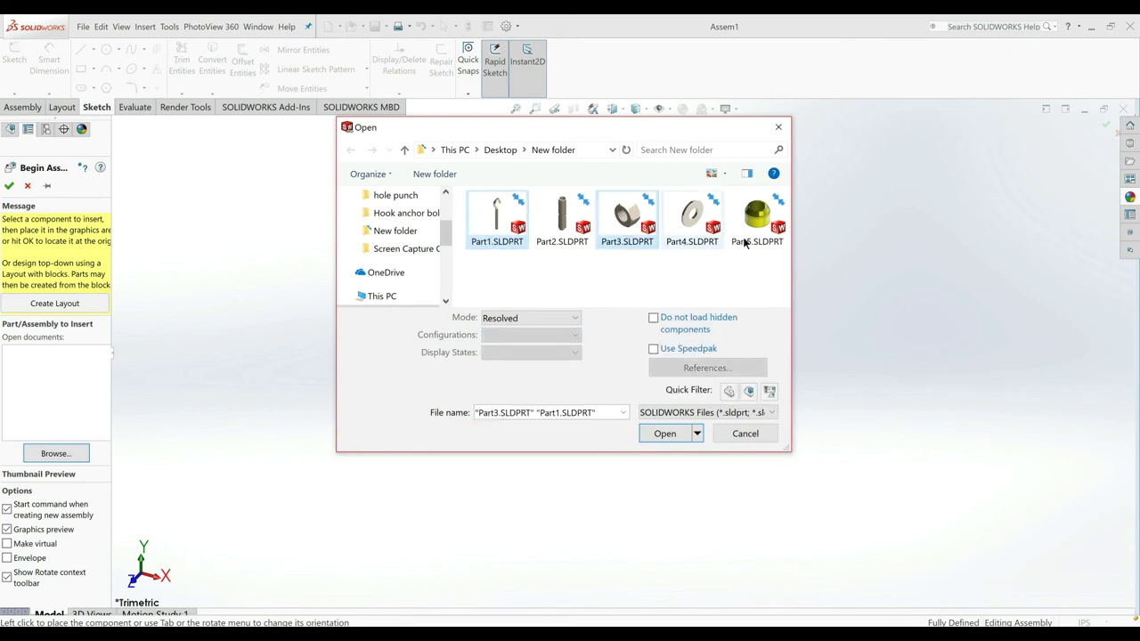
pyautogui.keyDown('ctrl'); pyautogui.click(756, 218); pyautogui.keyUp('ctrl')
pyautogui.click(665, 433)
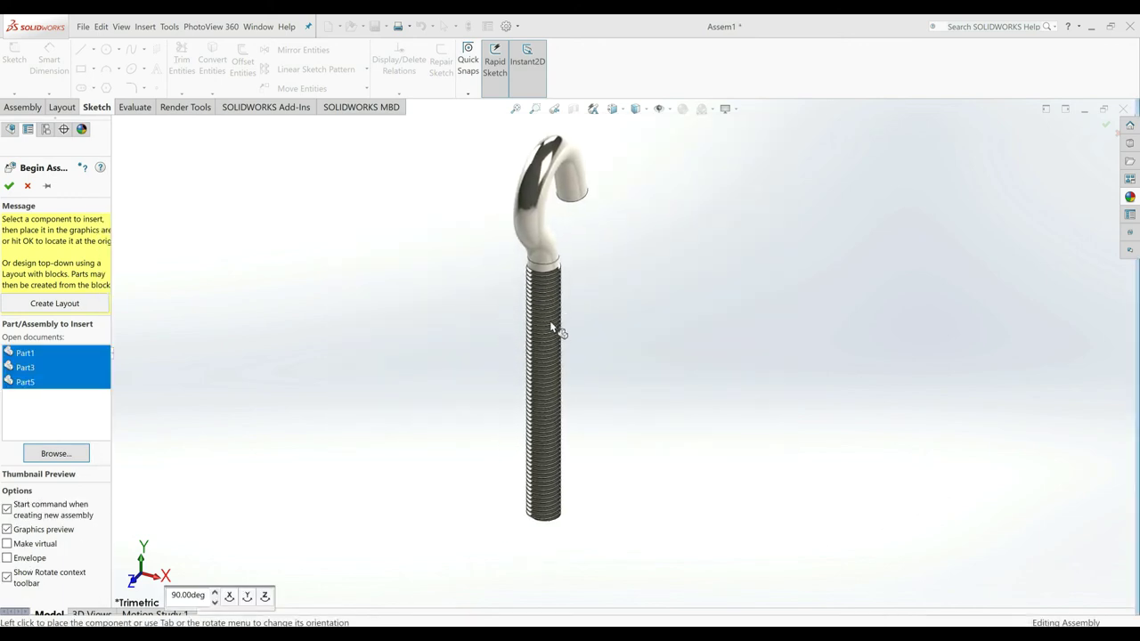
# Step: Place the hook rod, the hex nut to its left and the yellow cone nut to its right
pyautogui.click(530, 341)
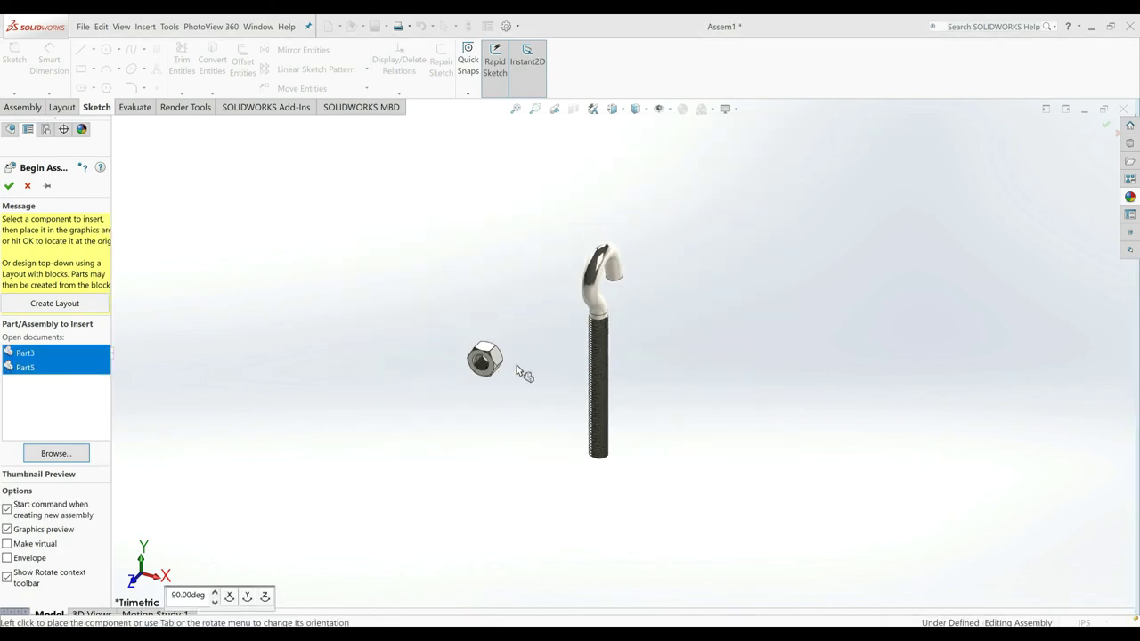
pyautogui.click(538, 392)
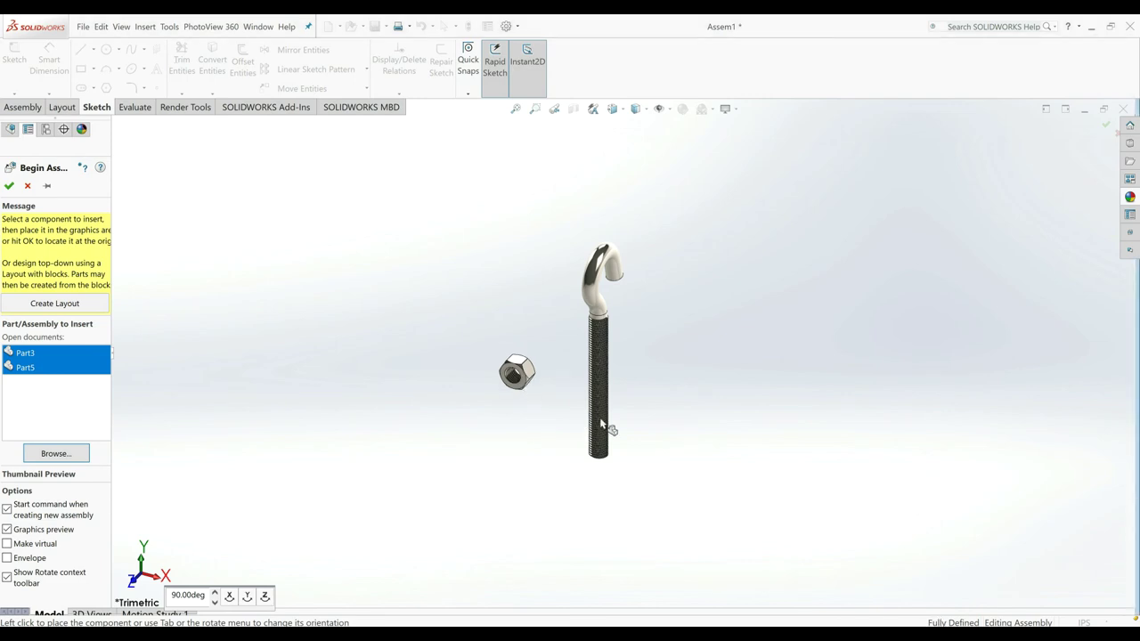
pyautogui.click(653, 430)
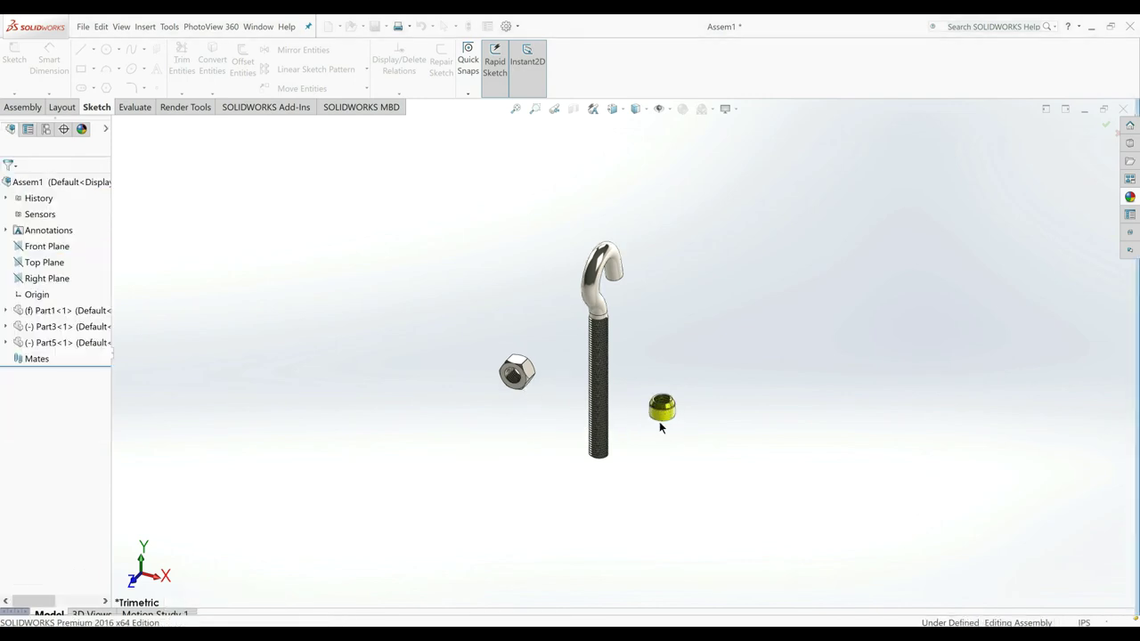
pyautogui.scroll(-5, 618, 401)
pyautogui.moveTo(592, 367)
pyautogui.mouseDown(button='middle')
pyautogui.moveTo(593, 333)
pyautogui.moveTo(549, 369)
pyautogui.moveTo(578, 262)
pyautogui.mouseUp(button='middle')
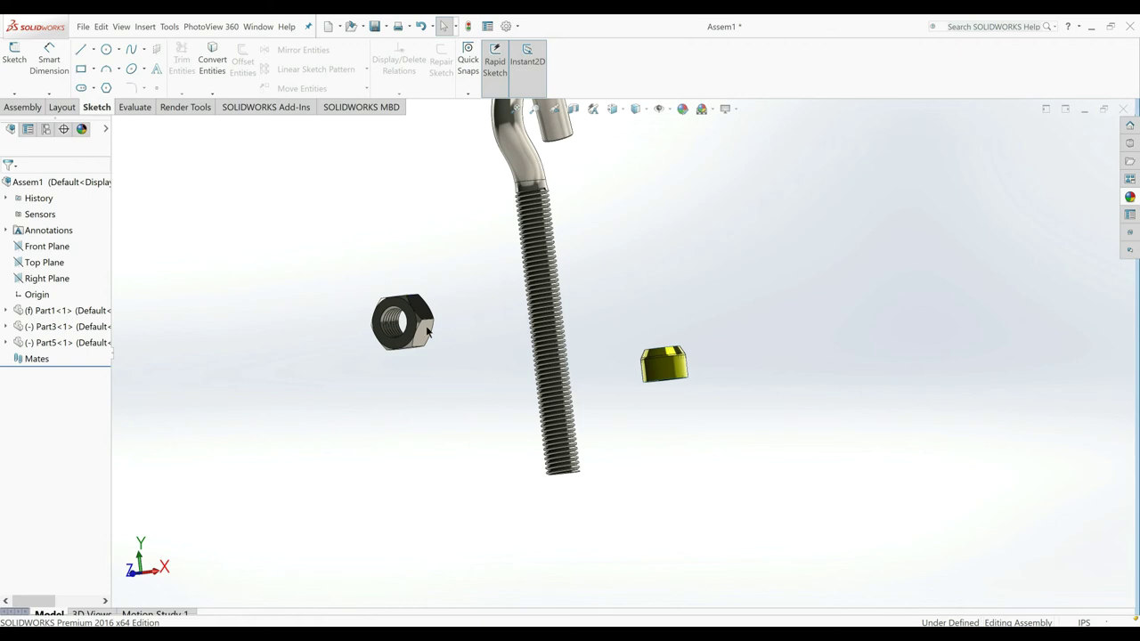
pyautogui.click(38, 111)
# Step: Add a Concentric mate between the yellow cone nut and the rod's thread face
pyautogui.click(107, 55)
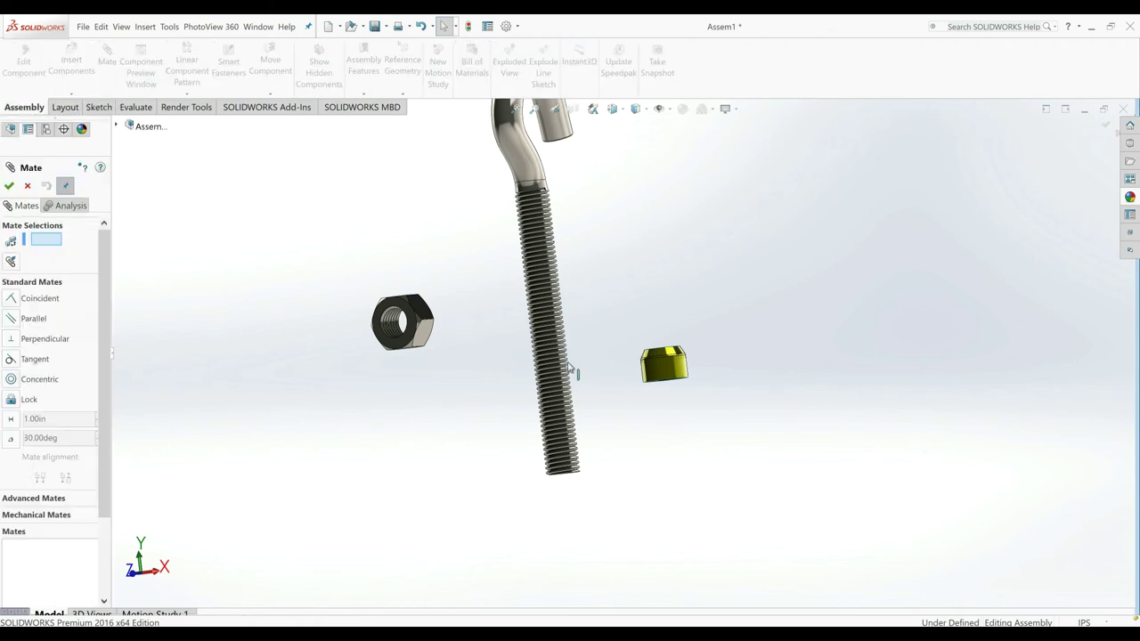
pyautogui.scroll(-2, 626, 401)
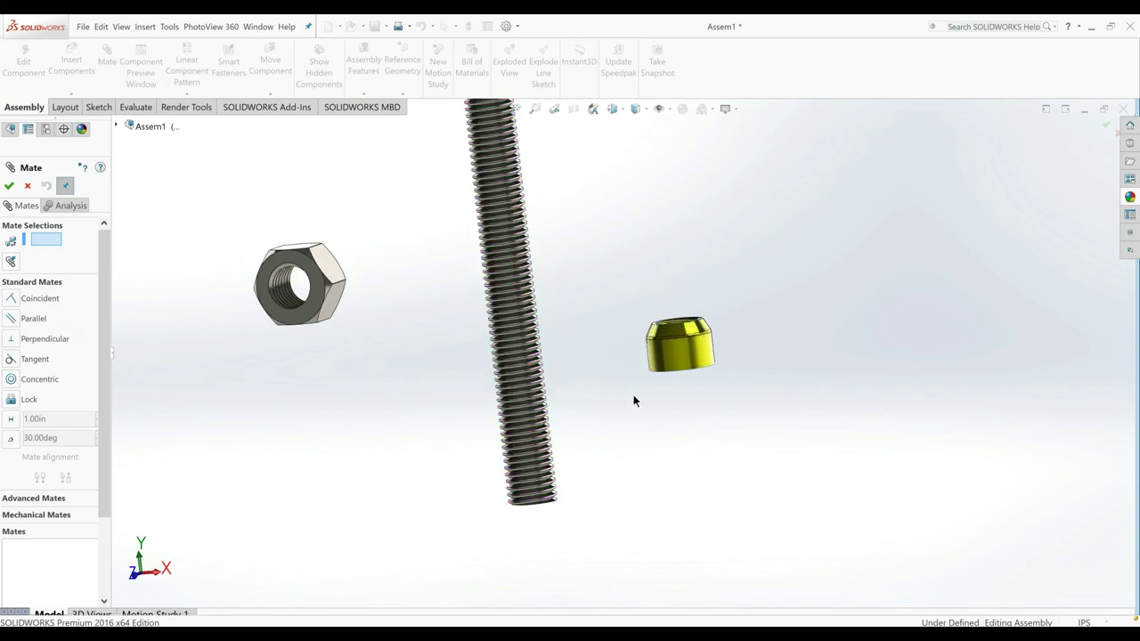
pyautogui.scroll(3, 633, 395)
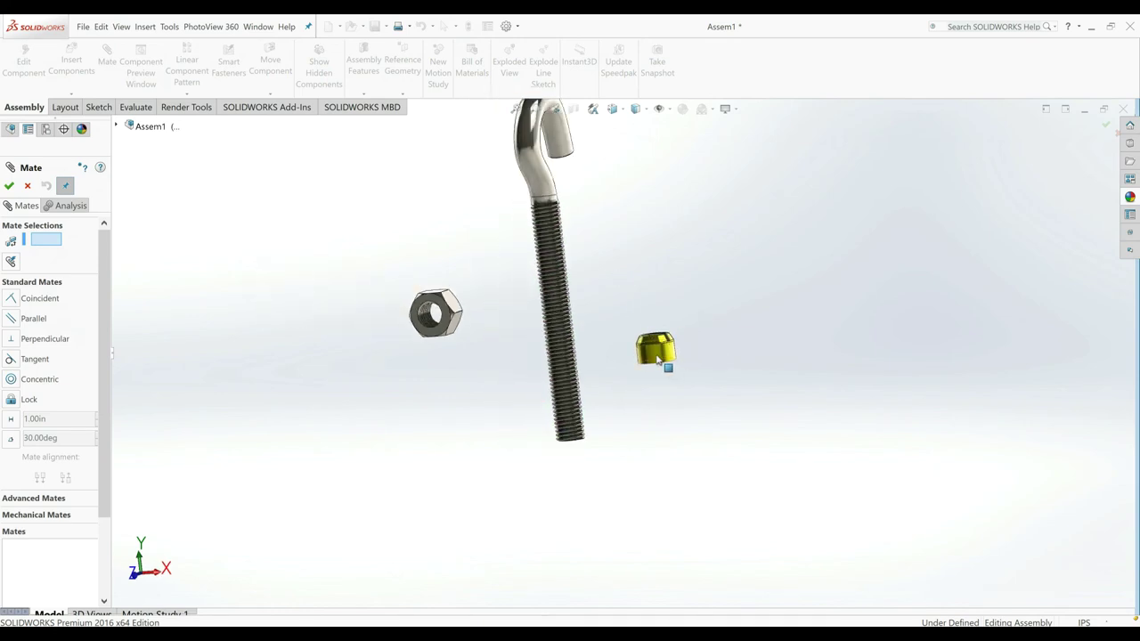
pyautogui.scroll(-5, 565, 373)
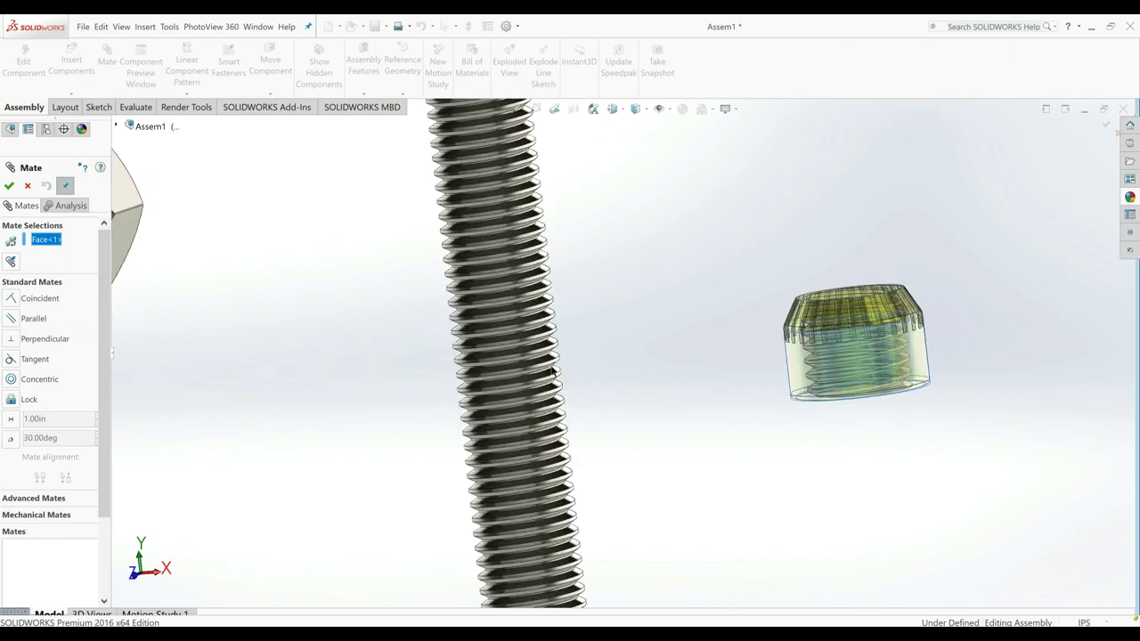
pyautogui.scroll(-2, 543, 365)
pyautogui.click(539, 366)
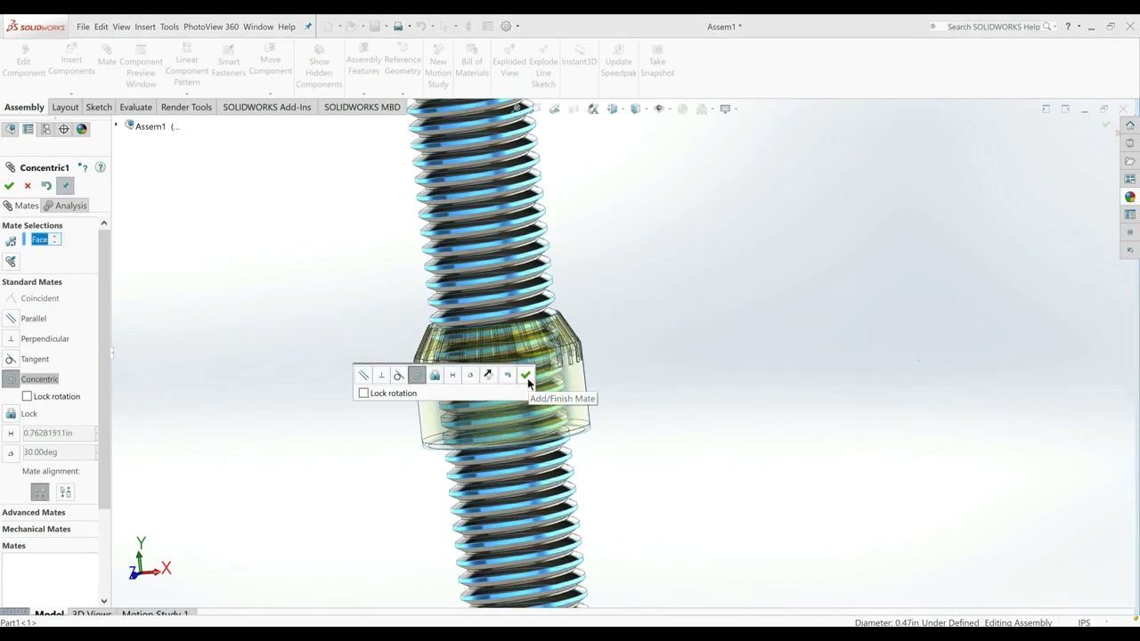
pyautogui.click(527, 377)
# Step: Drag the yellow cone nut down the threaded rod
pyautogui.scroll(3, 611, 405)
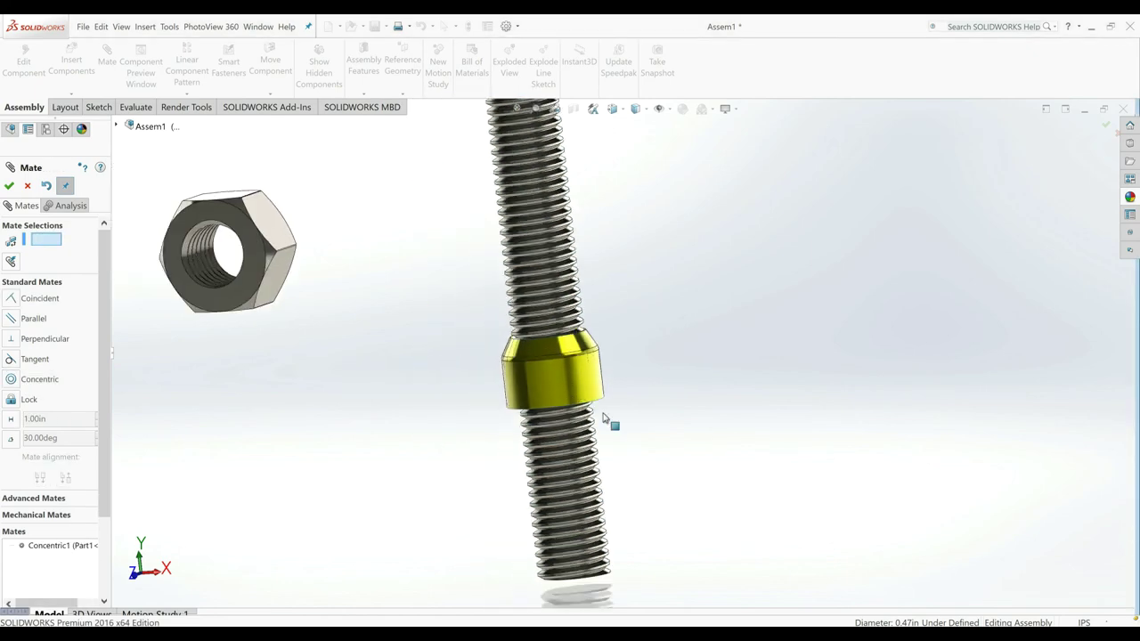
pyautogui.scroll(2, 611, 405)
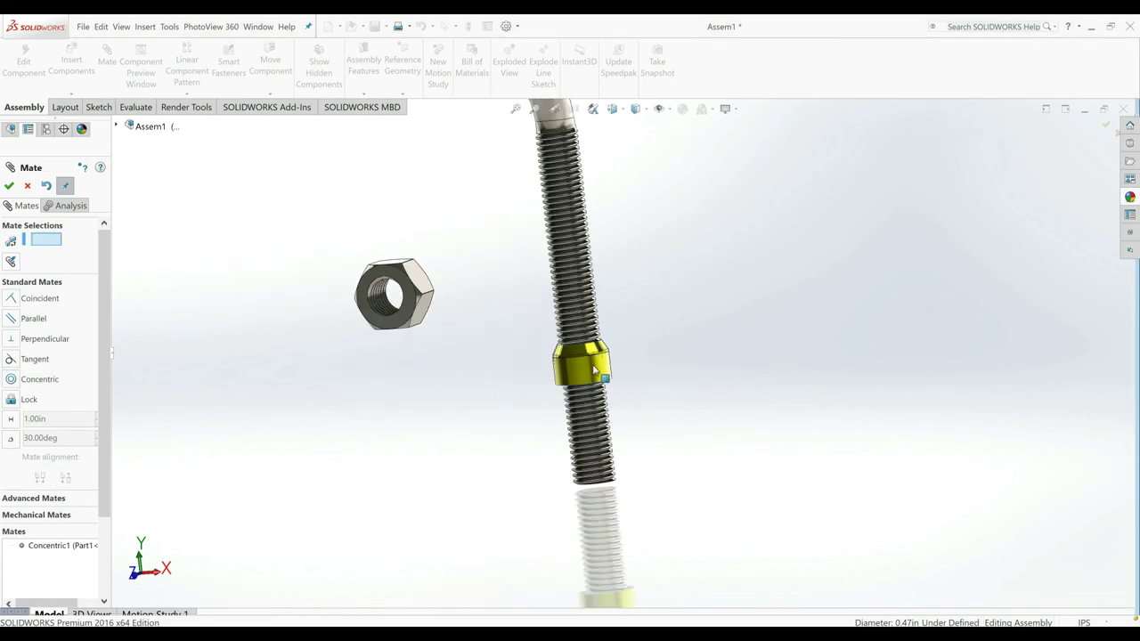
pyautogui.moveTo(598, 385); pyautogui.dragTo(594, 445)
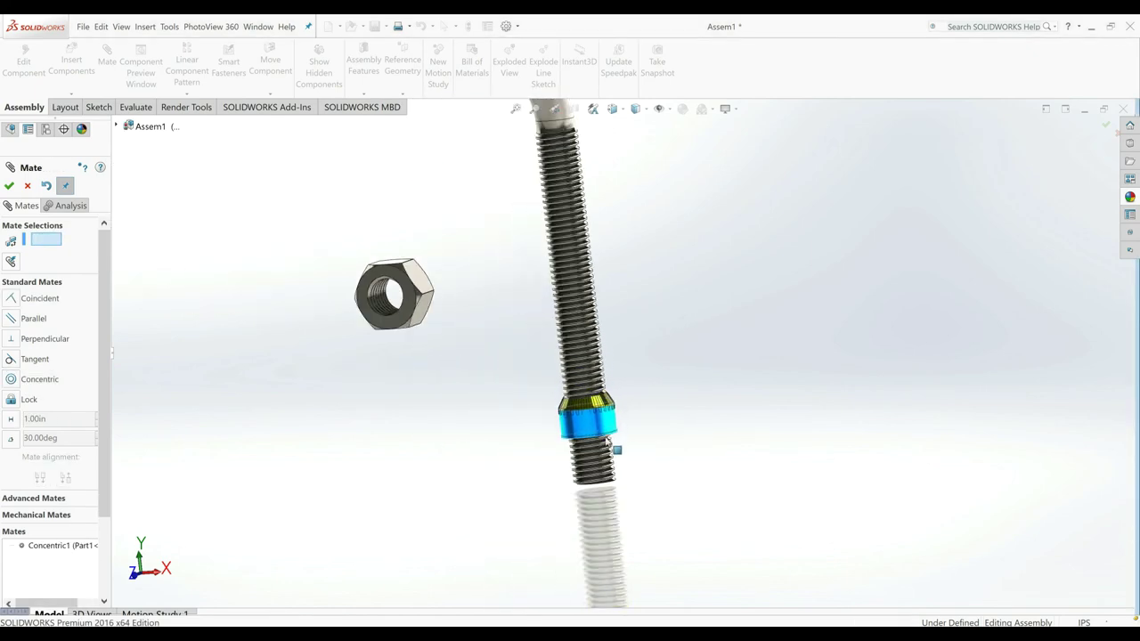
pyautogui.scroll(-1, 392, 303)
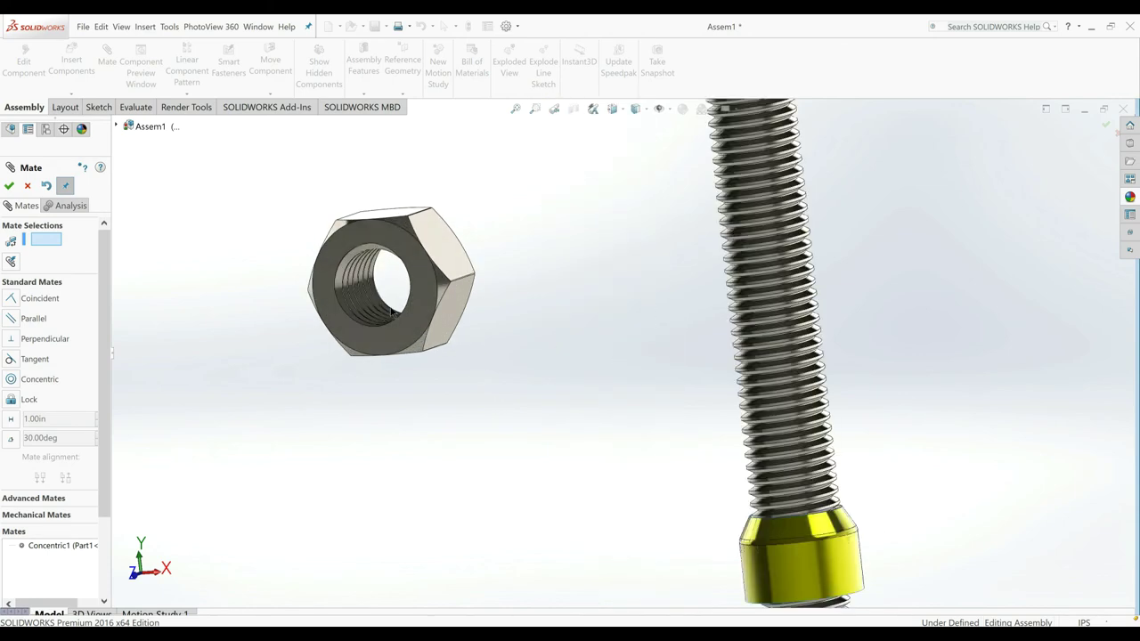
# Step: Select the hex nut's bore and the rod's thread face, then undo the unwanted Tangent mate
pyautogui.scroll(-3, 392, 303)
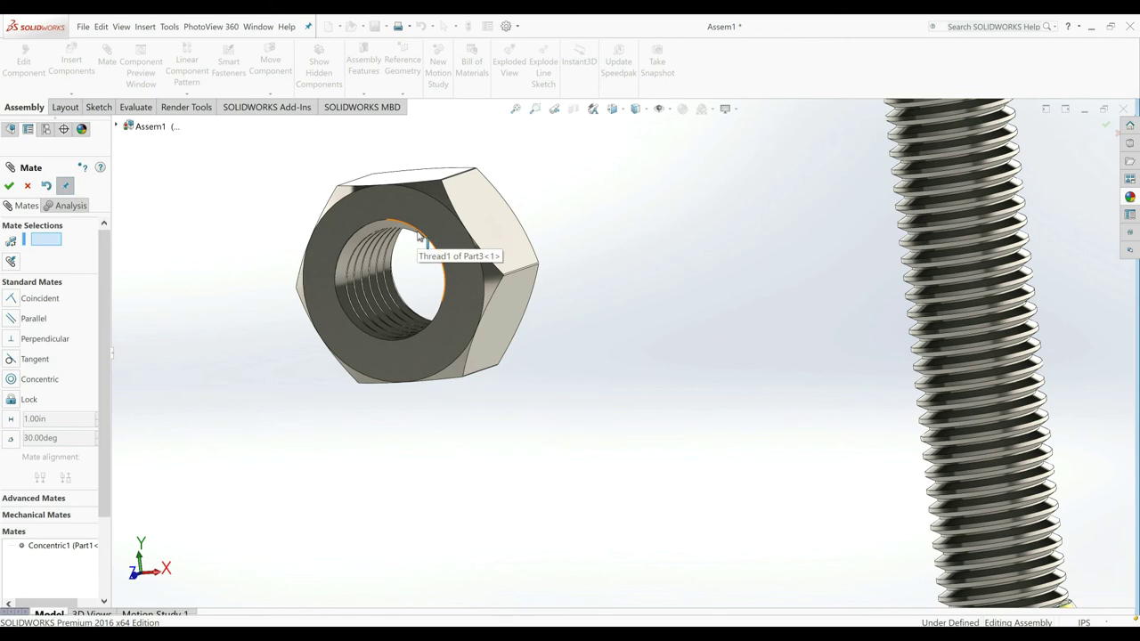
pyautogui.scroll(-2, 398, 311)
pyautogui.scroll(-2, 401, 325)
pyautogui.scroll(-1, 407, 329)
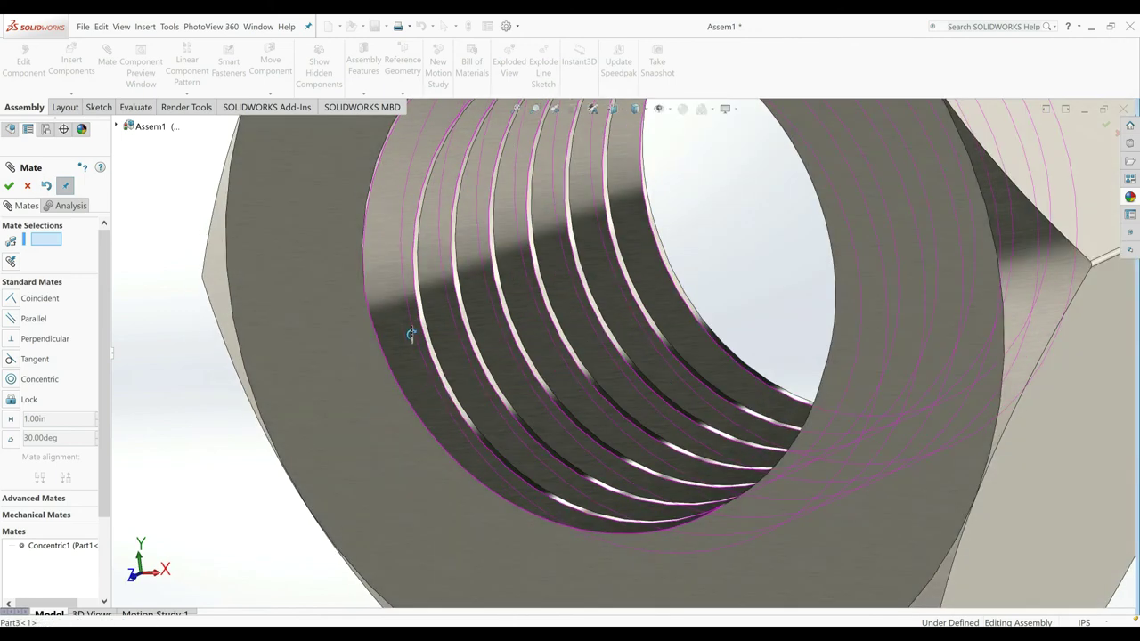
pyautogui.click(423, 326)
pyautogui.scroll(3, 565, 389)
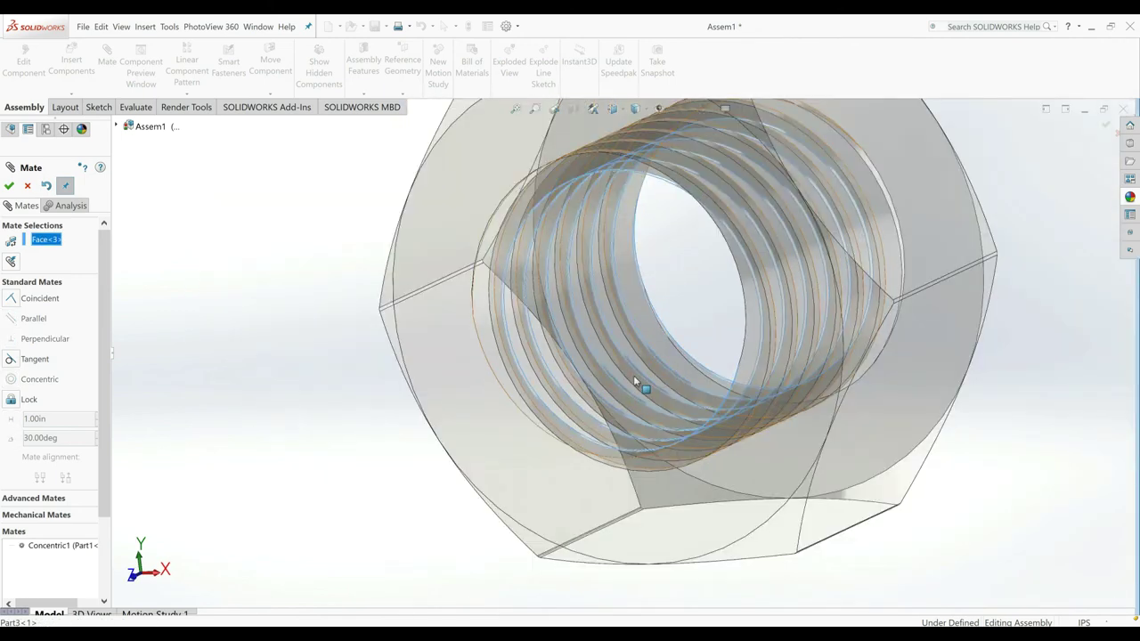
pyautogui.scroll(3, 641, 387)
pyautogui.scroll(2, 867, 330)
pyautogui.moveTo(884, 316)
pyautogui.mouseDown(button='middle')
pyautogui.moveTo(895, 219)
pyautogui.moveTo(753, 216)
pyautogui.mouseUp(button='middle')
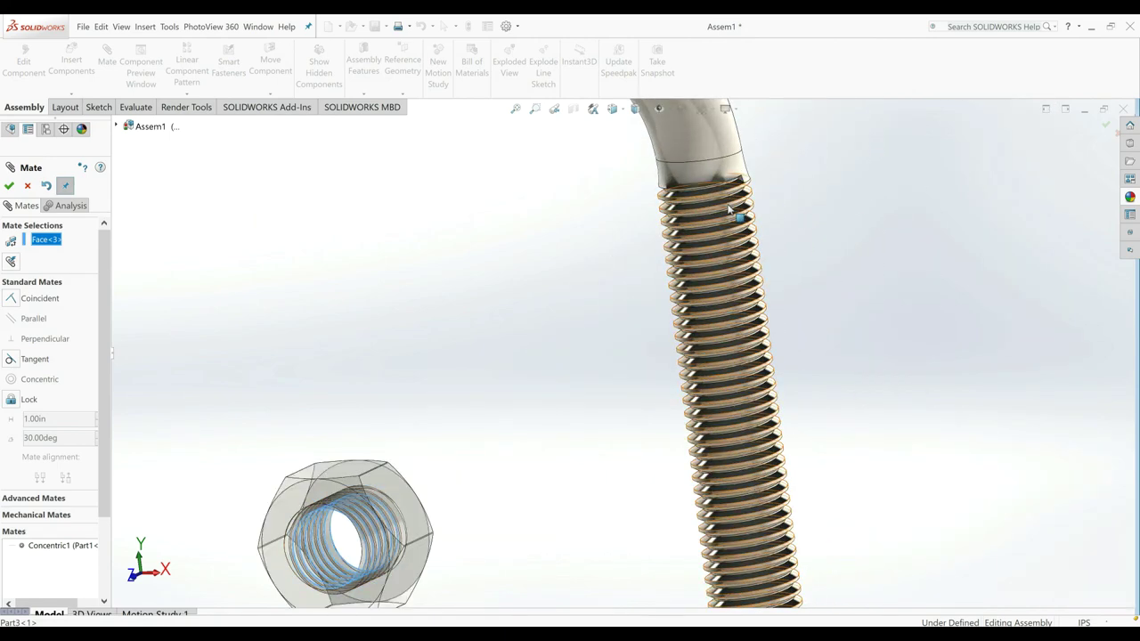
pyautogui.click(728, 209)
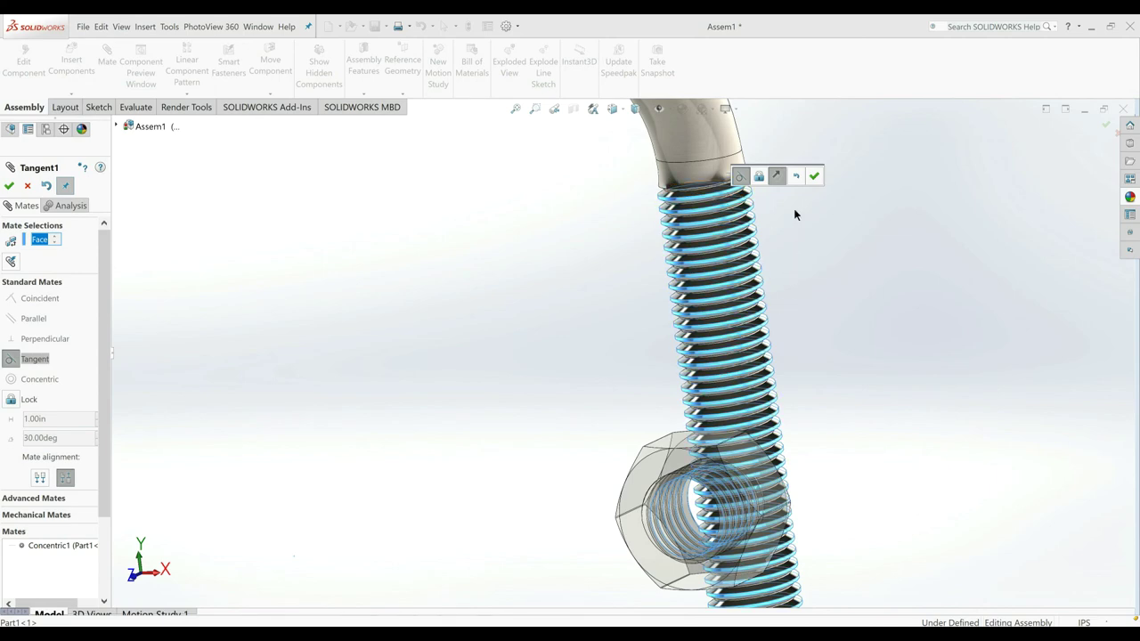
pyautogui.click(795, 179)
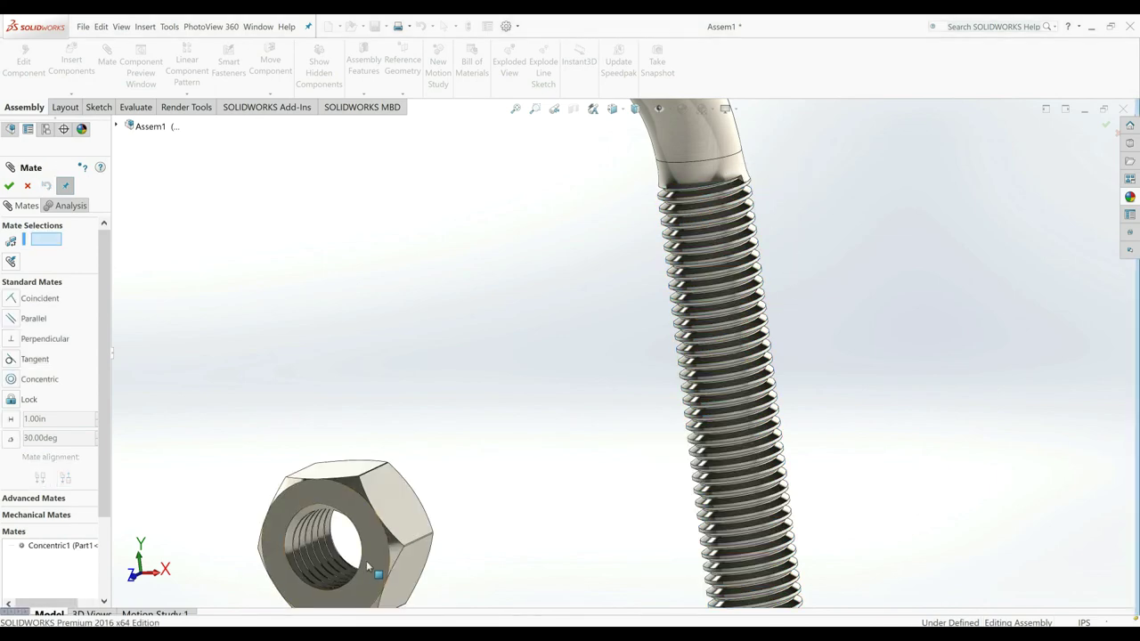
# Step: Mate the hex nut's bore edge concentric with the rod's thread face and finish mating
pyautogui.scroll(-2, 366, 560)
pyautogui.click(412, 552)
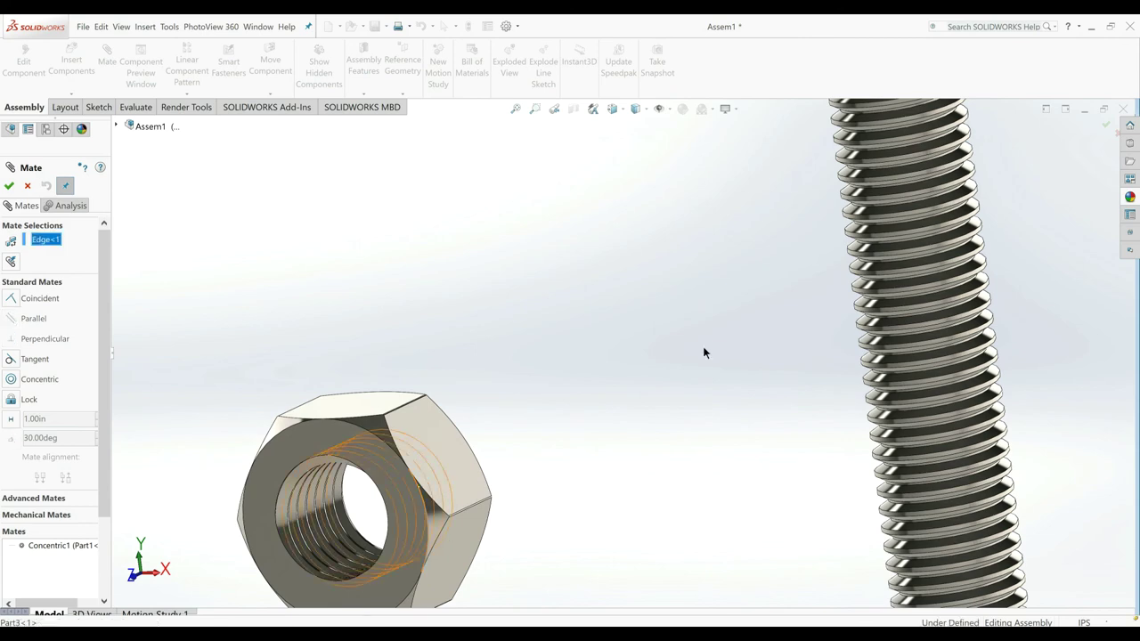
pyautogui.scroll(2, 704, 351)
pyautogui.scroll(-3, 802, 284)
pyautogui.click(767, 331)
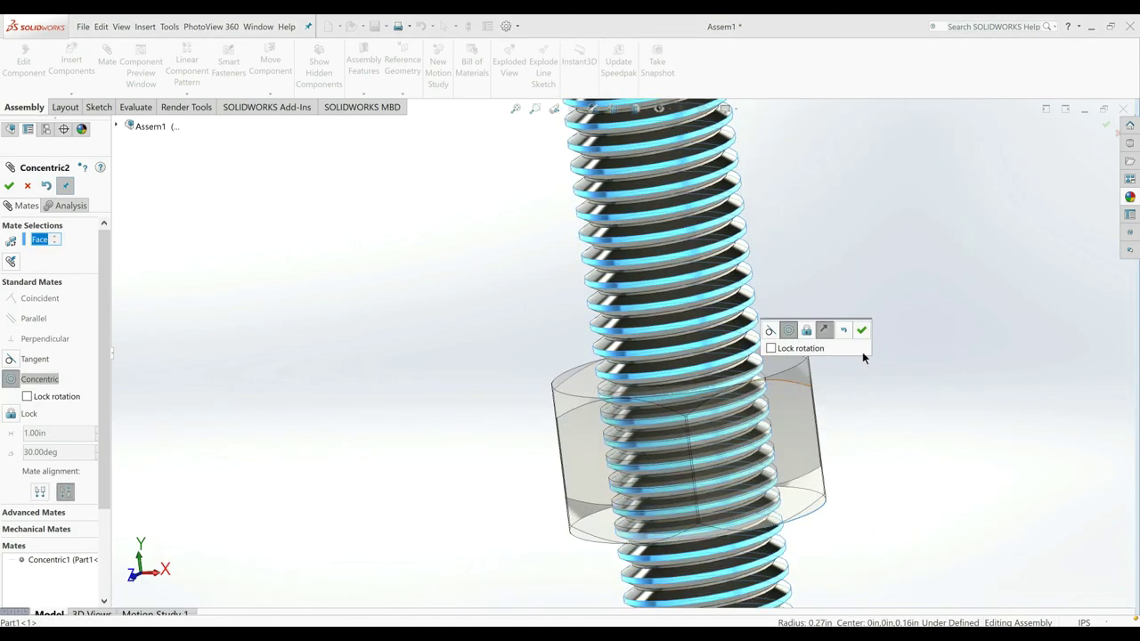
pyautogui.click(861, 332)
pyautogui.scroll(3, 770, 388)
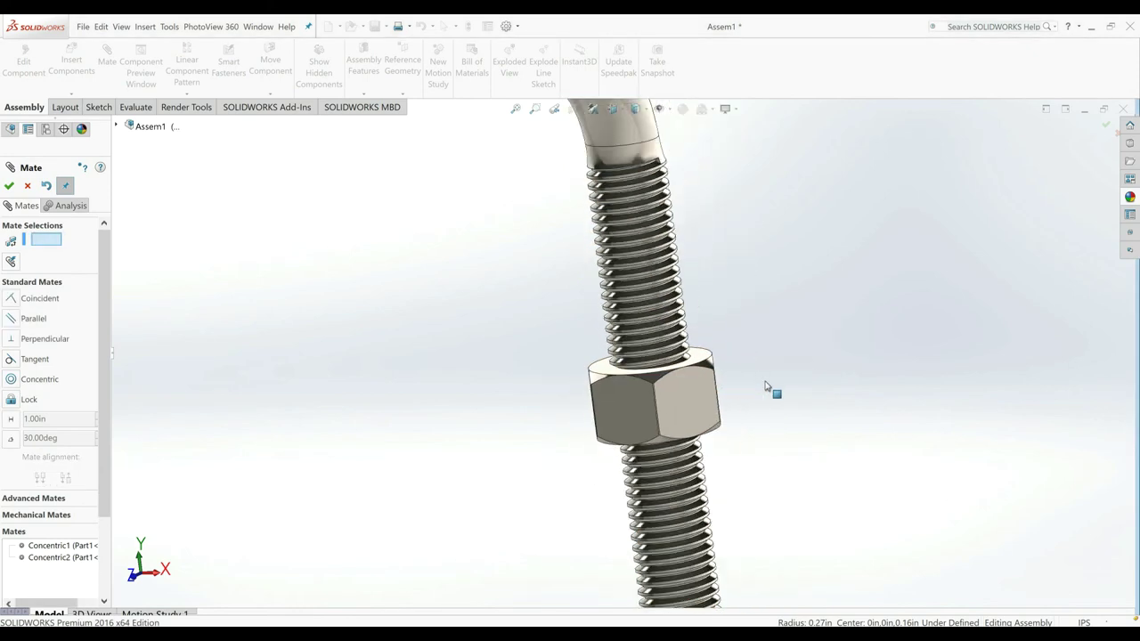
pyautogui.click(8, 186)
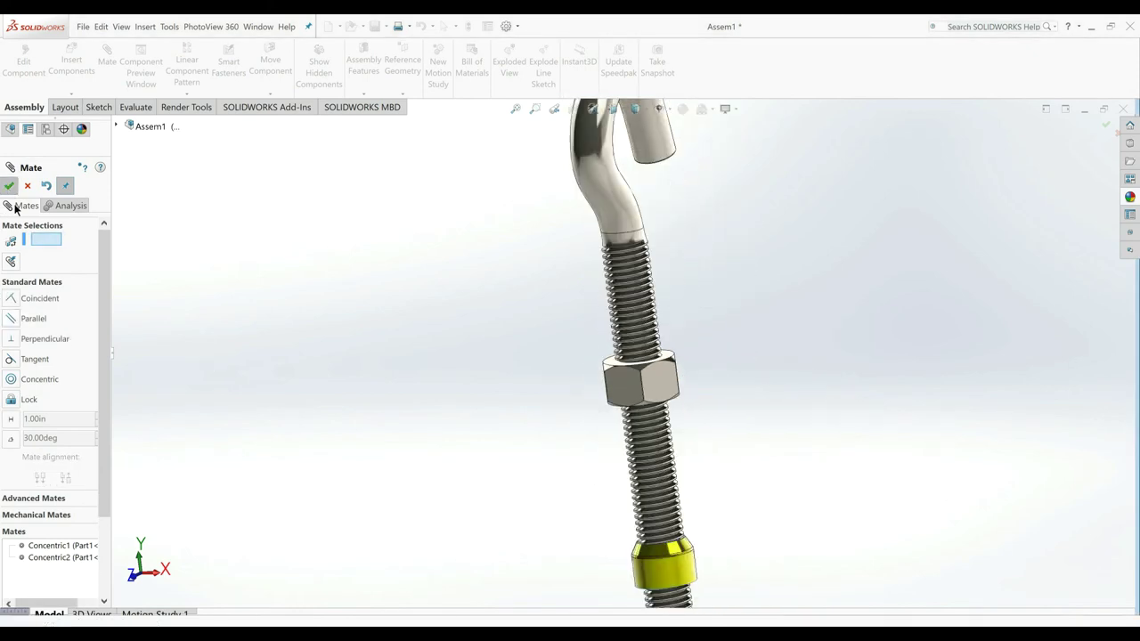
# Step: Section the assembly along the Right Plane and view it Normal To
pyautogui.scroll(3, 585, 355)
pyautogui.moveTo(586, 355); pyautogui.dragTo(700, 420, button='middle')
pyautogui.scroll(-2, 682, 413)
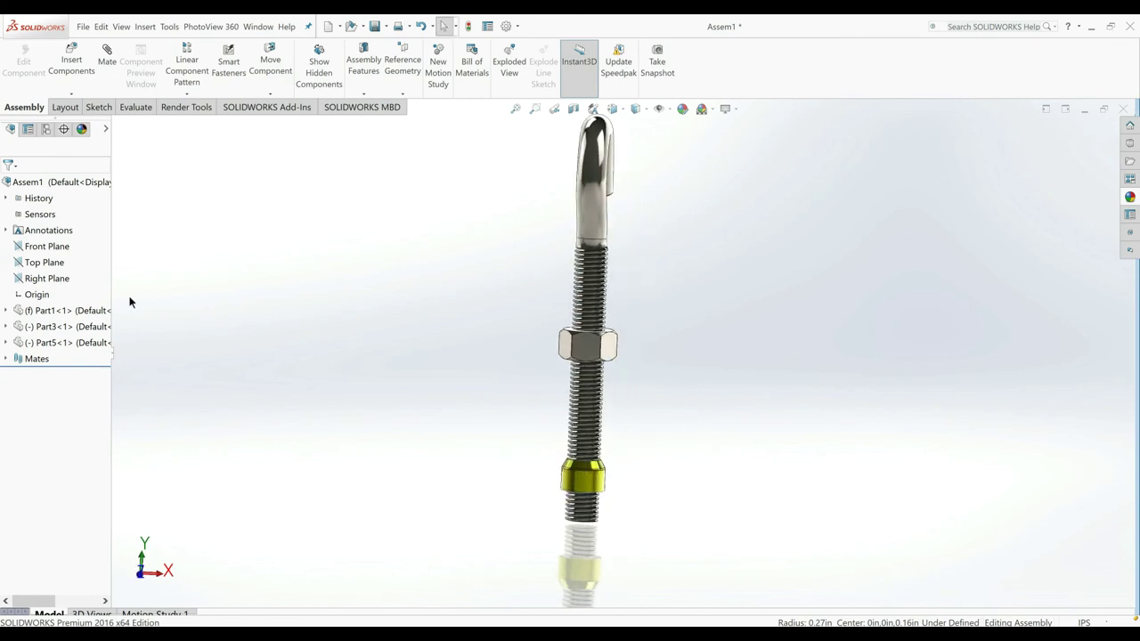
pyautogui.click(7, 312)
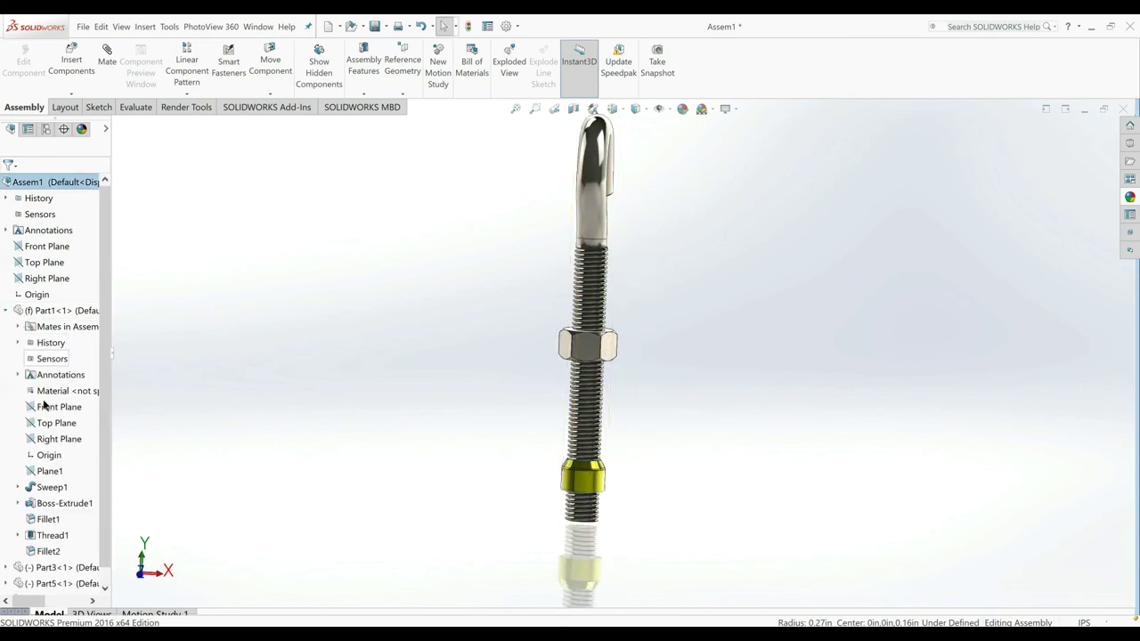
pyautogui.moveTo(312, 388)
pyautogui.mouseDown(button='middle')
pyautogui.moveTo(460, 293)
pyautogui.moveTo(460, 308)
pyautogui.moveTo(402, 258)
pyautogui.moveTo(504, 232)
pyautogui.mouseUp(button='middle')
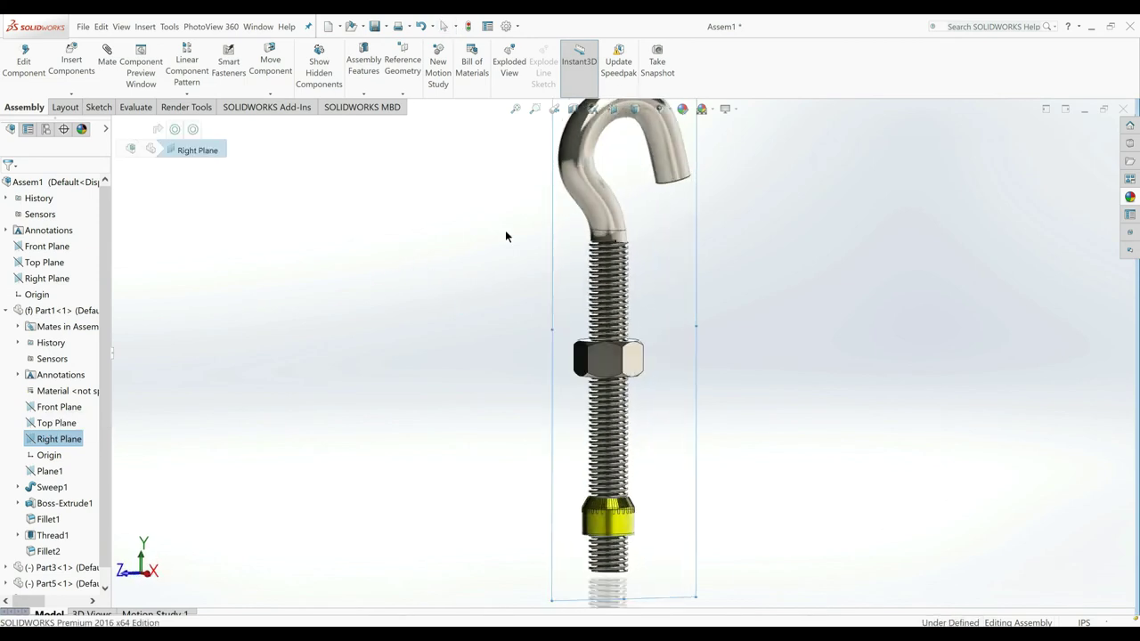
pyautogui.click(574, 111)
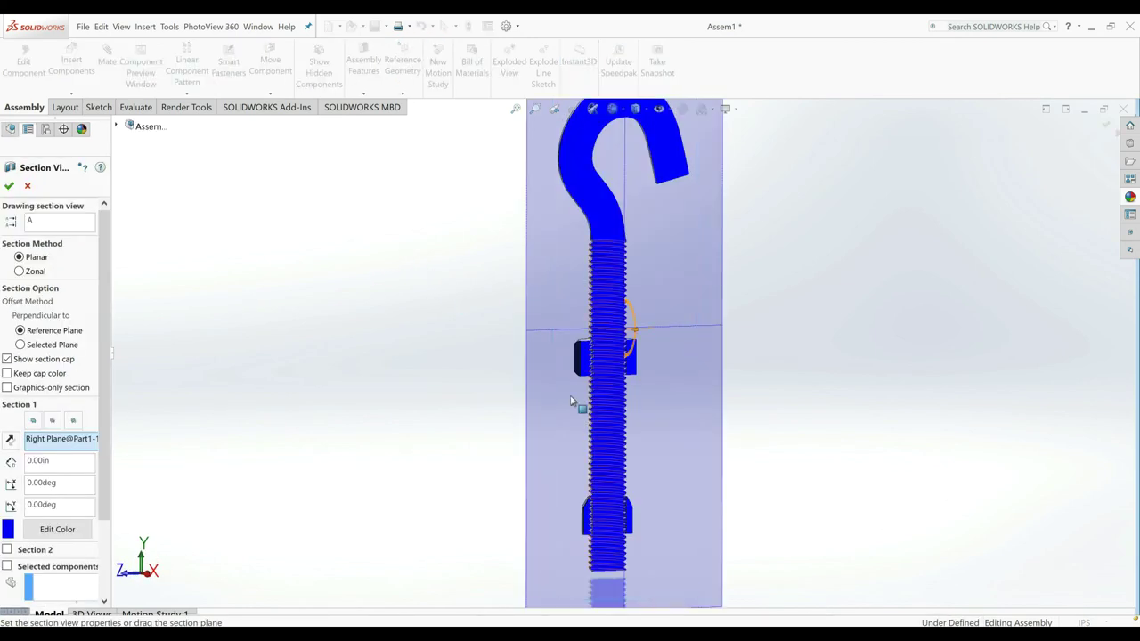
pyautogui.click(16, 185)
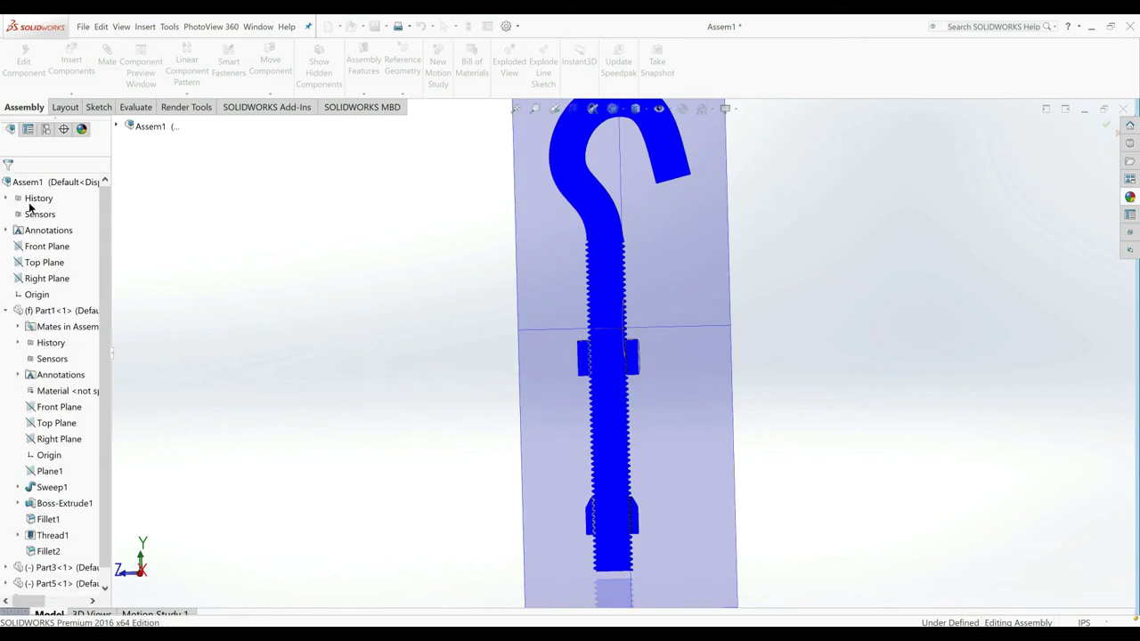
pyautogui.scroll(-3, 635, 466)
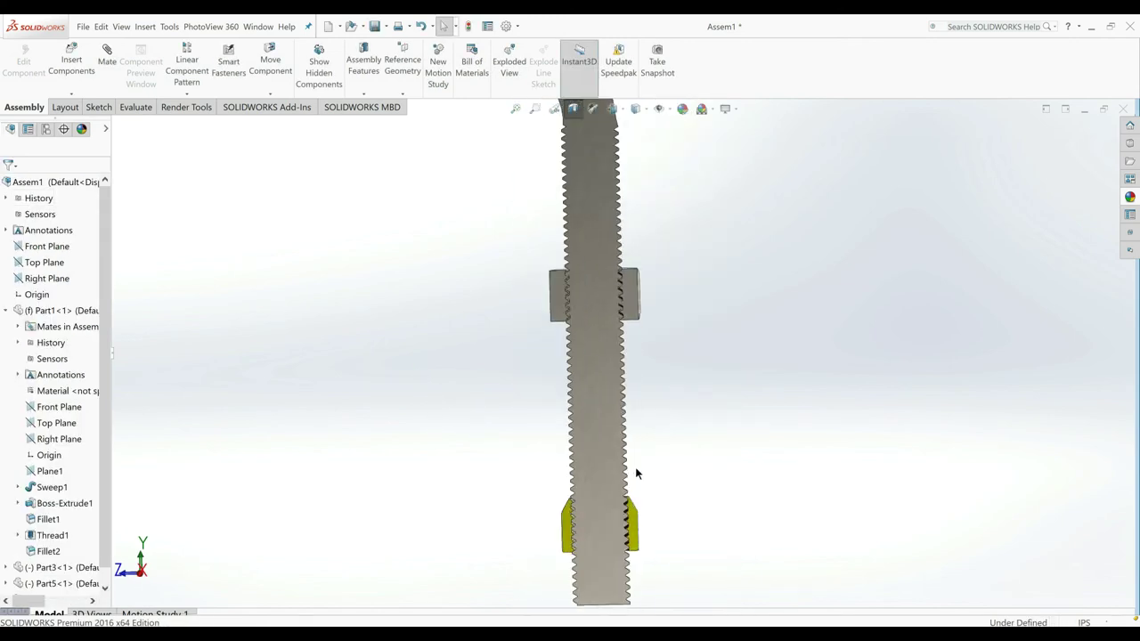
pyautogui.click(25, 277)
pyautogui.click(62, 246)
# Step: Nudge the hex nut along the threaded rod in the section view
pyautogui.scroll(-2, 650, 419)
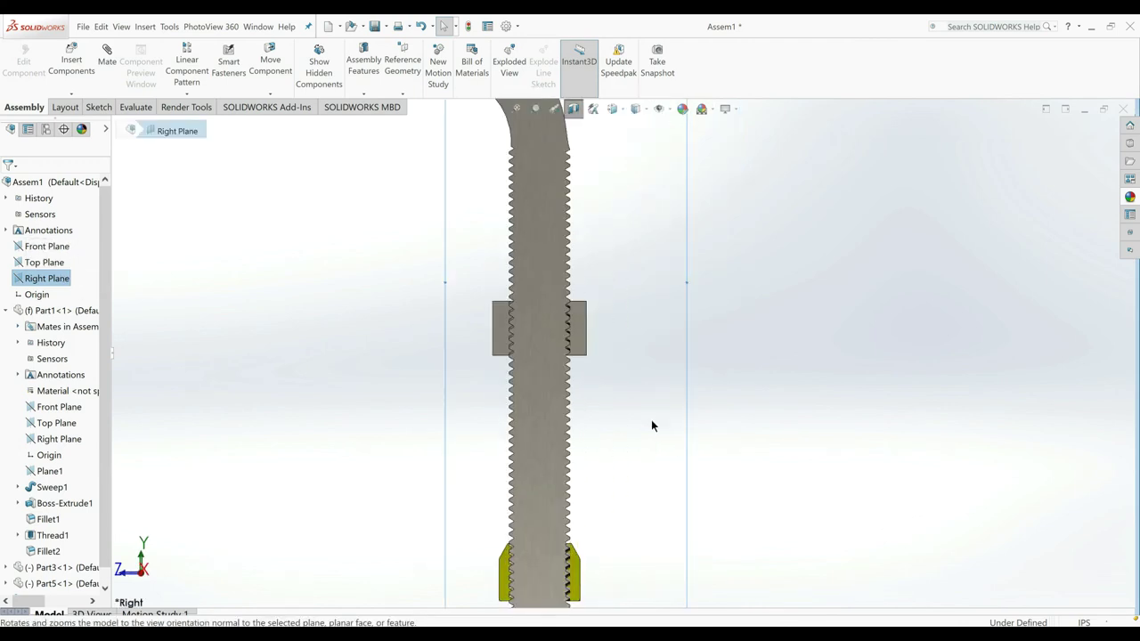
pyautogui.scroll(-2, 576, 305)
pyautogui.scroll(-3, 556, 296)
pyautogui.moveTo(542, 318); pyautogui.dragTo(549, 329)
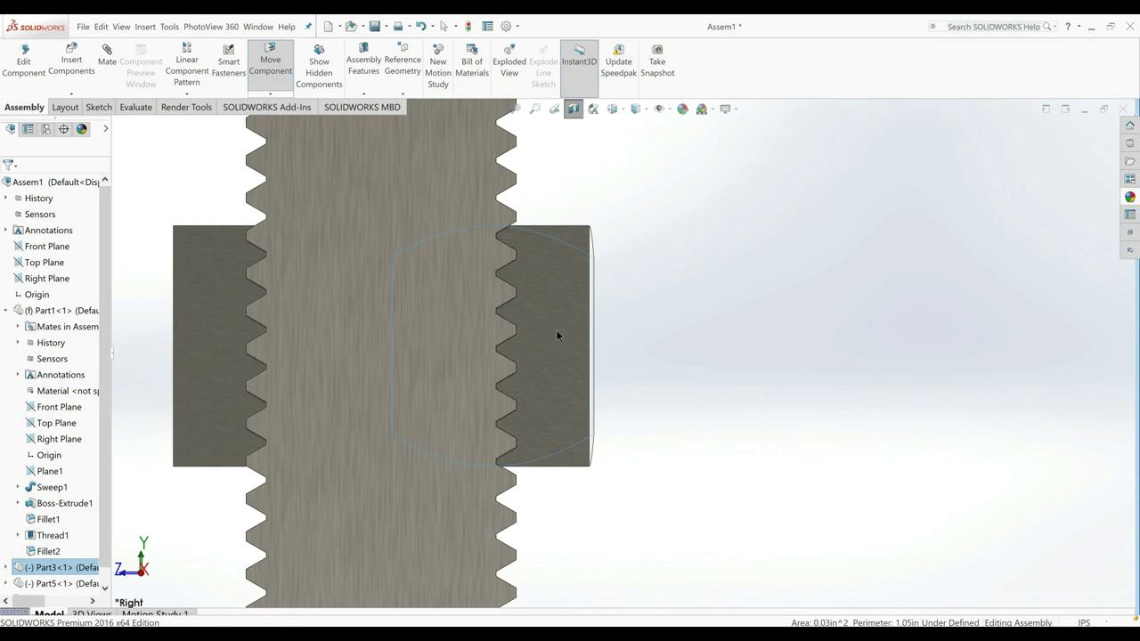
pyautogui.click(708, 387)
pyautogui.moveTo(566, 423); pyautogui.dragTo(565, 421)
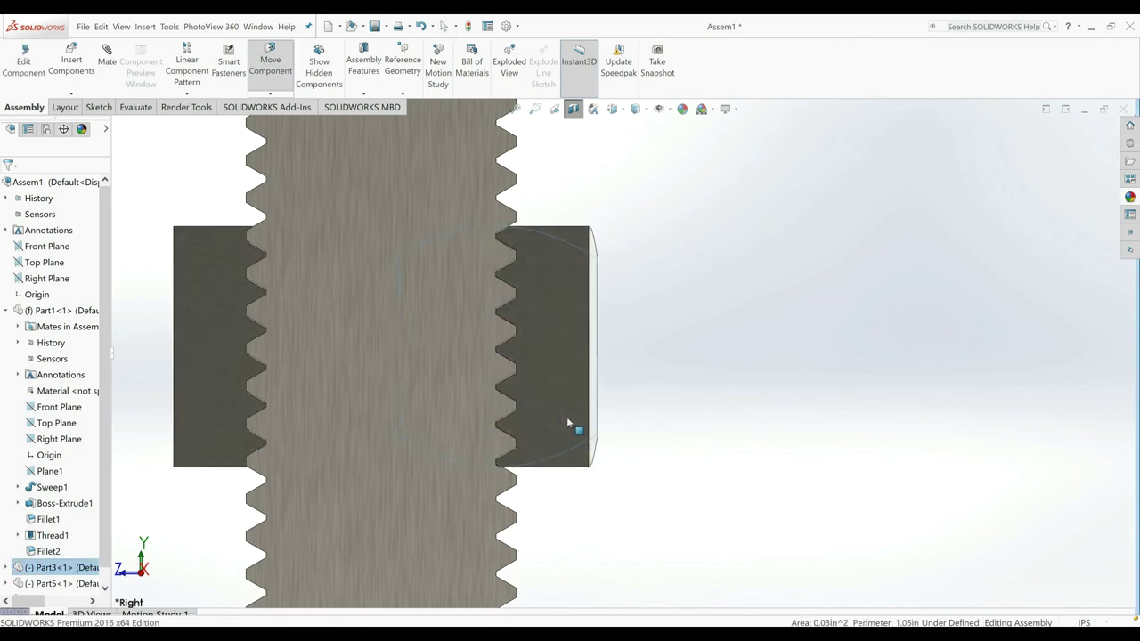
pyautogui.click(567, 415)
pyautogui.click(666, 438)
pyautogui.press('f')
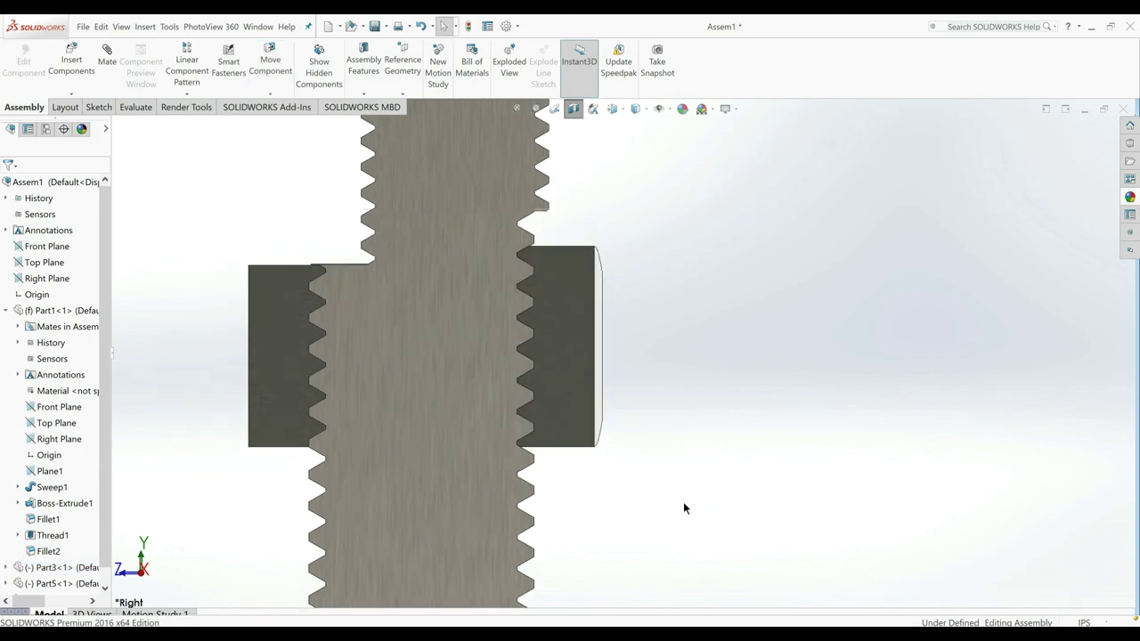
# Step: Slide the yellow cone nut lower on the rod, then turn the section view off
pyautogui.scroll(-3, 625, 548)
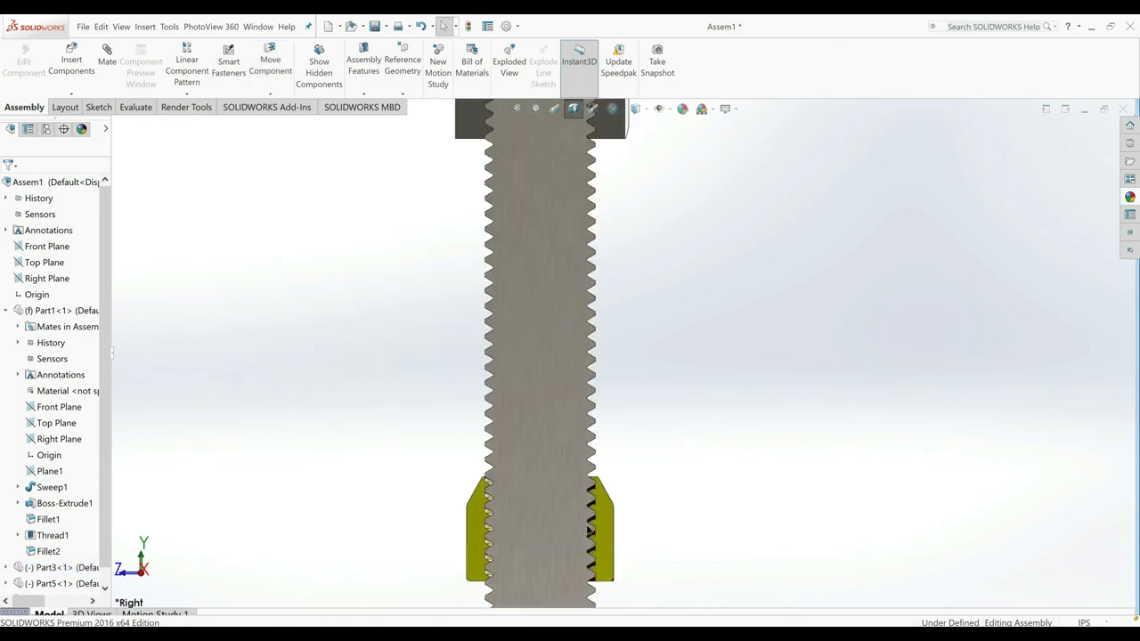
pyautogui.scroll(-3, 628, 517)
pyautogui.scroll(-2, 638, 461)
pyautogui.click(638, 459)
pyautogui.moveTo(639, 460); pyautogui.dragTo(642, 448)
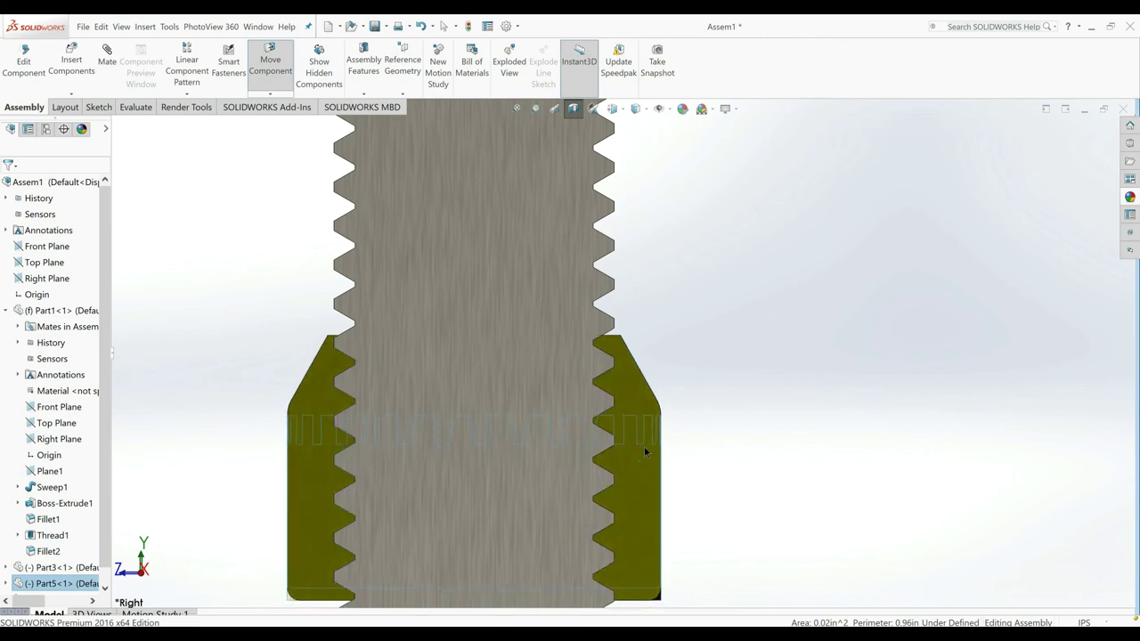
pyautogui.click(643, 447)
pyautogui.click(768, 431)
pyautogui.press('z')
pyautogui.press('z')
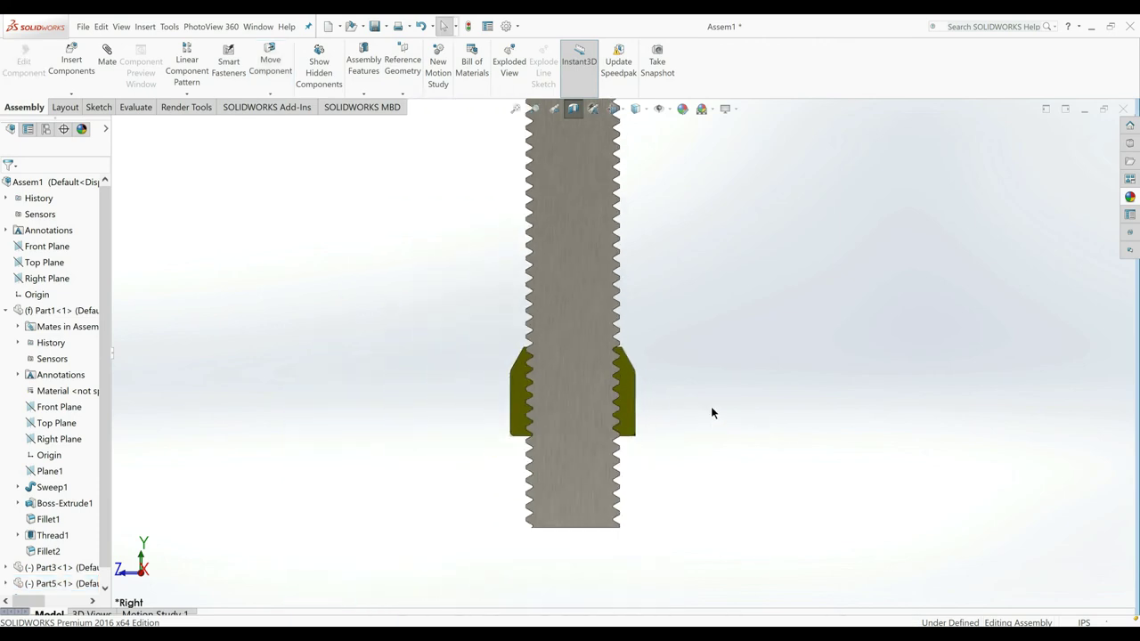
pyautogui.press('z')
pyautogui.press('z')
pyautogui.hotkey('shift', 'z')
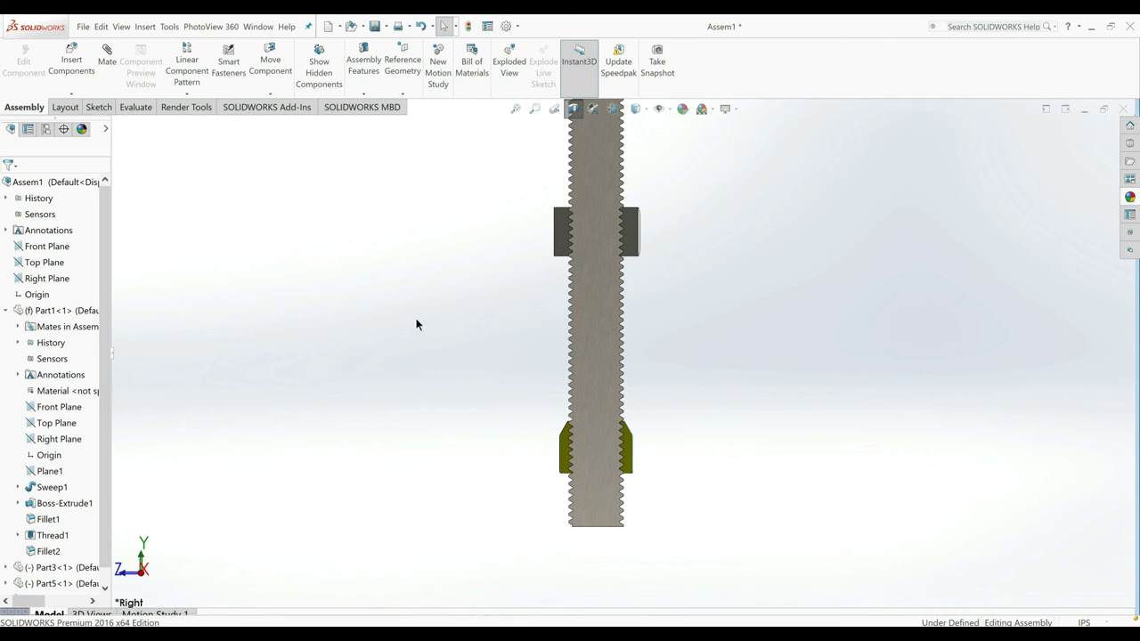
pyautogui.click(571, 108)
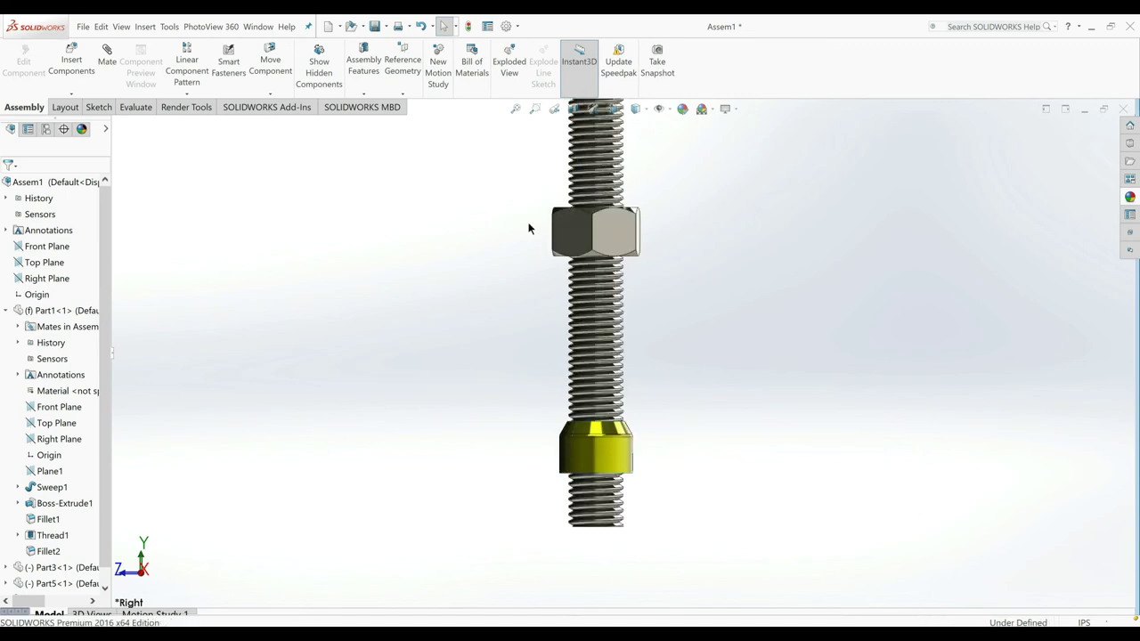
# Step: Start a Screw mechanical mate between the rod's thread and the yellow cone nut's face
pyautogui.moveTo(507, 404)
pyautogui.mouseDown(button='middle')
pyautogui.moveTo(531, 365)
pyautogui.moveTo(651, 285)
pyautogui.moveTo(684, 373)
pyautogui.moveTo(651, 343)
pyautogui.mouseUp(button='middle')
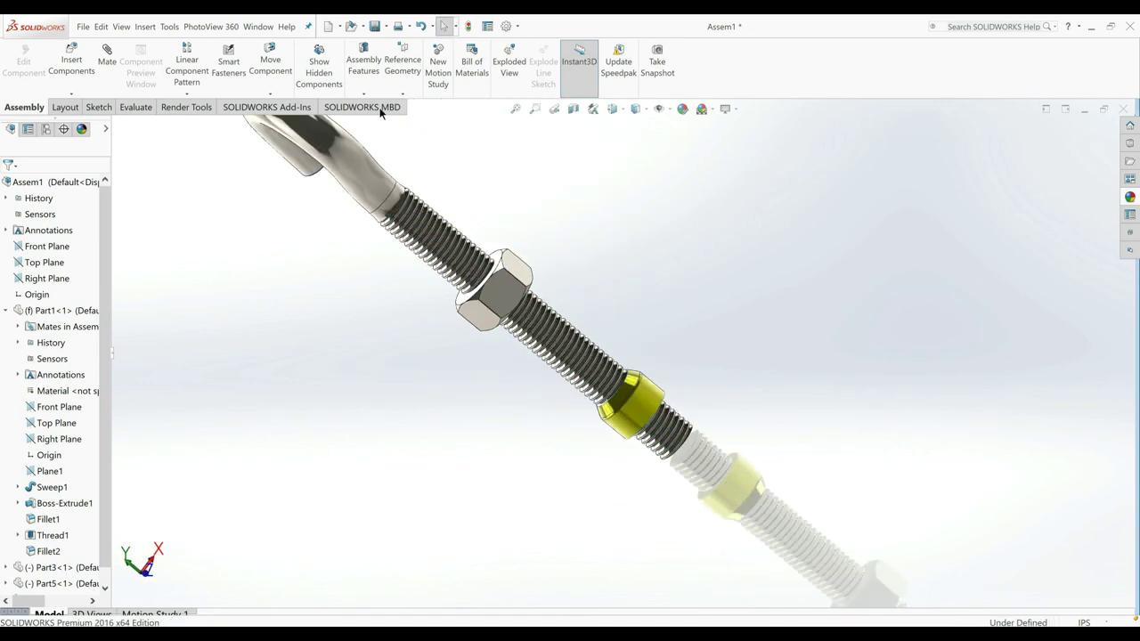
pyautogui.click(108, 63)
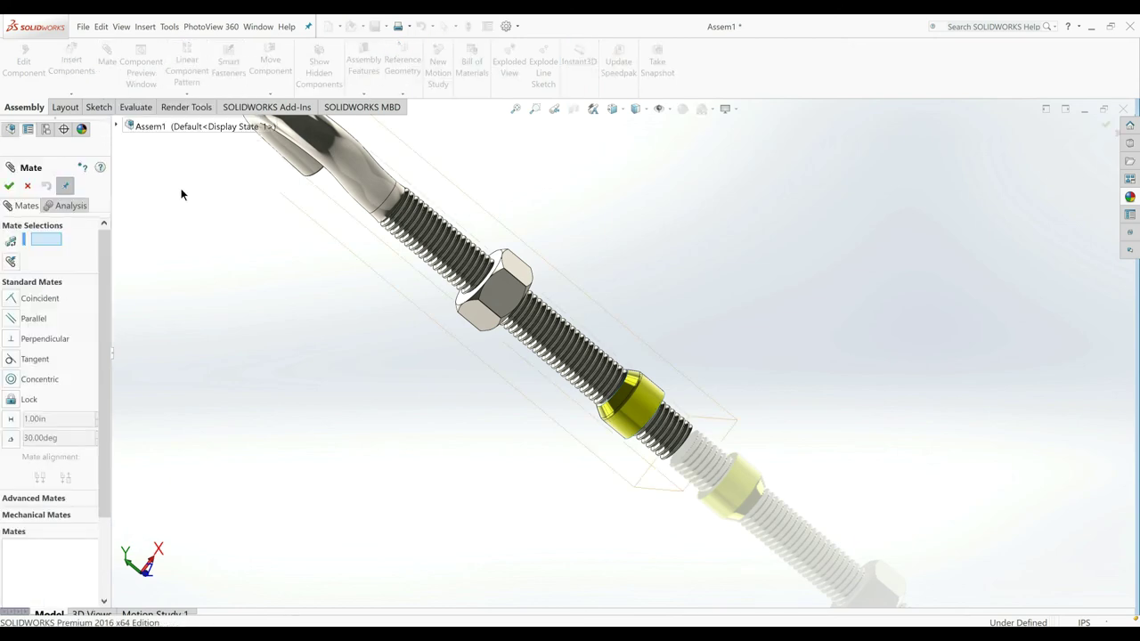
pyautogui.click(40, 515)
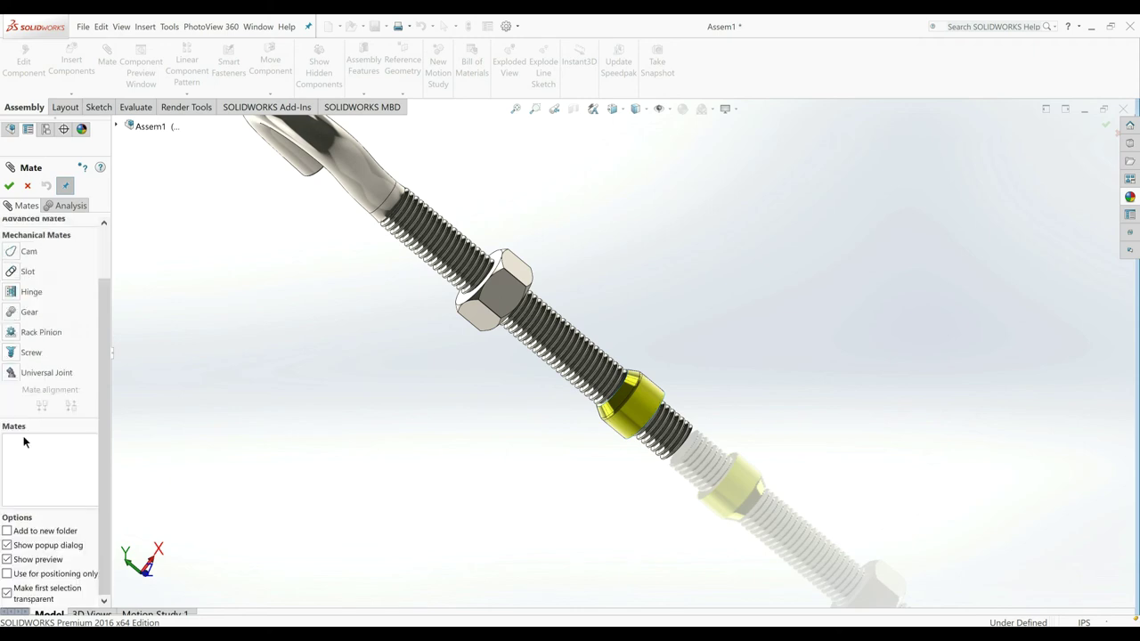
pyautogui.click(14, 353)
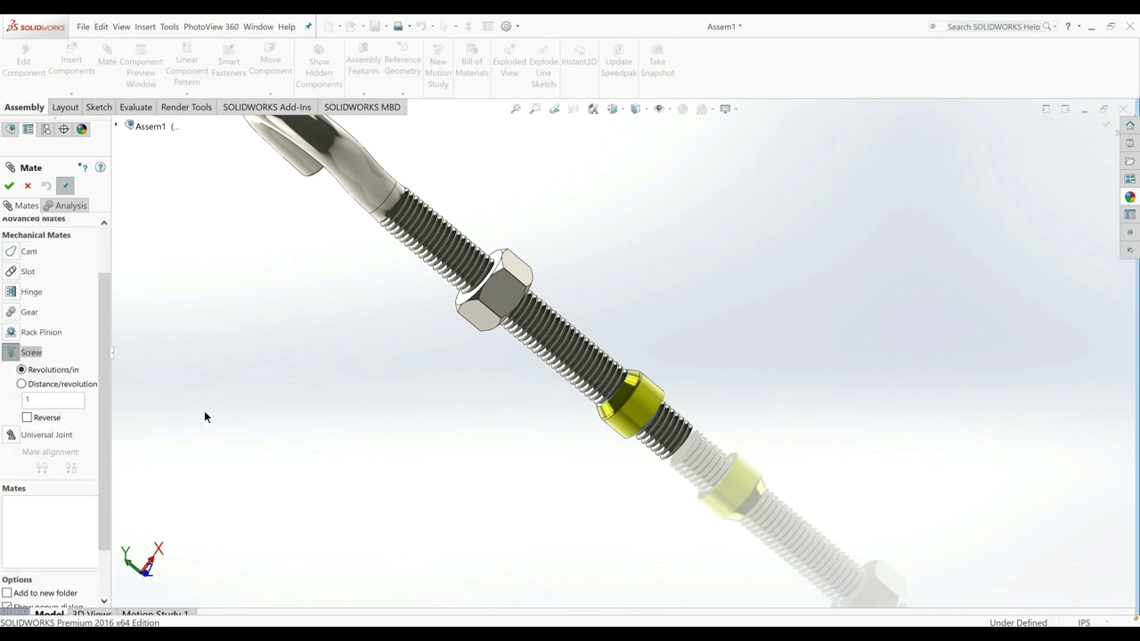
pyautogui.scroll(-1, 677, 428)
pyautogui.scroll(-2, 676, 427)
pyautogui.scroll(-2, 657, 406)
pyautogui.scroll(-3, 559, 348)
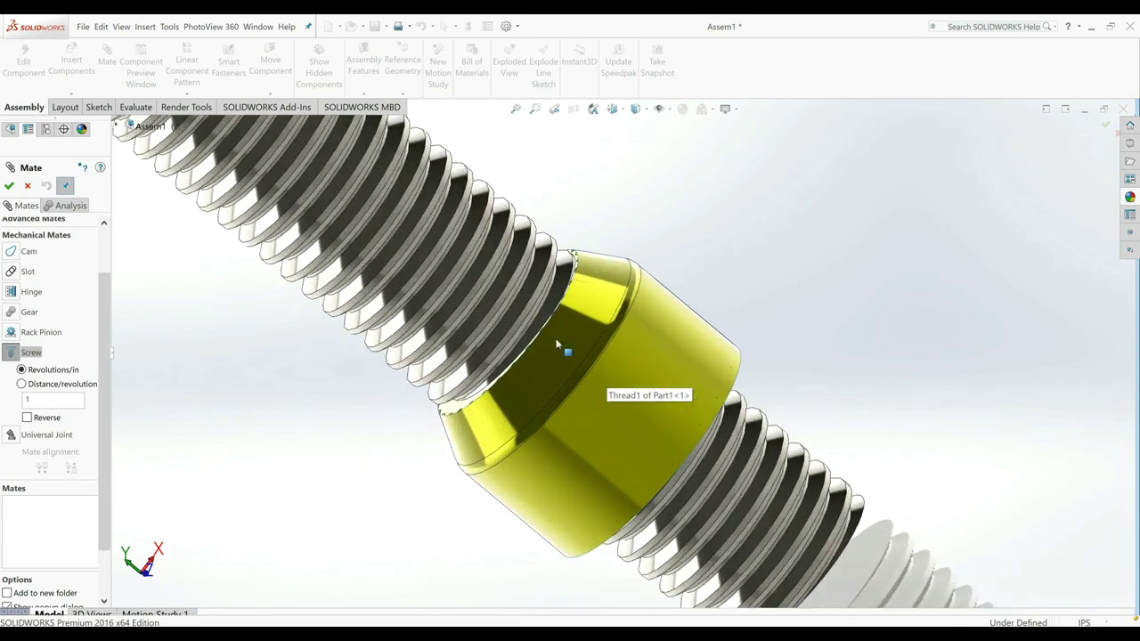
pyautogui.click(519, 318)
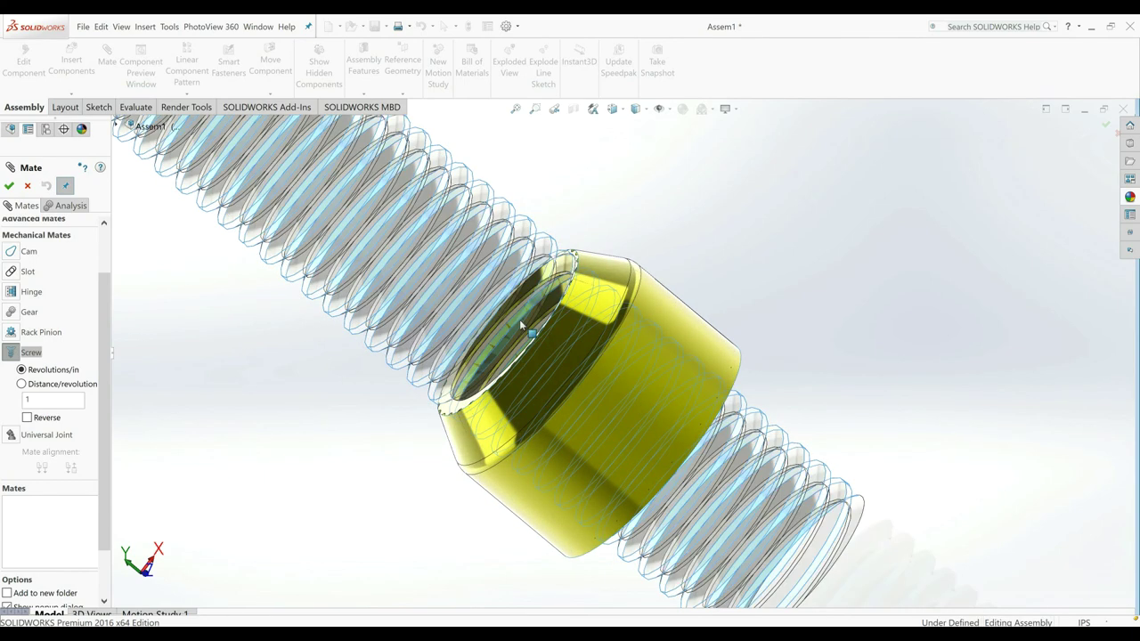
pyautogui.click(644, 364)
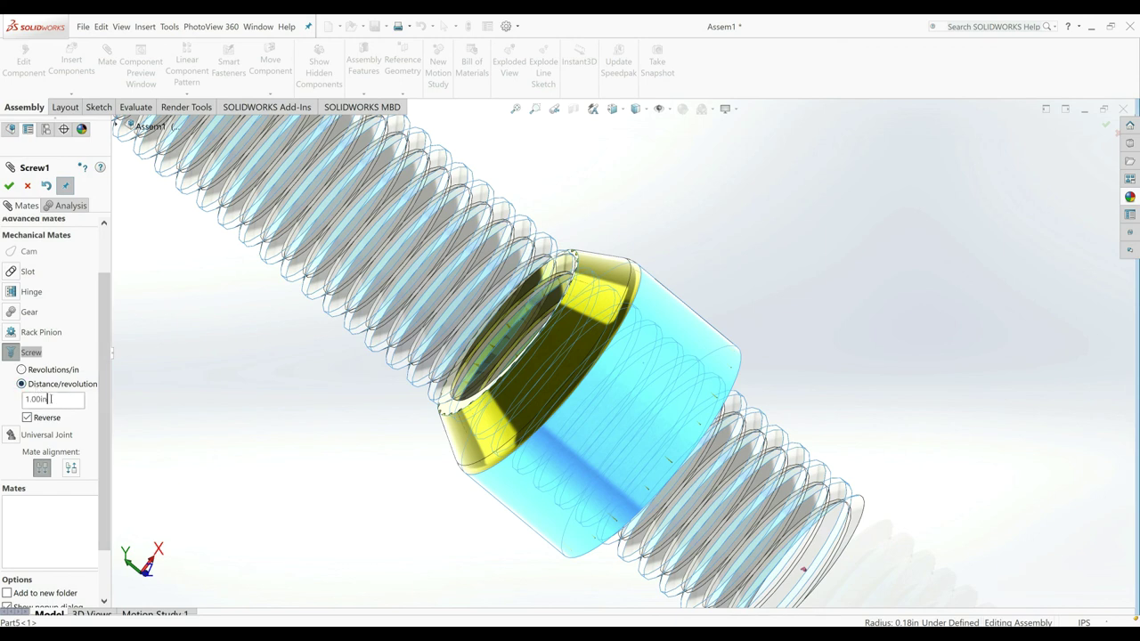
# Step: Switch units to MMGS and set the reversed screw mate to 1.25mm per revolution
pyautogui.click(1088, 622)
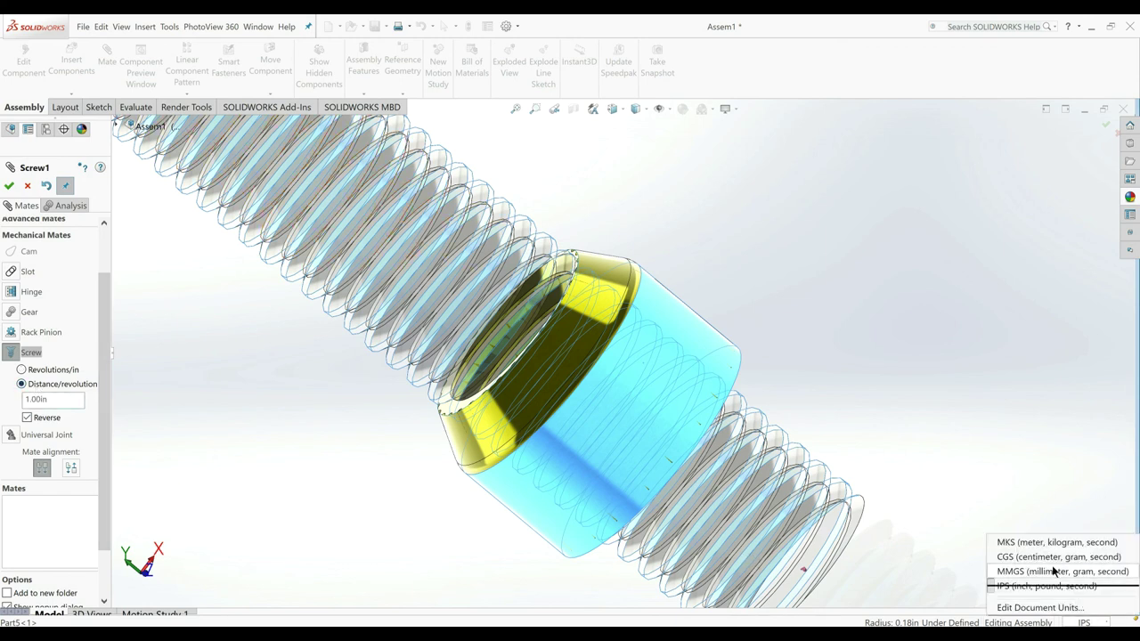
pyautogui.click(1023, 571)
pyautogui.write('1.25')
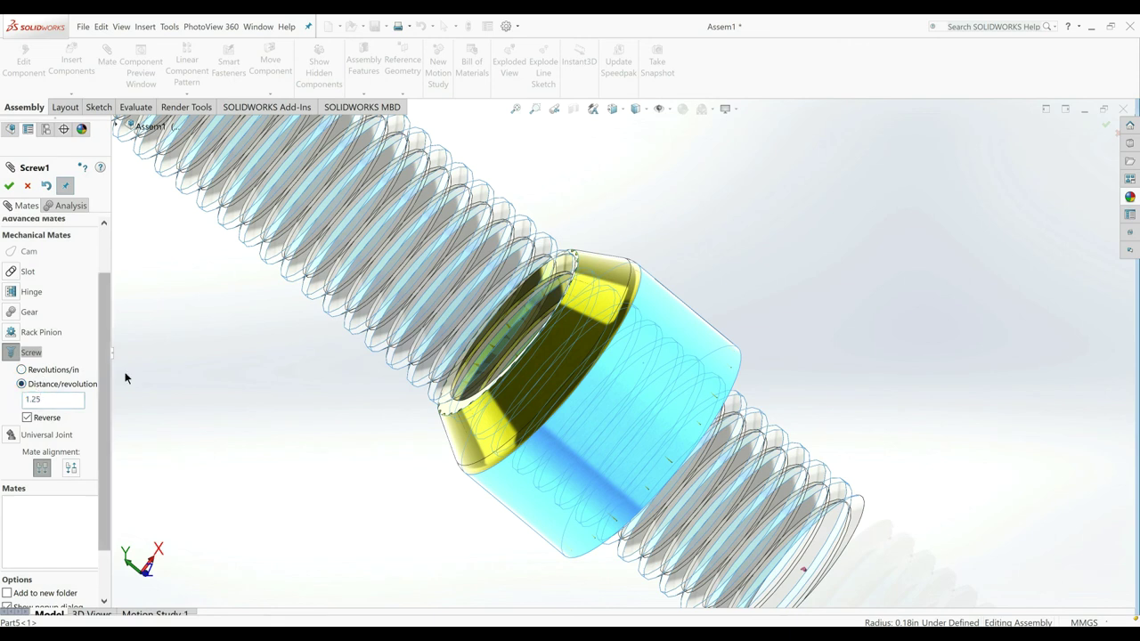
pyautogui.click(152, 367)
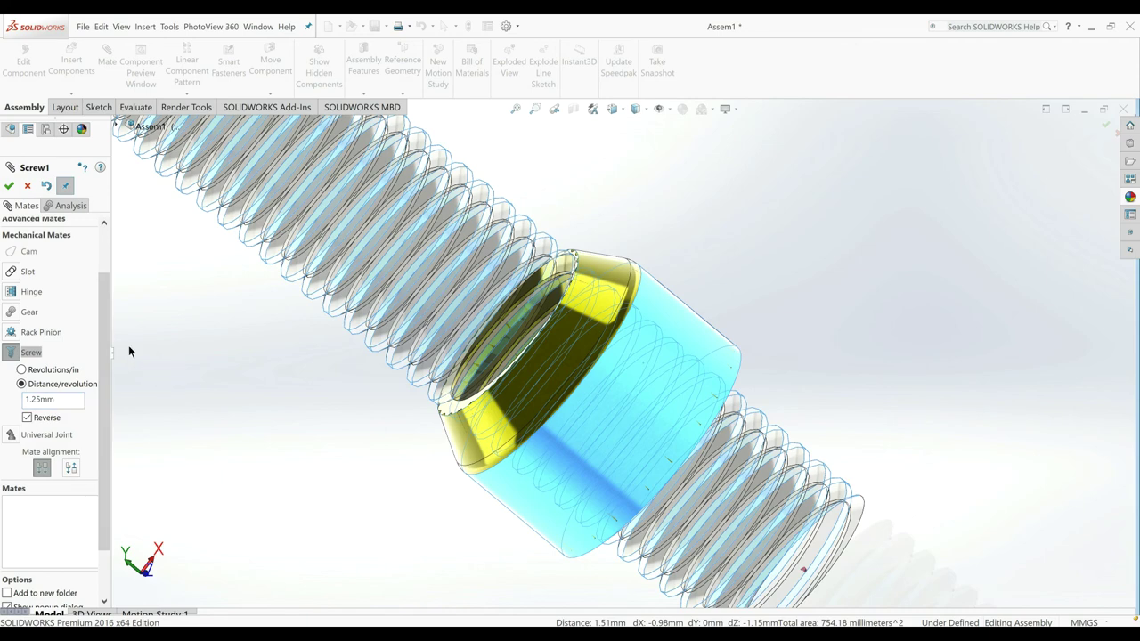
pyautogui.click(8, 187)
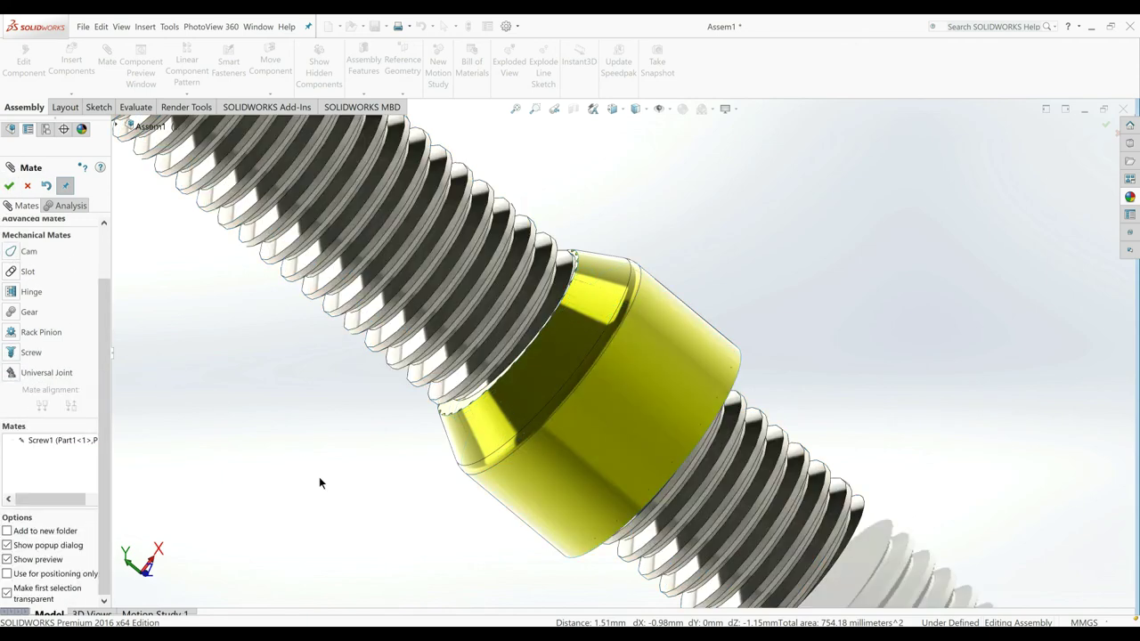
pyautogui.scroll(3, 427, 489)
pyautogui.scroll(2, 447, 476)
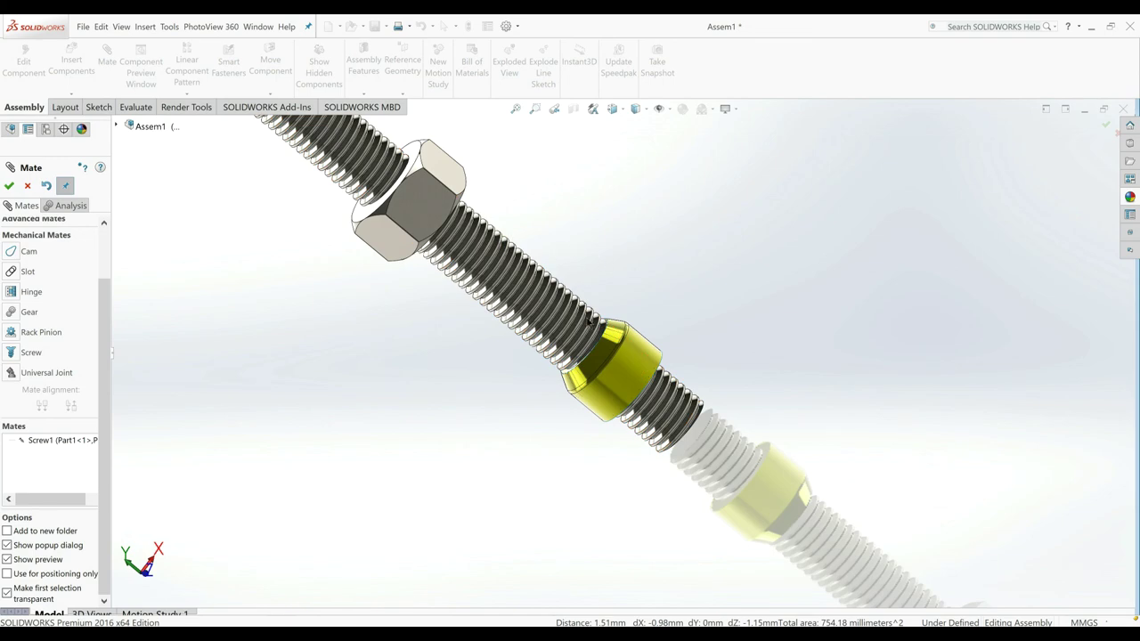
pyautogui.click(8, 186)
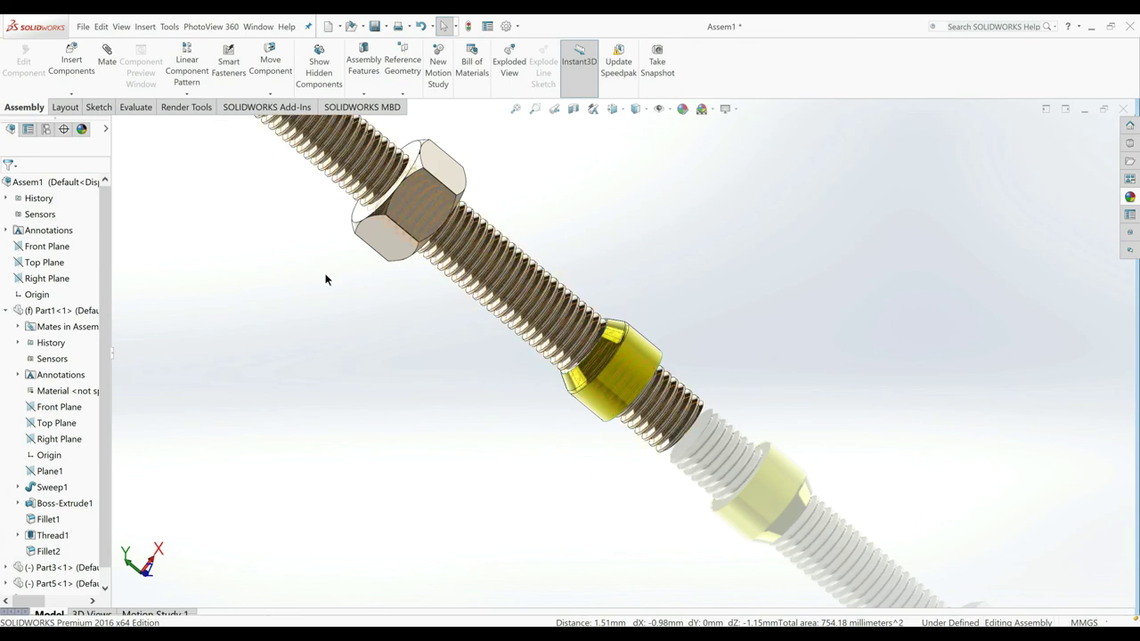
# Step: Section the assembly along the rod part's Right Plane
pyautogui.click(51, 279)
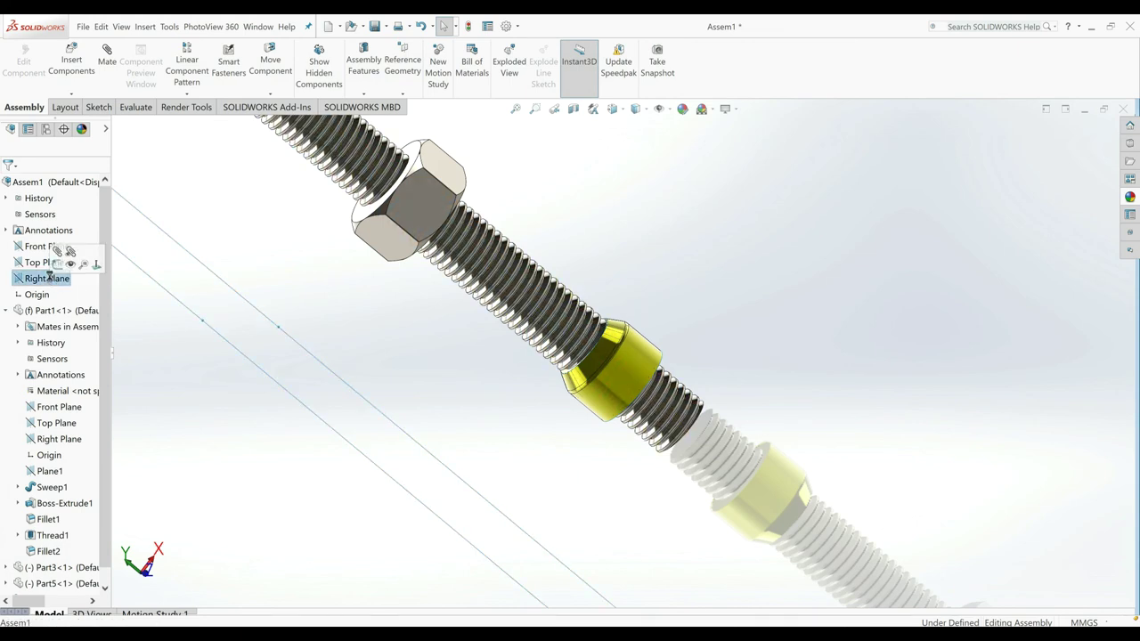
pyautogui.click(49, 438)
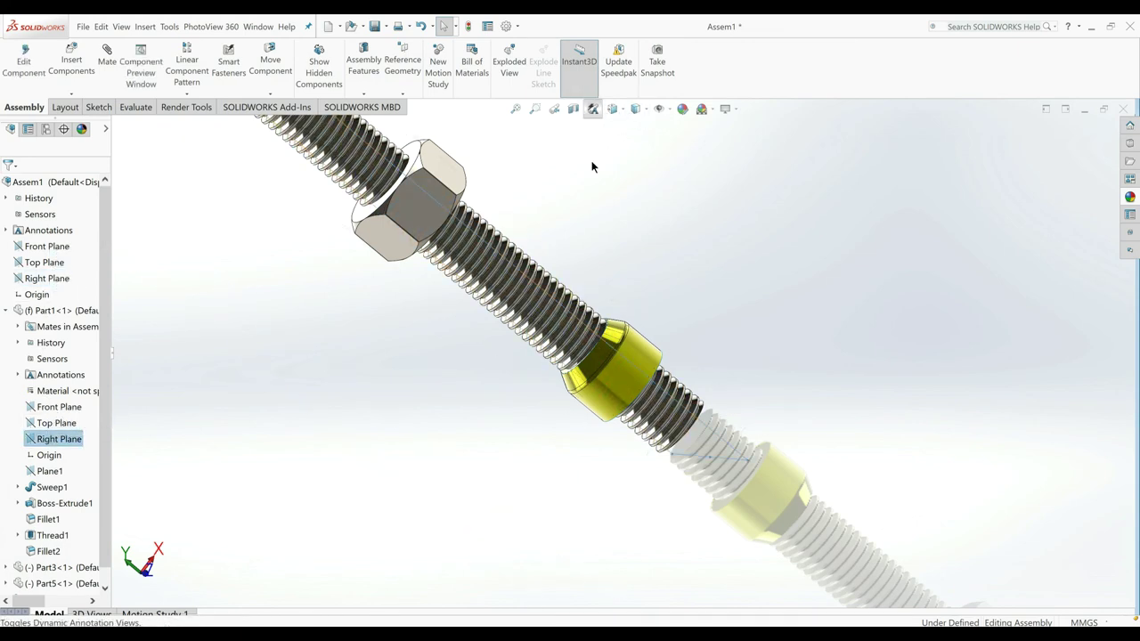
pyautogui.click(575, 111)
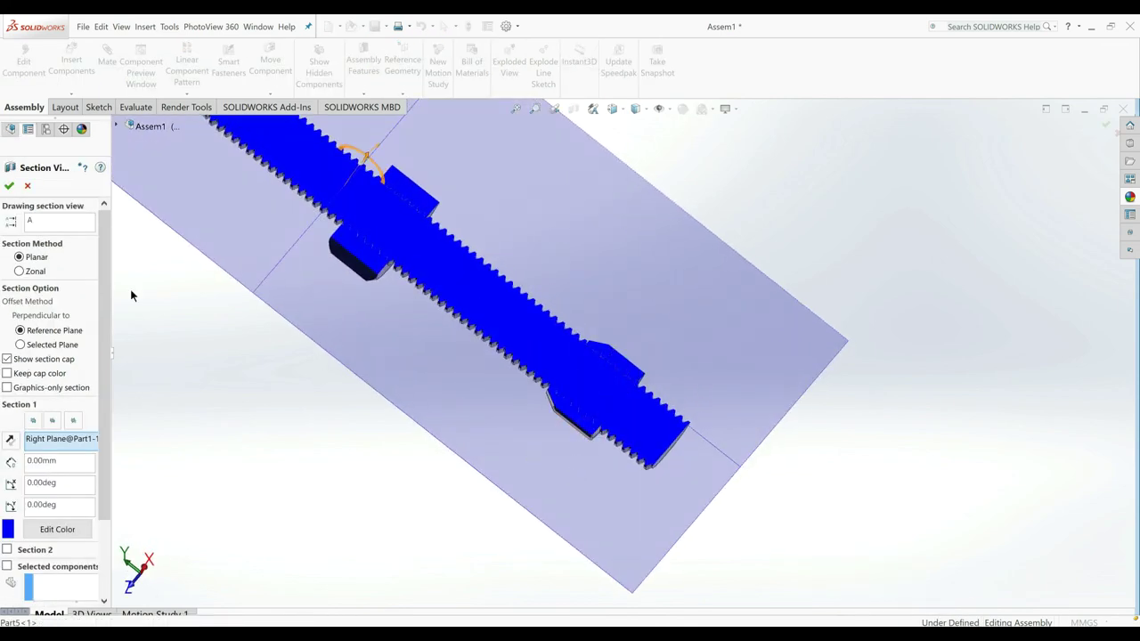
pyautogui.click(9, 186)
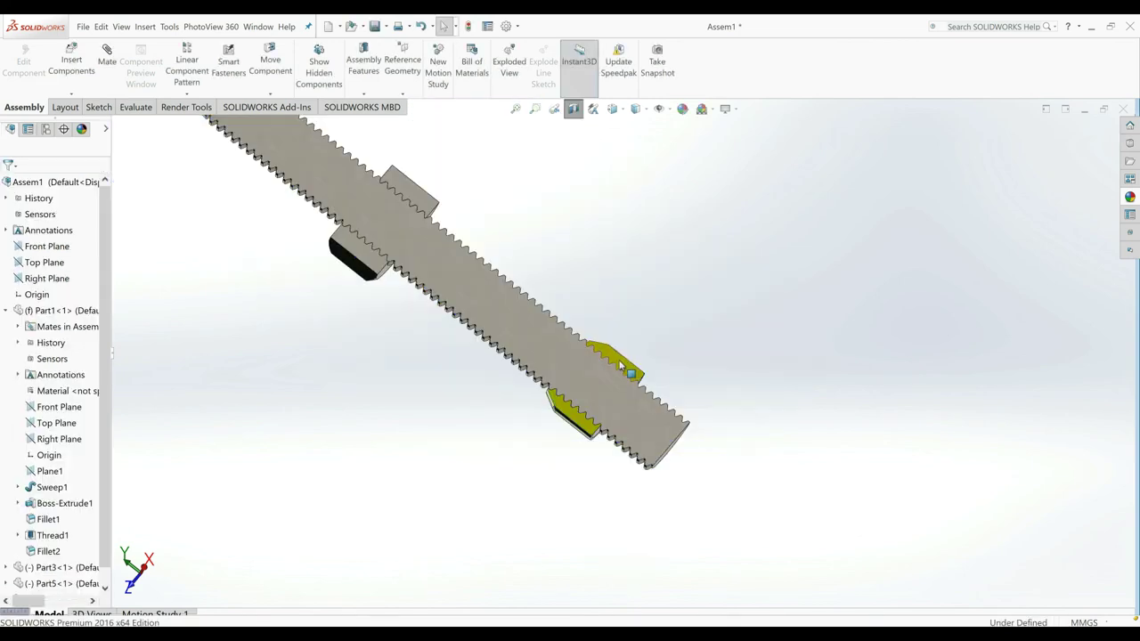
# Step: Slide the yellow cone nut along the threaded rod
pyautogui.click(578, 352)
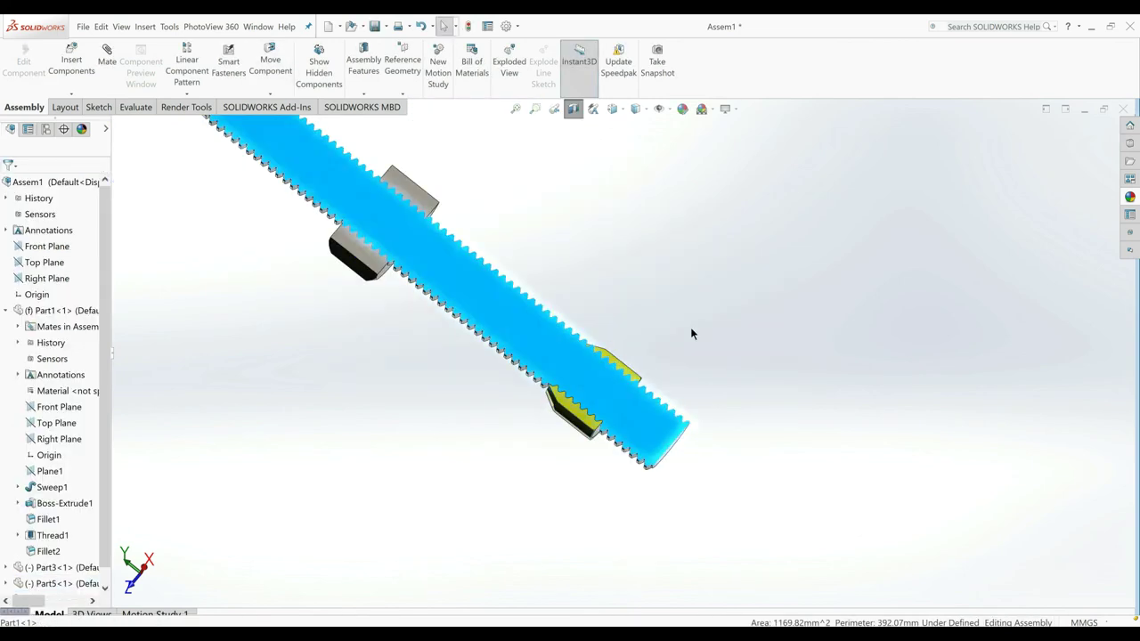
pyautogui.moveTo(690, 327); pyautogui.dragTo(614, 436, button='middle')
pyautogui.scroll(-3, 649, 377)
pyautogui.click(659, 367)
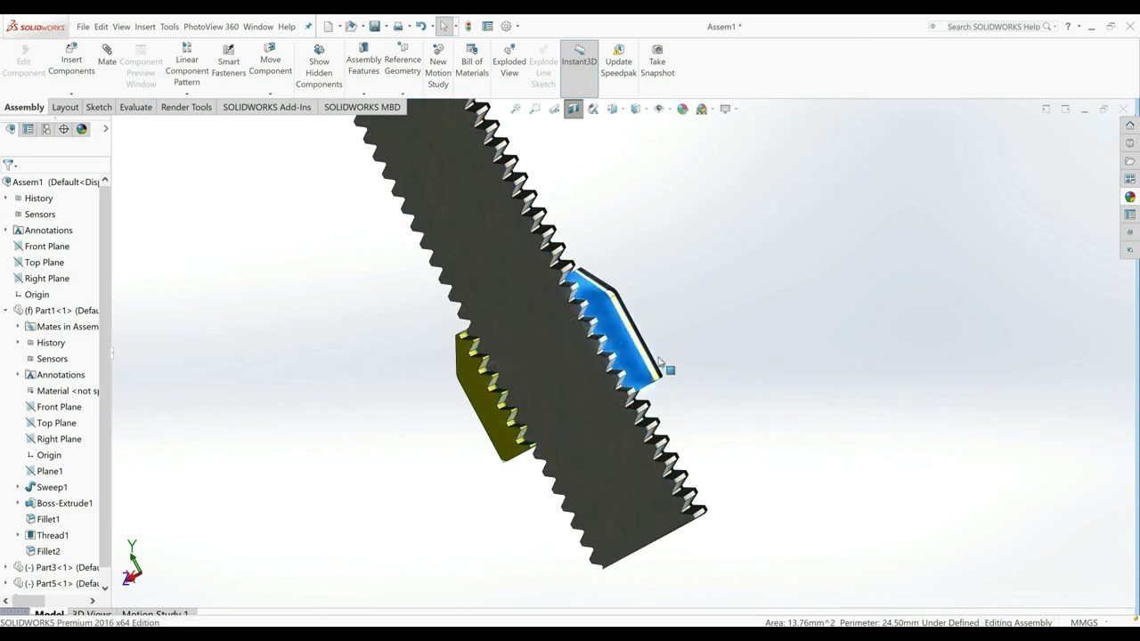
pyautogui.moveTo(672, 458)
pyautogui.mouseDown()
pyautogui.moveTo(638, 327)
pyautogui.moveTo(646, 285)
pyautogui.mouseUp()
pyautogui.press('Escape')
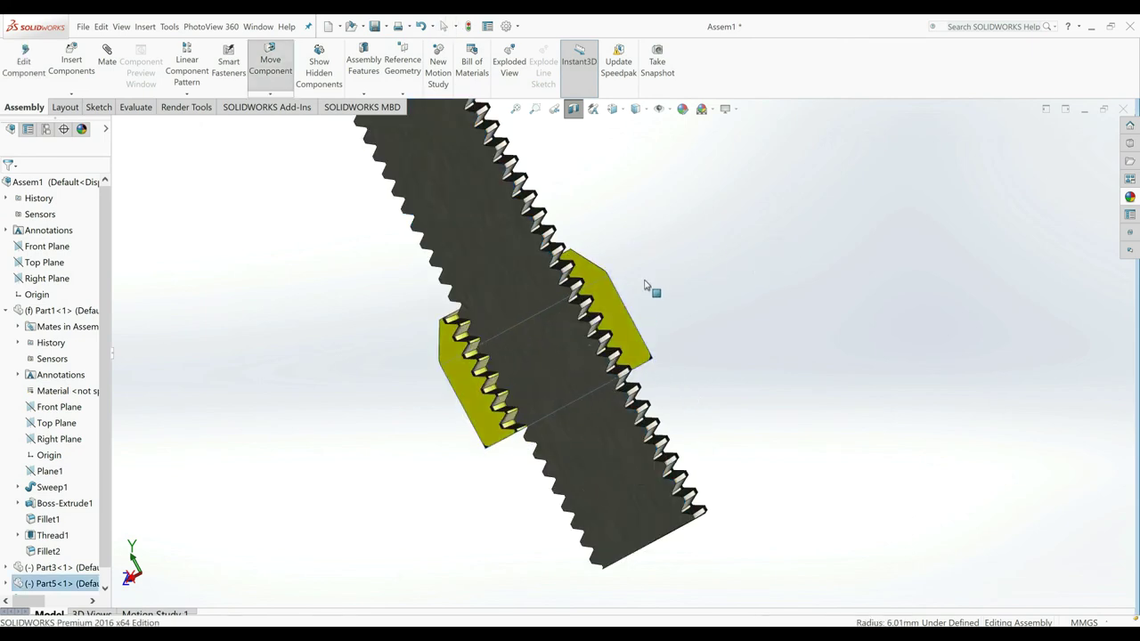
# Step: View Normal To the Right Plane and turn the yellow nut slightly on the rod
pyautogui.click(39, 279)
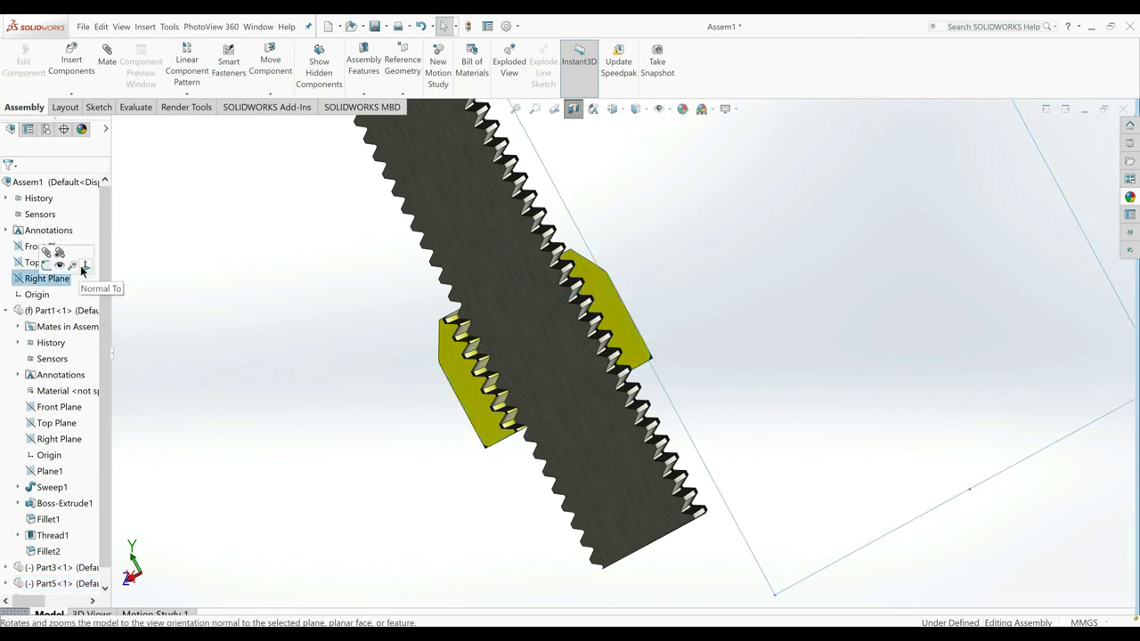
pyautogui.click(83, 267)
pyautogui.scroll(2, 612, 510)
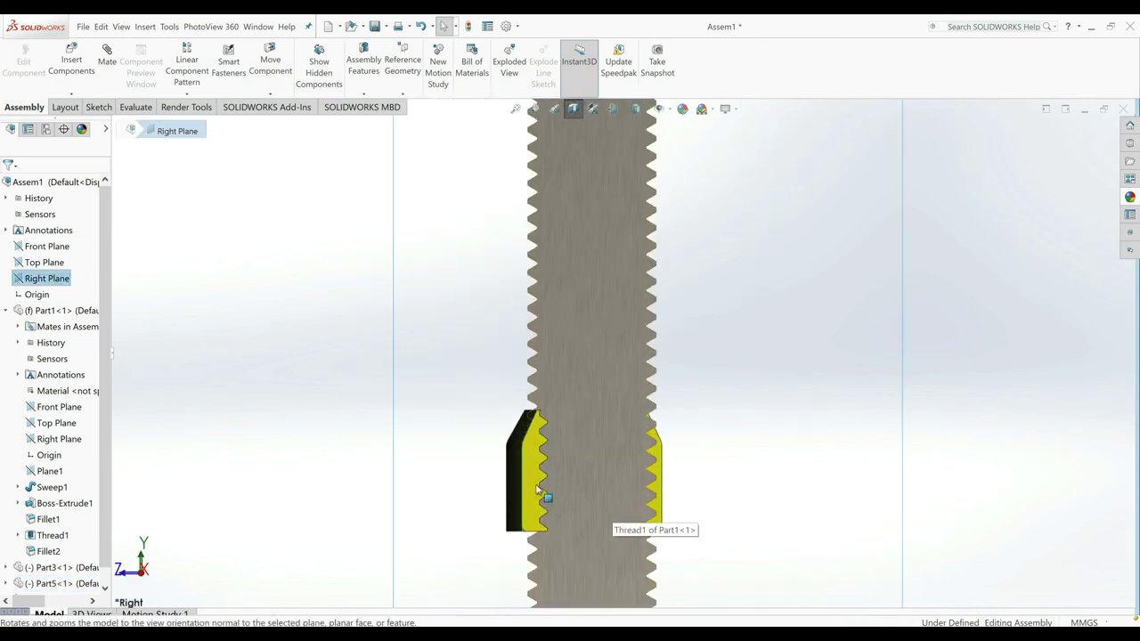
pyautogui.moveTo(538, 490); pyautogui.dragTo(617, 503)
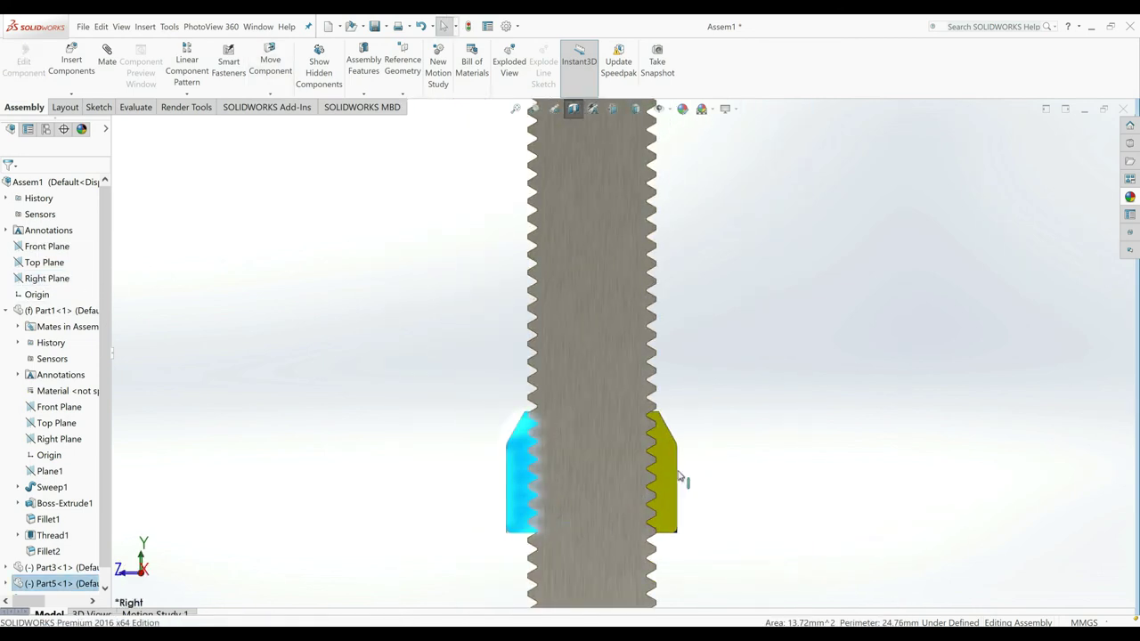
pyautogui.press('Escape')
pyautogui.moveTo(508, 434); pyautogui.dragTo(555, 479)
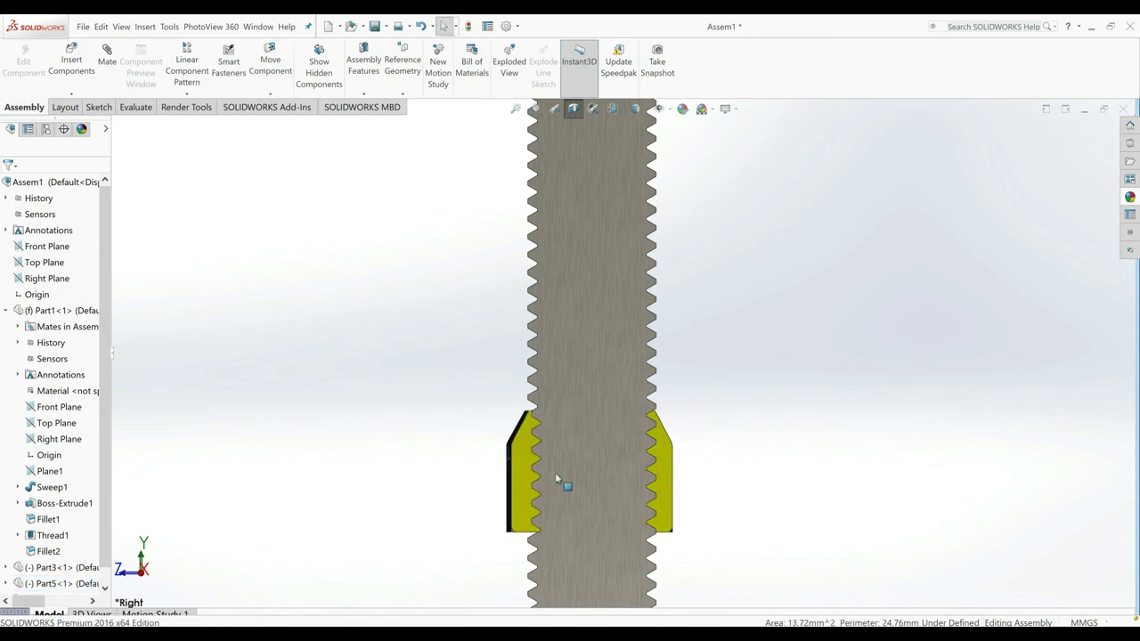
# Step: Spin the yellow nut around the rod axis and fit the whole bolt in view
pyautogui.moveTo(697, 465); pyautogui.dragTo(661, 456, button='middle')
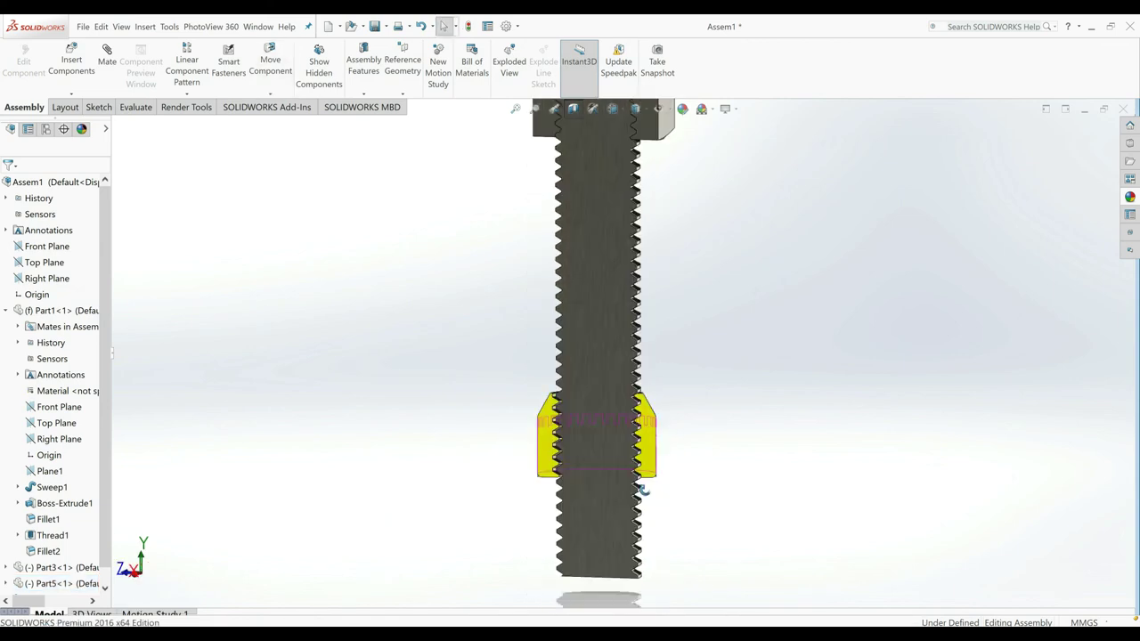
pyautogui.moveTo(660, 456)
pyautogui.mouseDown()
pyautogui.moveTo(460, 361)
pyautogui.moveTo(695, 487)
pyautogui.mouseUp()
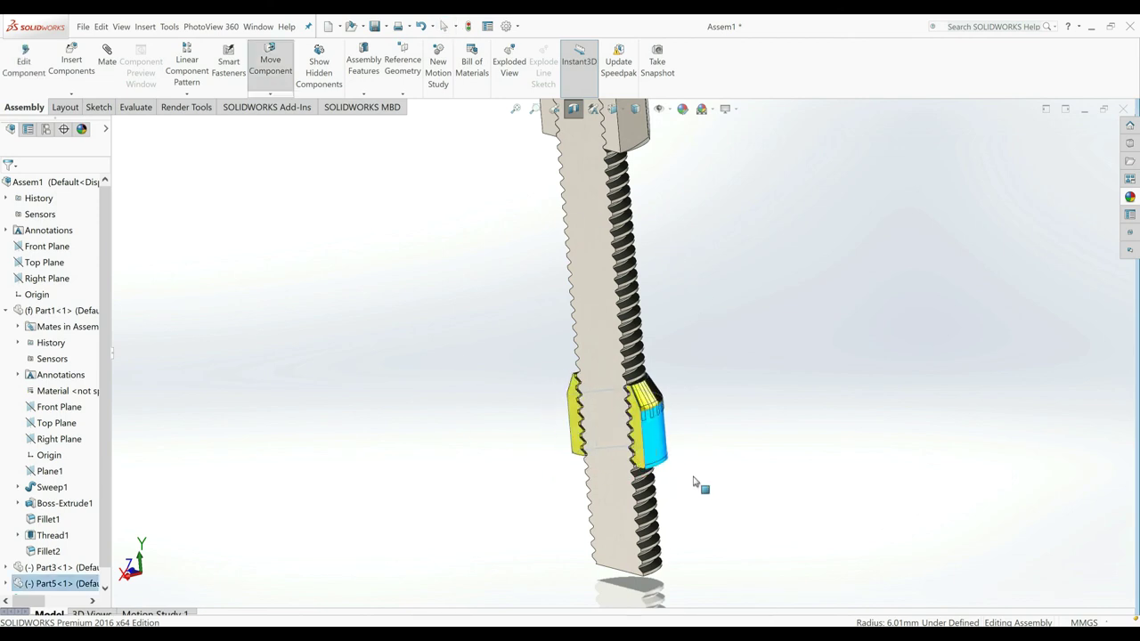
pyautogui.press('Escape')
pyautogui.hotkey('ctrl', '1')
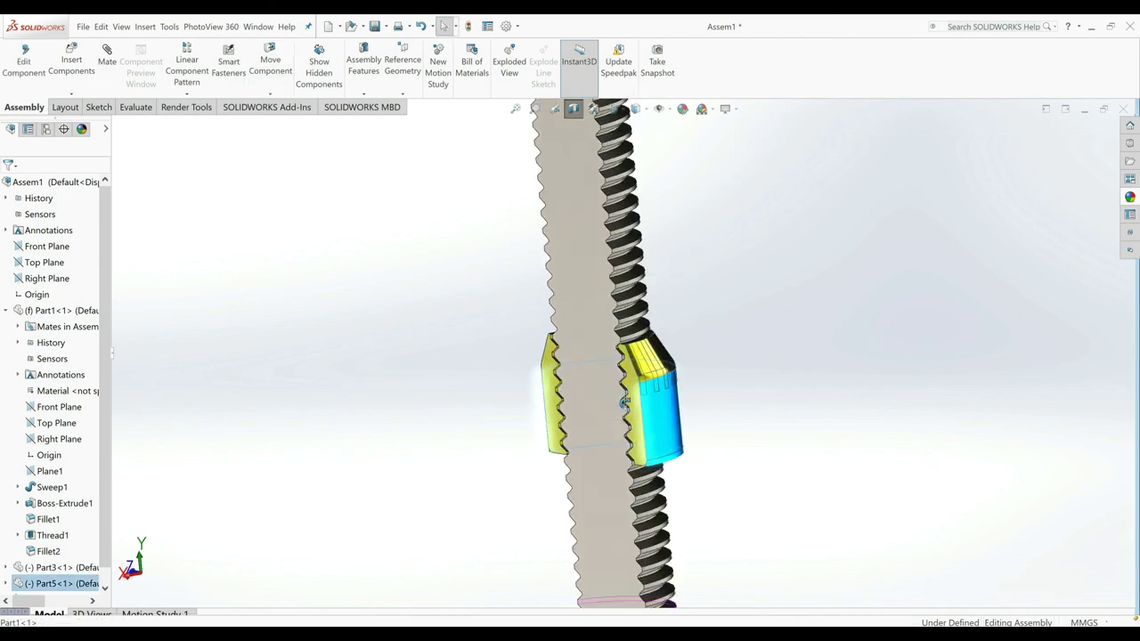
pyautogui.moveTo(663, 389); pyautogui.dragTo(598, 363, button='middle')
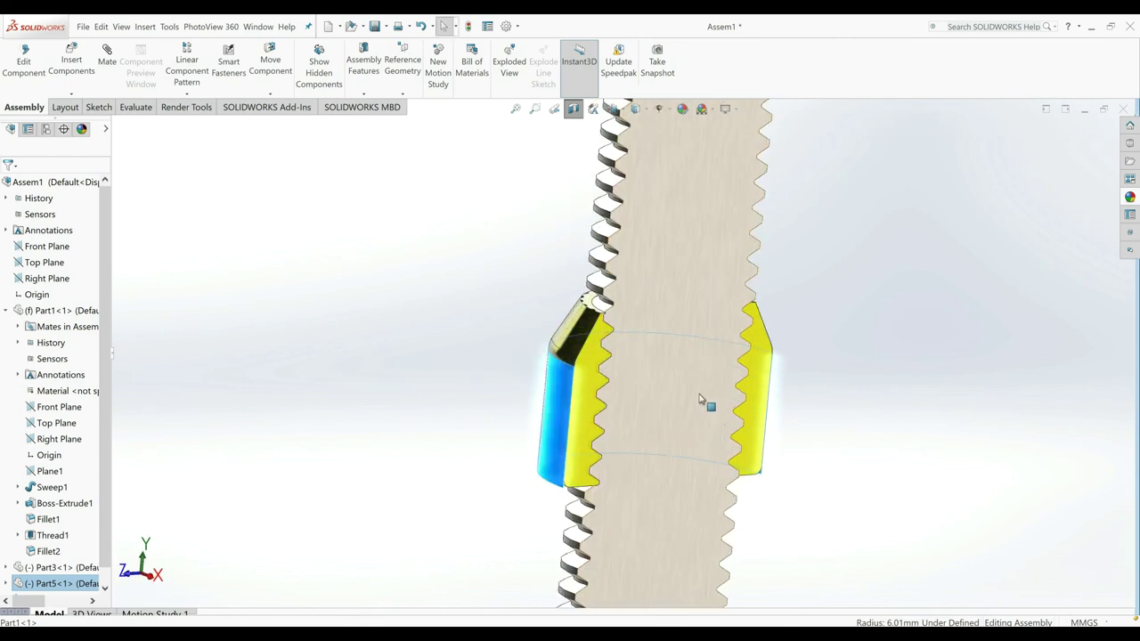
pyautogui.moveTo(526, 367); pyautogui.dragTo(412, 412)
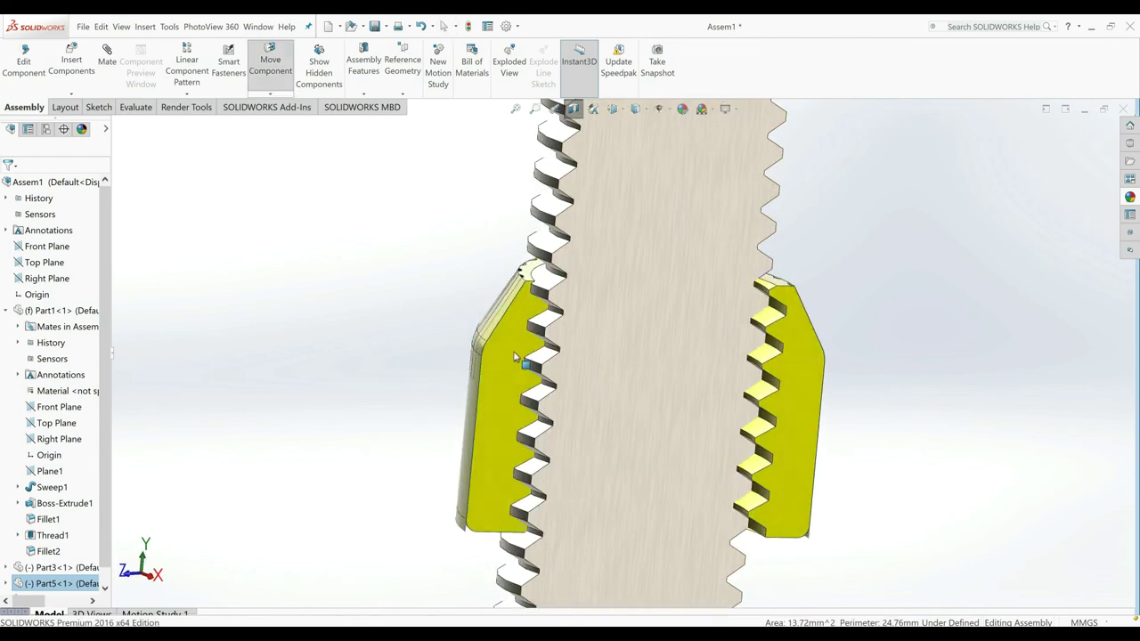
pyautogui.press('Escape')
pyautogui.press('f')
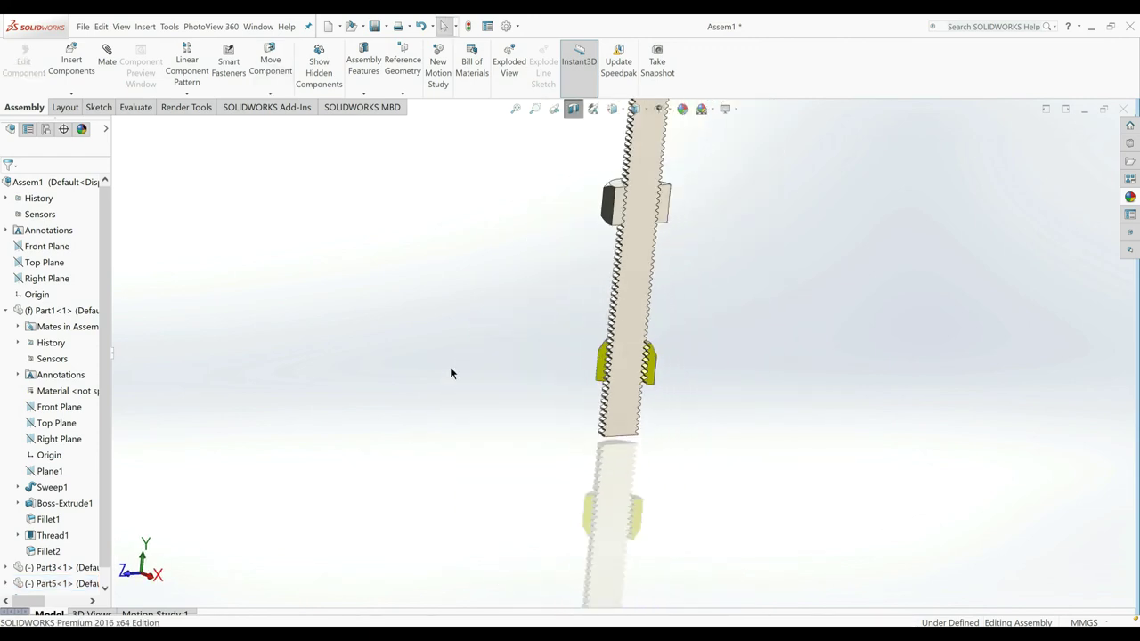
# Step: Turn off the section cut and orbit the hook bolt to a diagonal view
pyautogui.click(571, 119)
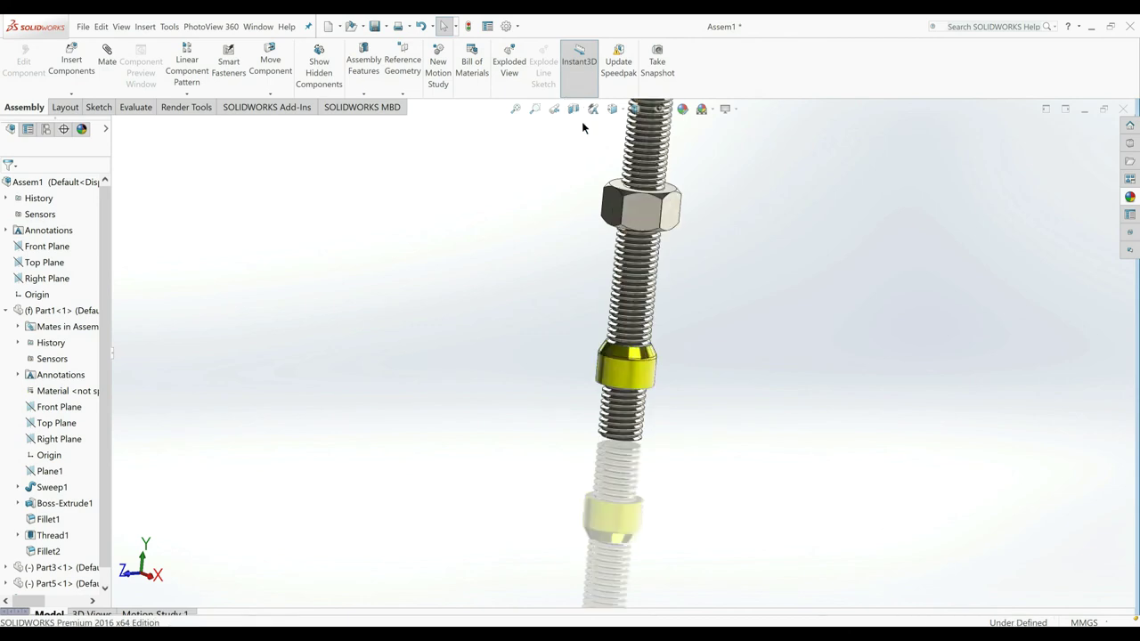
pyautogui.scroll(3, 684, 199)
pyautogui.moveTo(684, 203)
pyautogui.mouseDown(button='middle')
pyautogui.moveTo(653, 245)
pyautogui.moveTo(548, 252)
pyautogui.mouseUp(button='middle')
pyautogui.scroll(-2, 547, 252)
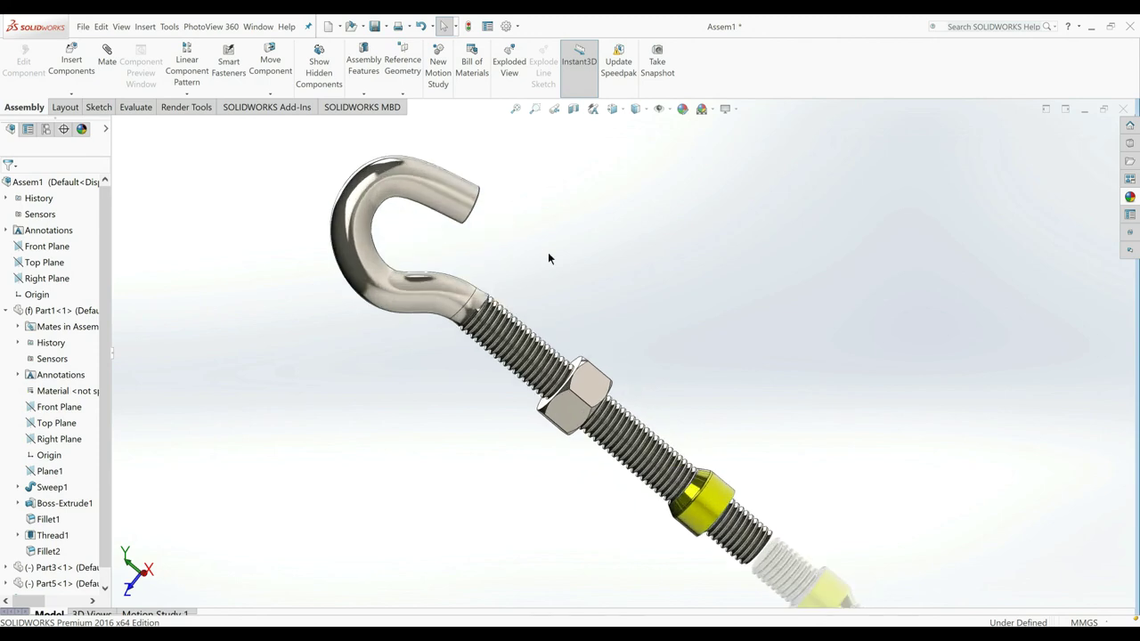
# Step: Add a reversed Screw mate of 1.25mm per revolution between the hex nut and rod
pyautogui.click(105, 61)
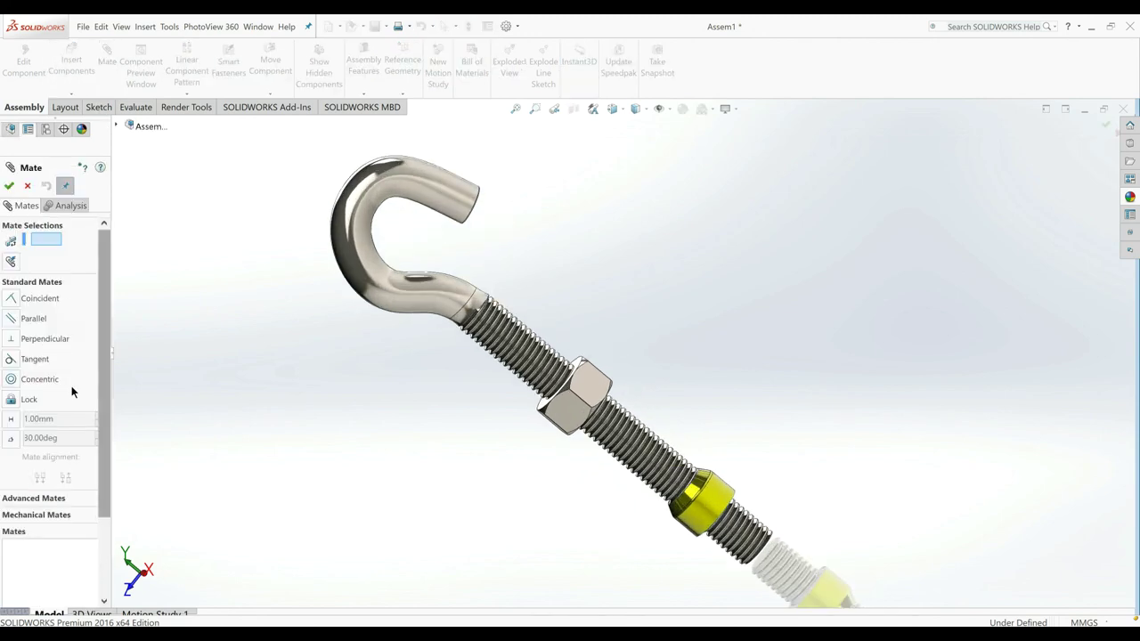
pyautogui.click(36, 515)
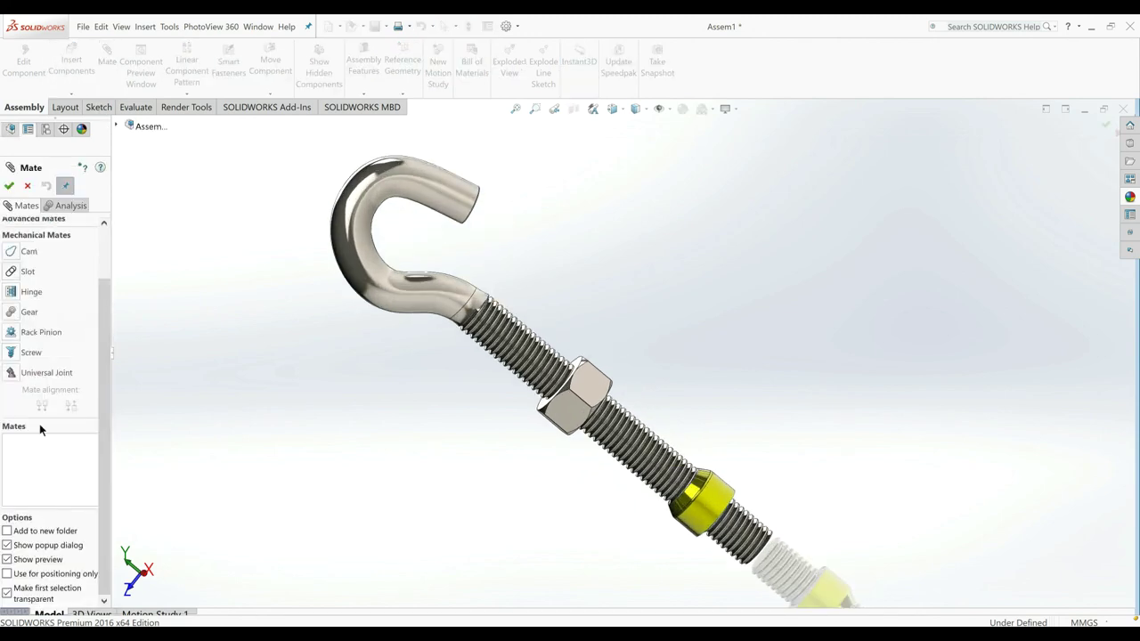
pyautogui.click(19, 352)
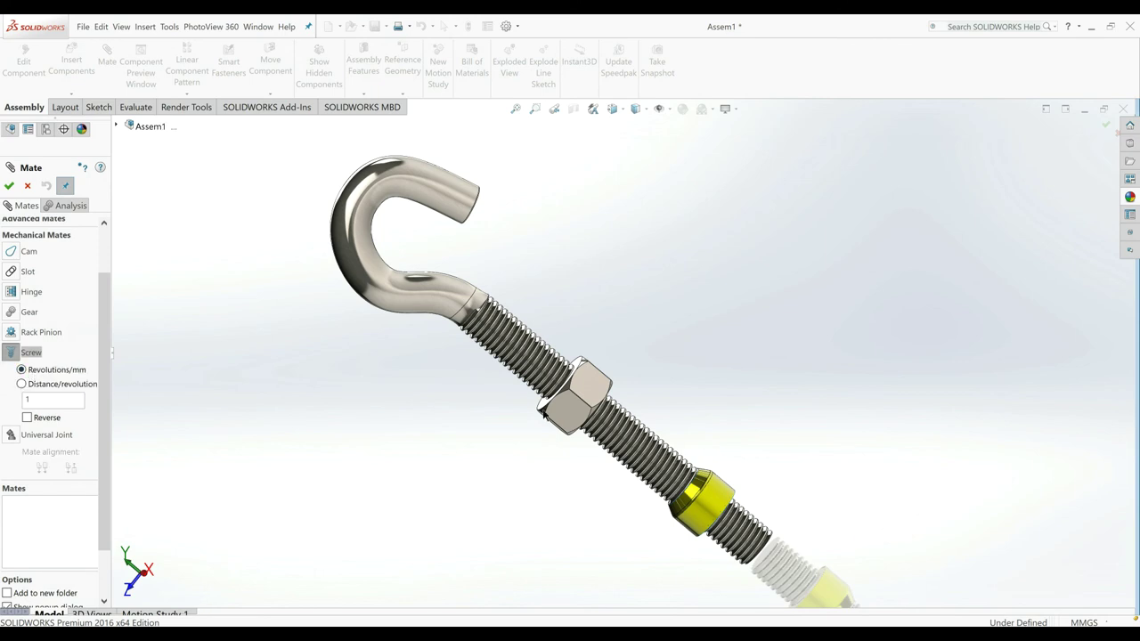
pyautogui.scroll(-2, 556, 384)
pyautogui.scroll(-3, 556, 384)
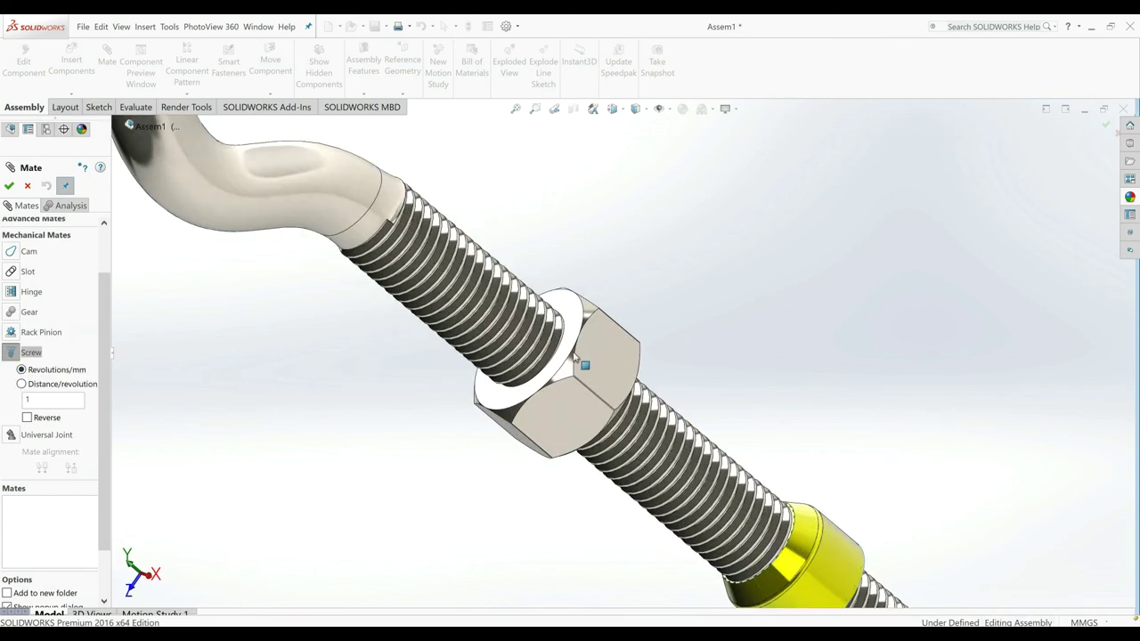
pyautogui.scroll(-3, 556, 383)
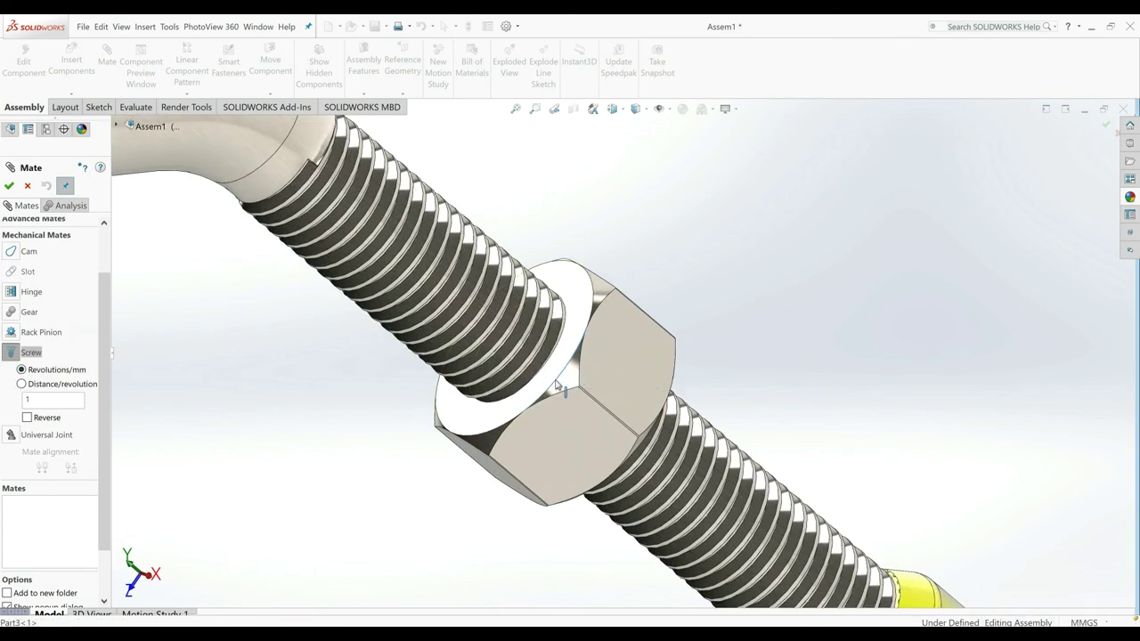
pyautogui.click(556, 384)
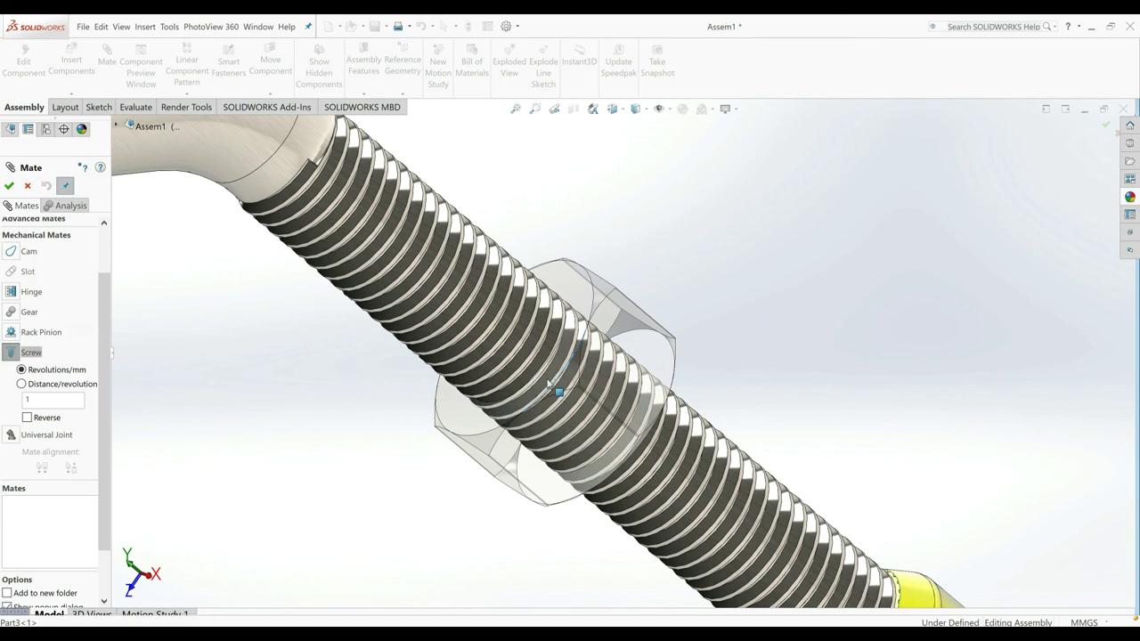
pyautogui.click(324, 199)
pyautogui.write('.25')
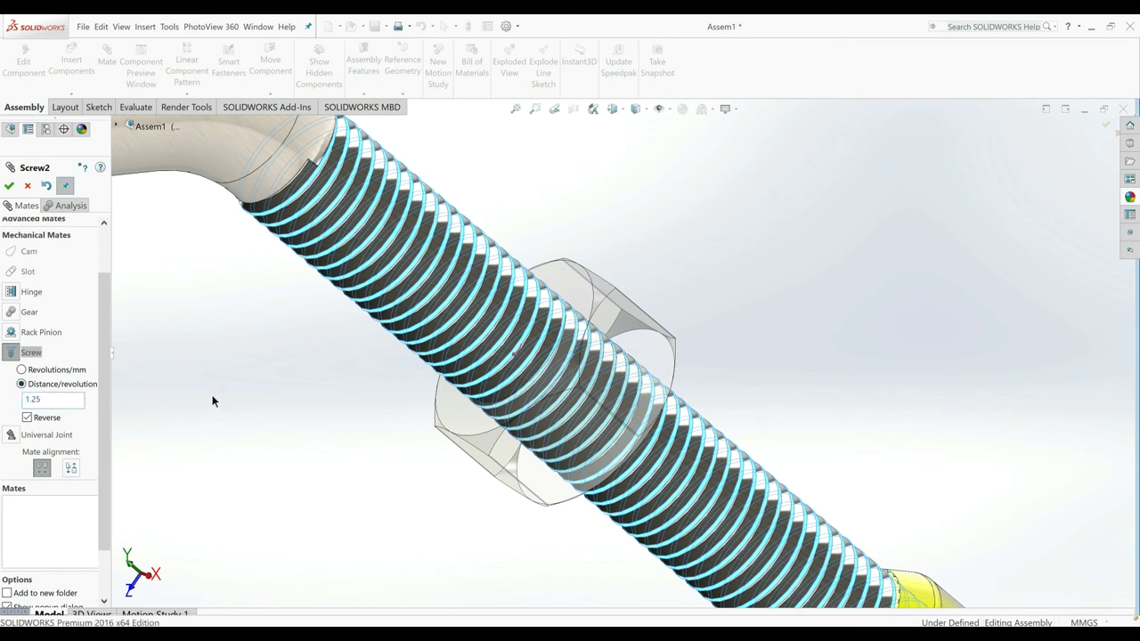
pyautogui.press('Return')
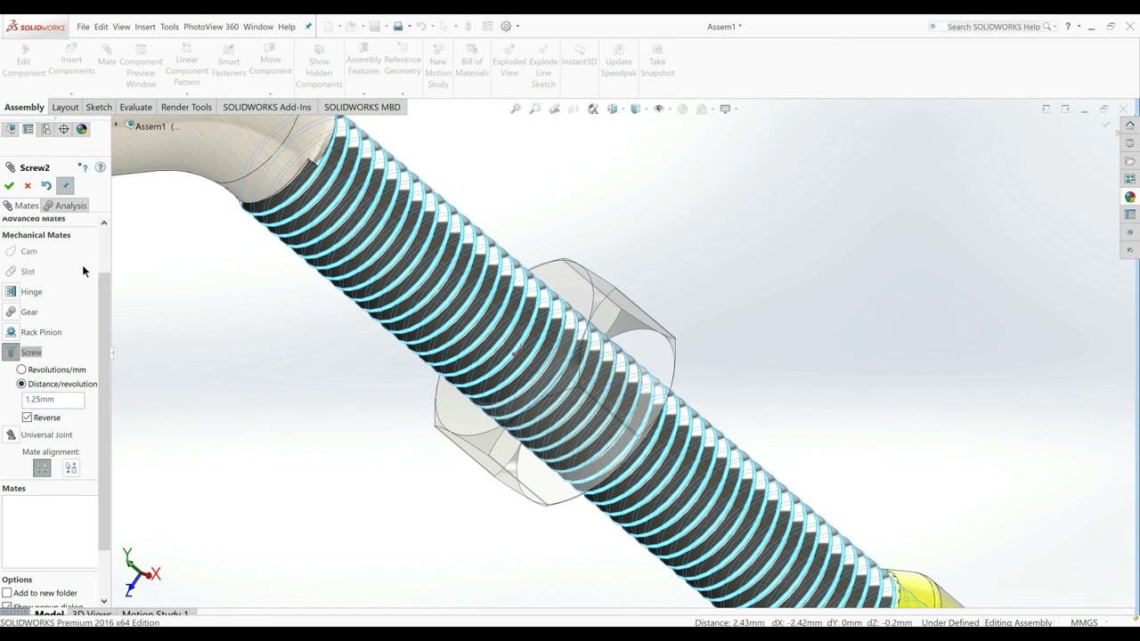
pyautogui.click(9, 185)
pyautogui.scroll(2, 317, 302)
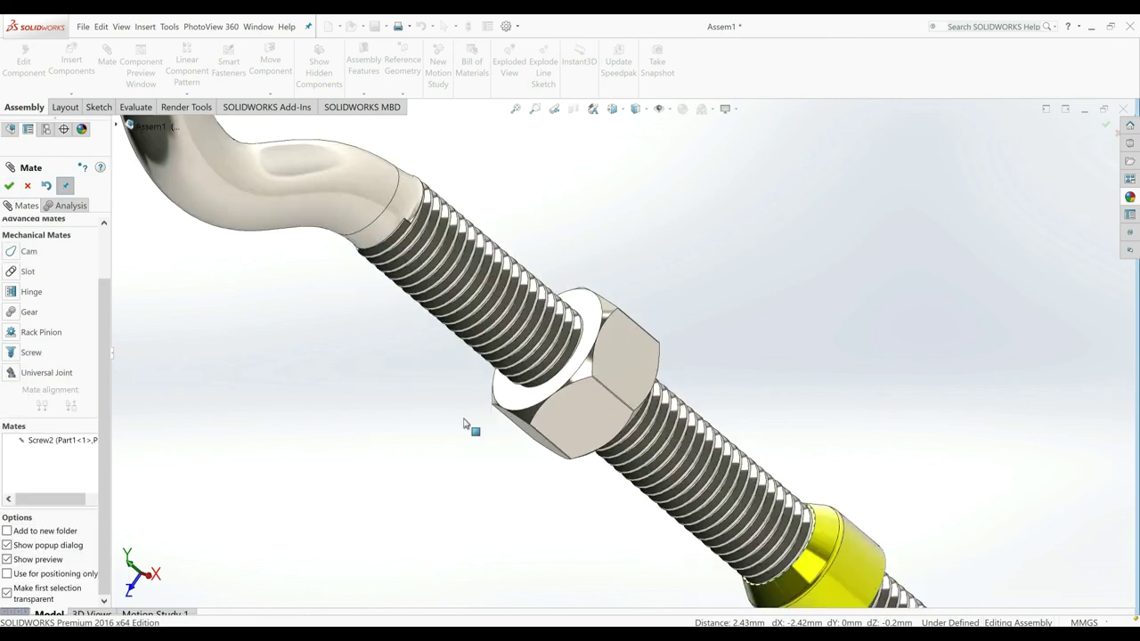
pyautogui.scroll(2, 318, 301)
# Step: Turn and move the hex nut along the rod to test the screw mate
pyautogui.press('Escape')
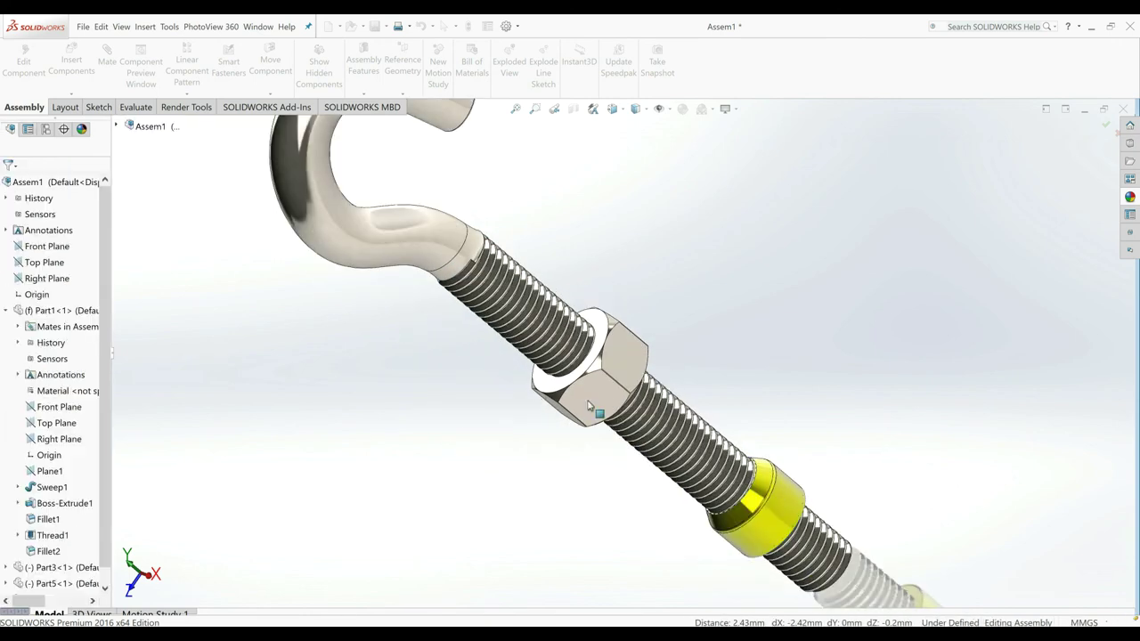
pyautogui.moveTo(620, 383); pyautogui.dragTo(486, 434)
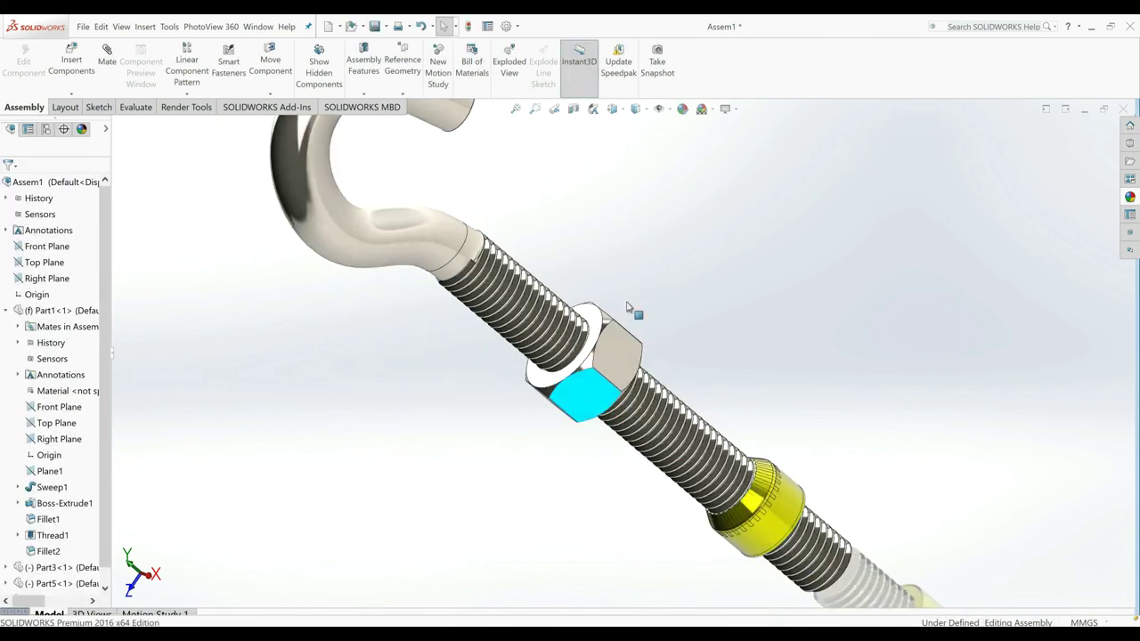
pyautogui.moveTo(486, 435); pyautogui.dragTo(463, 433)
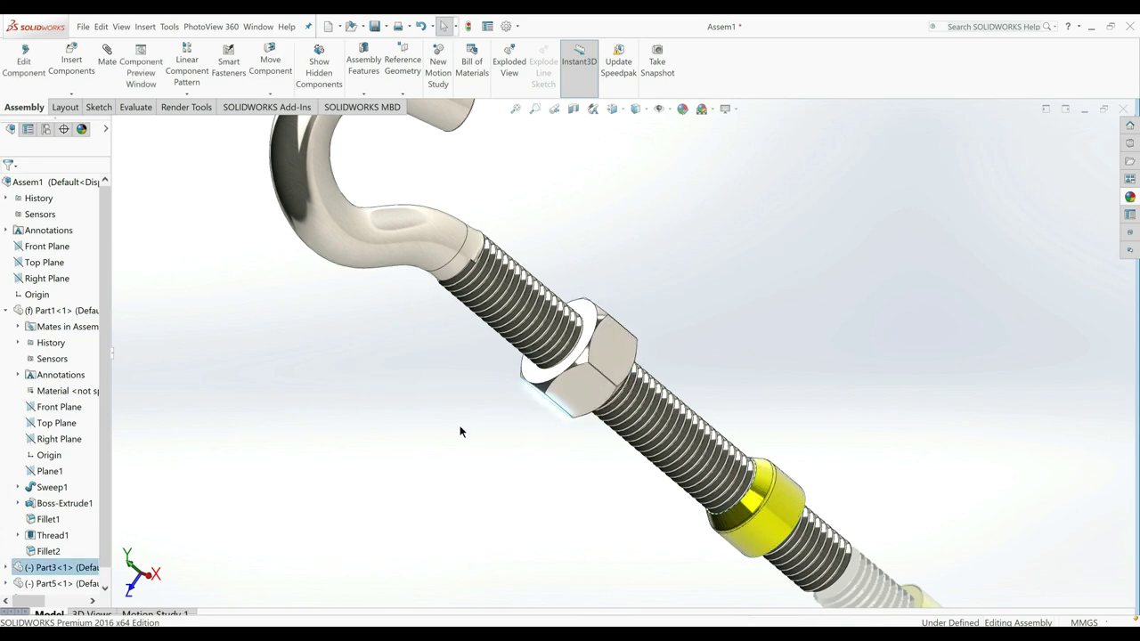
pyautogui.moveTo(463, 433)
pyautogui.mouseDown(button='middle')
pyautogui.moveTo(498, 417)
pyautogui.moveTo(471, 465)
pyautogui.mouseUp(button='middle')
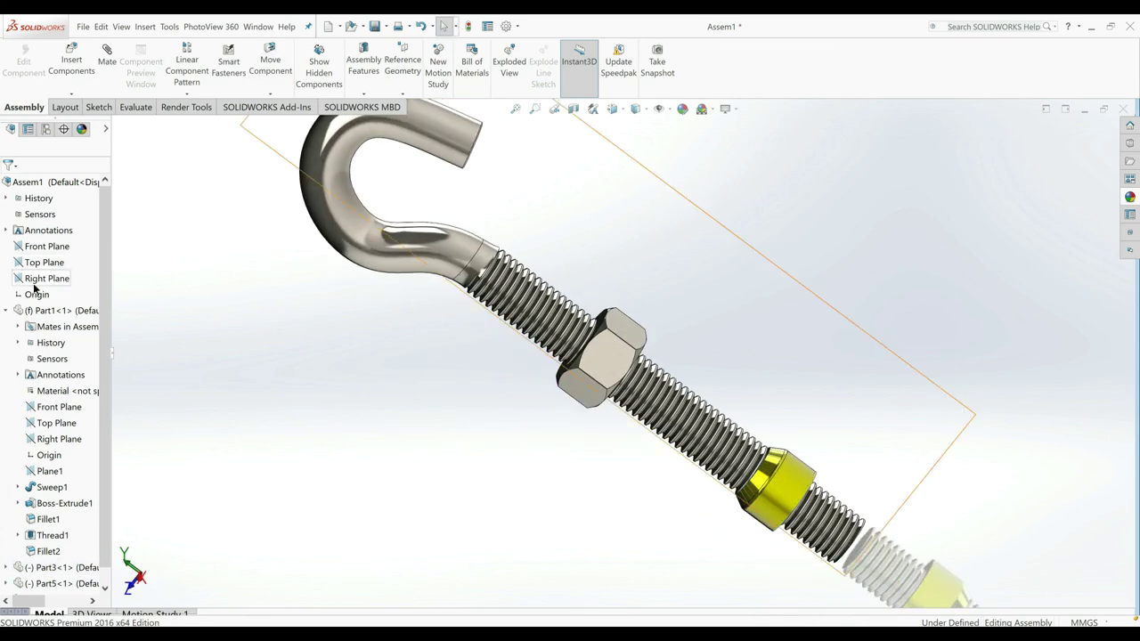
# Step: Inspect the hex nut's thread engagement in a Right Plane section, then exit it
pyautogui.click(51, 439)
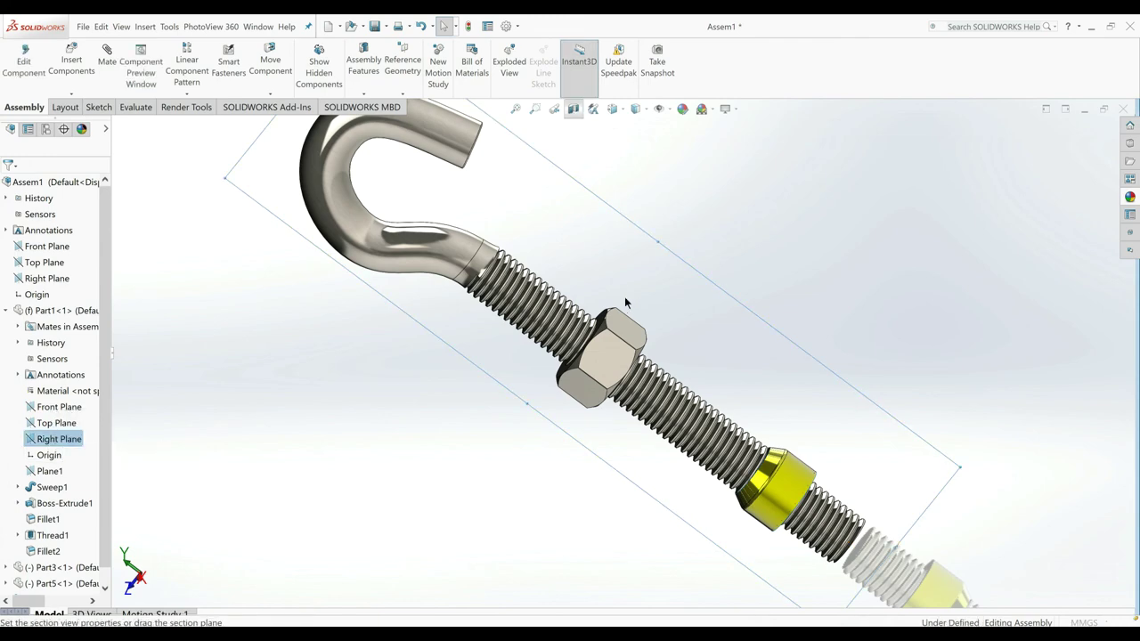
pyautogui.click(572, 108)
pyautogui.scroll(-2, 625, 339)
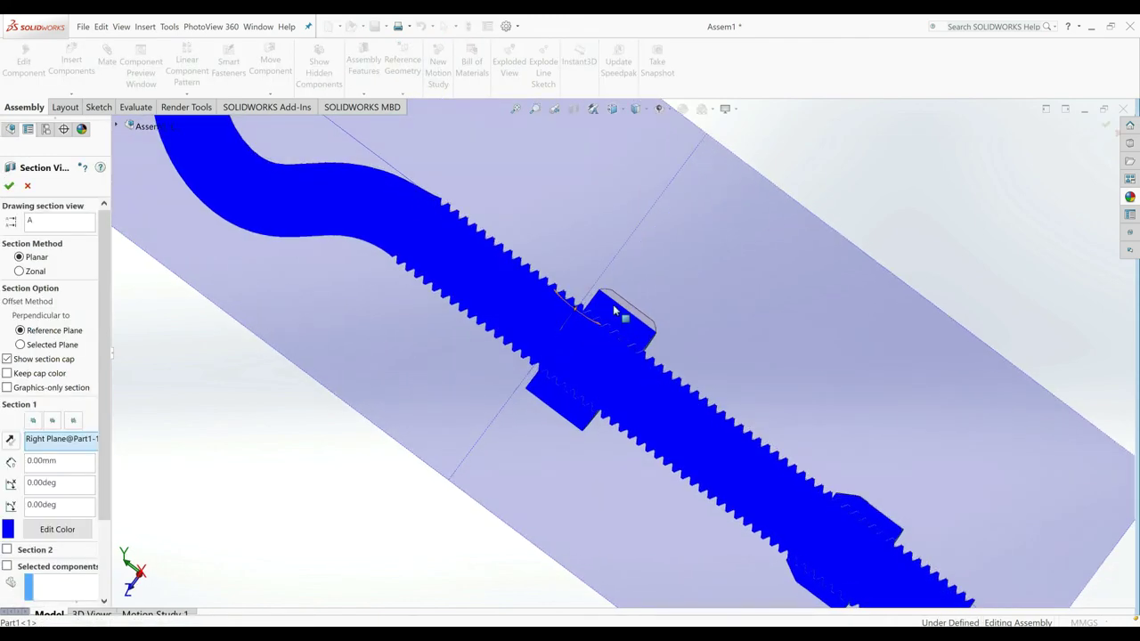
pyautogui.scroll(-3, 620, 354)
pyautogui.scroll(-2, 632, 348)
pyautogui.scroll(1, 596, 356)
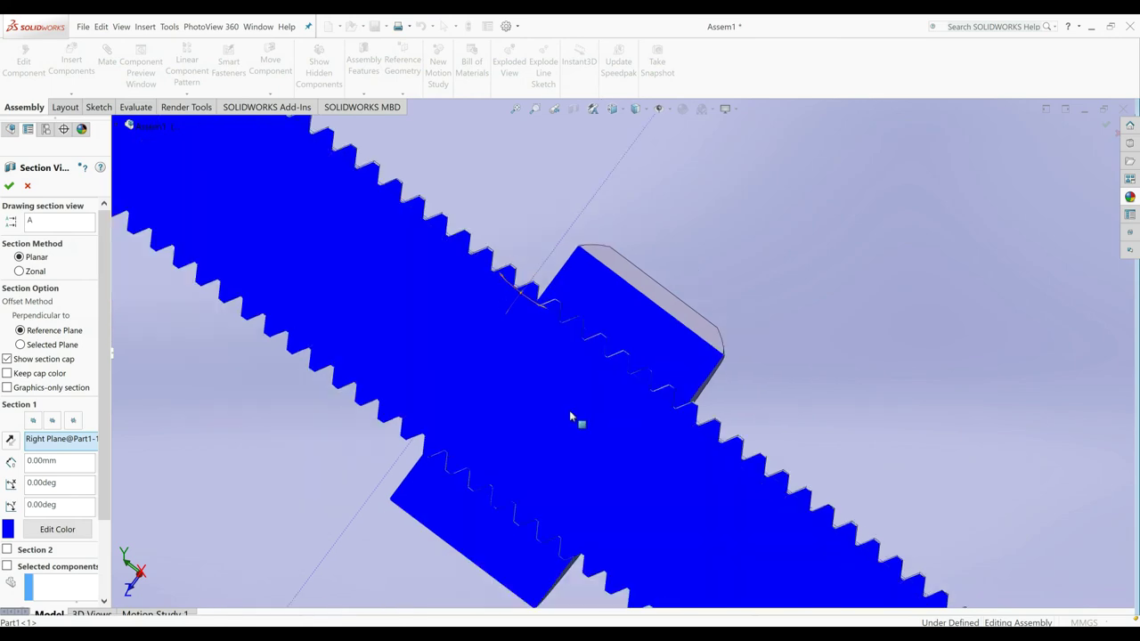
pyautogui.click(9, 186)
# Step: Orbit the assembly so the bolt lies horizontal with the hook's end visible, then start a mate
pyautogui.scroll(2, 574, 466)
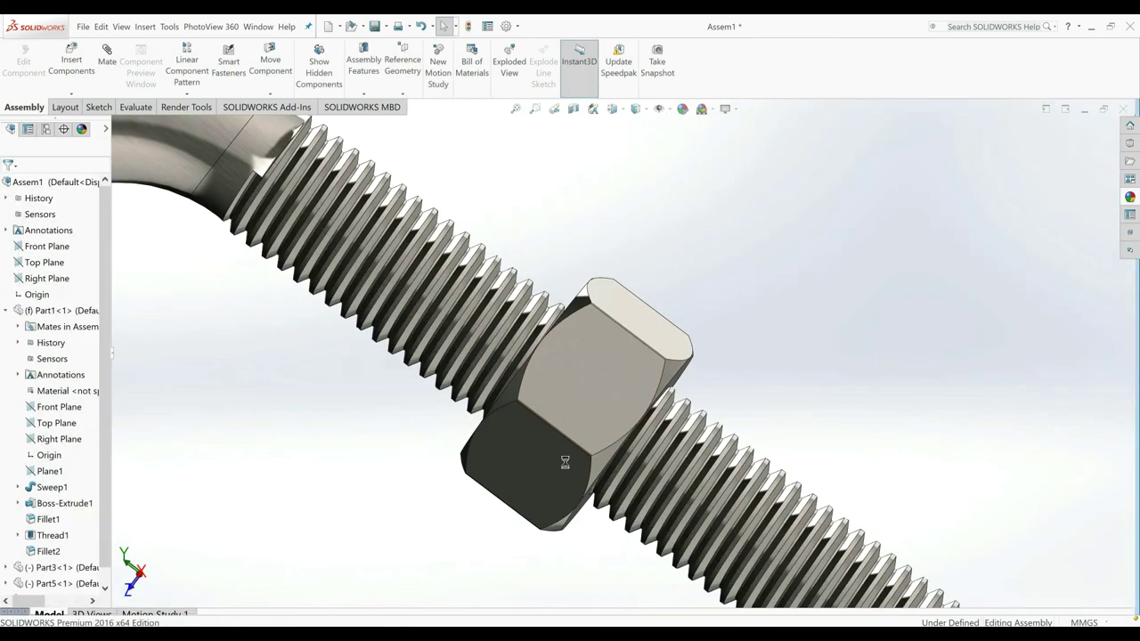
pyautogui.scroll(1, 580, 465)
pyautogui.scroll(3, 578, 464)
pyautogui.moveTo(704, 424)
pyautogui.mouseDown(button='middle')
pyautogui.moveTo(790, 361)
pyautogui.moveTo(713, 317)
pyautogui.mouseUp(button='middle')
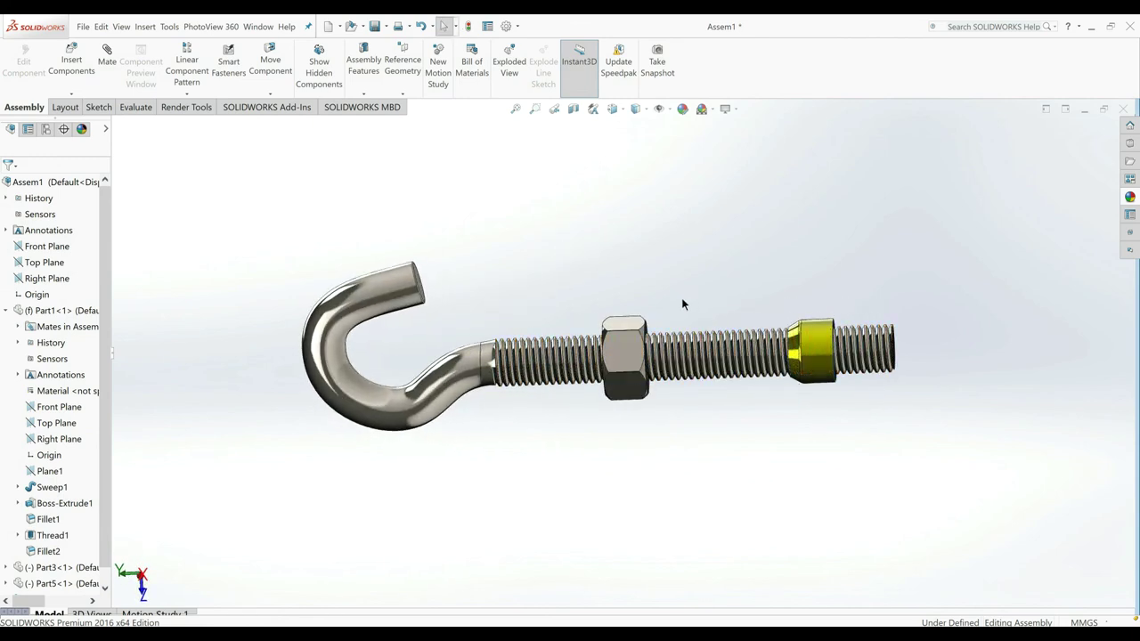
pyautogui.moveTo(679, 402)
pyautogui.mouseDown(button='middle')
pyautogui.moveTo(656, 440)
pyautogui.moveTo(697, 458)
pyautogui.mouseUp(button='middle')
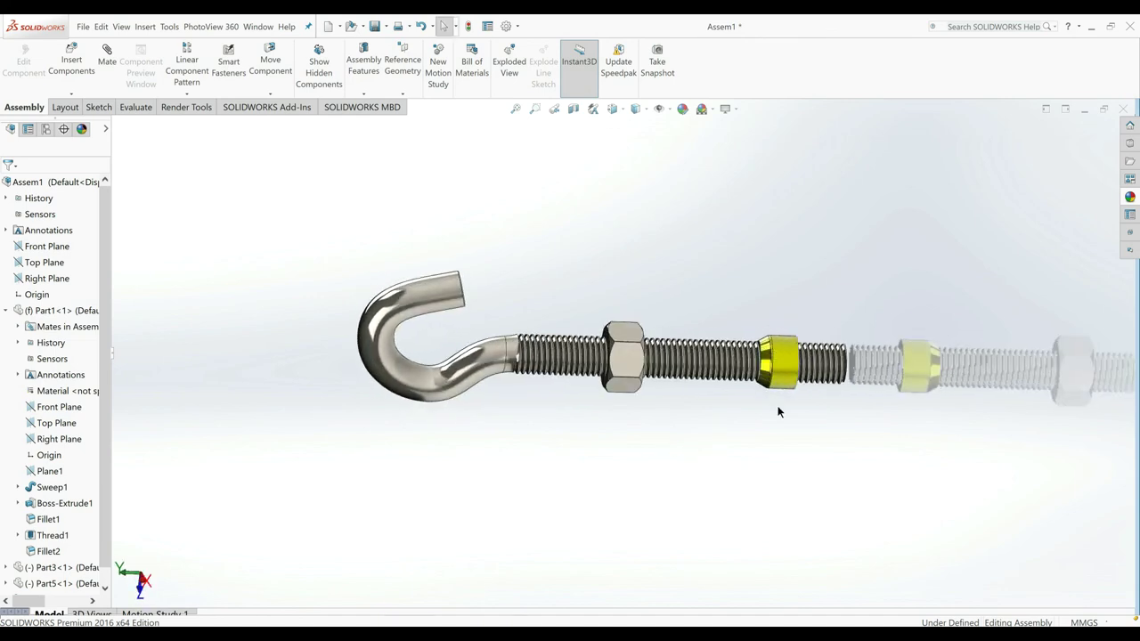
pyautogui.moveTo(780, 408); pyautogui.dragTo(791, 406, button='middle')
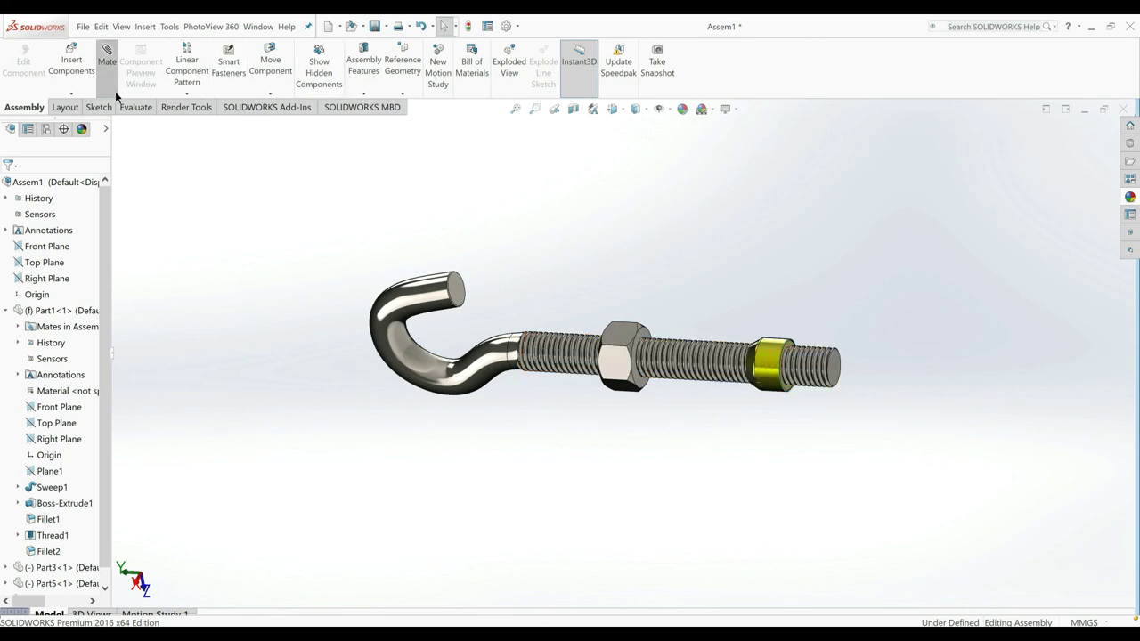
pyautogui.click(107, 53)
# Step: With advanced mates shown, zoom in on the threaded rod and pick its end face
pyautogui.click(40, 500)
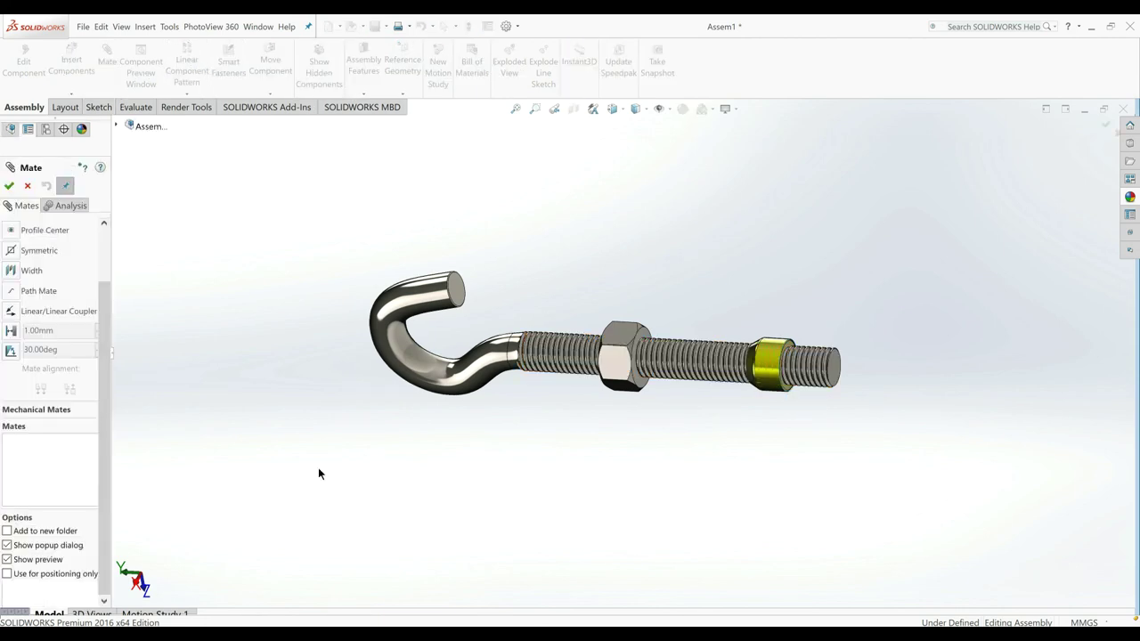
pyautogui.moveTo(419, 452); pyautogui.dragTo(478, 471, button='middle')
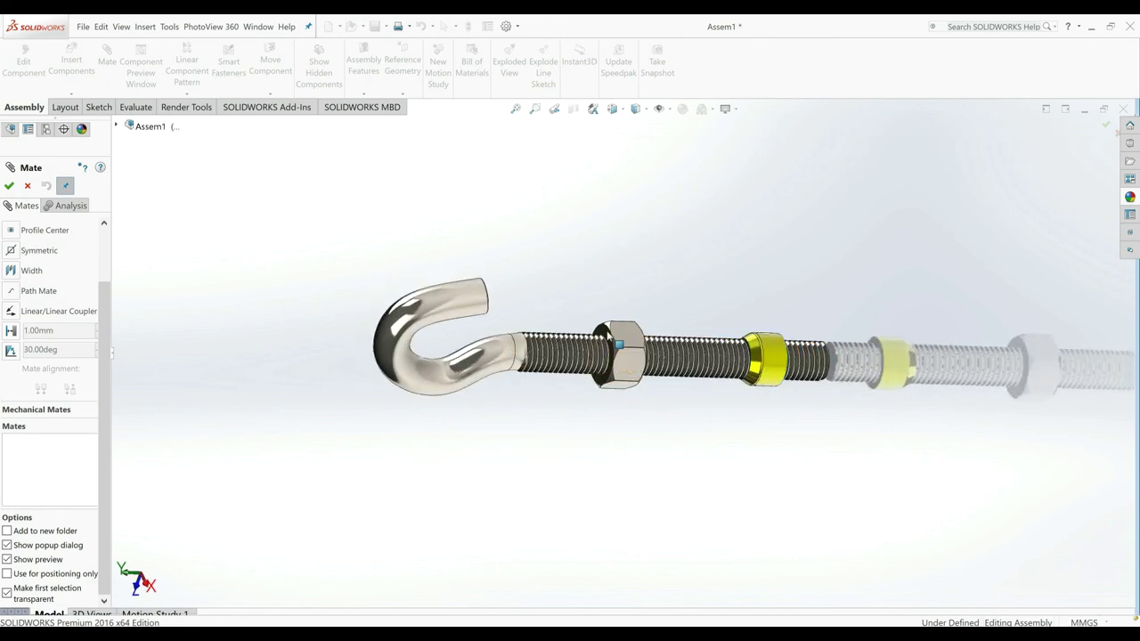
pyautogui.moveTo(644, 349); pyautogui.dragTo(783, 357, button='middle')
pyautogui.scroll(-5, 798, 355)
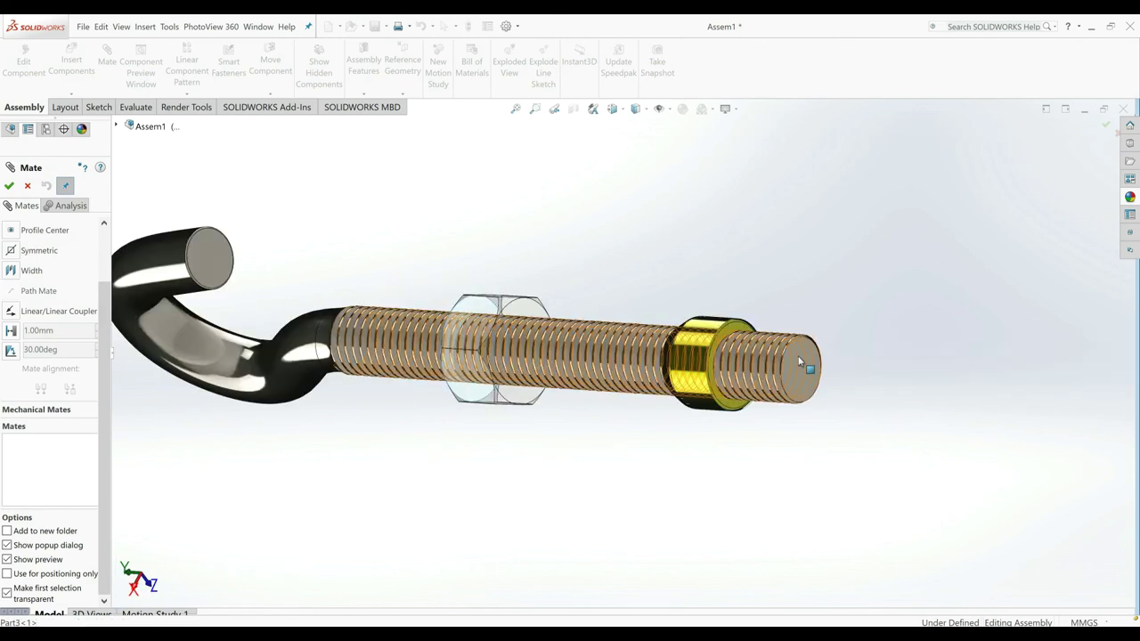
pyautogui.click(798, 355)
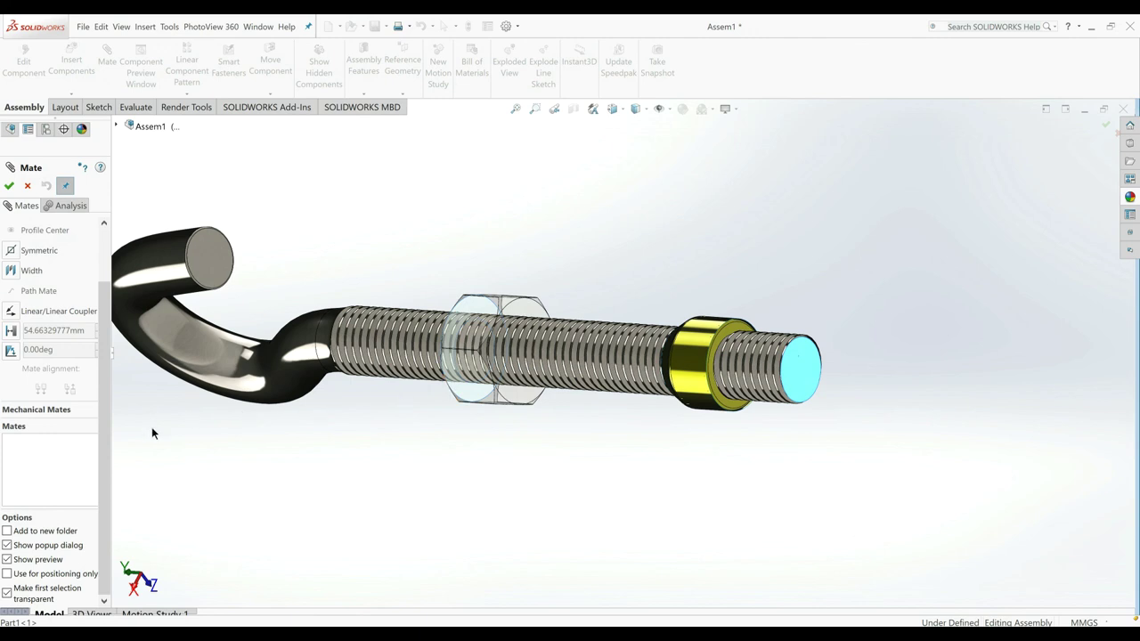
# Step: Add a distance limit mate on the hex nut: maximum 75 mm, minimum 72 mm
pyautogui.click(11, 332)
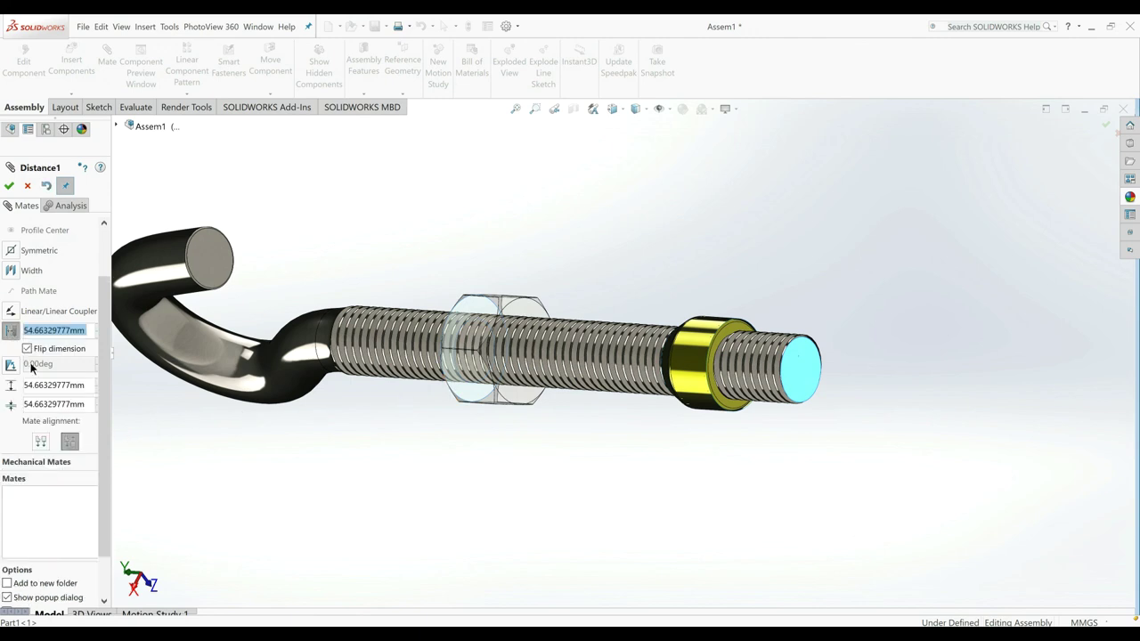
pyautogui.doubleClick(80, 385)
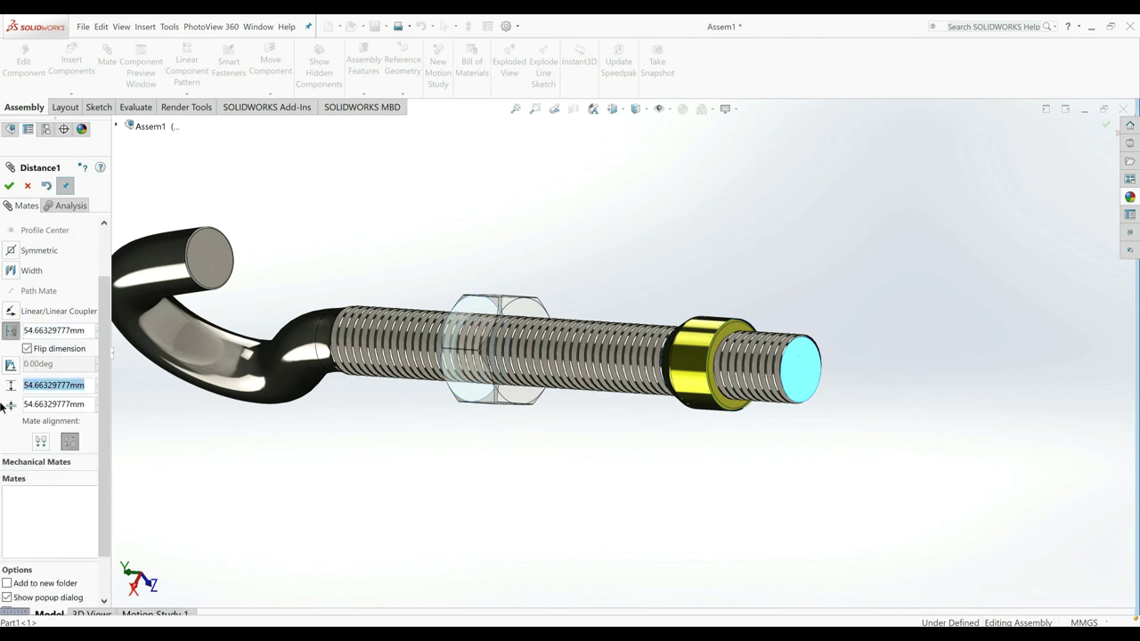
pyautogui.write('75')
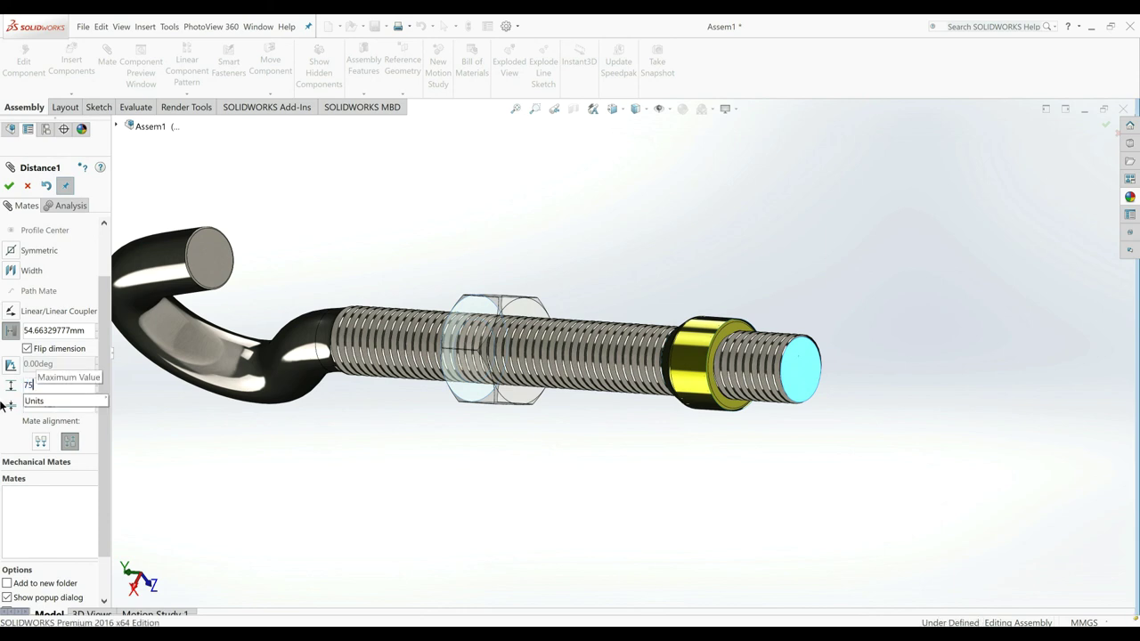
pyautogui.press('Return')
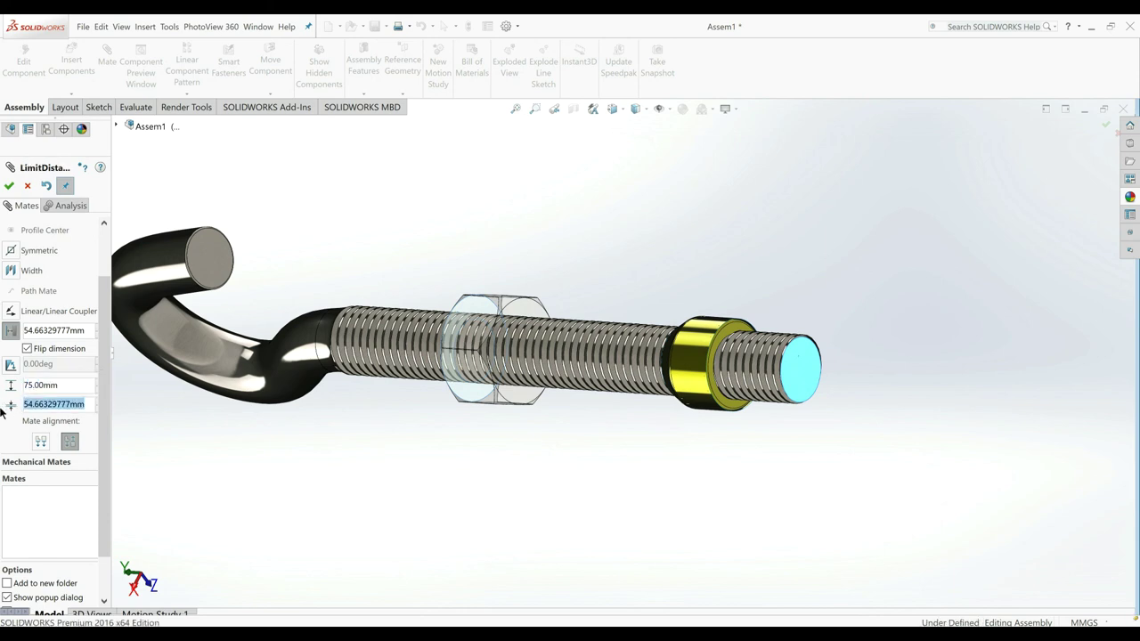
pyautogui.write('72')
pyautogui.press('Return')
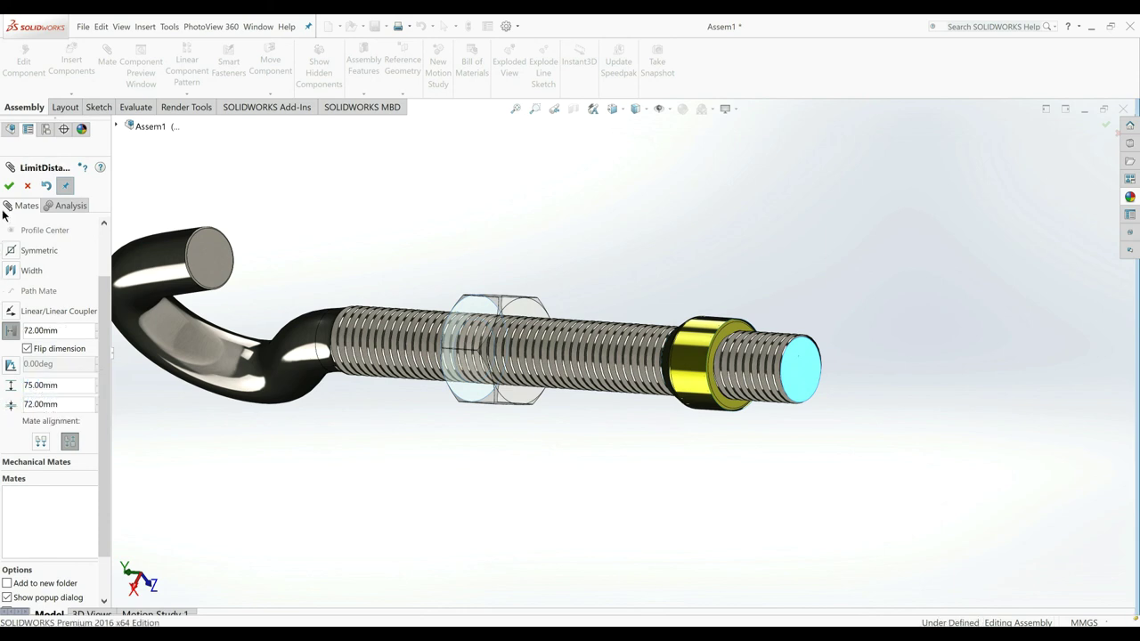
pyautogui.click(9, 186)
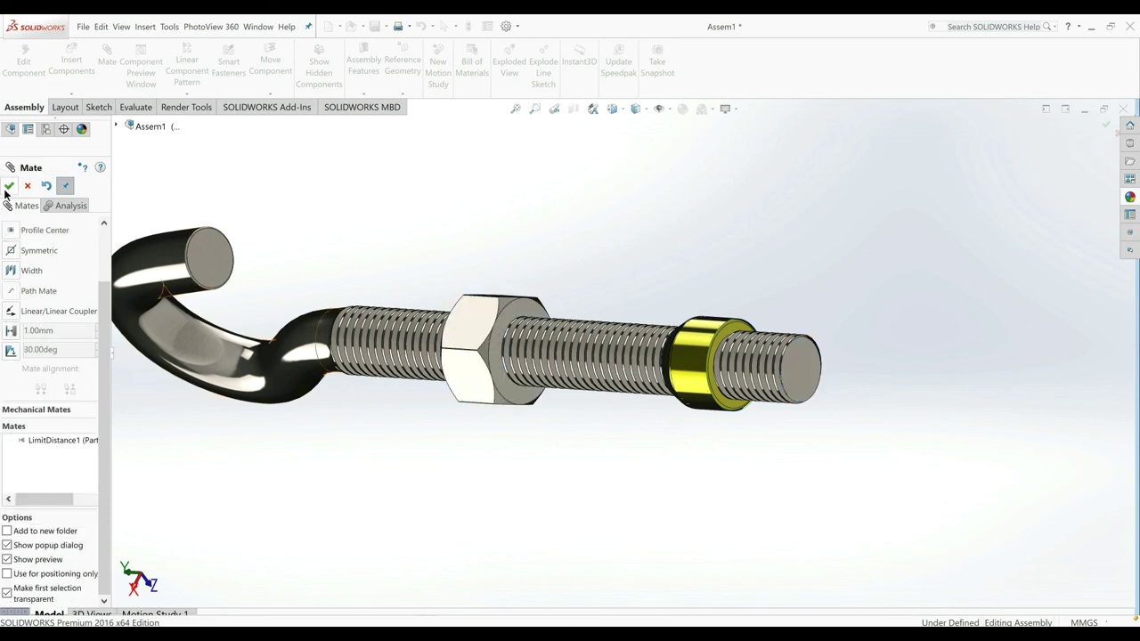
# Step: Slide the hex nut along the rod to test its 72–75 mm travel limit
pyautogui.press('Escape')
pyautogui.moveTo(477, 458)
pyautogui.mouseDown(button='middle')
pyautogui.moveTo(521, 465)
pyautogui.moveTo(499, 369)
pyautogui.mouseUp(button='middle')
pyautogui.moveTo(496, 364); pyautogui.dragTo(401, 237)
pyautogui.click(374, 436)
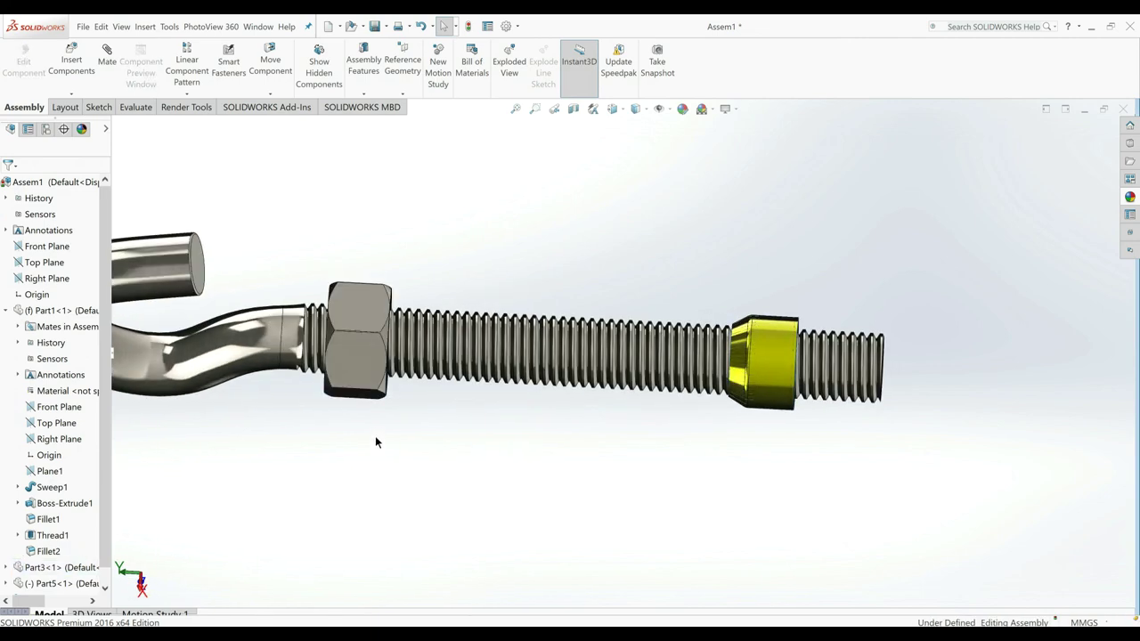
pyautogui.moveTo(375, 435); pyautogui.dragTo(445, 338, button='middle')
pyautogui.moveTo(445, 339)
pyautogui.mouseDown()
pyautogui.moveTo(407, 255)
pyautogui.moveTo(415, 508)
pyautogui.moveTo(371, 204)
pyautogui.moveTo(540, 494)
pyautogui.moveTo(326, 439)
pyautogui.moveTo(608, 466)
pyautogui.moveTo(351, 214)
pyautogui.moveTo(230, 474)
pyautogui.moveTo(436, 320)
pyautogui.moveTo(448, 430)
pyautogui.moveTo(436, 471)
pyautogui.moveTo(470, 470)
pyautogui.moveTo(306, 158)
pyautogui.moveTo(445, 473)
pyautogui.moveTo(365, 114)
pyautogui.moveTo(375, 467)
pyautogui.moveTo(424, 439)
pyautogui.moveTo(401, 400)
pyautogui.moveTo(531, 469)
pyautogui.moveTo(457, 364)
pyautogui.mouseUp()
pyautogui.press('Escape')
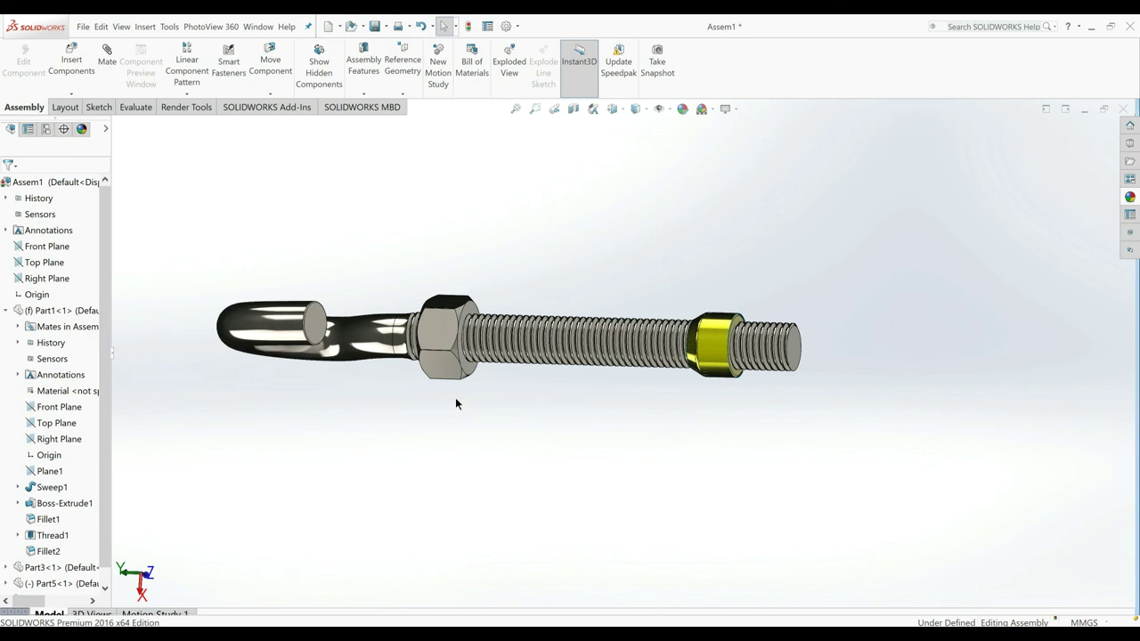
pyautogui.click(108, 67)
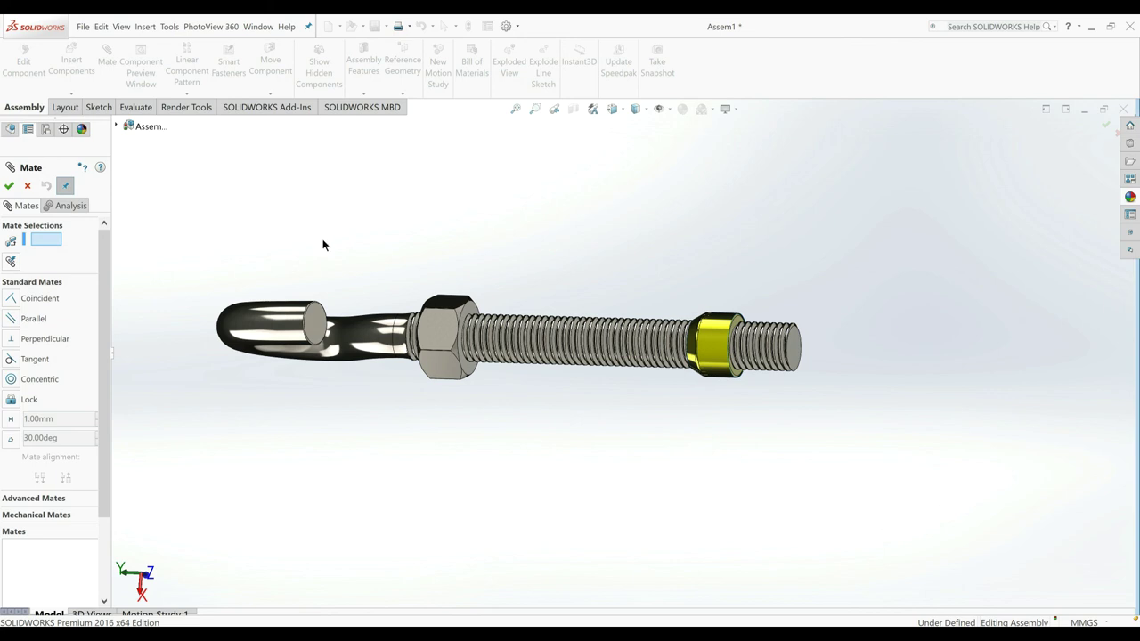
# Step: Pick the yellow cone nut as the reference for an advanced distance mate
pyautogui.moveTo(446, 269)
pyautogui.mouseDown(button='middle')
pyautogui.moveTo(593, 227)
pyautogui.moveTo(603, 311)
pyautogui.moveTo(231, 303)
pyautogui.mouseUp(button='middle')
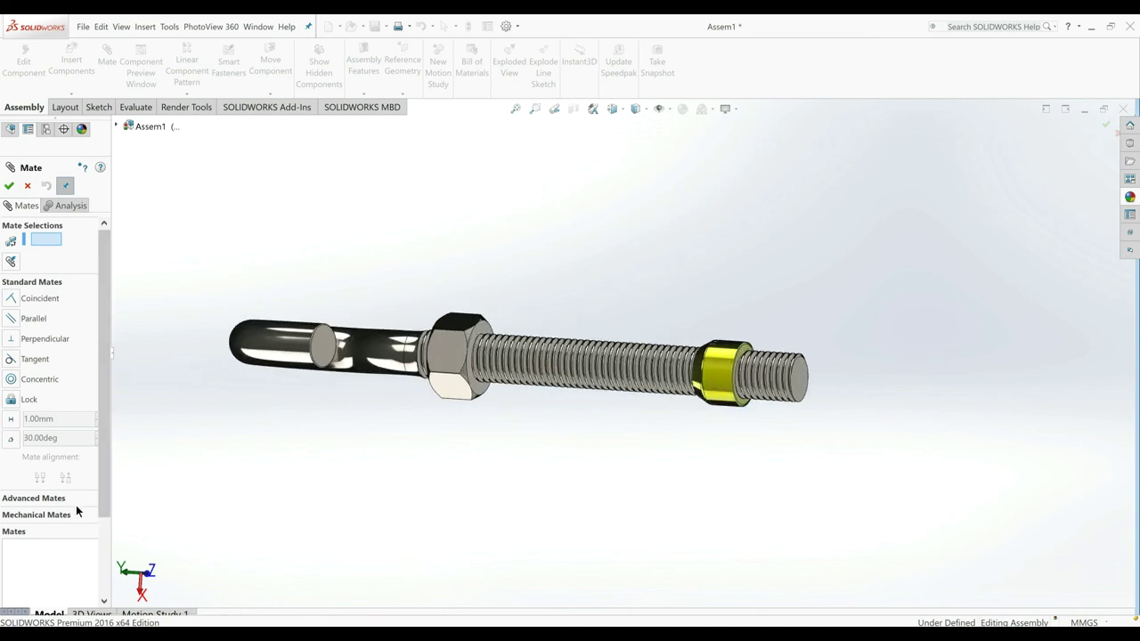
pyautogui.click(77, 498)
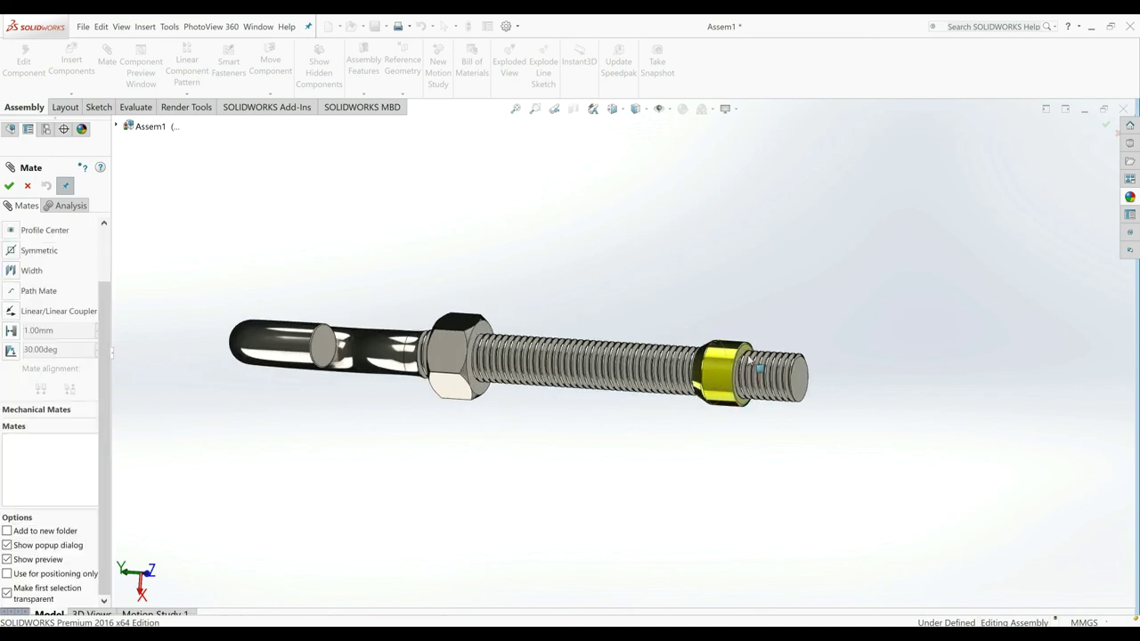
pyautogui.scroll(-2, 749, 359)
pyautogui.scroll(-3, 750, 359)
pyautogui.click(612, 417)
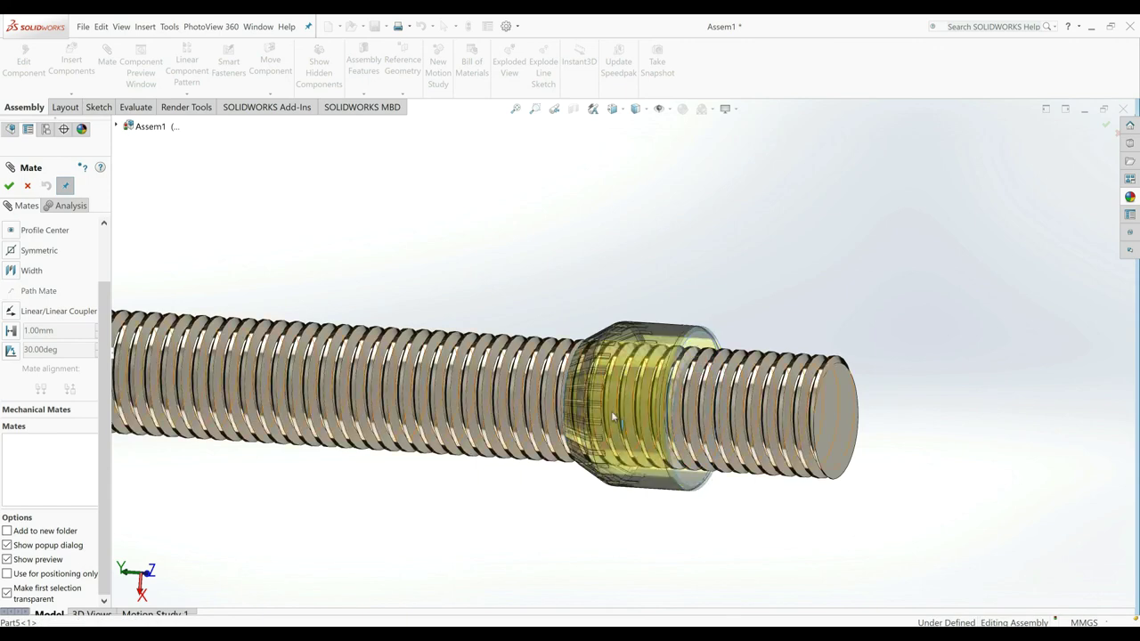
pyautogui.scroll(2, 464, 476)
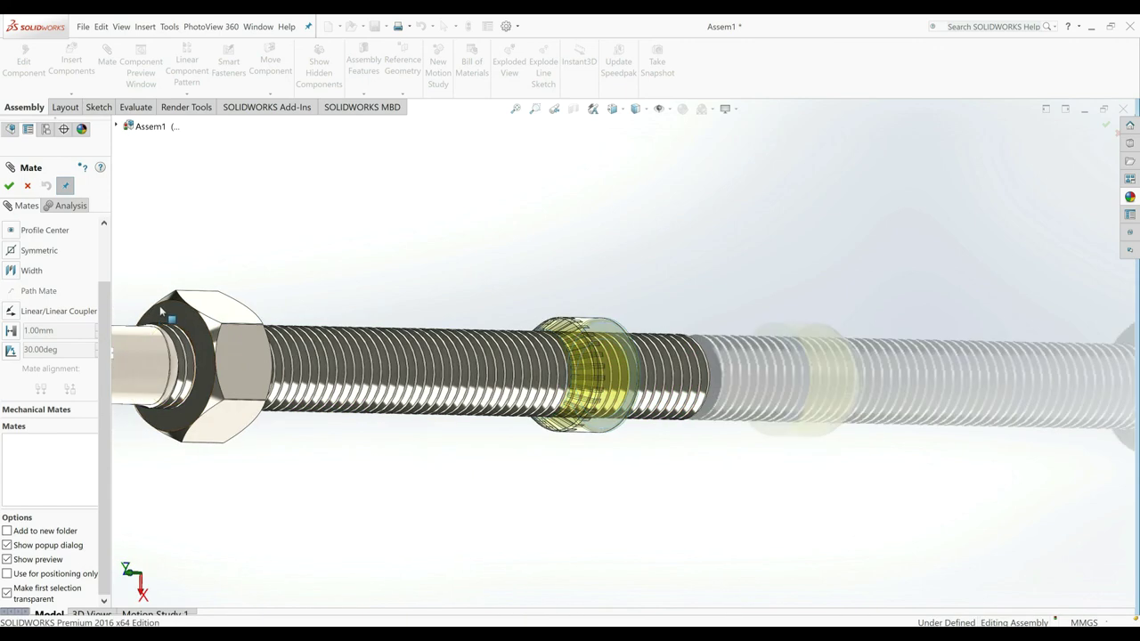
pyautogui.click(12, 330)
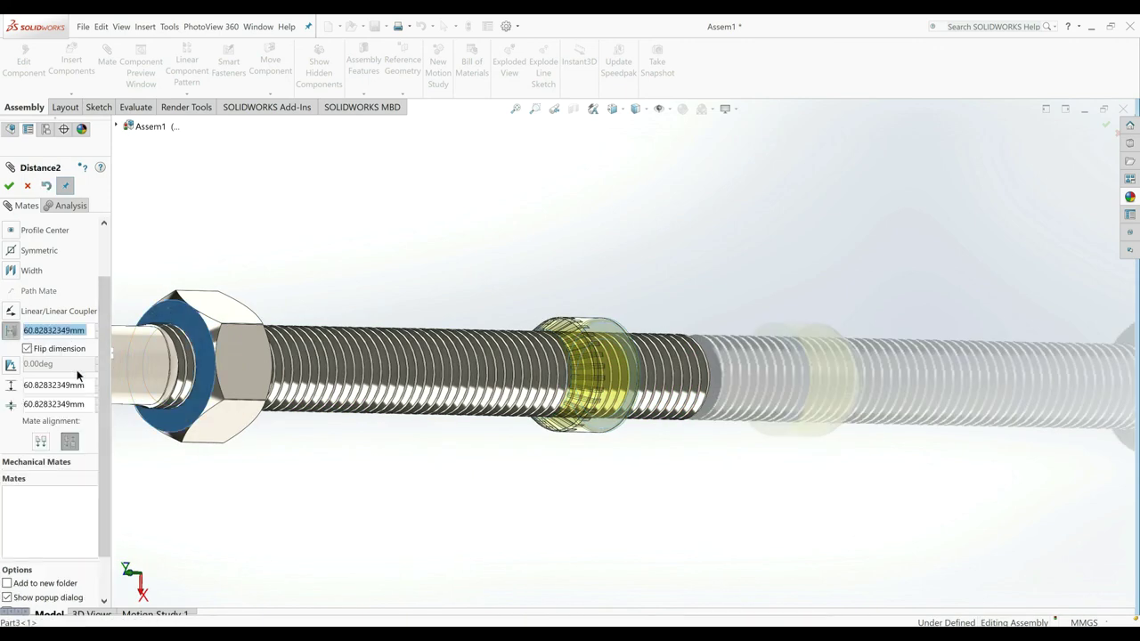
# Step: Limit the cone nut between 72.70 mm and 74.70 mm, then slide it to the rod's far end
pyautogui.click(83, 384)
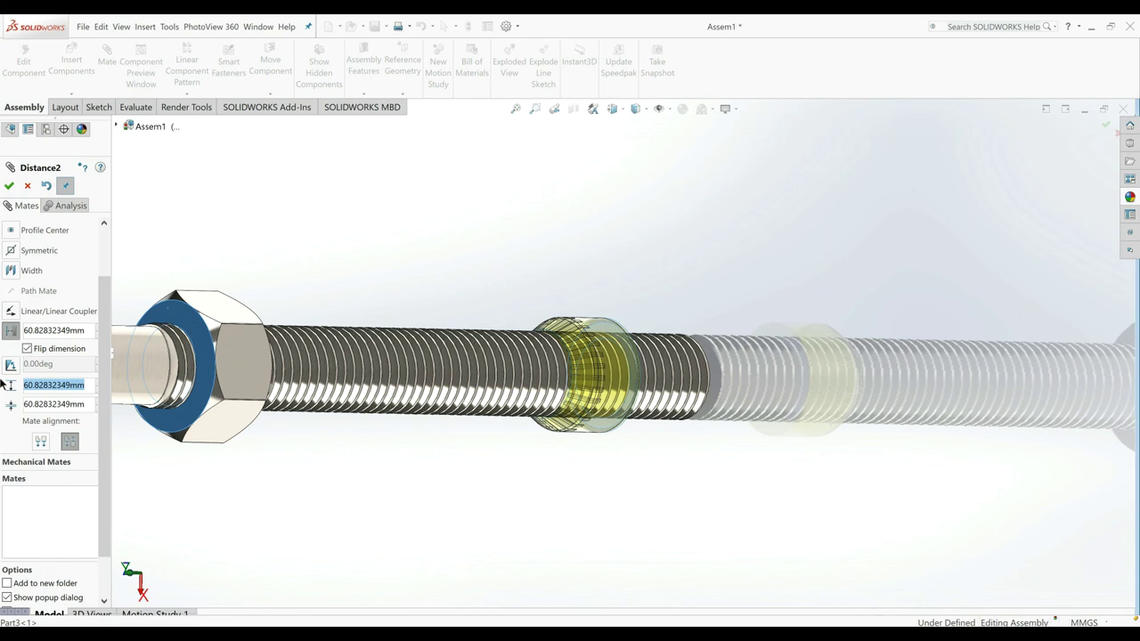
pyautogui.write('74')
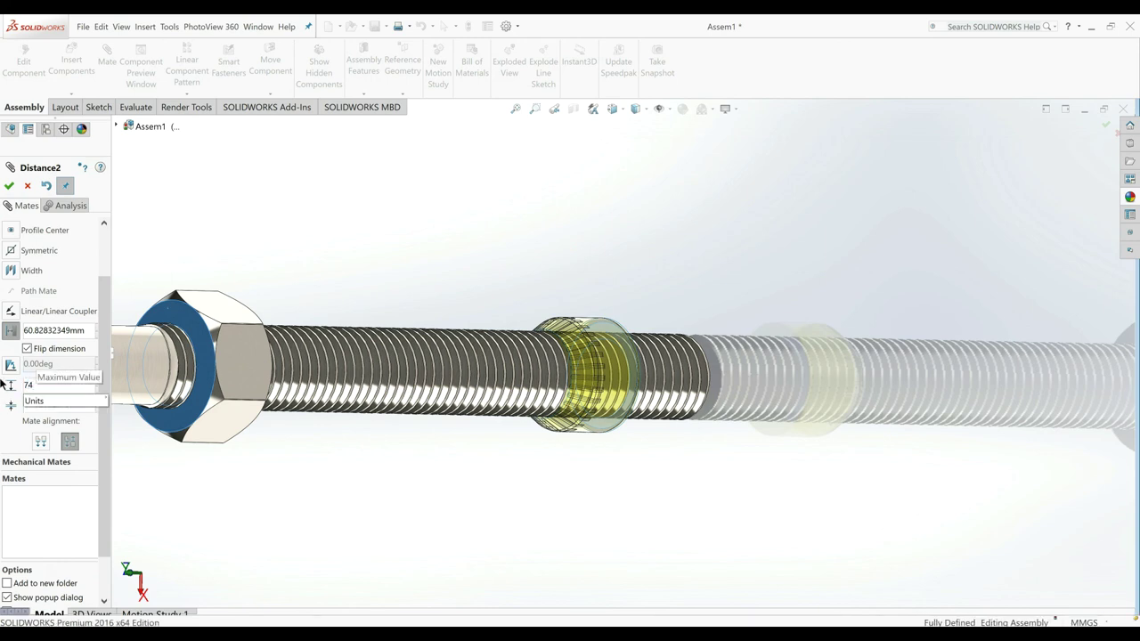
pyautogui.write('.7')
pyautogui.press('Return')
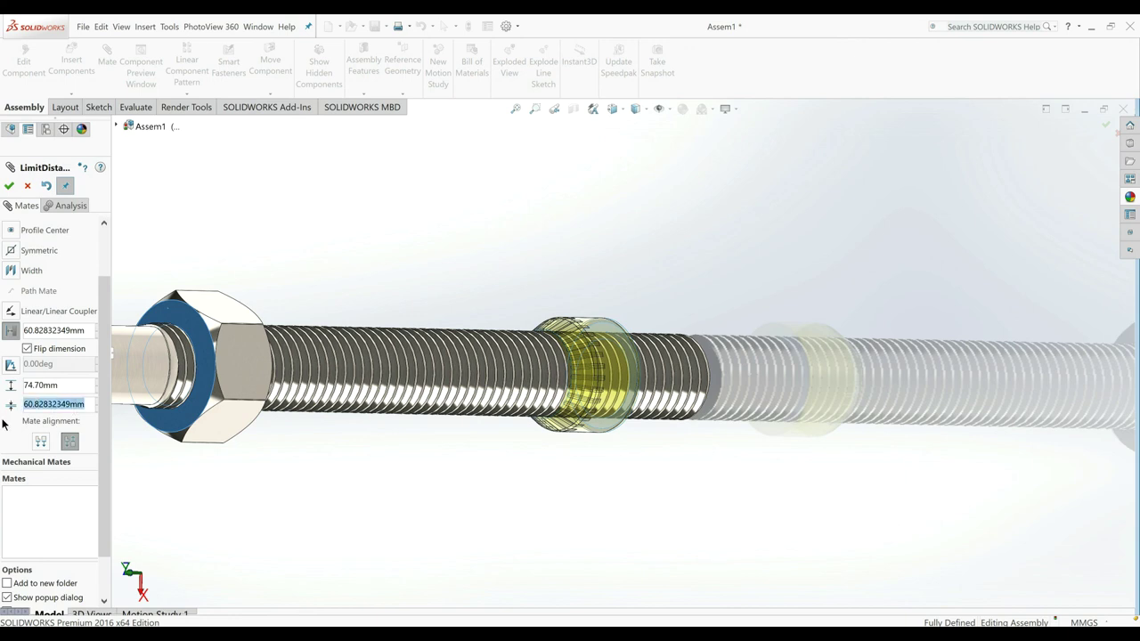
pyautogui.write('72')
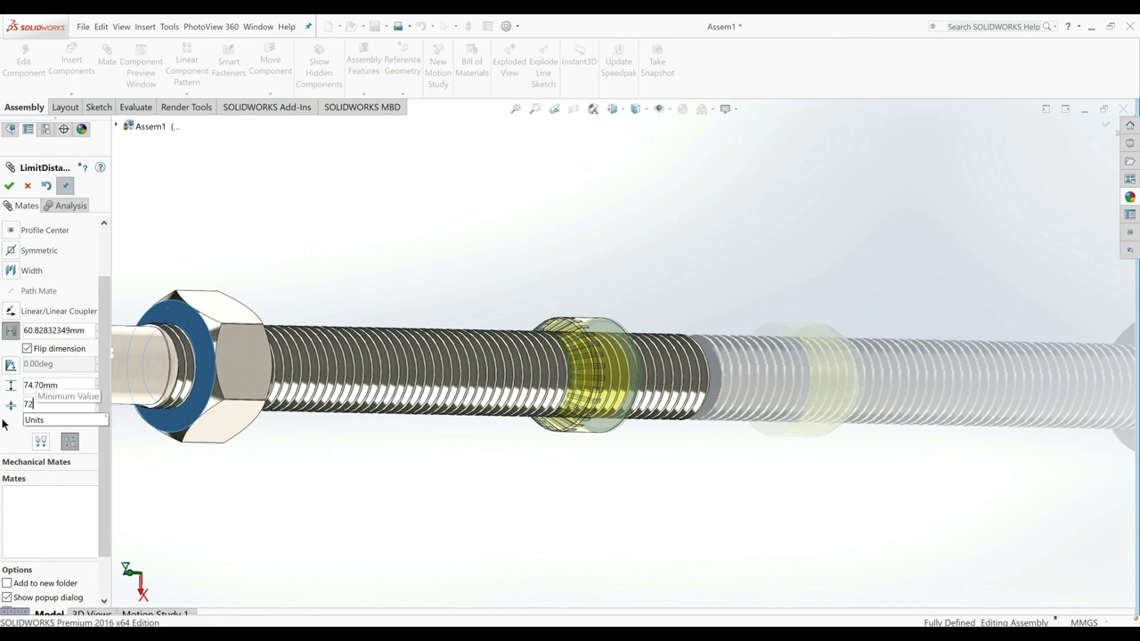
pyautogui.write('.7')
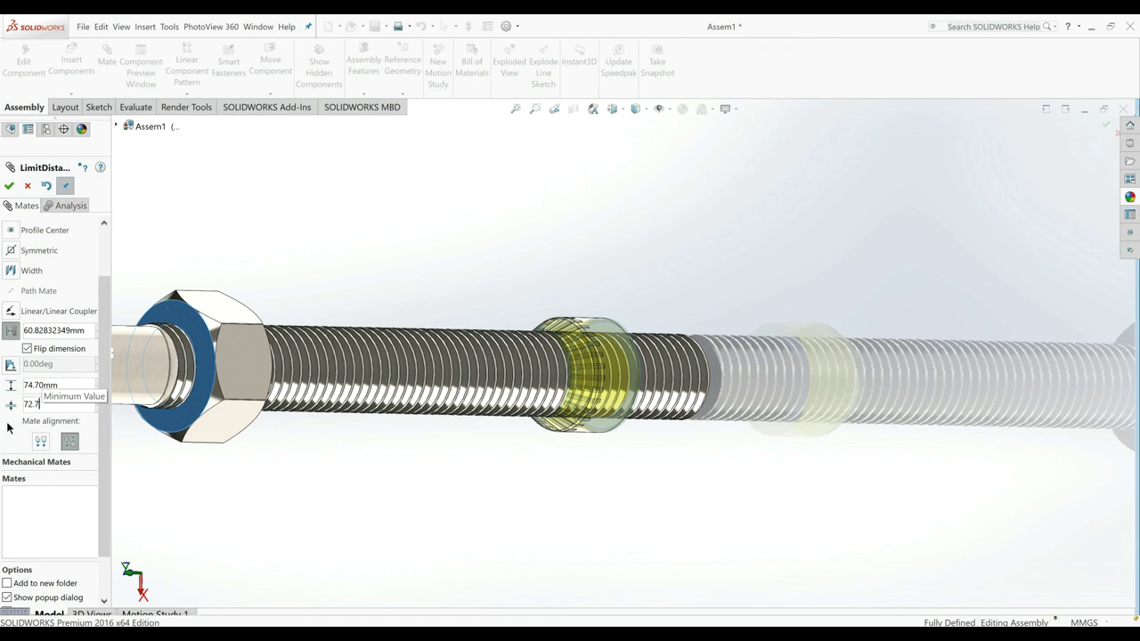
pyautogui.press('Return')
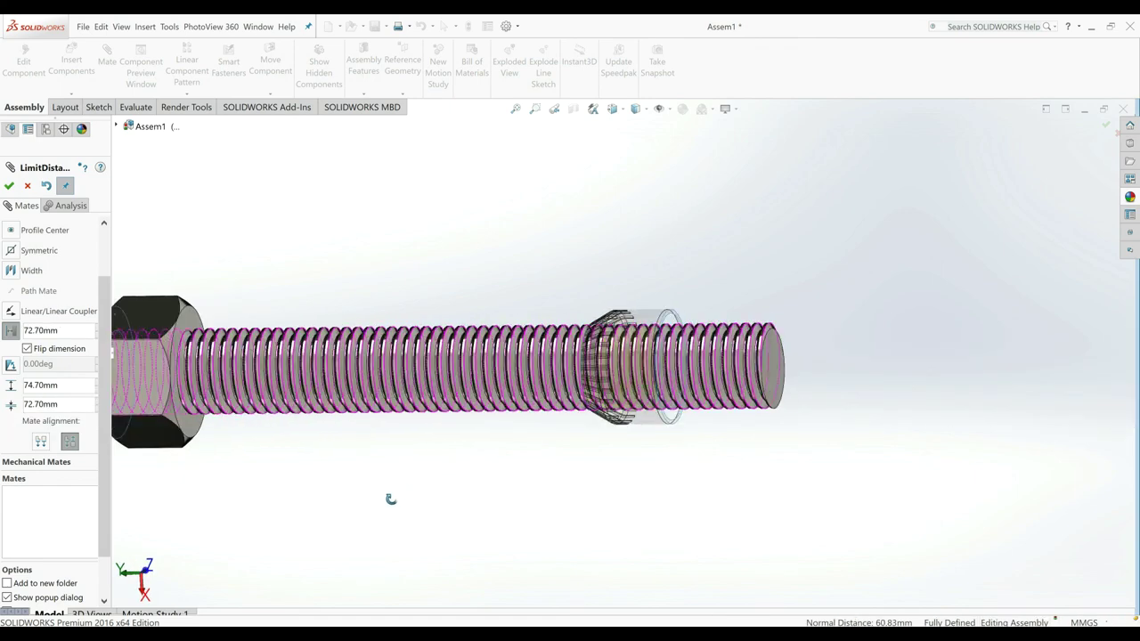
pyautogui.moveTo(397, 474)
pyautogui.mouseDown(button='middle')
pyautogui.moveTo(374, 479)
pyautogui.moveTo(371, 519)
pyautogui.mouseUp(button='middle')
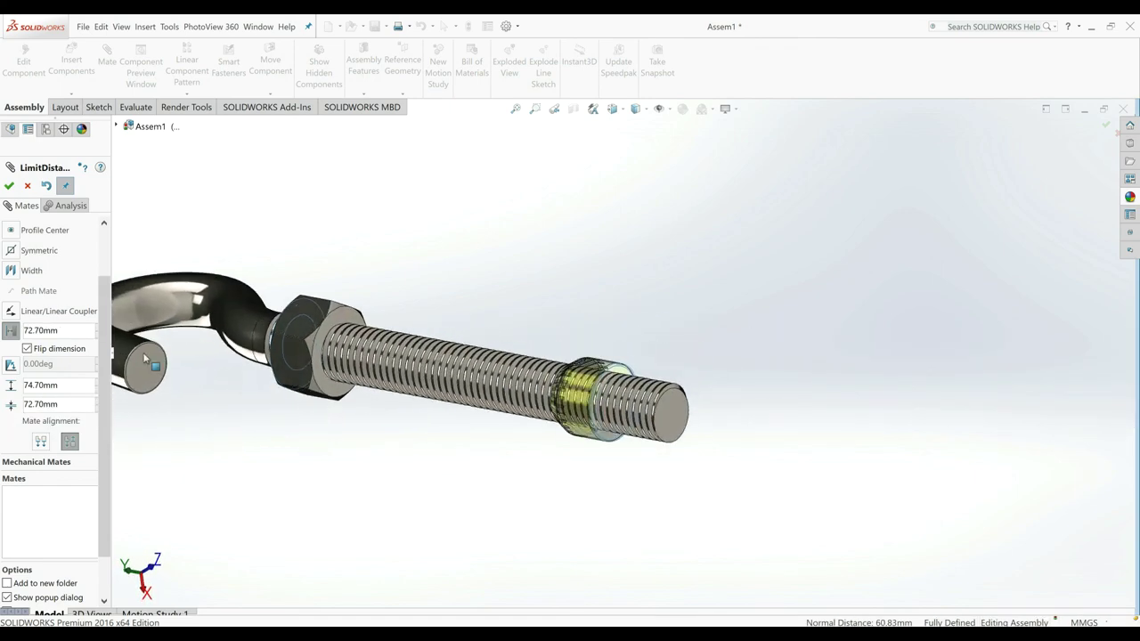
pyautogui.click(8, 186)
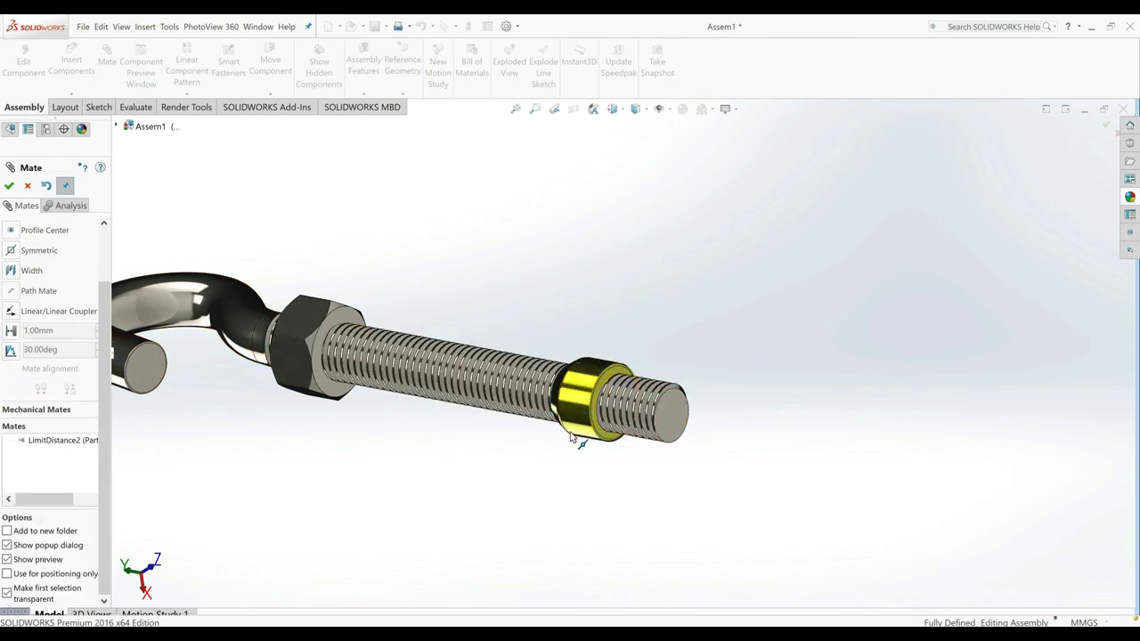
pyautogui.moveTo(579, 411); pyautogui.dragTo(594, 330)
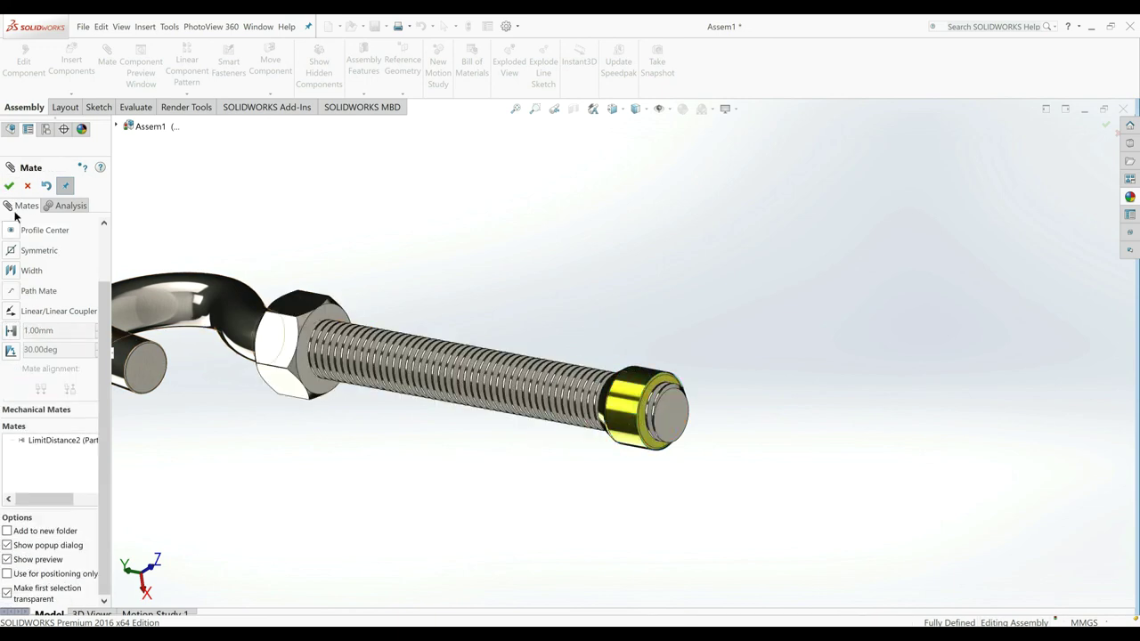
pyautogui.press('Escape')
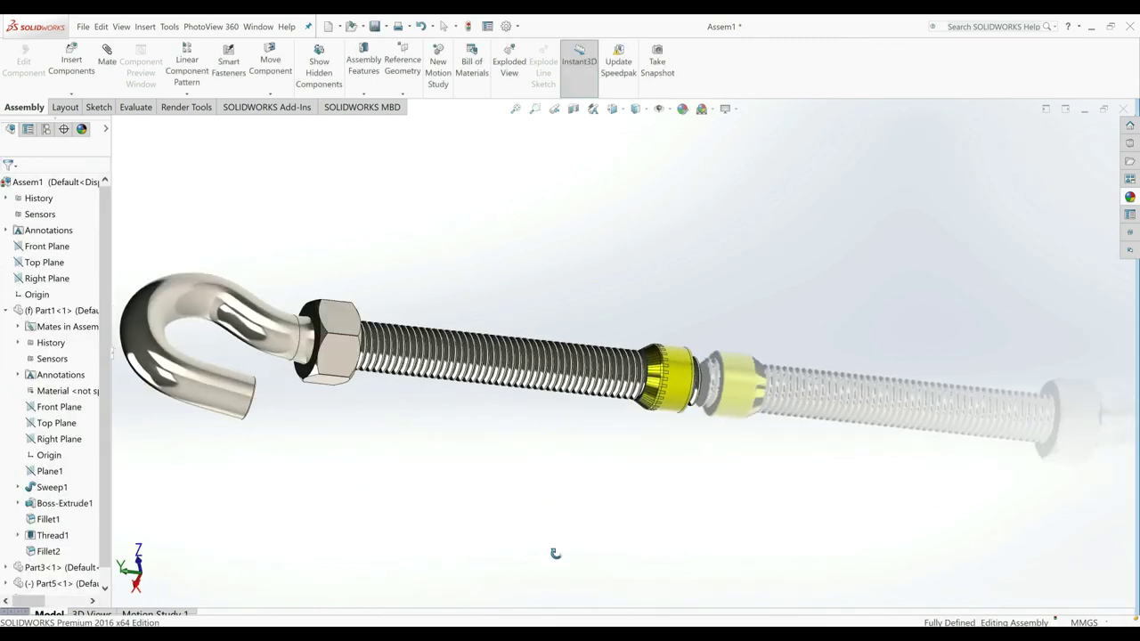
# Step: Drag the yellow collar along the threaded rod to check its movement, then deselect it
pyautogui.click(682, 407)
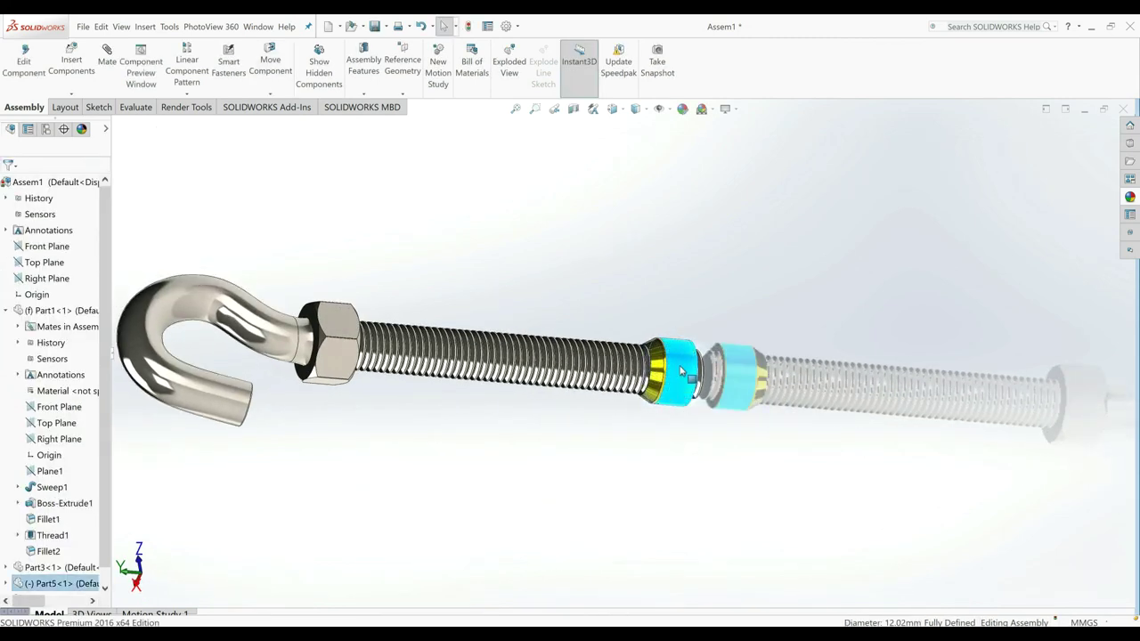
pyautogui.keyDown('ctrl'); pyautogui.moveTo(682, 382); pyautogui.dragTo(686, 349); pyautogui.keyUp('ctrl')
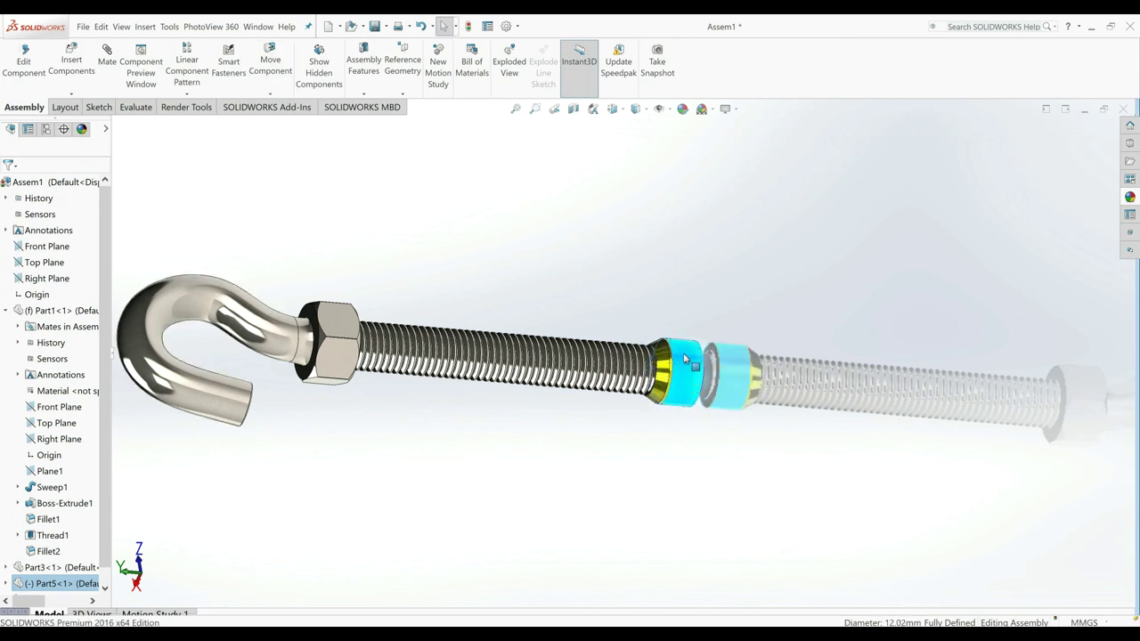
pyautogui.click(696, 386)
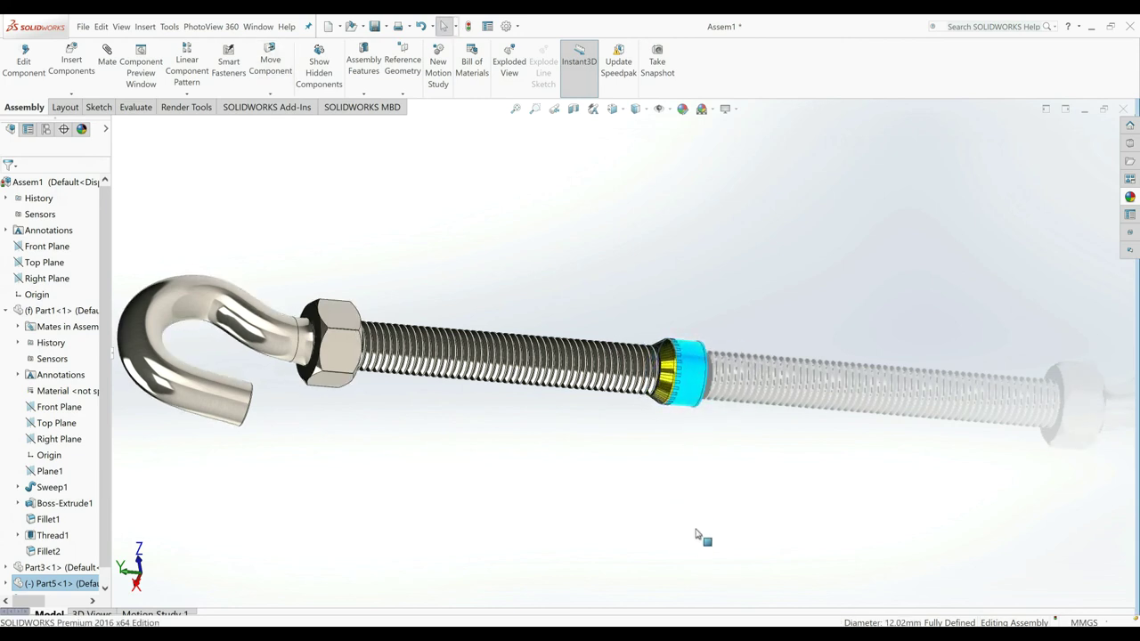
pyautogui.click(335, 264)
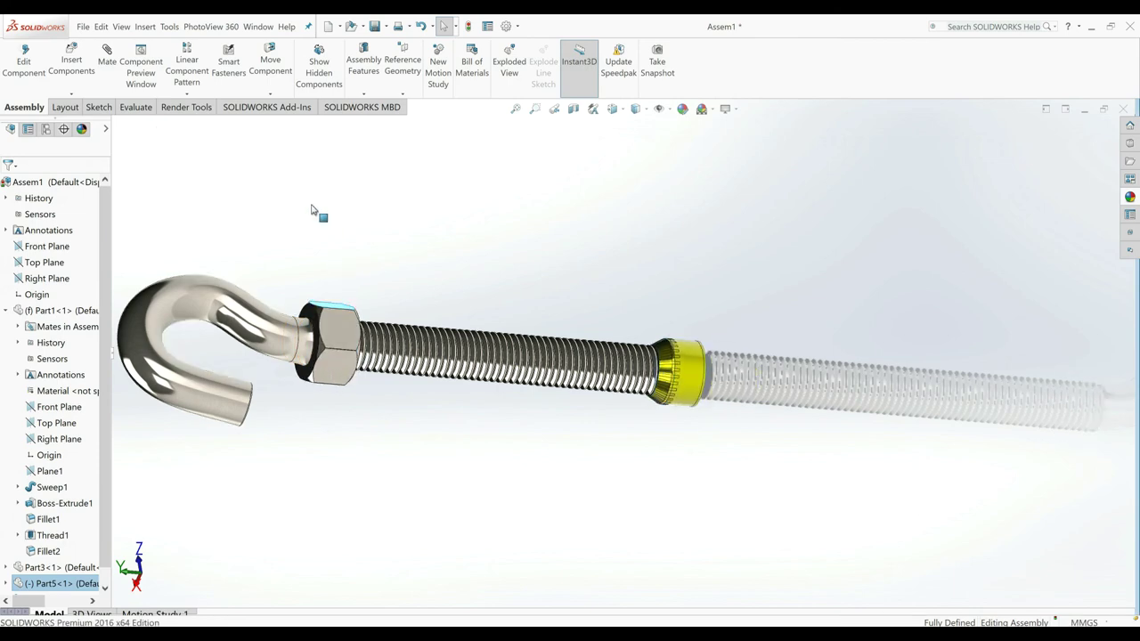
# Step: Orbit the hook bolt upright with the hook on top
pyautogui.moveTo(500, 472); pyautogui.dragTo(368, 536, button='middle')
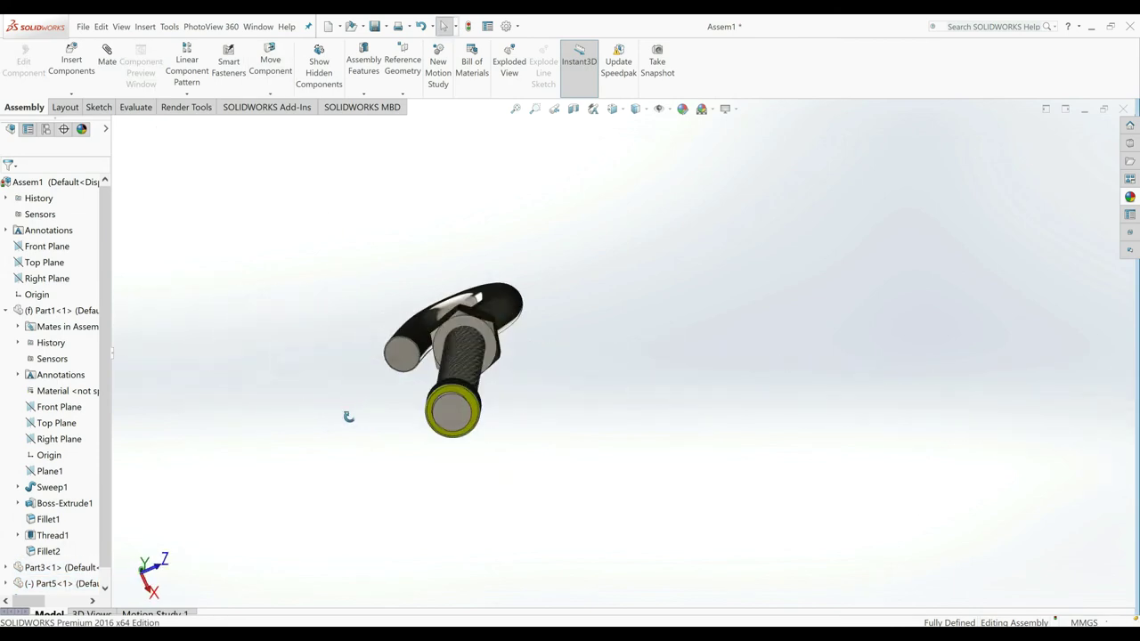
pyautogui.moveTo(378, 310); pyautogui.dragTo(570, 265, button='middle')
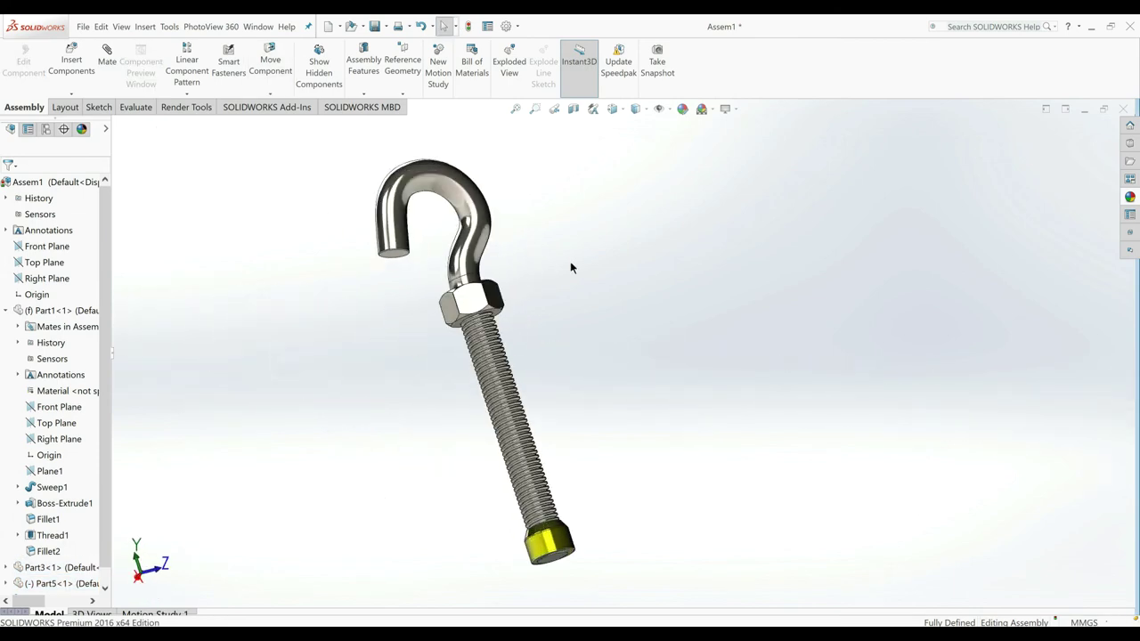
pyautogui.scroll(-3, 570, 263)
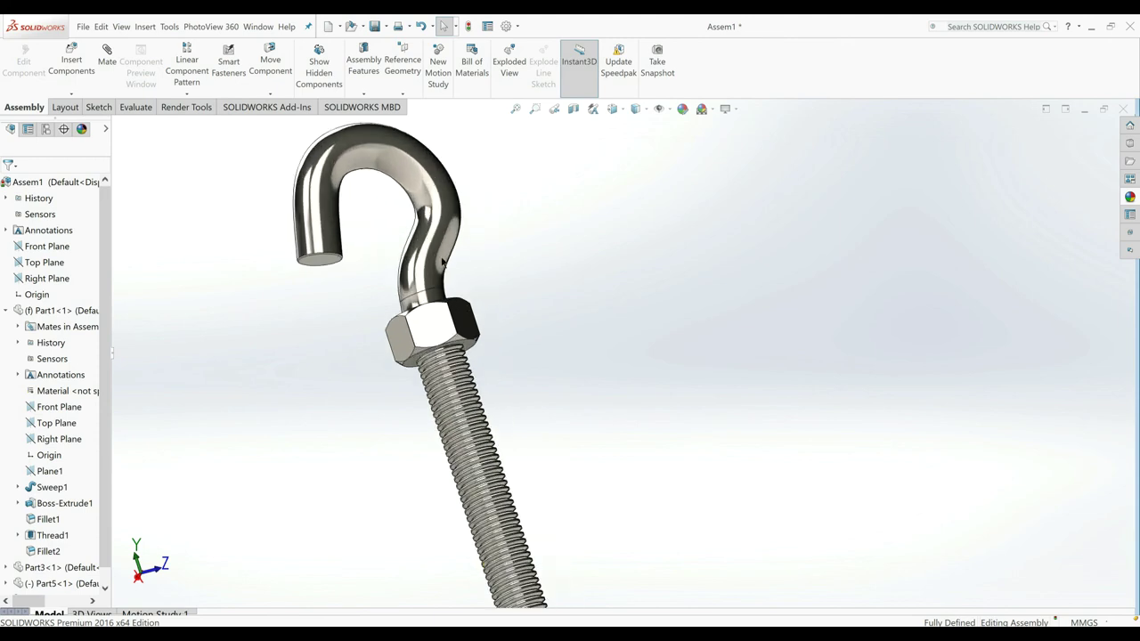
pyautogui.click(71, 66)
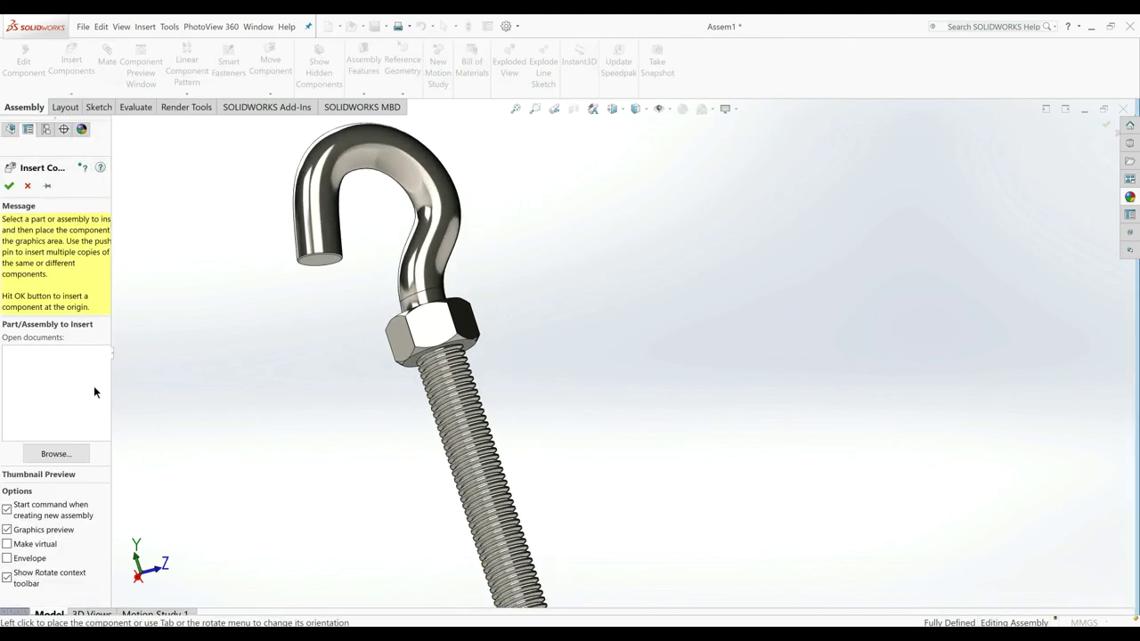
# Step: Insert Part4 (washer) and Part2 (slotted sleeve) and place both beside the hook bolt
pyautogui.click(55, 454)
pyautogui.scroll(-1, 591, 300)
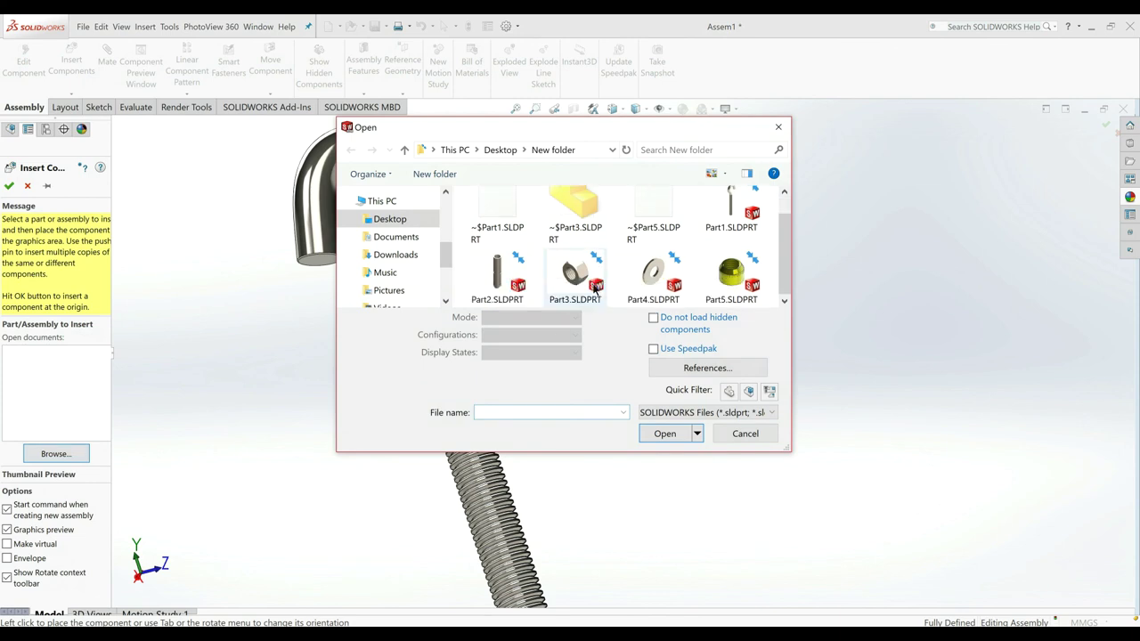
pyautogui.click(637, 284)
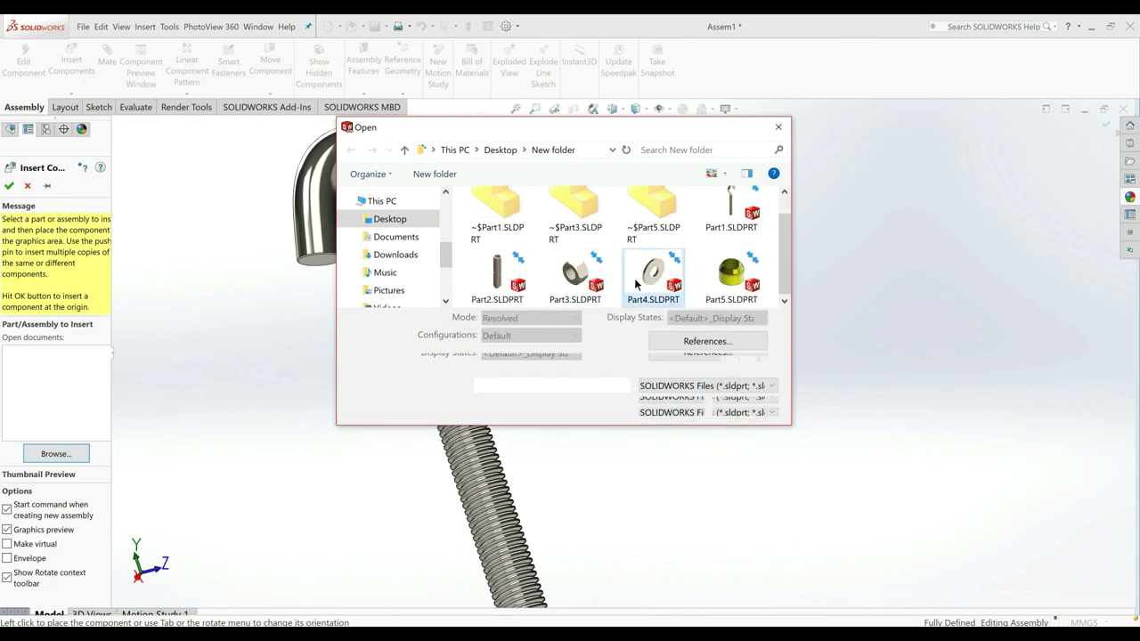
pyautogui.keyDown('ctrl'); pyautogui.click(497, 276); pyautogui.keyUp('ctrl')
pyautogui.click(668, 434)
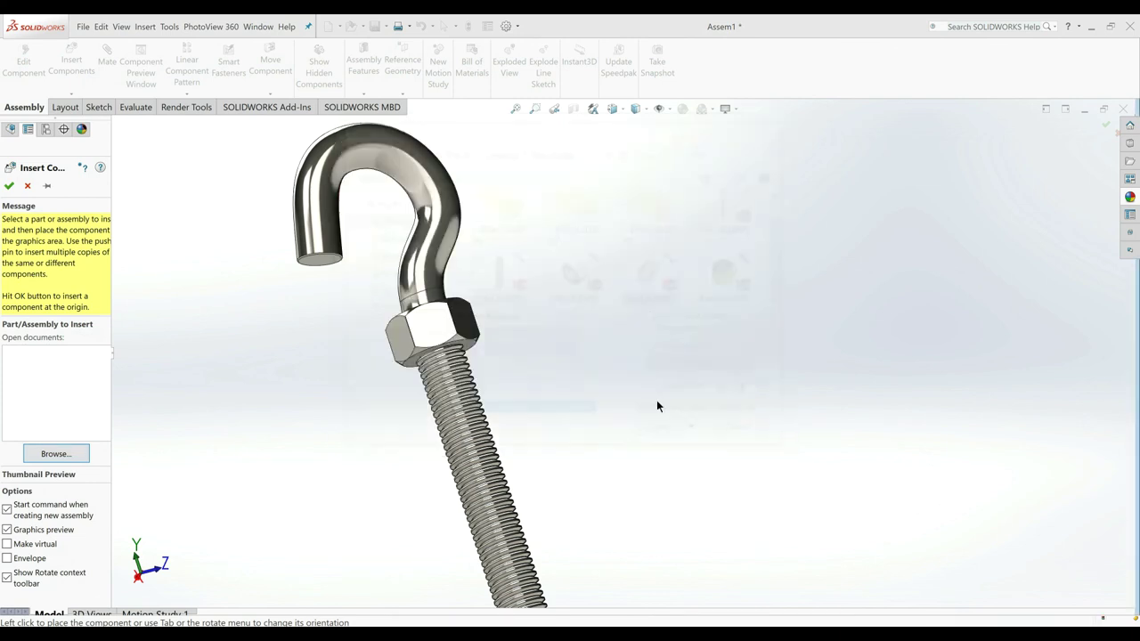
pyautogui.click(693, 381)
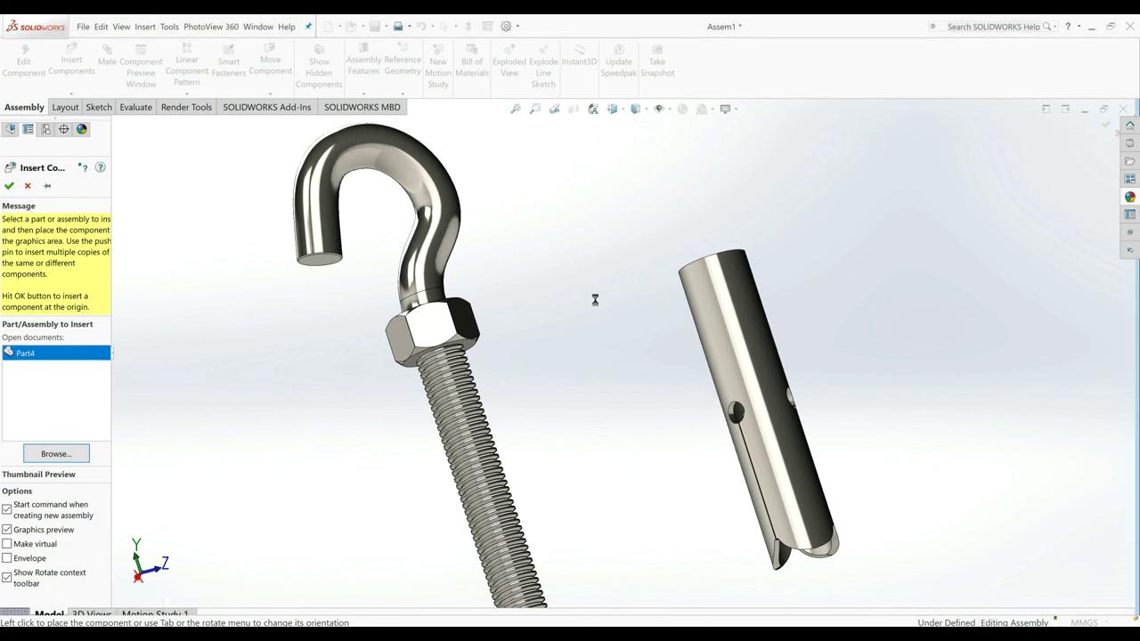
pyautogui.click(566, 312)
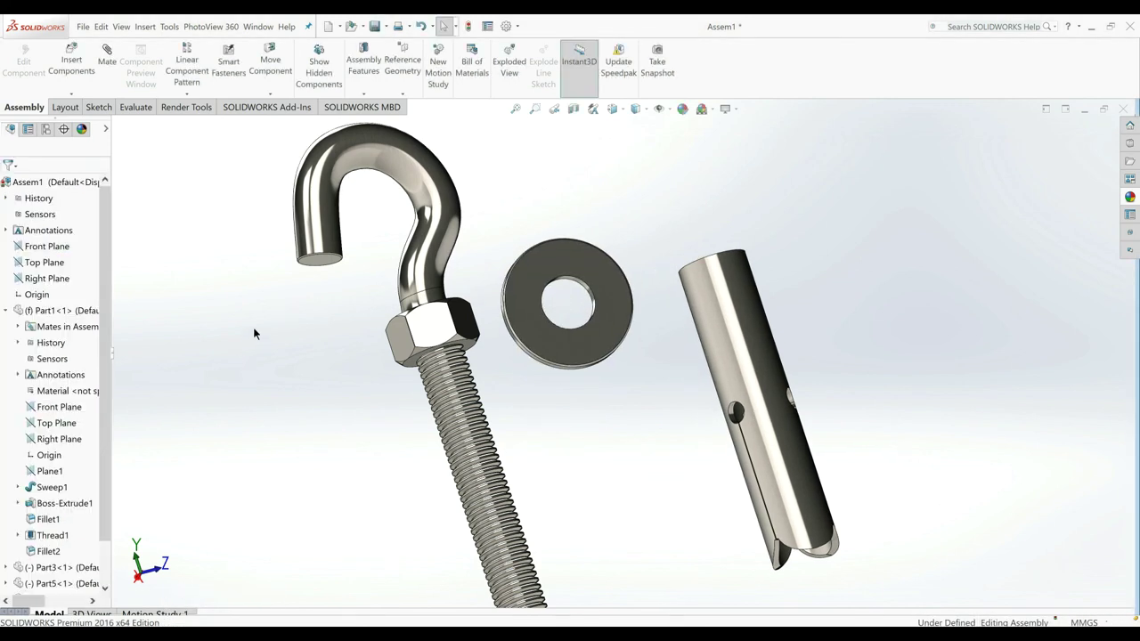
pyautogui.click(107, 62)
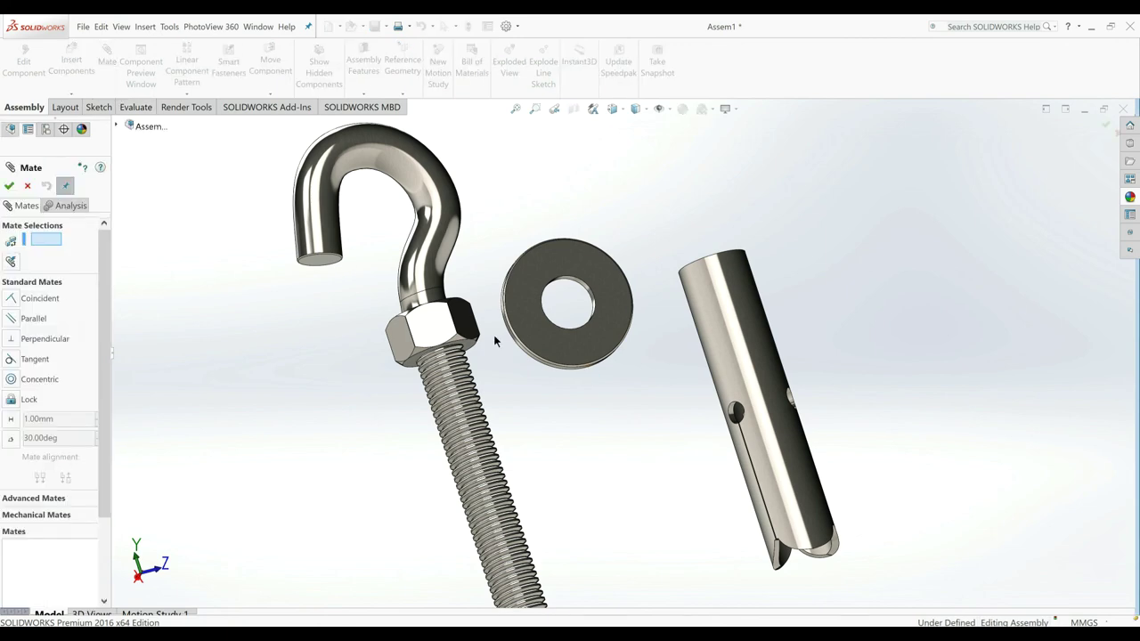
# Step: Make the washer concentric with the bolt thread
pyautogui.scroll(-2, 500, 341)
pyautogui.scroll(-3, 504, 339)
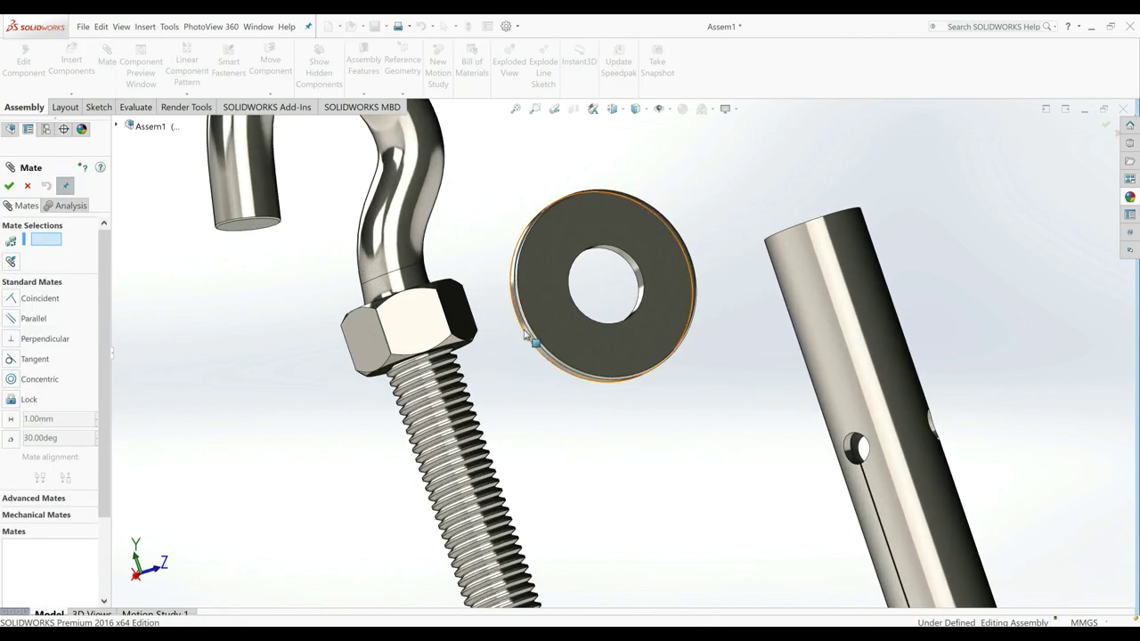
pyautogui.click(525, 332)
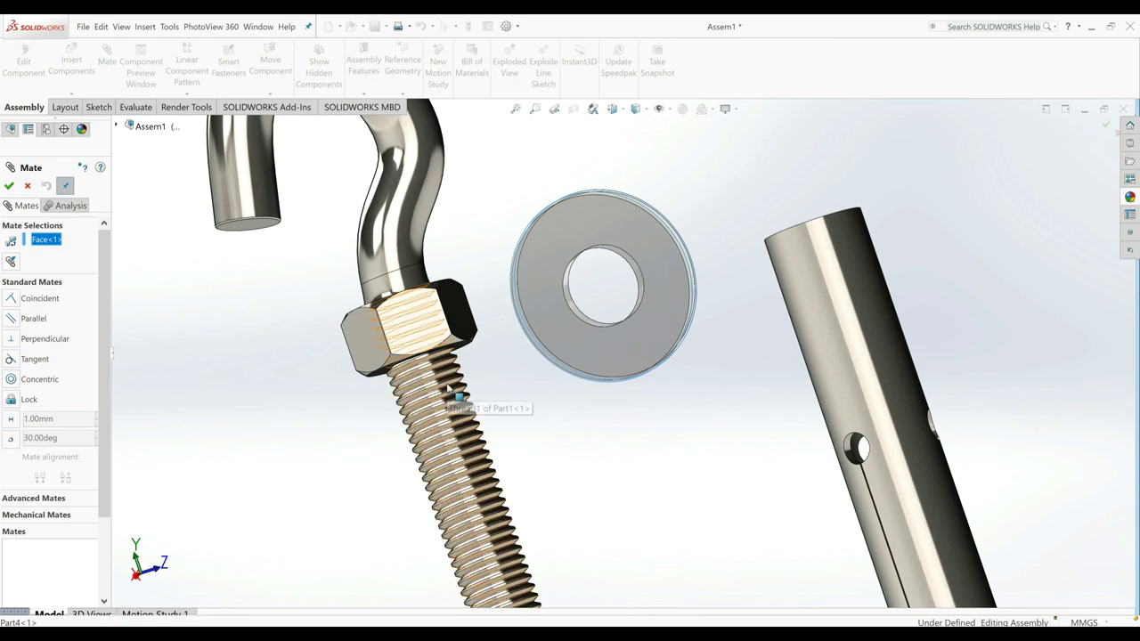
pyautogui.scroll(-2, 456, 396)
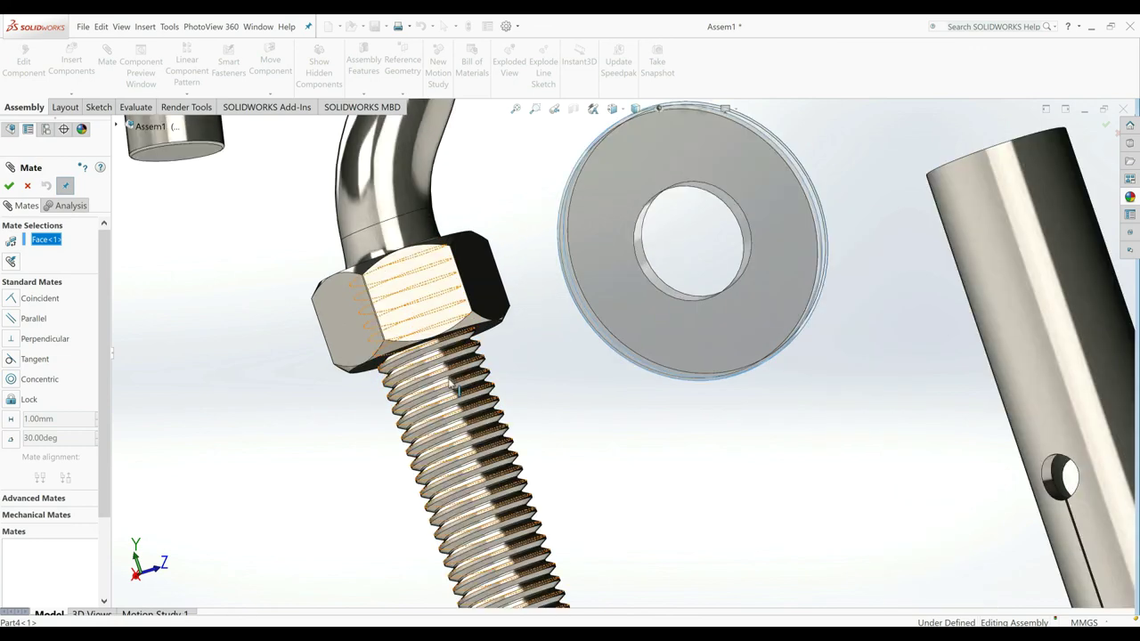
pyautogui.scroll(-3, 456, 392)
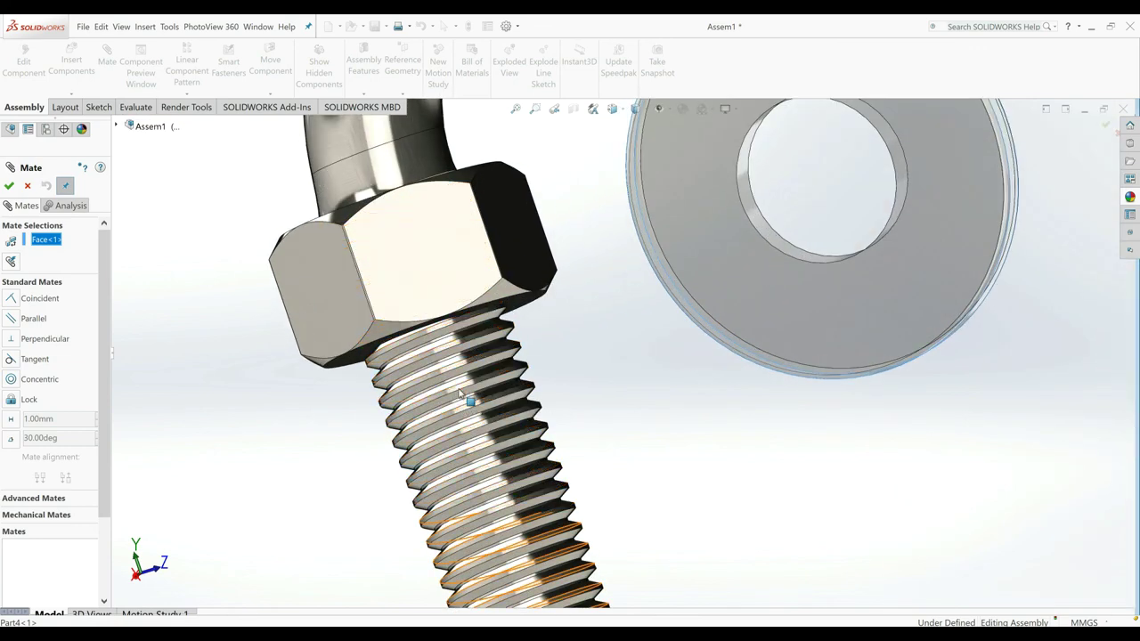
pyautogui.click(461, 394)
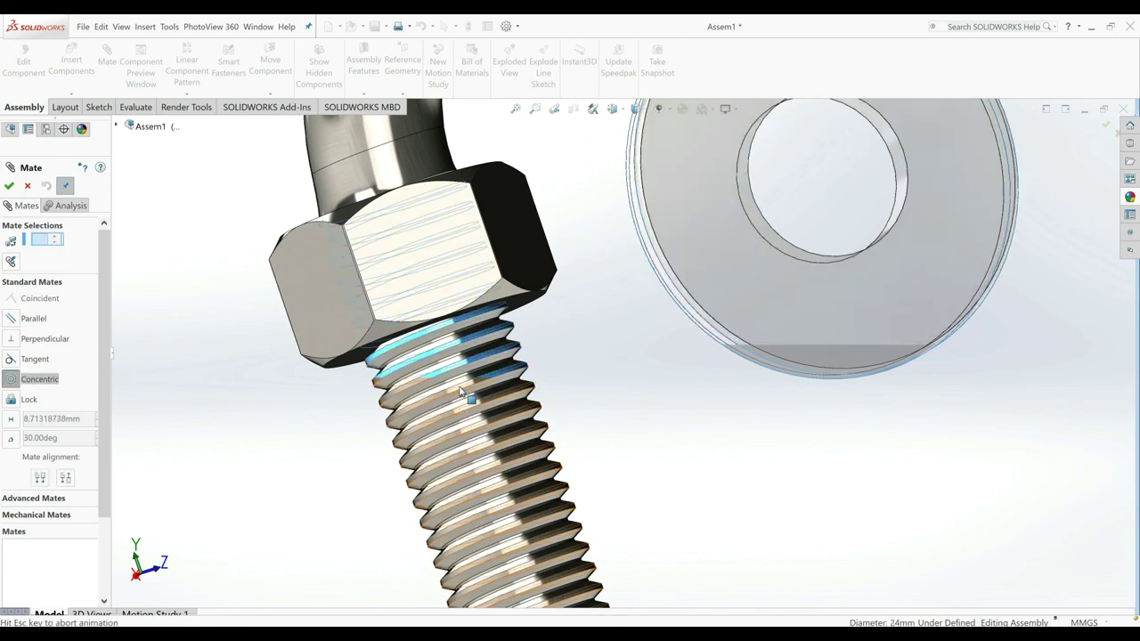
pyautogui.click(446, 401)
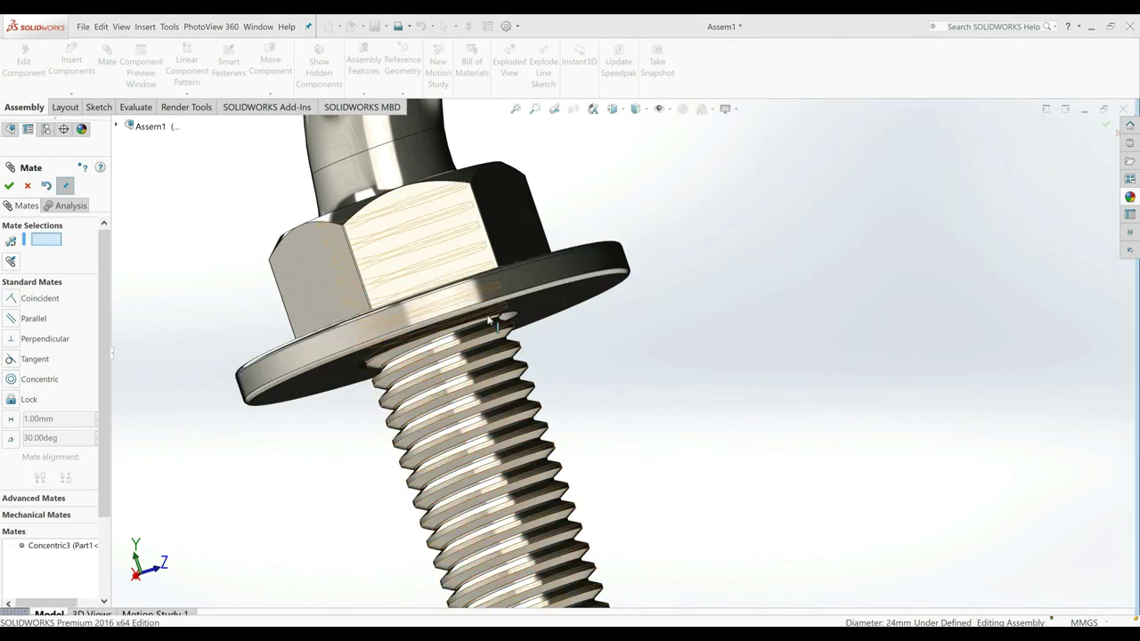
# Step: Seat the washer's top face flush against the hex nut's underside with a coincident mate
pyautogui.moveTo(547, 272); pyautogui.dragTo(572, 335)
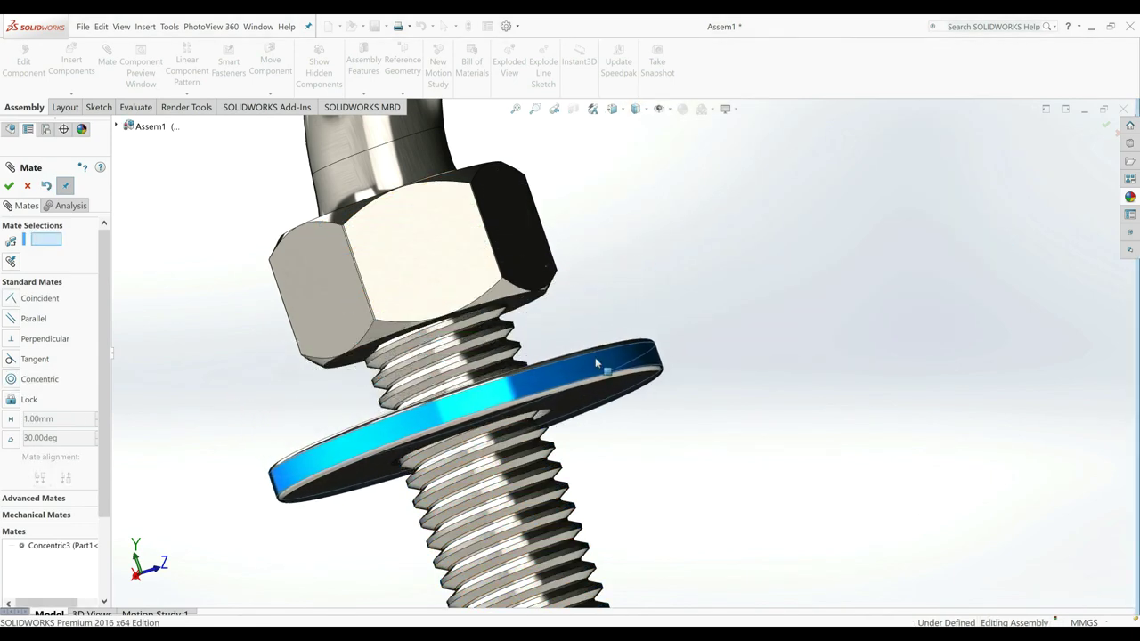
pyautogui.moveTo(572, 335); pyautogui.dragTo(555, 324, button='middle')
pyautogui.click(553, 325)
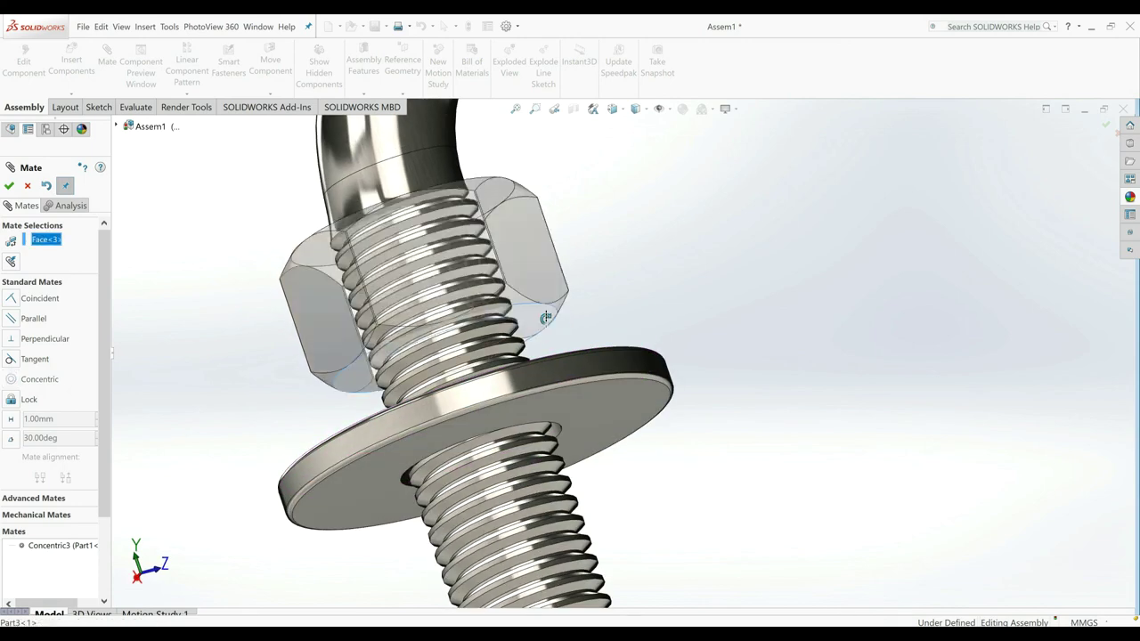
pyautogui.click(584, 406)
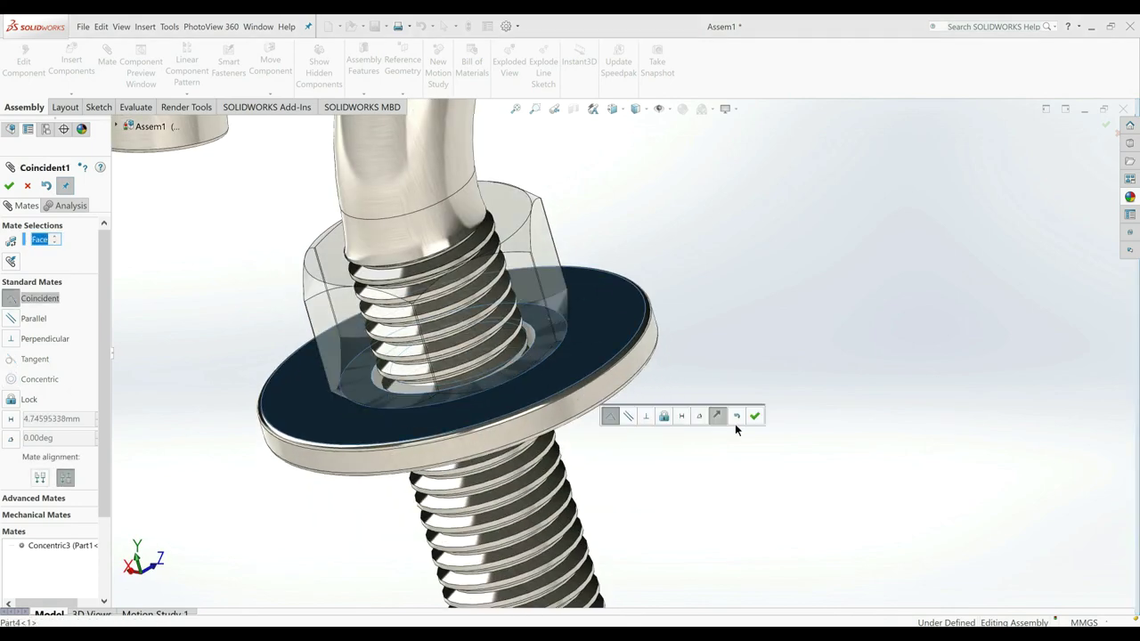
pyautogui.click(755, 417)
pyautogui.scroll(3, 752, 414)
pyautogui.scroll(3, 744, 425)
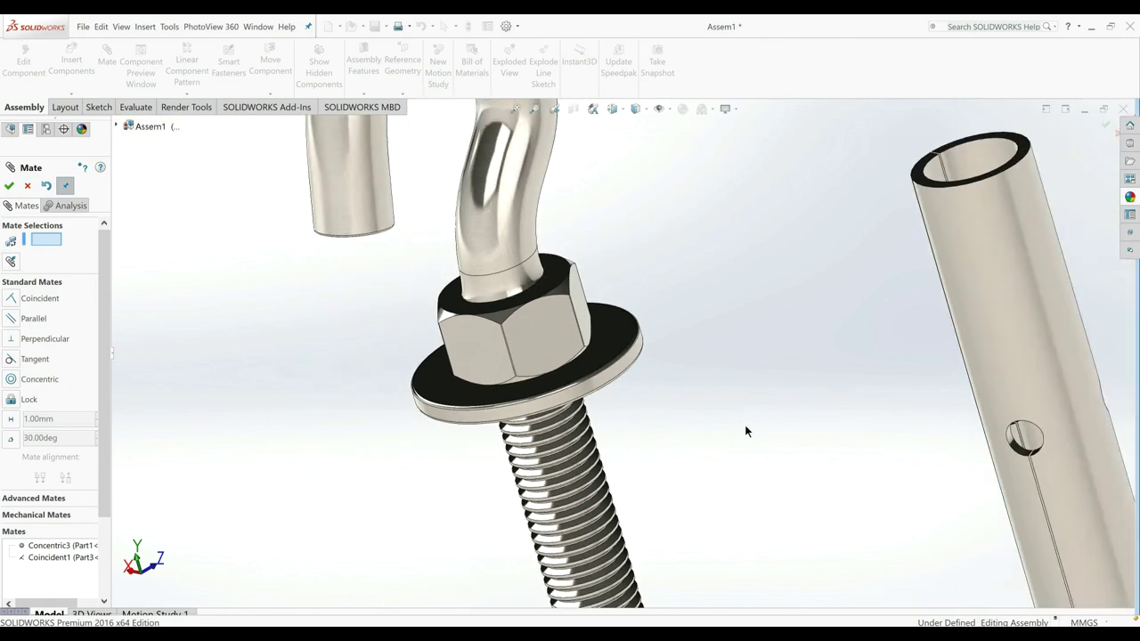
pyautogui.scroll(2, 729, 445)
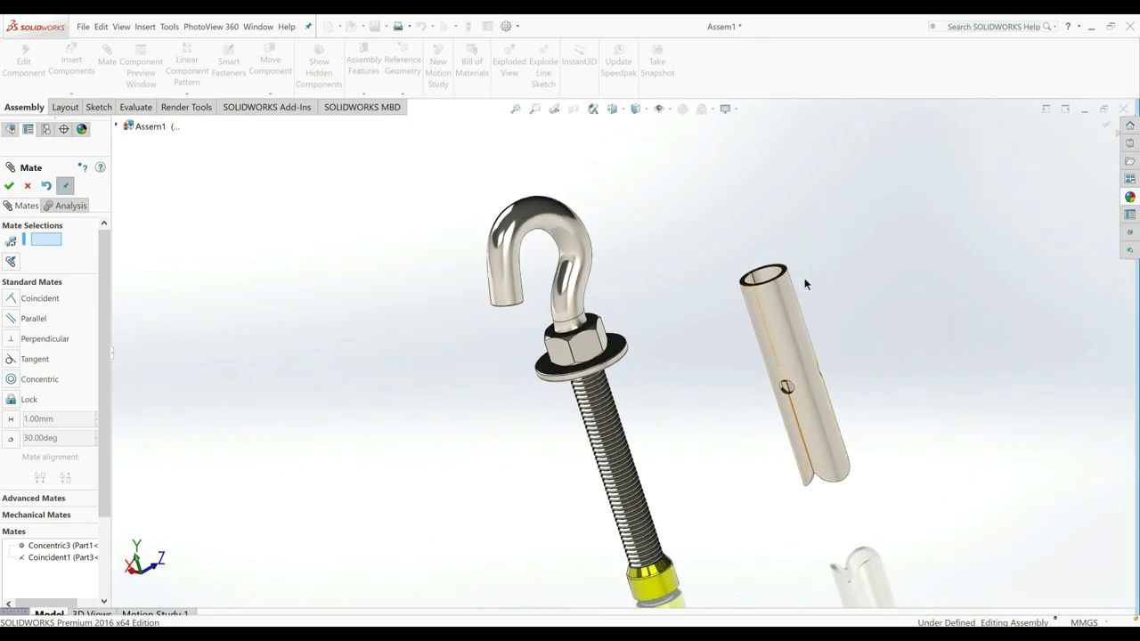
# Step: Make the slotted sleeve concentric with the threaded rod
pyautogui.scroll(2, 770, 283)
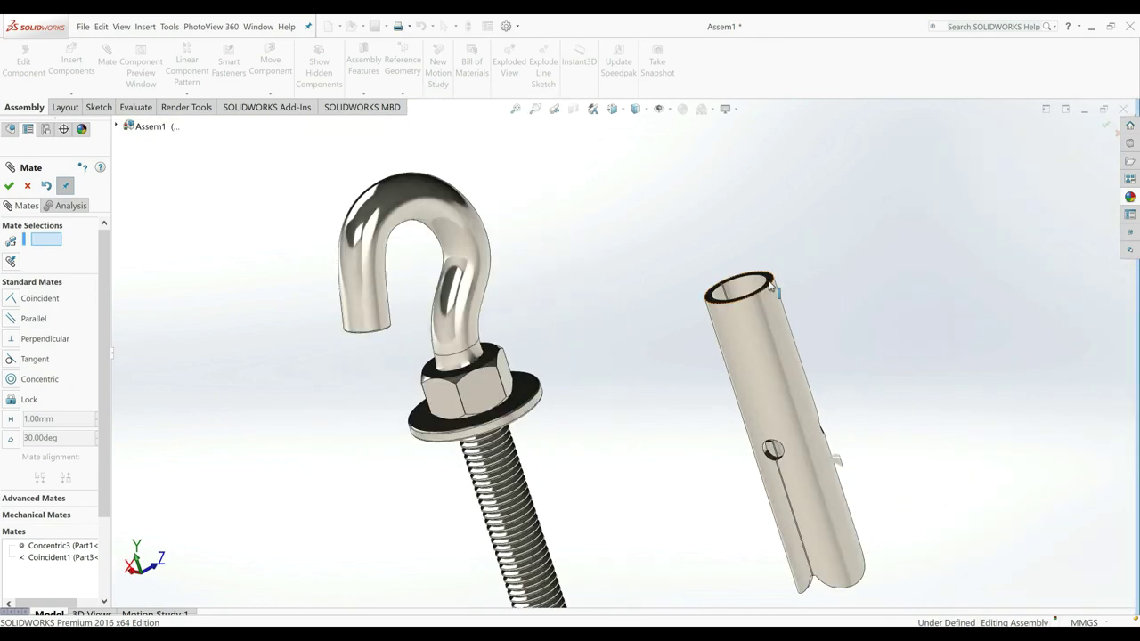
pyautogui.click(728, 299)
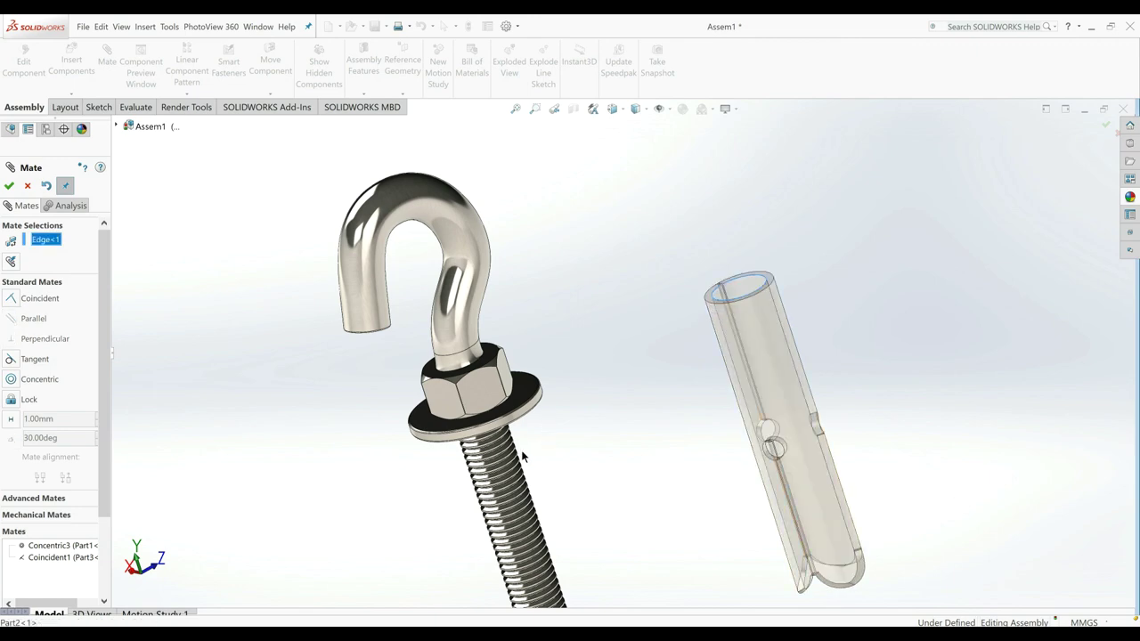
pyautogui.scroll(2, 523, 456)
pyautogui.scroll(2, 516, 436)
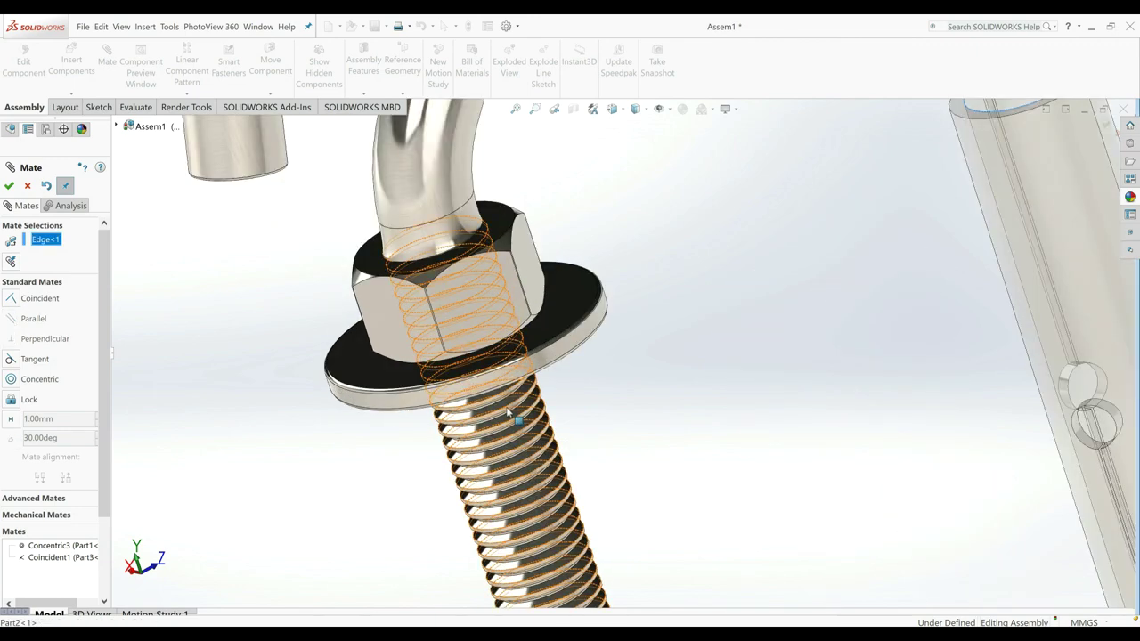
pyautogui.click(508, 411)
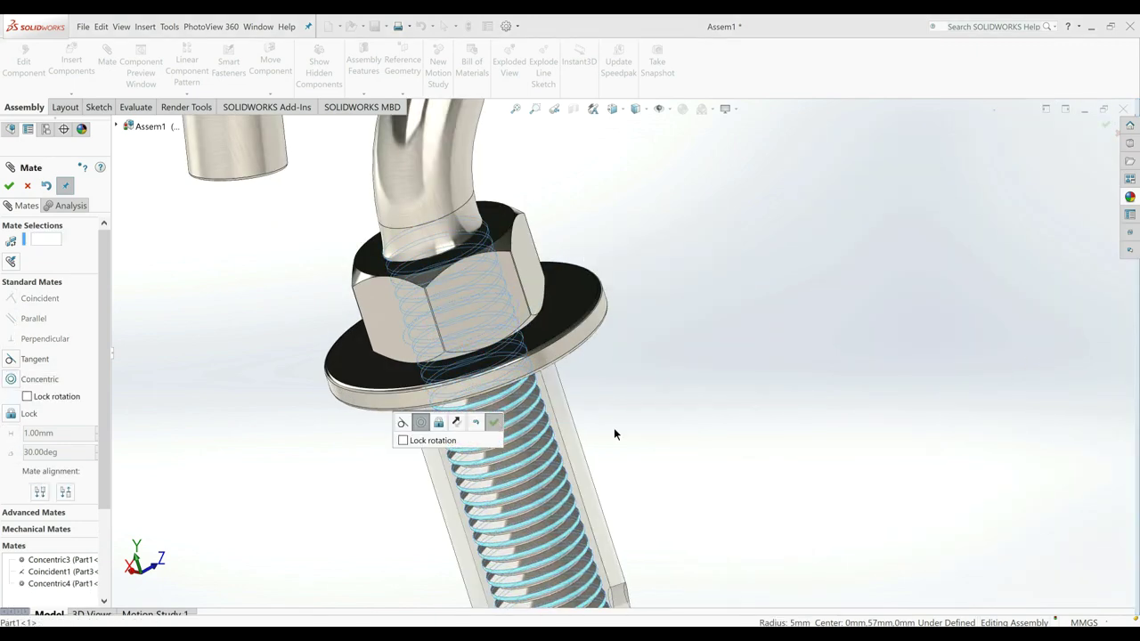
pyautogui.press('Return')
# Step: Seat the sleeve's top end flush against the washer face, then close the Mate panel
pyautogui.scroll(3, 669, 439)
pyautogui.moveTo(655, 440); pyautogui.dragTo(647, 333)
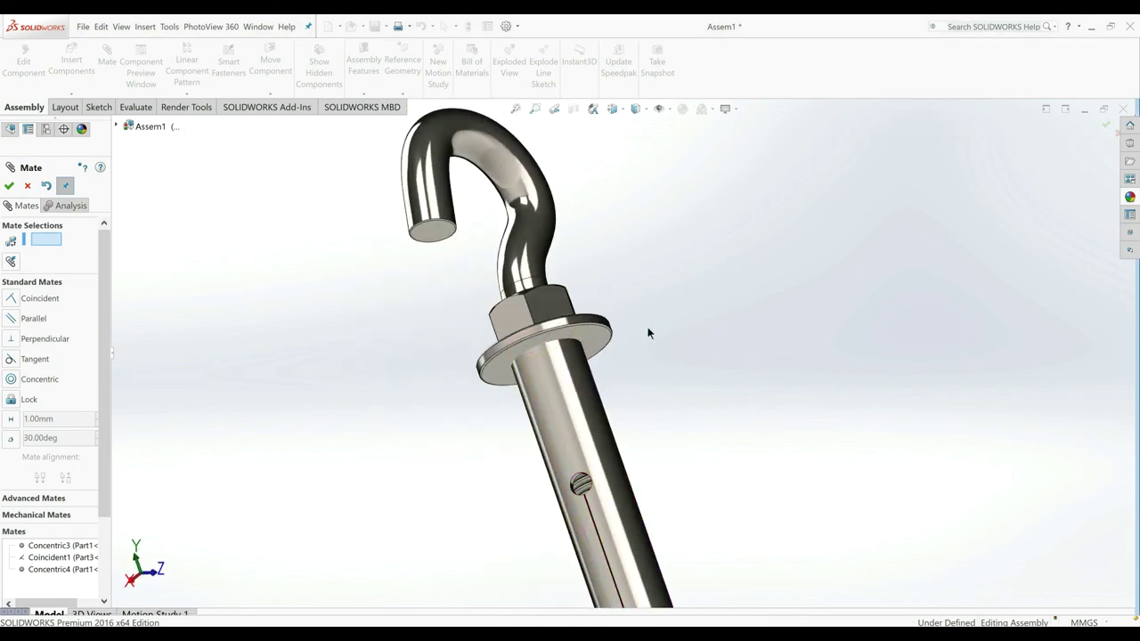
pyautogui.moveTo(578, 405); pyautogui.dragTo(507, 401)
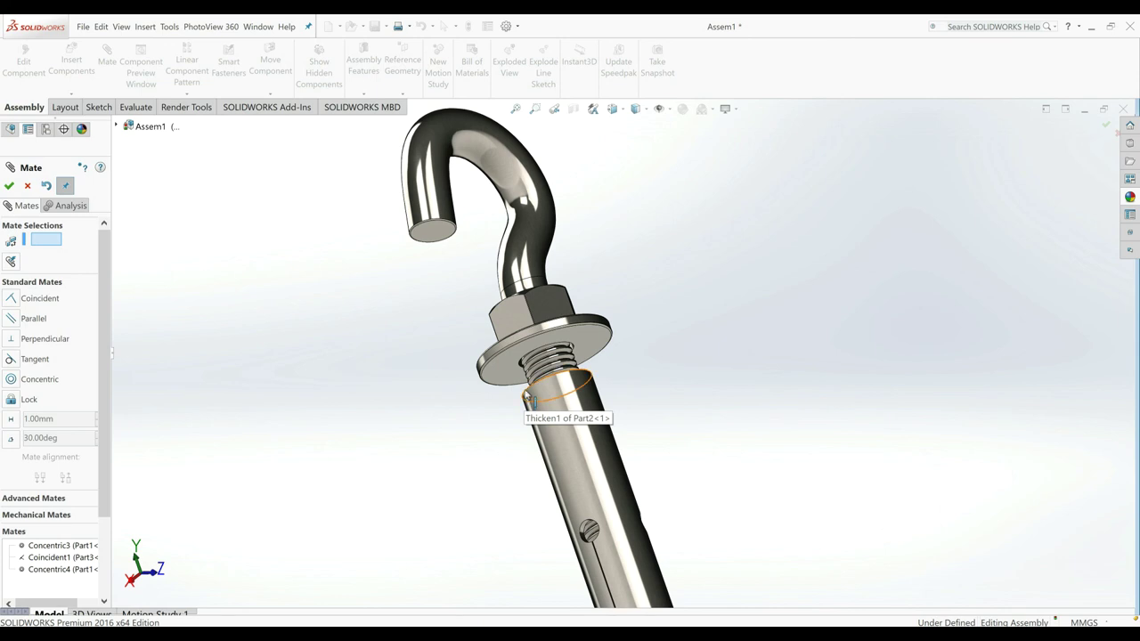
pyautogui.click(527, 398)
pyautogui.click(508, 364)
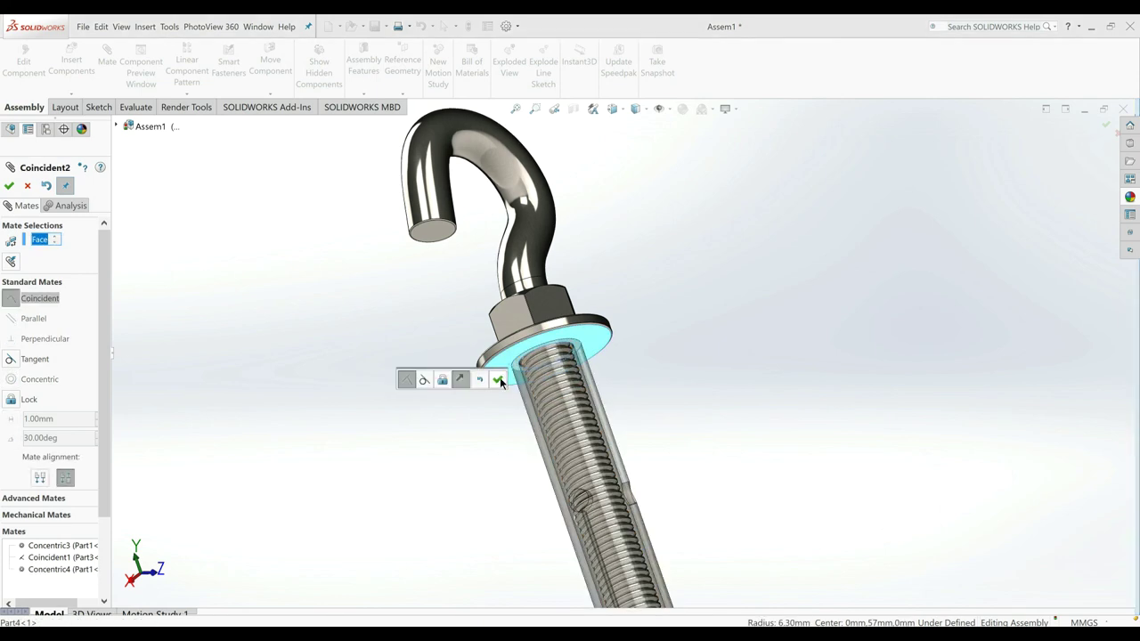
pyautogui.click(500, 379)
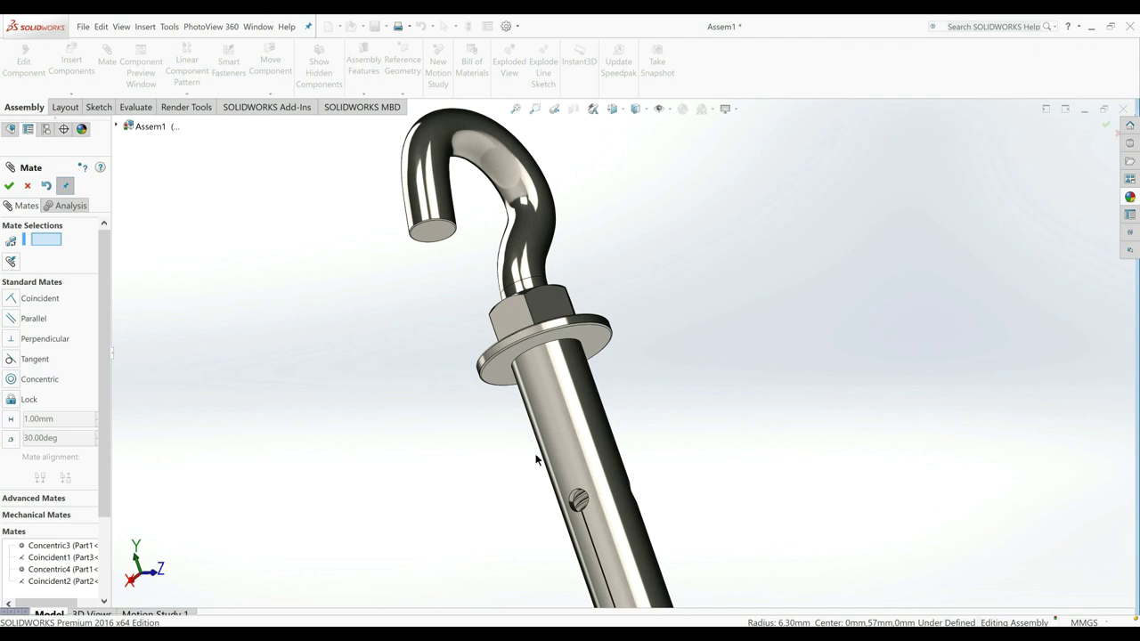
pyautogui.scroll(3, 529, 436)
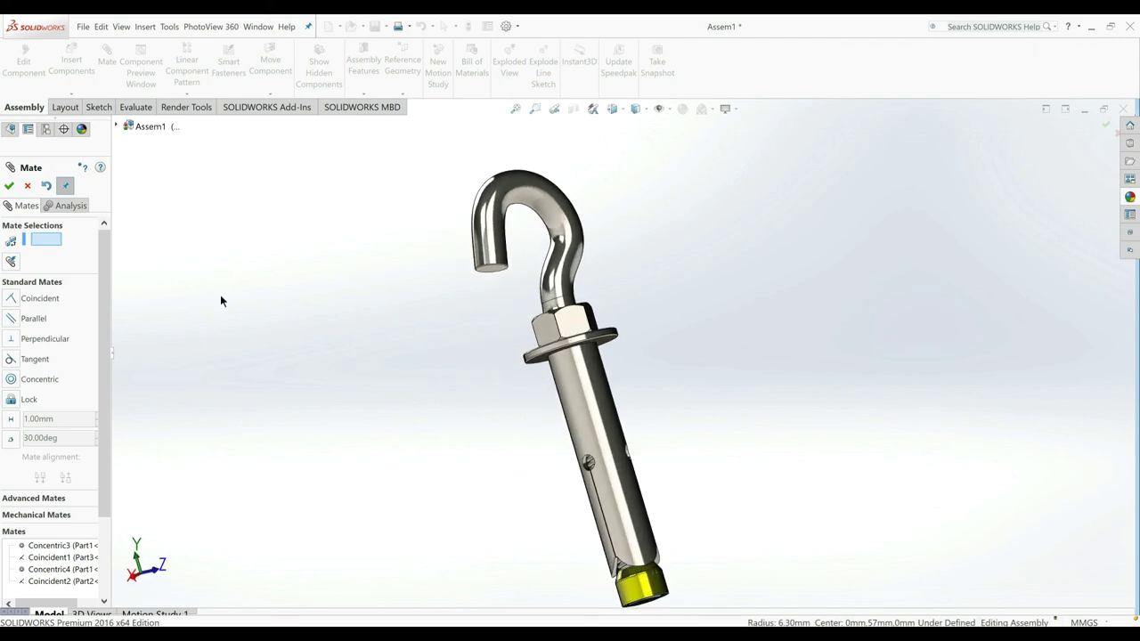
pyautogui.click(8, 186)
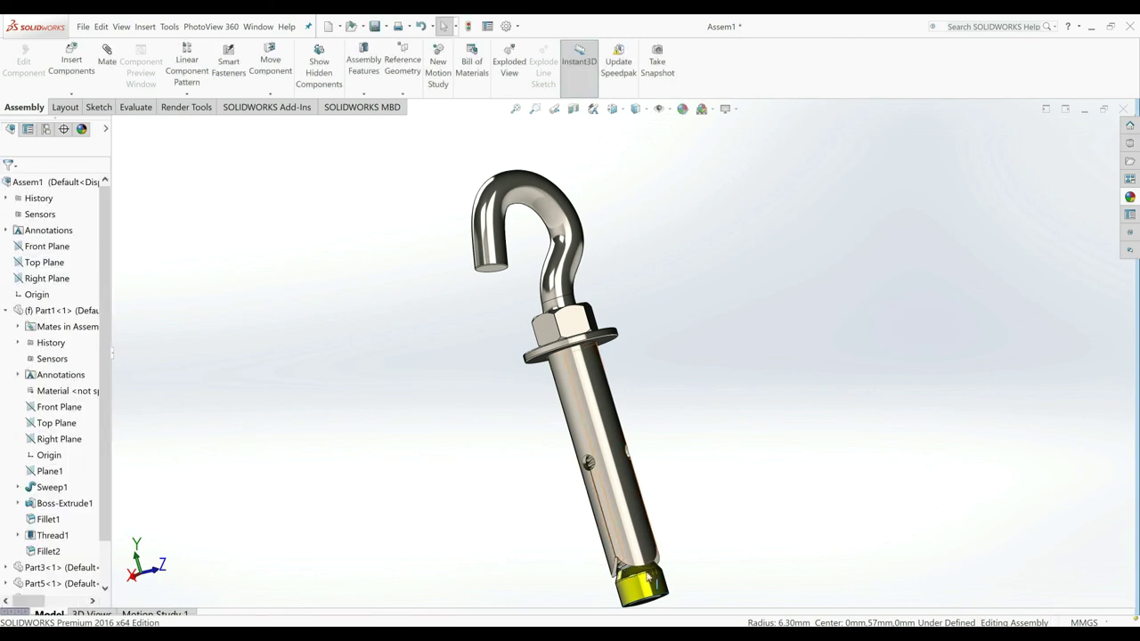
# Step: Turn the view to the sleeve and cone nut, collapse Part1 and expand Part2 in the tree
pyautogui.scroll(-5, 659, 534)
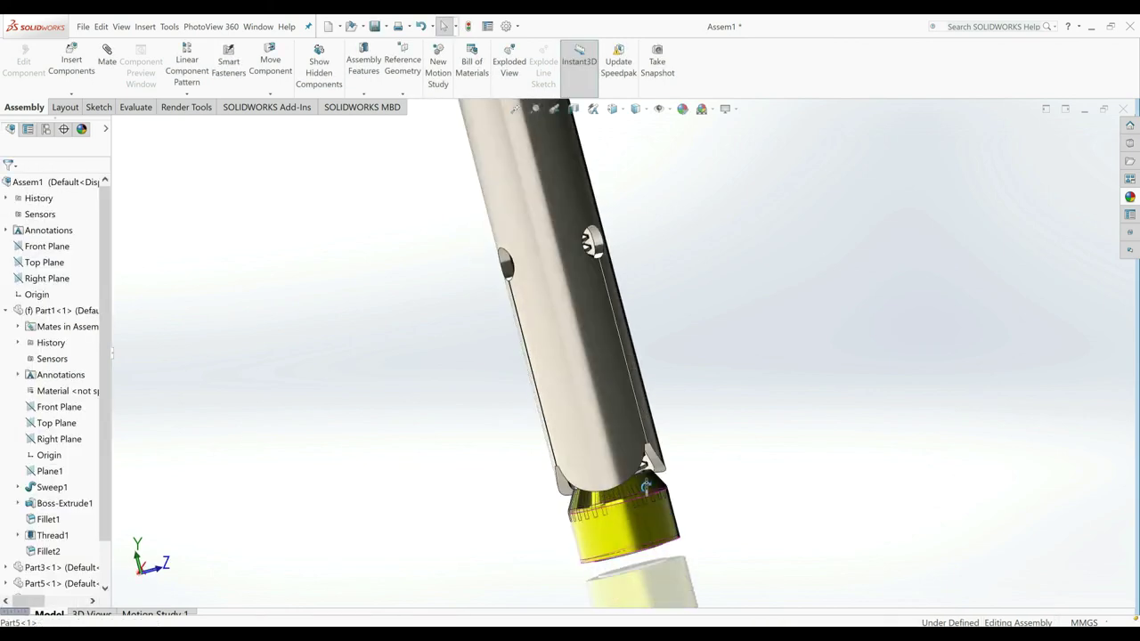
pyautogui.moveTo(657, 529); pyautogui.dragTo(654, 496, button='middle')
pyautogui.click(661, 497)
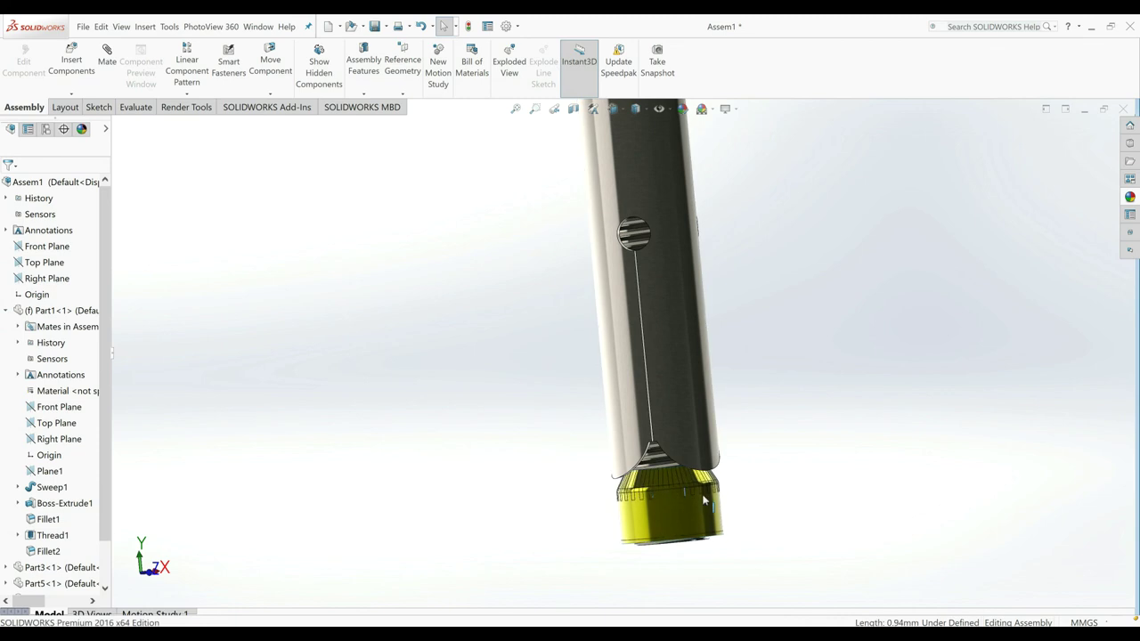
pyautogui.moveTo(732, 303)
pyautogui.mouseDown(button='middle')
pyautogui.moveTo(761, 336)
pyautogui.moveTo(726, 370)
pyautogui.mouseUp(button='middle')
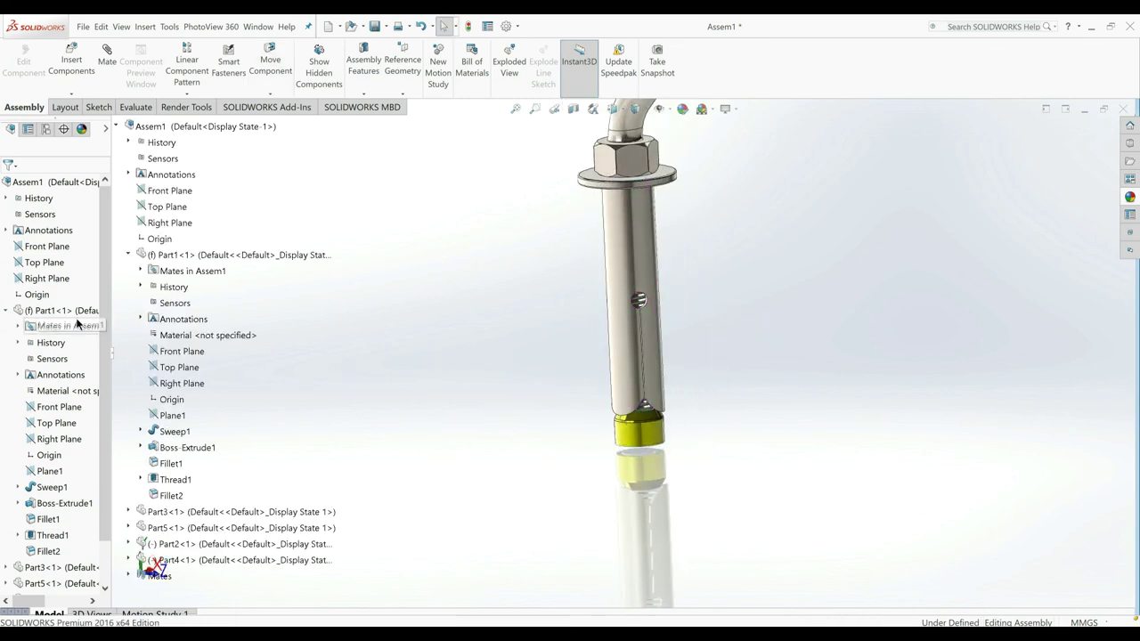
pyautogui.click(5, 311)
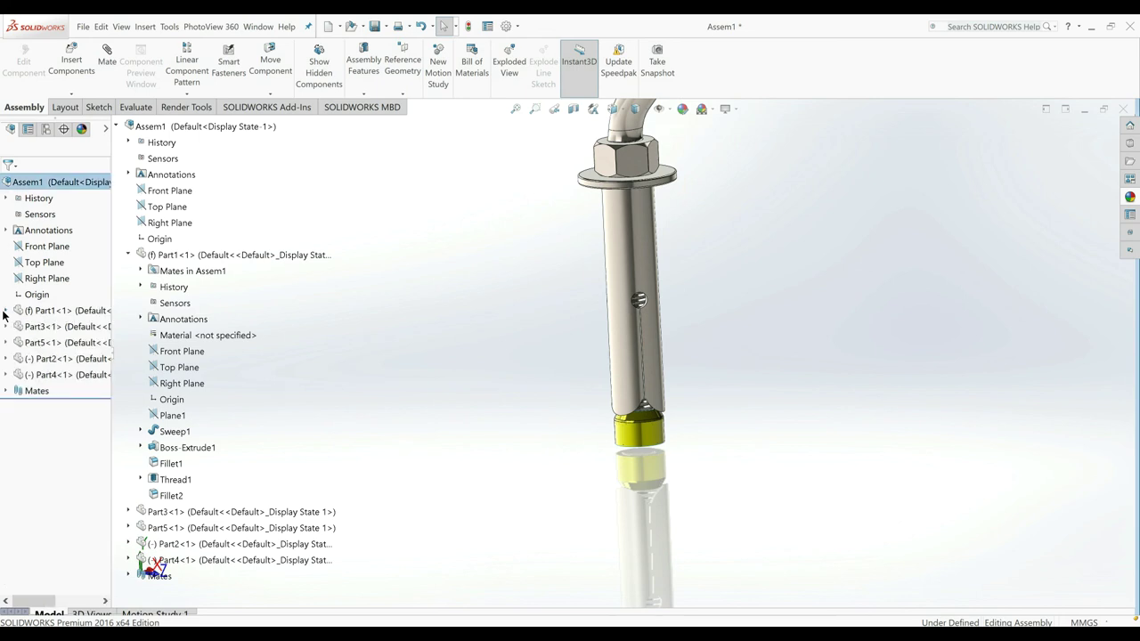
pyautogui.click(6, 358)
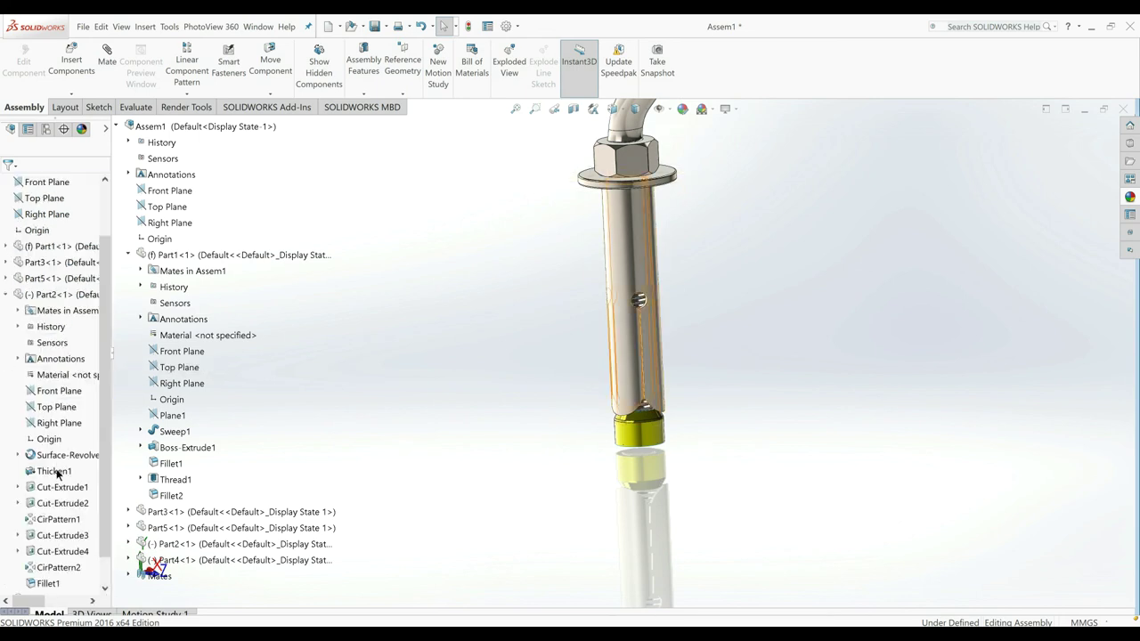
# Step: View the sleeve's Sketch1 (under Surface-Revolve) normal to its plane and start editing it
pyautogui.click(17, 456)
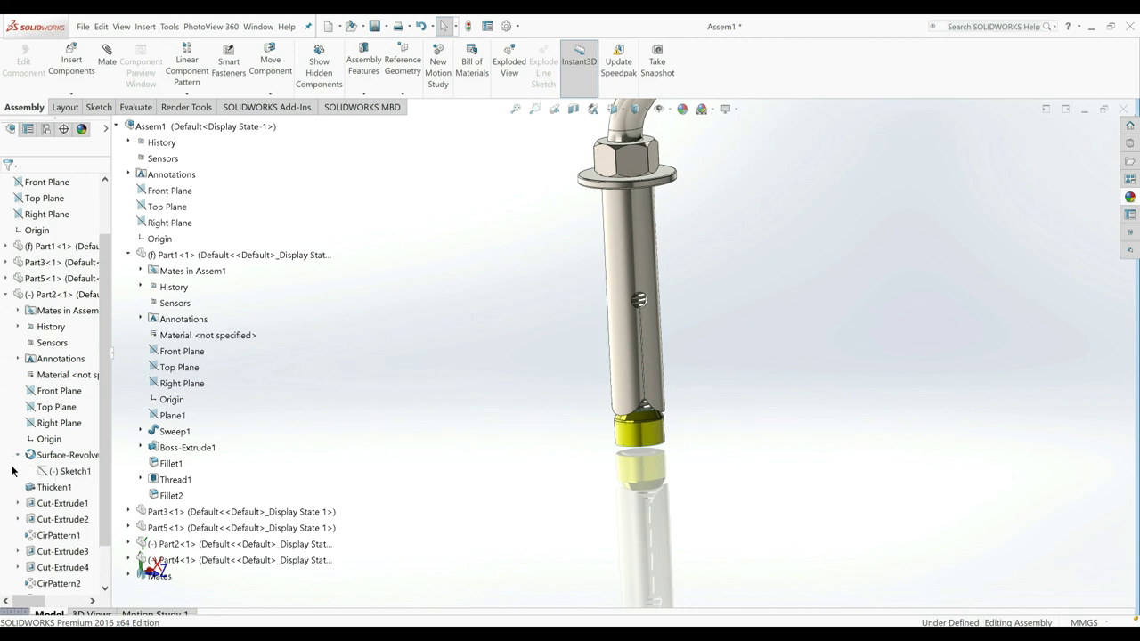
pyautogui.click(58, 472)
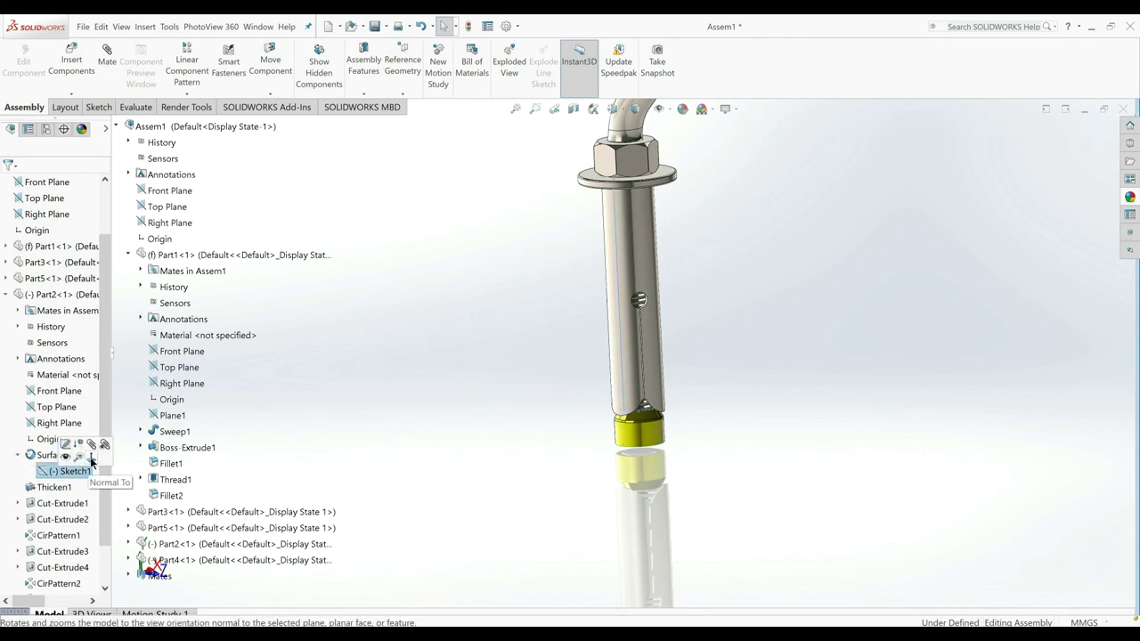
pyautogui.click(91, 460)
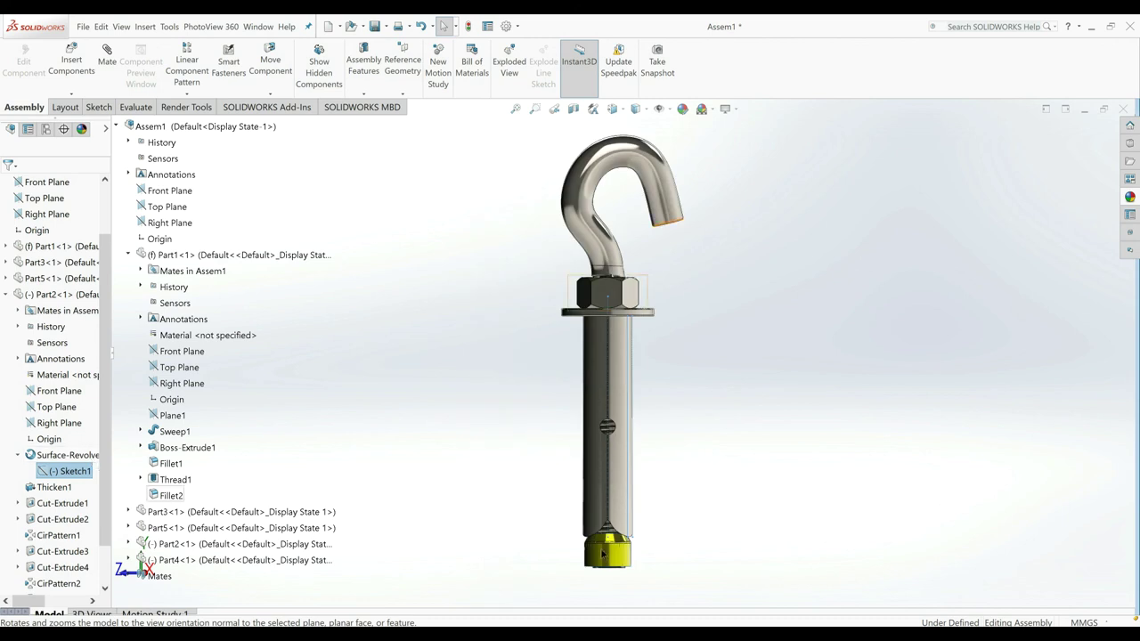
pyautogui.scroll(-3, 648, 544)
pyautogui.scroll(-2, 641, 506)
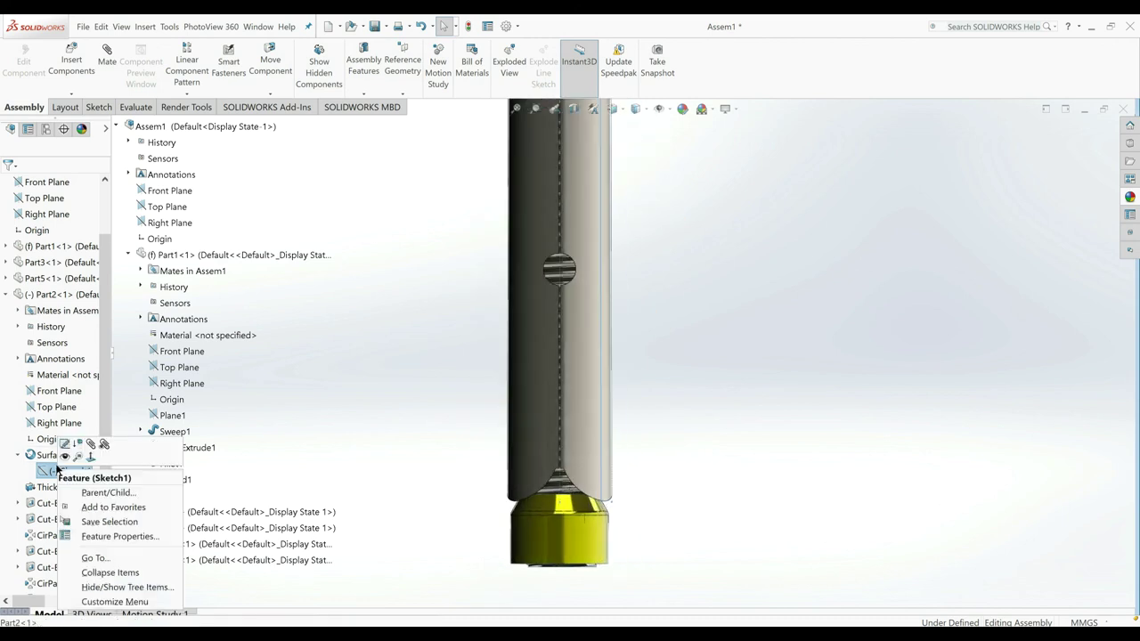
pyautogui.rightClick(58, 472)
pyautogui.click(62, 447)
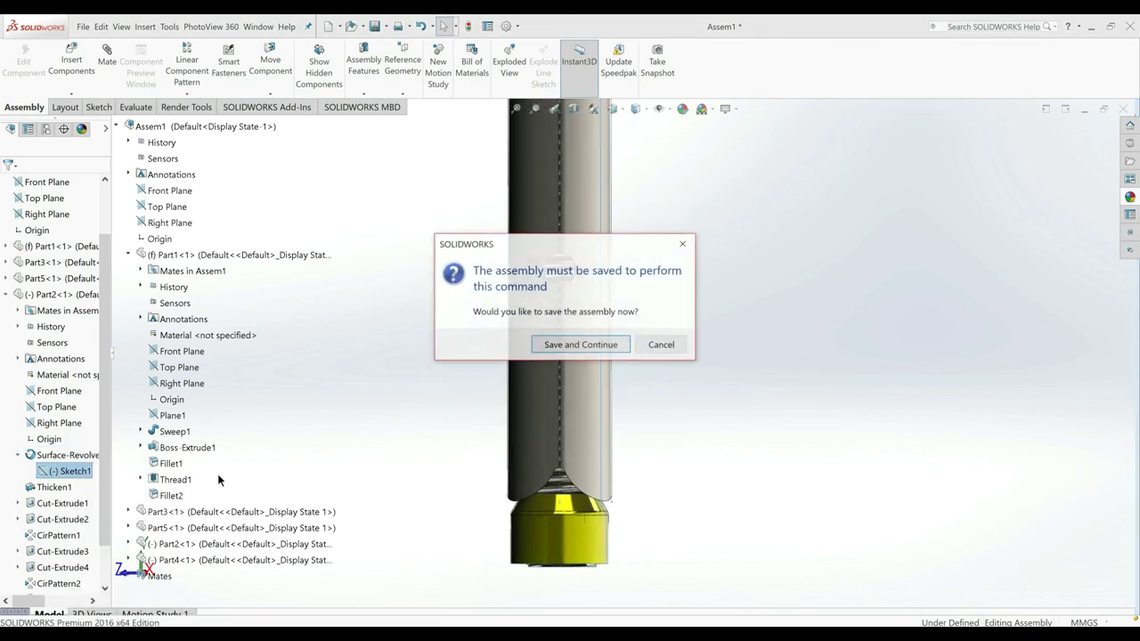
# Step: Rebuild and save the assembly as Assem1.SLDASM
pyautogui.click(585, 347)
pyautogui.click(519, 268)
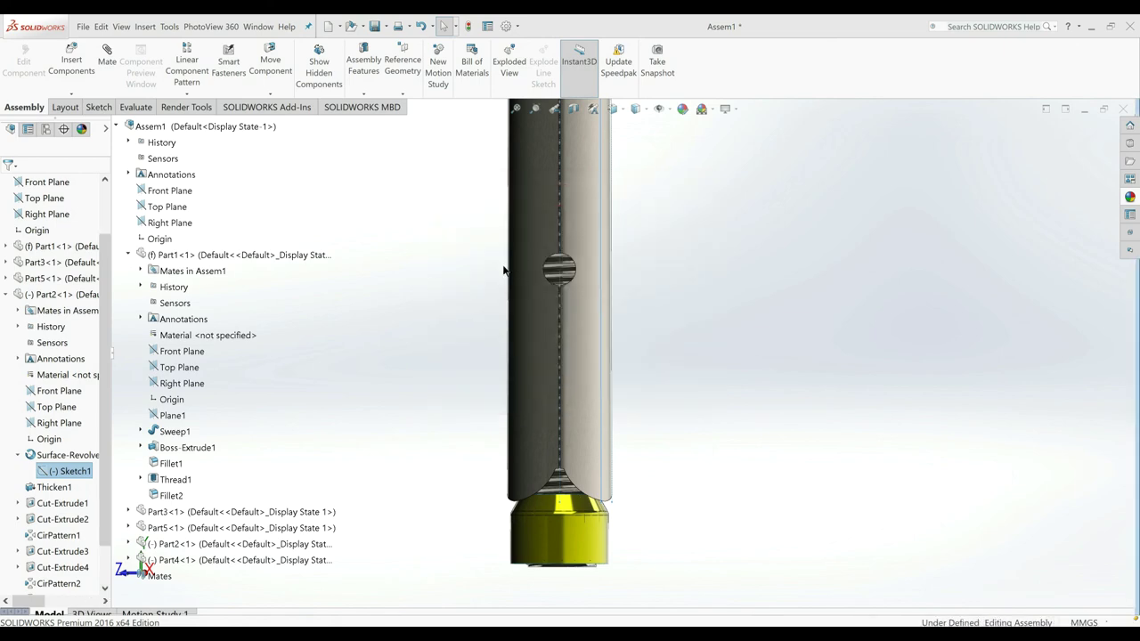
pyautogui.click(669, 494)
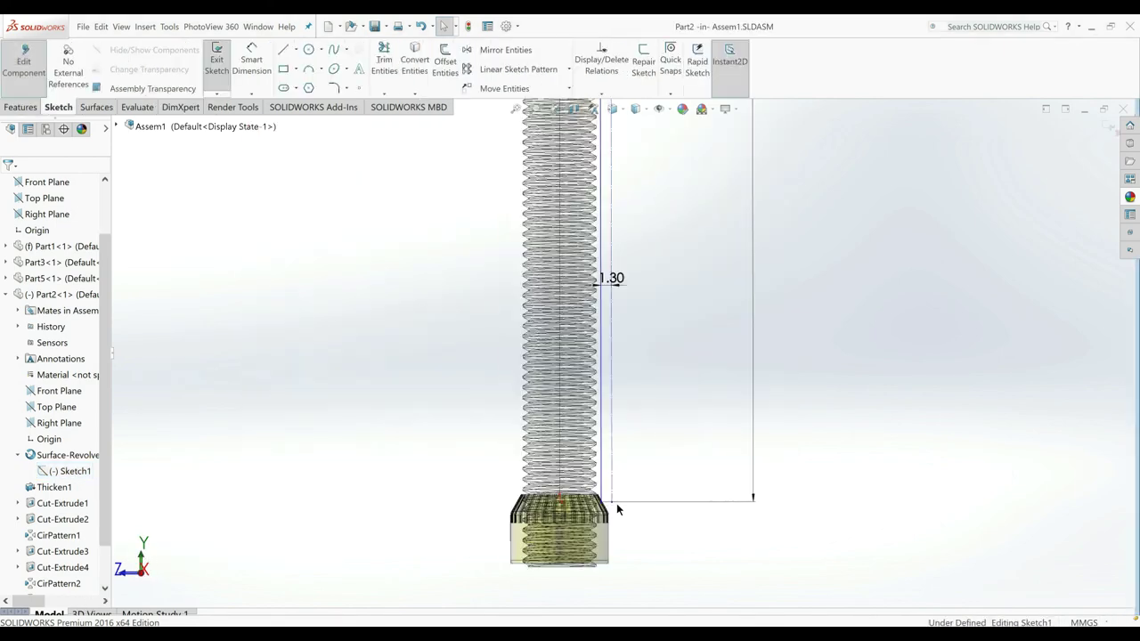
pyautogui.scroll(-3, 602, 481)
pyautogui.scroll(-2, 603, 481)
pyautogui.scroll(-2, 611, 466)
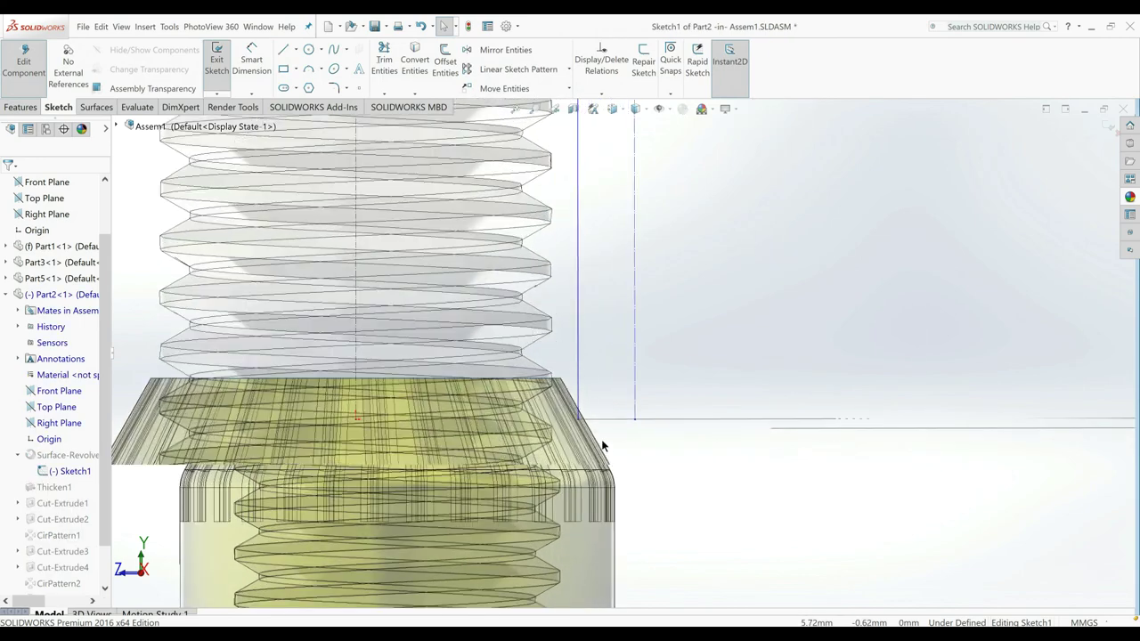
pyautogui.scroll(-2, 603, 447)
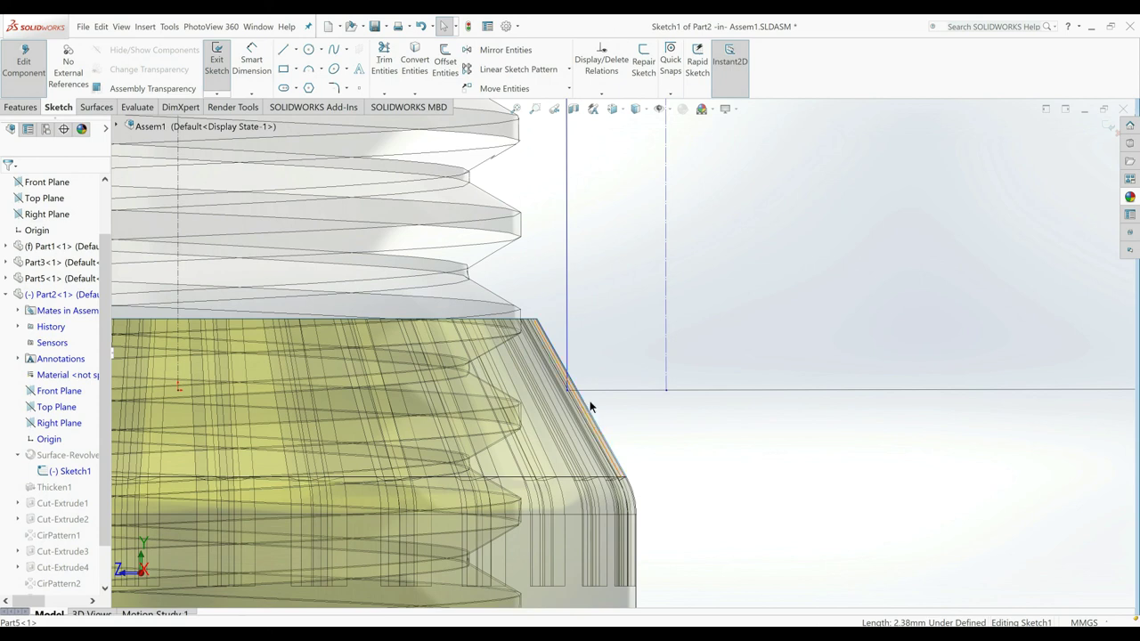
# Step: Make the sketch point coincident with the cone nut's silhouette edge and exit the sketch
pyautogui.click(572, 398)
pyautogui.click(570, 396)
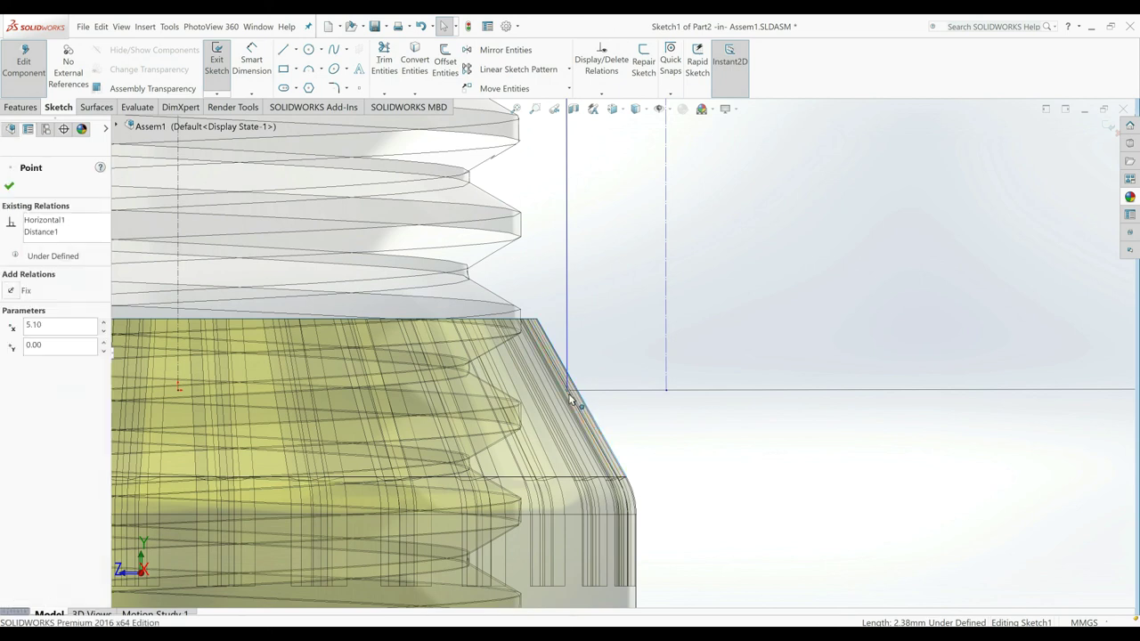
pyautogui.keyDown('ctrl'); pyautogui.click(573, 400); pyautogui.keyUp('ctrl')
pyautogui.click(29, 376)
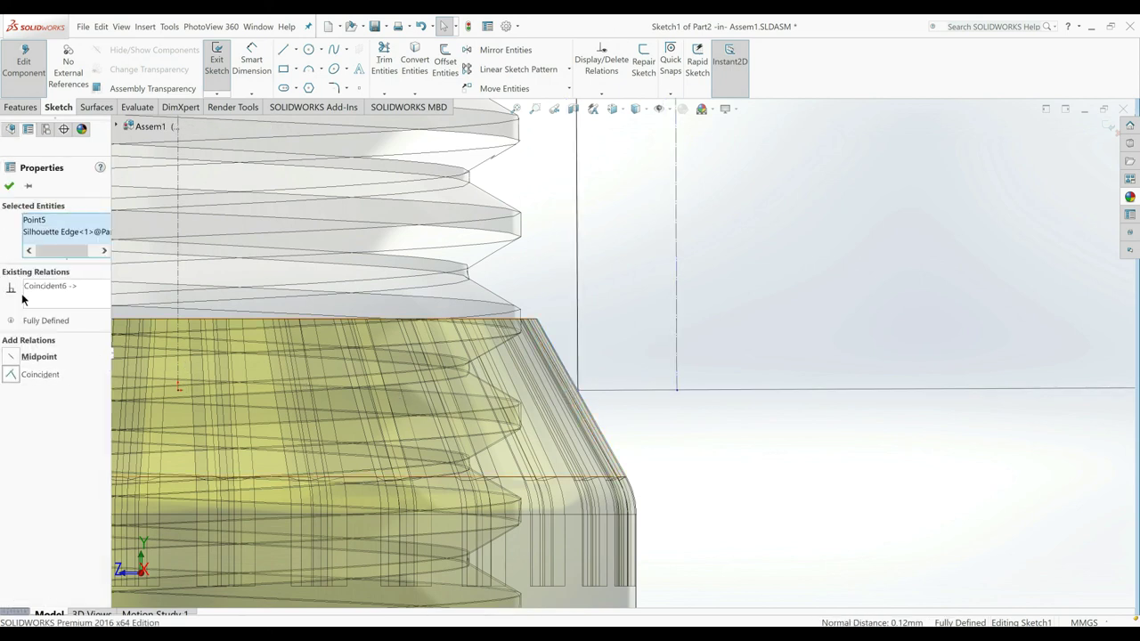
pyautogui.click(9, 186)
pyautogui.scroll(2, 517, 251)
pyautogui.scroll(2, 570, 232)
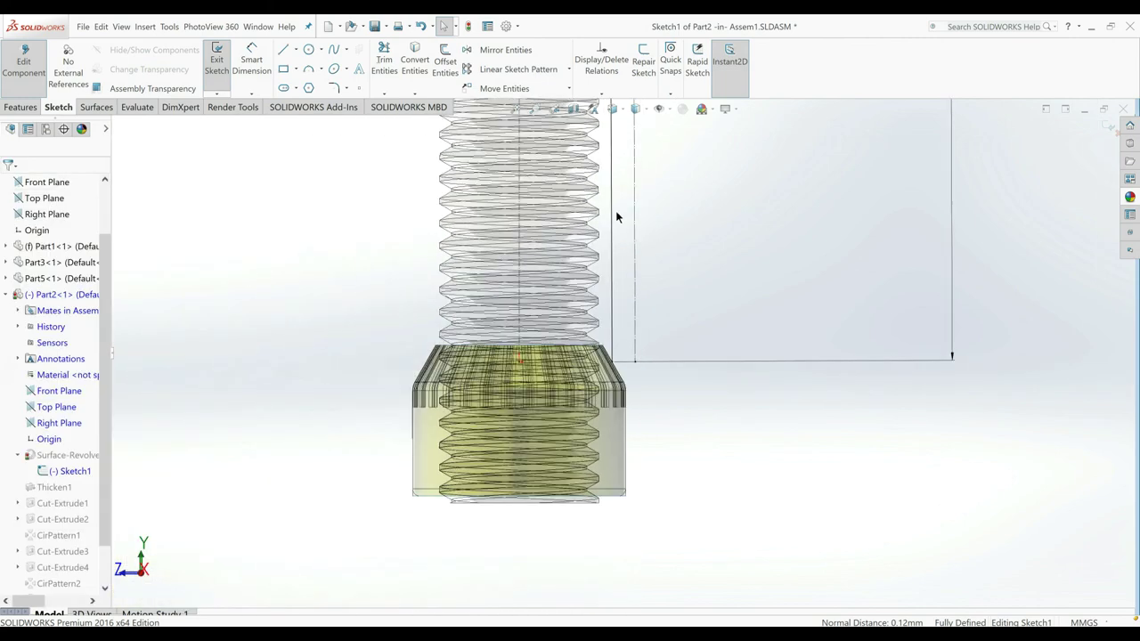
pyautogui.scroll(1, 615, 210)
pyautogui.scroll(3, 634, 192)
pyautogui.scroll(-1, 637, 190)
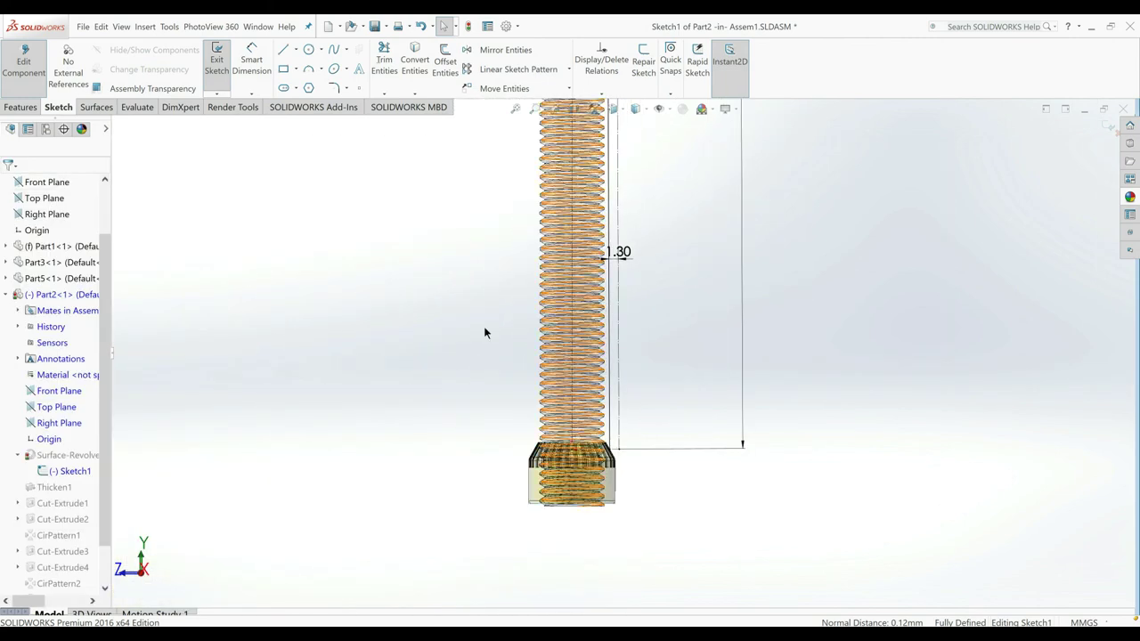
pyautogui.click(22, 61)
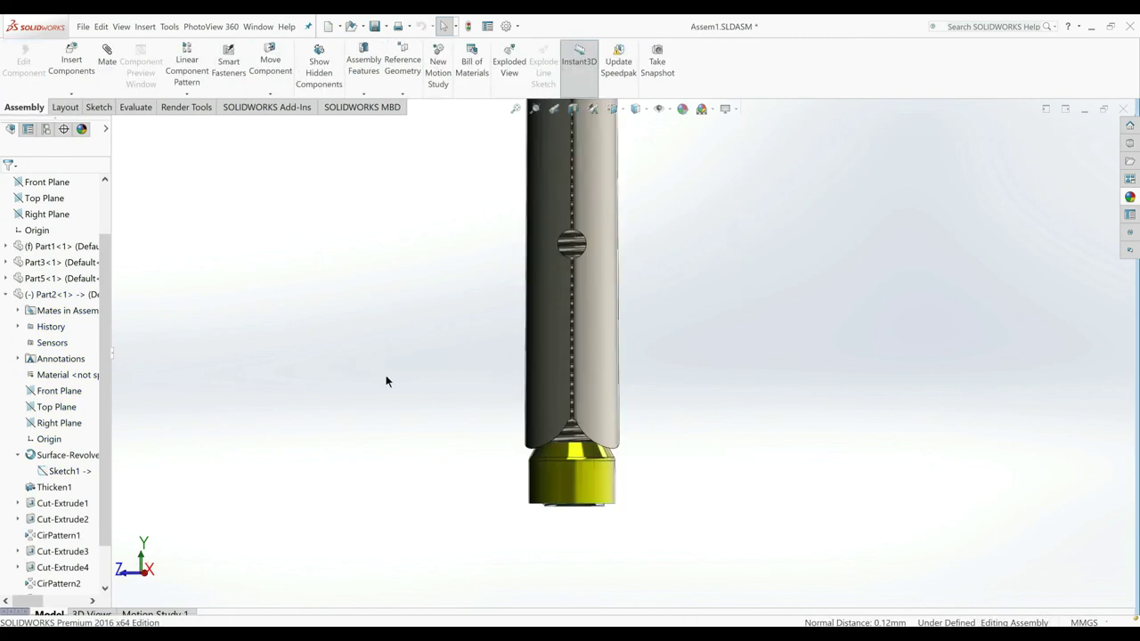
pyautogui.moveTo(606, 413)
pyautogui.mouseDown(button='middle')
pyautogui.moveTo(542, 258)
pyautogui.moveTo(682, 257)
pyautogui.moveTo(647, 312)
pyautogui.moveTo(633, 371)
pyautogui.mouseUp(button='middle')
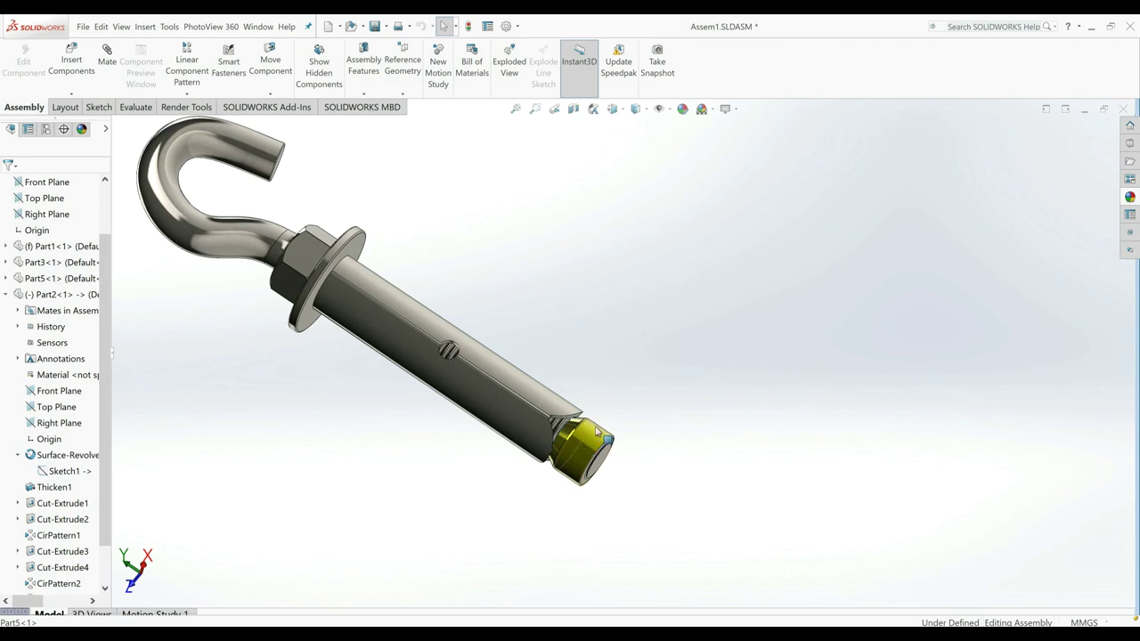
pyautogui.click(596, 431)
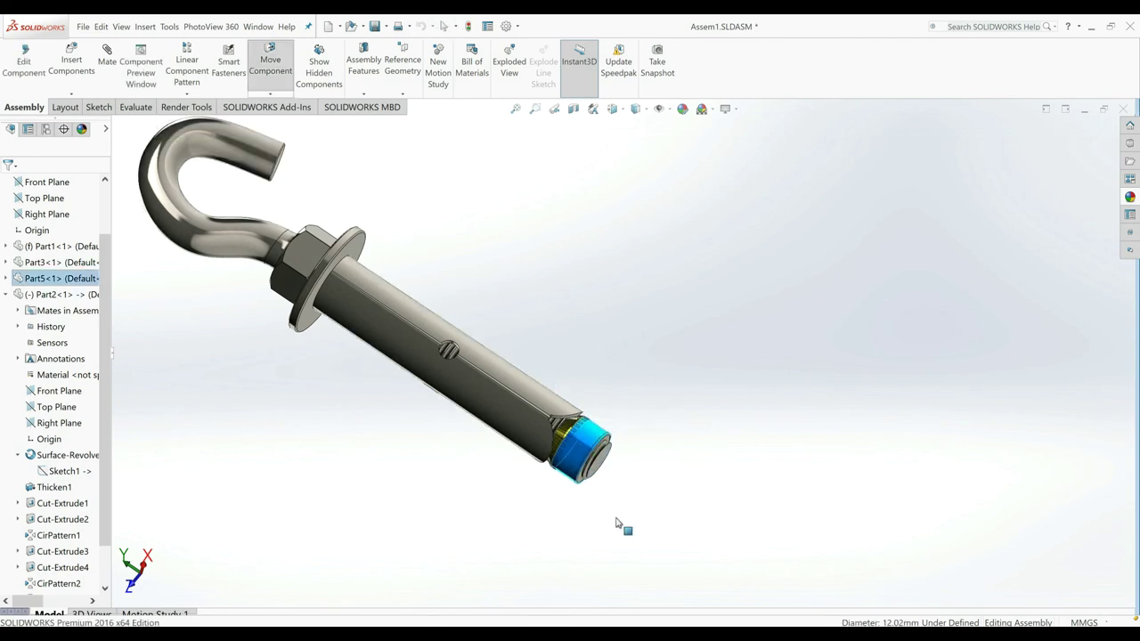
pyautogui.press('Escape')
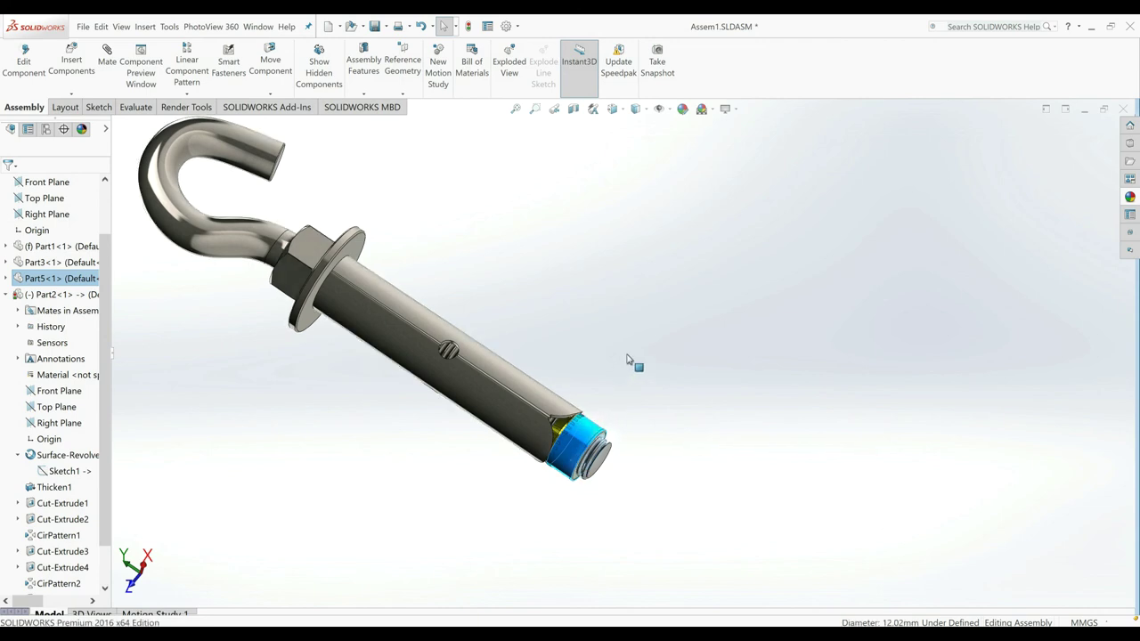
pyautogui.click(398, 150)
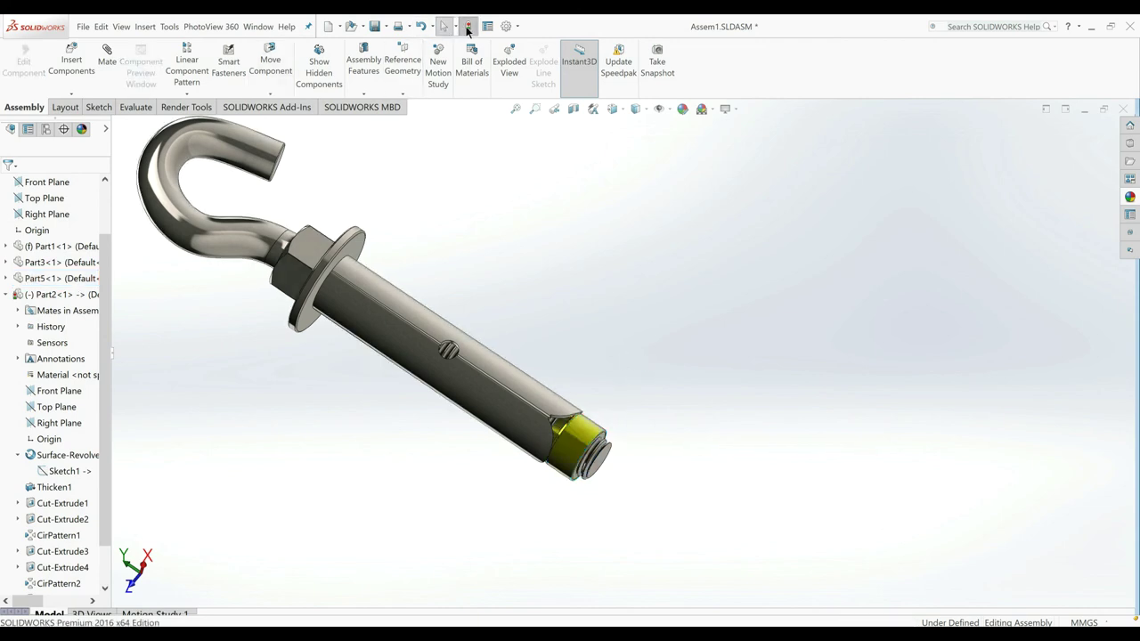
pyautogui.moveTo(522, 284)
pyautogui.mouseDown(button='middle')
pyautogui.moveTo(539, 344)
pyautogui.moveTo(534, 388)
pyautogui.mouseUp(button='middle')
pyautogui.moveTo(547, 485)
pyautogui.mouseDown(button='middle')
pyautogui.moveTo(476, 490)
pyautogui.moveTo(406, 522)
pyautogui.moveTo(465, 466)
pyautogui.moveTo(352, 364)
pyautogui.moveTo(558, 481)
pyautogui.moveTo(539, 460)
pyautogui.moveTo(552, 405)
pyautogui.mouseUp(button='middle')
pyautogui.scroll(-3, 552, 404)
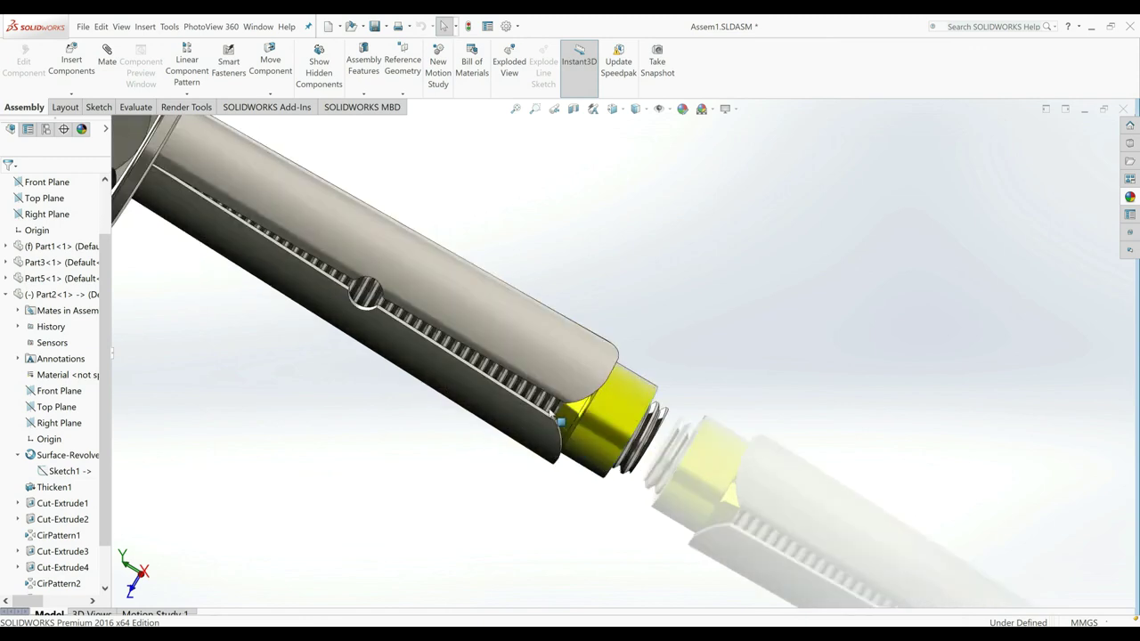
pyautogui.scroll(1, 552, 404)
pyautogui.scroll(2, 516, 294)
pyautogui.scroll(-1, 504, 289)
pyautogui.scroll(1, 505, 290)
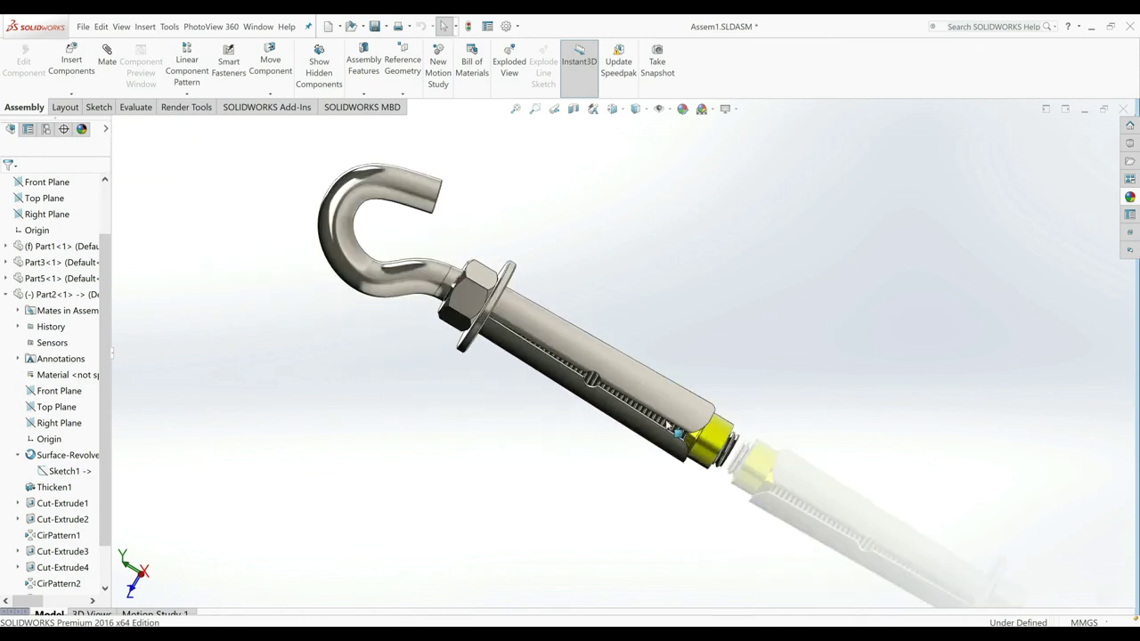
pyautogui.scroll(-1, 685, 419)
pyautogui.scroll(1, 649, 304)
pyautogui.scroll(-1, 649, 304)
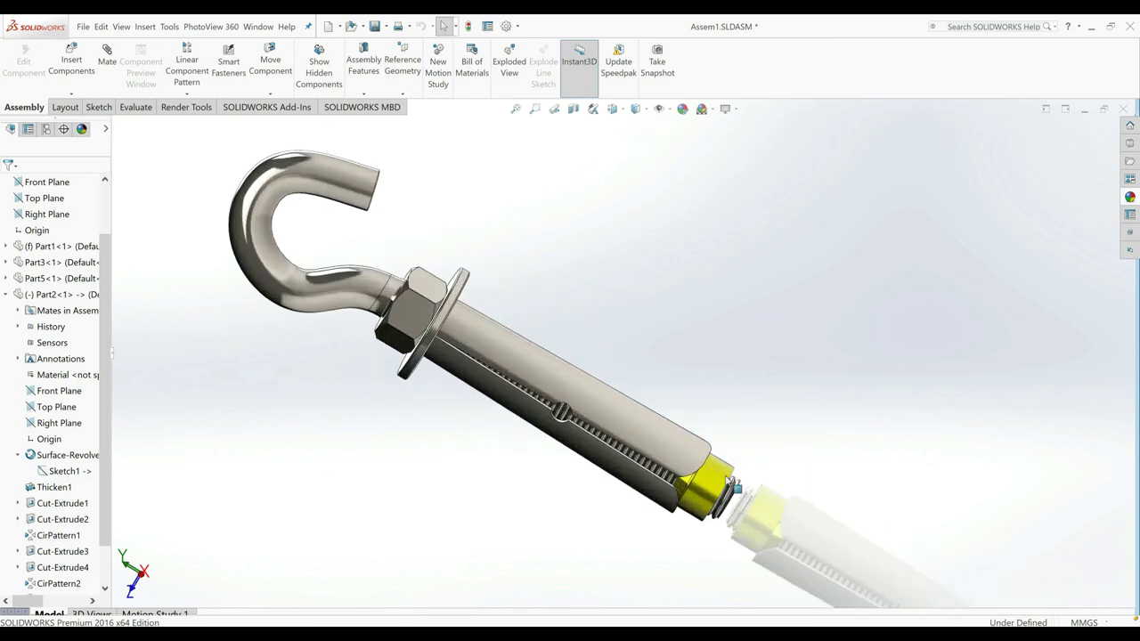
pyautogui.click(721, 479)
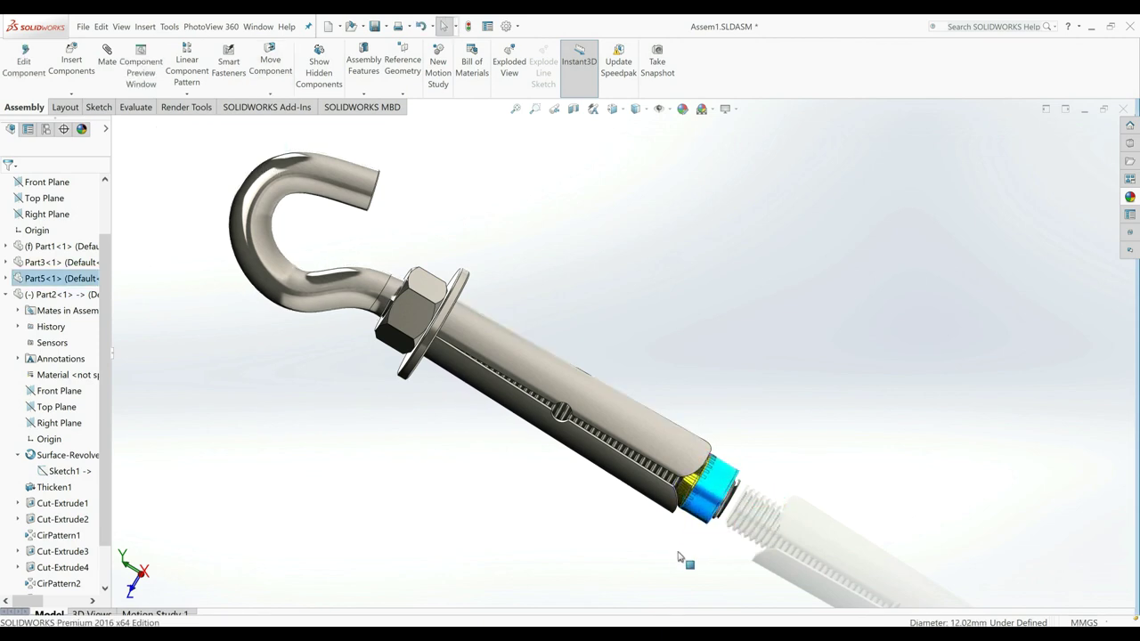
pyautogui.click(728, 482)
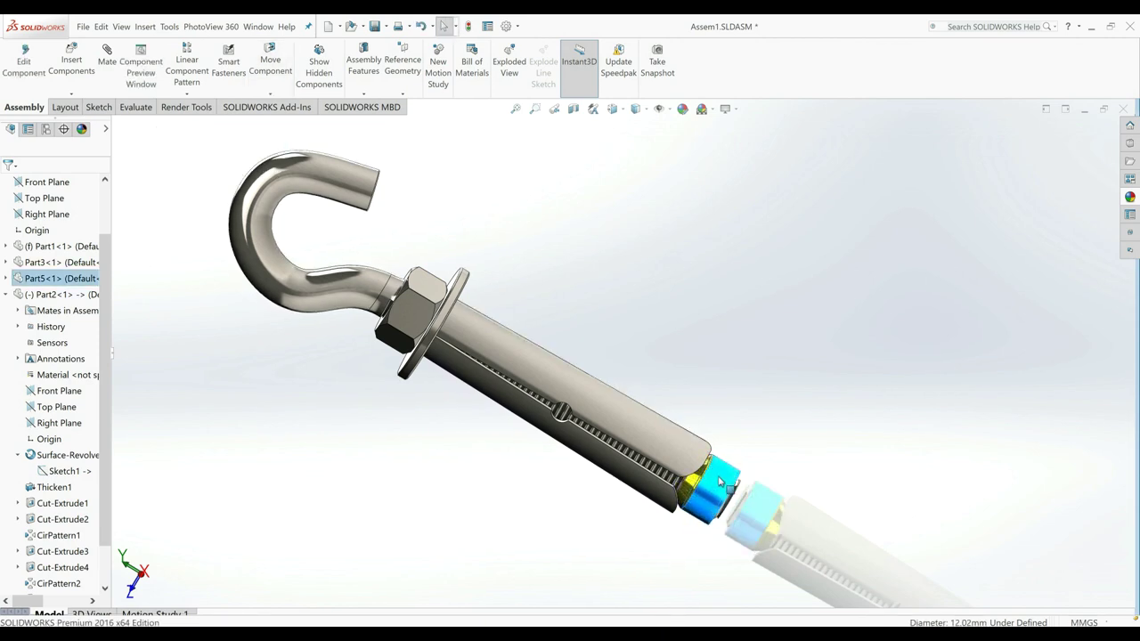
pyautogui.click(746, 421)
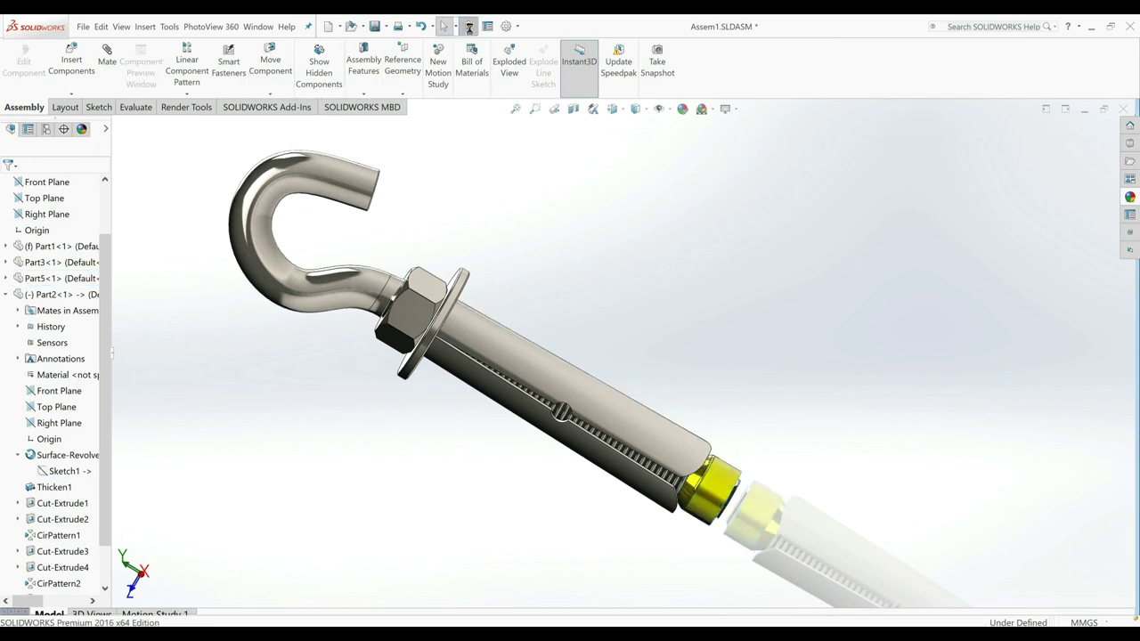
# Step: Rebuild to update the sleeve, then slide the nut (Part3) along the threaded rod
pyautogui.click(469, 27)
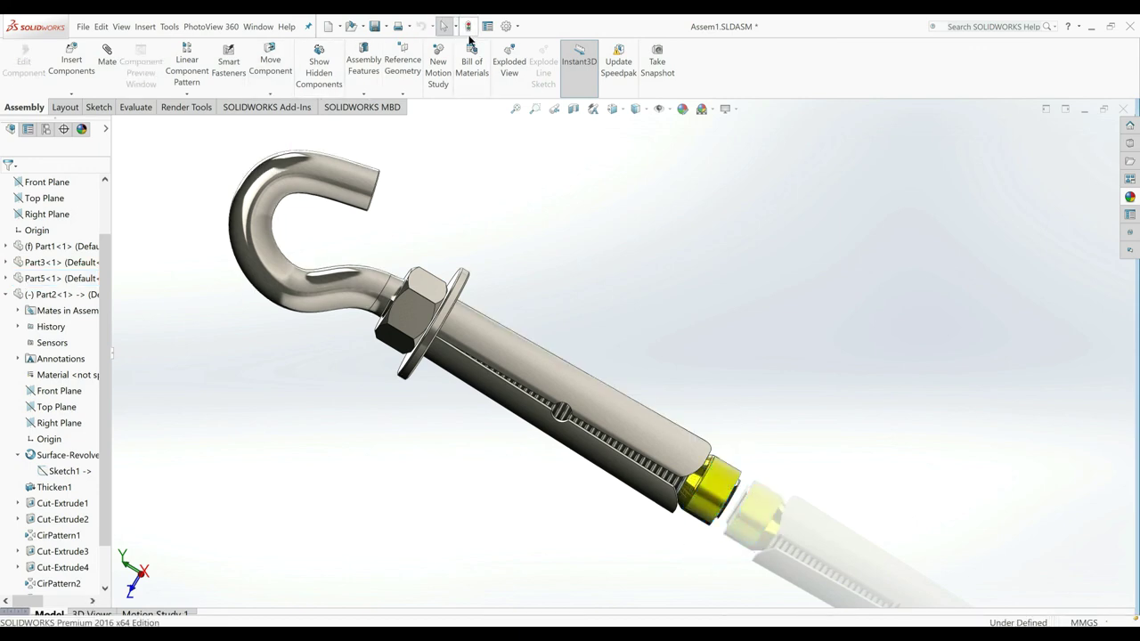
pyautogui.click(434, 295)
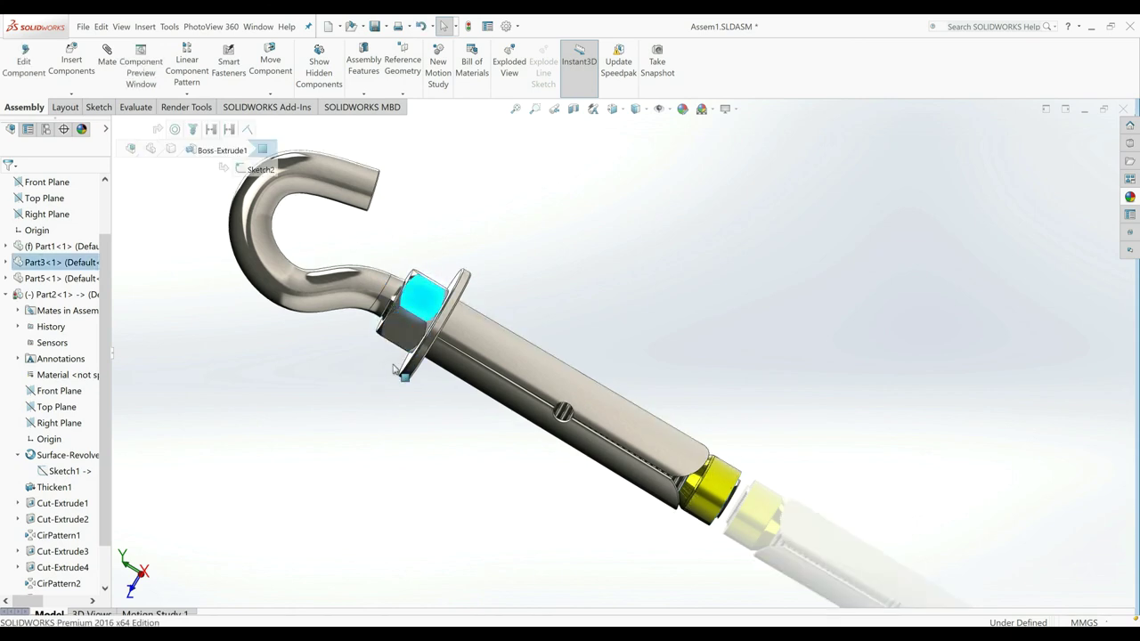
pyautogui.moveTo(426, 309); pyautogui.dragTo(366, 403)
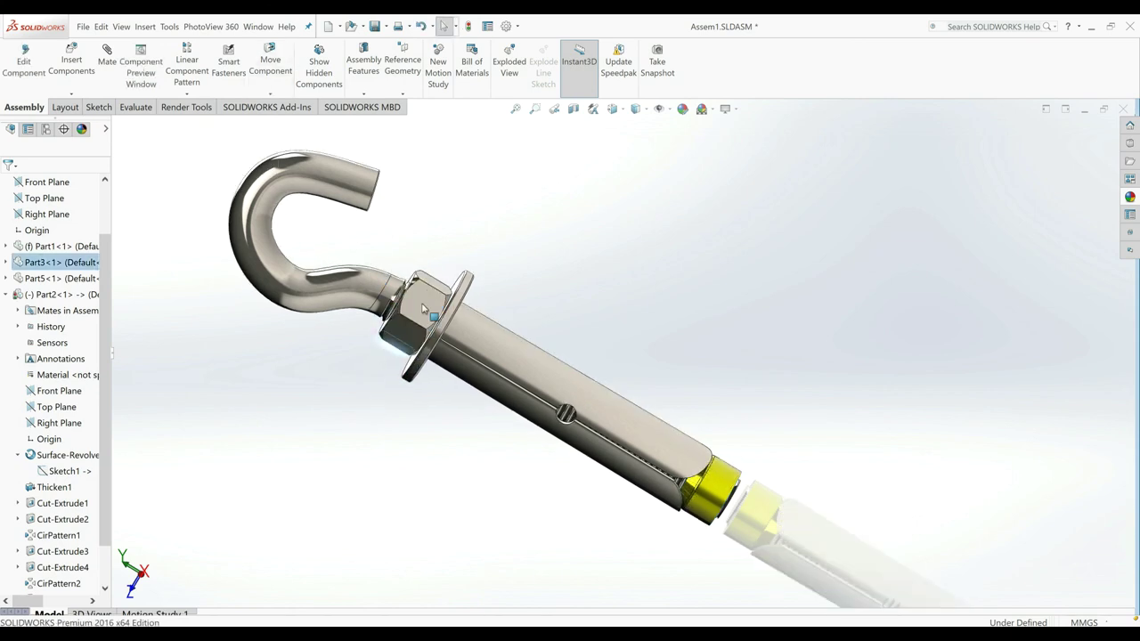
pyautogui.click(387, 377)
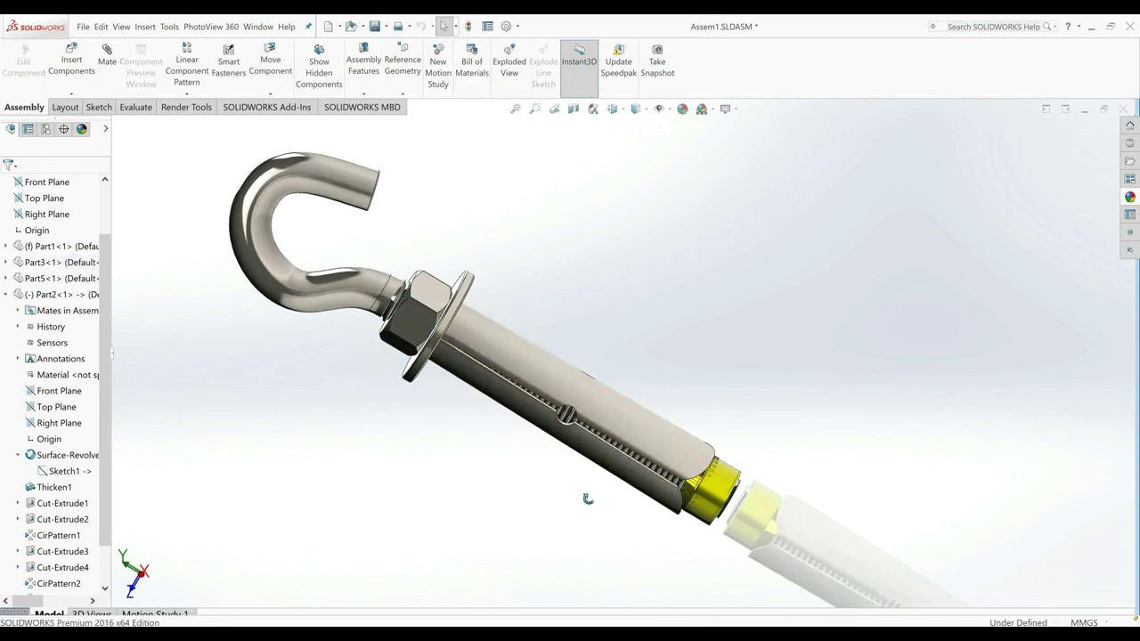
# Step: Orbit, zoom and pan the anchor into a near-upright view
pyautogui.moveTo(549, 414); pyautogui.dragTo(466, 532, button='middle')
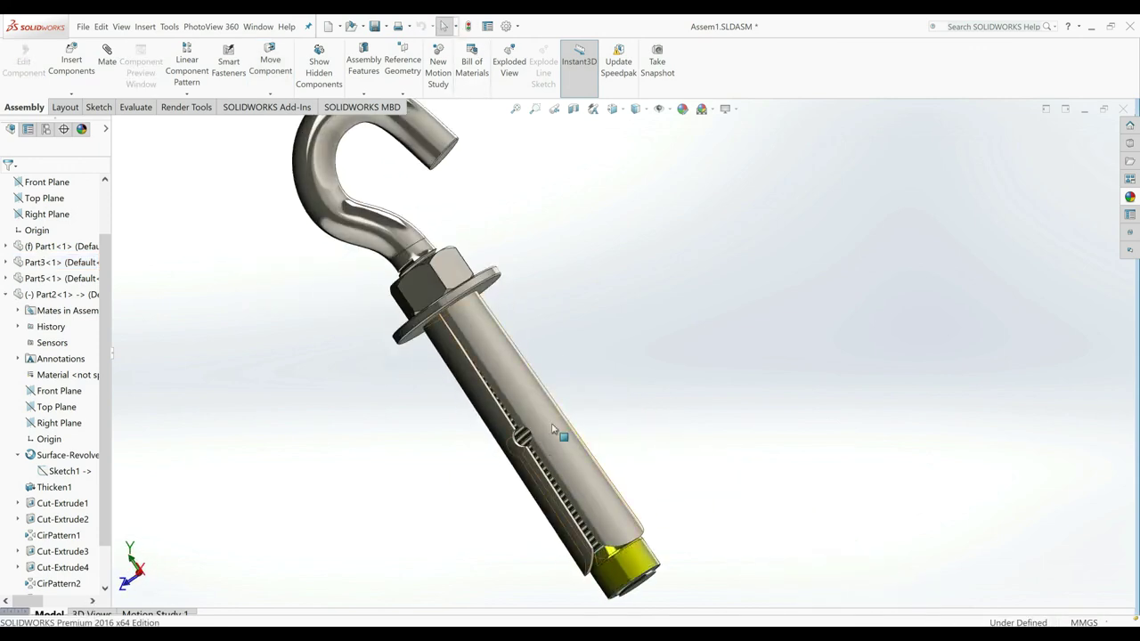
pyautogui.scroll(-2, 561, 330)
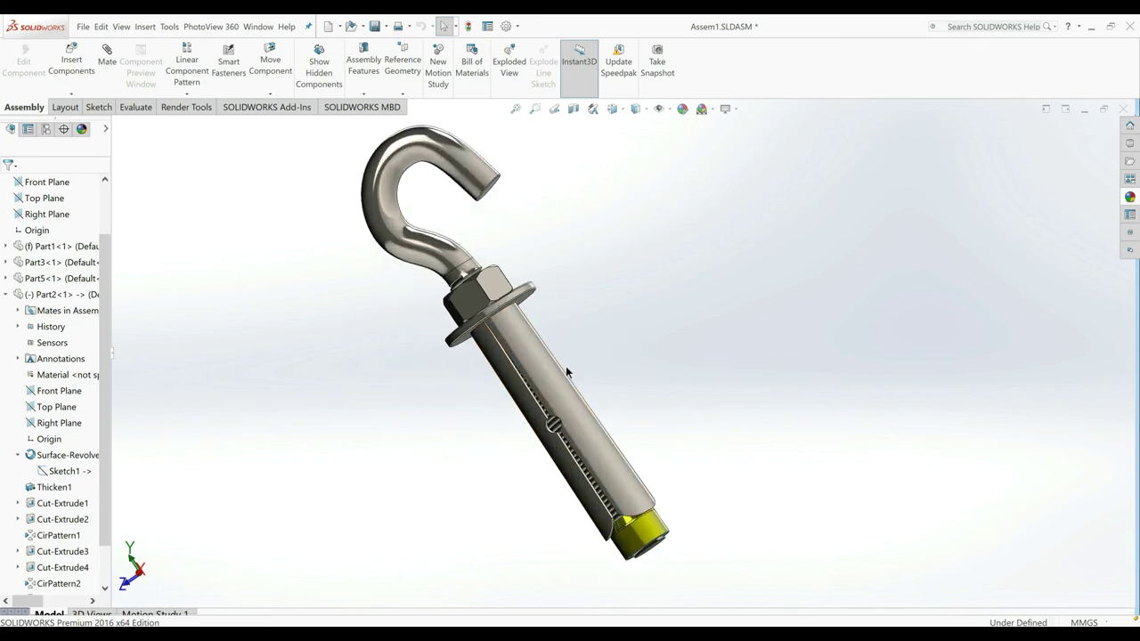
pyautogui.scroll(-1, 605, 470)
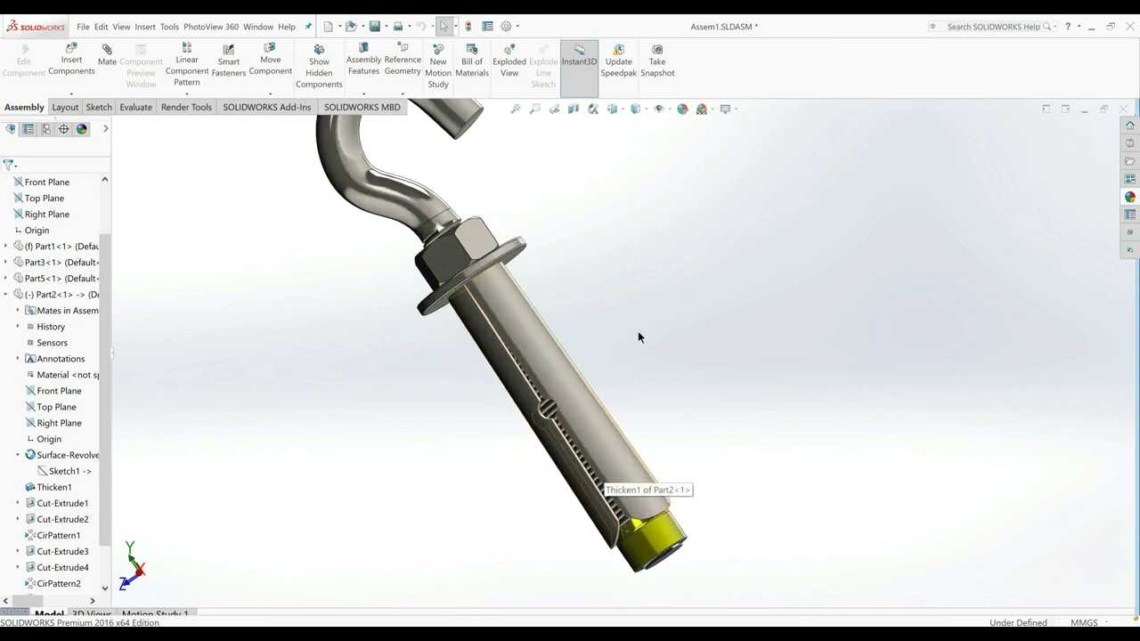
pyautogui.scroll(1, 637, 336)
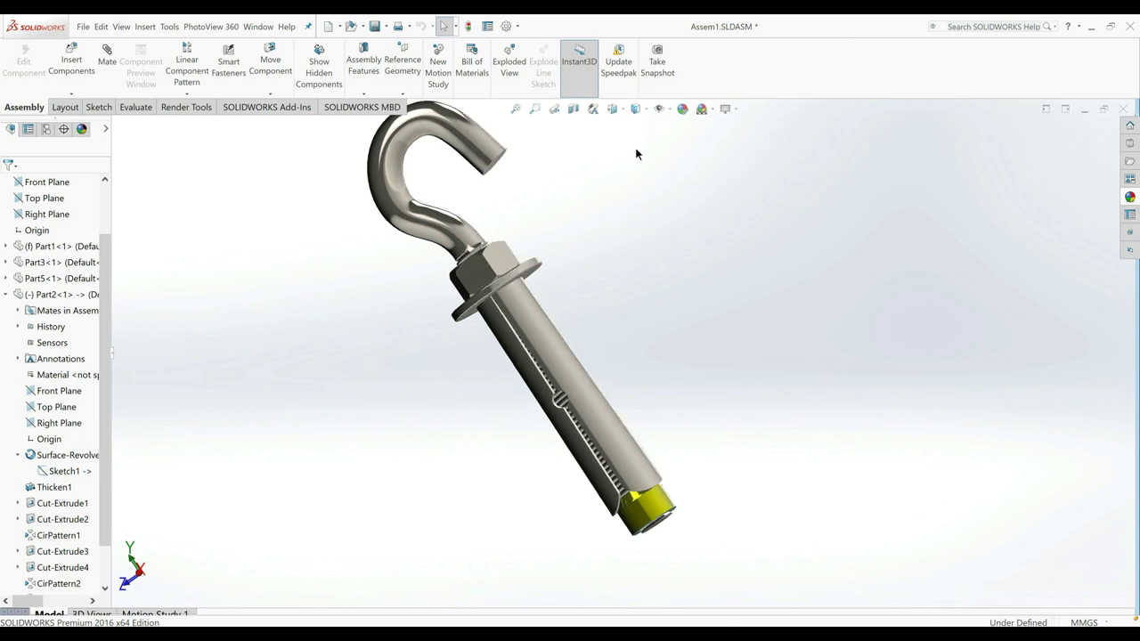
pyautogui.moveTo(636, 153); pyautogui.dragTo(628, 217, button='middle')
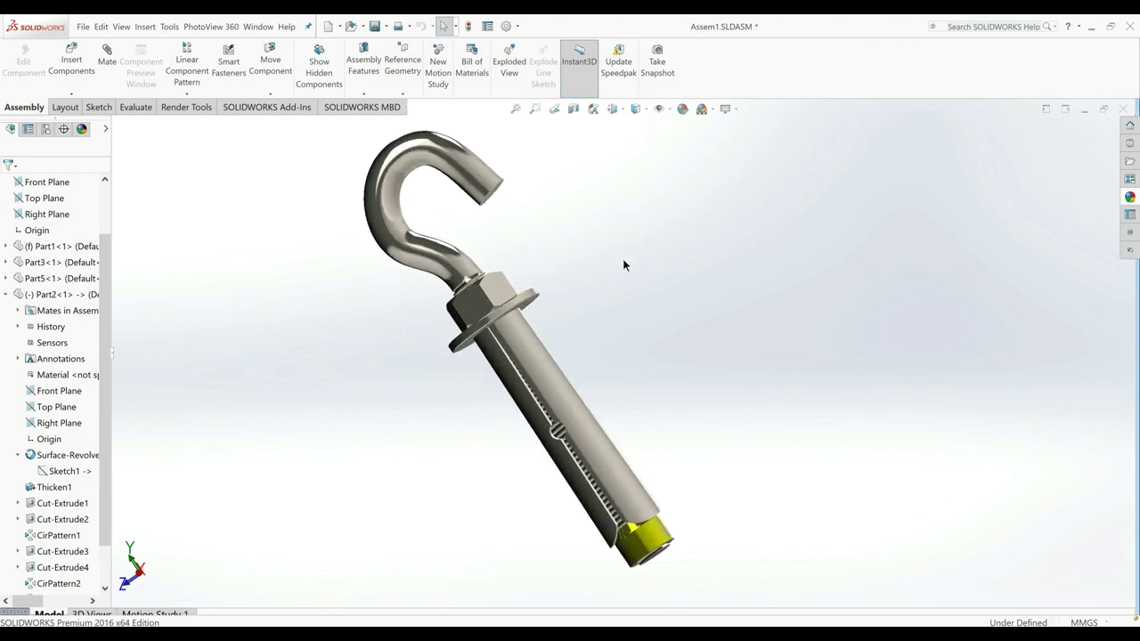
pyautogui.moveTo(623, 265)
pyautogui.mouseDown(button='middle')
pyautogui.moveTo(669, 348)
pyautogui.moveTo(682, 341)
pyautogui.moveTo(689, 316)
pyautogui.moveTo(597, 343)
pyautogui.moveTo(435, 324)
pyautogui.moveTo(352, 363)
pyautogui.mouseUp(button='middle')
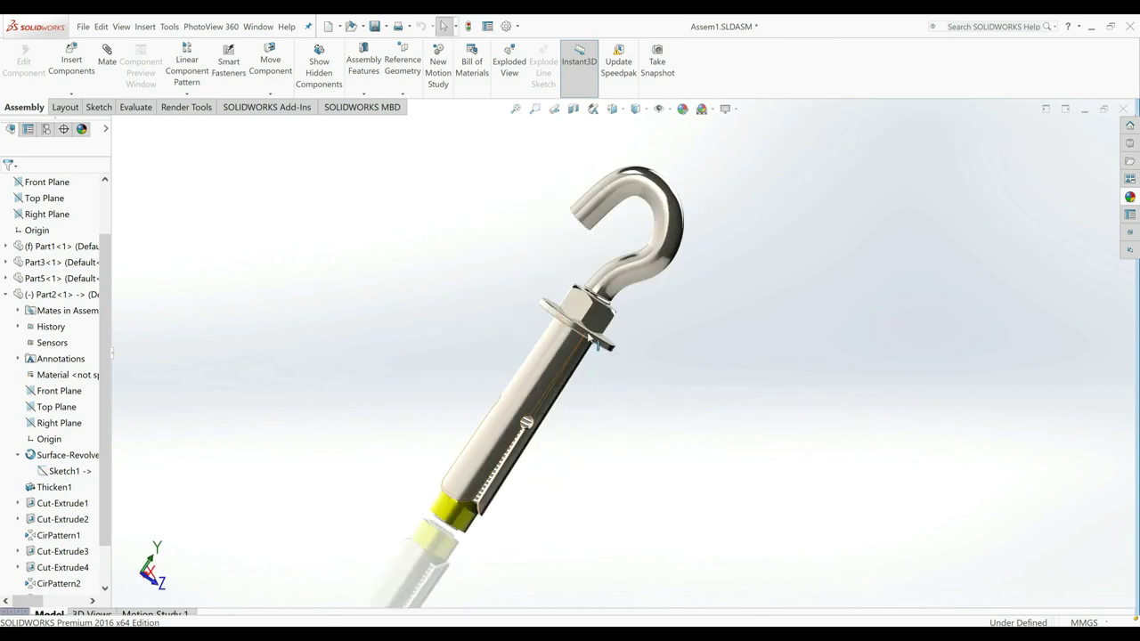
# Step: Shift the inner part along the sleeve slot and inspect the assembly from a new angle
pyautogui.click(598, 320)
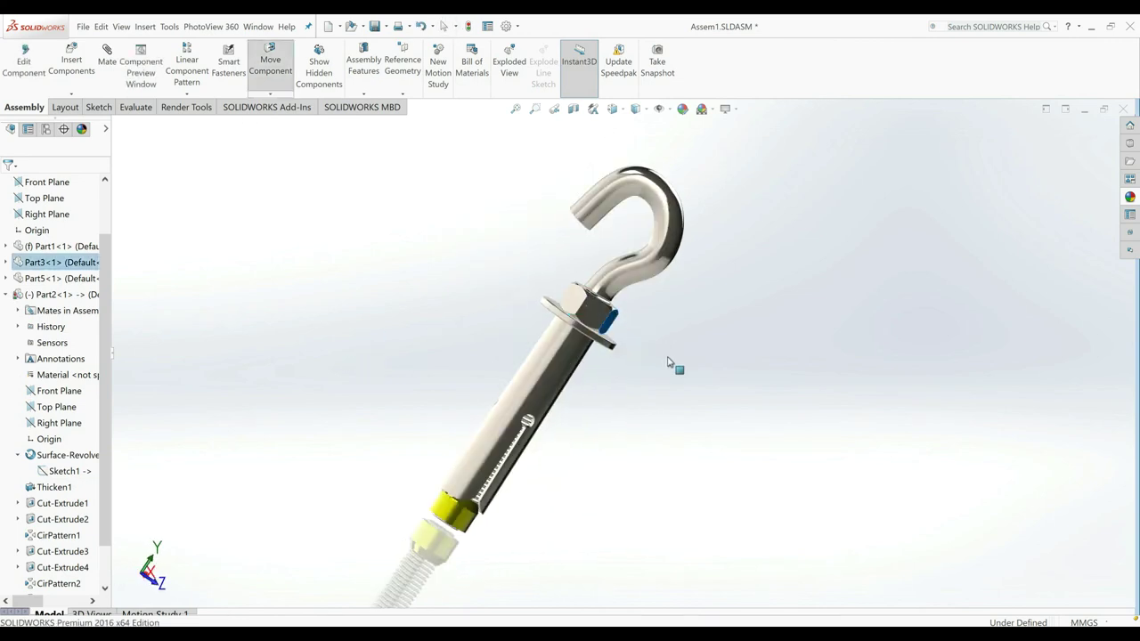
pyautogui.click(468, 233)
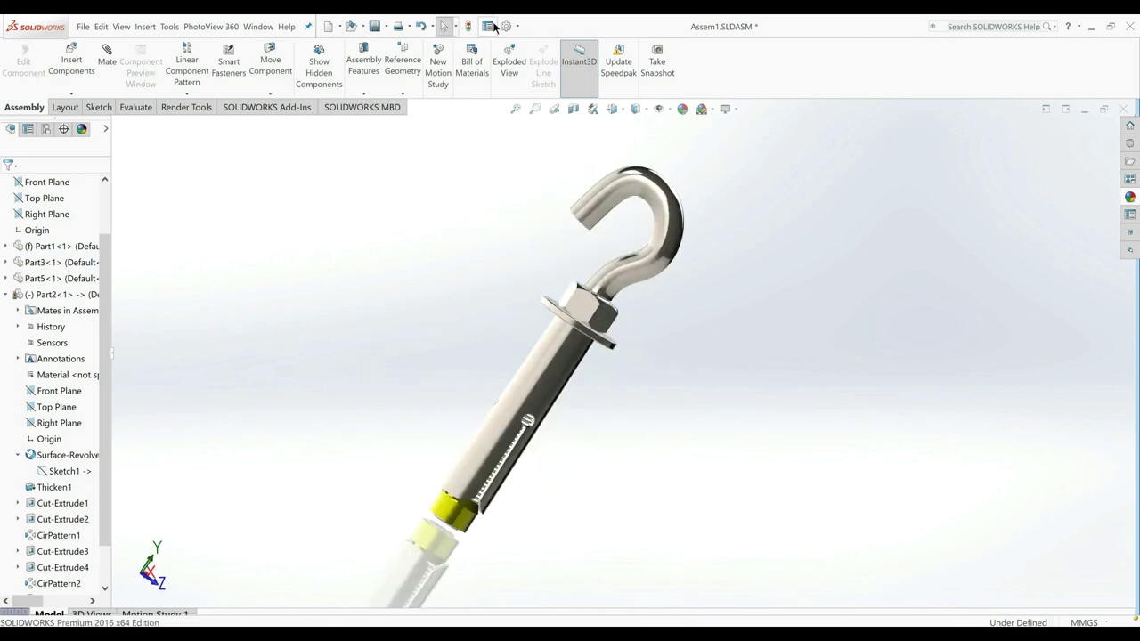
pyautogui.moveTo(471, 474); pyautogui.dragTo(496, 481)
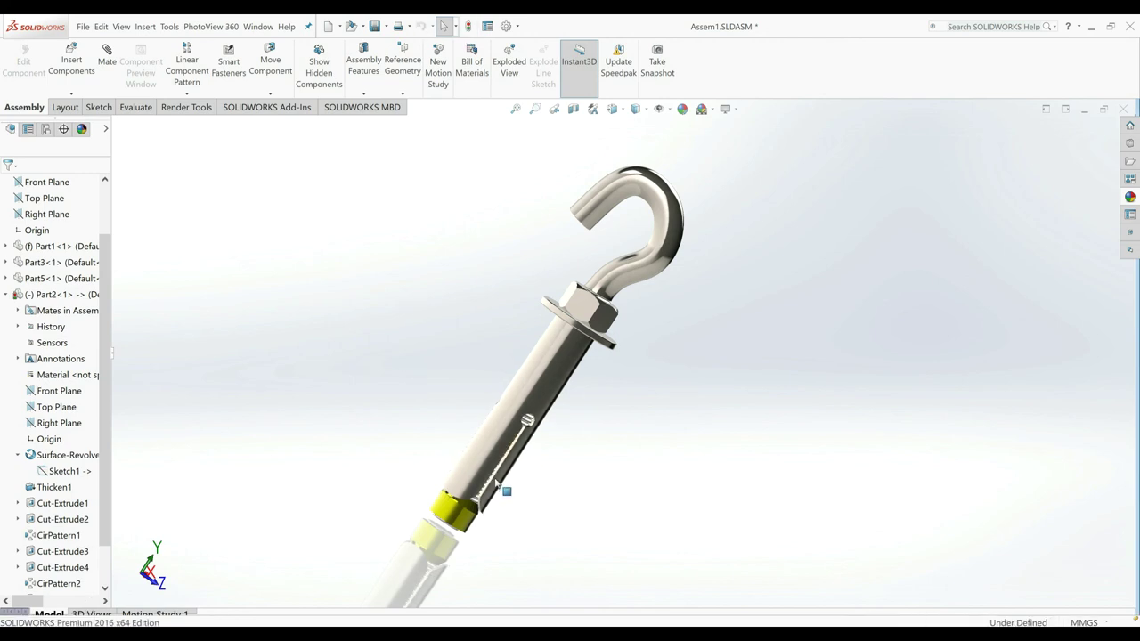
pyautogui.scroll(-2, 505, 479)
pyautogui.moveTo(551, 304); pyautogui.dragTo(601, 367, button='middle')
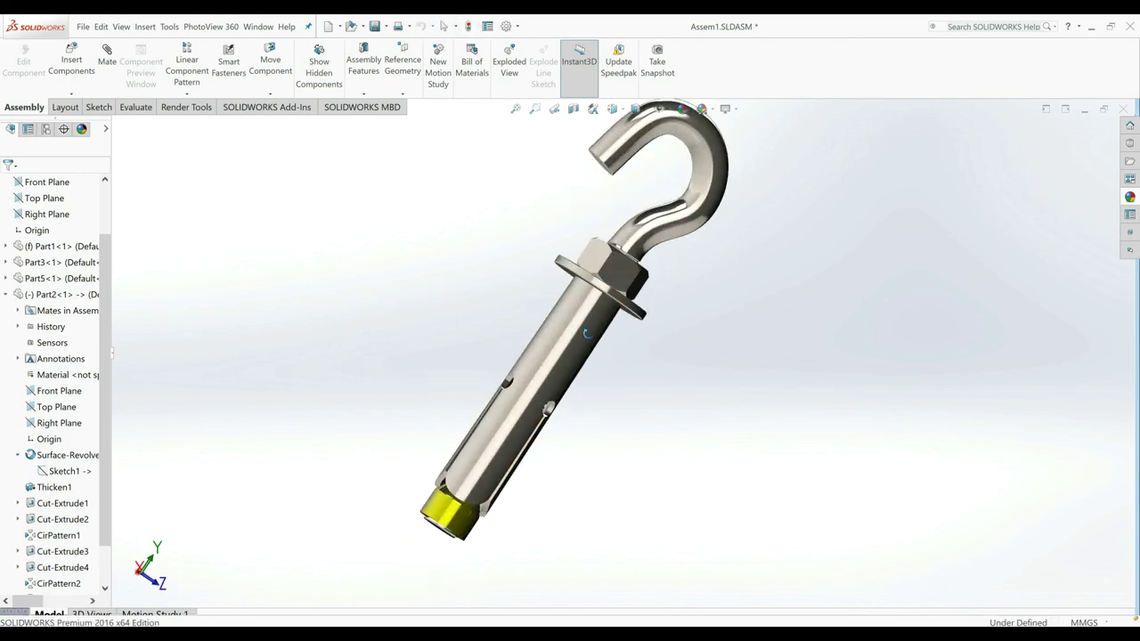
pyautogui.scroll(-2, 601, 365)
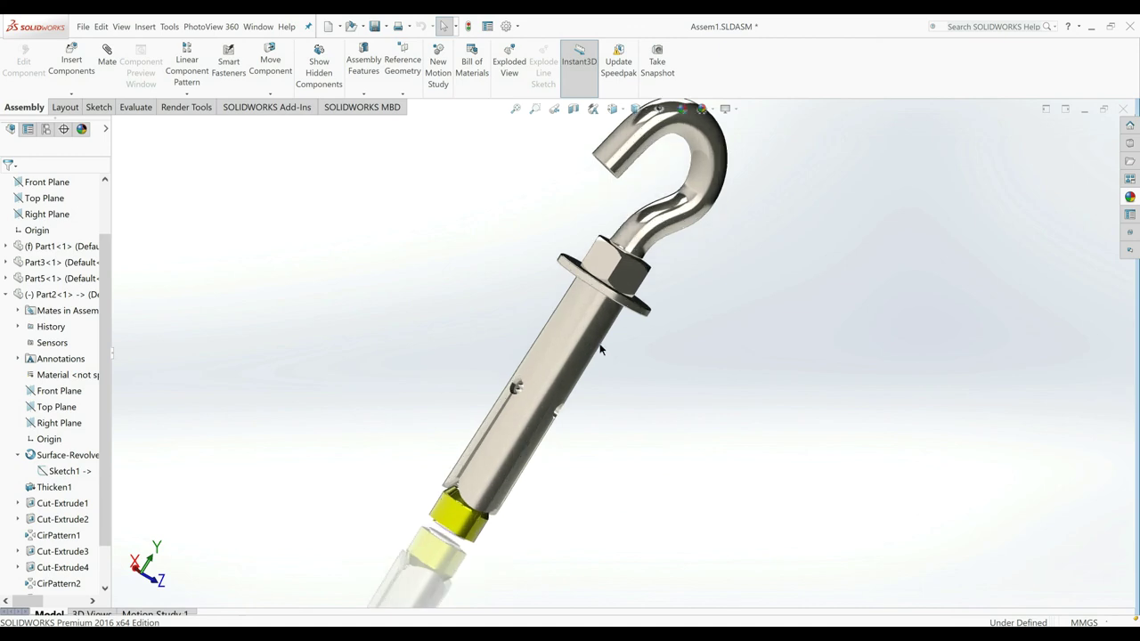
pyautogui.hotkey('ctrl', 'Down')
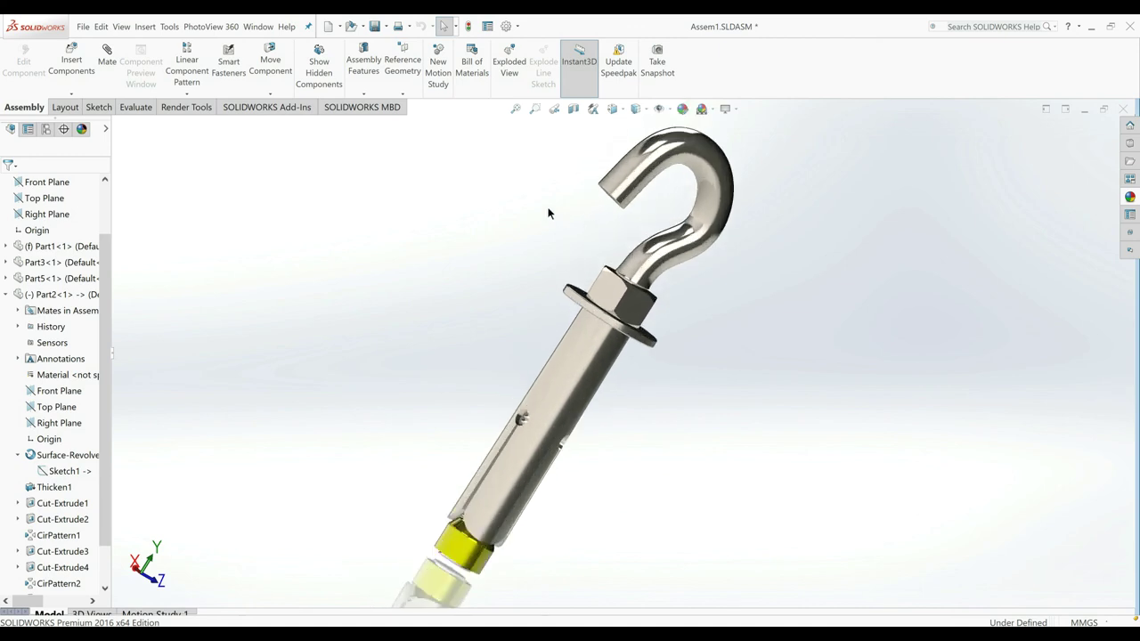
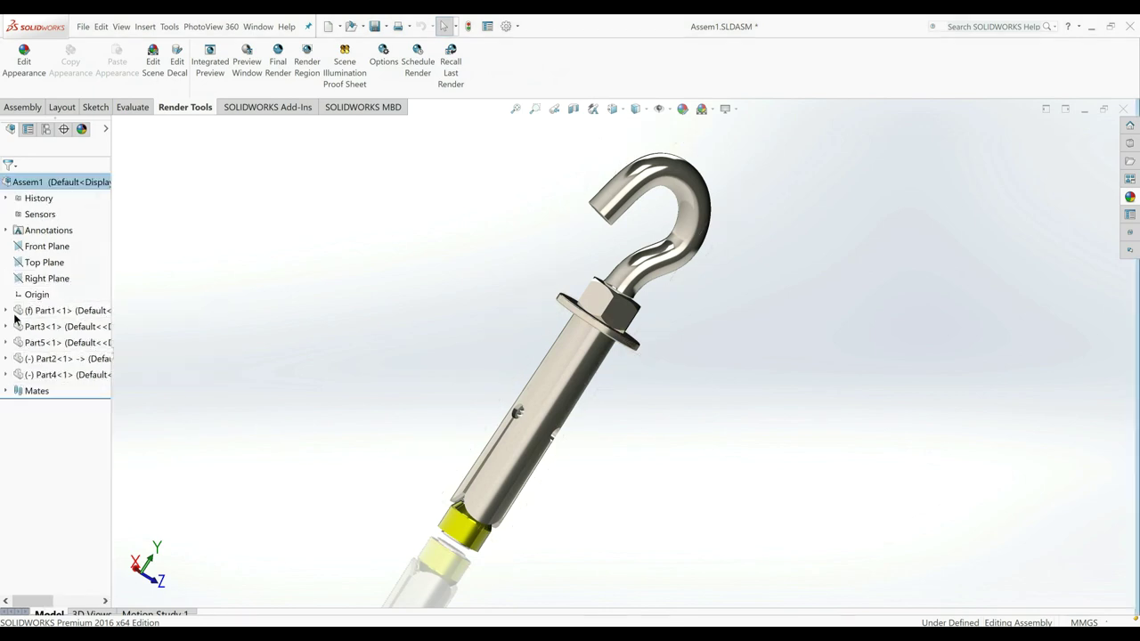
# Step: Expand Part5 in the FeatureManager tree and view the Surface-Revolve feature's context menu
pyautogui.click(23, 346)
pyautogui.click(7, 342)
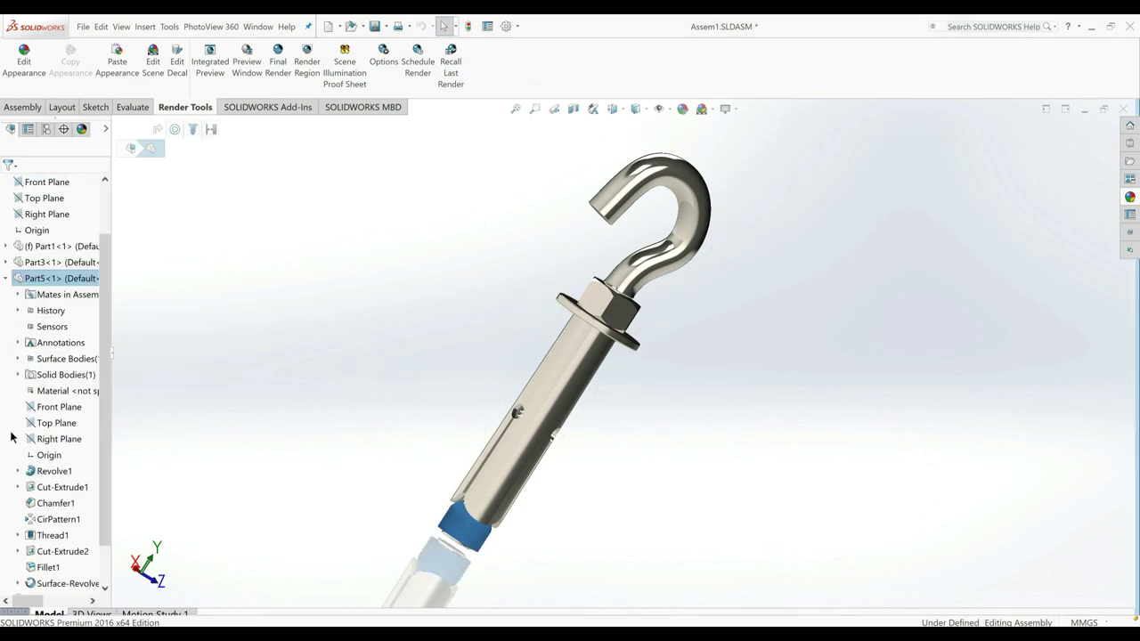
pyautogui.rightClick(67, 583)
pyautogui.click(246, 490)
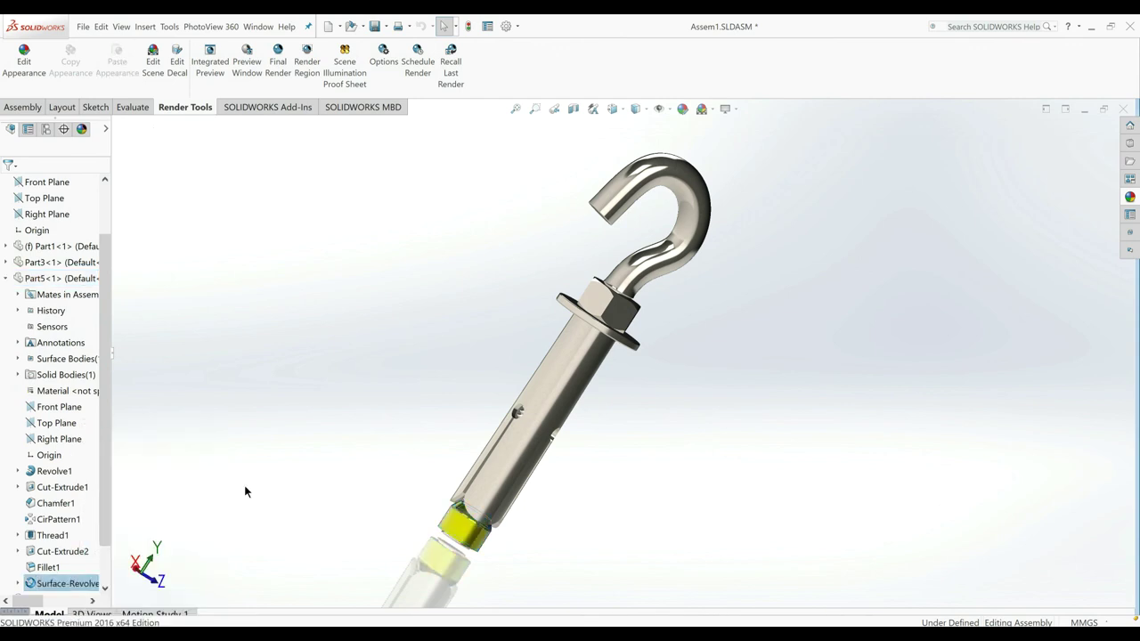
# Step: Pan and zoom the view in on the yellow end of the hook anchor
pyautogui.moveTo(489, 519)
pyautogui.keyDown('ctrl'); pyautogui.mouseDown(button='middle')
pyautogui.moveTo(551, 455)
pyautogui.moveTo(668, 381)
pyautogui.moveTo(662, 392)
pyautogui.mouseUp(button='middle'); pyautogui.keyUp('ctrl')
pyautogui.scroll(-2, 599, 394)
pyautogui.scroll(-2, 603, 429)
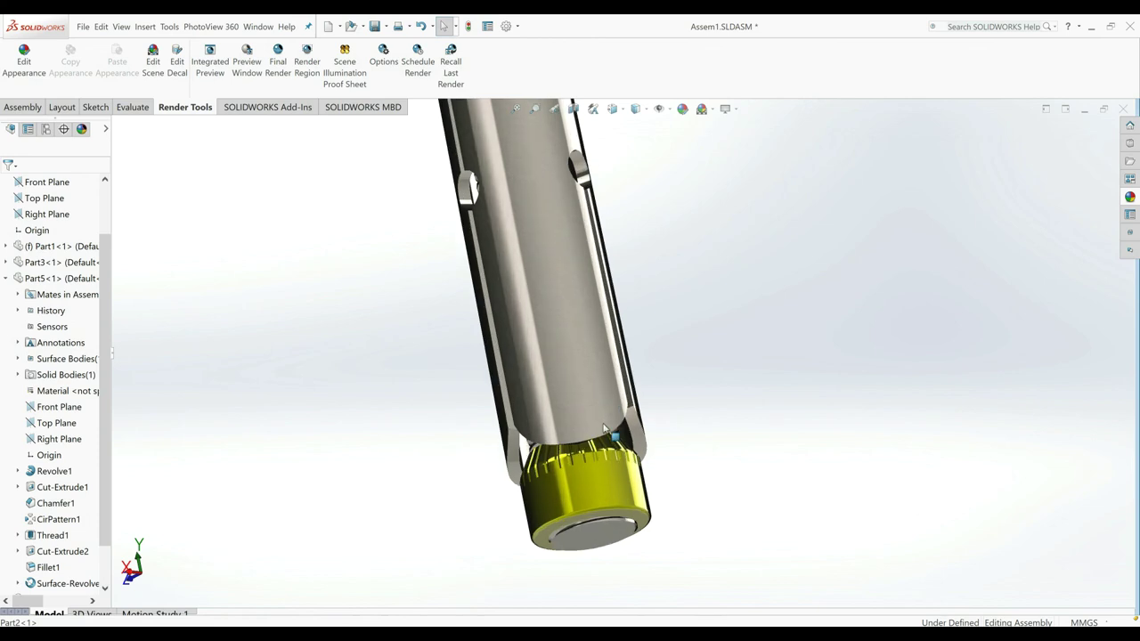
pyautogui.scroll(3, 590, 440)
pyautogui.scroll(3, 589, 440)
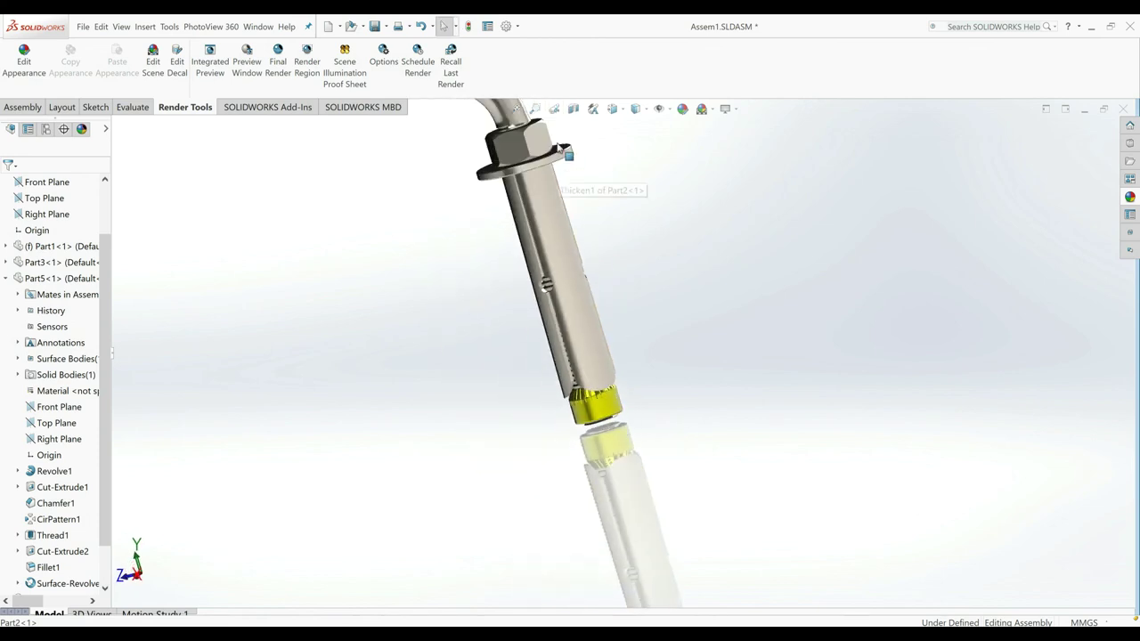
pyautogui.scroll(-1, 591, 155)
pyautogui.scroll(-1, 612, 192)
pyautogui.scroll(-1, 607, 180)
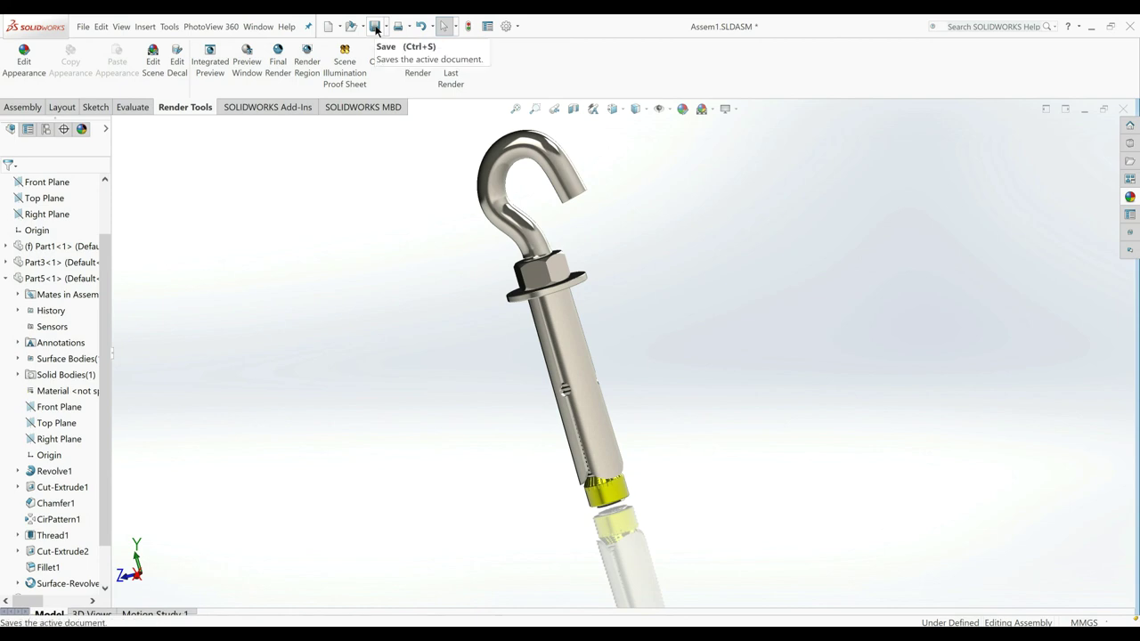
# Step: Save Assem1.SLDASM along with its modified parts Part5 and Part2 using Save All
pyautogui.click(376, 29)
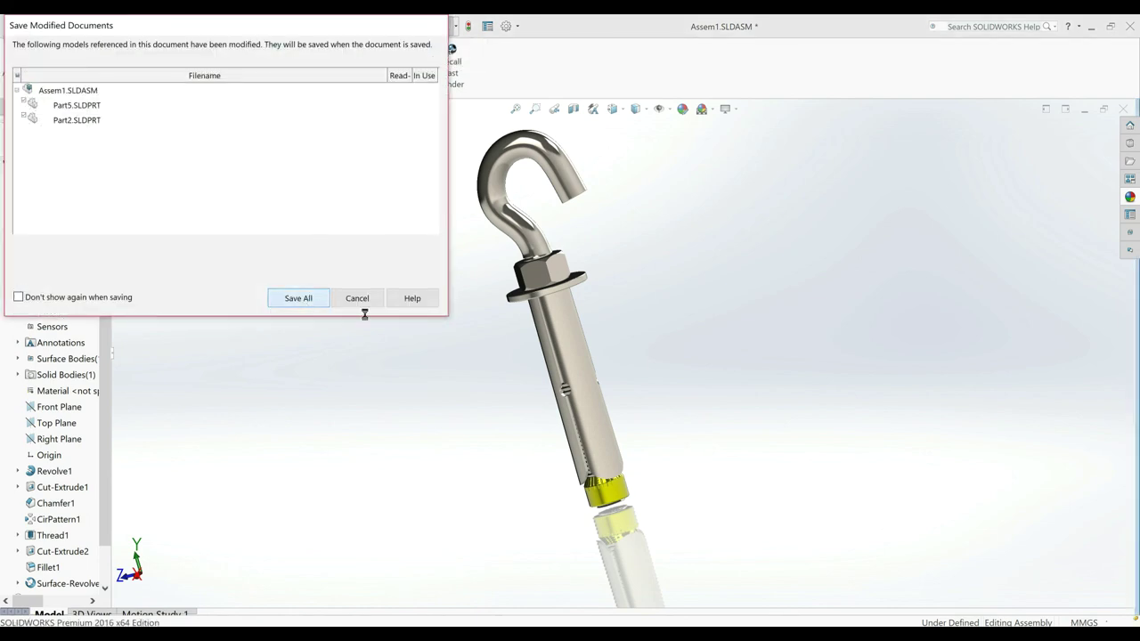
pyautogui.press('Return')
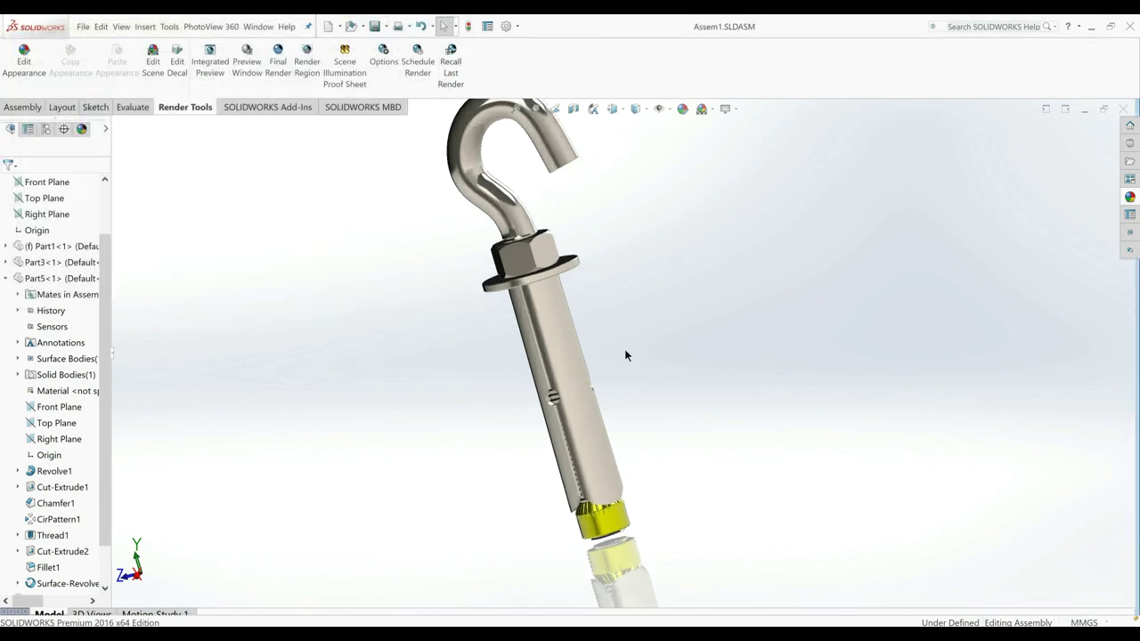